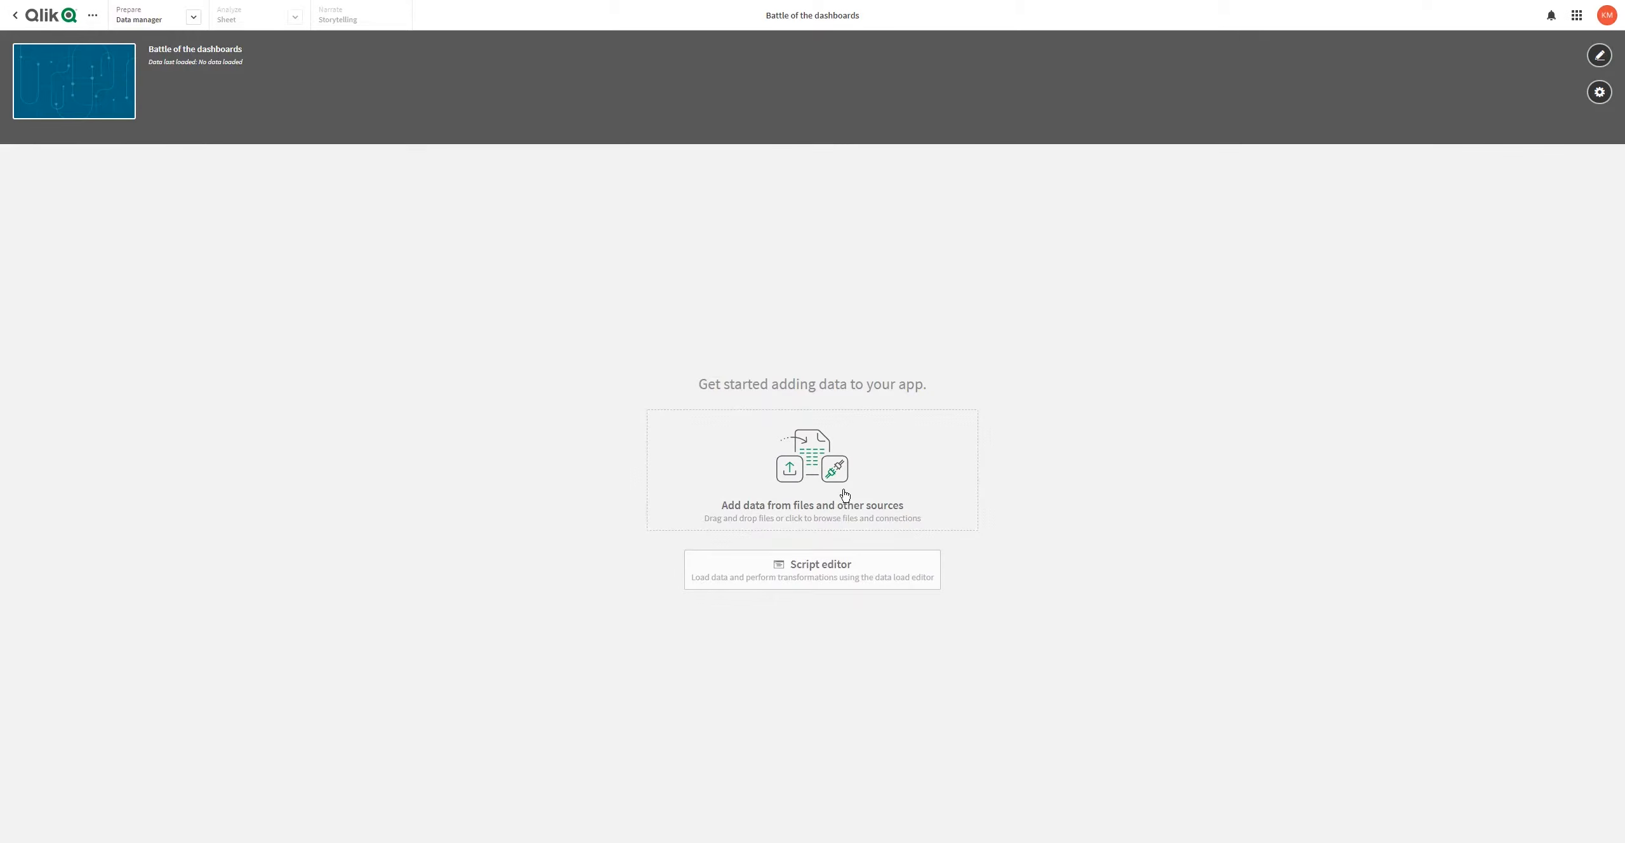
Step: Add the customers, products and orders tables from SalesData_MultiTabs.xlsx to the app
{"action": "left_click", "coordinate": [842, 489]}
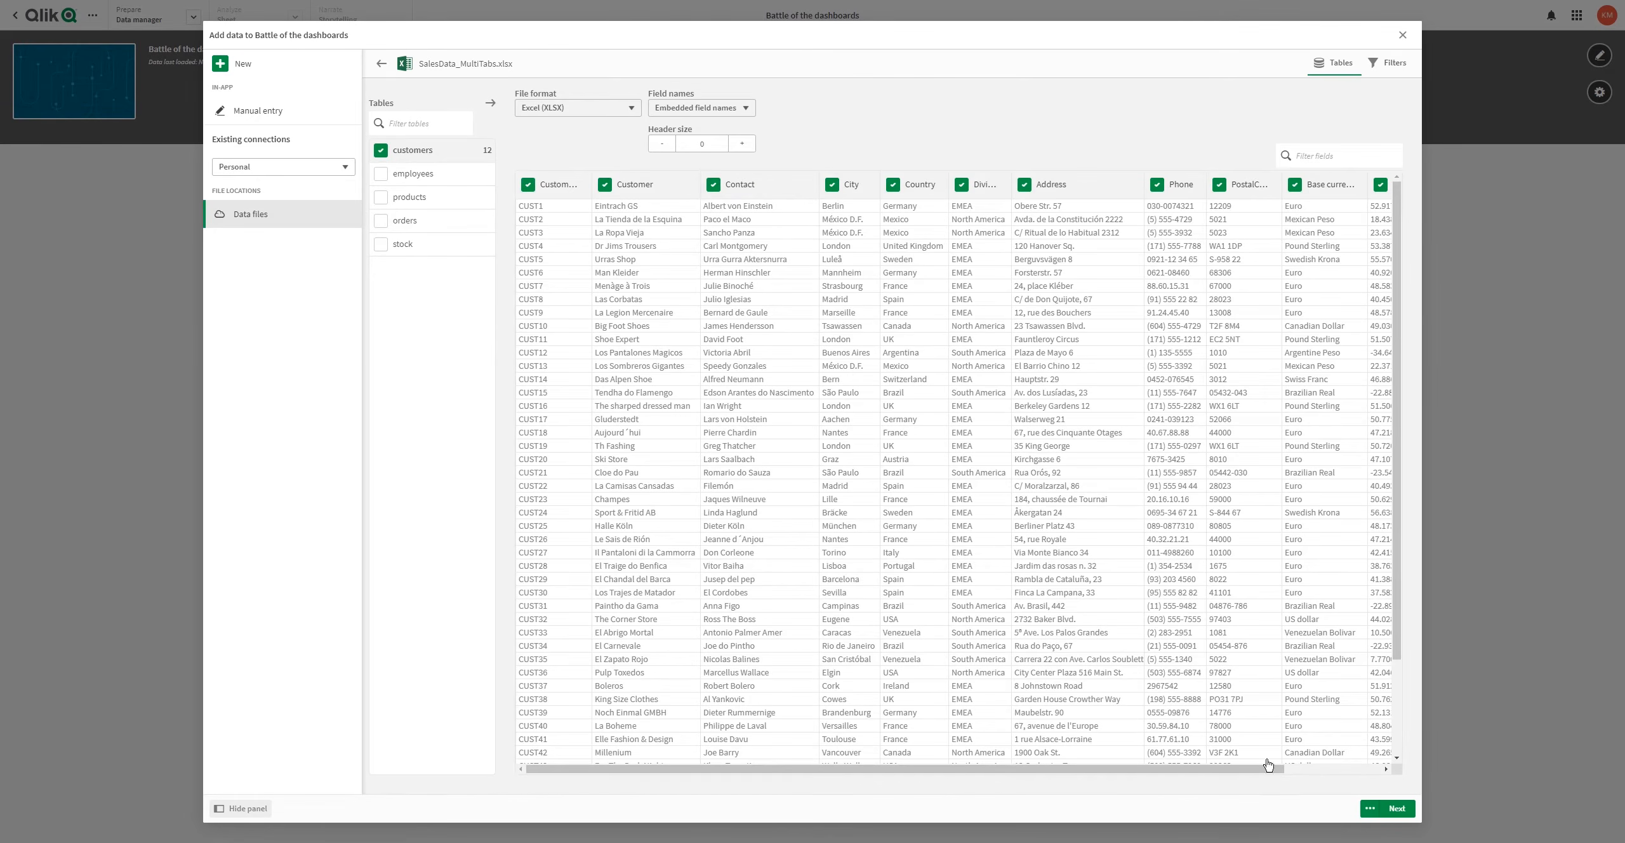
{"action": "left_click", "coordinate": [381, 173]}
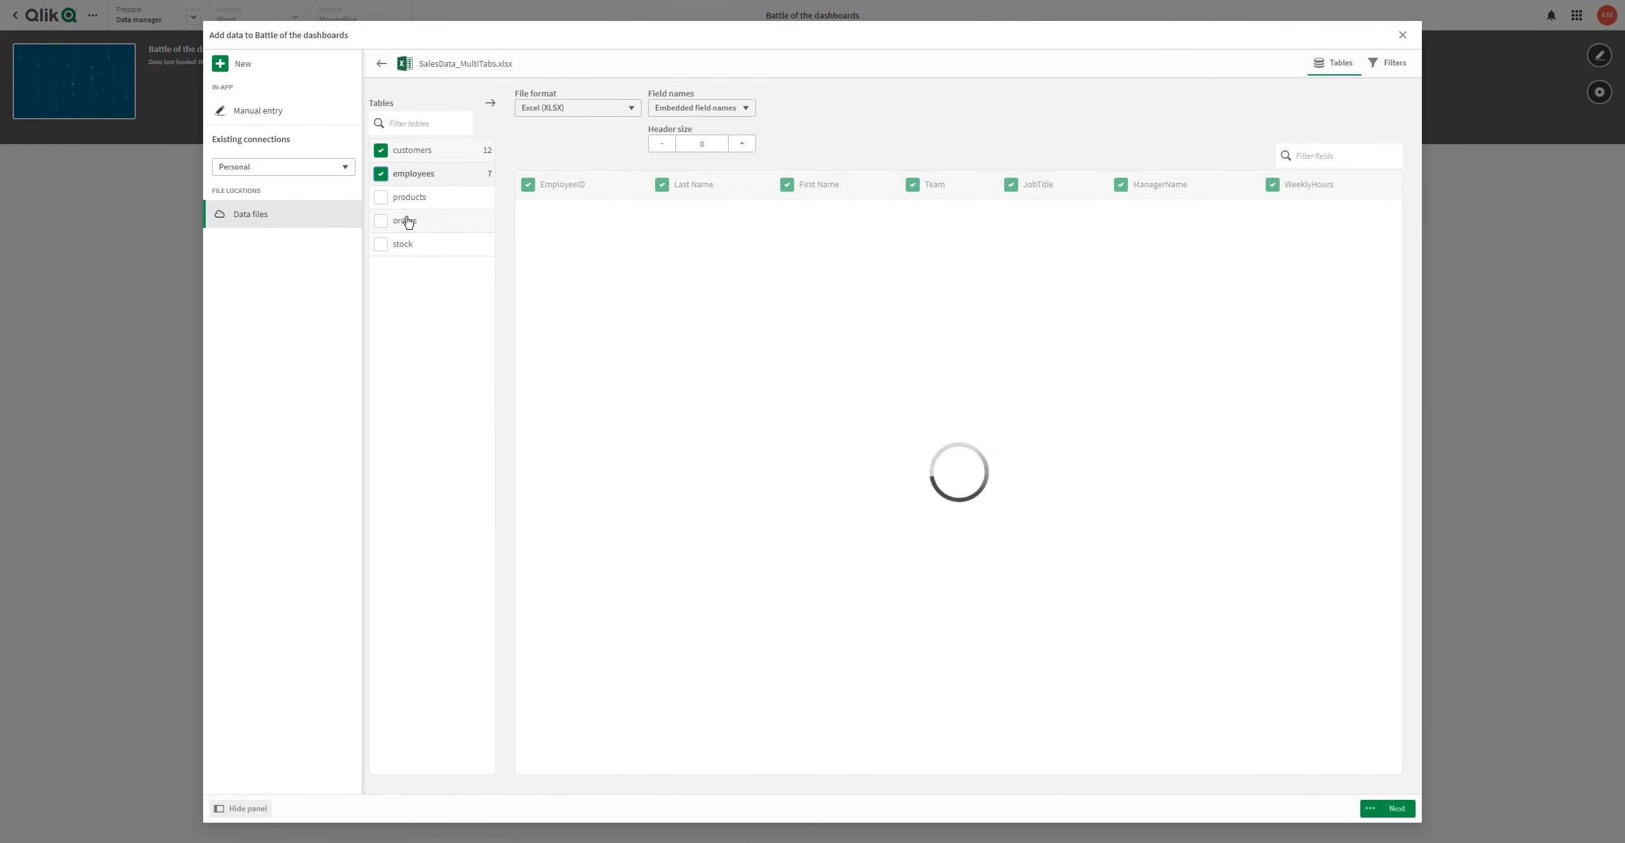
{"action": "left_click", "coordinate": [380, 196]}
{"action": "left_click", "coordinate": [381, 173]}
{"action": "left_click", "coordinate": [381, 220]}
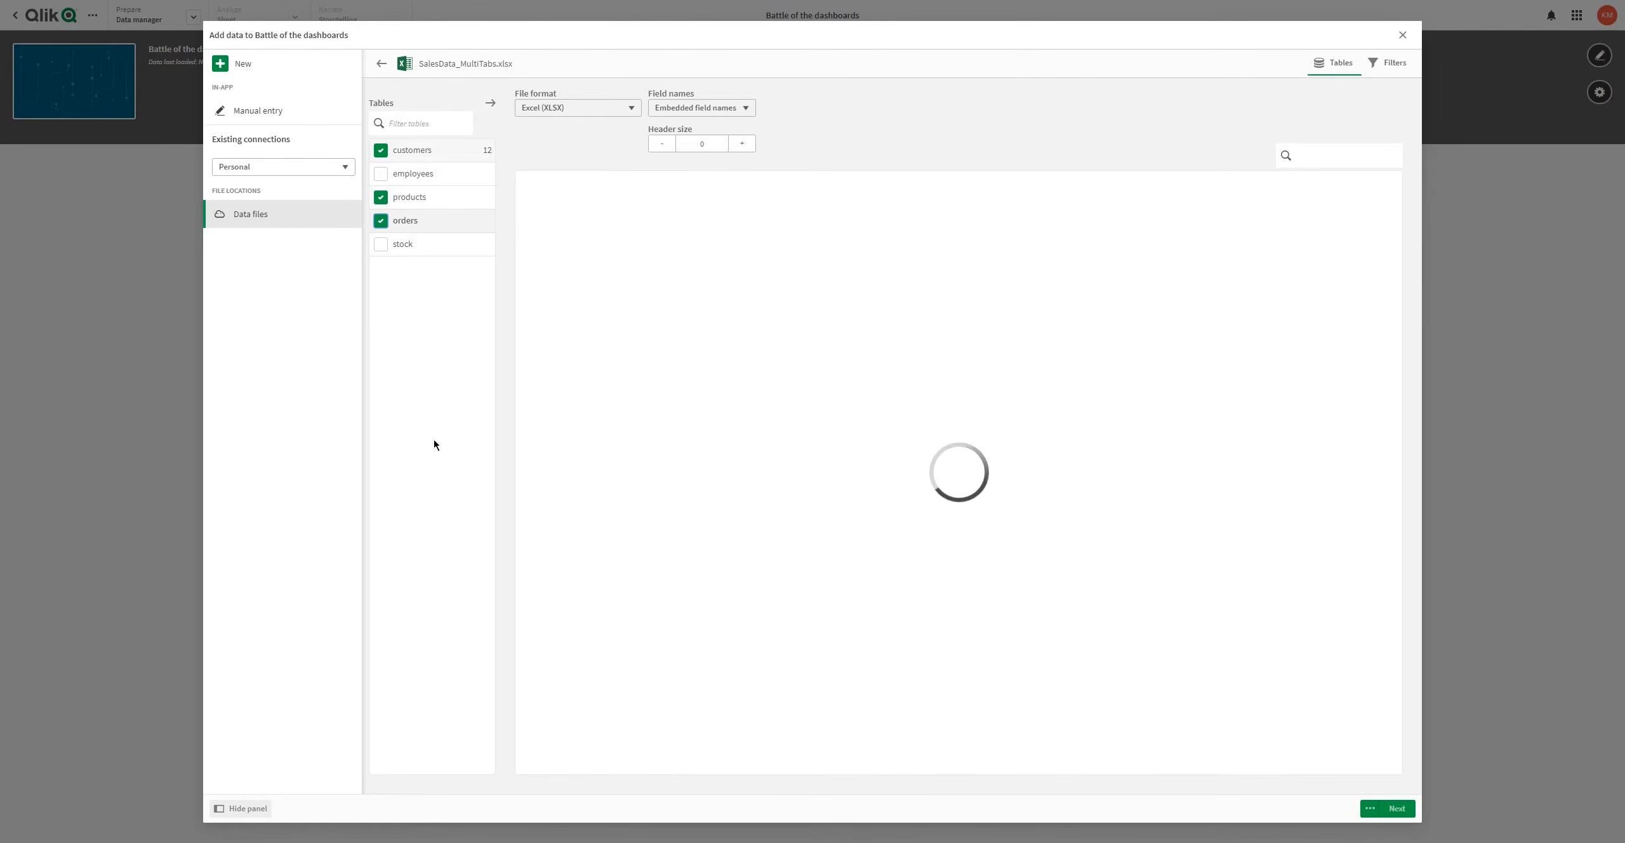
{"action": "left_click", "coordinate": [1395, 808]}
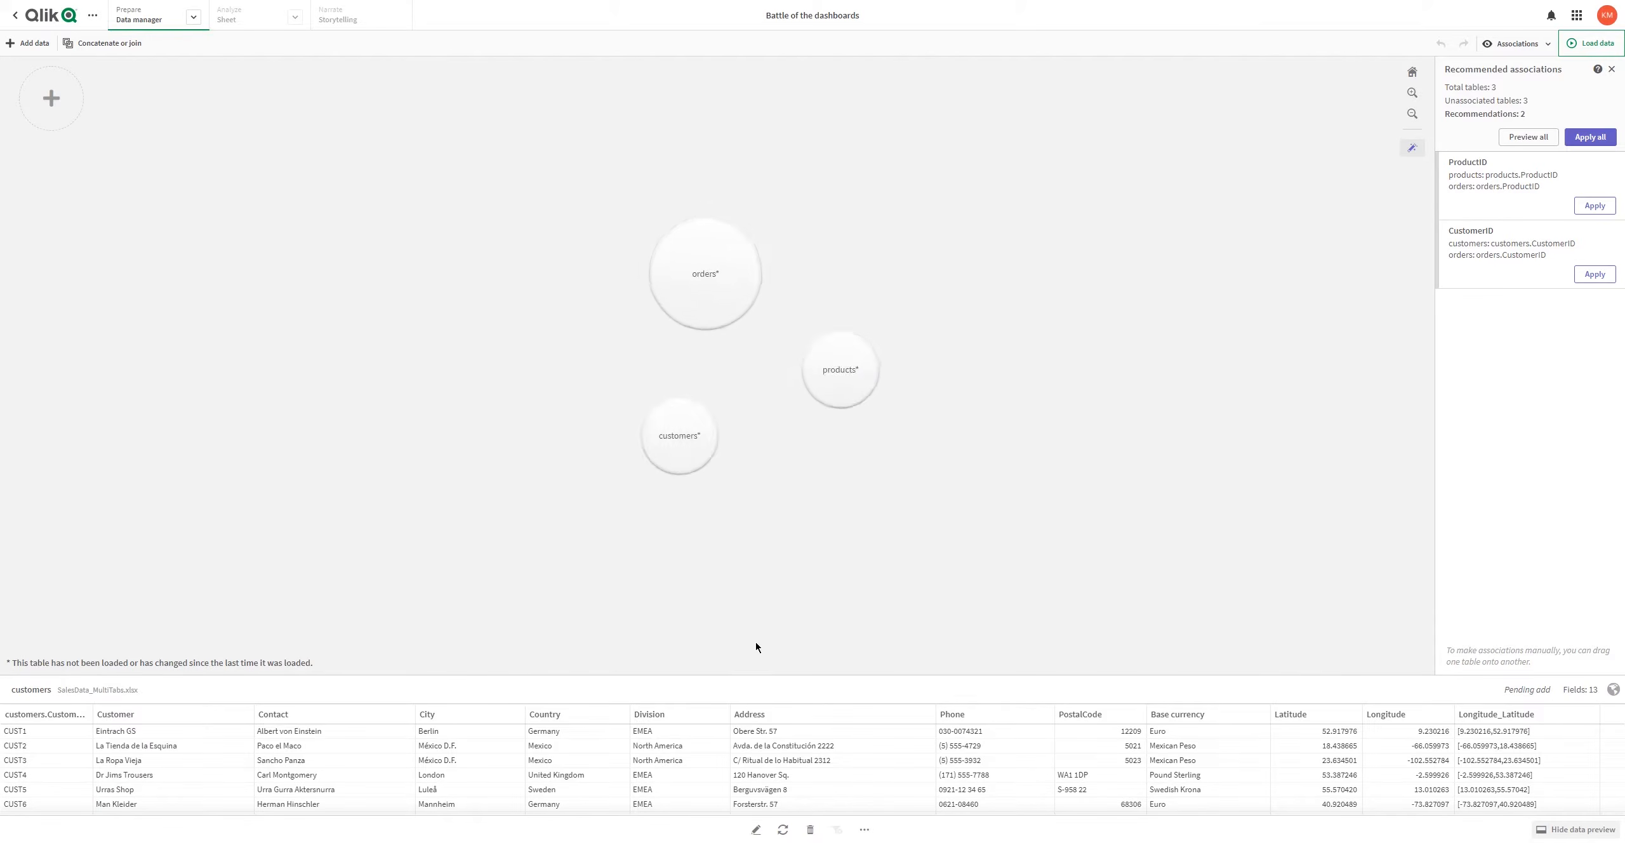
Step: Associate the products table and the customers table with the orders table
{"action": "left_click", "coordinate": [559, 216]}
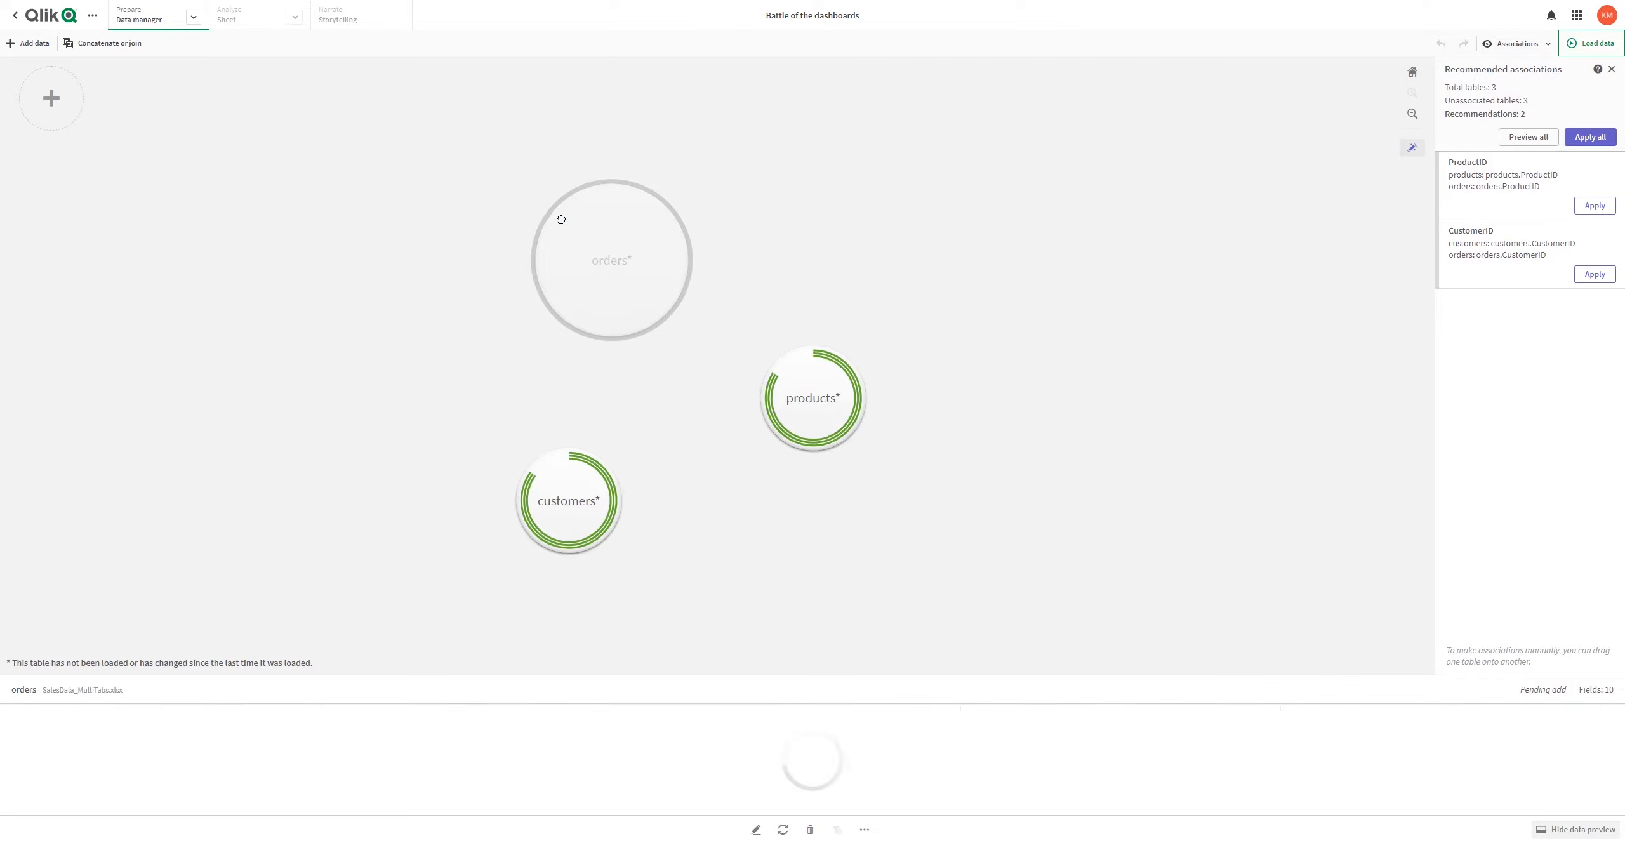
{"action": "left_click_drag", "start_coordinate": [813, 418], "coordinate": [634, 266]}
{"action": "left_click_drag", "start_coordinate": [624, 556], "coordinate": [622, 320]}
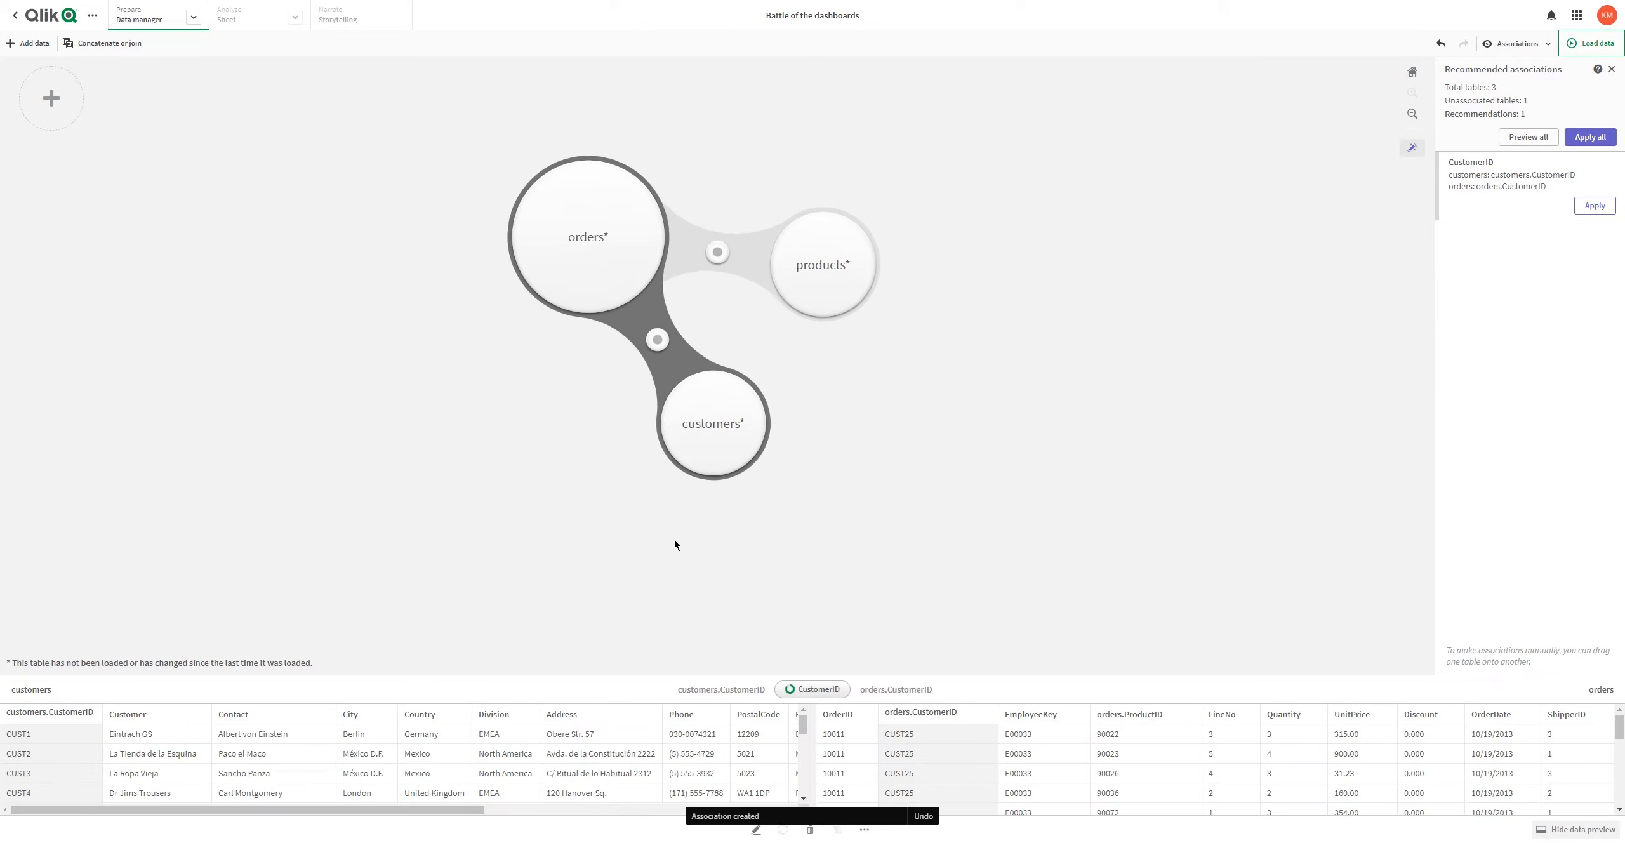
{"action": "left_click", "coordinate": [784, 504]}
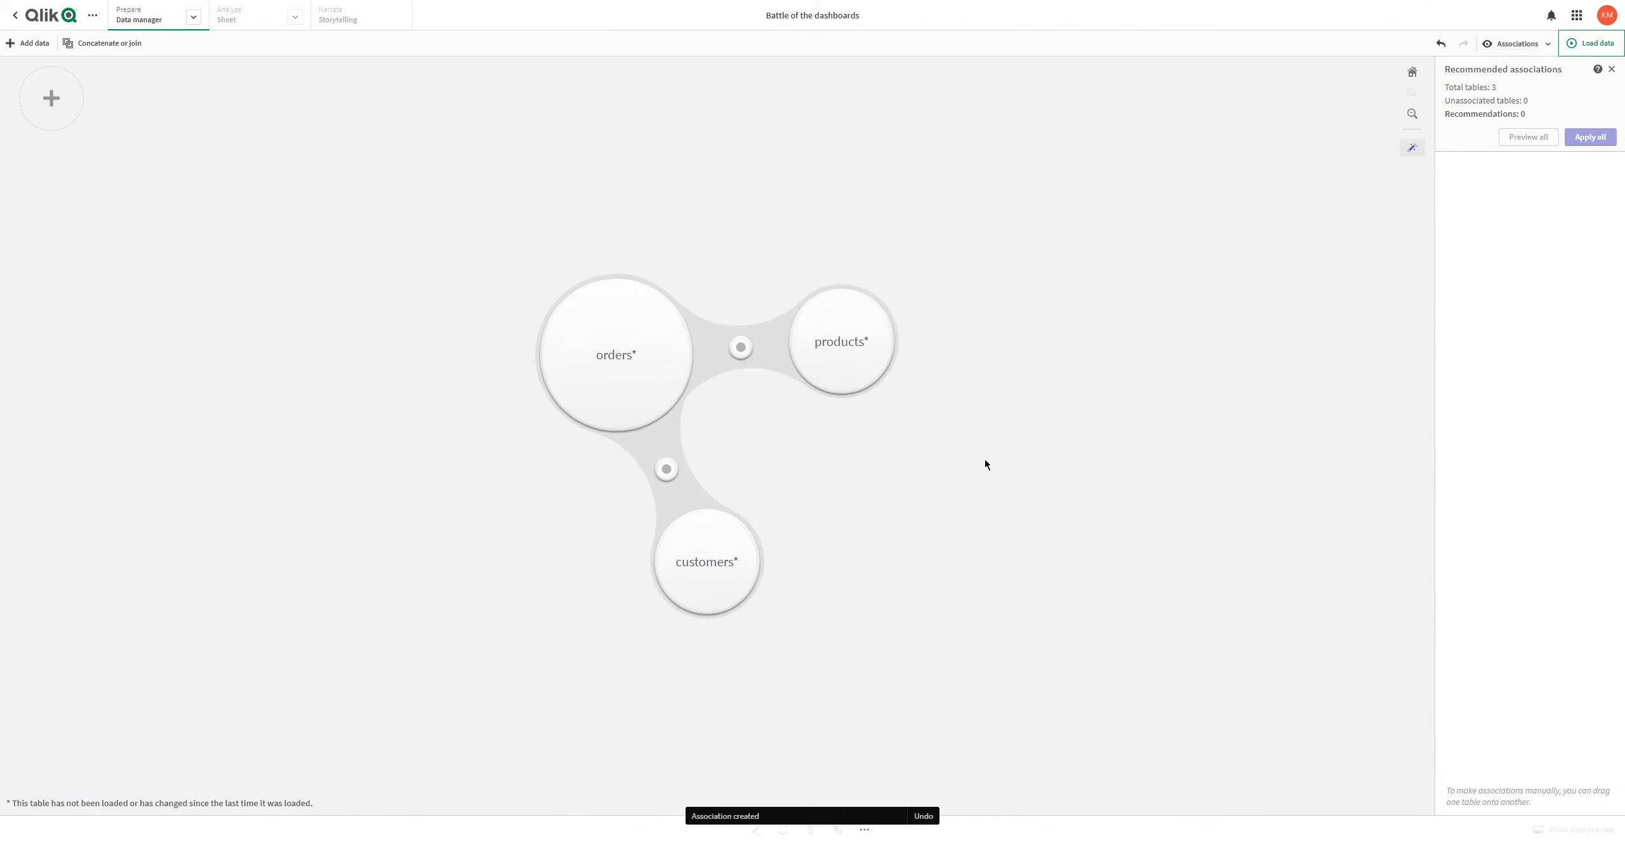
Step: Preview the orders and products tables and load the data into the app
{"action": "left_click", "coordinate": [613, 373]}
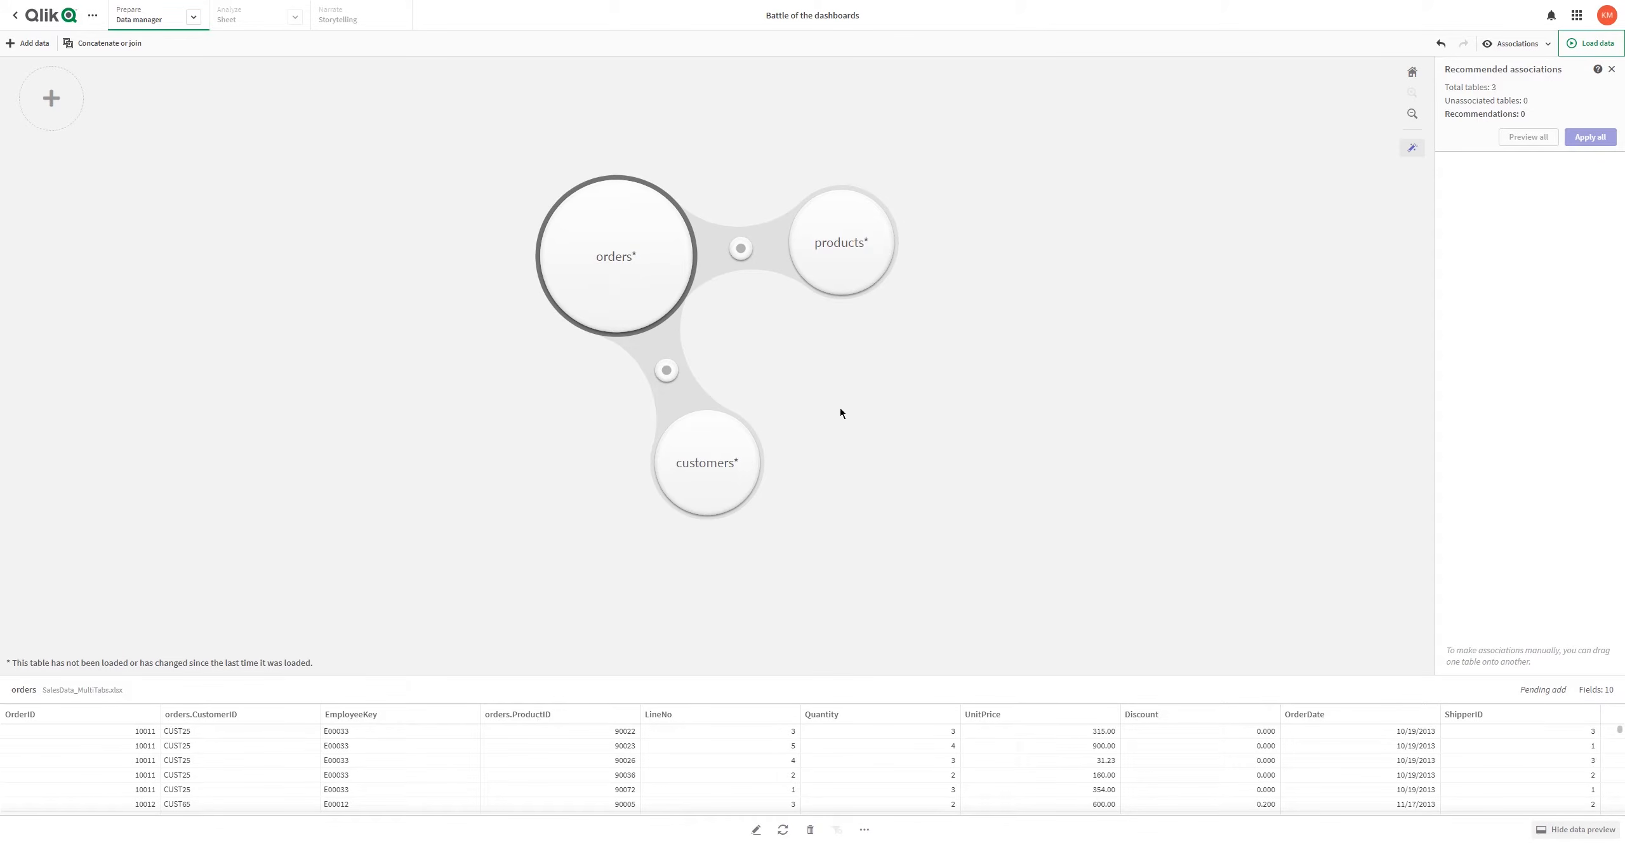
{"action": "left_click", "coordinate": [831, 249]}
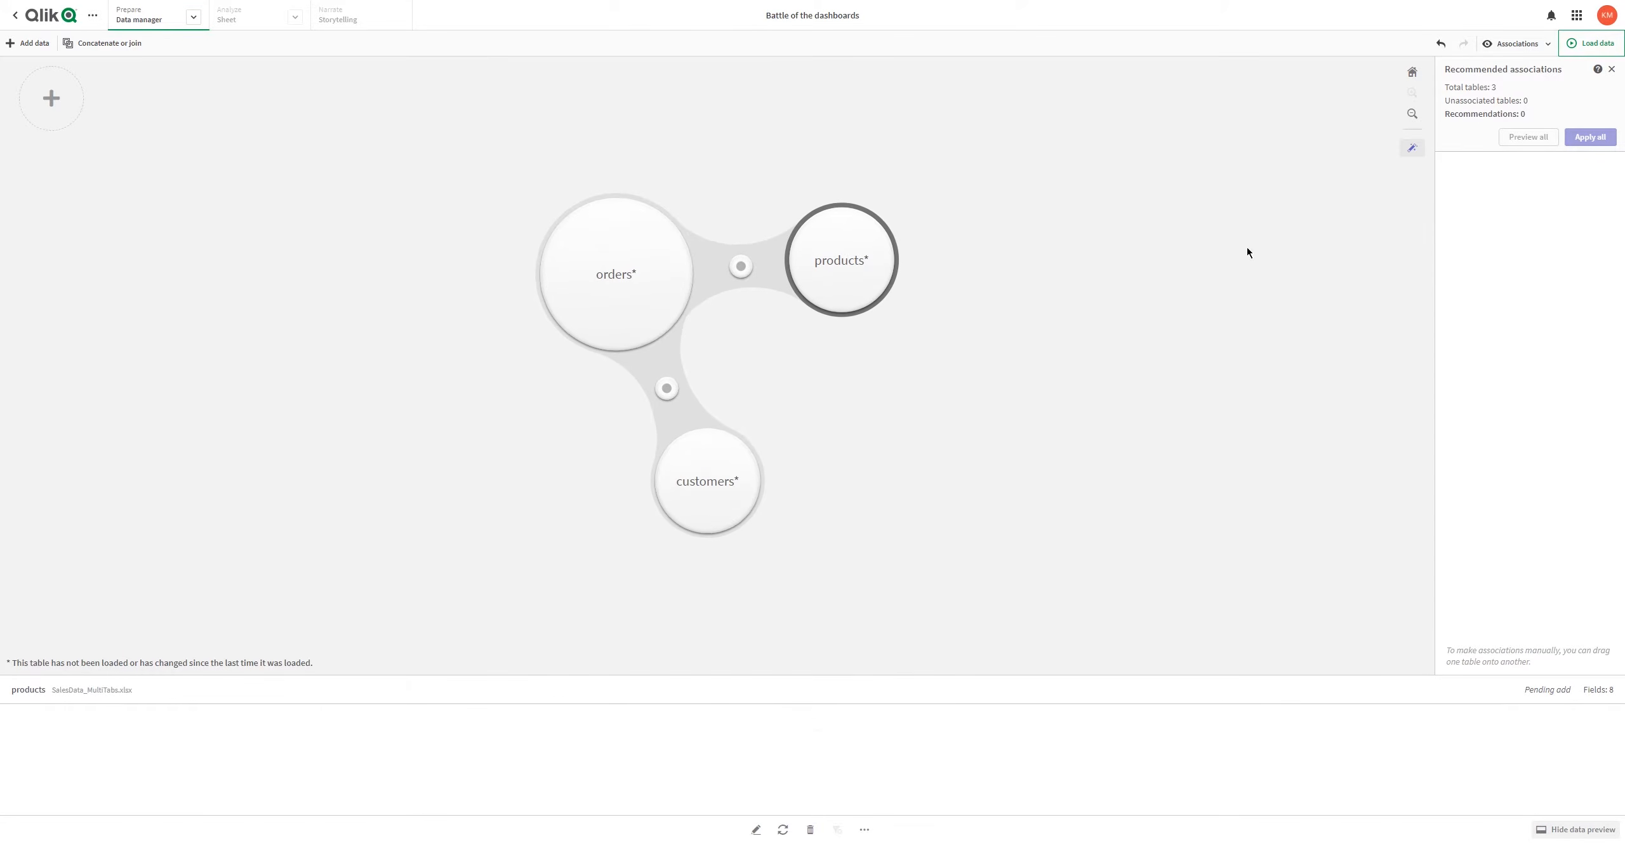
{"action": "left_click", "coordinate": [1563, 45]}
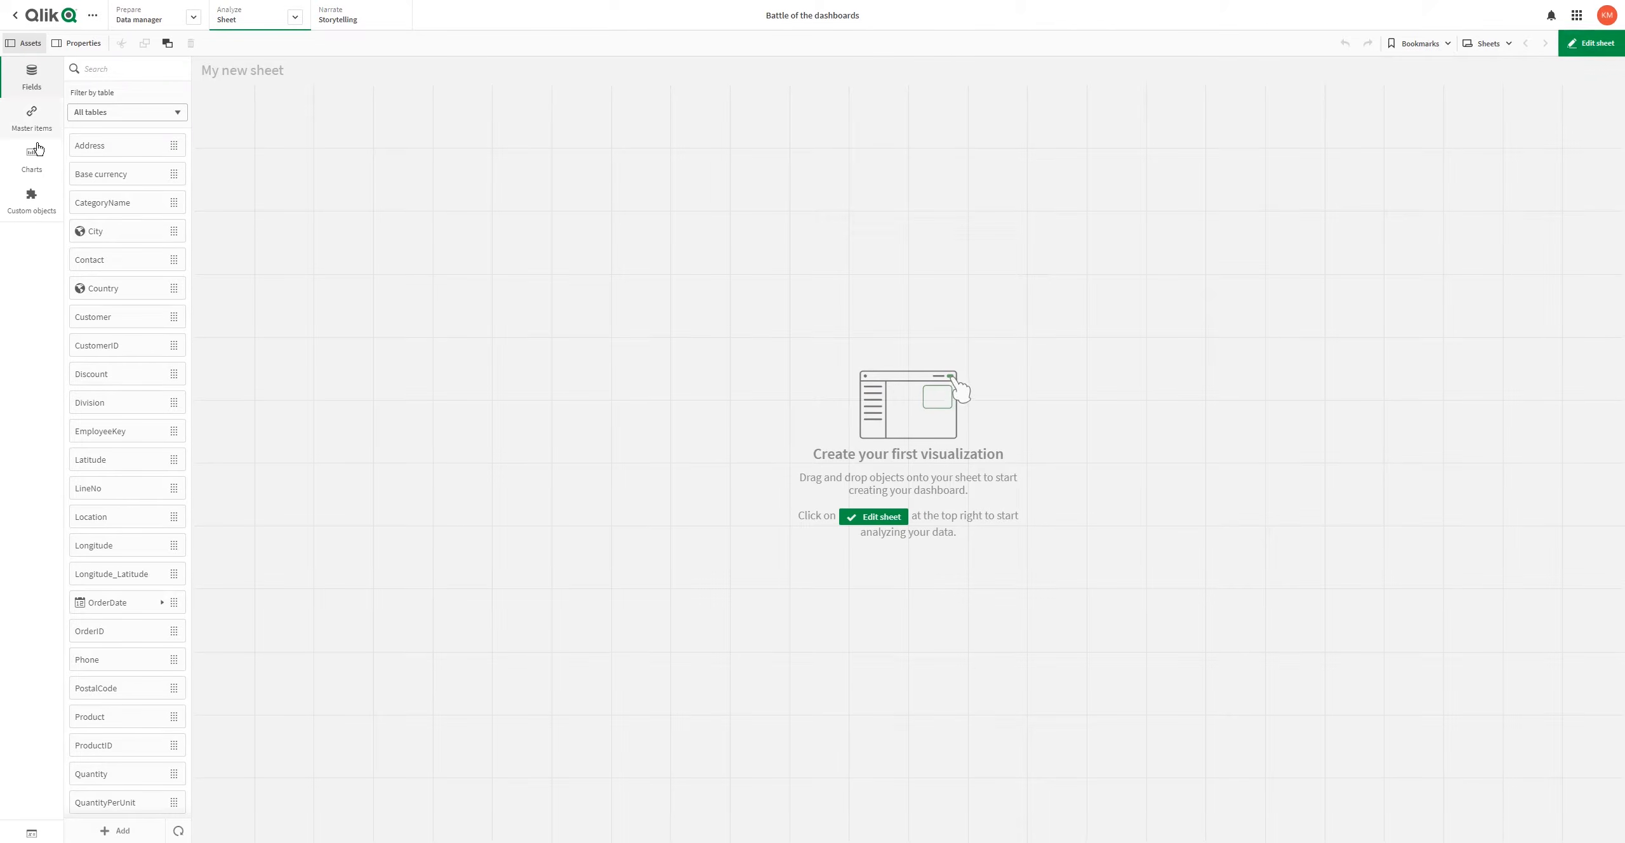
Step: Review the available fields of the customers, orders and products tables one table at a time
{"action": "scroll", "coordinate": [140, 455], "scroll_direction": "down", "scroll_amount": 3}
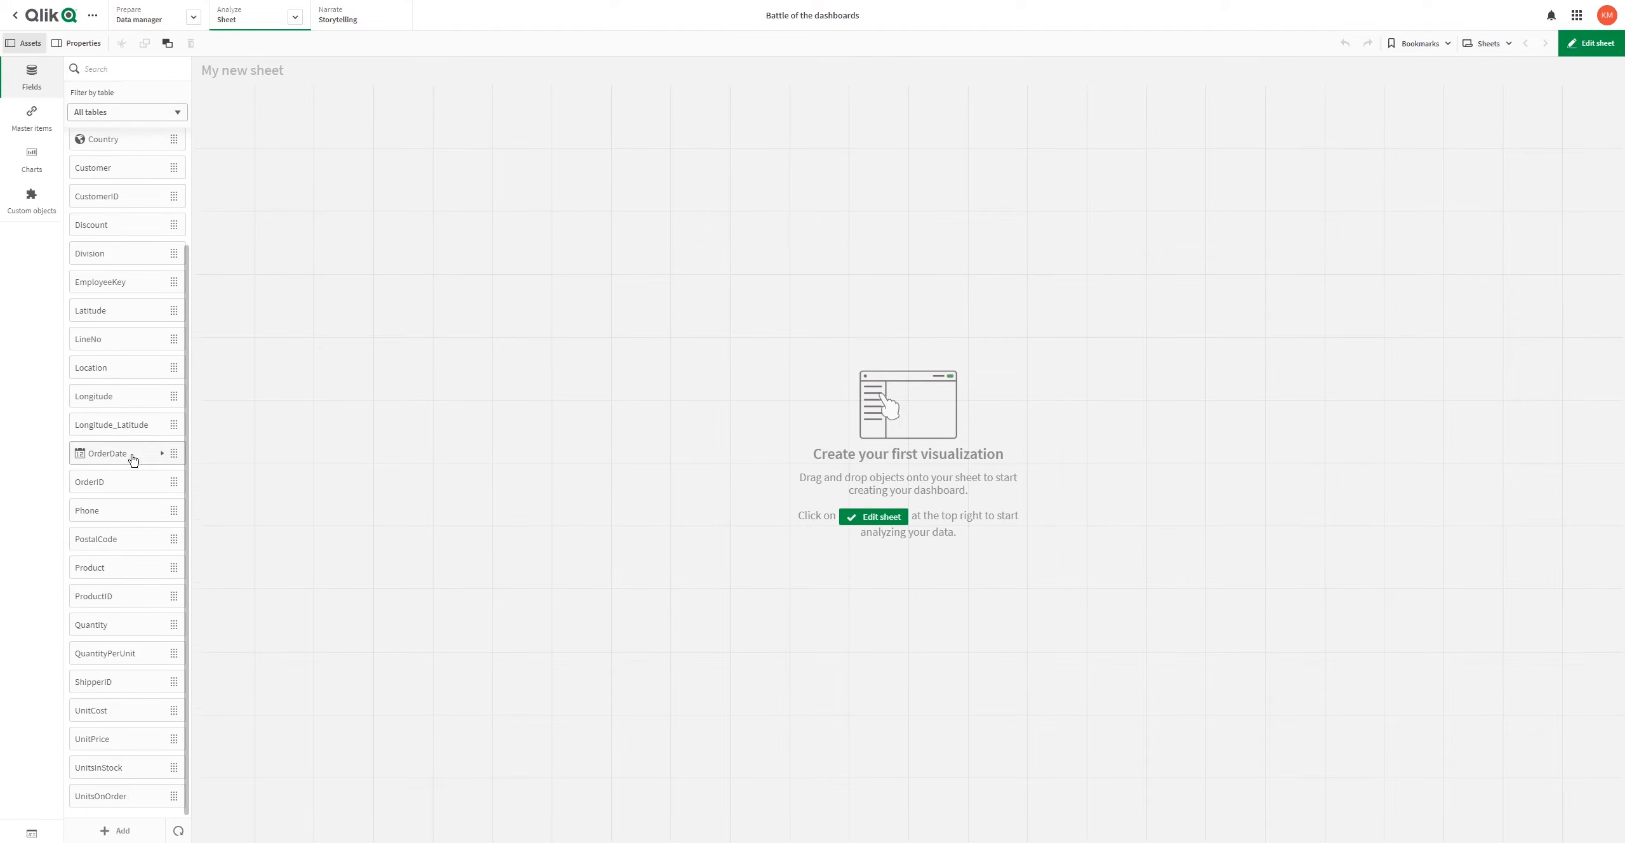
{"action": "left_click", "coordinate": [127, 113]}
{"action": "left_click", "coordinate": [119, 139]}
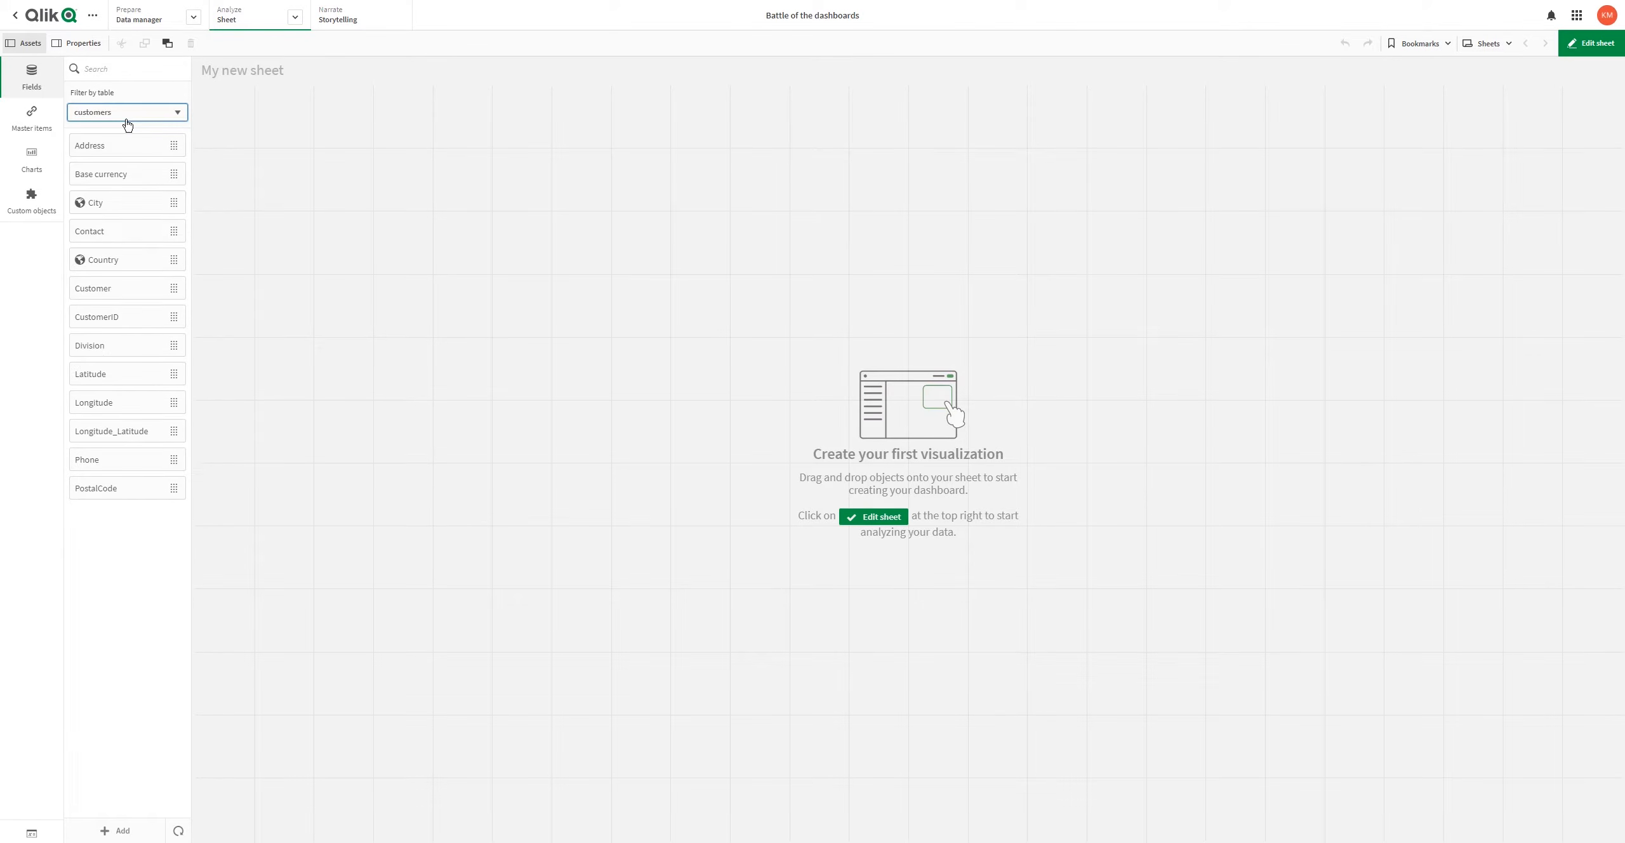
{"action": "left_click", "coordinate": [117, 113]}
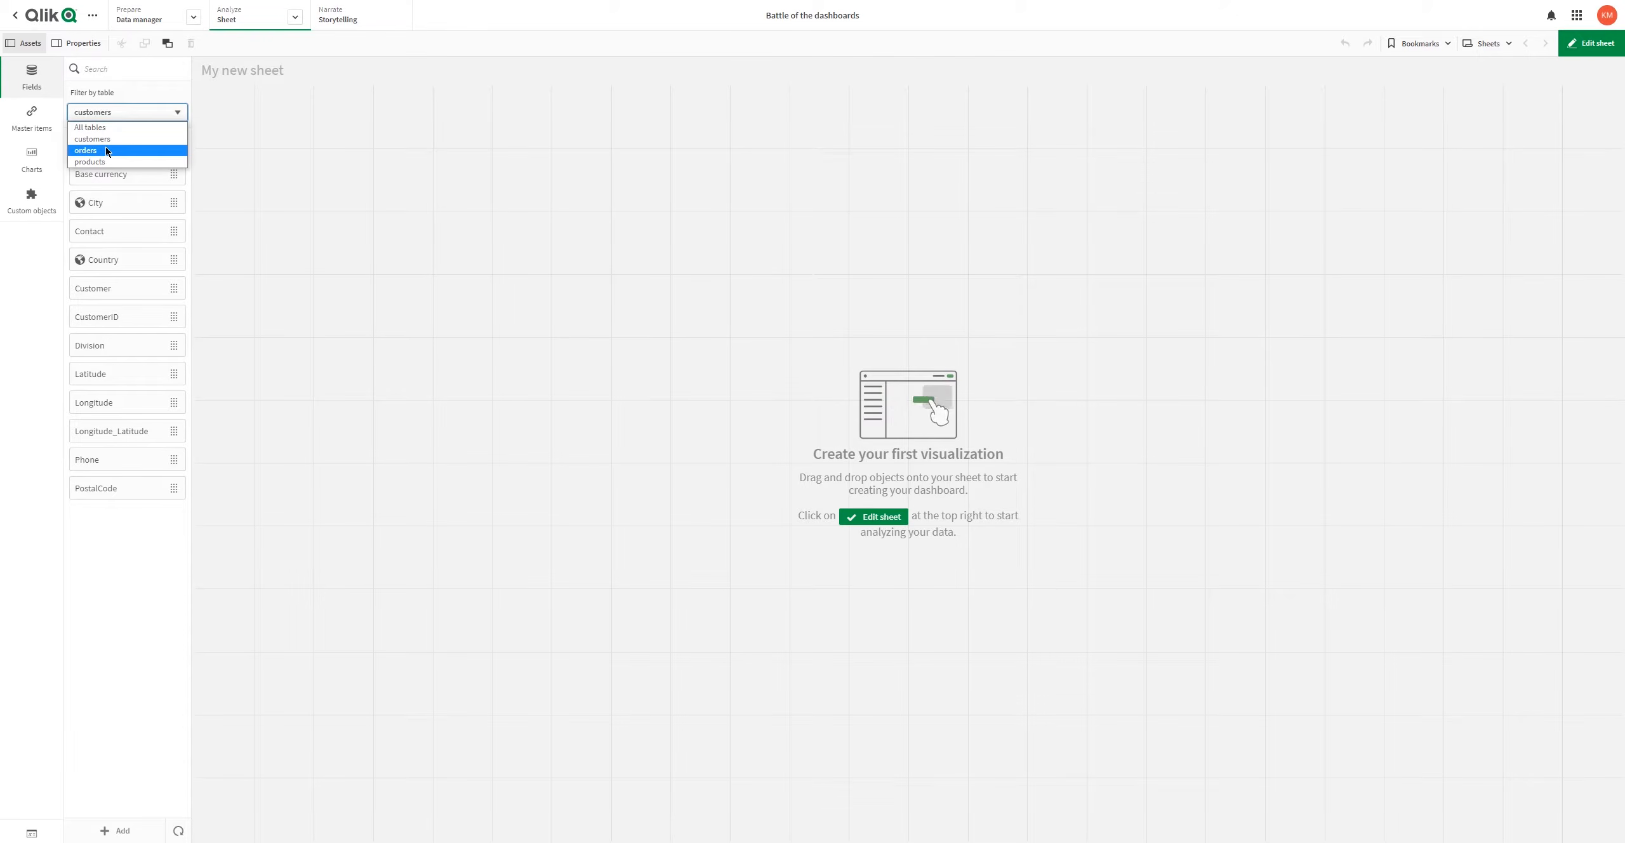
{"action": "left_click", "coordinate": [106, 150]}
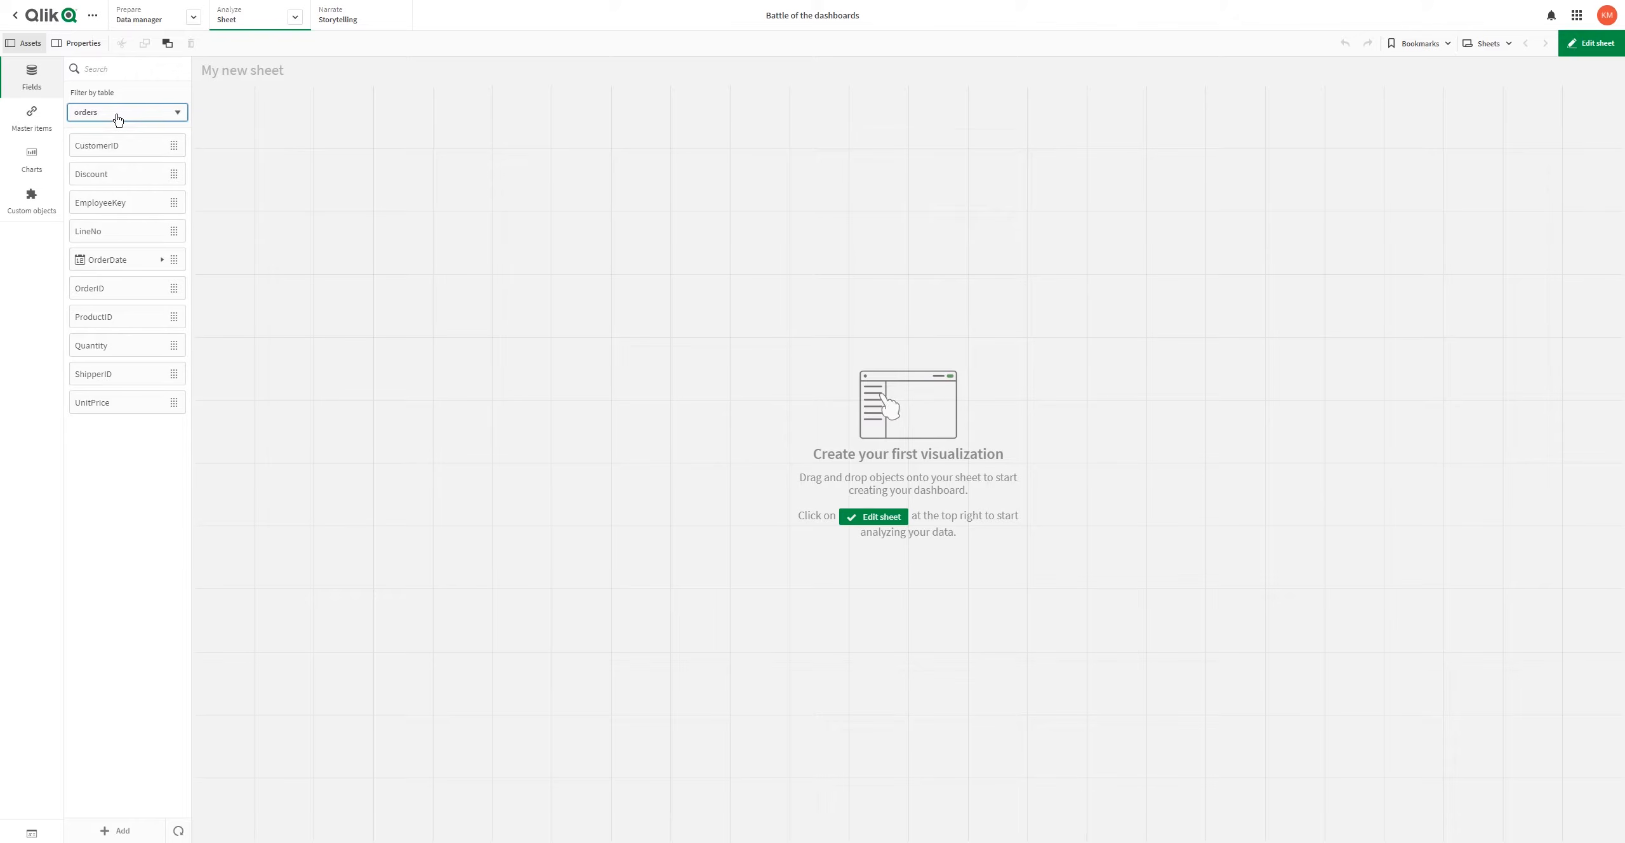
{"action": "left_click", "coordinate": [88, 112]}
{"action": "left_click", "coordinate": [115, 167]}
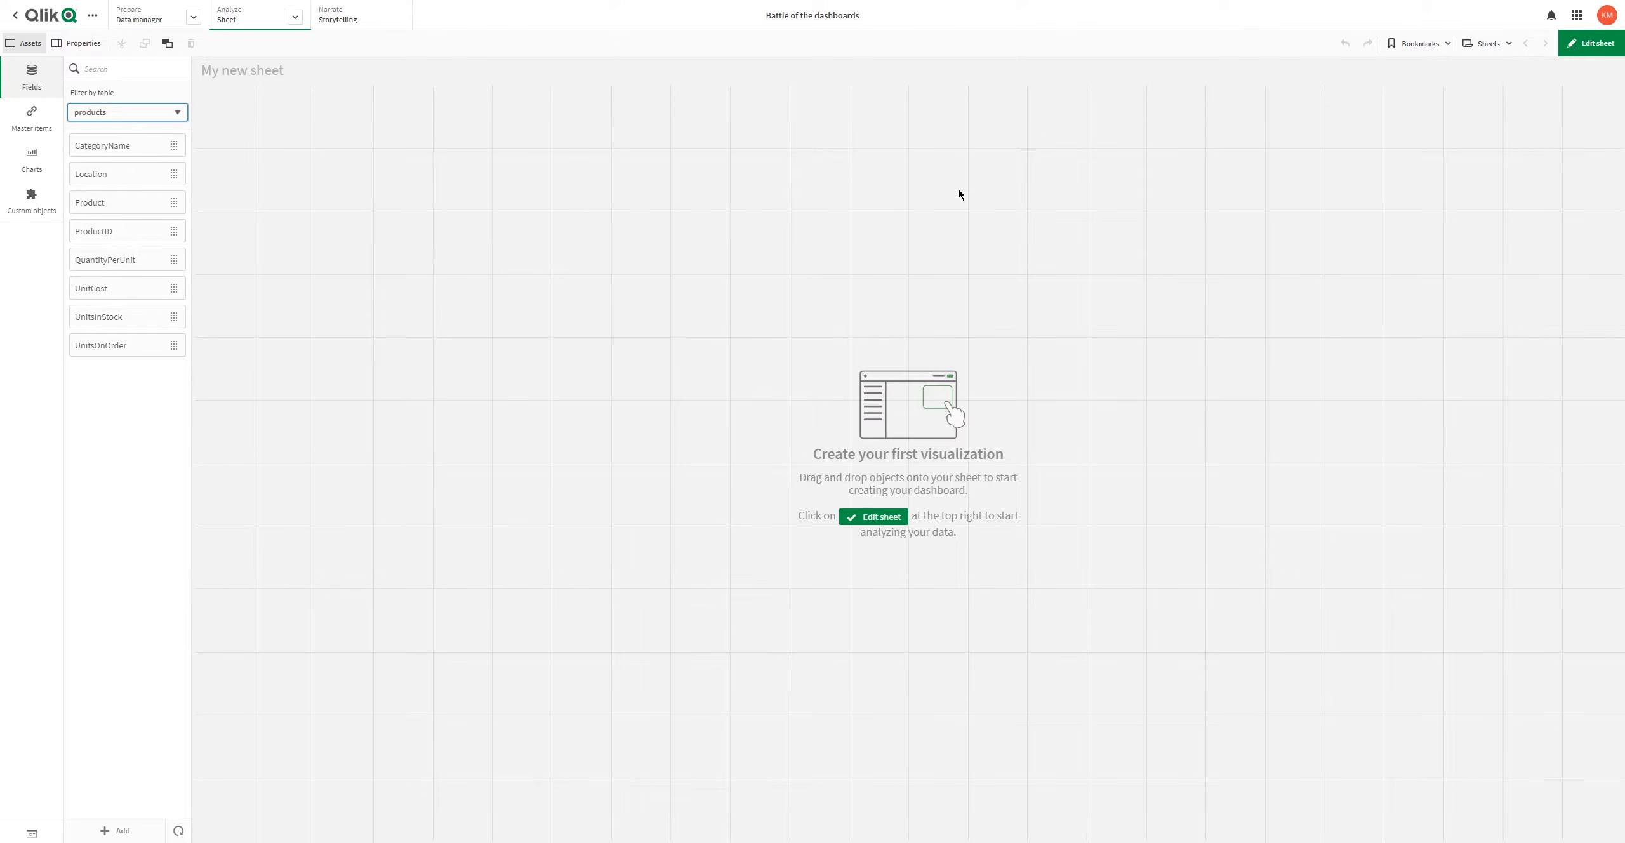
Step: Place a bar chart on the sheet and resize it to about 12 by 5 grid cells across the left half
{"action": "left_click", "coordinate": [1587, 43]}
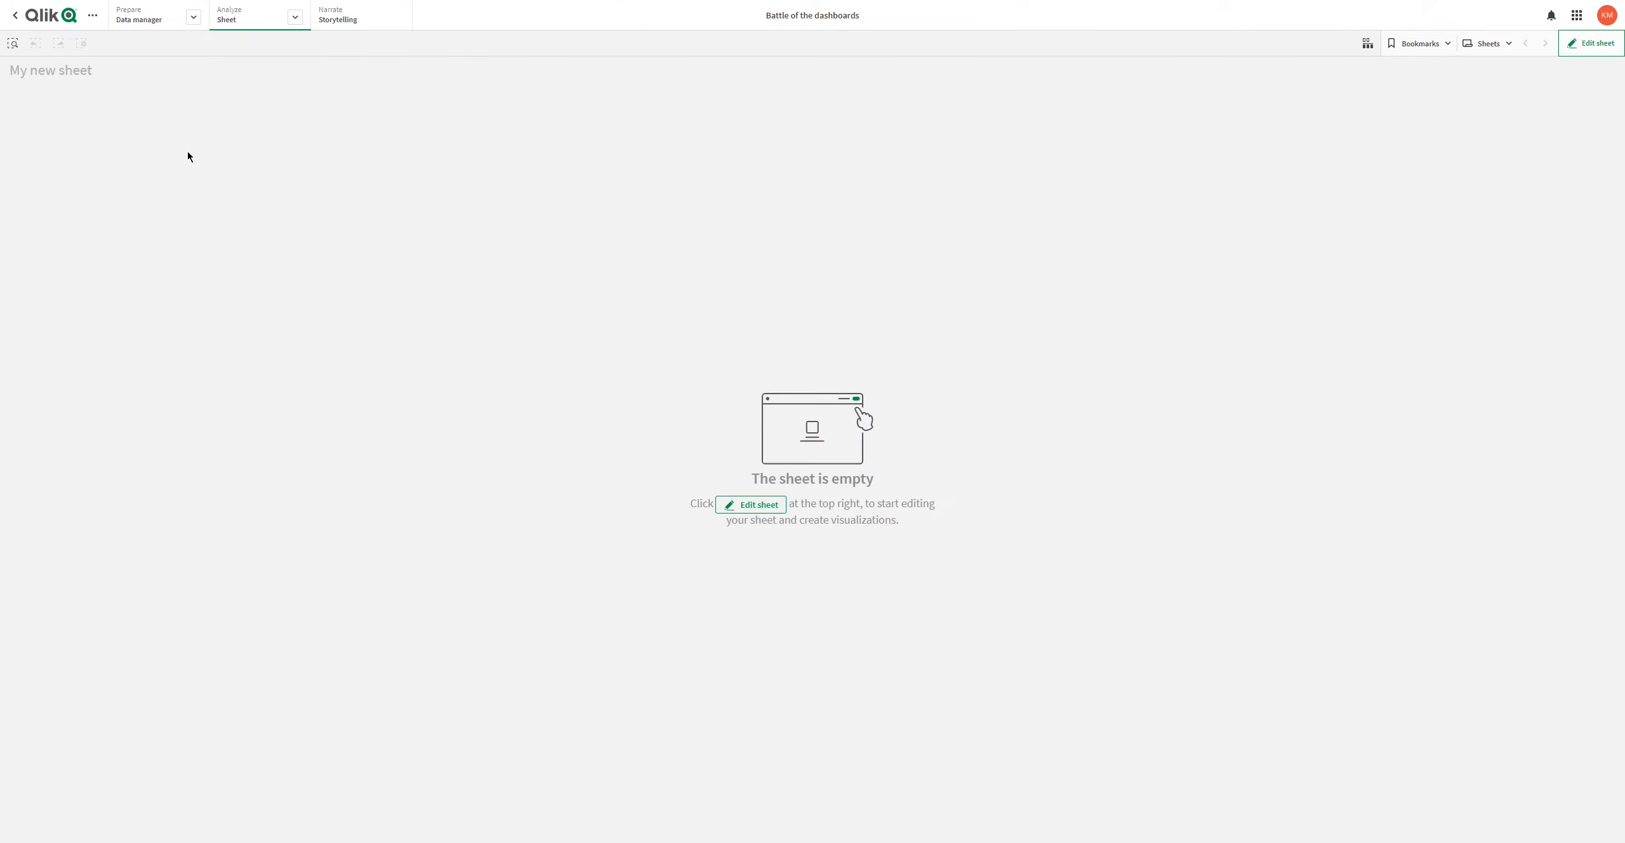
{"action": "left_click", "coordinate": [1581, 43]}
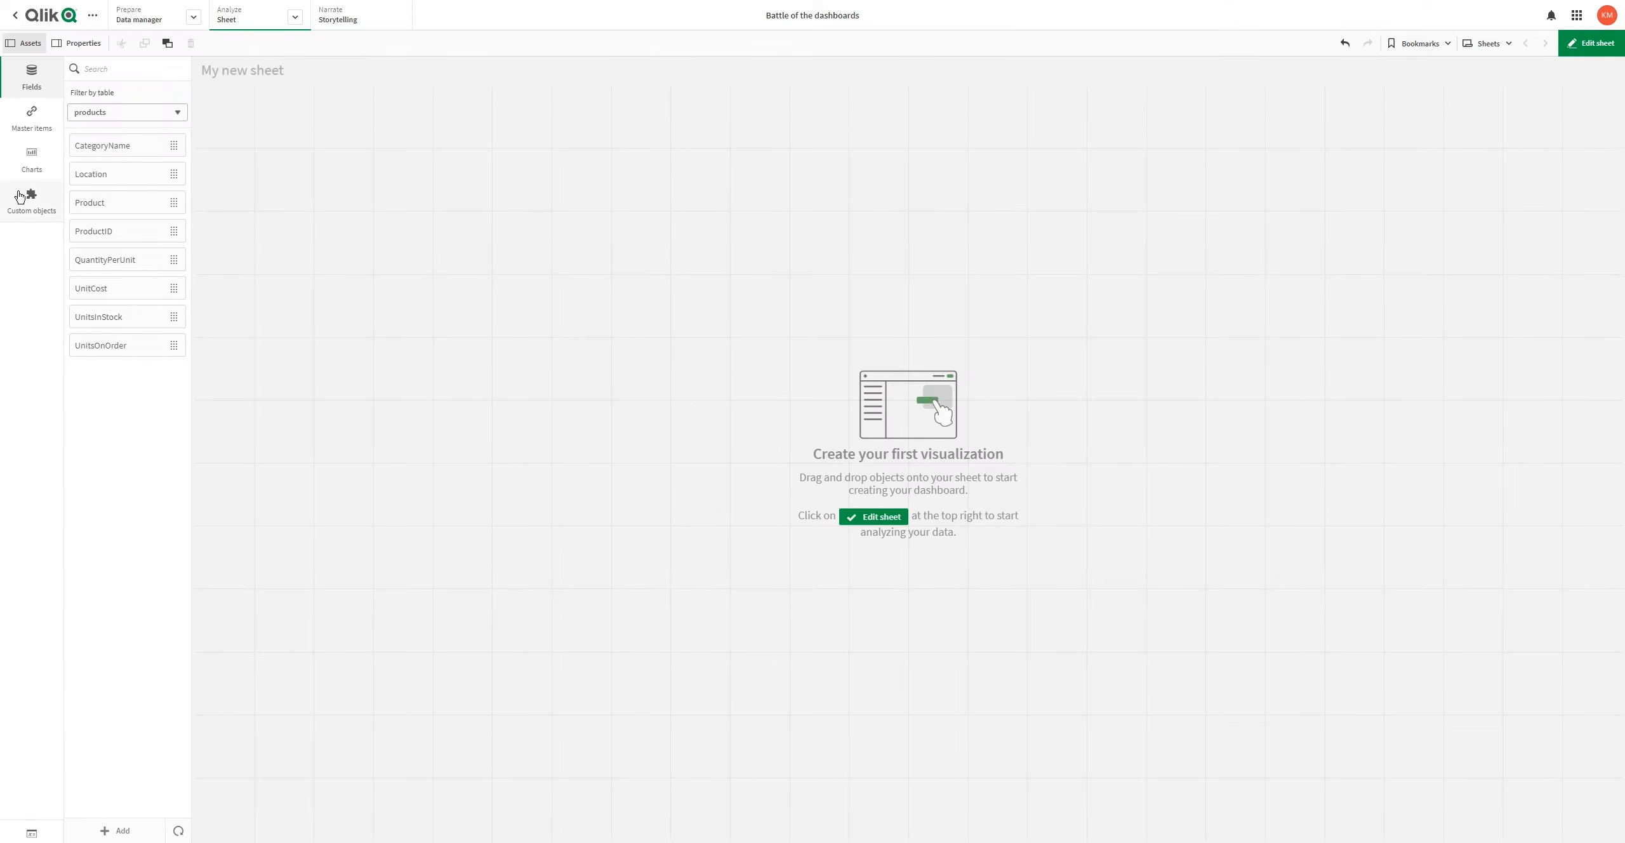
{"action": "left_click", "coordinate": [32, 158]}
{"action": "left_click_drag", "start_coordinate": [103, 100], "coordinate": [429, 252]}
{"action": "left_click_drag", "start_coordinate": [831, 91], "coordinate": [774, 213]}
{"action": "left_click_drag", "start_coordinate": [778, 469], "coordinate": [829, 526]}
Step: Add OrderDate.YearMonth as the bar chart's dimension
{"action": "left_click", "coordinate": [488, 382]}
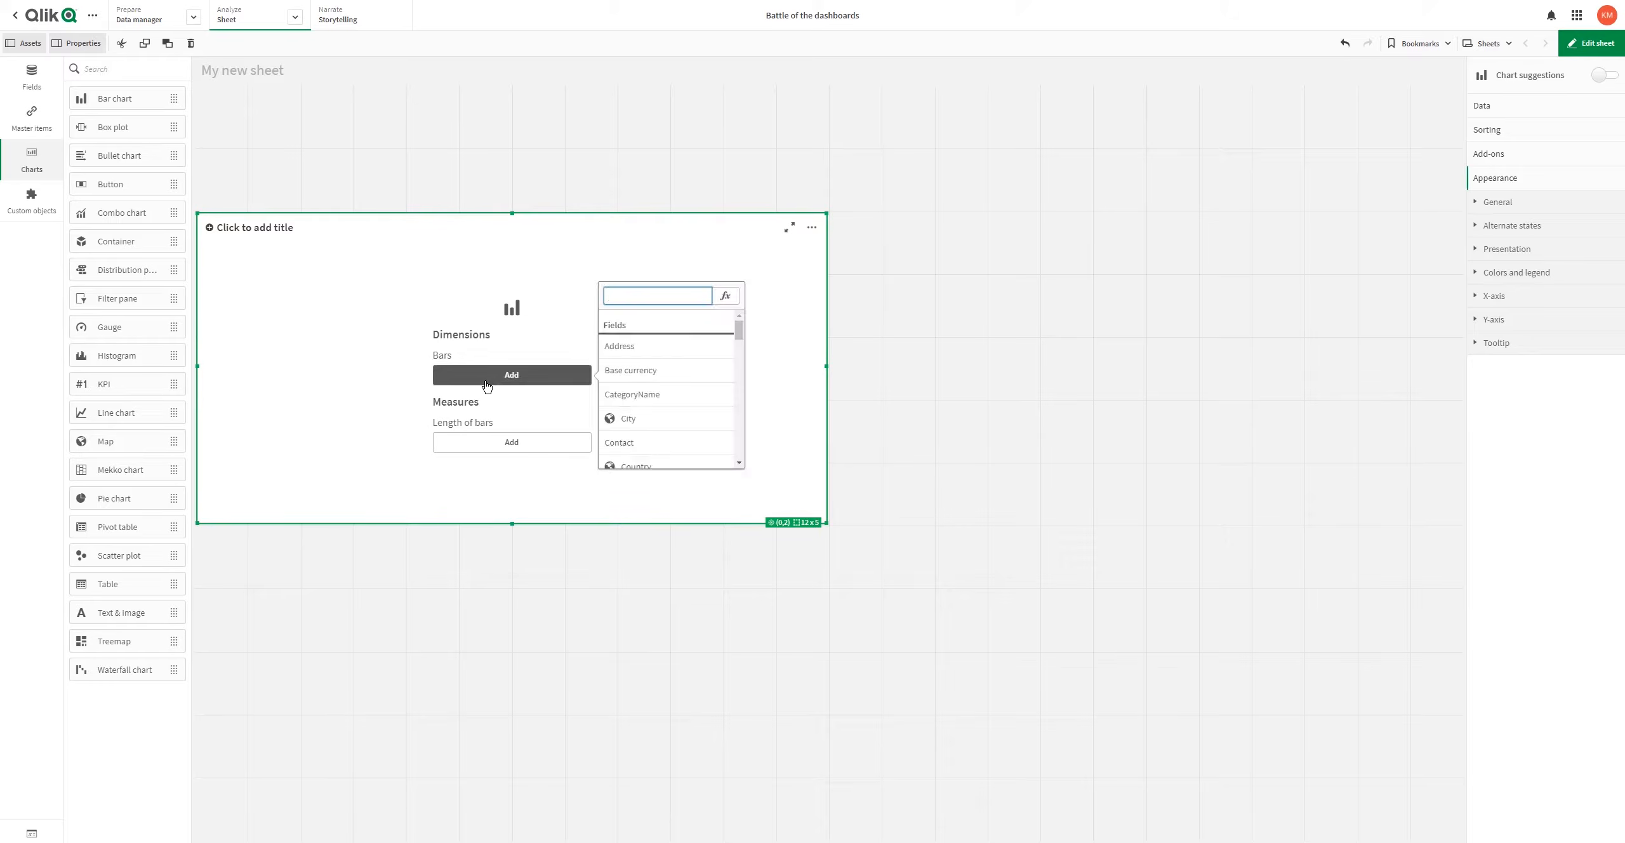
{"action": "type", "text": "yea"}
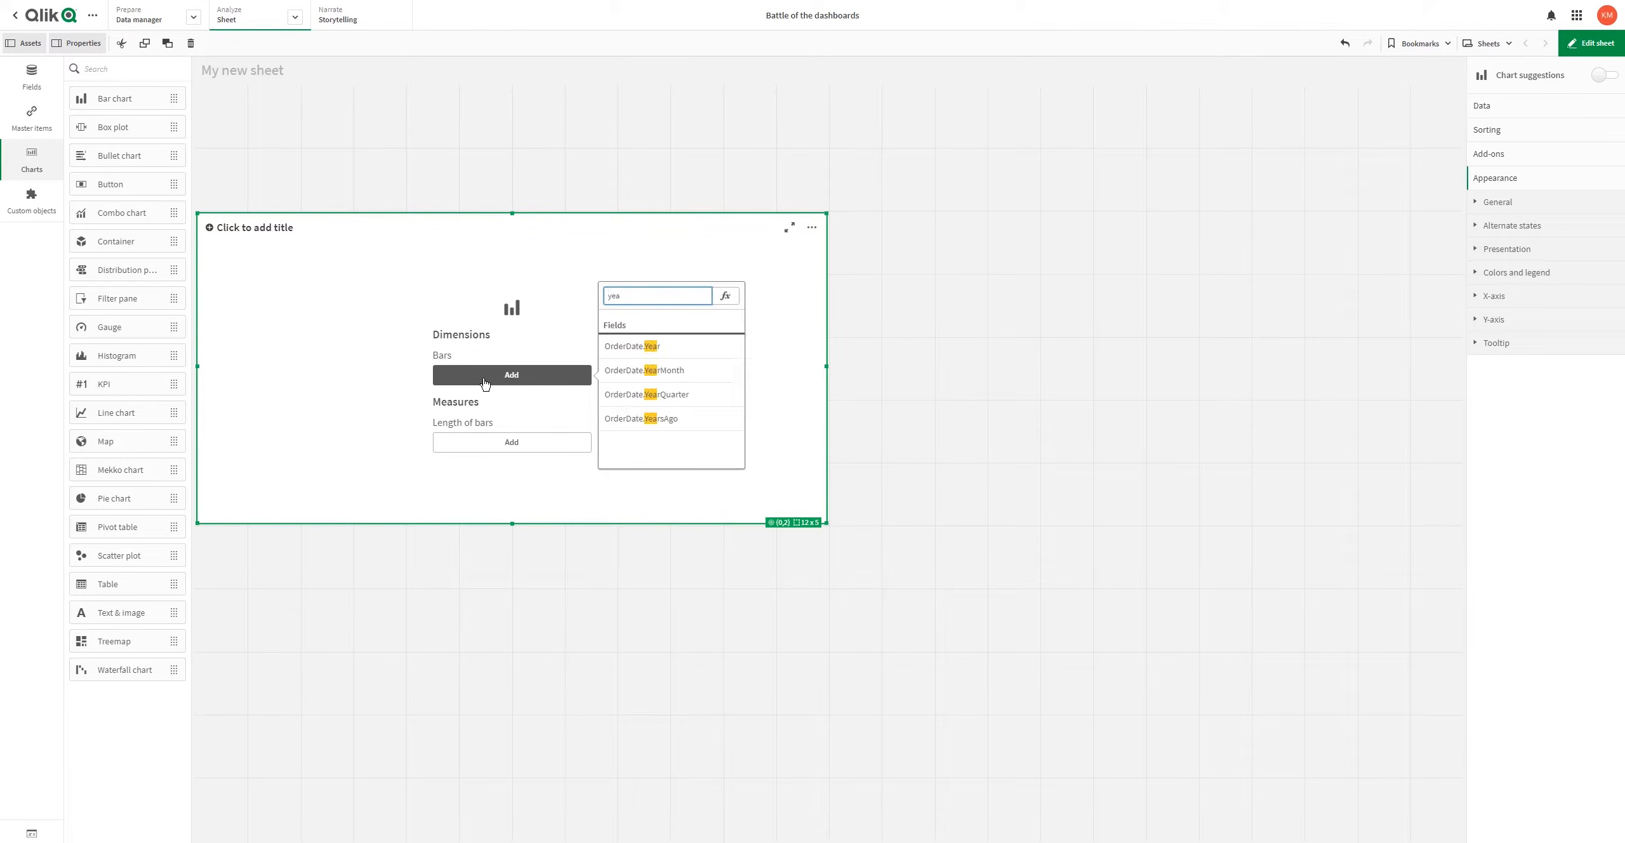
{"action": "left_click", "coordinate": [632, 370]}
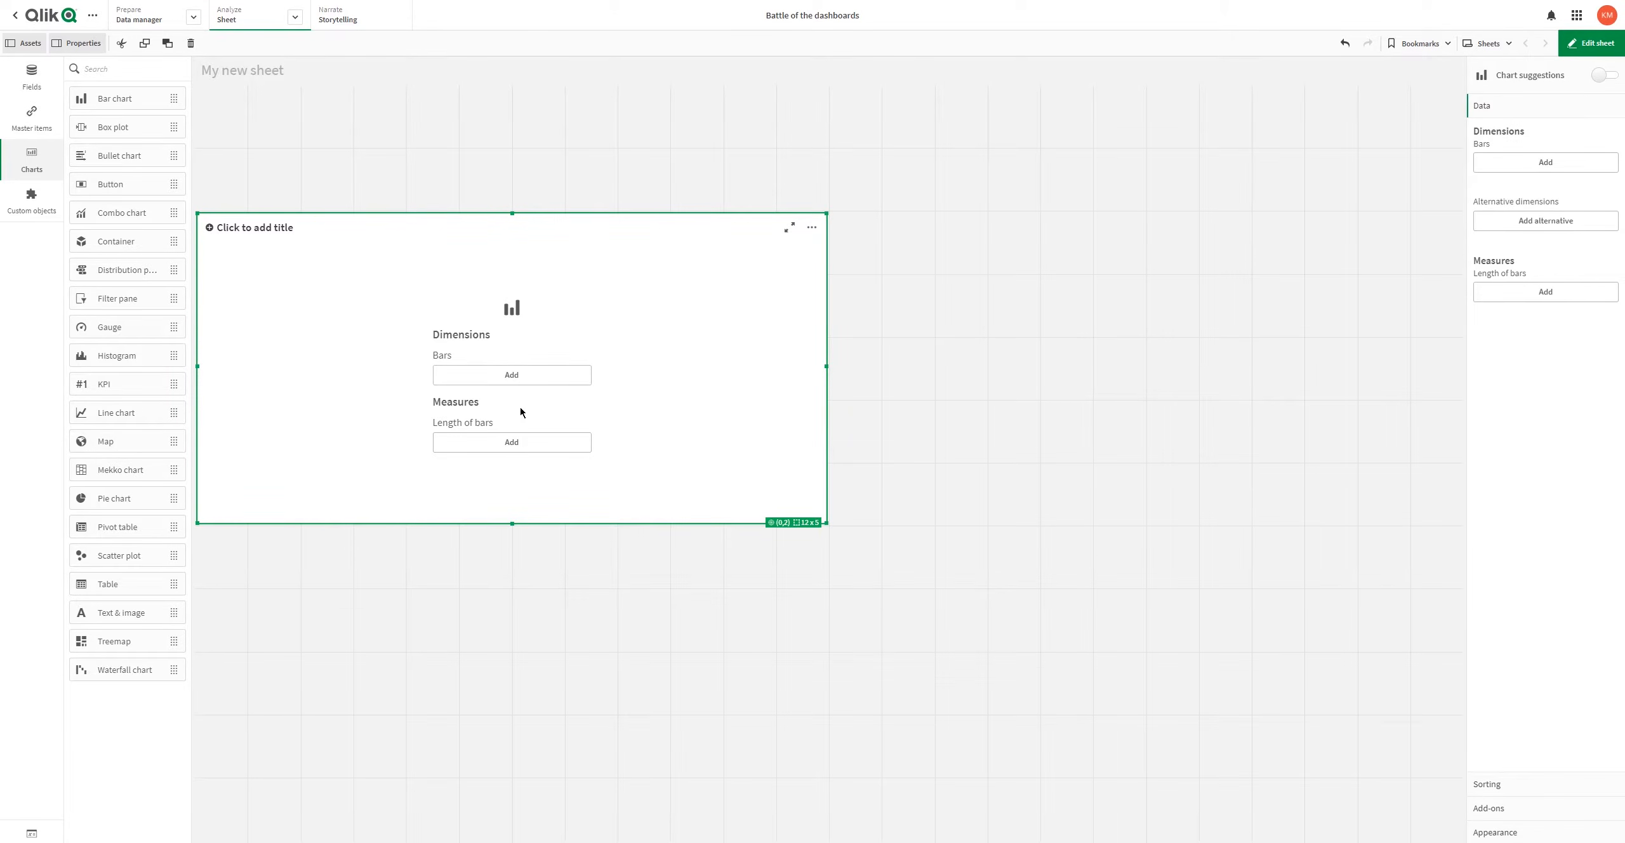
{"action": "left_click", "coordinate": [512, 447]}
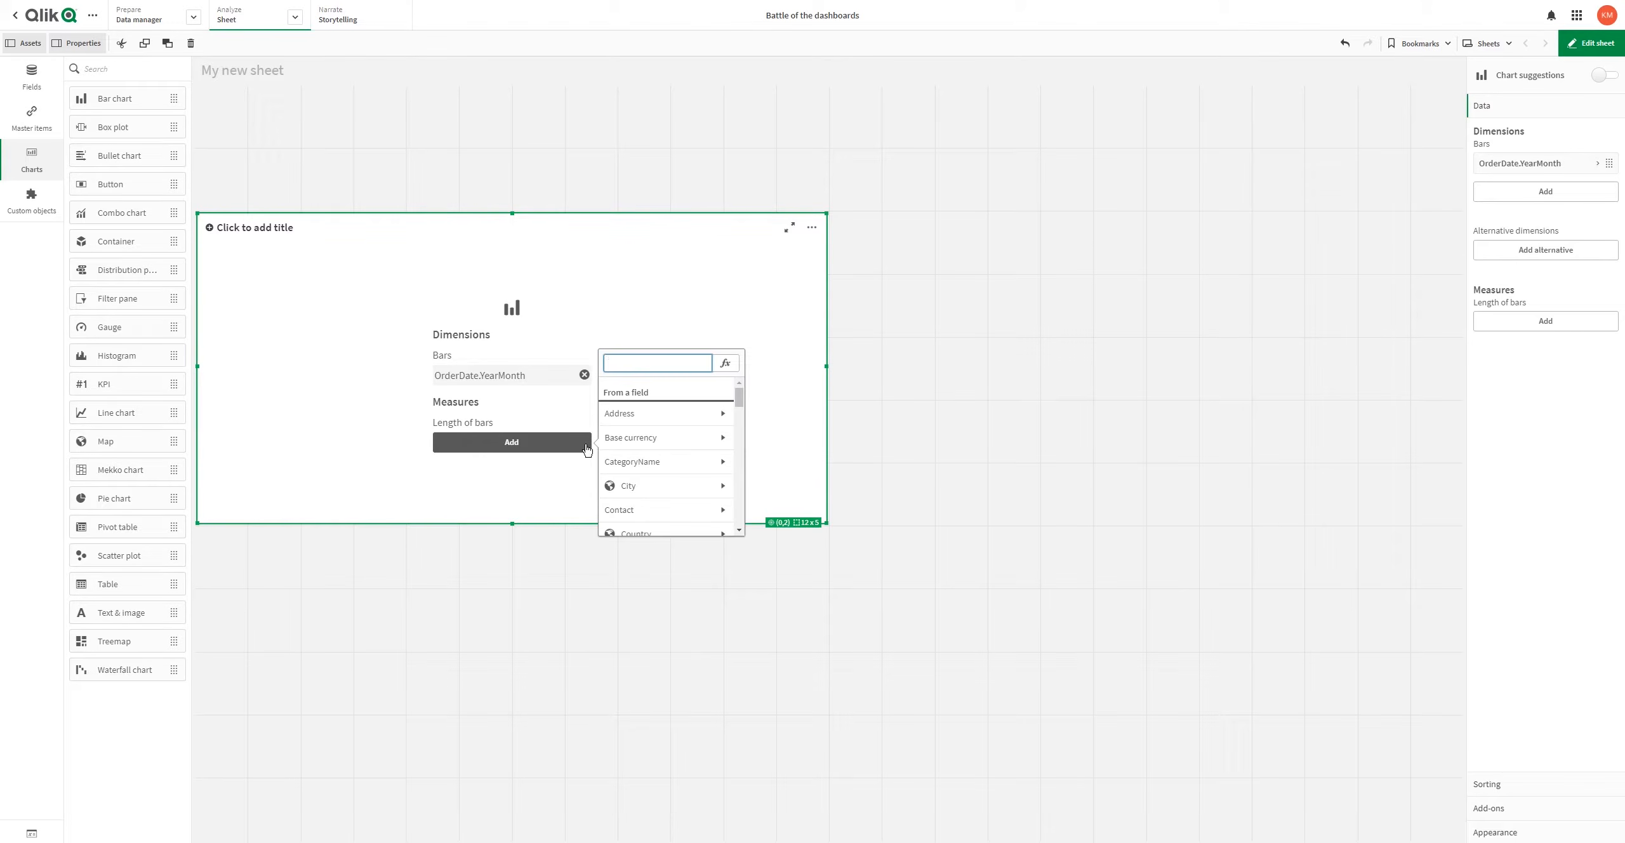
{"action": "type", "text": "sa"}
{"action": "key", "text": "BackSpace"}
{"action": "key", "text": "BackSpace"}
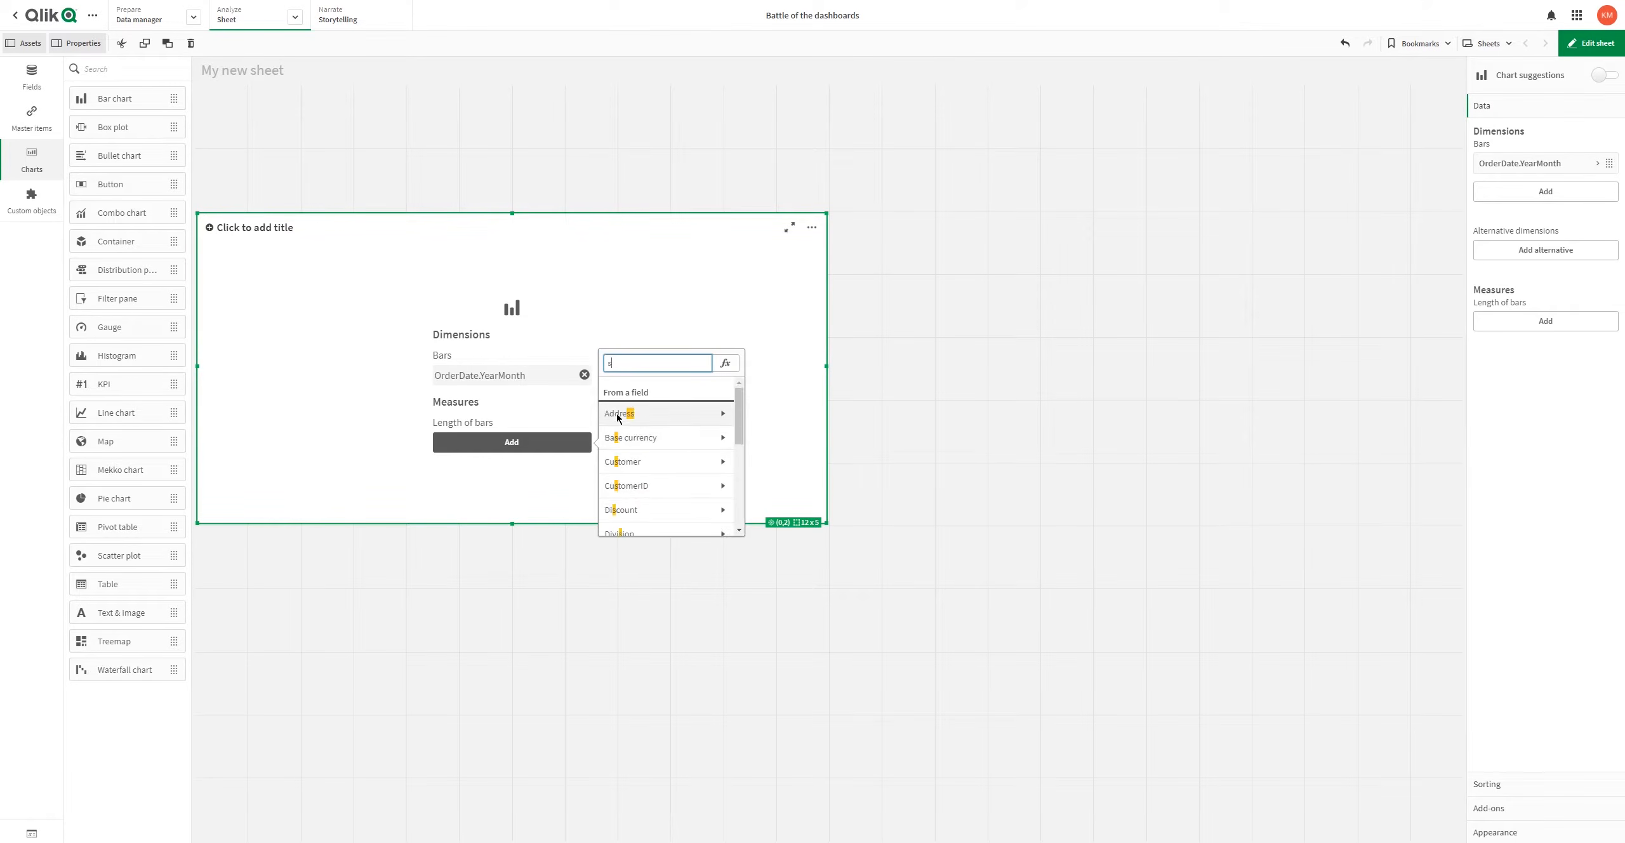
{"action": "left_click", "coordinate": [396, 513]}
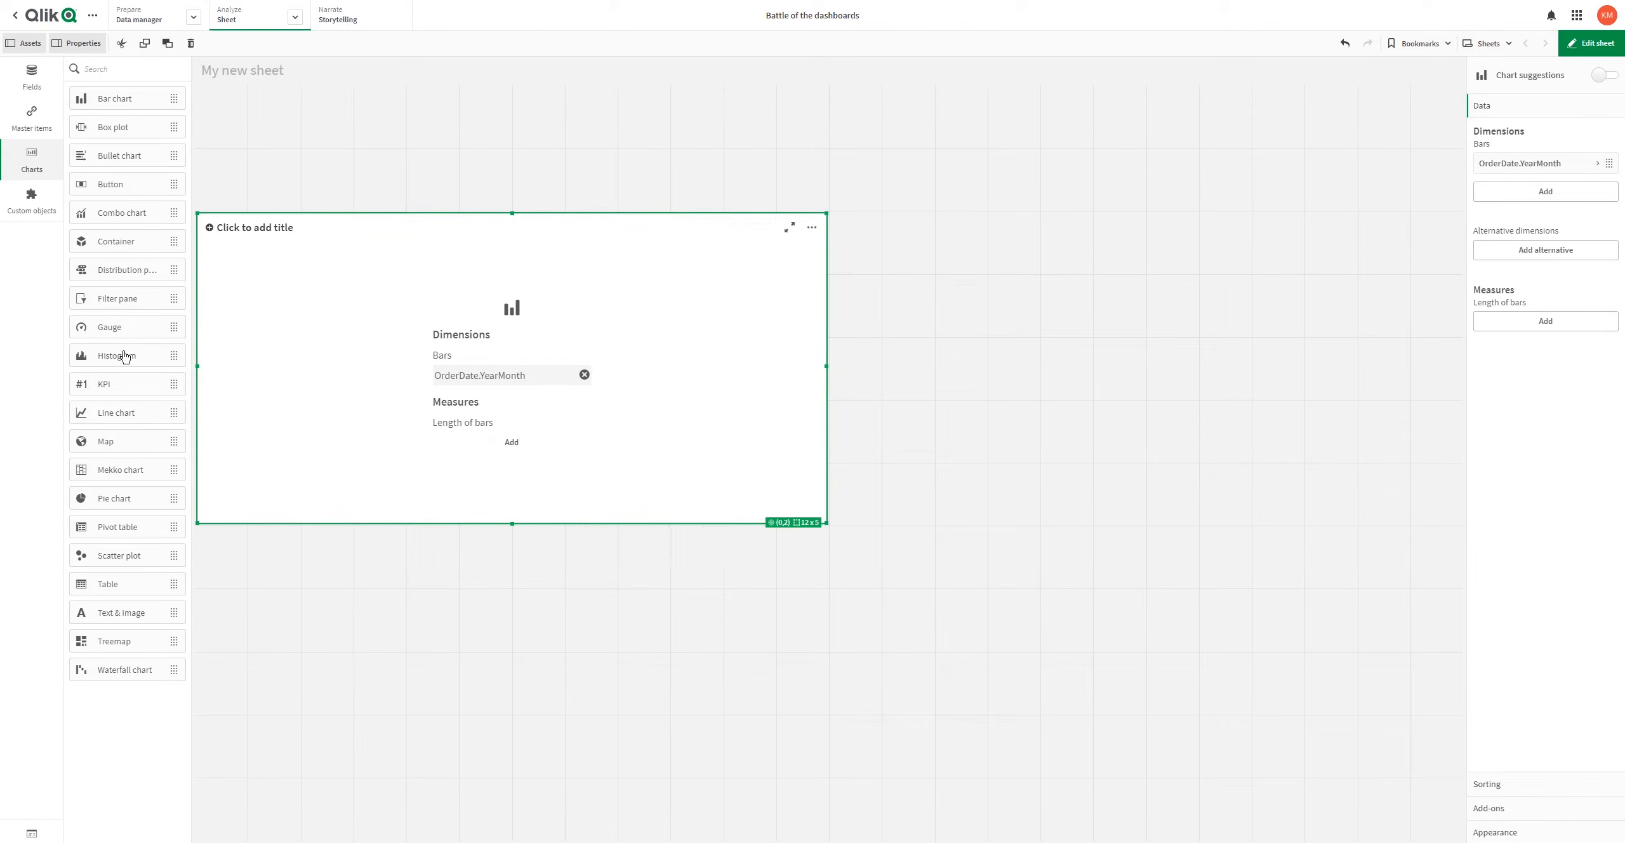
Step: Start a new master measure and name it sales
{"action": "left_click", "coordinate": [32, 117]}
{"action": "left_click", "coordinate": [118, 118]}
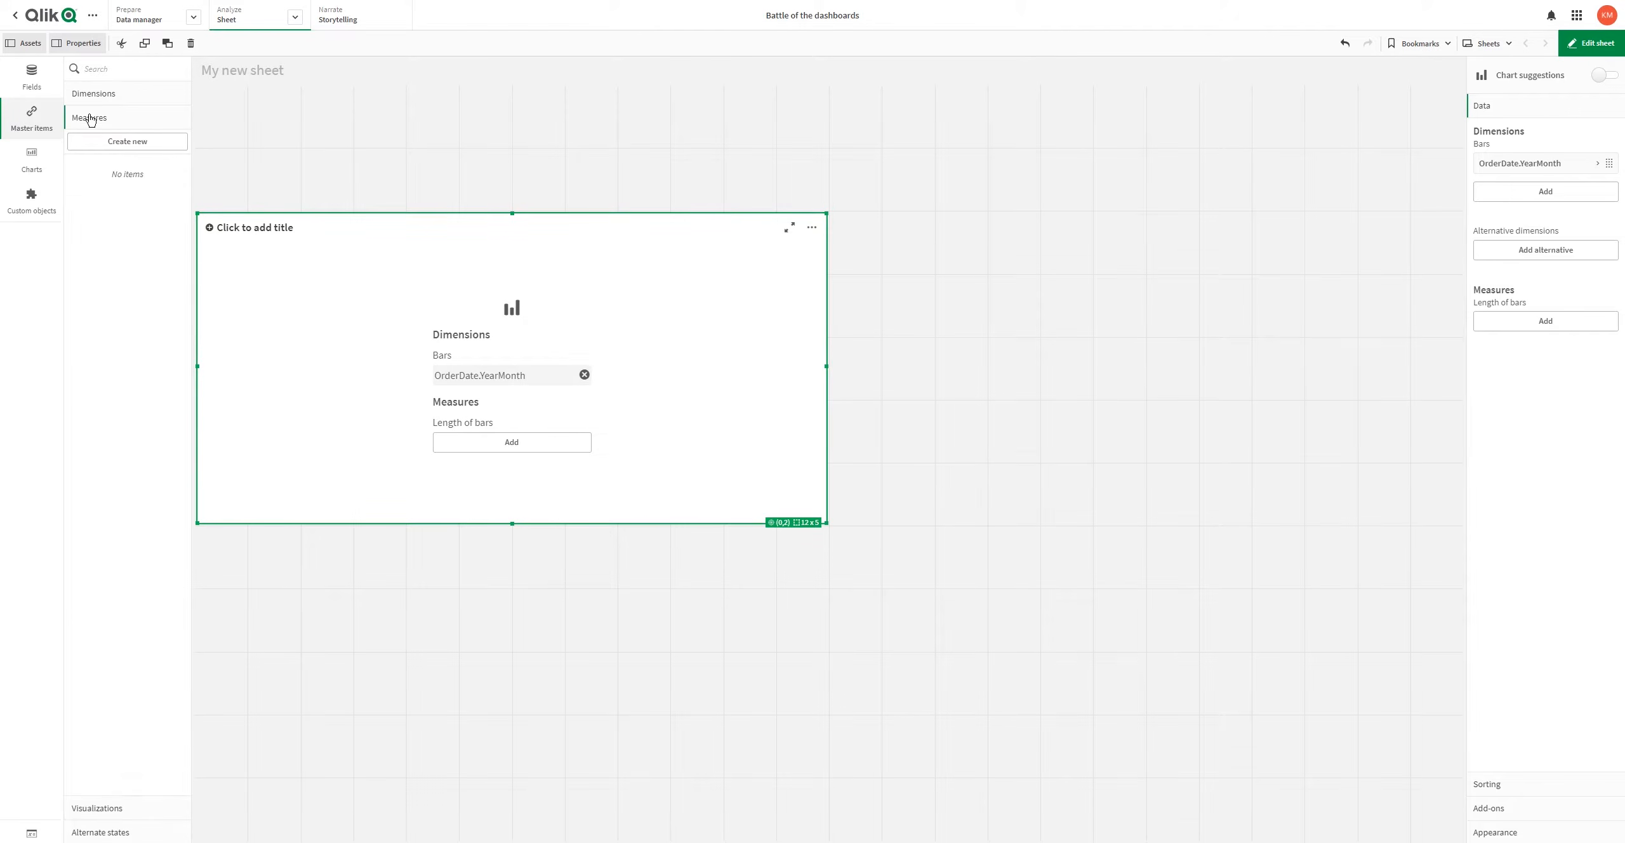
{"action": "left_click", "coordinate": [107, 140]}
{"action": "left_click", "coordinate": [652, 277]}
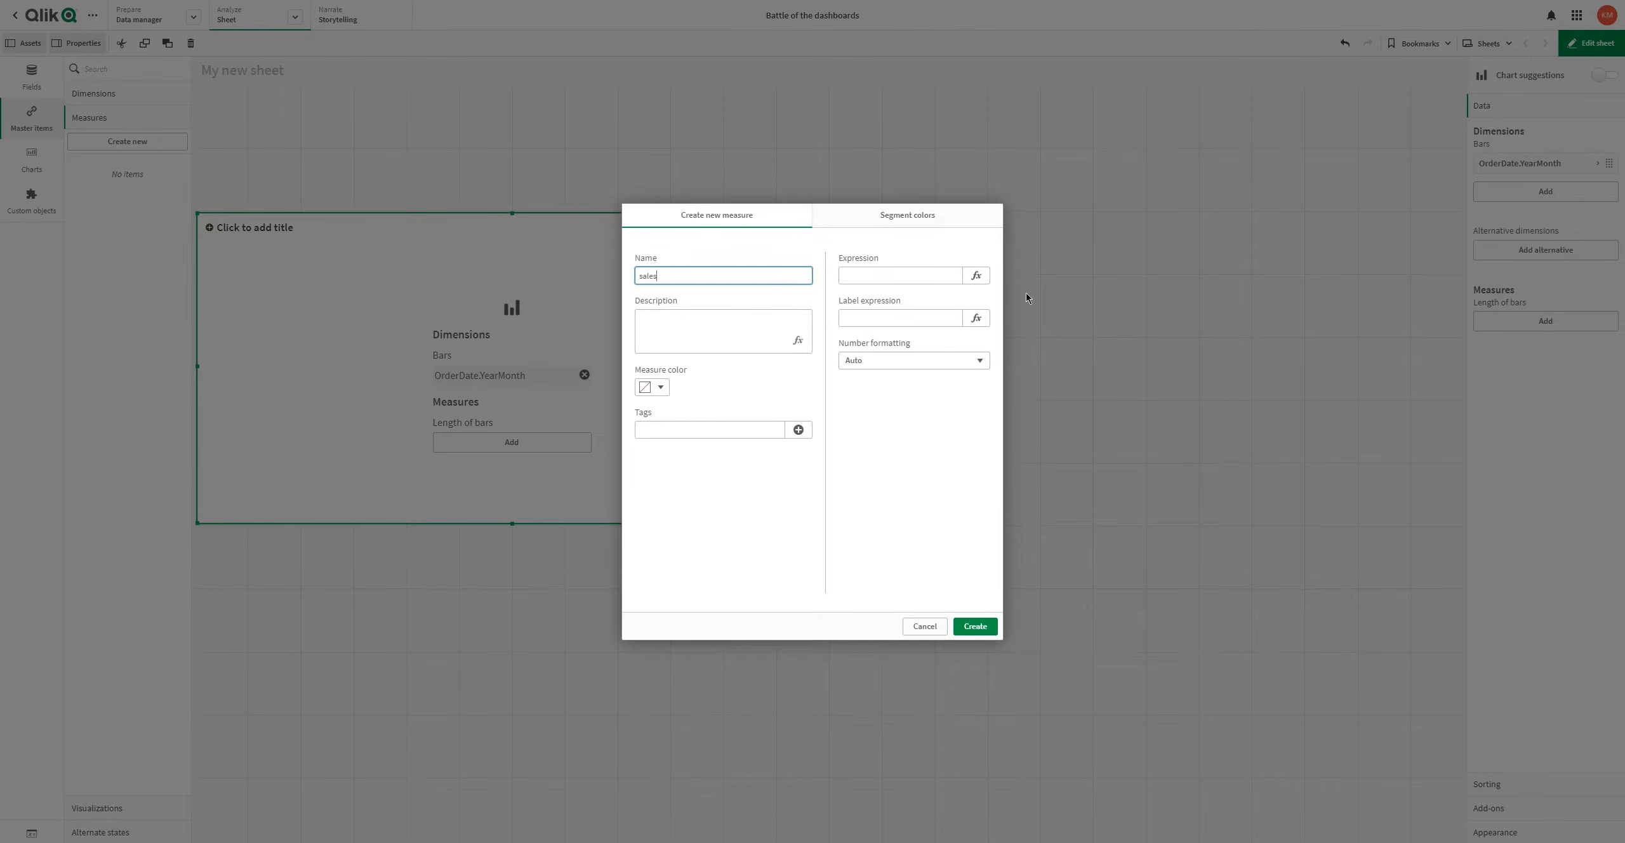
Step: Set the sales measure's expression to sum(UnitPrice*Quantity)
{"action": "left_click", "coordinate": [976, 276]}
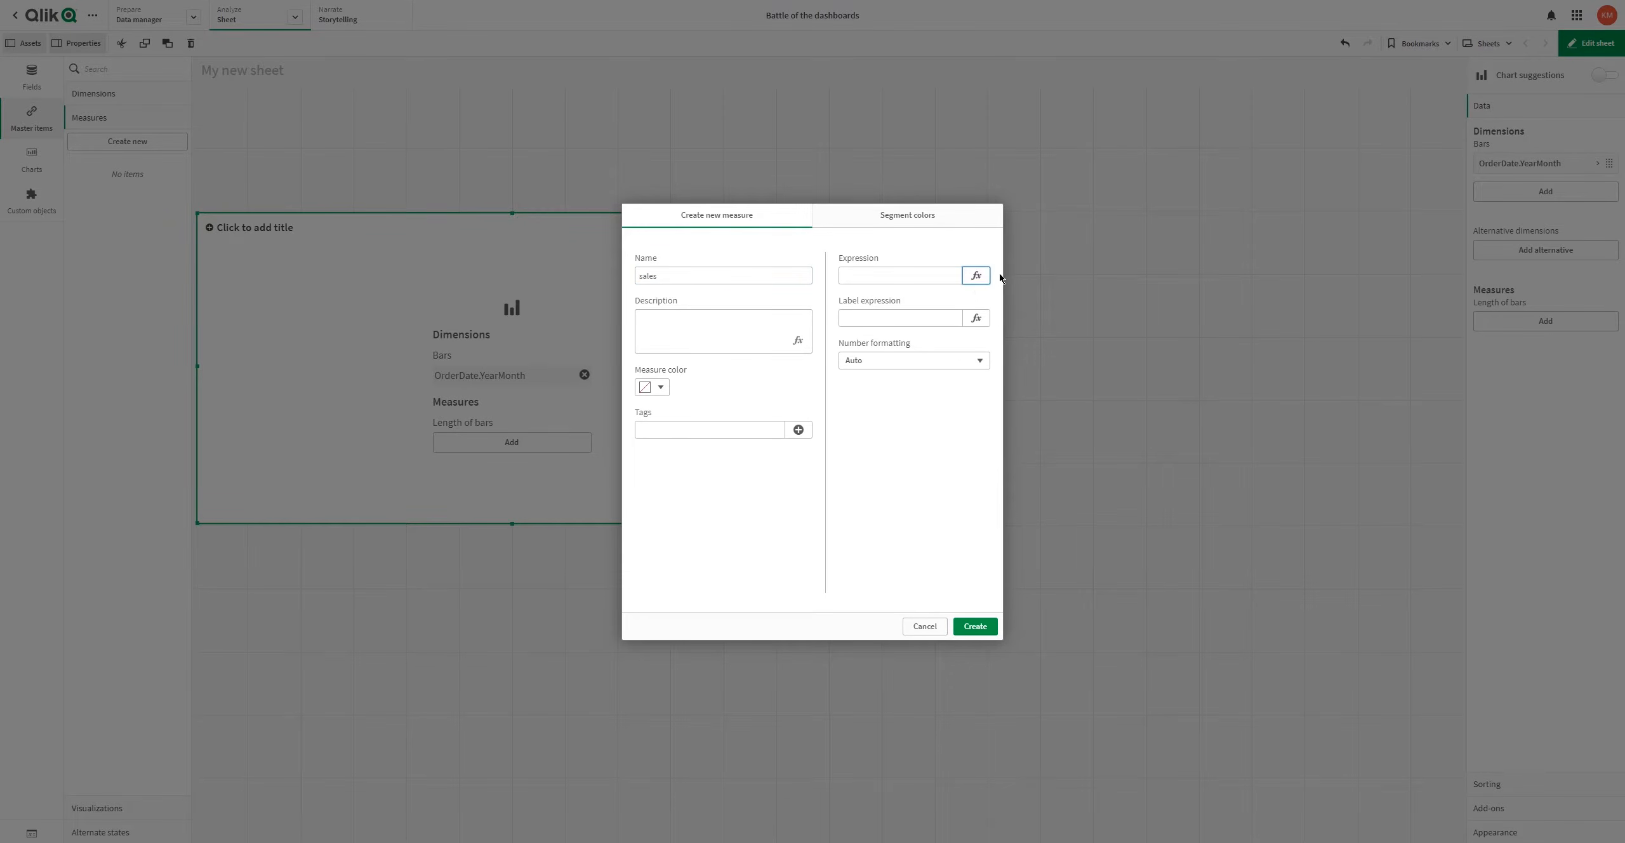
{"action": "left_click", "coordinate": [977, 279]}
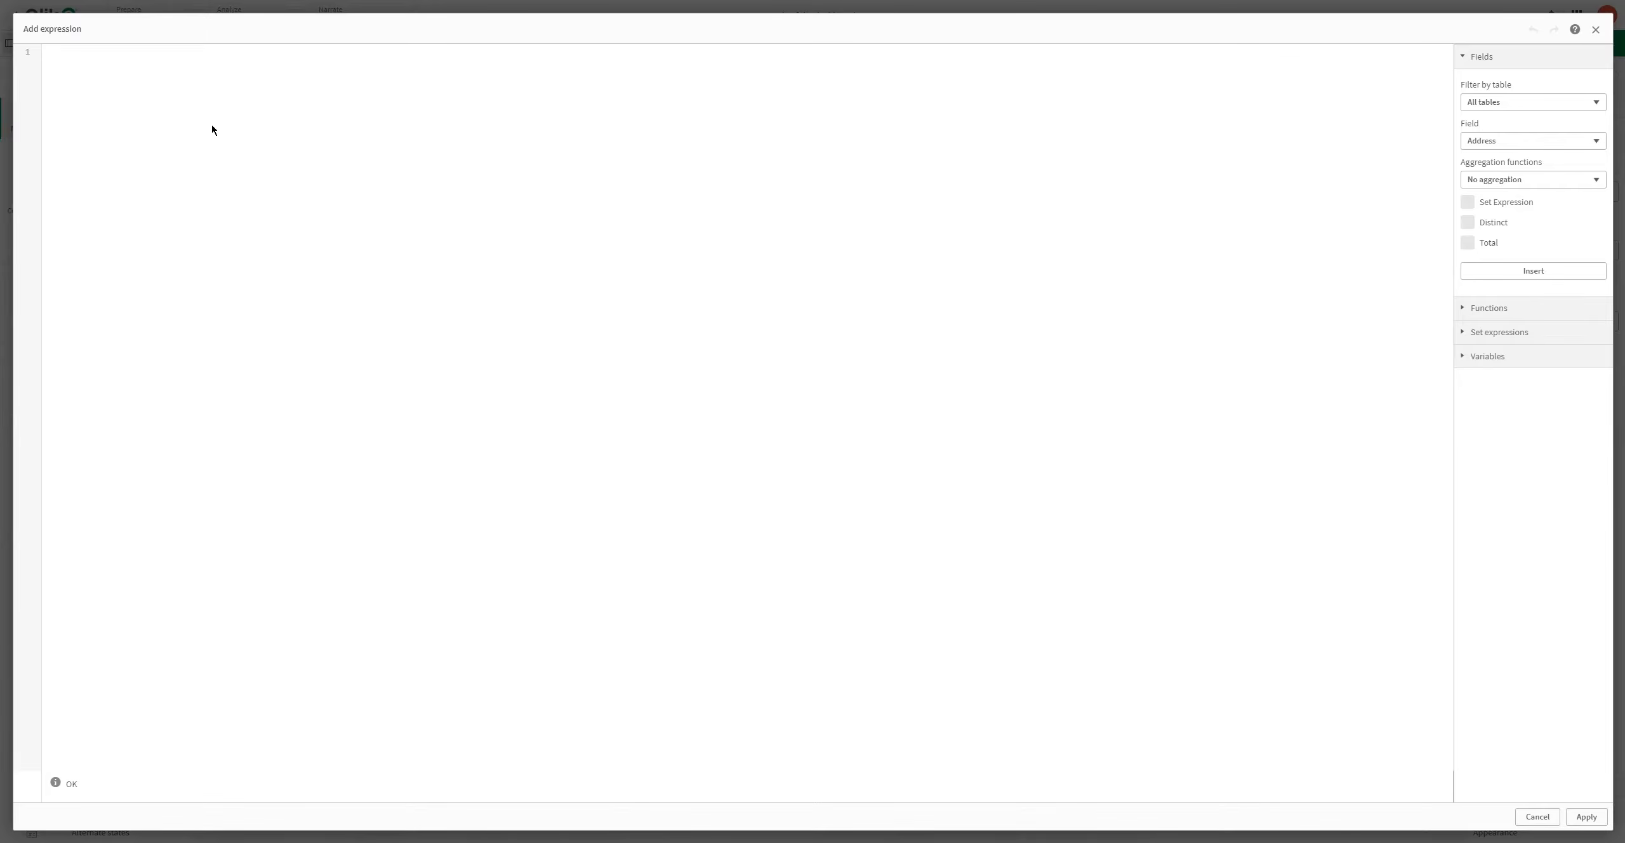
{"action": "type", "text": "sum("}
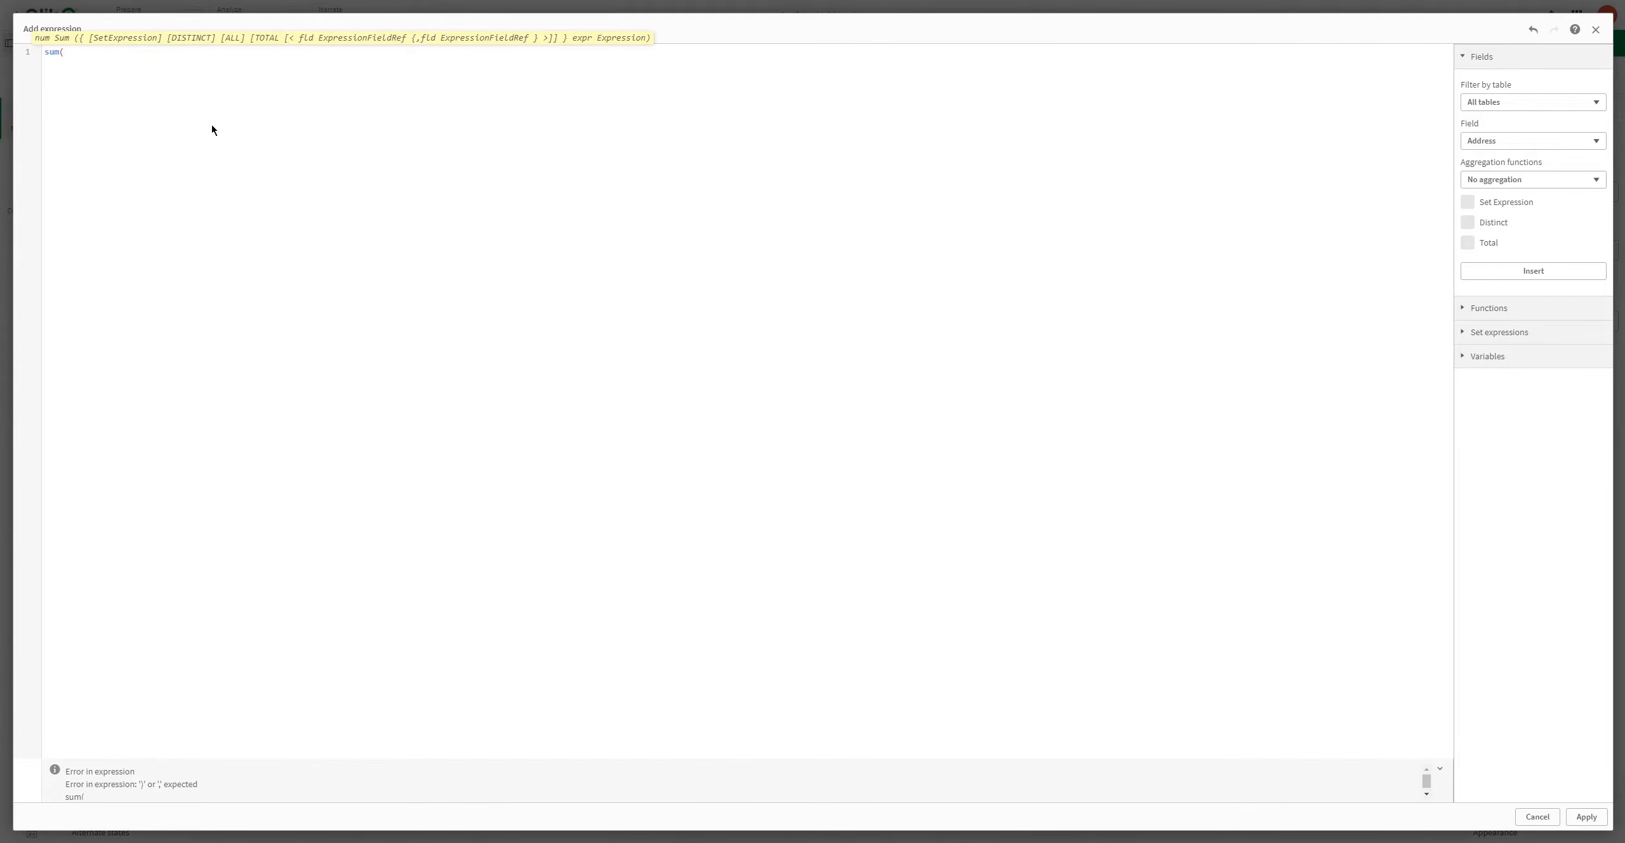
{"action": "type", "text": "uni"}
{"action": "key", "text": "Down"}
{"action": "key", "text": "Return"}
{"action": "type", "text": "*qu"}
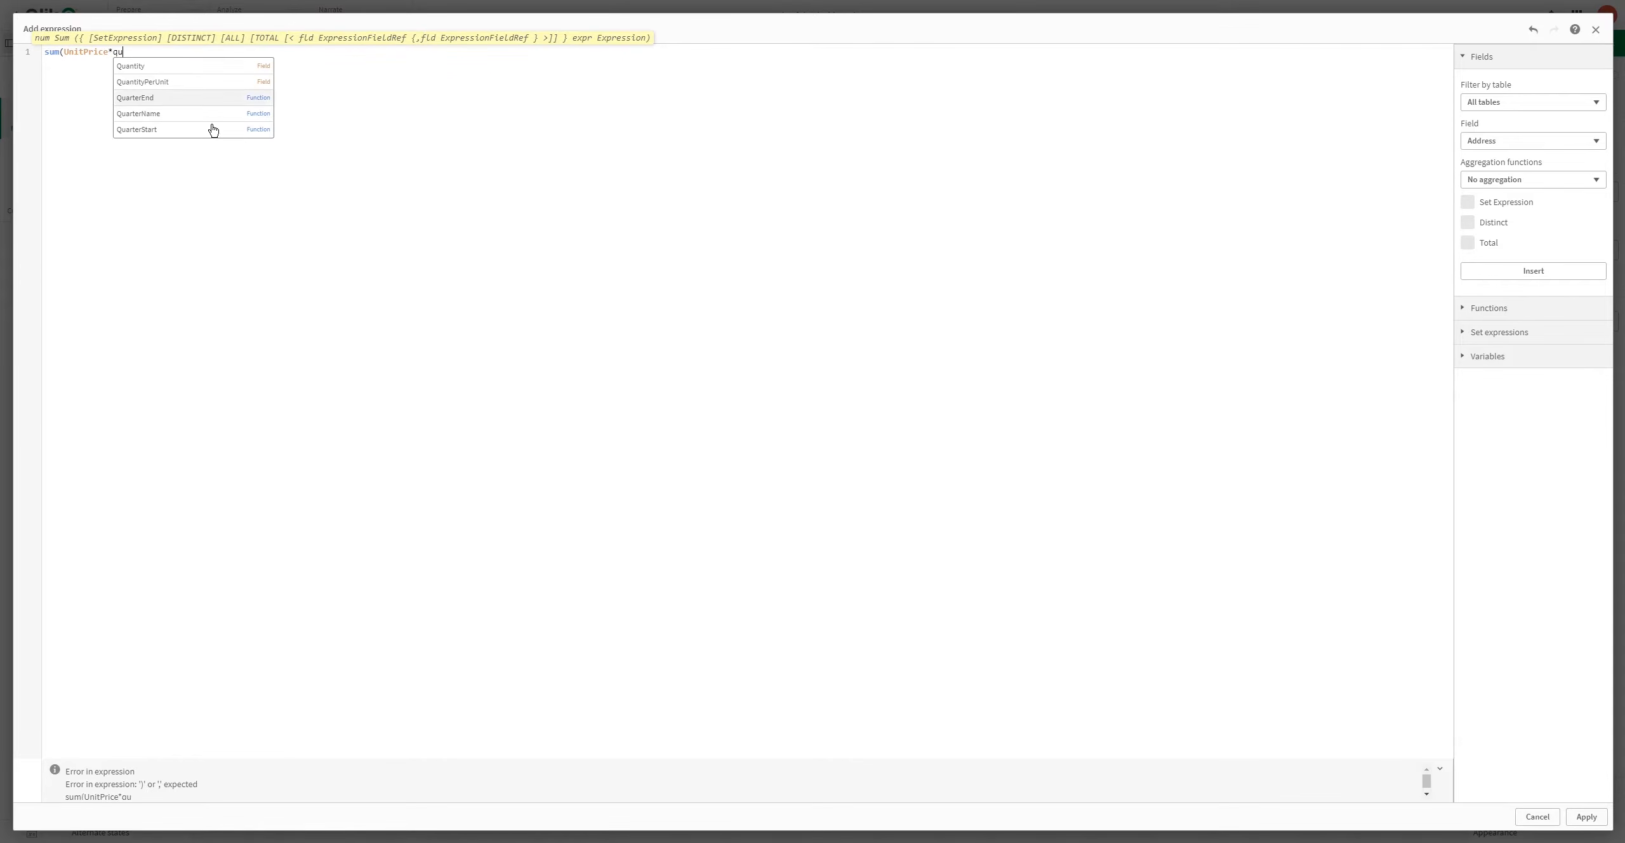
{"action": "key", "text": "Return"}
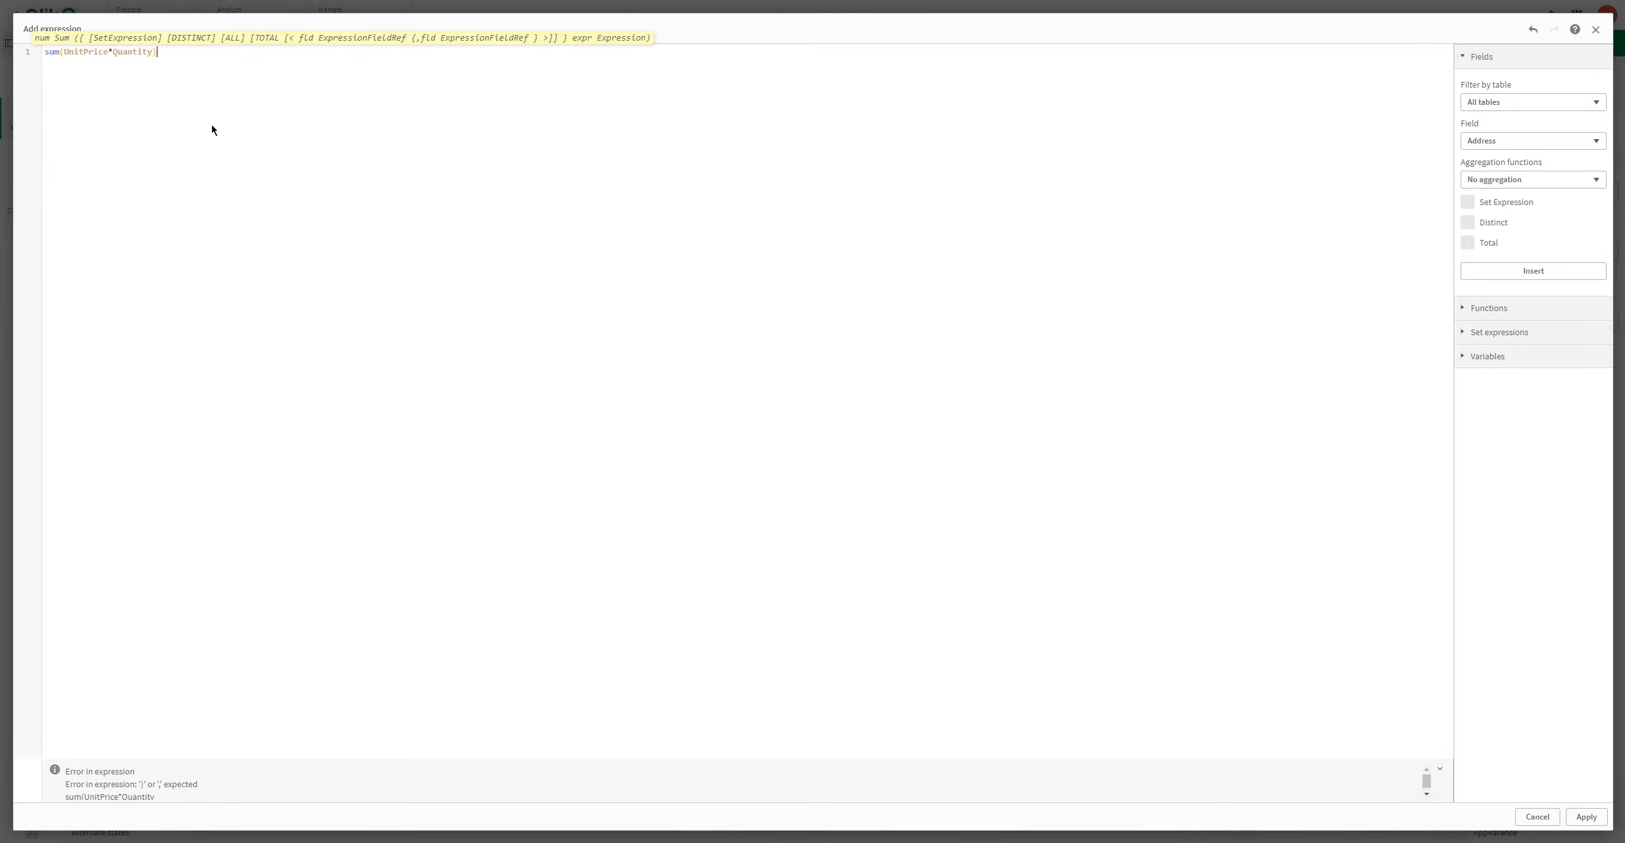
{"action": "left_click", "coordinate": [1586, 817]}
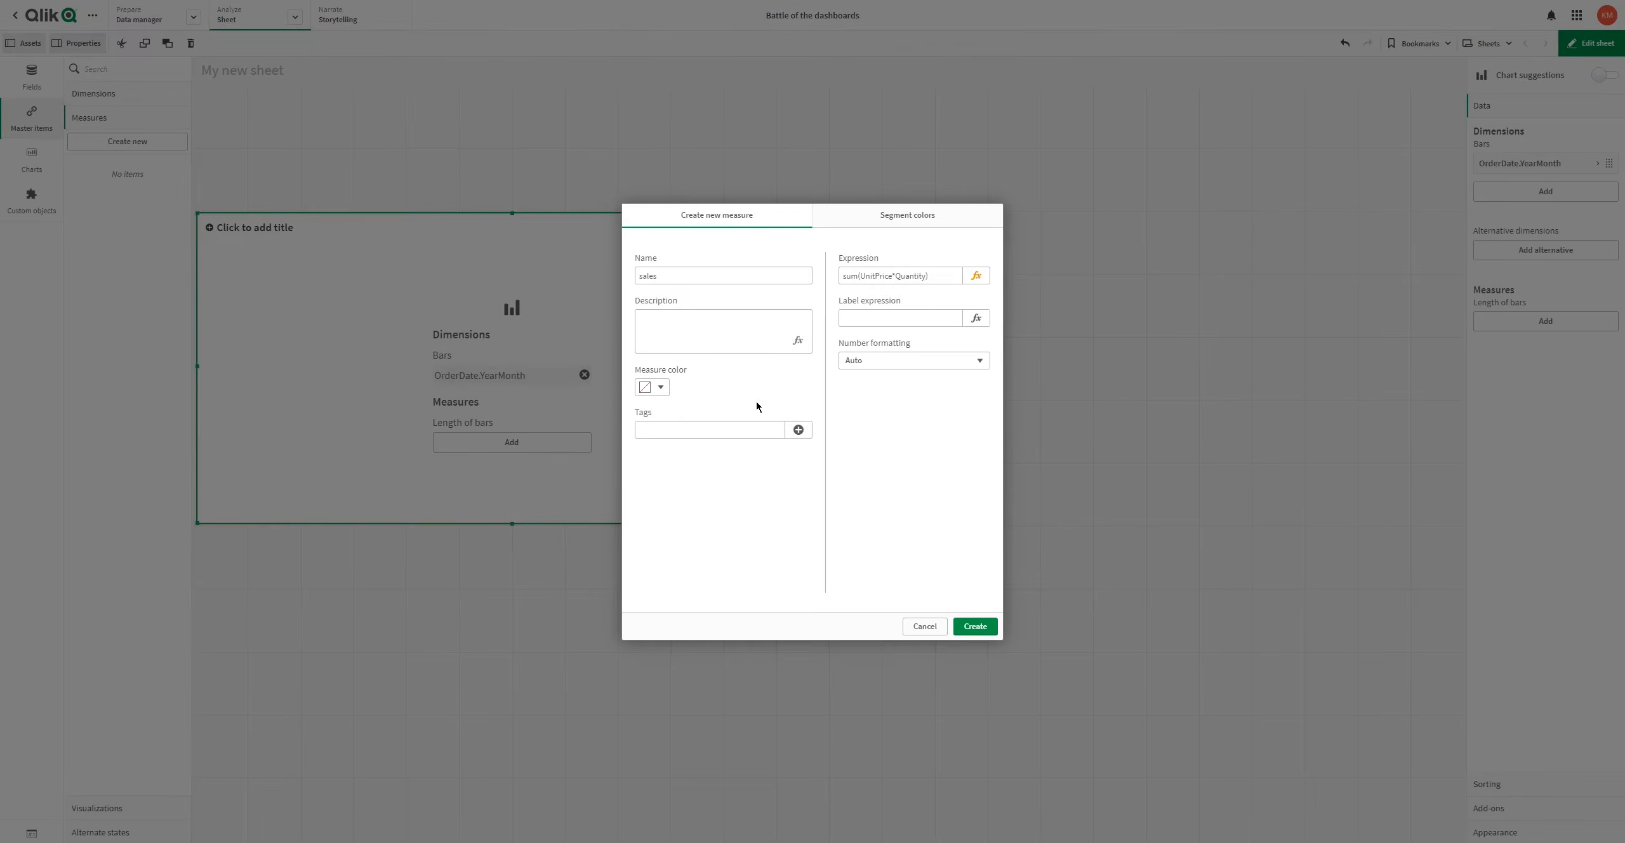
Step: Set the sales measure's color to red and create the measure
{"action": "left_click", "coordinate": [656, 394]}
{"action": "left_click", "coordinate": [605, 298]}
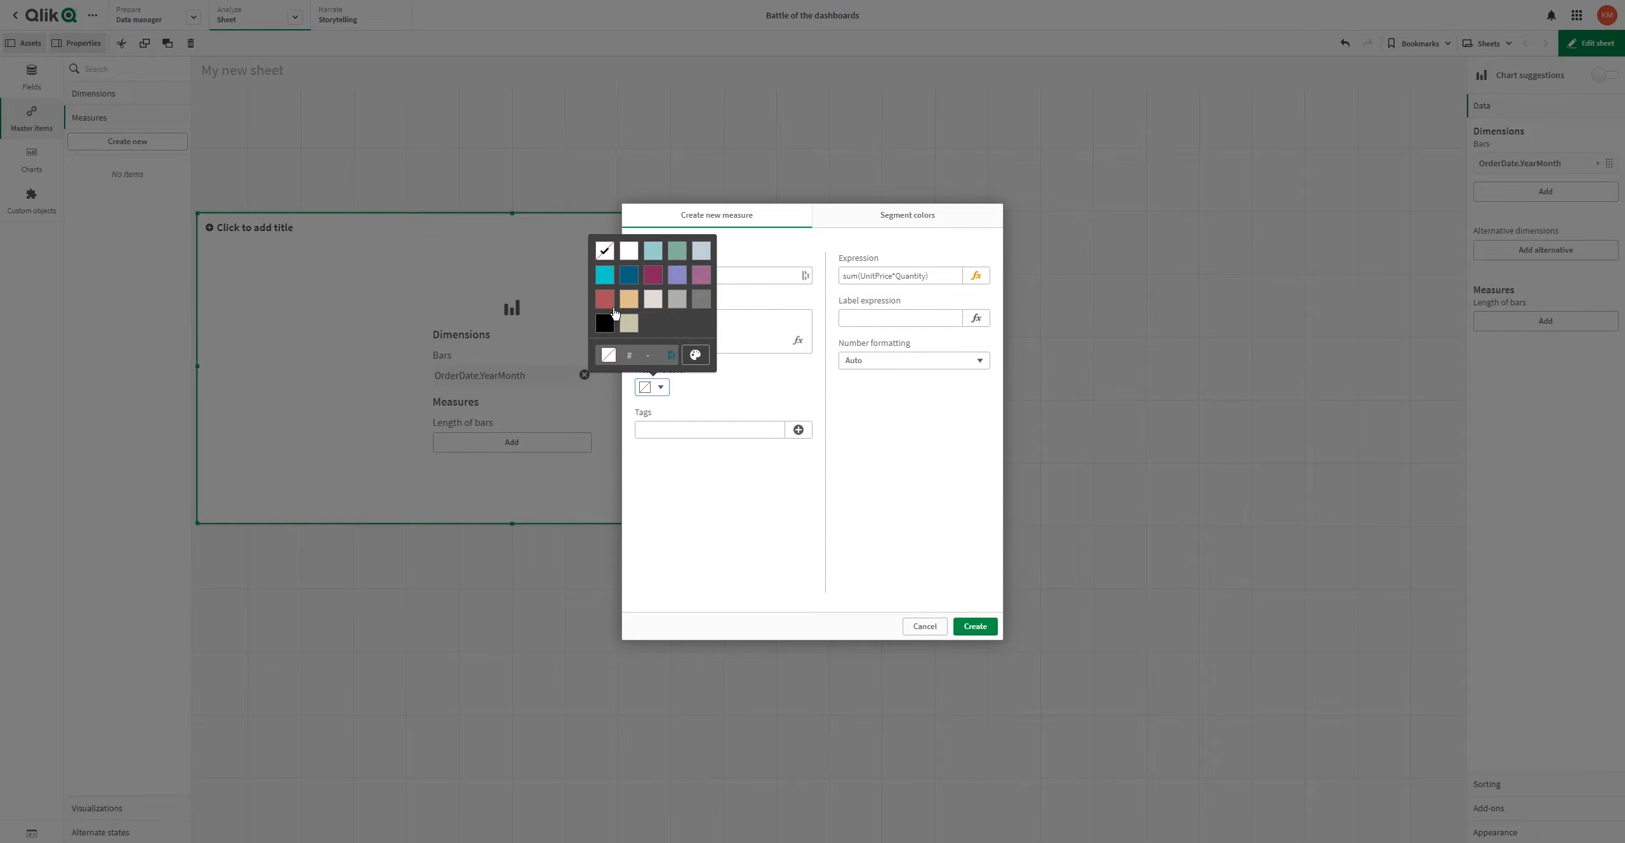
{"action": "left_click", "coordinate": [916, 488]}
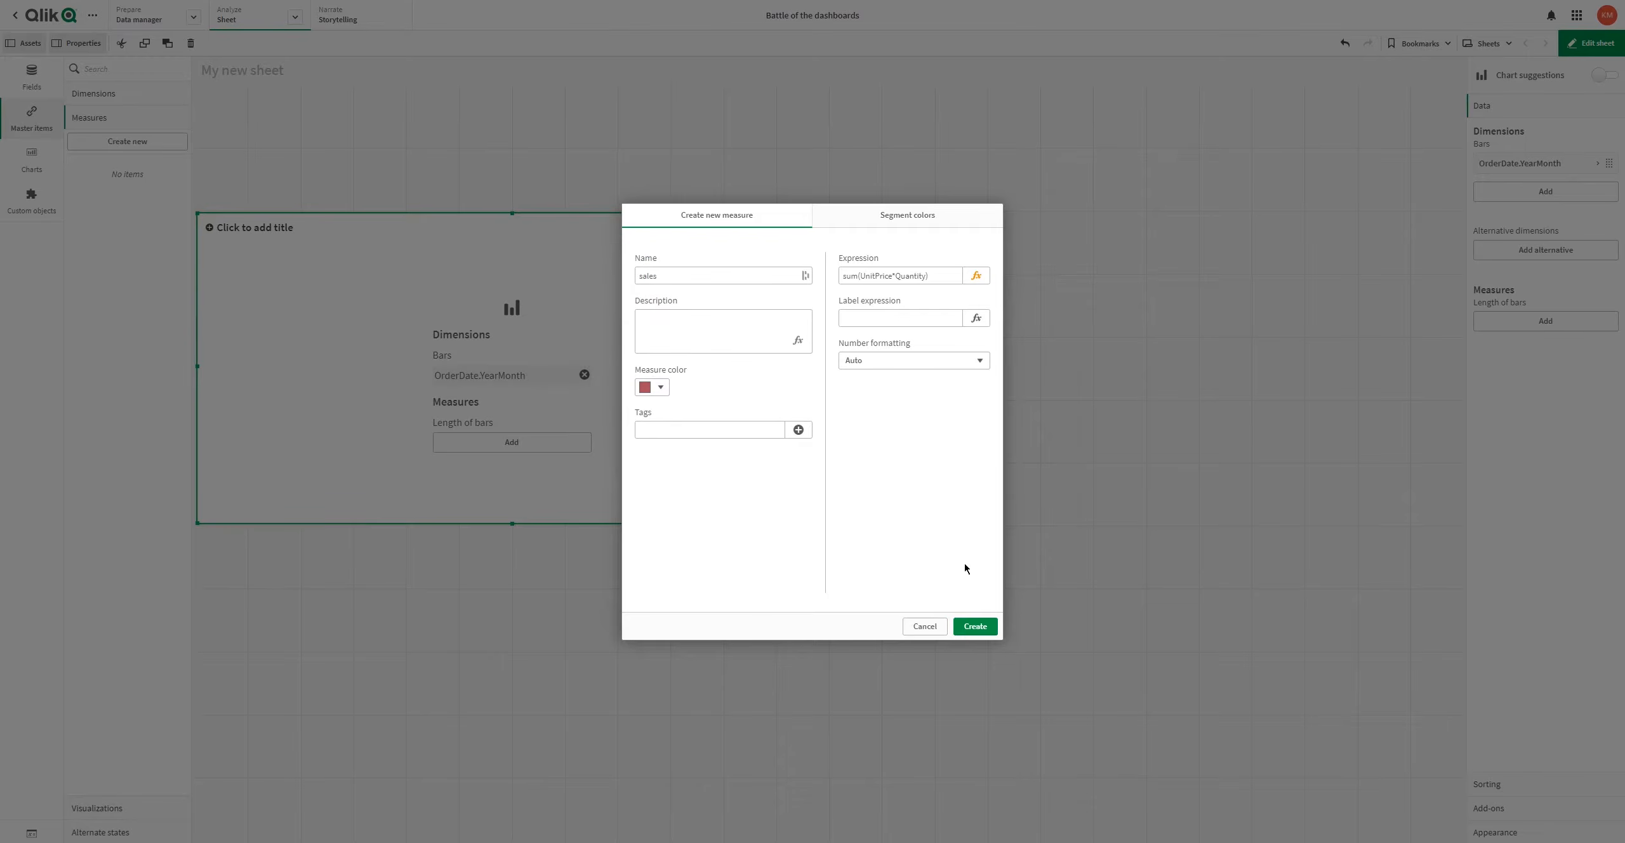
{"action": "left_click", "coordinate": [991, 622]}
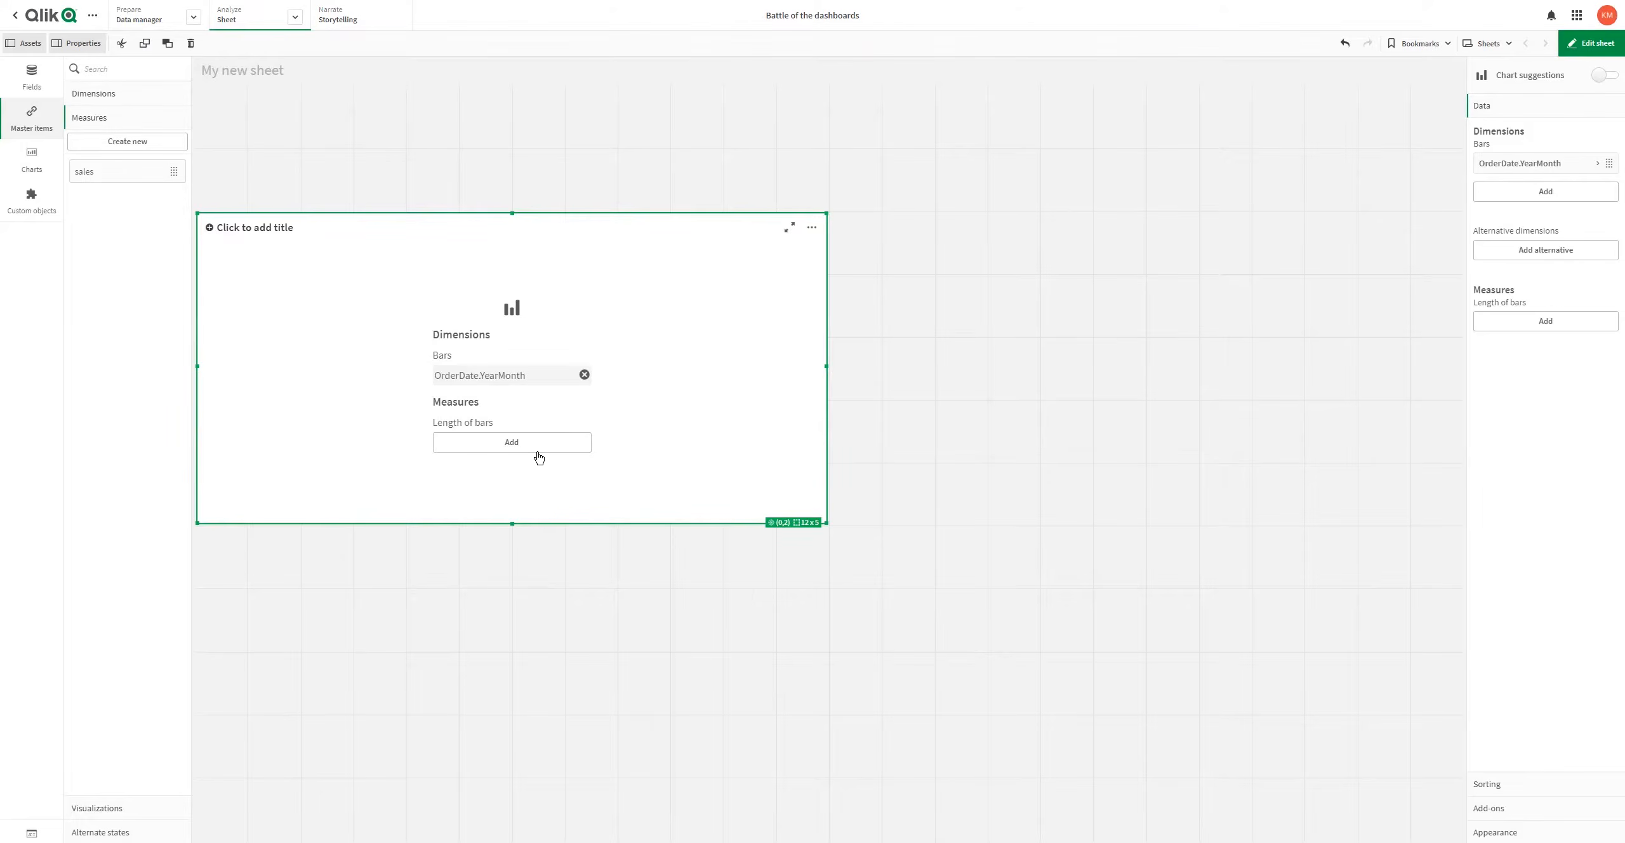
Step: Add the sales measure as the bar chart's bar length and widen the chart to 14 grid columns
{"action": "left_click", "coordinate": [538, 452]}
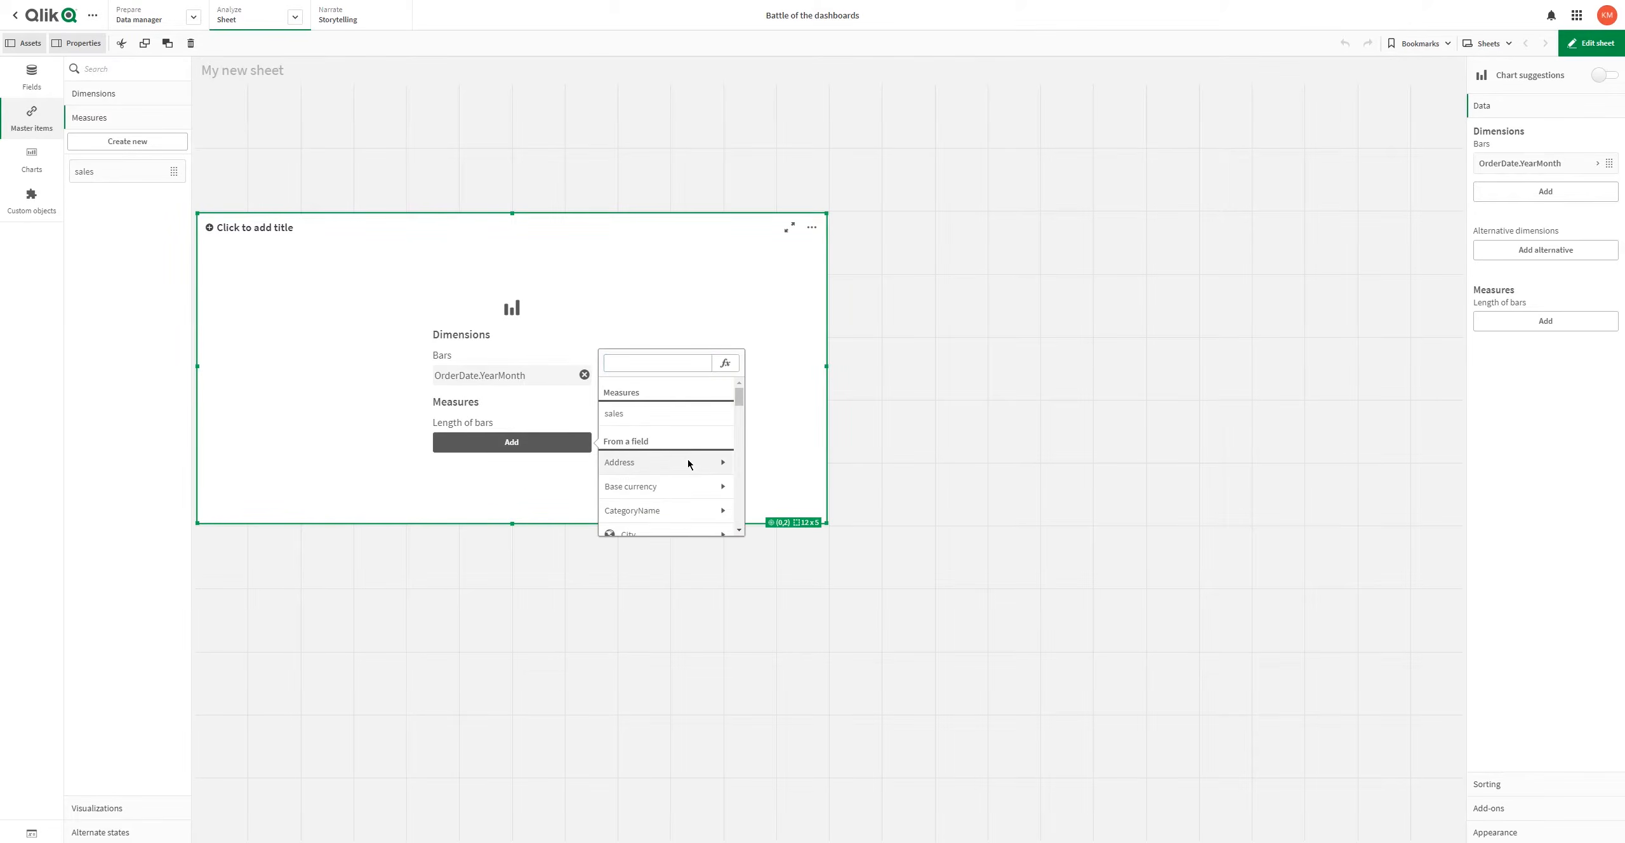
{"action": "key", "text": "Escape"}
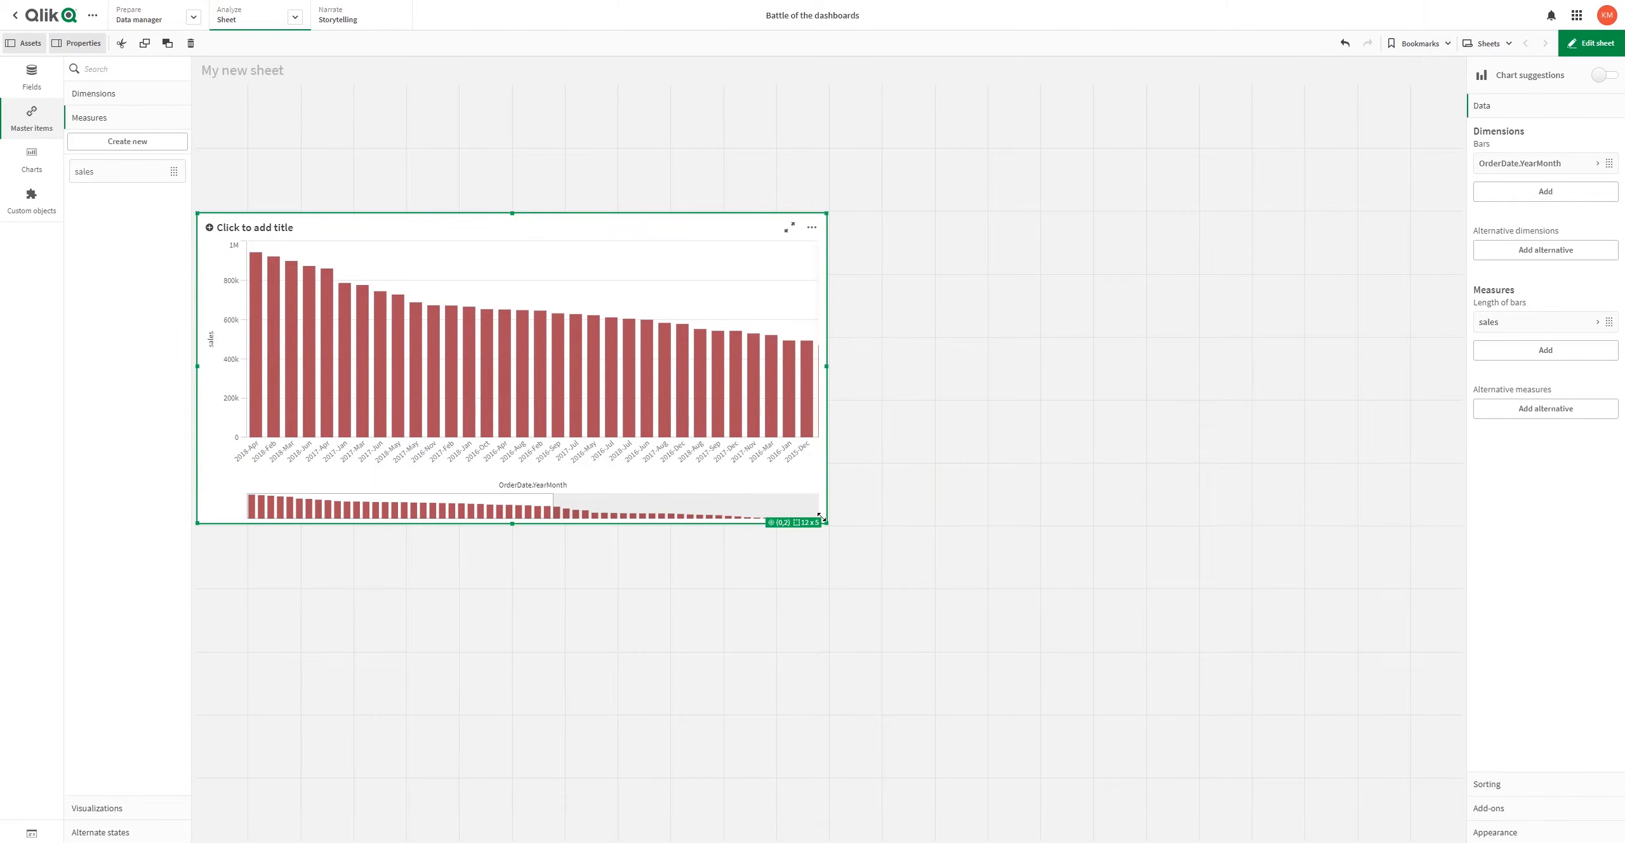
{"action": "left_click_drag", "start_coordinate": [826, 521], "coordinate": [932, 523]}
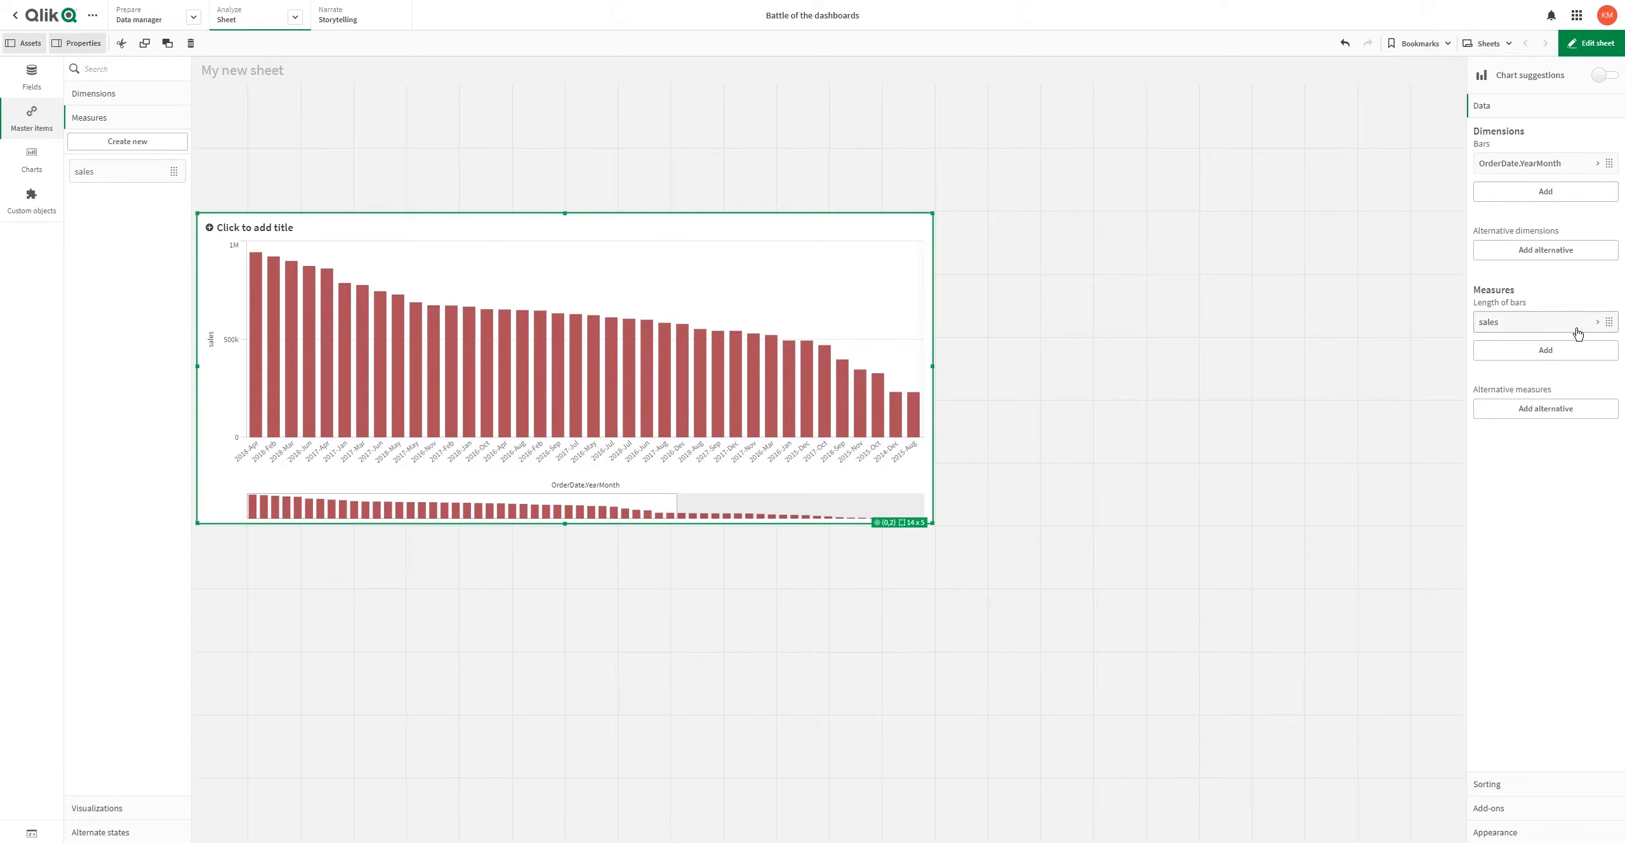
Step: Sort the bar chart by OrderDate.YearMonth first, ahead of sales
{"action": "left_click", "coordinate": [1520, 784]}
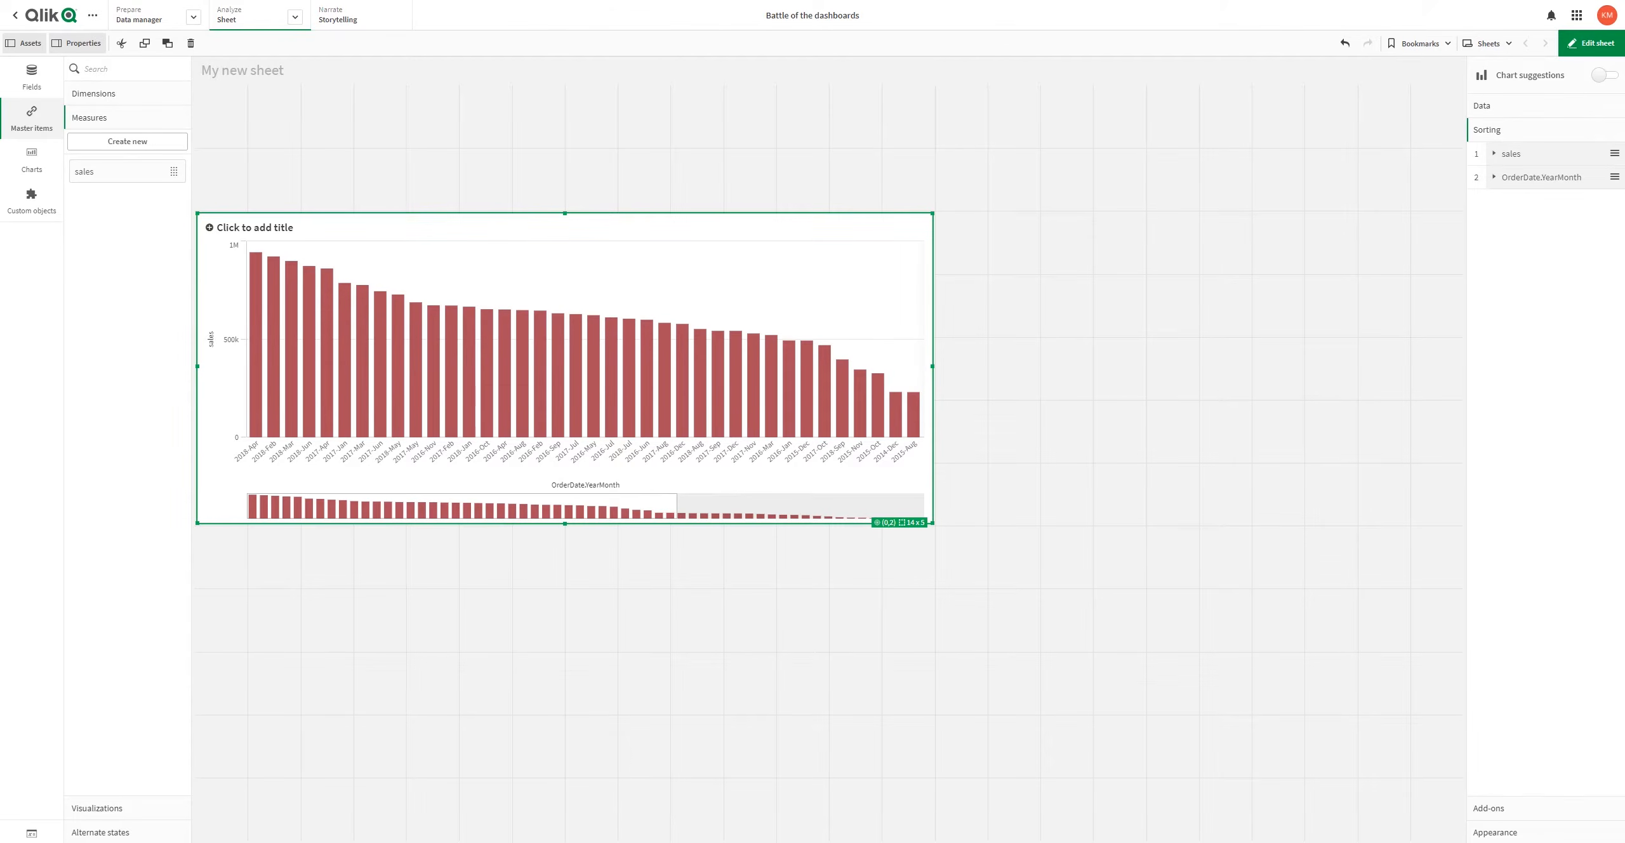
{"action": "left_click_drag", "start_coordinate": [1611, 177], "coordinate": [1605, 155]}
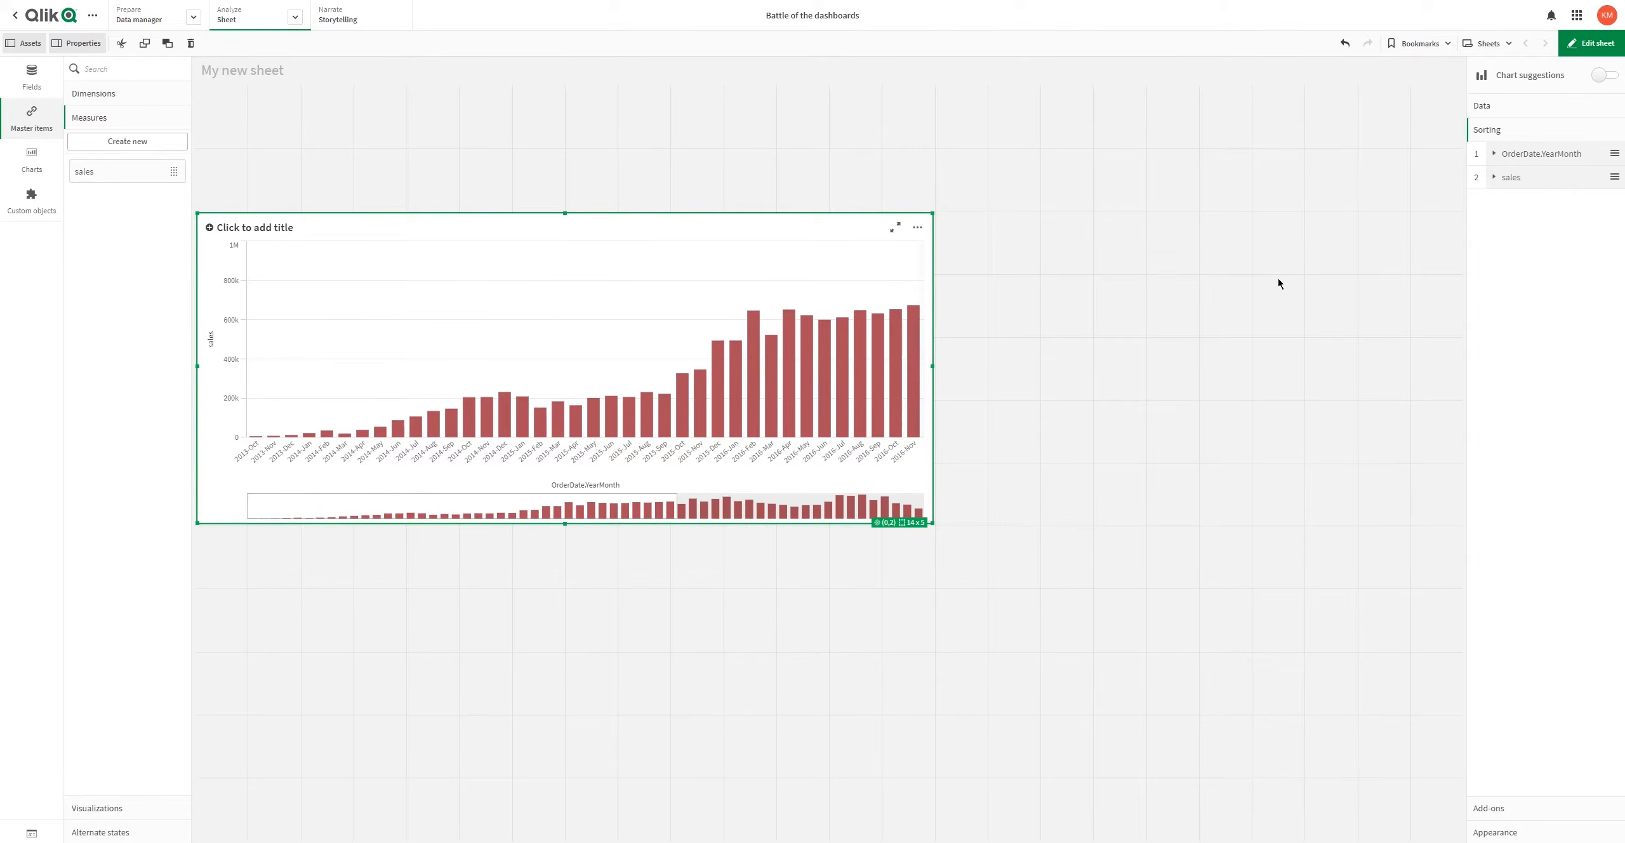
Step: Change the label of the bar chart's OrderDate.YearMonth dimension to Year Month
{"action": "left_click", "coordinate": [1484, 106]}
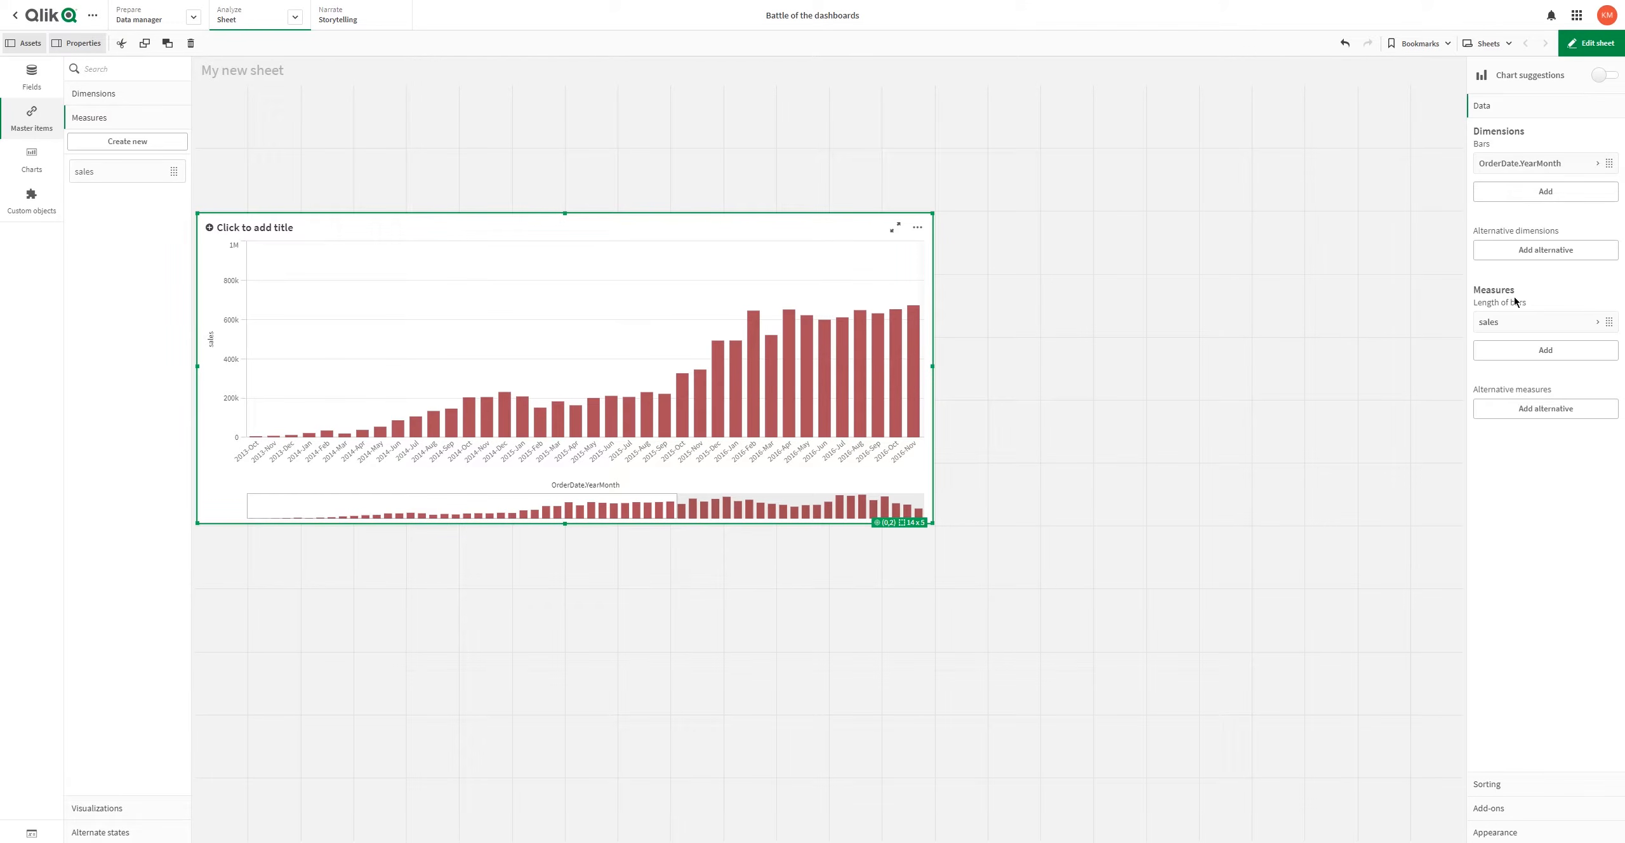
{"action": "left_click", "coordinate": [1552, 163]}
{"action": "left_click", "coordinate": [1574, 247]}
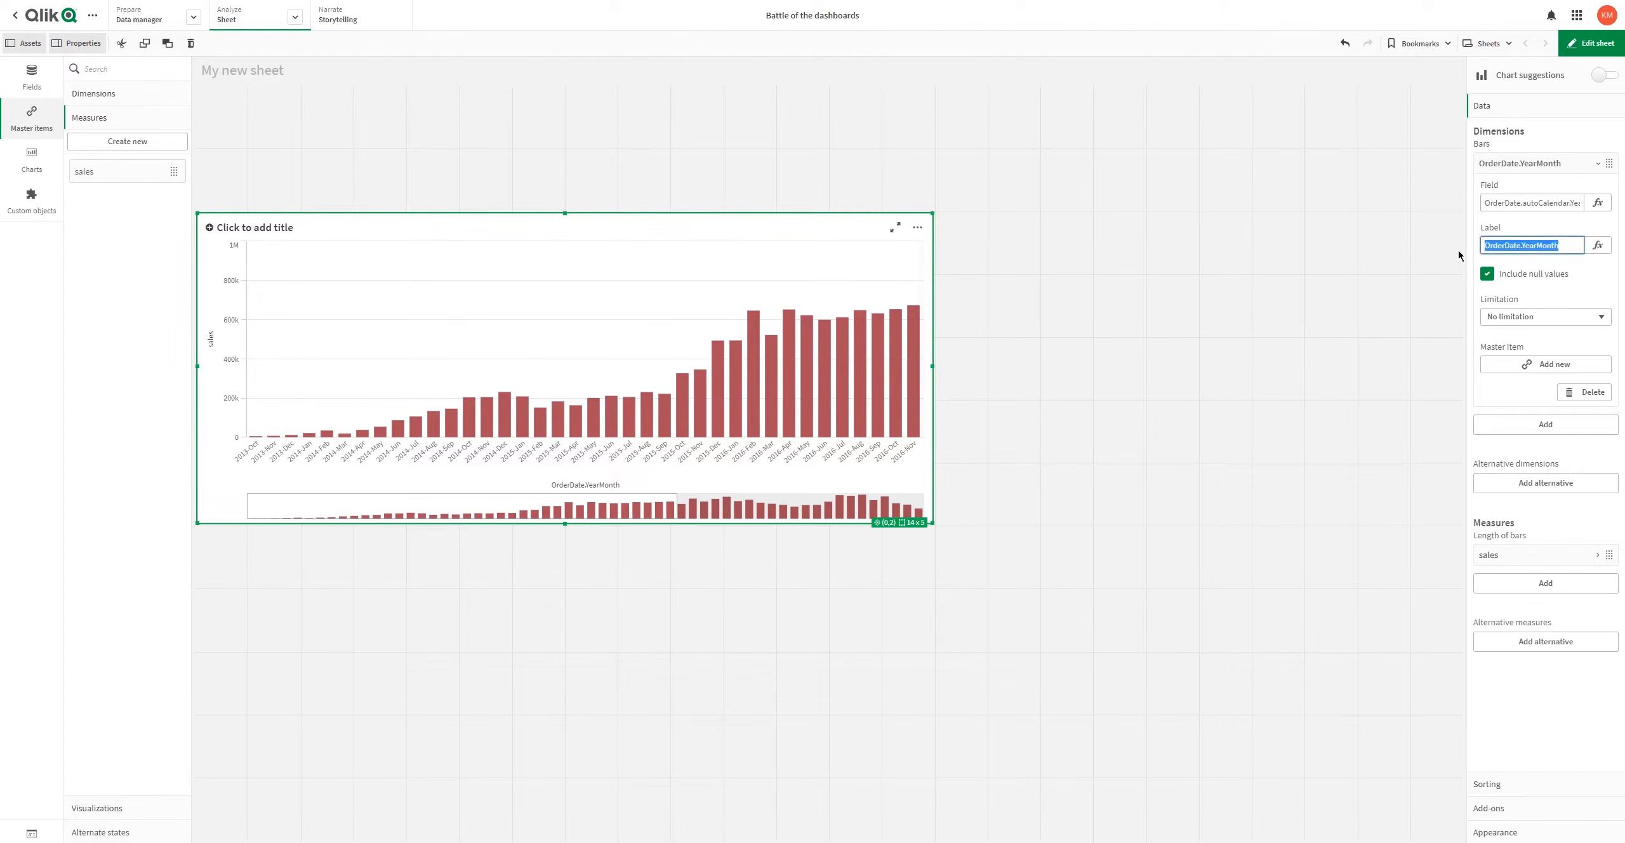
{"action": "type", "text": "Year"}
{"action": "key", "text": "Return"}
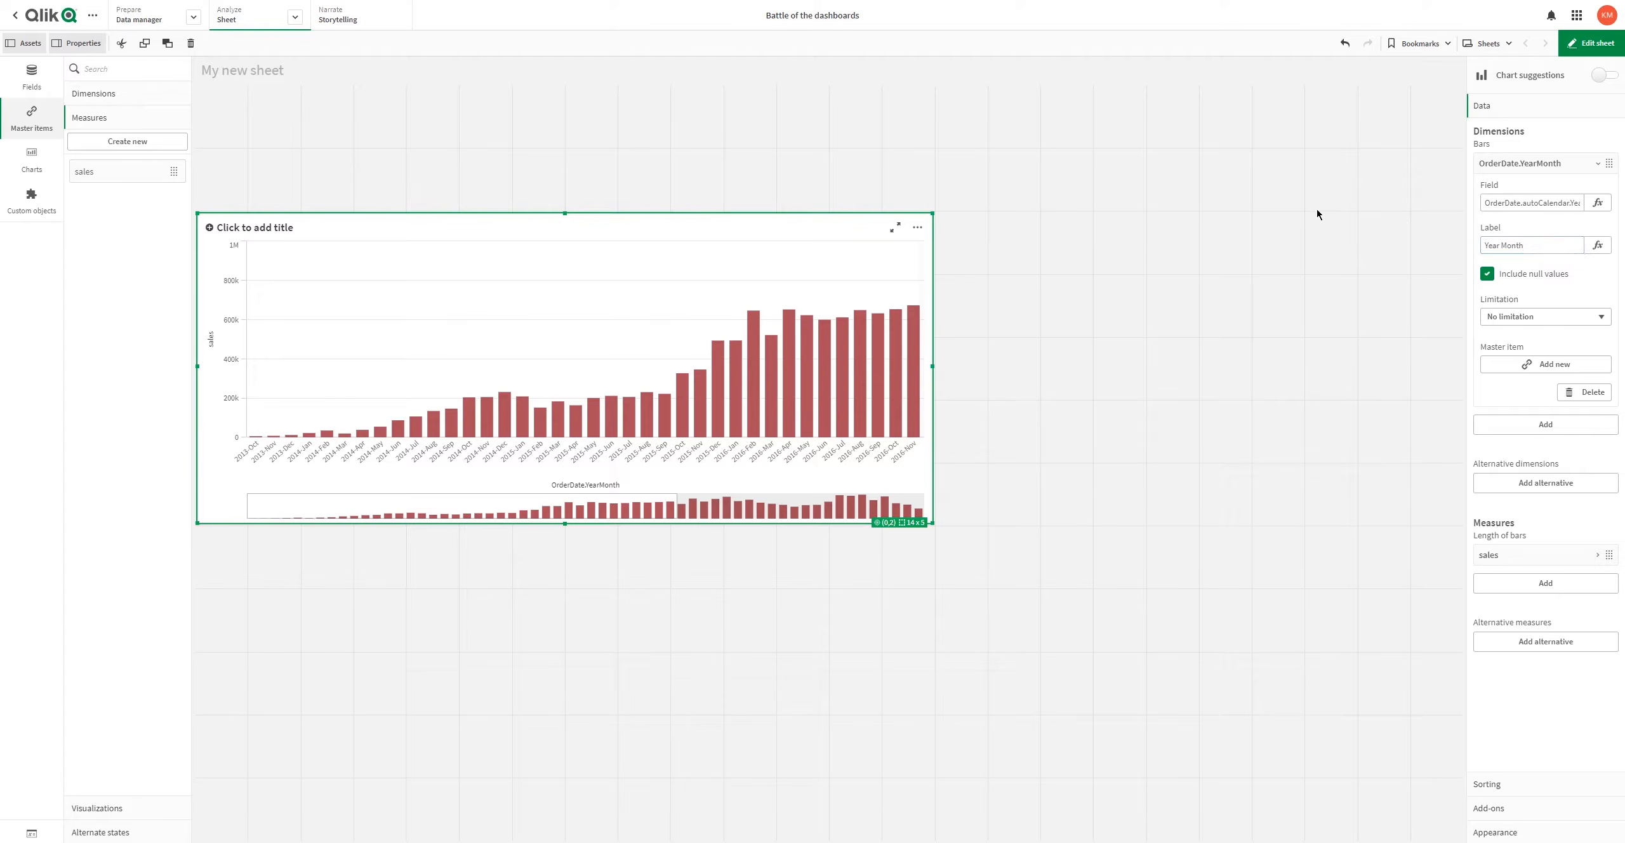
{"action": "left_click", "coordinate": [1582, 166]}
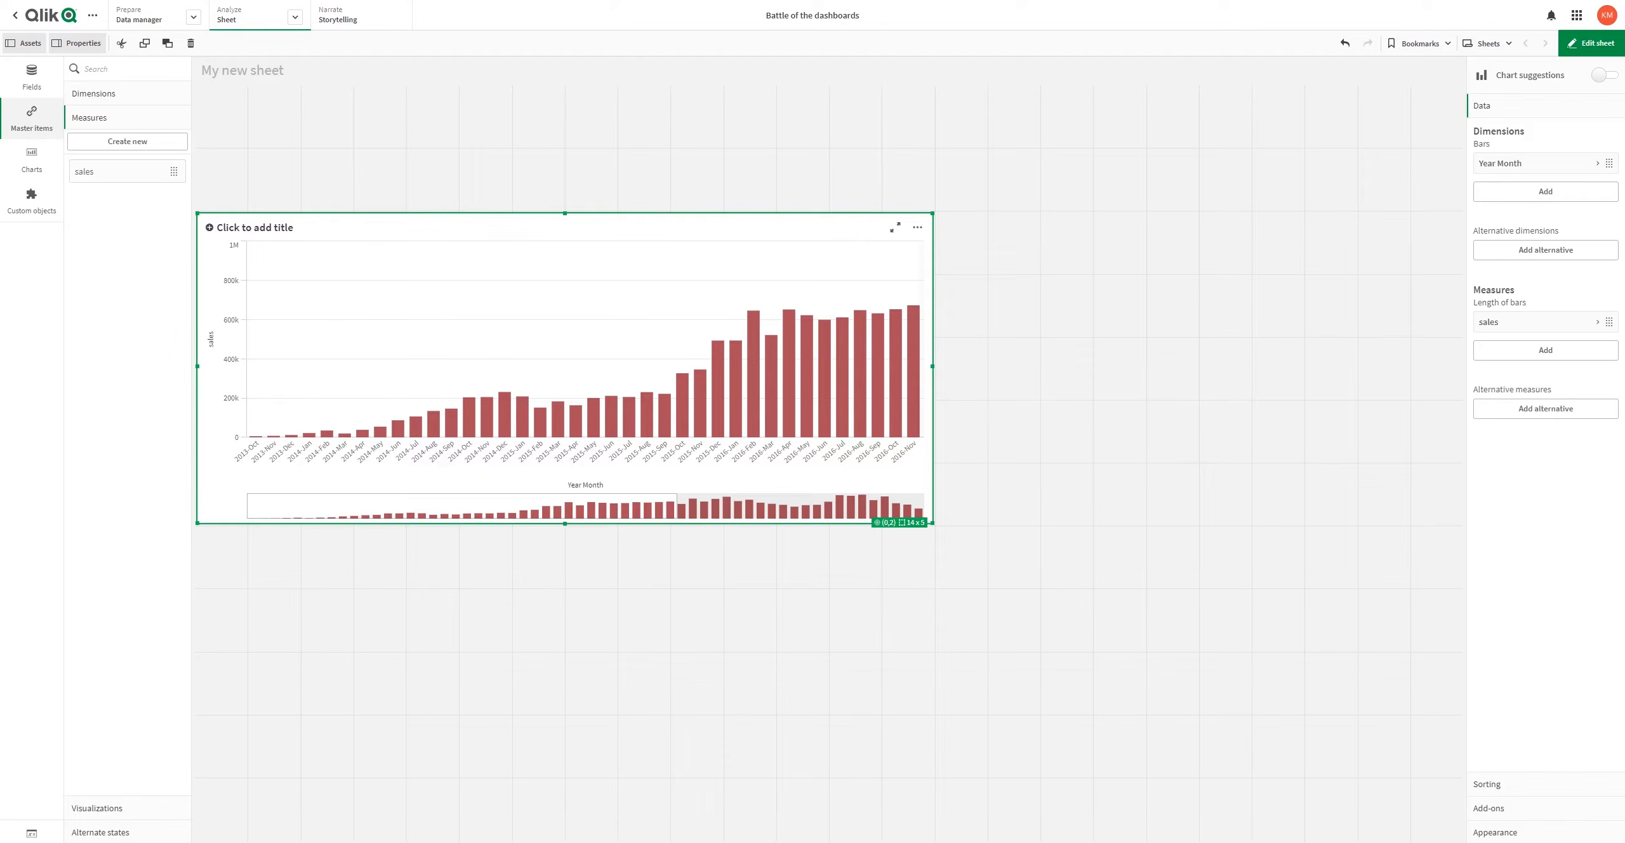
Step: Set the bar chart's scroll alignment to End
{"action": "left_click", "coordinate": [1496, 831]}
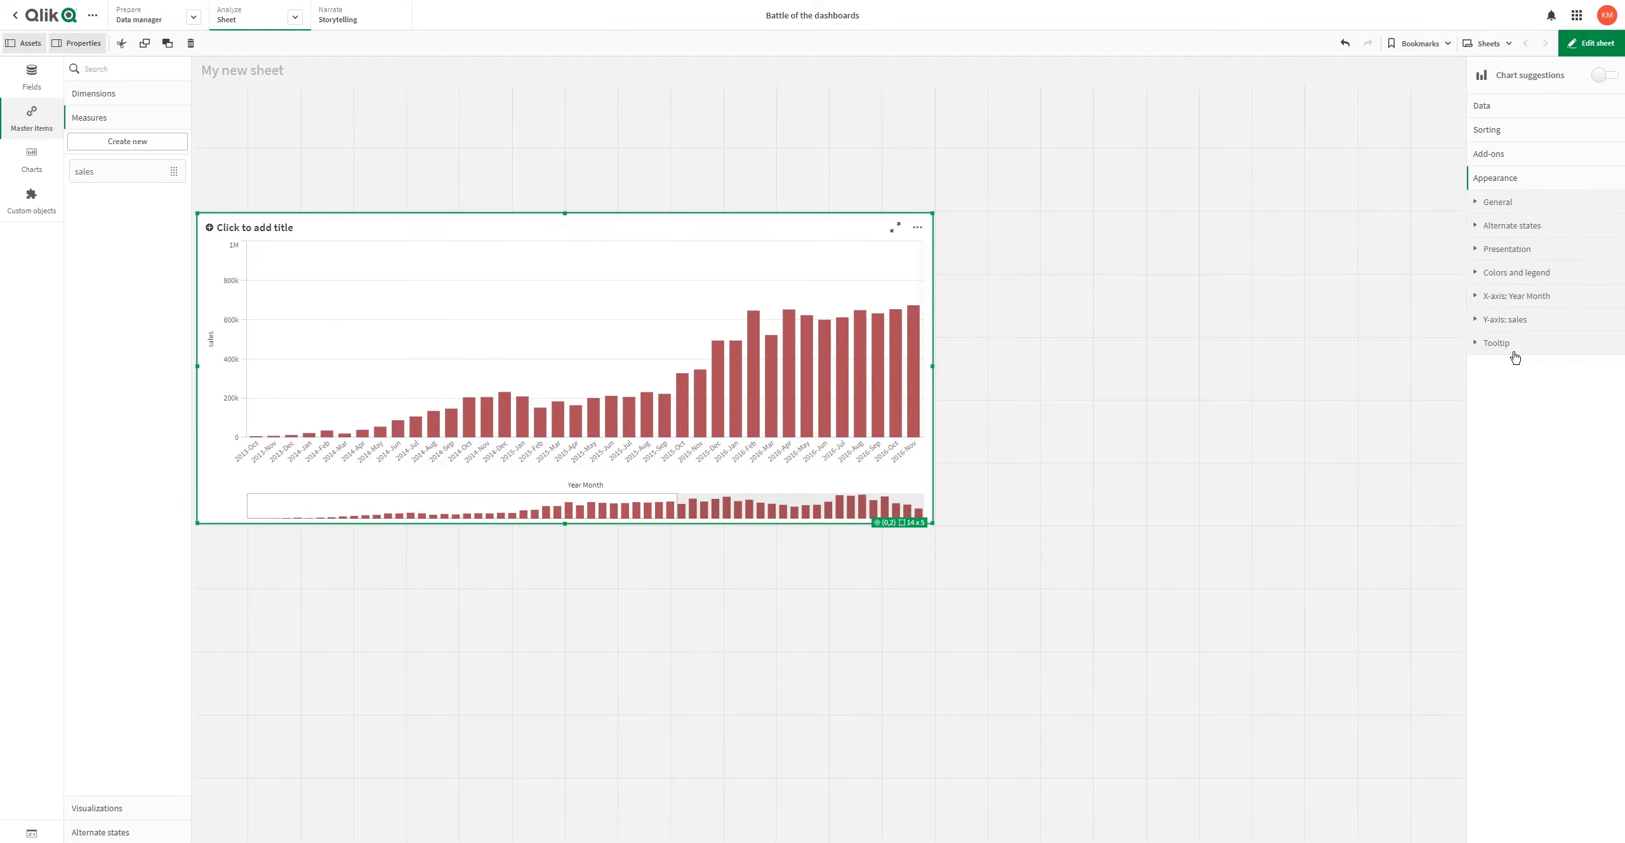
{"action": "left_click", "coordinate": [1528, 278]}
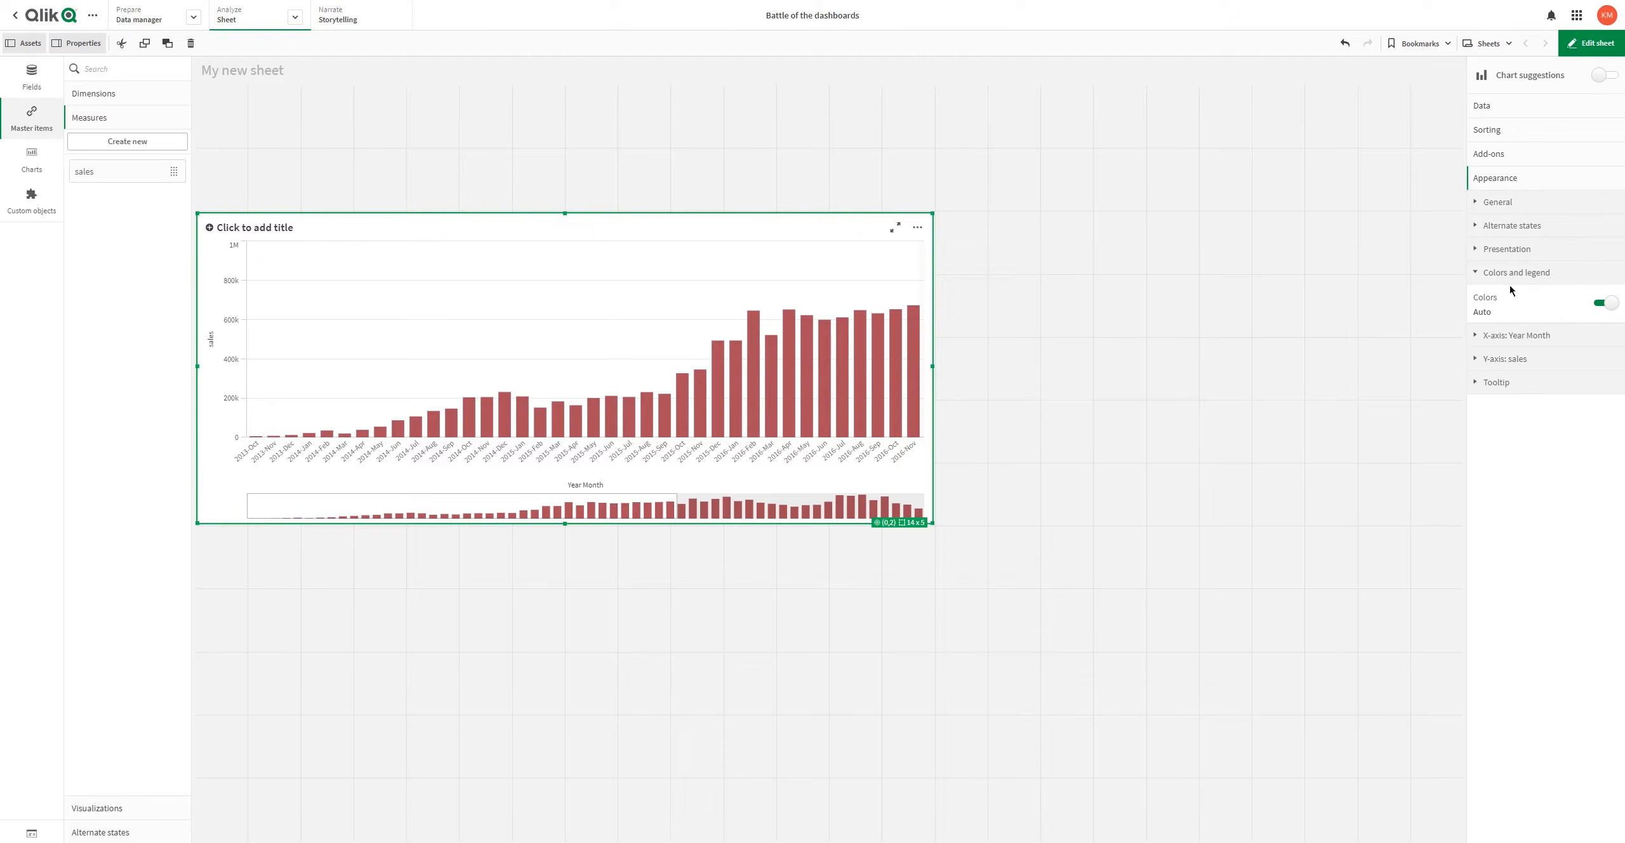
{"action": "left_click", "coordinate": [1513, 273]}
{"action": "left_click", "coordinate": [1516, 250]}
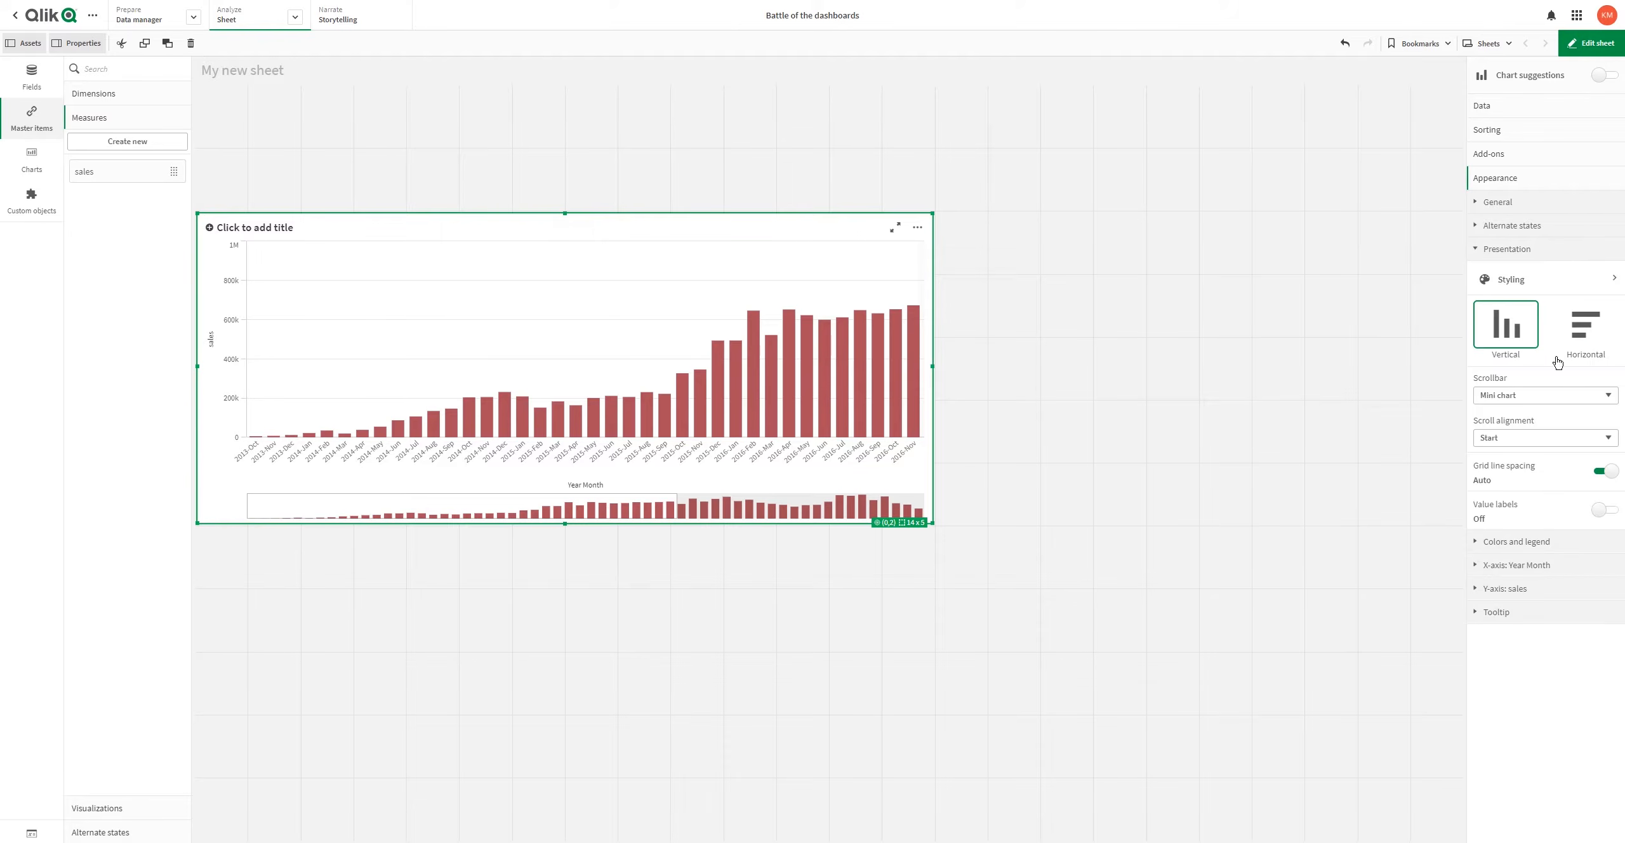
{"action": "left_click", "coordinate": [1537, 438]}
{"action": "left_click", "coordinate": [1515, 468]}
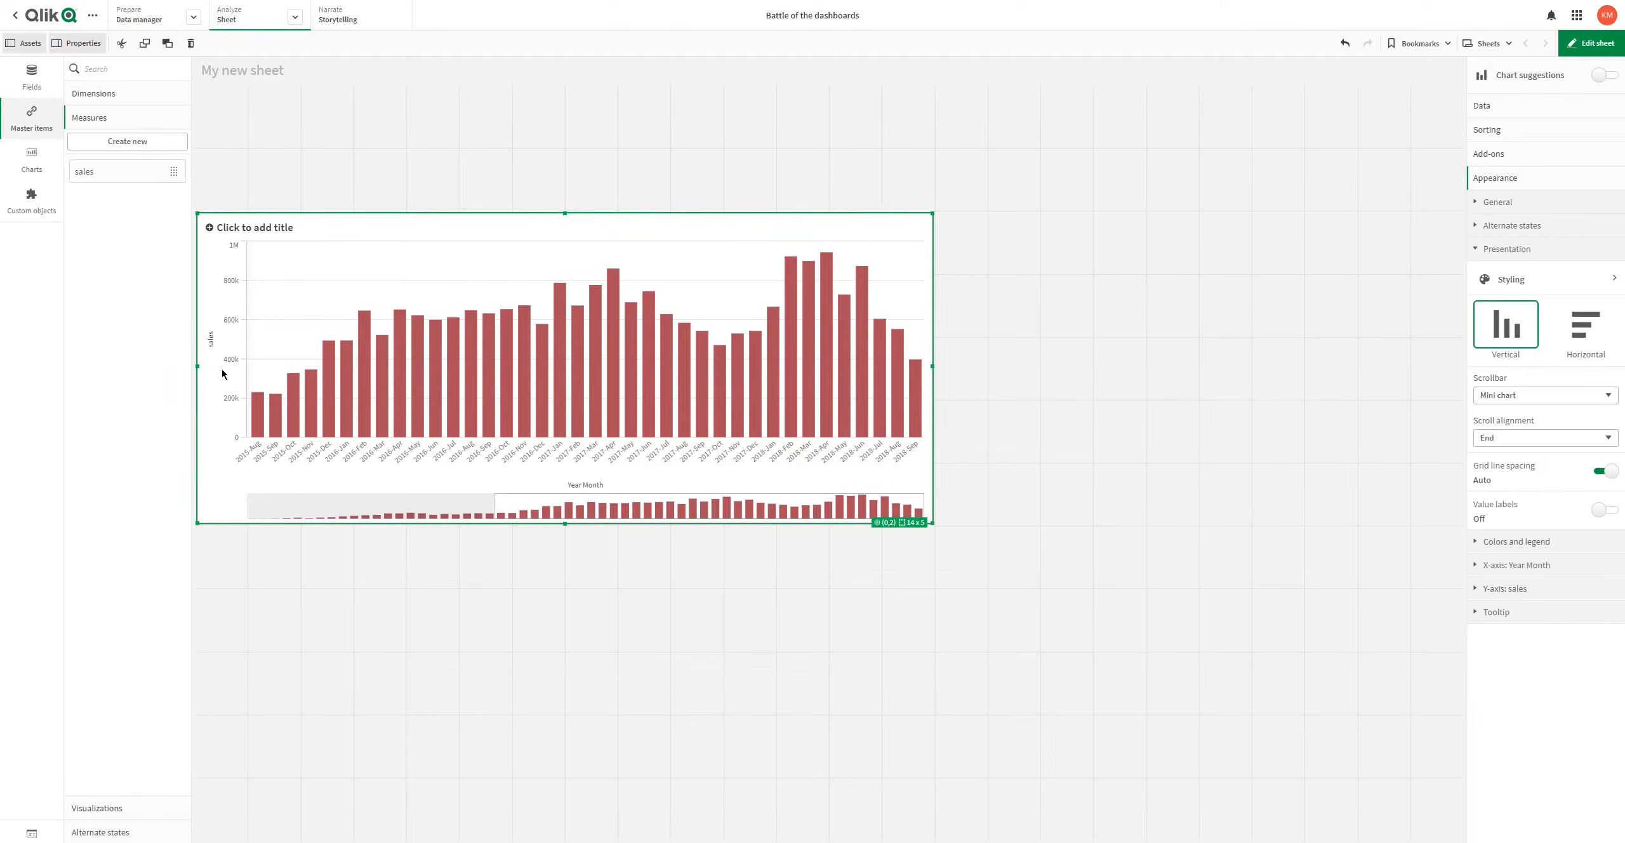
{"action": "left_click_drag", "start_coordinate": [223, 374], "coordinate": [245, 376]}
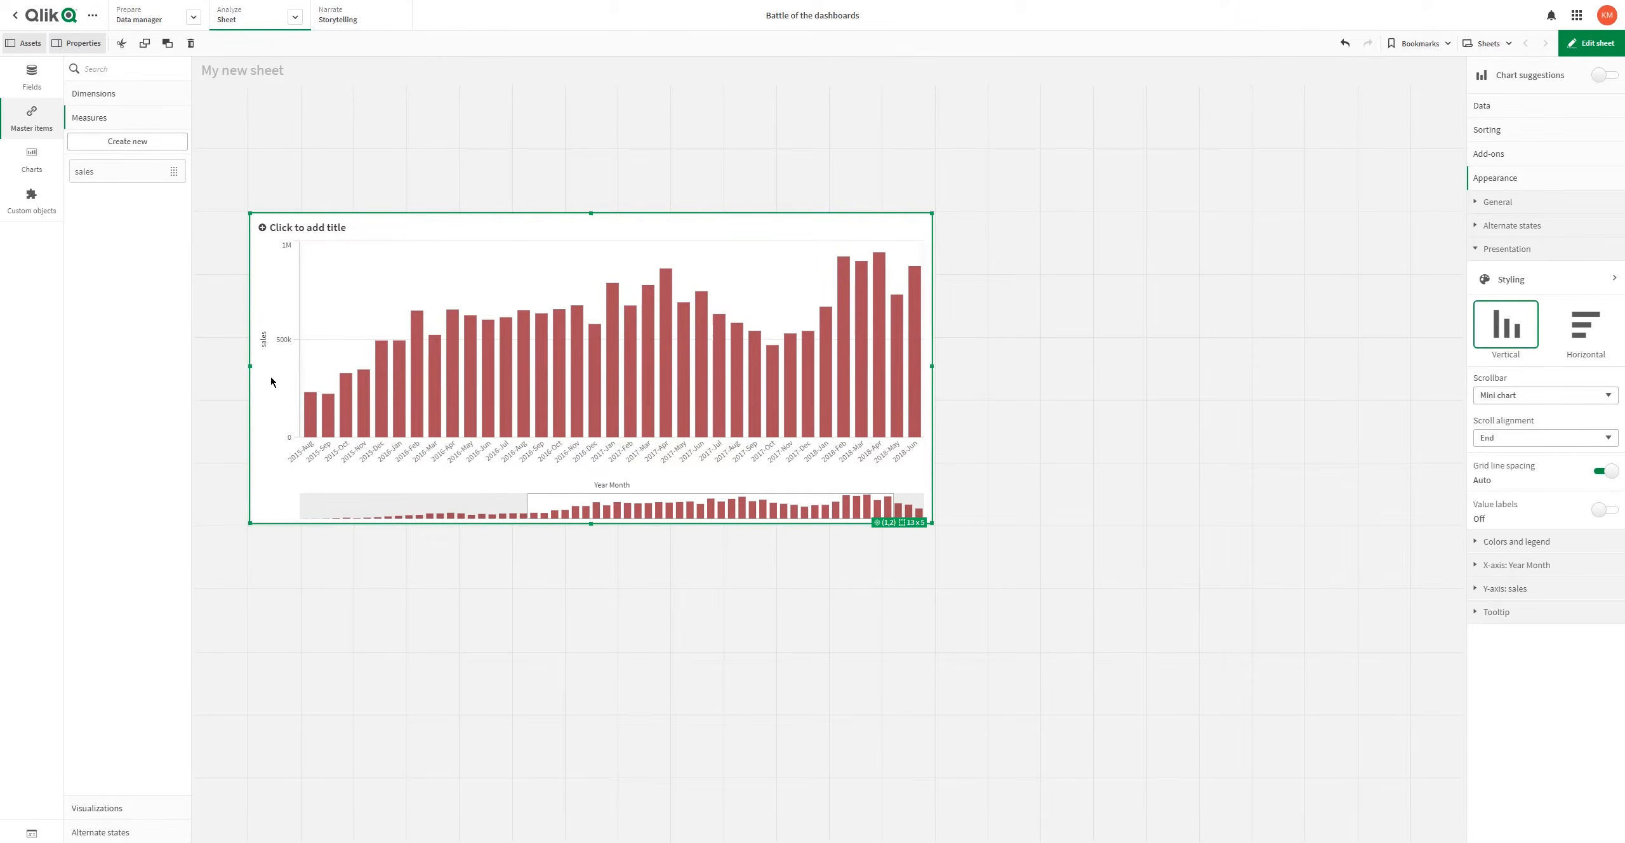
{"action": "left_click", "coordinate": [33, 160]}
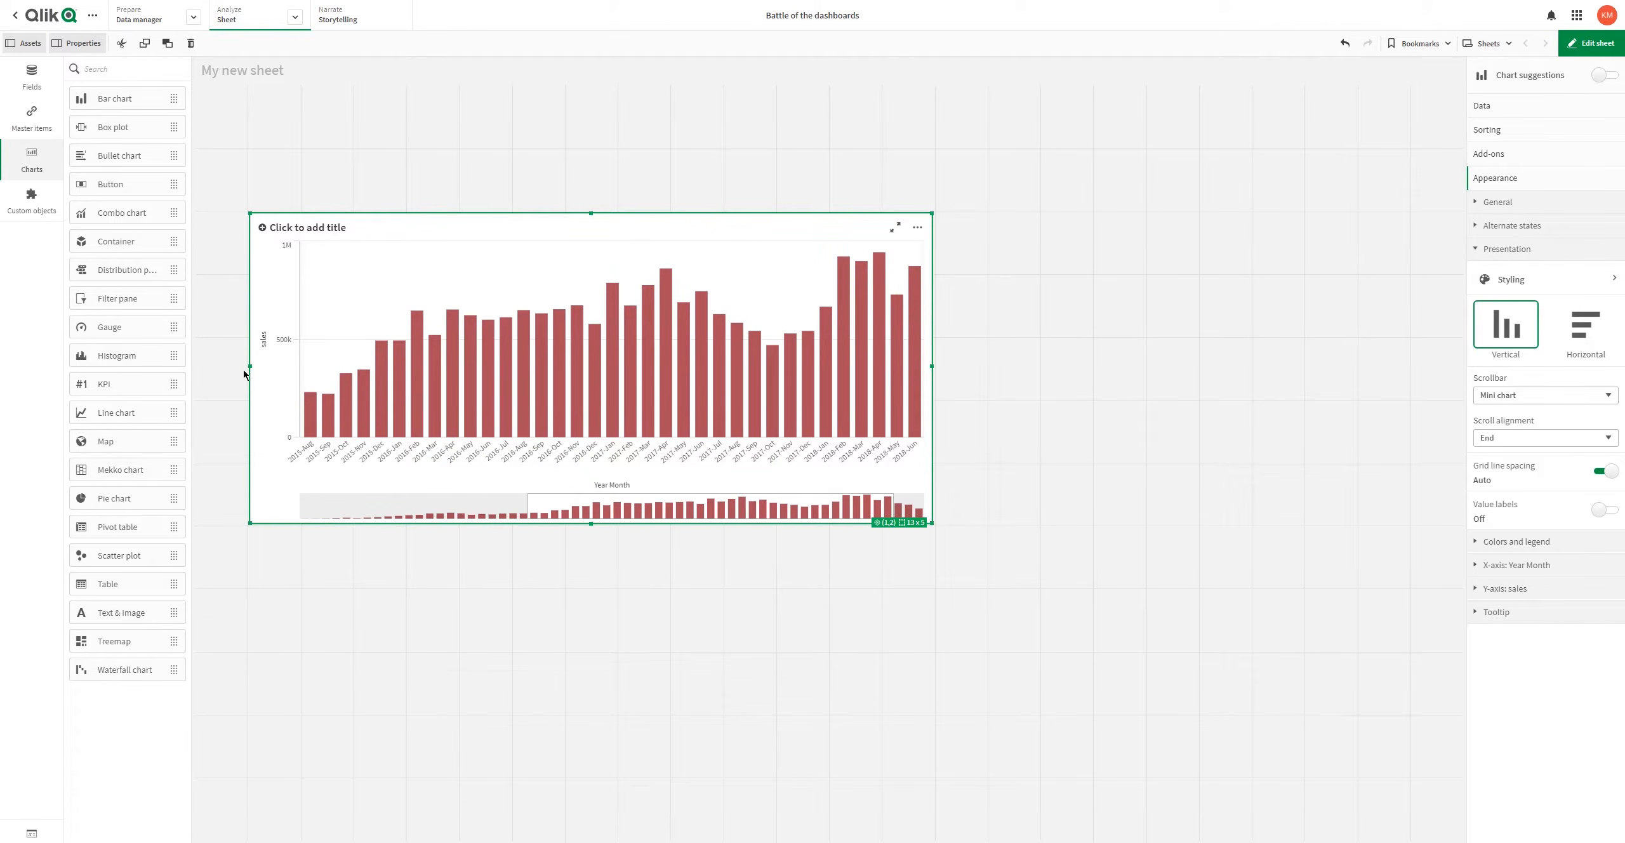
{"action": "left_click_drag", "start_coordinate": [233, 372], "coordinate": [216, 370]}
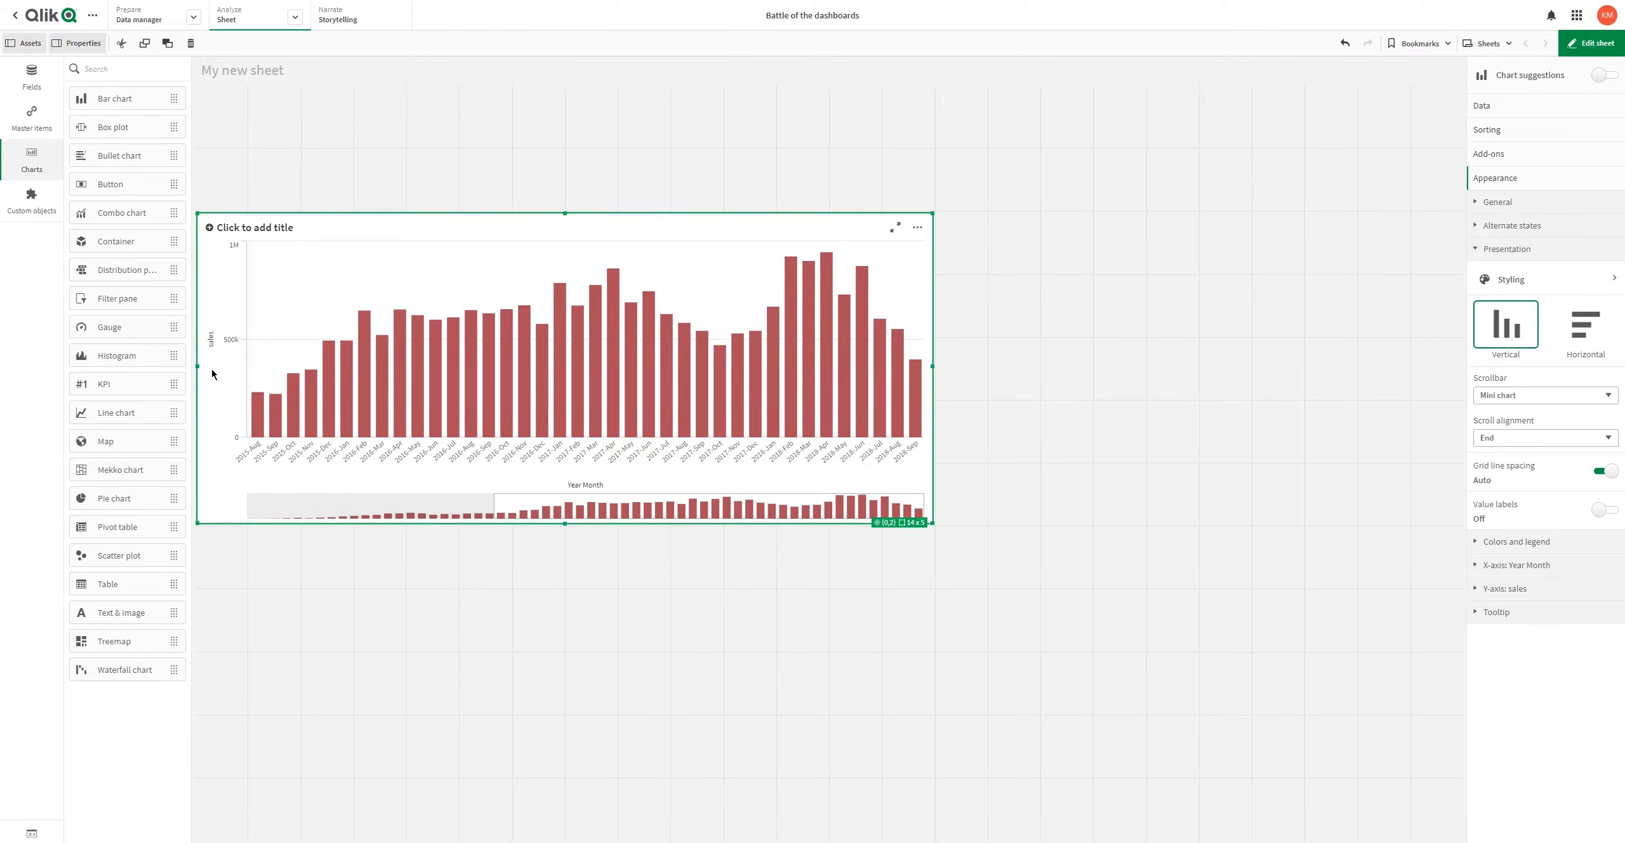
{"action": "left_click", "coordinate": [634, 701]}
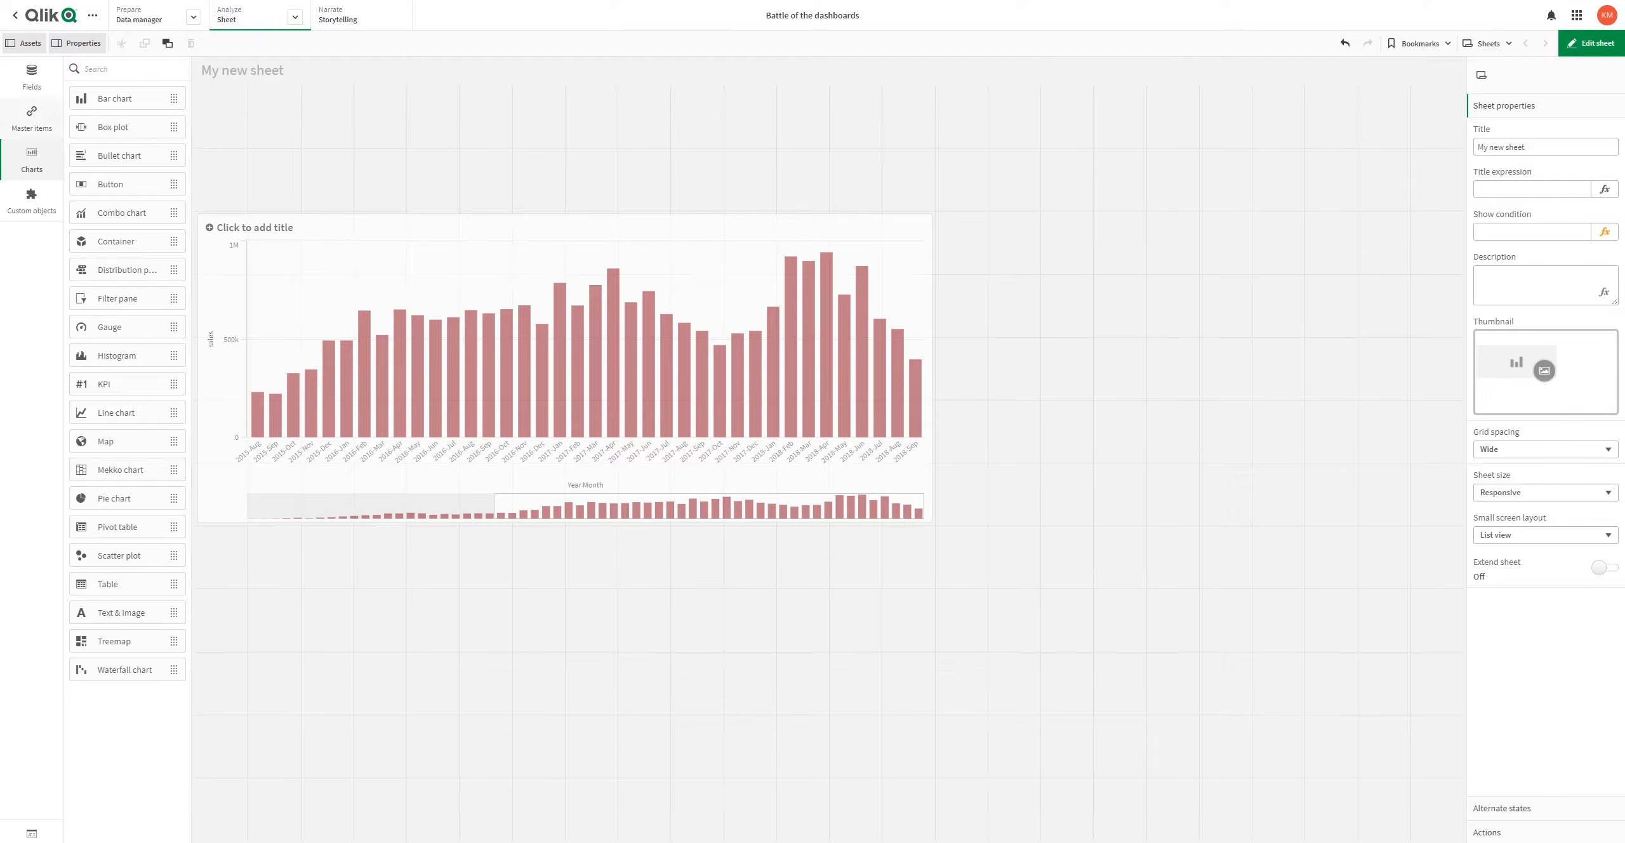
Step: Add a KPI for the sales measure above the bar chart and size it to 6 by 1 grid cells
{"action": "left_click", "coordinate": [32, 120]}
{"action": "left_click", "coordinate": [41, 166]}
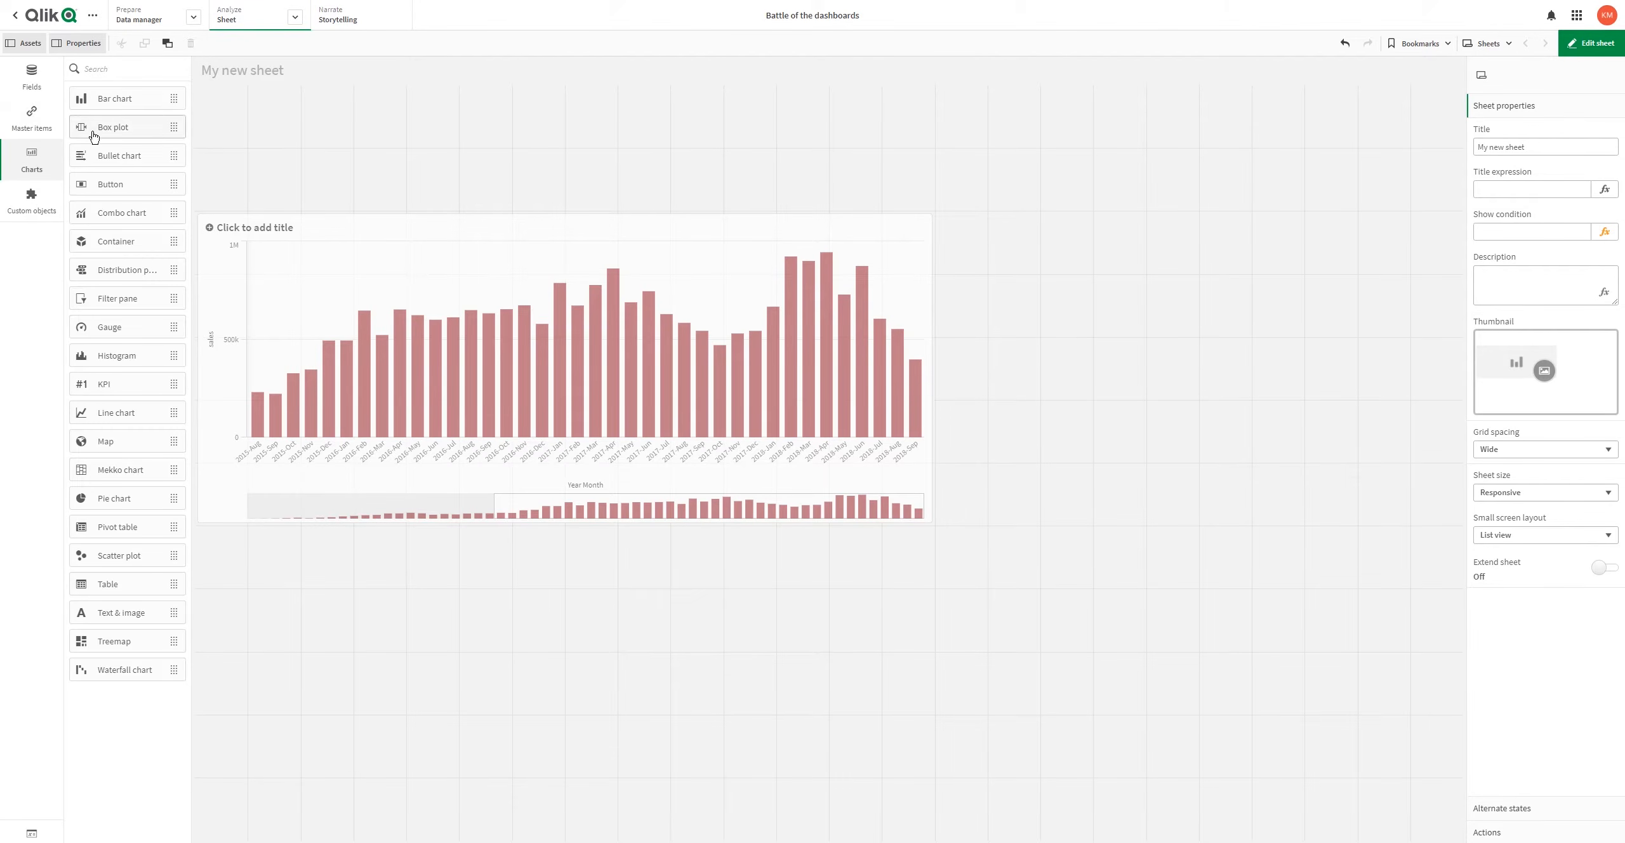
{"action": "left_click_drag", "start_coordinate": [315, 146], "coordinate": [849, 172]}
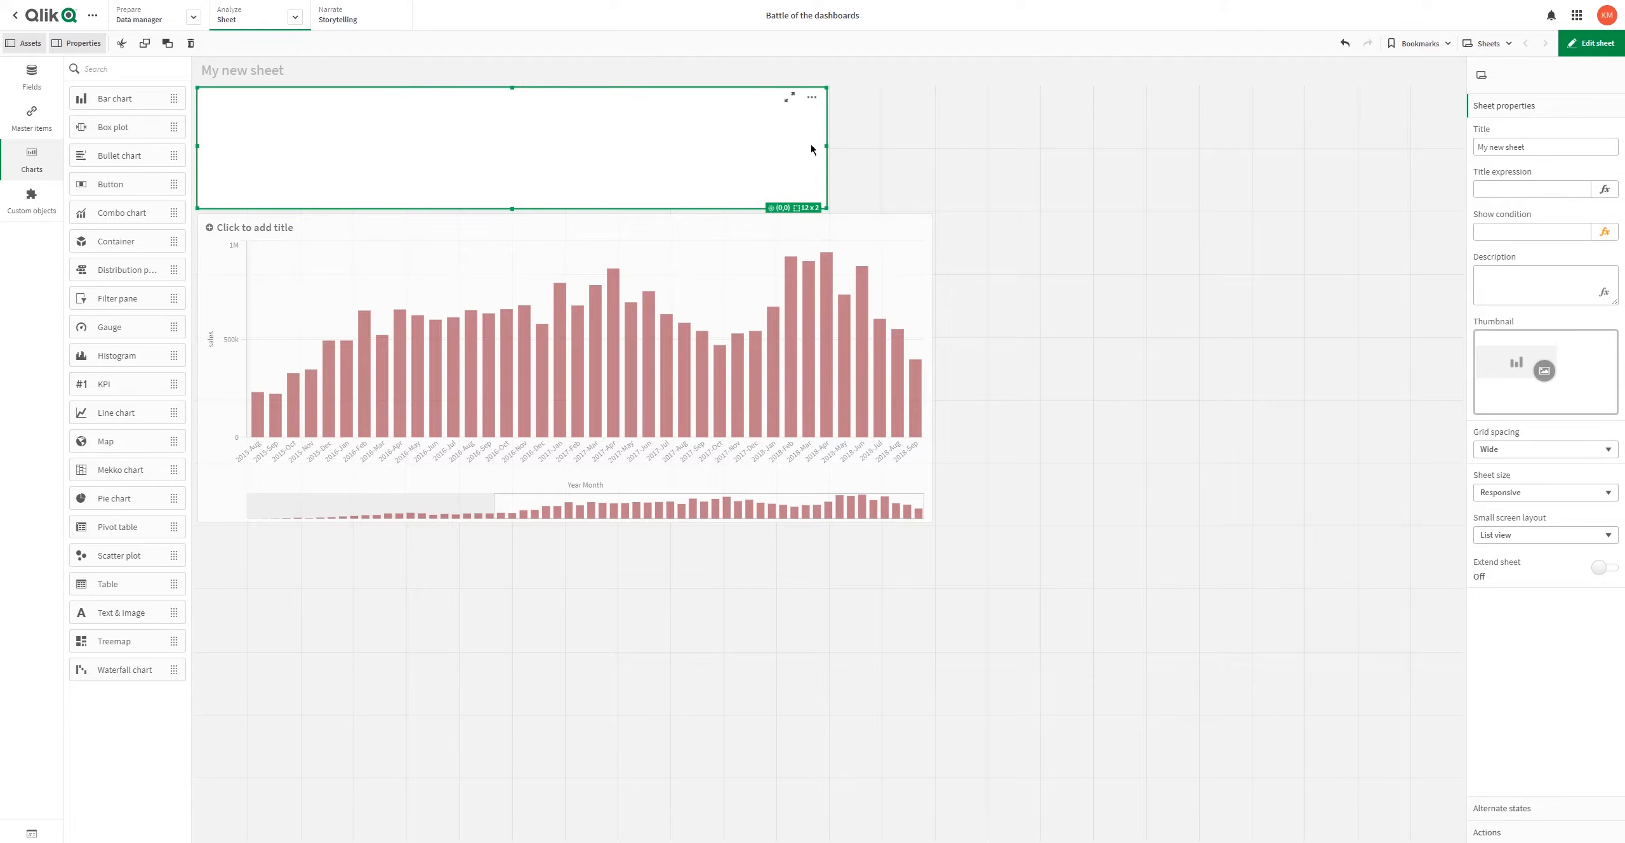
{"action": "left_click_drag", "start_coordinate": [826, 145], "coordinate": [565, 141]}
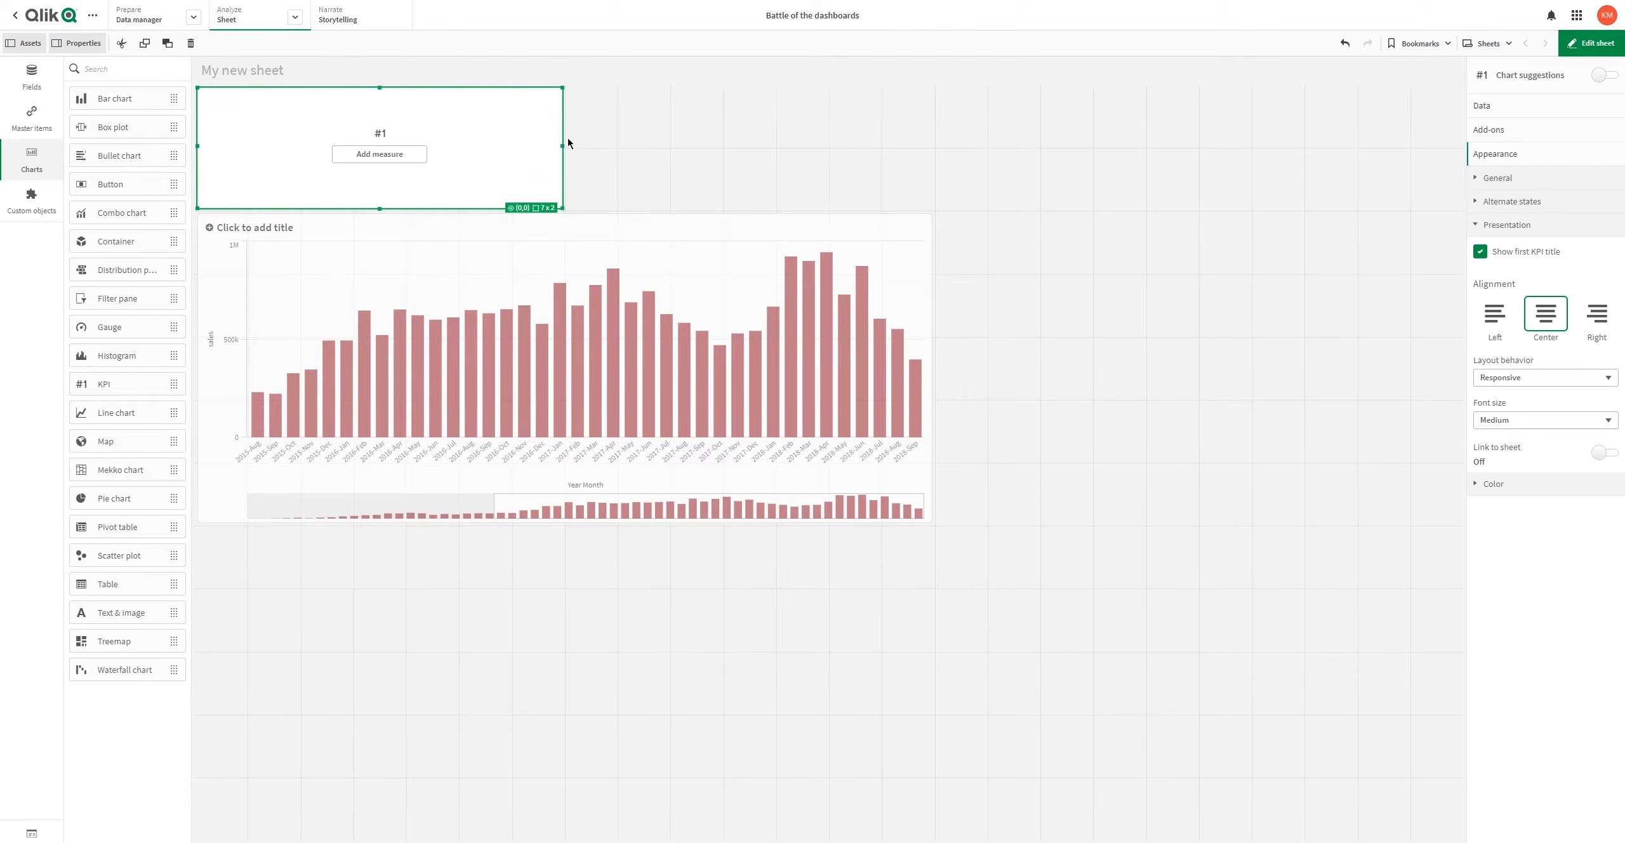
{"action": "left_click", "coordinate": [406, 155]}
{"action": "left_click", "coordinate": [451, 126]}
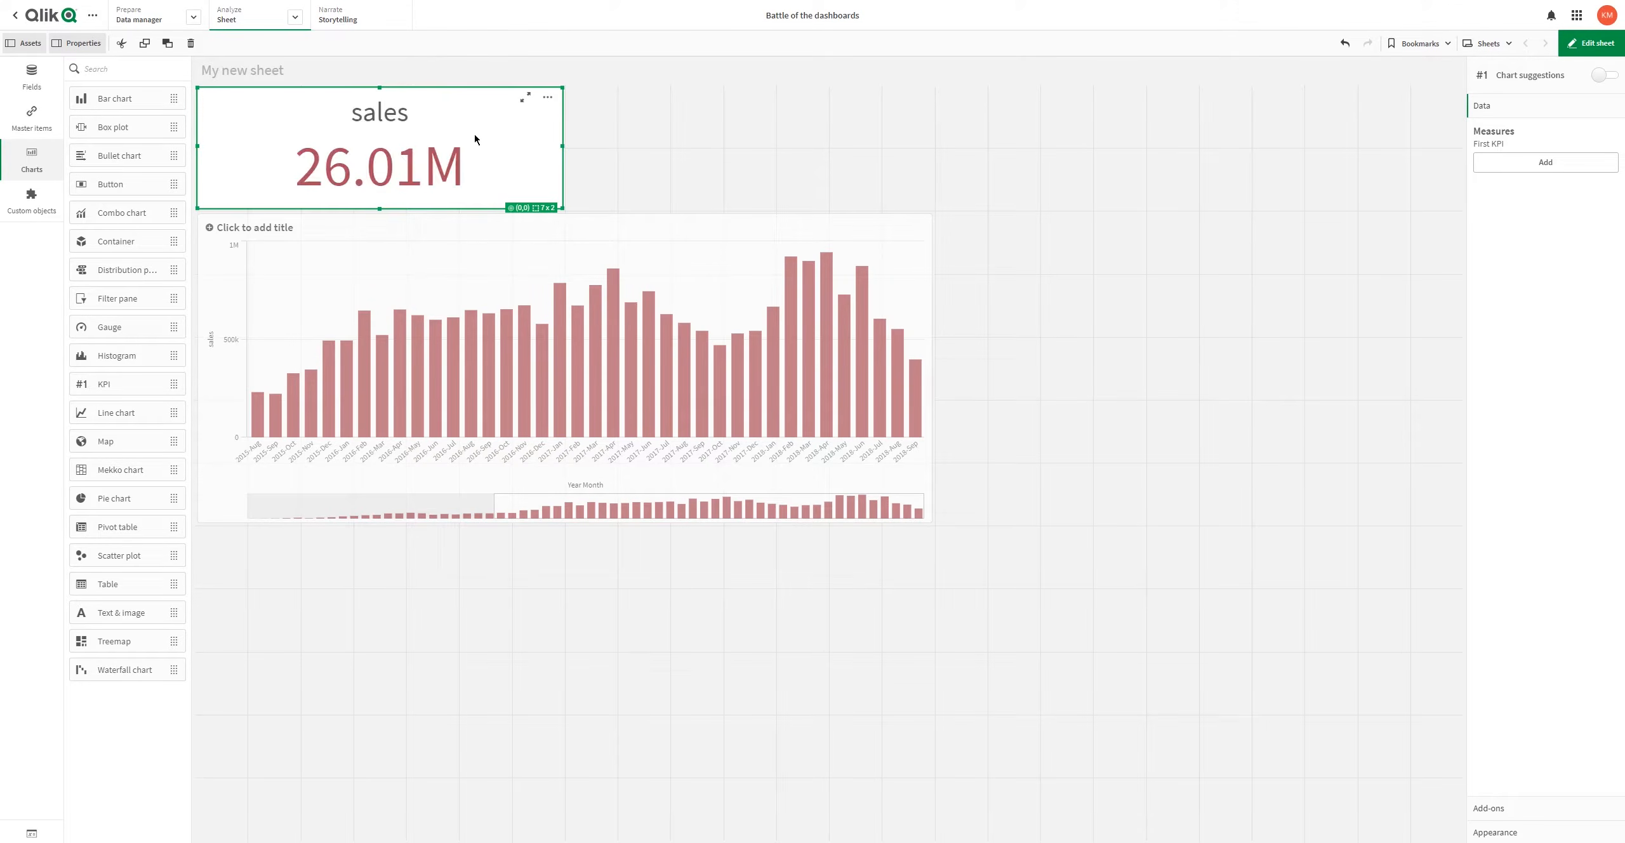
{"action": "left_click_drag", "start_coordinate": [562, 210], "coordinate": [513, 165]}
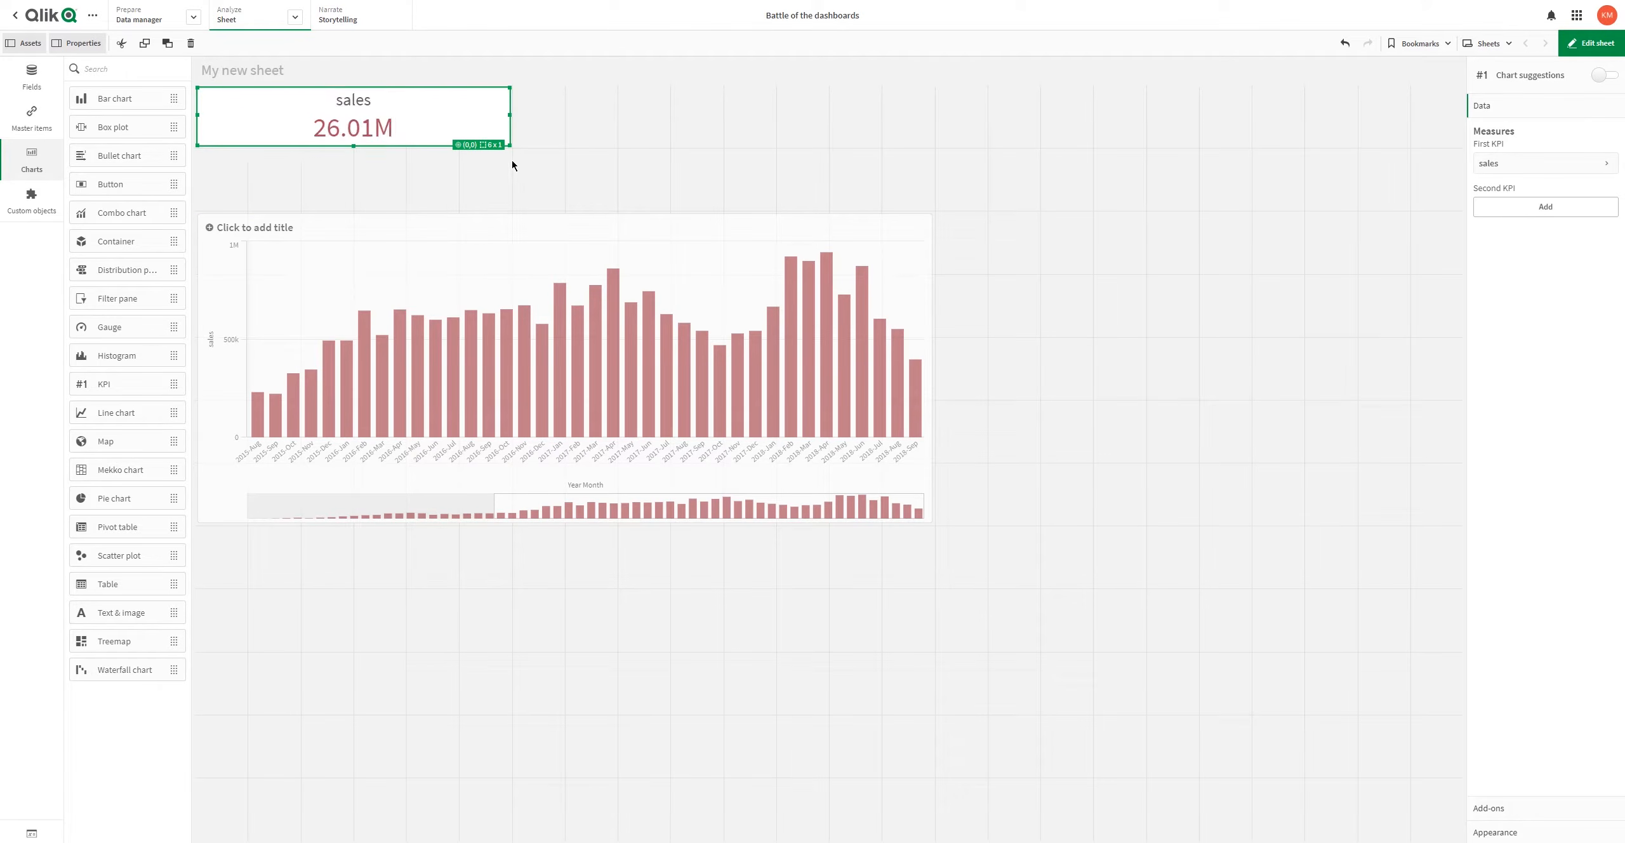
Step: Duplicate the sales KPI into the free space beside it and size the copy to 6 by 1 grid cells
{"action": "right_click", "coordinate": [408, 123]}
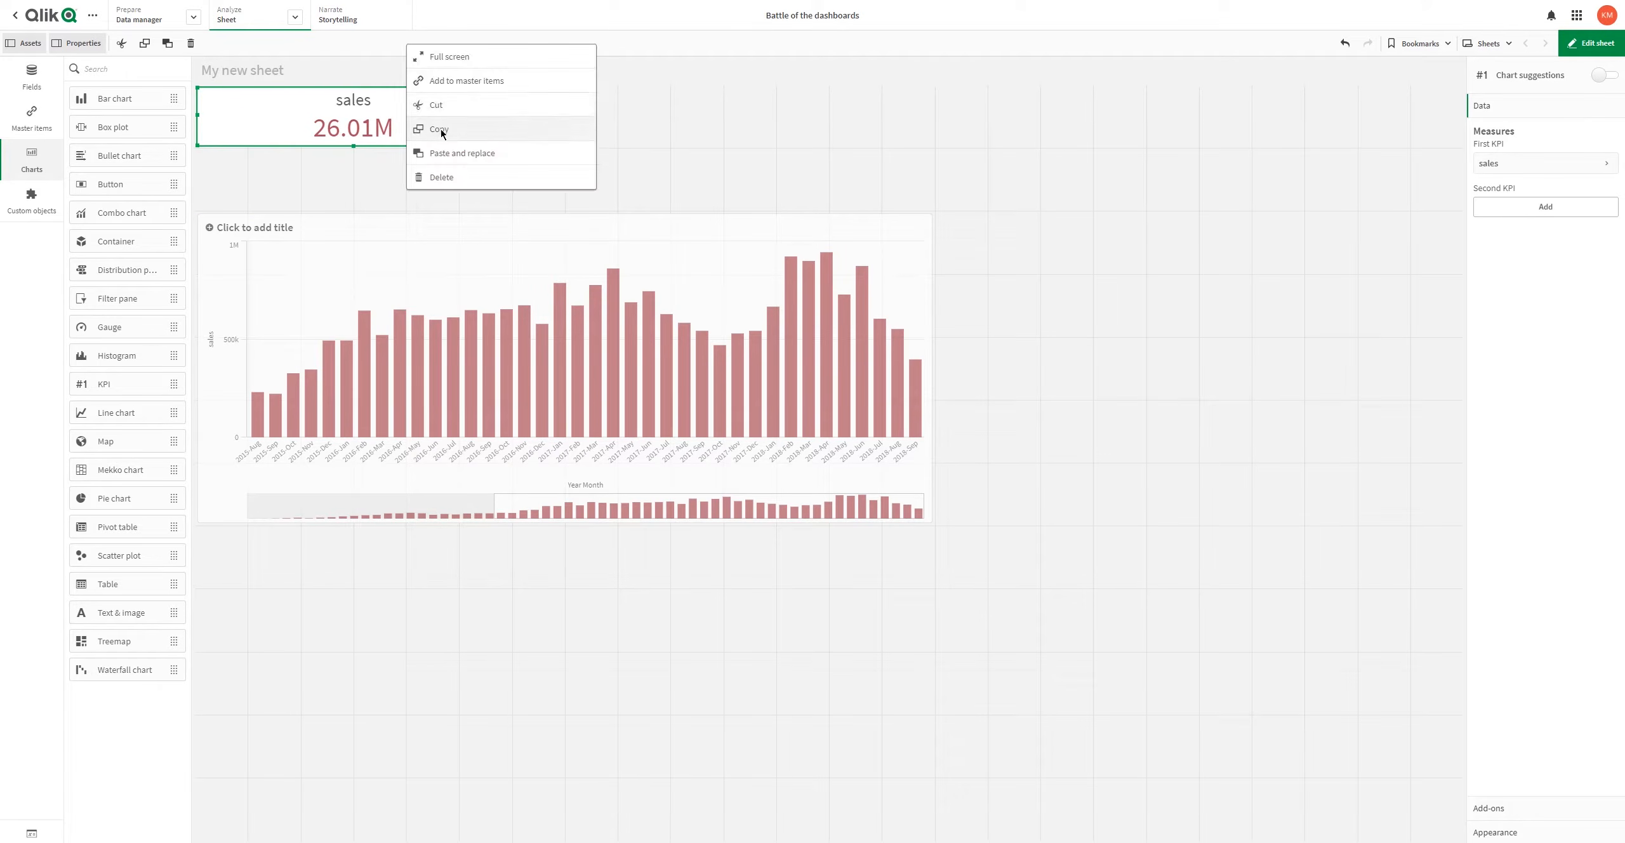
{"action": "left_click", "coordinate": [413, 139]}
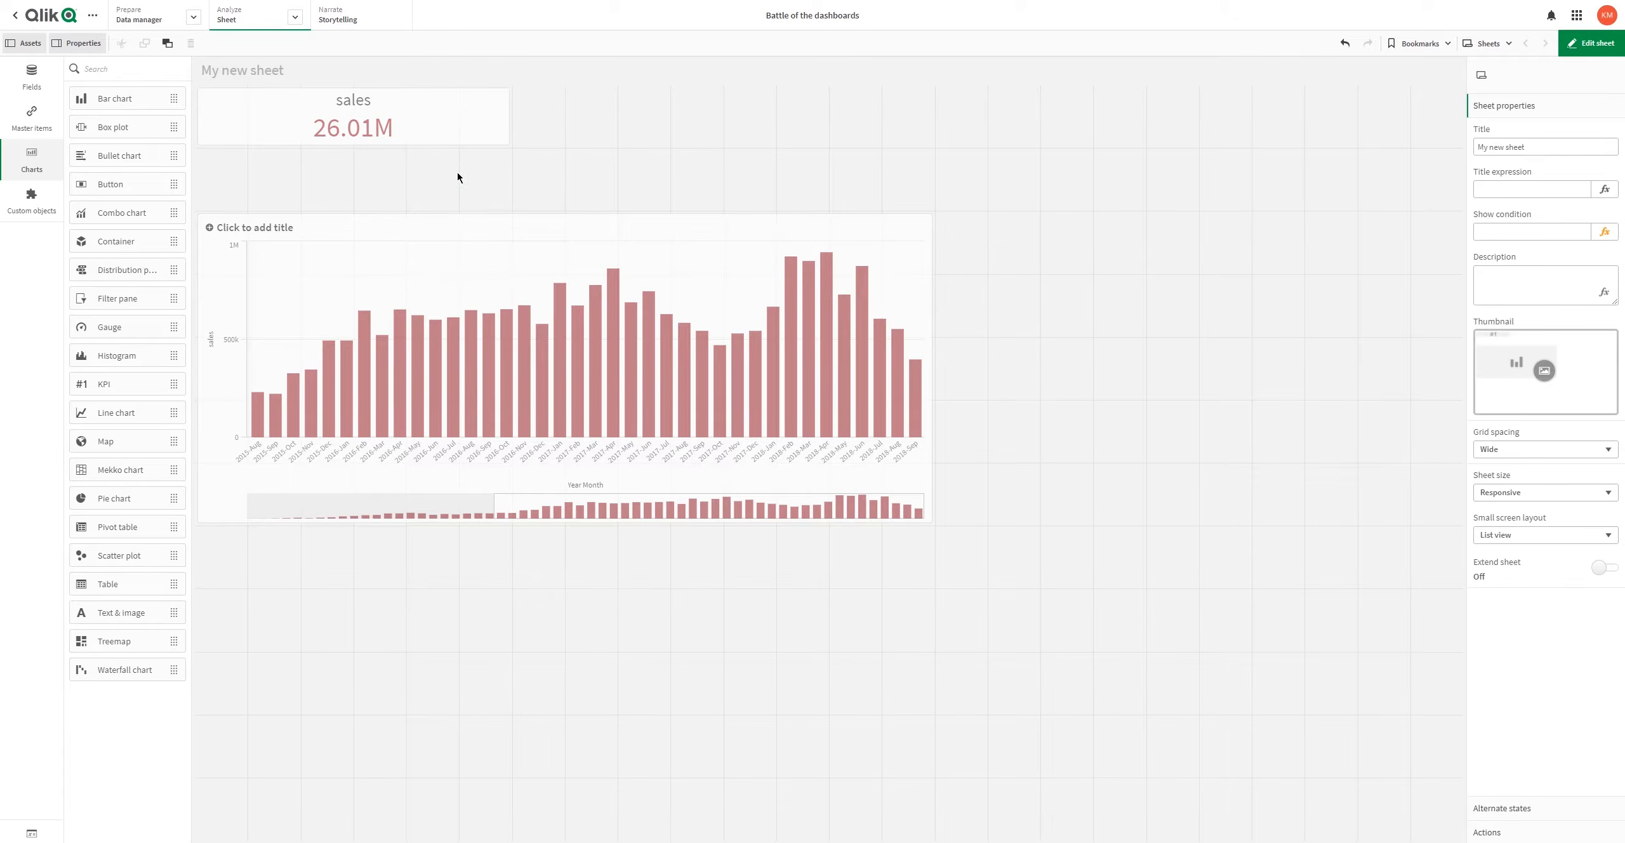
{"action": "left_click", "coordinate": [386, 142]}
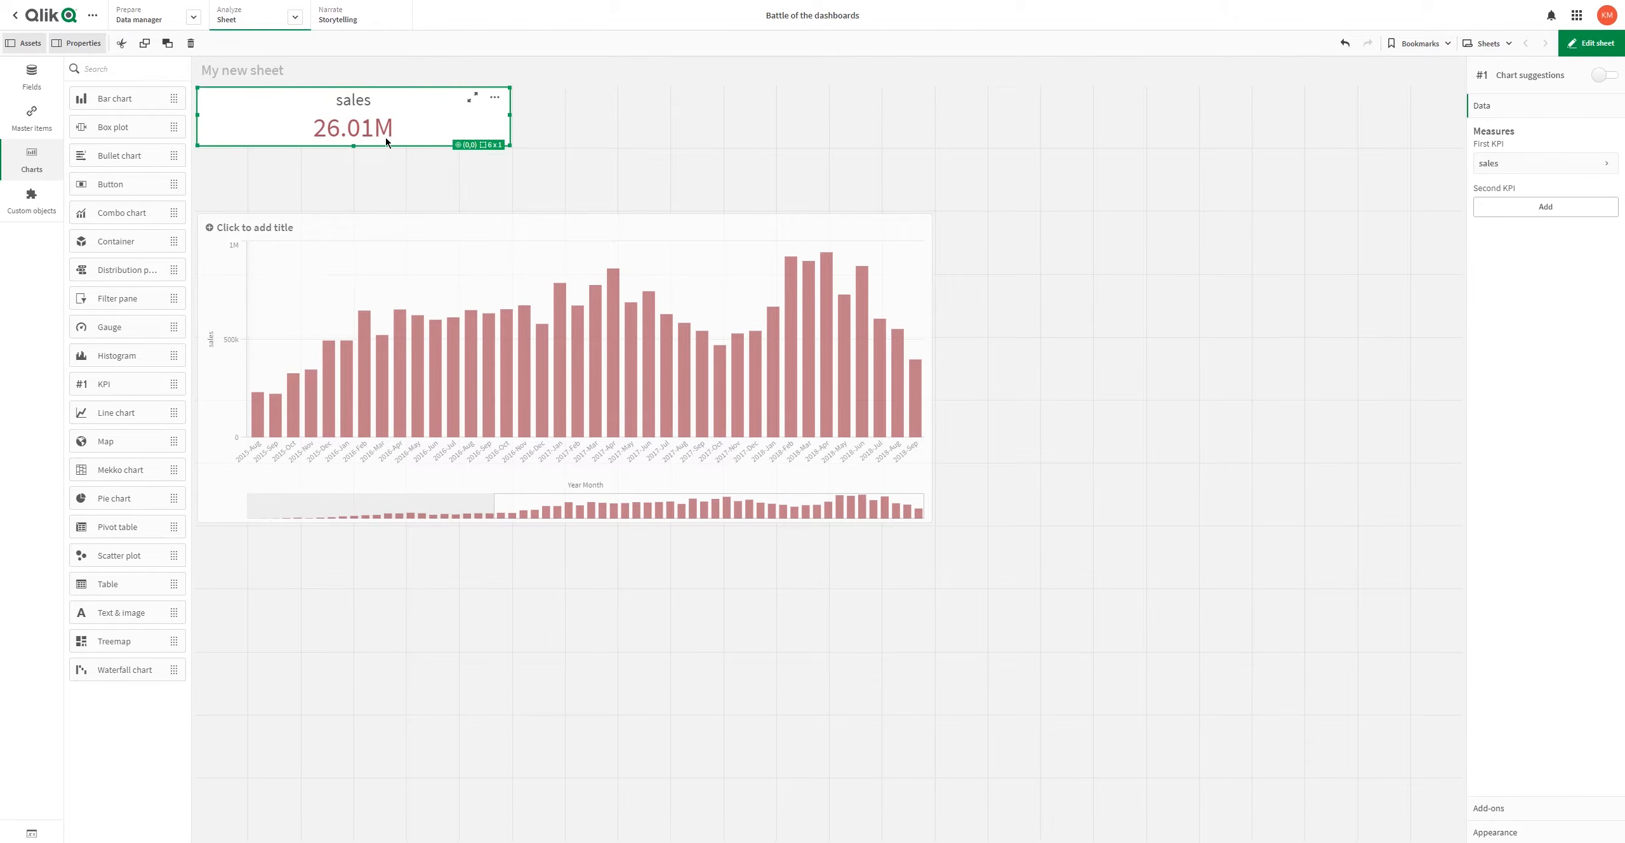
{"action": "right_click", "coordinate": [493, 128]}
{"action": "left_click", "coordinate": [595, 117]}
{"action": "right_click", "coordinate": [611, 118]}
{"action": "left_click", "coordinate": [611, 114]}
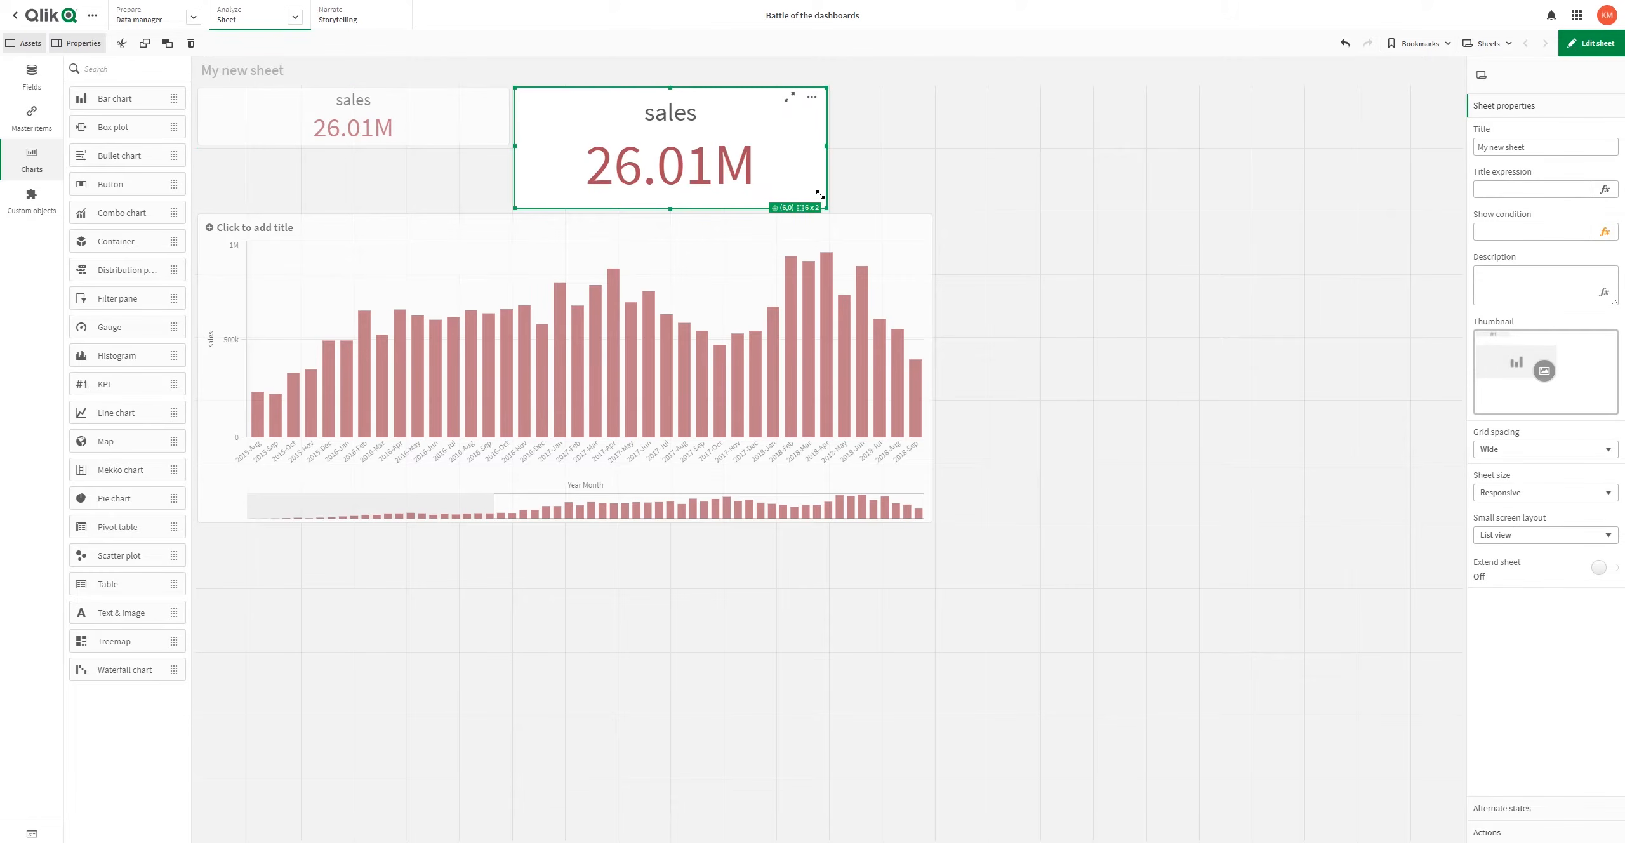
{"action": "left_click_drag", "start_coordinate": [798, 163], "coordinate": [809, 162]}
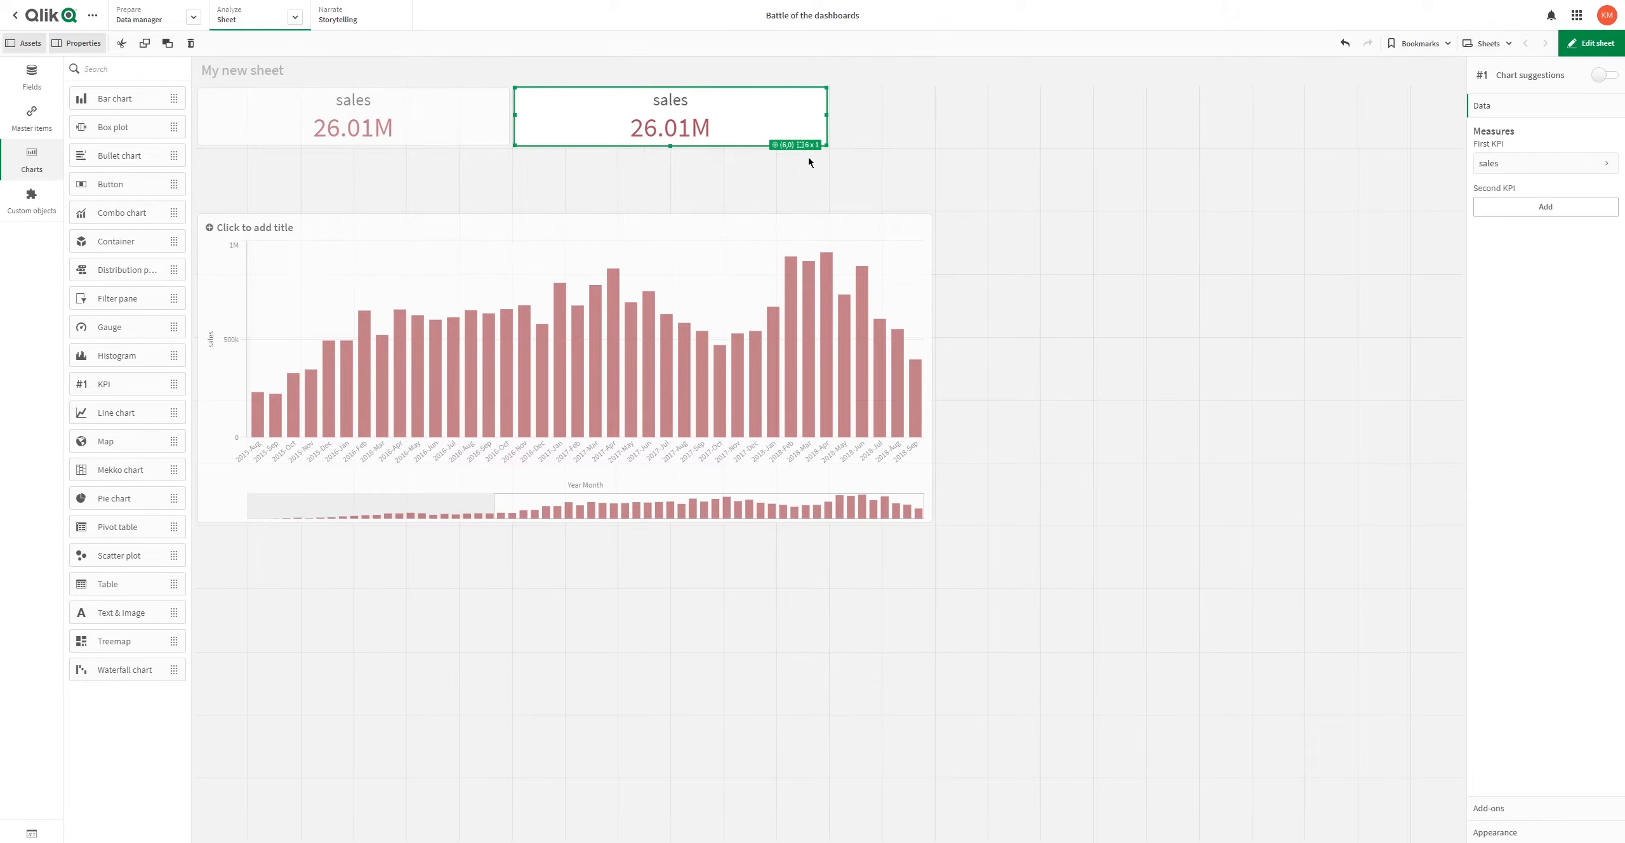
Step: Place a third copy of the sales KPI beside the second one and size it to 6 by 1 grid cells
{"action": "right_click", "coordinate": [758, 124]}
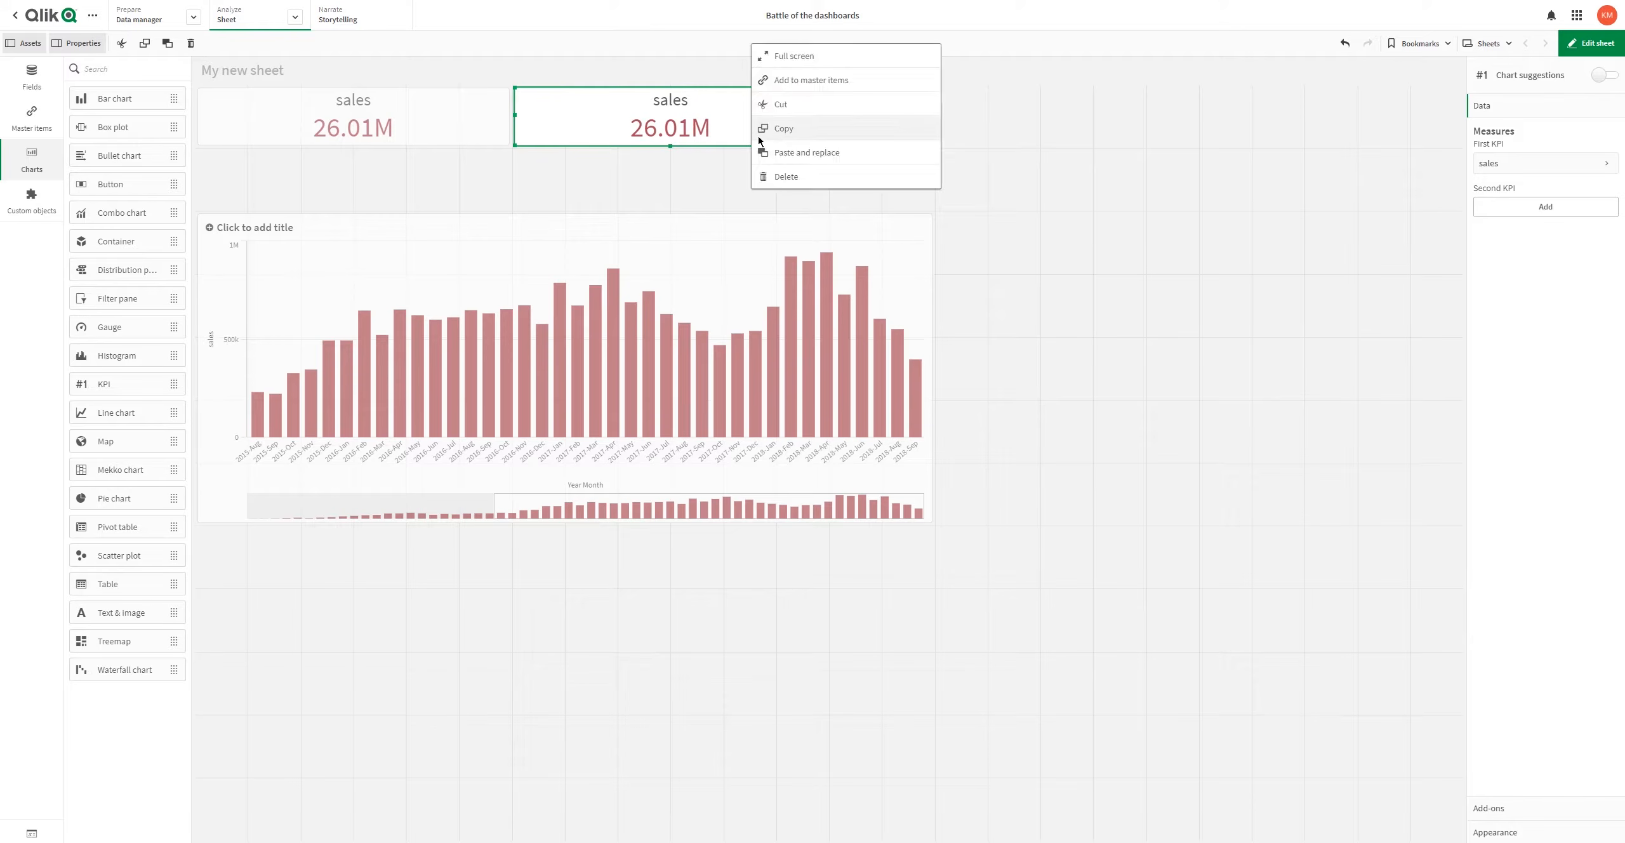
{"action": "left_click", "coordinate": [768, 129]}
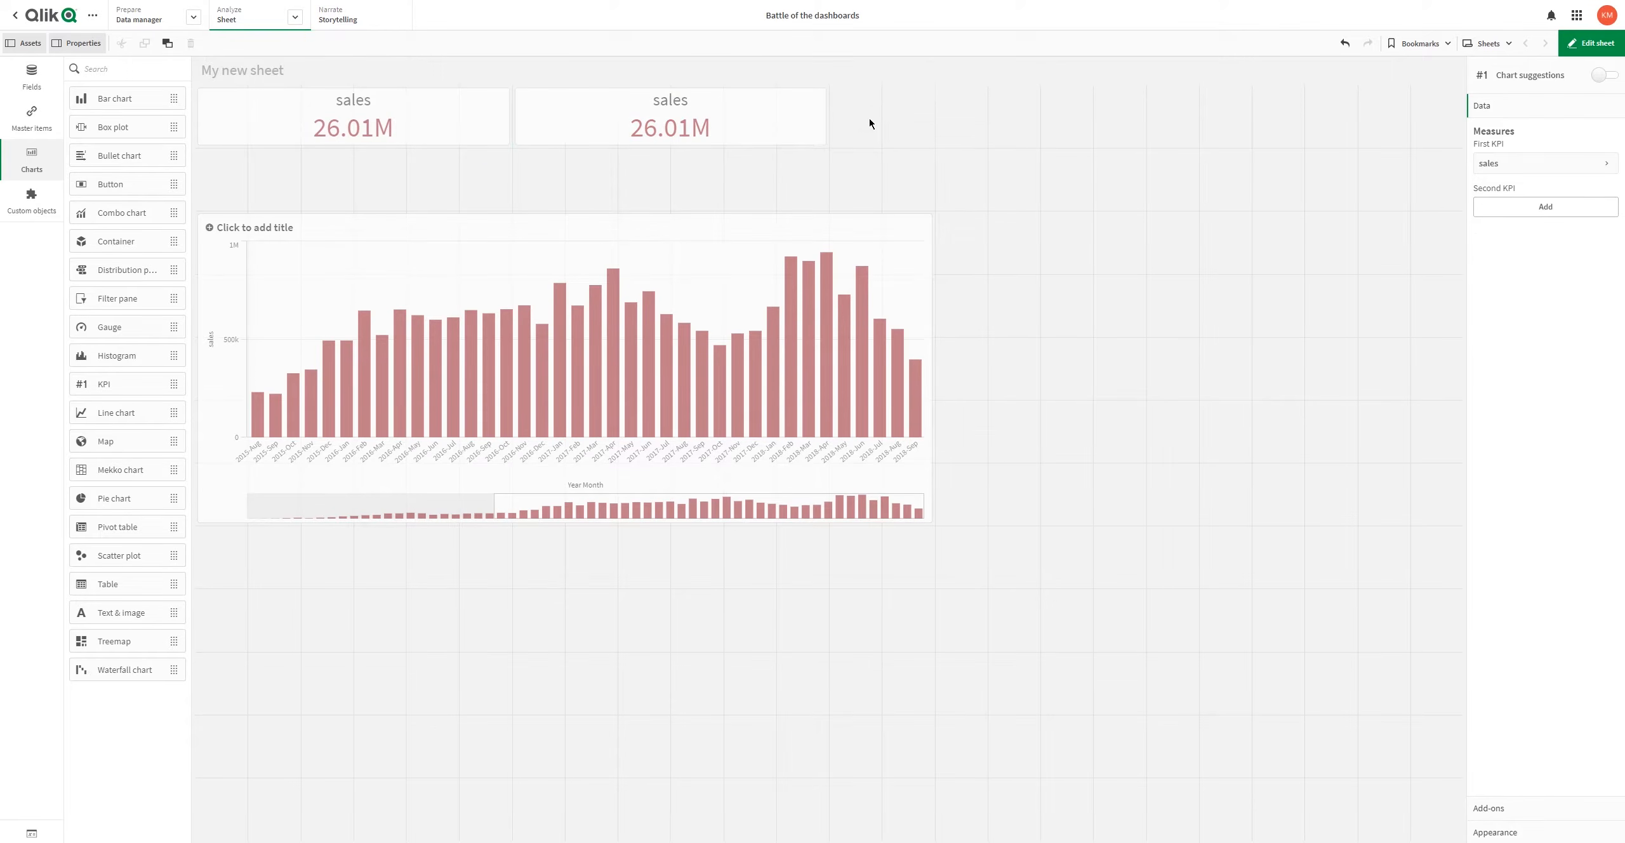
{"action": "left_click", "coordinate": [895, 130]}
{"action": "left_click", "coordinate": [916, 145]}
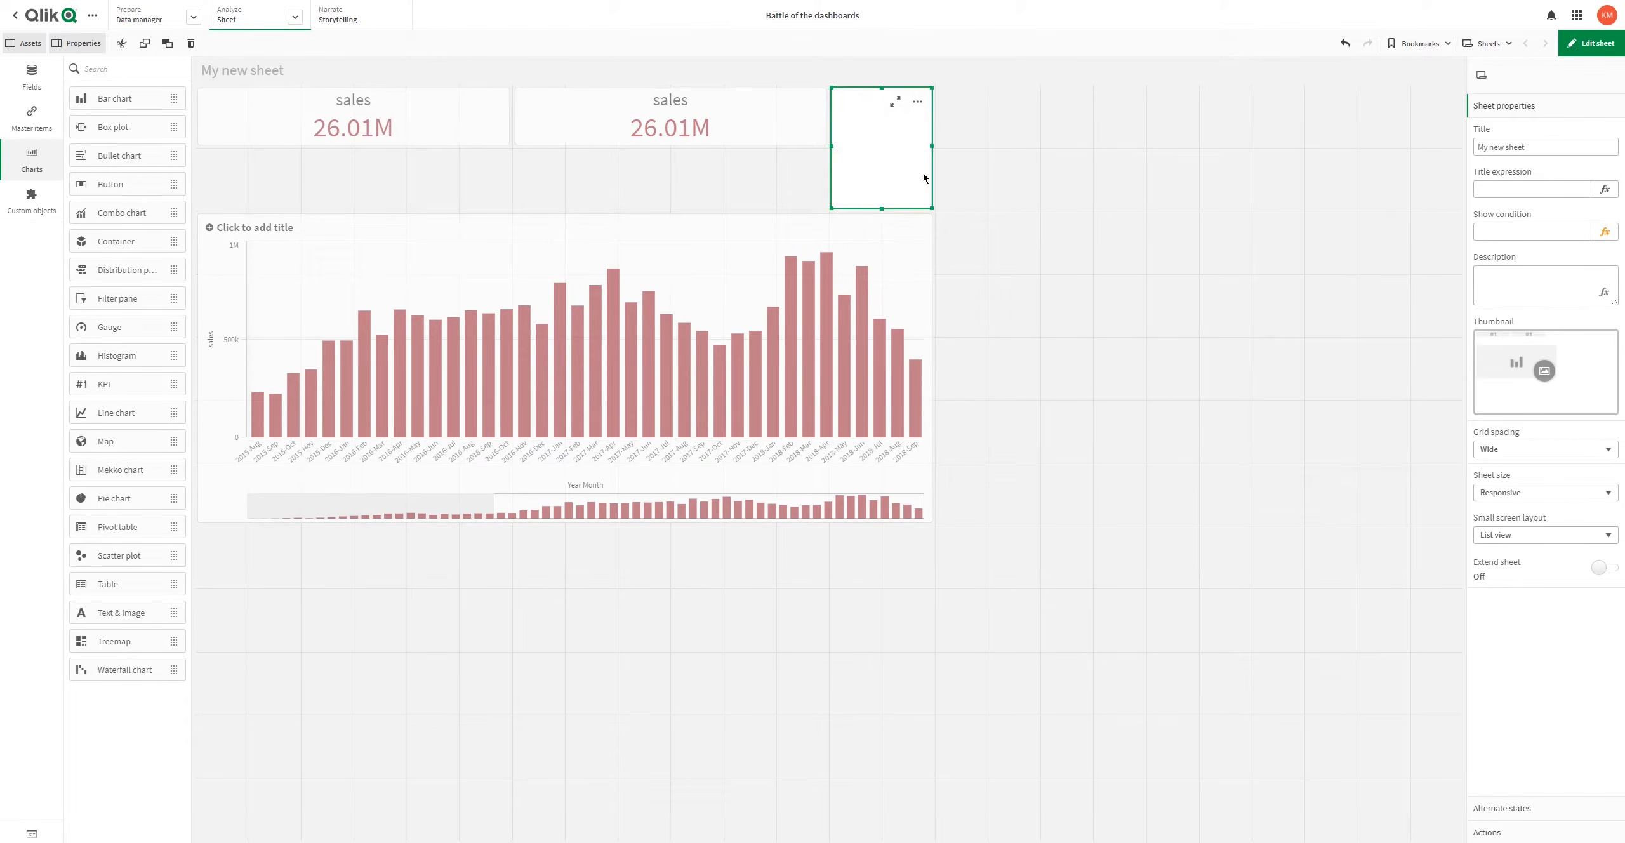
{"action": "left_click_drag", "start_coordinate": [926, 207], "coordinate": [1065, 145]}
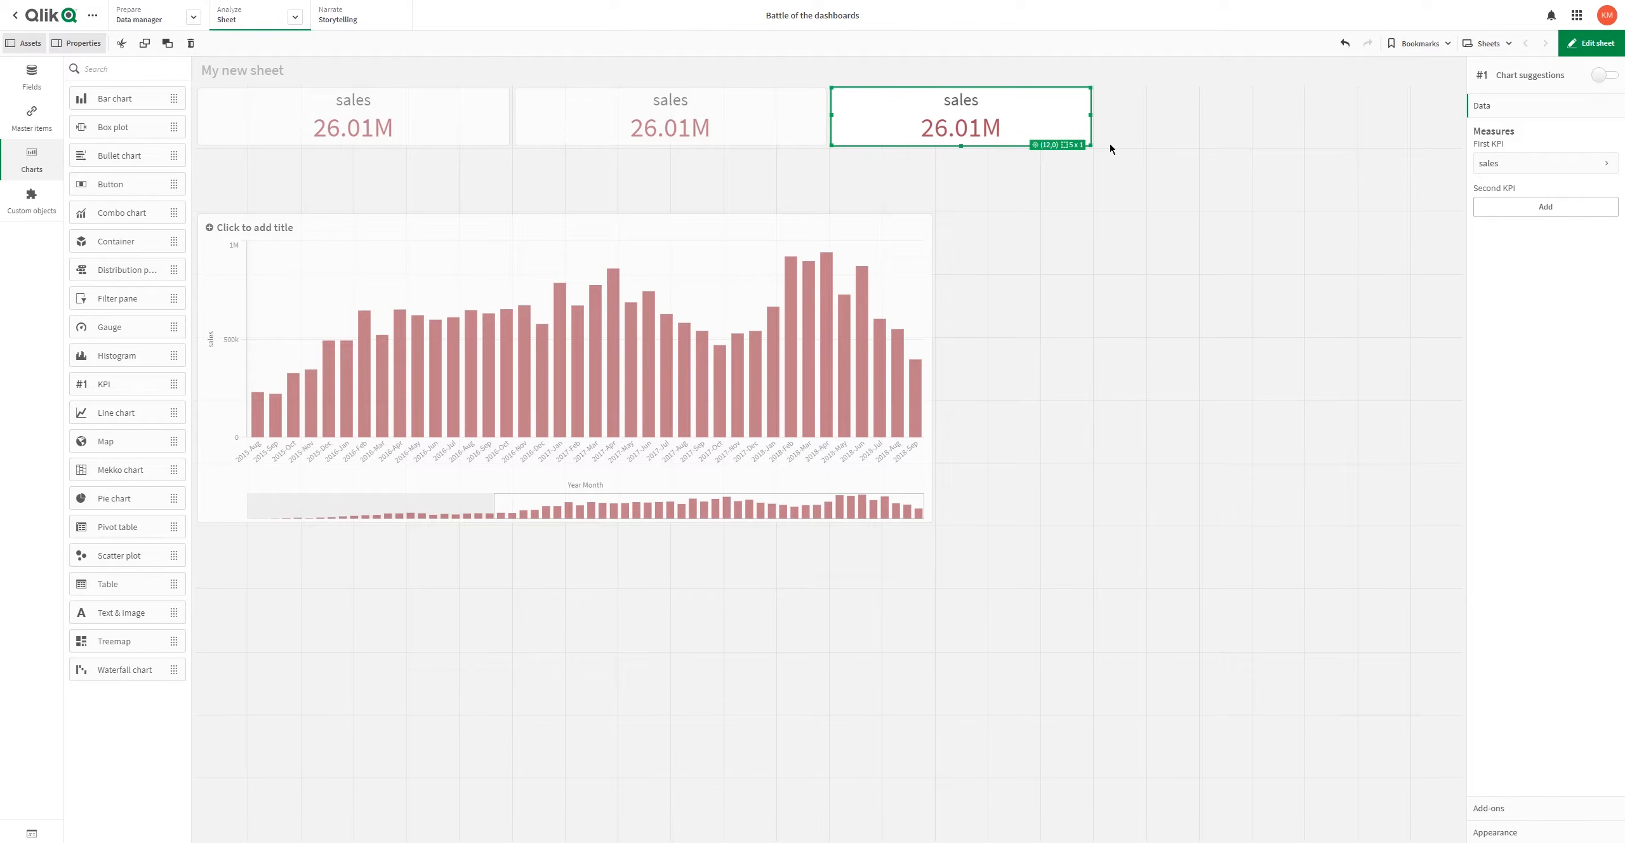
{"action": "left_click_drag", "start_coordinate": [1121, 151], "coordinate": [1121, 151]}
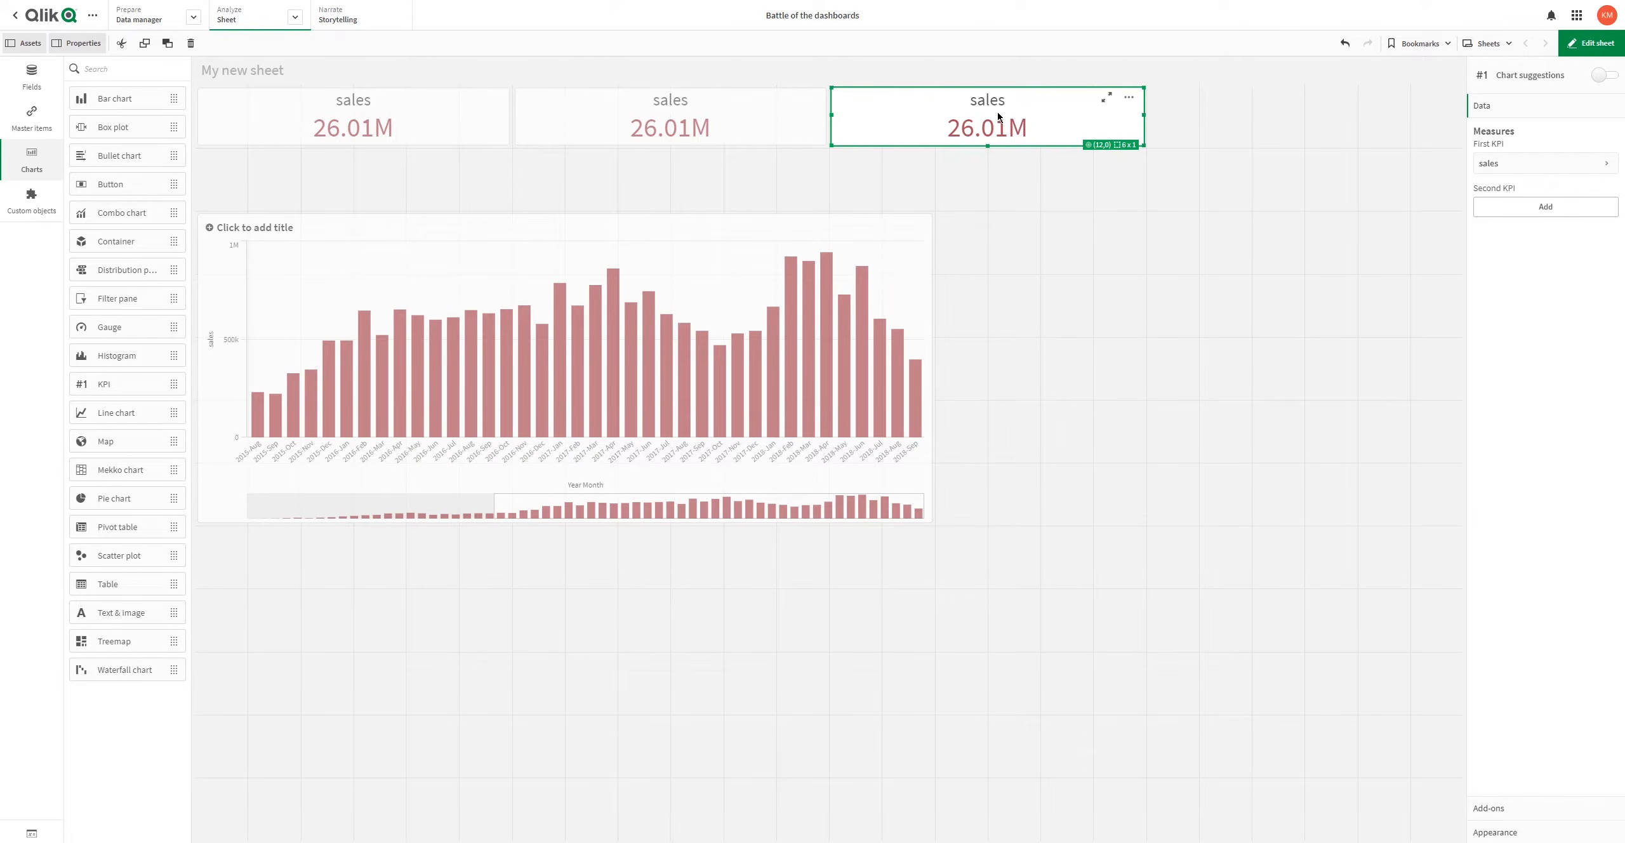
Step: Select the second sales KPI in the row and show the measures among the master items
{"action": "left_click", "coordinate": [751, 180]}
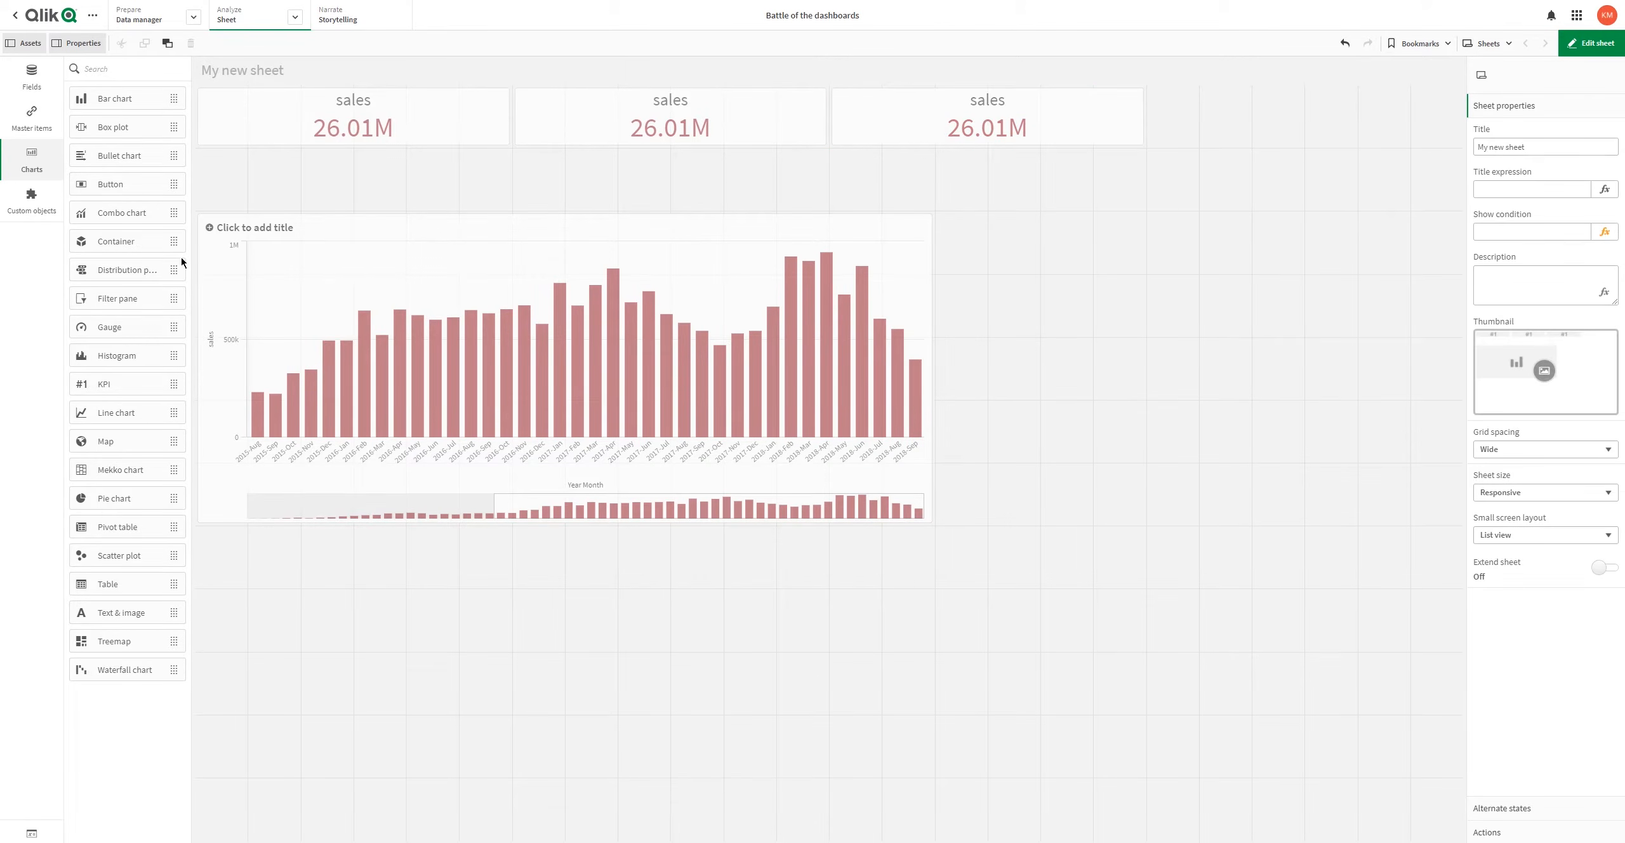
{"action": "left_click", "coordinate": [638, 129]}
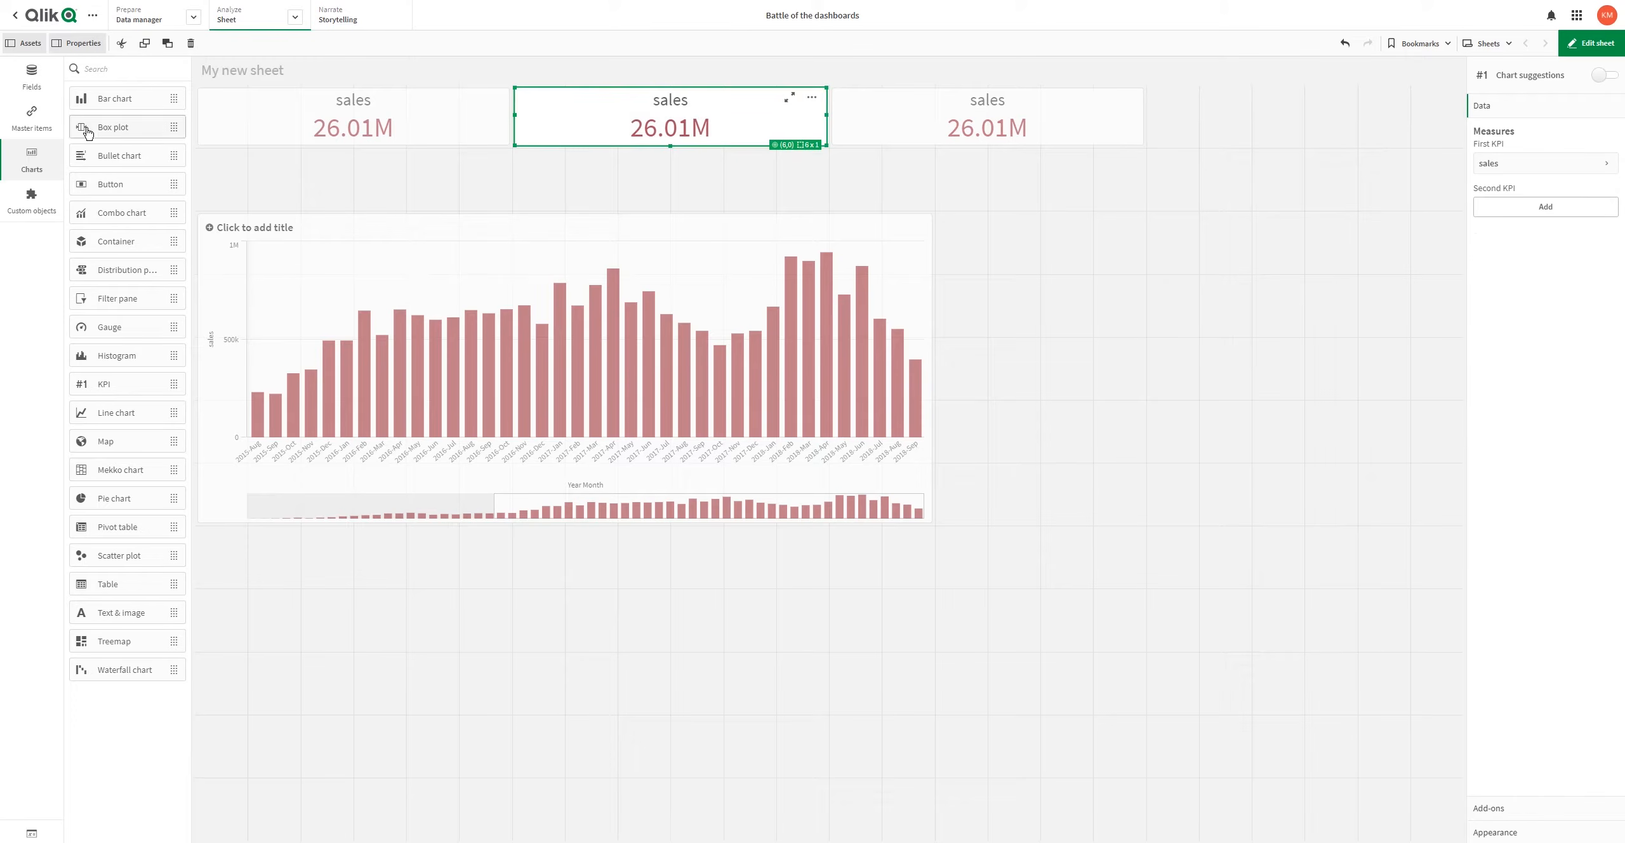
{"action": "left_click", "coordinate": [51, 117]}
{"action": "left_click", "coordinate": [98, 94]}
{"action": "left_click", "coordinate": [47, 131]}
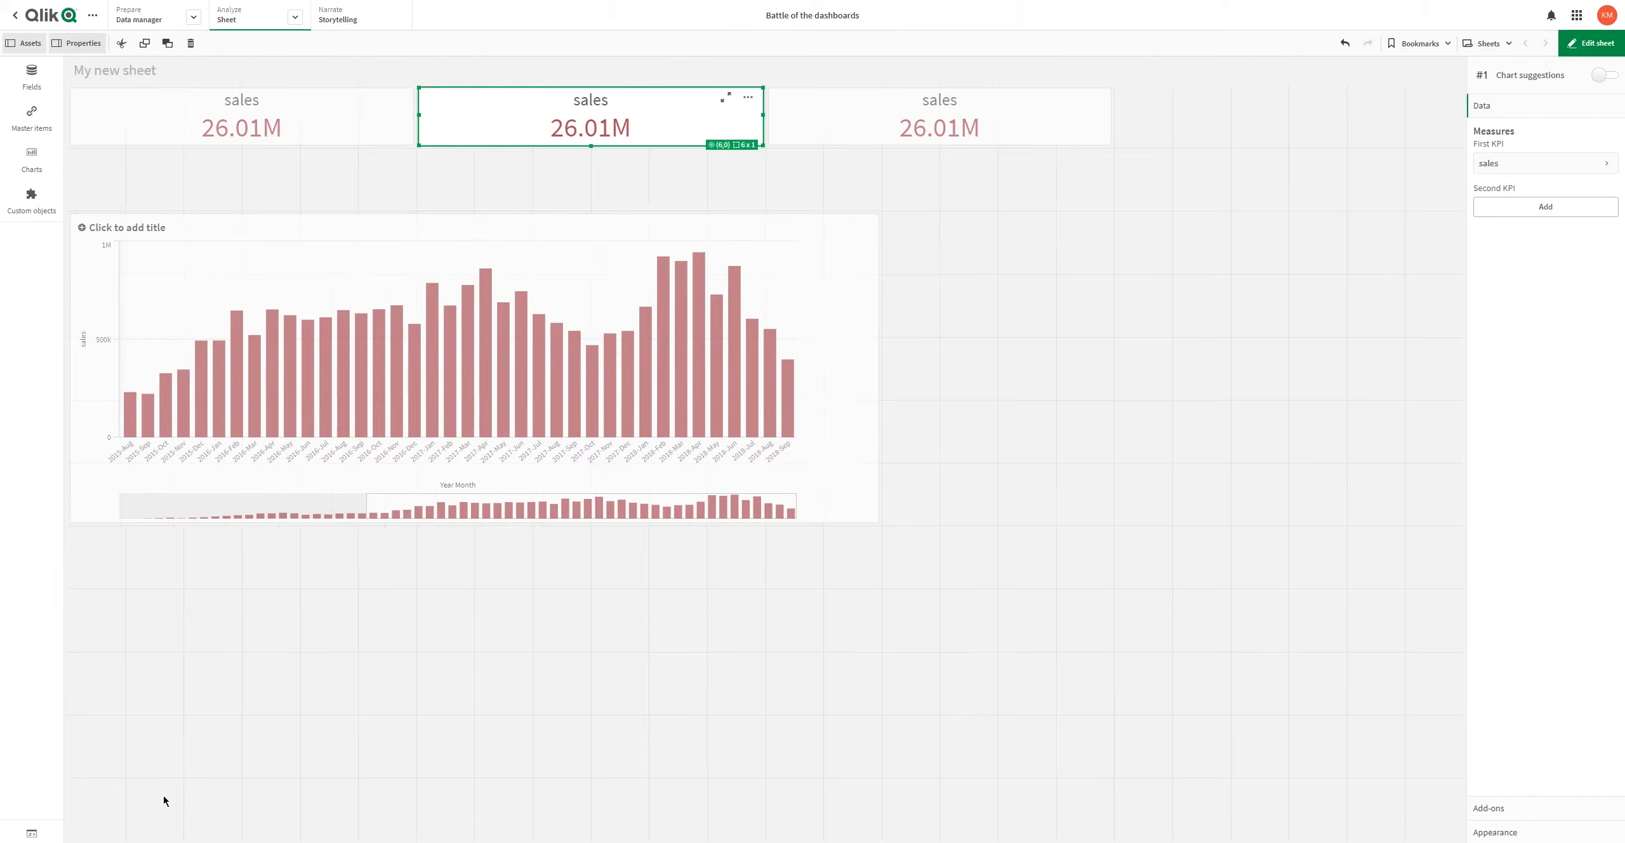
{"action": "left_click", "coordinate": [32, 118]}
{"action": "left_click", "coordinate": [88, 786]}
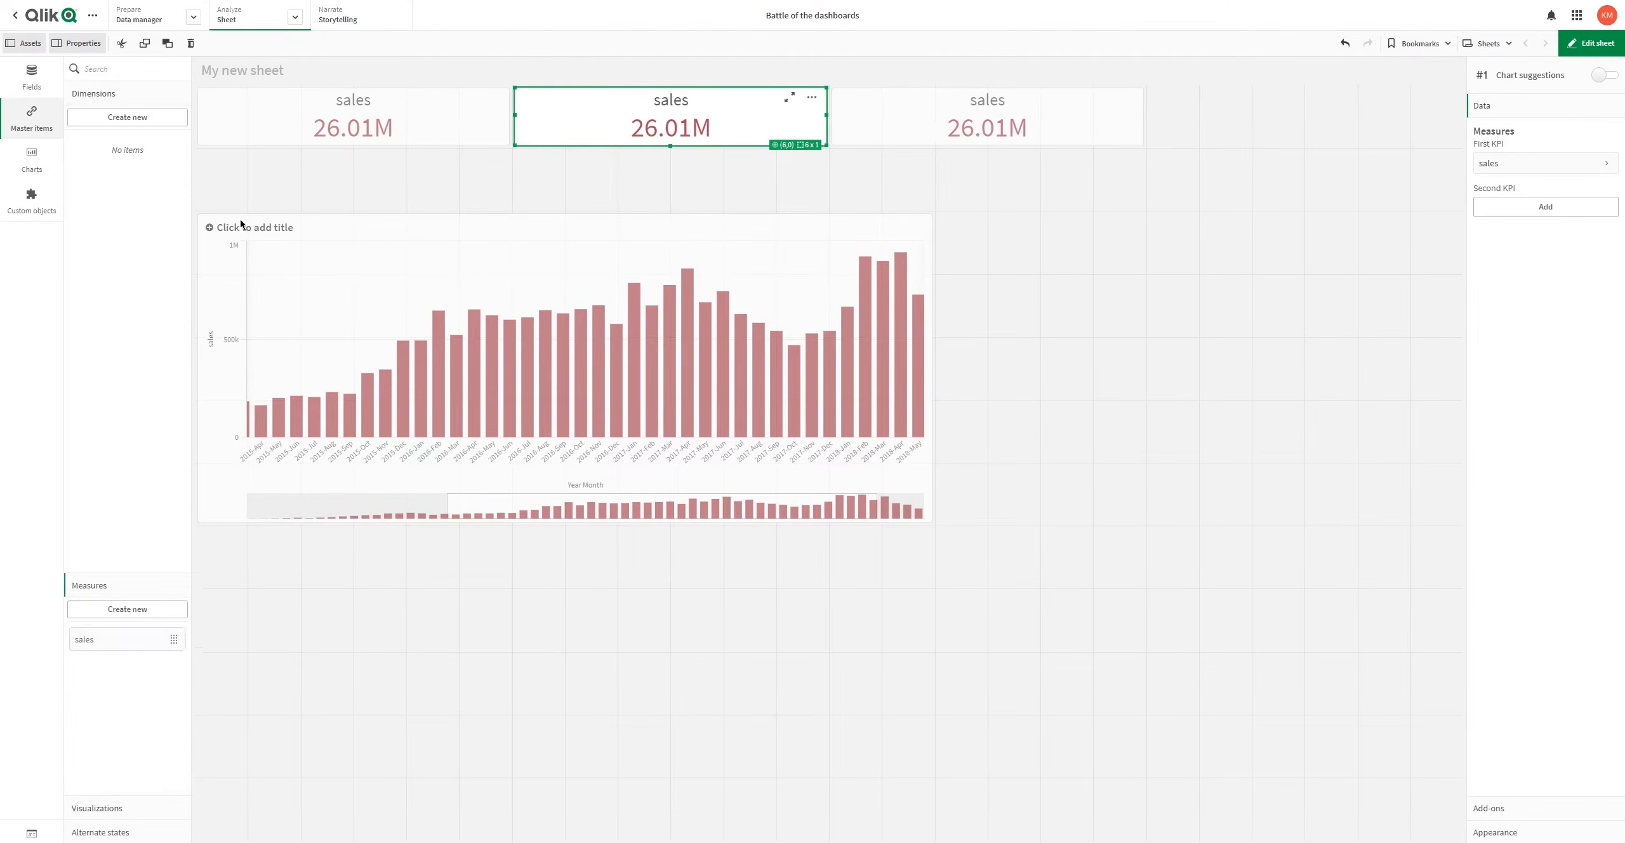
Step: Start a new master measure named COGS
{"action": "left_click", "coordinate": [127, 141]}
{"action": "left_click", "coordinate": [651, 277]}
{"action": "type", "text": "Cogs"}
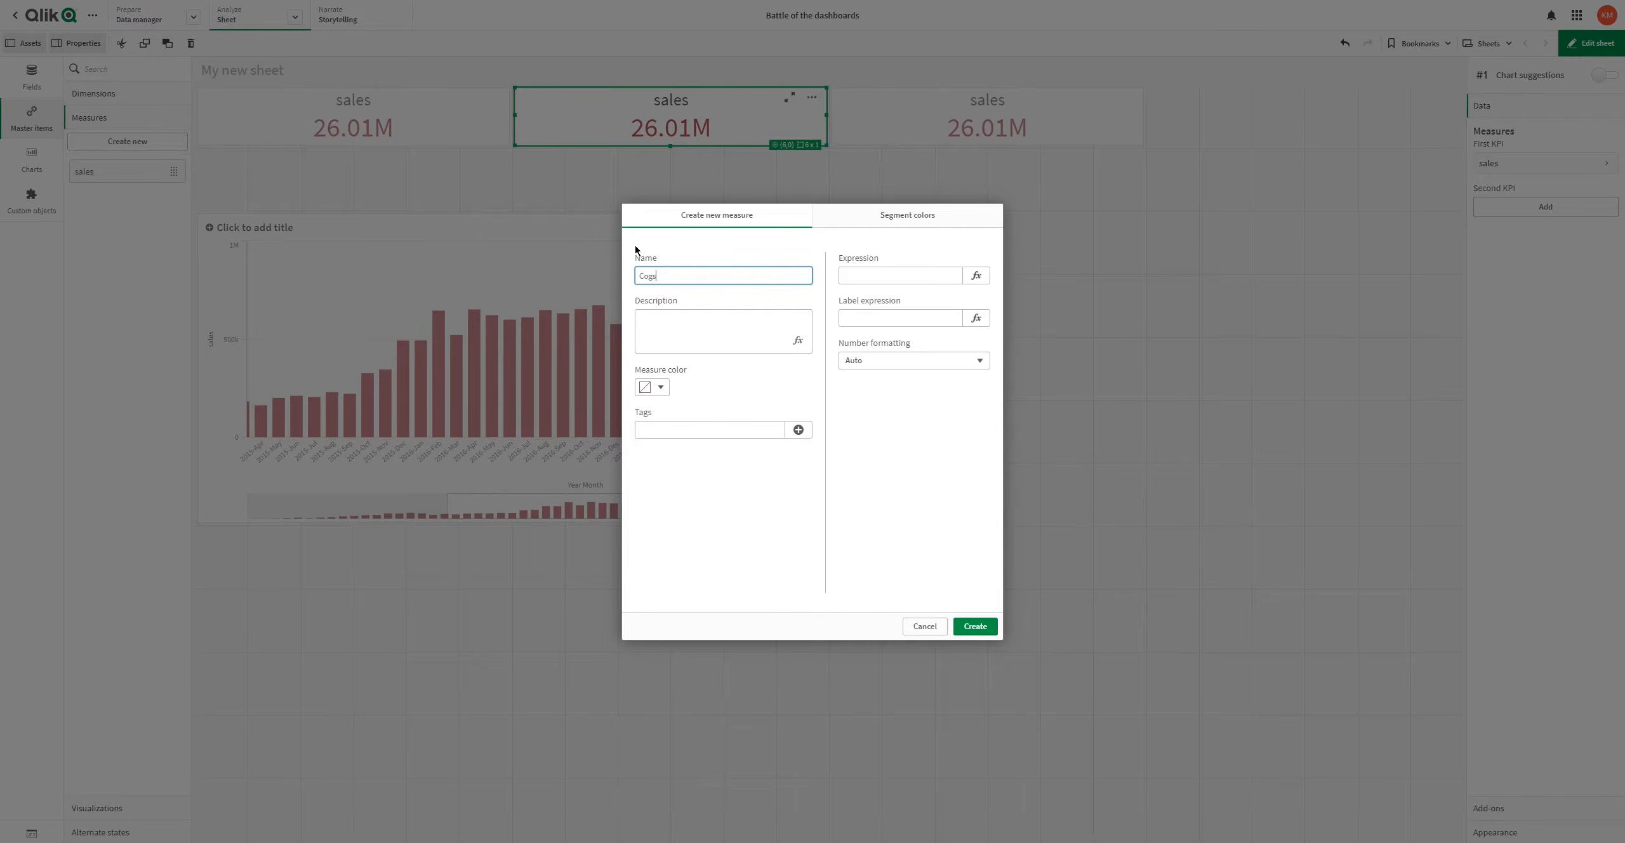
{"action": "key", "text": "BackSpace"}
{"action": "key", "text": "BackSpace"}
{"action": "key", "text": "BackSpace"}
{"action": "type", "text": "OGS"}
Step: Give the COGS measure the expression sum(UnitCost*Quantity) and create it
{"action": "left_click", "coordinate": [976, 276]}
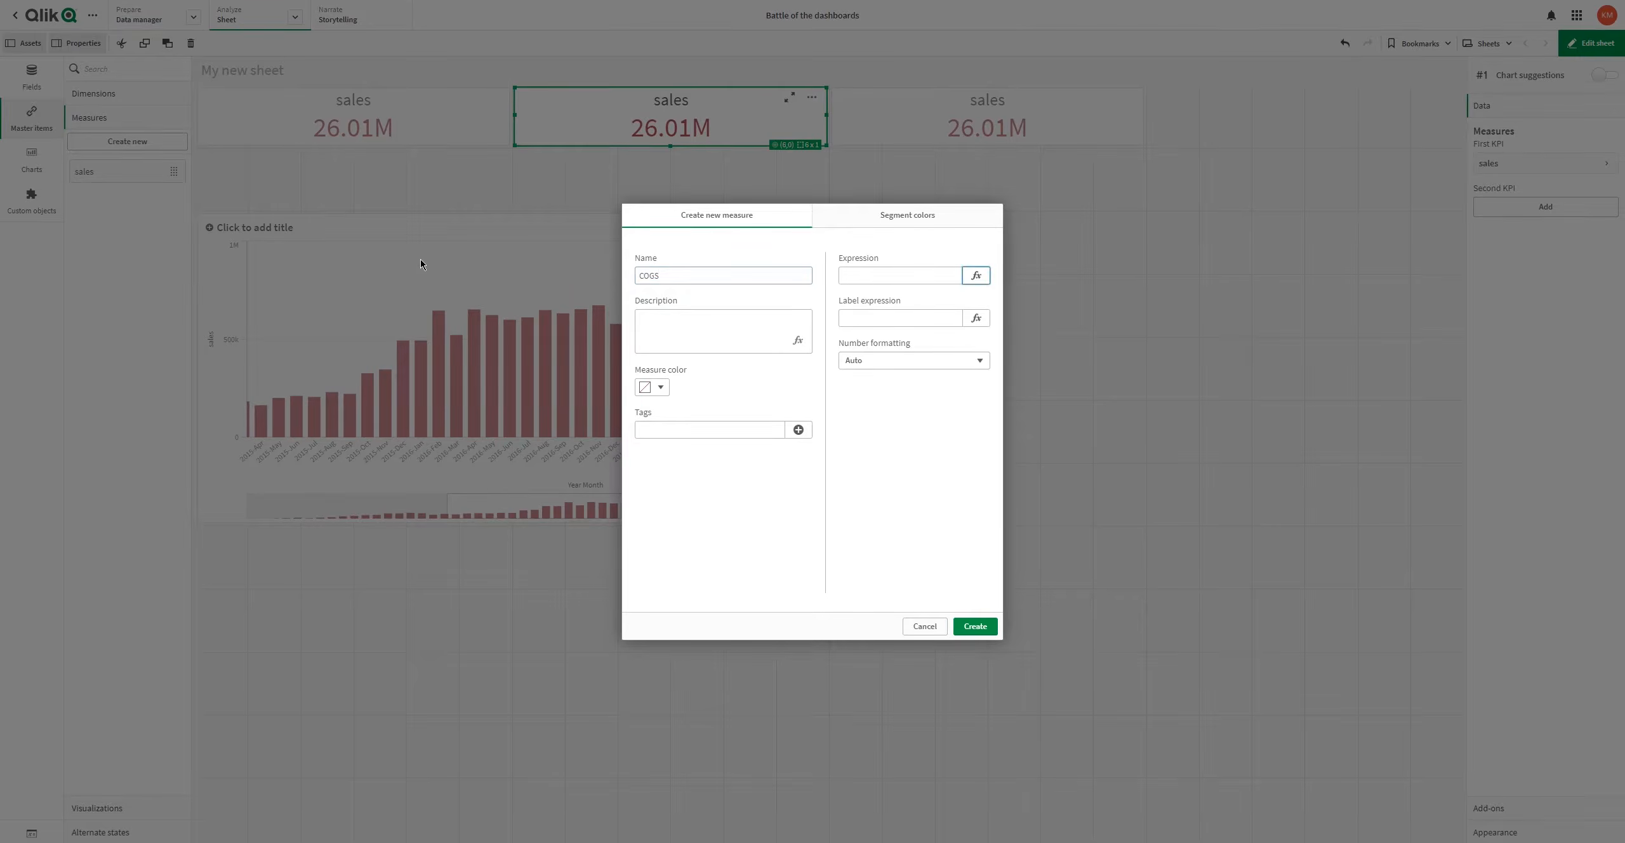
{"action": "type", "text": "sum"}
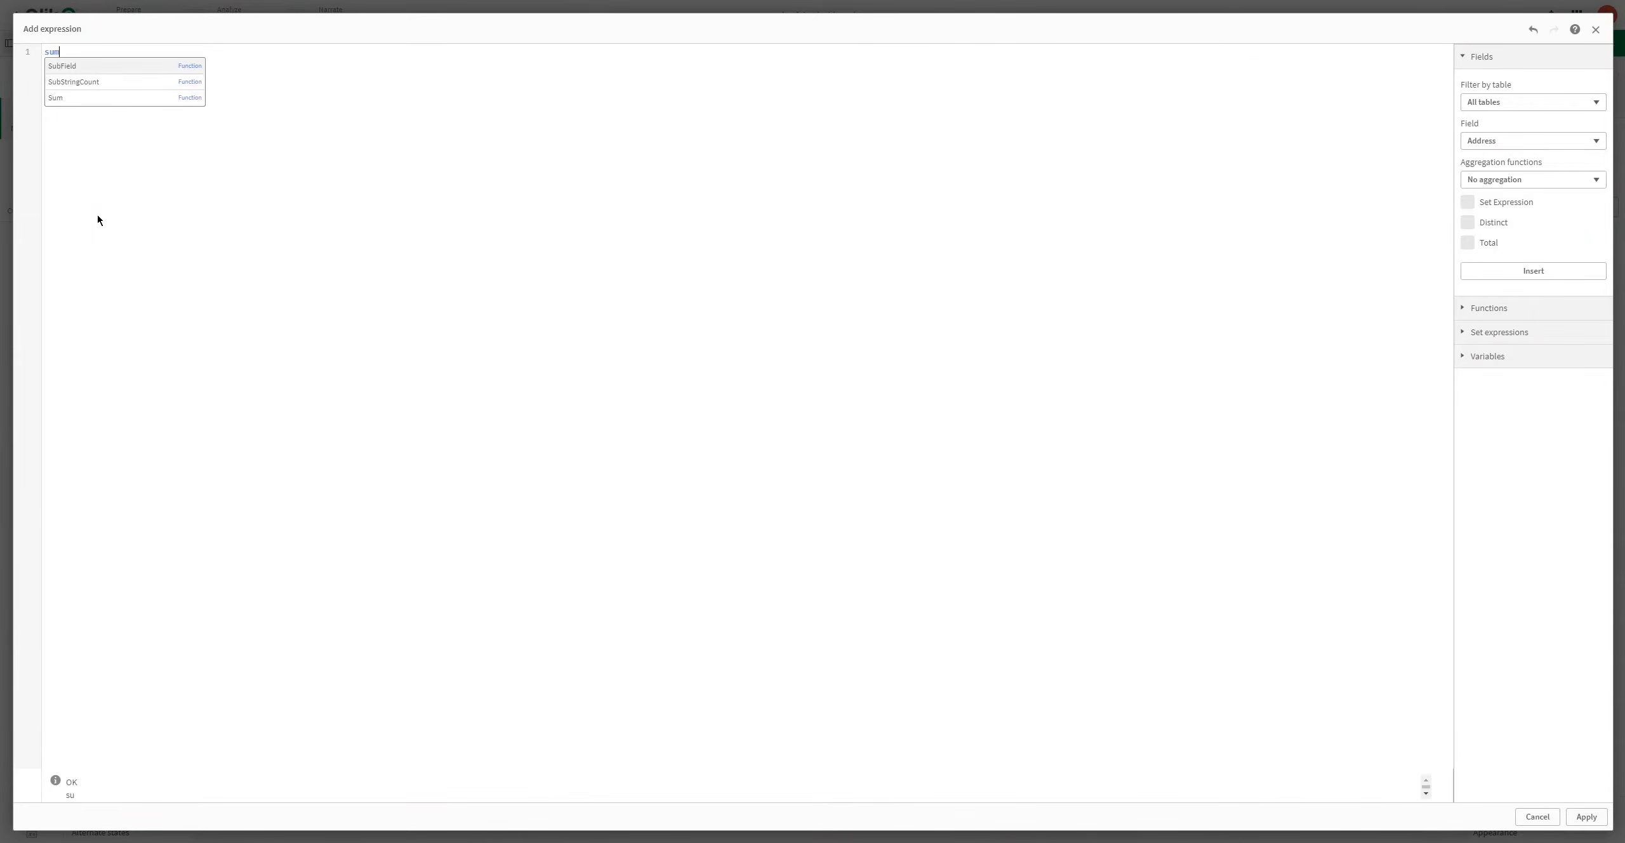
{"action": "type", "text": "(uni"}
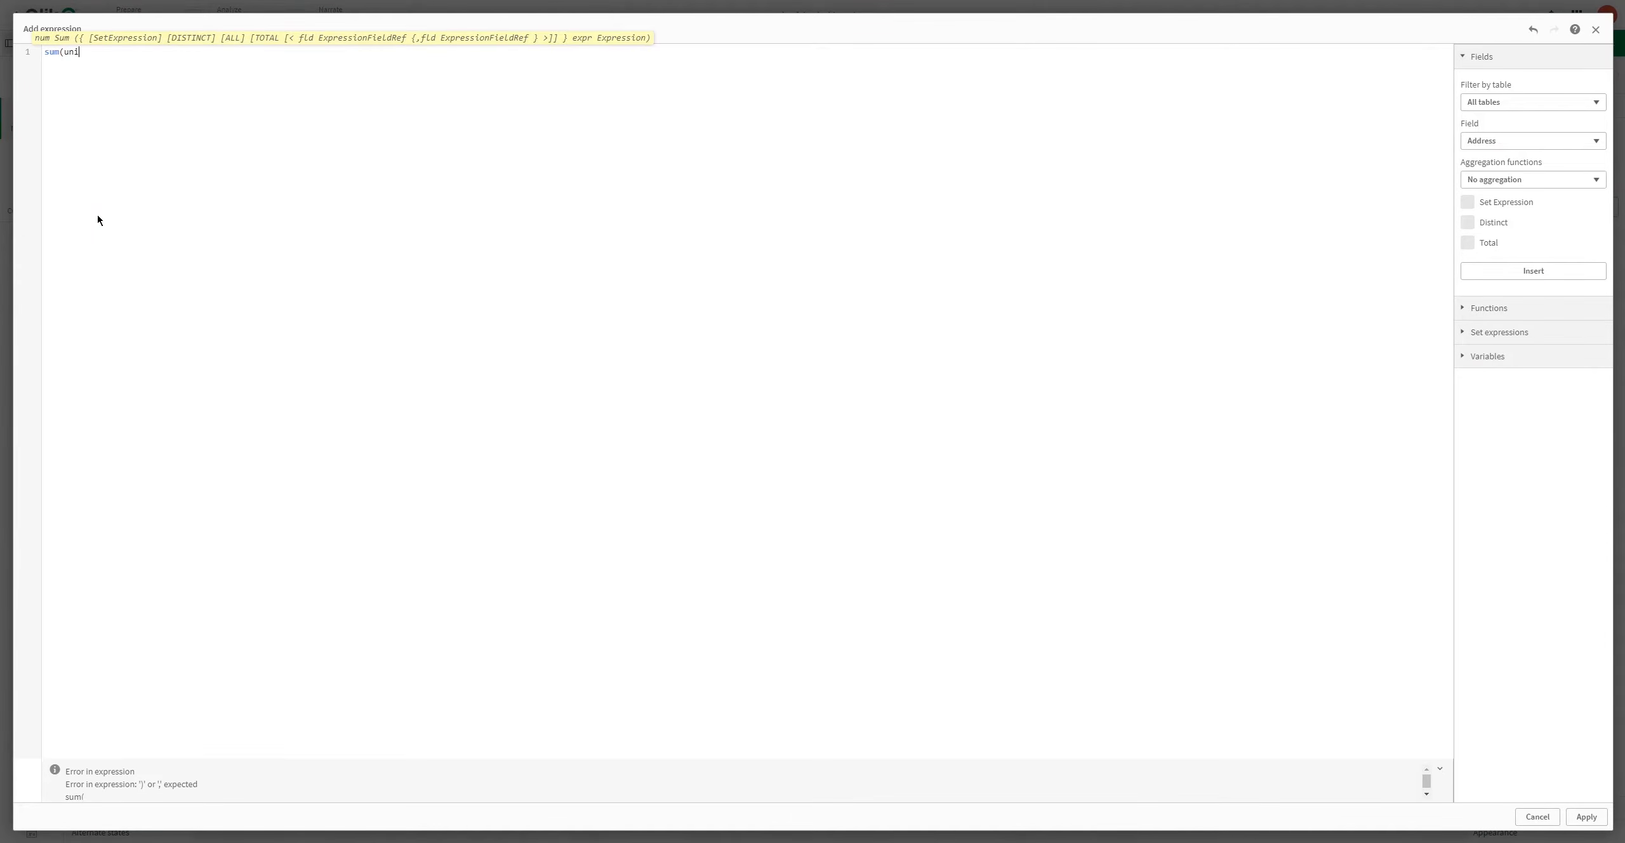
{"action": "key", "text": "Up"}
{"action": "key", "text": "Return"}
{"action": "type", "text": "*quan"}
{"action": "key", "text": "Return"}
{"action": "type", "text": ")"}
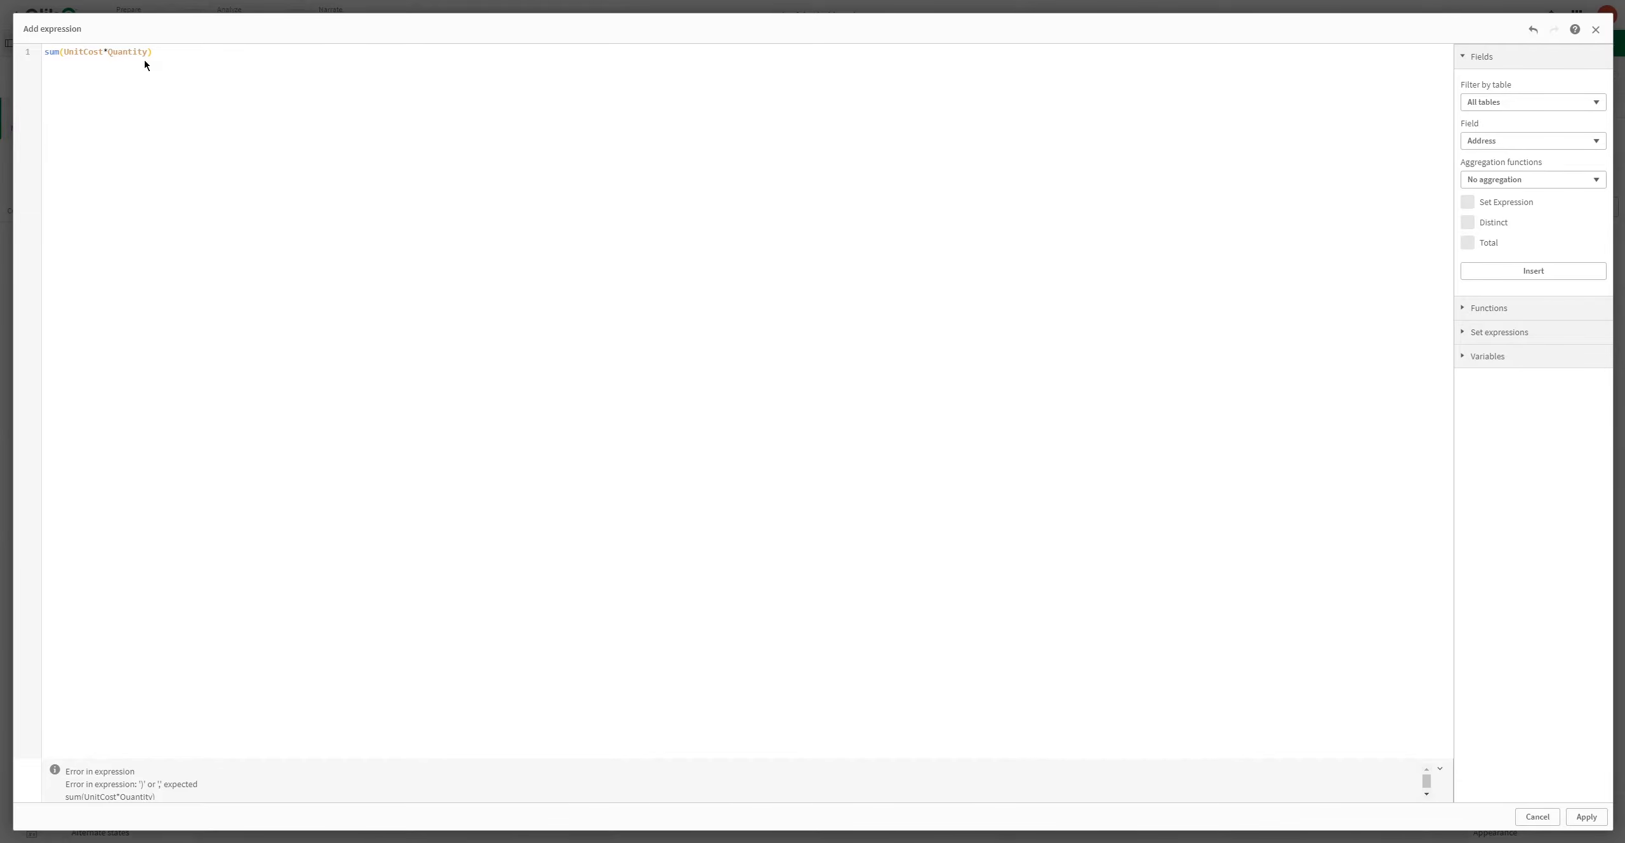
{"action": "left_click", "coordinate": [1585, 816]}
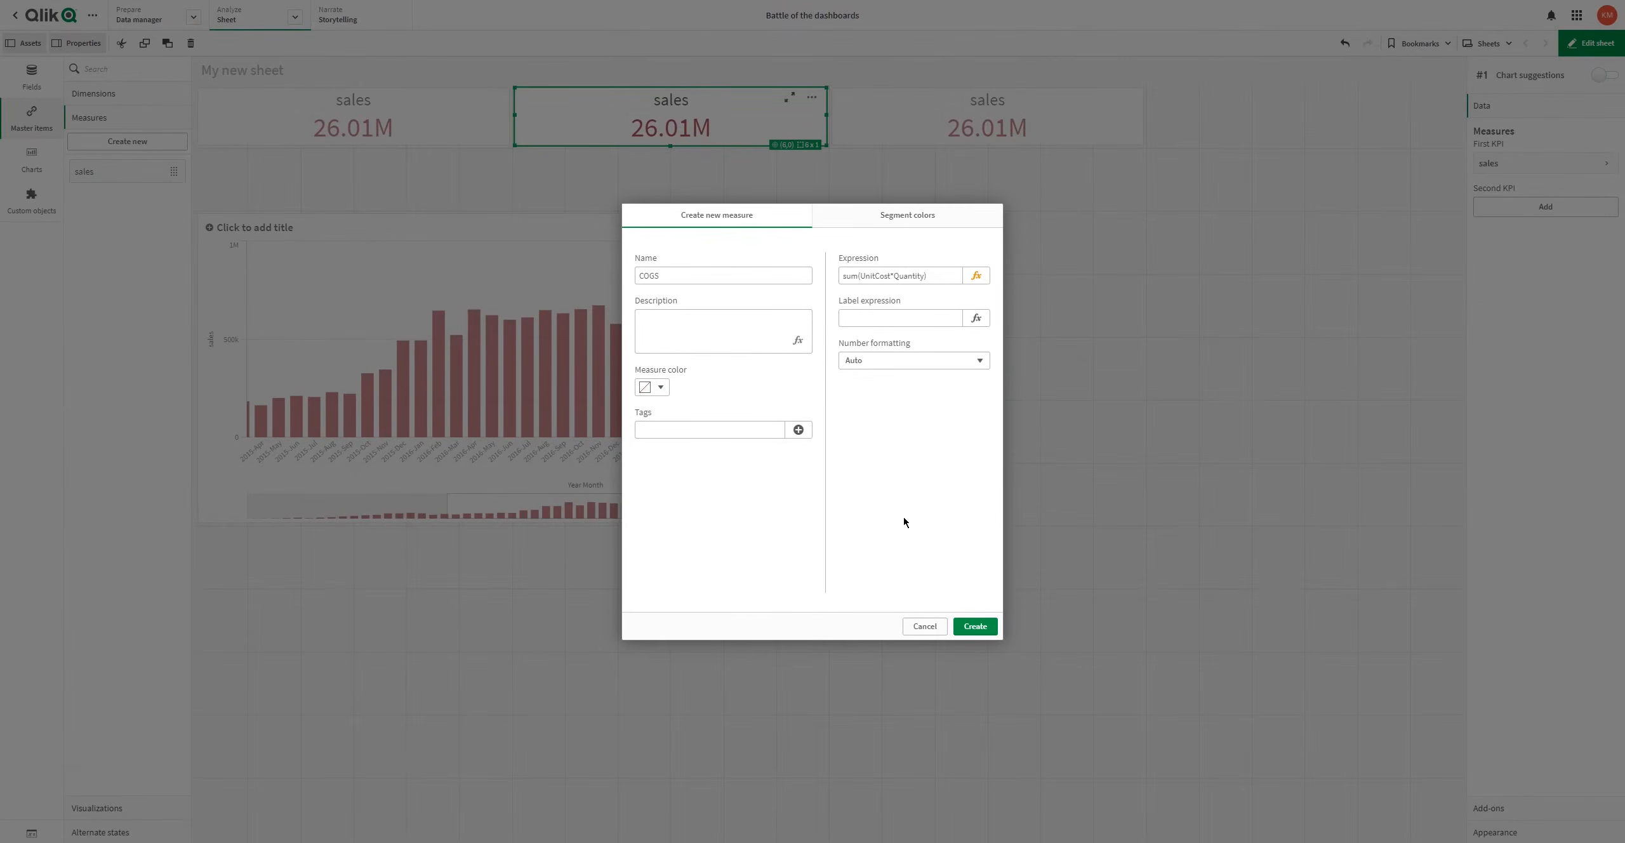
{"action": "left_click", "coordinate": [974, 627]}
Step: Replace the sales measure in the second KPI with the COGS master measure
{"action": "left_click", "coordinate": [1511, 167]}
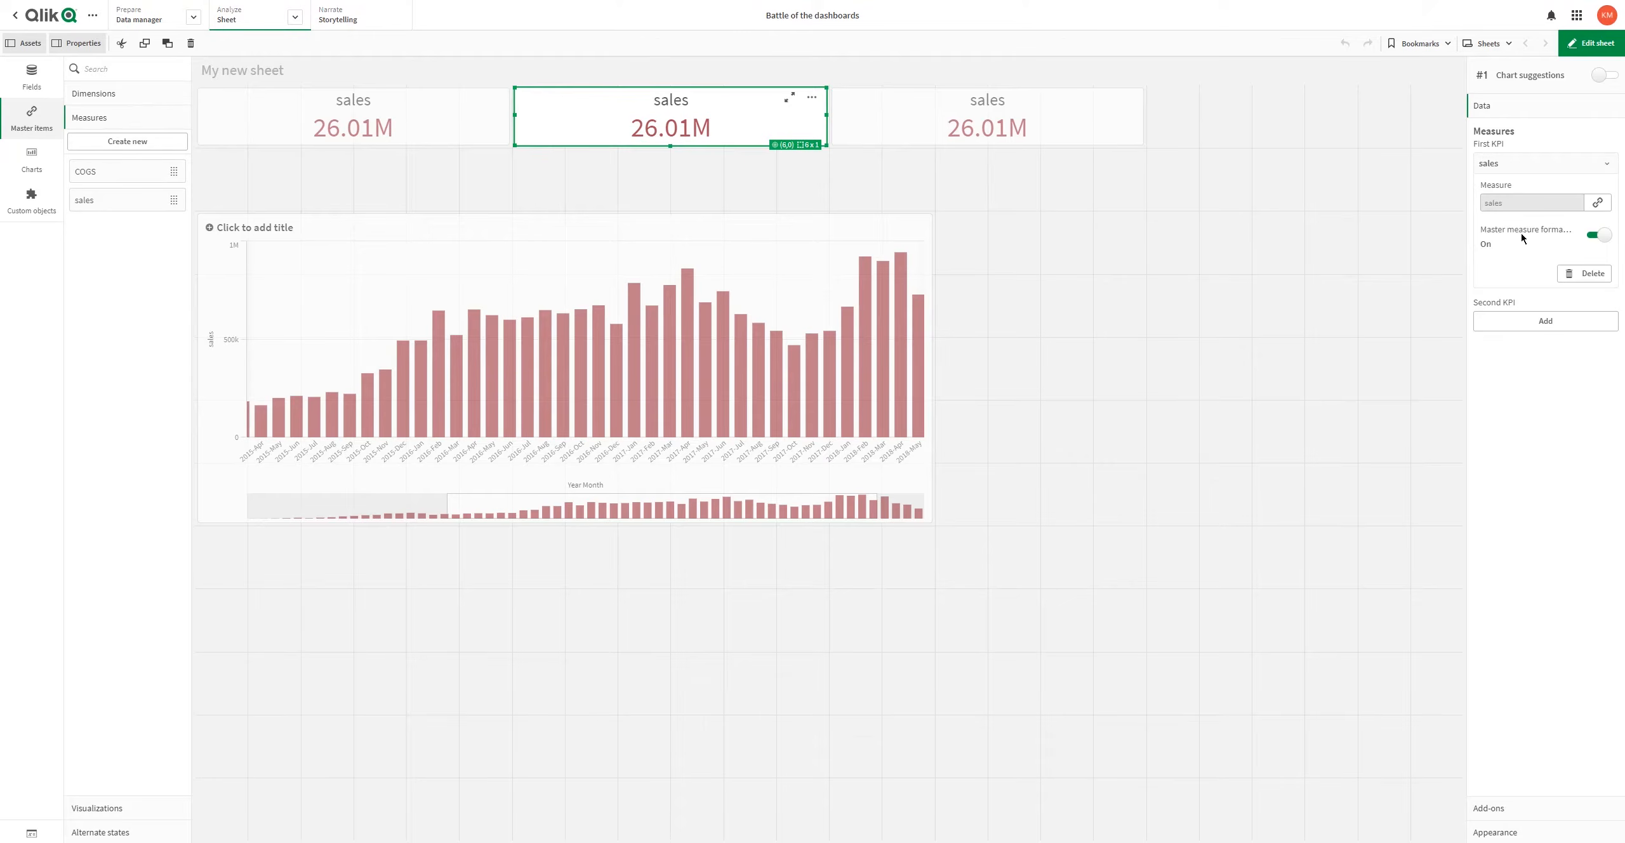
{"action": "left_click", "coordinate": [1584, 273]}
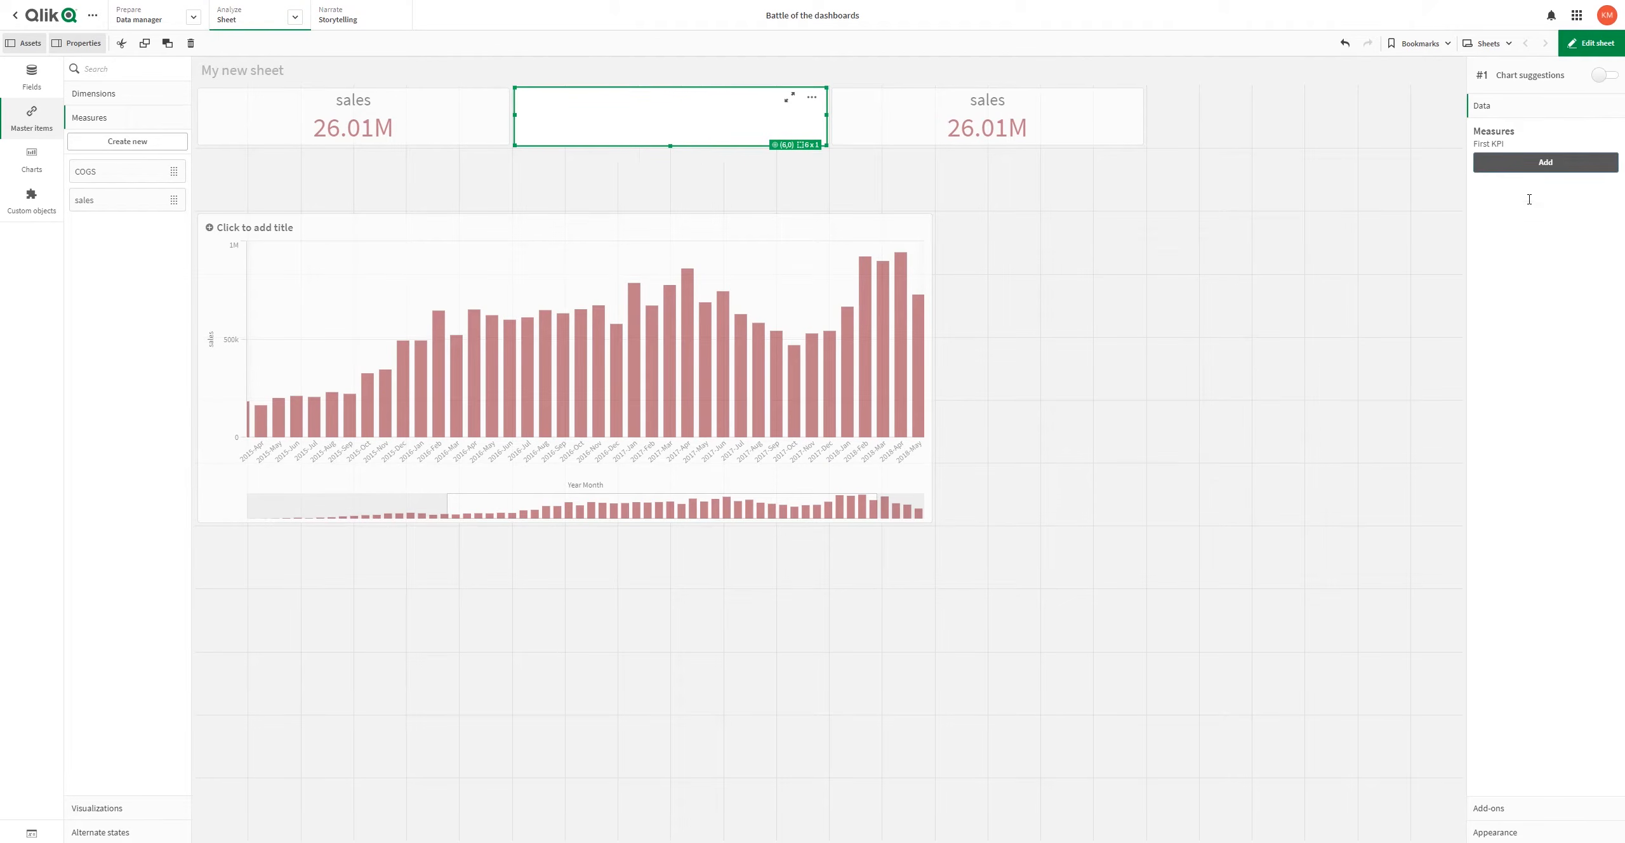
{"action": "left_click", "coordinate": [1525, 163]}
{"action": "left_click", "coordinate": [1501, 251]}
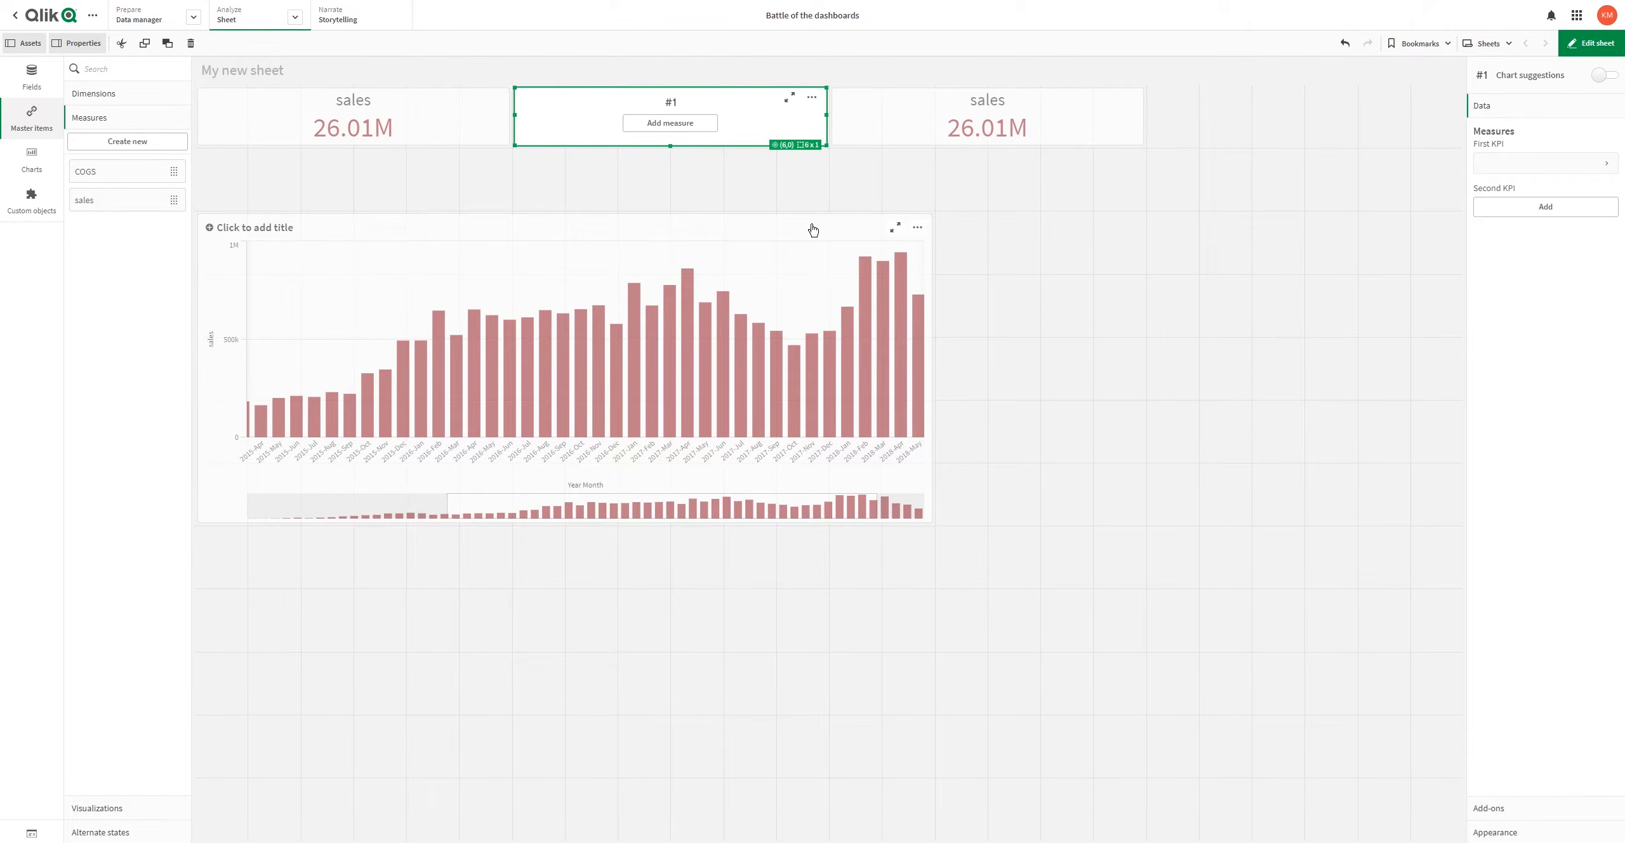
Step: Select the third KPI in the row and start a new master measure named Margin
{"action": "left_click", "coordinate": [942, 129]}
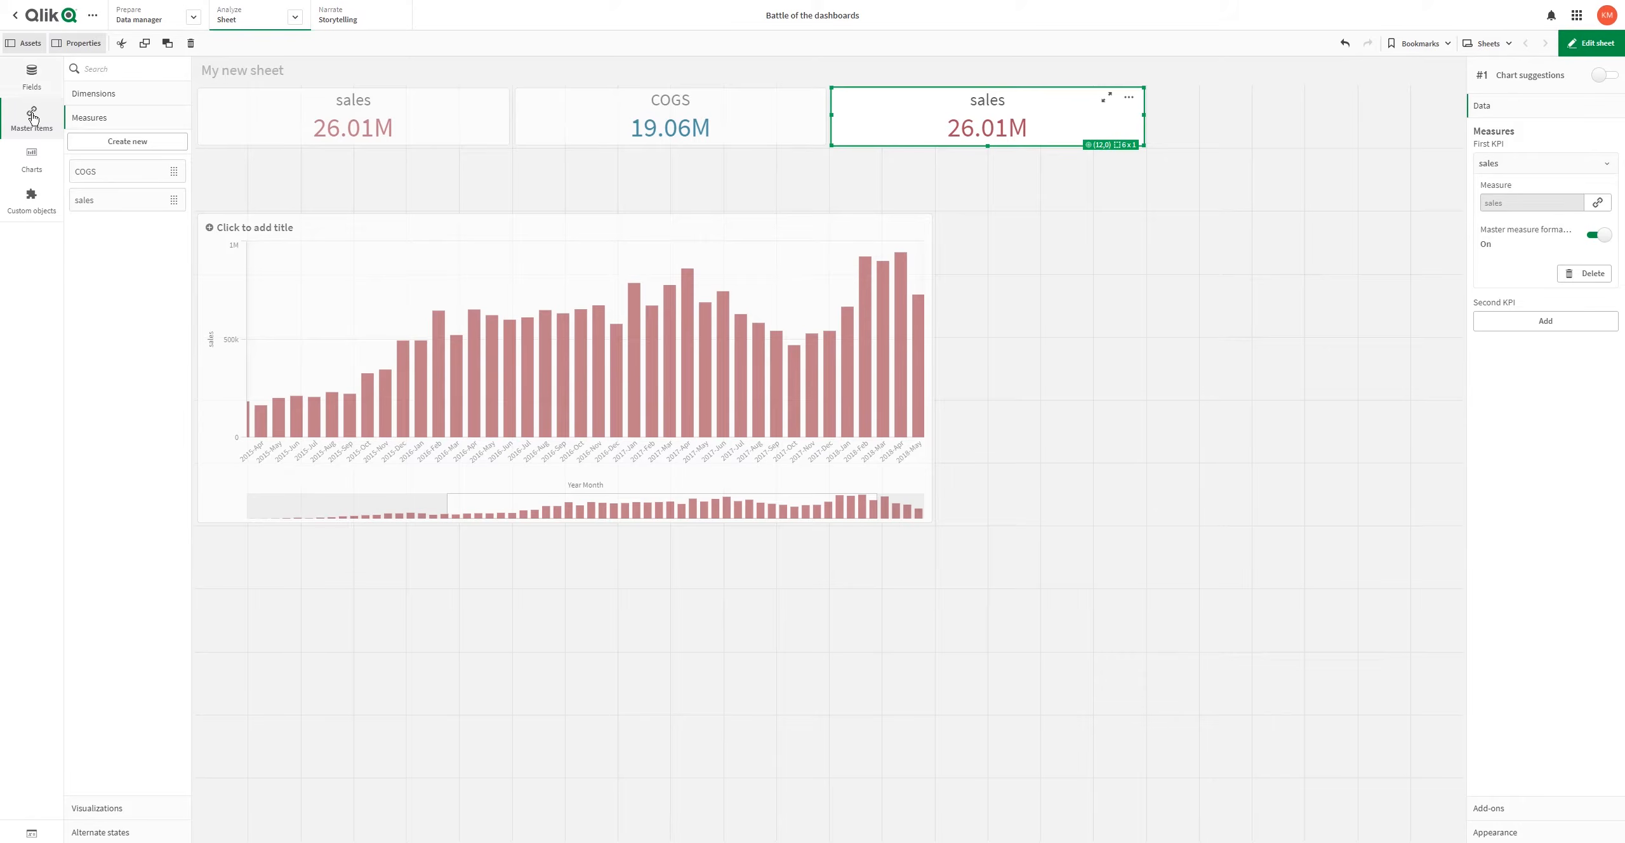
{"action": "left_click", "coordinate": [116, 143]}
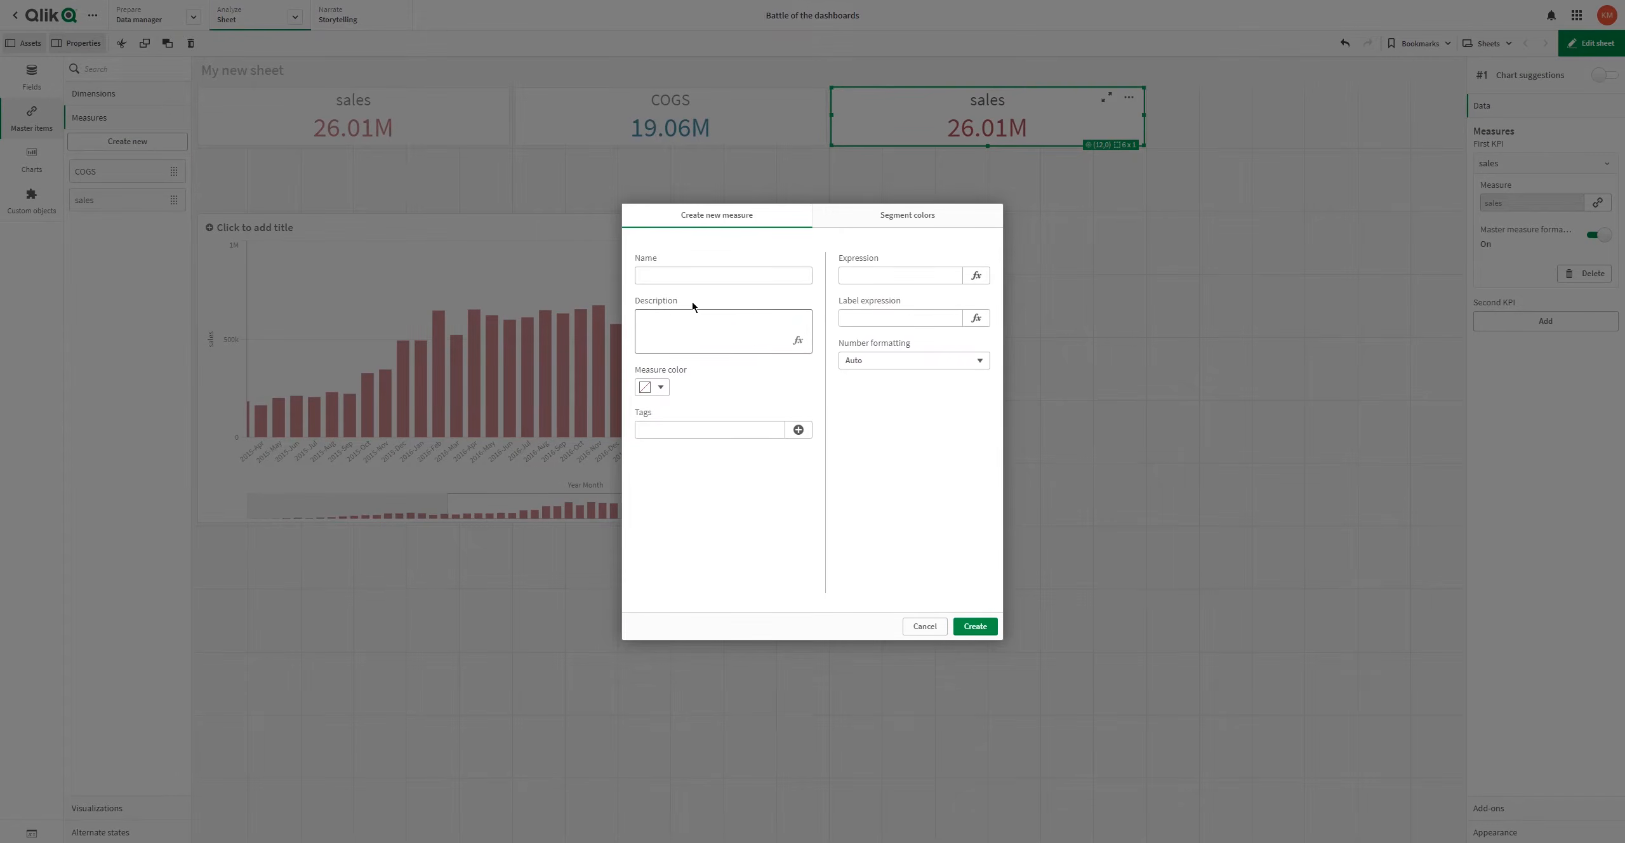
{"action": "left_click", "coordinate": [692, 277]}
{"action": "type", "text": "Margin"}
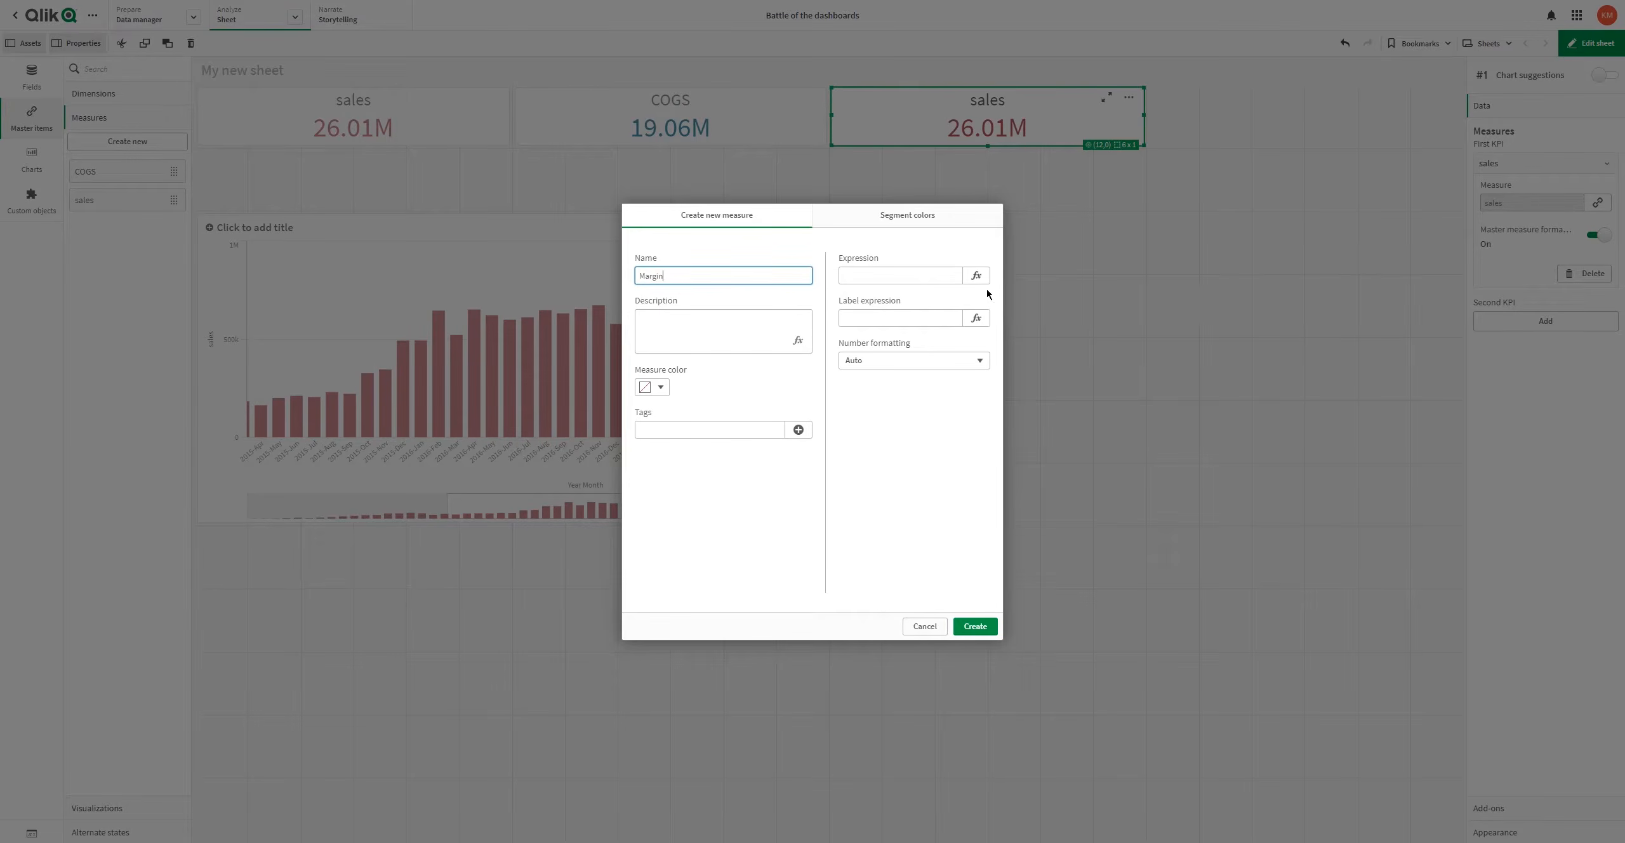
Step: Give the Margin measure the expression sum(UnitPrice*Quantity)-sum(UnitCost*Quantity) and create it
{"action": "left_click", "coordinate": [976, 275]}
{"action": "type", "text": "sum(uni"}
{"action": "key", "text": "Down"}
{"action": "key", "text": "Return"}
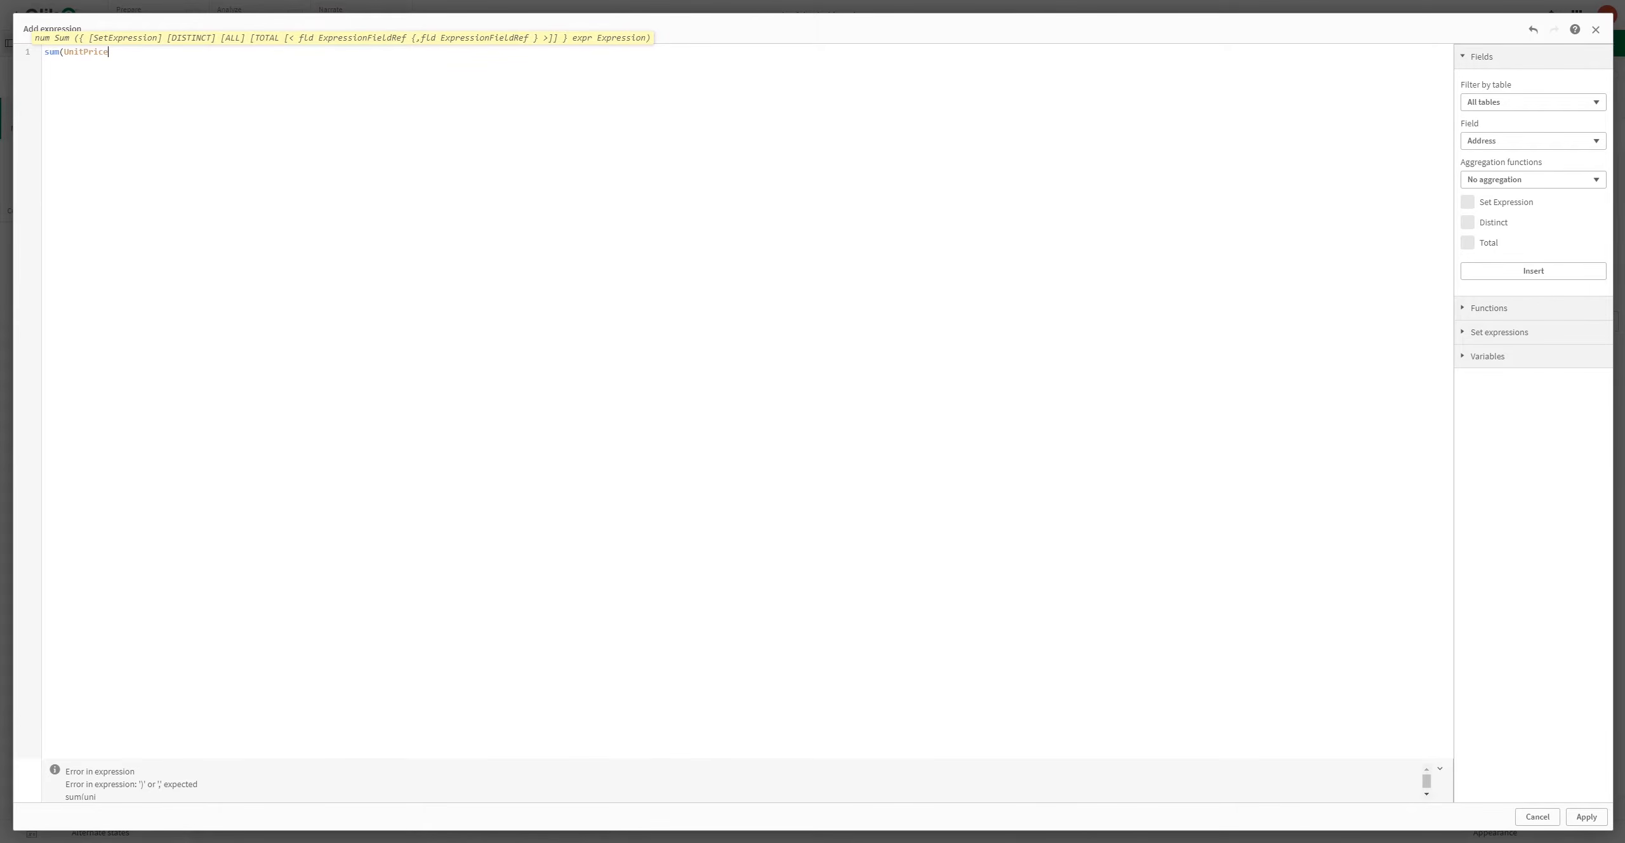
{"action": "type", "text": "*qua"}
{"action": "key", "text": "Return"}
{"action": "type", "text": ")-sum(uni"}
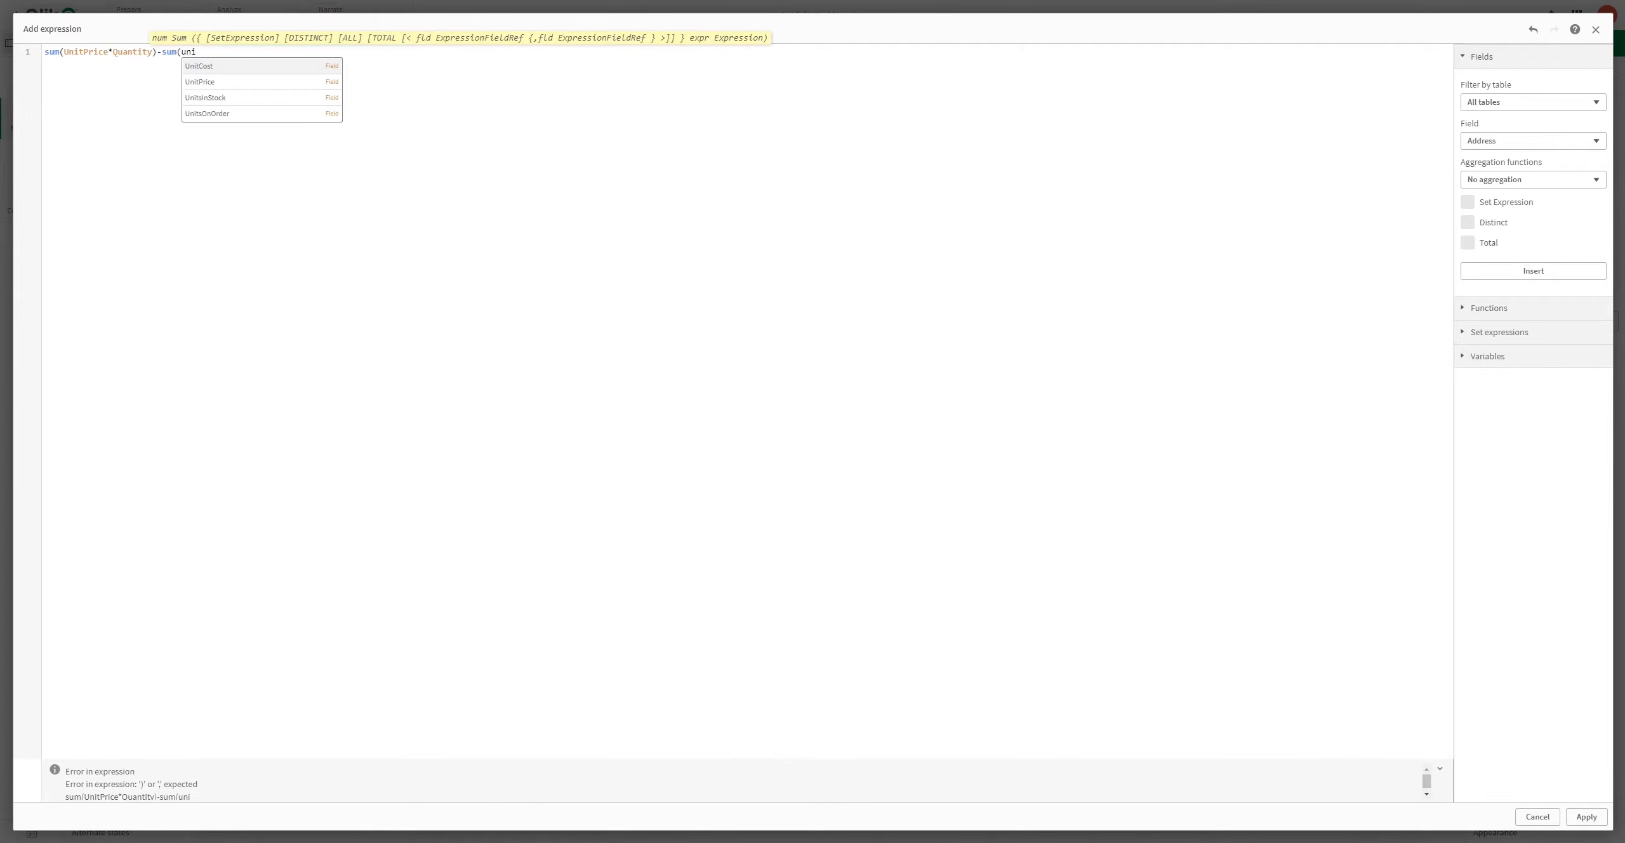
{"action": "key", "text": "Return"}
{"action": "type", "text": "*qua"}
{"action": "key", "text": "Return"}
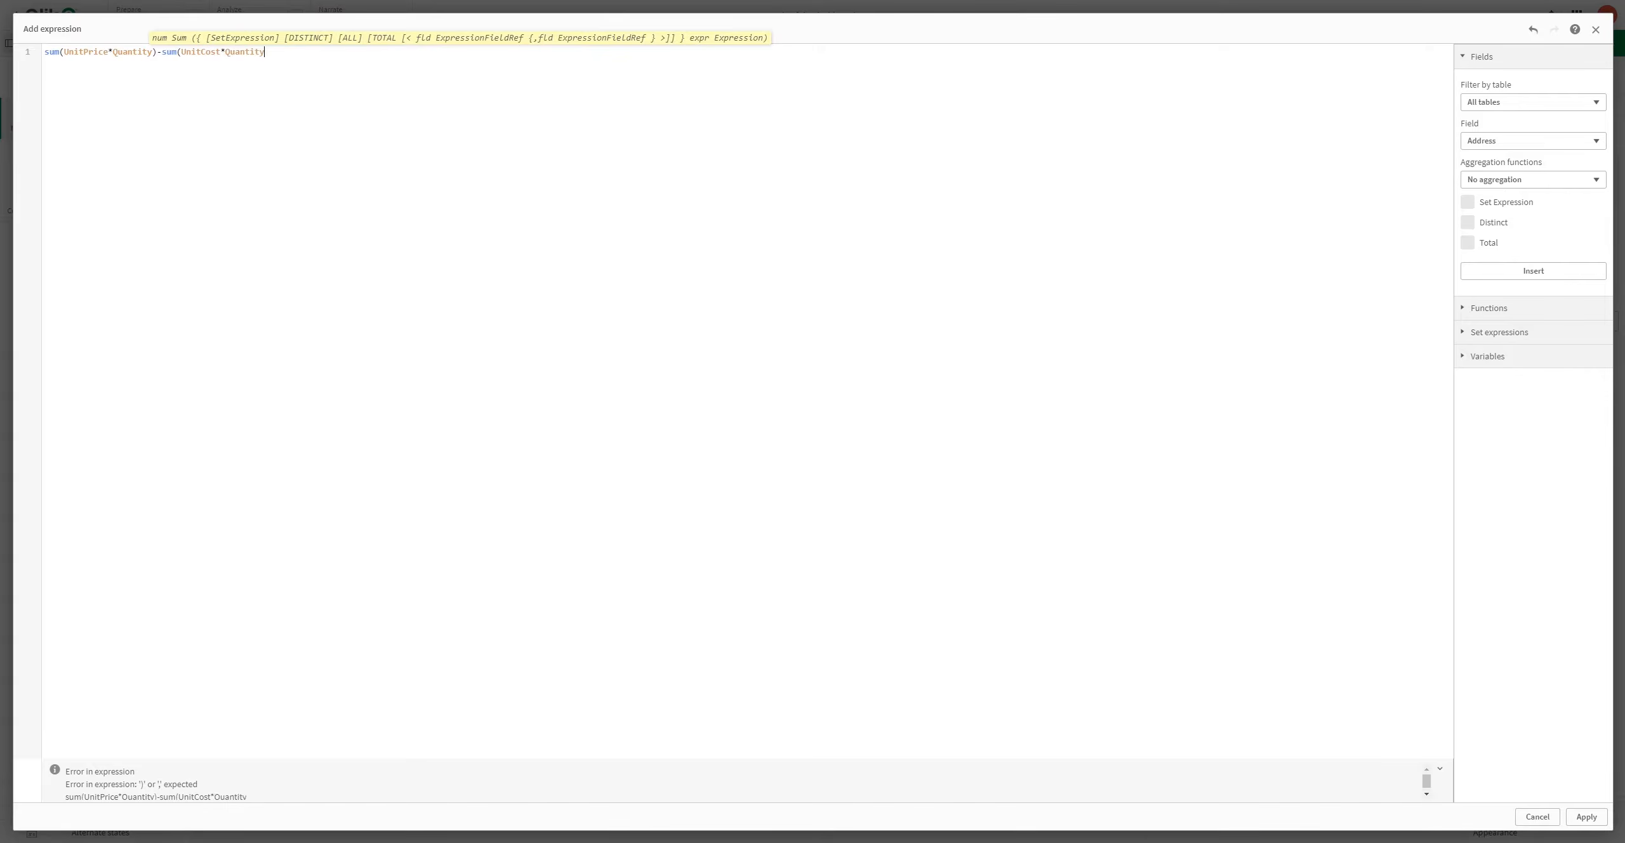
{"action": "type", "text": ")"}
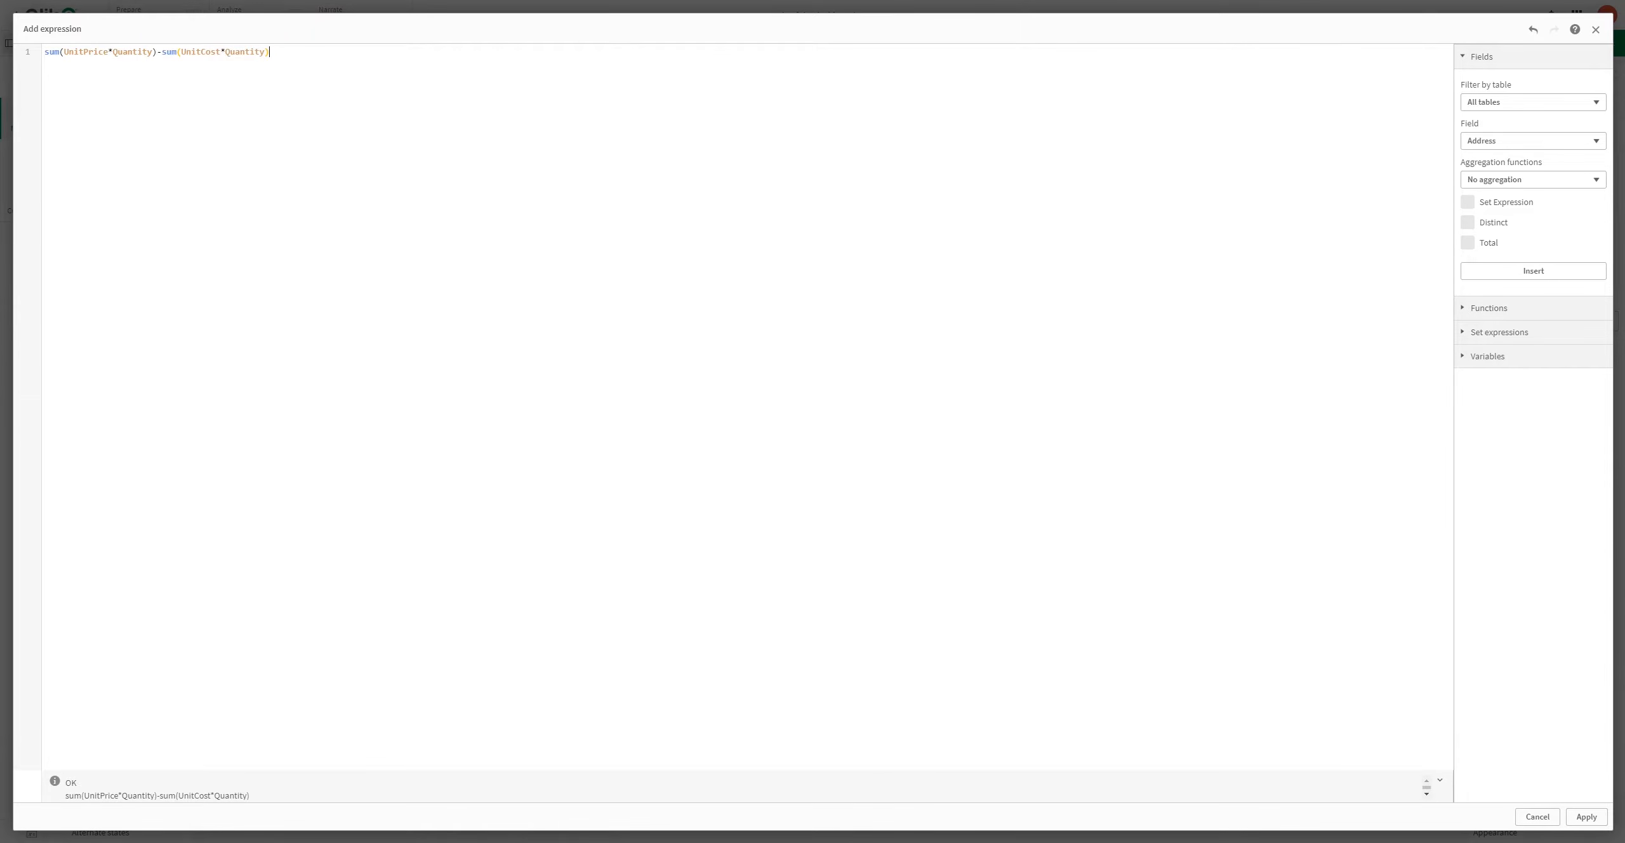
{"action": "left_click", "coordinate": [1585, 817]}
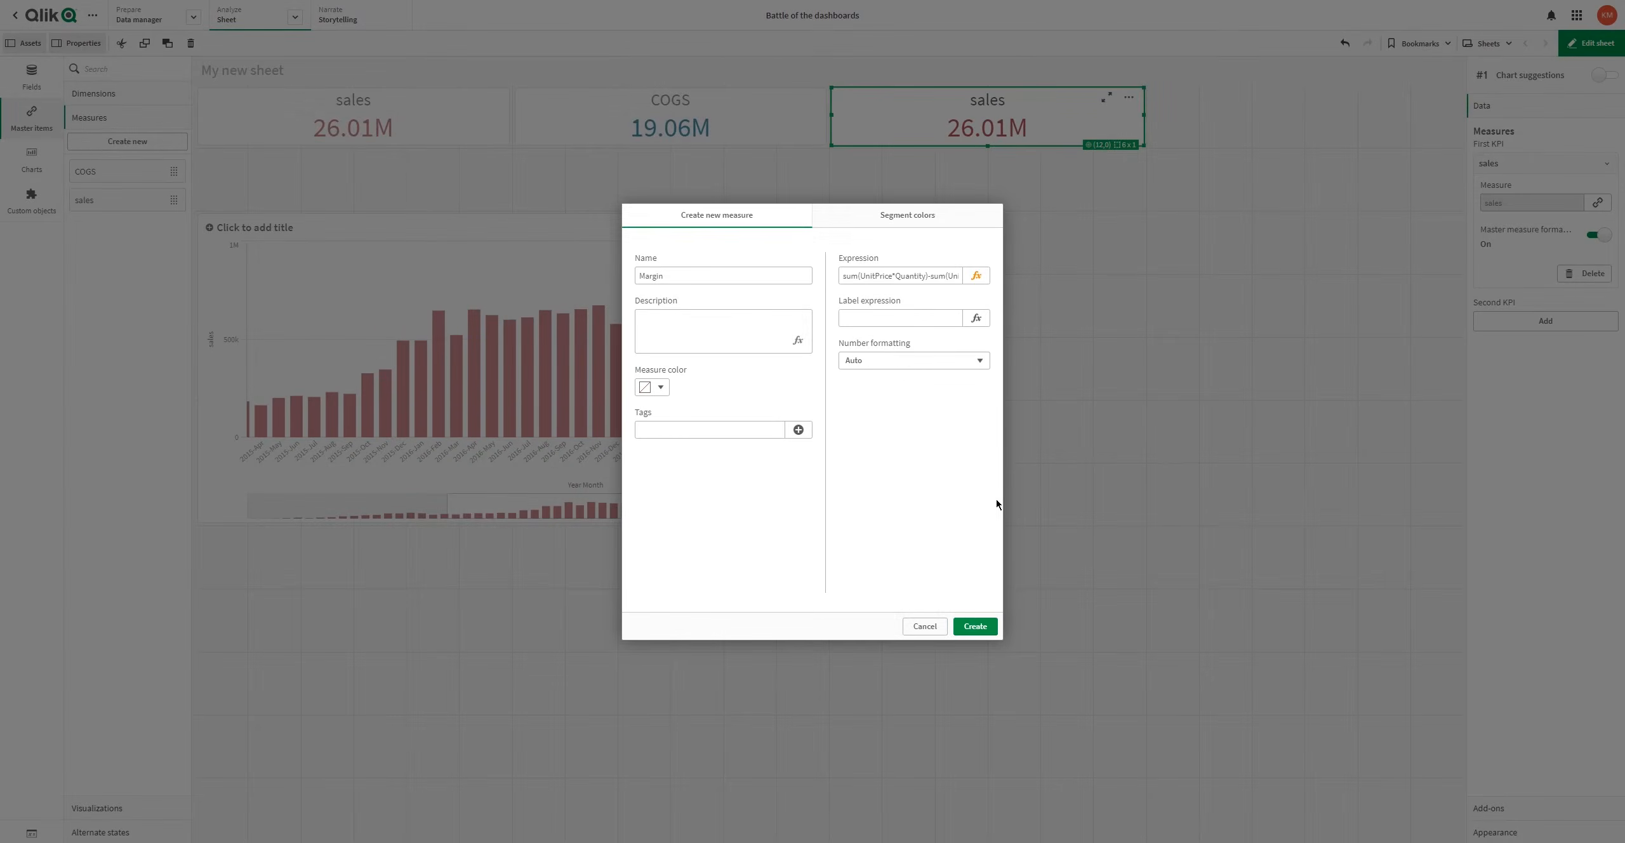
{"action": "left_click", "coordinate": [994, 632]}
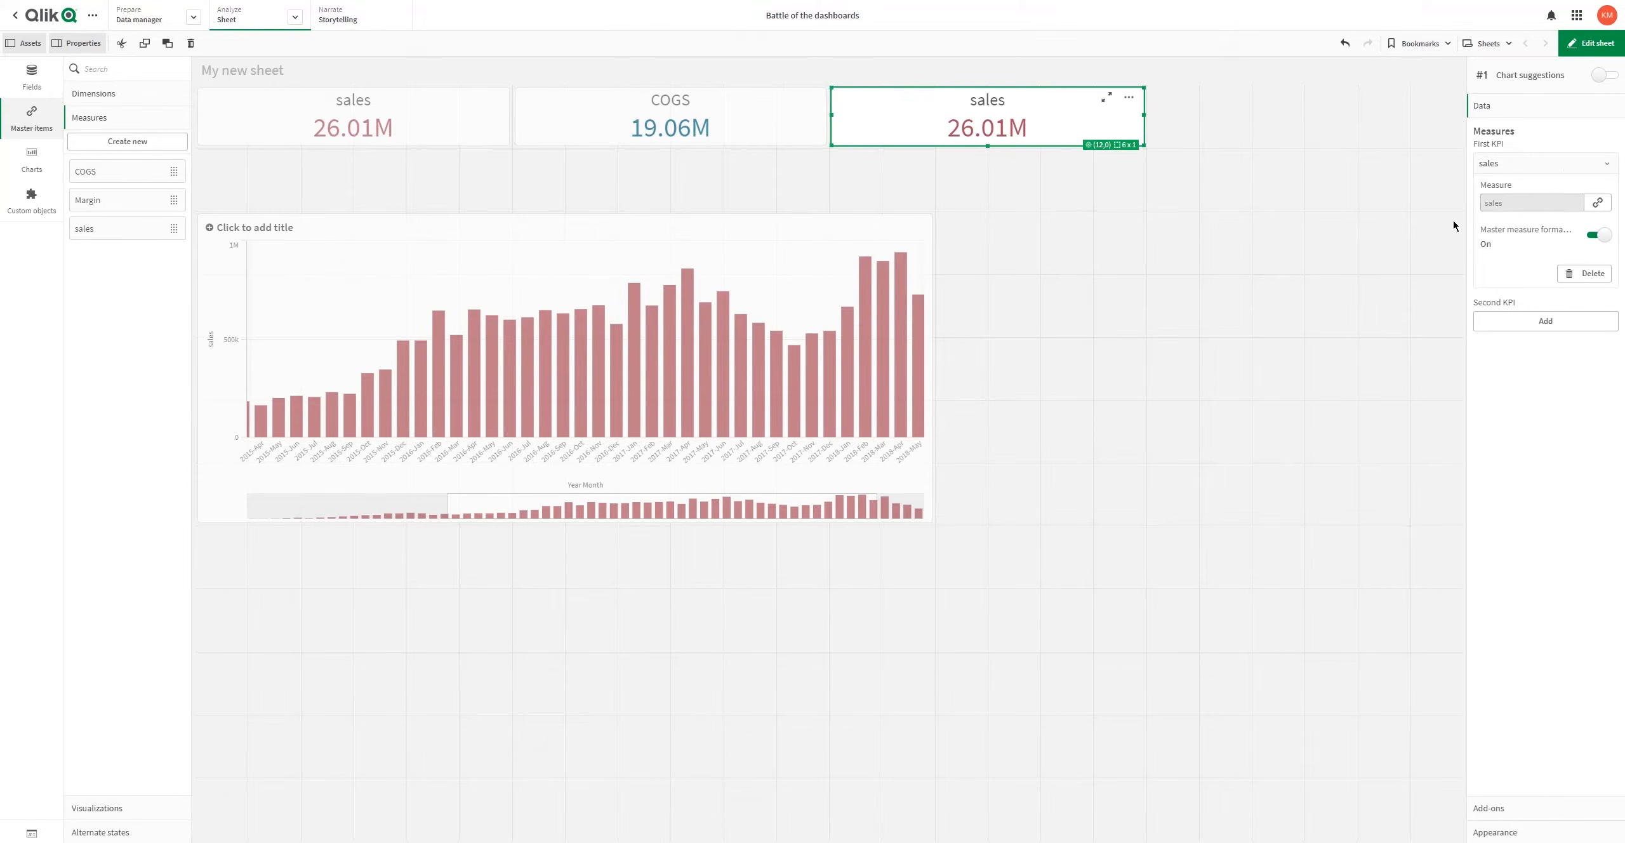
Step: Replace the sales measure in the third KPI with the Margin master measure
{"action": "left_click", "coordinate": [1587, 273]}
{"action": "left_click", "coordinate": [1542, 162]}
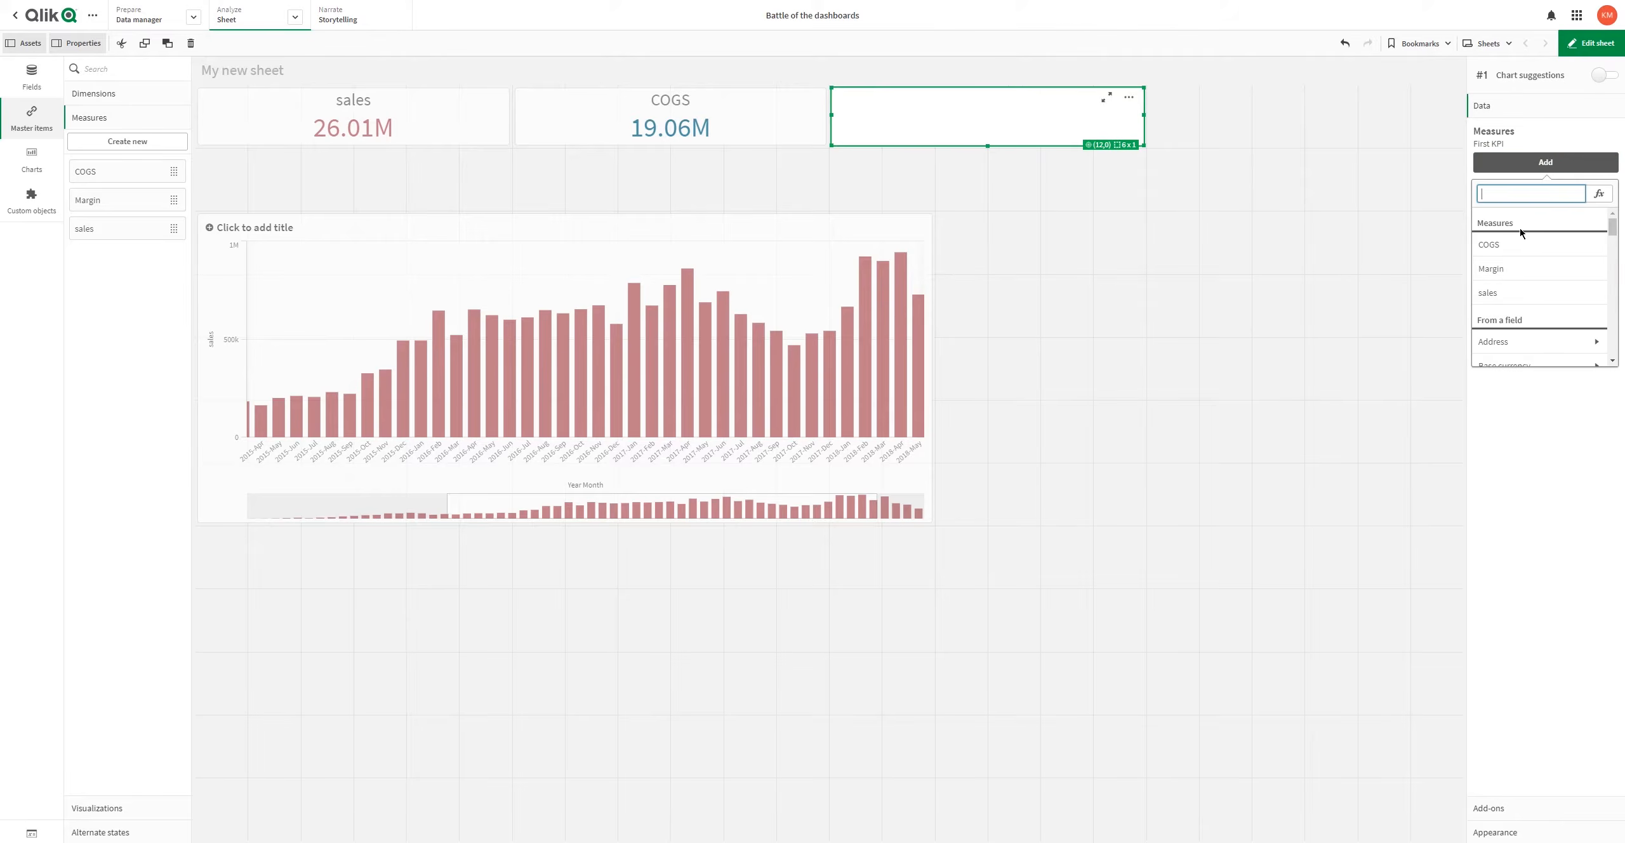
{"action": "left_click", "coordinate": [1491, 269]}
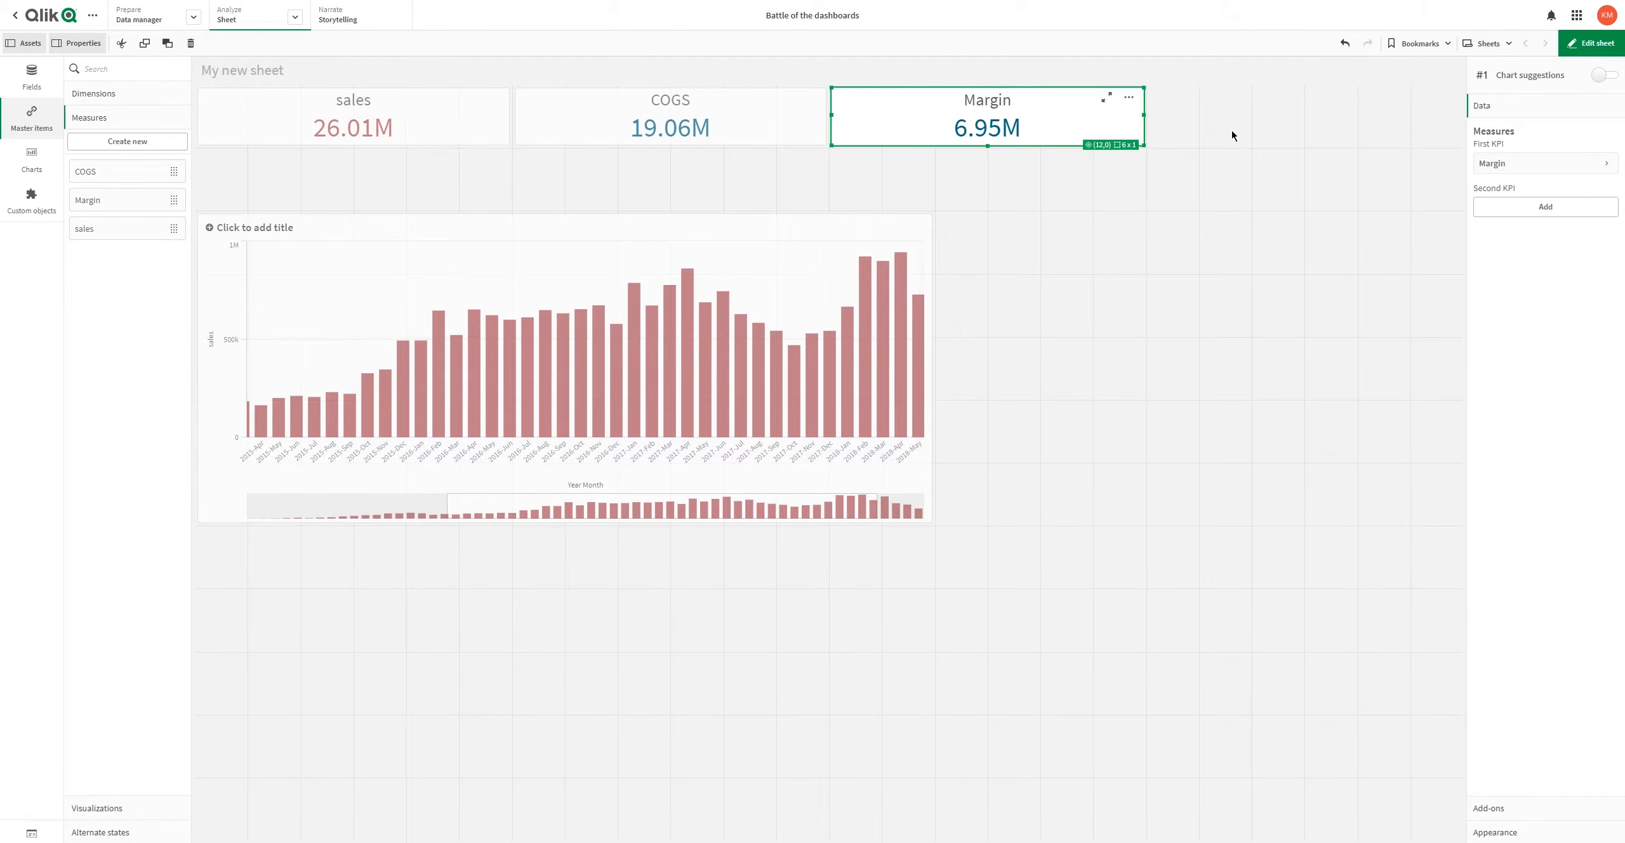
Step: Shift the Margin KPI into the free fourth slot at the end of the row, sized 6 by 1 grid cells
{"action": "left_click", "coordinate": [1117, 140]}
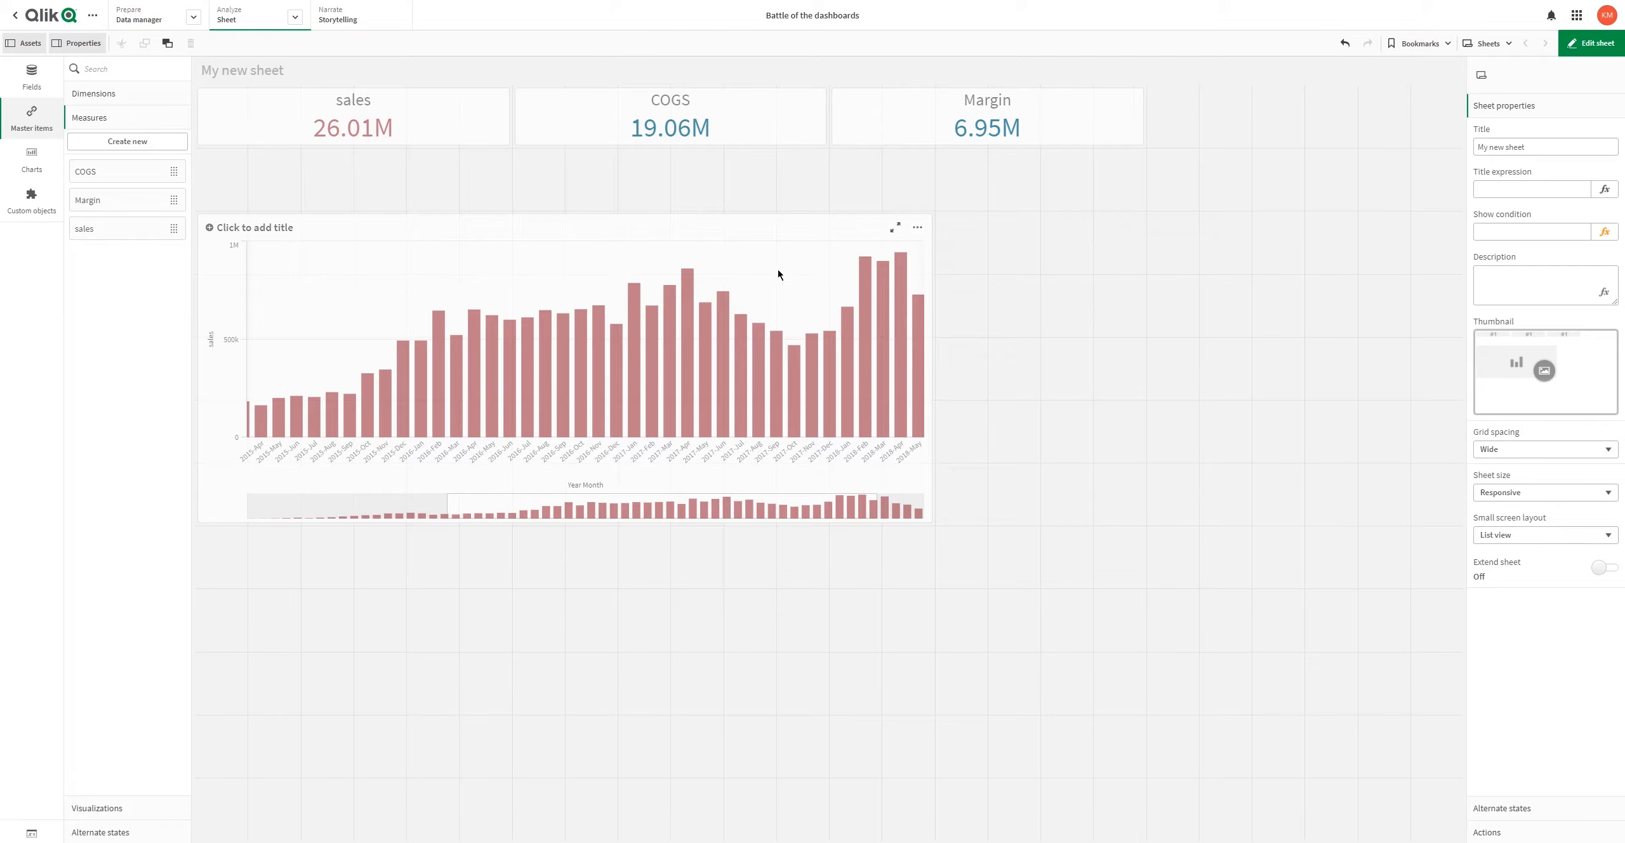
{"action": "left_click", "coordinate": [1071, 120]}
{"action": "left_click", "coordinate": [1269, 131]}
{"action": "left_click", "coordinate": [985, 132]}
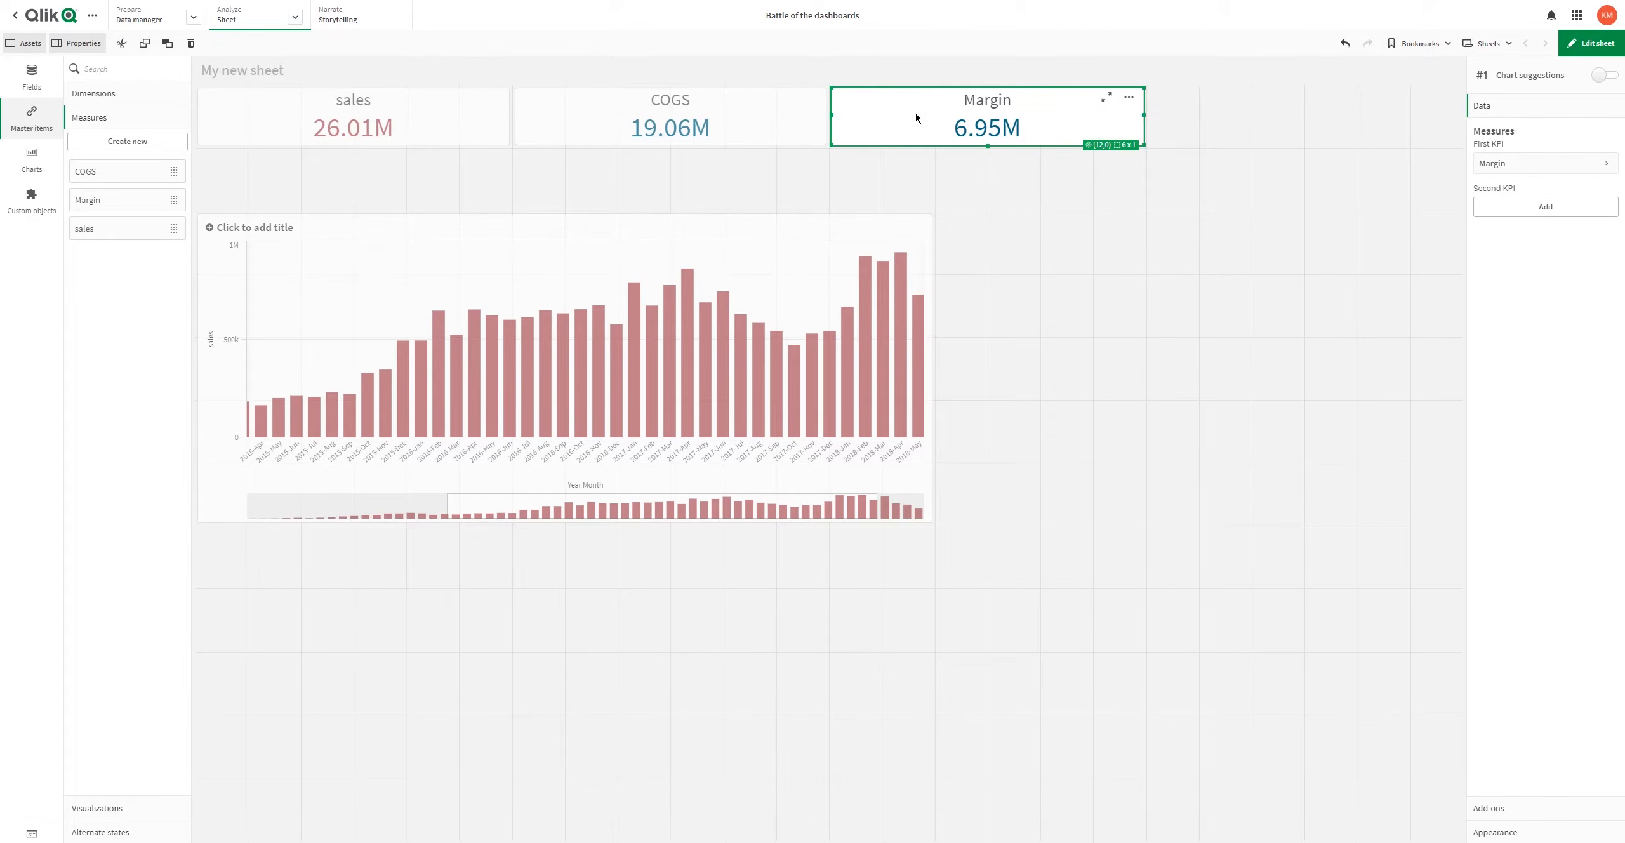
{"action": "right_click", "coordinate": [725, 104]}
{"action": "left_click", "coordinate": [754, 110]}
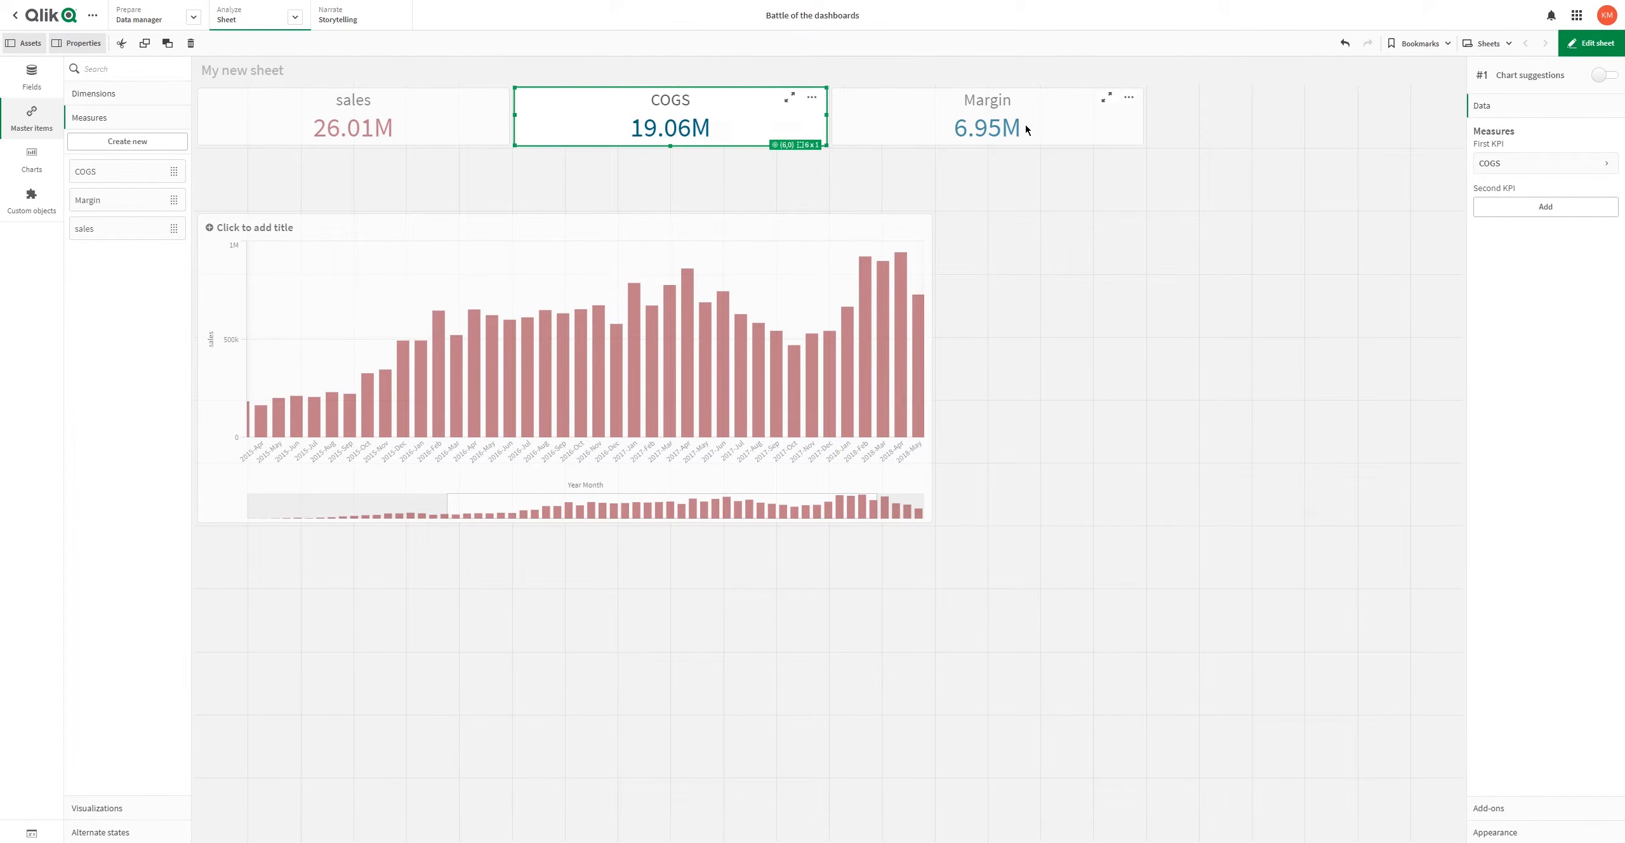
{"action": "left_click", "coordinate": [1047, 129]}
{"action": "left_click_drag", "start_coordinate": [1142, 112], "coordinate": [1460, 113]}
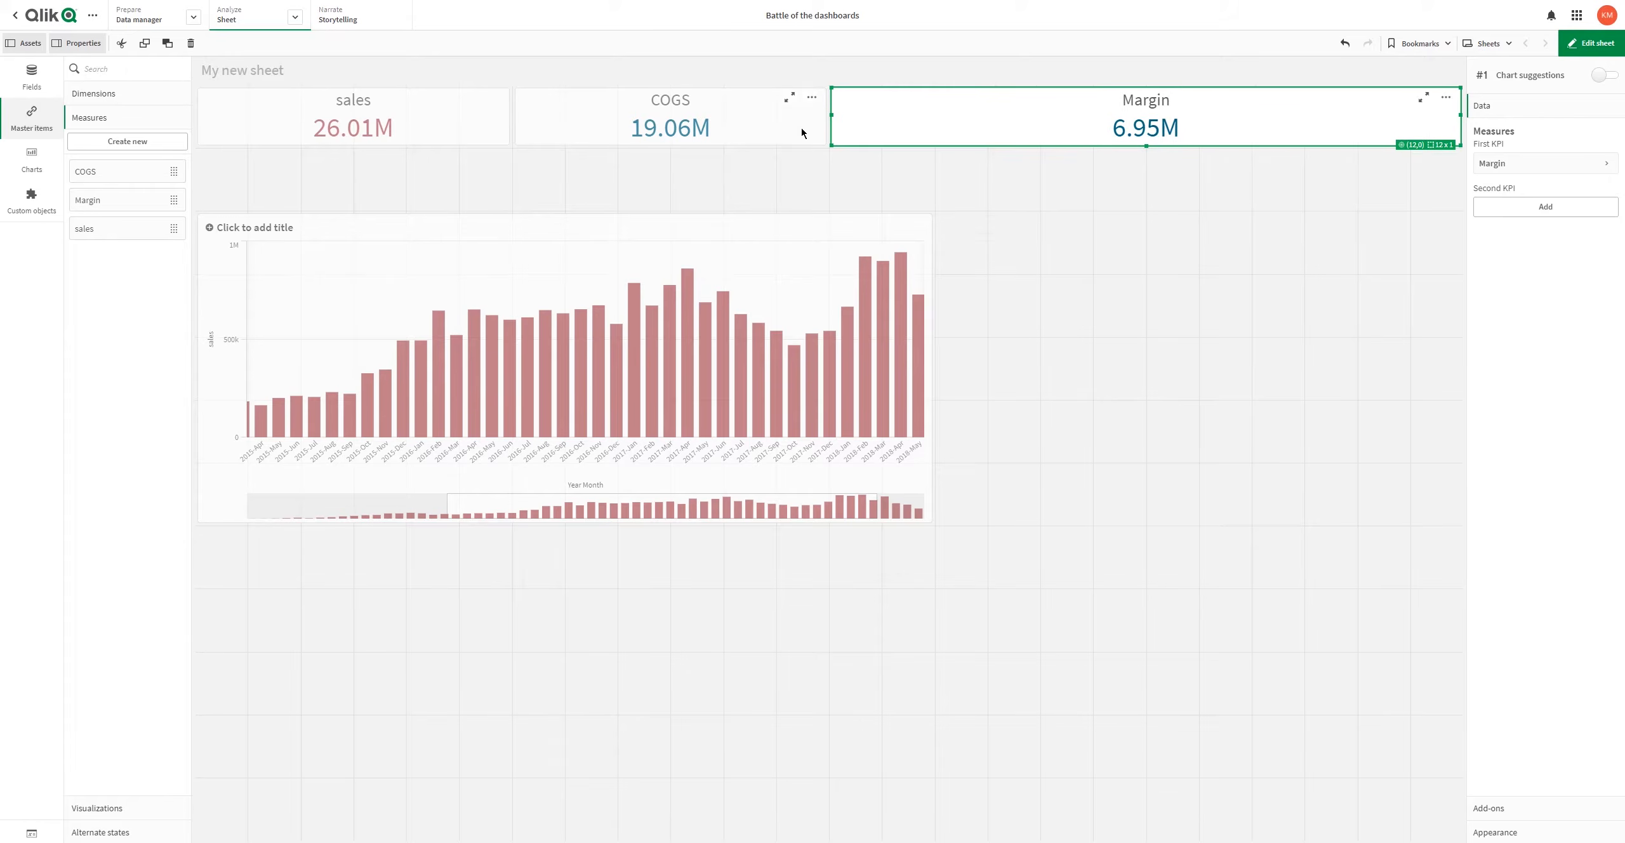
{"action": "left_click_drag", "start_coordinate": [827, 115], "coordinate": [1148, 122]}
Step: Shift the COGS KPI into the third slot and paste a copy of it into the freed second slot, sized 6 by 1 grid cells
{"action": "left_click", "coordinate": [771, 118]}
{"action": "left_click_drag", "start_coordinate": [827, 120], "coordinate": [1136, 124]}
{"action": "left_click_drag", "start_coordinate": [530, 123], "coordinate": [844, 123]}
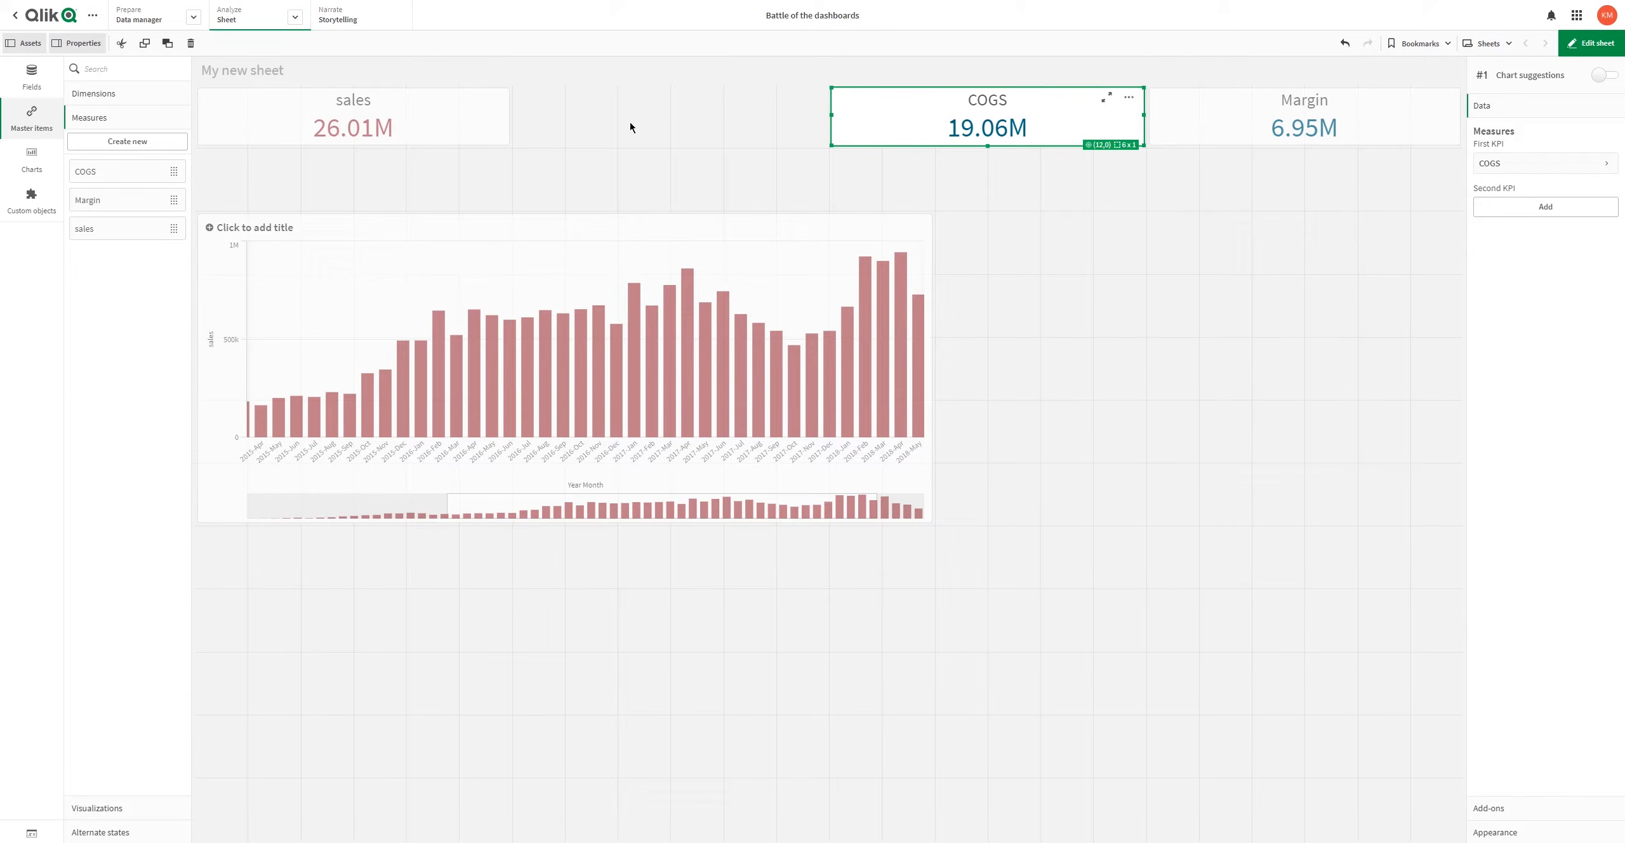
{"action": "left_click", "coordinate": [610, 122]}
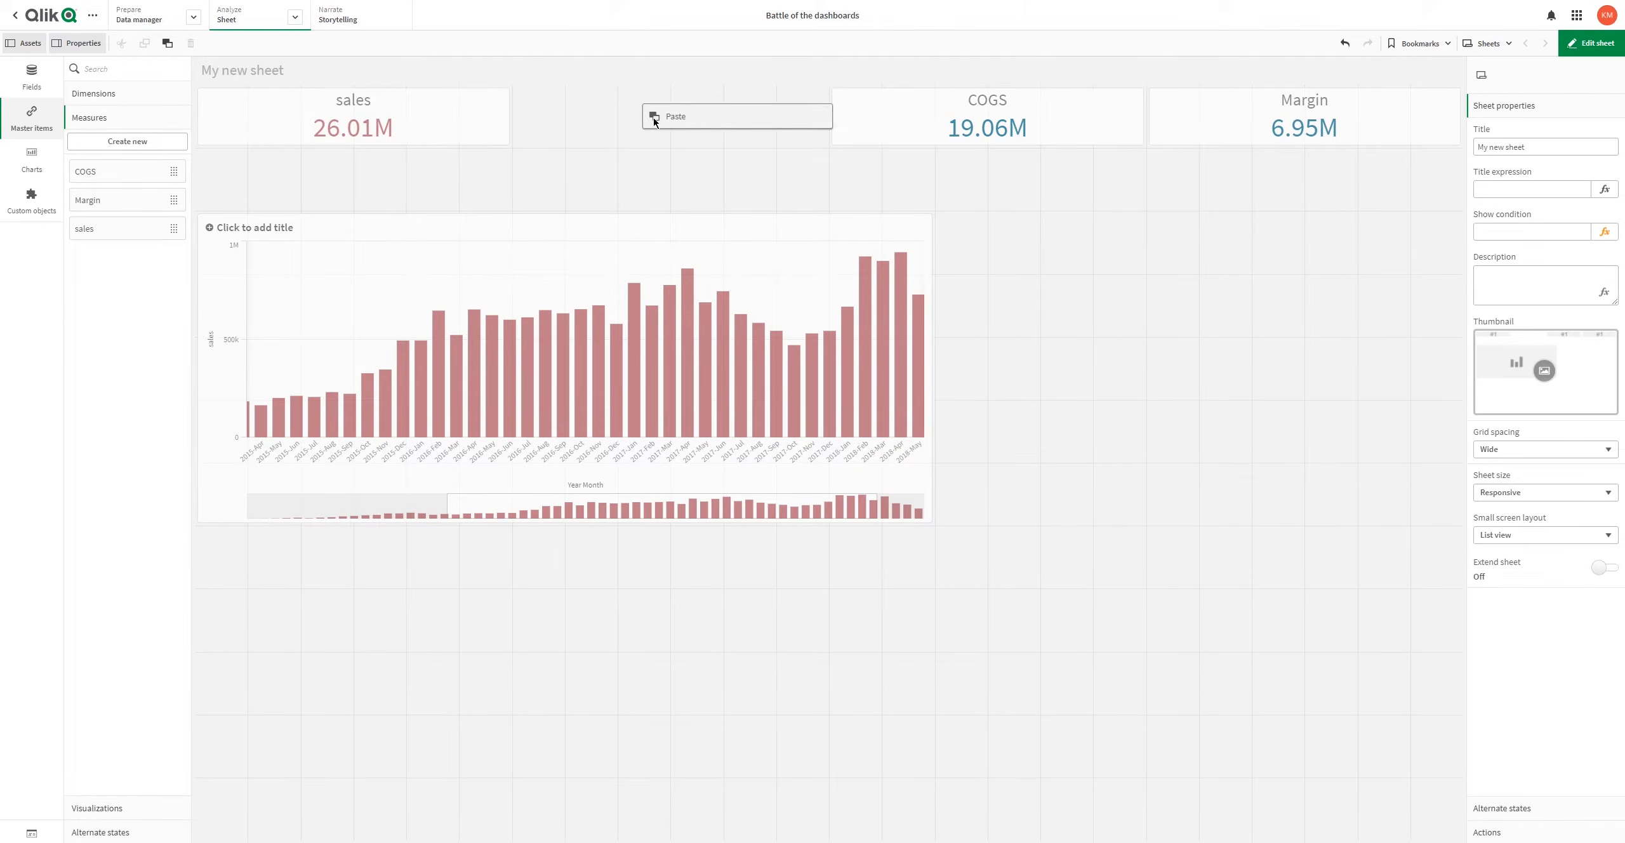
{"action": "key", "text": "ctrl+v"}
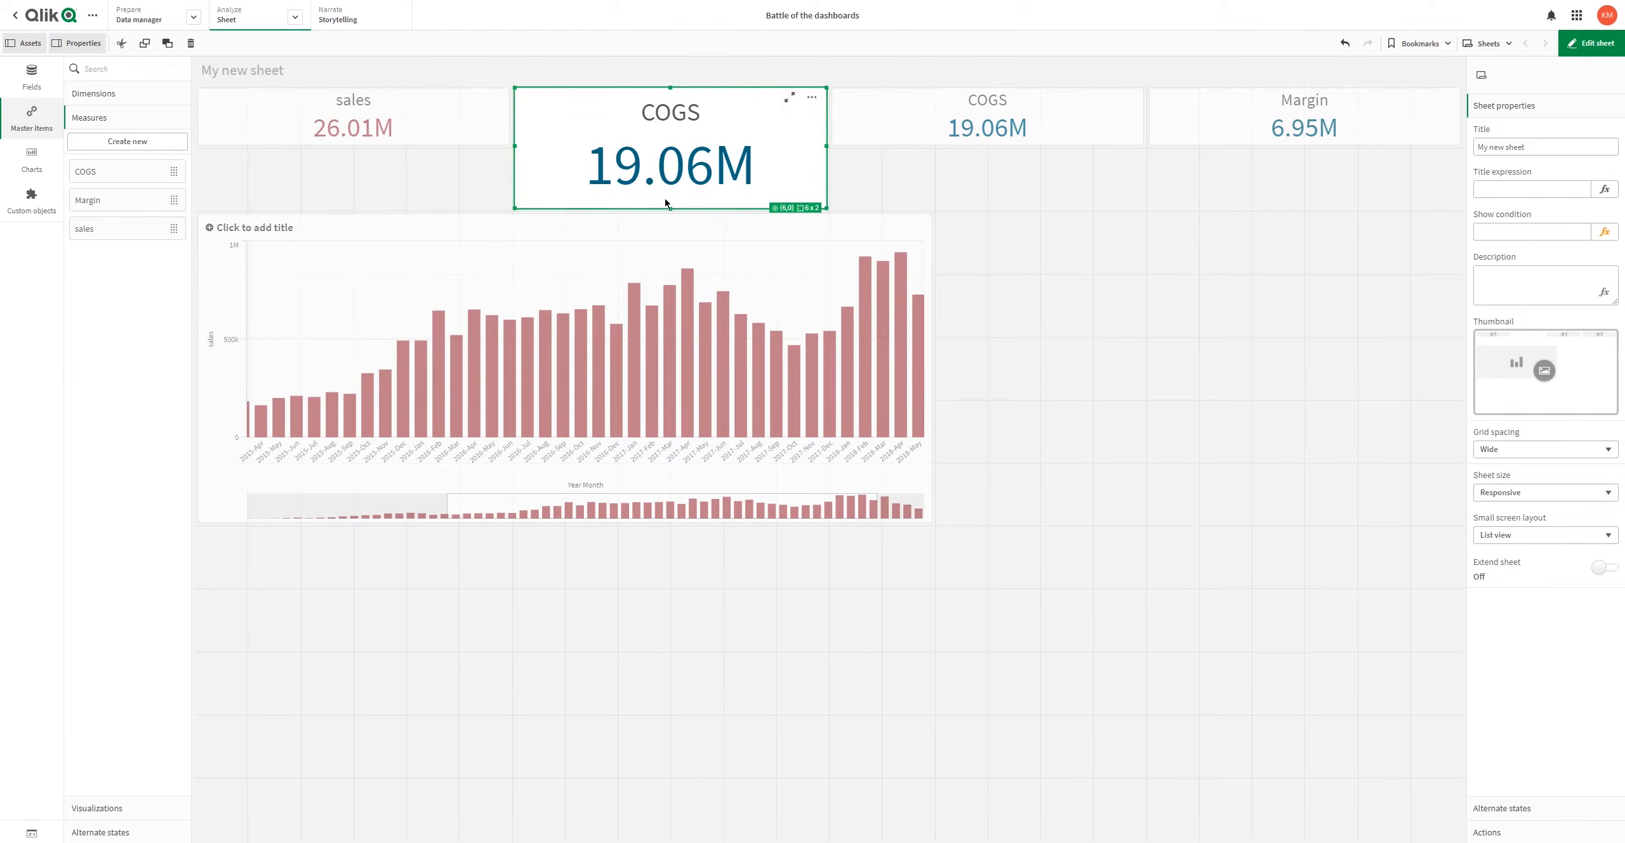
Step: Start a new master measure named No Of Orders
{"action": "left_click", "coordinate": [127, 141]}
{"action": "left_click", "coordinate": [706, 274]}
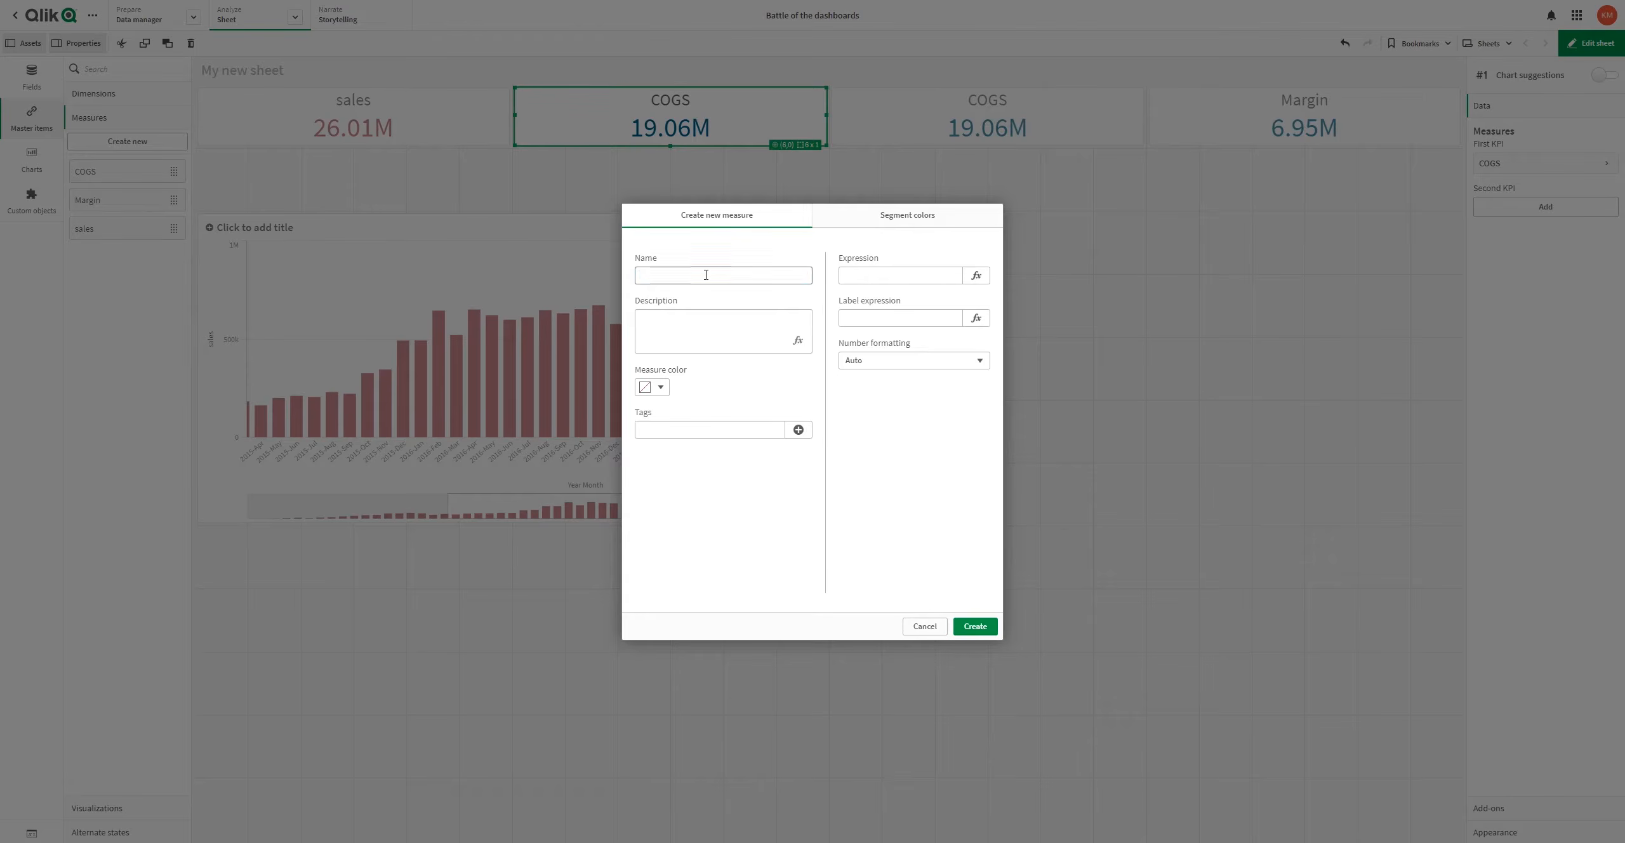
{"action": "type", "text": "No Of Orders"}
Step: Open the new measure's expression editor and choose the OrderID field of the orders table in the field picker
{"action": "left_click", "coordinate": [976, 275]}
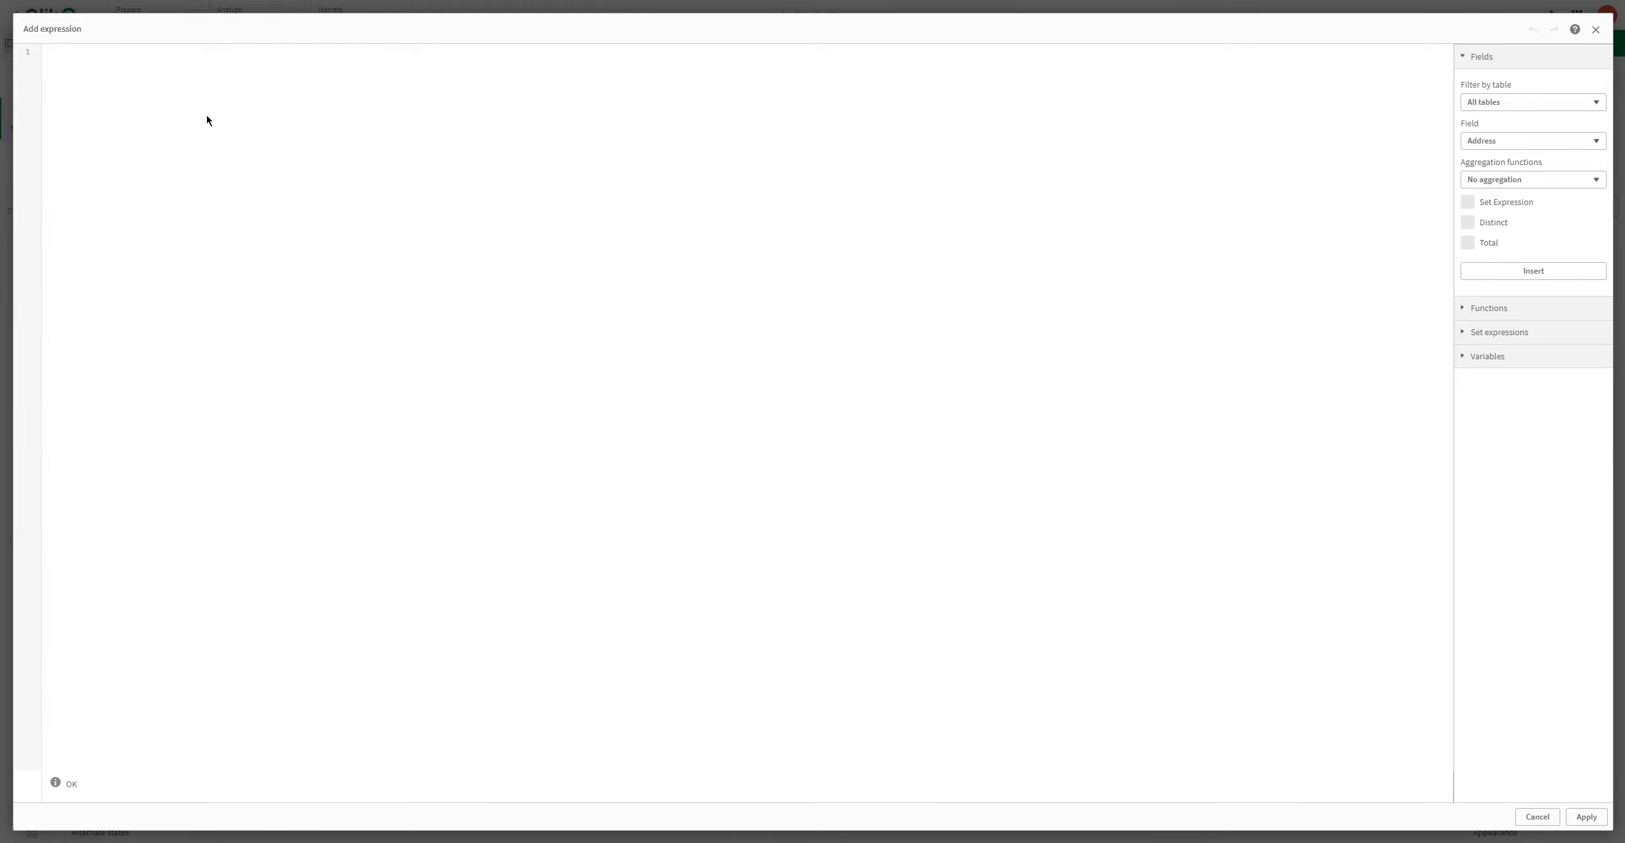
{"action": "left_click", "coordinate": [1500, 104]}
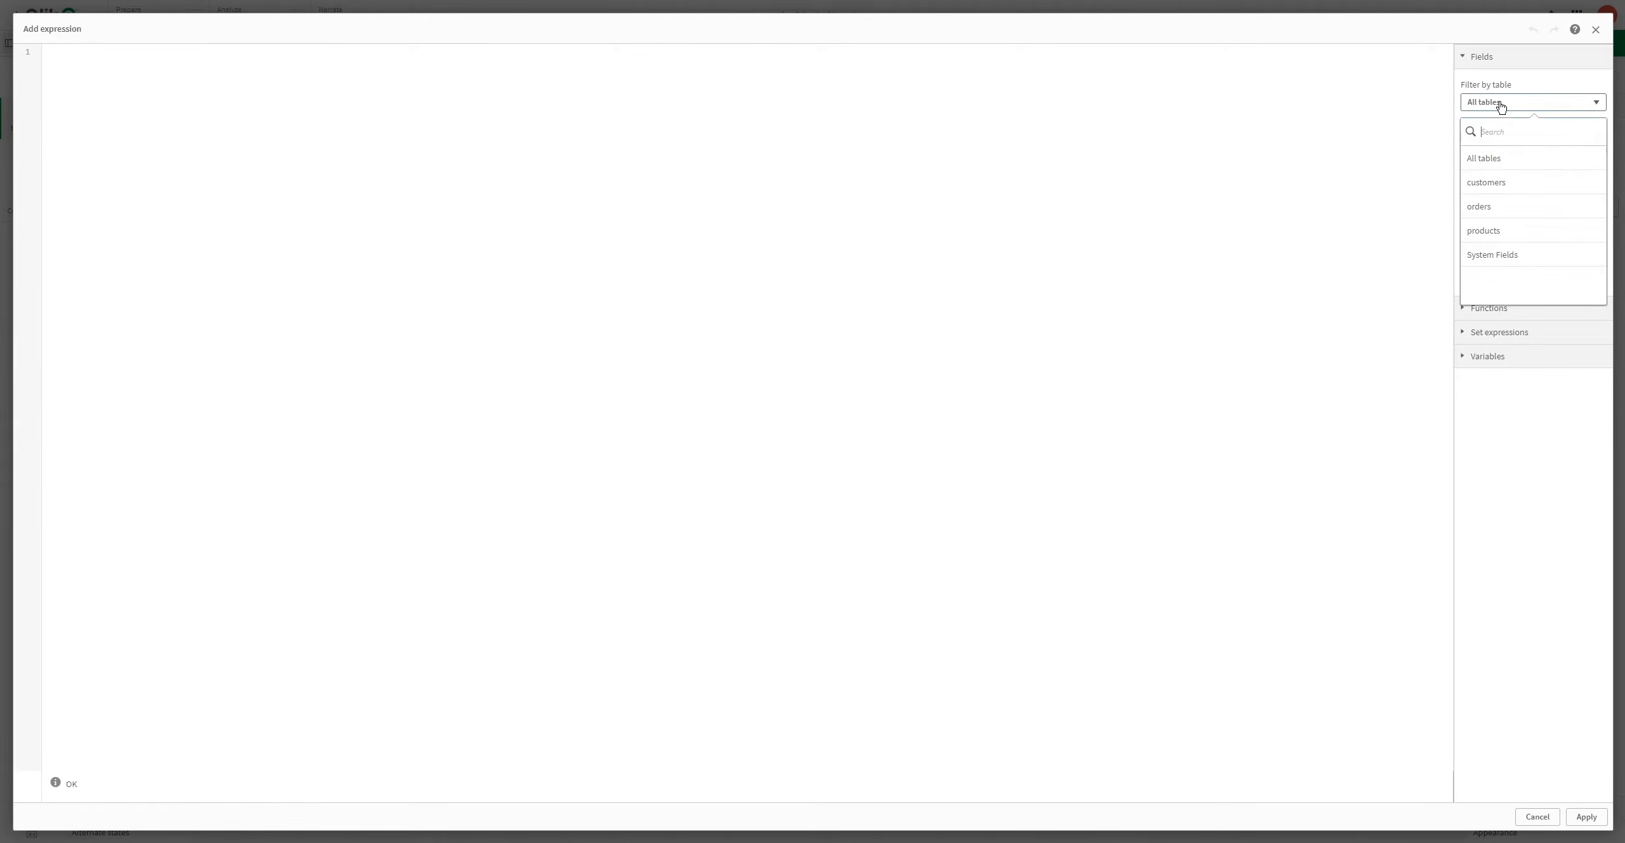
{"action": "left_click", "coordinate": [1481, 207]}
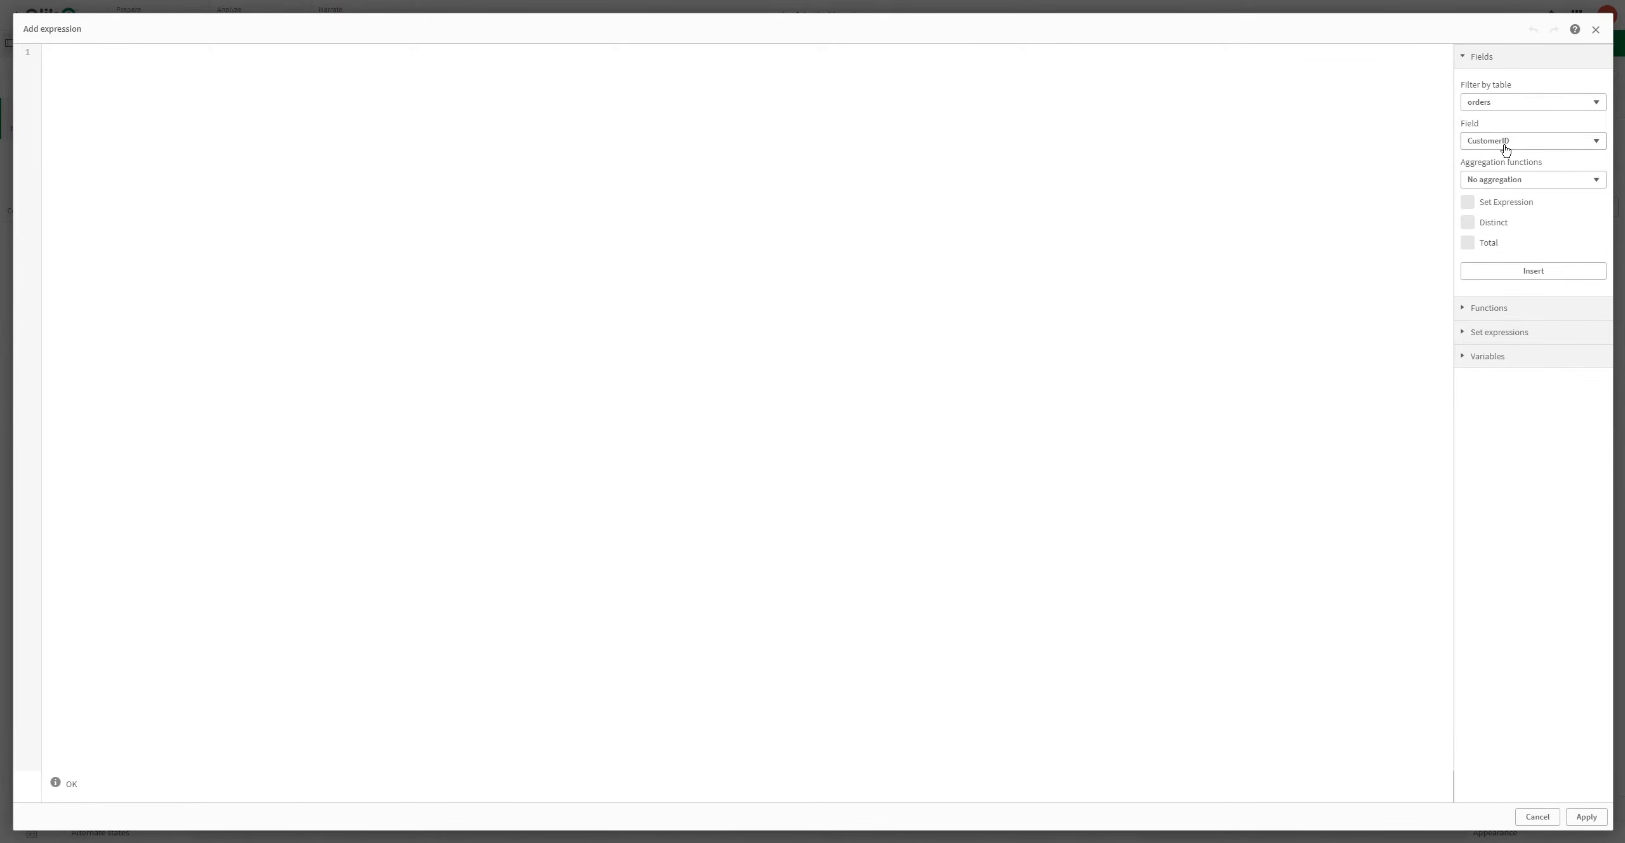
{"action": "left_click", "coordinate": [1507, 141]}
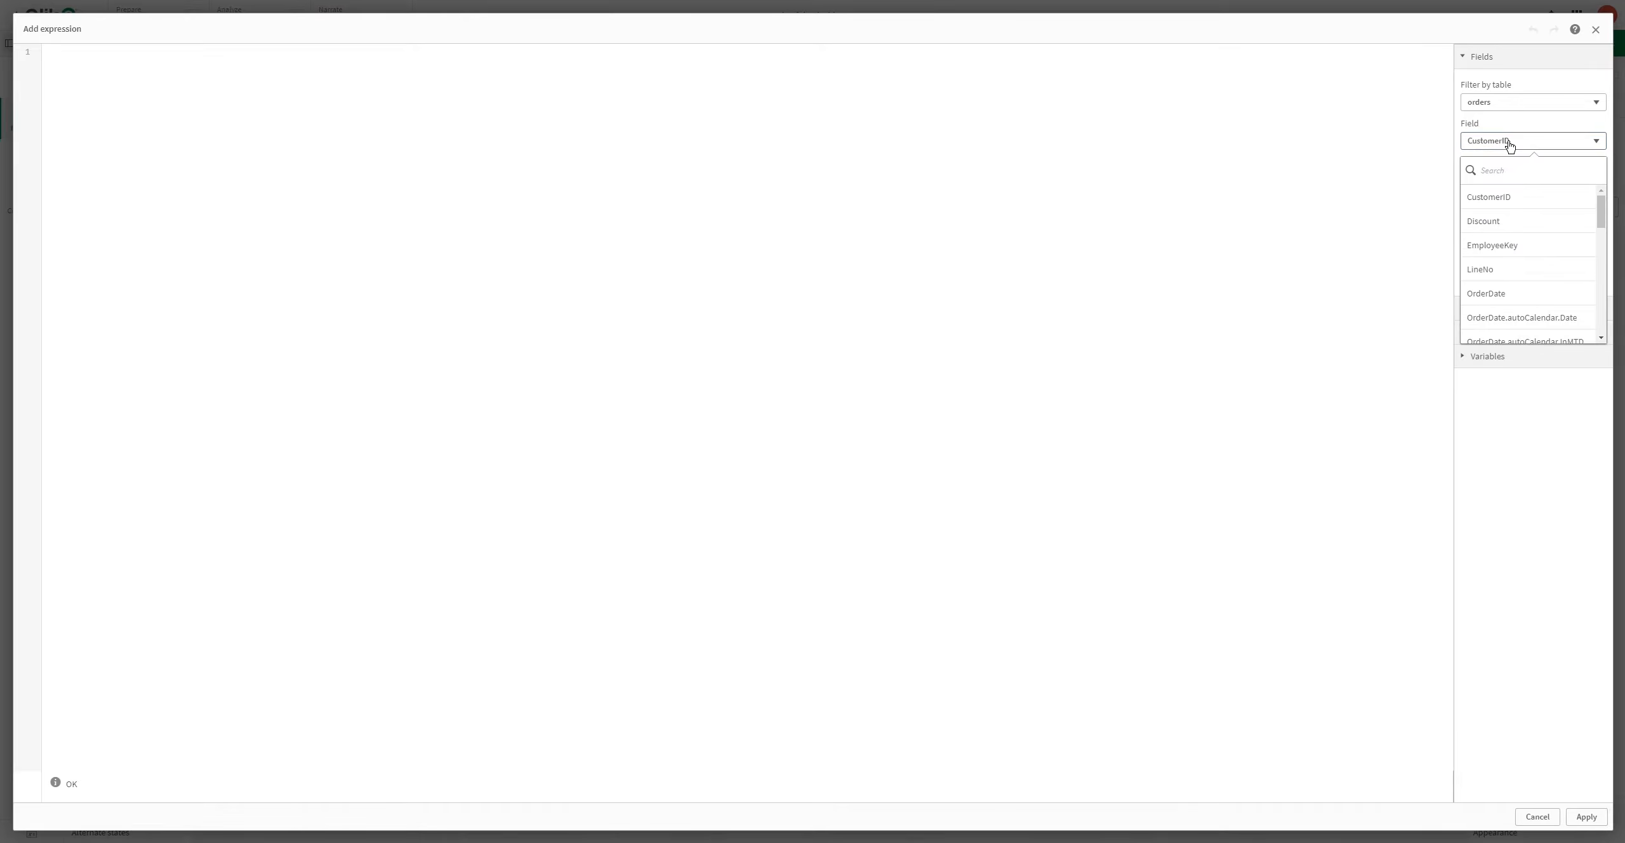
{"action": "scroll", "coordinate": [1538, 268], "scroll_direction": "down", "scroll_amount": 8}
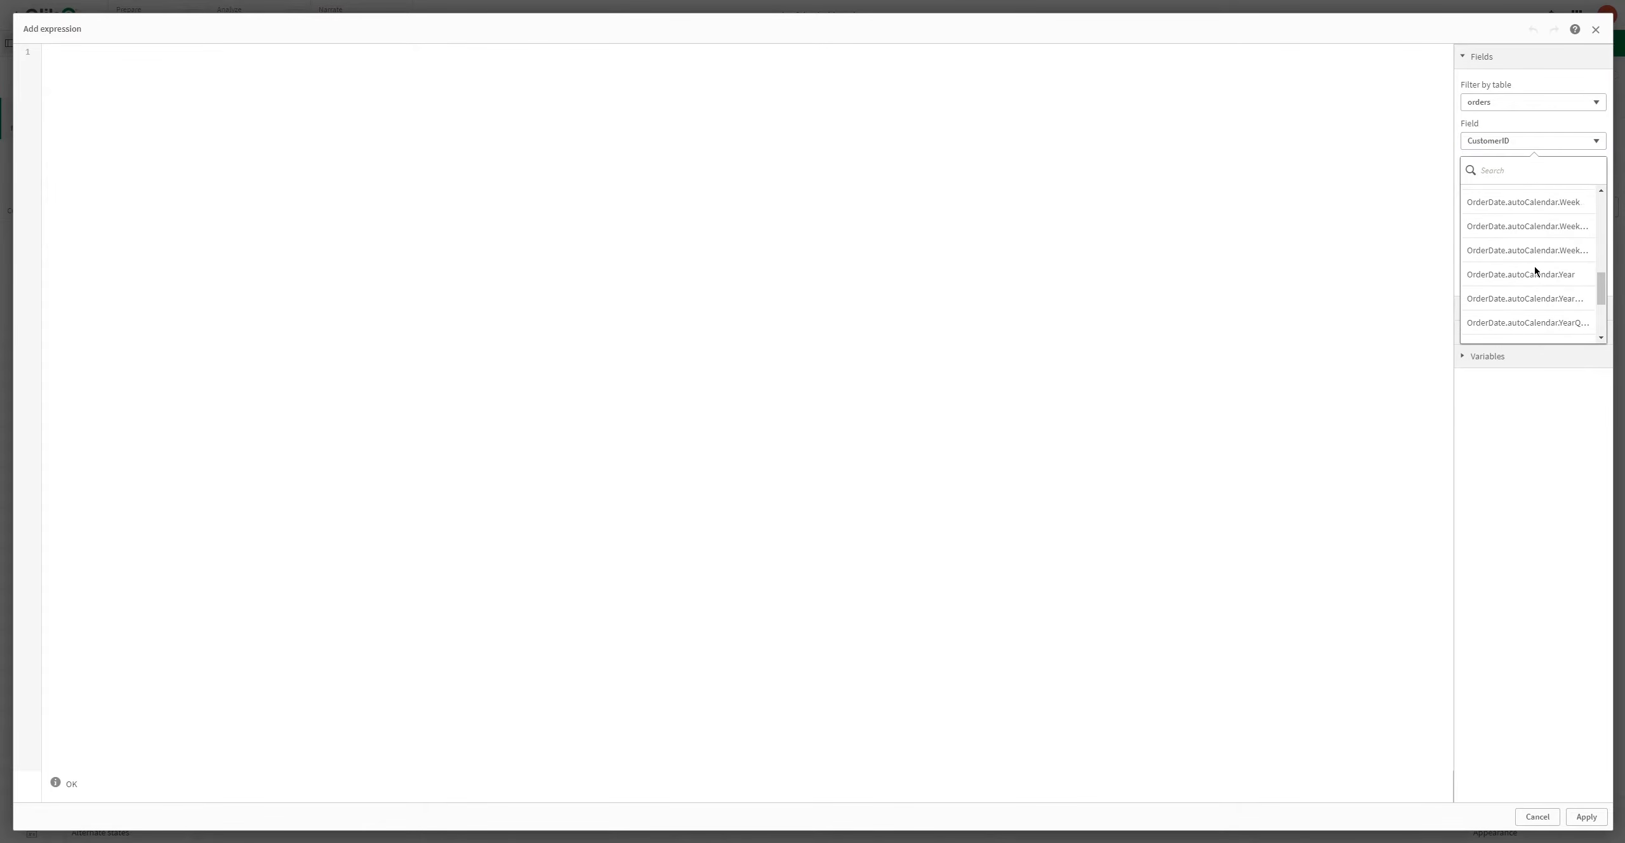
{"action": "left_click", "coordinate": [269, 135]}
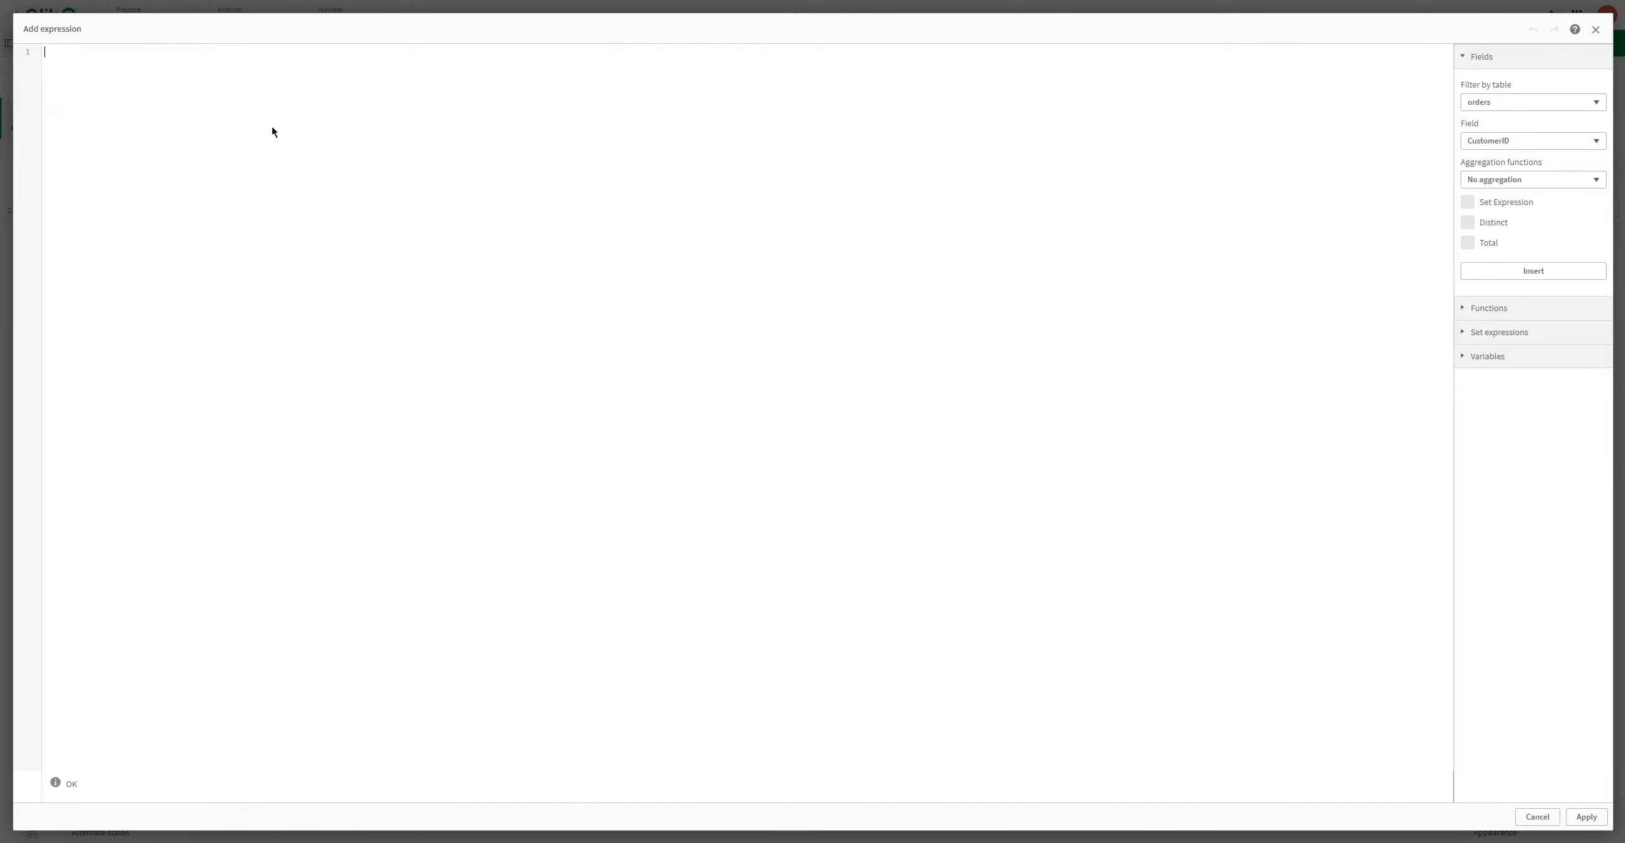
{"action": "left_click", "coordinate": [1493, 140]}
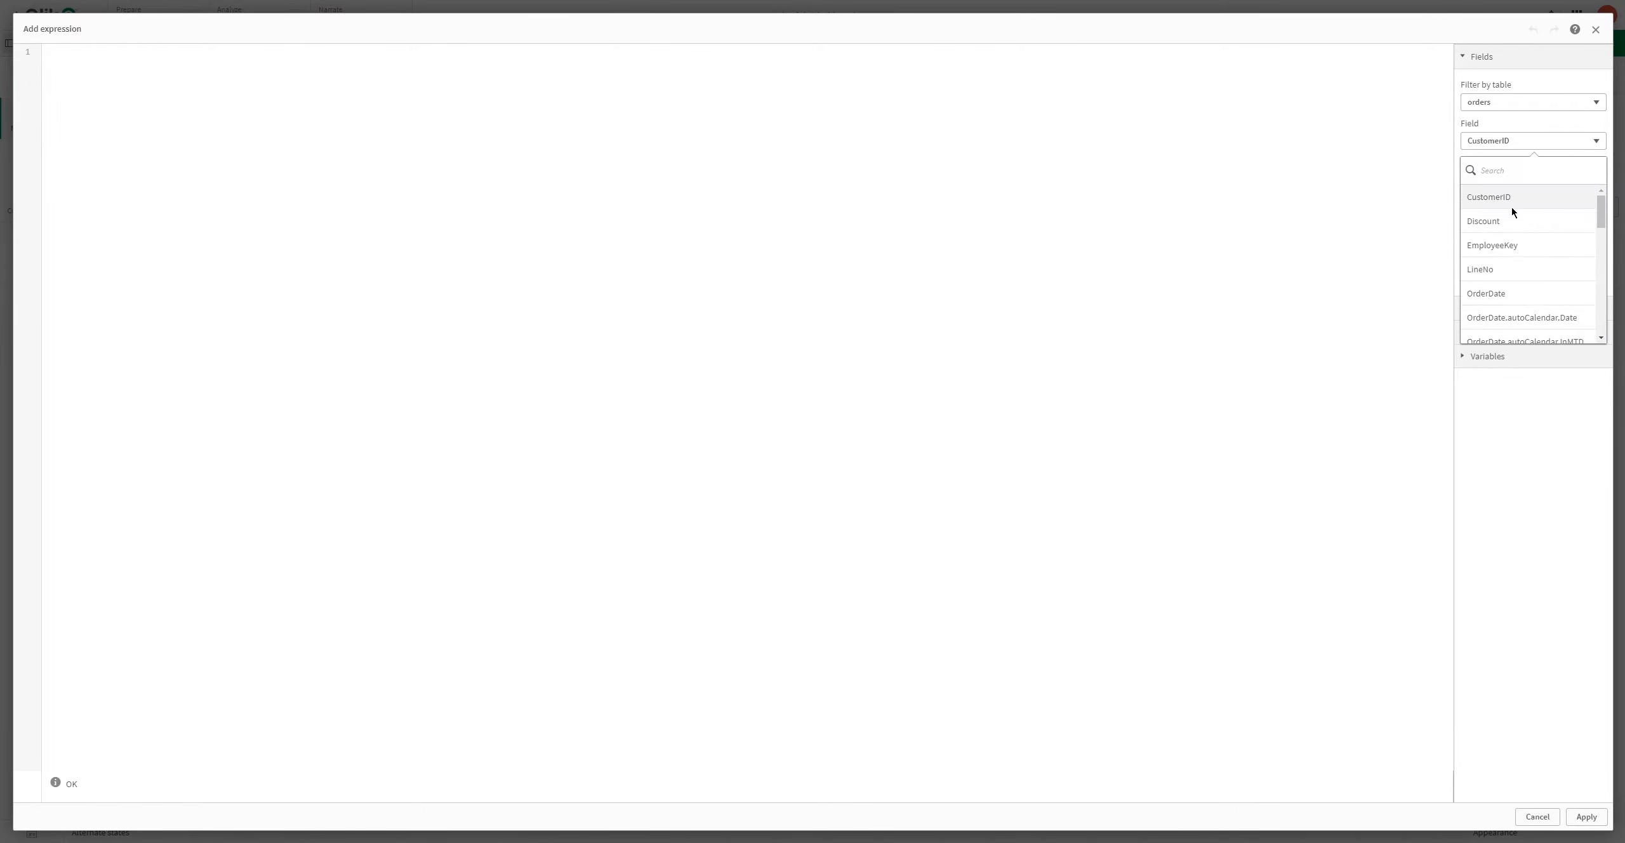
{"action": "scroll", "coordinate": [1517, 216], "scroll_direction": "down", "scroll_amount": 8}
{"action": "scroll", "coordinate": [1527, 269], "scroll_direction": "down", "scroll_amount": 5}
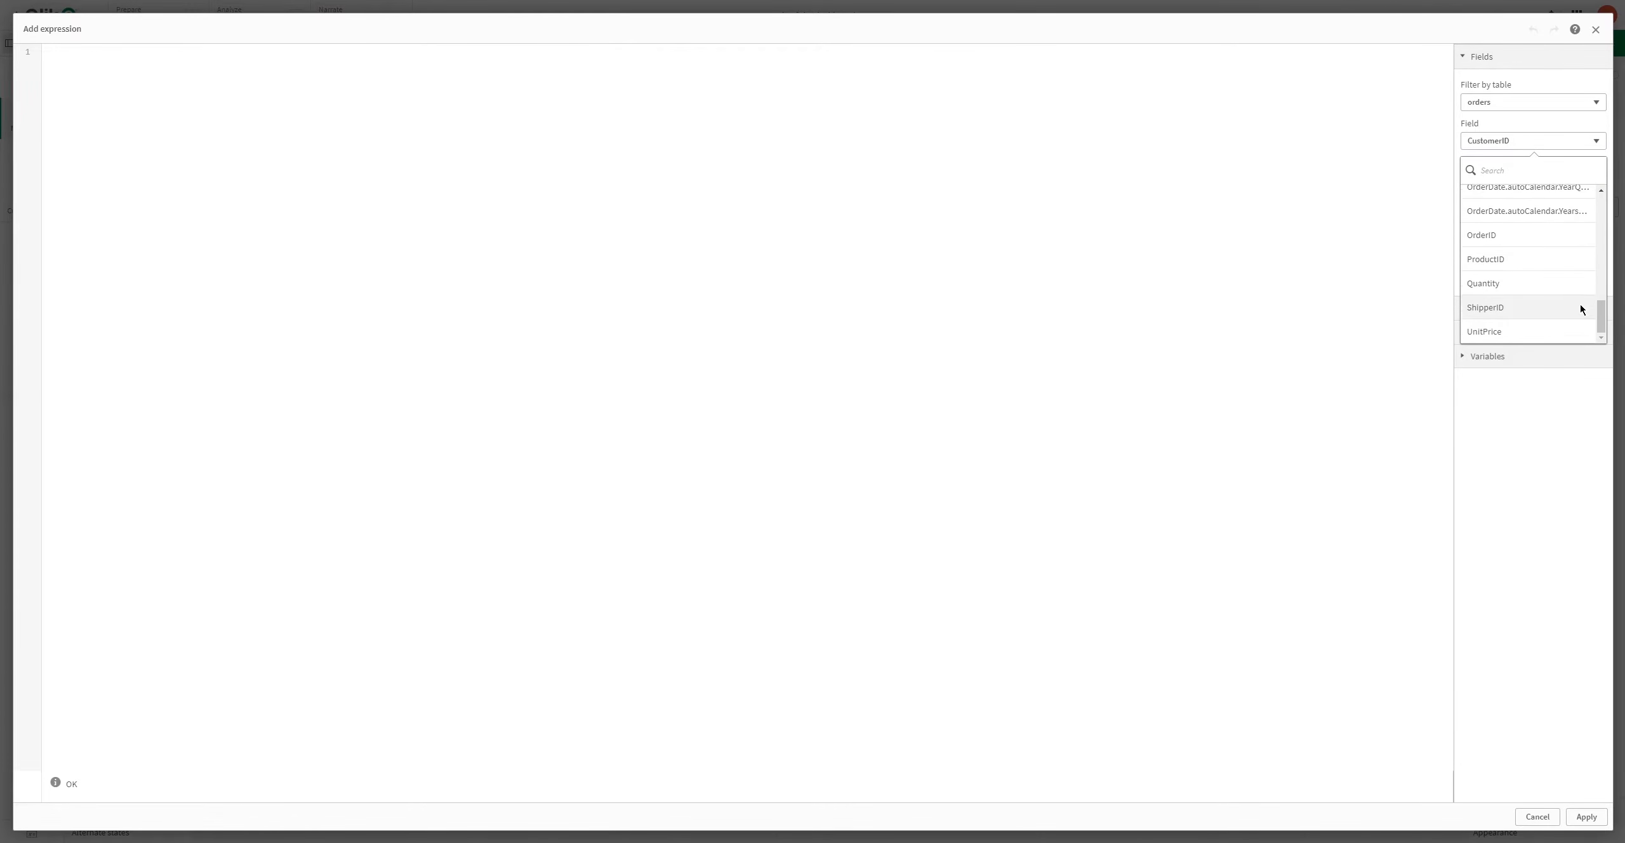
{"action": "left_click_drag", "start_coordinate": [1601, 326], "coordinate": [1601, 313]}
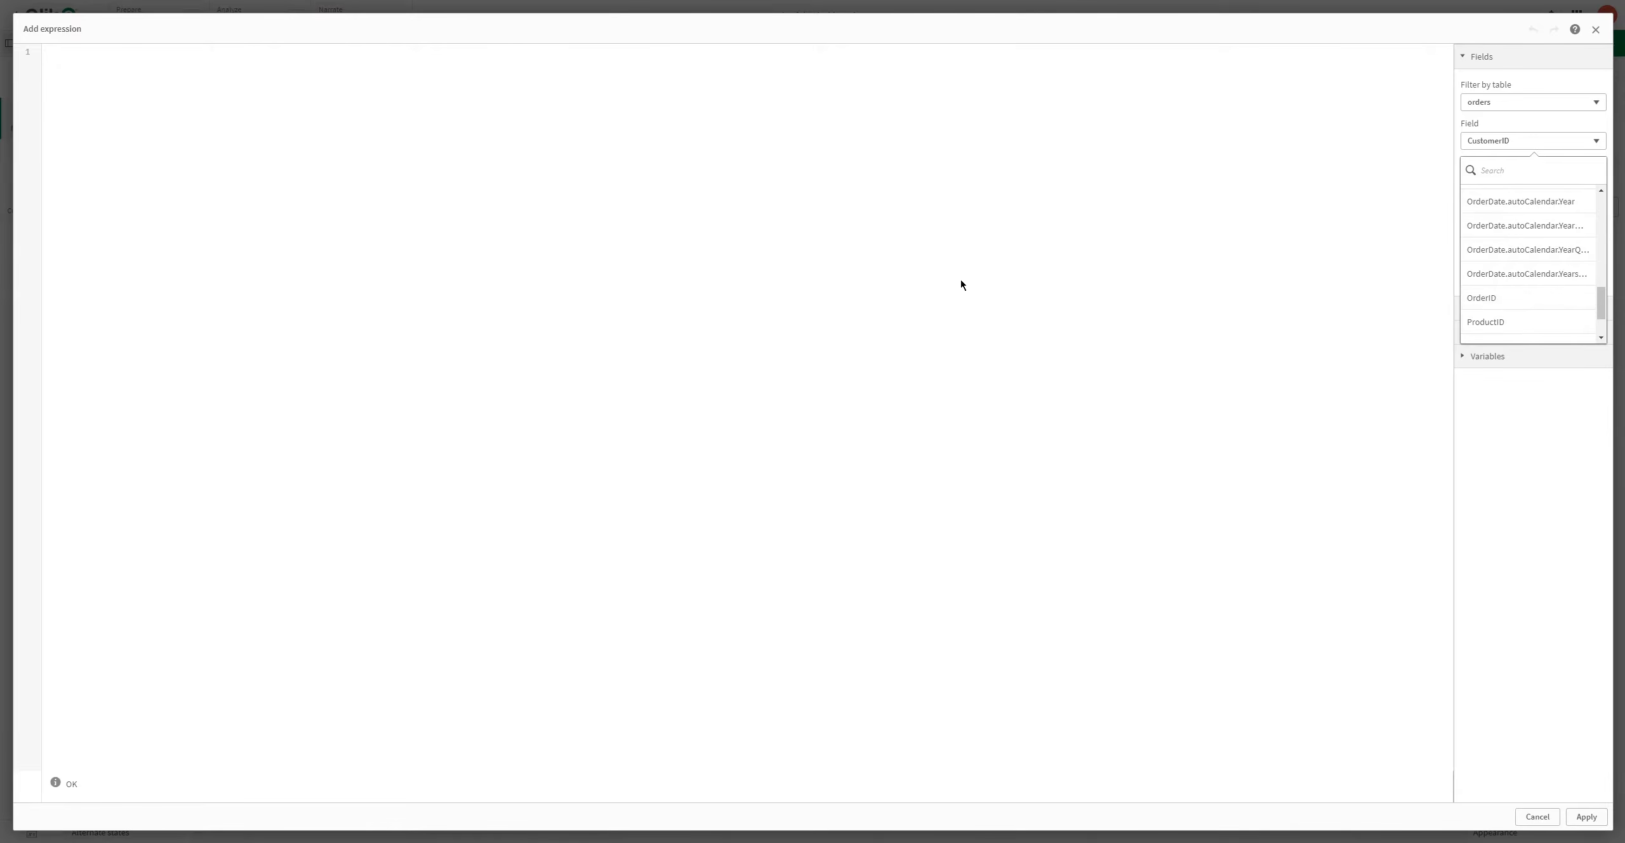
{"action": "left_click", "coordinate": [1483, 300]}
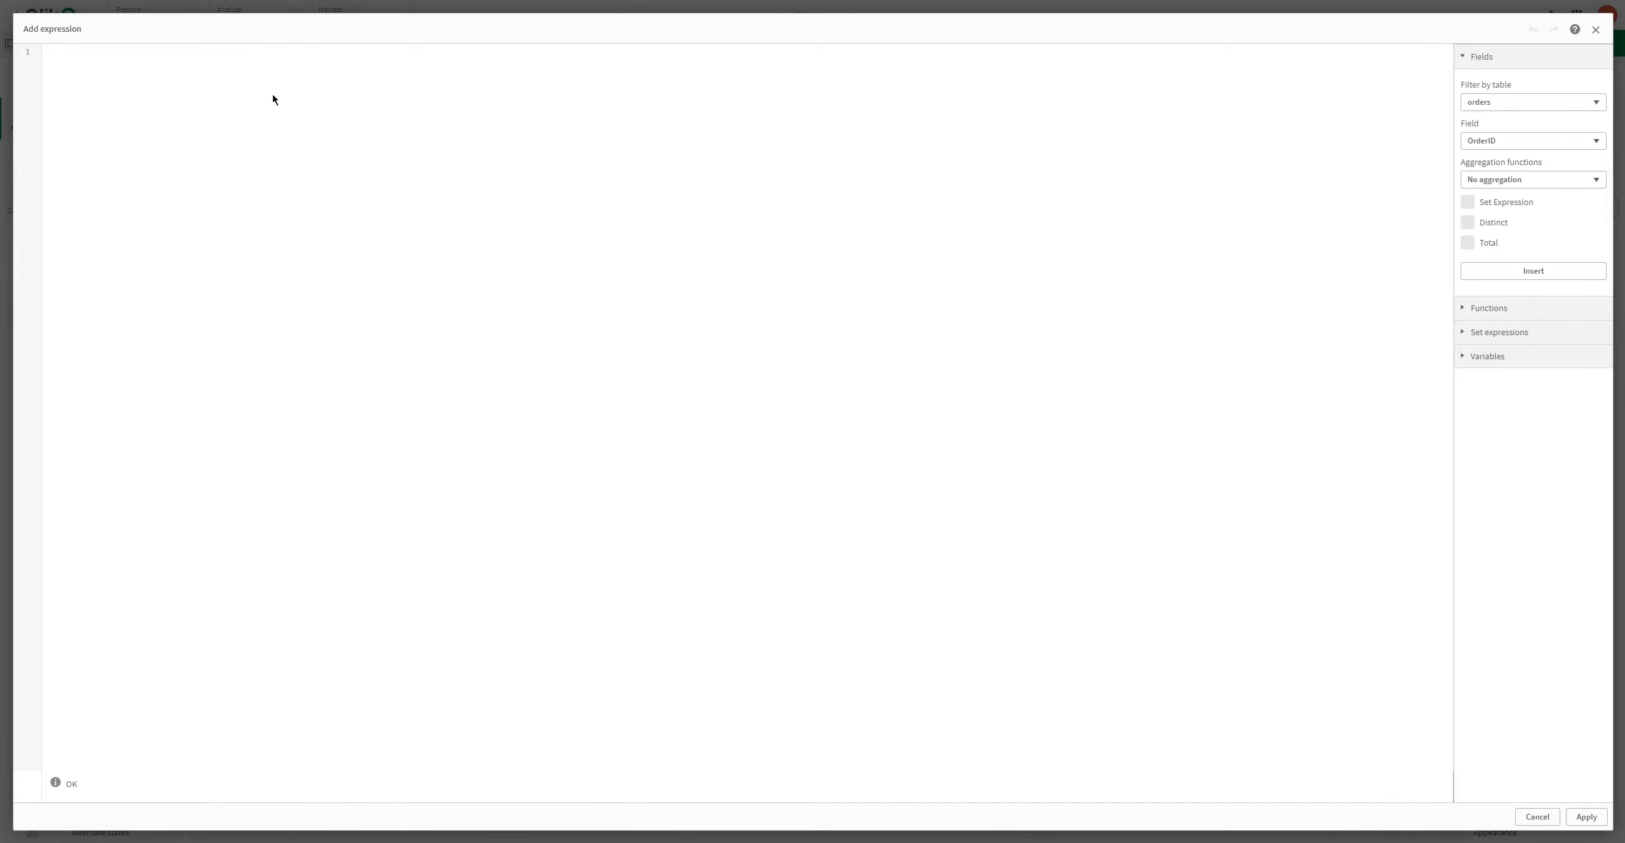
{"action": "type", "text": "sum"}
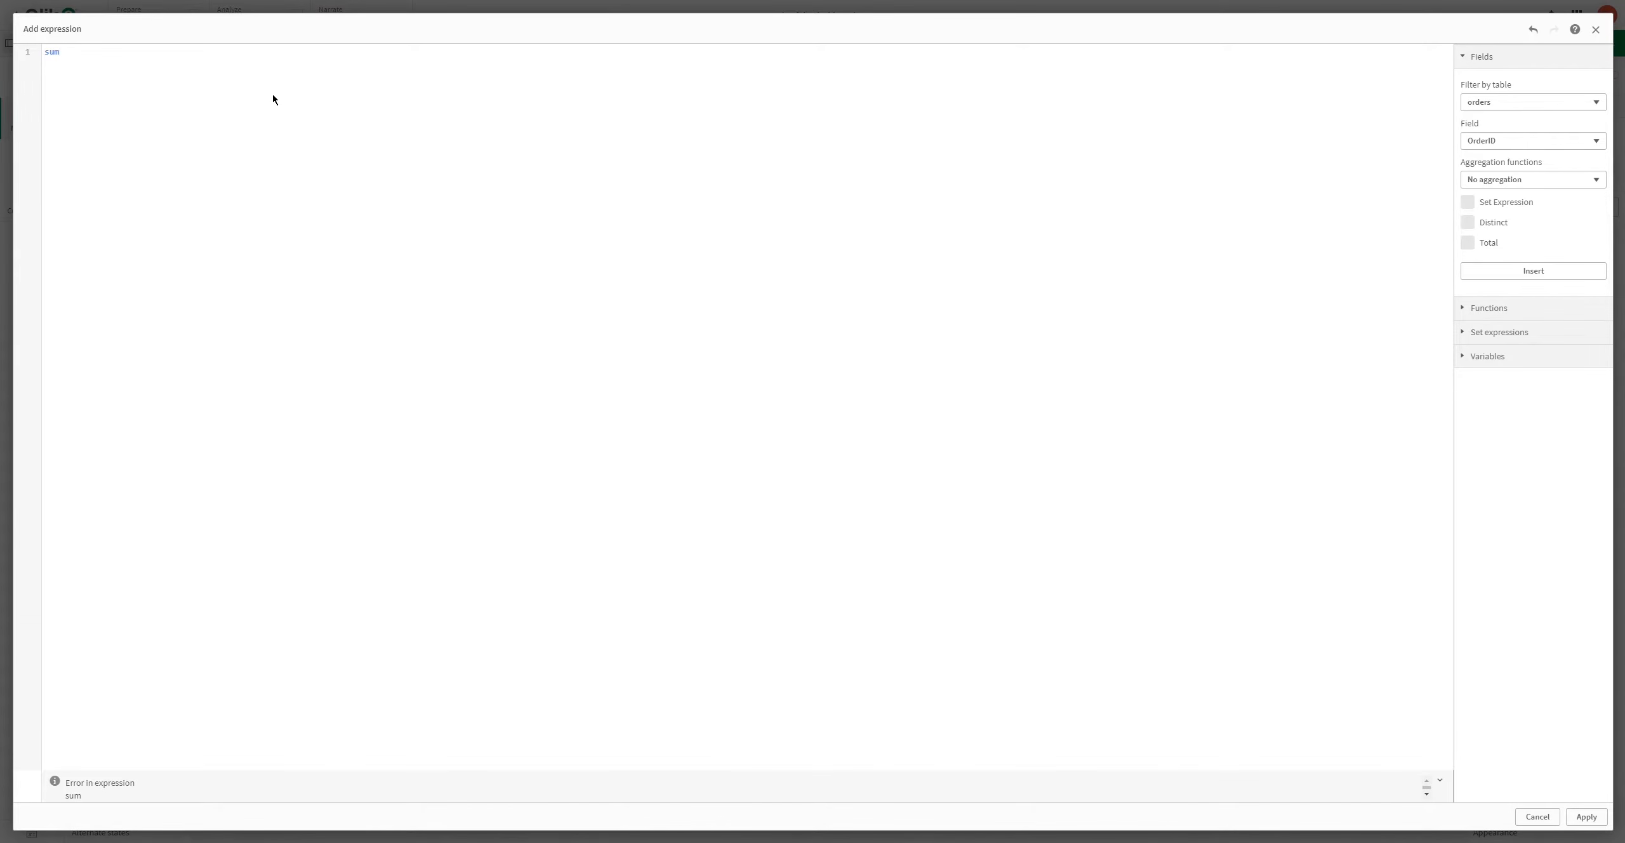
{"action": "key", "text": "BackSpace"}
{"action": "key", "text": "BackSpace"}
{"action": "key", "text": "BackSpace"}
Step: Set the measure's expression to count(distinct(OrderID)), apply it and create the No Of Orders measure
{"action": "type", "text": "count"}
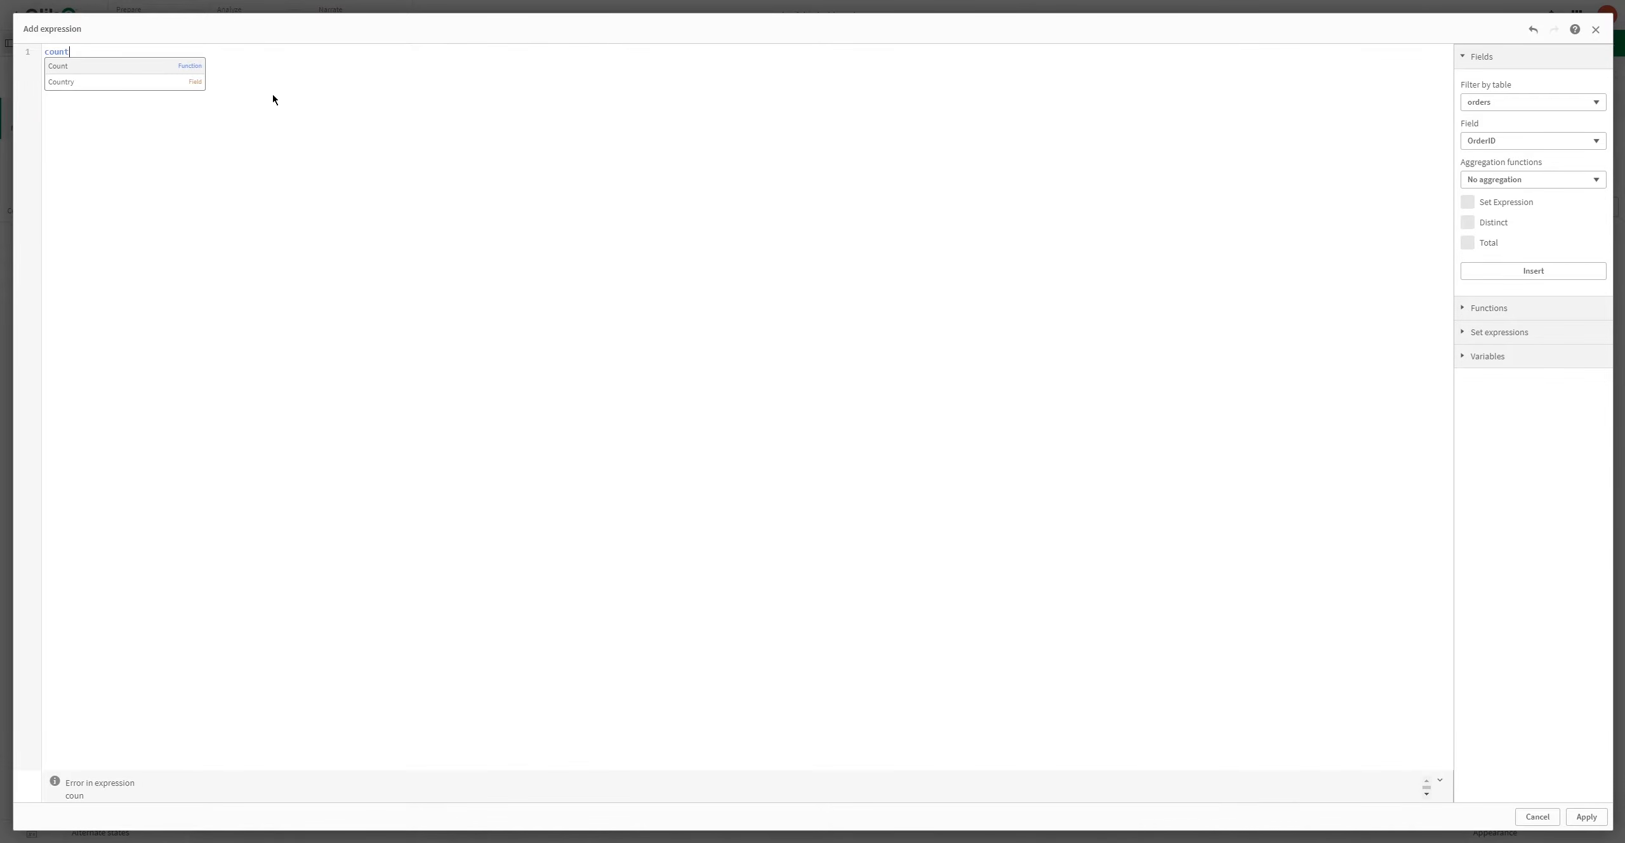
{"action": "type", "text": "(dis"}
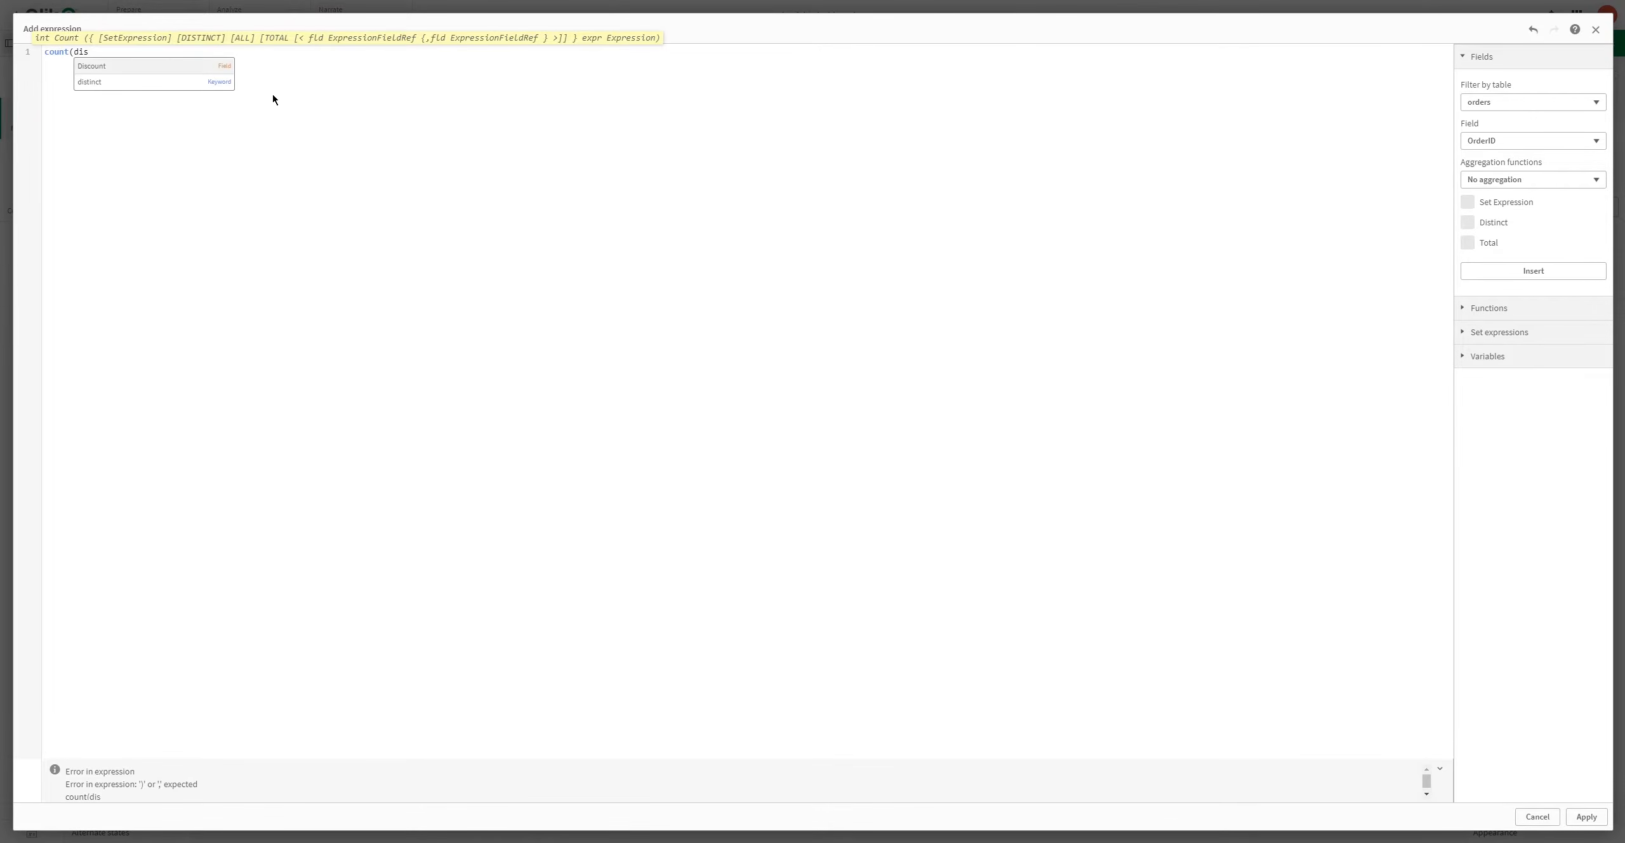
{"action": "key", "text": "Down"}
{"action": "key", "text": "Return"}
{"action": "type", "text": "(ord"}
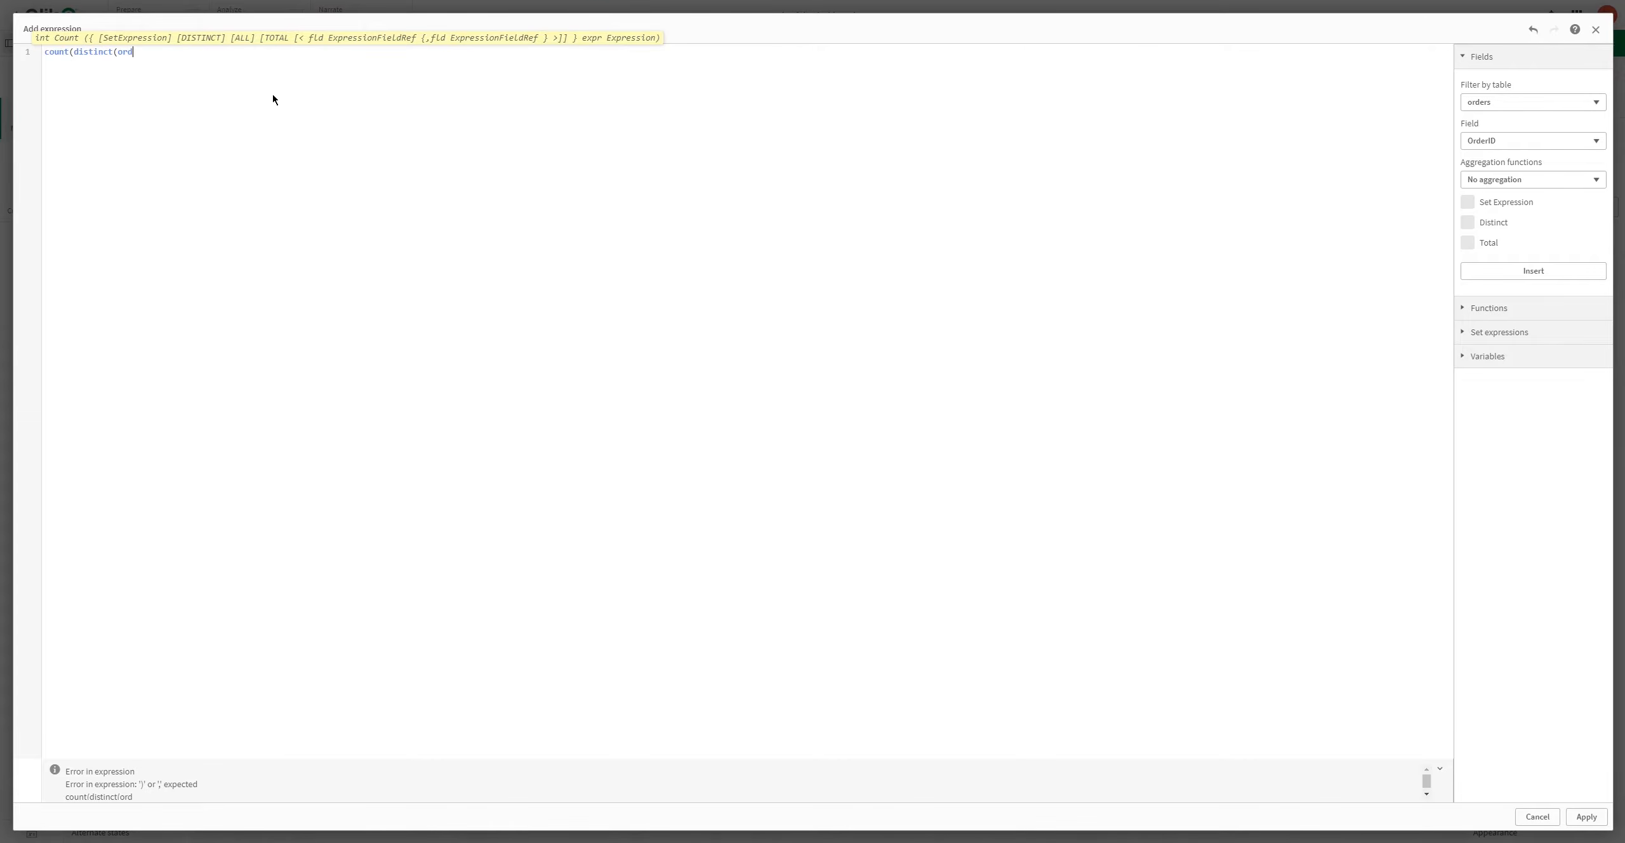
{"action": "type", "text": "er"}
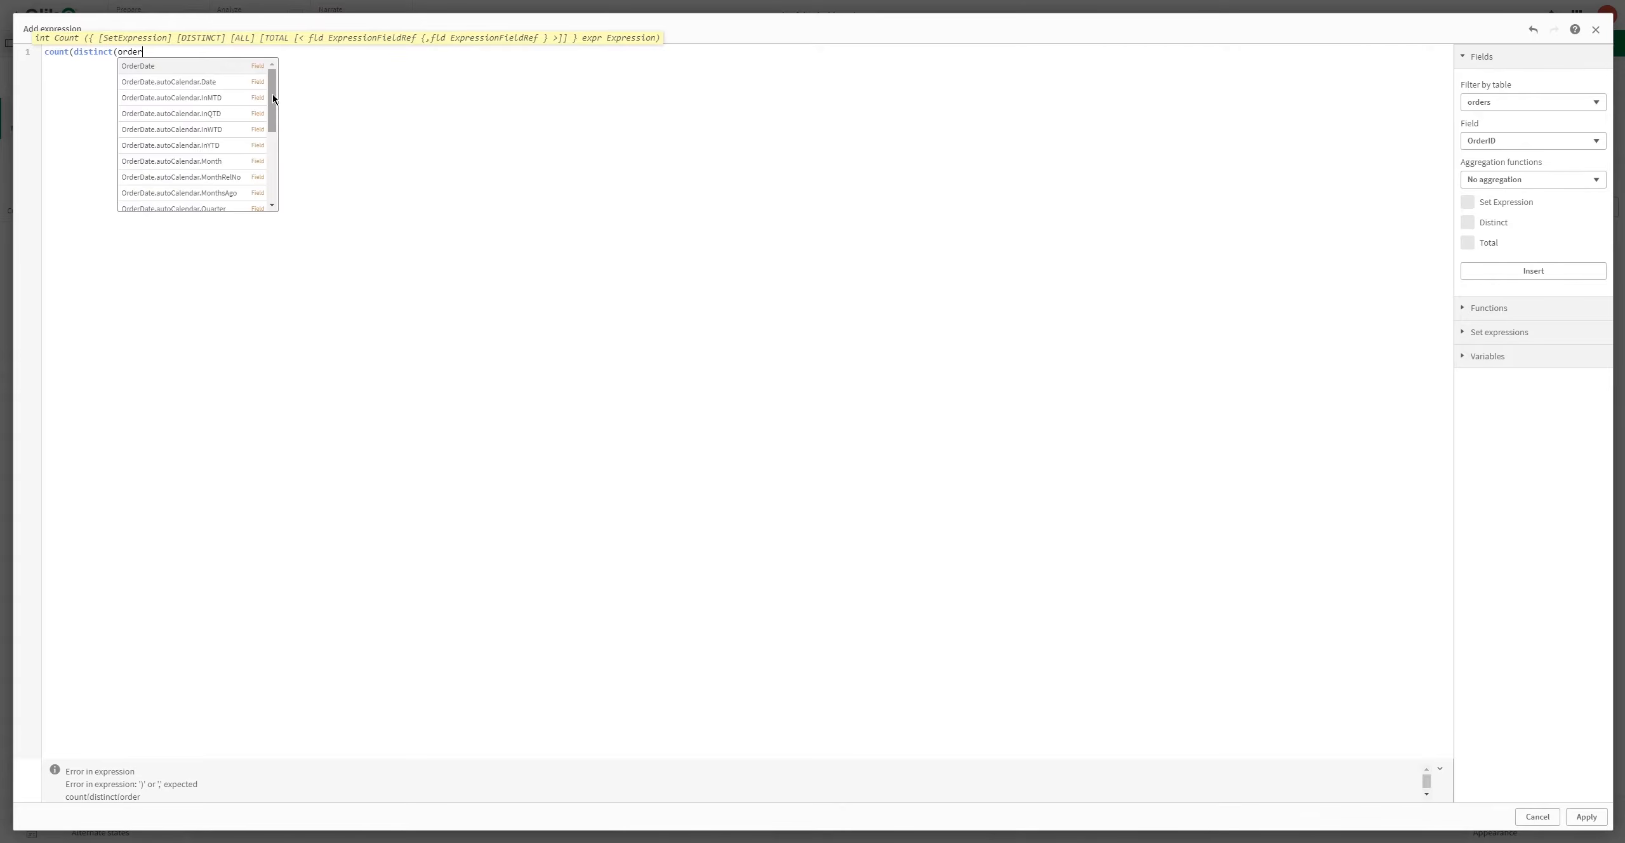
{"action": "type", "text": "i"}
{"action": "key", "text": "Return"}
{"action": "type", "text": "))"}
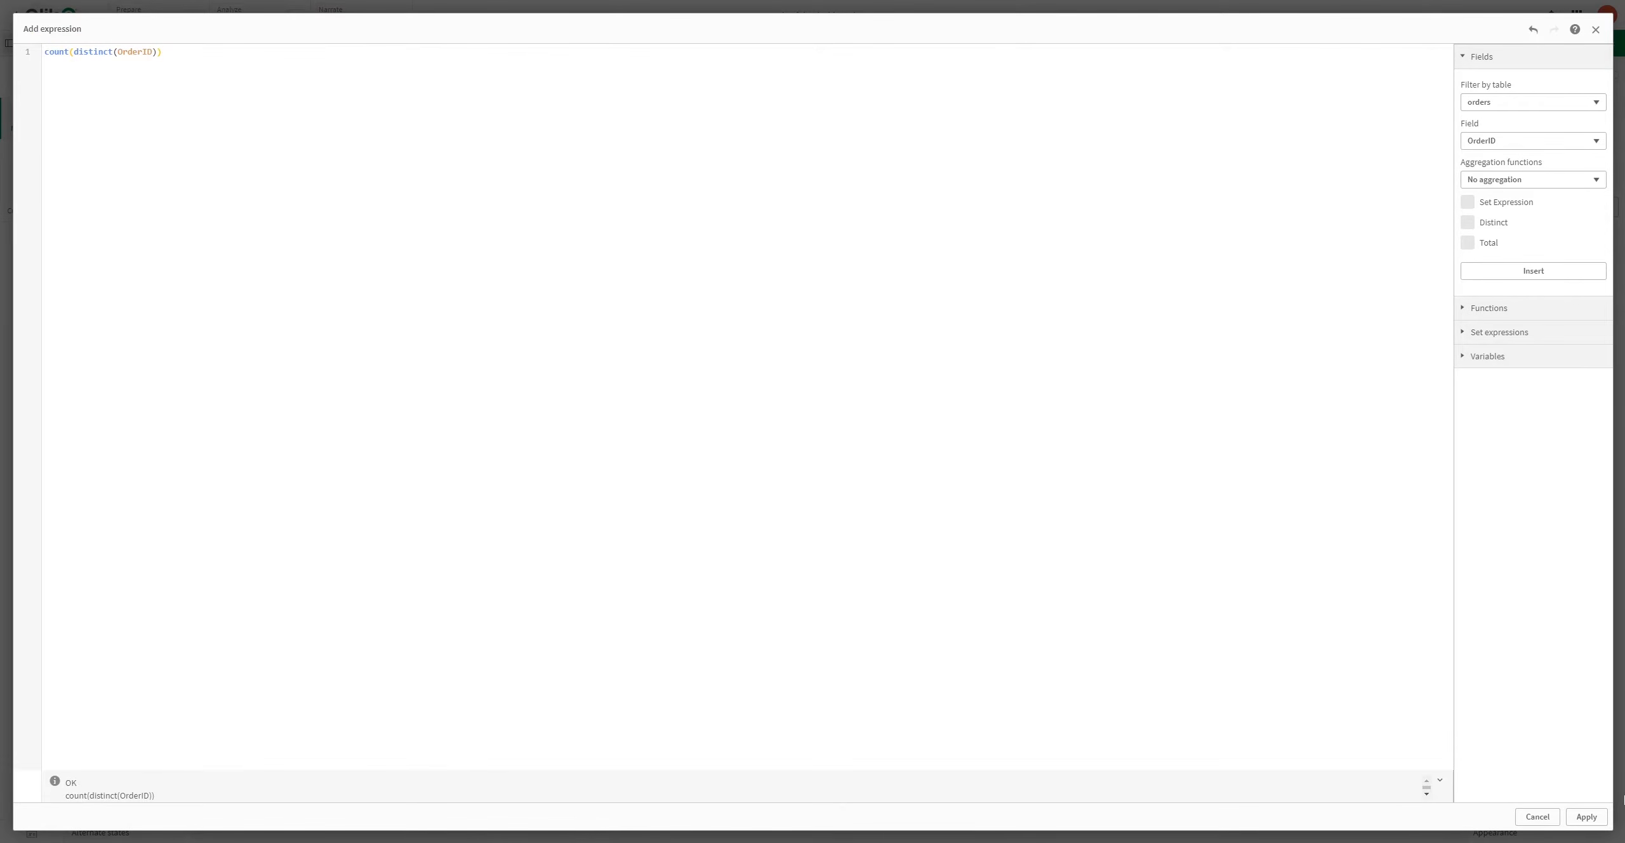
{"action": "left_click", "coordinate": [1585, 817]}
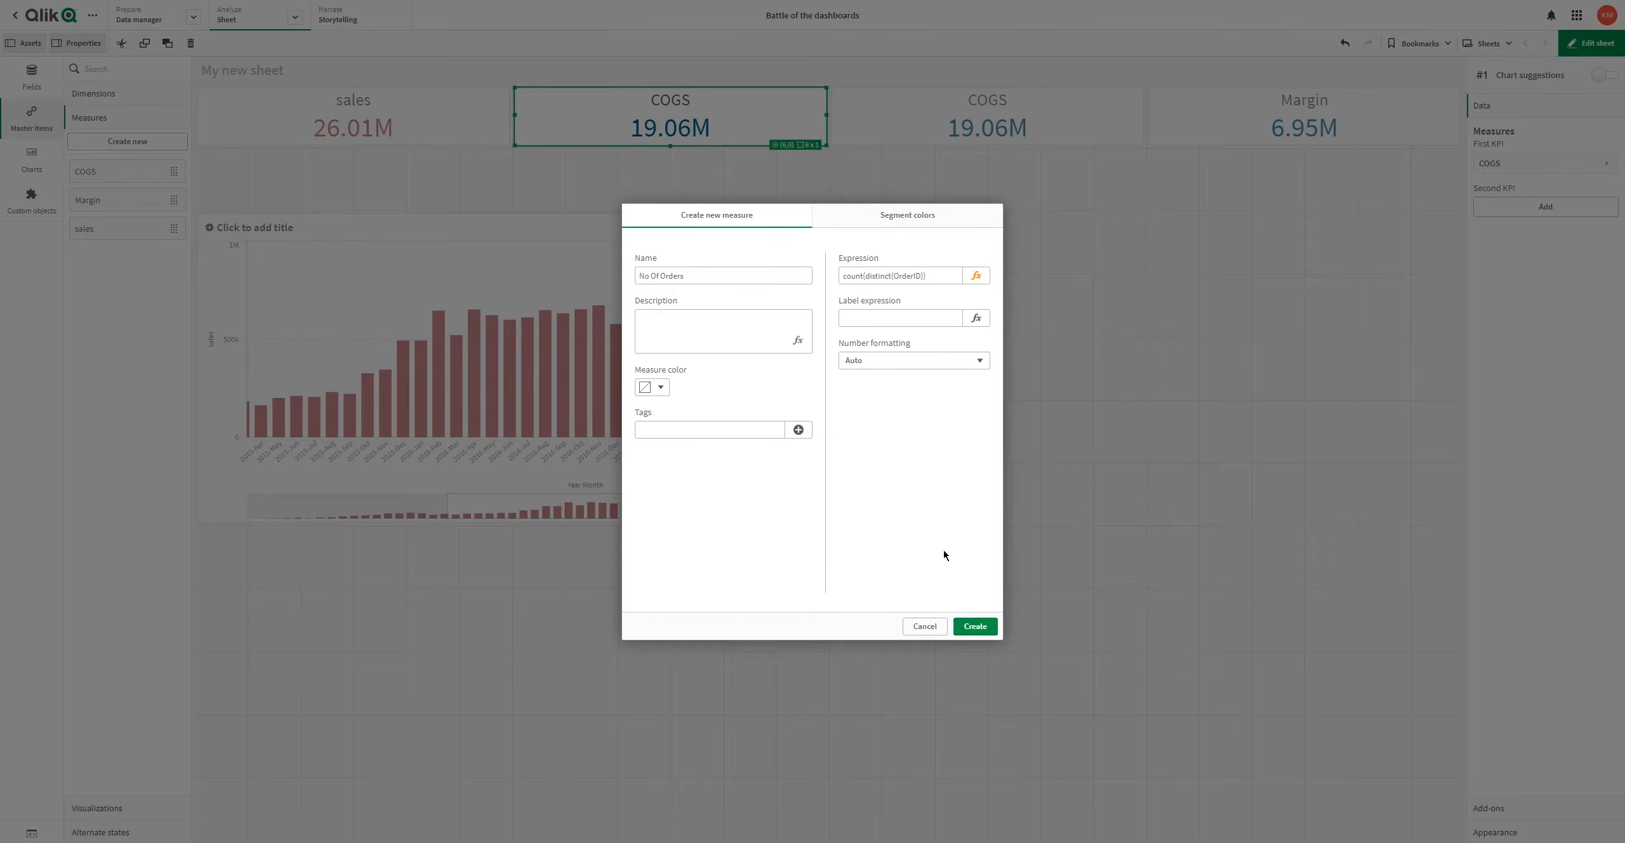
{"action": "left_click", "coordinate": [975, 626]}
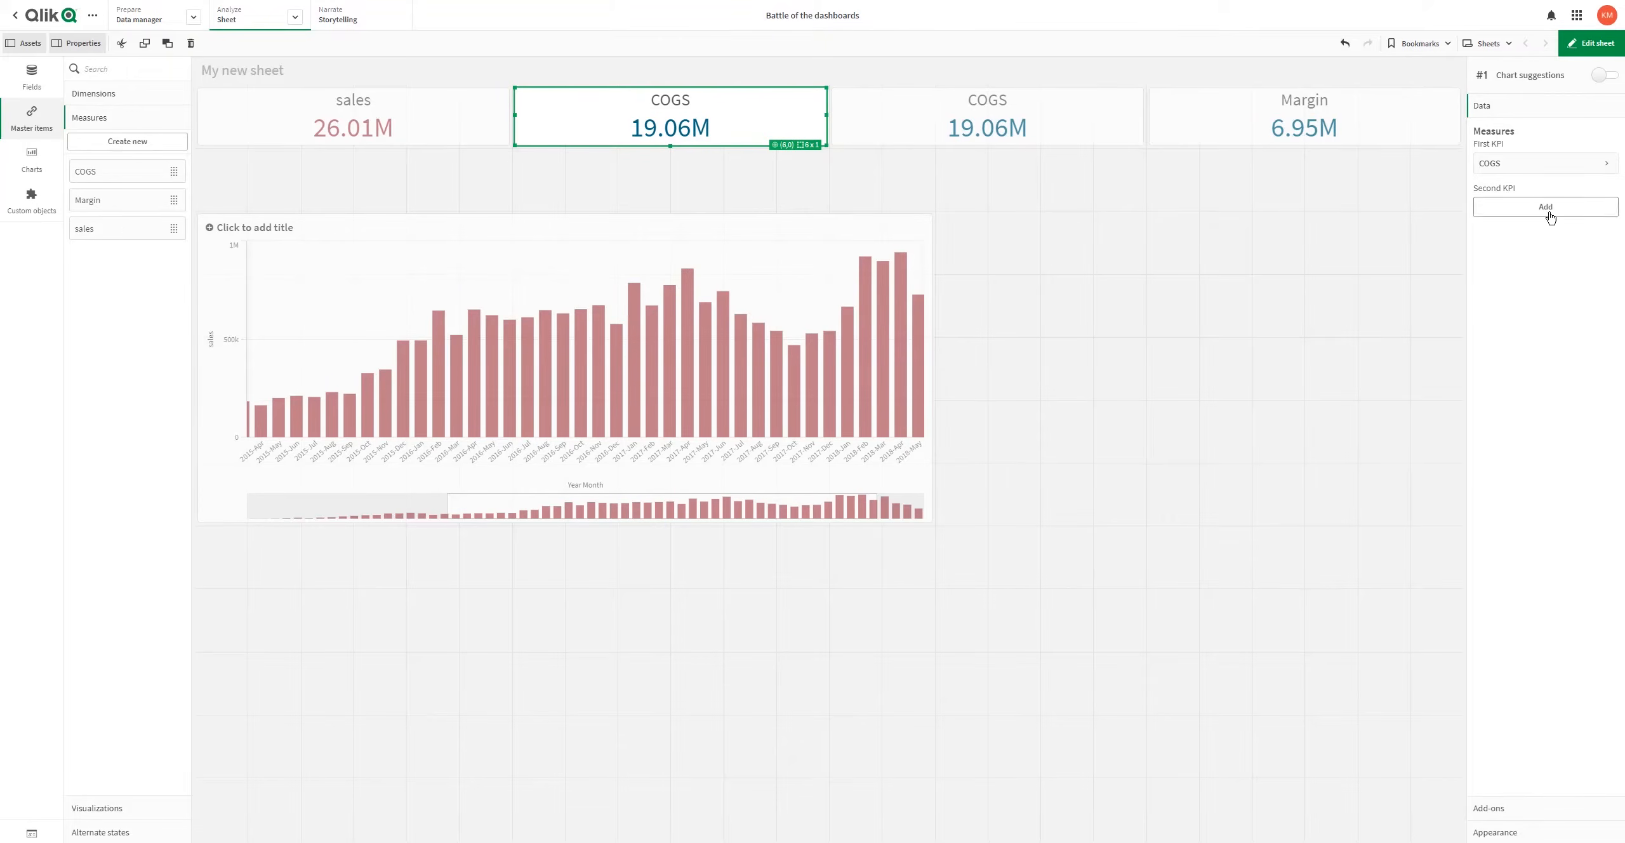
Step: Replace the COGS measure in the second KPI with the No Of Orders master measure
{"action": "left_click", "coordinate": [1581, 165]}
{"action": "left_click", "coordinate": [1592, 283]}
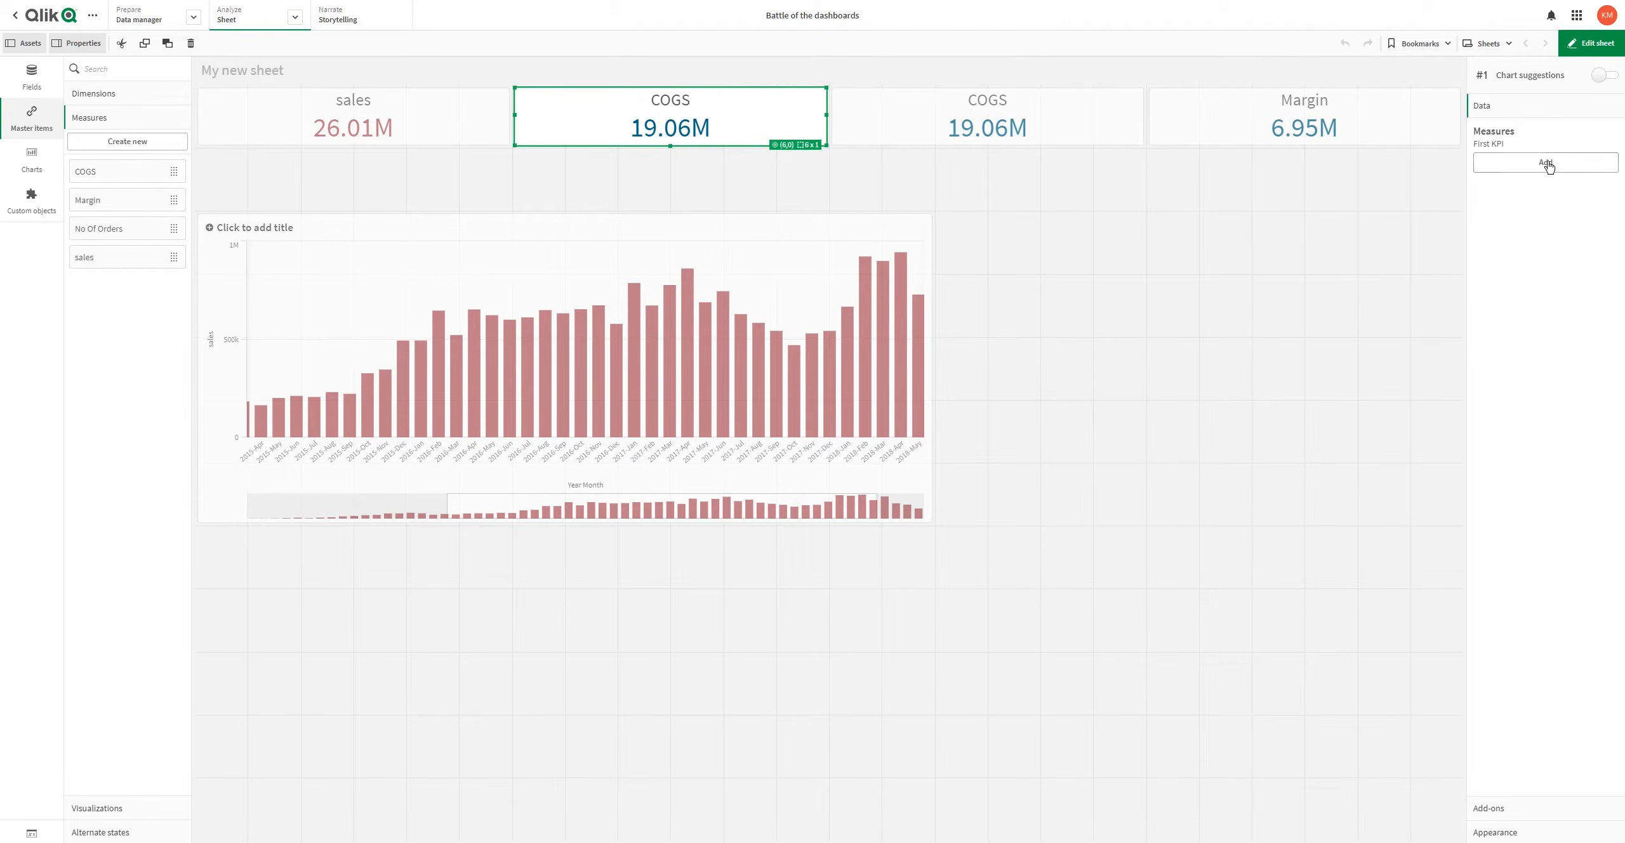
{"action": "left_click", "coordinate": [1546, 166]}
{"action": "left_click", "coordinate": [1502, 292]}
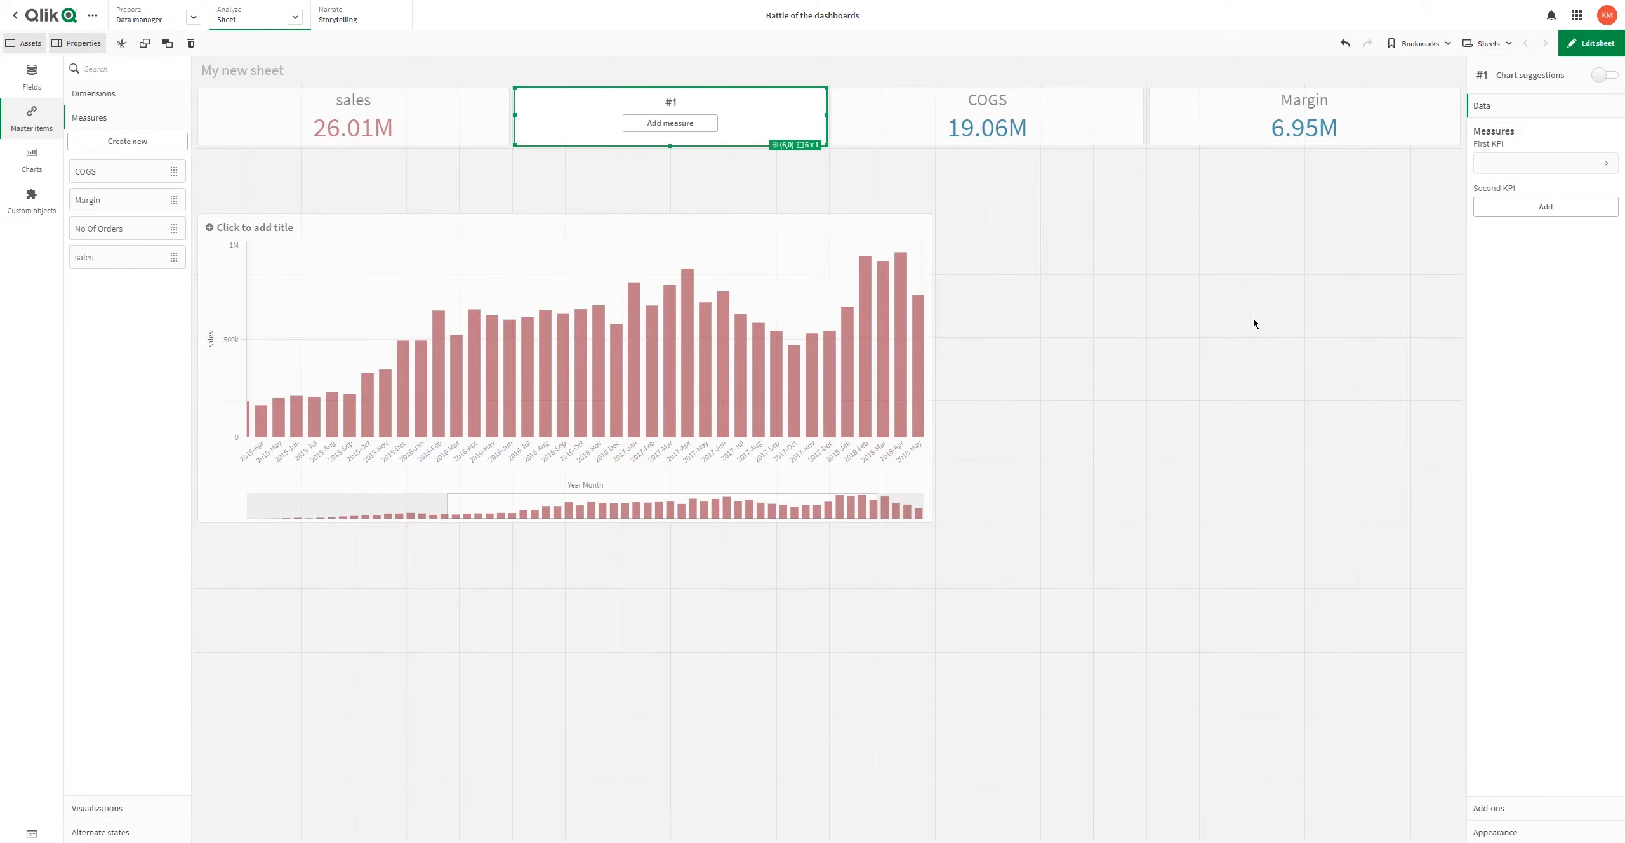
{"action": "left_click", "coordinate": [1034, 305]}
Step: Extend the monthly sales chart up to the KPI row and shorten it from below to 14 by 5 grid cells
{"action": "left_click", "coordinate": [931, 216]}
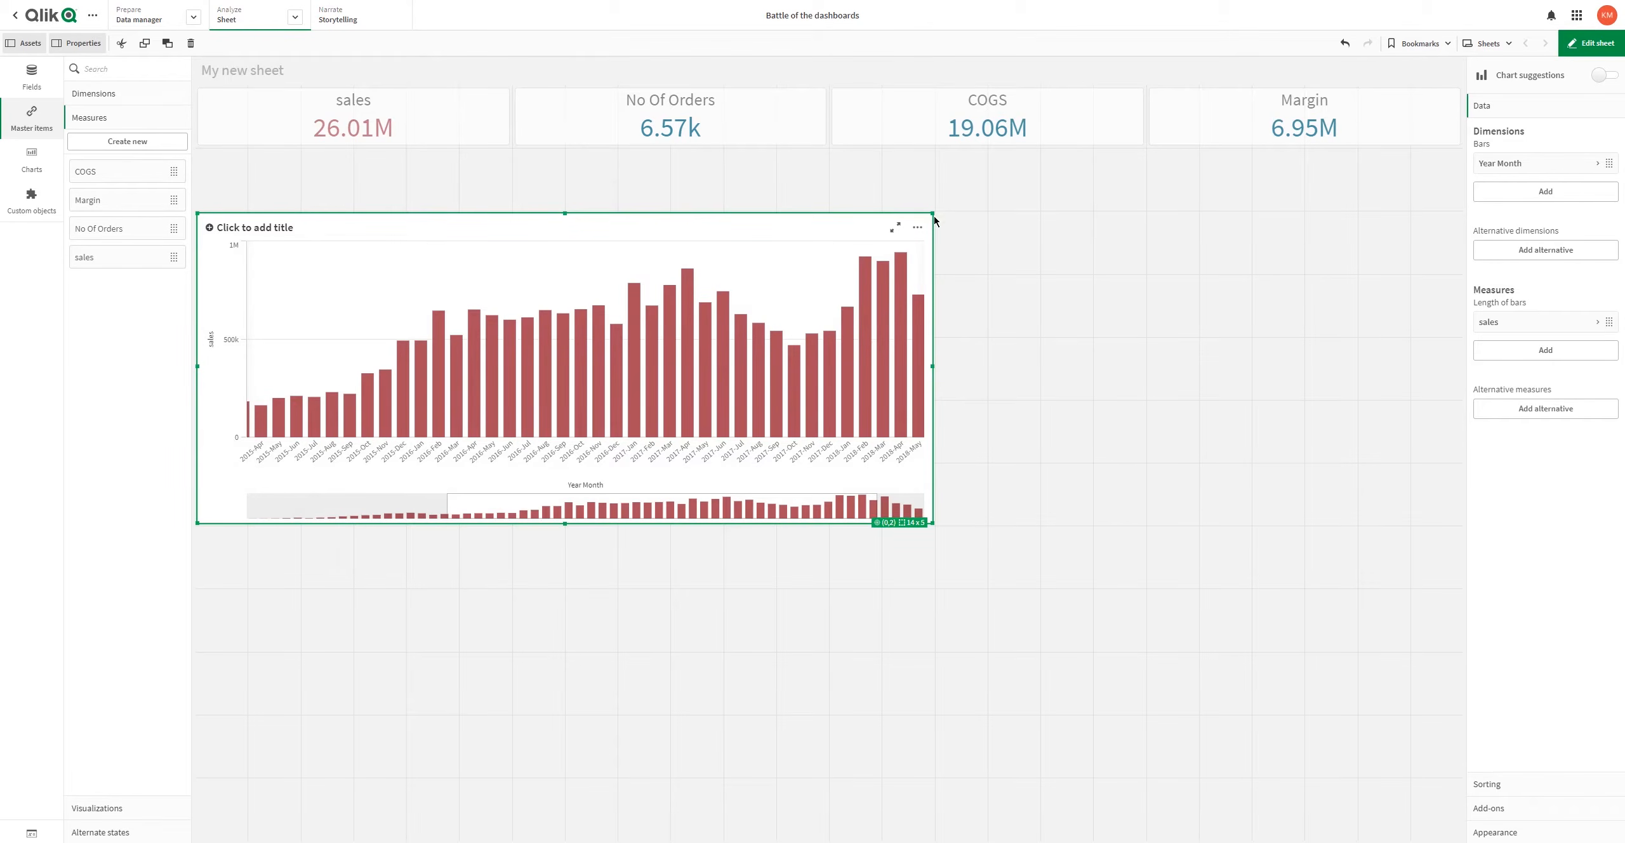
{"action": "left_click_drag", "start_coordinate": [930, 216], "coordinate": [921, 179]}
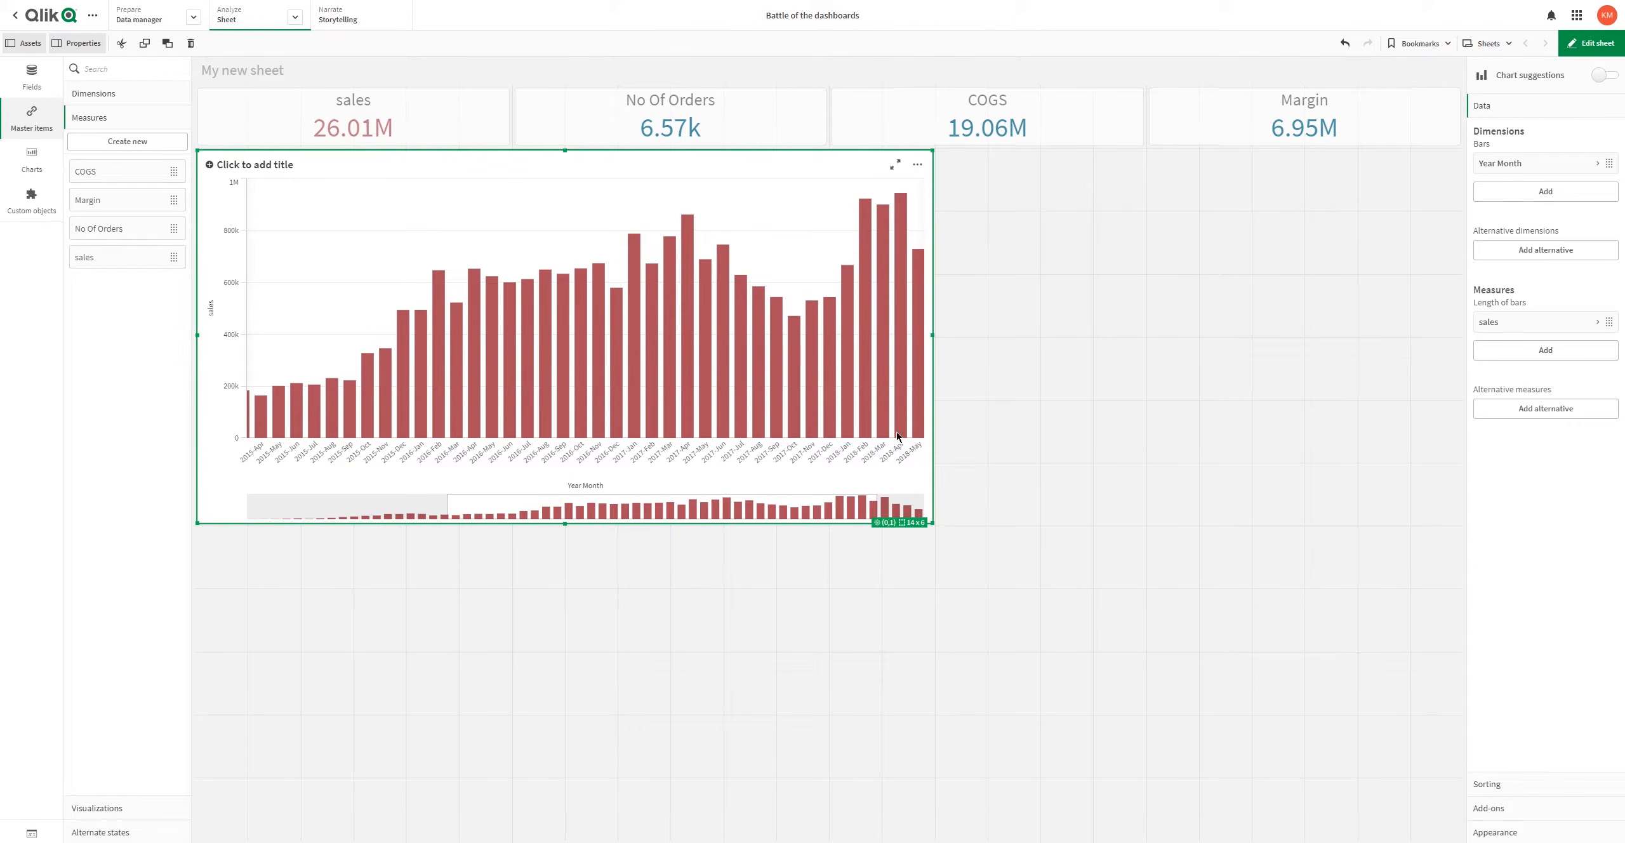
{"action": "left_click_drag", "start_coordinate": [932, 523], "coordinate": [922, 452]}
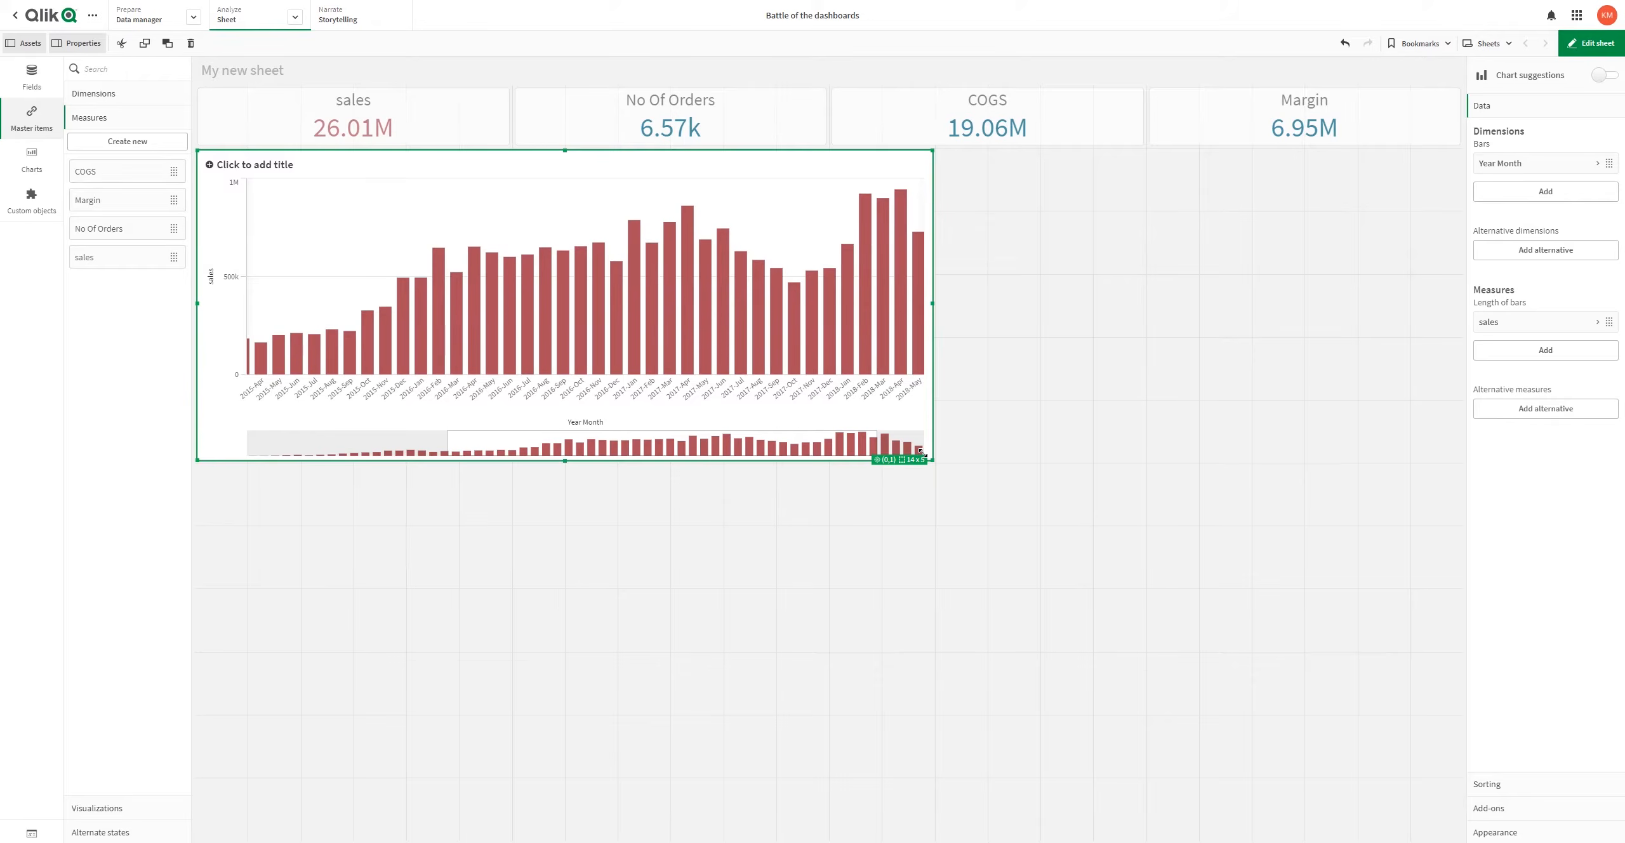
{"action": "left_click", "coordinate": [1147, 462]}
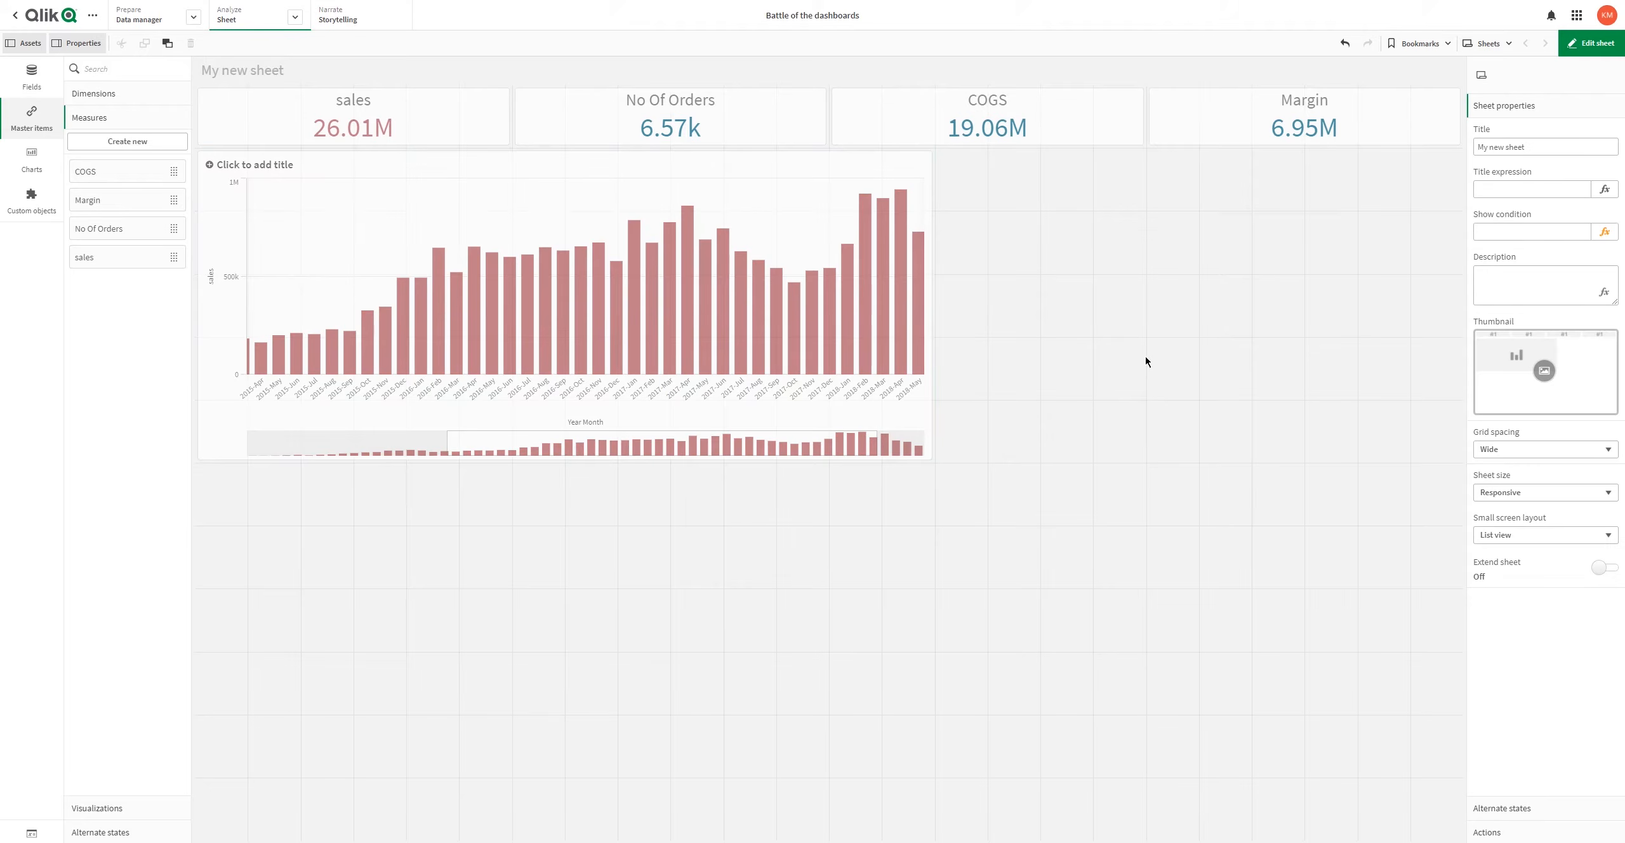
Step: Paste a copy of the monthly sales chart into the space below it and widen the copy to 14 grid cells
{"action": "left_click", "coordinate": [815, 223]}
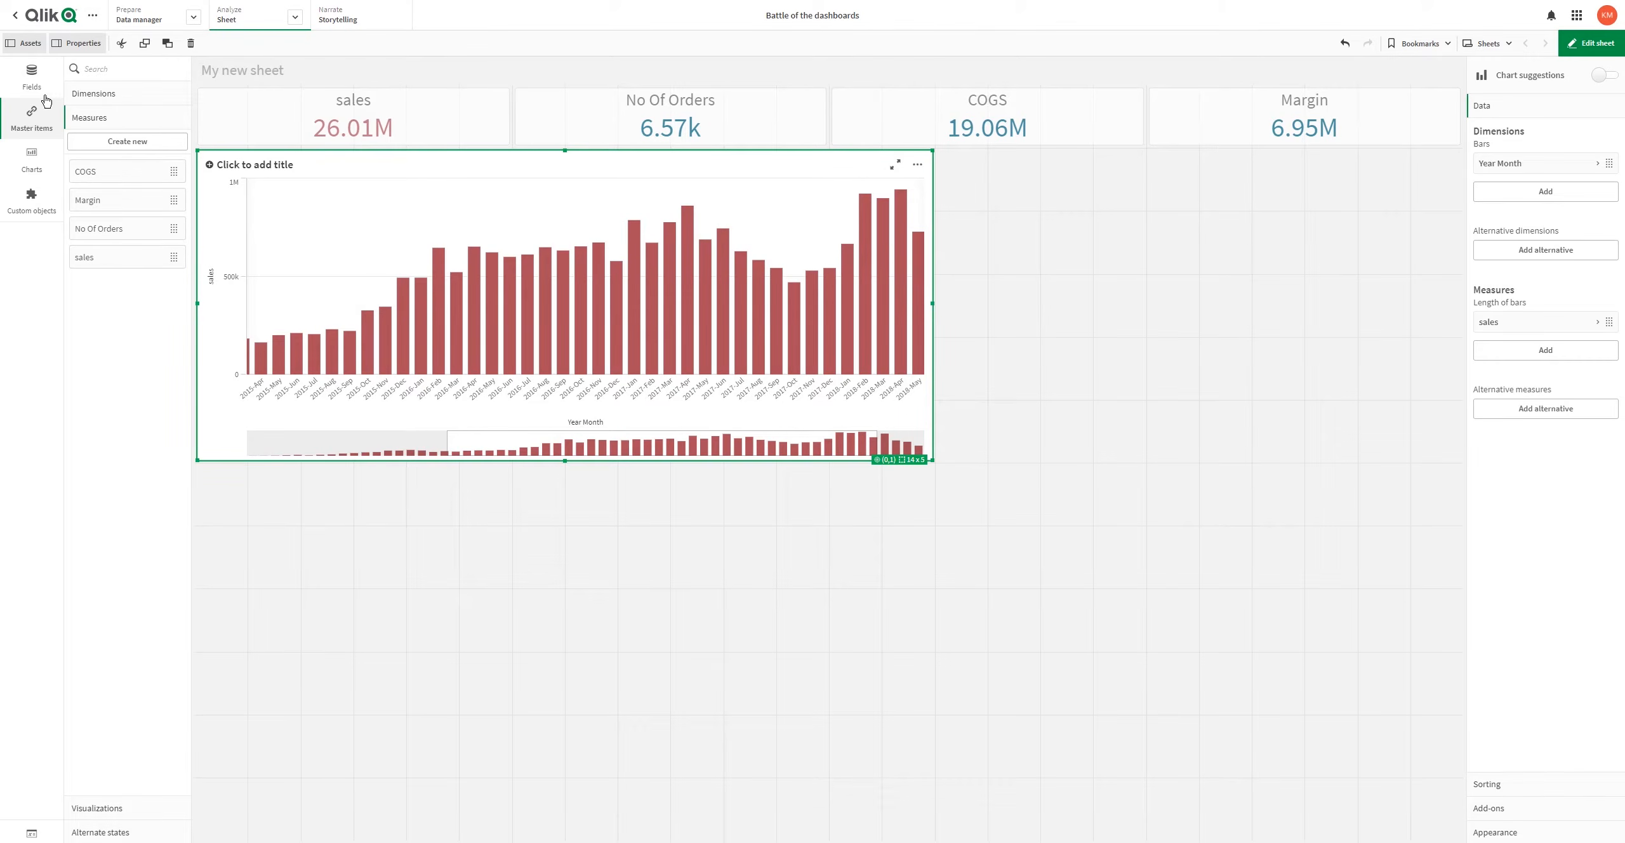
{"action": "right_click", "coordinate": [451, 264]}
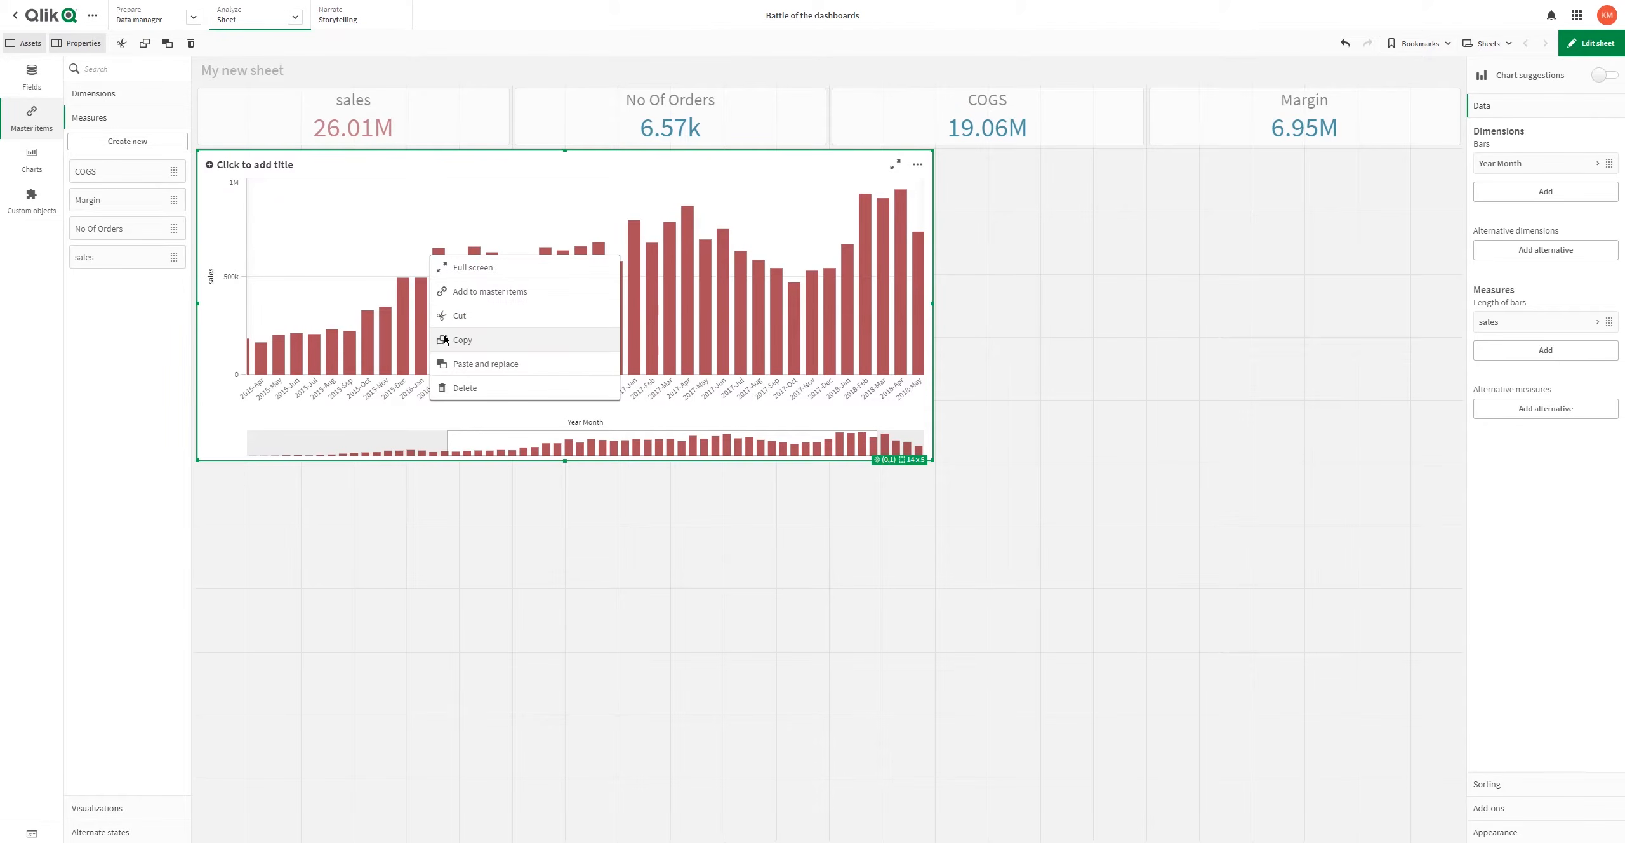
{"action": "left_click", "coordinate": [443, 340]}
{"action": "right_click", "coordinate": [458, 573]}
{"action": "left_click", "coordinate": [460, 574]}
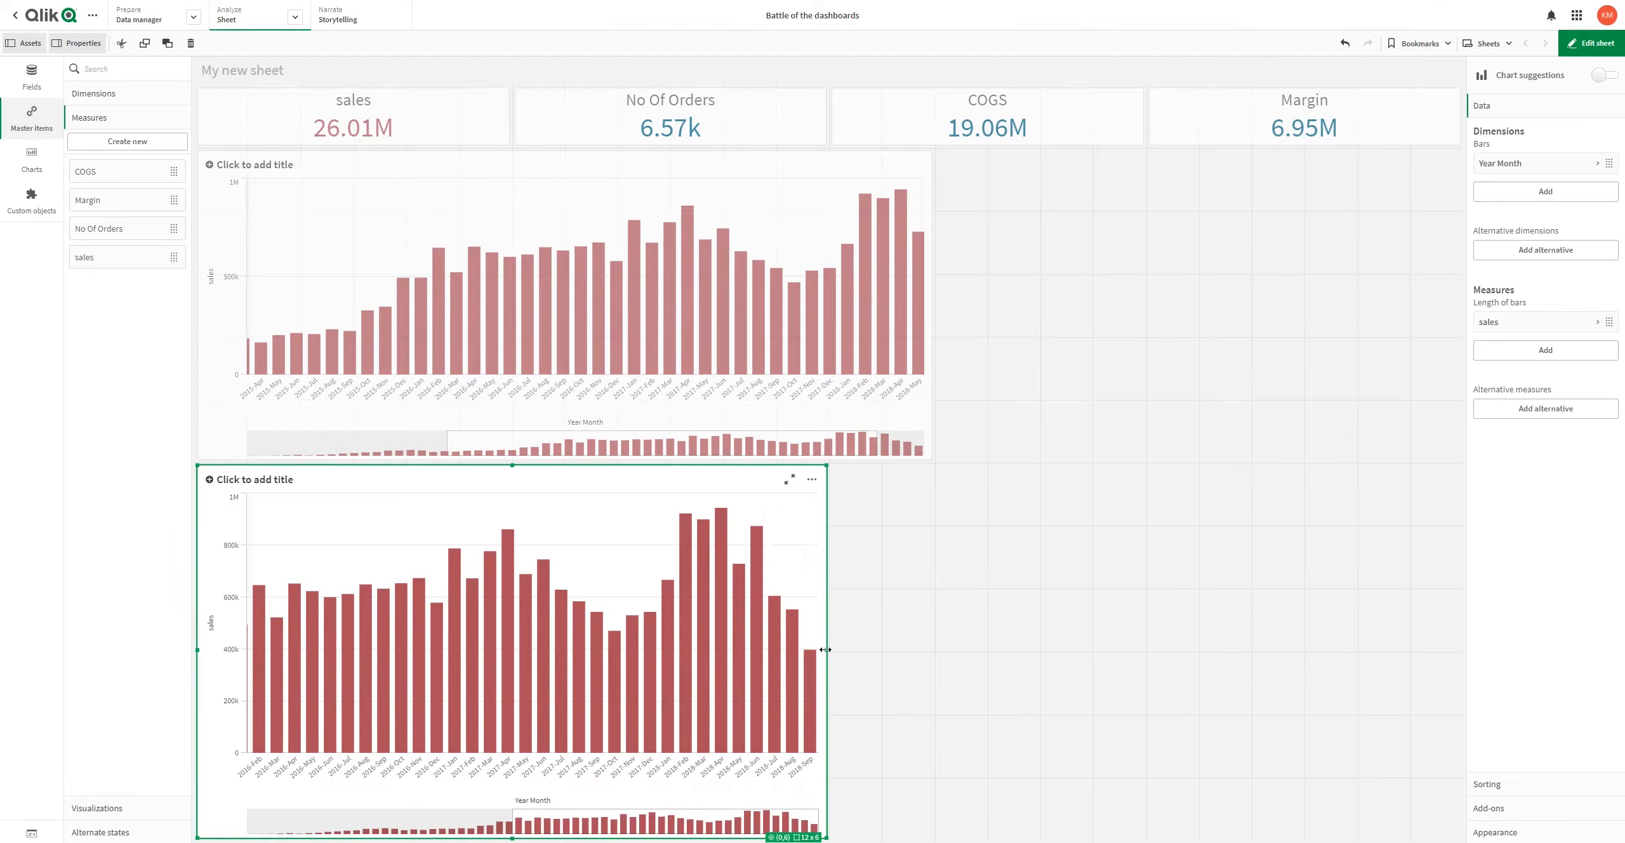
{"action": "left_click_drag", "start_coordinate": [754, 650], "coordinate": [919, 650]}
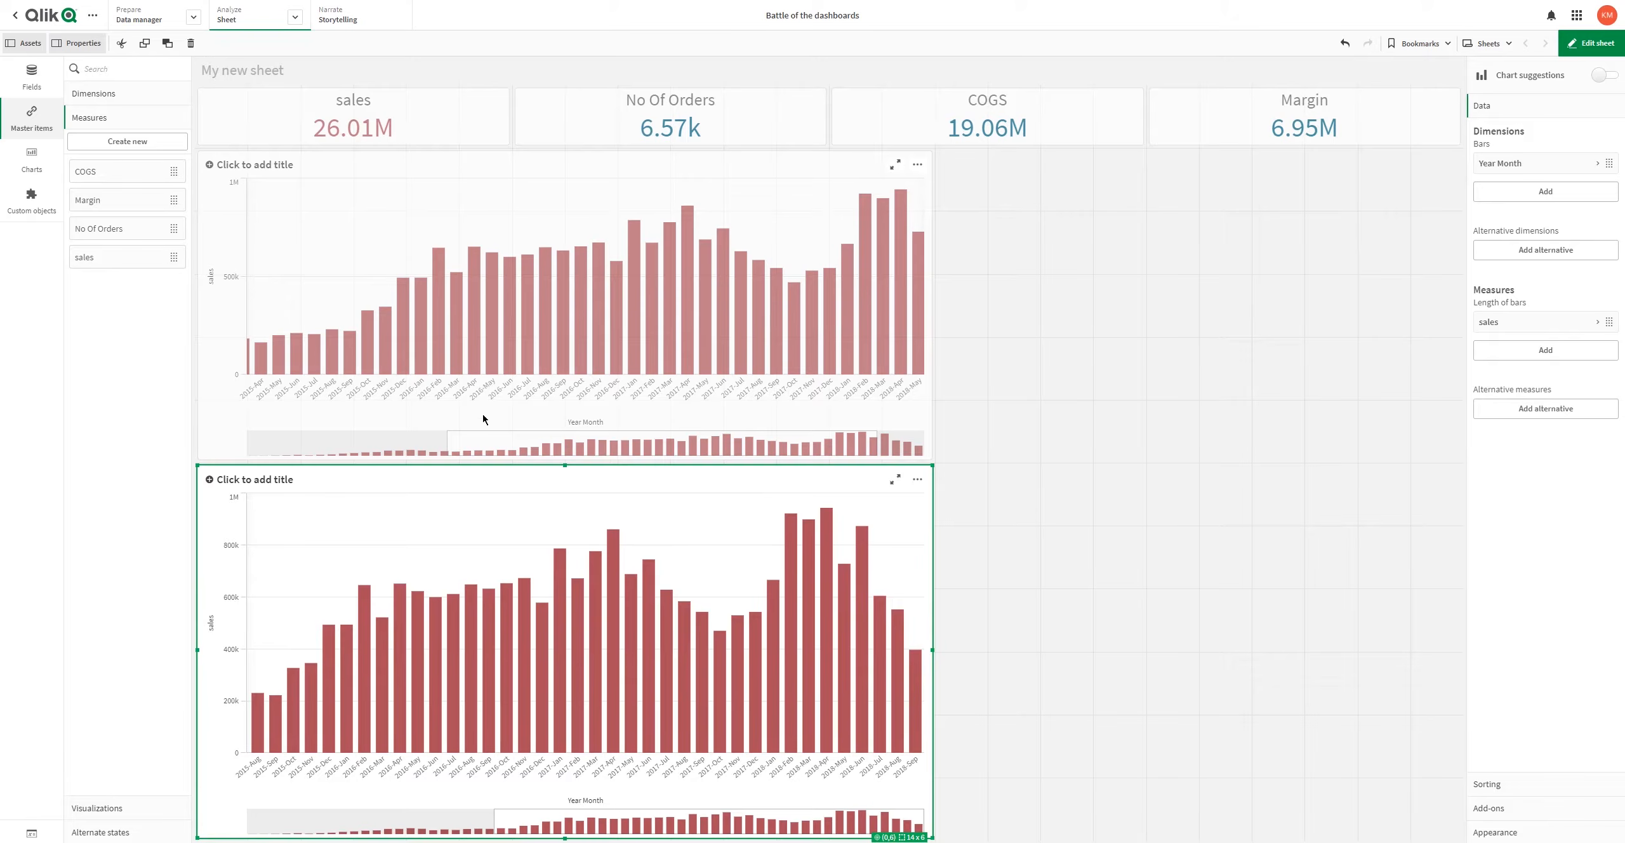
Step: Replace the Year Month dimension of the copied bar chart with the Product field
{"action": "left_click", "coordinate": [1542, 164]}
{"action": "left_click", "coordinate": [1570, 405]}
{"action": "left_click", "coordinate": [1501, 162]}
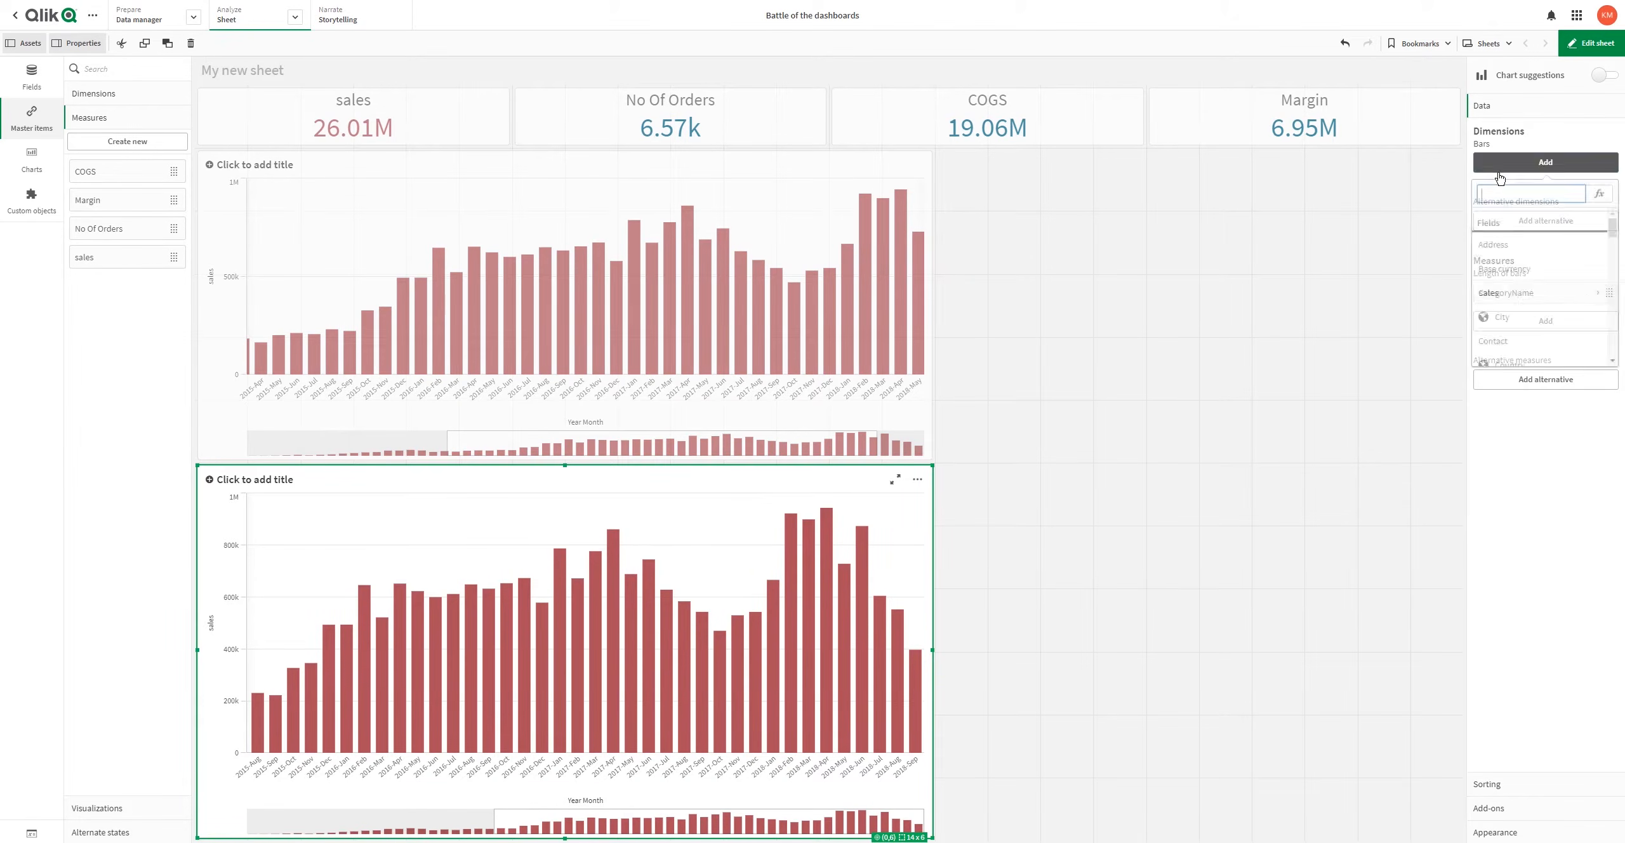
{"action": "type", "text": "pro"}
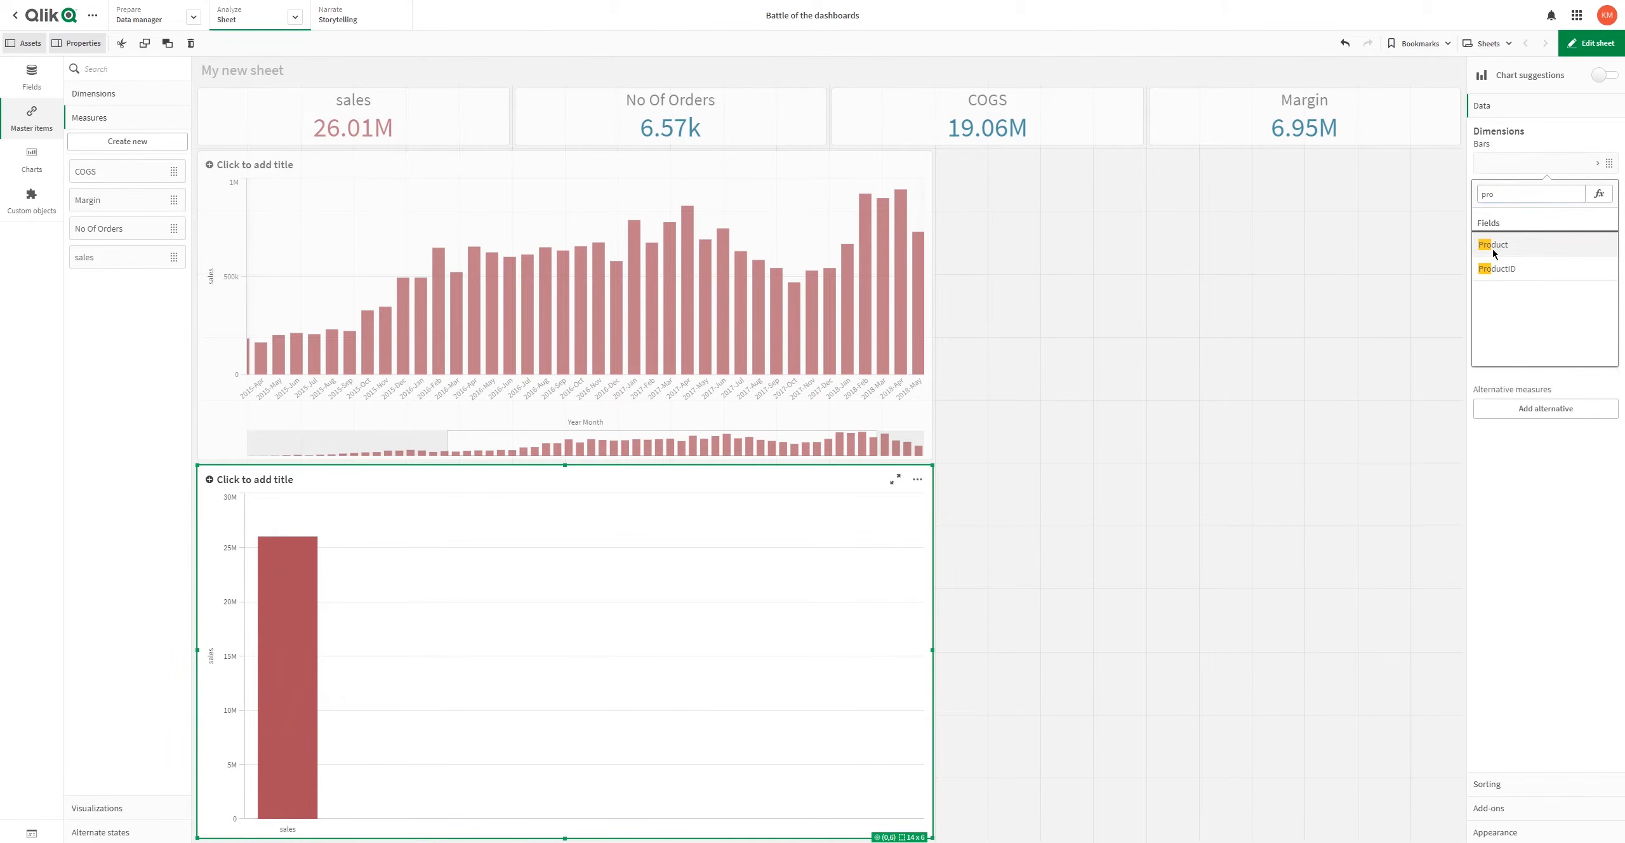
{"action": "left_click", "coordinate": [1507, 249]}
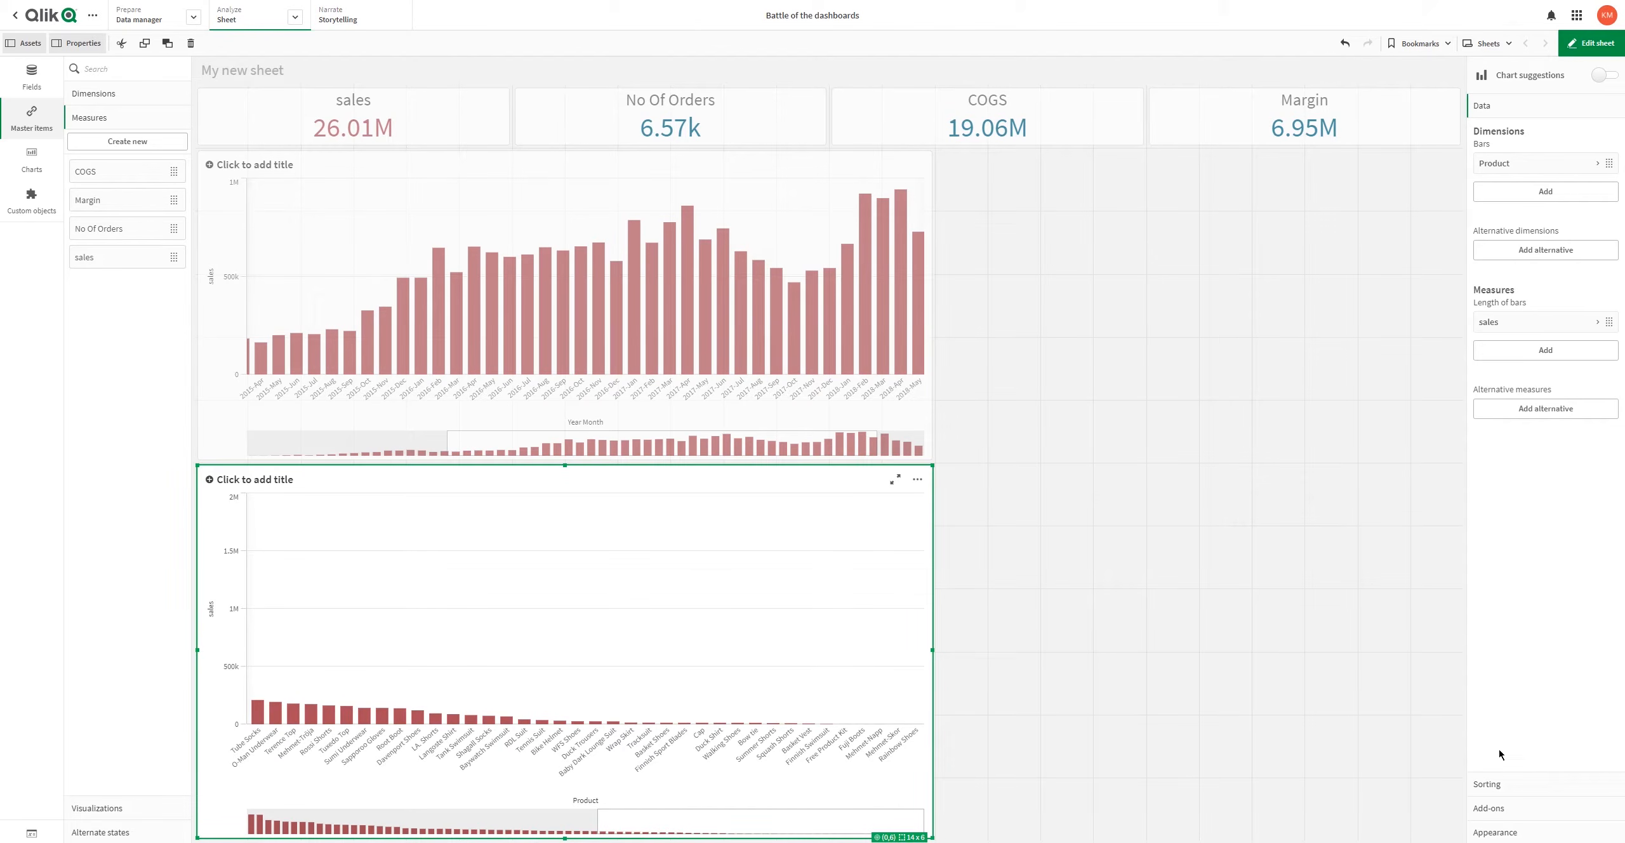
Step: Check the product chart's sorting, set its scroll alignment to Start and leave sheet editing
{"action": "left_click", "coordinate": [1489, 785]}
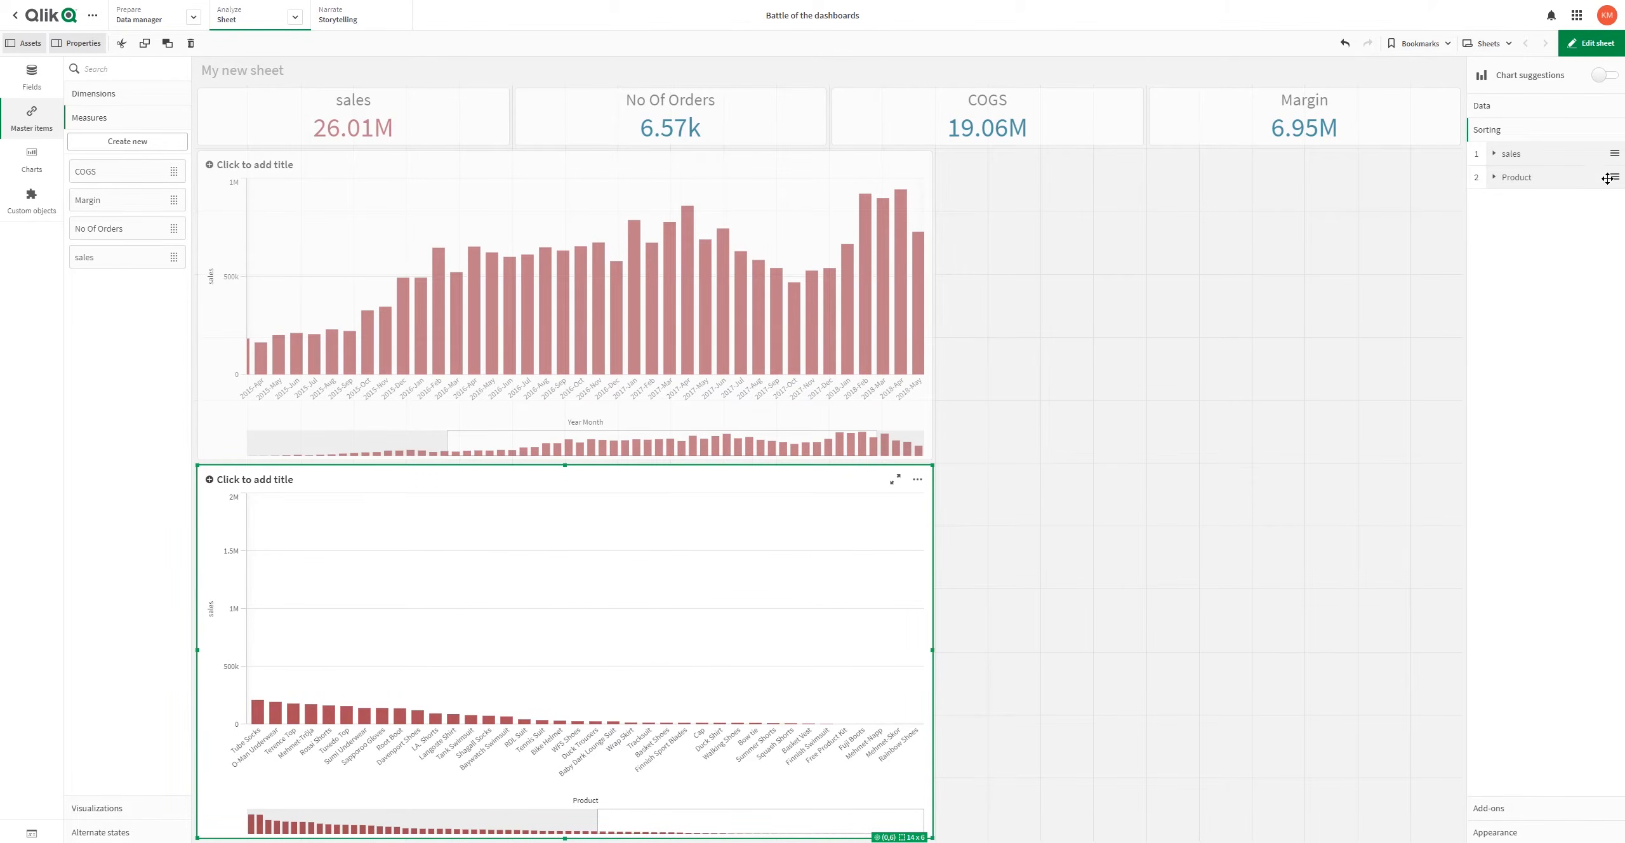
{"action": "left_click", "coordinate": [1511, 154]}
{"action": "left_click", "coordinate": [1510, 155]}
{"action": "left_click", "coordinate": [1506, 837]}
{"action": "left_click", "coordinate": [1510, 443]}
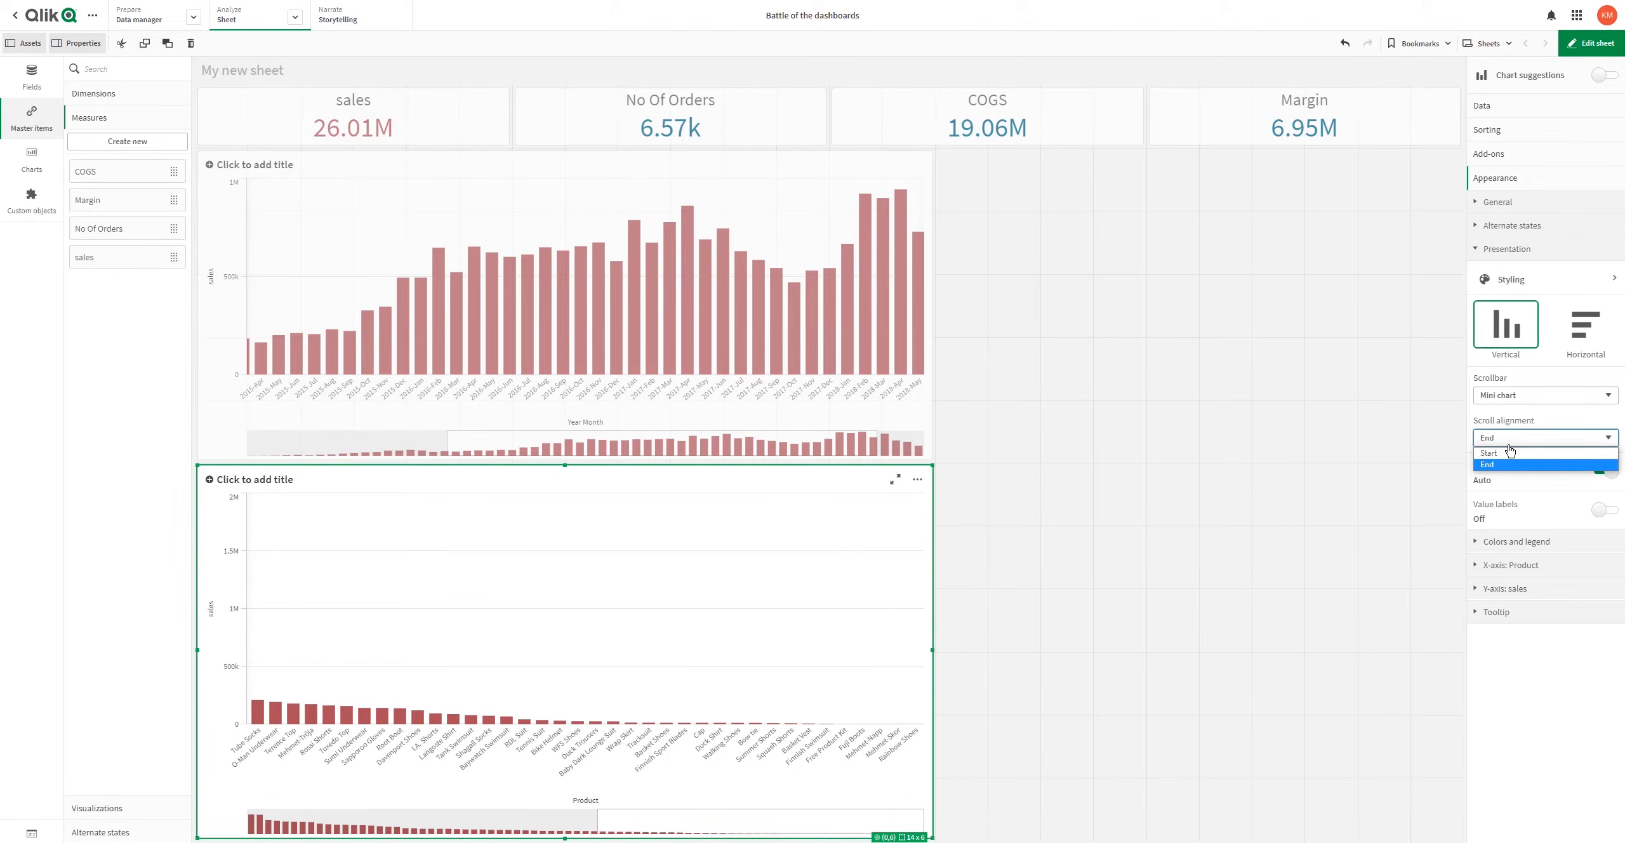
{"action": "left_click", "coordinate": [1505, 452]}
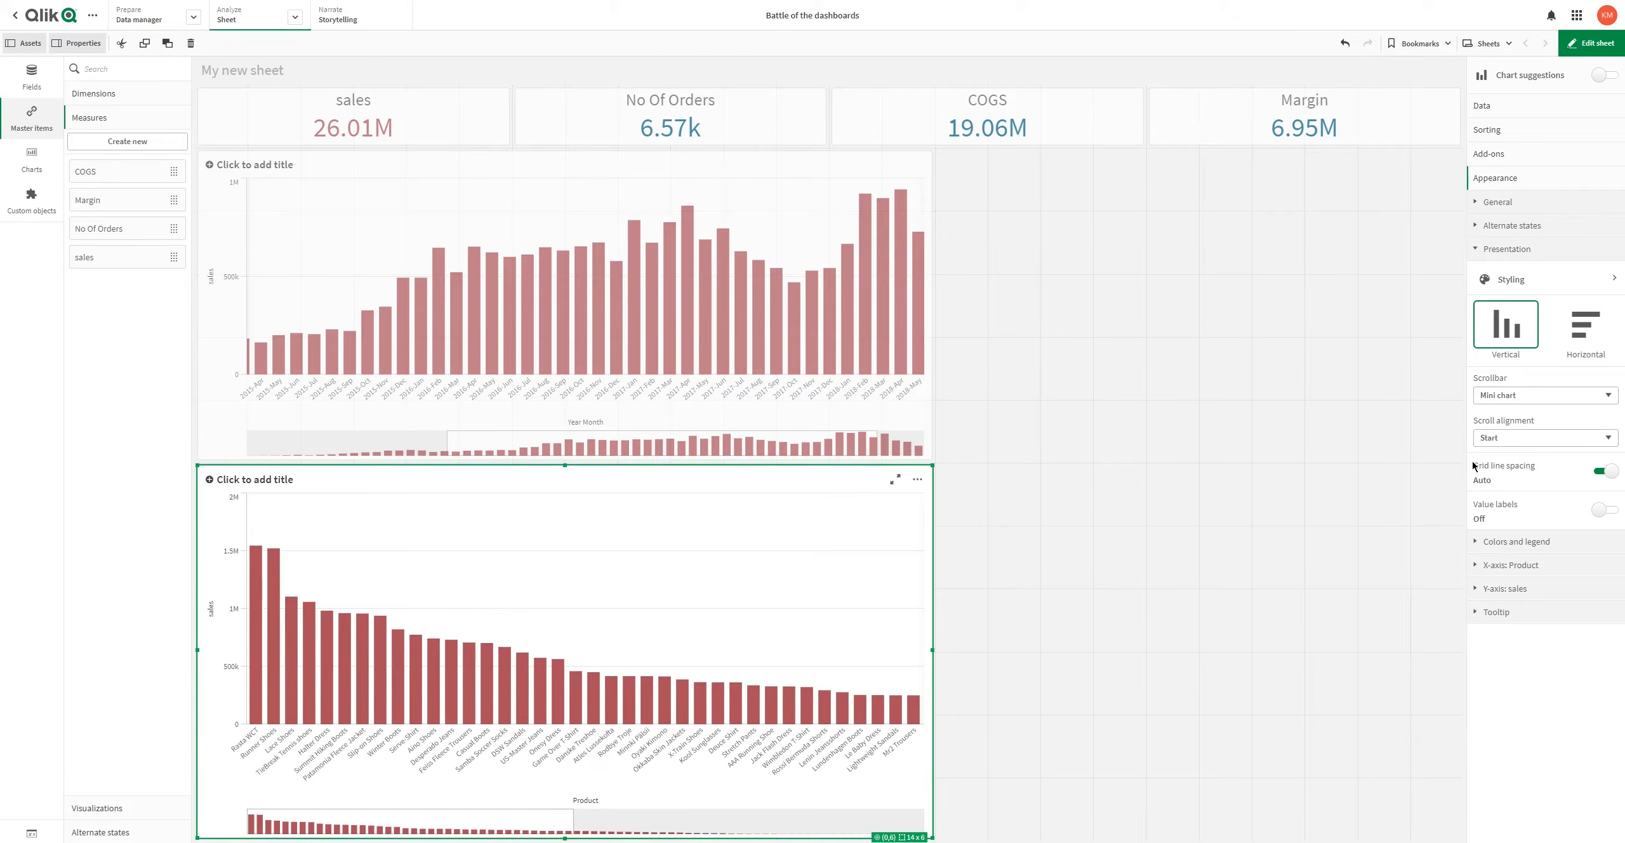
{"action": "left_click", "coordinate": [1572, 44]}
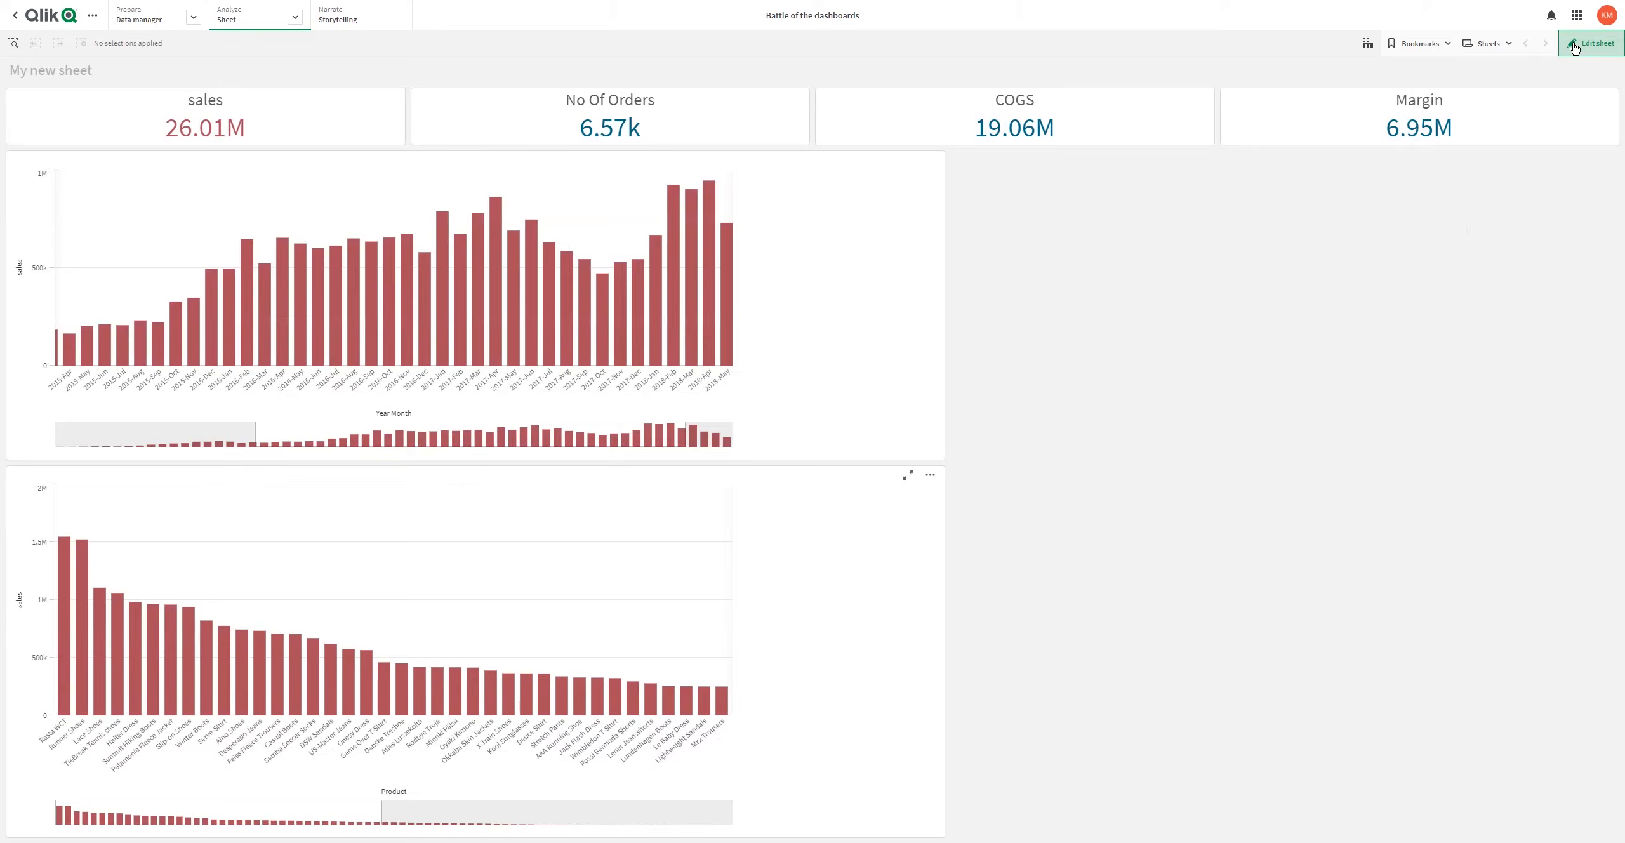
Step: Turn the product chart's bars horizontal and narrow the chart to 7 by 6 grid cells against the sheet's right edge
{"action": "left_click", "coordinate": [1573, 43]}
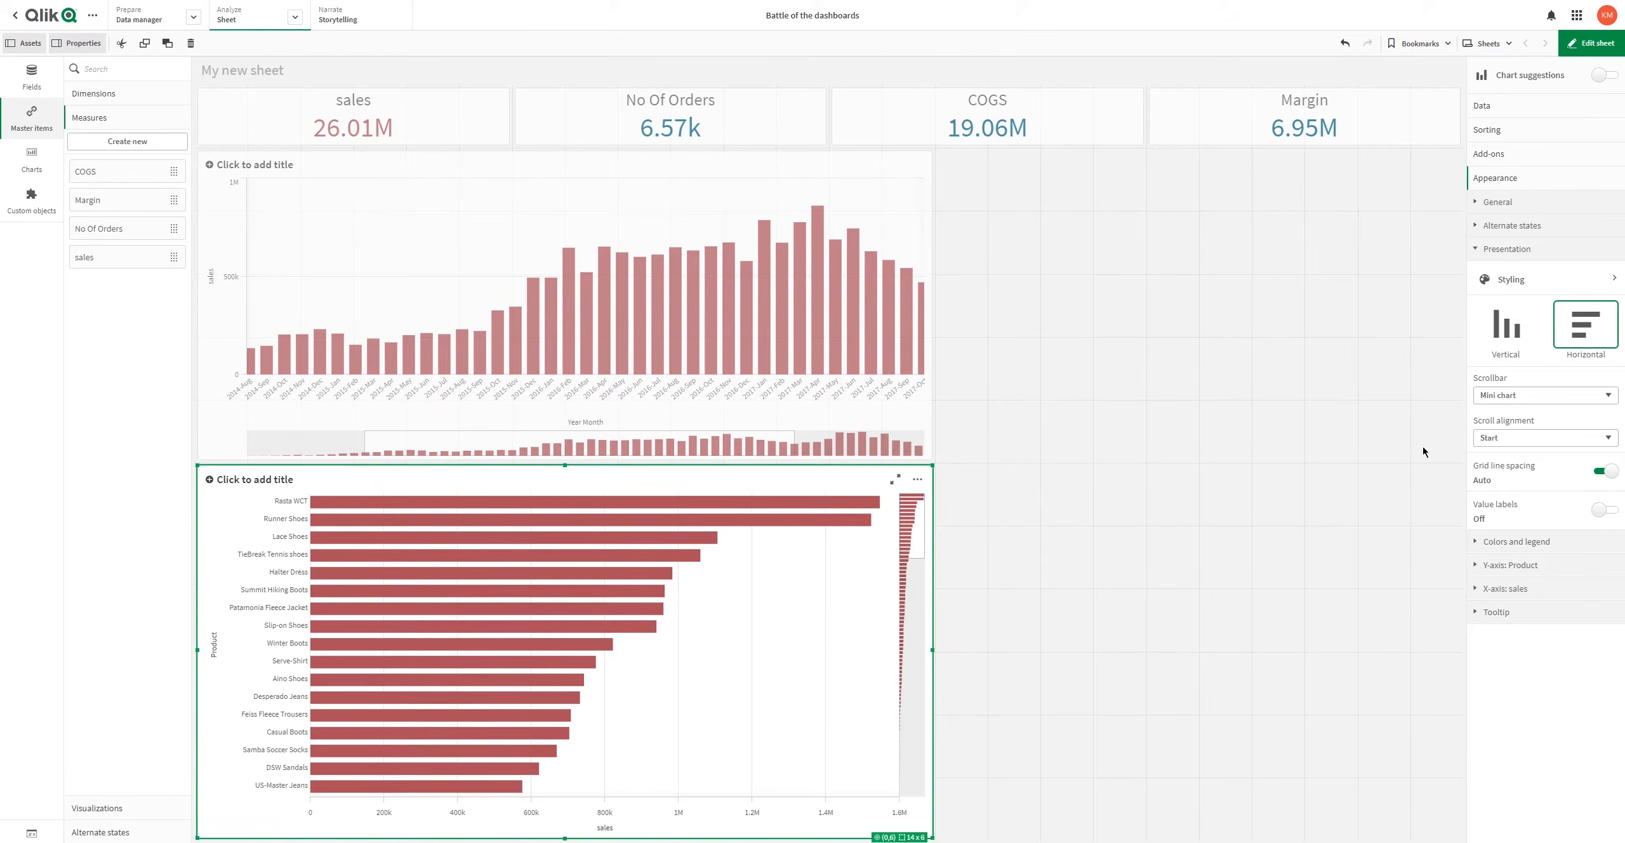
{"action": "left_click", "coordinate": [1167, 489]}
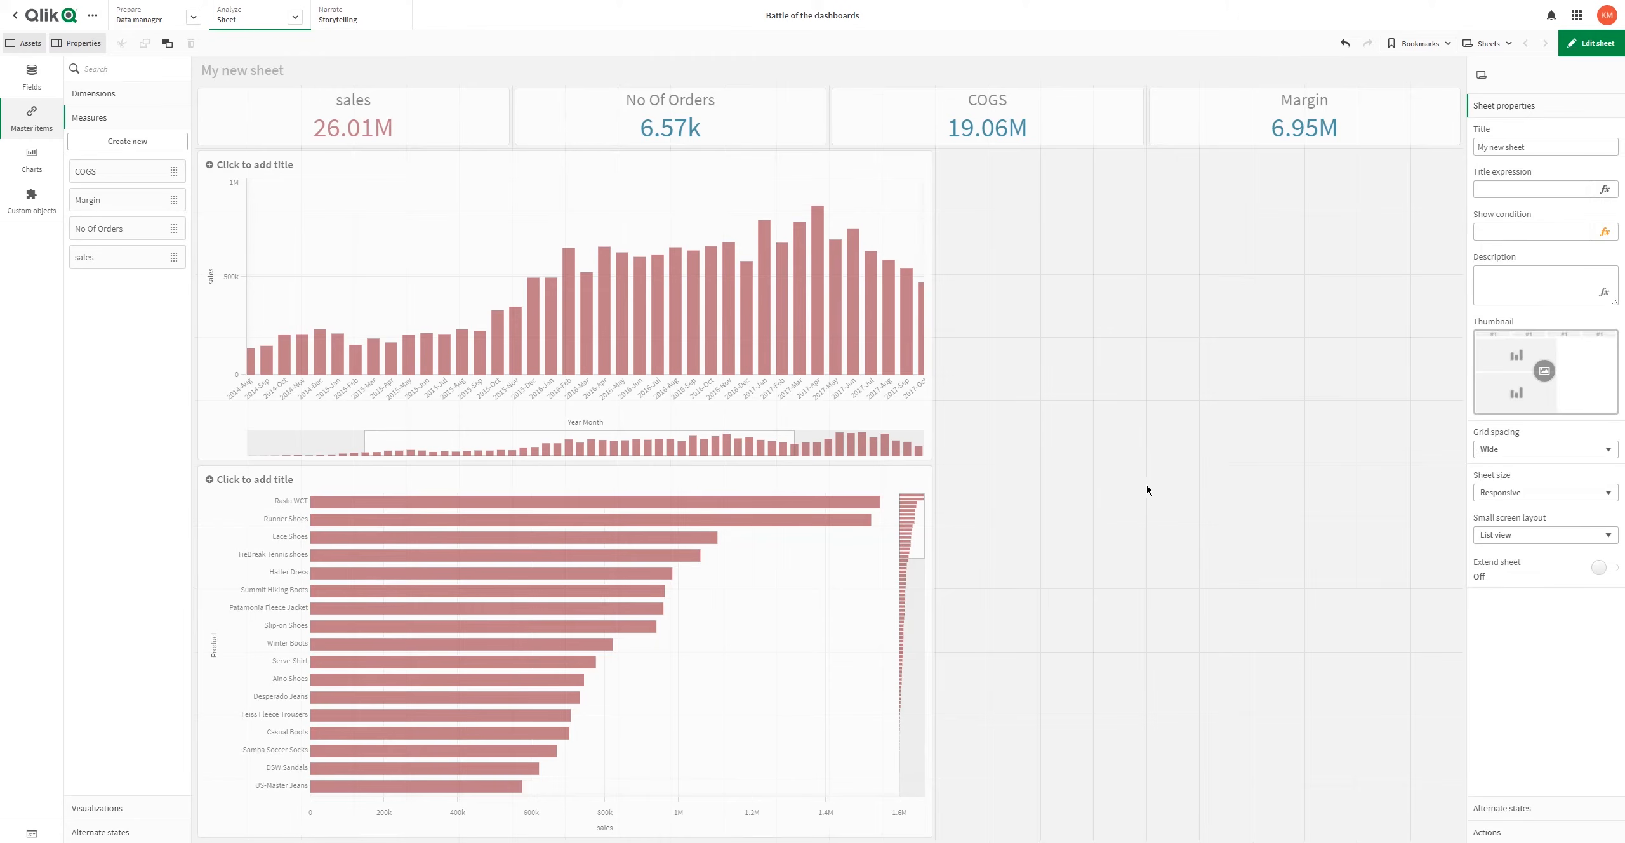
{"action": "left_click", "coordinate": [855, 593]}
{"action": "left_click_drag", "start_coordinate": [931, 652], "coordinate": [562, 646]}
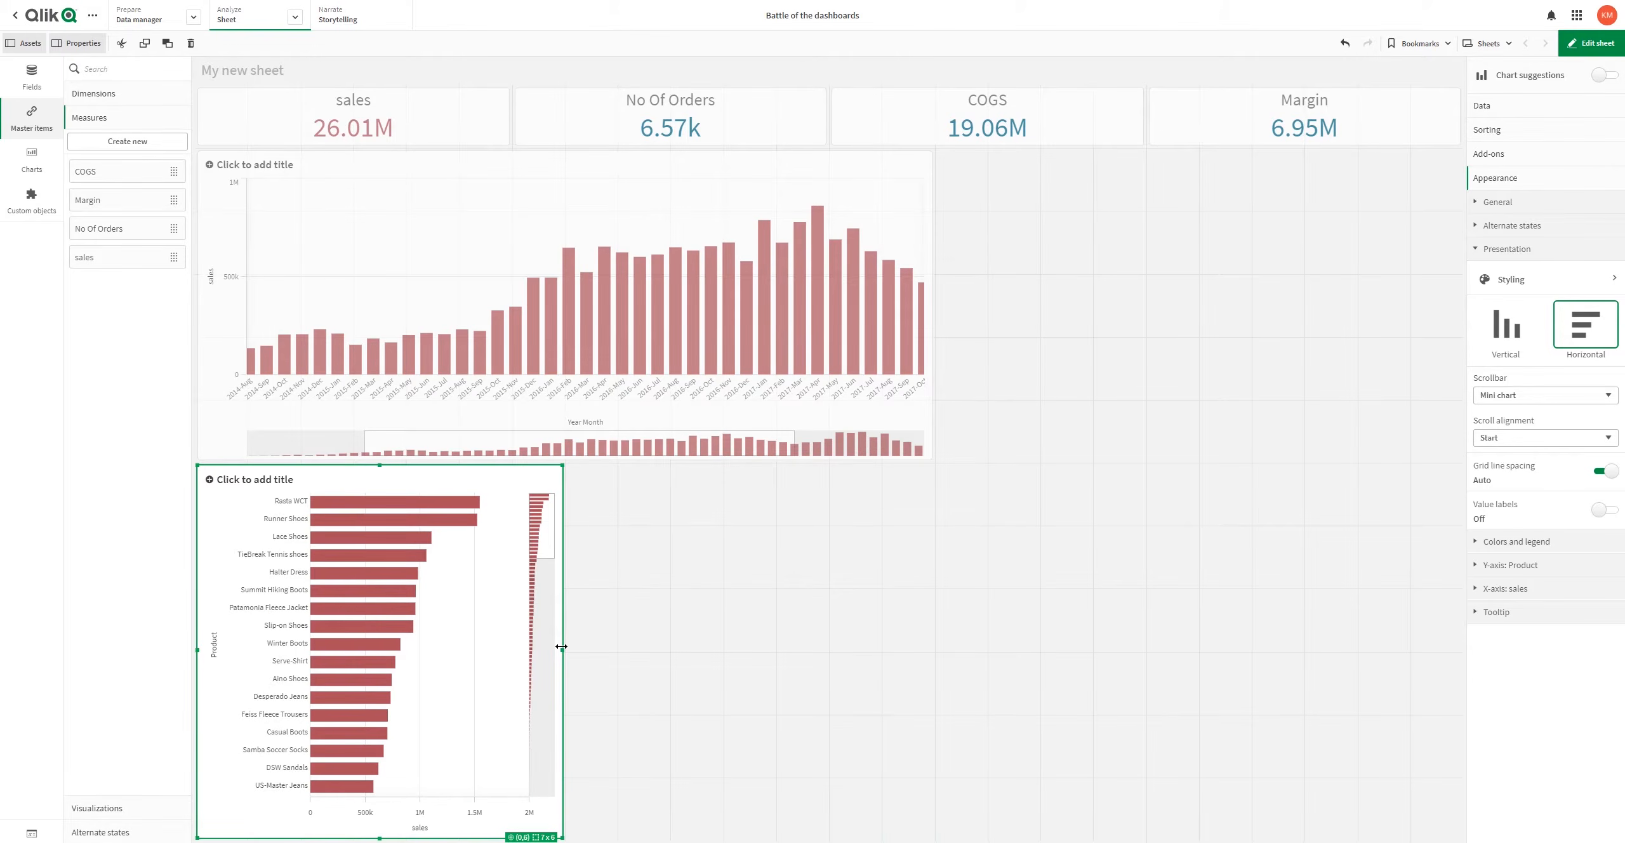
{"action": "left_click_drag", "start_coordinate": [561, 646], "coordinate": [1460, 649]}
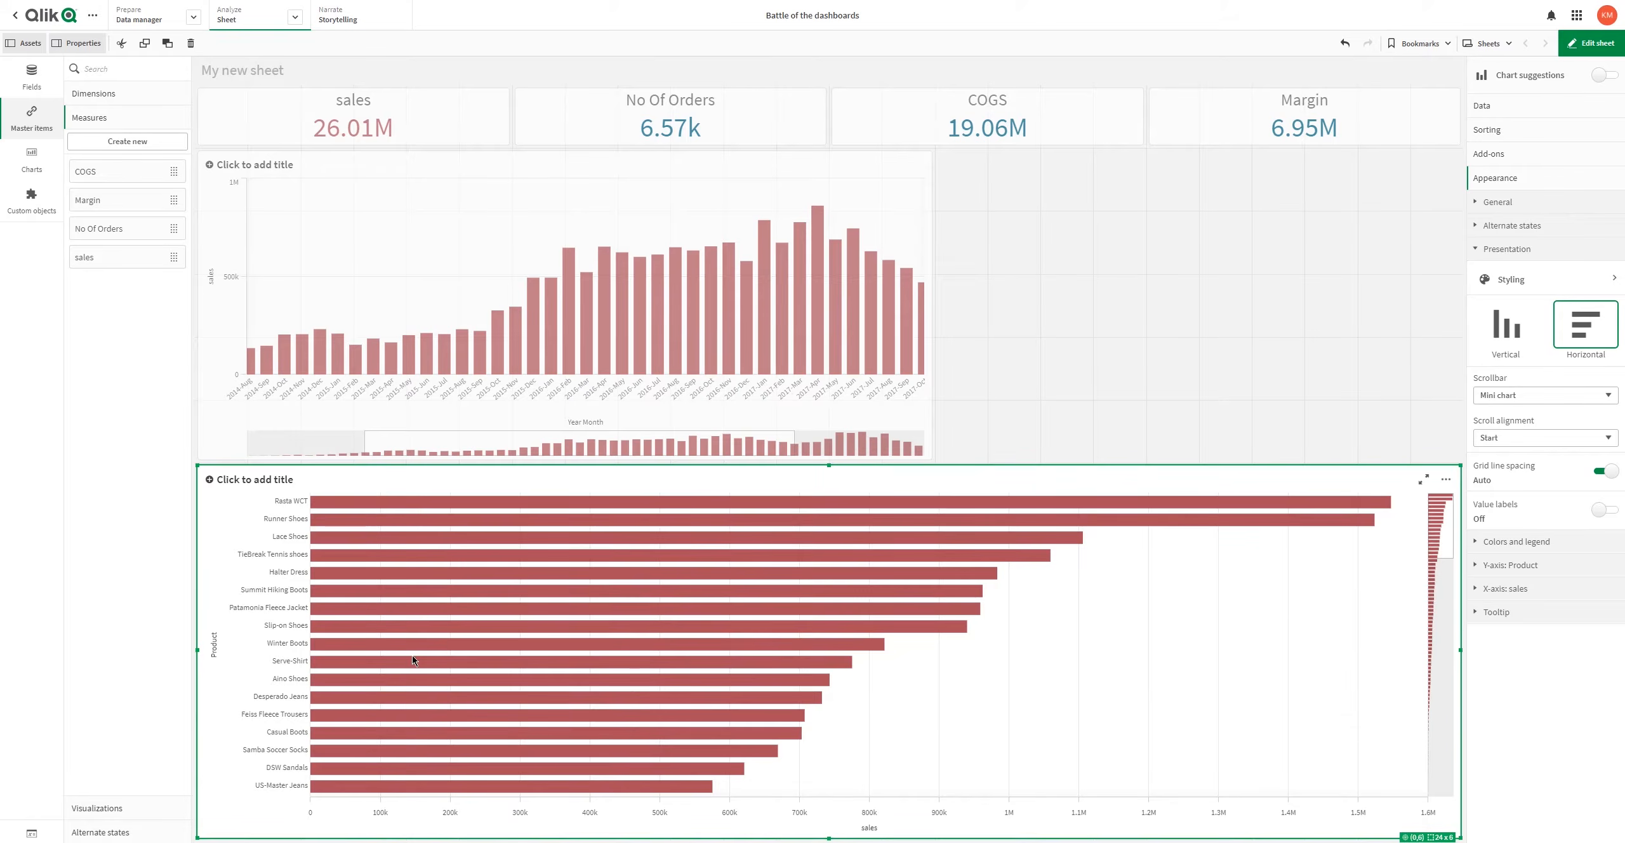
{"action": "left_click_drag", "start_coordinate": [197, 650], "coordinate": [1112, 627]}
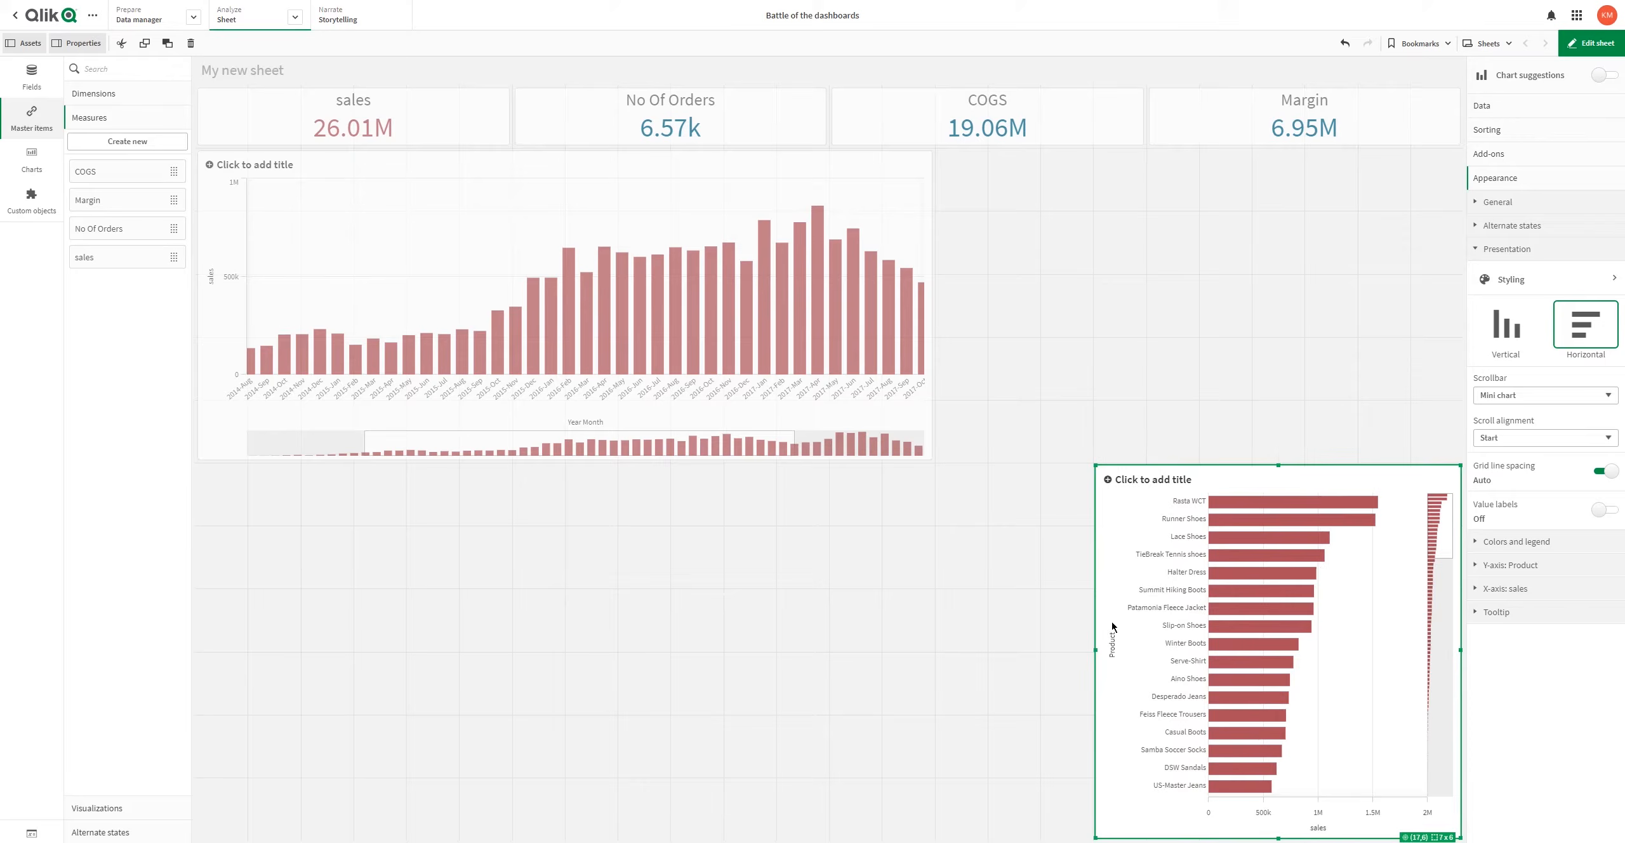
{"action": "left_click", "coordinate": [892, 580]}
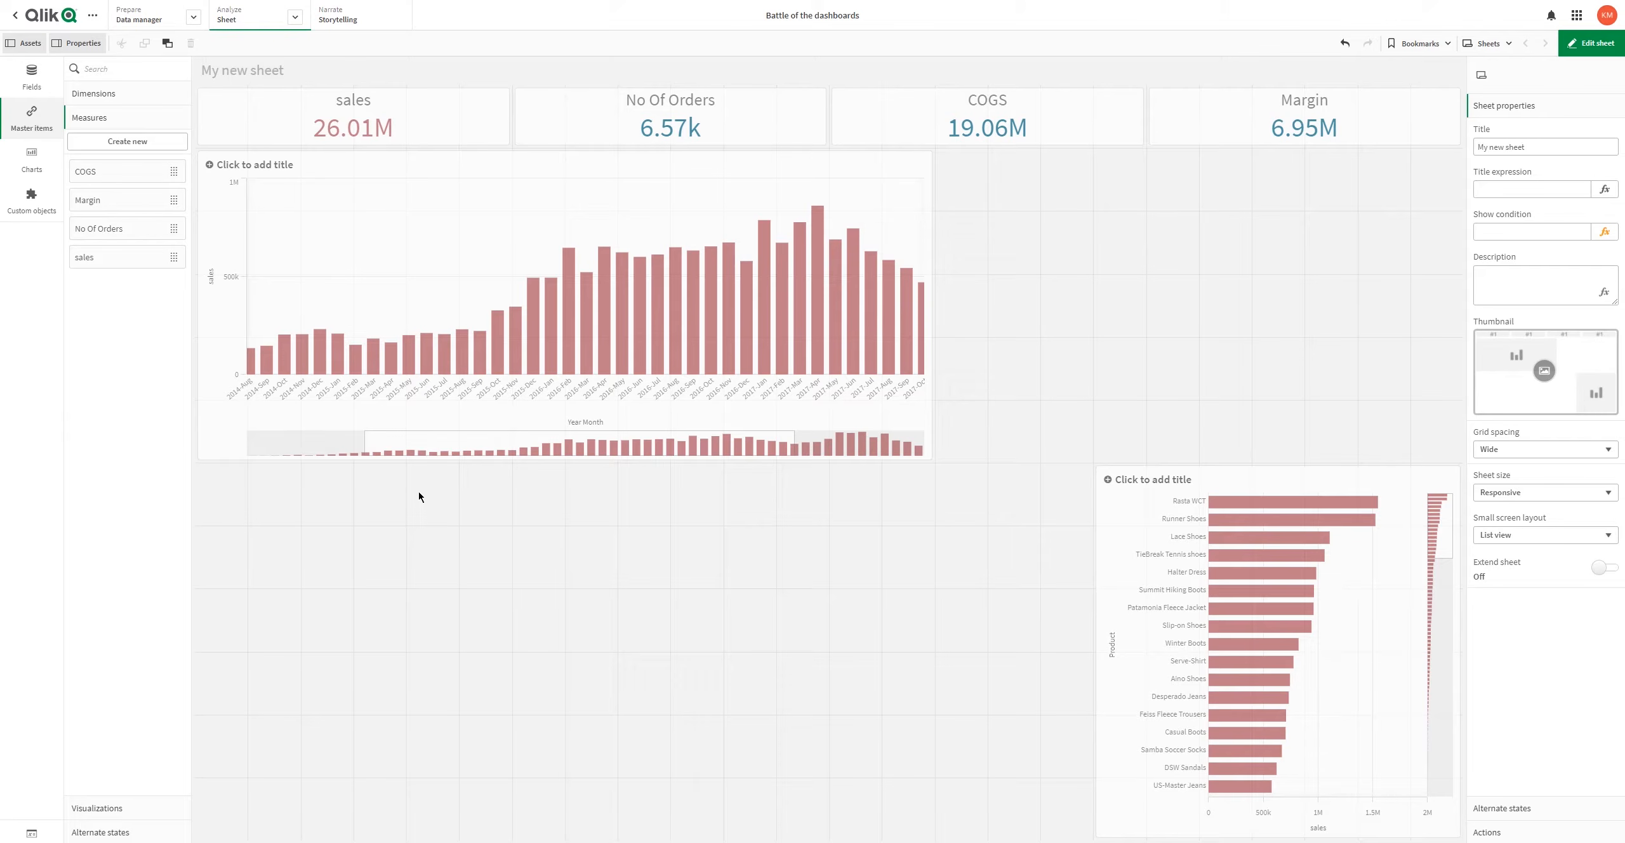
Step: Add a scatter plot in the empty space below the monthly sales chart with Product as its bubble dimension
{"action": "left_click", "coordinate": [32, 160]}
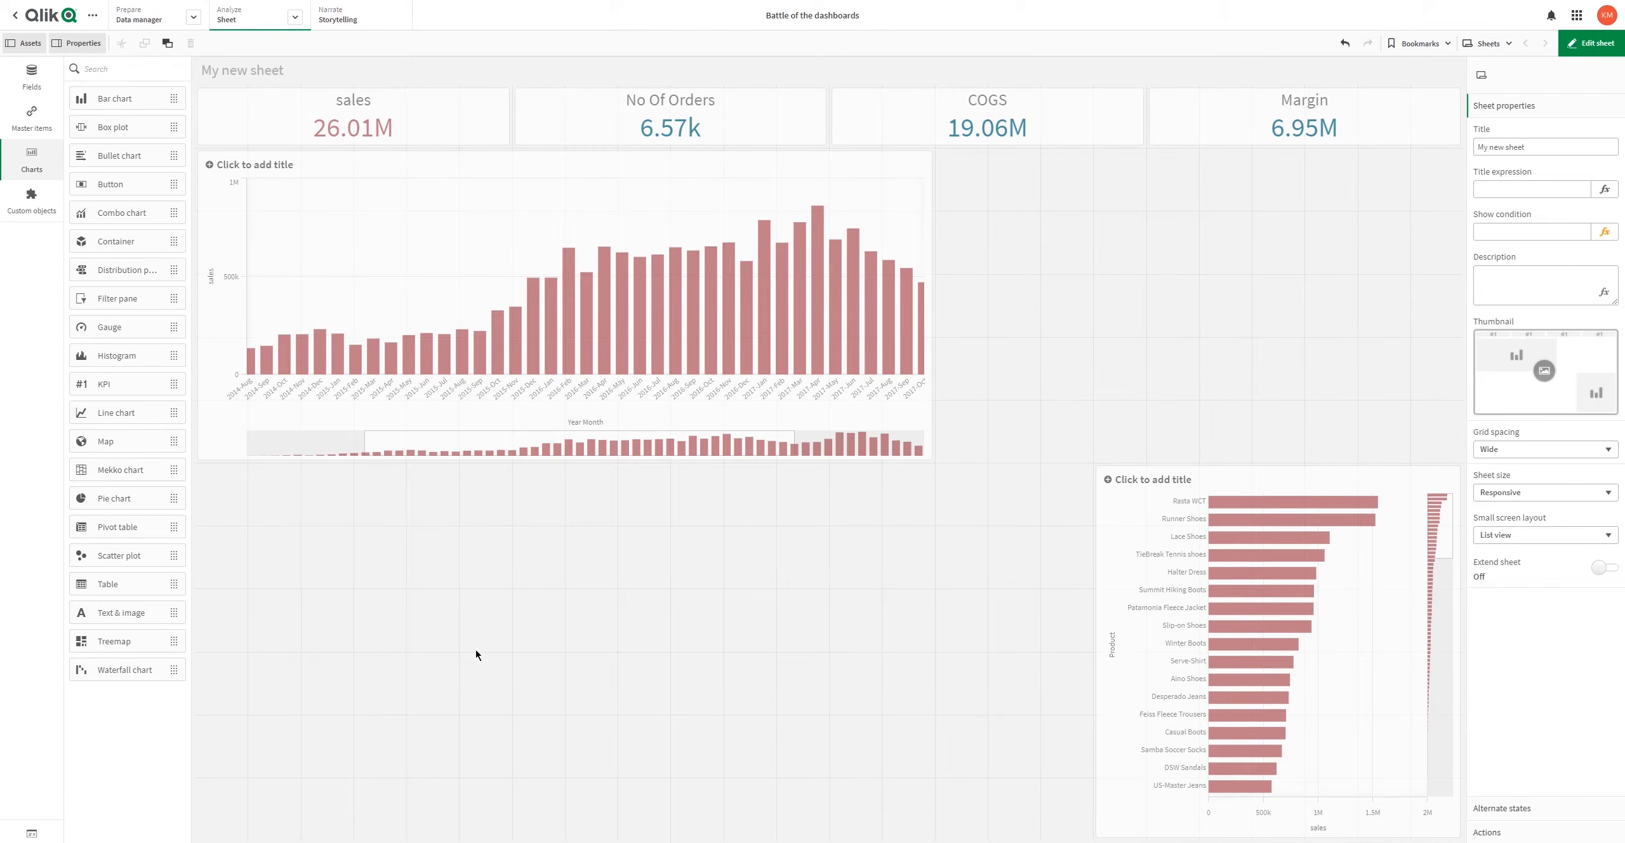
{"action": "left_click_drag", "start_coordinate": [673, 693], "coordinate": [672, 693]}
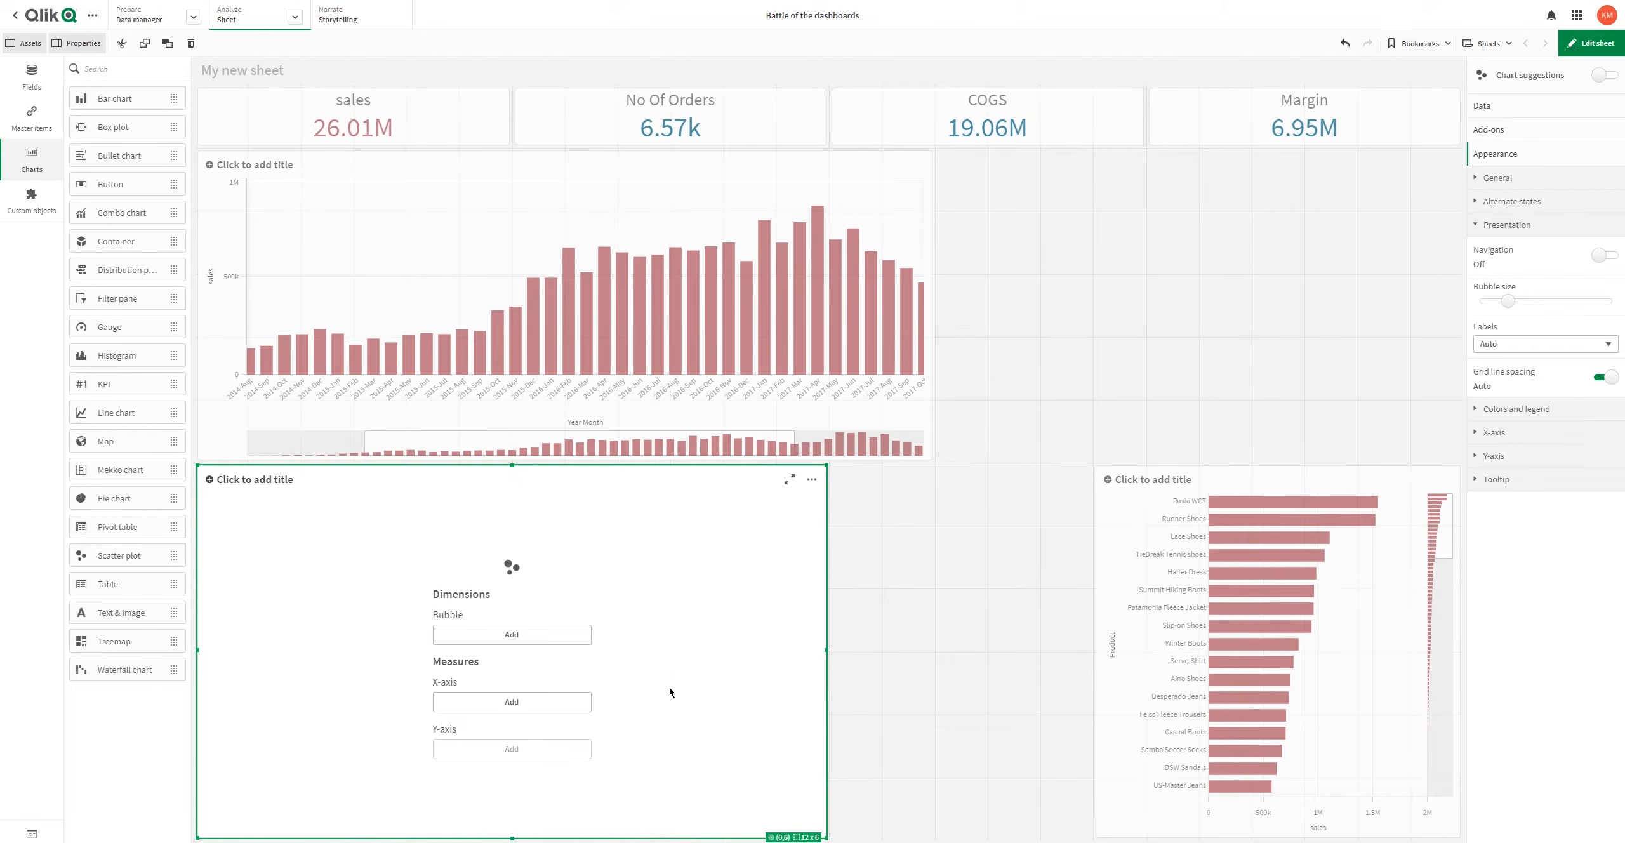
{"action": "left_click", "coordinate": [514, 634]}
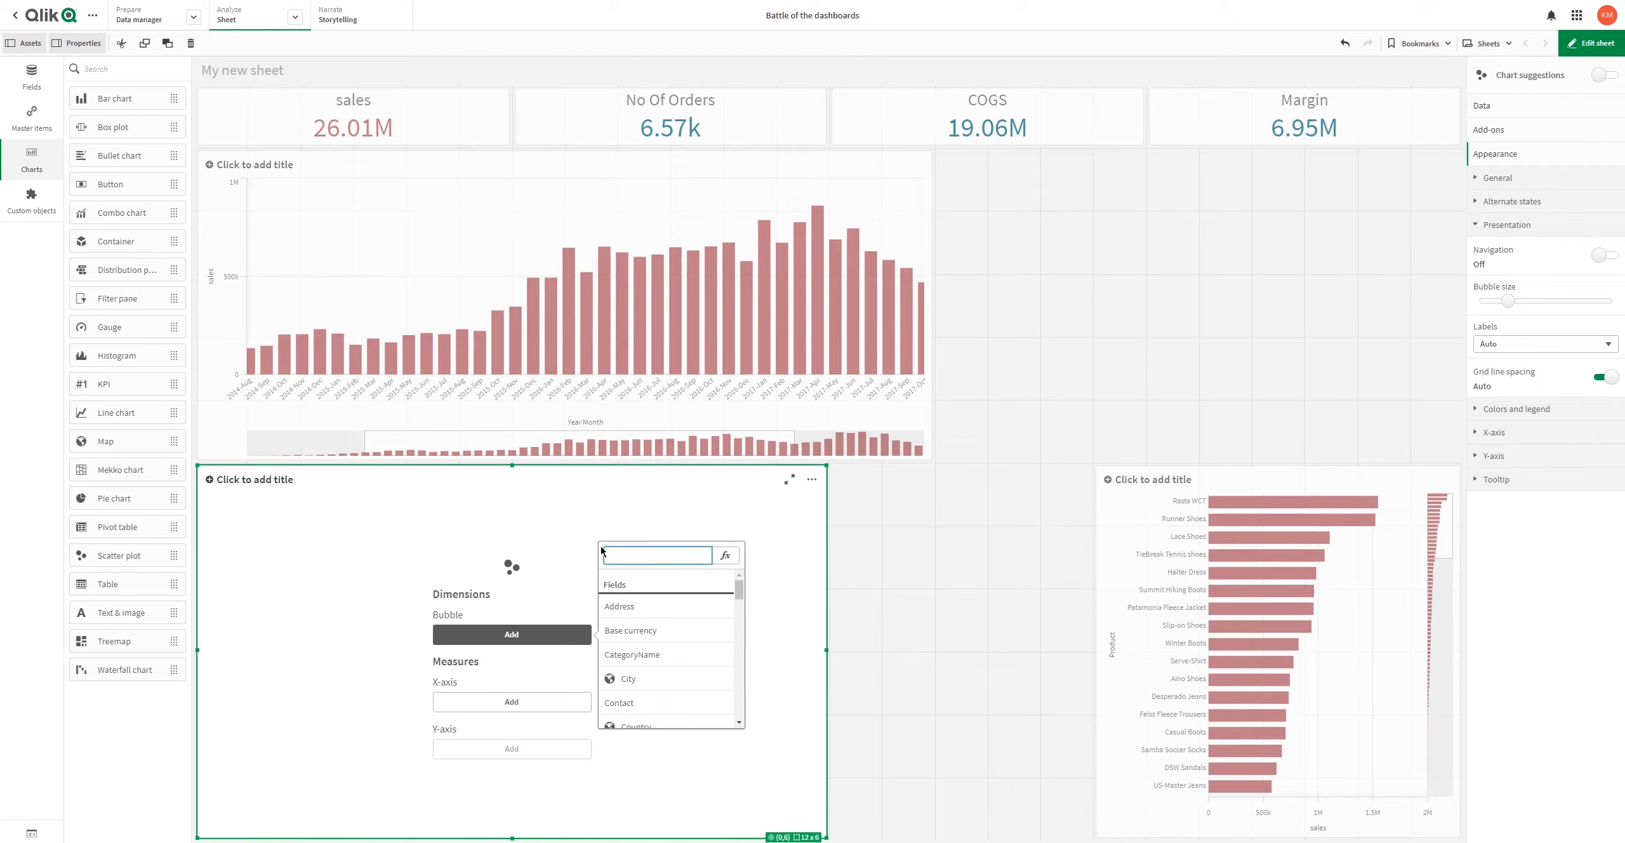
{"action": "type", "text": "pro"}
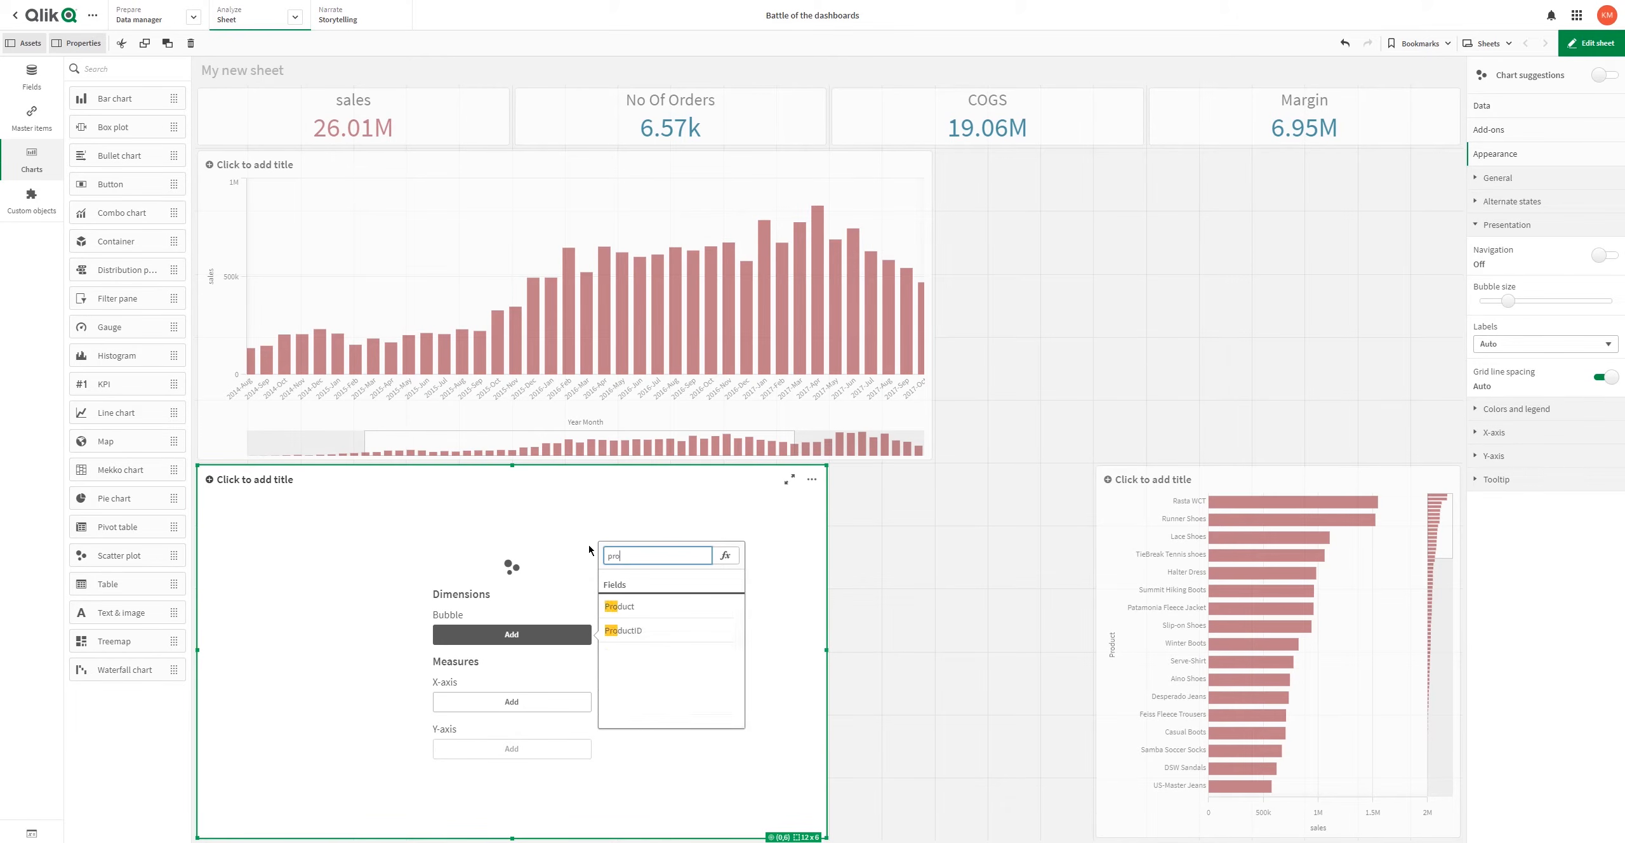
{"action": "left_click", "coordinate": [621, 606]}
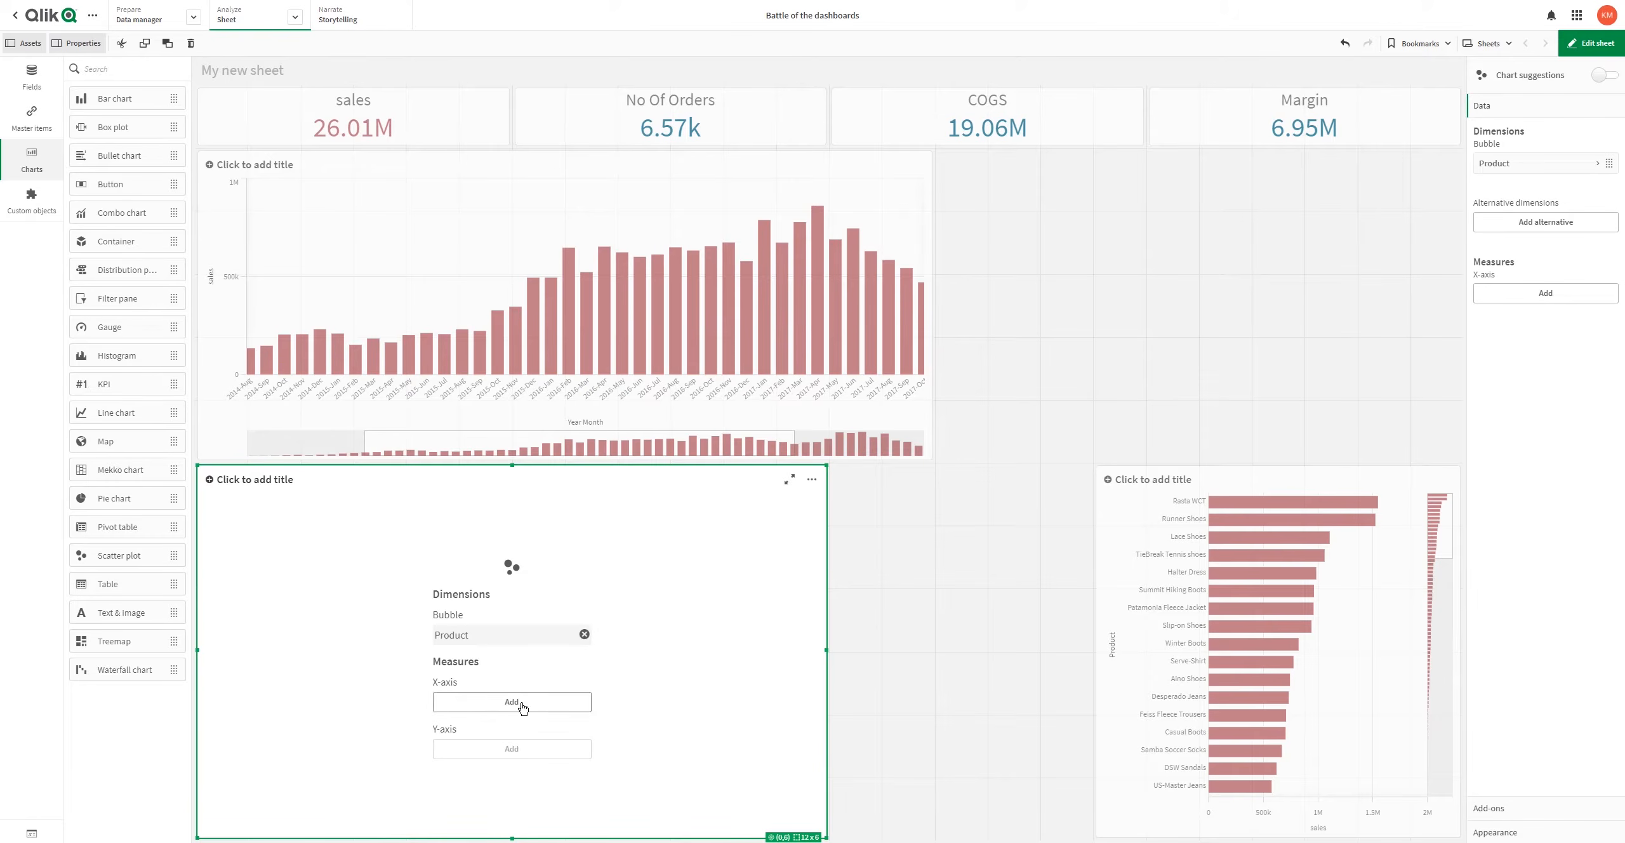
Step: Assign the sales measure to the scatter plot's X-axis and No Of Orders to its Y-axis
{"action": "left_click", "coordinate": [522, 707]}
{"action": "left_click", "coordinate": [619, 746]}
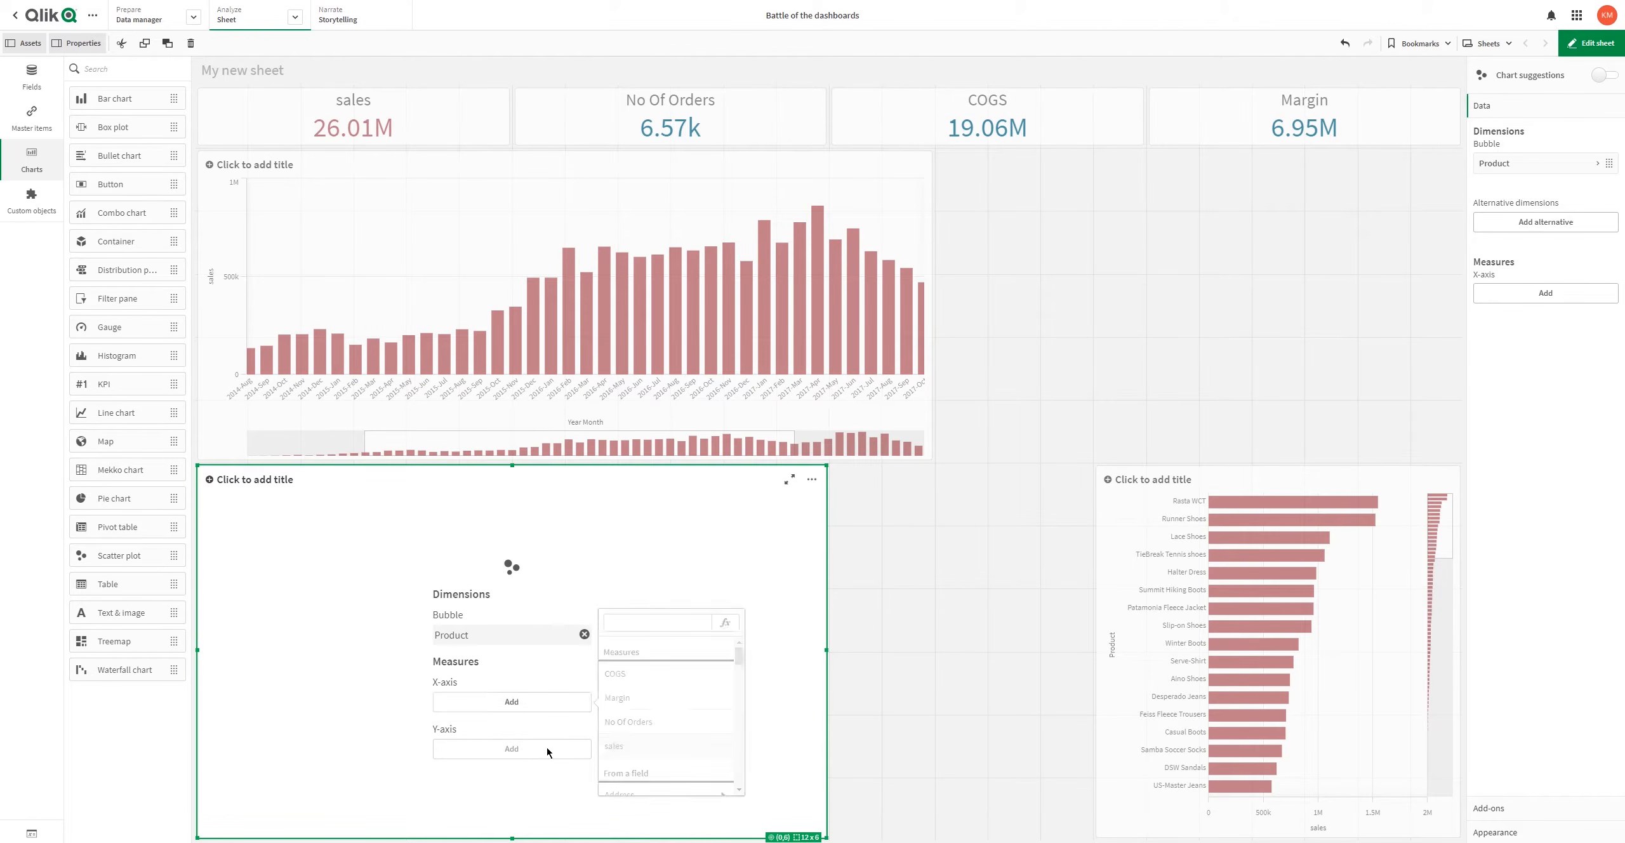
{"action": "left_click", "coordinate": [517, 752]}
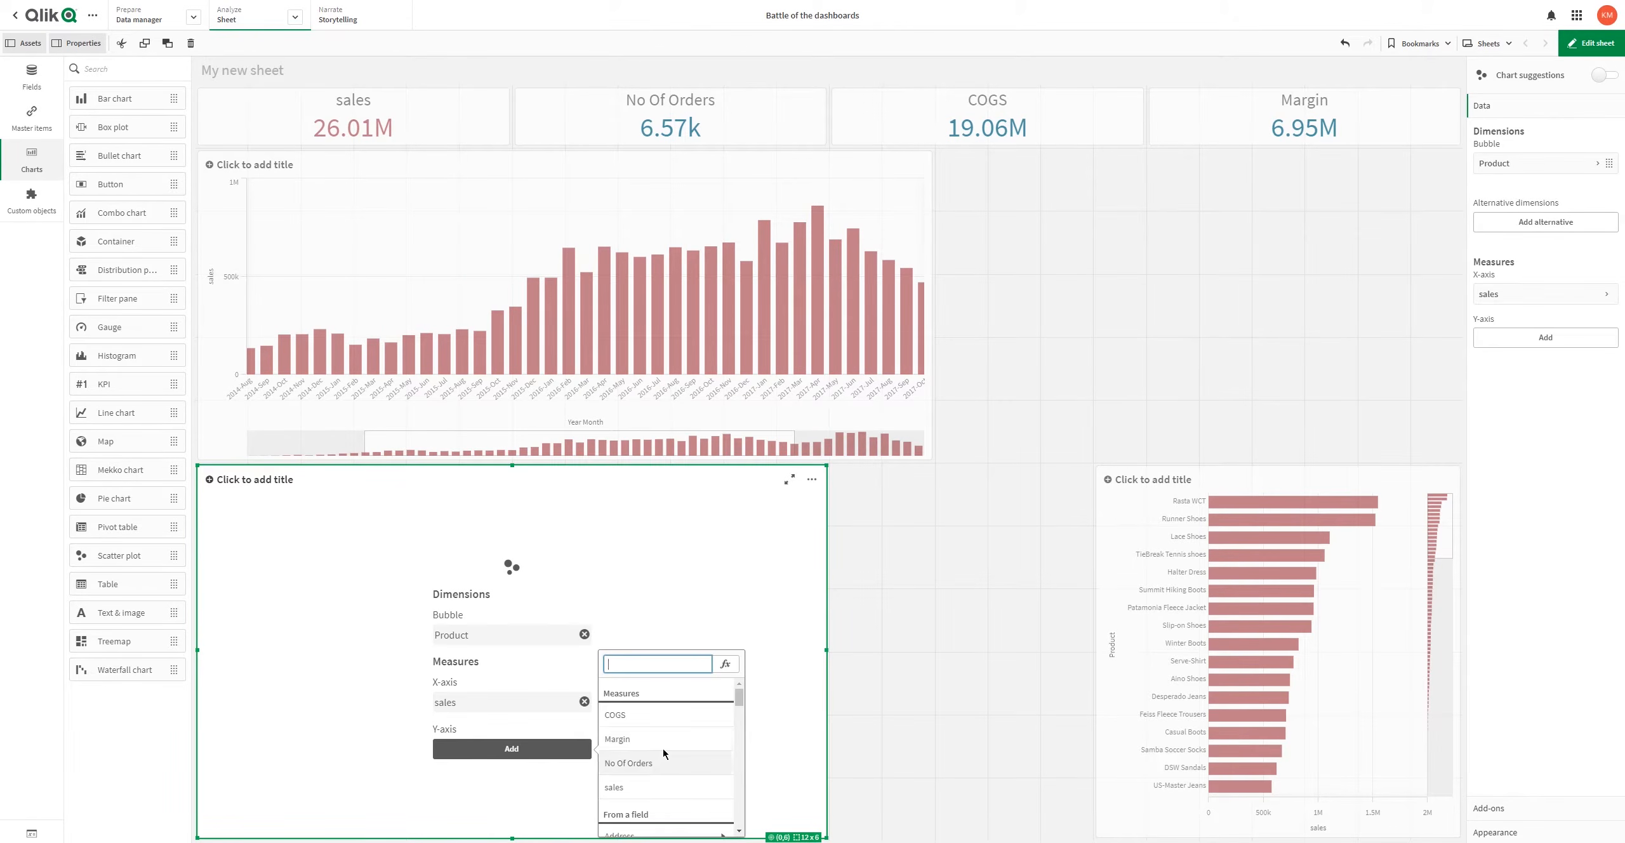
{"action": "left_click", "coordinate": [635, 763]}
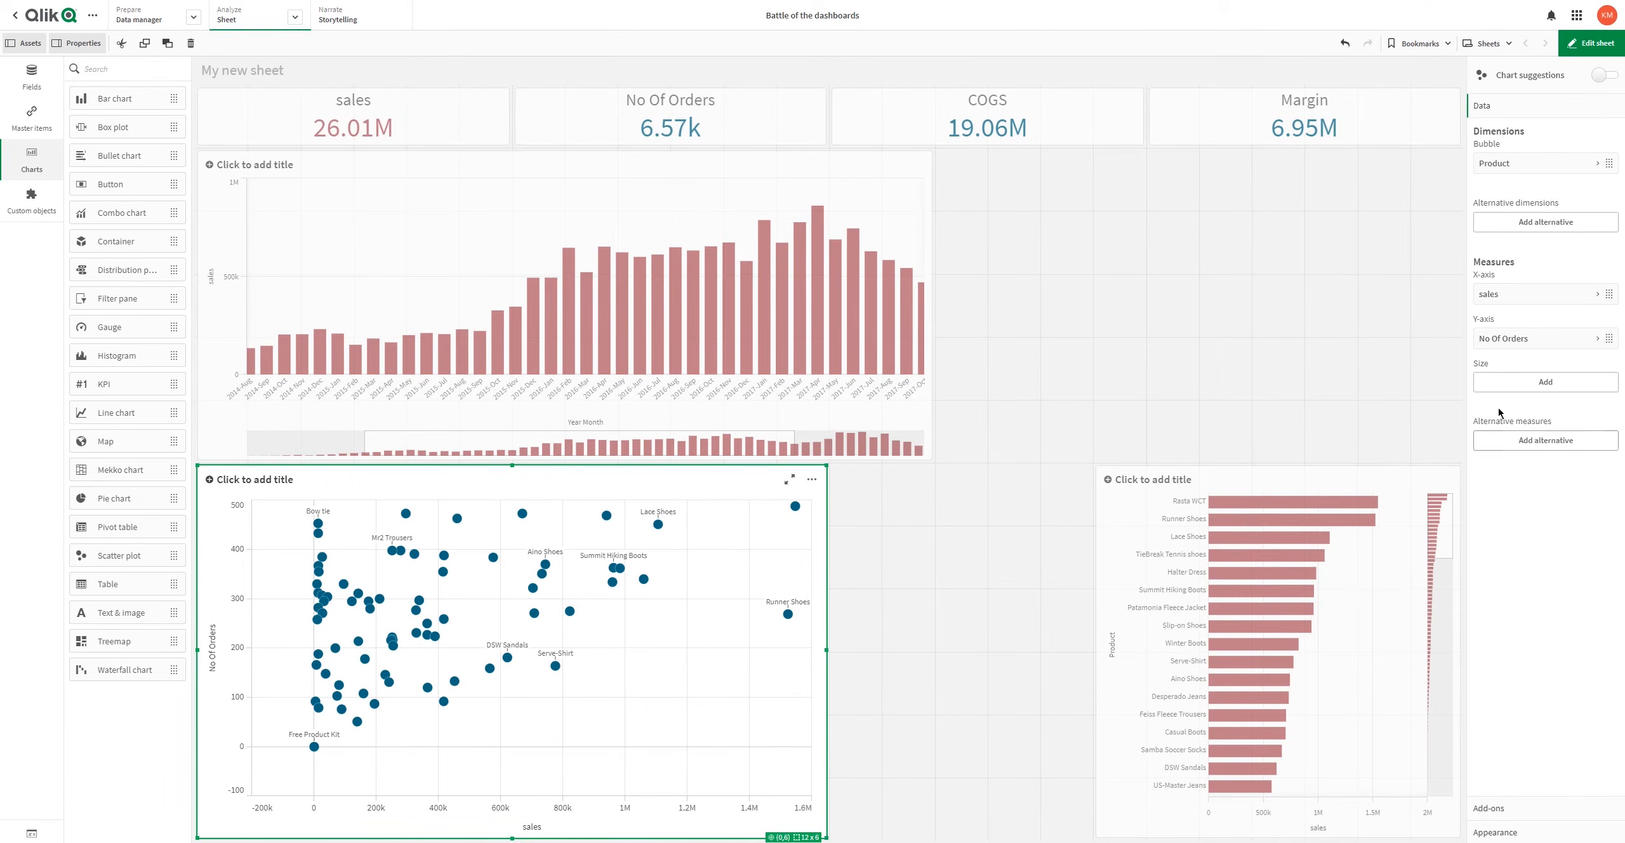
Step: Color the scatter plot's bubbles by dimension, using the Product field
{"action": "left_click", "coordinate": [1500, 832]}
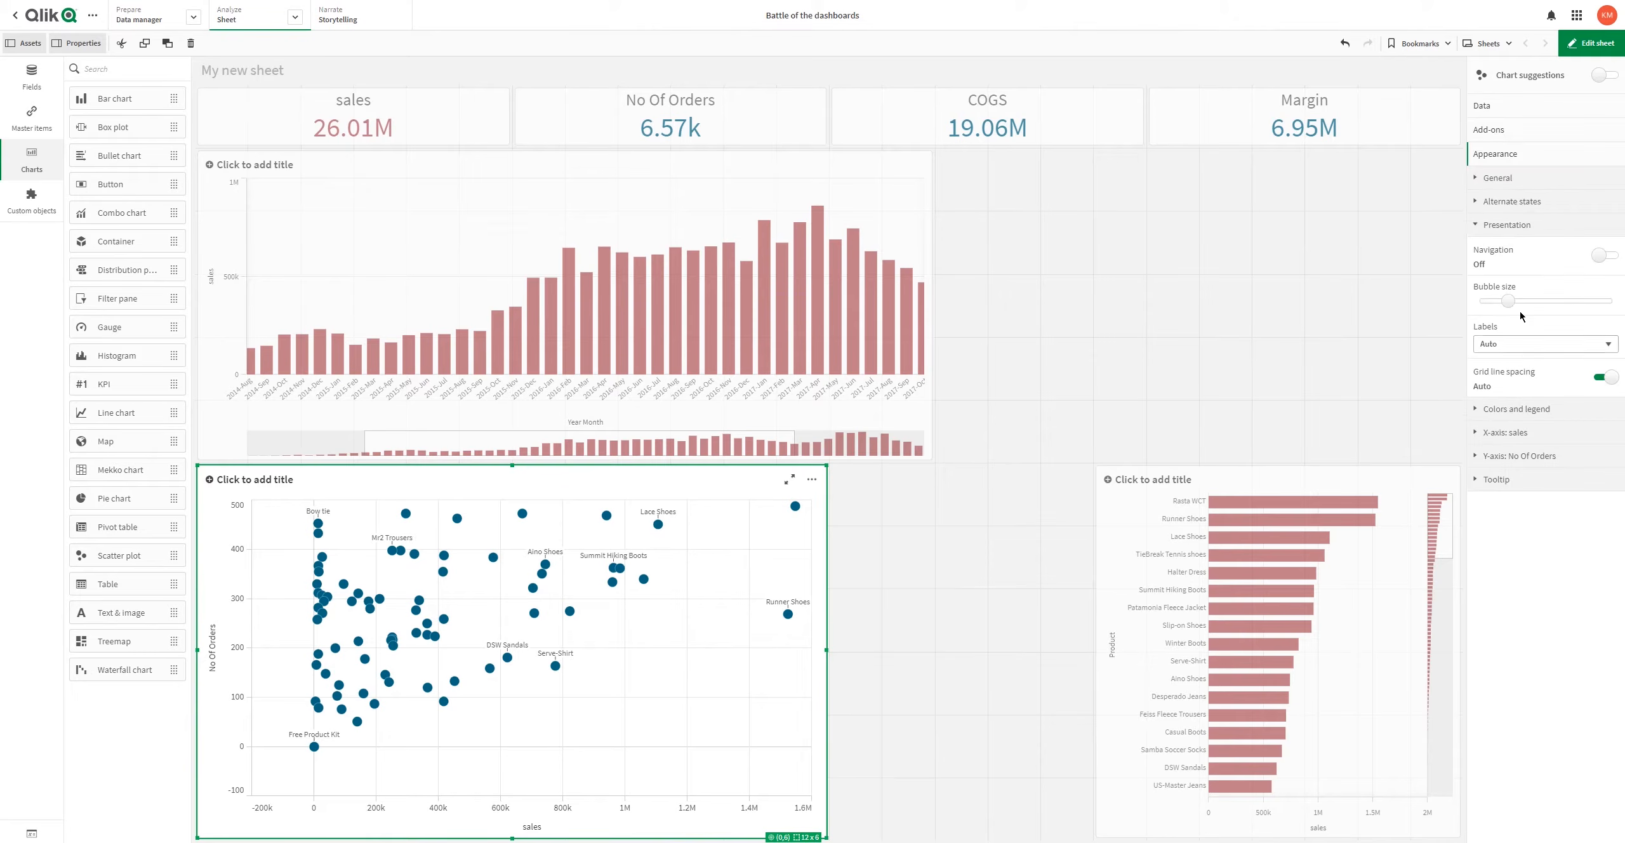
{"action": "left_click", "coordinate": [1510, 411]}
{"action": "left_click", "coordinate": [1510, 454]}
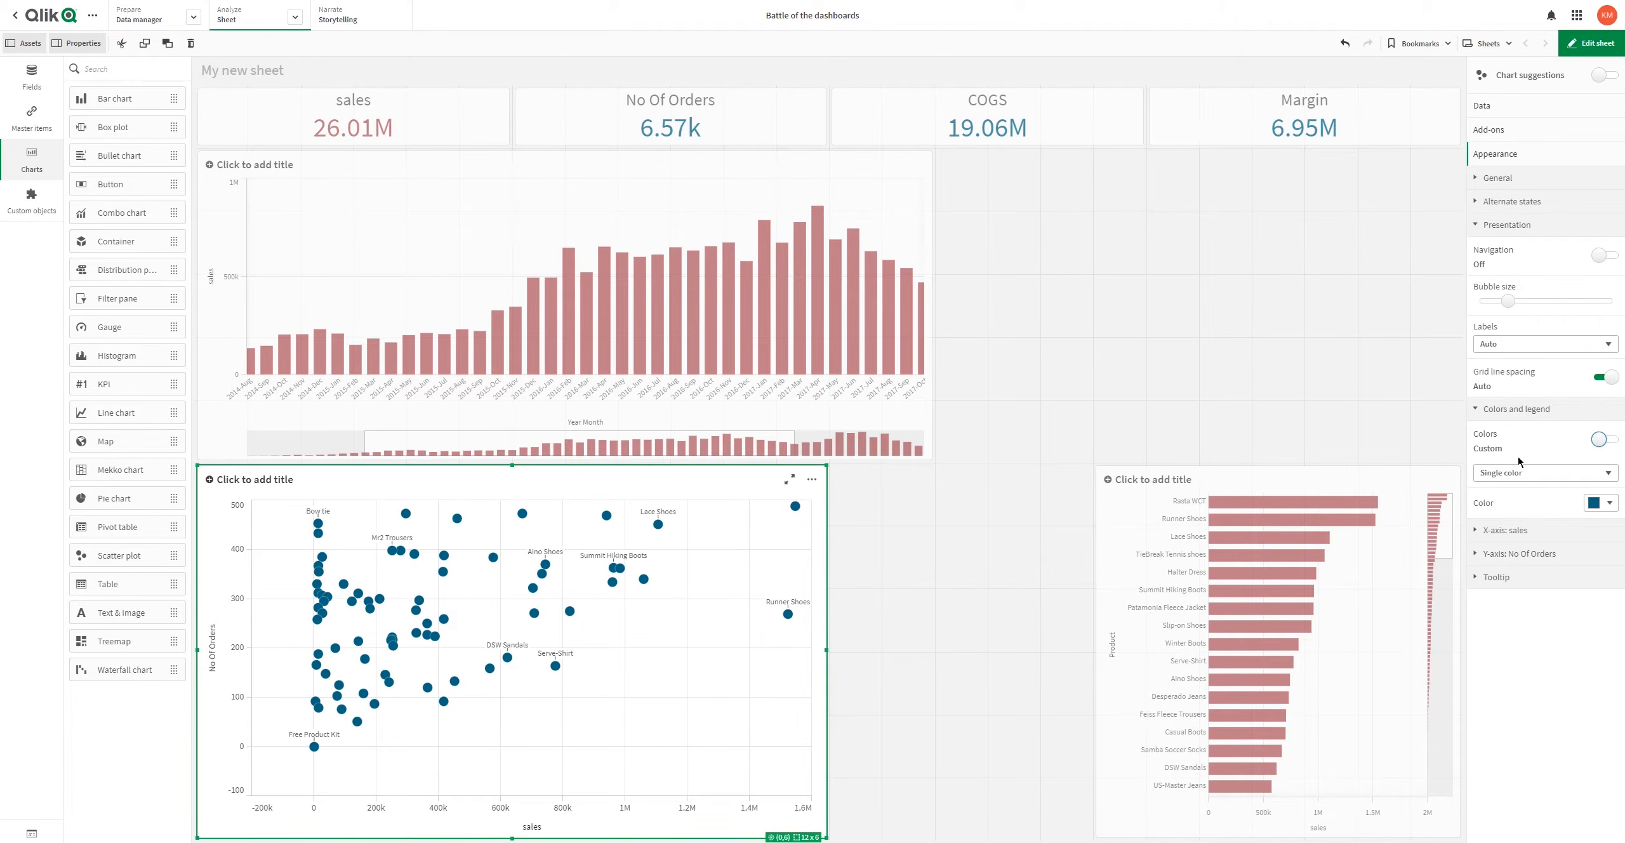
{"action": "left_click", "coordinate": [1526, 473]}
{"action": "left_click", "coordinate": [1514, 501]}
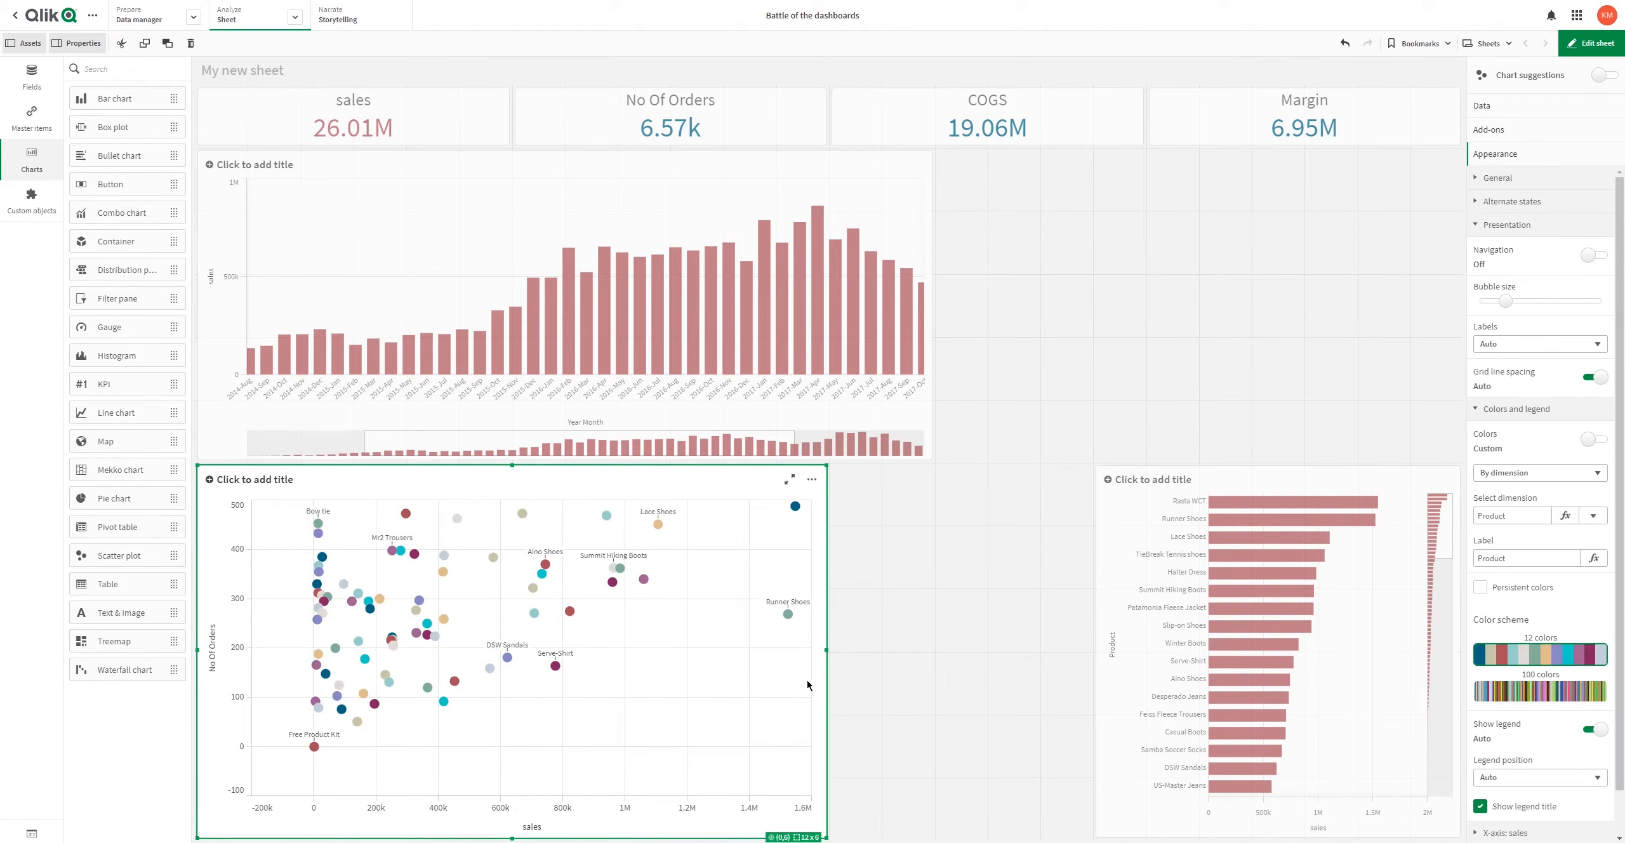
{"action": "left_click", "coordinate": [977, 650]}
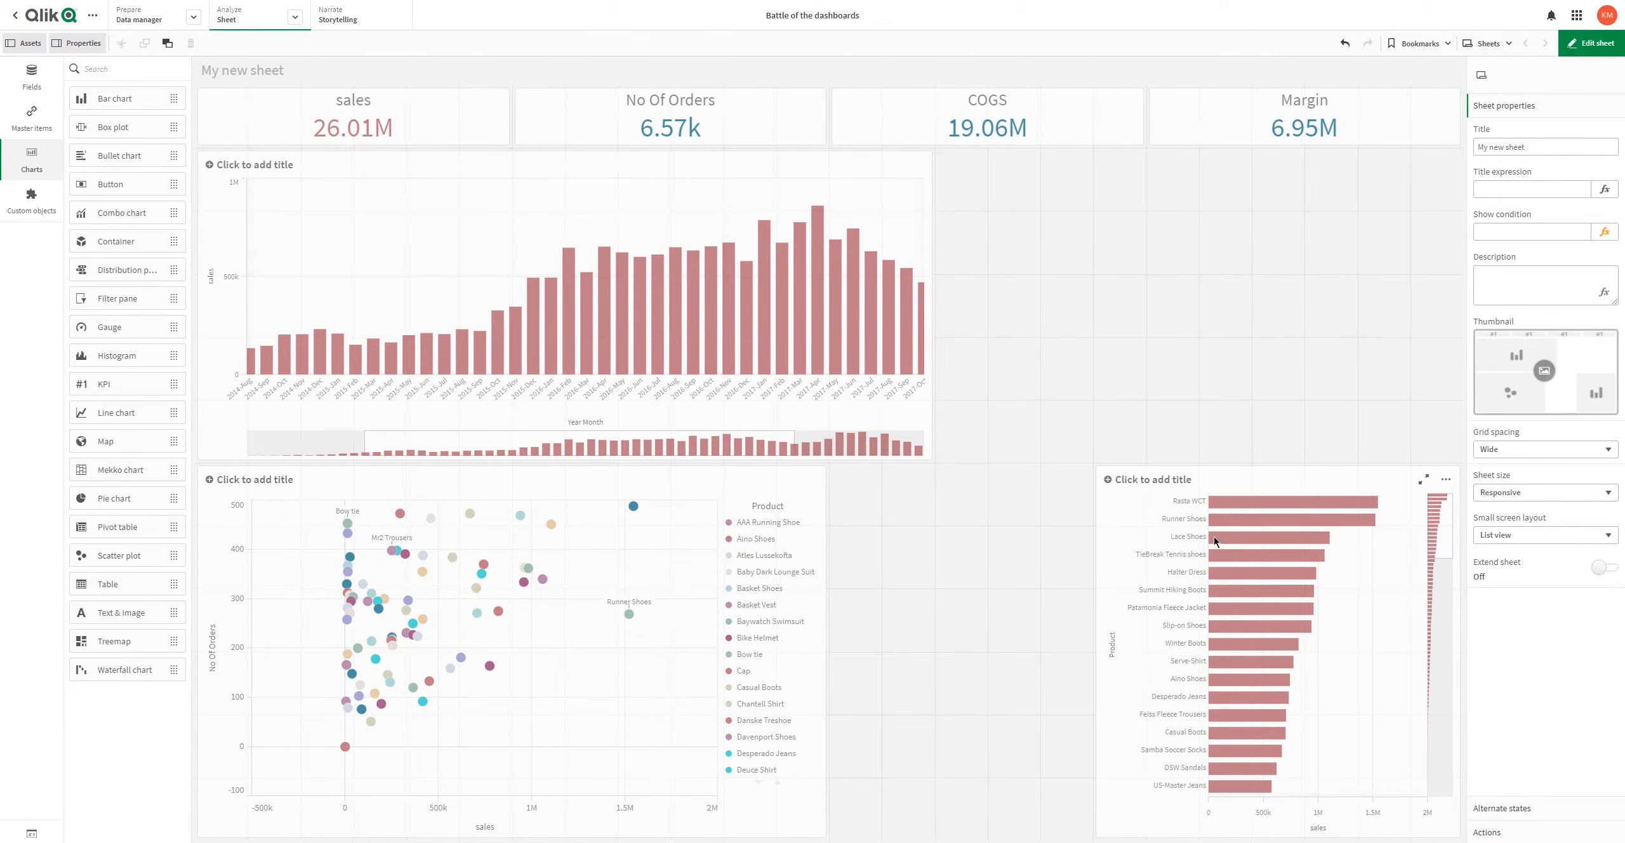
{"action": "left_click", "coordinate": [678, 652]}
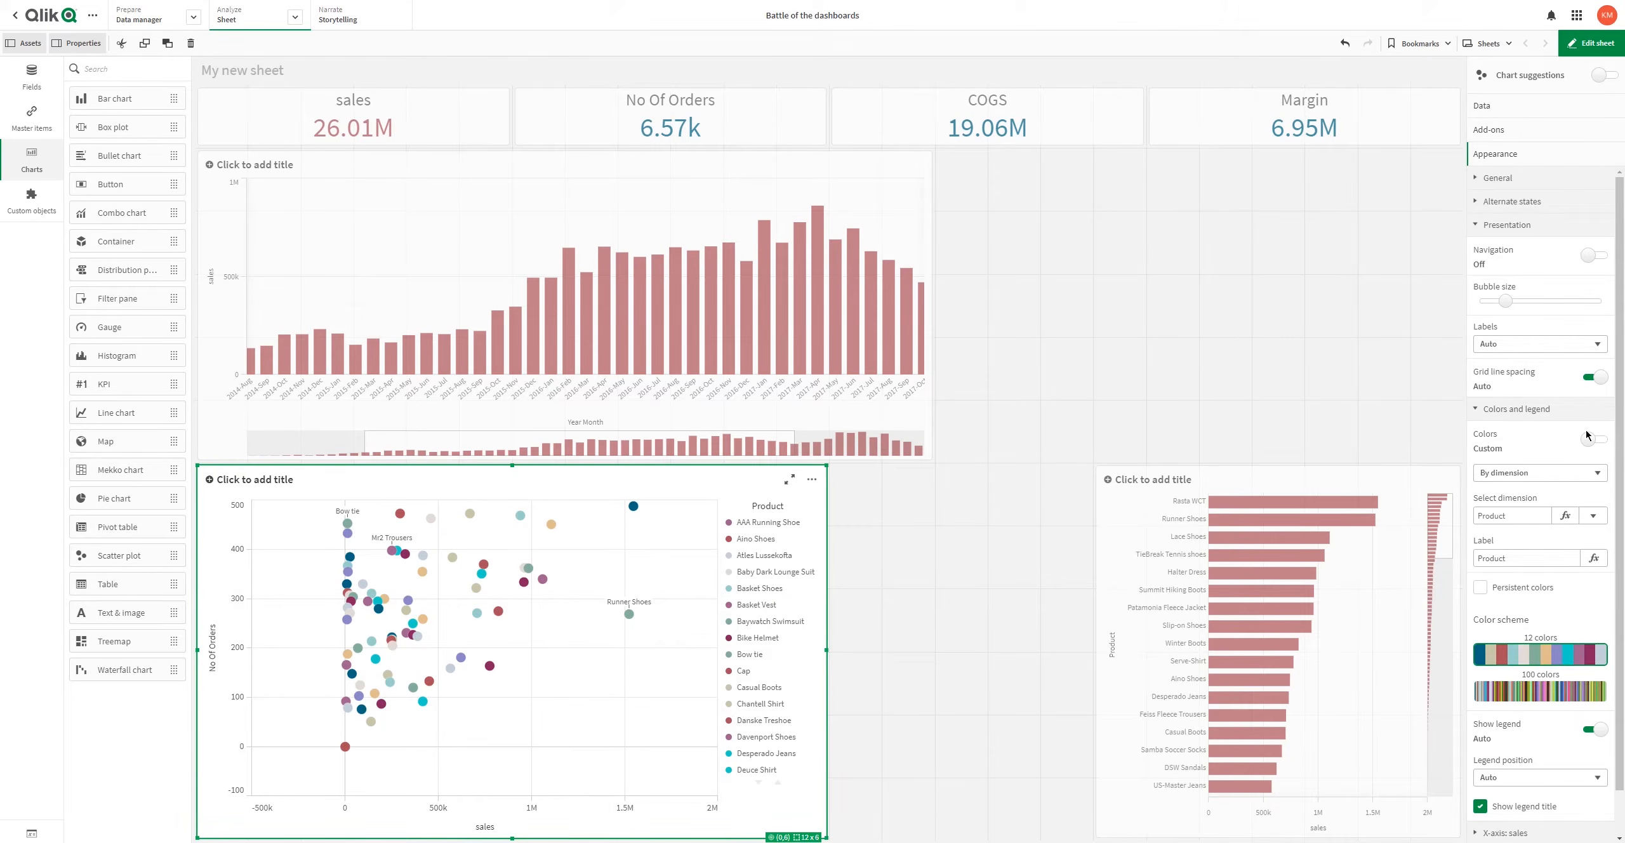
{"action": "left_click", "coordinate": [1482, 226]}
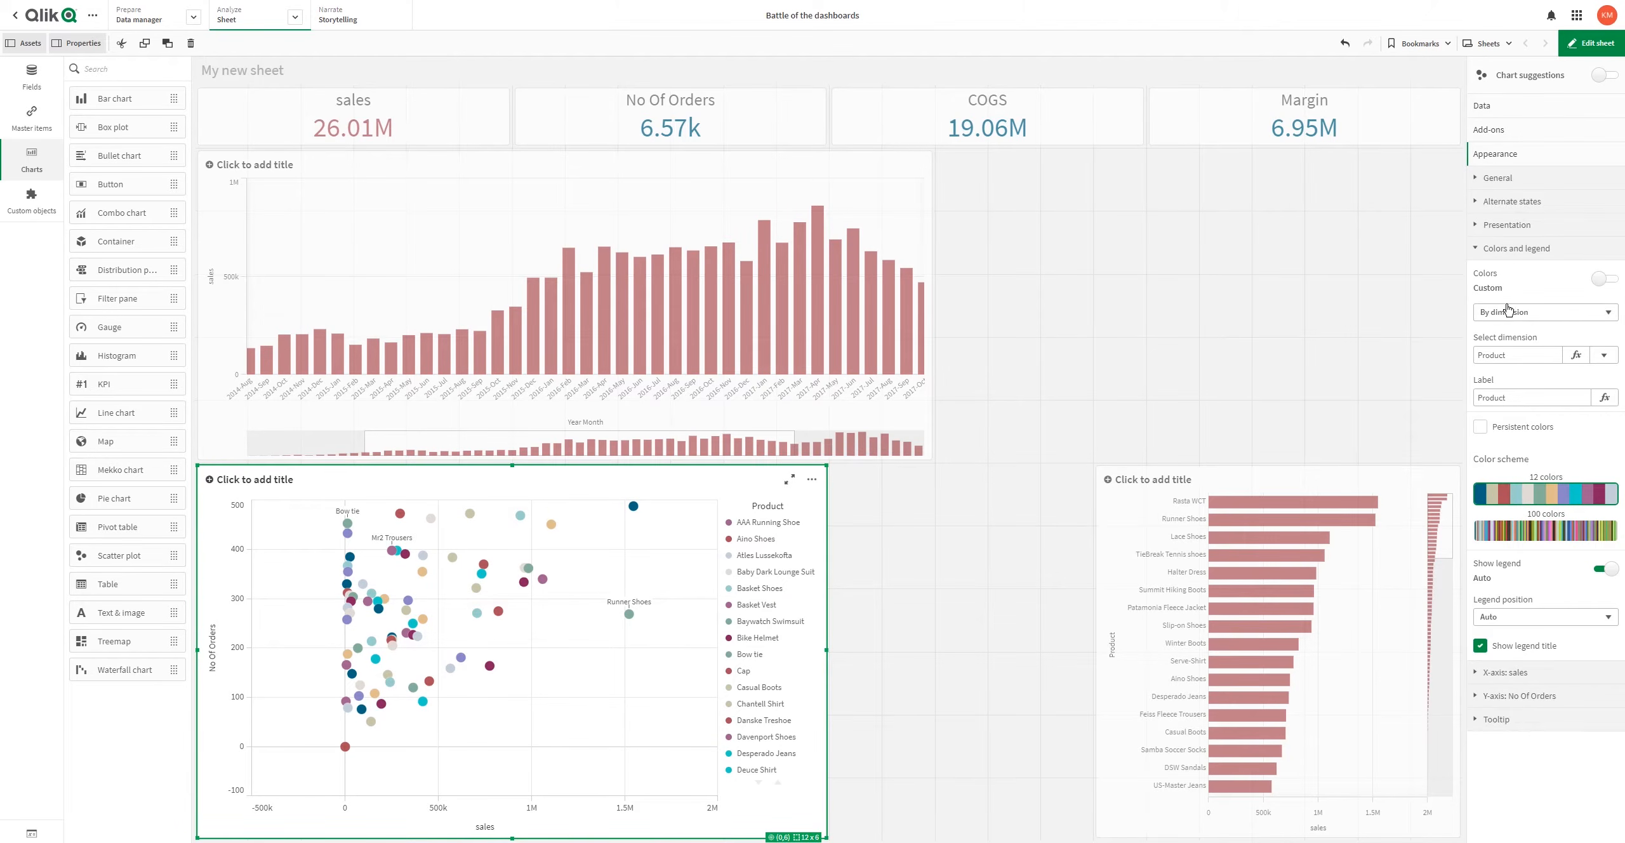
{"action": "left_click", "coordinate": [1498, 252]}
{"action": "left_click", "coordinate": [1498, 254]}
{"action": "left_click", "coordinate": [1498, 253]}
{"action": "left_click", "coordinate": [1502, 227]}
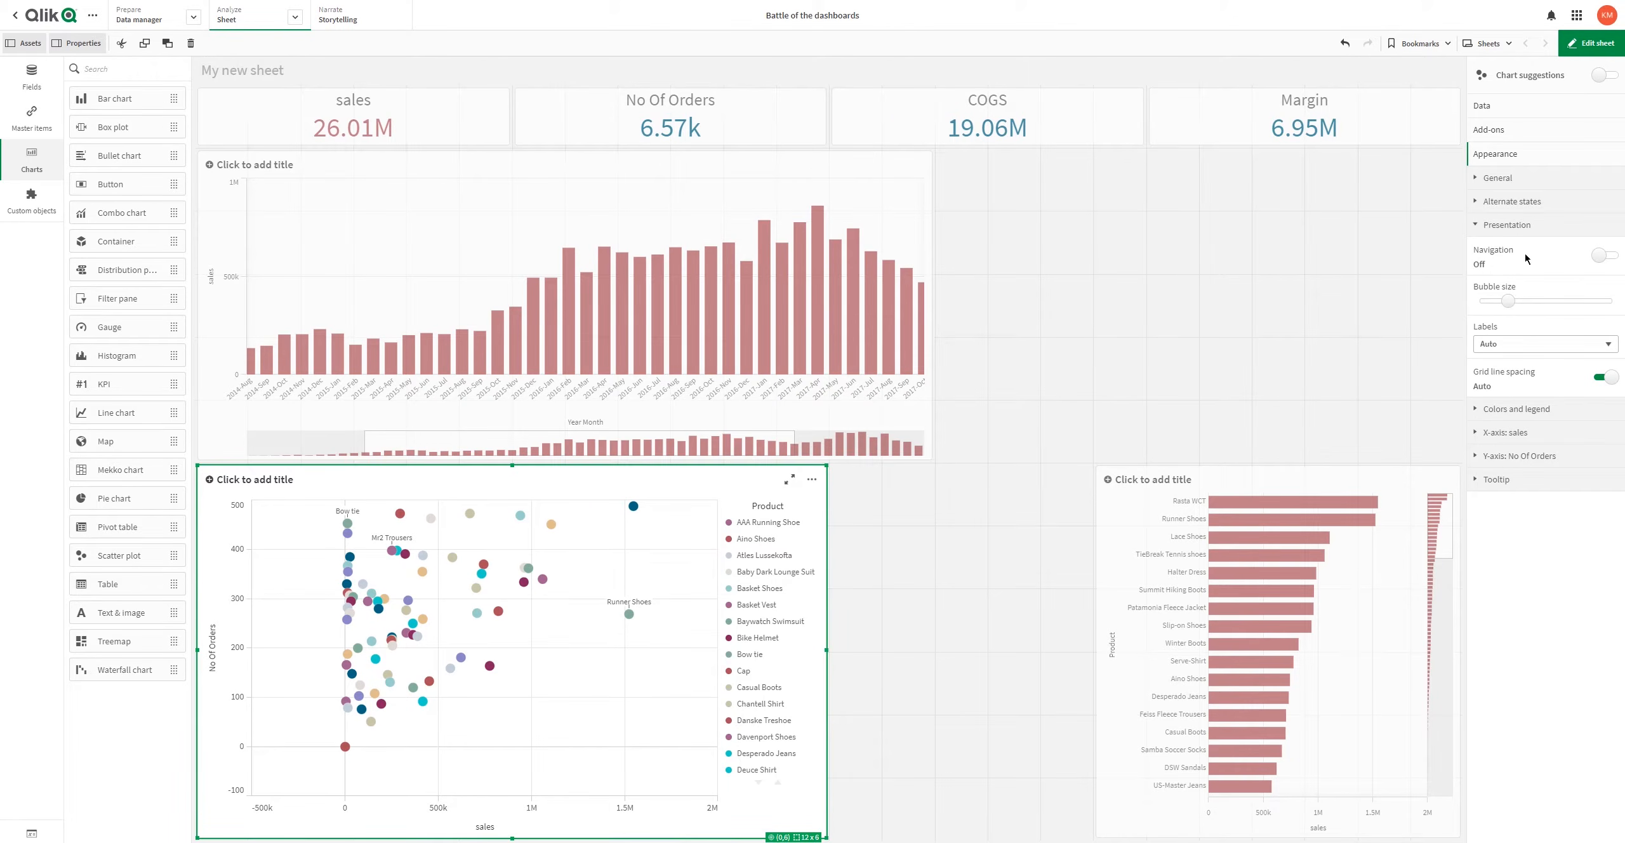
{"action": "left_click", "coordinate": [1499, 229]}
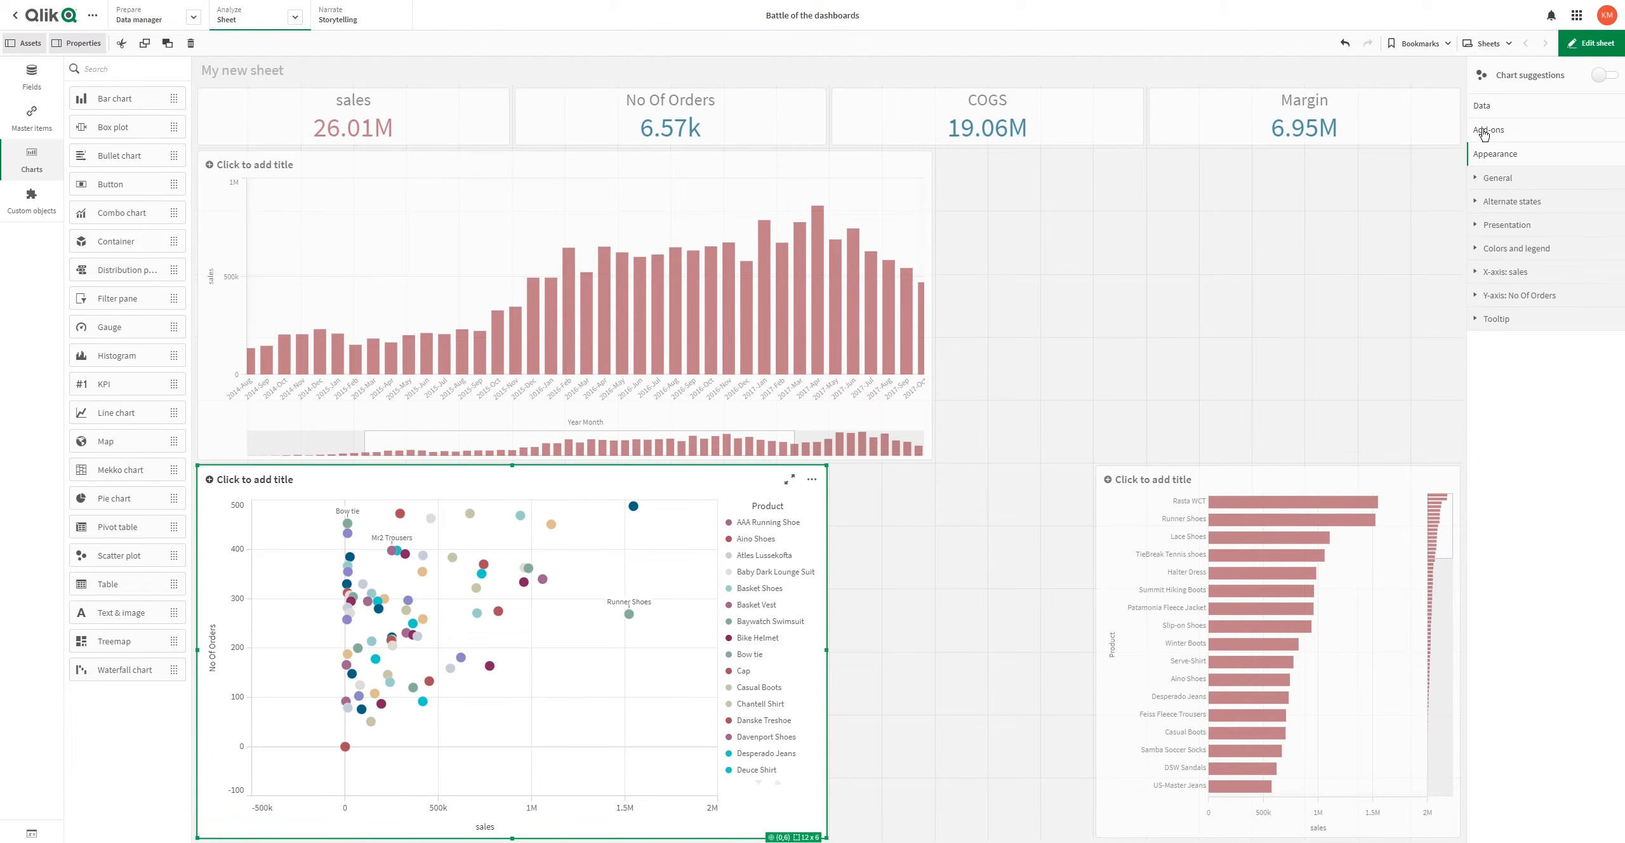
Step: Add No Of Orders as the measure that sizes the scatter plot's bubbles
{"action": "left_click", "coordinate": [1489, 106]}
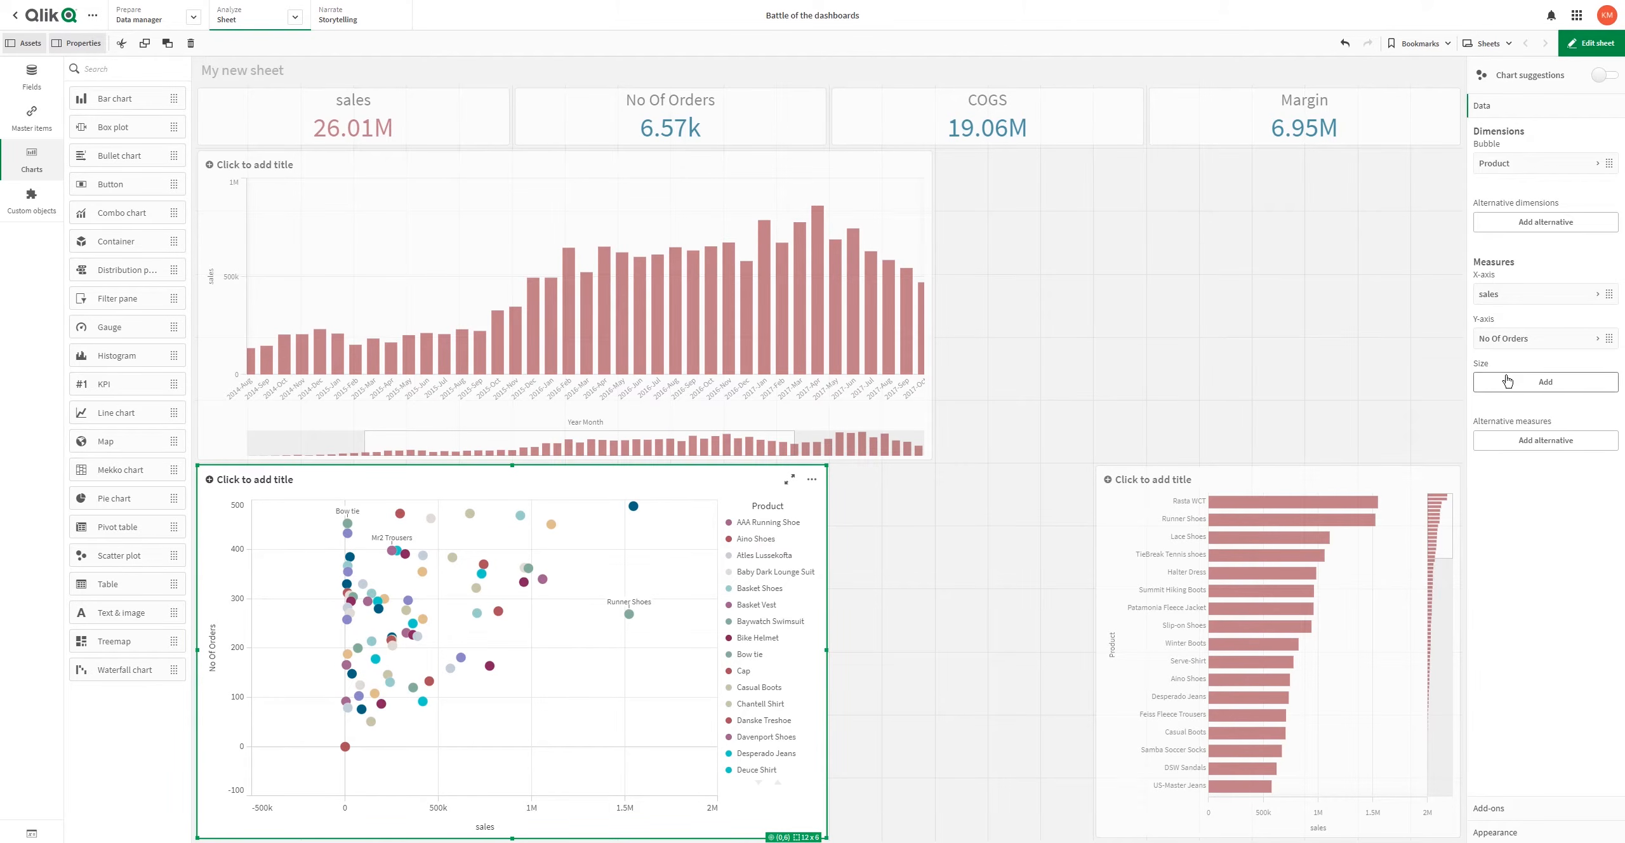
{"action": "left_click", "coordinate": [1520, 388]}
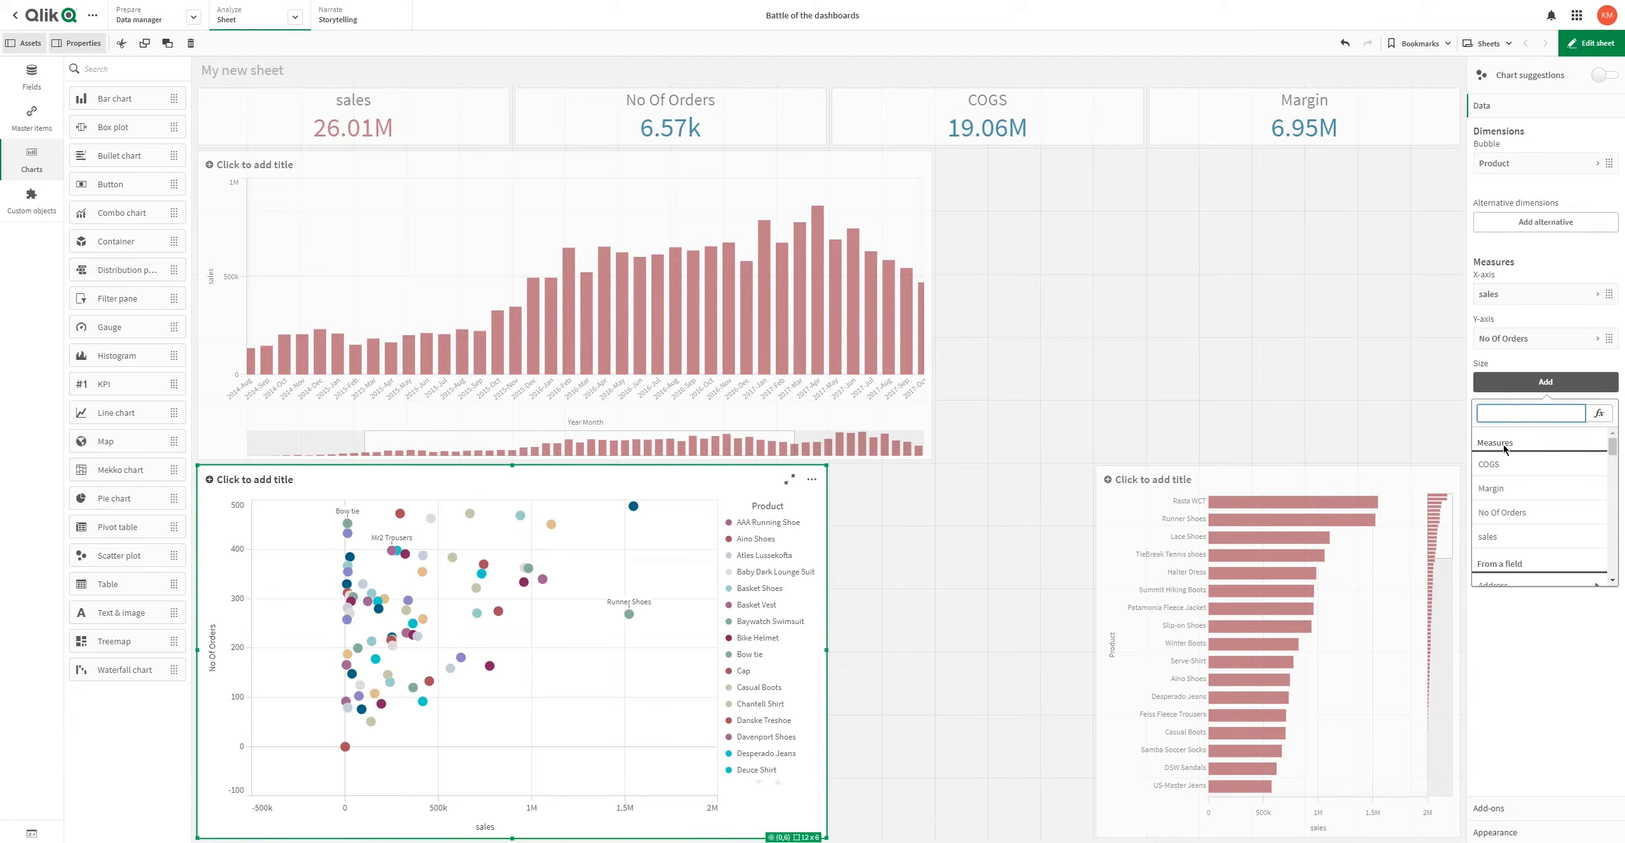
{"action": "left_click", "coordinate": [1484, 513]}
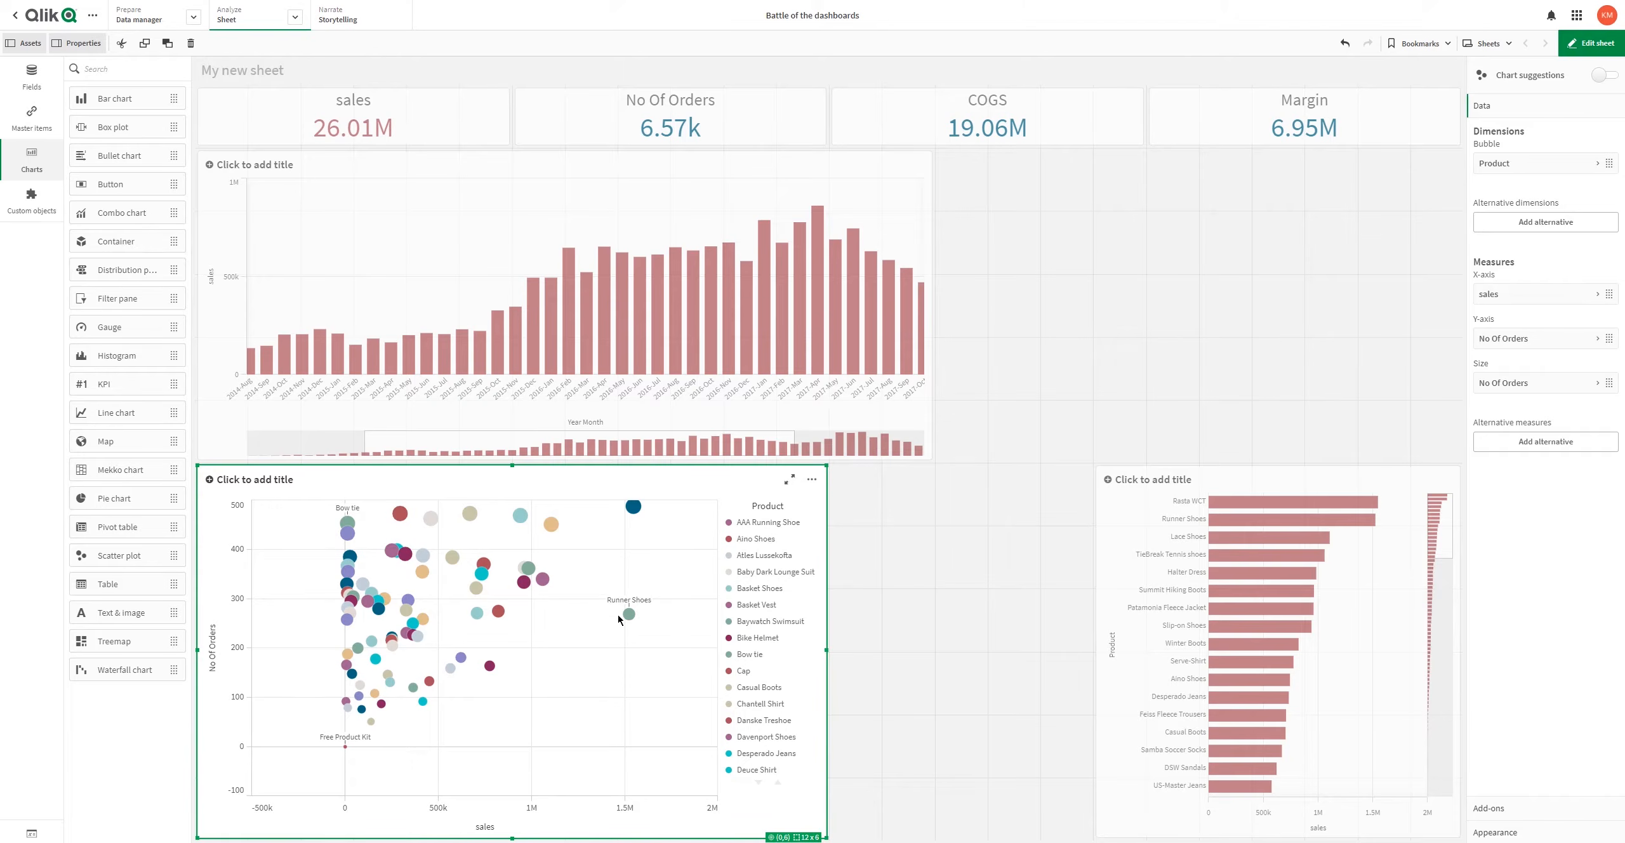
Step: Start a new master dimension of the Drill-down type and add Product as its first field
{"action": "left_click", "coordinate": [39, 129]}
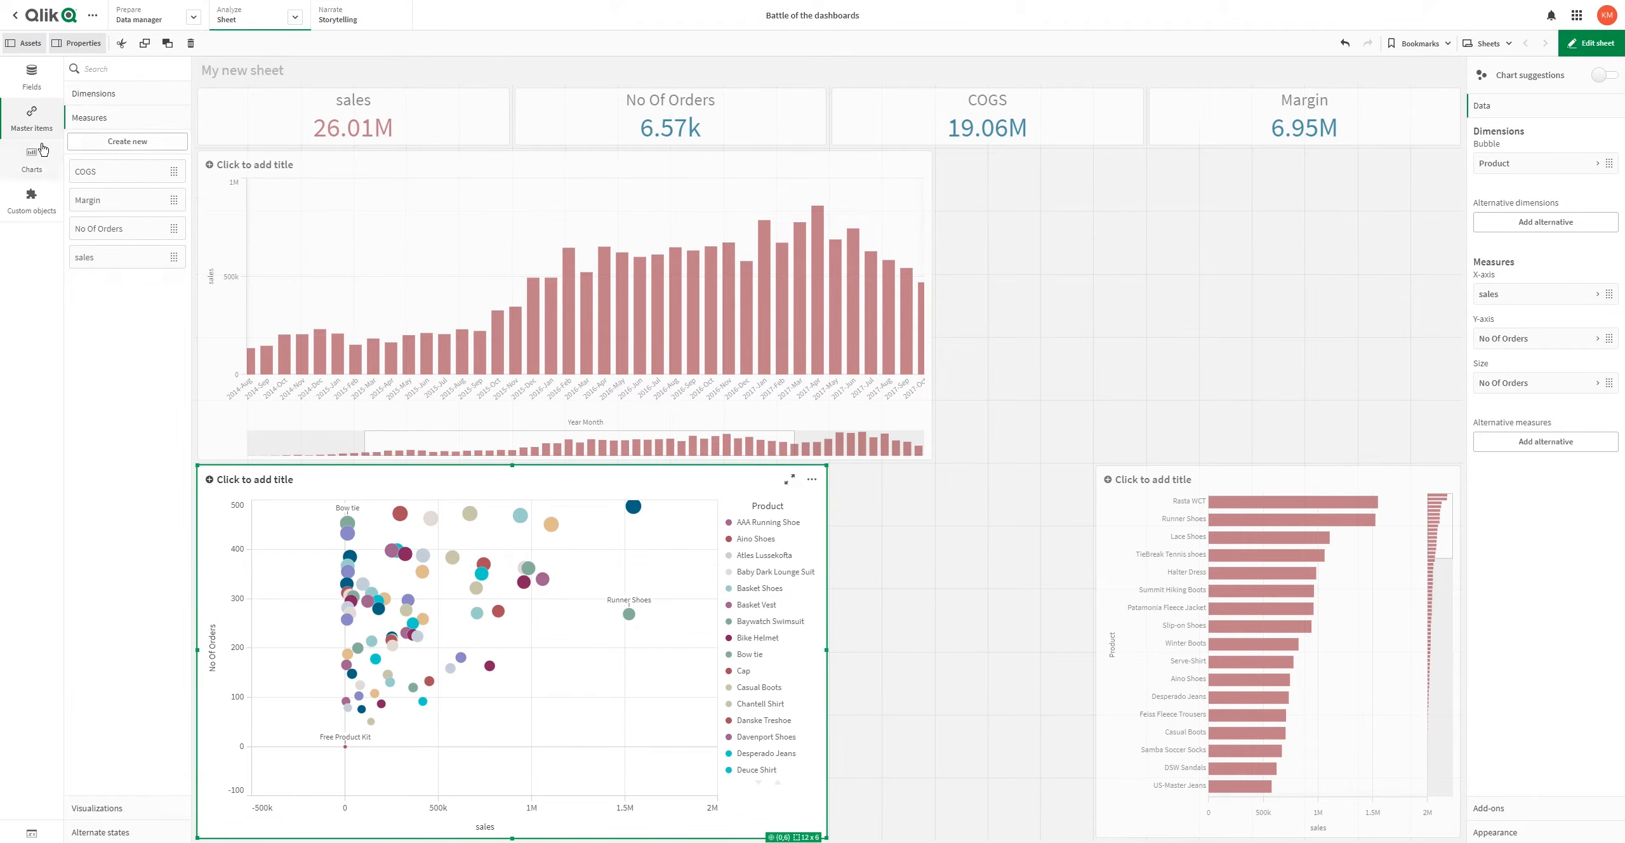
{"action": "left_click", "coordinate": [116, 95]}
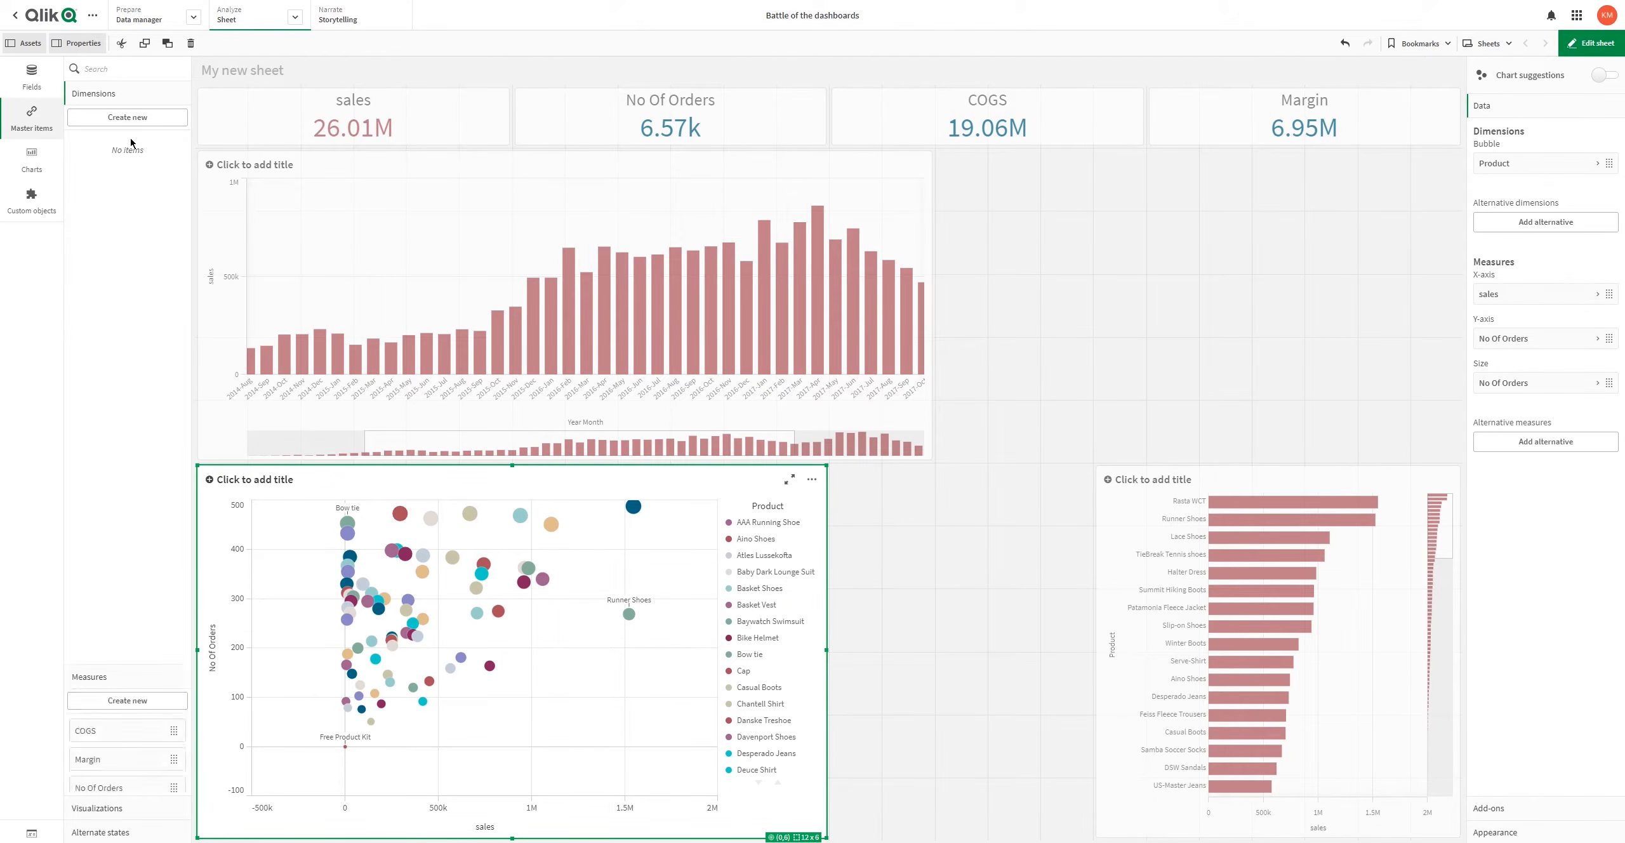
{"action": "left_click", "coordinate": [127, 117]}
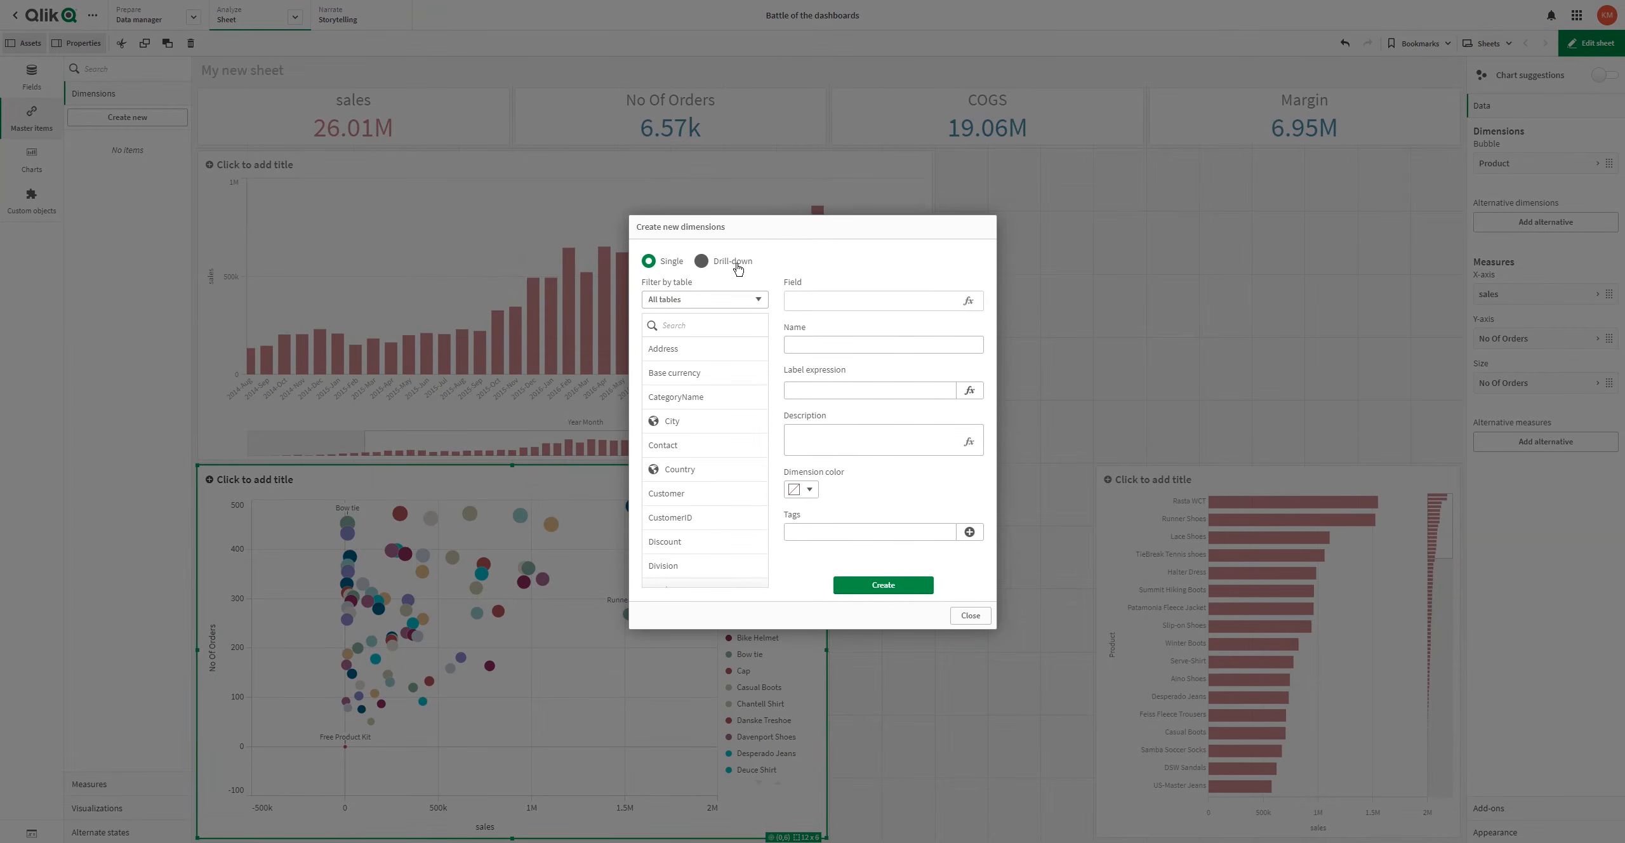
{"action": "left_click", "coordinate": [702, 261]}
{"action": "left_click", "coordinate": [700, 324]}
{"action": "type", "text": "pro"}
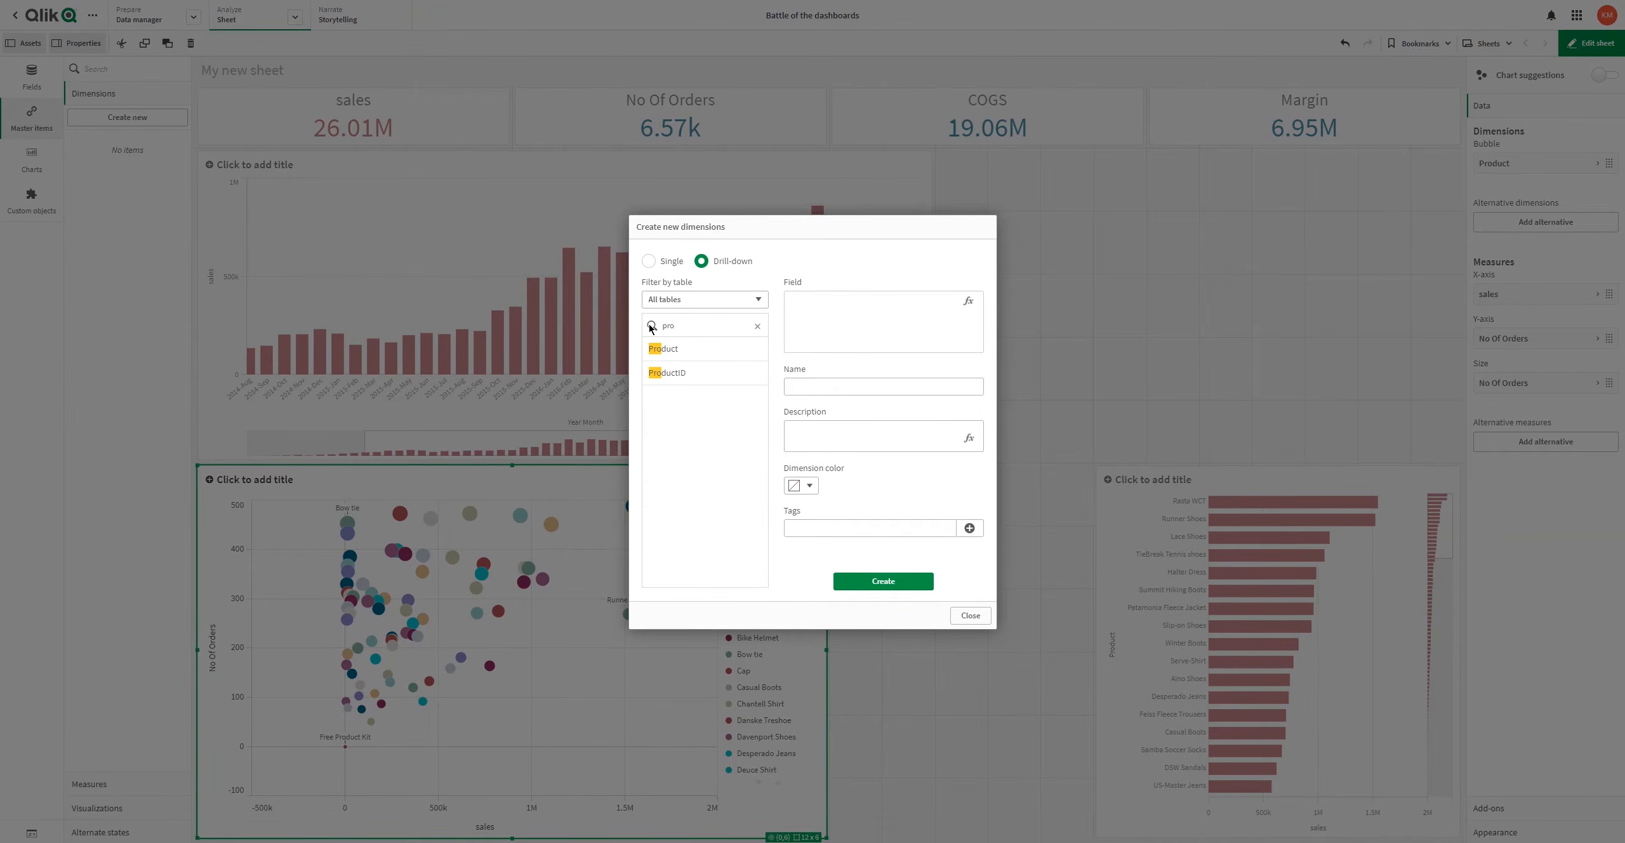
{"action": "left_click", "coordinate": [691, 351]}
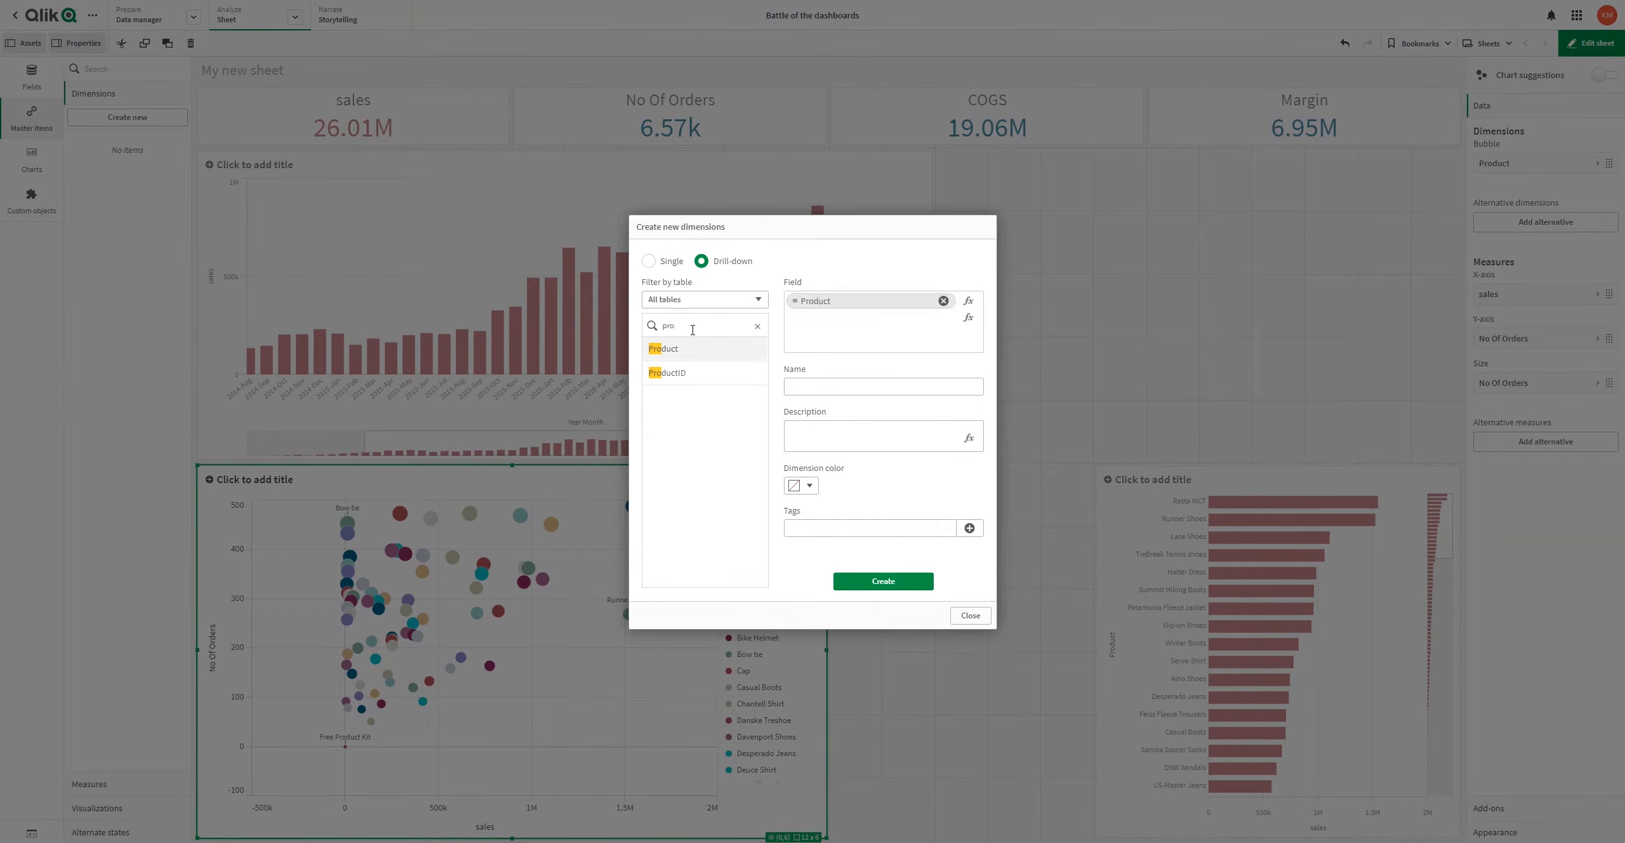
Step: Add the CategoryName field to the drill-down dimension and move it above Product
{"action": "left_click", "coordinate": [757, 326]}
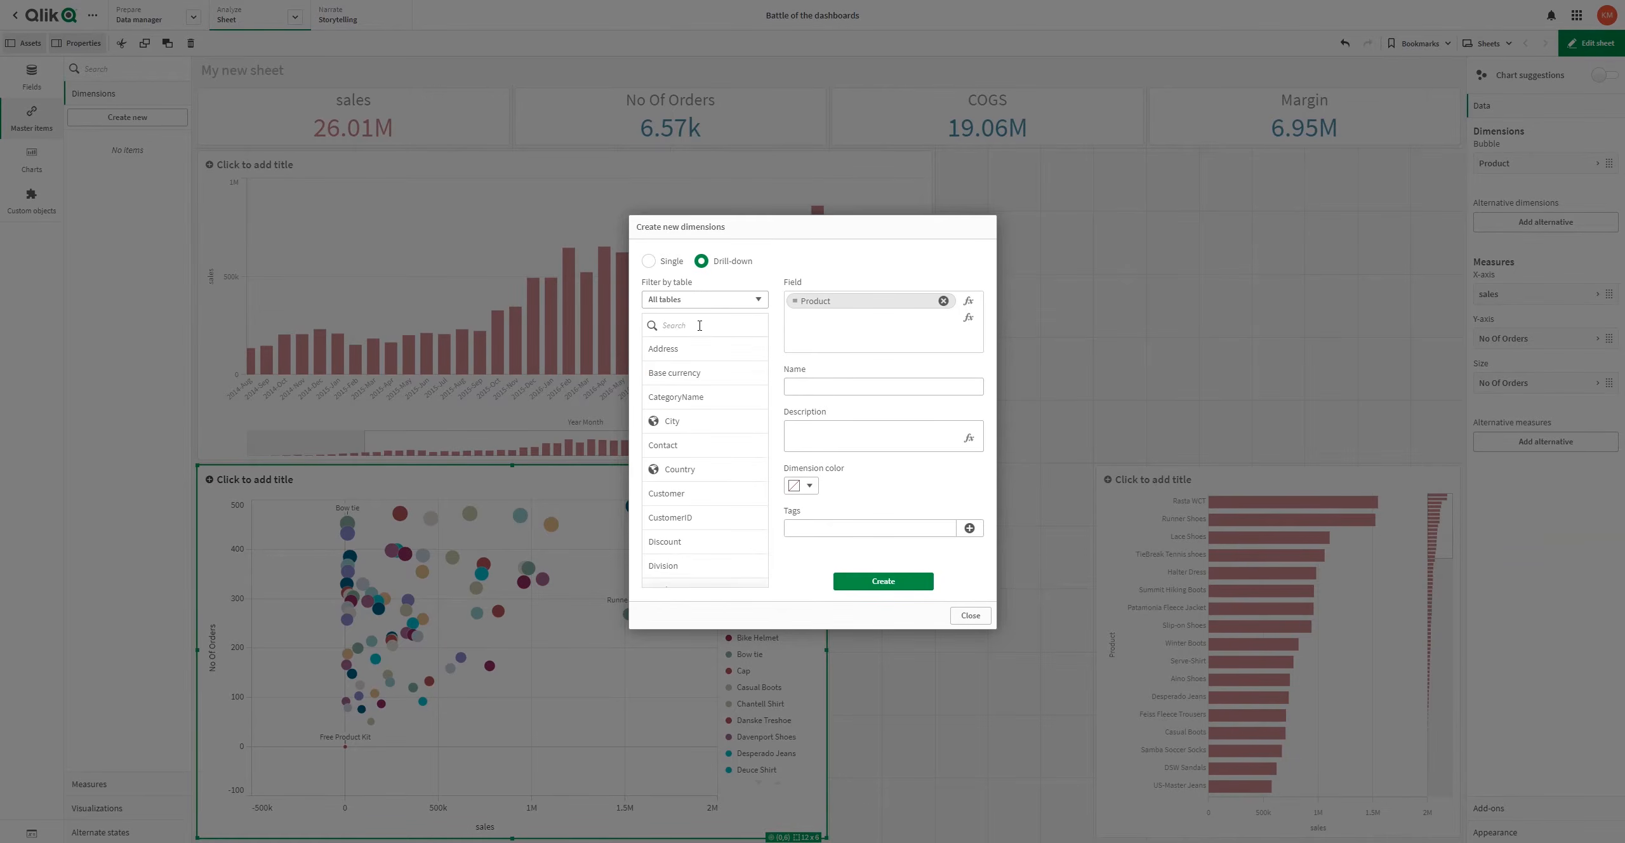
{"action": "type", "text": "nam"}
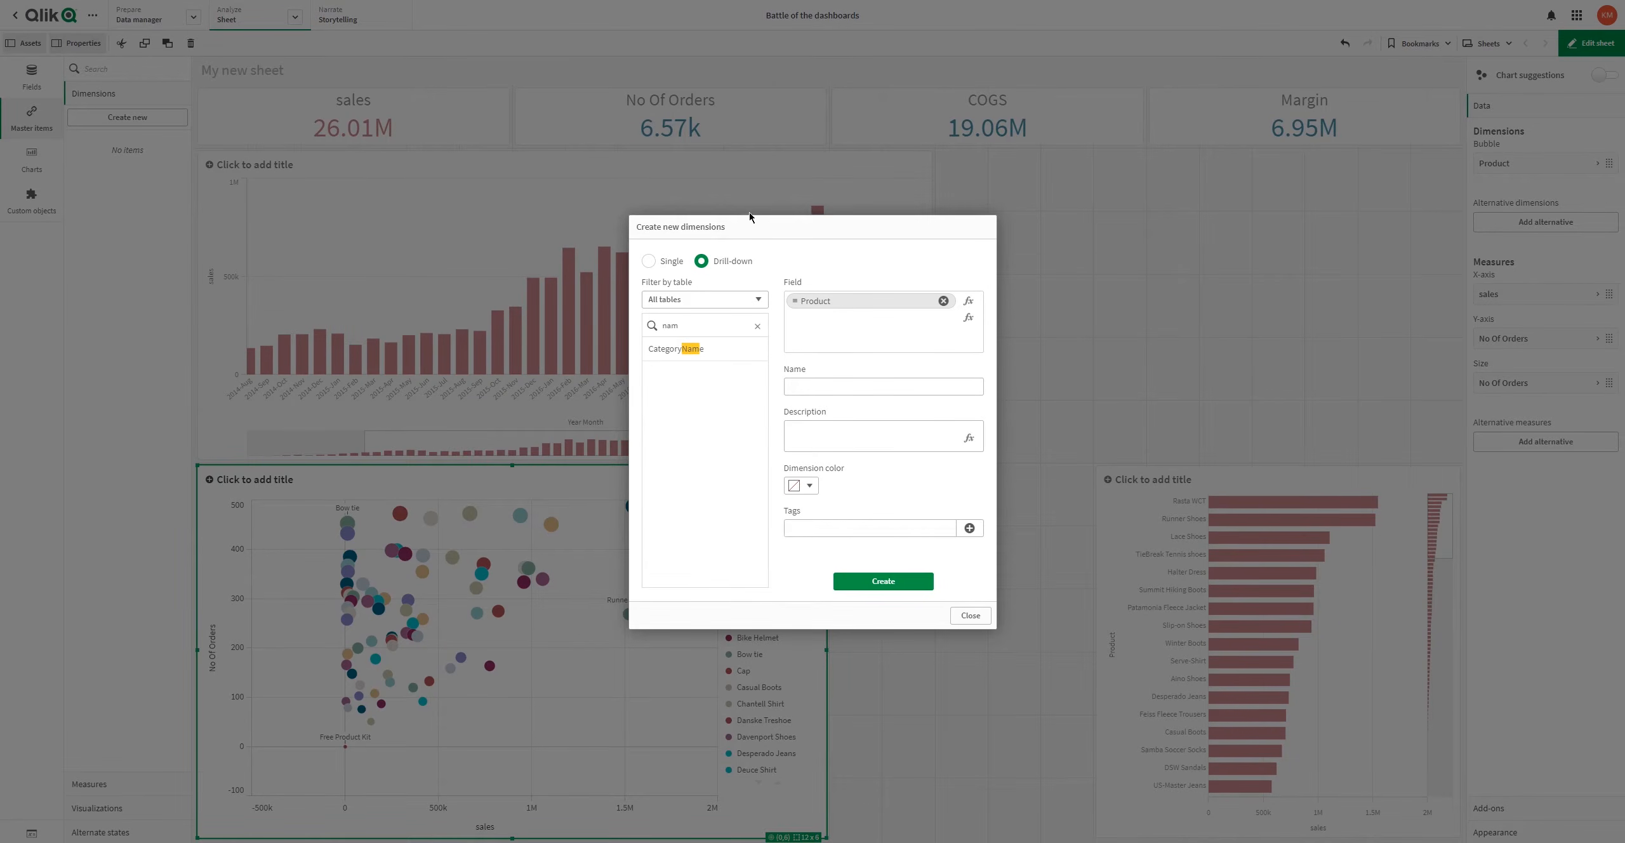
{"action": "left_click", "coordinate": [706, 353]}
{"action": "left_click_drag", "start_coordinate": [792, 315], "coordinate": [798, 301]}
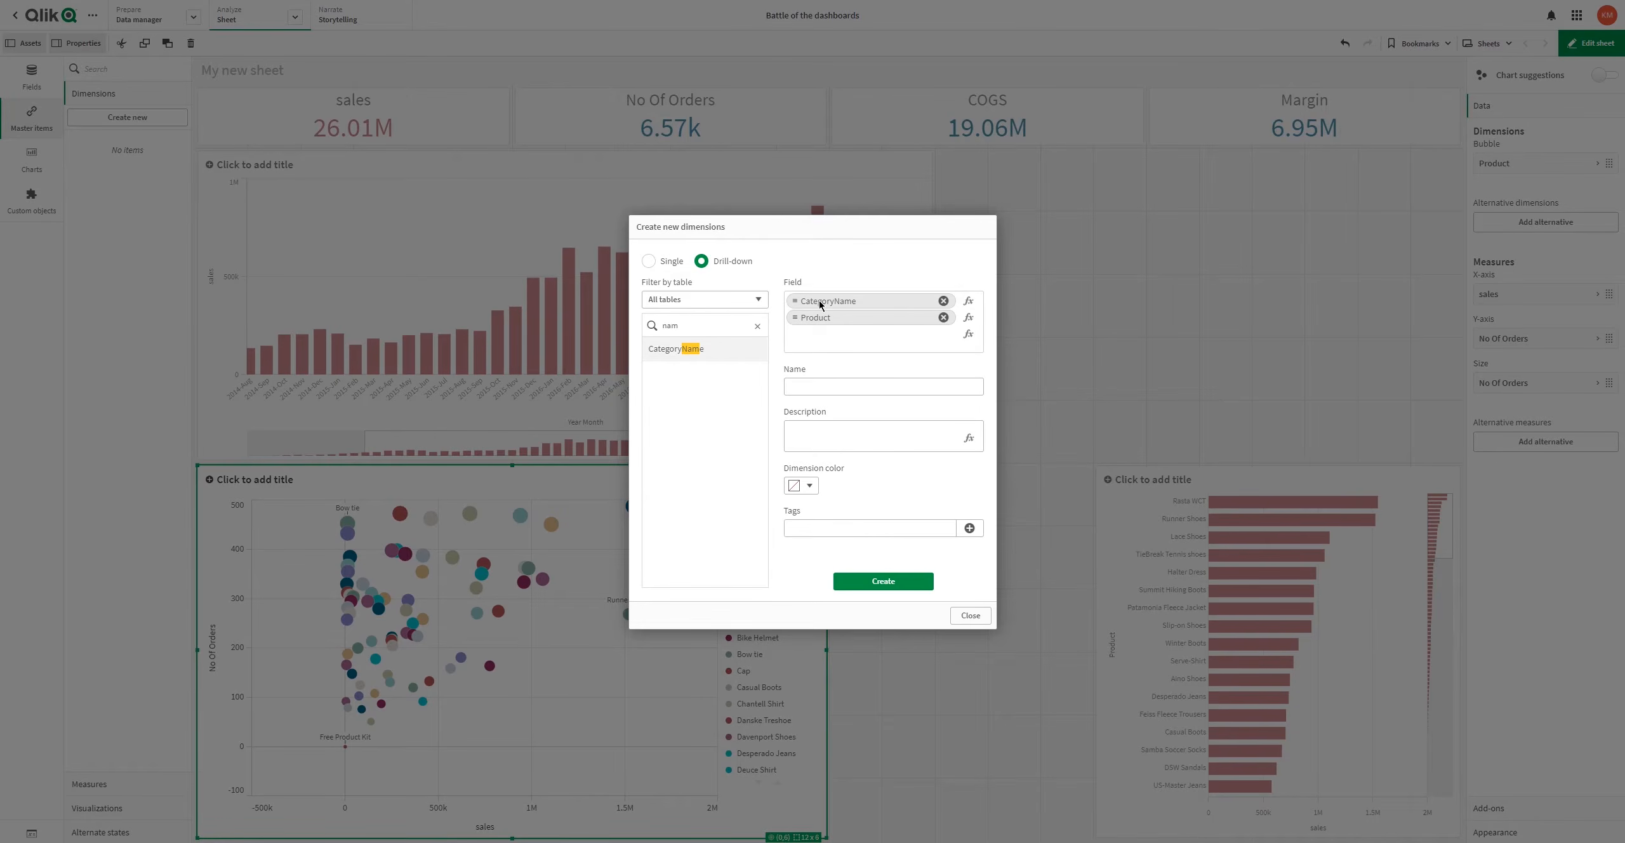
Step: Name the drill-down dimension Drill down Product, create it and close the dimension dialog
{"action": "left_click", "coordinate": [809, 383]}
{"action": "type", "text": "Drill down Product"}
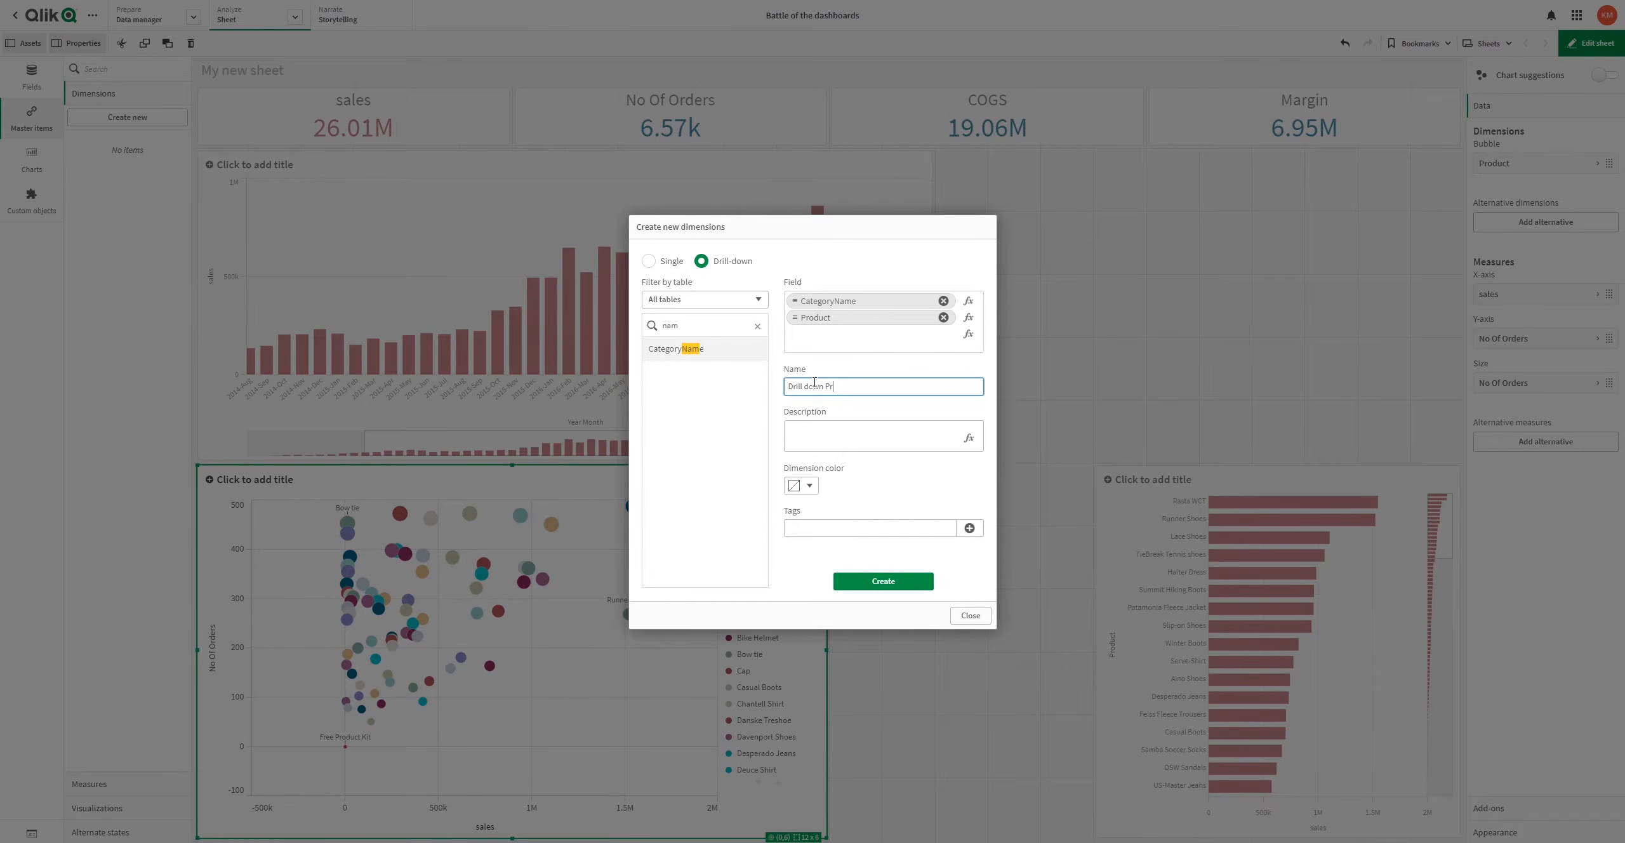
{"action": "left_click", "coordinate": [901, 587]}
{"action": "left_click", "coordinate": [968, 615]}
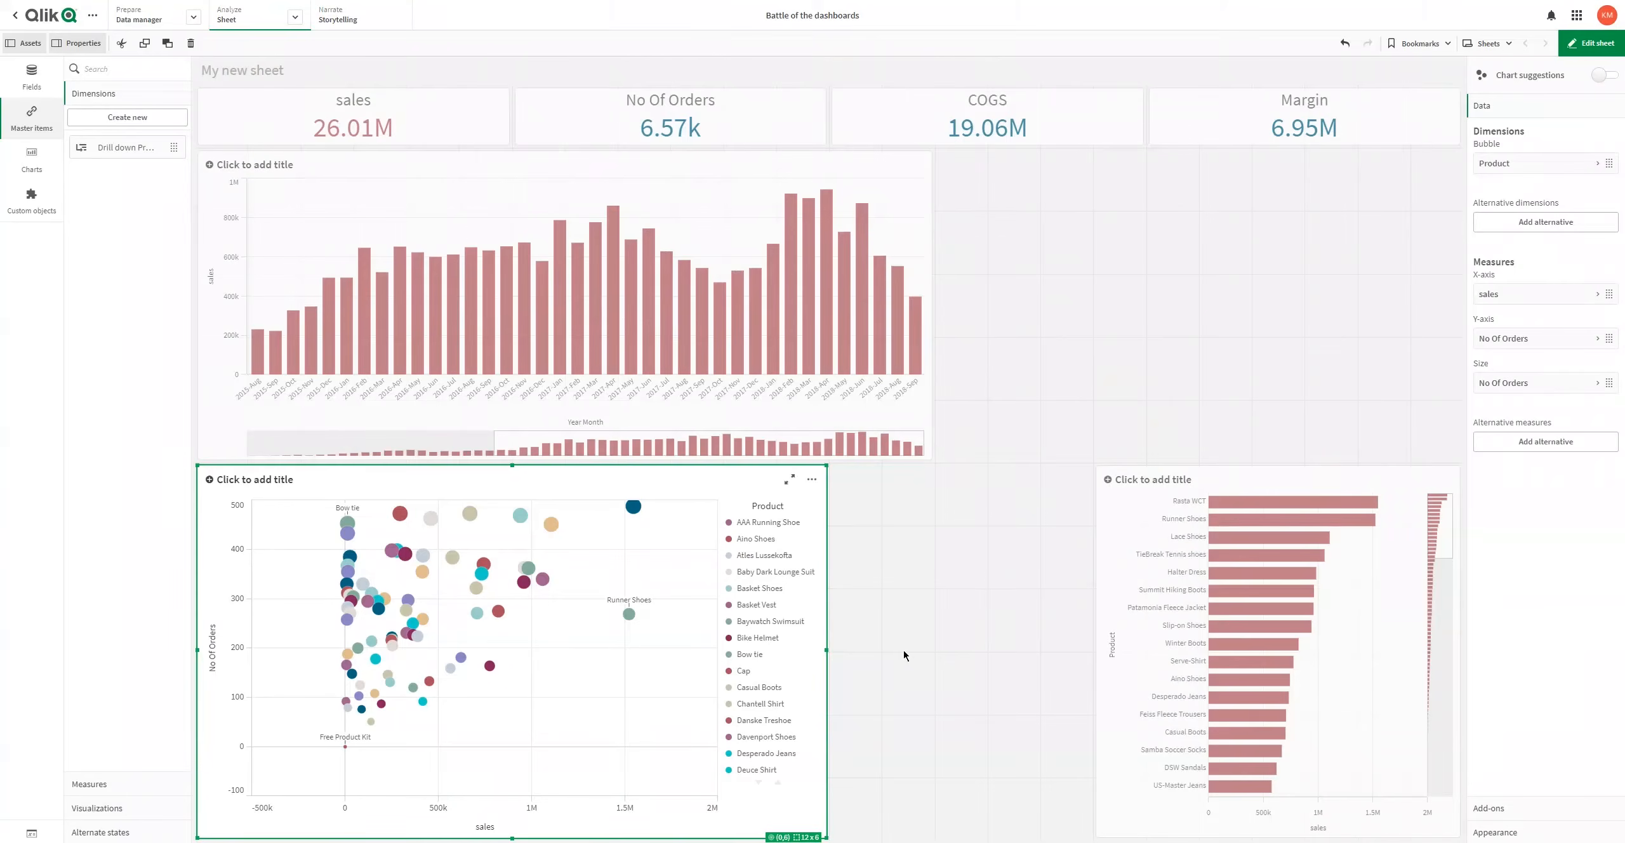
Step: Replace the scatter plot's Product bubble dimension with the Drill down Product dimension and preview the sheet outside edit mode
{"action": "left_click", "coordinate": [1536, 165]}
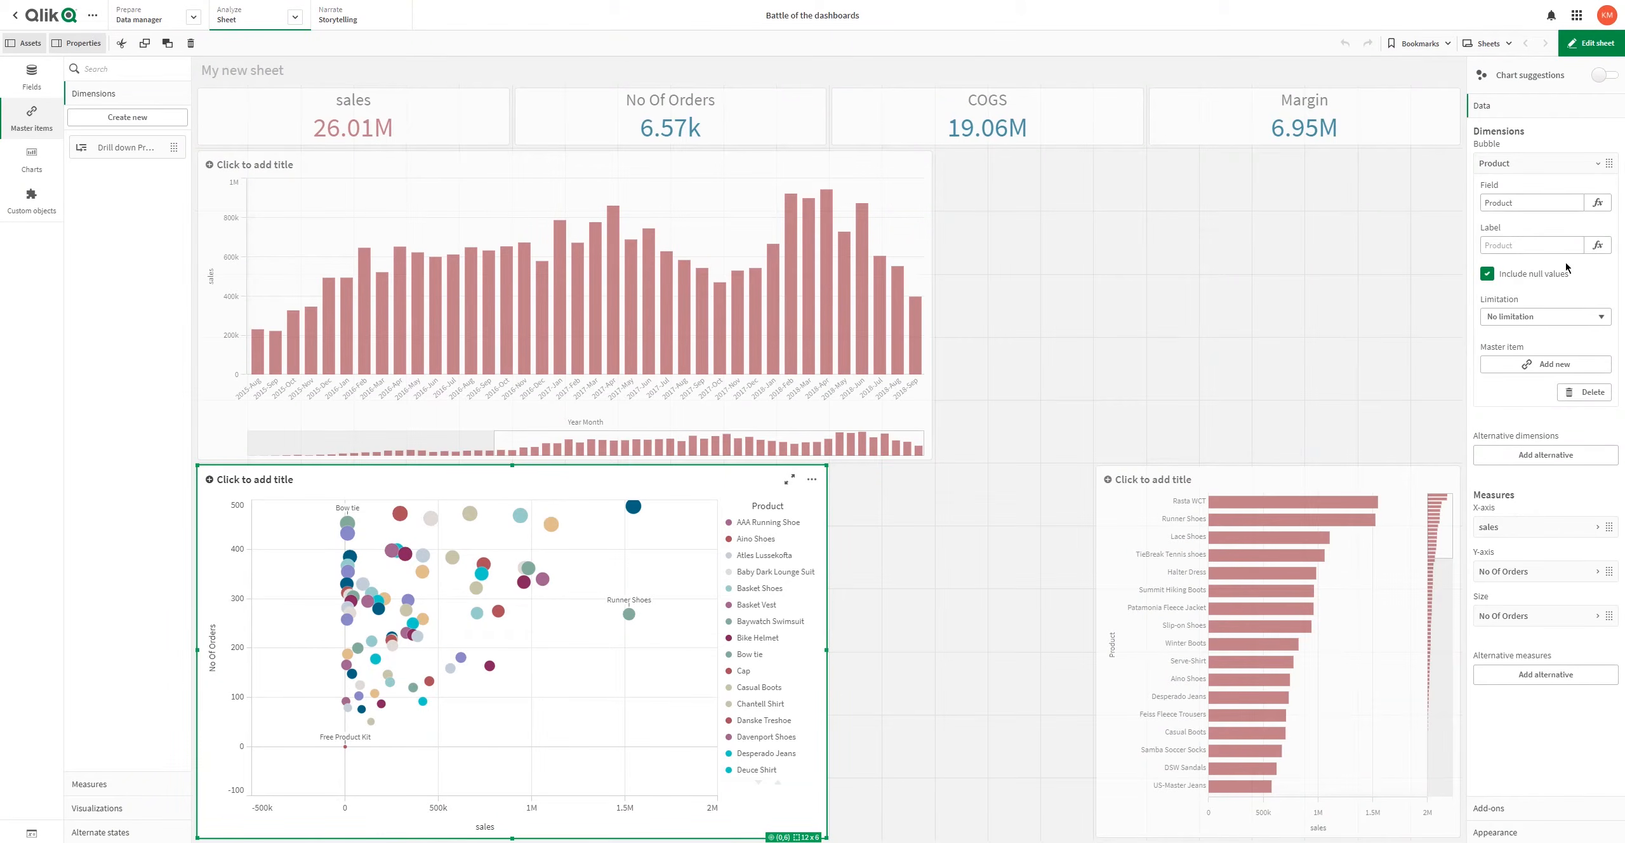
{"action": "left_click", "coordinate": [1594, 392]}
{"action": "left_click", "coordinate": [1541, 162]}
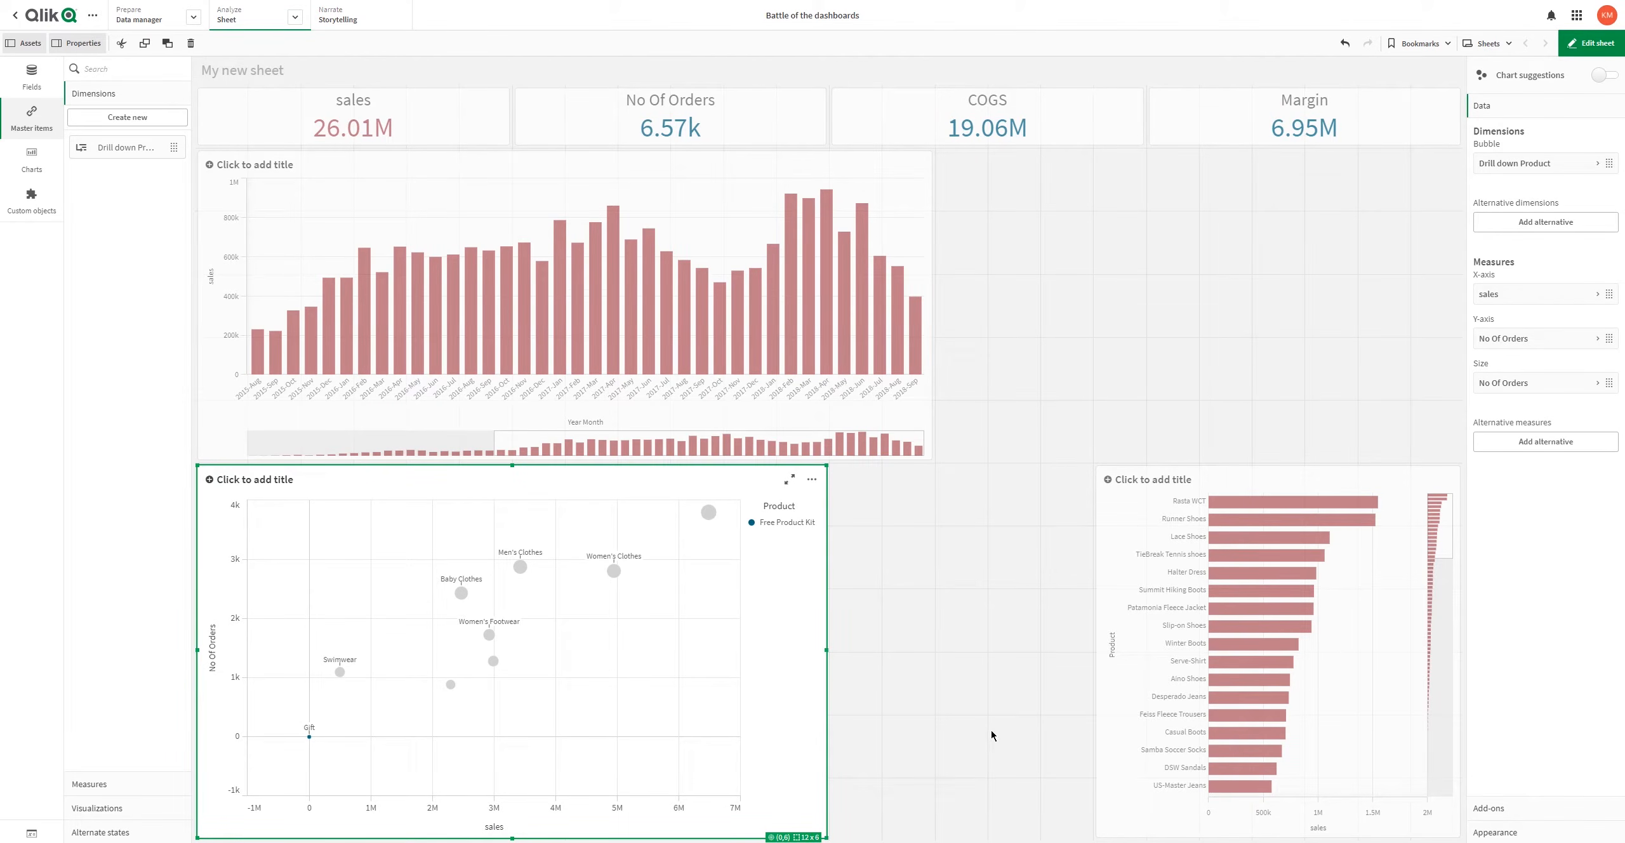
{"action": "left_click", "coordinate": [1590, 42]}
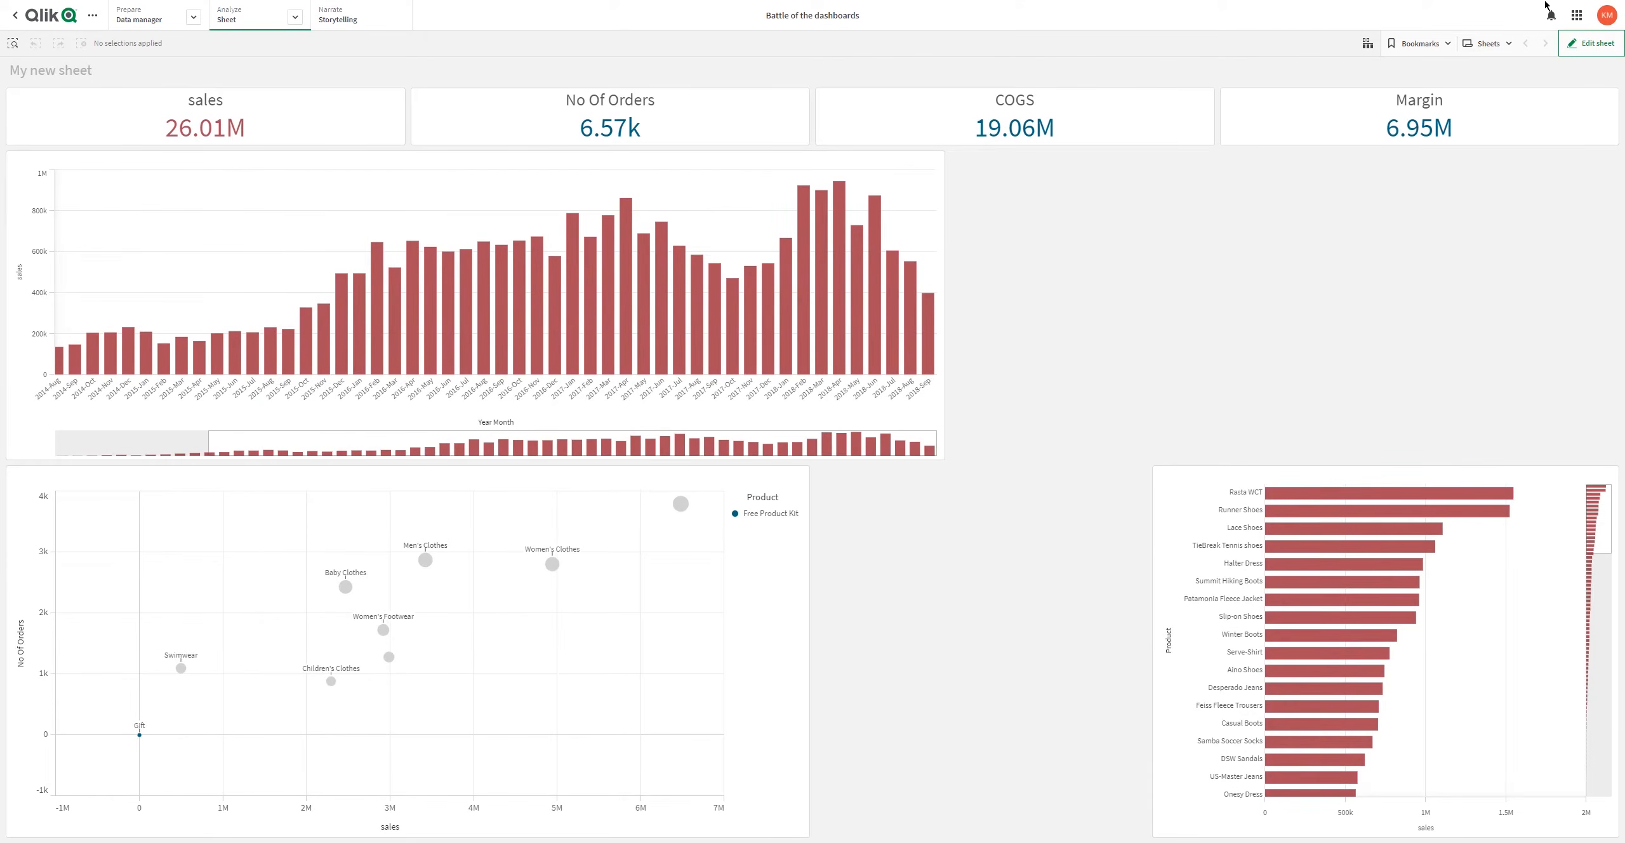
{"action": "left_click", "coordinate": [1591, 43]}
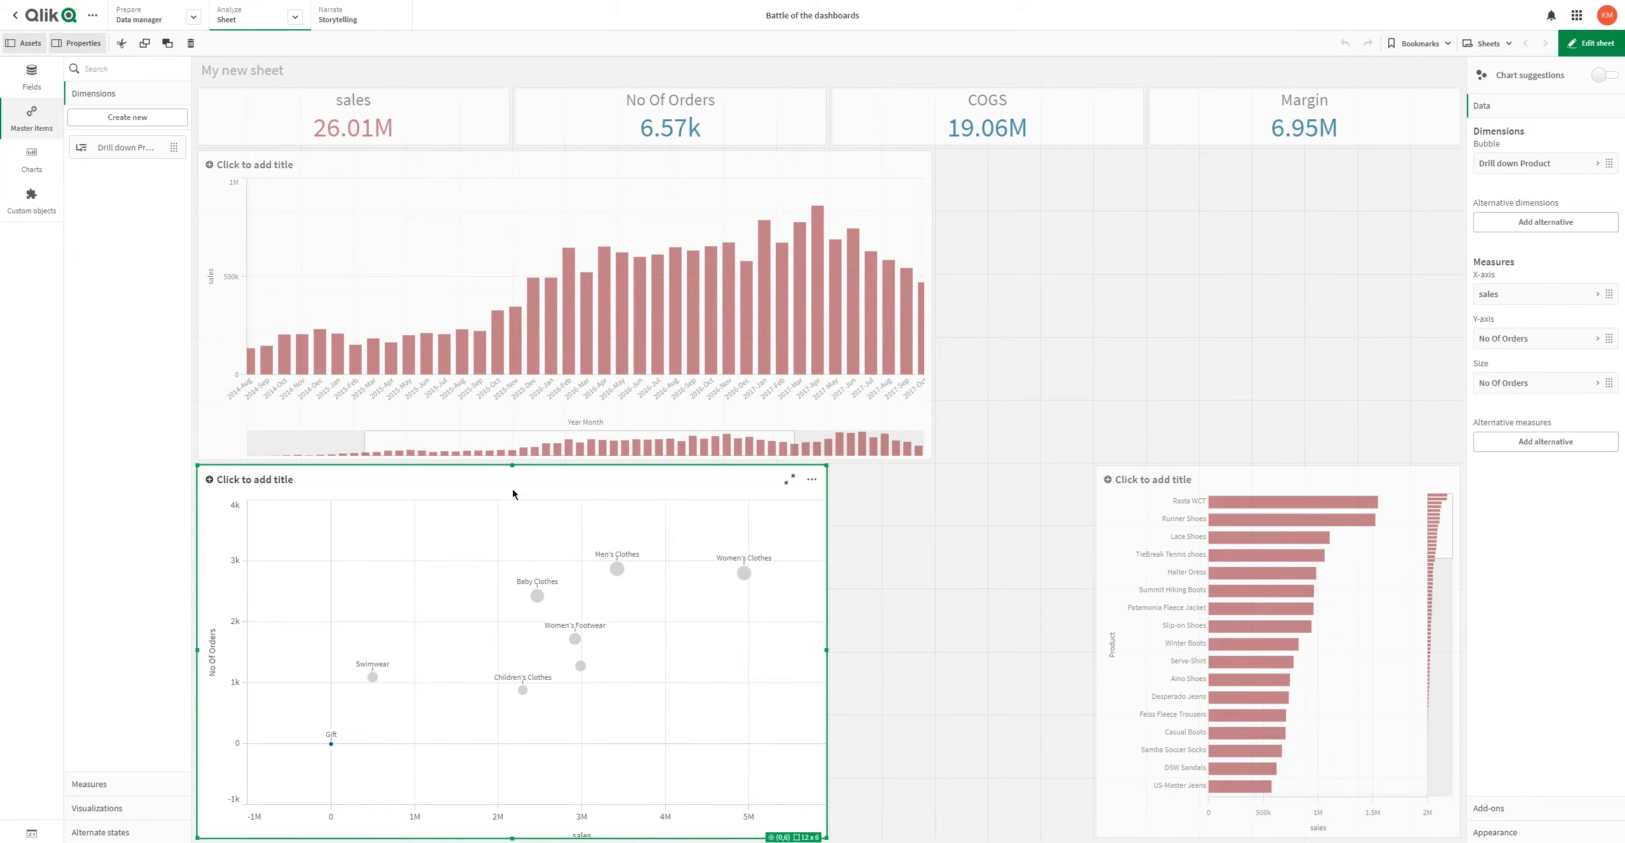
Step: Color the scatter plot's bubbles by the Drill down Product dimension and preview the sheet outside edit mode
{"action": "left_click", "coordinate": [1509, 835]}
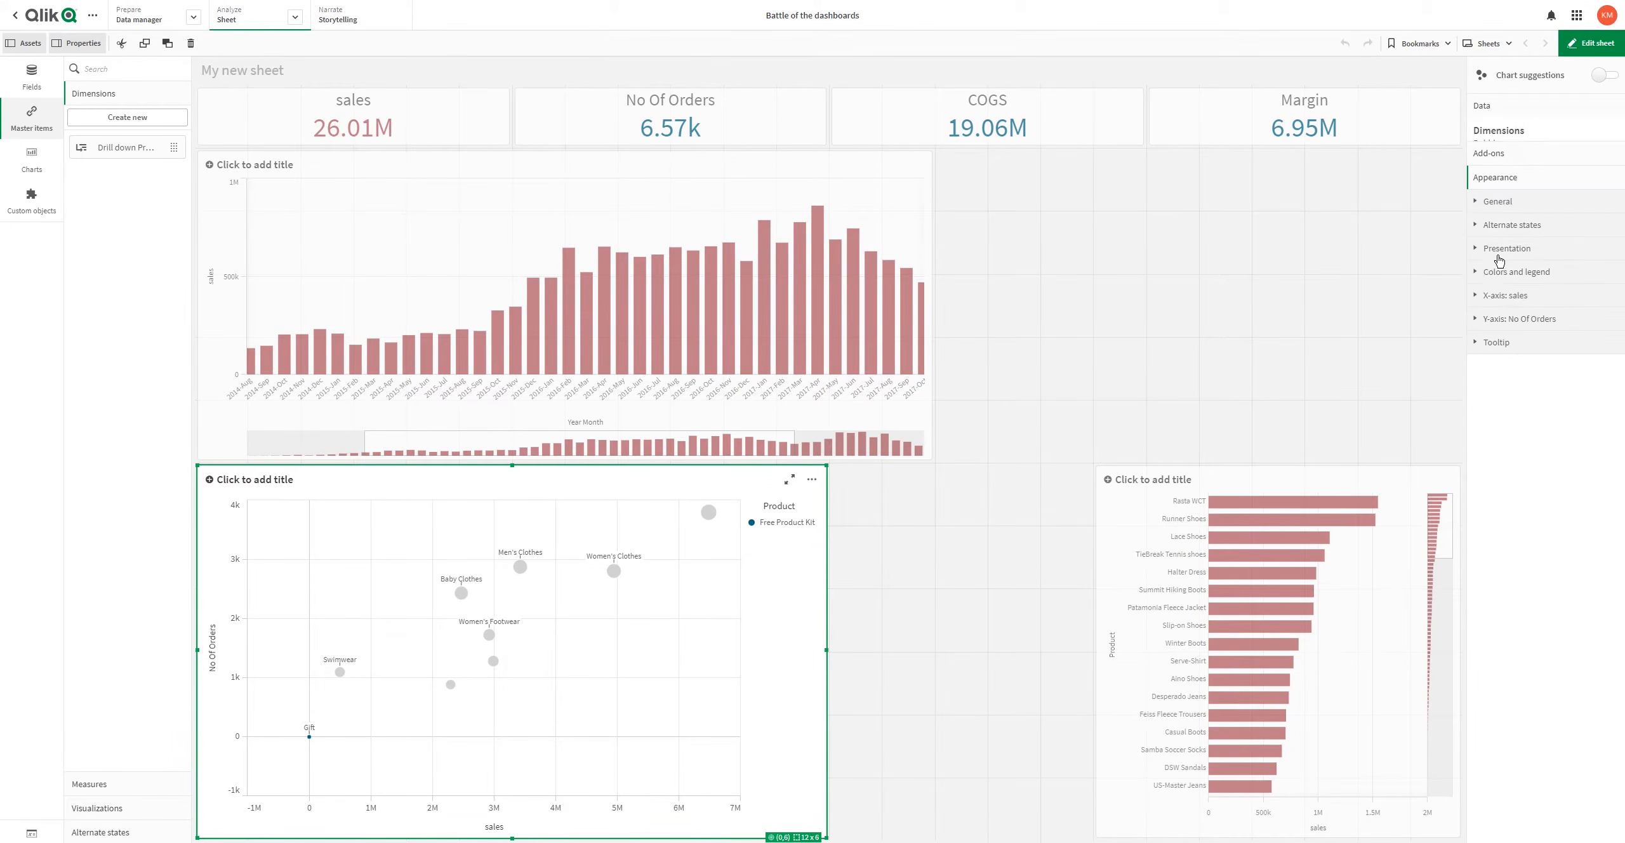
{"action": "left_click", "coordinate": [1516, 227]}
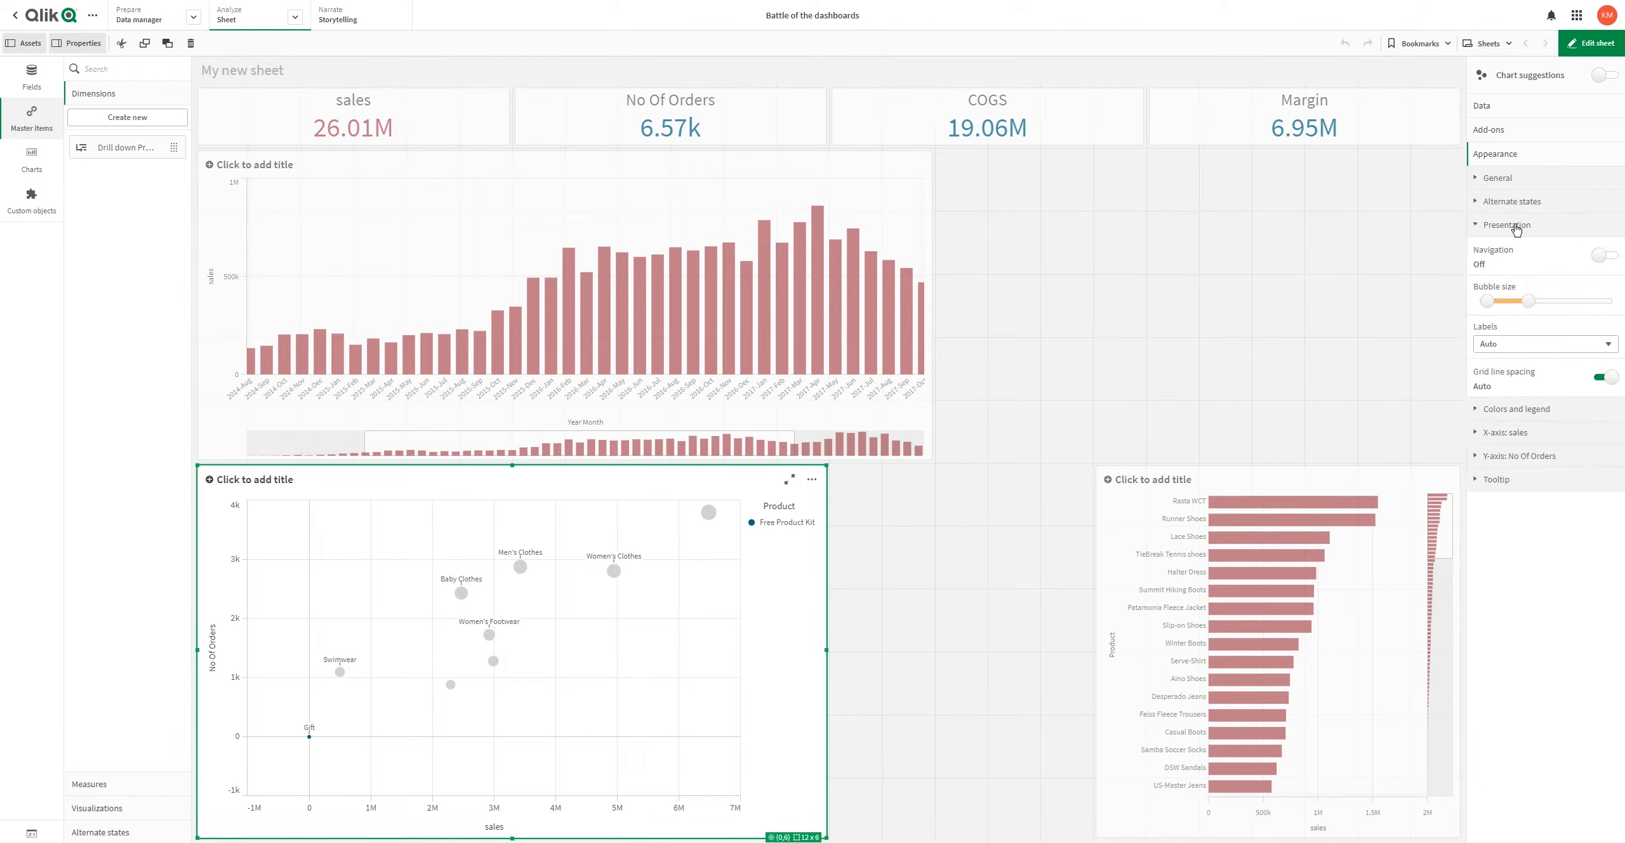
{"action": "left_click", "coordinate": [1516, 227]}
{"action": "left_click", "coordinate": [1501, 249]}
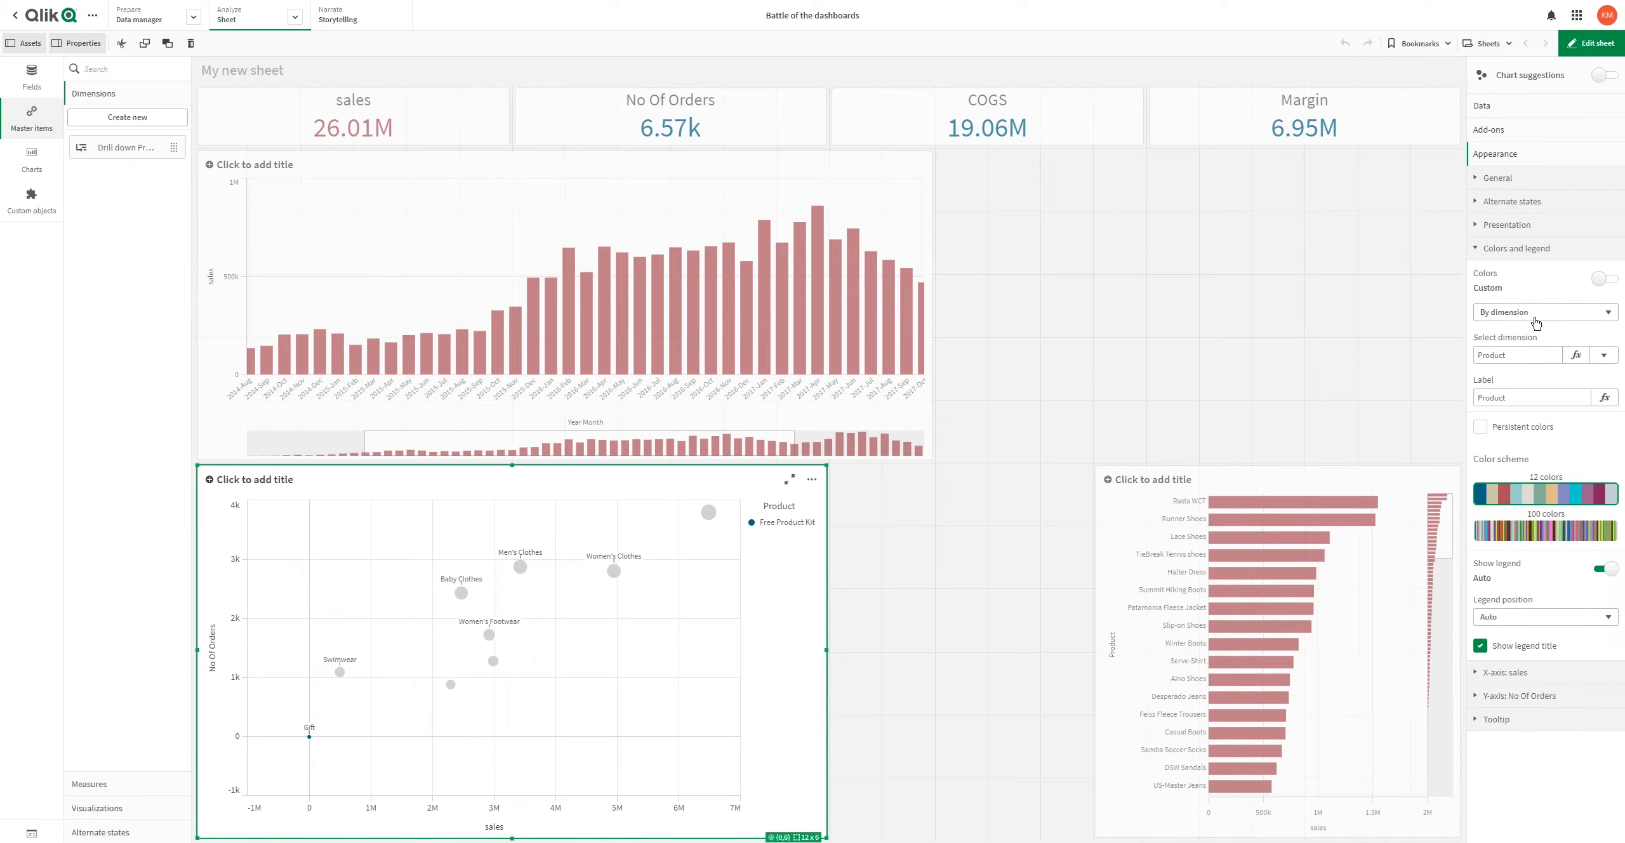
{"action": "left_click", "coordinate": [1536, 311]}
{"action": "left_click", "coordinate": [1517, 342]}
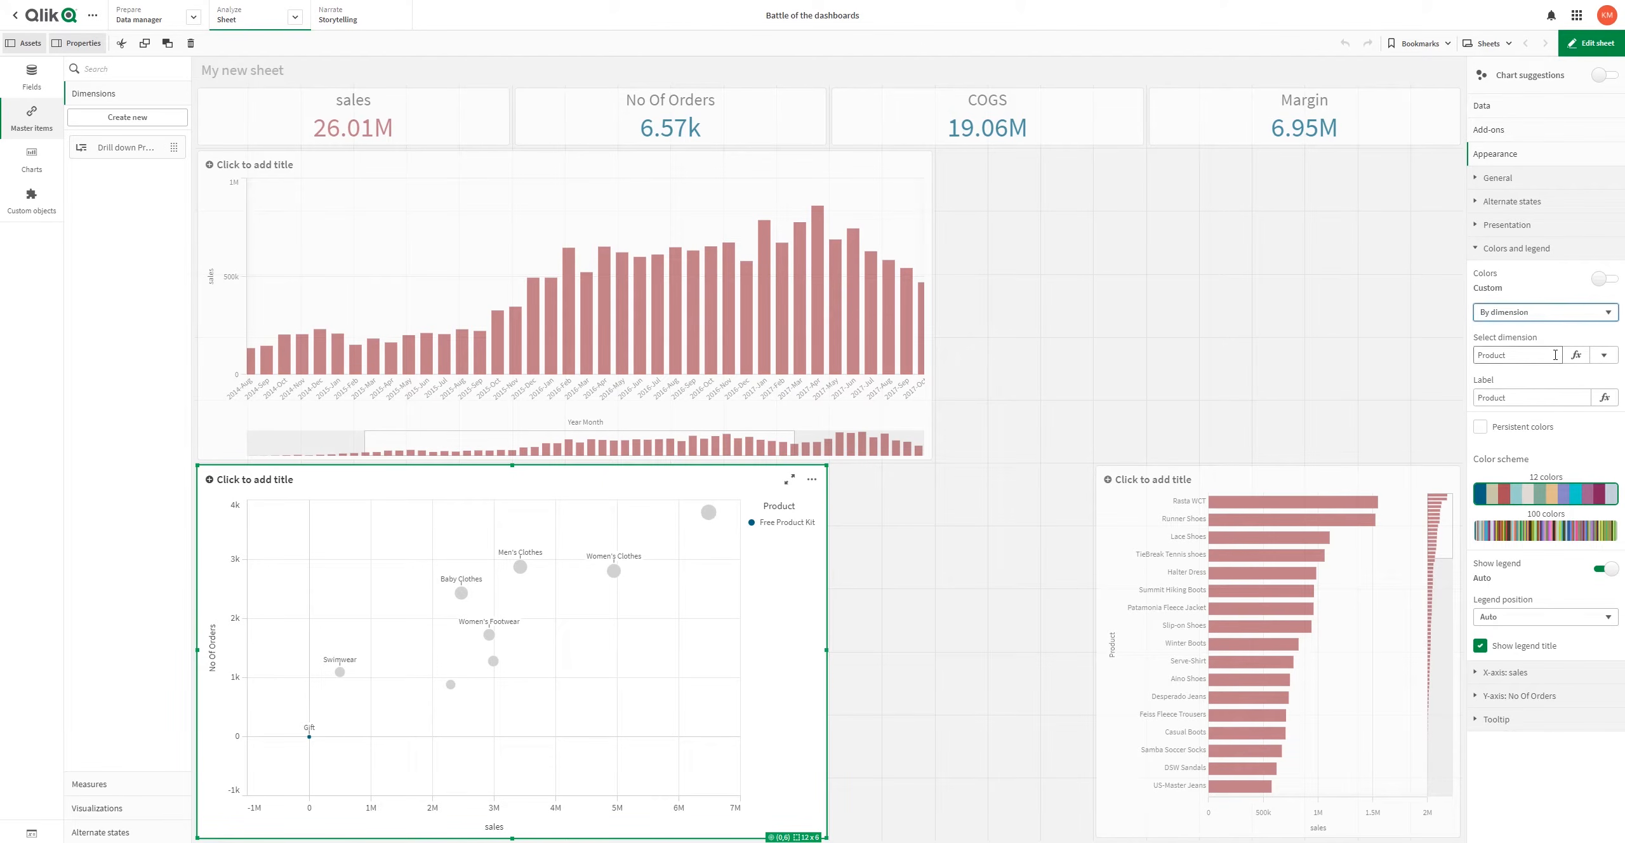
{"action": "left_click", "coordinate": [1604, 355]}
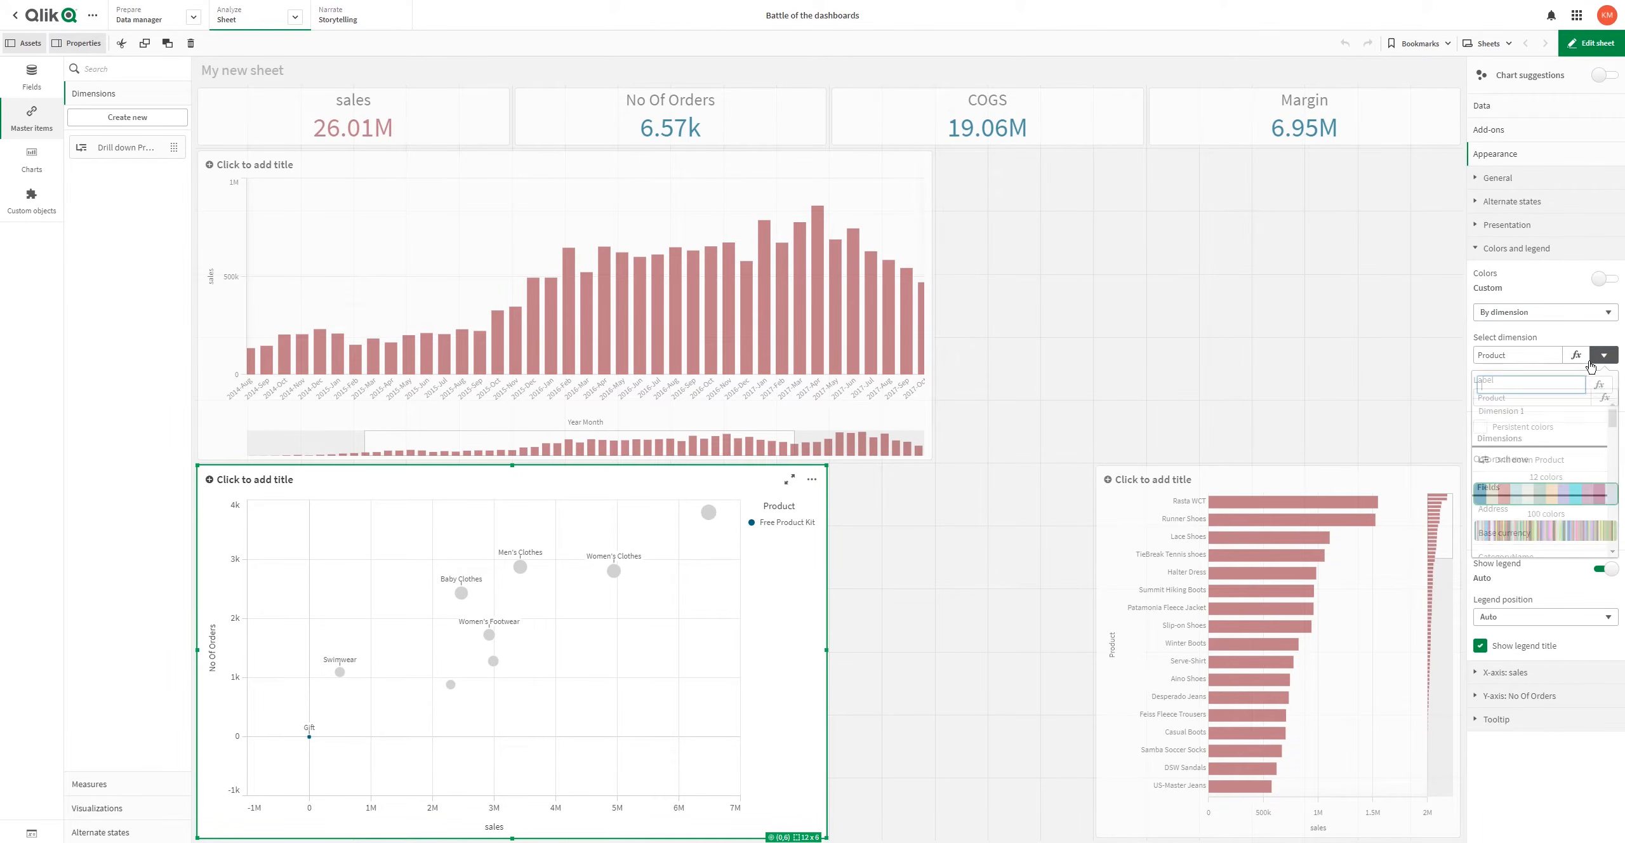
{"action": "left_click", "coordinate": [1527, 459]}
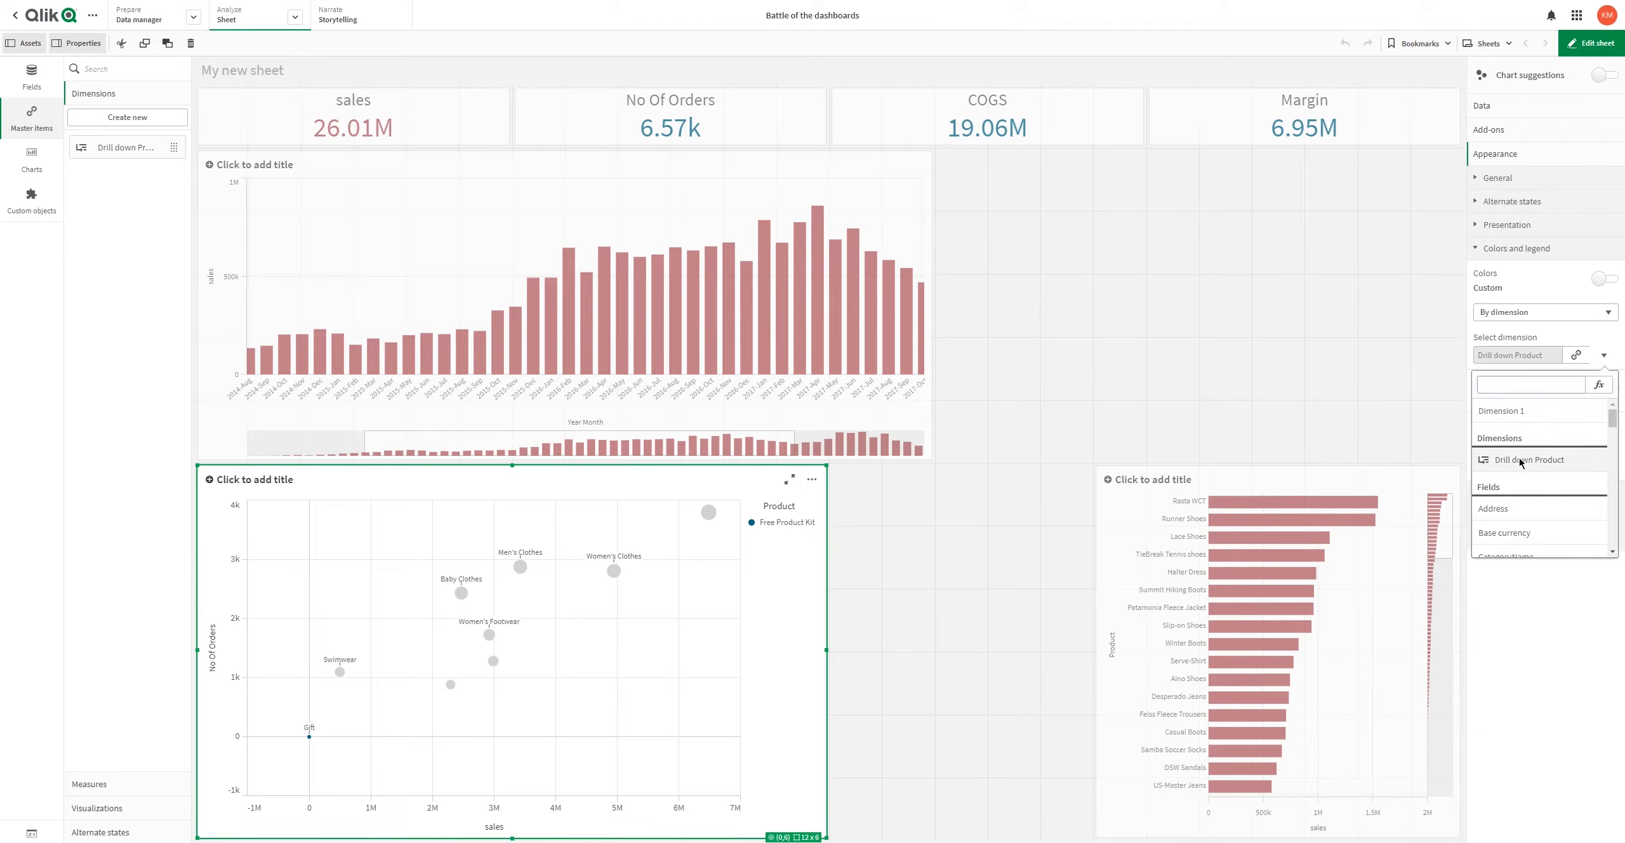
{"action": "left_click", "coordinate": [1245, 444]}
{"action": "left_click", "coordinate": [1593, 45]}
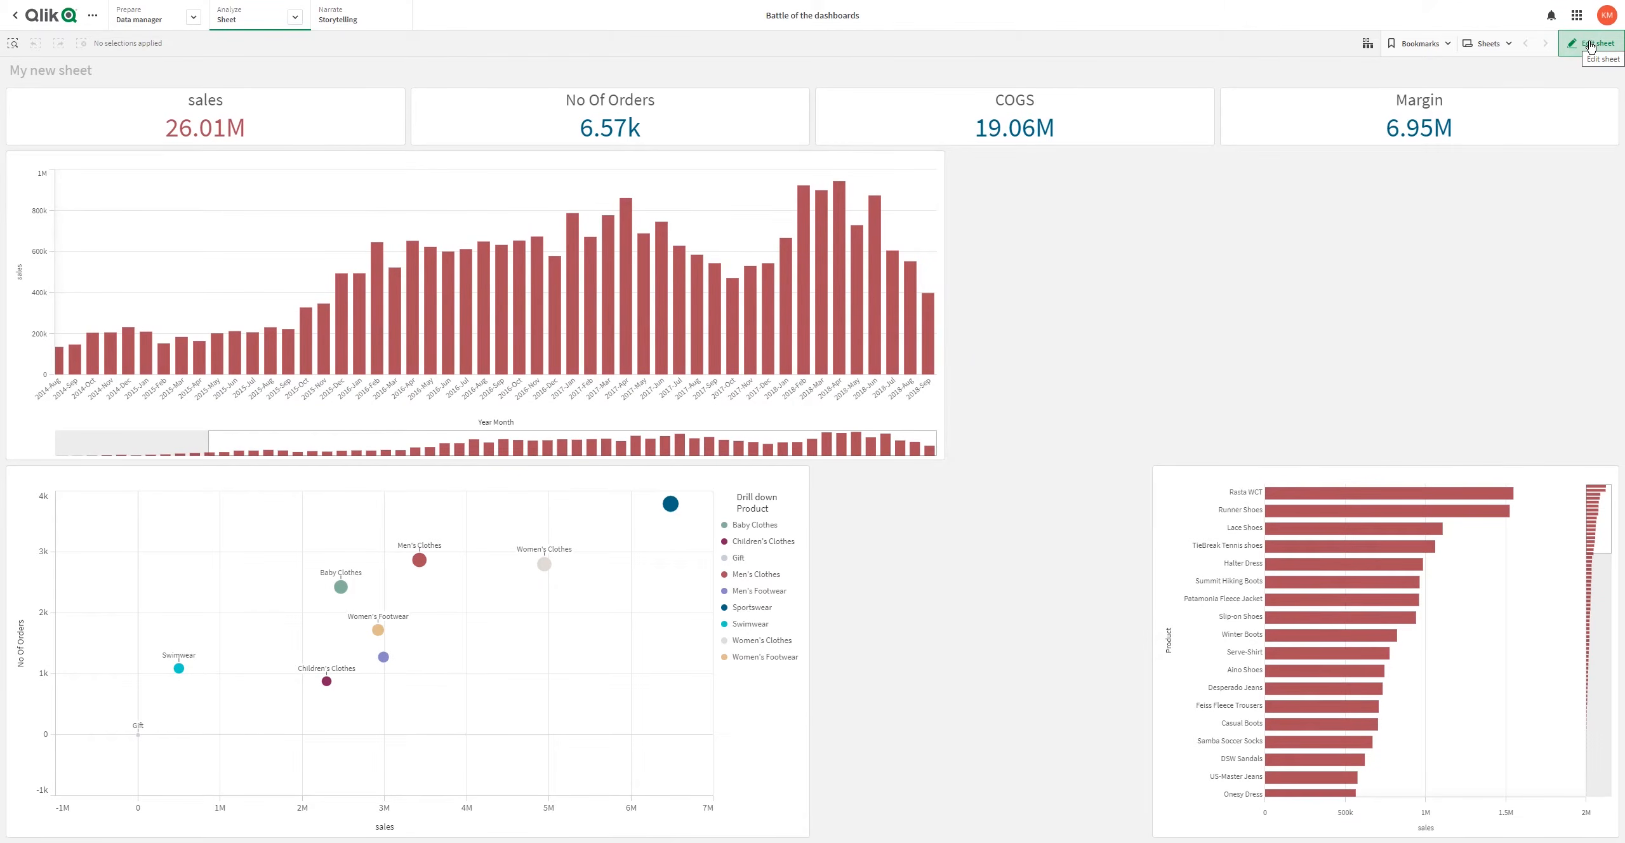
{"action": "left_click", "coordinate": [1593, 45]}
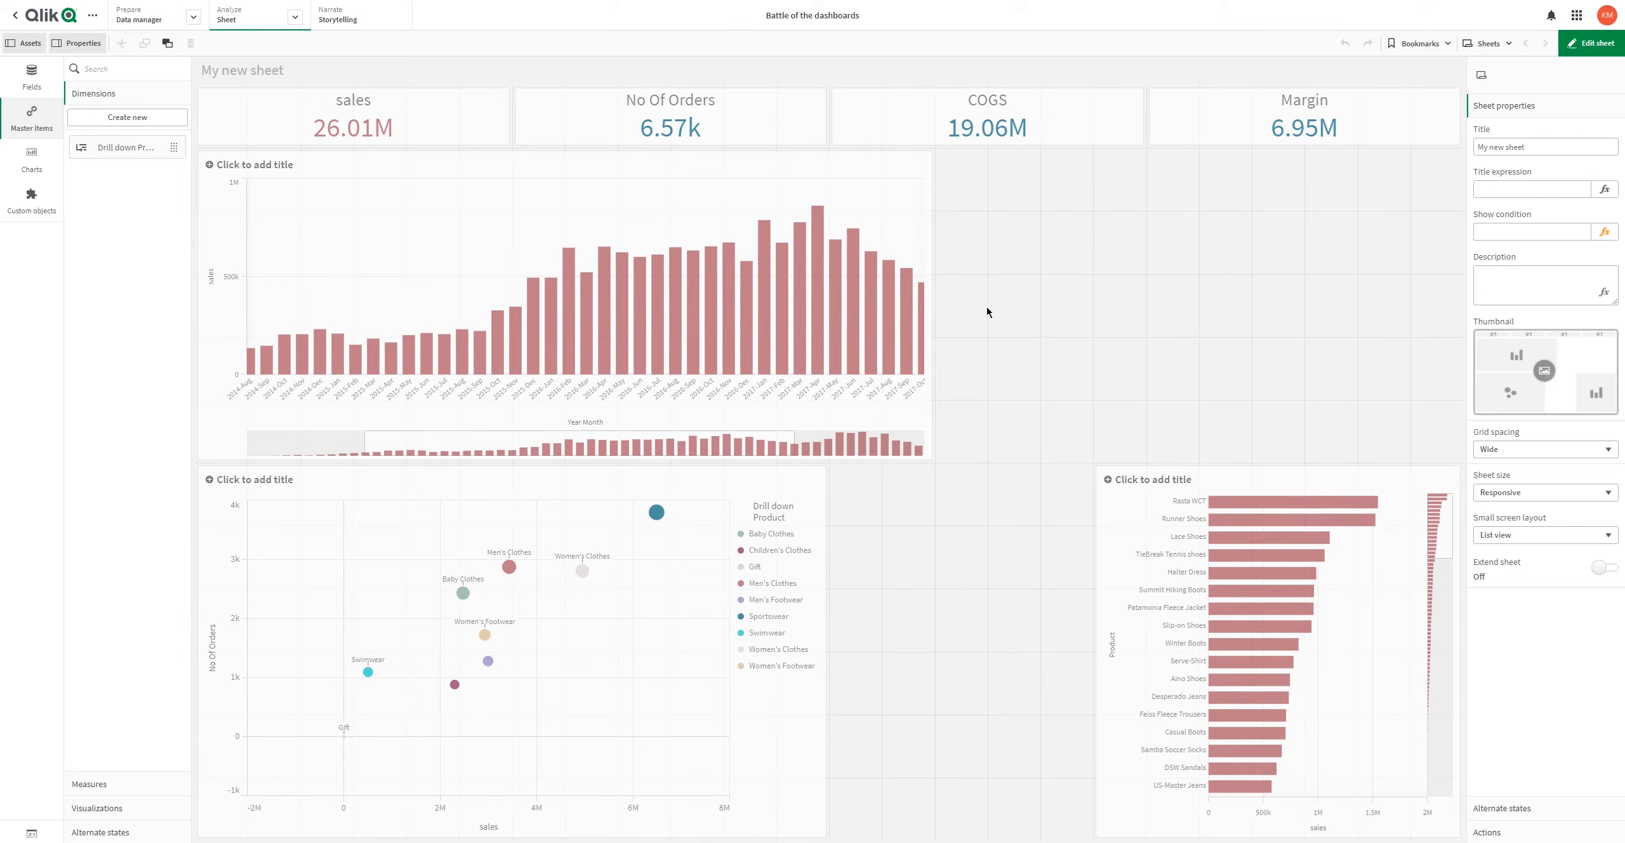
Step: Add a map to the empty area beside the monthly sales bar chart and show its layer settings
{"action": "left_click", "coordinate": [1136, 546]}
{"action": "left_click_drag", "start_coordinate": [1100, 469], "coordinate": [1103, 501]}
{"action": "left_click", "coordinate": [41, 166]}
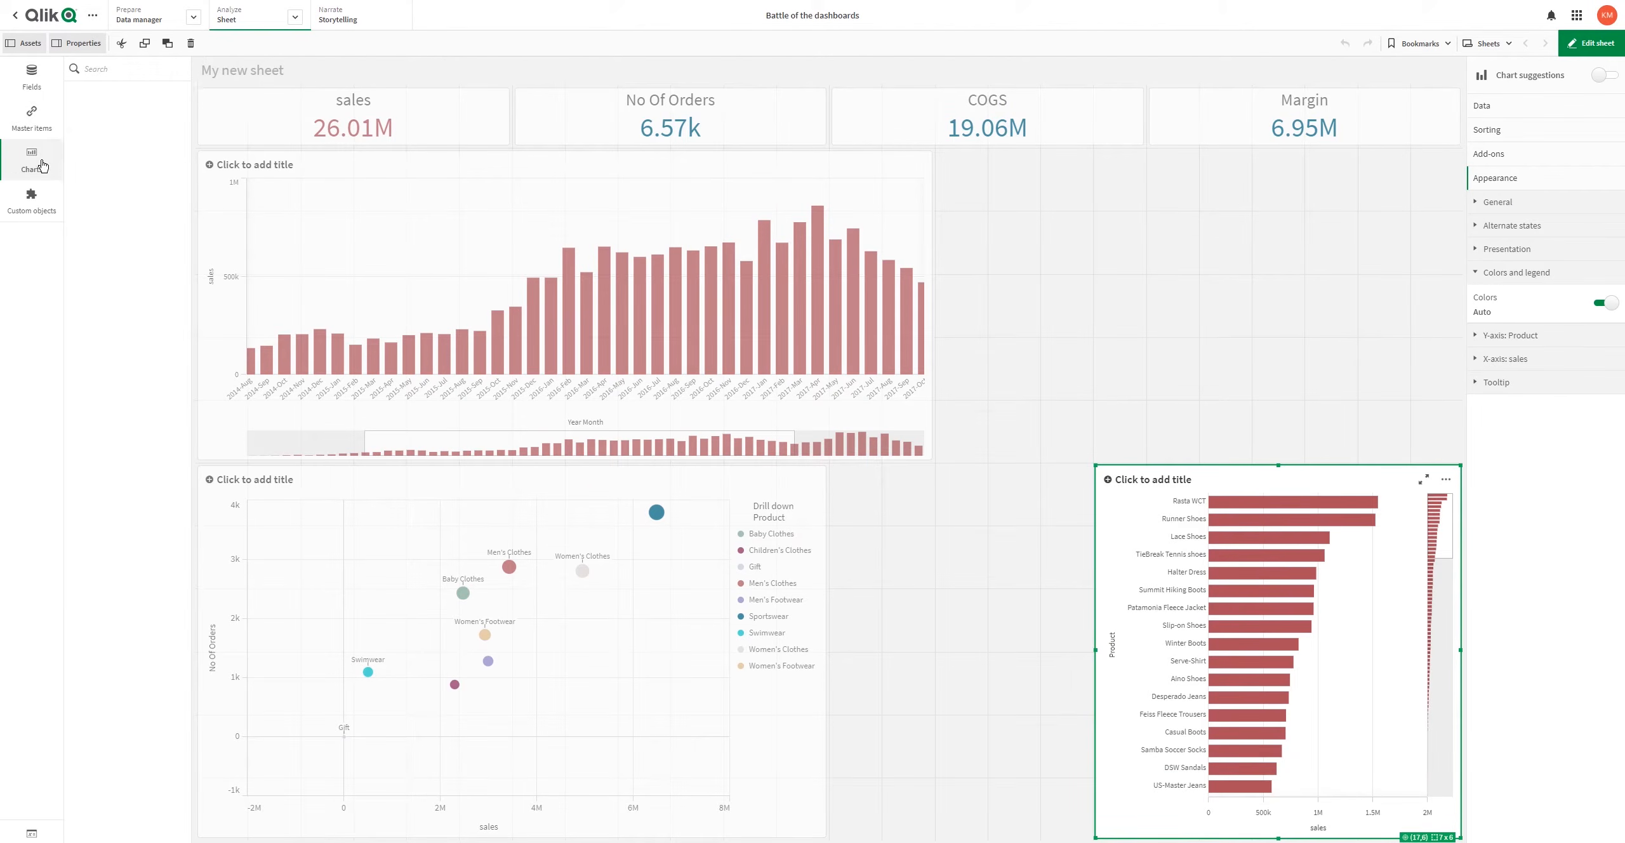
{"action": "left_click_drag", "start_coordinate": [117, 442], "coordinate": [1261, 263]}
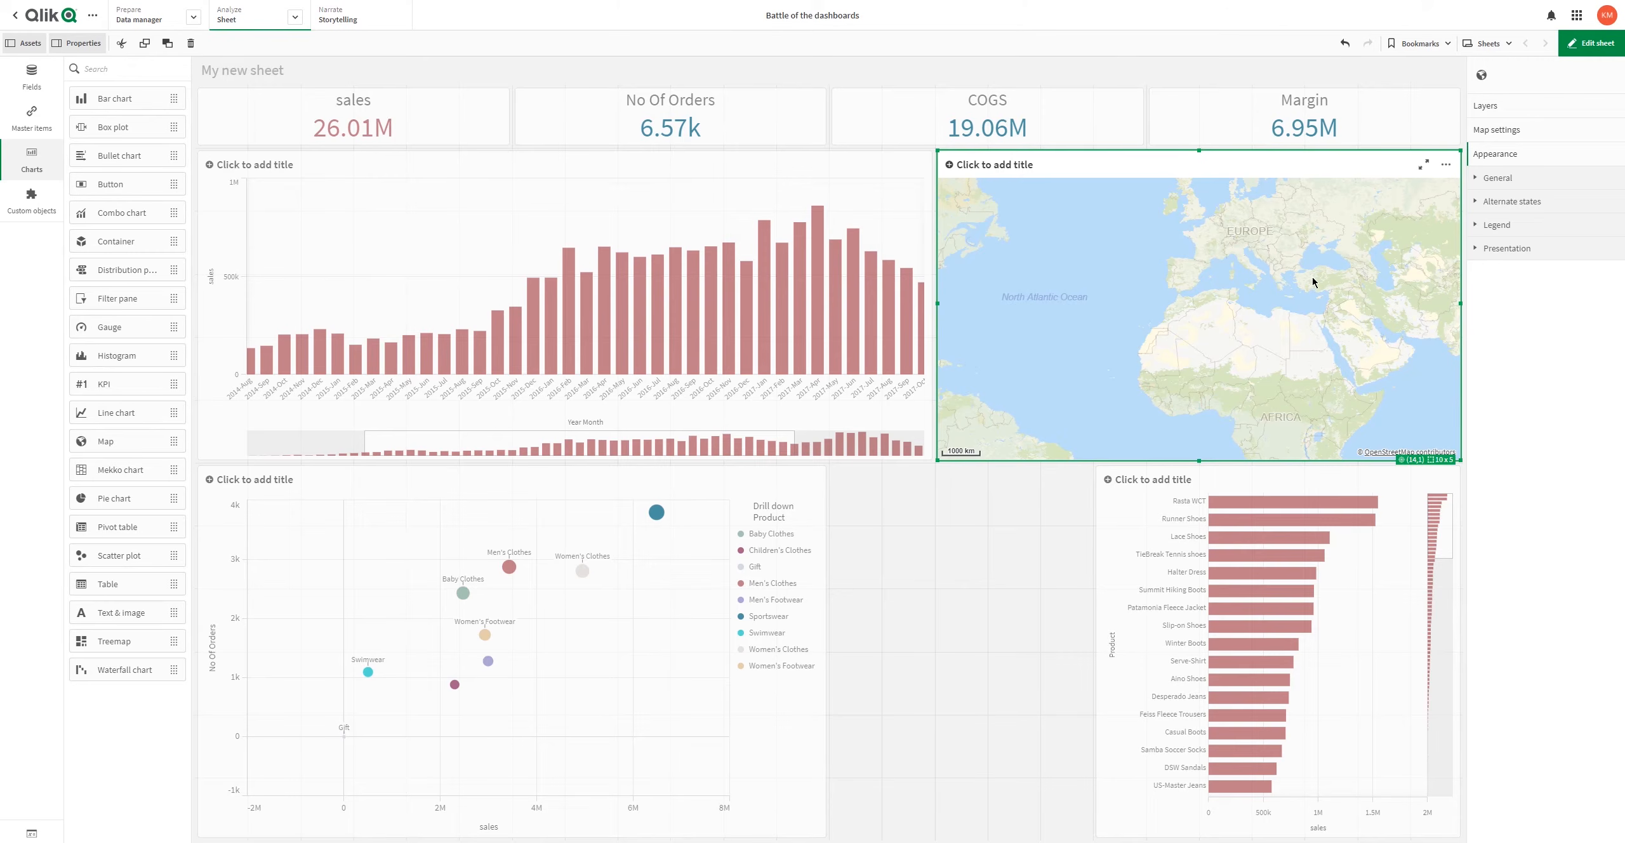
{"action": "left_click", "coordinate": [1518, 111]}
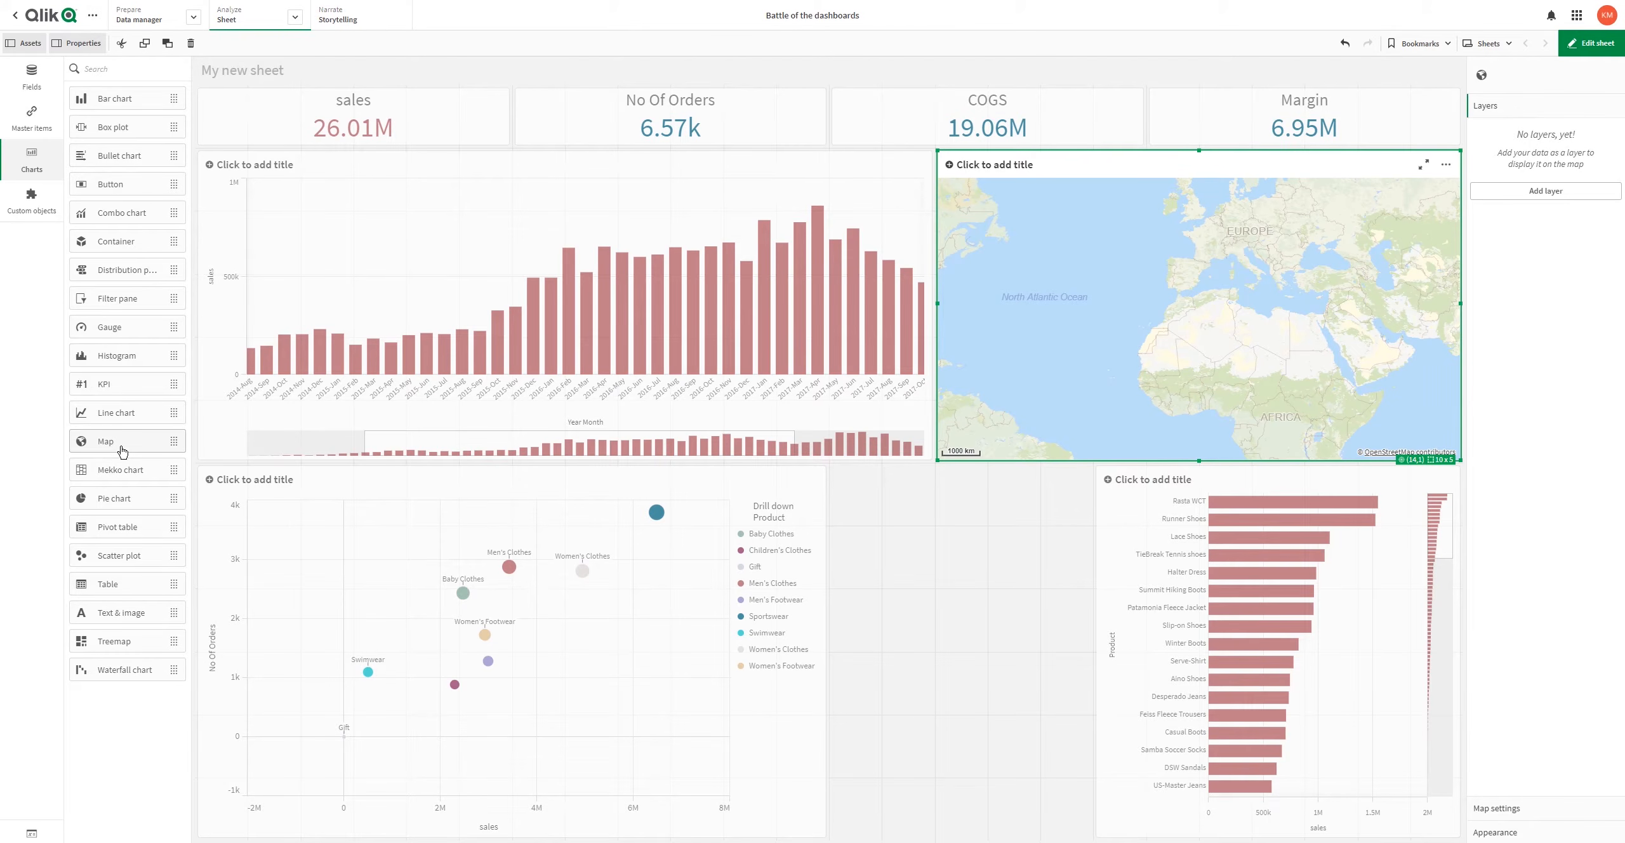
Step: Start a new master dimension of the Drill-down type
{"action": "left_click", "coordinate": [30, 75]}
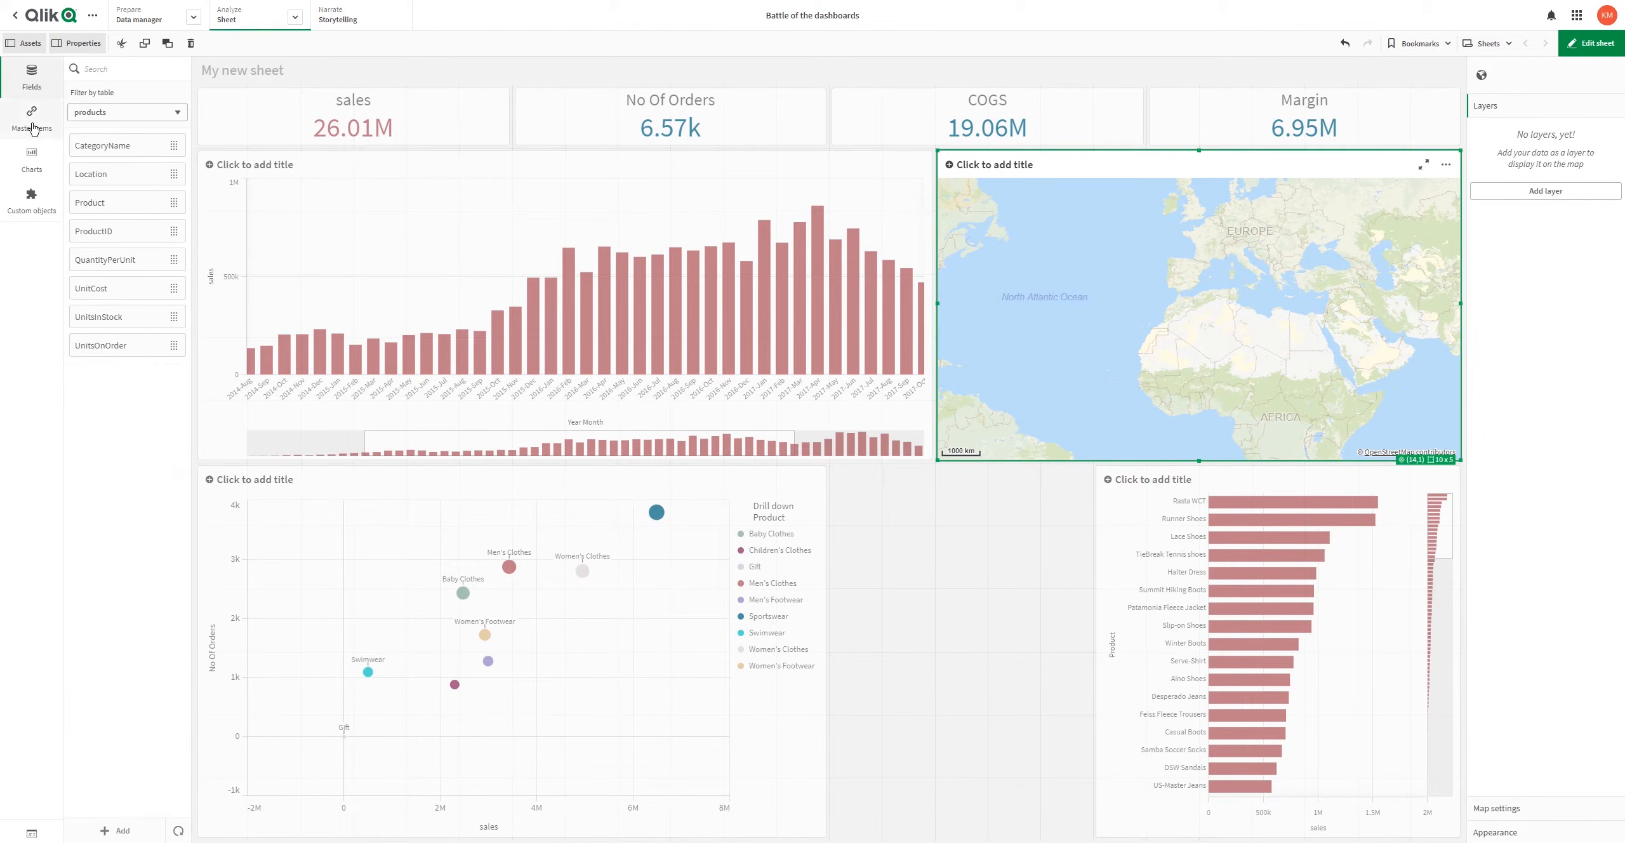
{"action": "left_click", "coordinate": [32, 120]}
{"action": "left_click", "coordinate": [127, 116]}
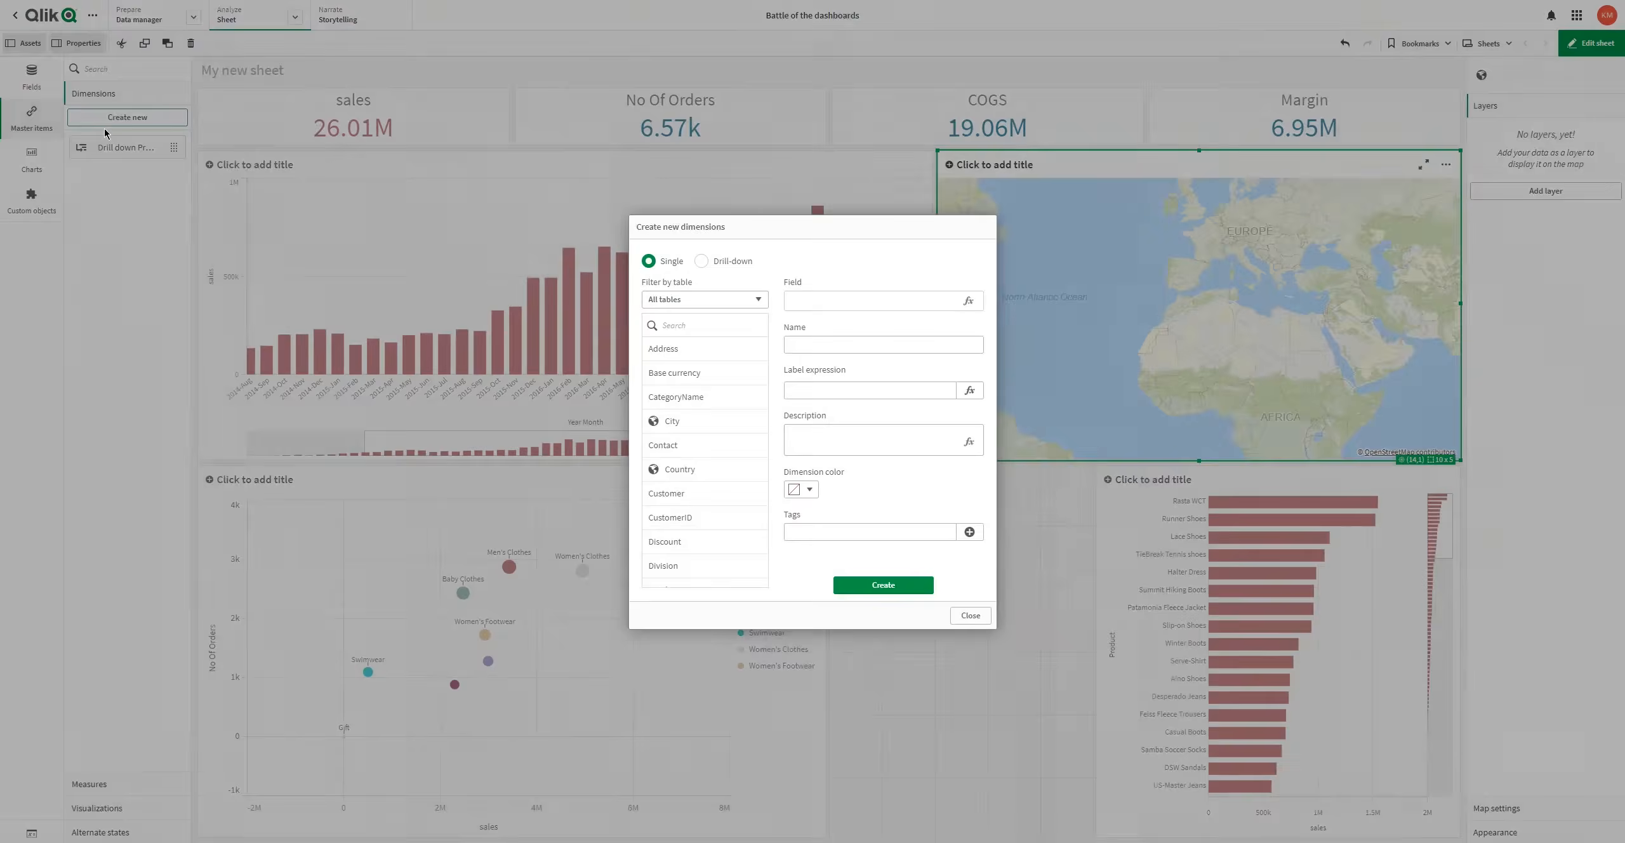
{"action": "left_click", "coordinate": [722, 263]}
{"action": "left_click", "coordinate": [710, 327]}
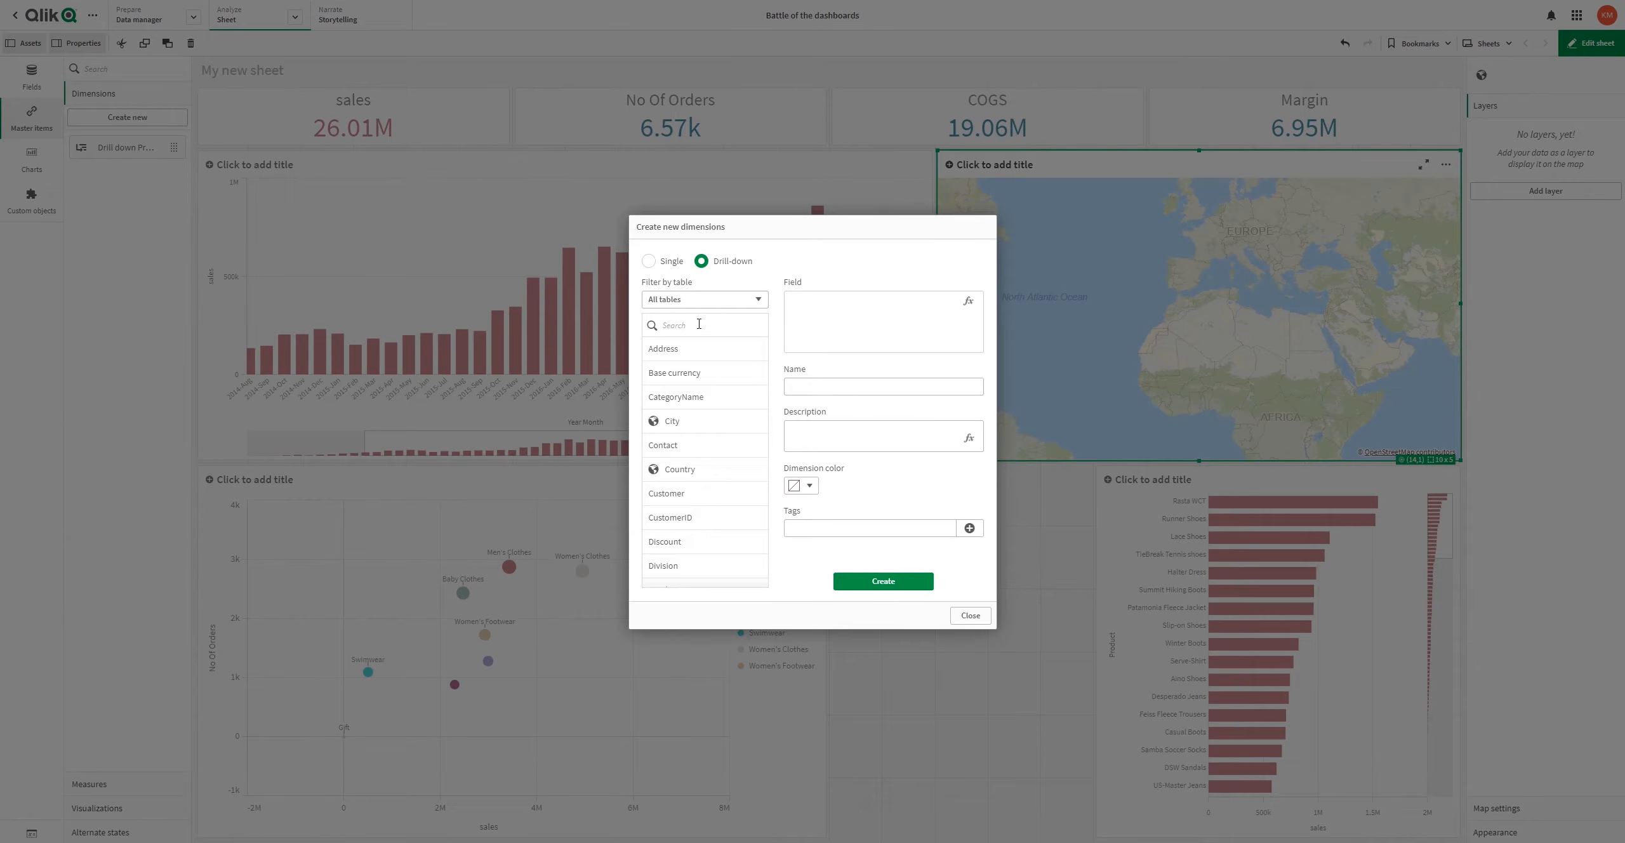
{"action": "type", "text": "re"}
{"action": "key", "text": "BackSpace"}
{"action": "key", "text": "BackSpace"}
{"action": "type", "text": "na"}
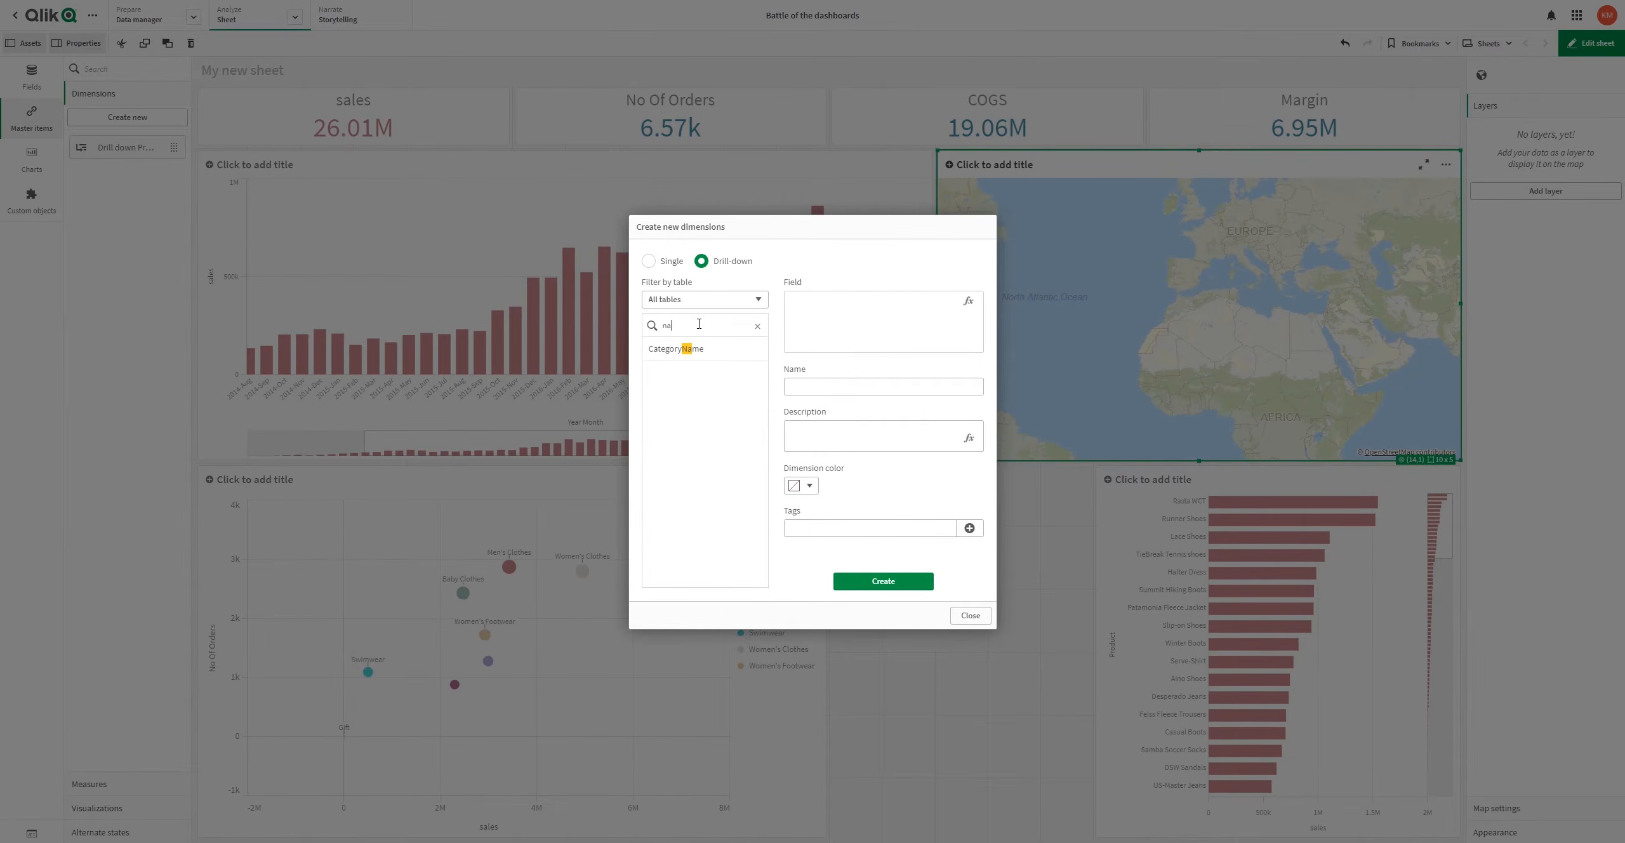
{"action": "key", "text": "BackSpace"}
{"action": "key", "text": "BackSpace"}
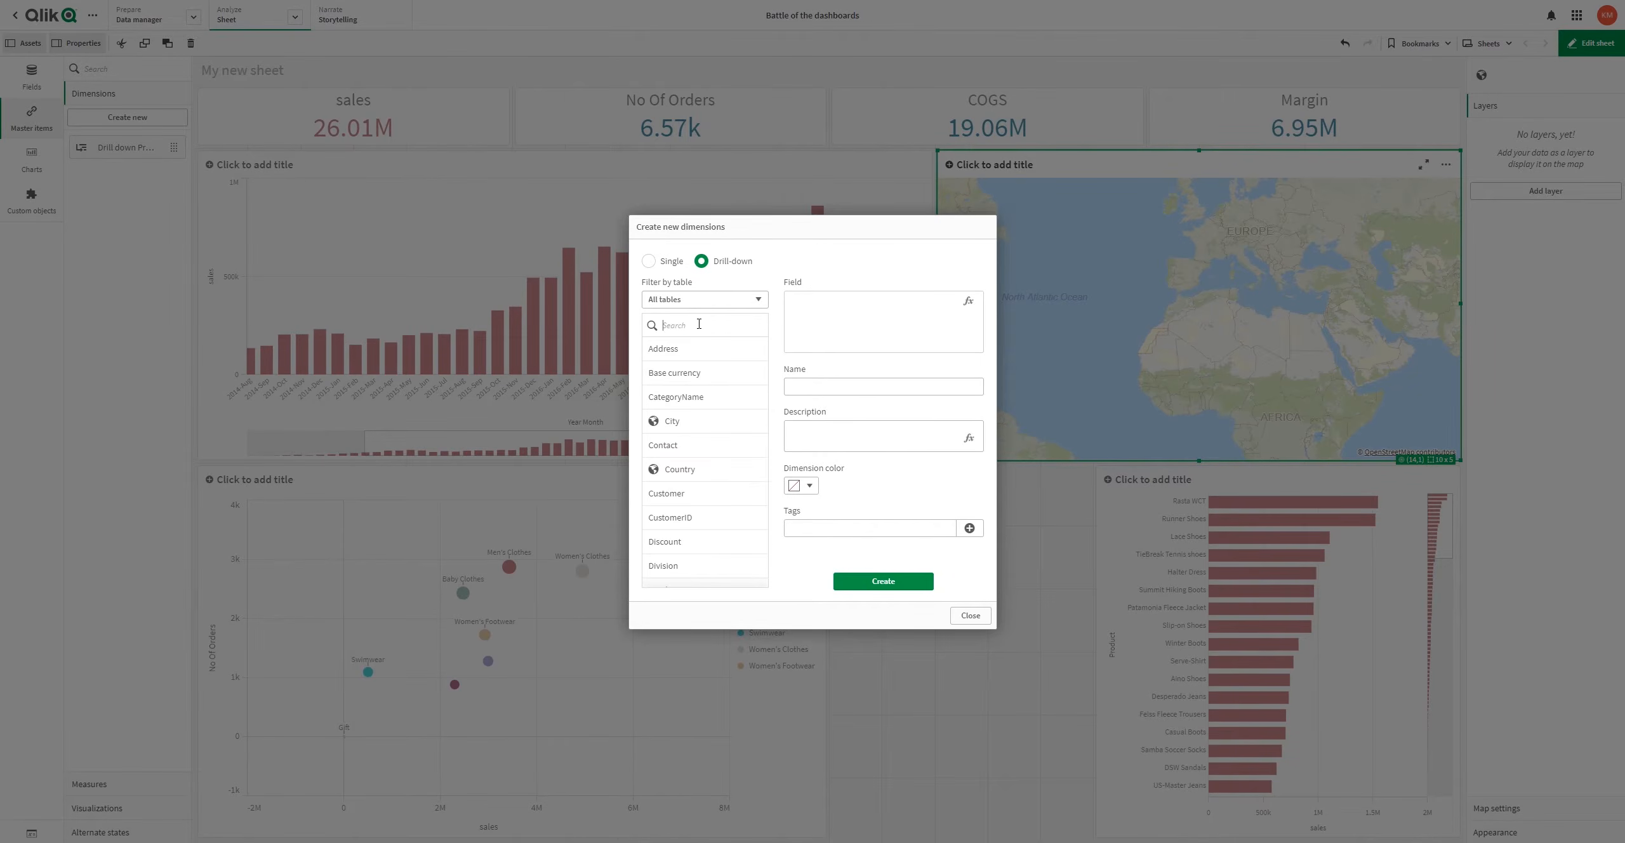
Step: Add the Division, Country and City fields to the new drill-down dimension in that order
{"action": "type", "text": "di"}
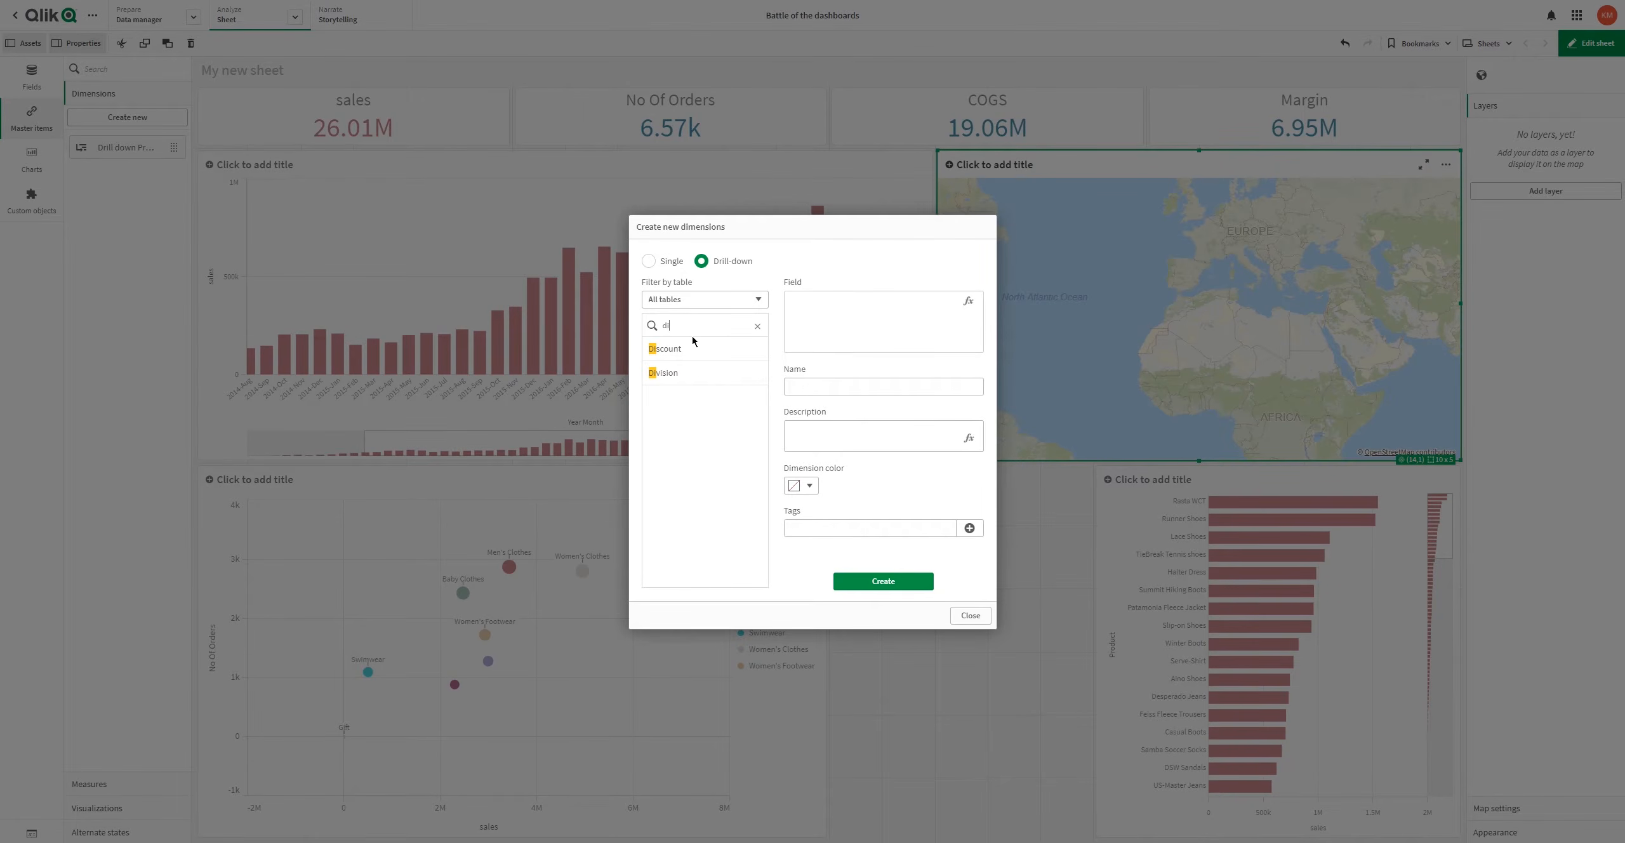
{"action": "left_click", "coordinate": [688, 378]}
{"action": "double_click", "coordinate": [701, 327]}
{"action": "type", "text": "coun"}
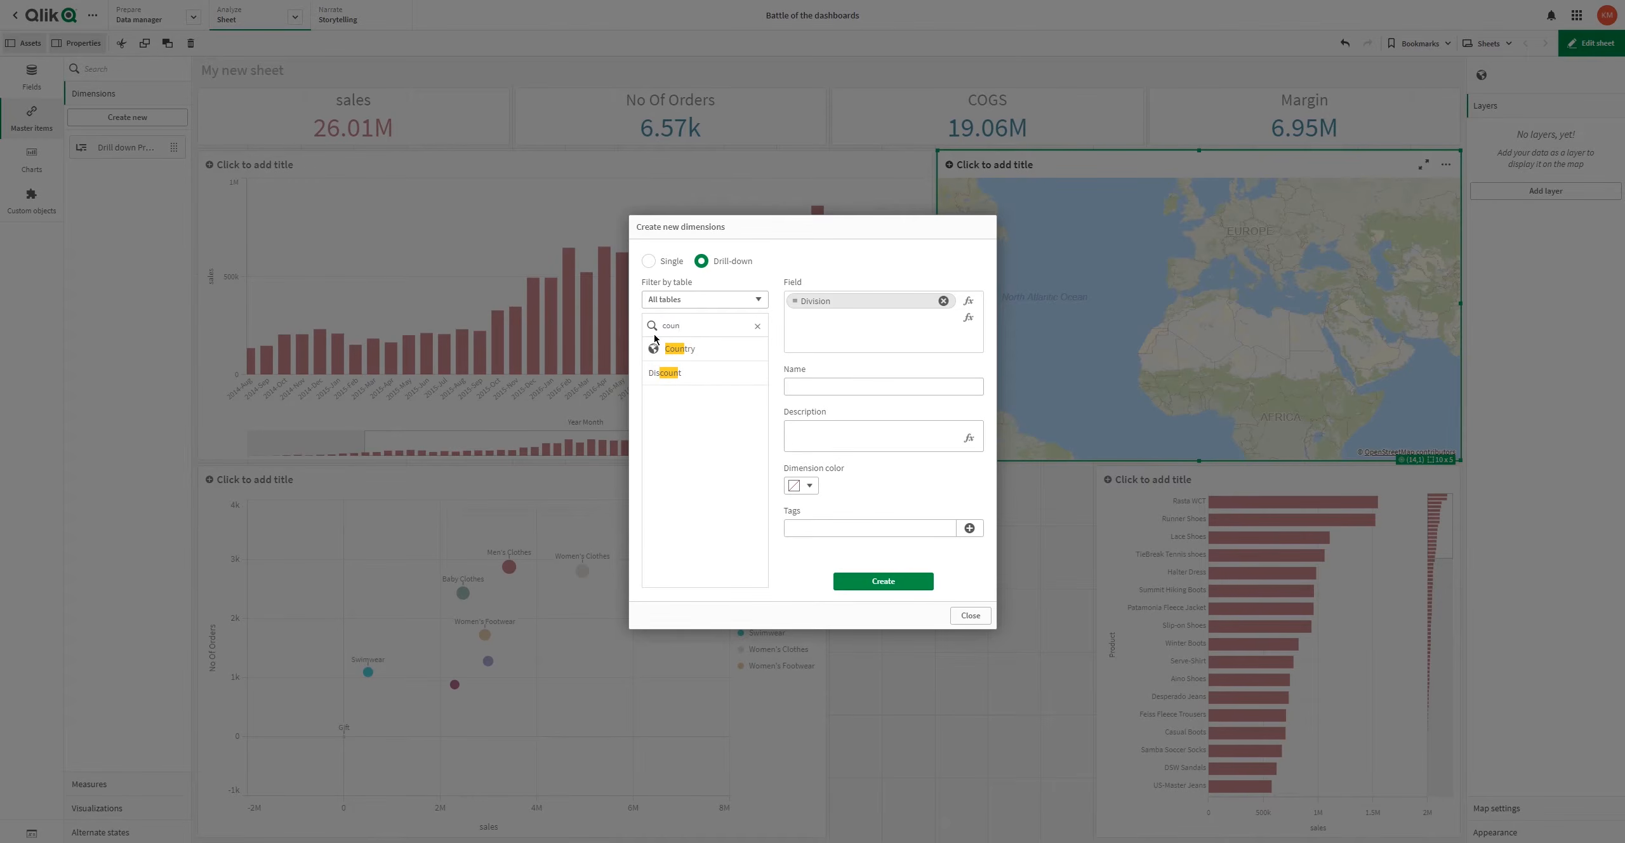
{"action": "left_click", "coordinate": [677, 349]}
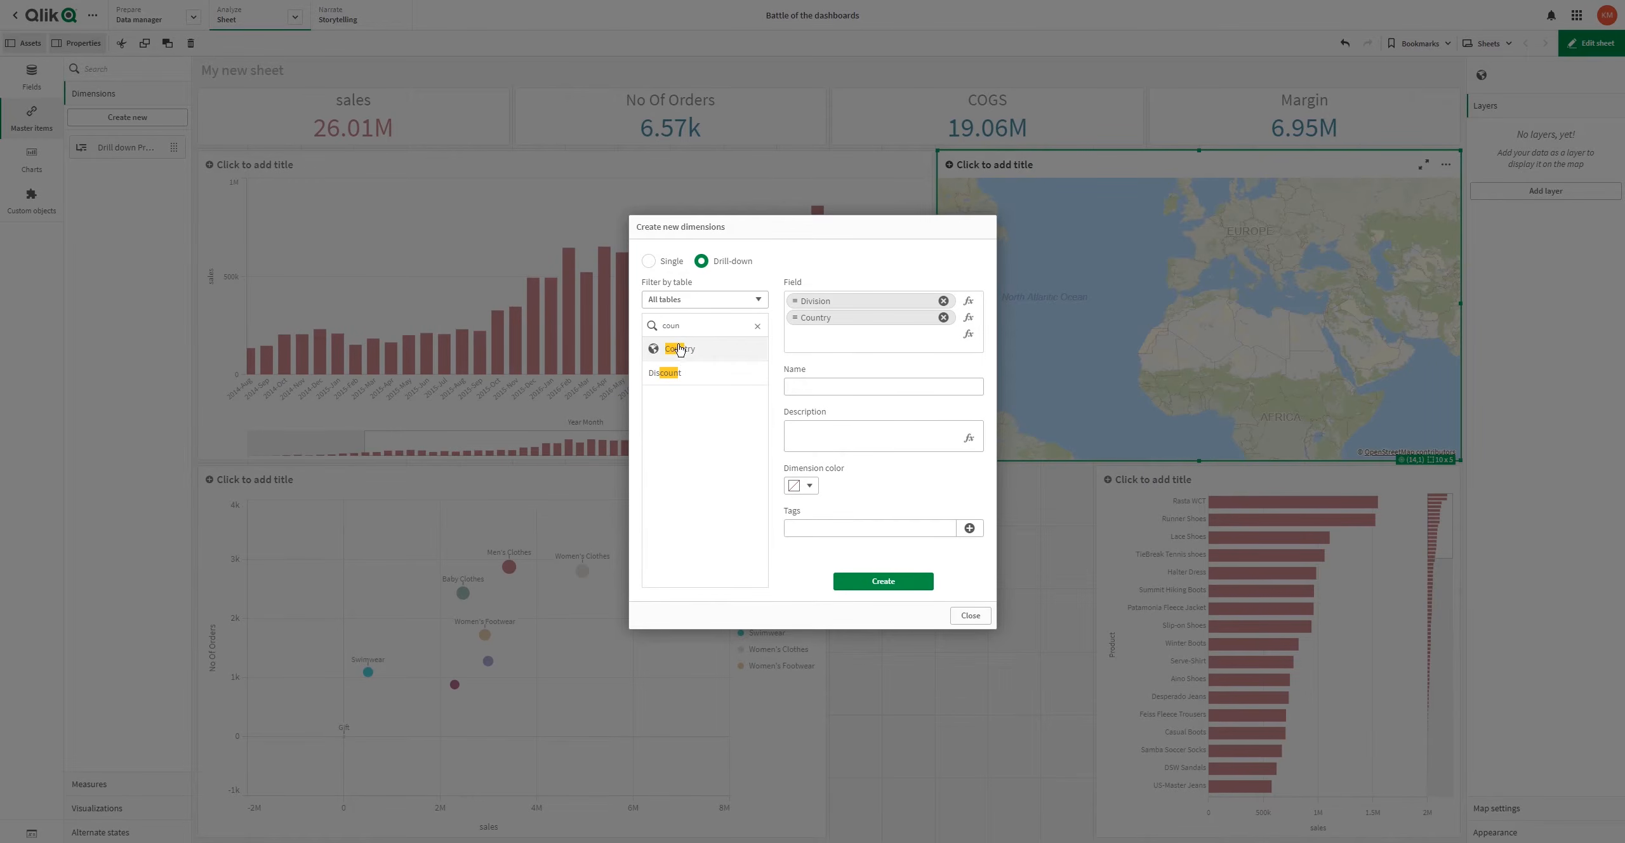
{"action": "double_click", "coordinate": [689, 325]}
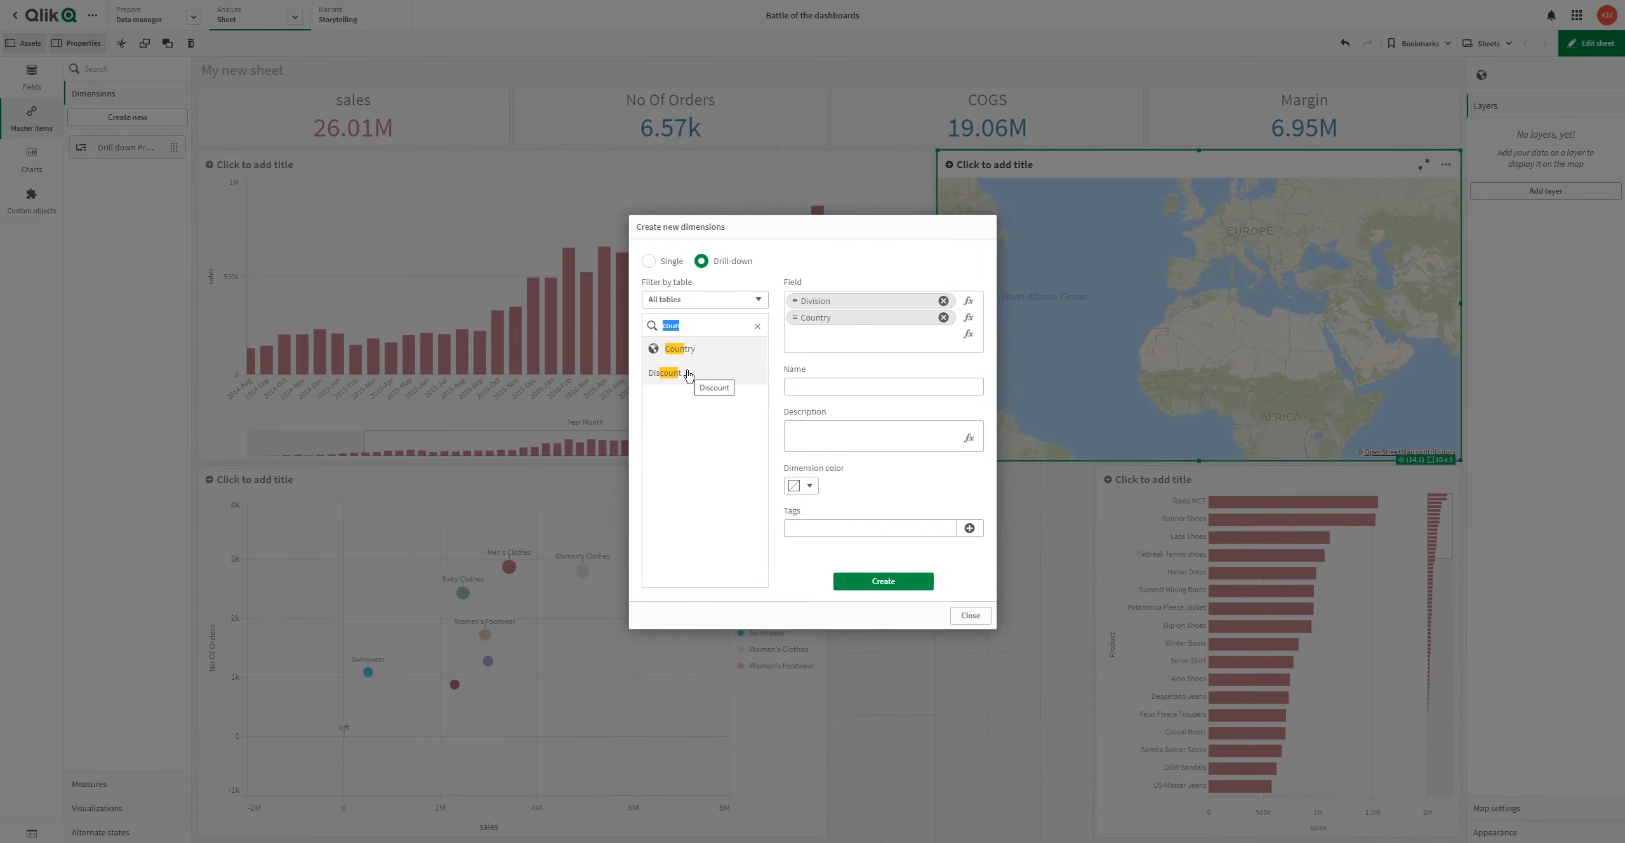
{"action": "type", "text": "ci"}
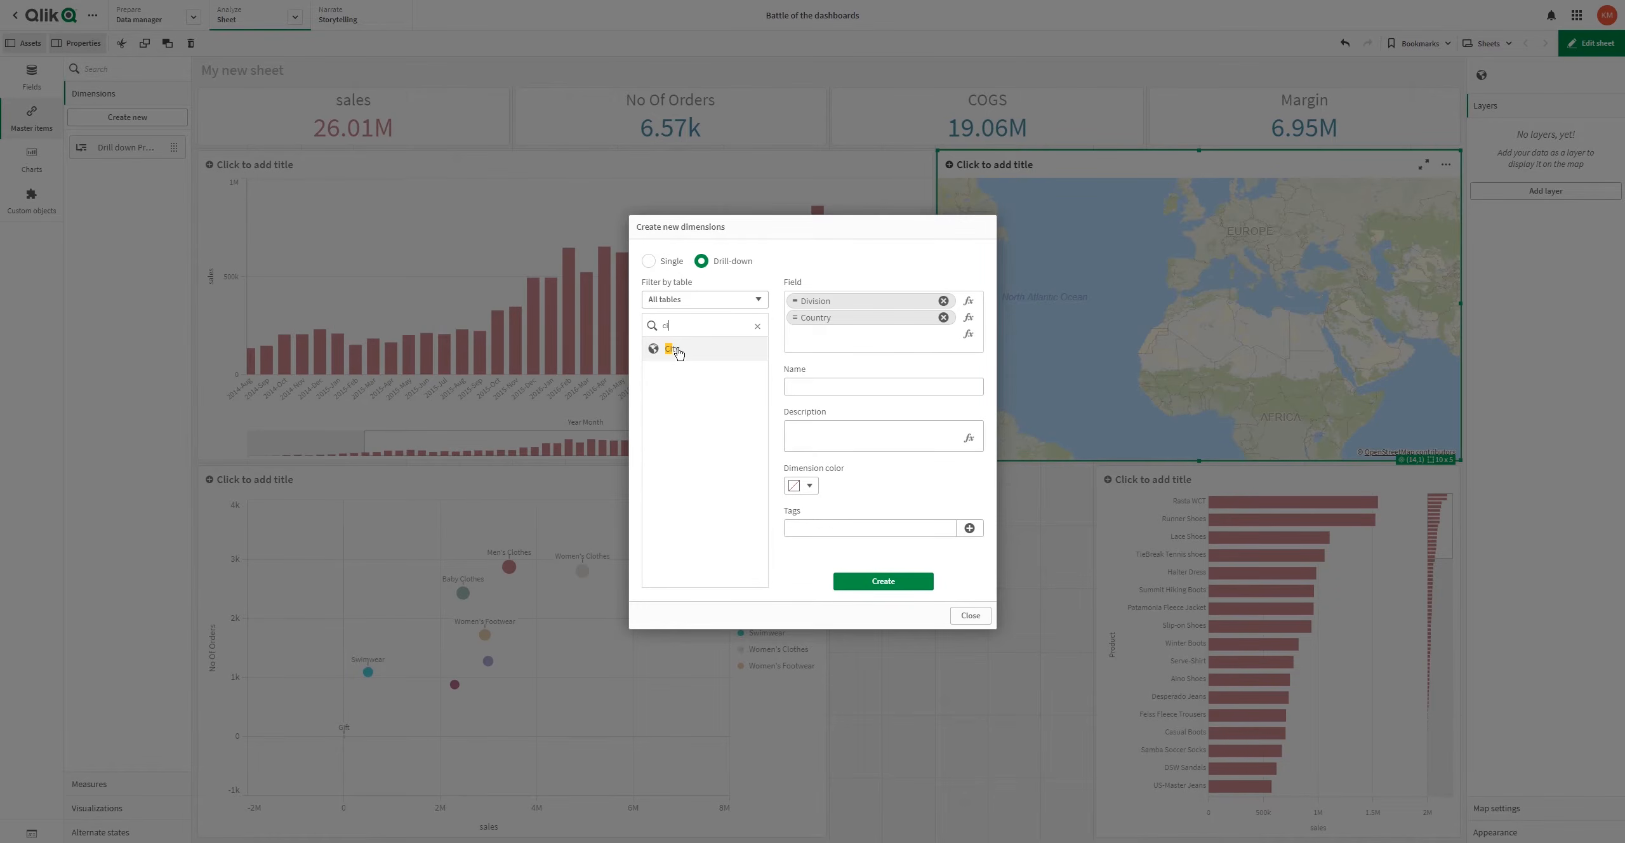
{"action": "left_click", "coordinate": [677, 351]}
Step: Name the geographic drill-down dimension Region Drill down, create it and close the dimension dialog
{"action": "left_click", "coordinate": [822, 380]}
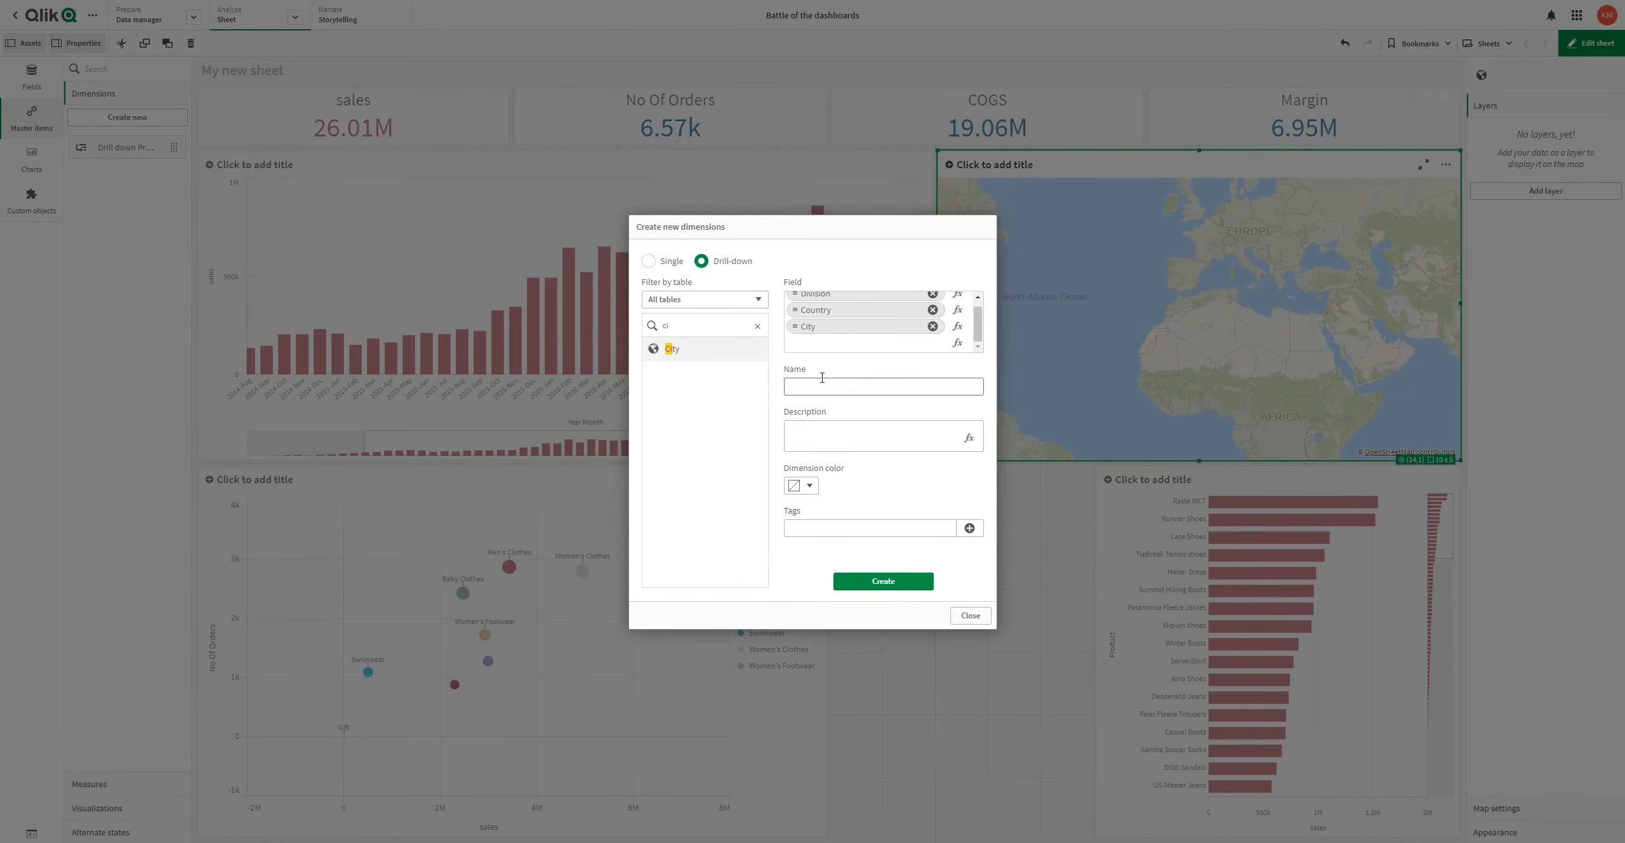
{"action": "type", "text": "Region Drill down"}
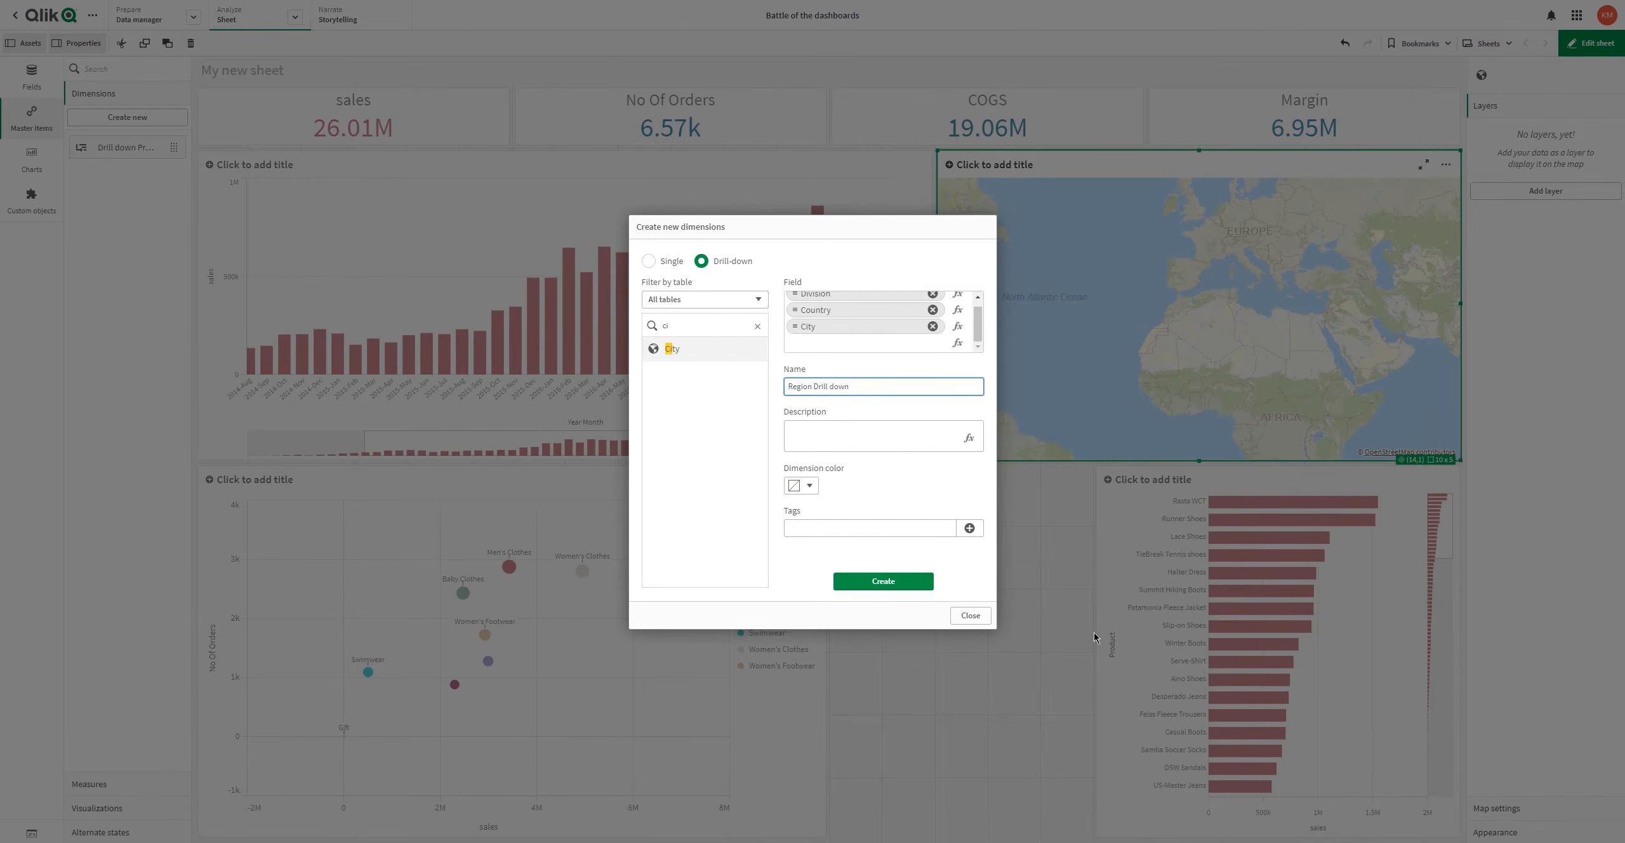
{"action": "left_click", "coordinate": [925, 587]}
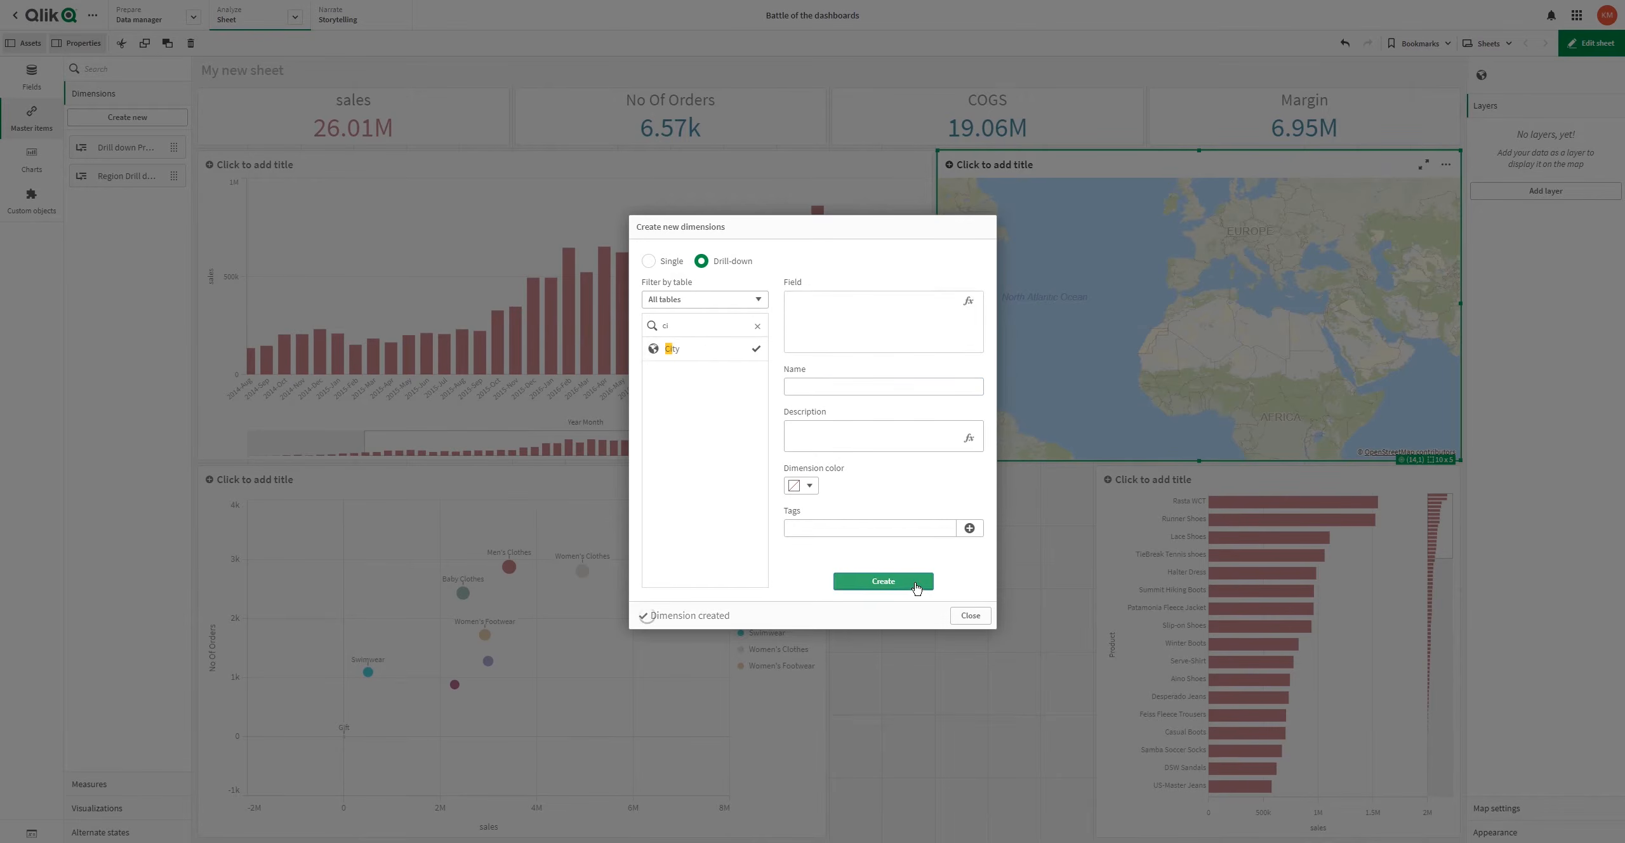
{"action": "left_click", "coordinate": [976, 614]}
Step: Add an area layer to the map with Region Drill down as its dimension and preview the sheet outside edit mode
{"action": "left_click", "coordinate": [1524, 191]}
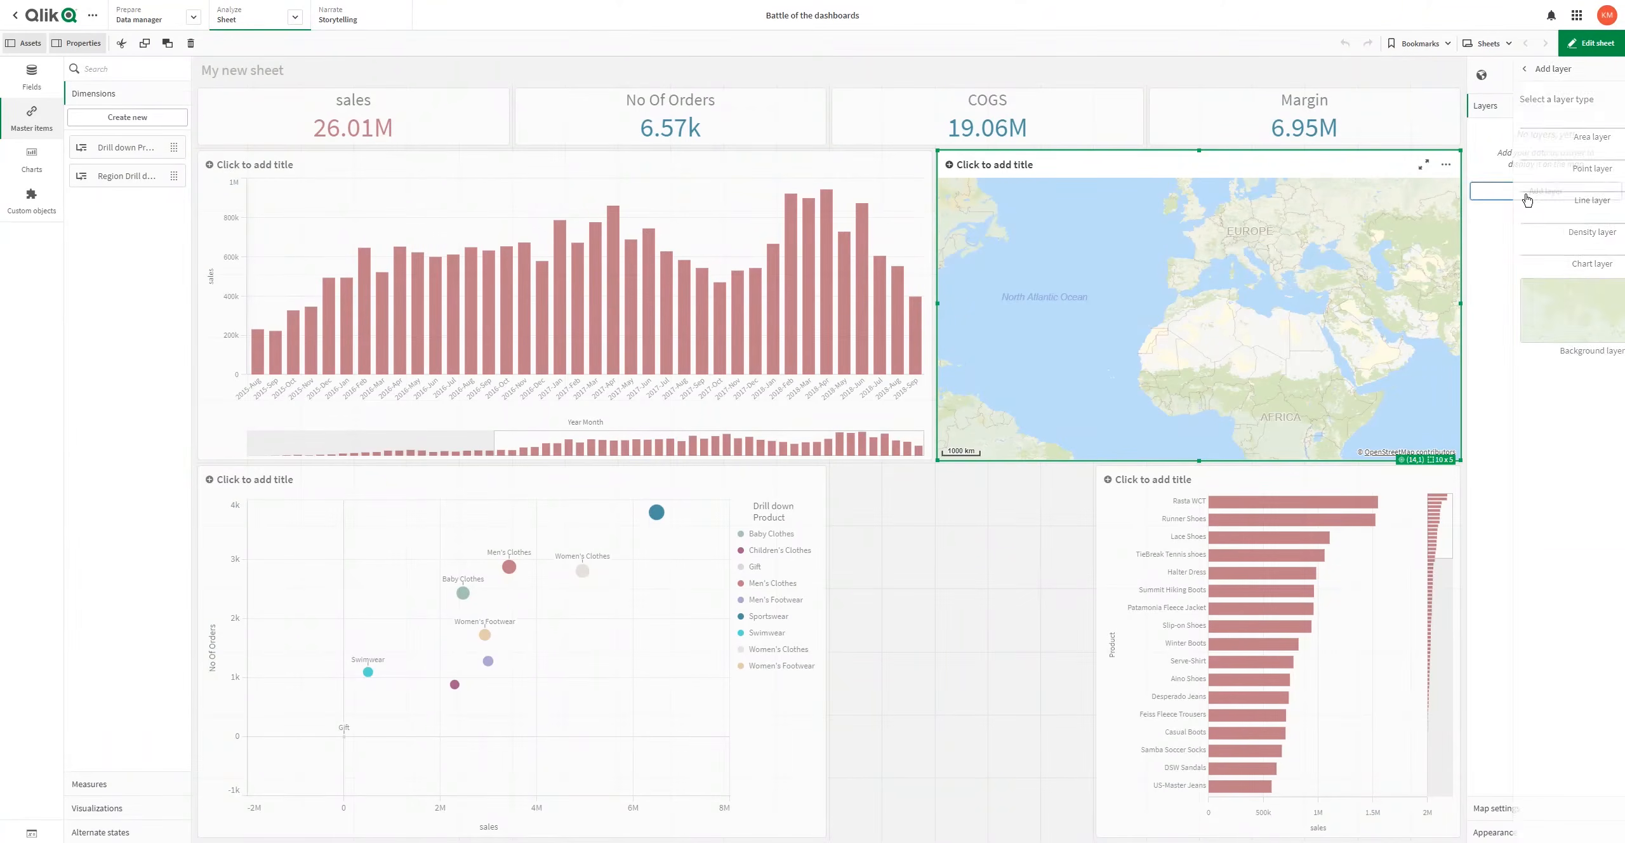
{"action": "left_click", "coordinate": [1541, 150]}
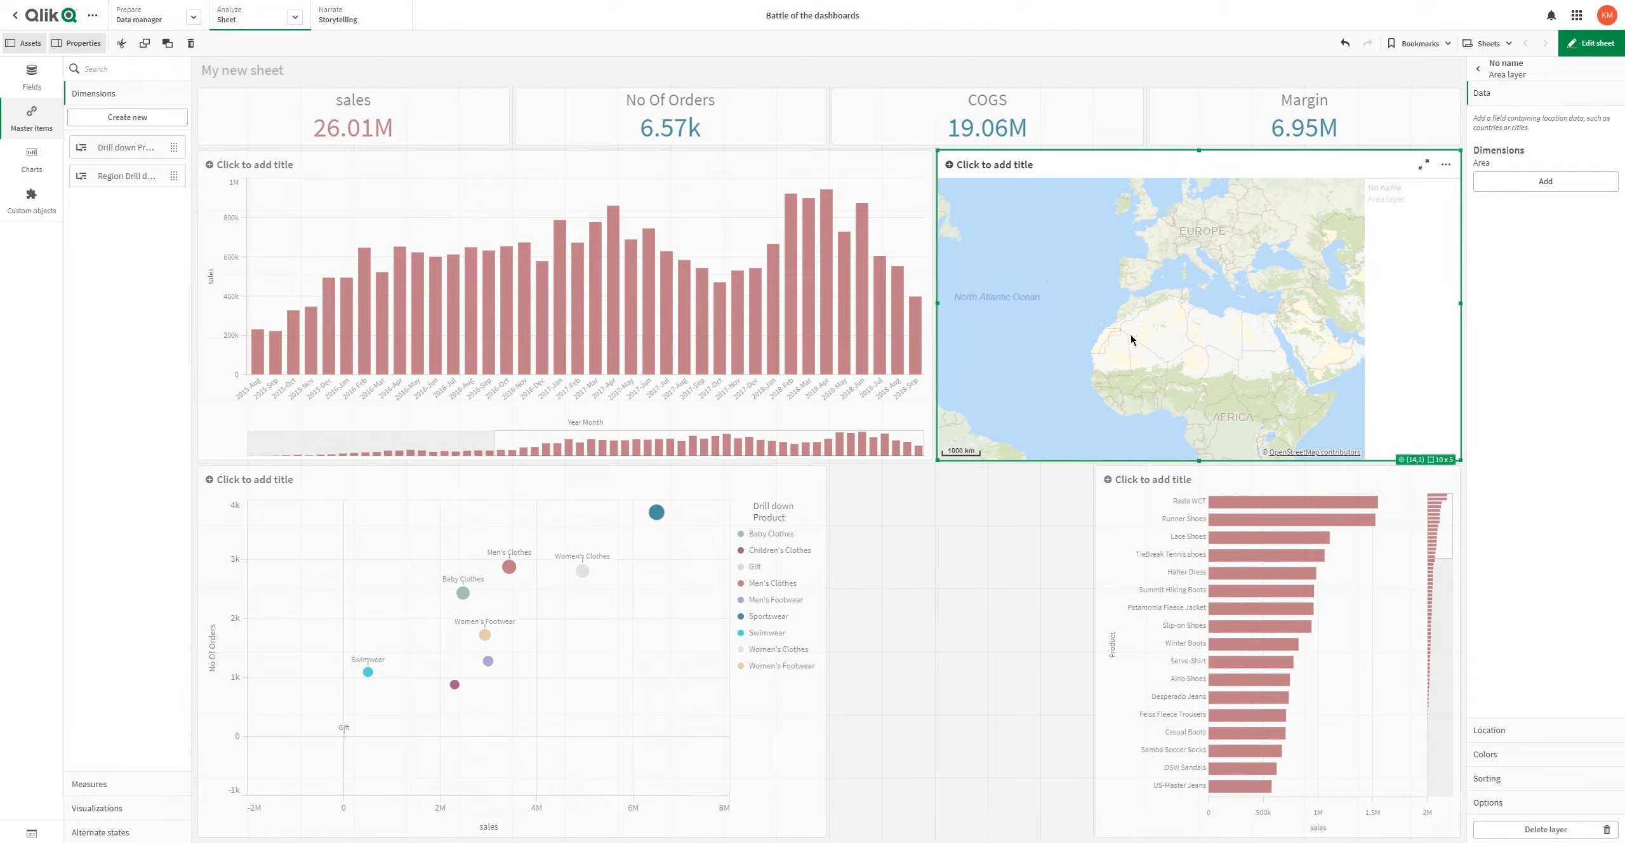
{"action": "left_click", "coordinate": [1545, 181]}
{"action": "left_click", "coordinate": [1532, 289]}
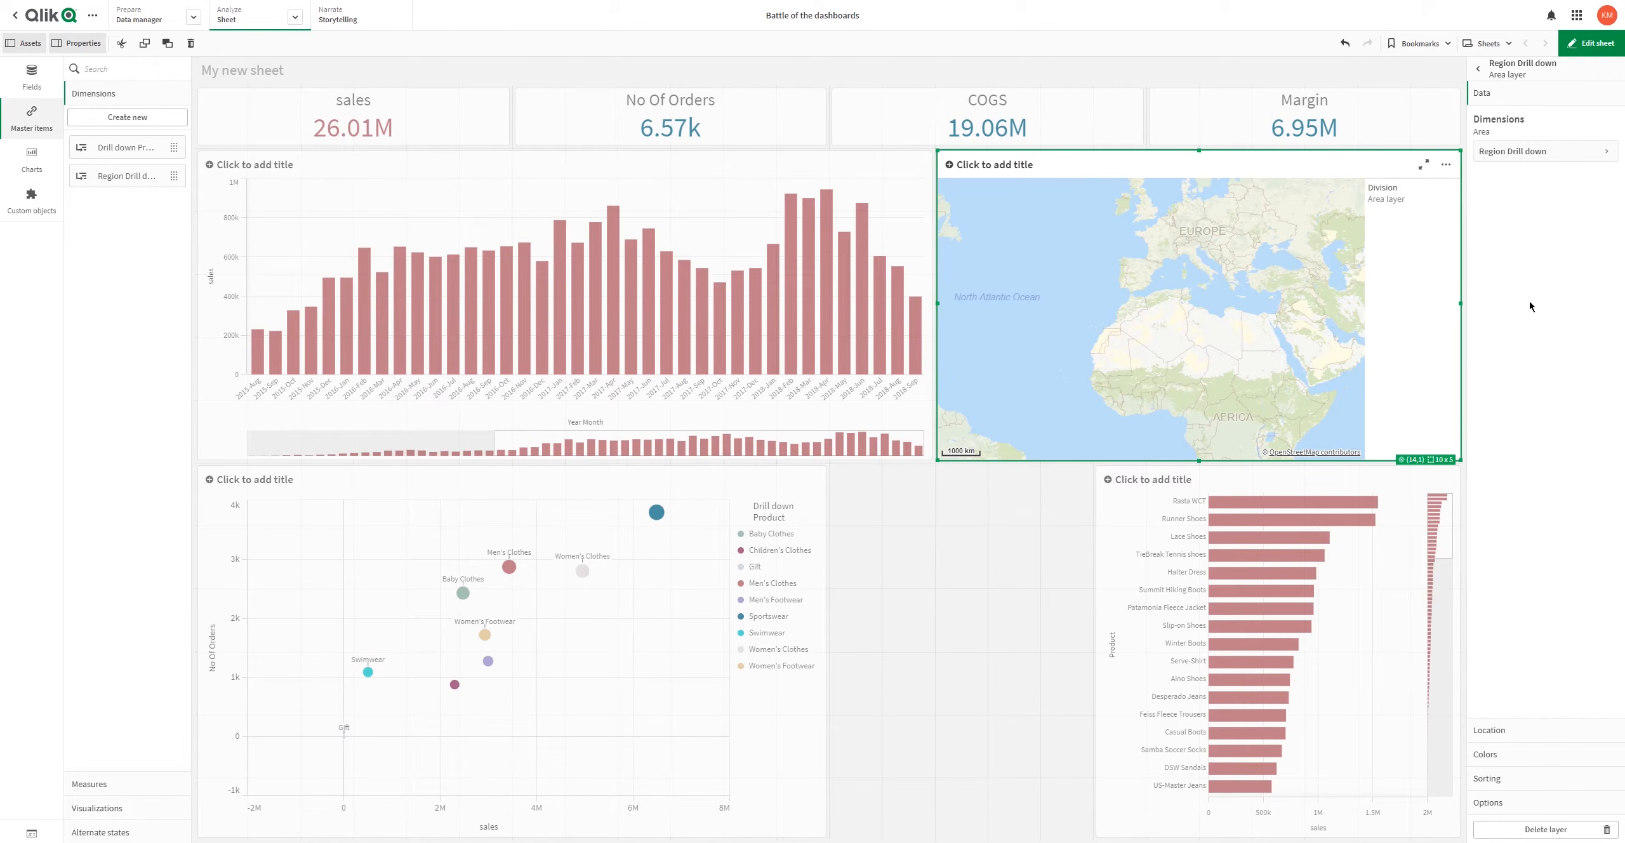
{"action": "left_click", "coordinate": [1584, 45]}
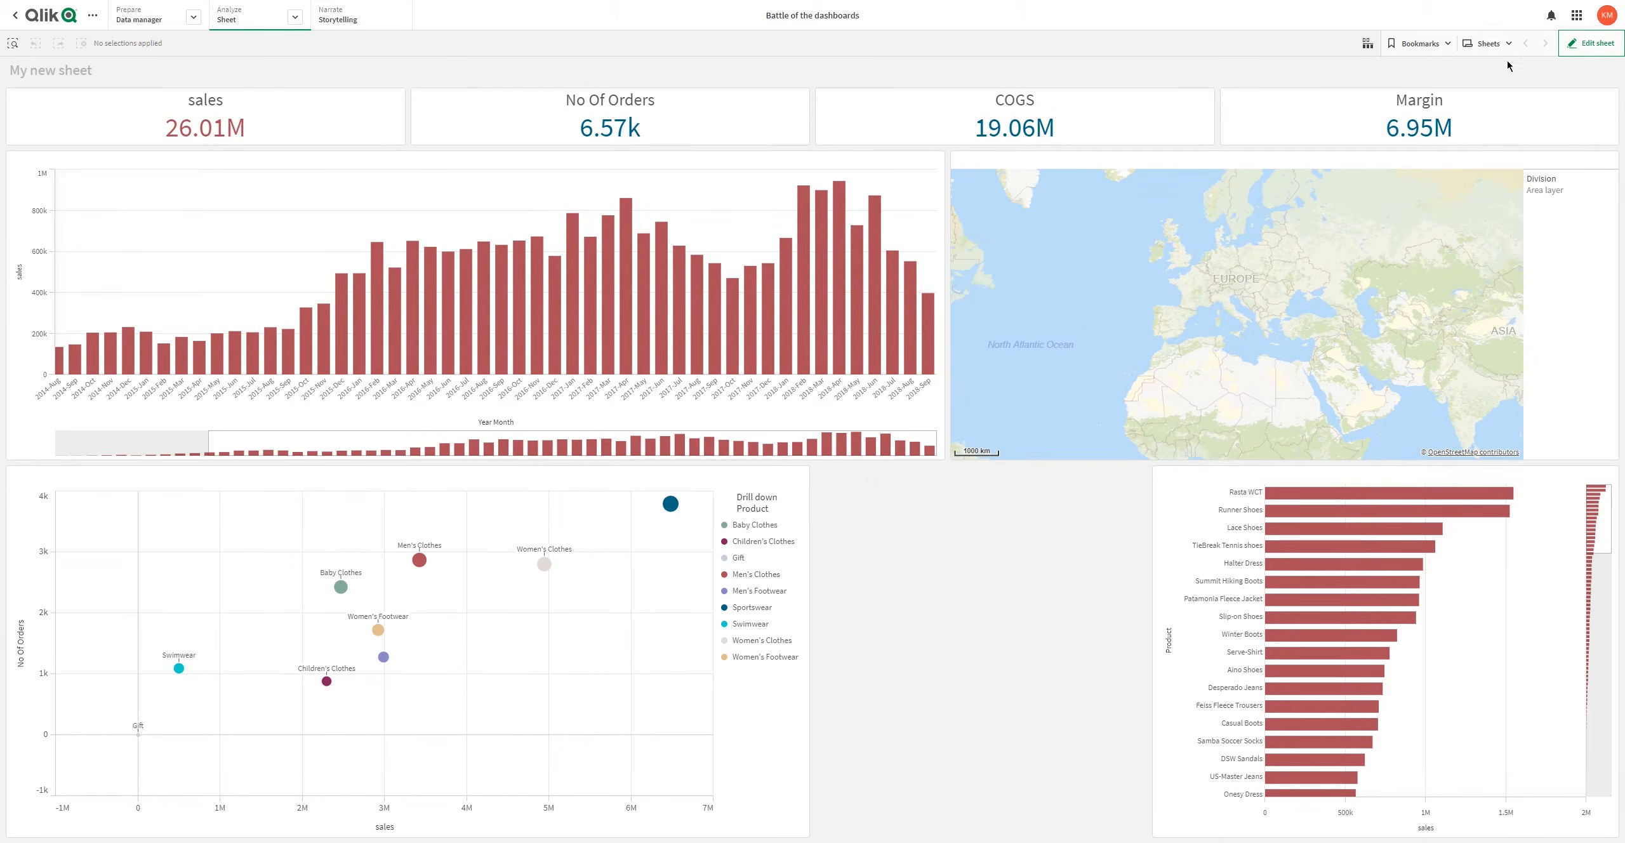
{"action": "left_click", "coordinate": [1596, 44]}
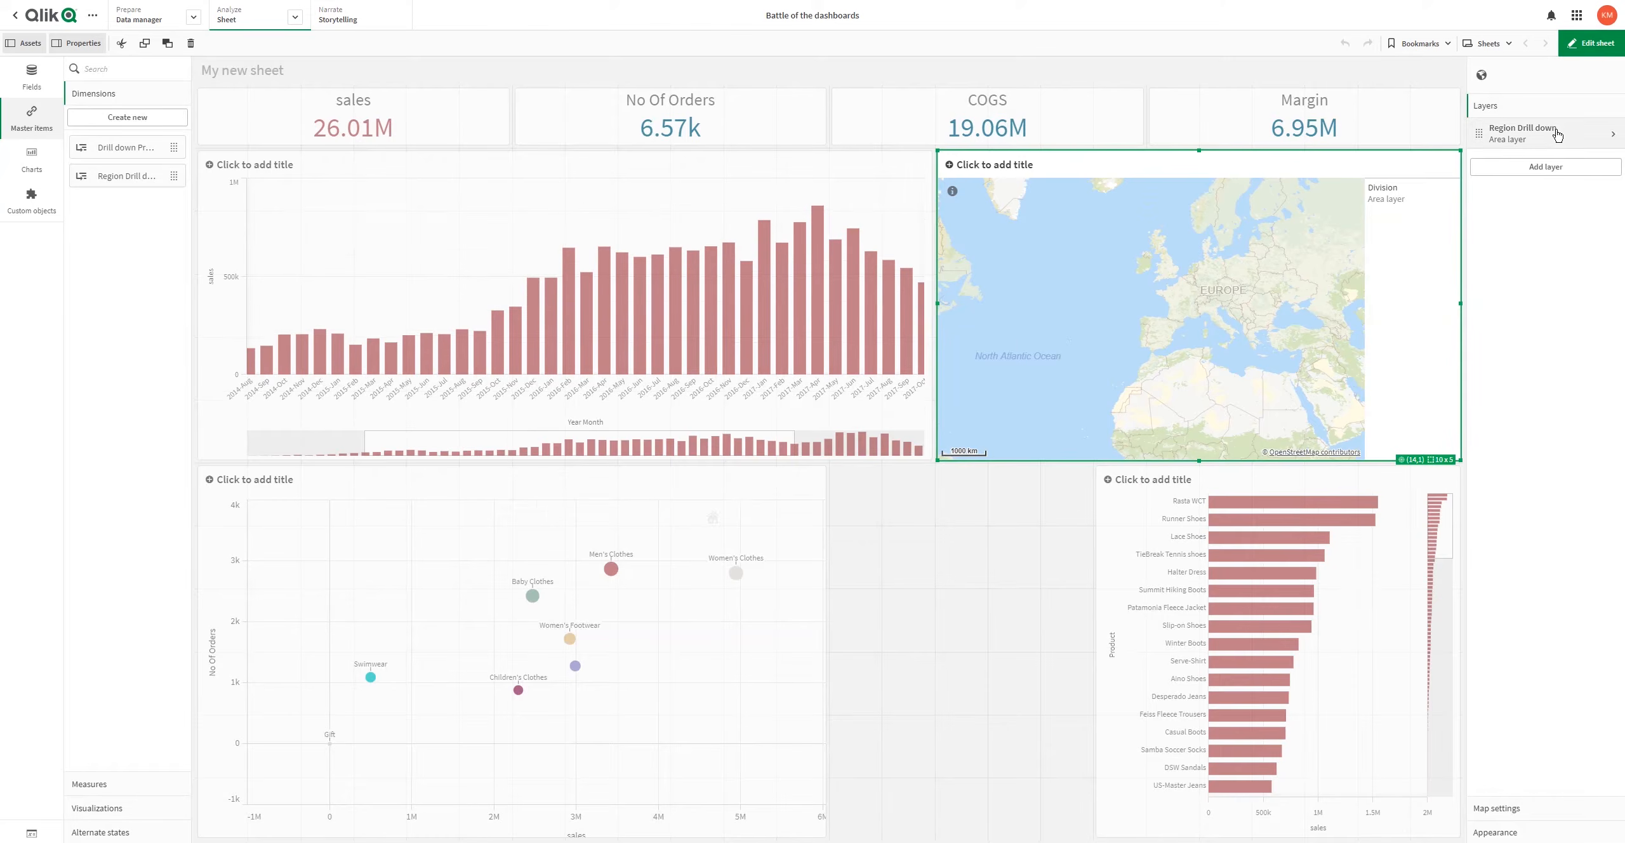
Step: Try the Country field as the map area layer's dimension in place of Region Drill down
{"action": "left_click", "coordinate": [1559, 134]}
{"action": "left_click", "coordinate": [1516, 153]}
{"action": "left_click", "coordinate": [1582, 304]}
{"action": "left_click", "coordinate": [1512, 154]}
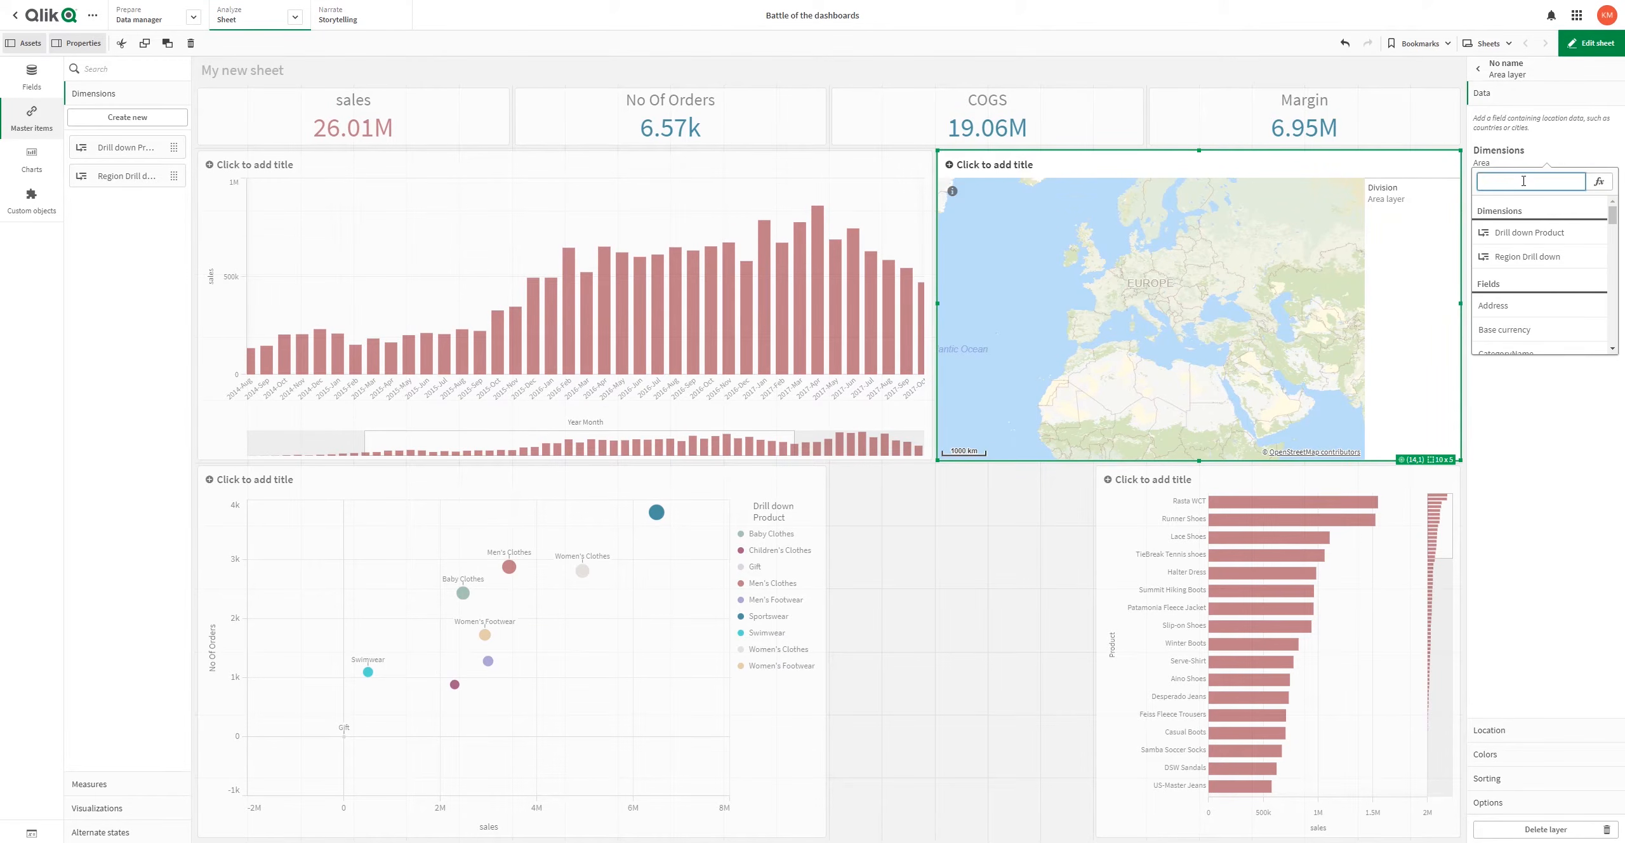
{"action": "type", "text": "coun"}
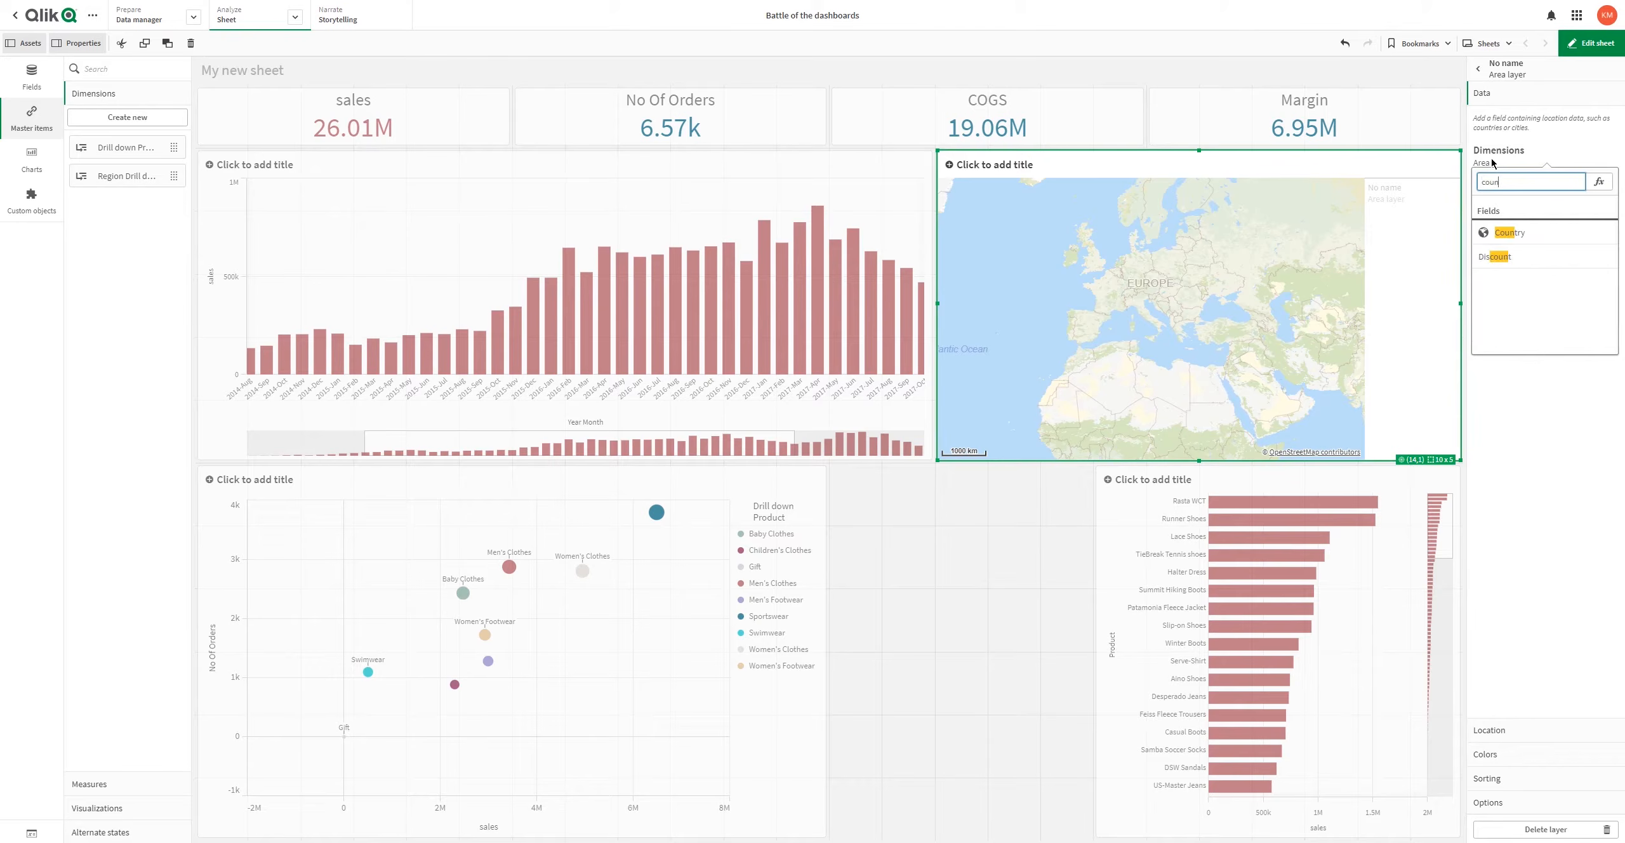
{"action": "left_click", "coordinate": [1522, 232]}
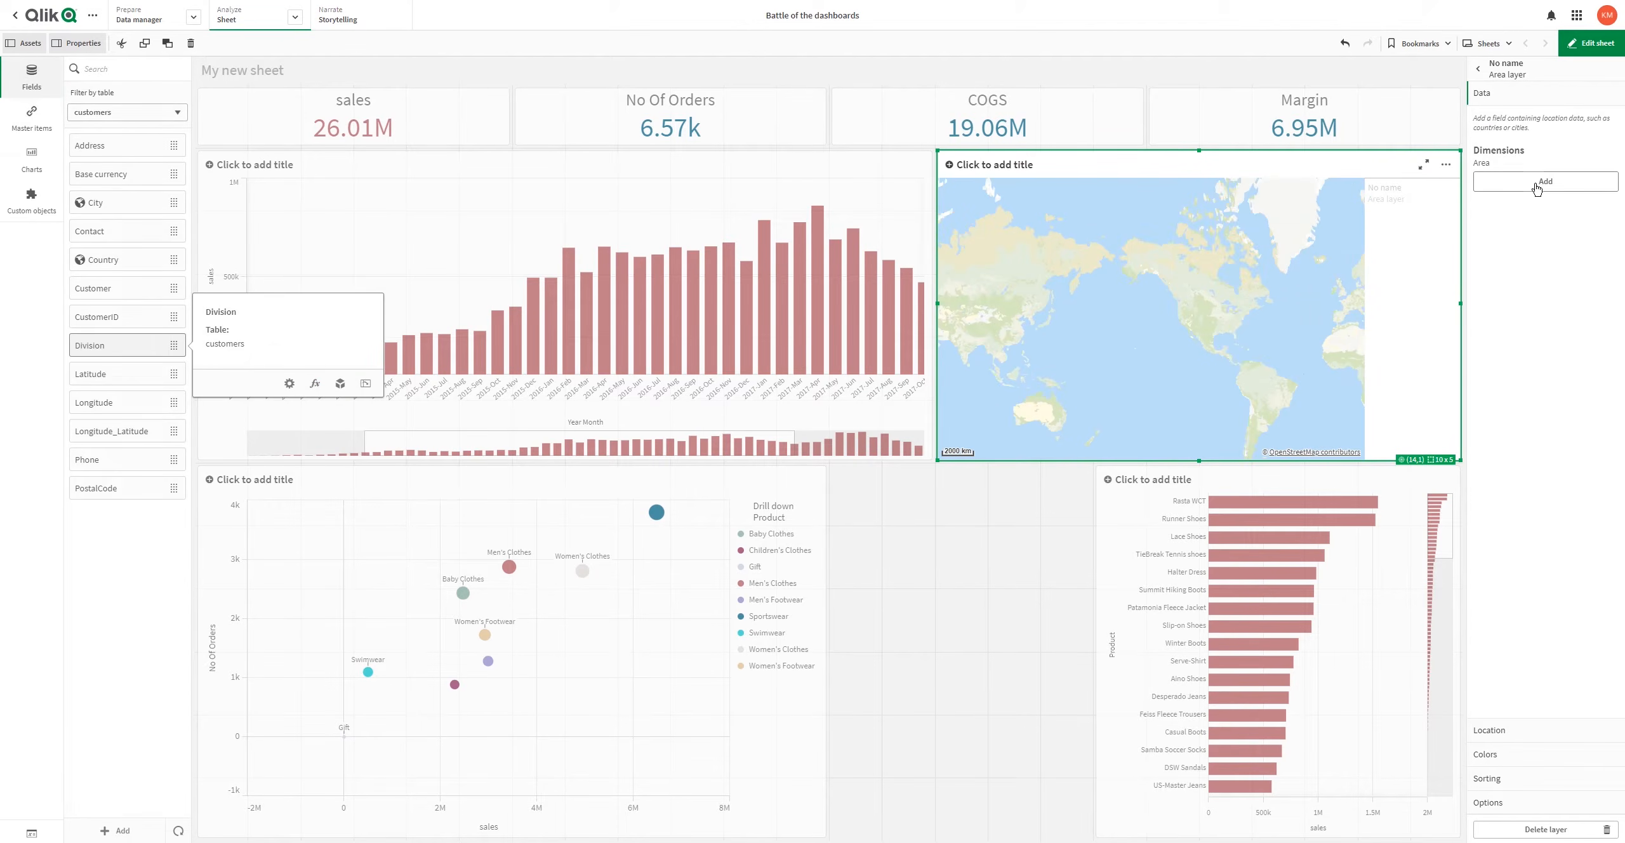
Step: Remove Division from the Region Drill down master dimension and assign that dimension to the map's area layer
{"action": "left_click", "coordinate": [31, 115]}
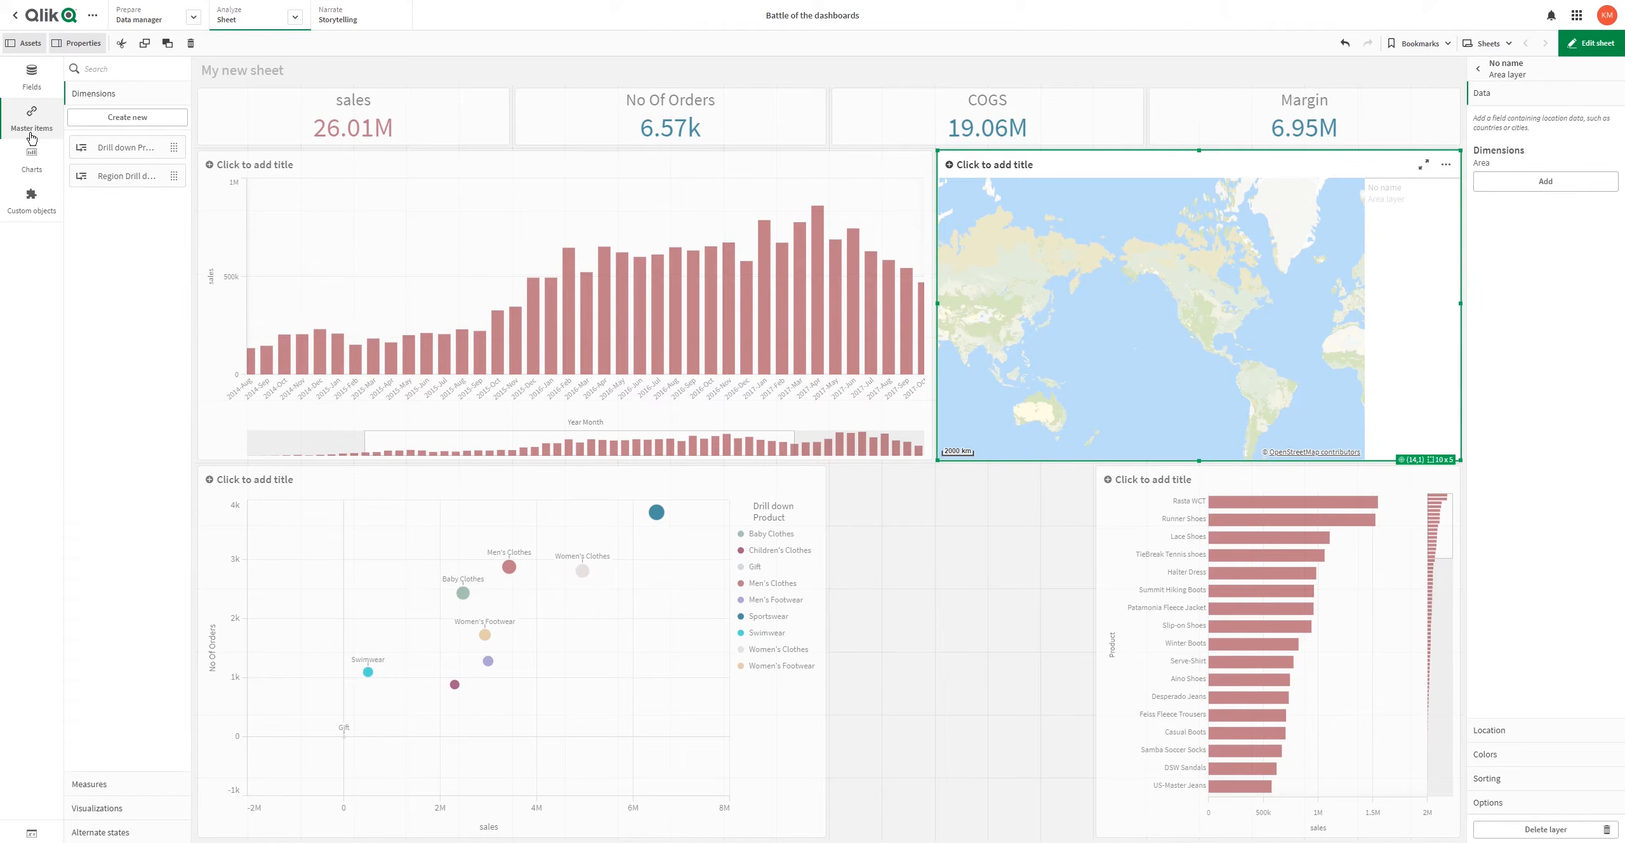
{"action": "left_click", "coordinate": [116, 177]}
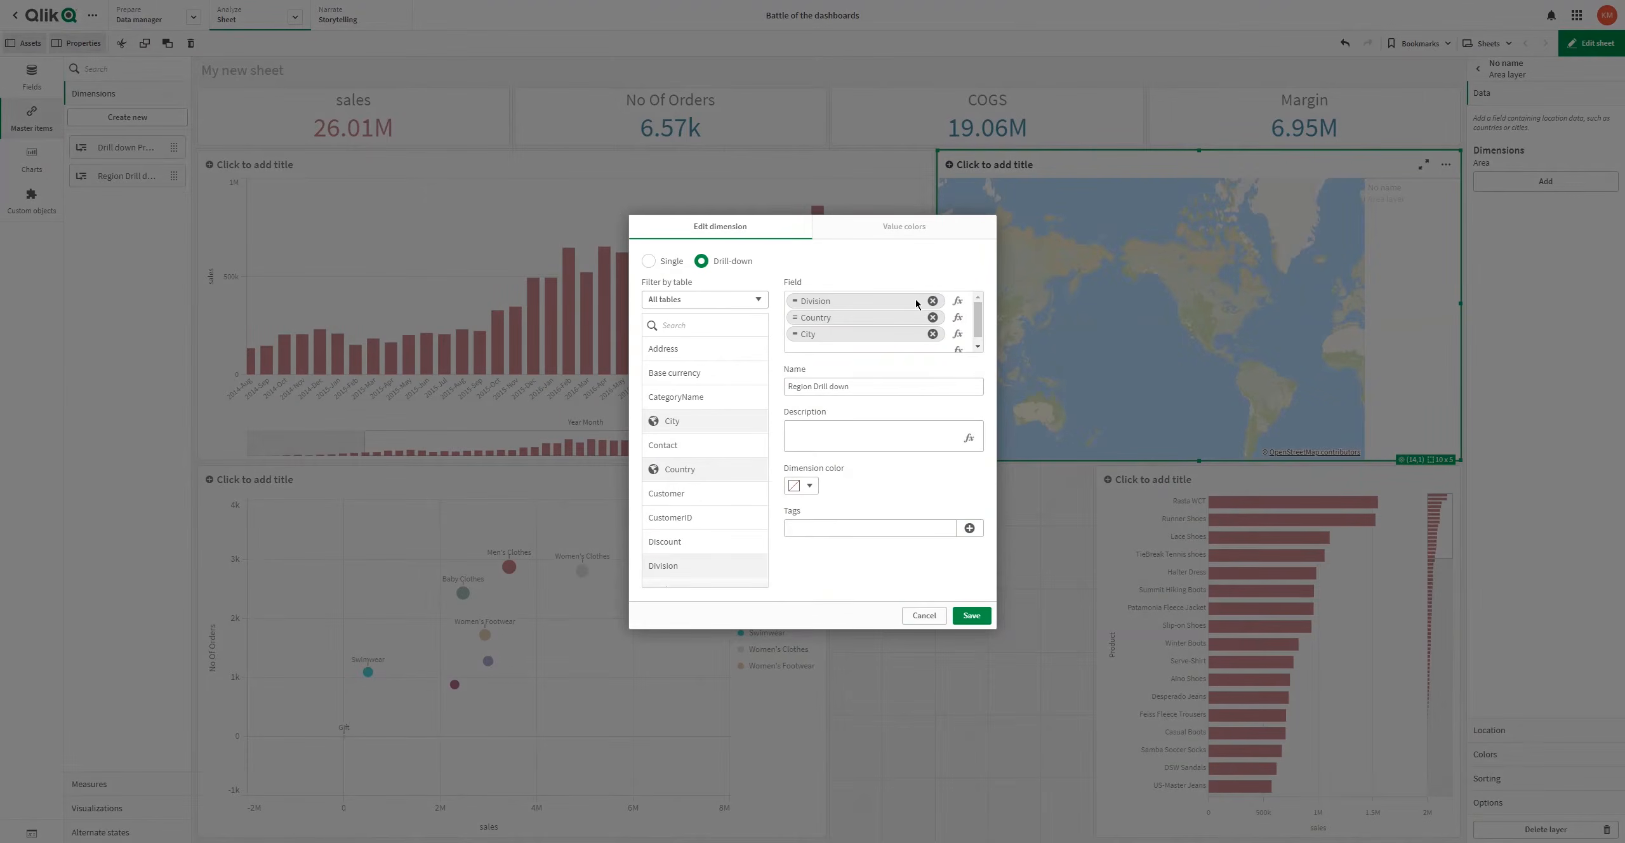
{"action": "left_click", "coordinate": [931, 301]}
{"action": "left_click", "coordinate": [970, 615]}
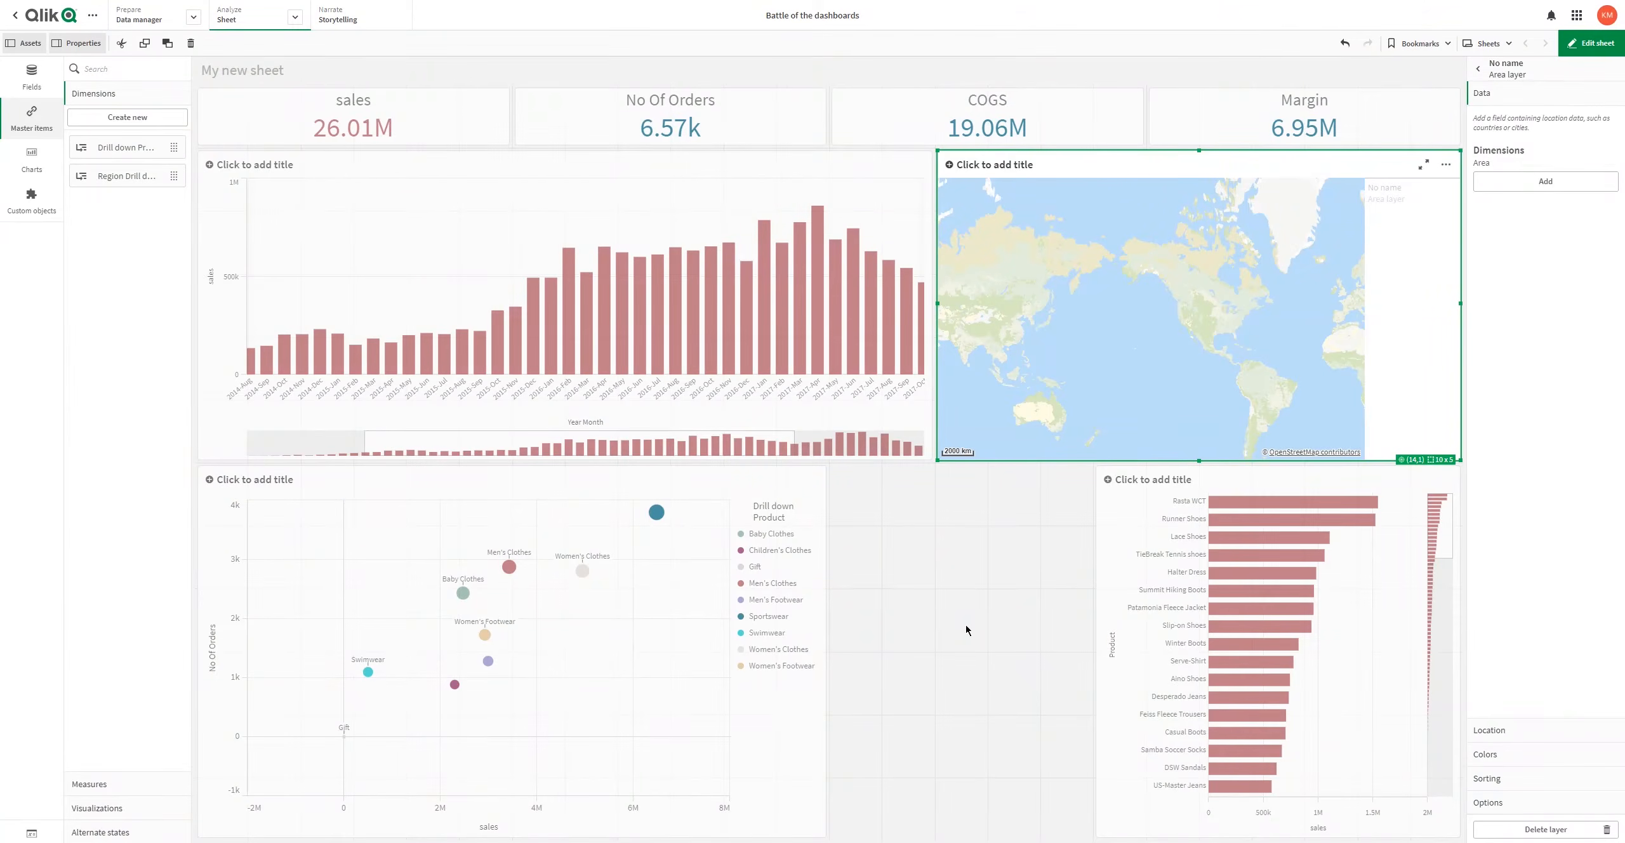
{"action": "left_click", "coordinate": [1545, 181]}
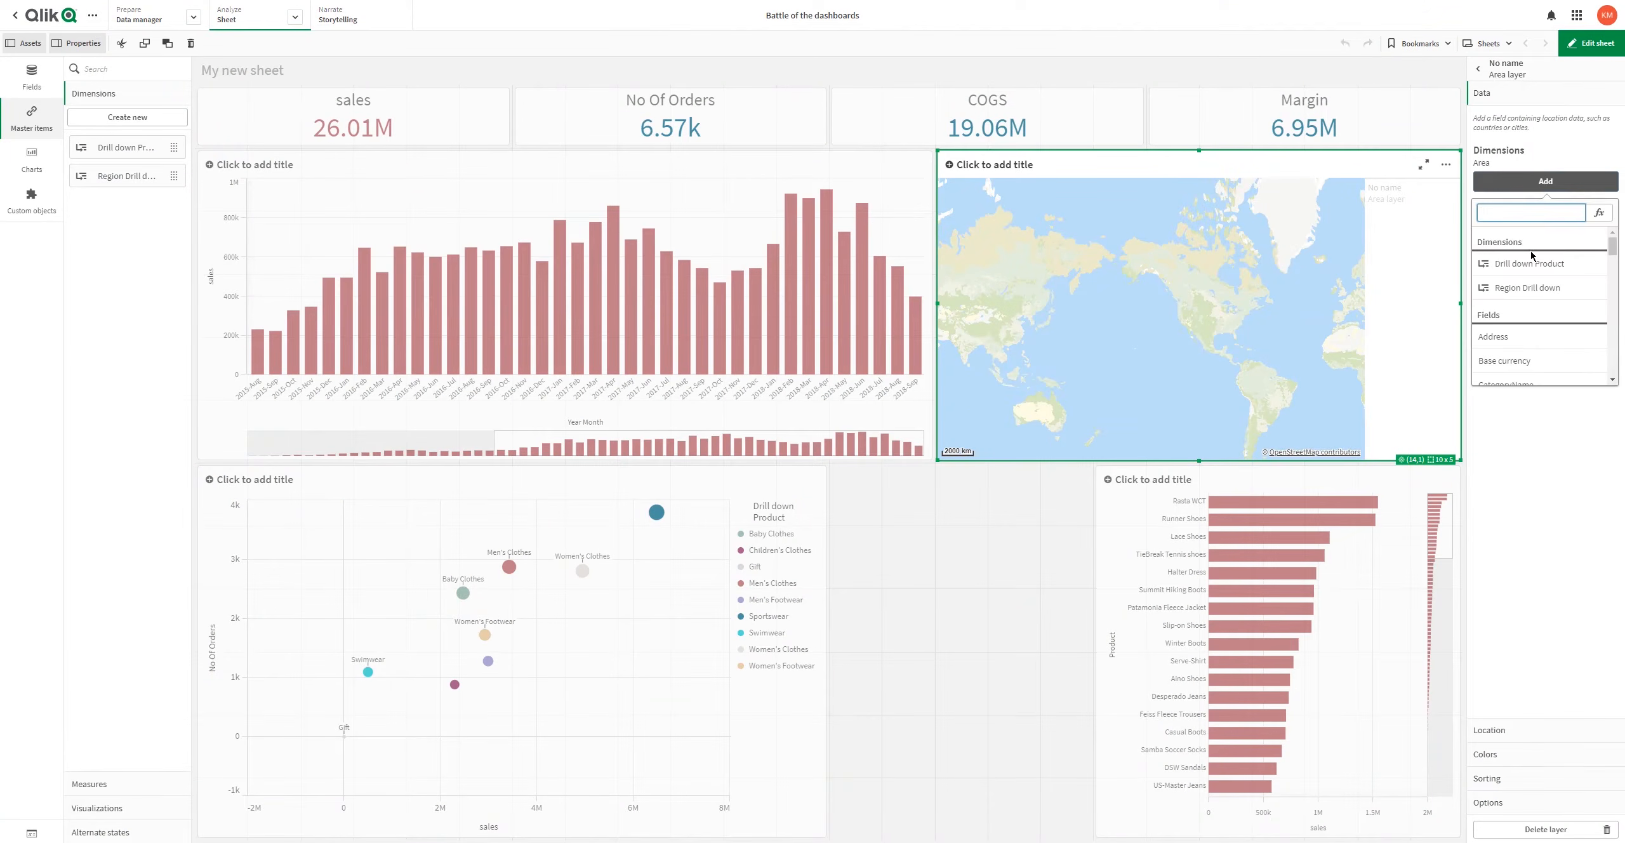
{"action": "left_click", "coordinate": [1501, 292]}
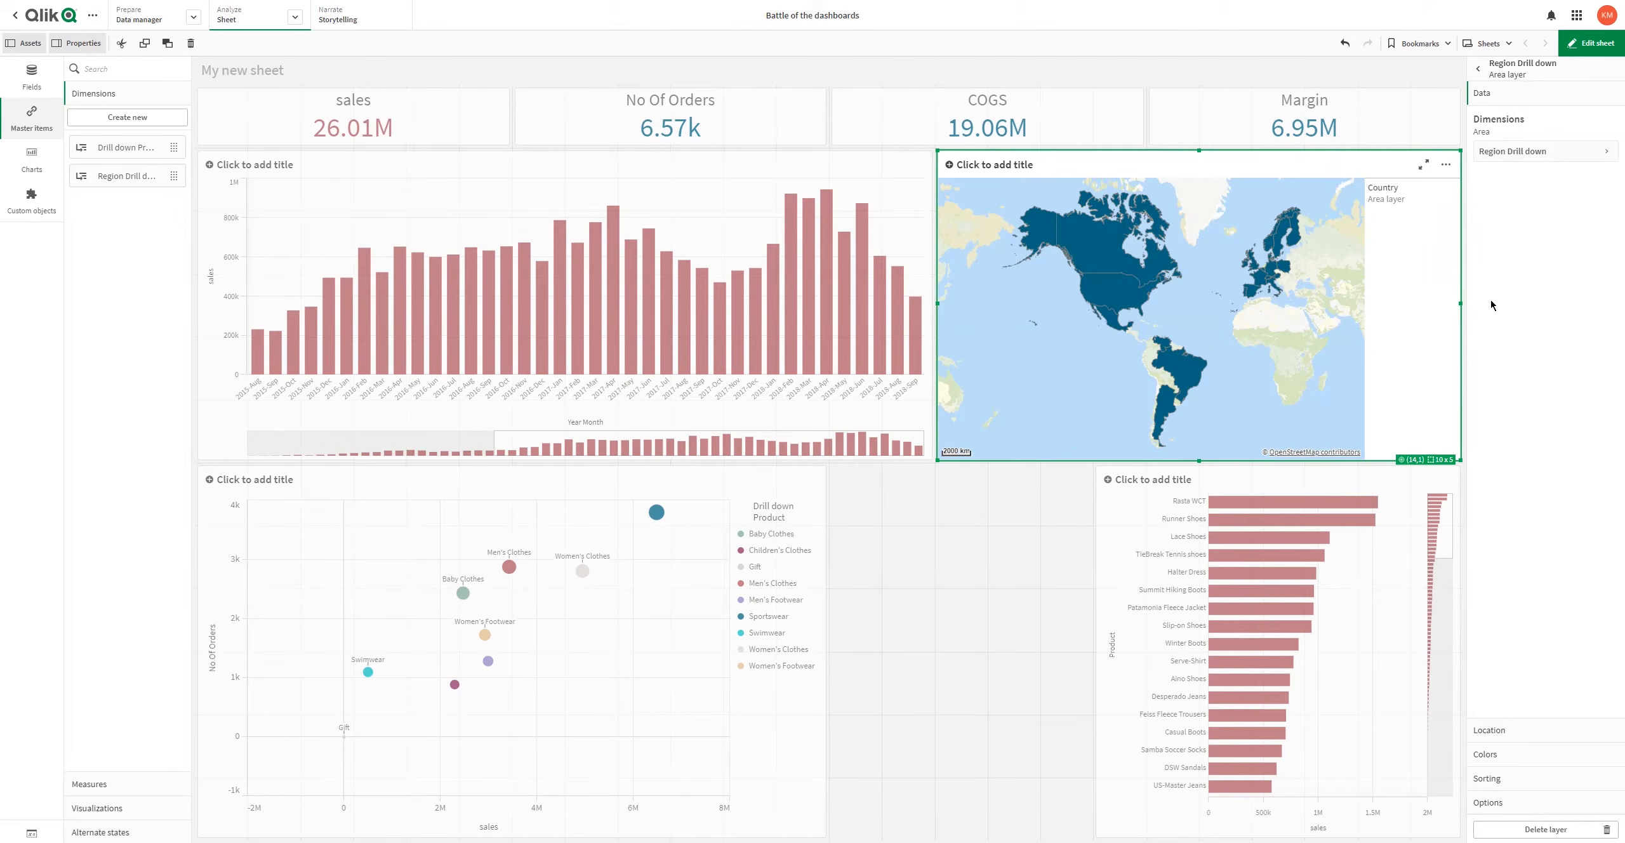
Step: Give the map's area layer custom colors, trying by dimension and settling on by measure with sales
{"action": "left_click", "coordinate": [1492, 730]}
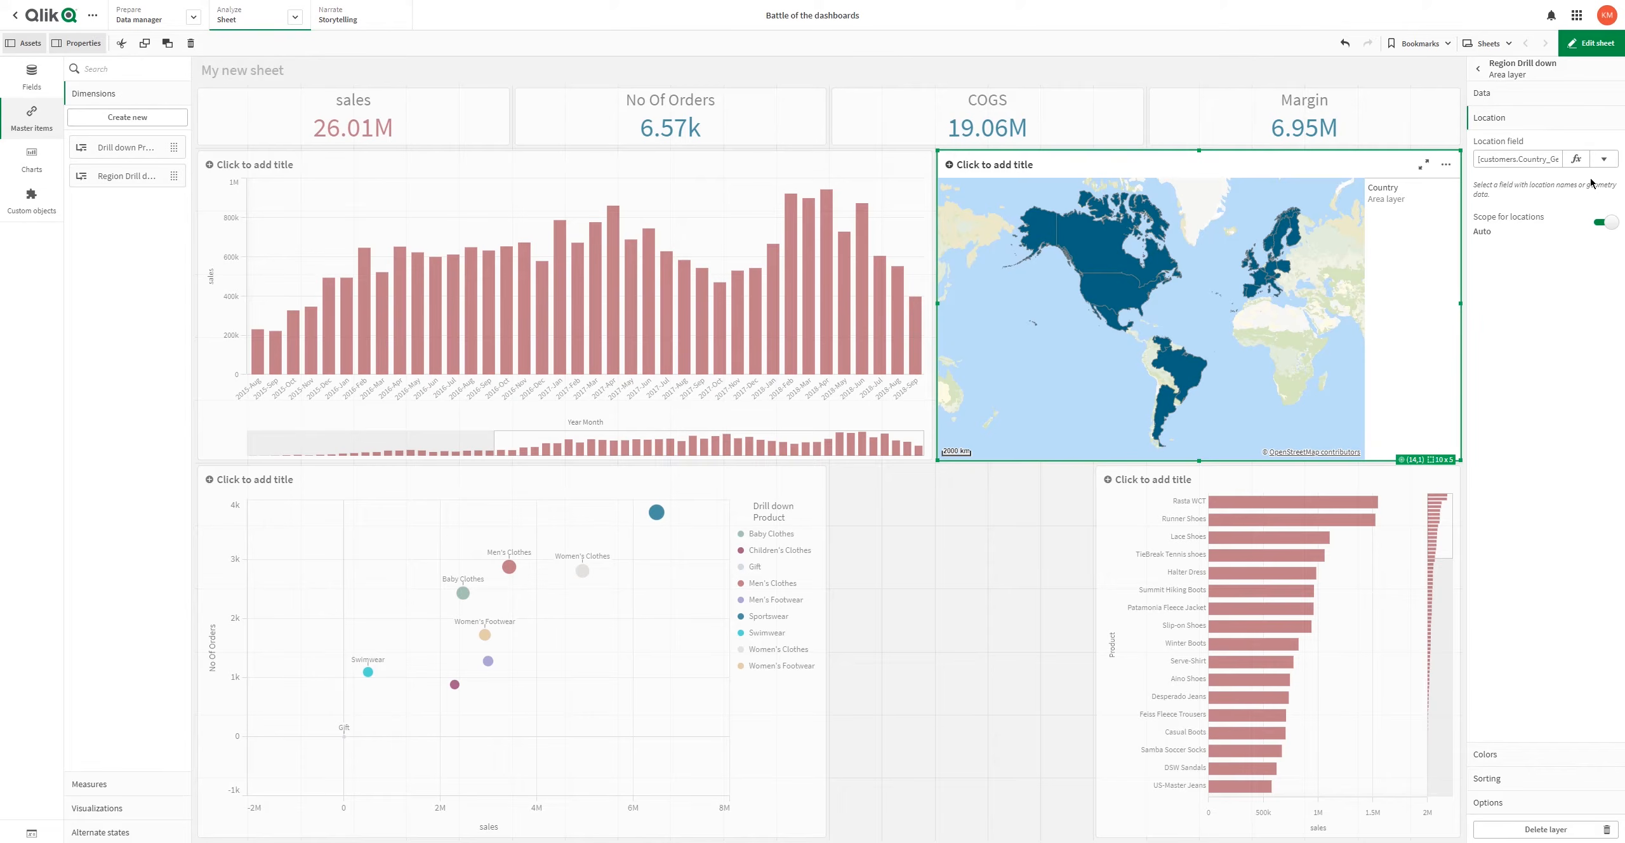
{"action": "left_click", "coordinate": [1520, 751]}
{"action": "left_click", "coordinate": [1542, 207]}
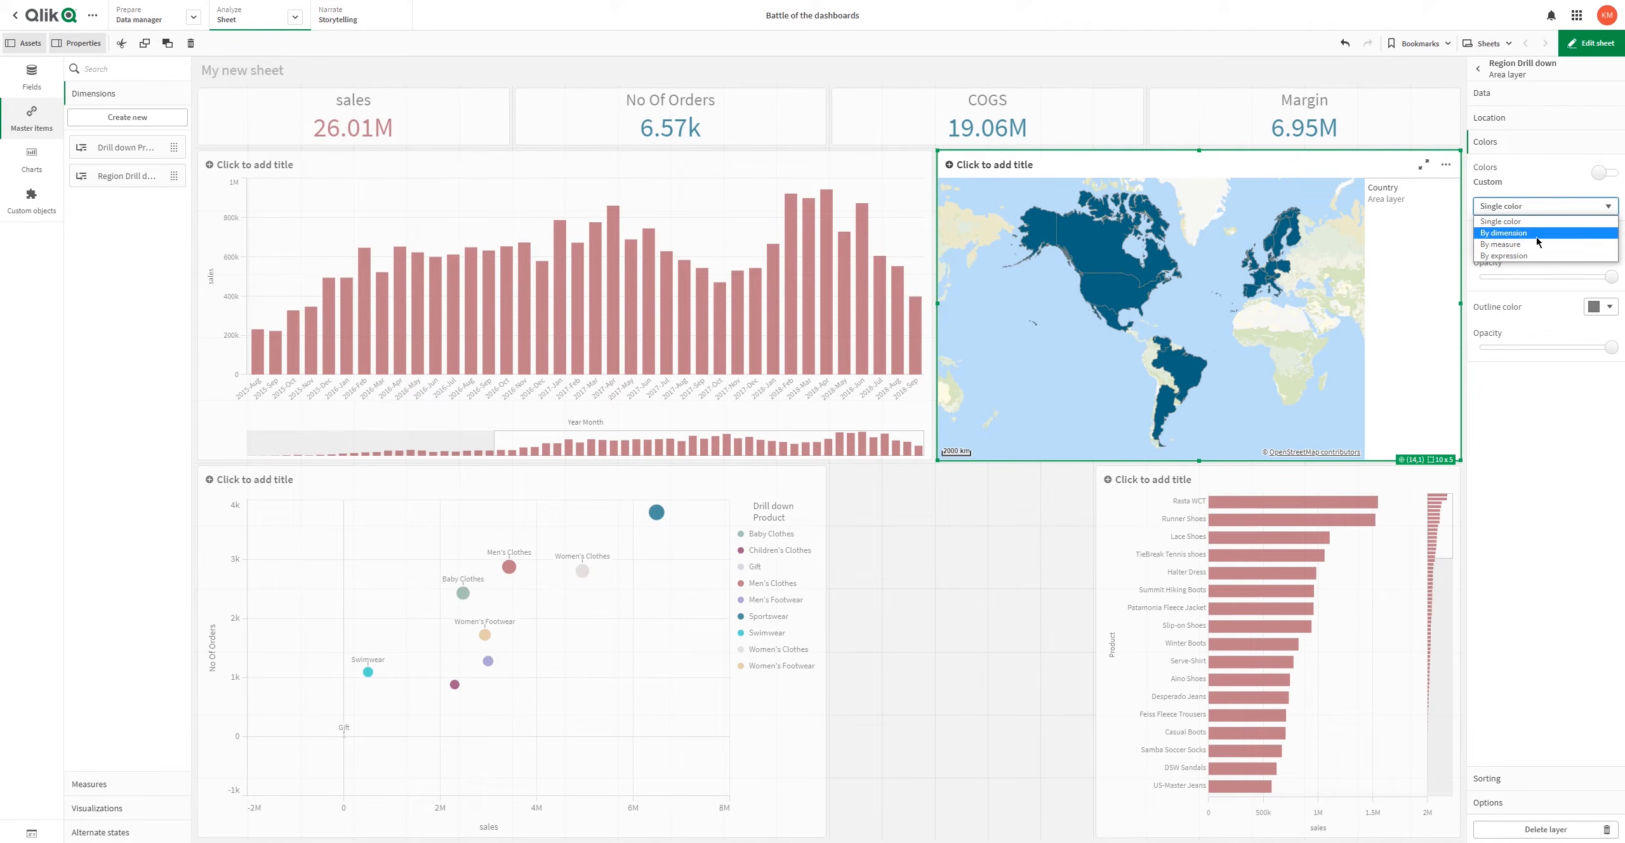
{"action": "left_click", "coordinate": [1536, 238]}
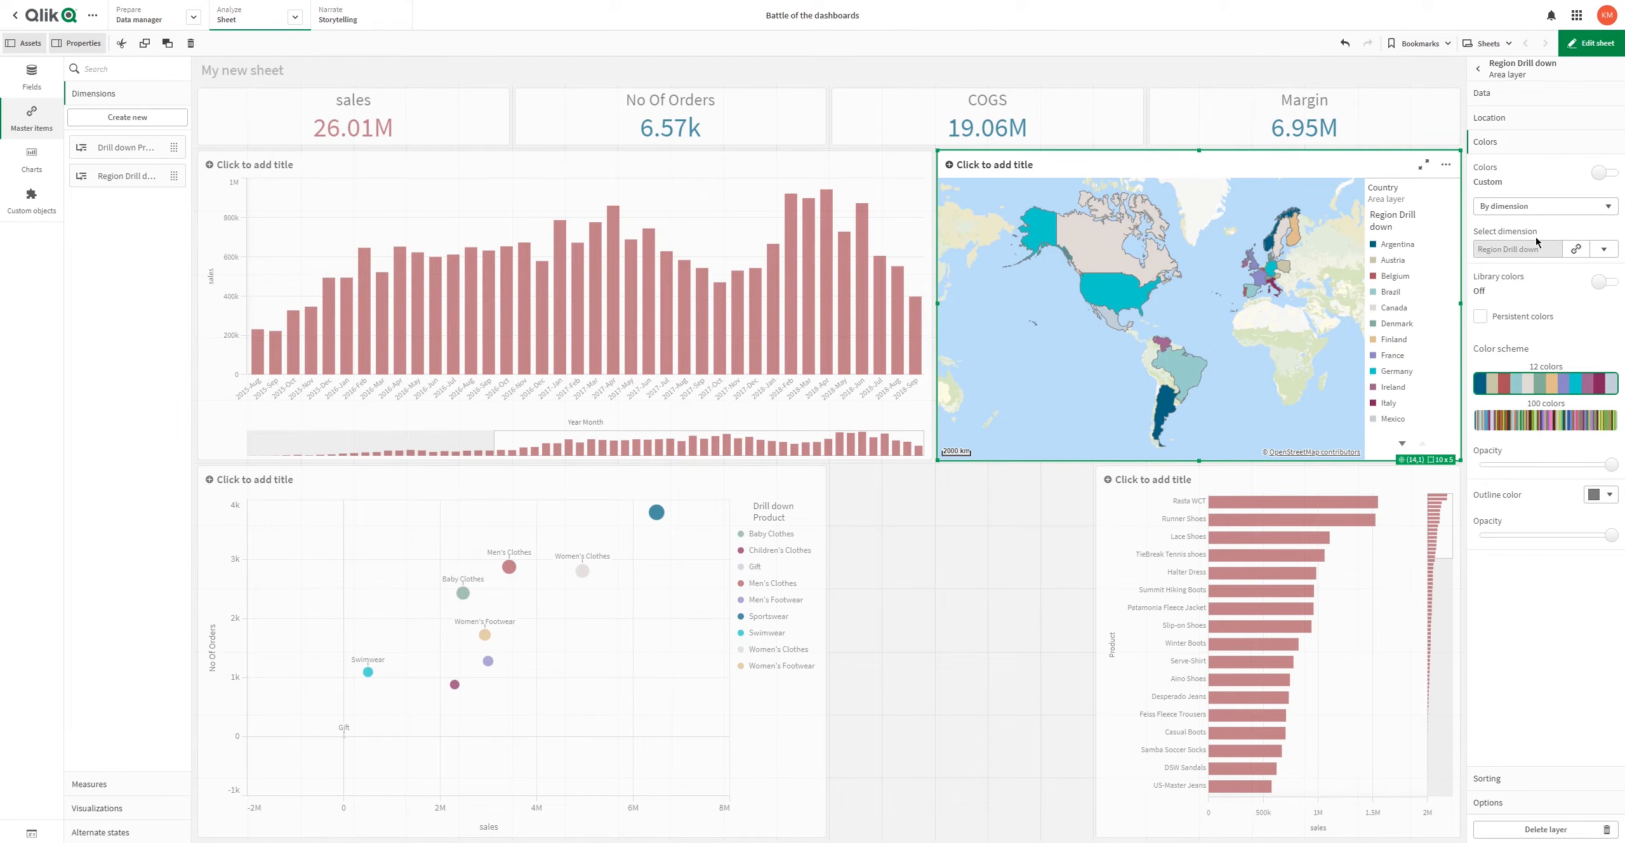
{"action": "left_click", "coordinate": [1549, 207]}
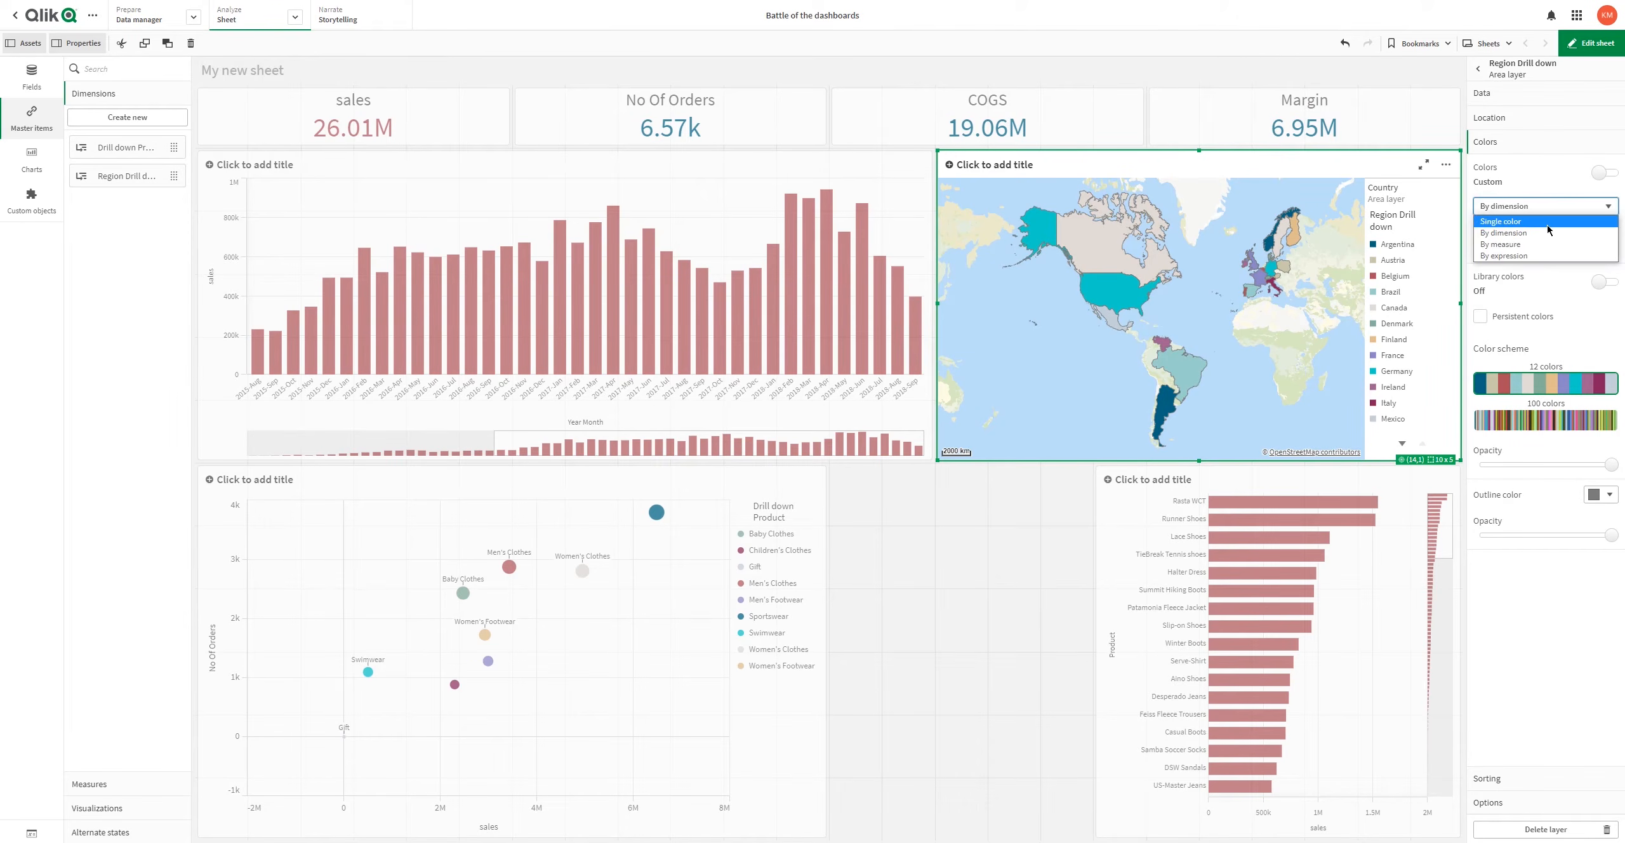
{"action": "left_click", "coordinate": [1529, 244]}
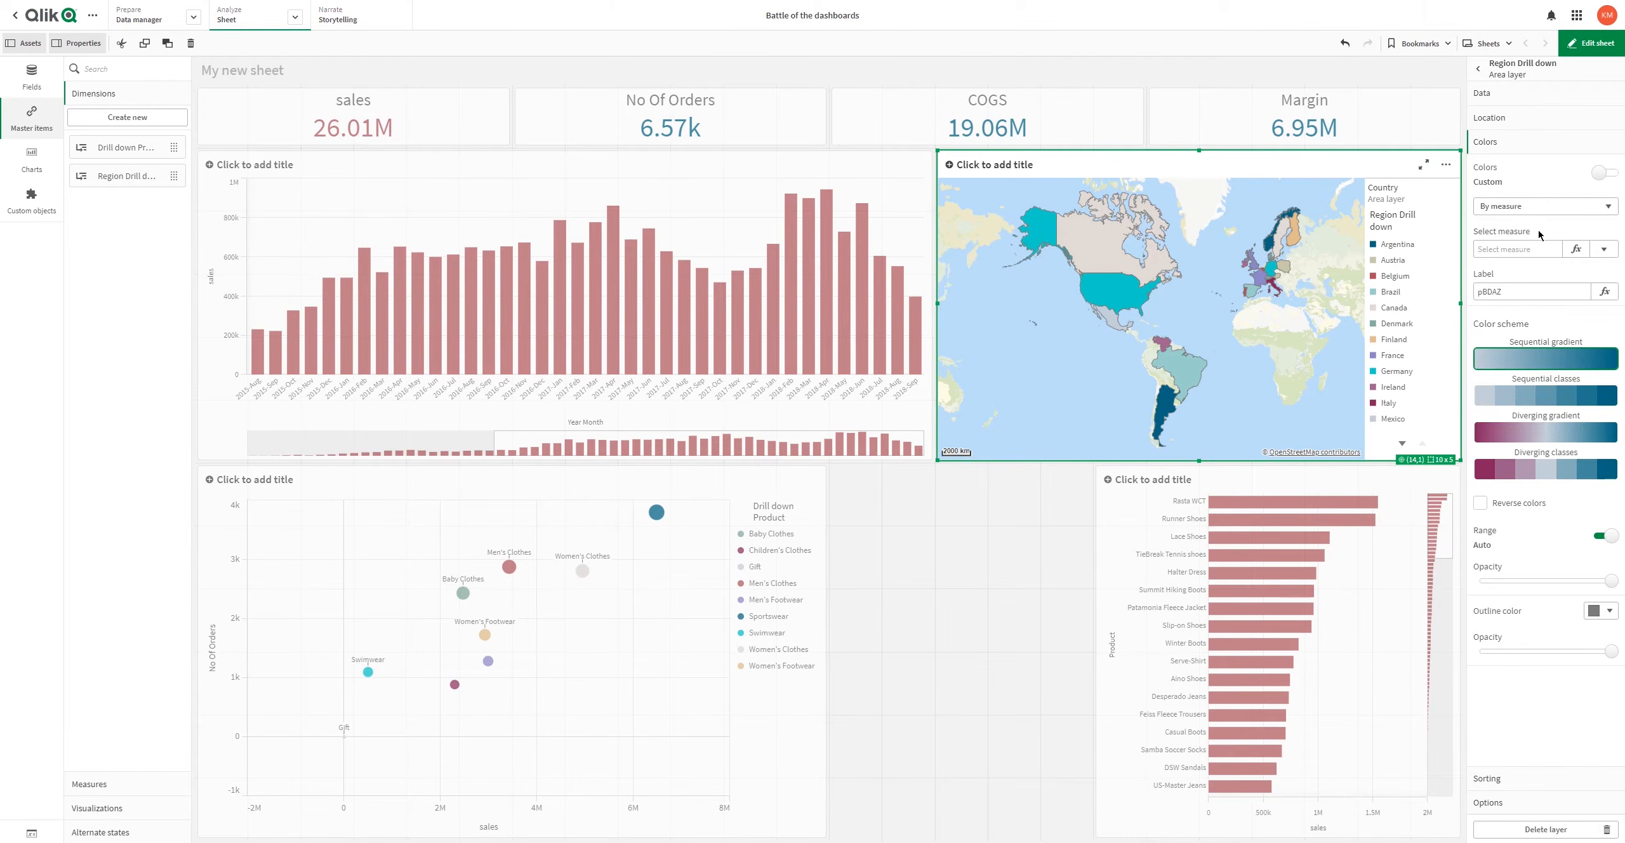
{"action": "left_click", "coordinate": [1604, 249]}
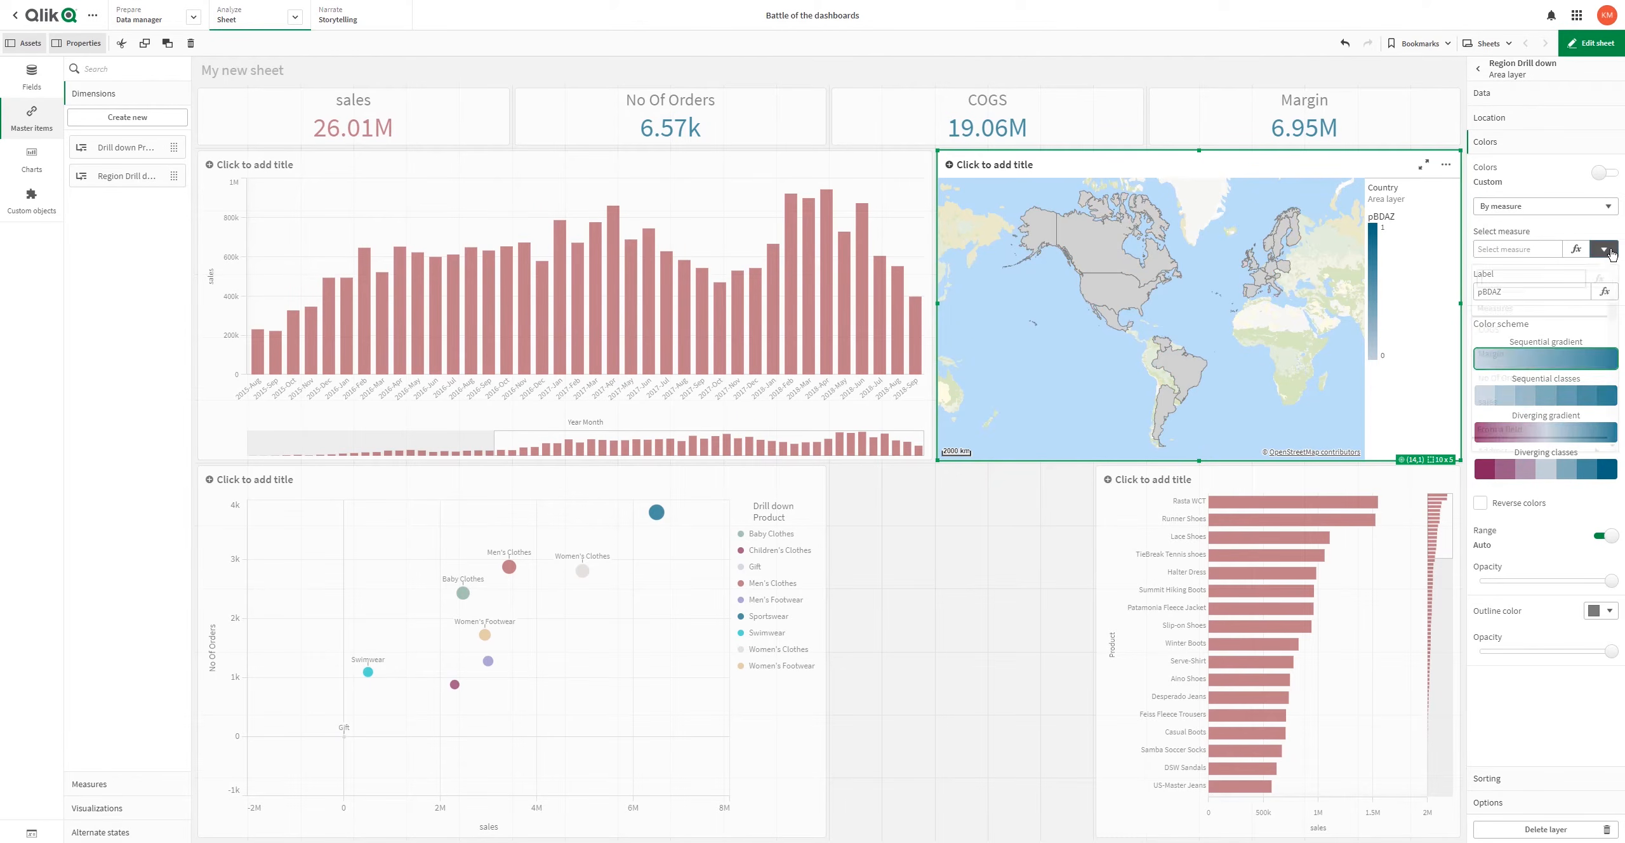
{"action": "left_click", "coordinate": [1503, 403]}
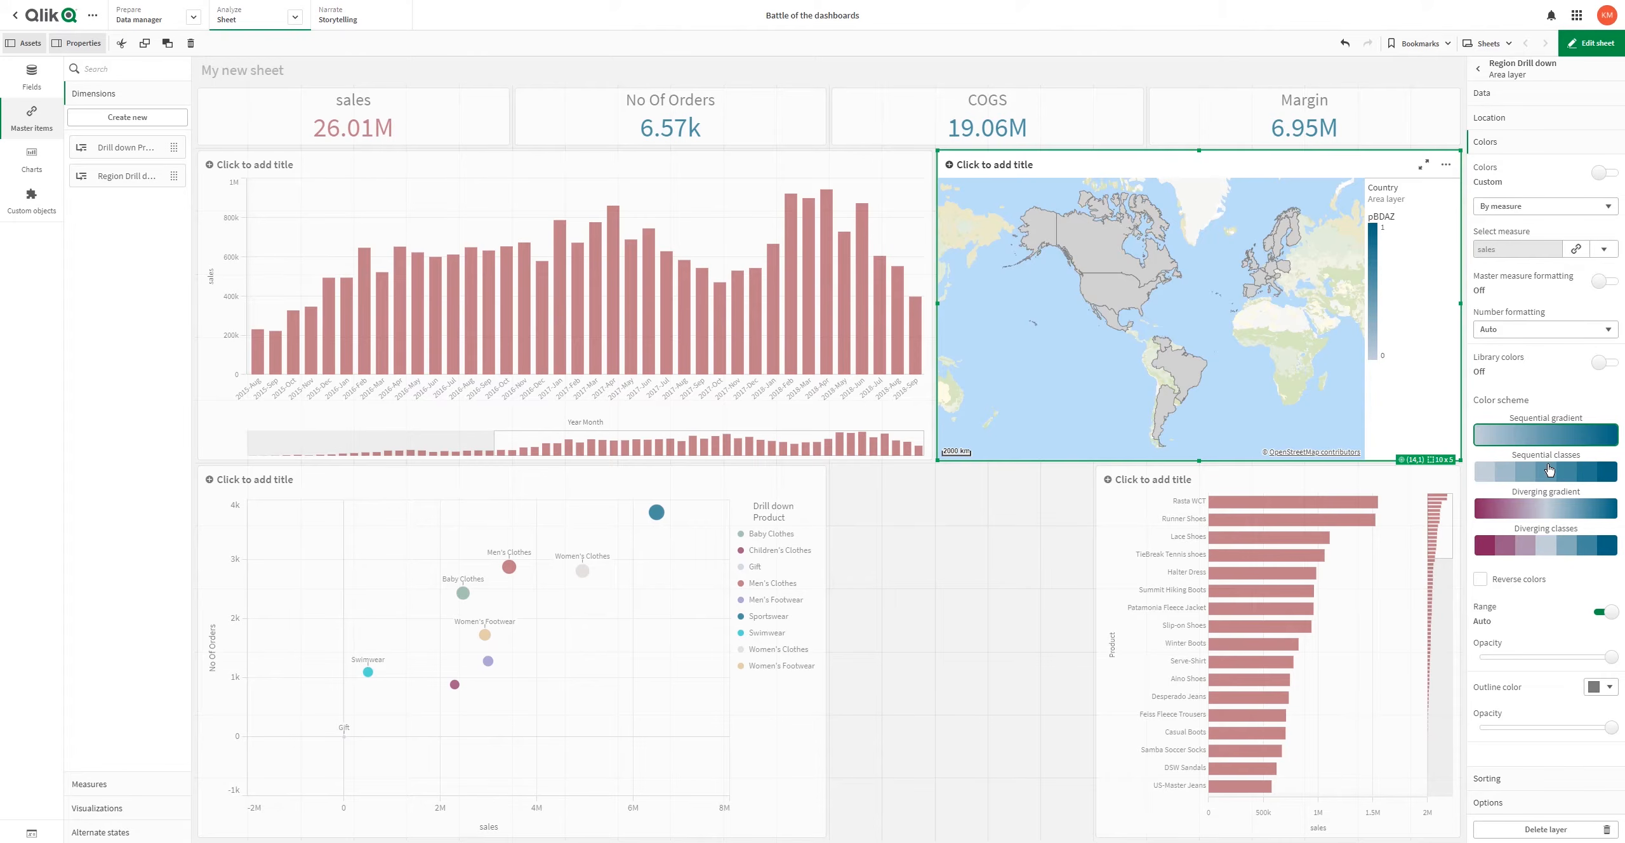
Step: Apply the Diverging classes color scheme with reversed colors to the map layer and leave edit mode
{"action": "left_click", "coordinate": [1501, 544]}
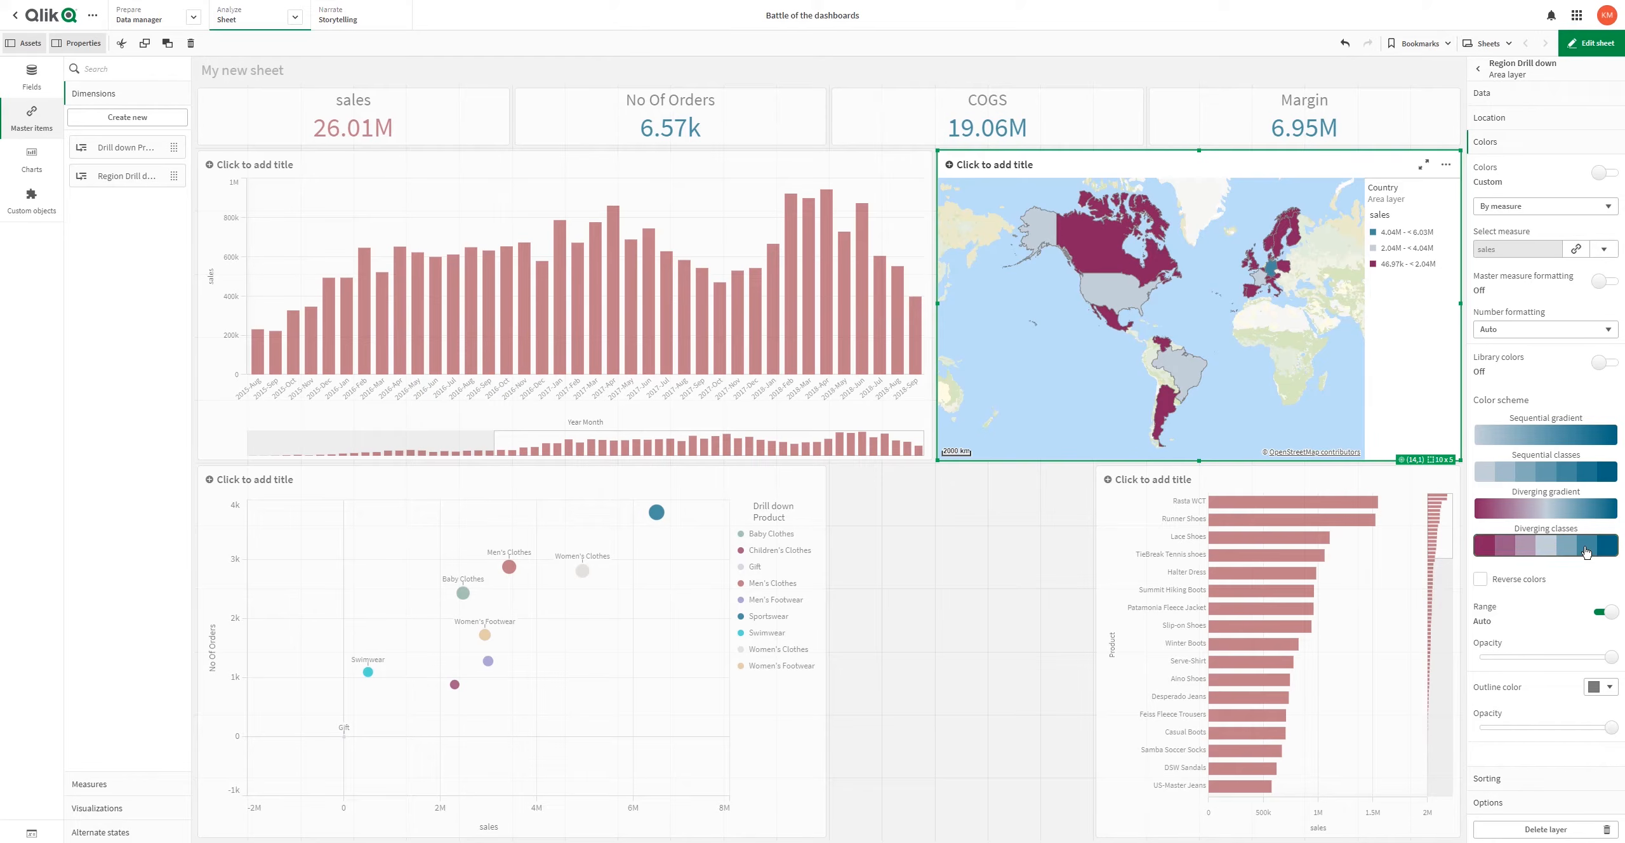
{"action": "left_click", "coordinate": [1519, 581]}
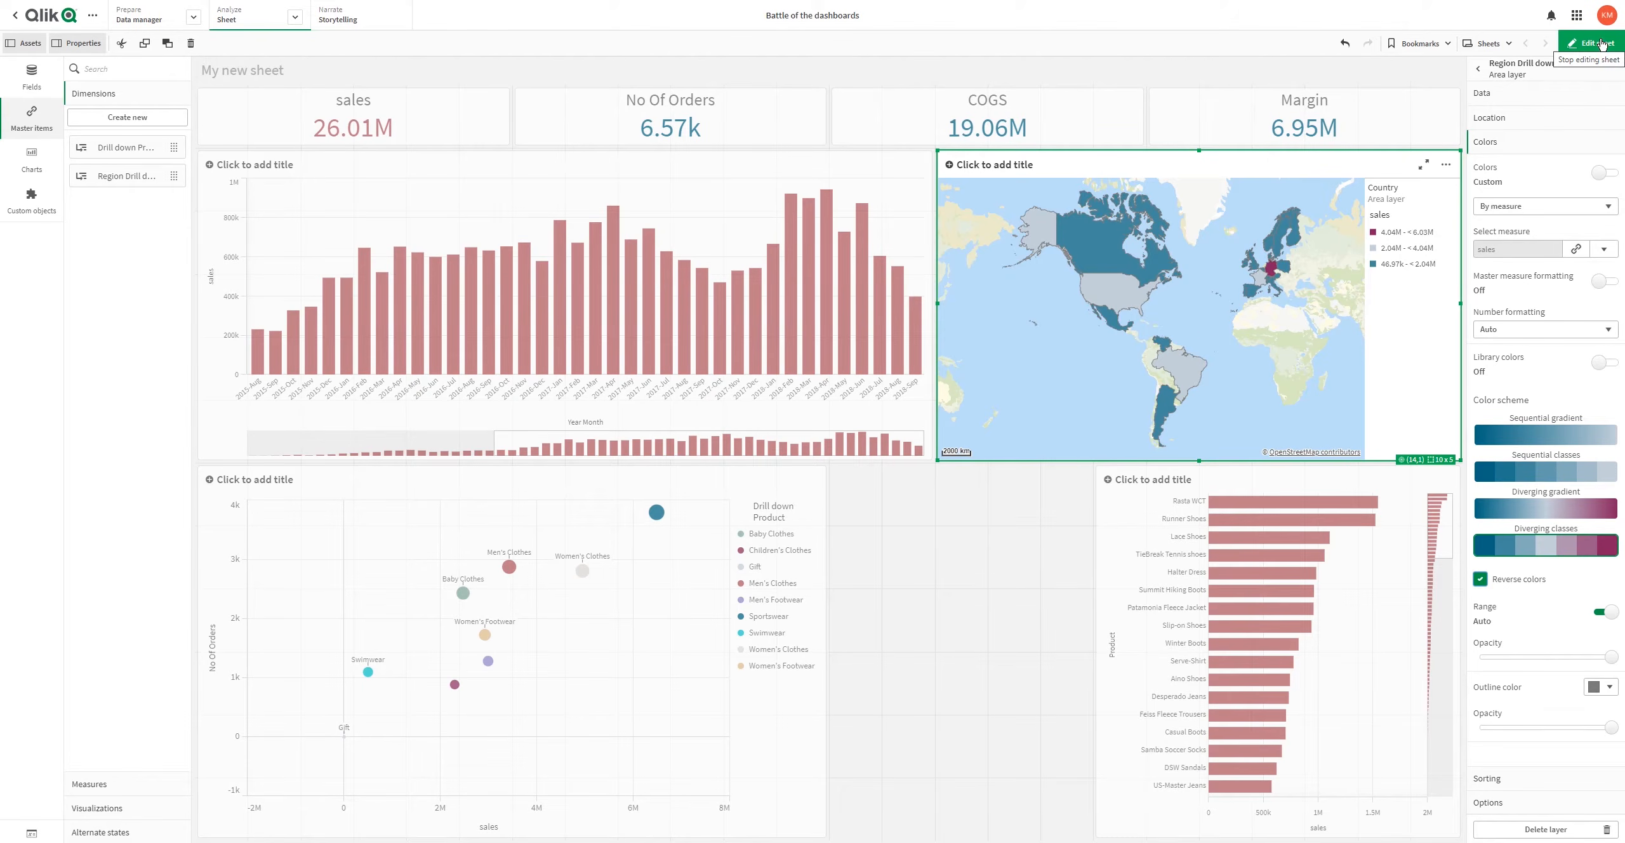
{"action": "left_click", "coordinate": [1602, 43]}
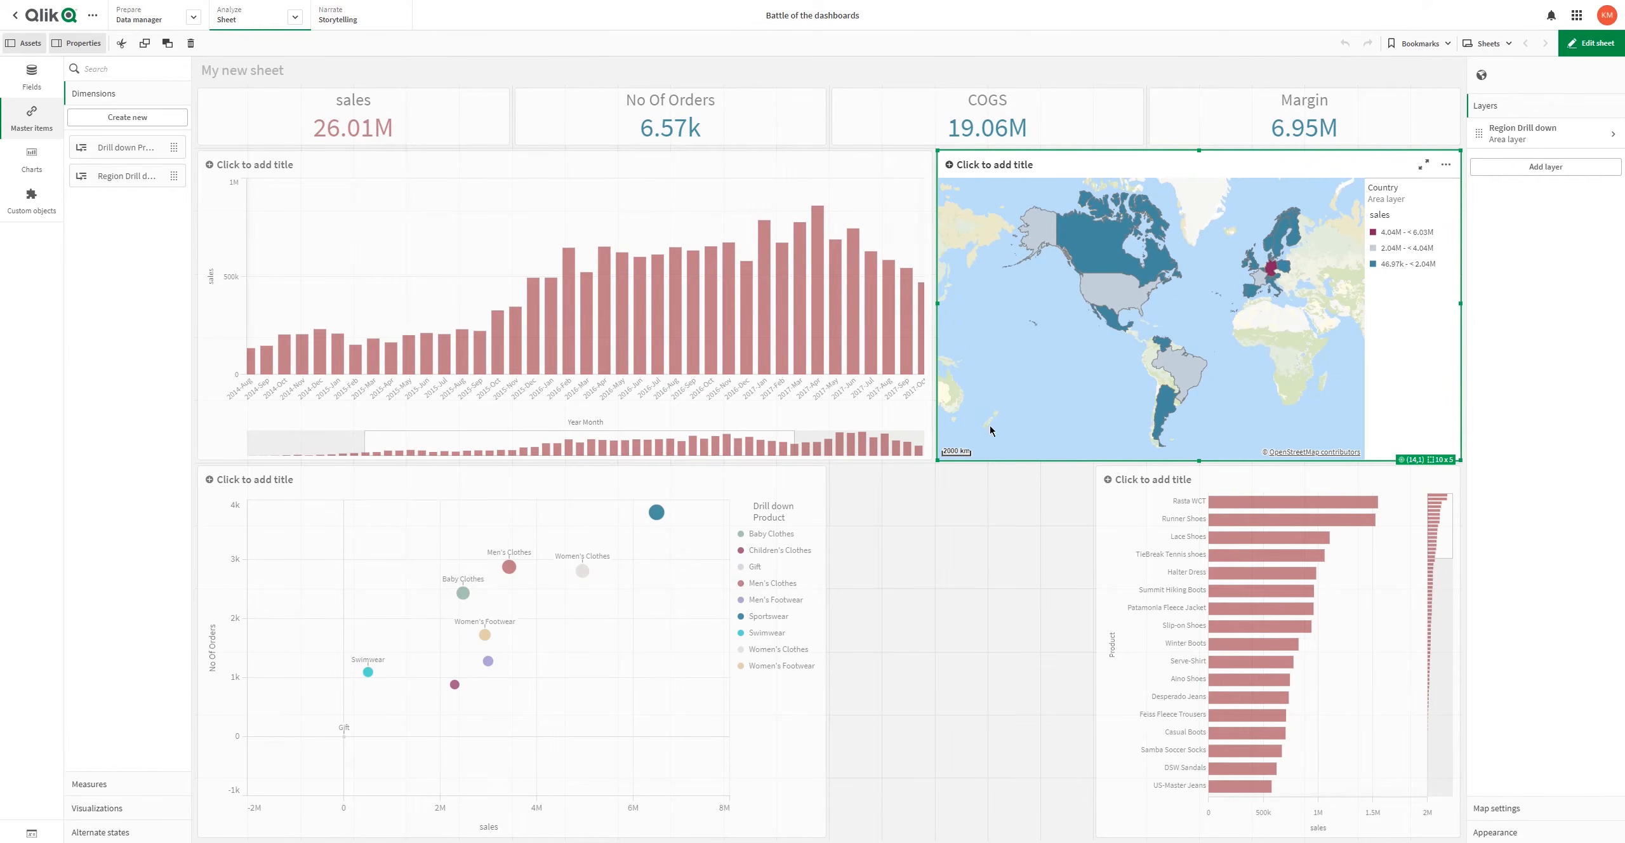
Step: Narrow the product bar chart to 6 grid columns and the scatter plot to 11, widening the gap between them
{"action": "left_click", "coordinate": [1113, 578]}
{"action": "left_click_drag", "start_coordinate": [1097, 648], "coordinate": [1171, 641]}
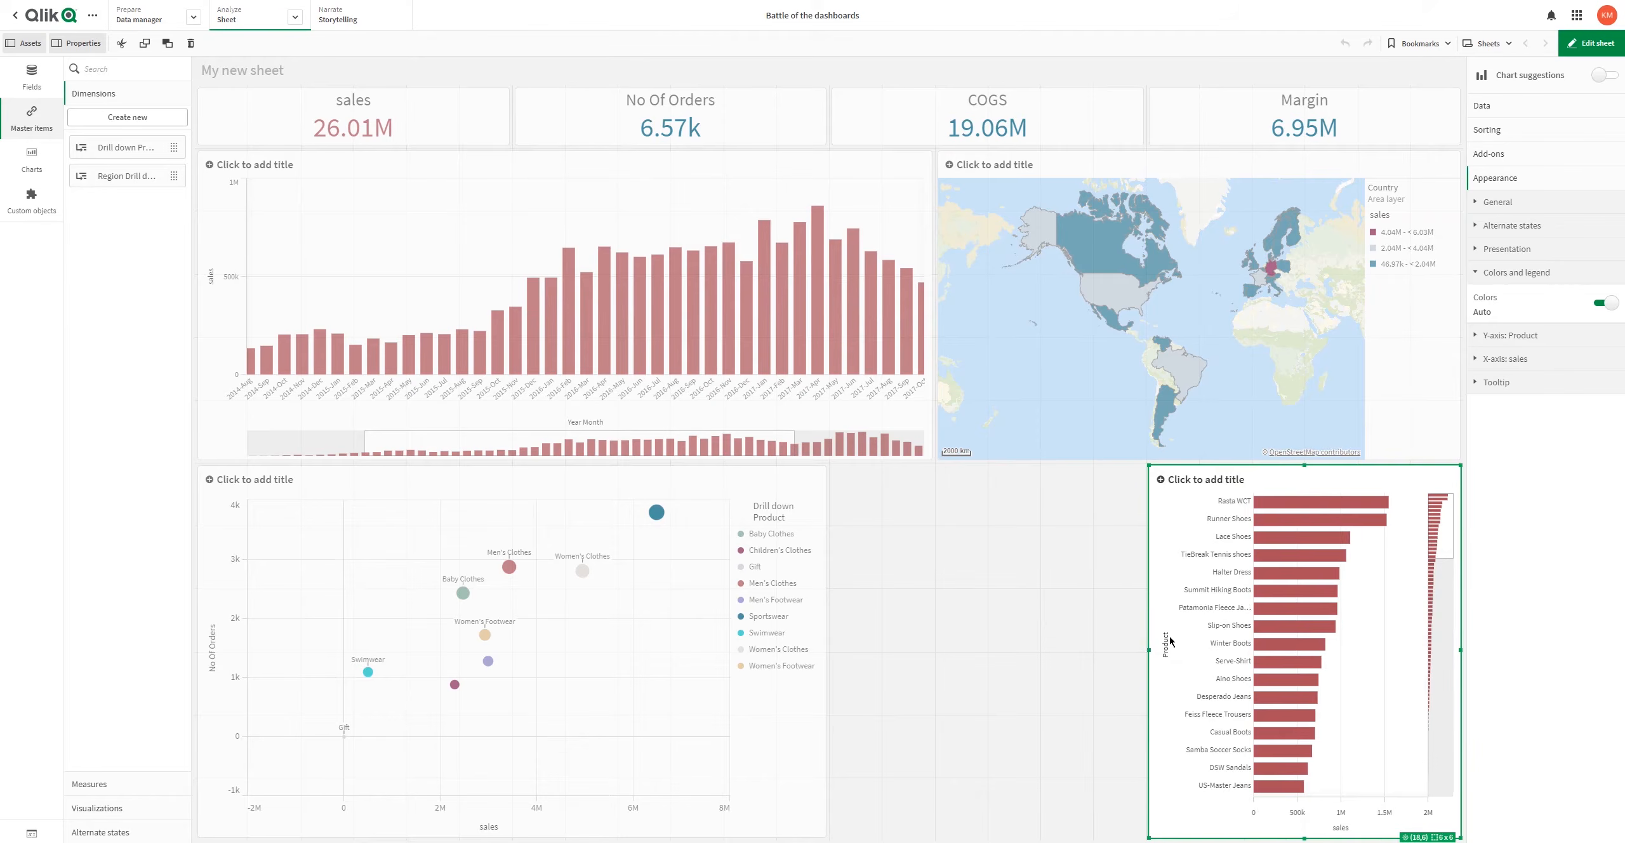
{"action": "left_click", "coordinate": [991, 634]}
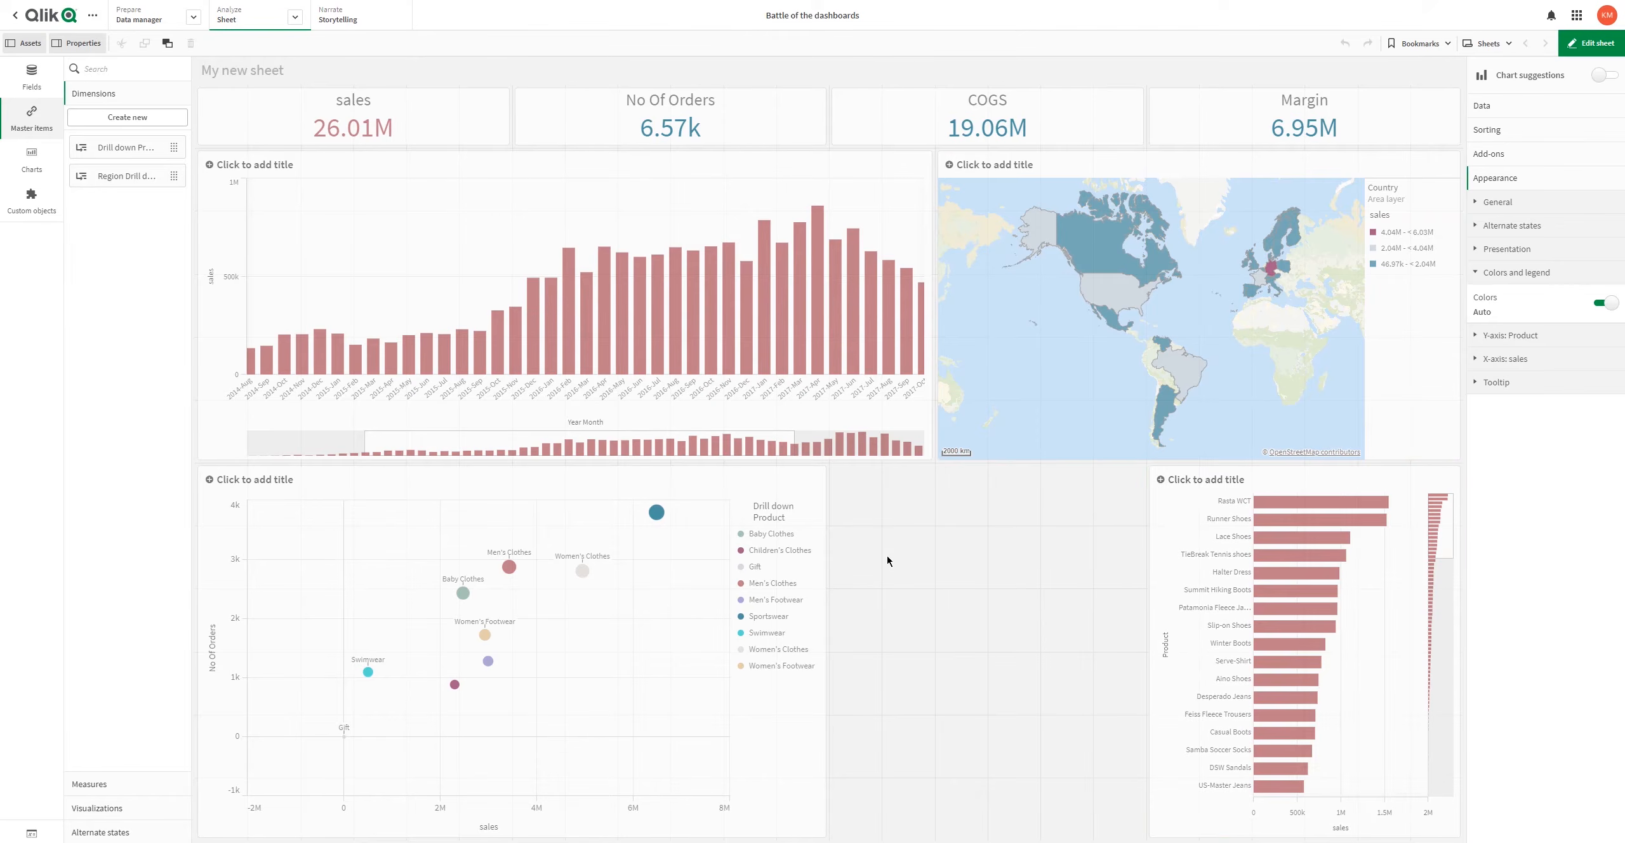
{"action": "left_click", "coordinate": [787, 584]}
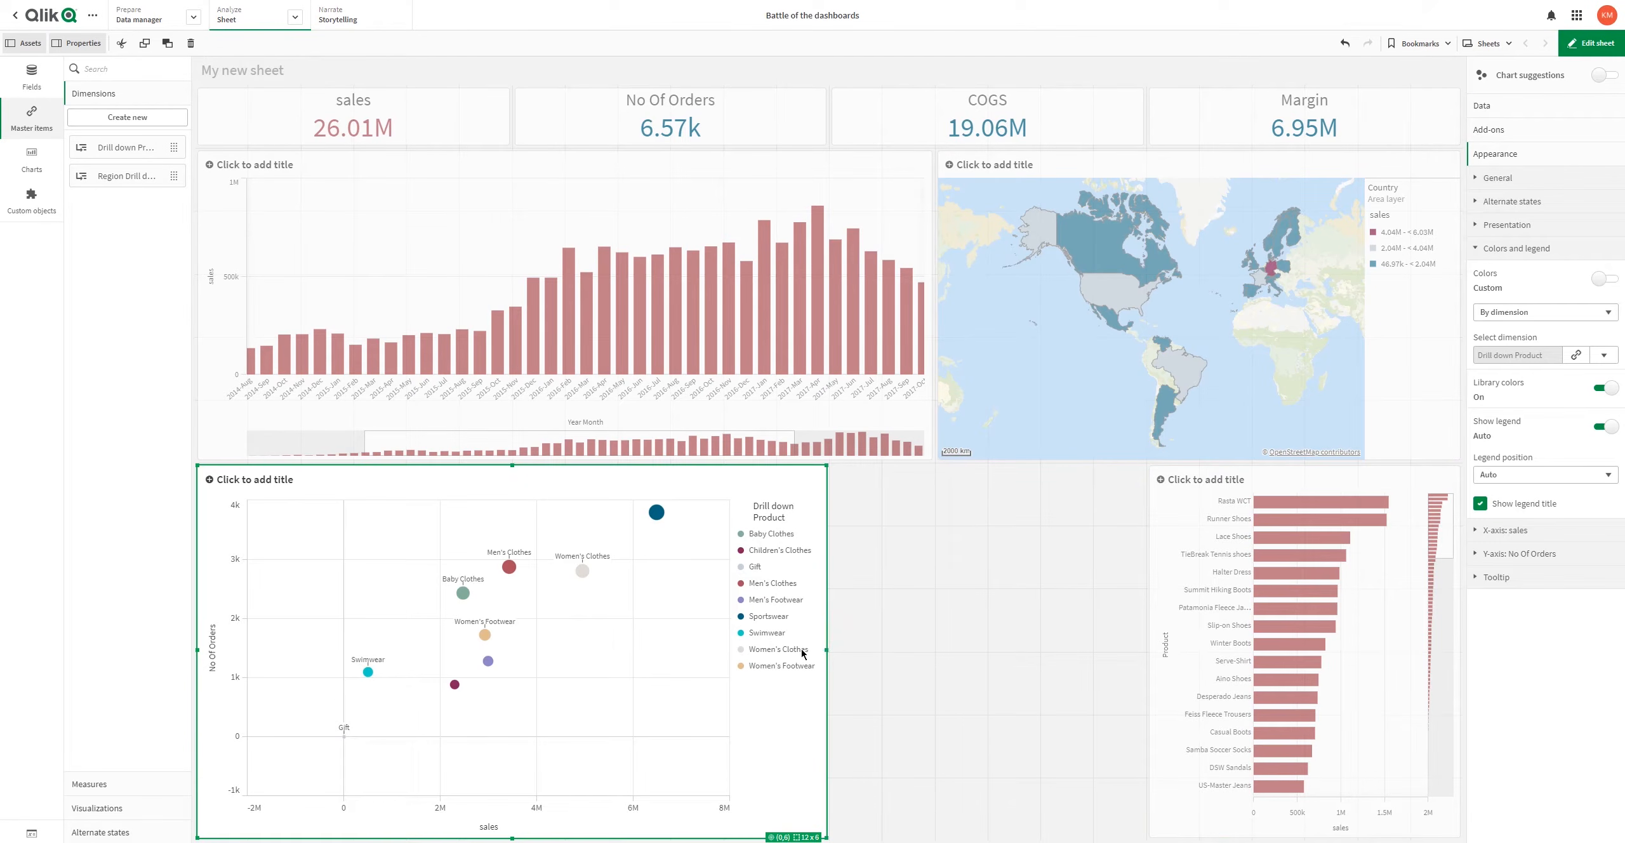
{"action": "left_click_drag", "start_coordinate": [826, 650], "coordinate": [773, 650]}
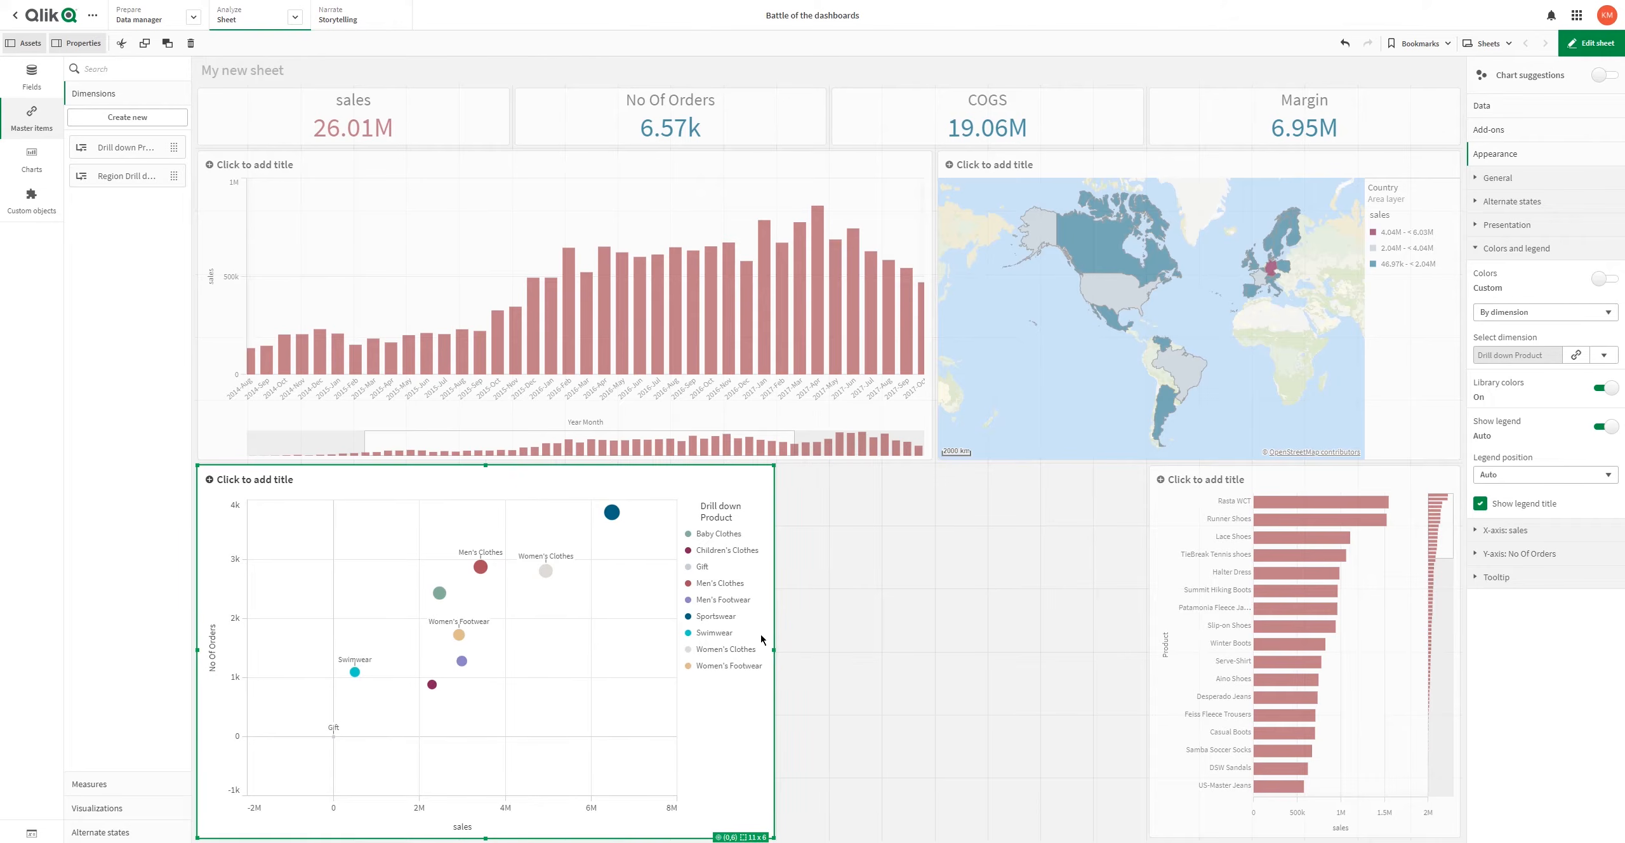
Step: Place a pie chart in the gap between the scatter plot and the product bar chart
{"action": "left_click", "coordinate": [49, 173]}
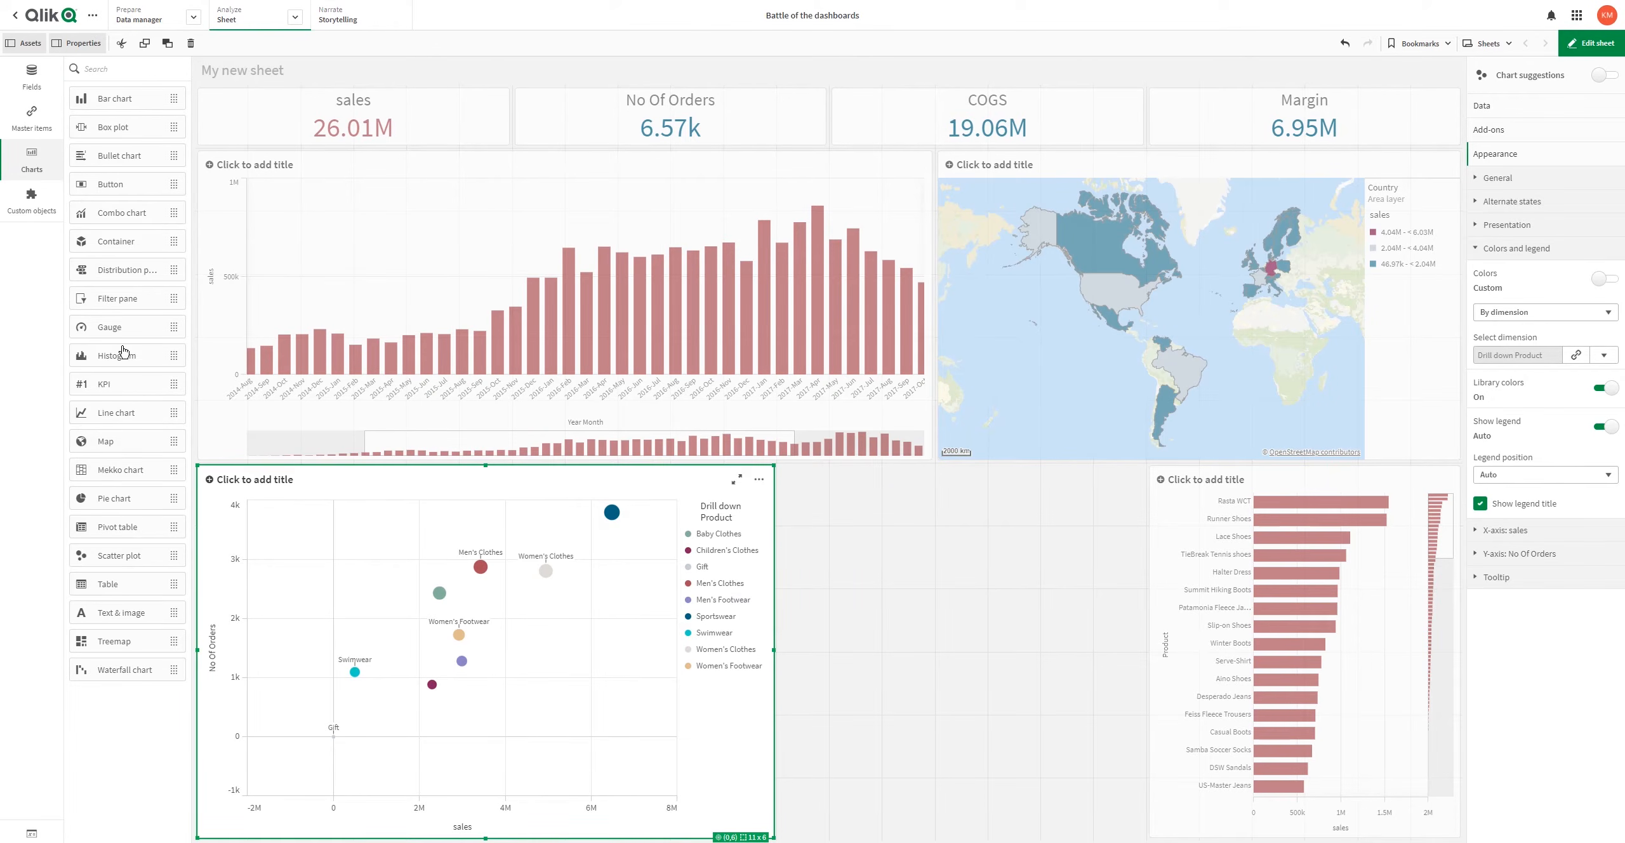
{"action": "left_click_drag", "start_coordinate": [117, 498], "coordinate": [993, 752]}
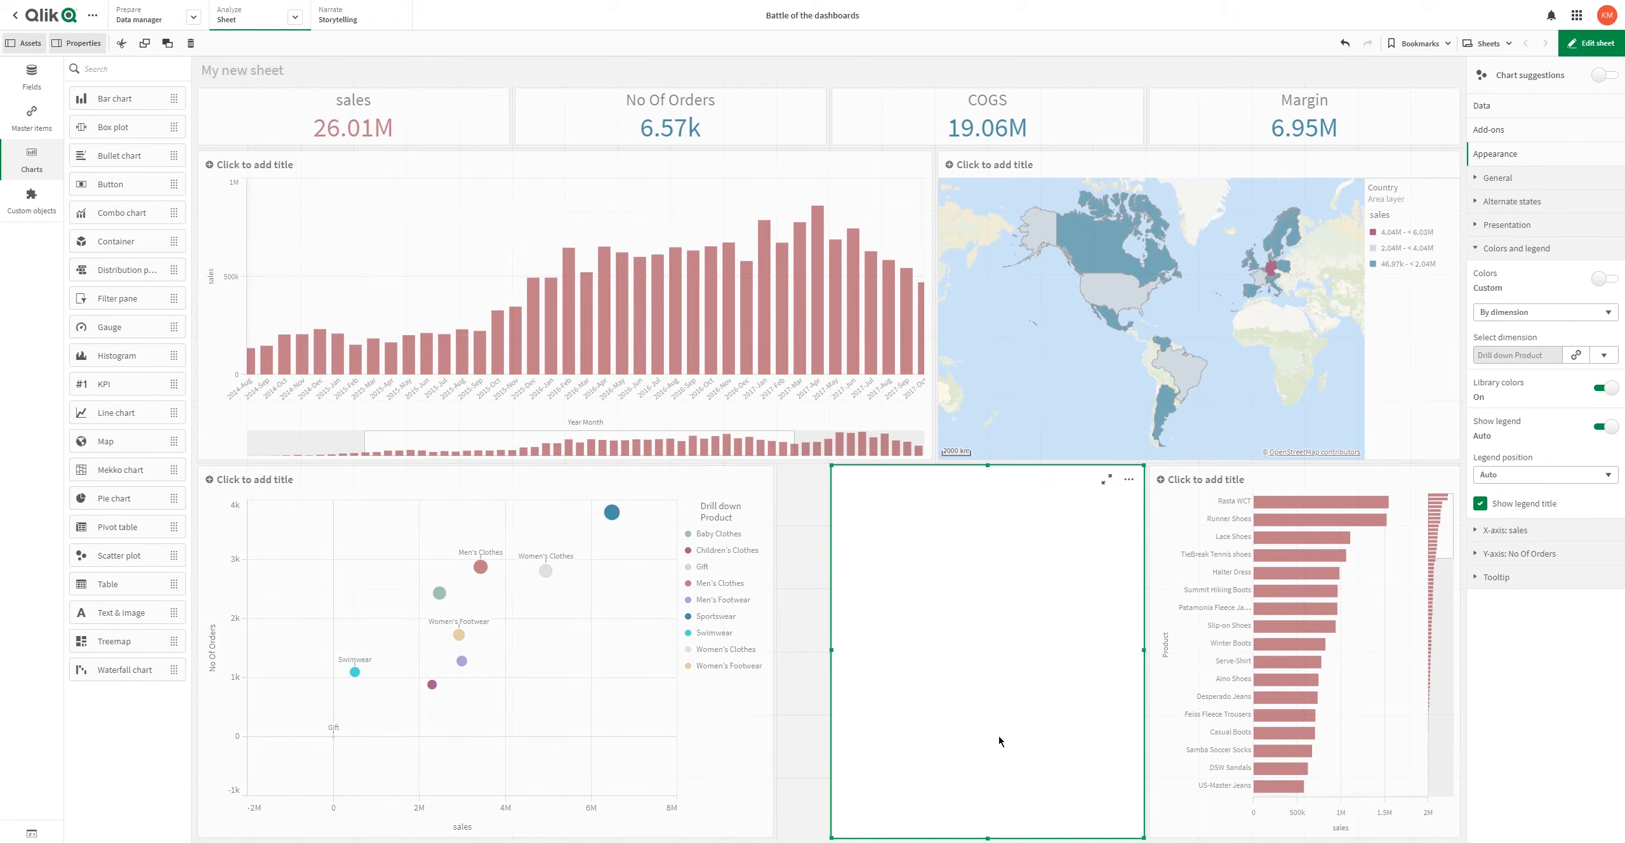
{"action": "left_click", "coordinate": [1001, 651]}
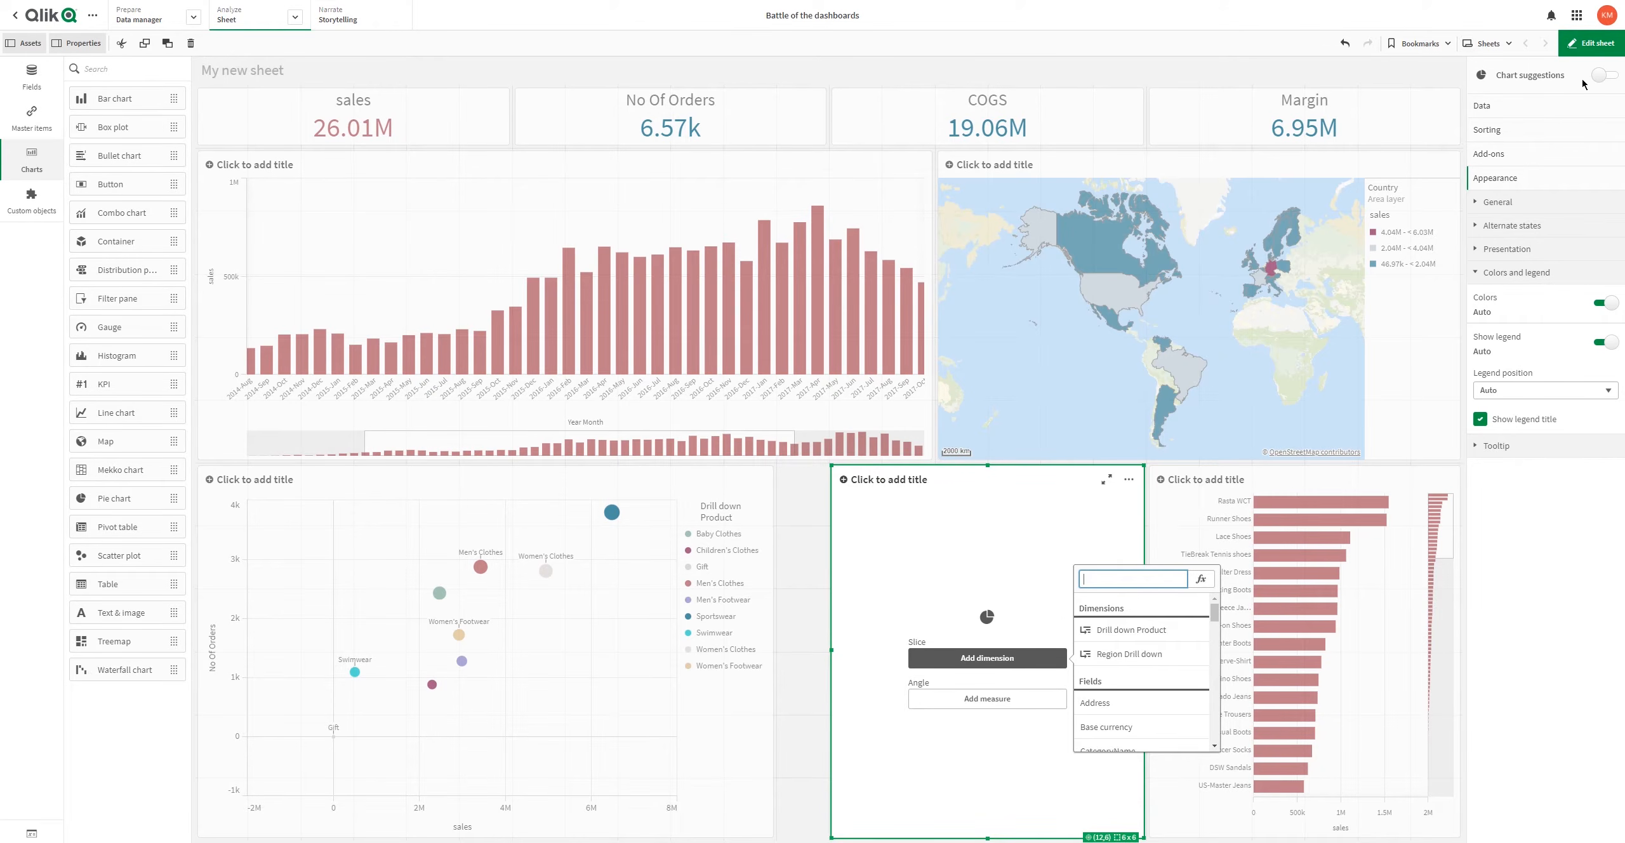
Step: Test the map drill-down outside edit mode by selecting USA and its city Walla Walla, and clear all selections
{"action": "left_click", "coordinate": [1590, 43]}
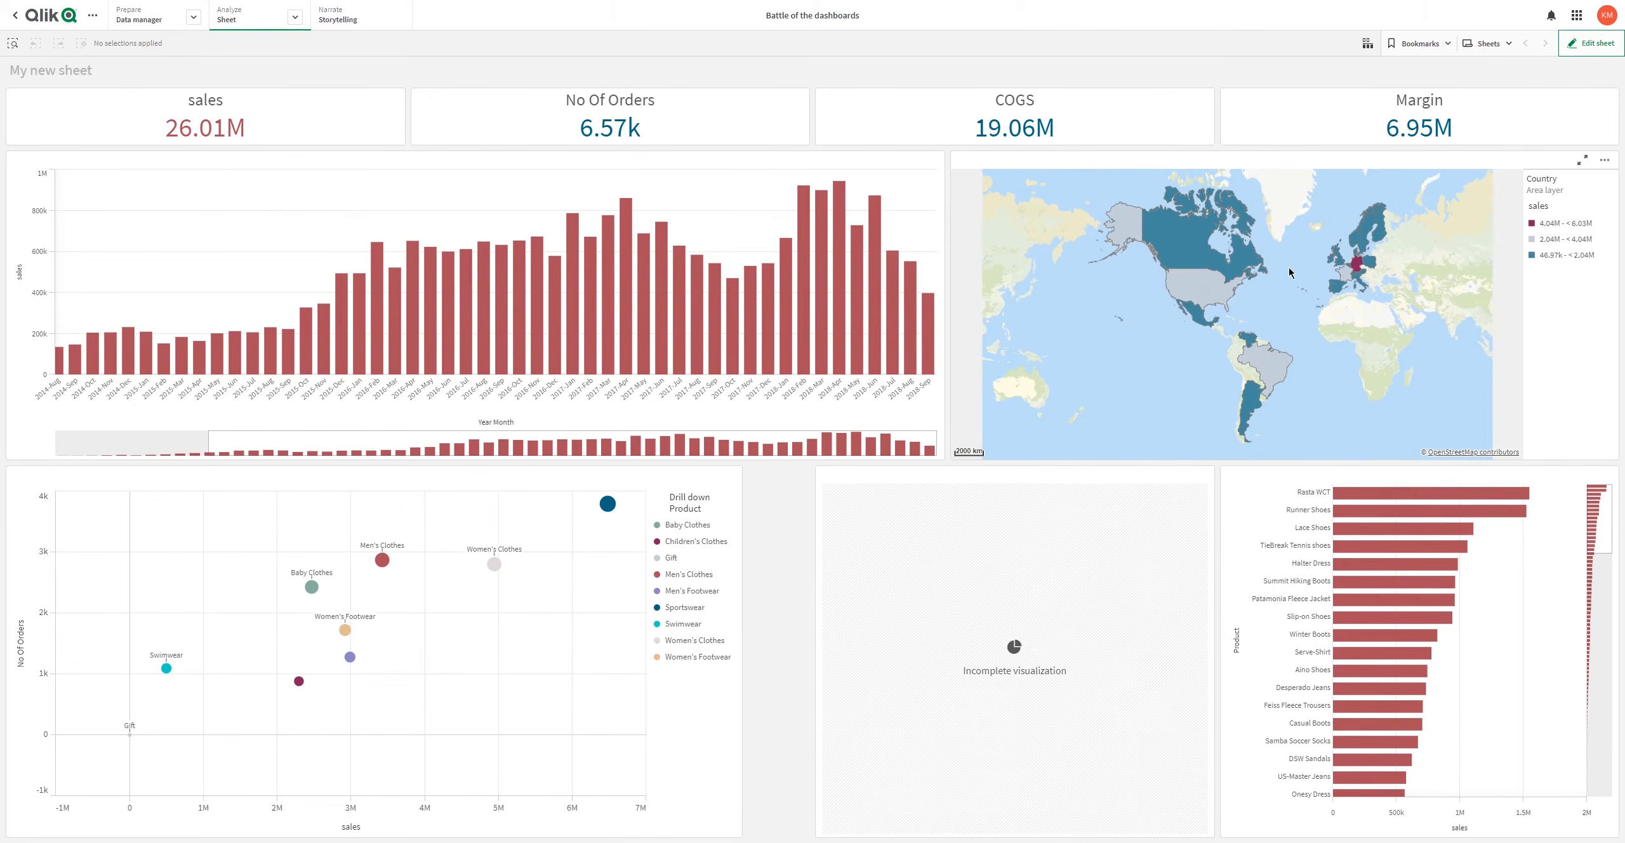
{"action": "mouse_move", "coordinate": [1192, 287]}
{"action": "left_mouse_down"}
{"action": "mouse_move", "coordinate": [1161, 303]}
{"action": "mouse_move", "coordinate": [1174, 339]}
{"action": "left_mouse_up"}
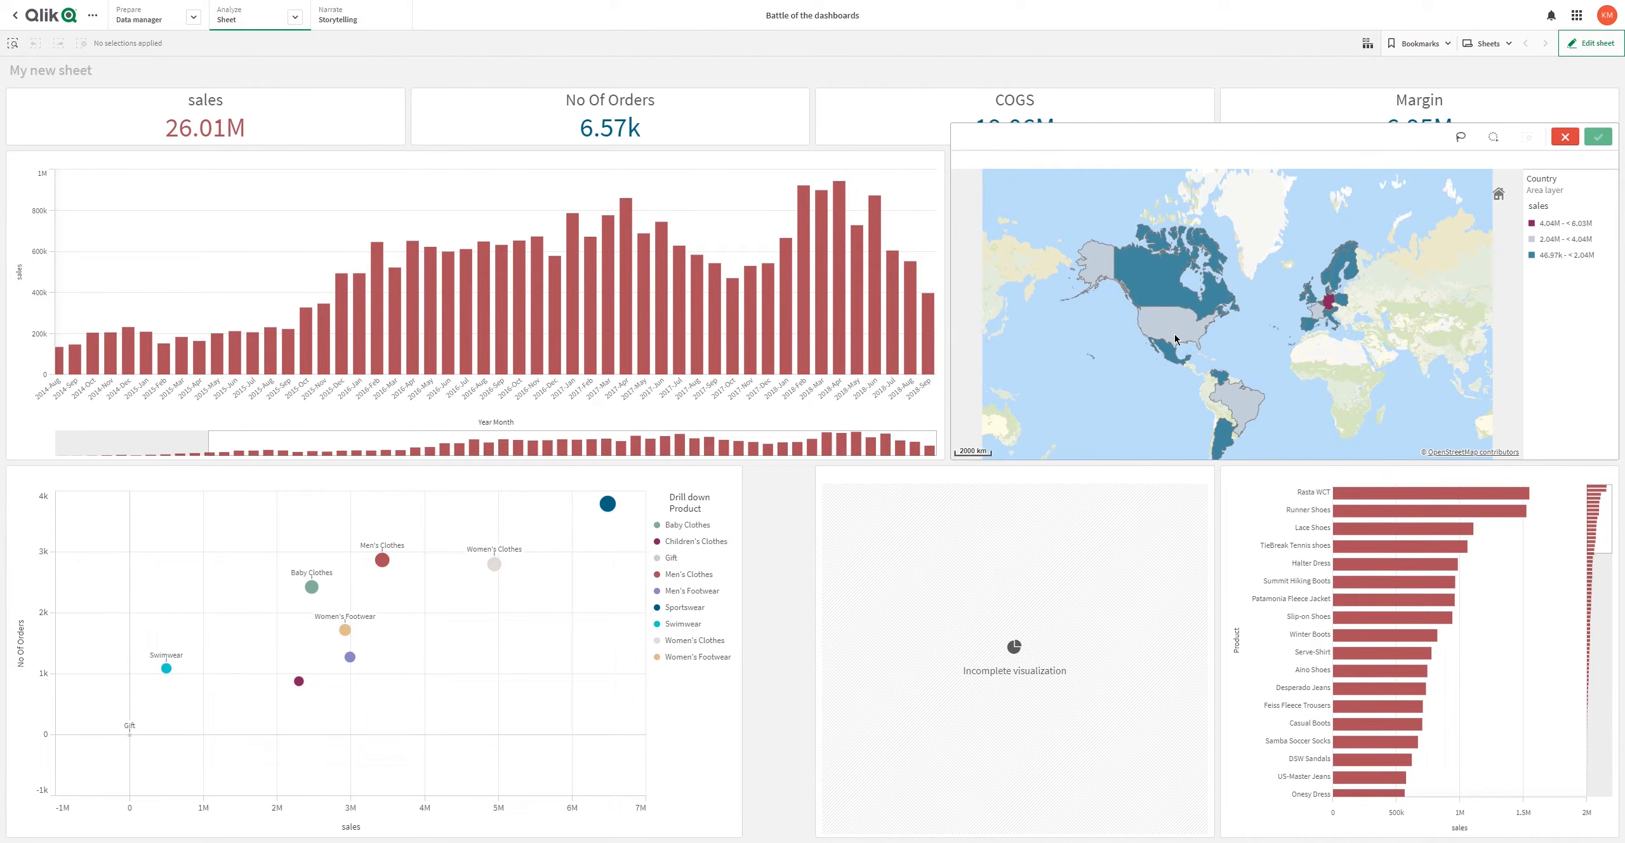
{"action": "left_click", "coordinate": [1177, 332]}
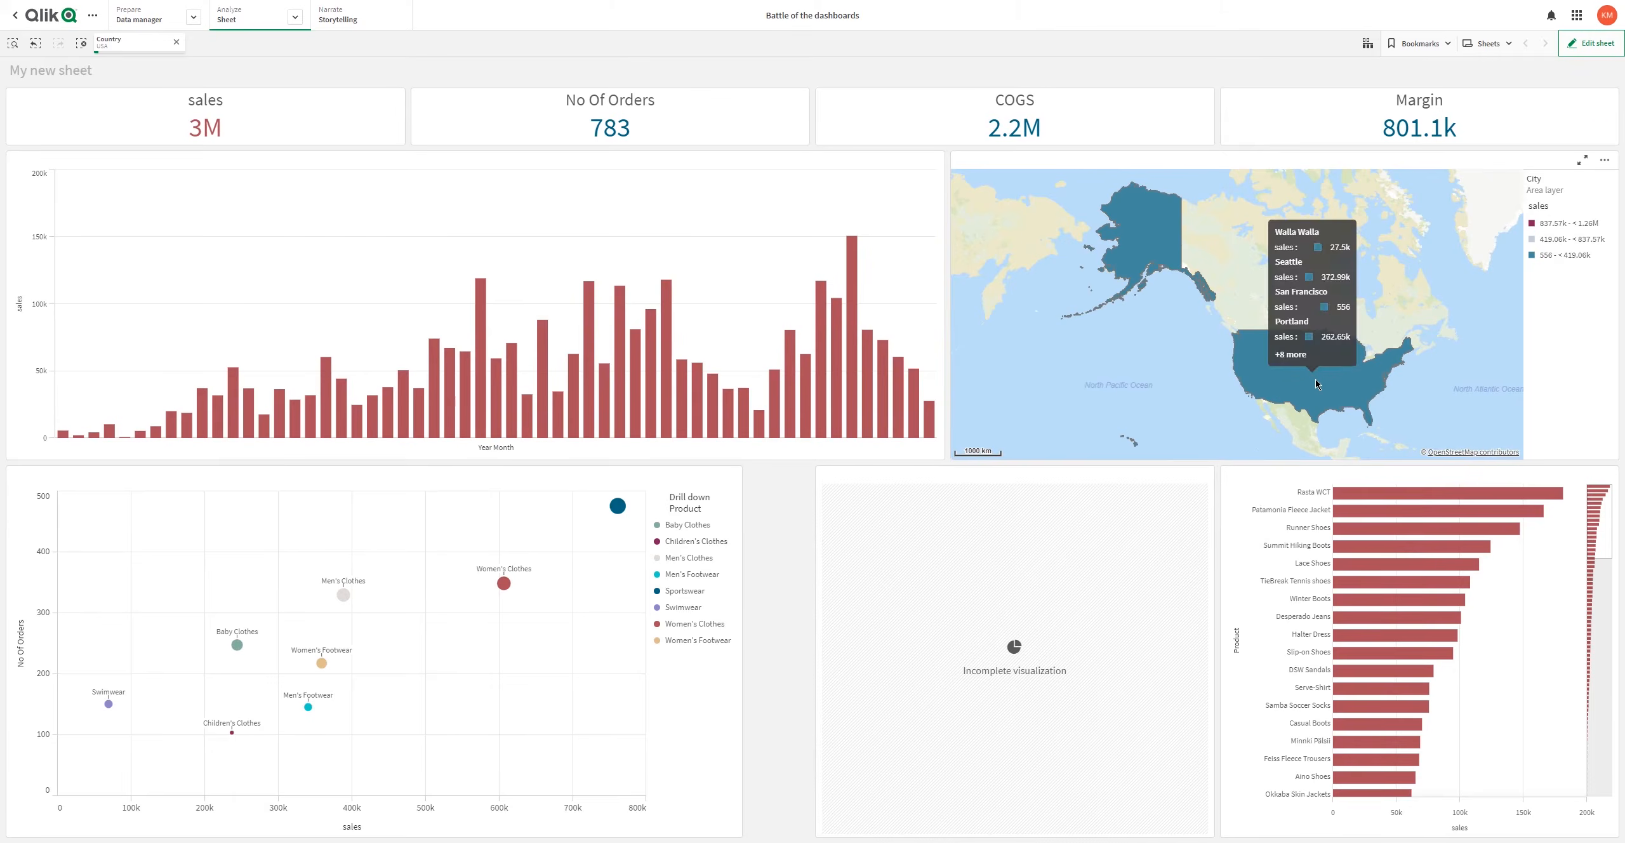
{"action": "left_click", "coordinate": [1316, 364]}
{"action": "left_click", "coordinate": [1298, 372]}
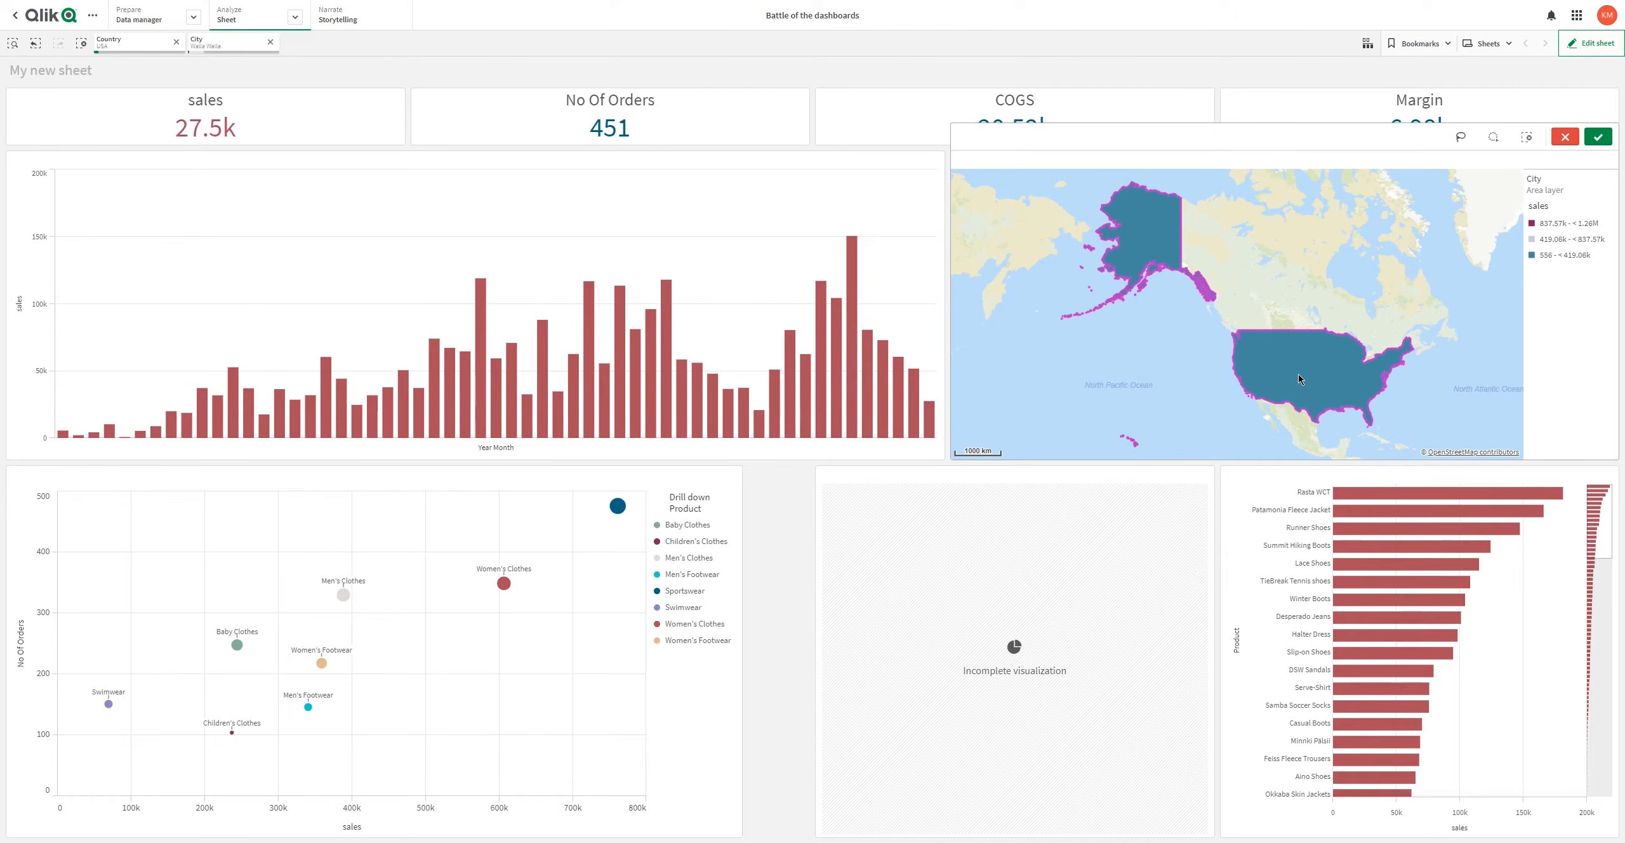
{"action": "left_click", "coordinate": [1598, 136]}
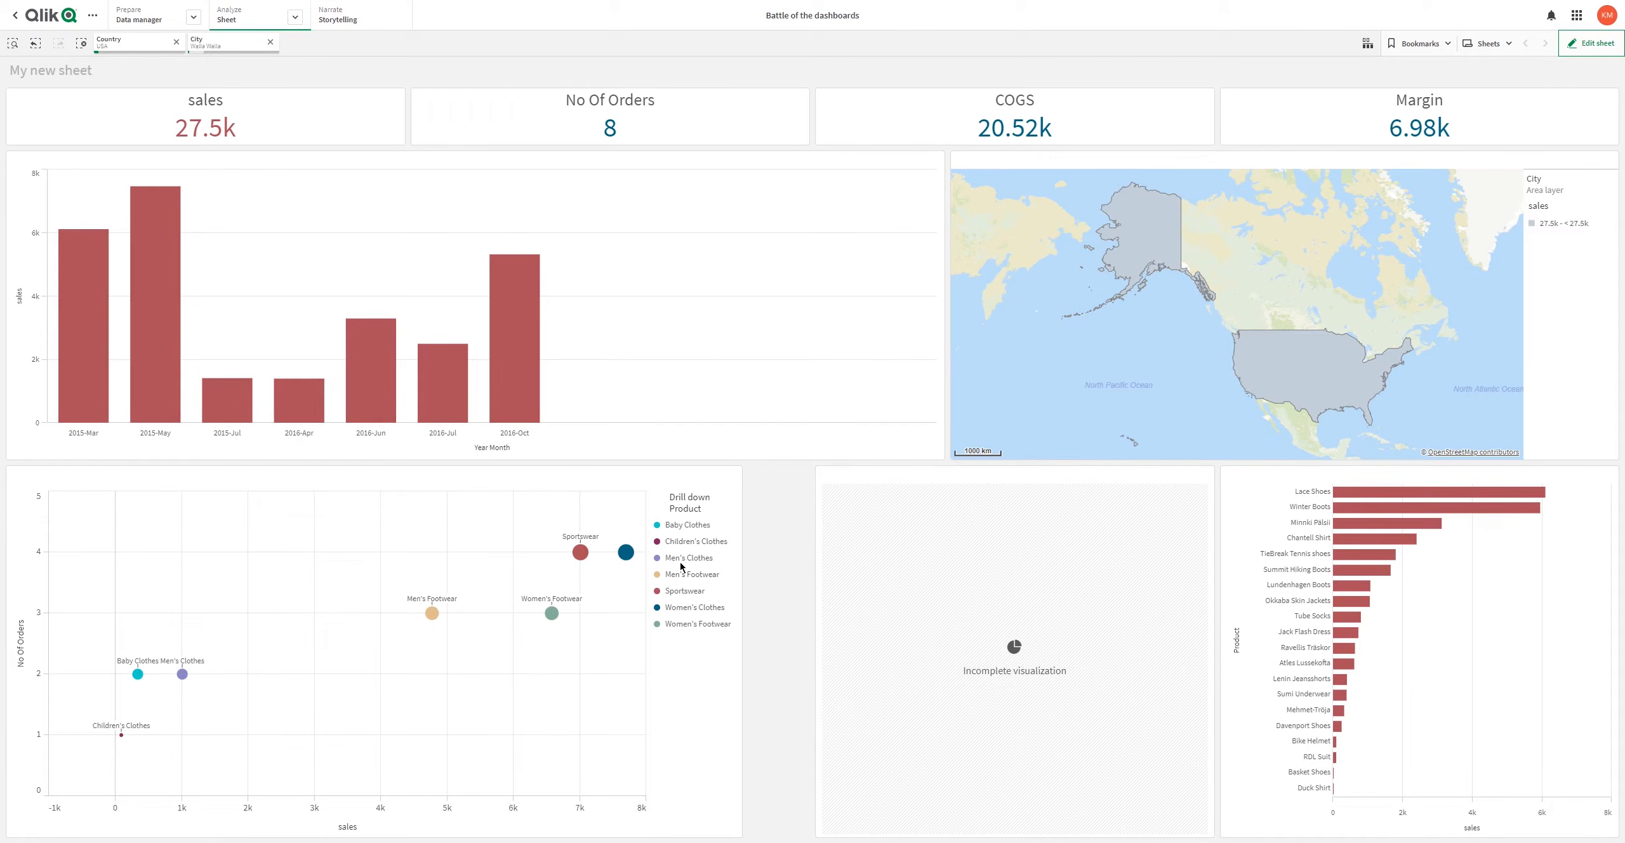
{"action": "left_click", "coordinate": [81, 43]}
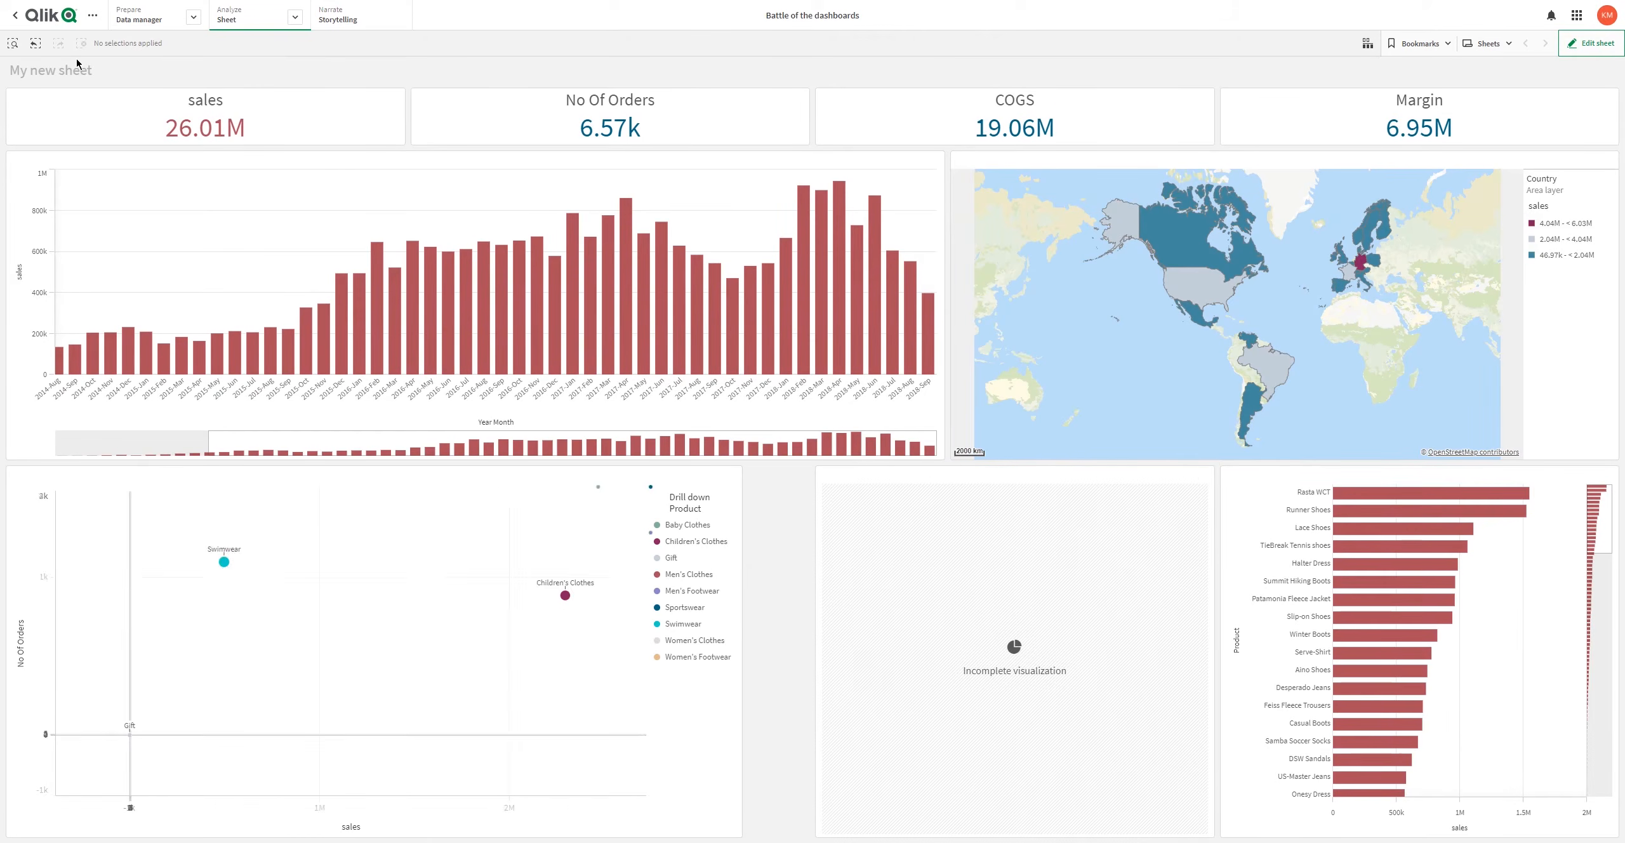
Step: Put the sheet back into edit mode and display the master dimensions
{"action": "left_click", "coordinate": [1591, 43]}
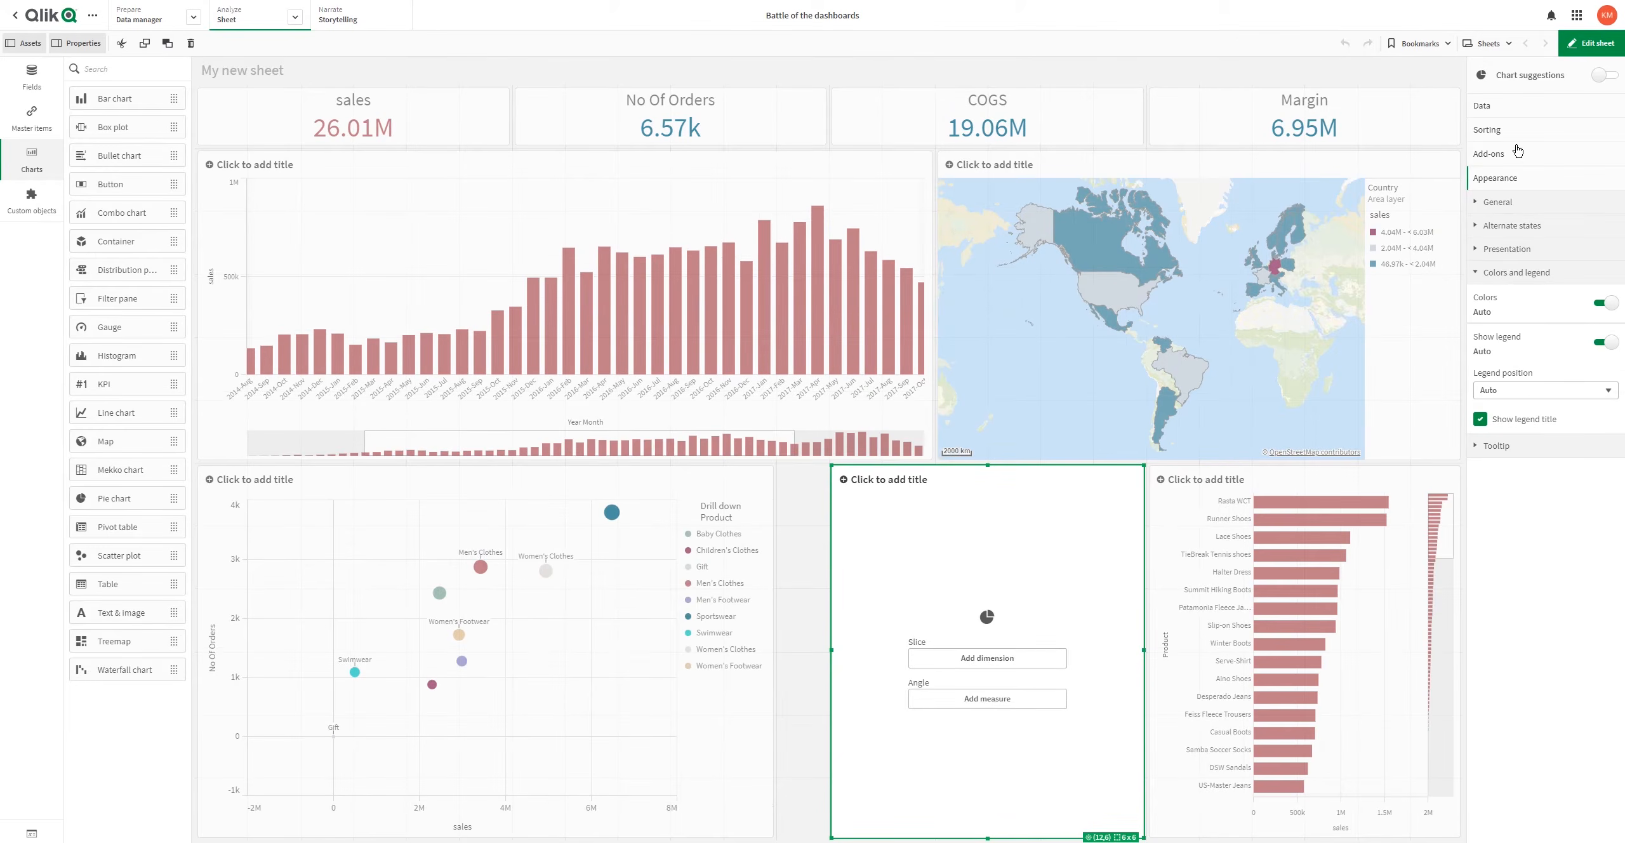
{"action": "left_click", "coordinate": [1532, 109]}
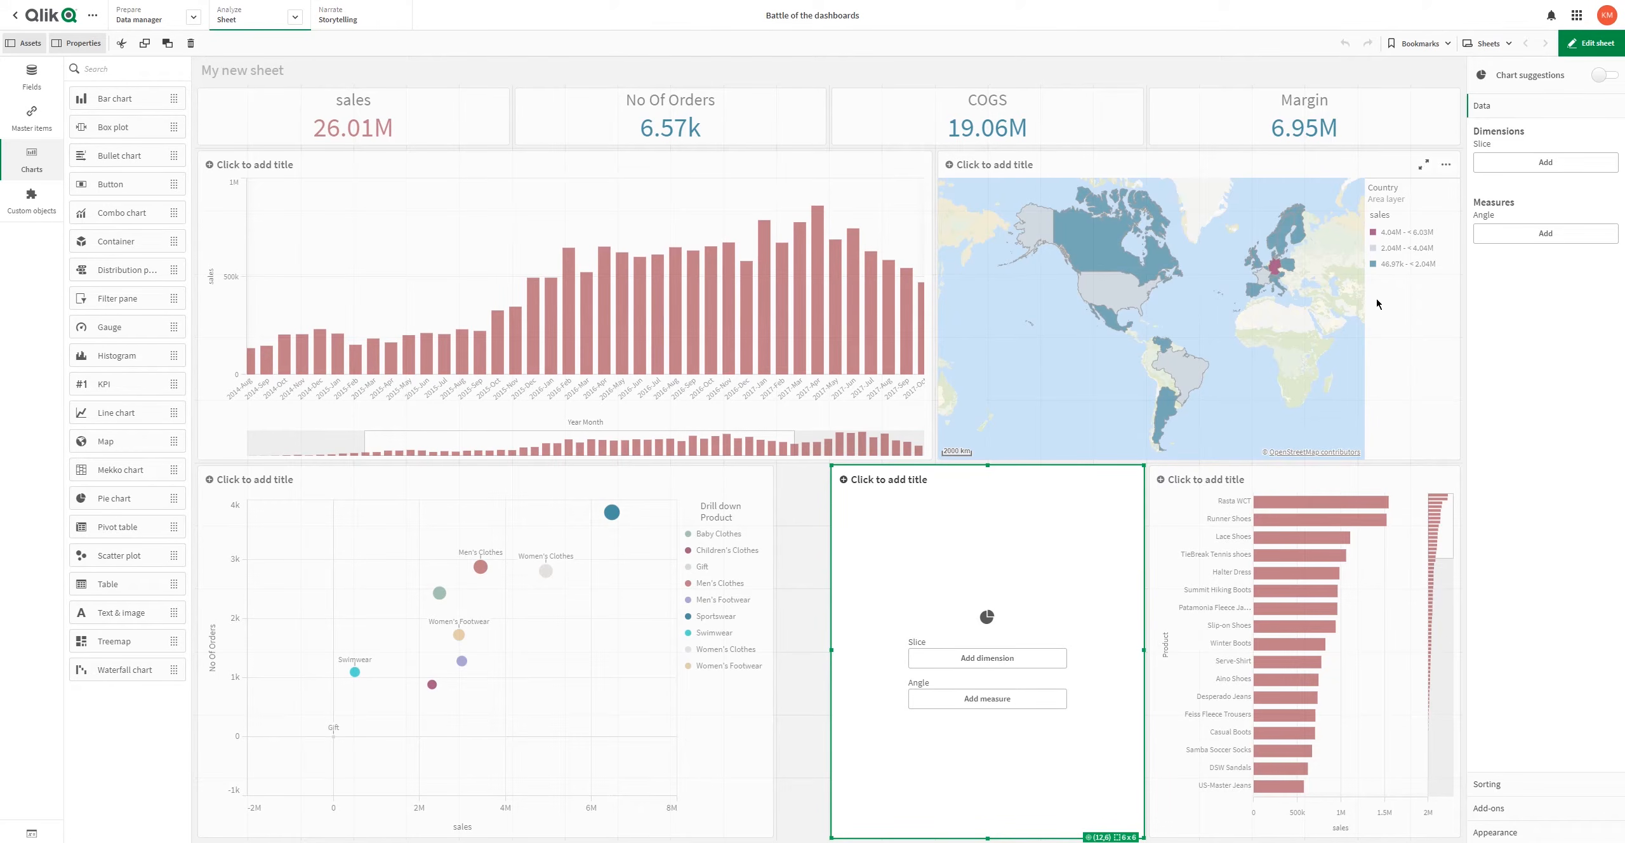
{"action": "left_click", "coordinate": [50, 164]}
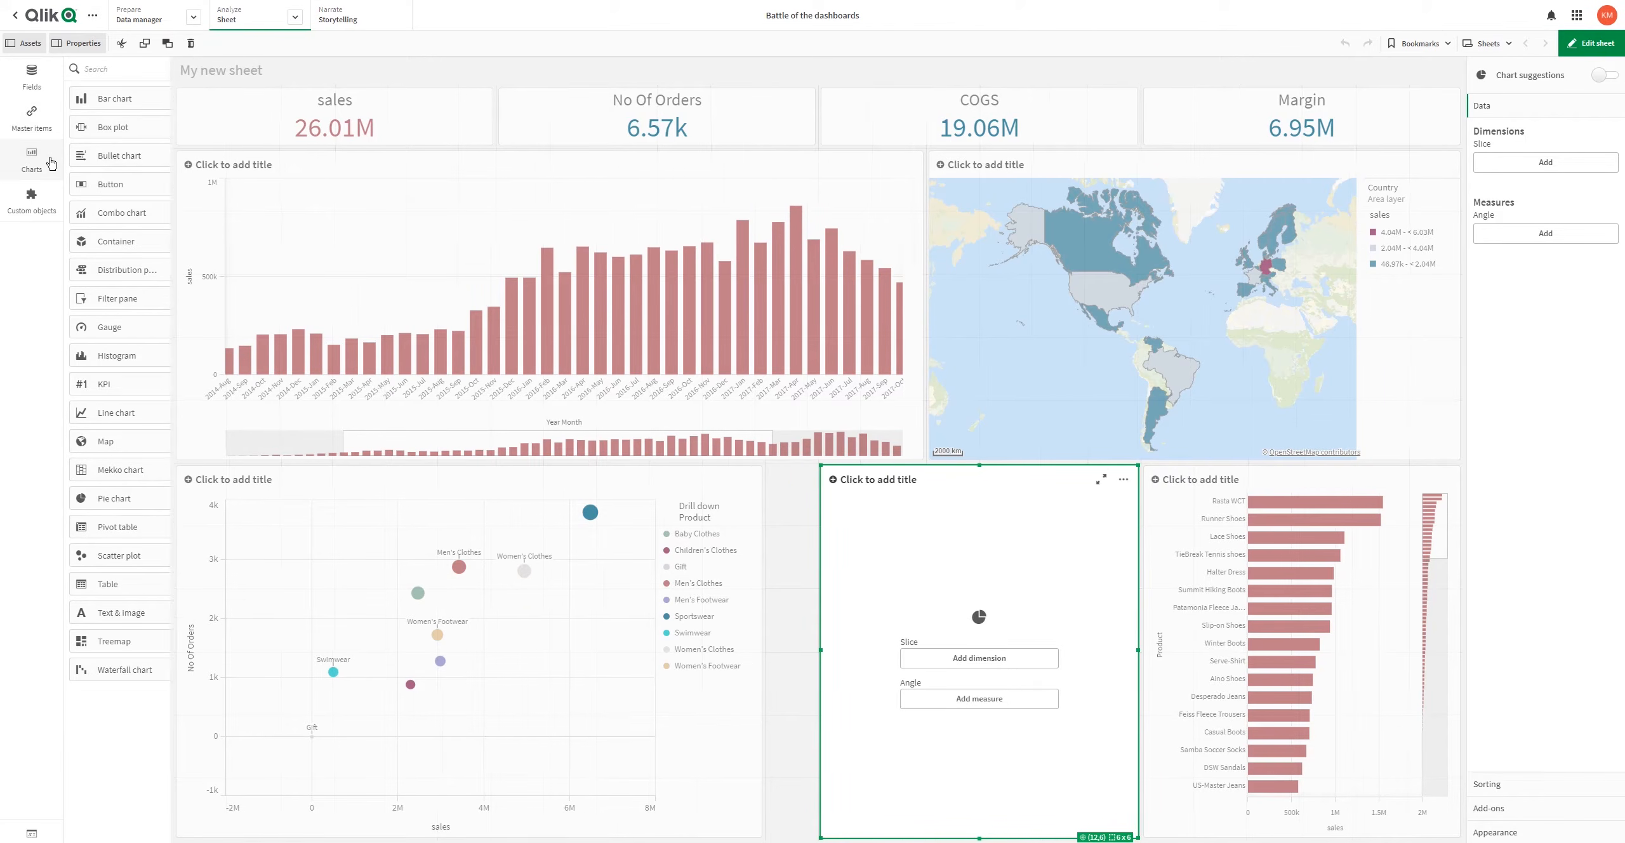
{"action": "left_click", "coordinate": [46, 164]}
{"action": "left_click", "coordinate": [26, 125]}
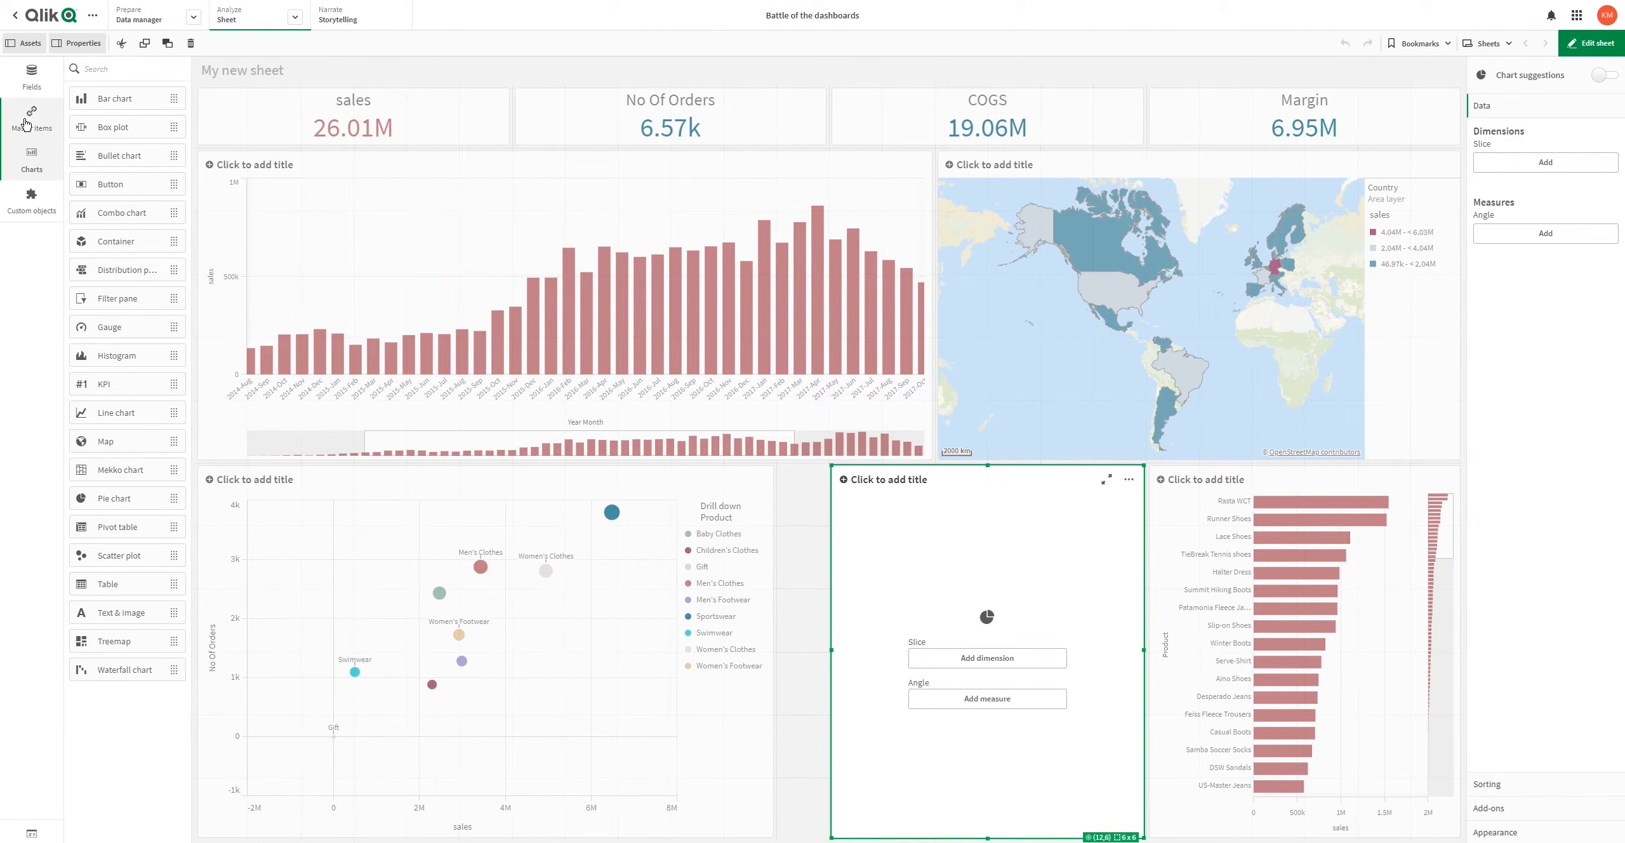
{"action": "left_click", "coordinate": [112, 176]}
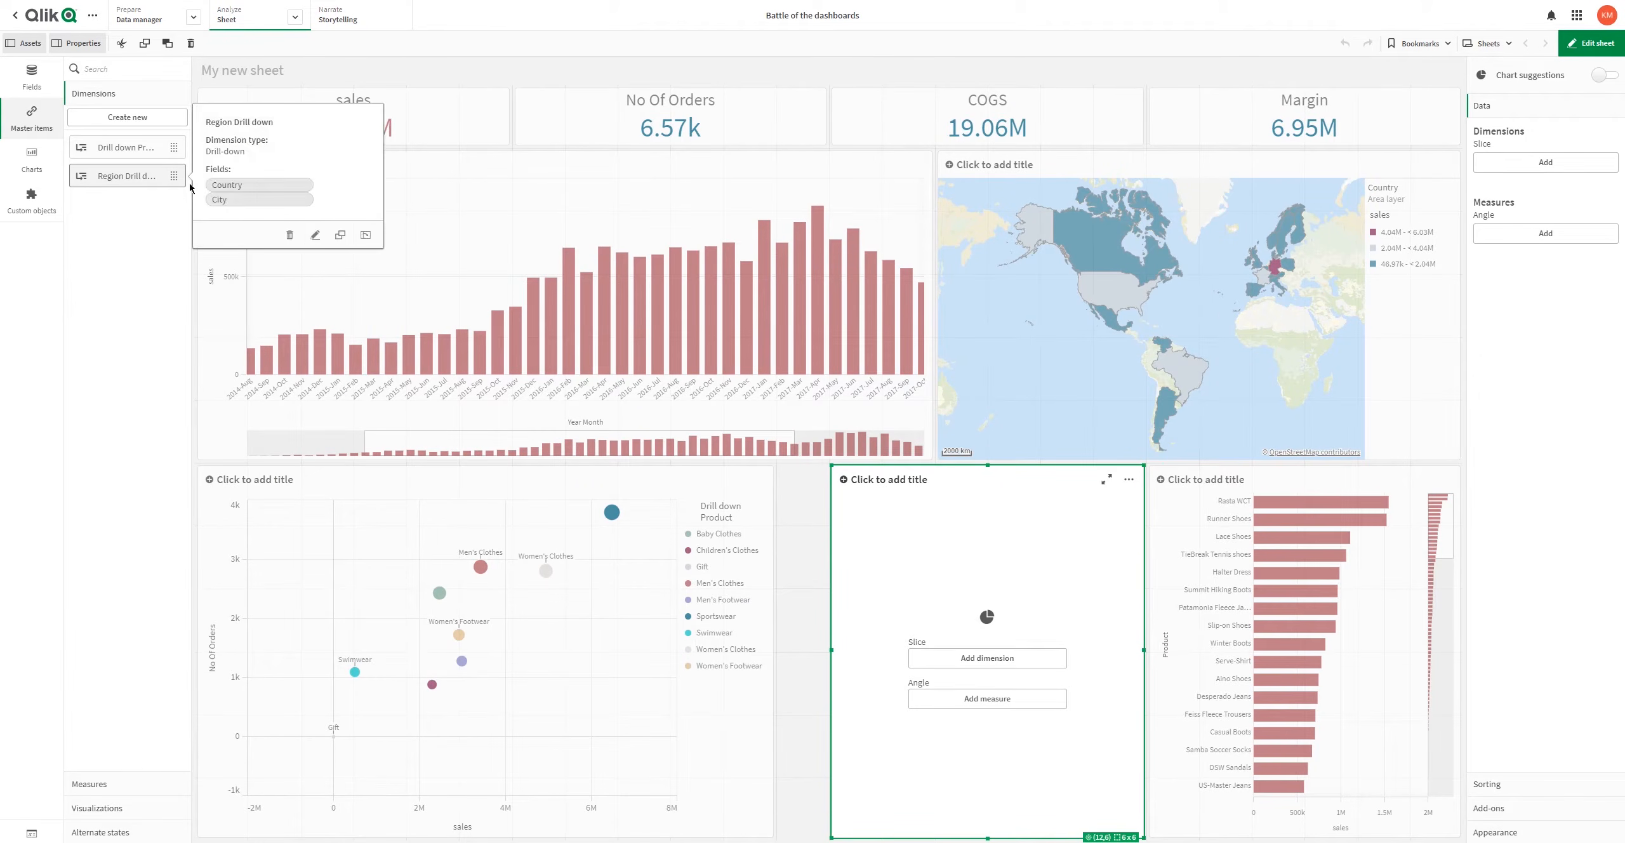
{"action": "left_click", "coordinate": [316, 236]}
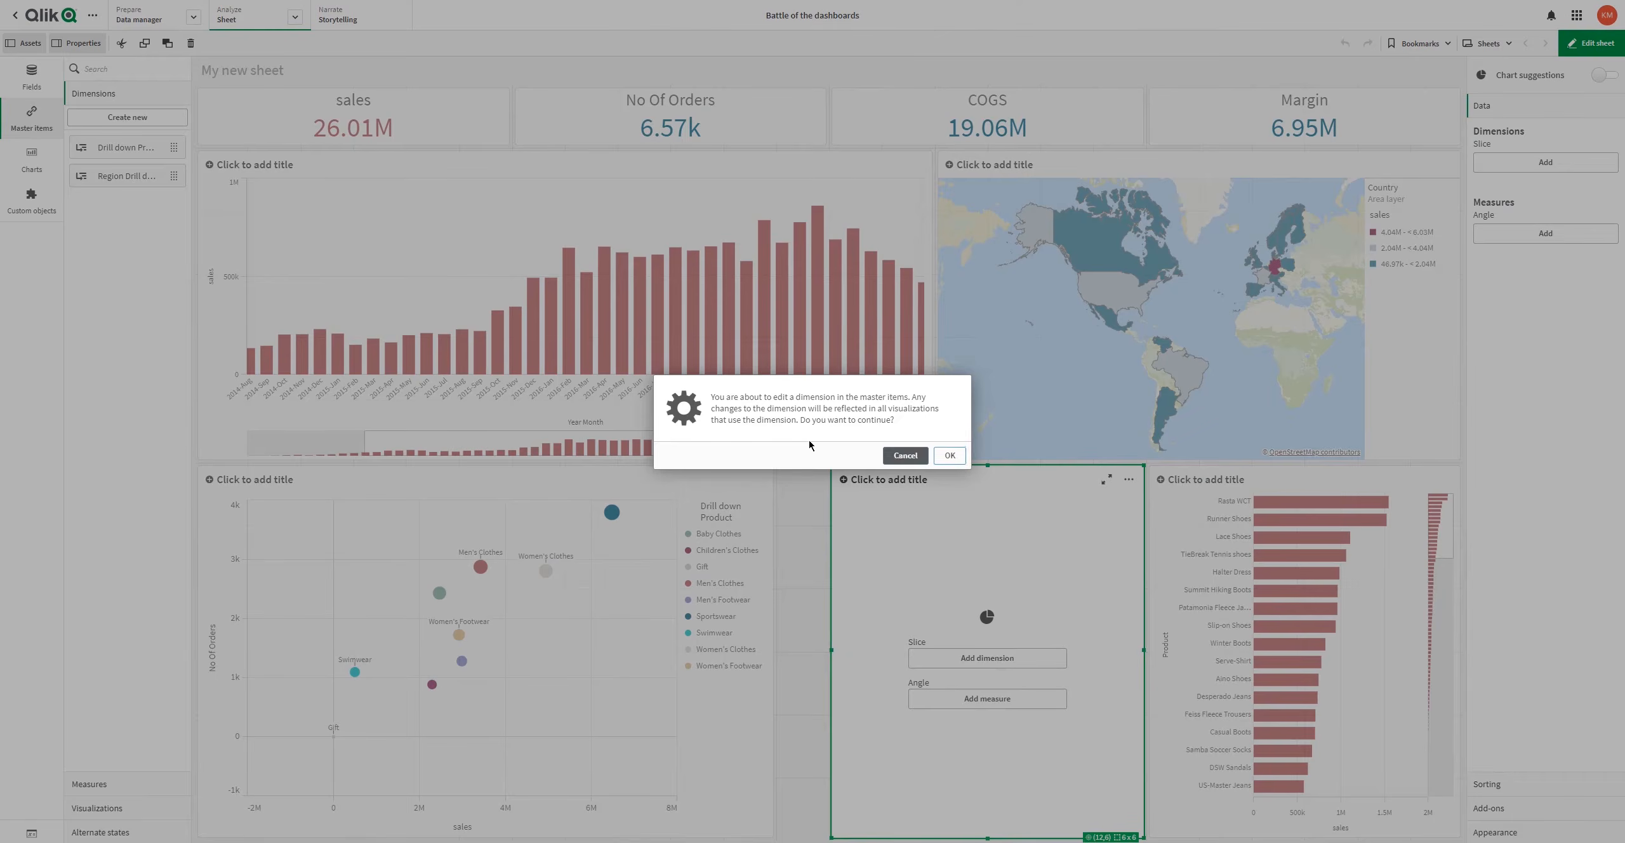
{"action": "left_click", "coordinate": [905, 455]}
Step: Duplicate the Region Drill down master dimension and add Division above Country in the copy's drill-down fields
{"action": "right_click", "coordinate": [138, 179]}
{"action": "left_click", "coordinate": [152, 189]}
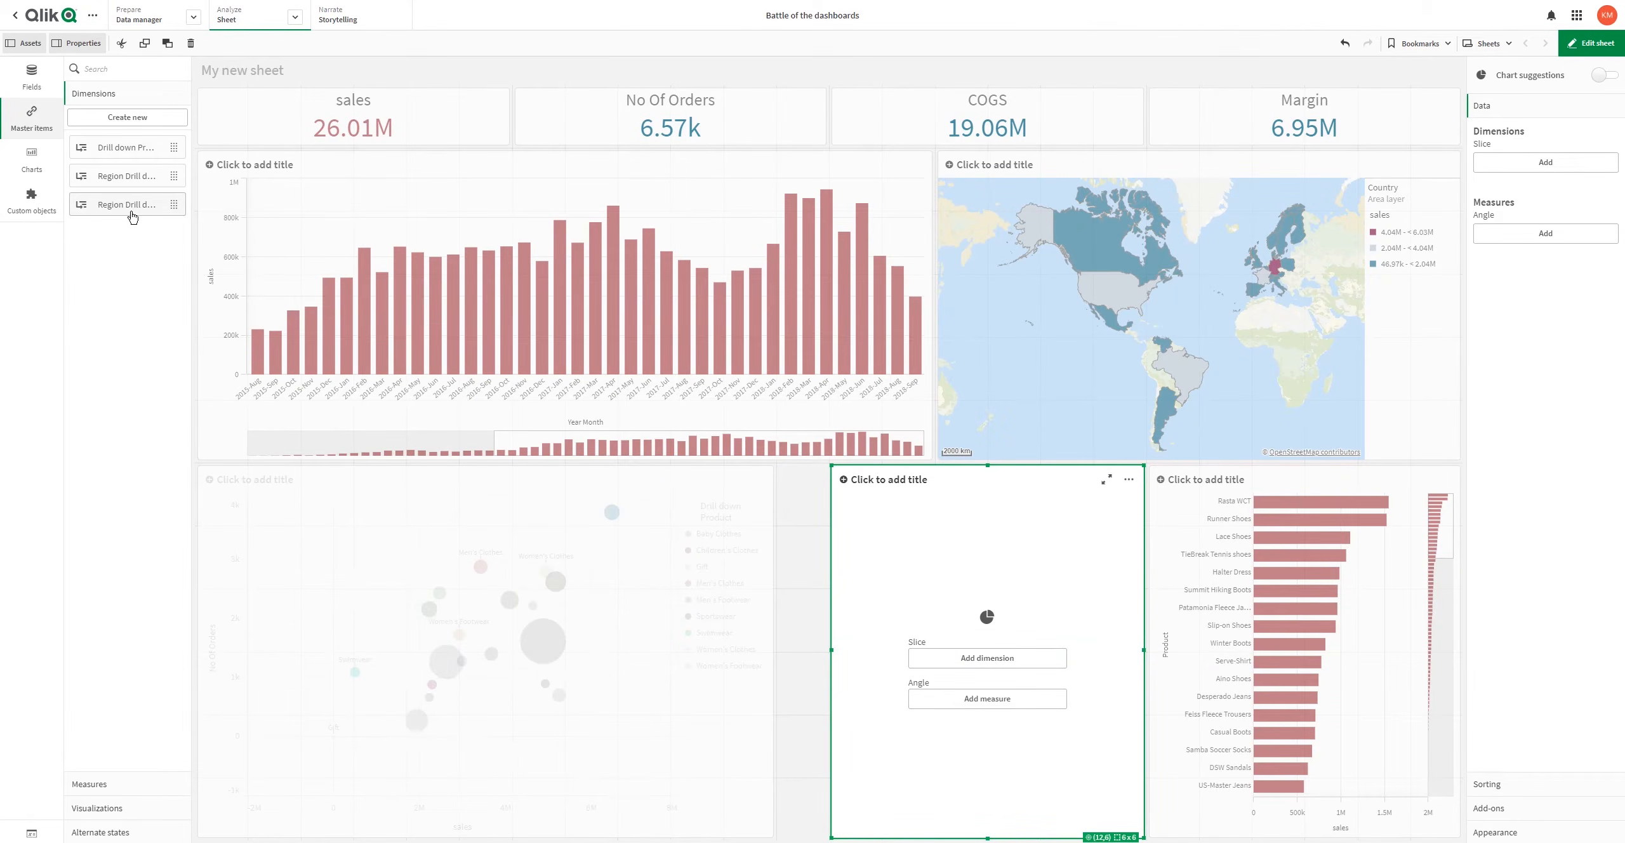
{"action": "left_click", "coordinate": [127, 204]}
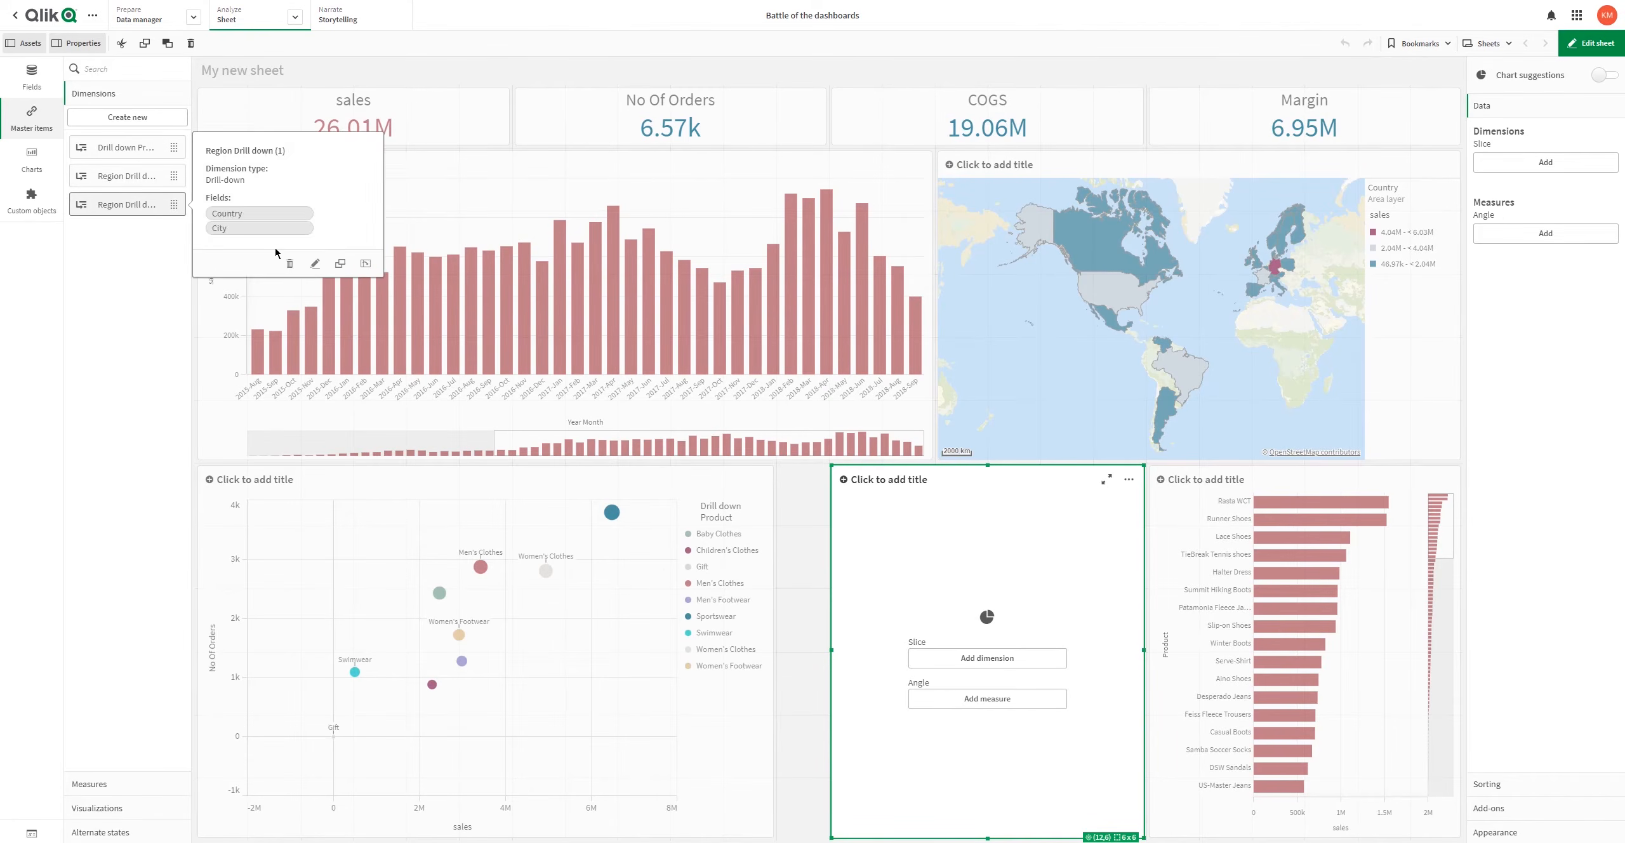
{"action": "left_click", "coordinate": [315, 270]}
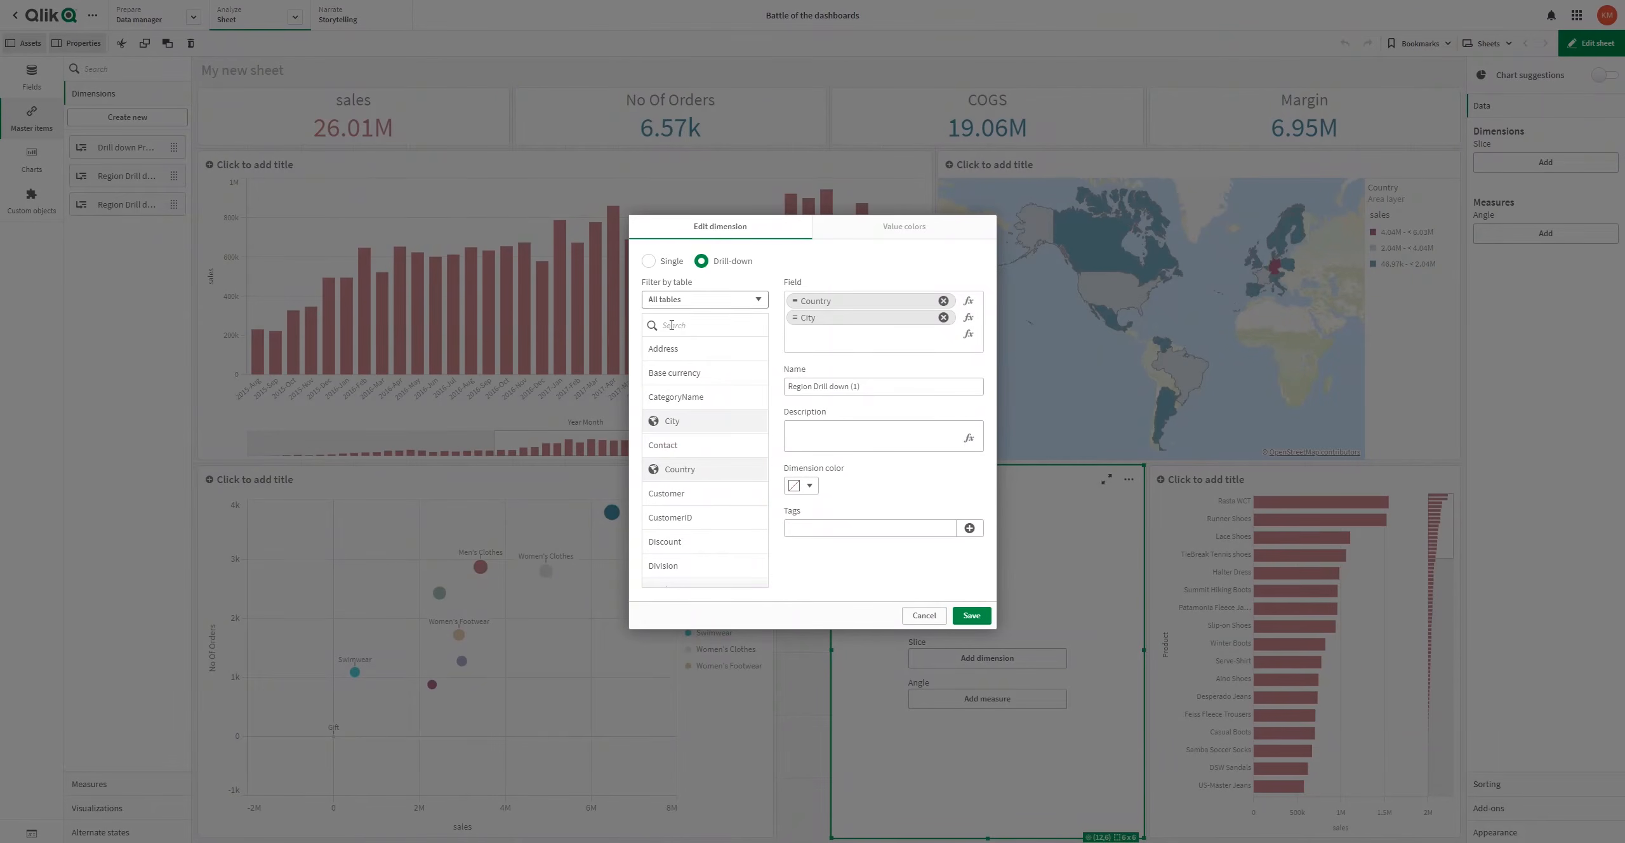
{"action": "type", "text": "div"}
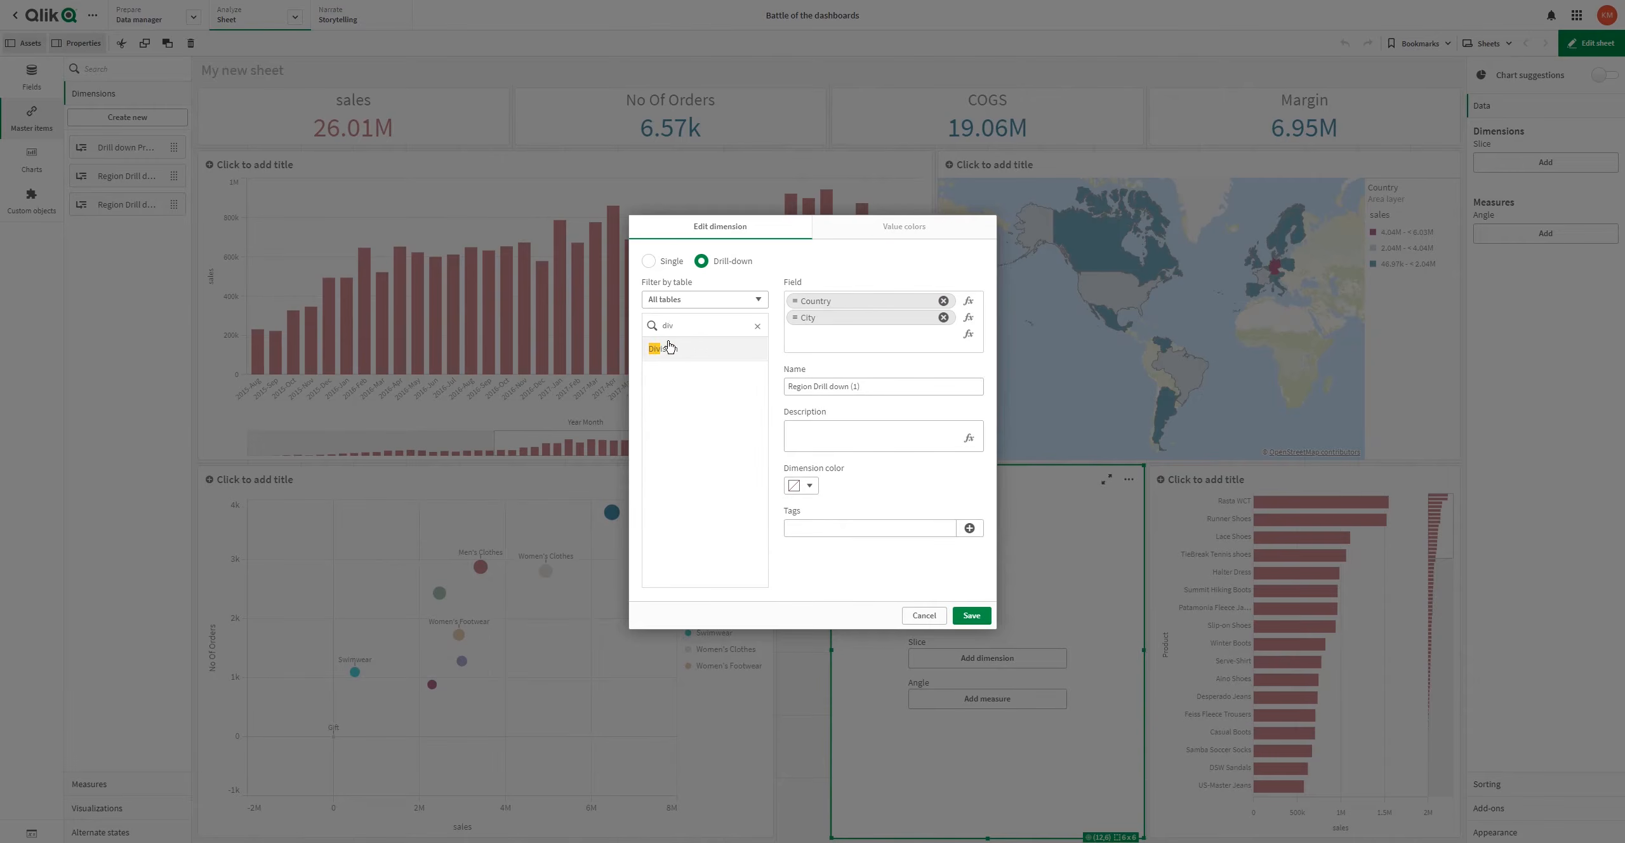
{"action": "left_click_drag", "start_coordinate": [666, 349], "coordinate": [796, 303]}
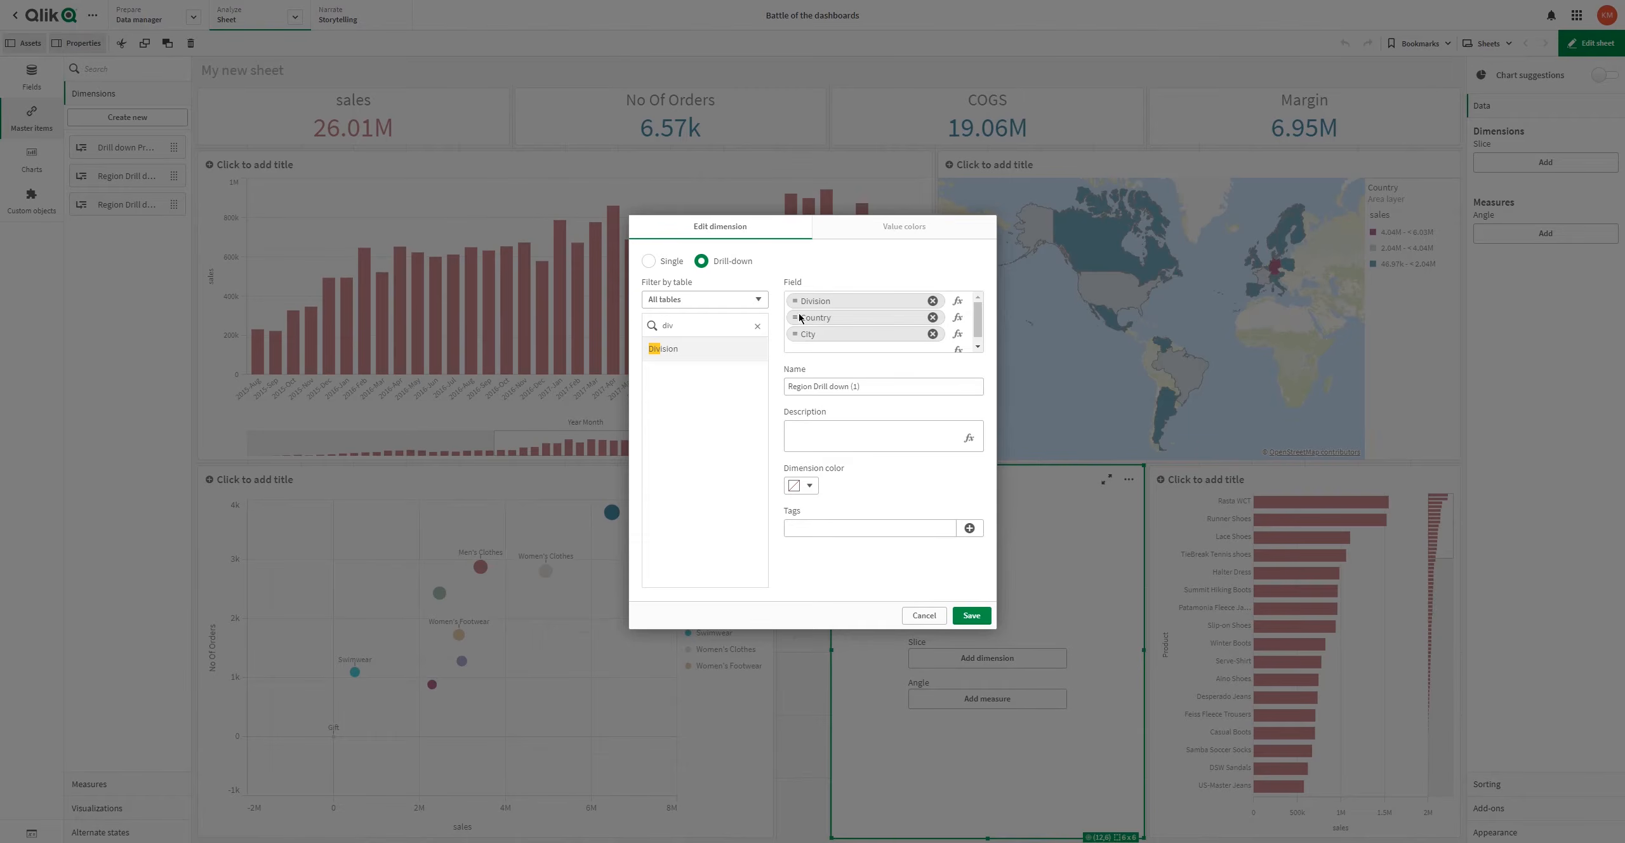
Step: Name the duplicated dimension "Full Region Drill down" and save it
{"action": "left_click", "coordinate": [856, 386]}
{"action": "key", "text": "BackSpace"}
{"action": "type", "text": "Full"}
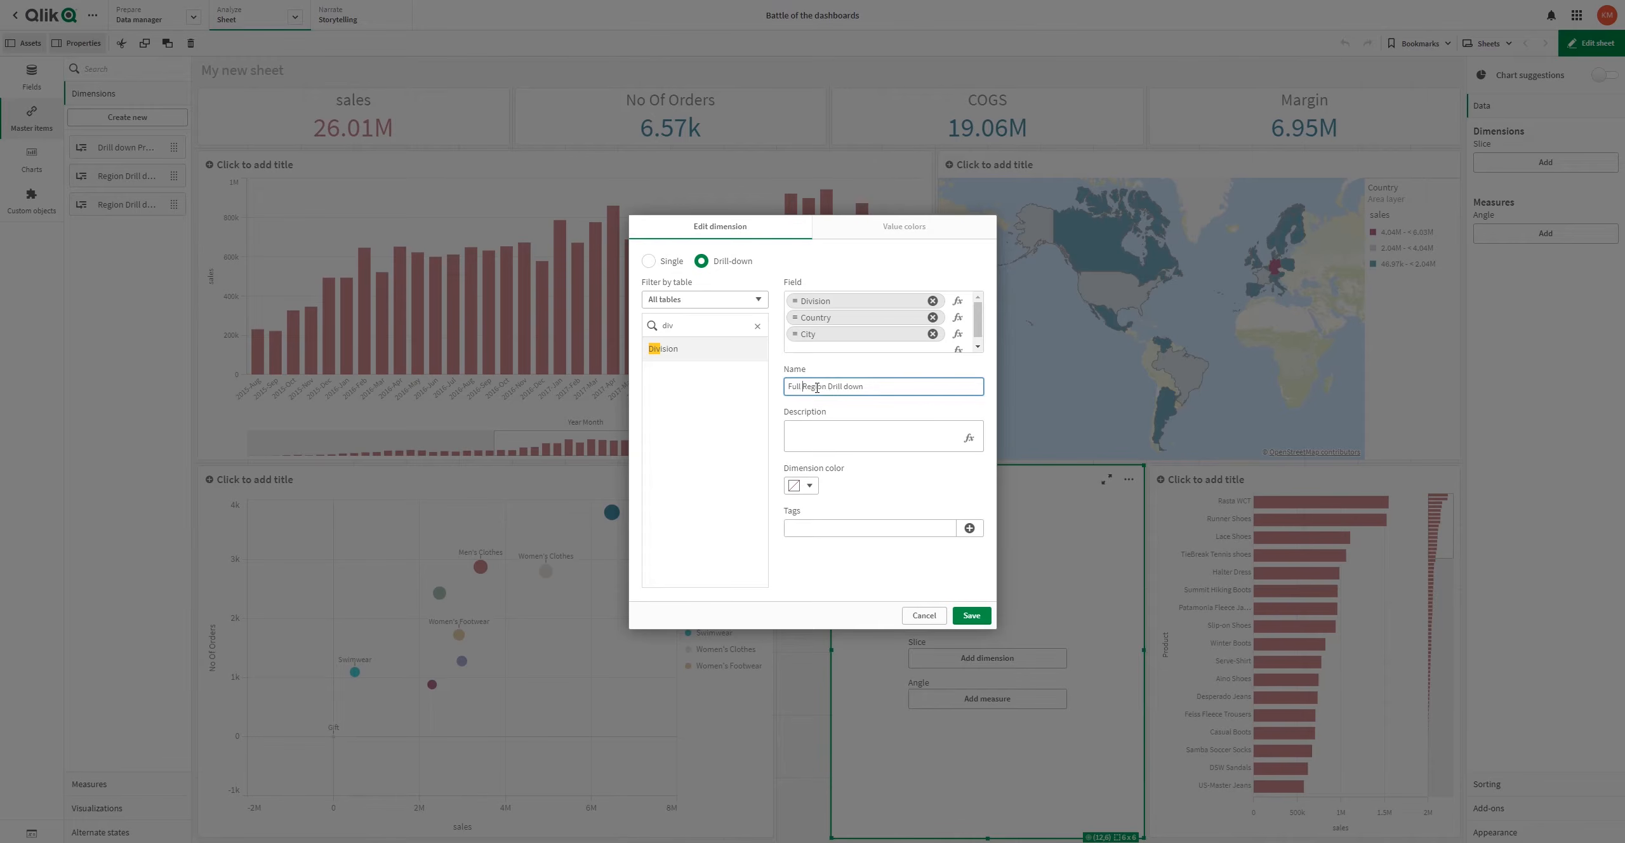
{"action": "left_click", "coordinate": [985, 621]}
Step: Set the pie chart's slice dimension to Full Region Drill down and its angle measure to No Of Orders
{"action": "left_click", "coordinate": [987, 658]}
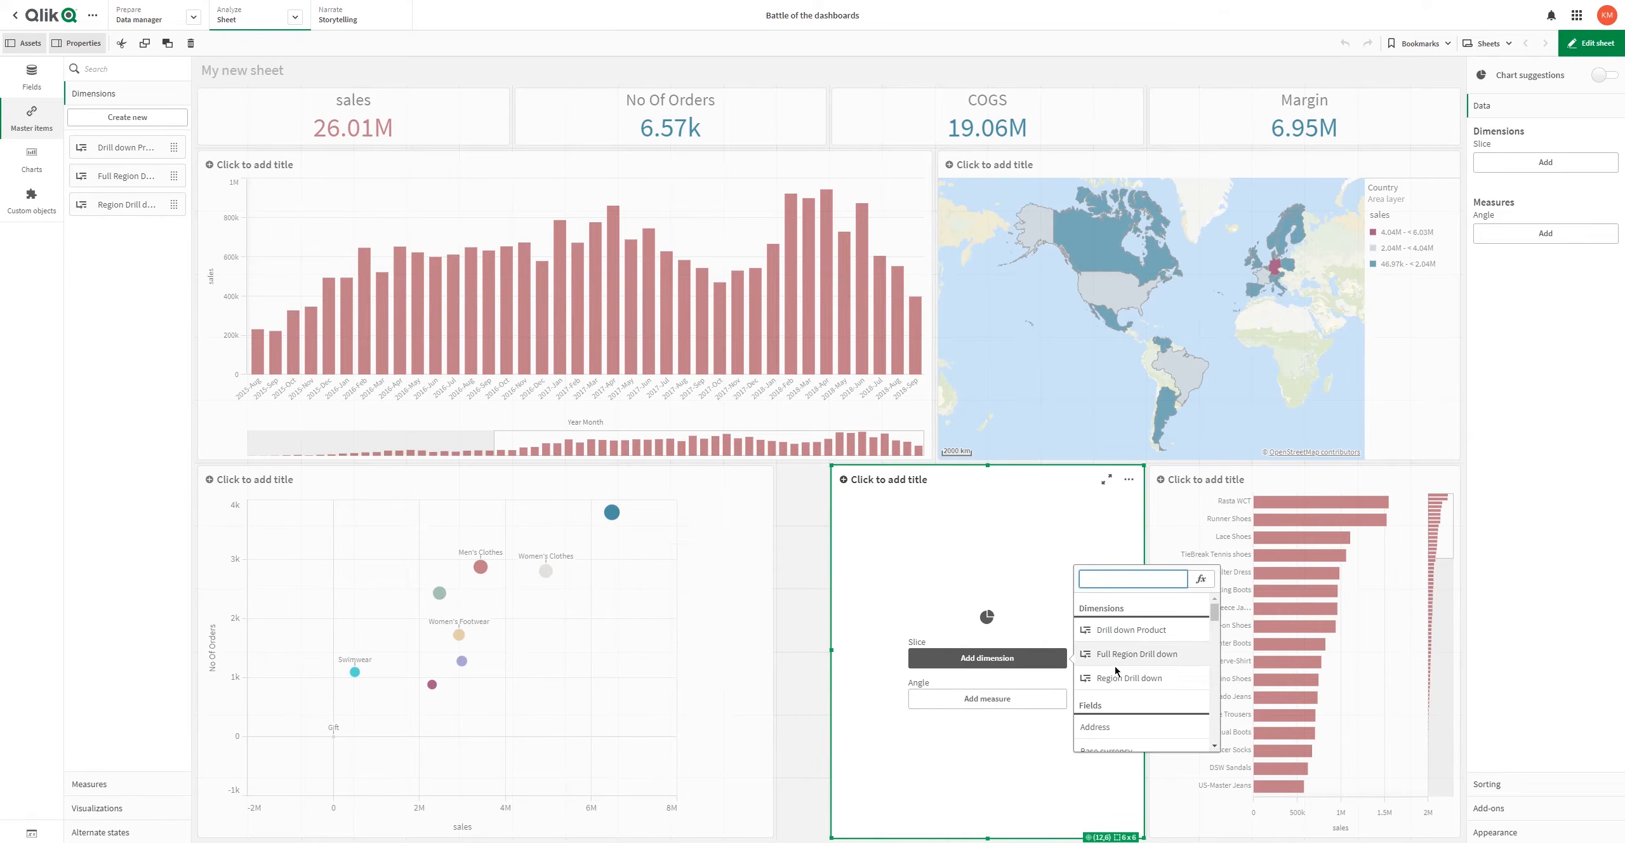
{"action": "left_click", "coordinate": [1121, 660]}
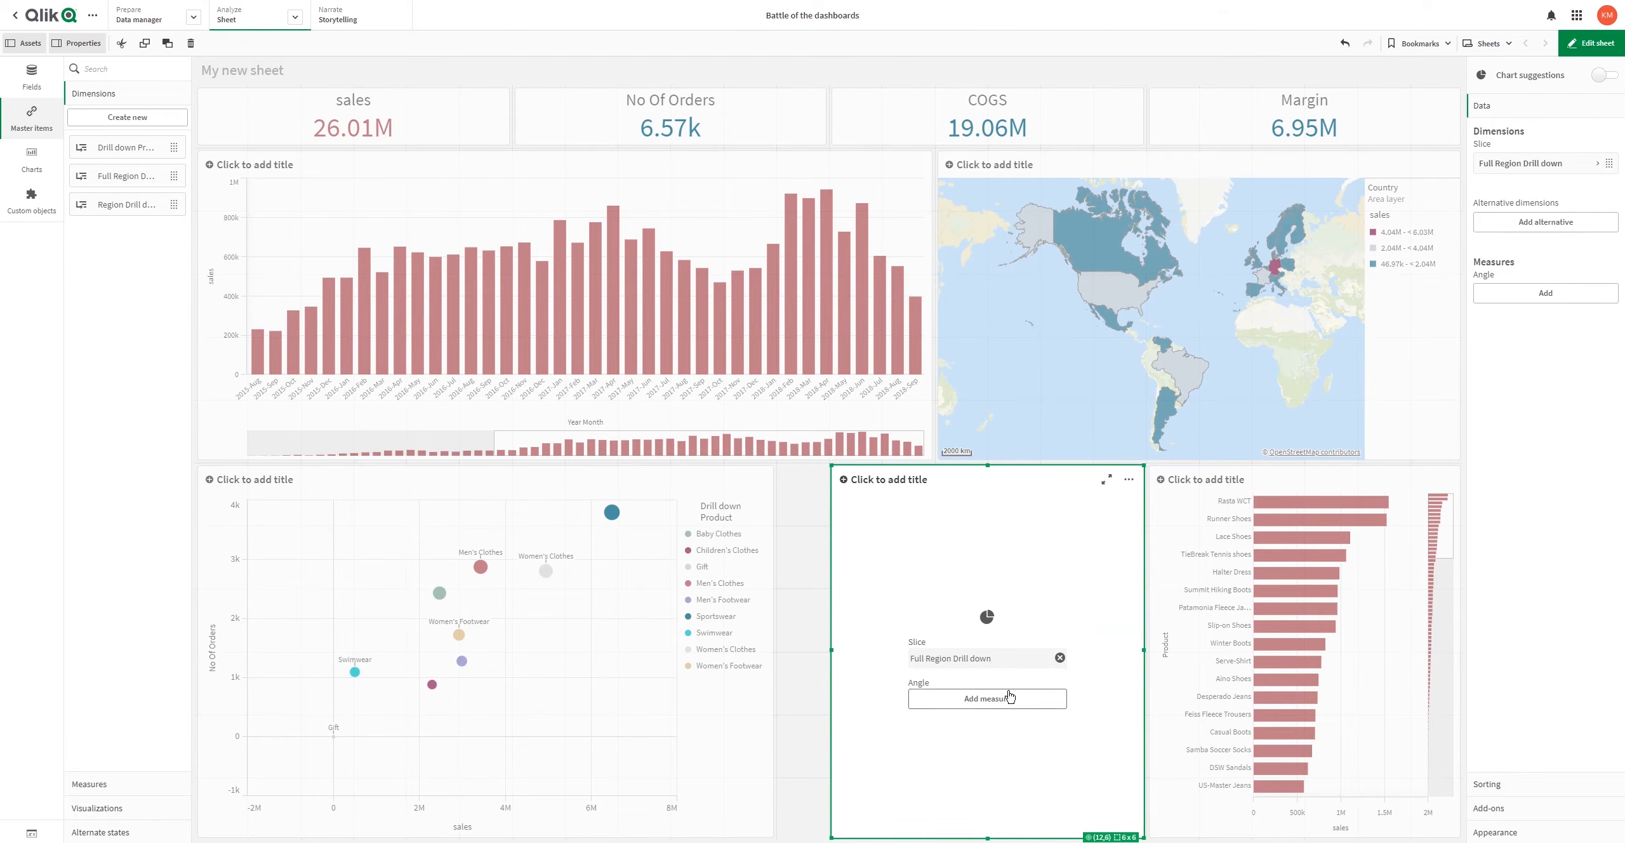
{"action": "left_click", "coordinate": [1001, 700]}
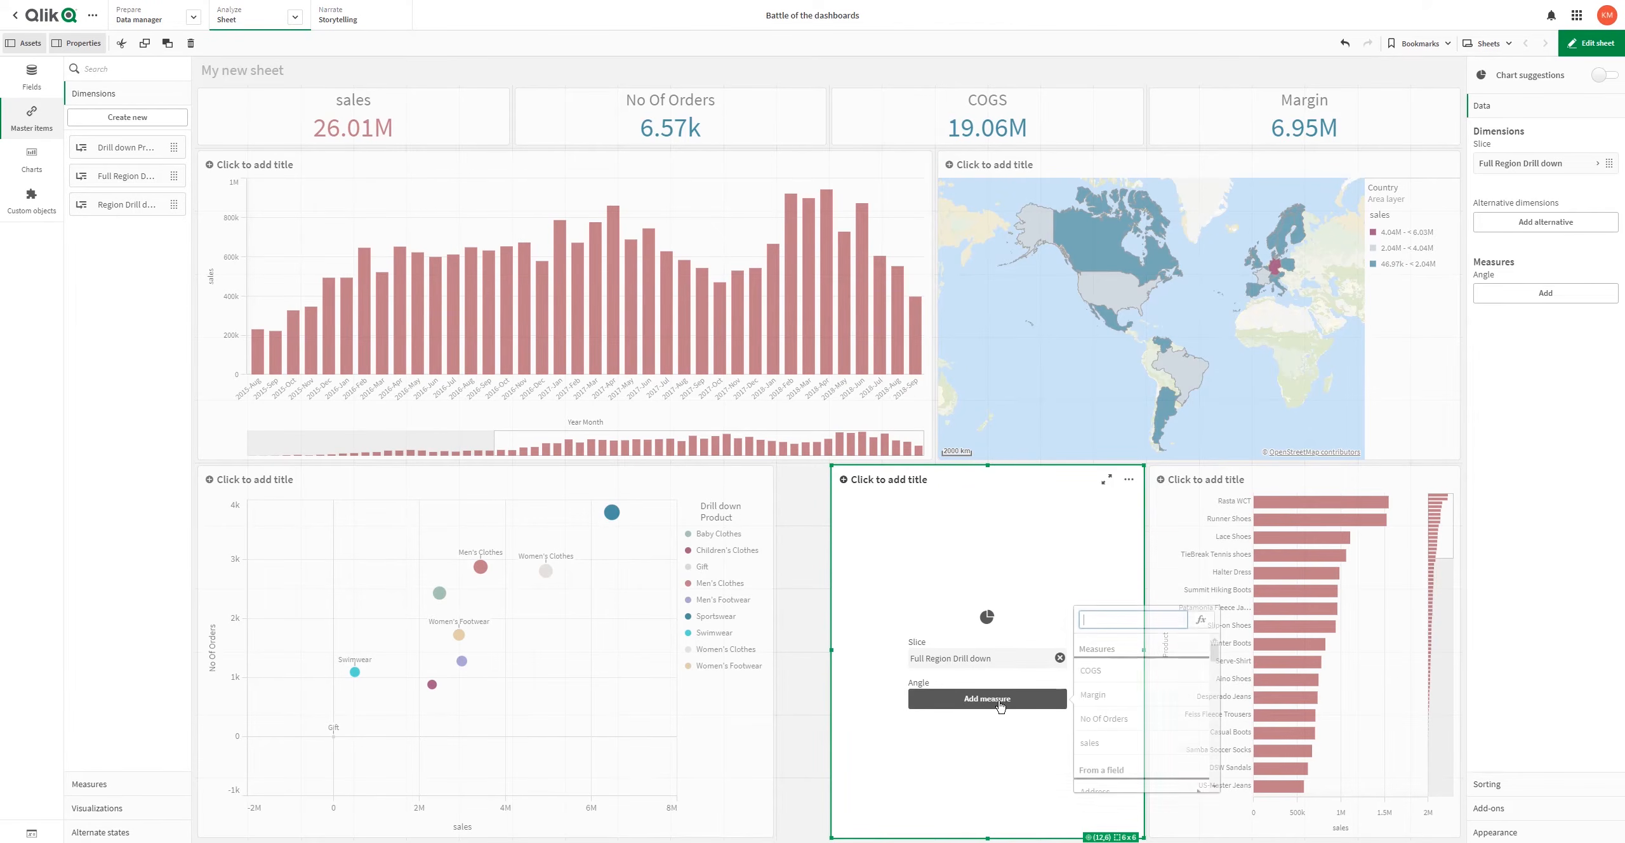
{"action": "left_click", "coordinate": [1120, 719]}
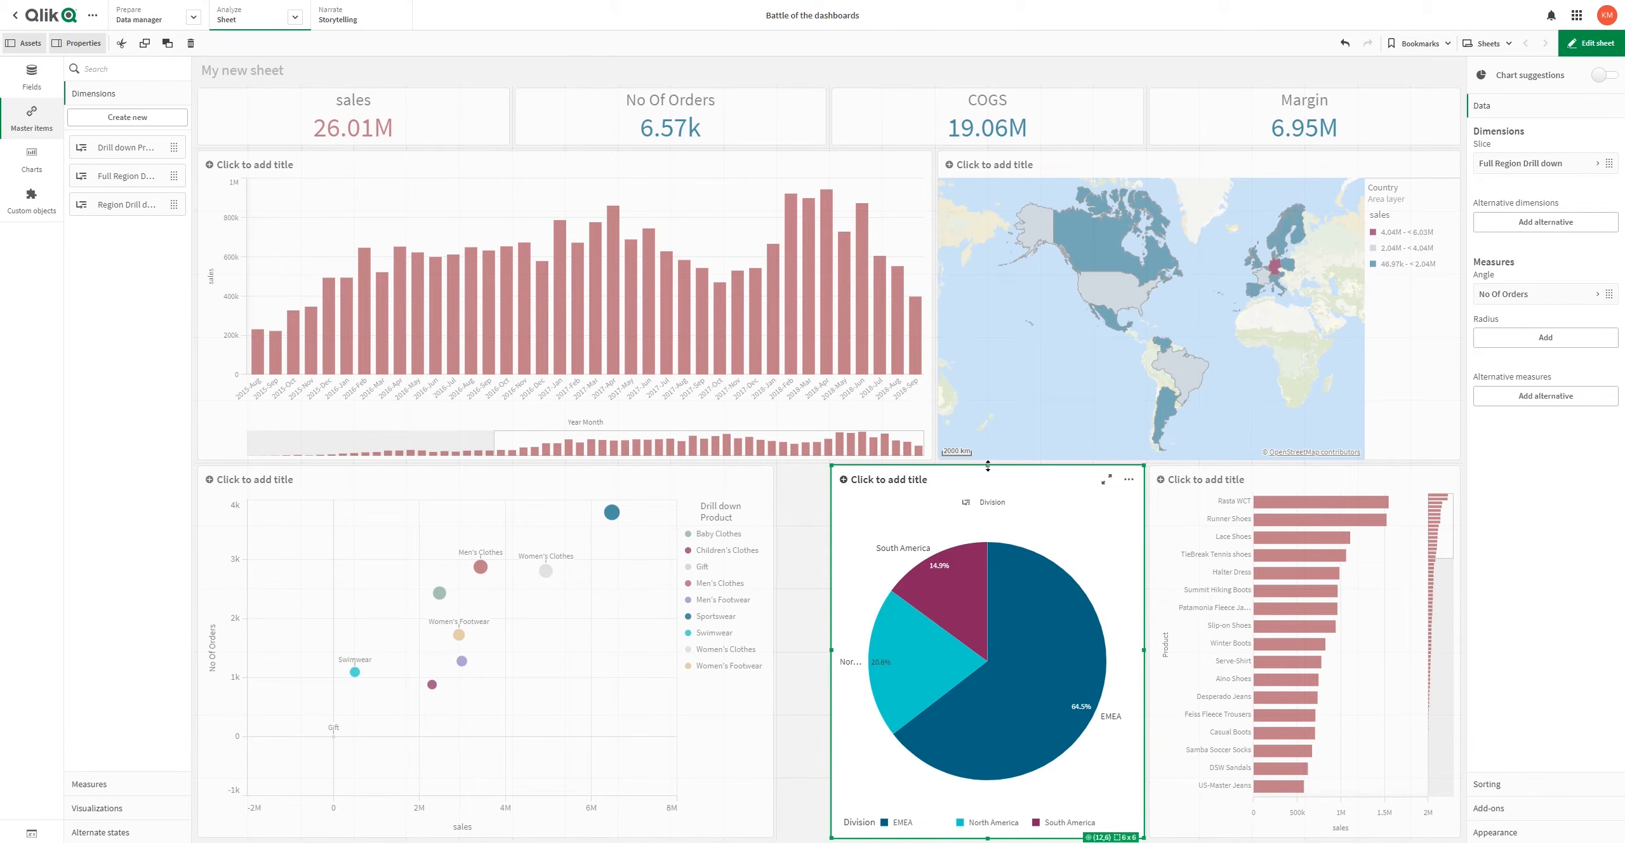
Step: Resize the pie chart to 6 by 5 grid cells directly beside the scatter plot, and widen the product bar chart to 7 columns
{"action": "left_click_drag", "start_coordinate": [987, 467], "coordinate": [989, 514]}
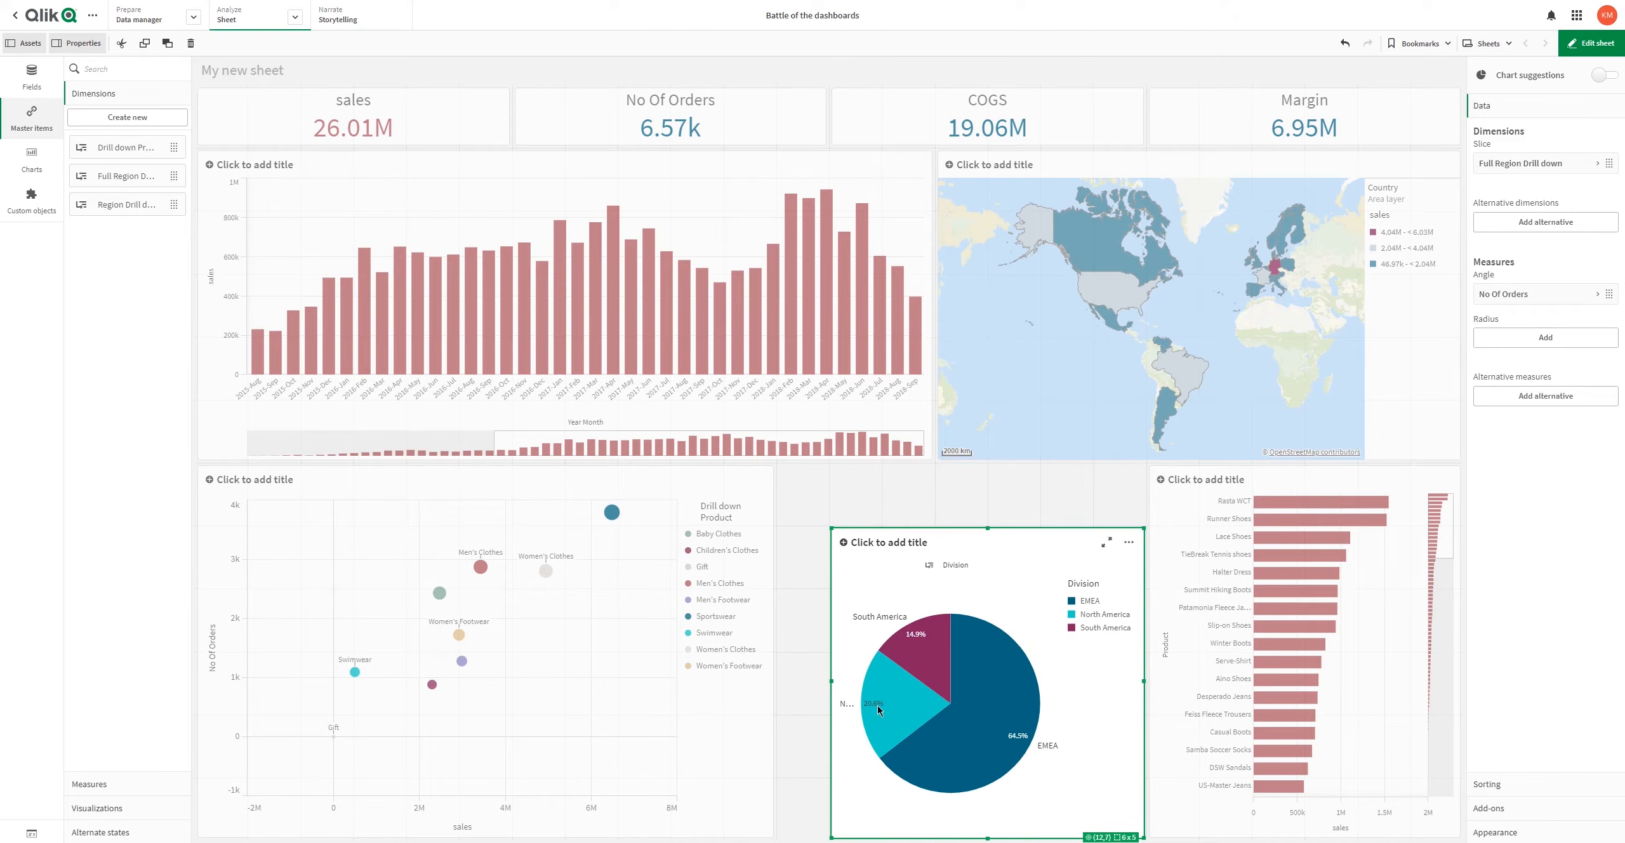
{"action": "left_click_drag", "start_coordinate": [832, 682], "coordinate": [780, 683]}
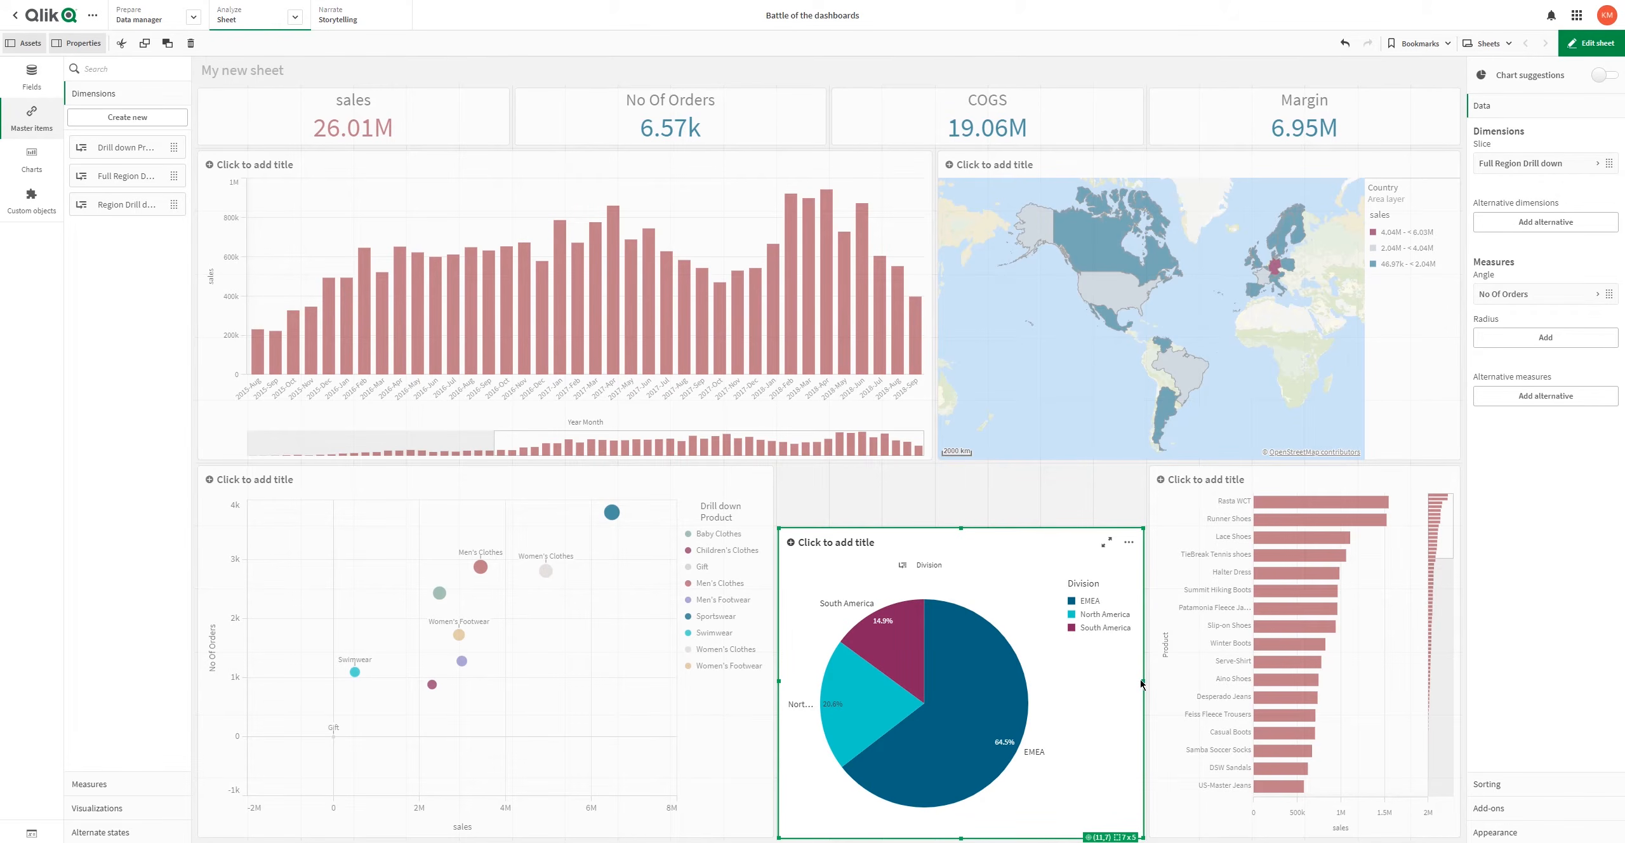
{"action": "left_click_drag", "start_coordinate": [1142, 682], "coordinate": [1112, 684]}
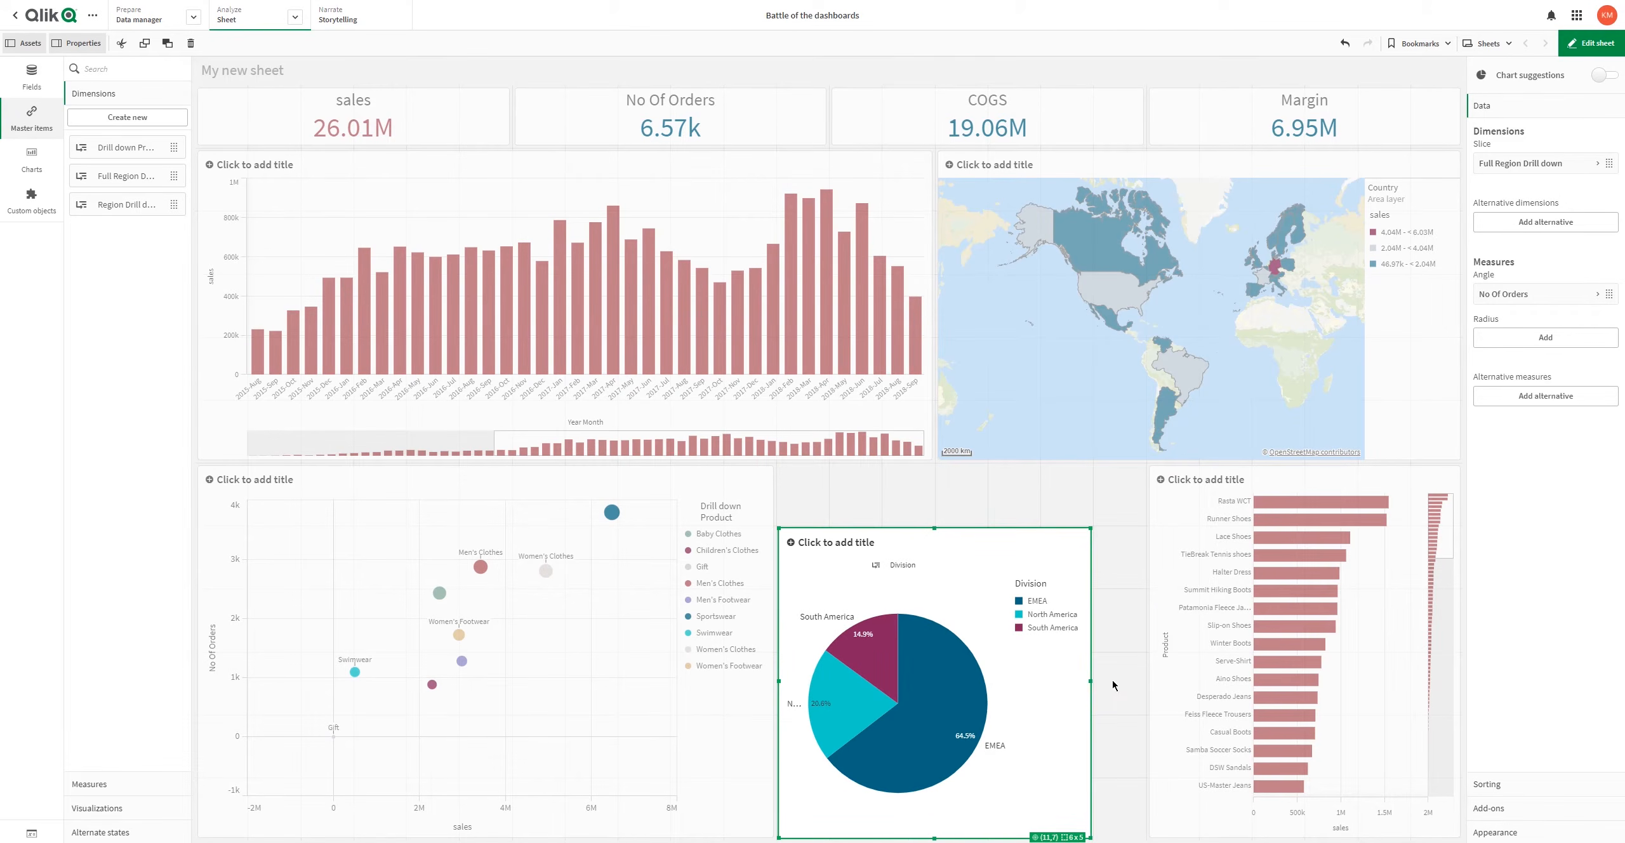
{"action": "left_click", "coordinate": [1173, 685]}
{"action": "left_click_drag", "start_coordinate": [1134, 652], "coordinate": [1099, 654]}
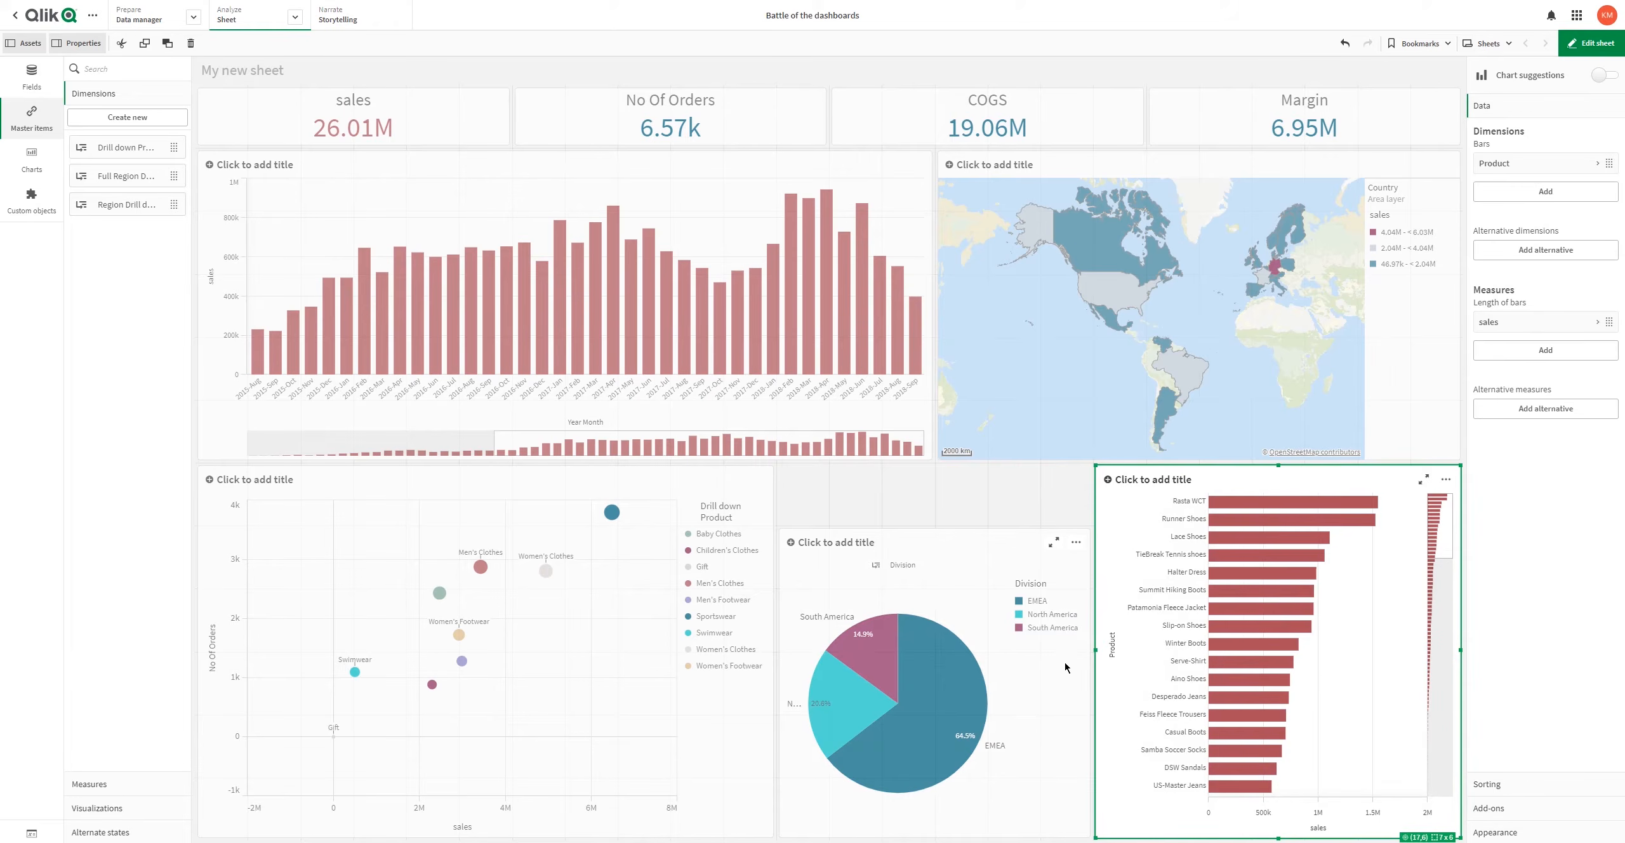
Step: Turn off the pie chart's legend title and legend, and leave edit mode
{"action": "left_click", "coordinate": [1052, 684]}
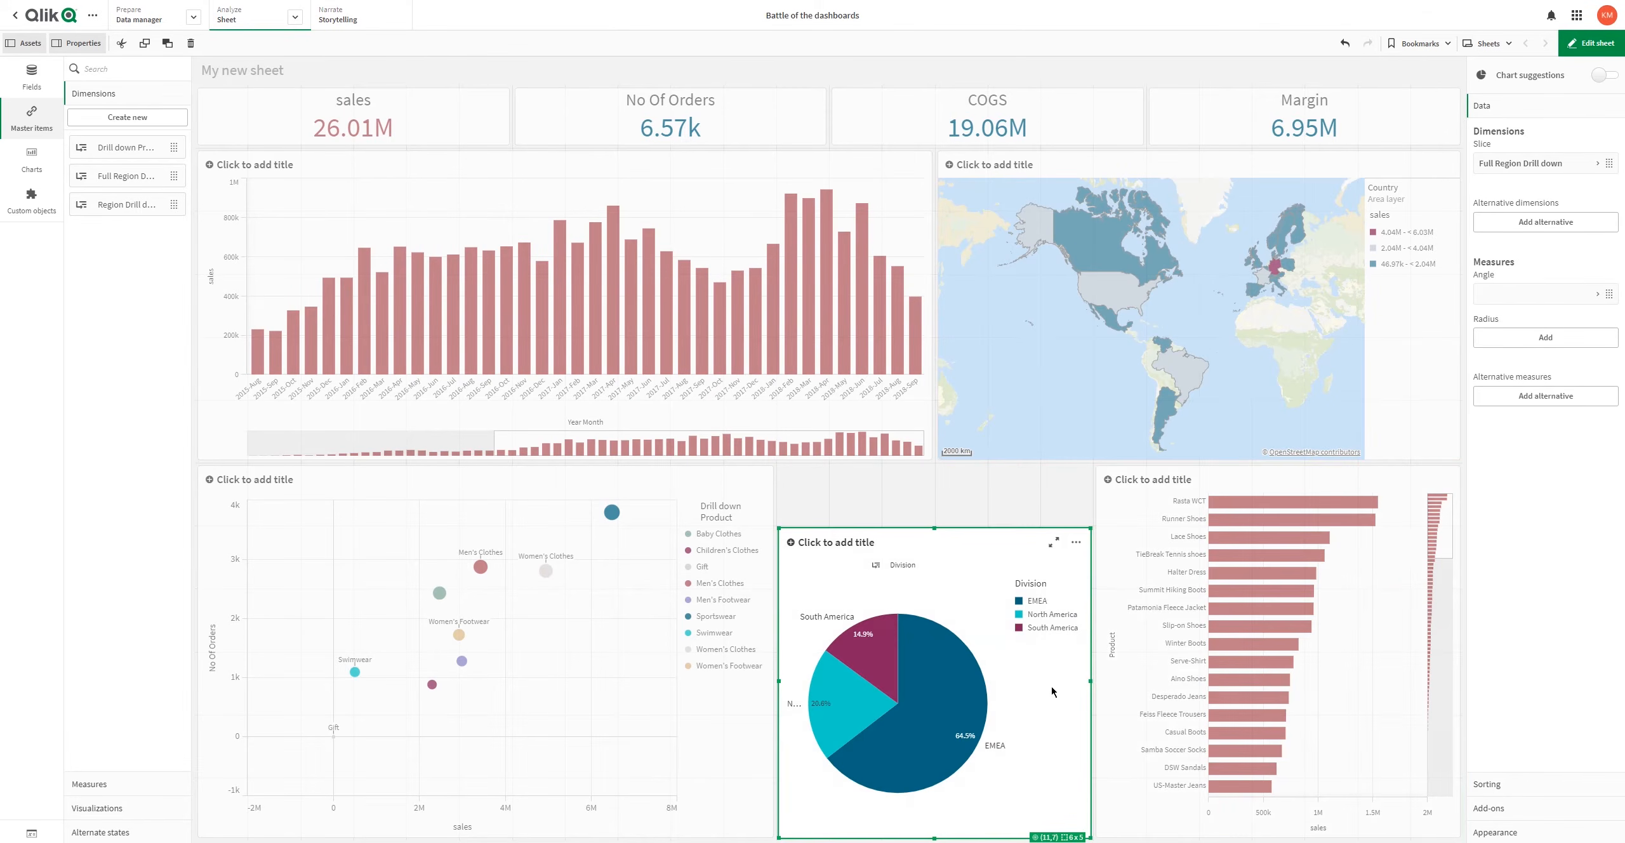
{"action": "left_click", "coordinate": [1509, 832]}
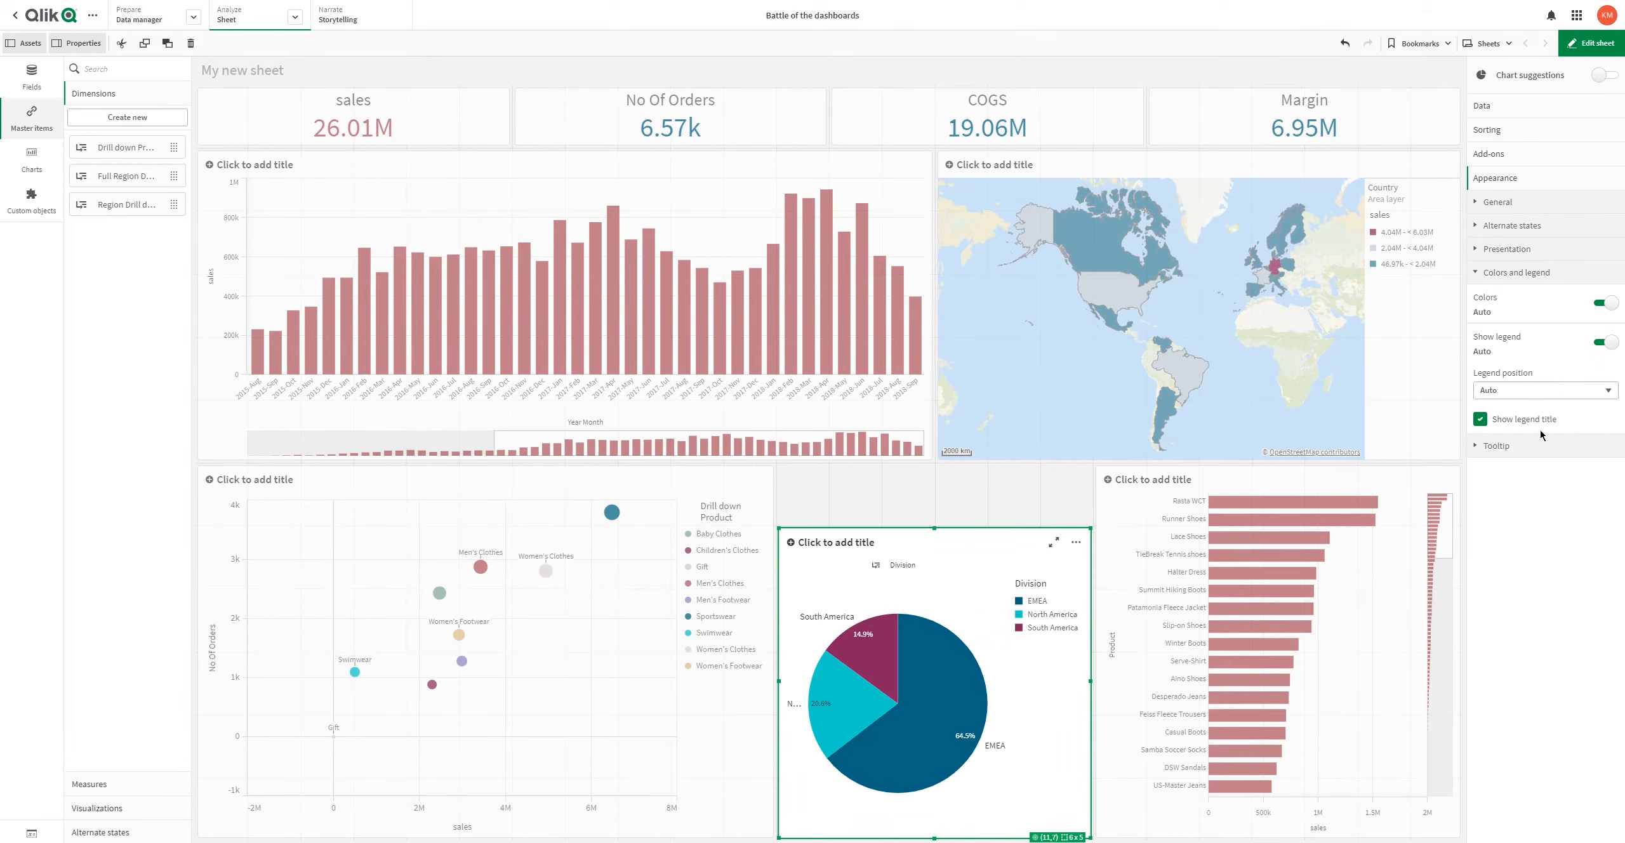
{"action": "left_click", "coordinate": [1512, 421]}
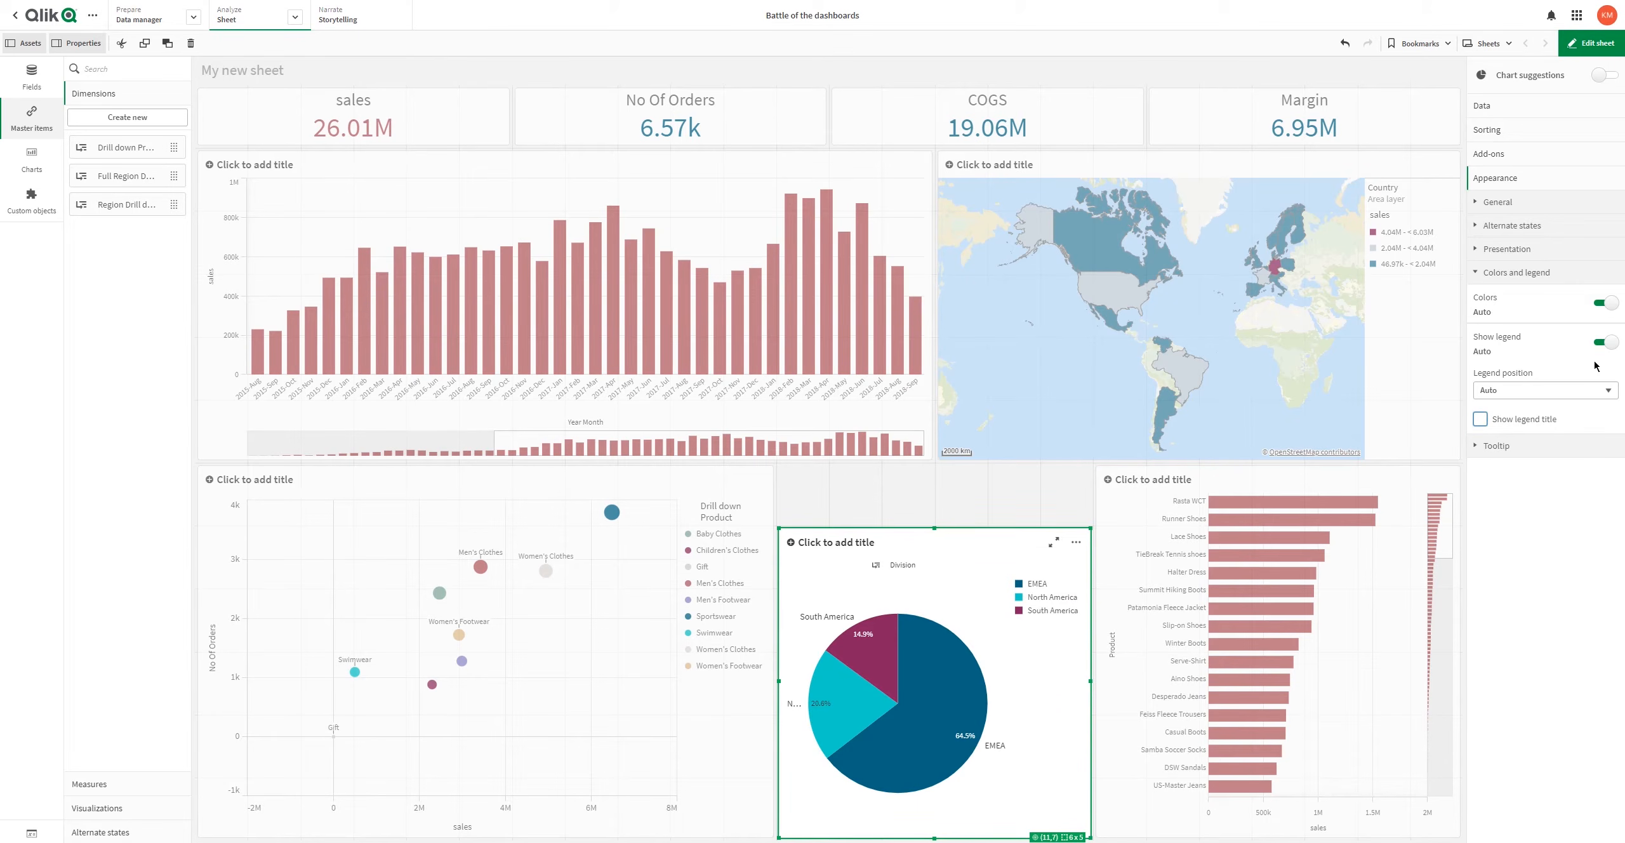
{"action": "left_click", "coordinate": [1600, 343]}
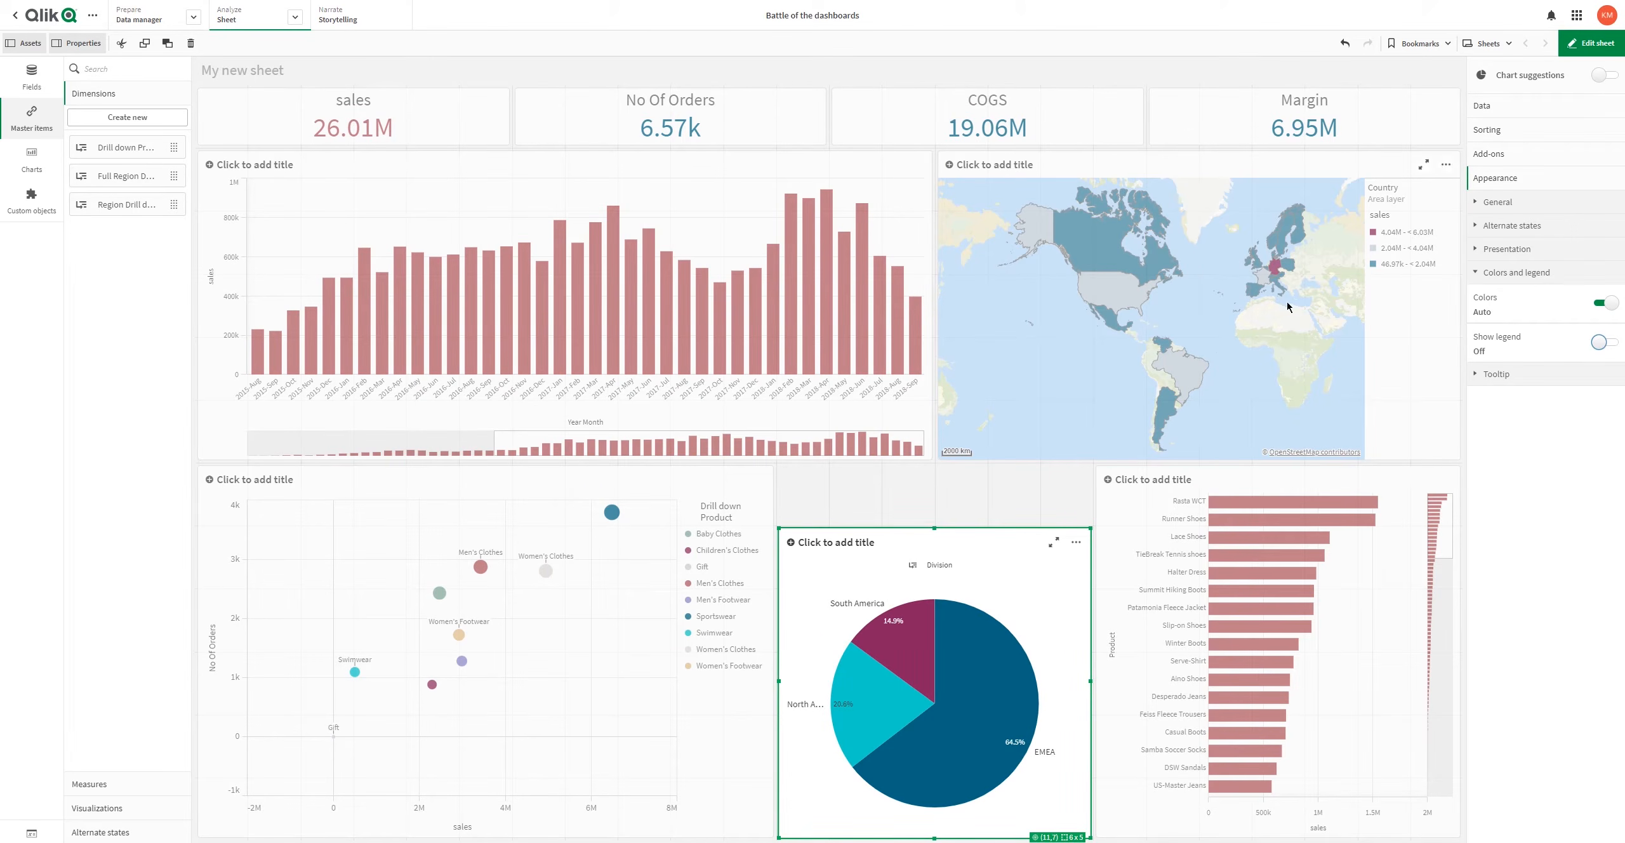
{"action": "left_click", "coordinate": [1587, 43]}
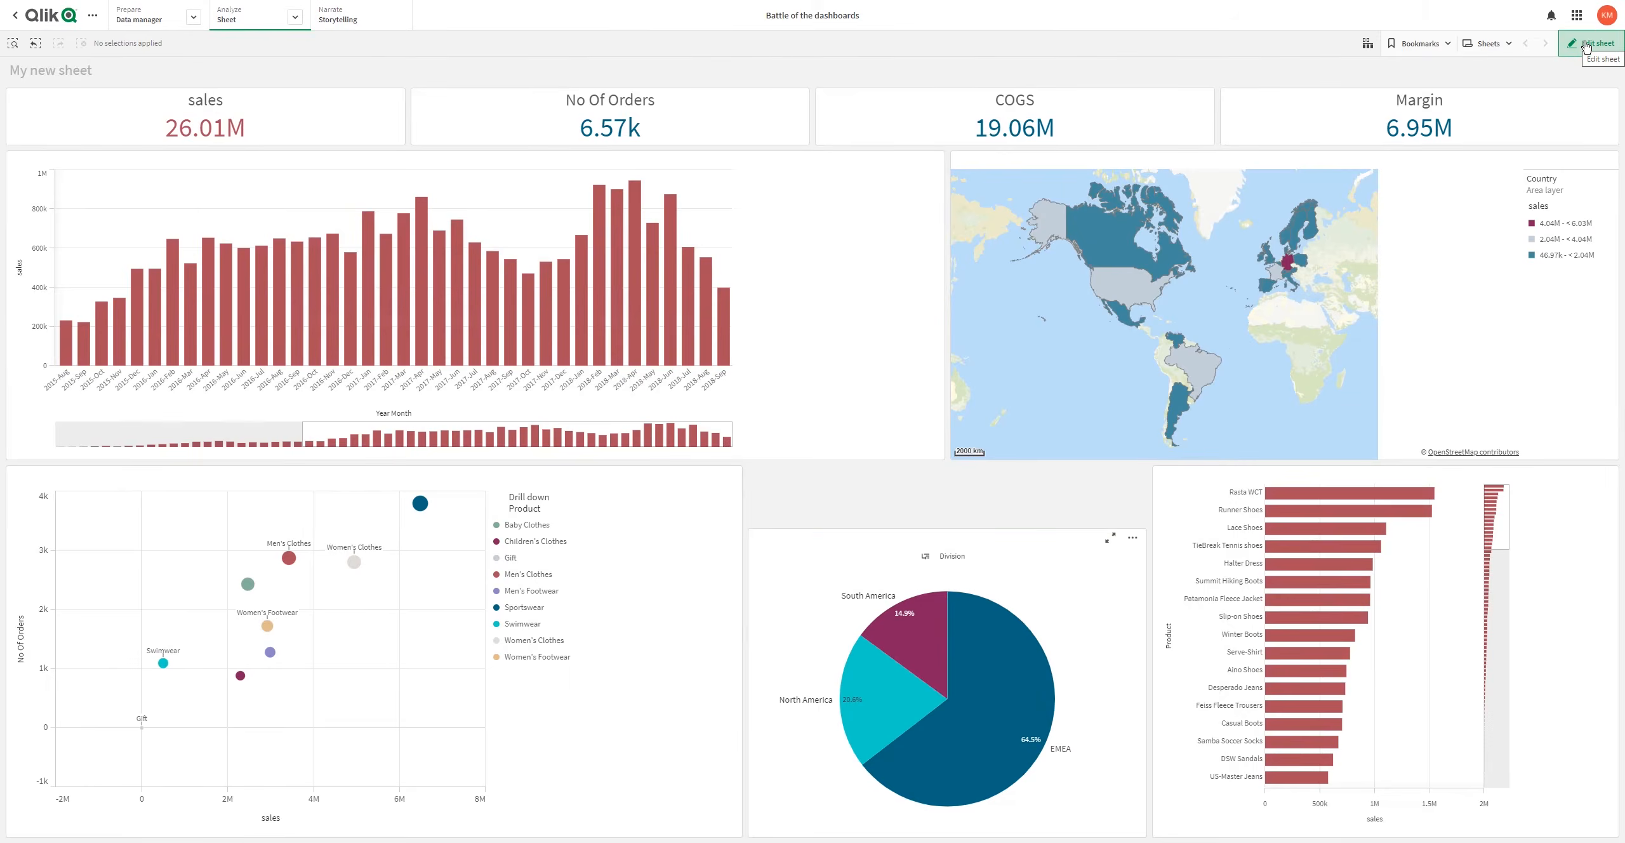
Step: Extend the pie chart upward to 6 grid rows, change its presentation to Donut, and leave edit mode
{"action": "left_click", "coordinate": [1587, 43]}
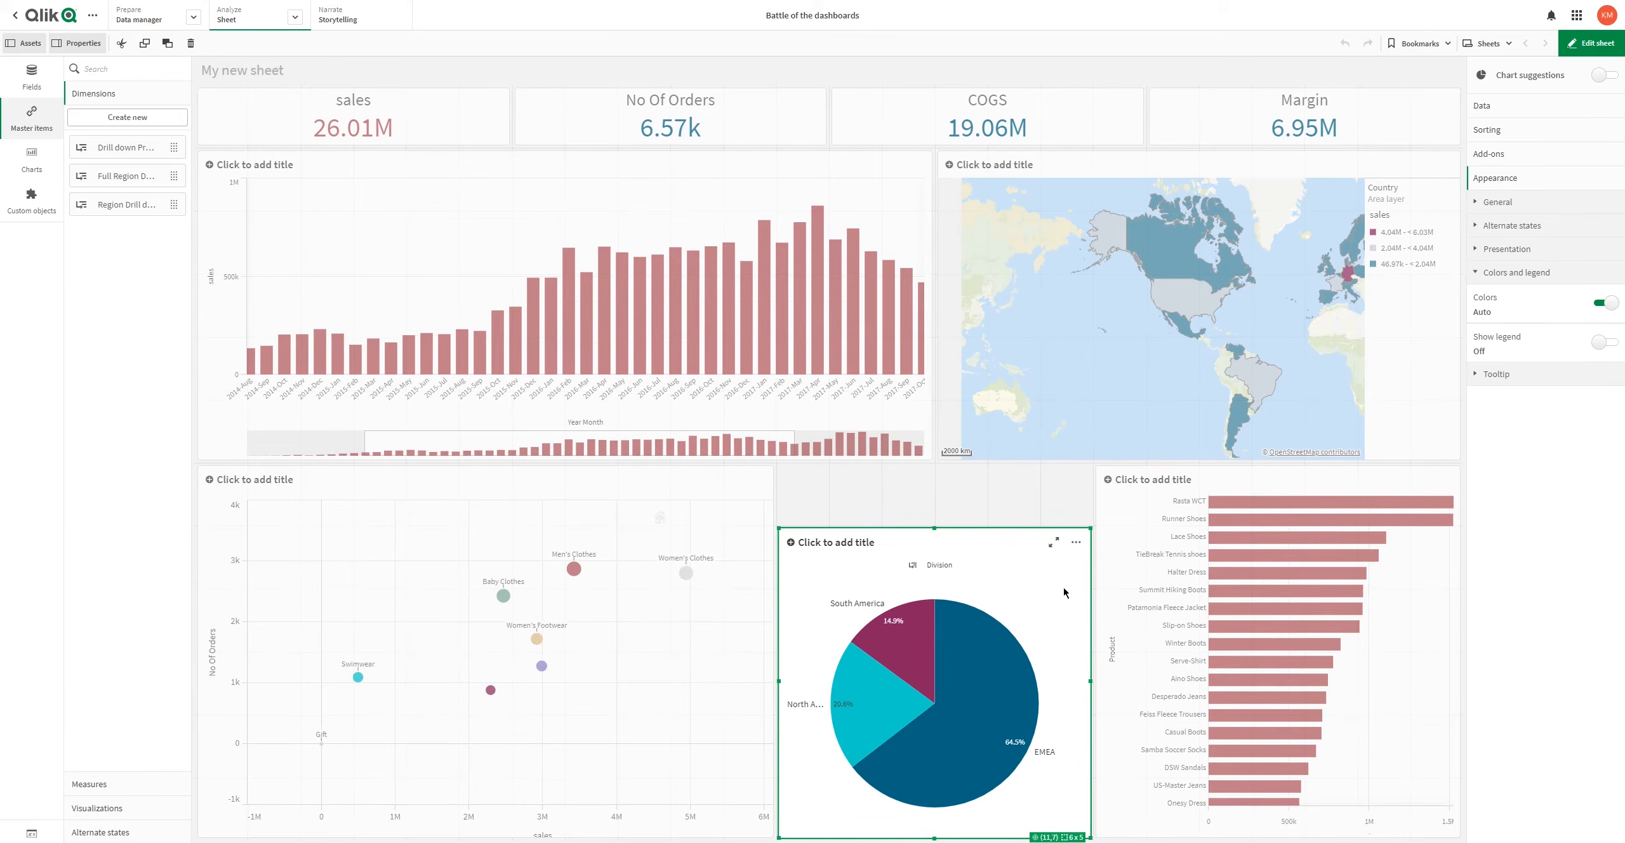
{"action": "left_click_drag", "start_coordinate": [1092, 499], "coordinate": [1093, 473]}
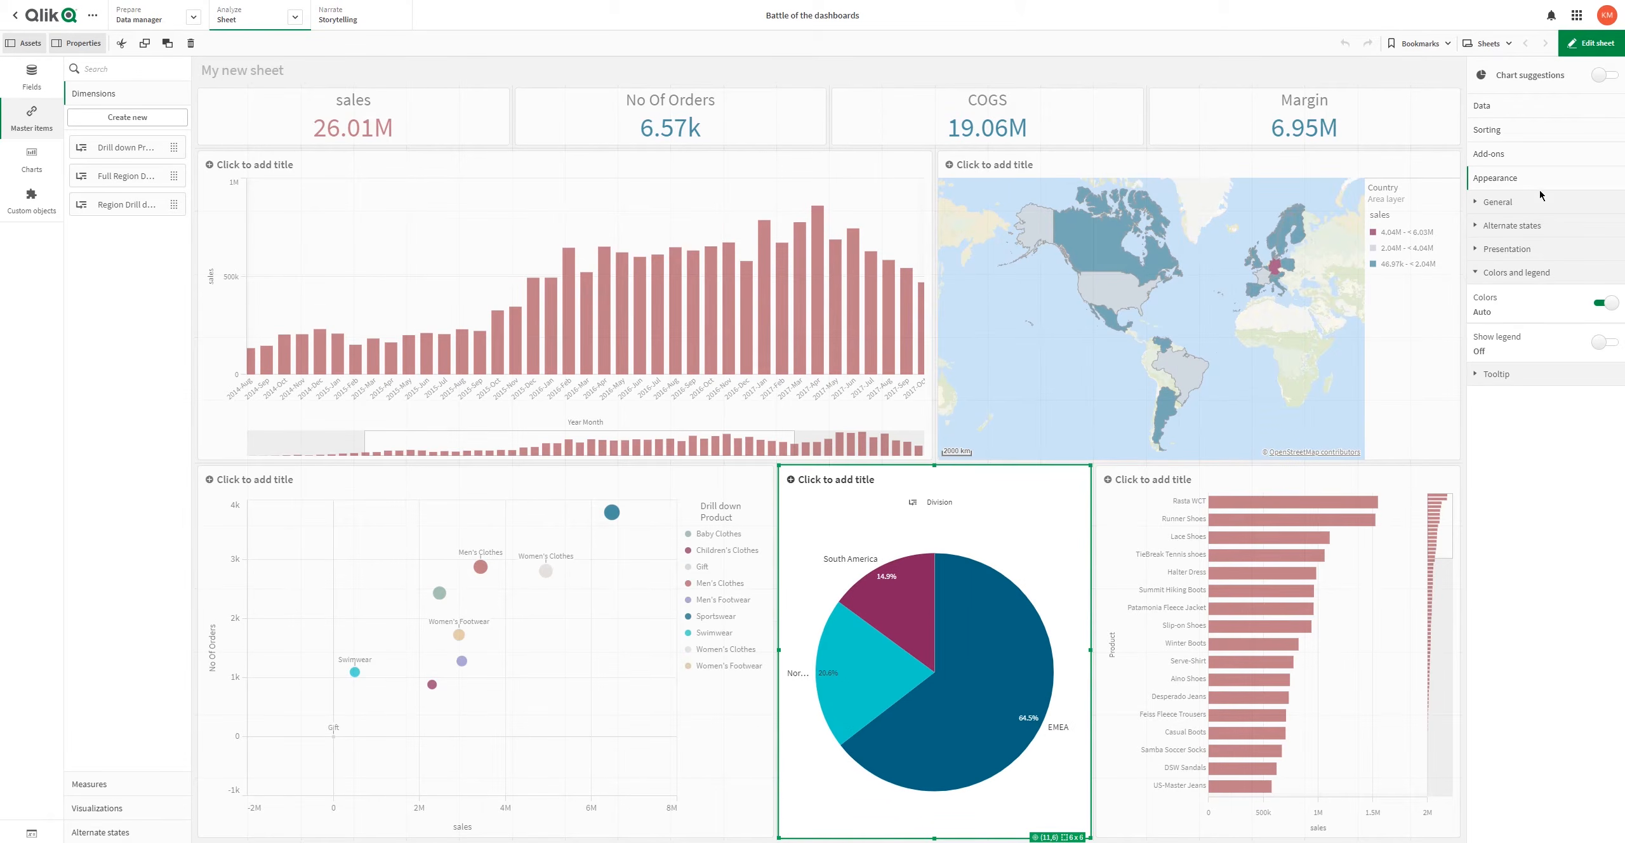
{"action": "left_click", "coordinate": [1522, 254]}
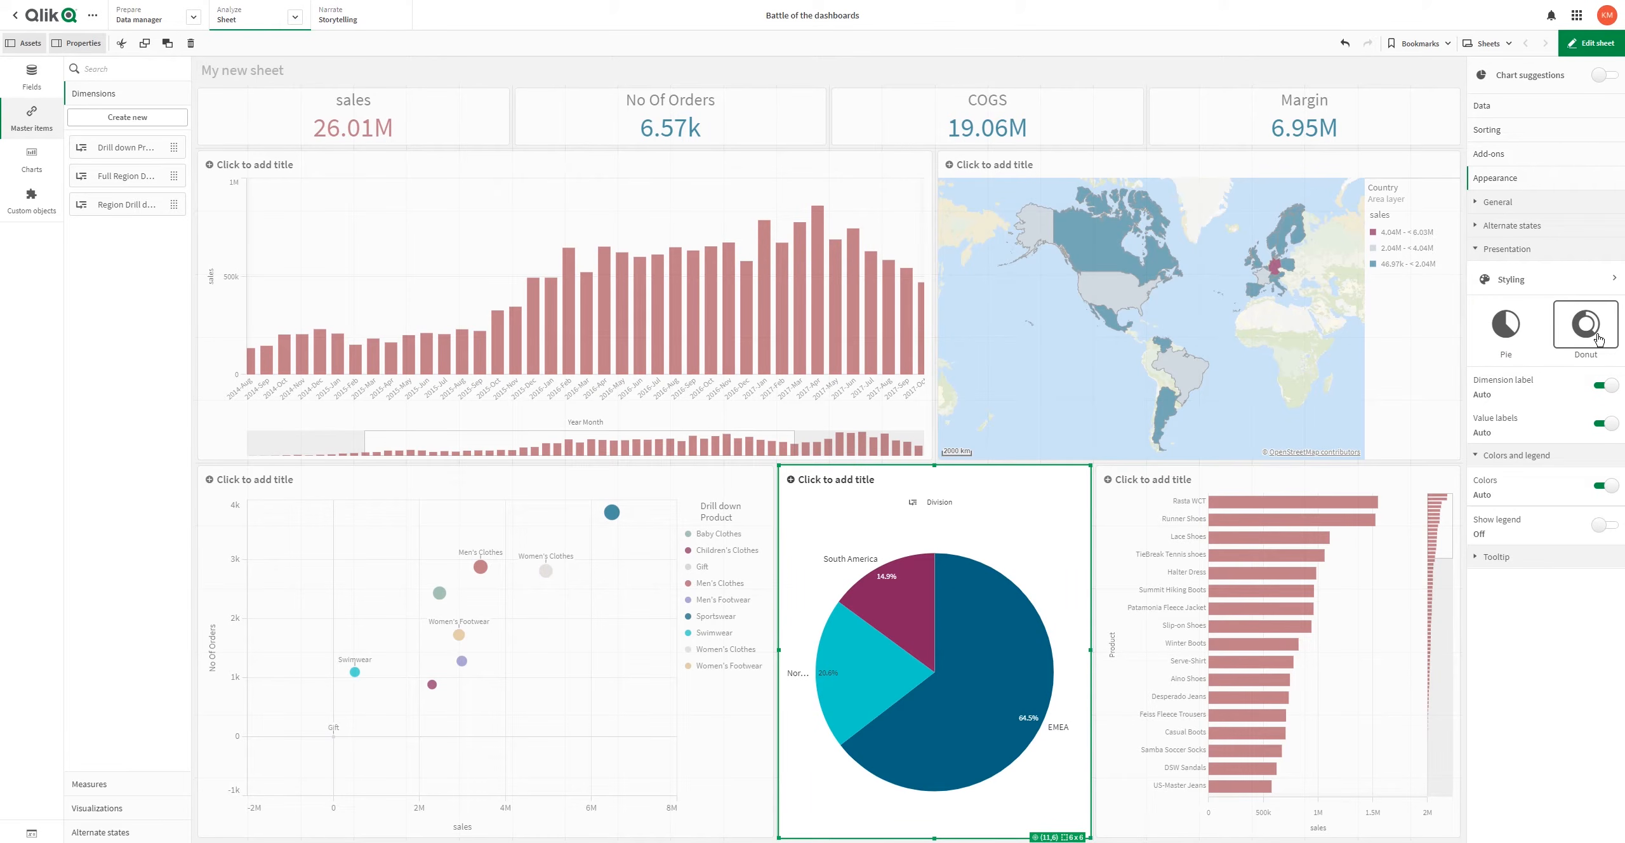
{"action": "left_click", "coordinate": [1598, 340]}
{"action": "left_click", "coordinate": [1604, 51]}
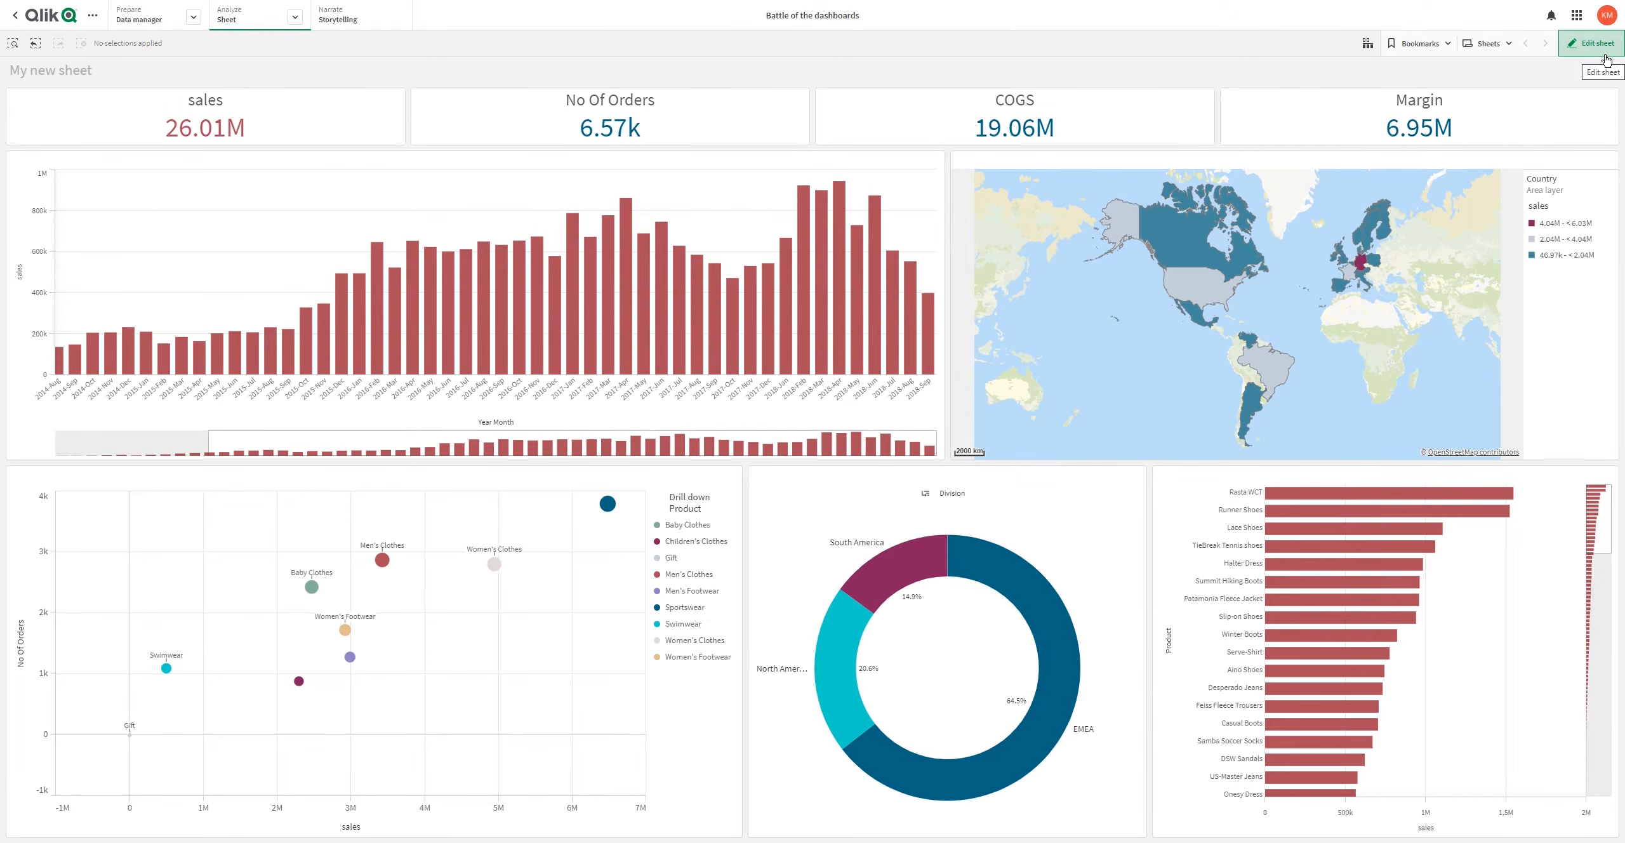
Step: Reopen the sheet for editing and shorten the scatter plot to 4 grid rows, freeing space beneath it
{"action": "left_click", "coordinate": [1598, 43]}
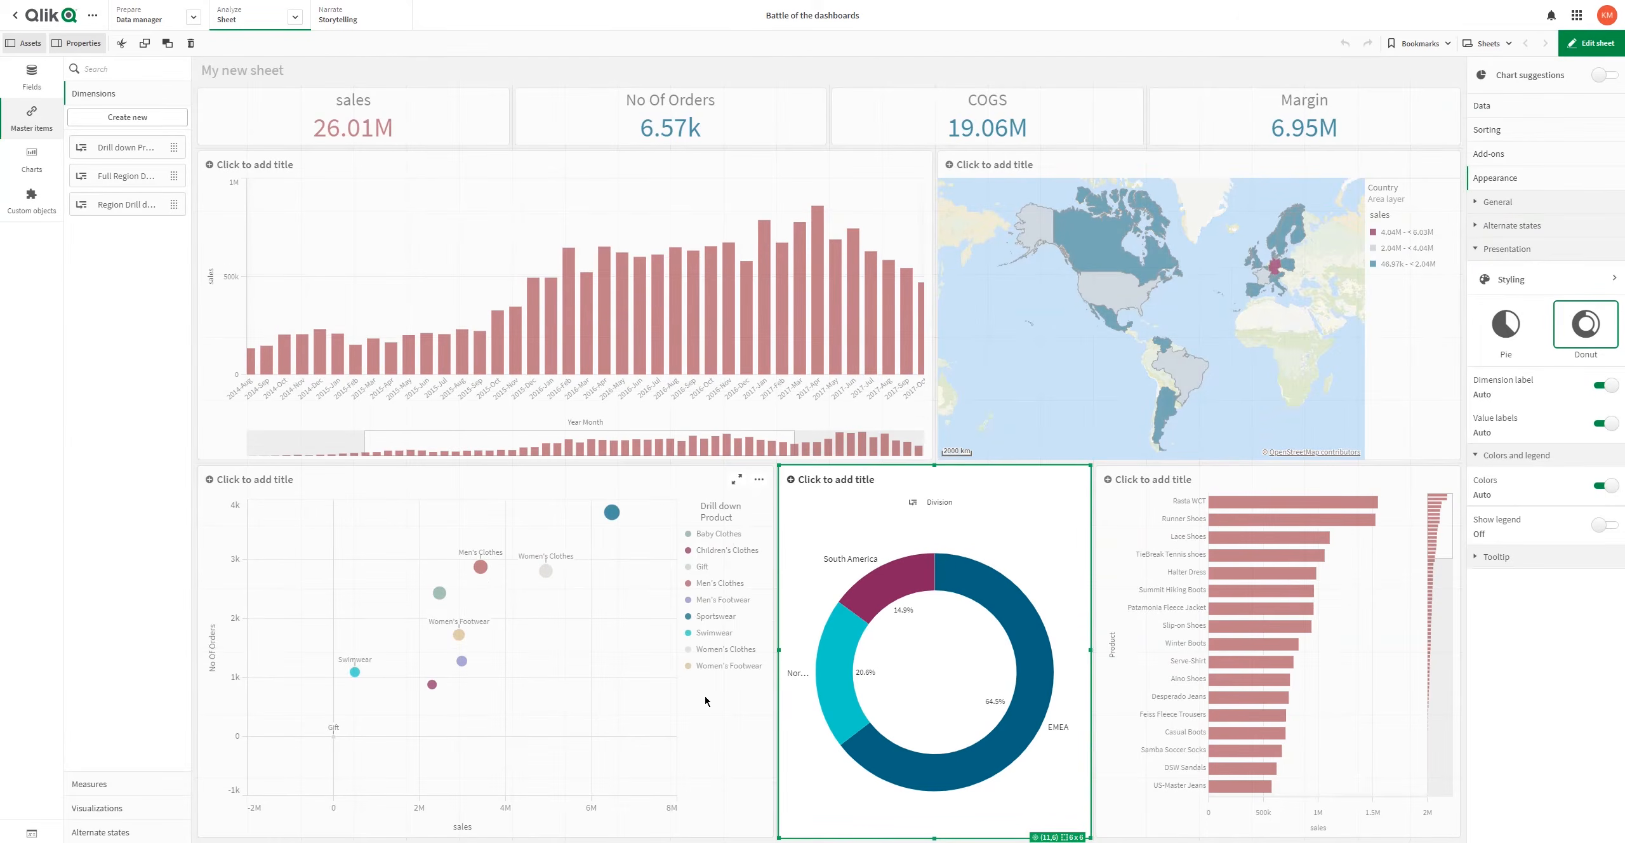
{"action": "left_click", "coordinate": [762, 673]}
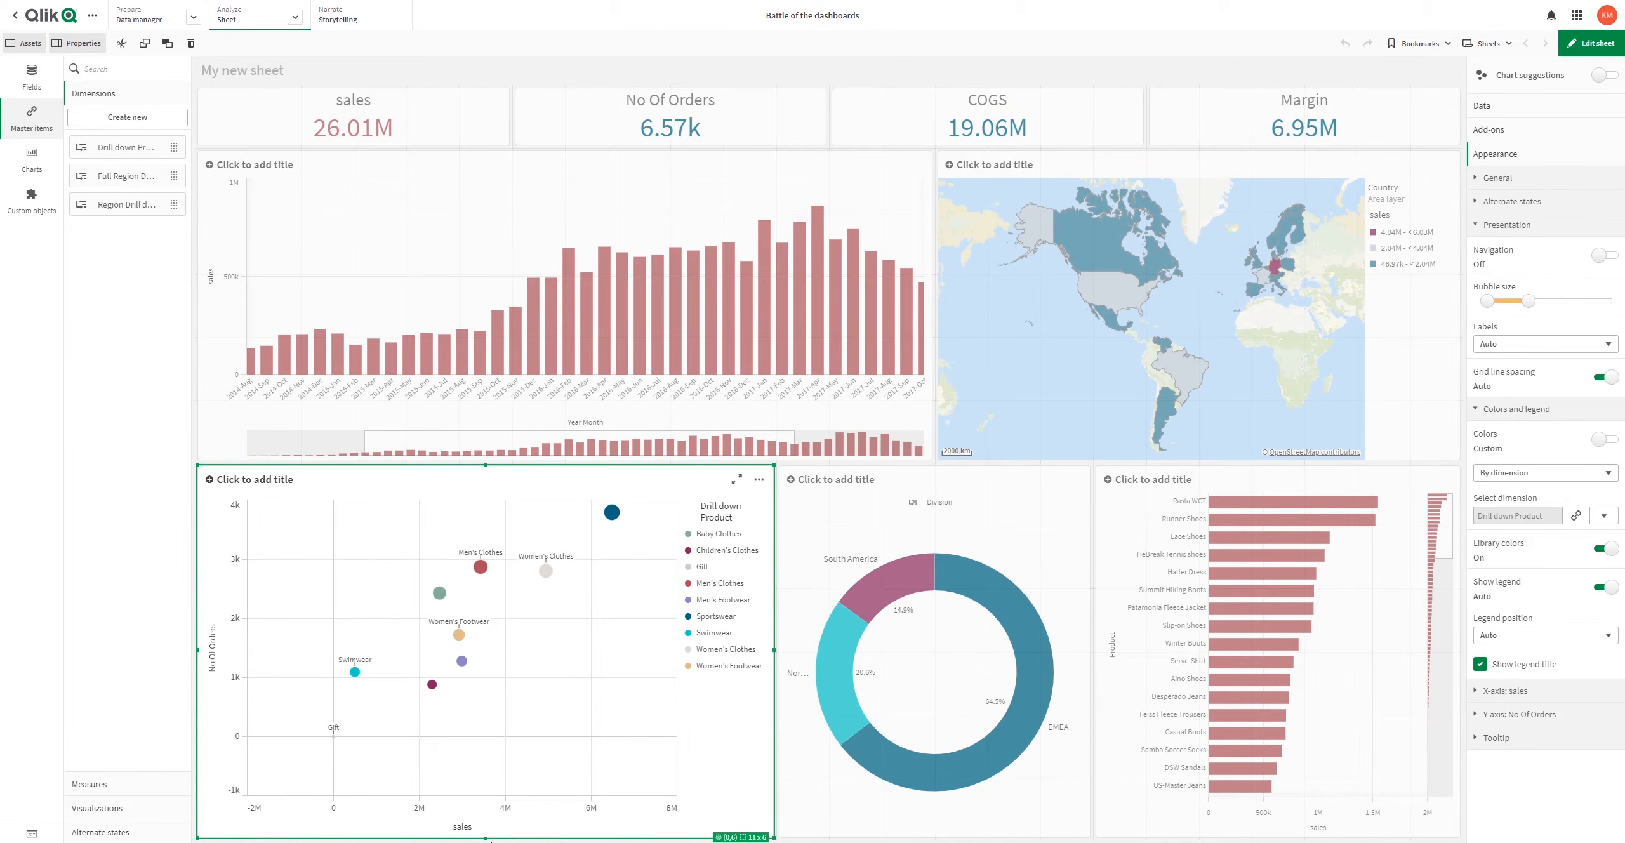
{"action": "left_click_drag", "start_coordinate": [485, 817], "coordinate": [532, 741]}
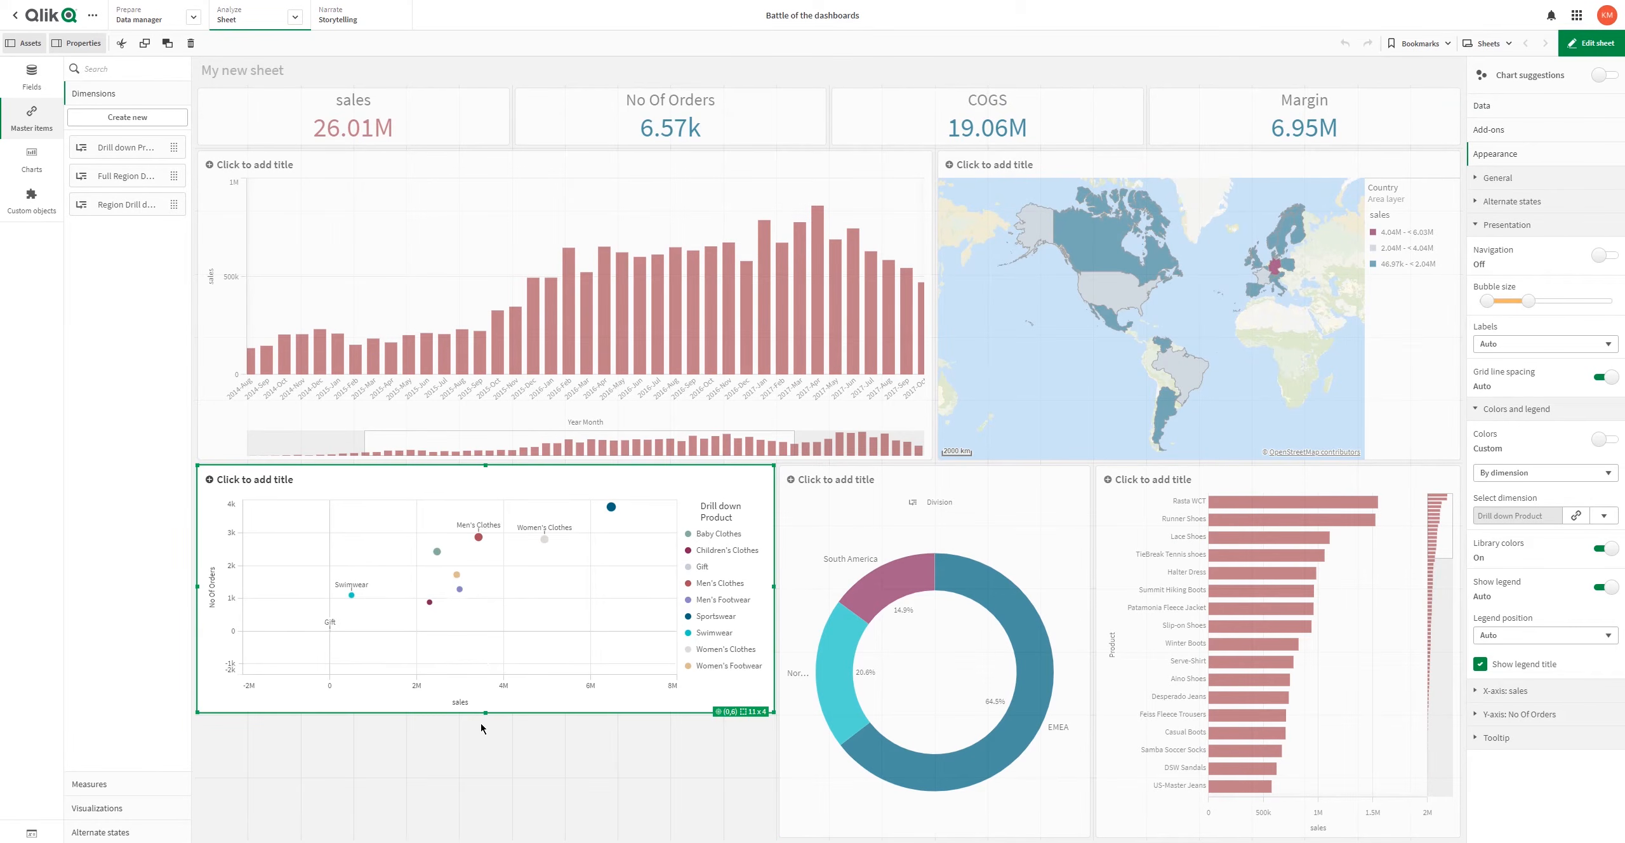
Step: Shorten the donut chart to four grid rows, level with the scatter plot's bottom edge, and the Year Month bar chart to four rows
{"action": "left_click", "coordinate": [952, 796]}
{"action": "left_click_drag", "start_coordinate": [933, 838], "coordinate": [892, 711]}
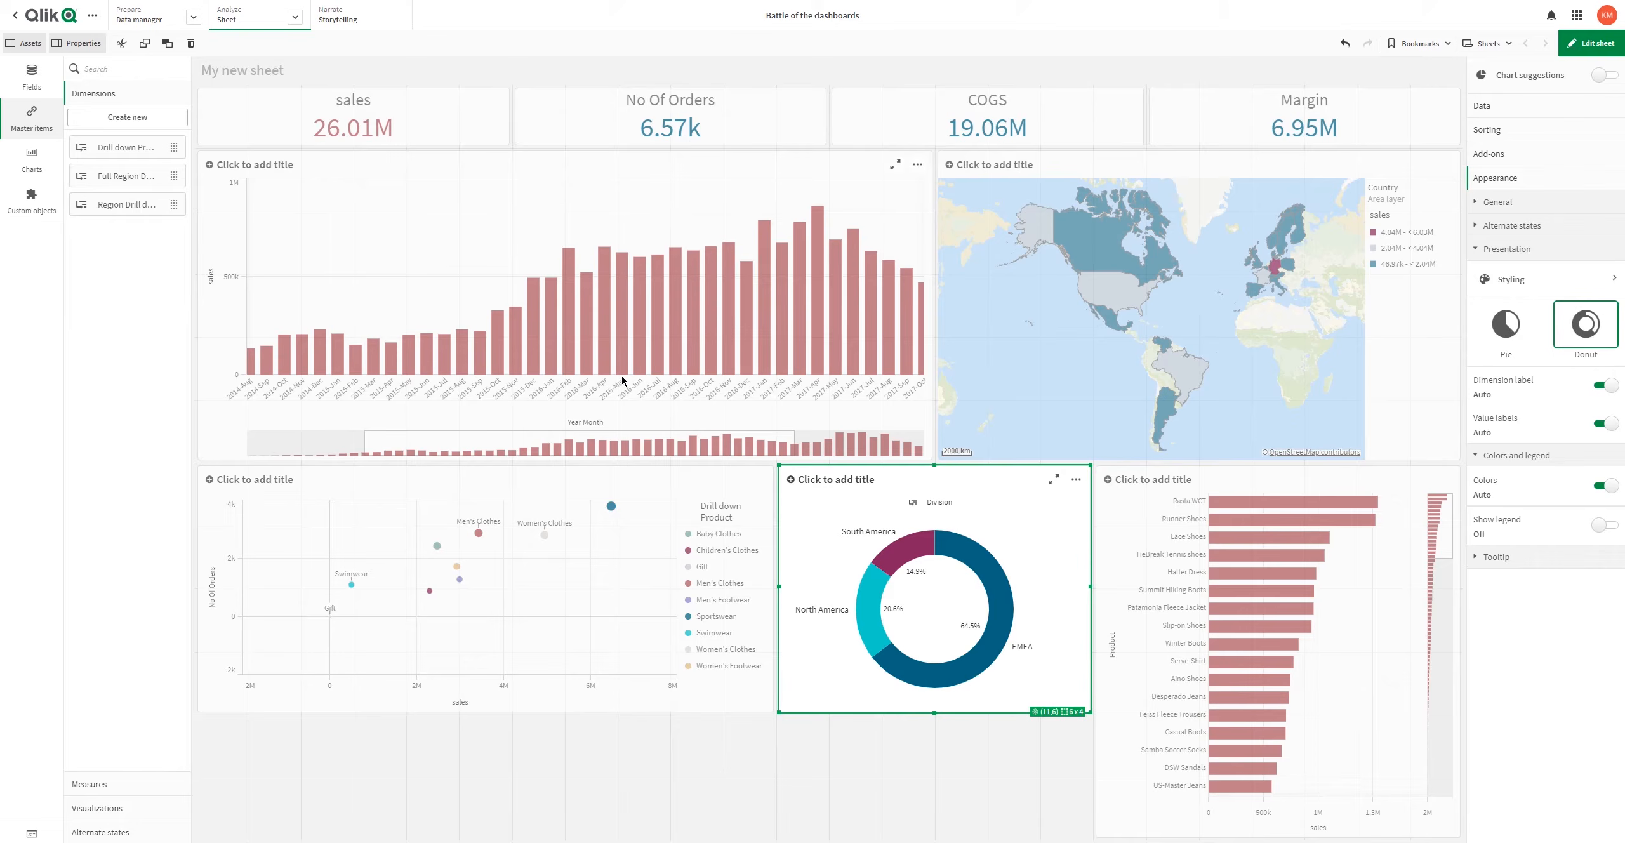
{"action": "left_click", "coordinate": [609, 418]}
{"action": "left_click_drag", "start_coordinate": [565, 461], "coordinate": [558, 419]}
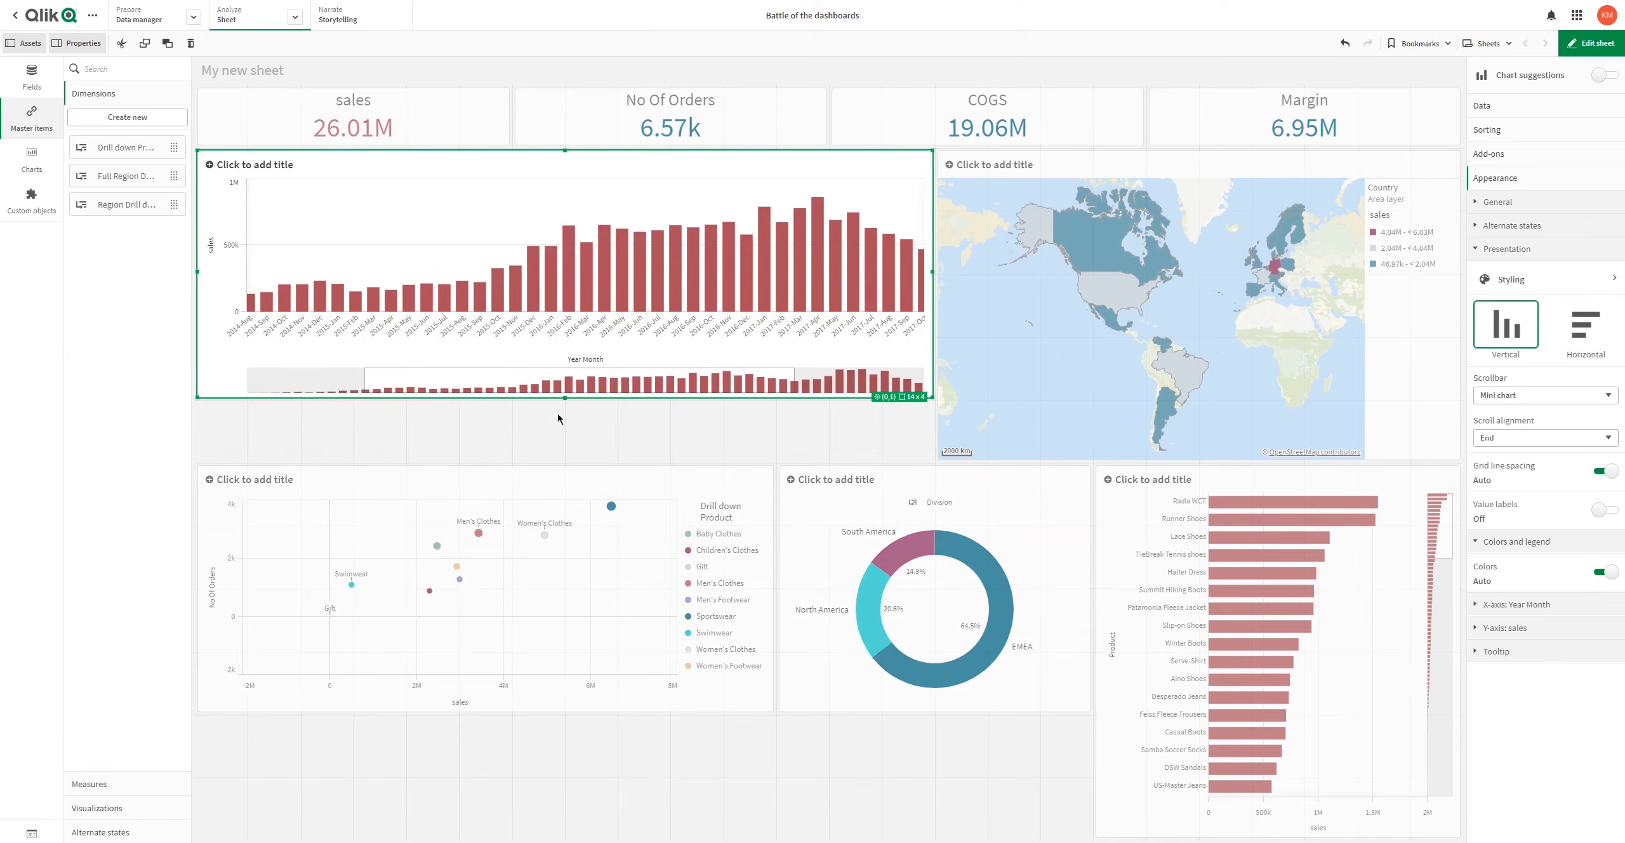
Step: Extend the scatter plot up one grid row to meet the bar chart, and shorten the map to four rows
{"action": "left_click", "coordinate": [643, 533]}
{"action": "left_click_drag", "start_coordinate": [481, 465], "coordinate": [486, 402]}
{"action": "left_click", "coordinate": [887, 548]}
{"action": "left_click", "coordinate": [1155, 432]}
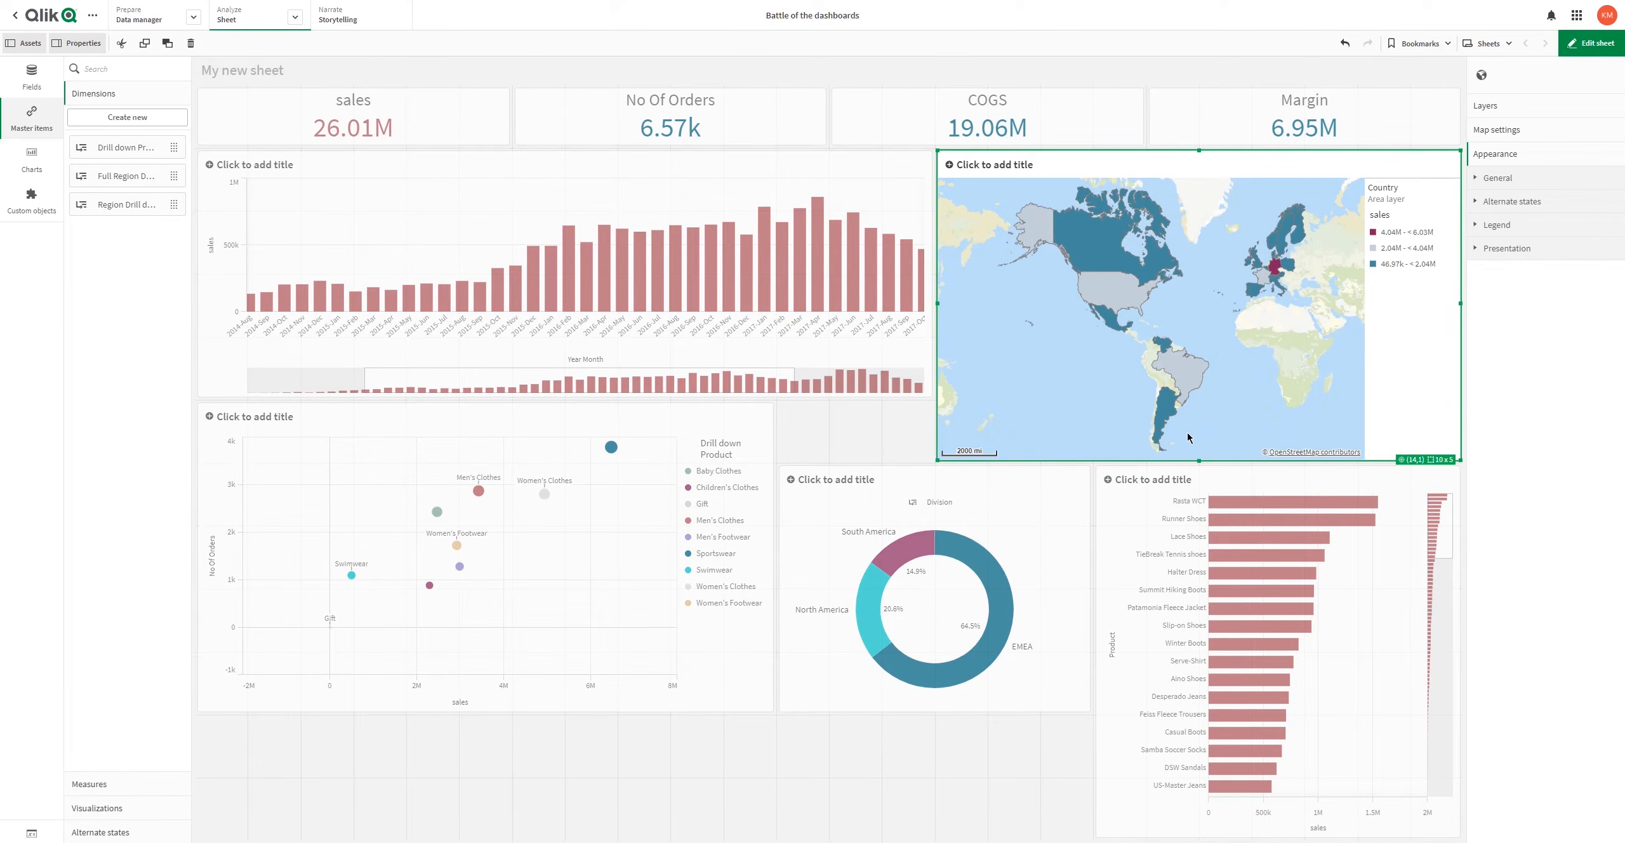
{"action": "left_click_drag", "start_coordinate": [1190, 458], "coordinate": [1189, 406]}
Step: Shift the donut chart up one grid row by raising its upper and lower edges, keeping it four rows high
{"action": "left_click", "coordinate": [935, 475]}
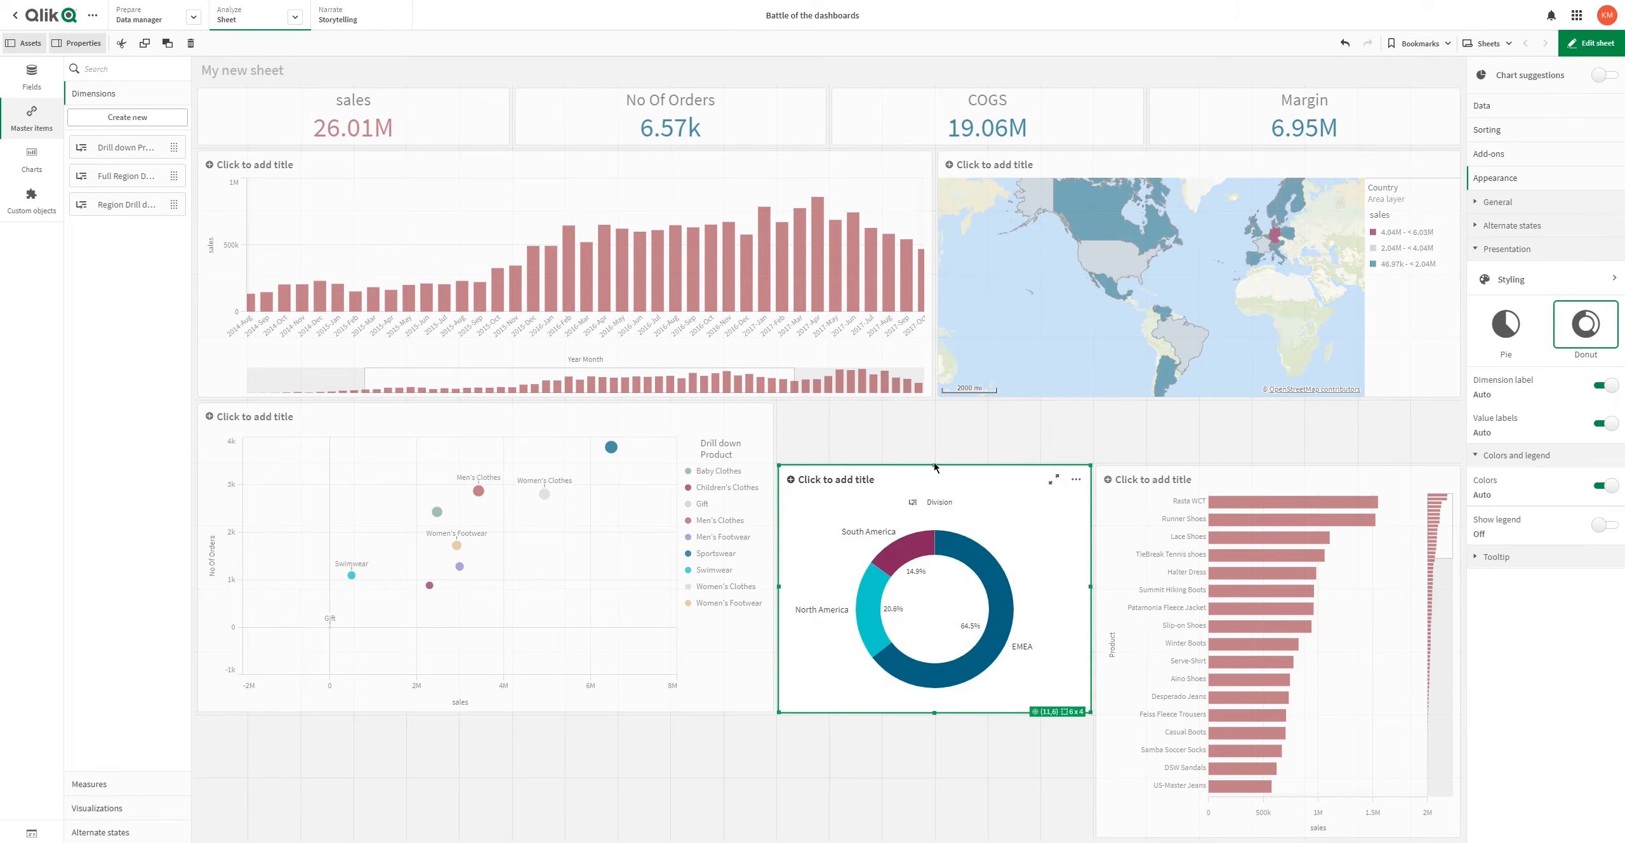
{"action": "left_click_drag", "start_coordinate": [935, 464], "coordinate": [935, 402]}
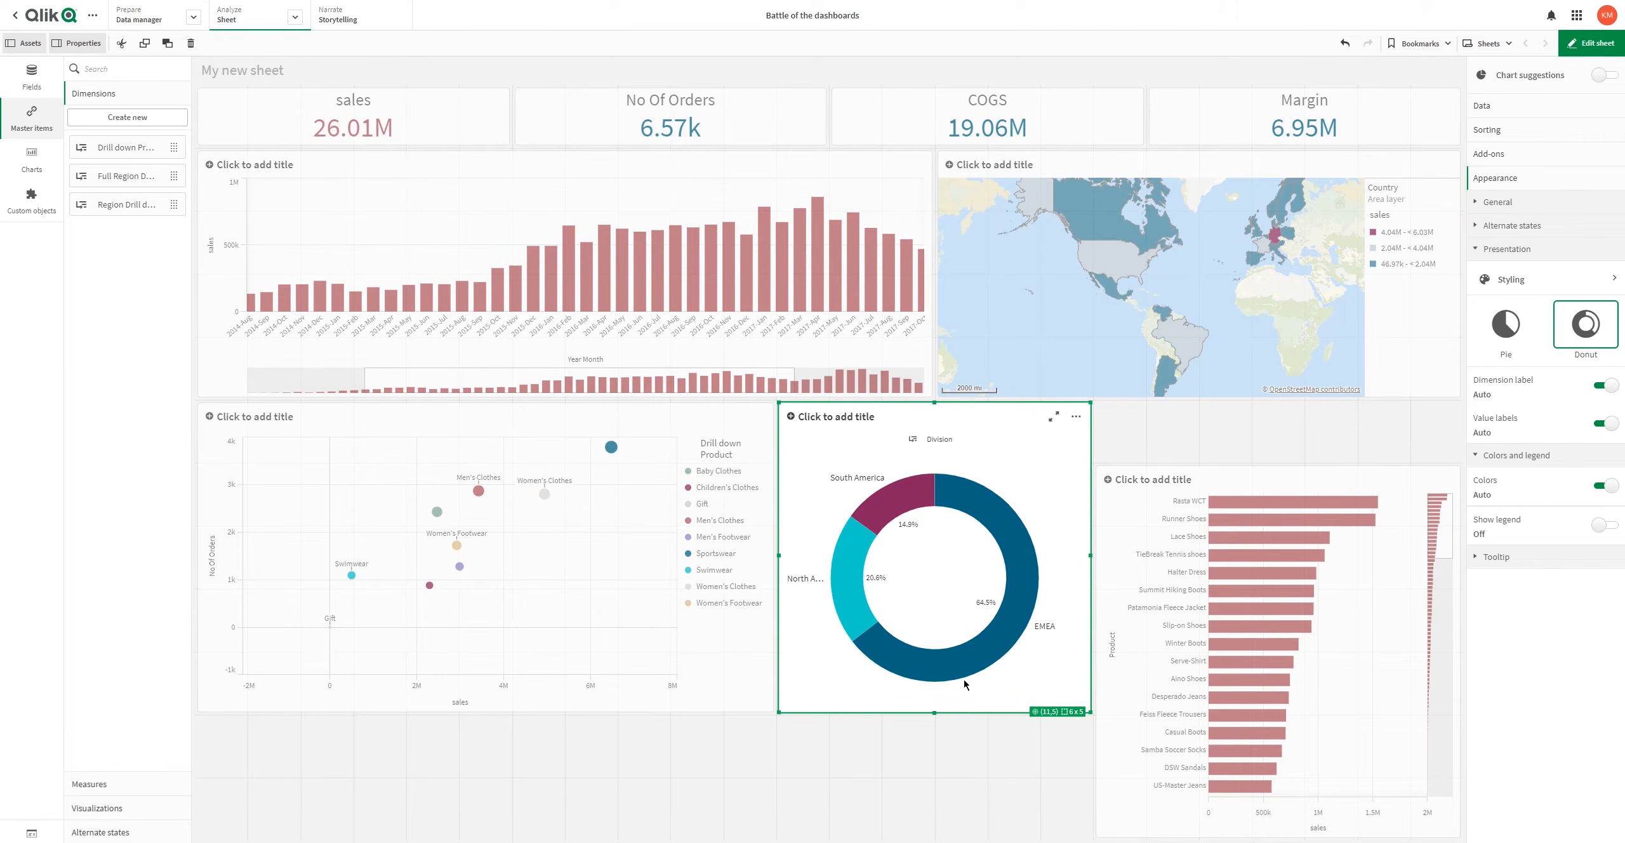
{"action": "left_click_drag", "start_coordinate": [933, 712], "coordinate": [934, 648]}
Step: Extend the product bar chart up to the map's lower edge and shorten the scatter plot to four grid rows
{"action": "left_click", "coordinate": [1308, 475]}
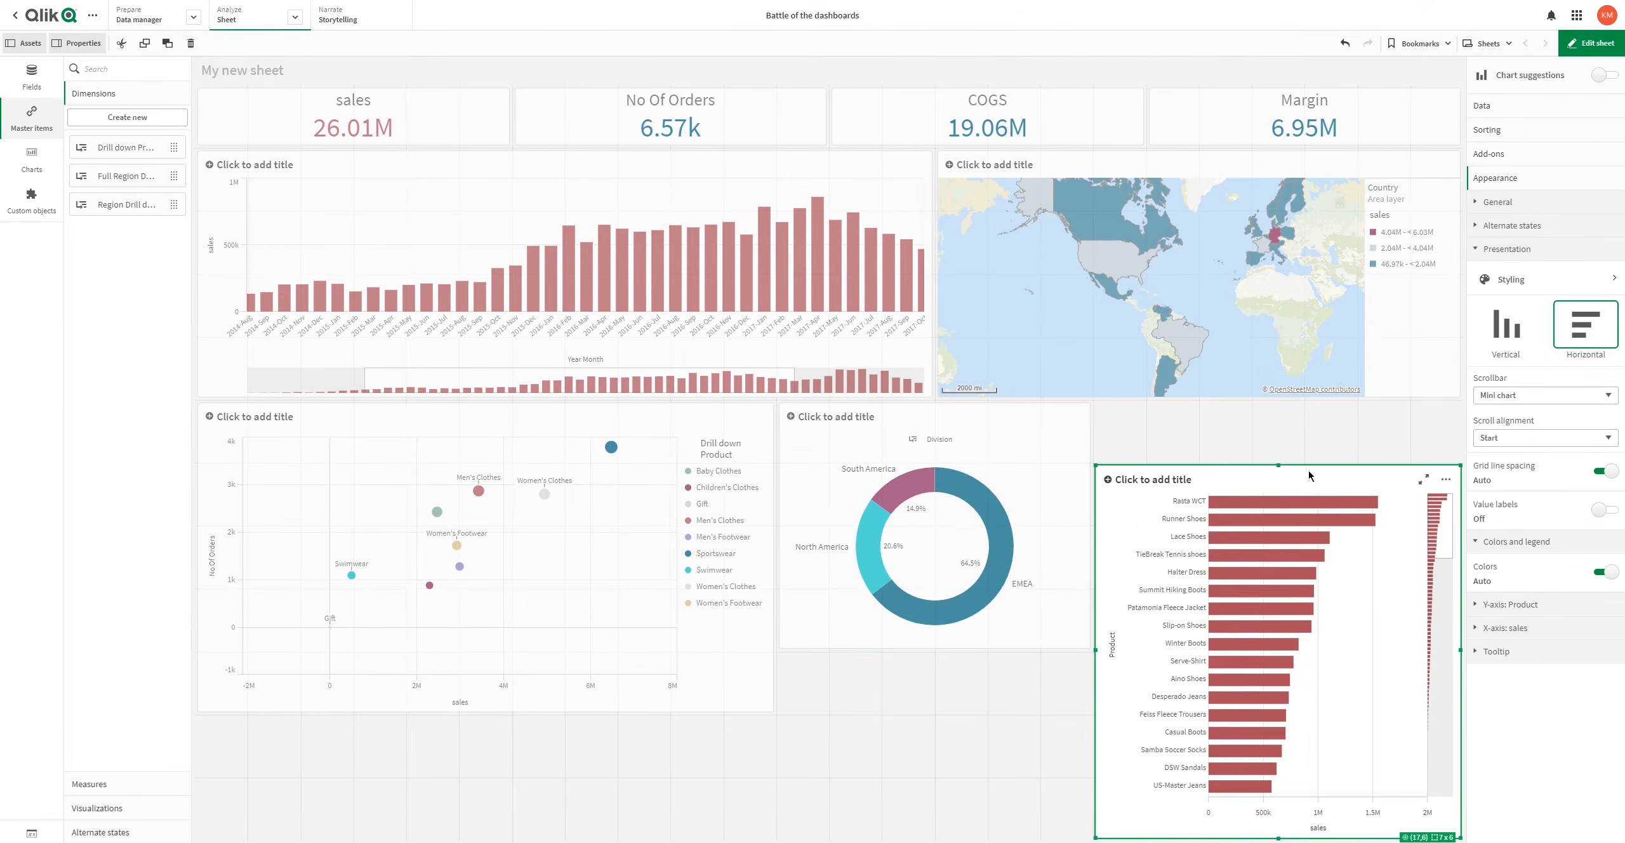
{"action": "left_click_drag", "start_coordinate": [1276, 466], "coordinate": [1276, 403]}
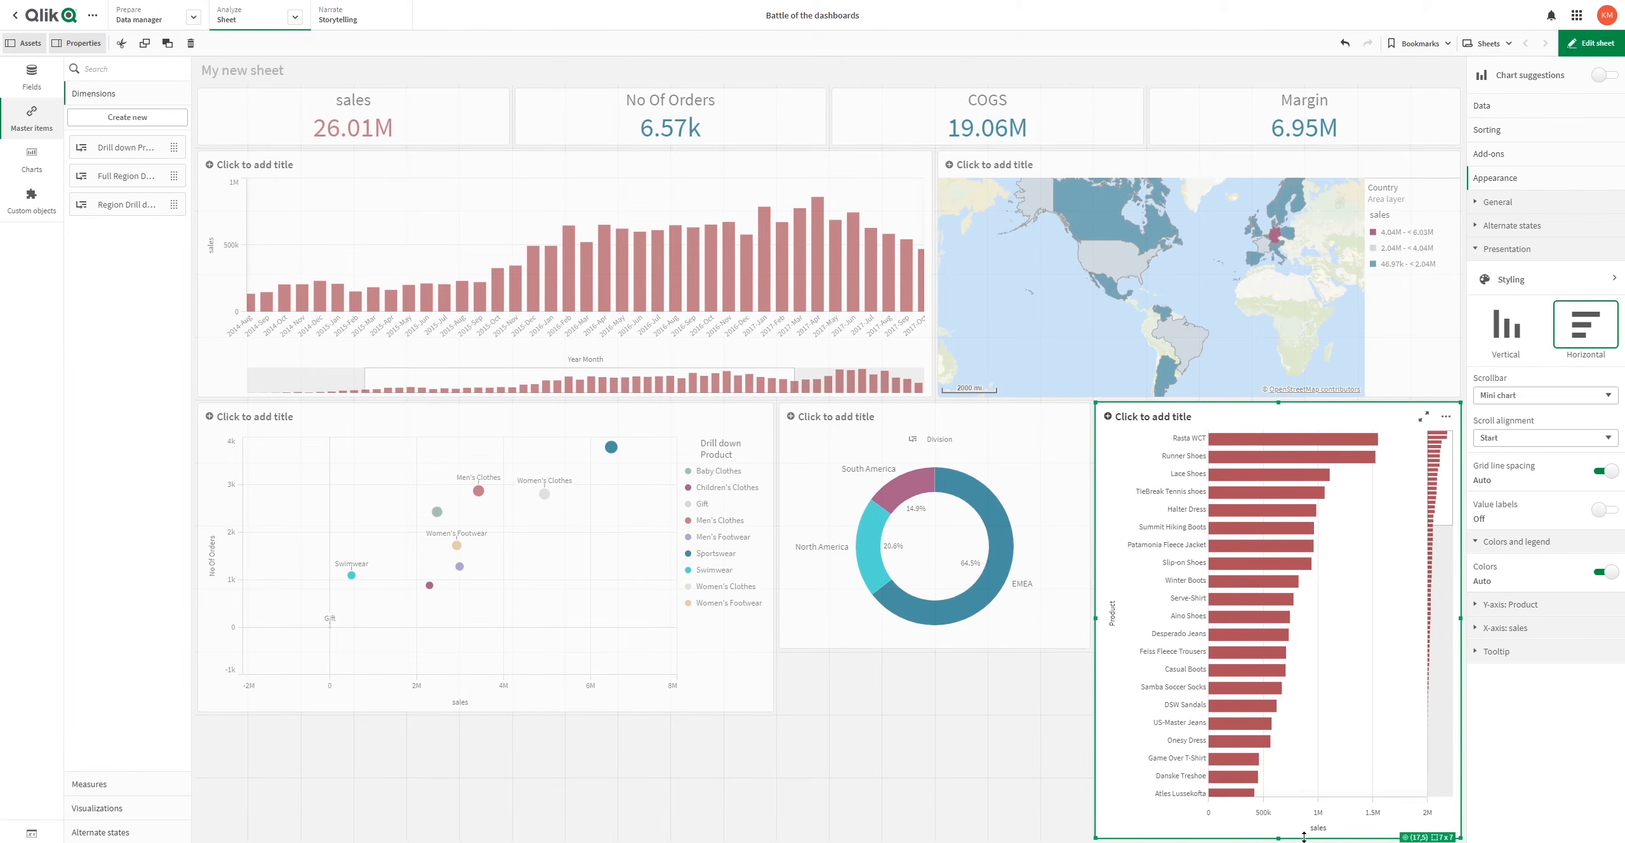
{"action": "mouse_move", "coordinate": [1280, 835]}
{"action": "left_mouse_down"}
{"action": "mouse_move", "coordinate": [1275, 682]}
{"action": "mouse_move", "coordinate": [1276, 836]}
{"action": "left_mouse_up"}
{"action": "left_click", "coordinate": [691, 688]}
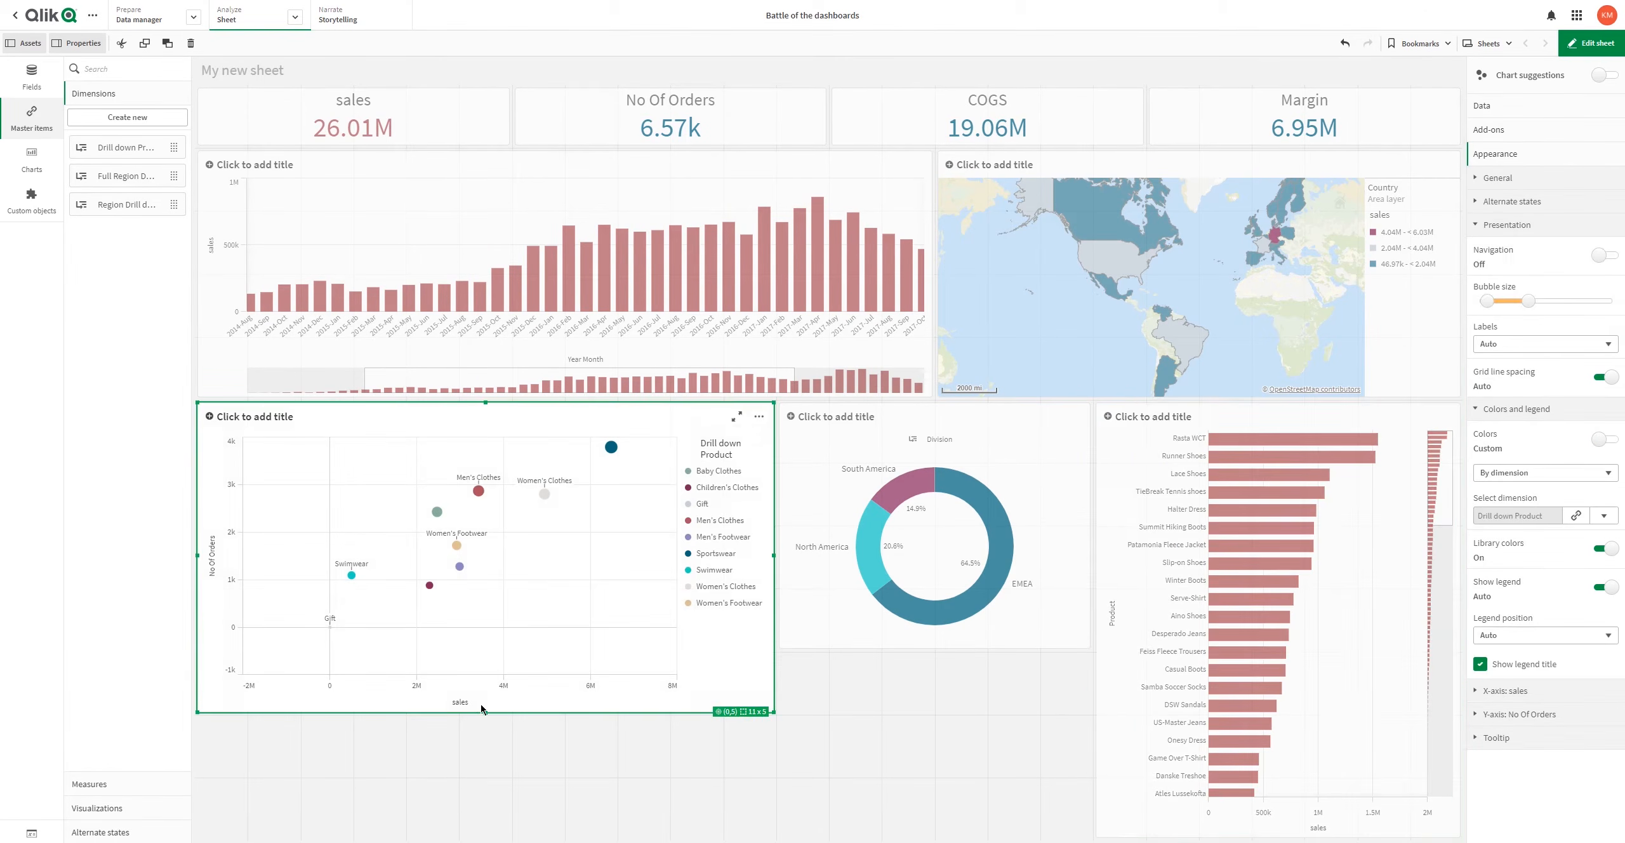
{"action": "left_click_drag", "start_coordinate": [485, 712], "coordinate": [485, 672]}
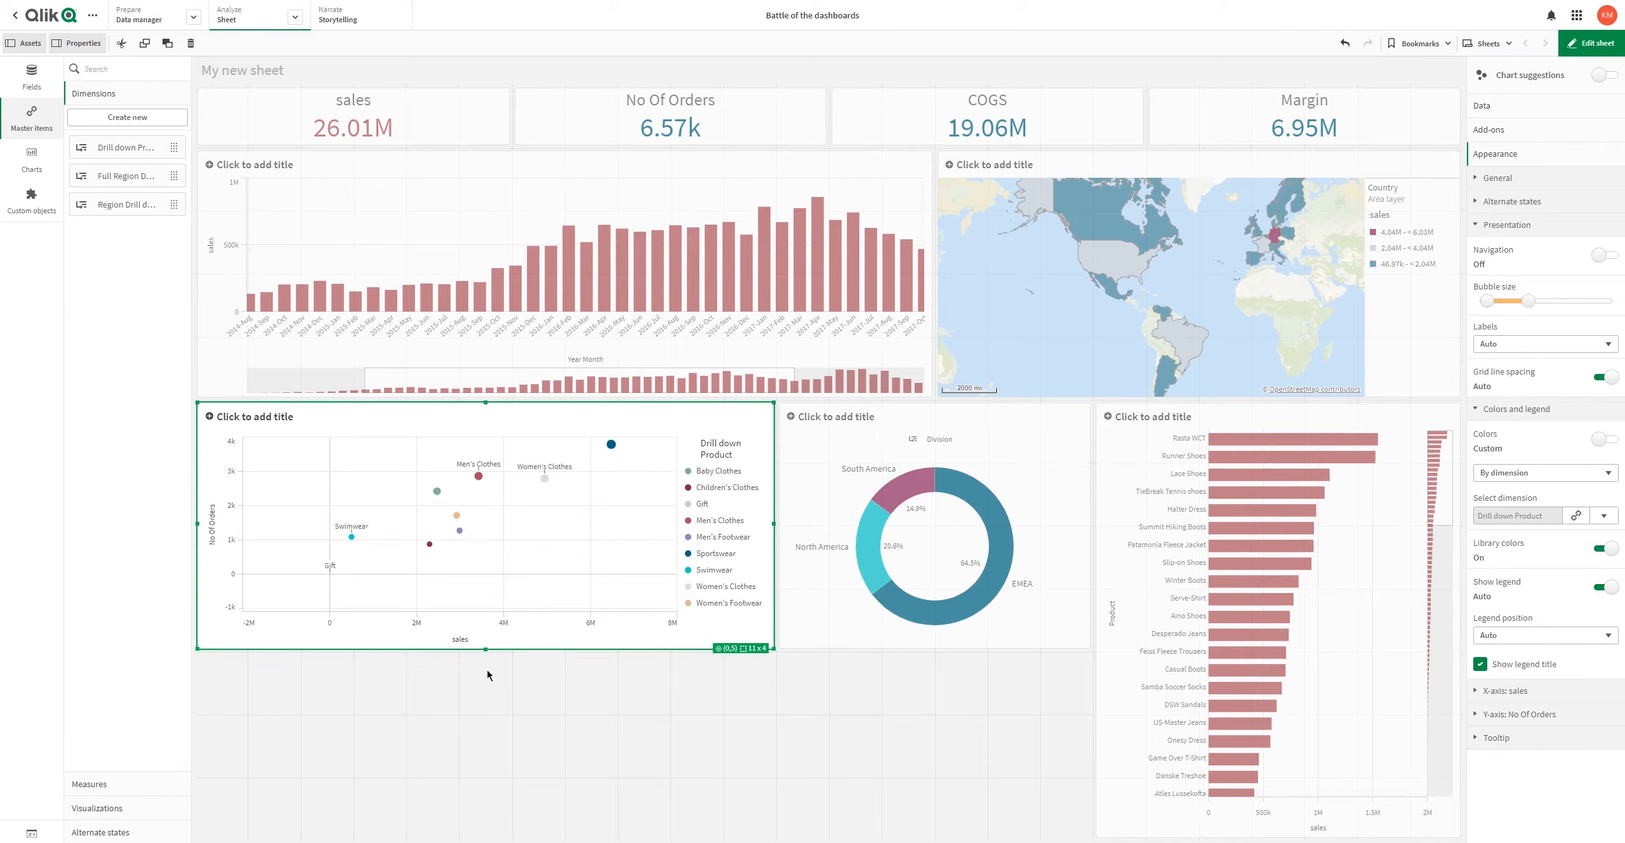
Step: Add a line chart in the empty area below the scatter plot and donut chart, widened to 17 grid columns
{"action": "left_click", "coordinate": [450, 762]}
{"action": "left_click", "coordinate": [30, 151]}
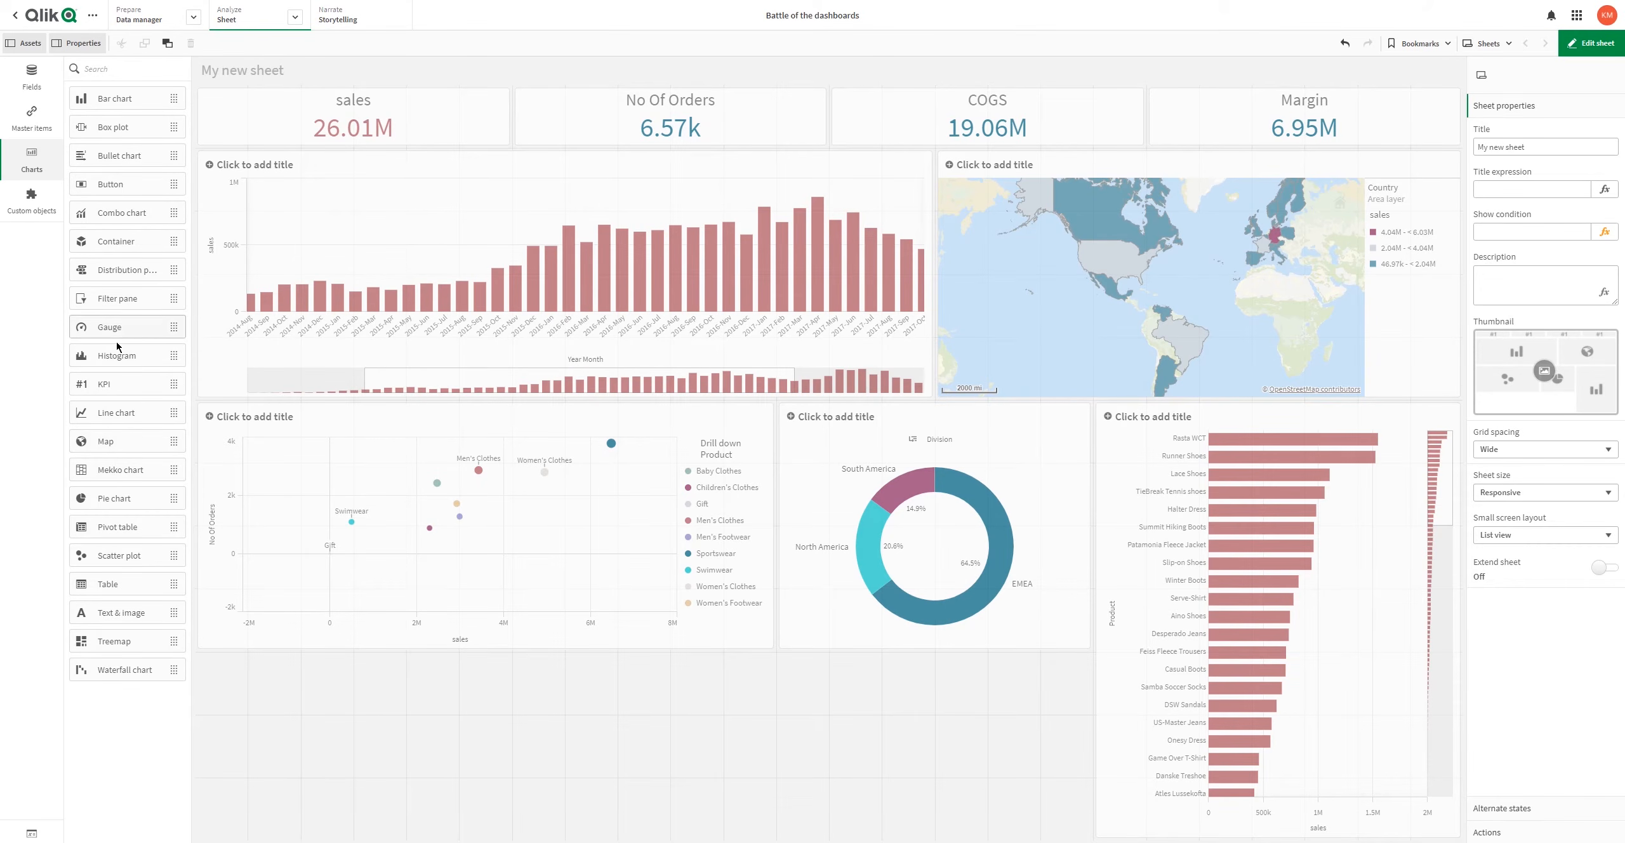
{"action": "left_click_drag", "start_coordinate": [102, 414], "coordinate": [1014, 756]}
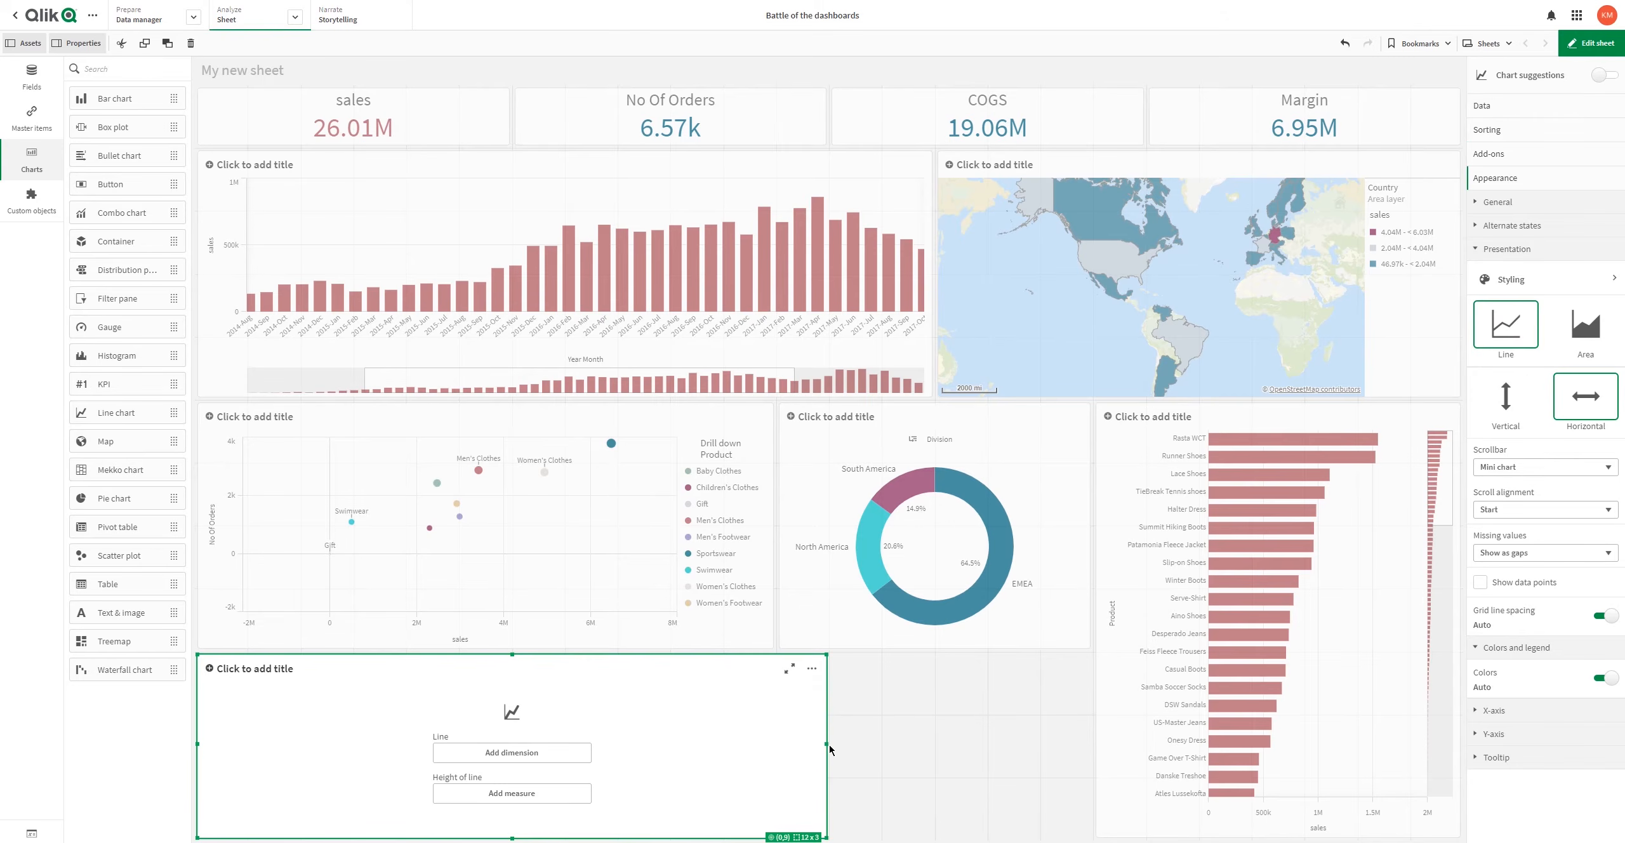
{"action": "left_click_drag", "start_coordinate": [826, 745], "coordinate": [1090, 743]}
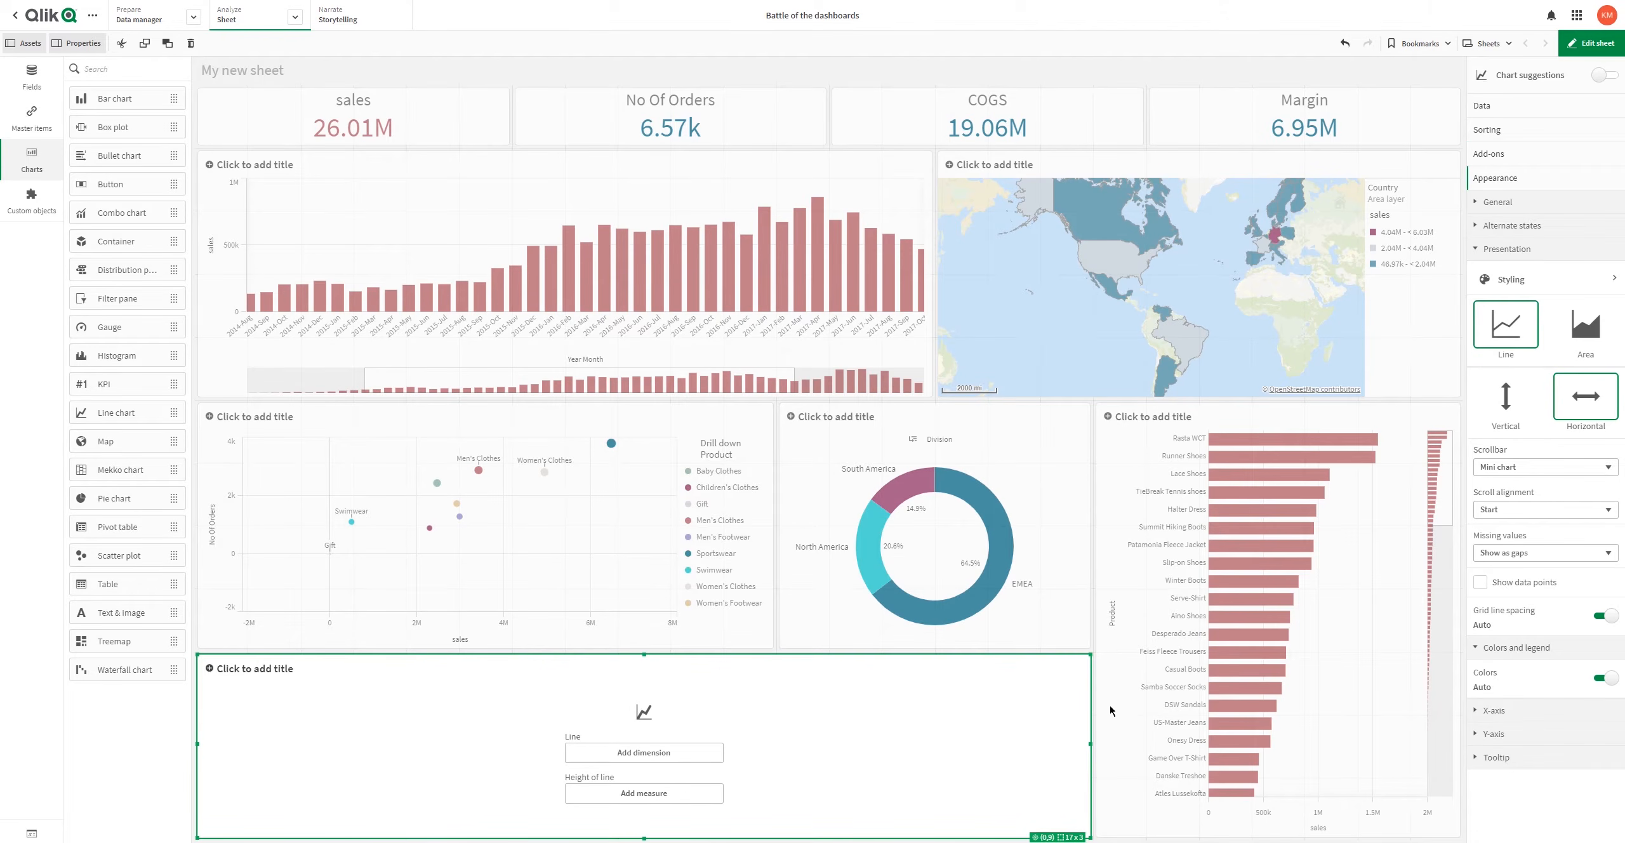
Step: Set the new line chart's dimension to OrderDate.YearMonth and its measure to No Of Orders
{"action": "left_click", "coordinate": [660, 762]}
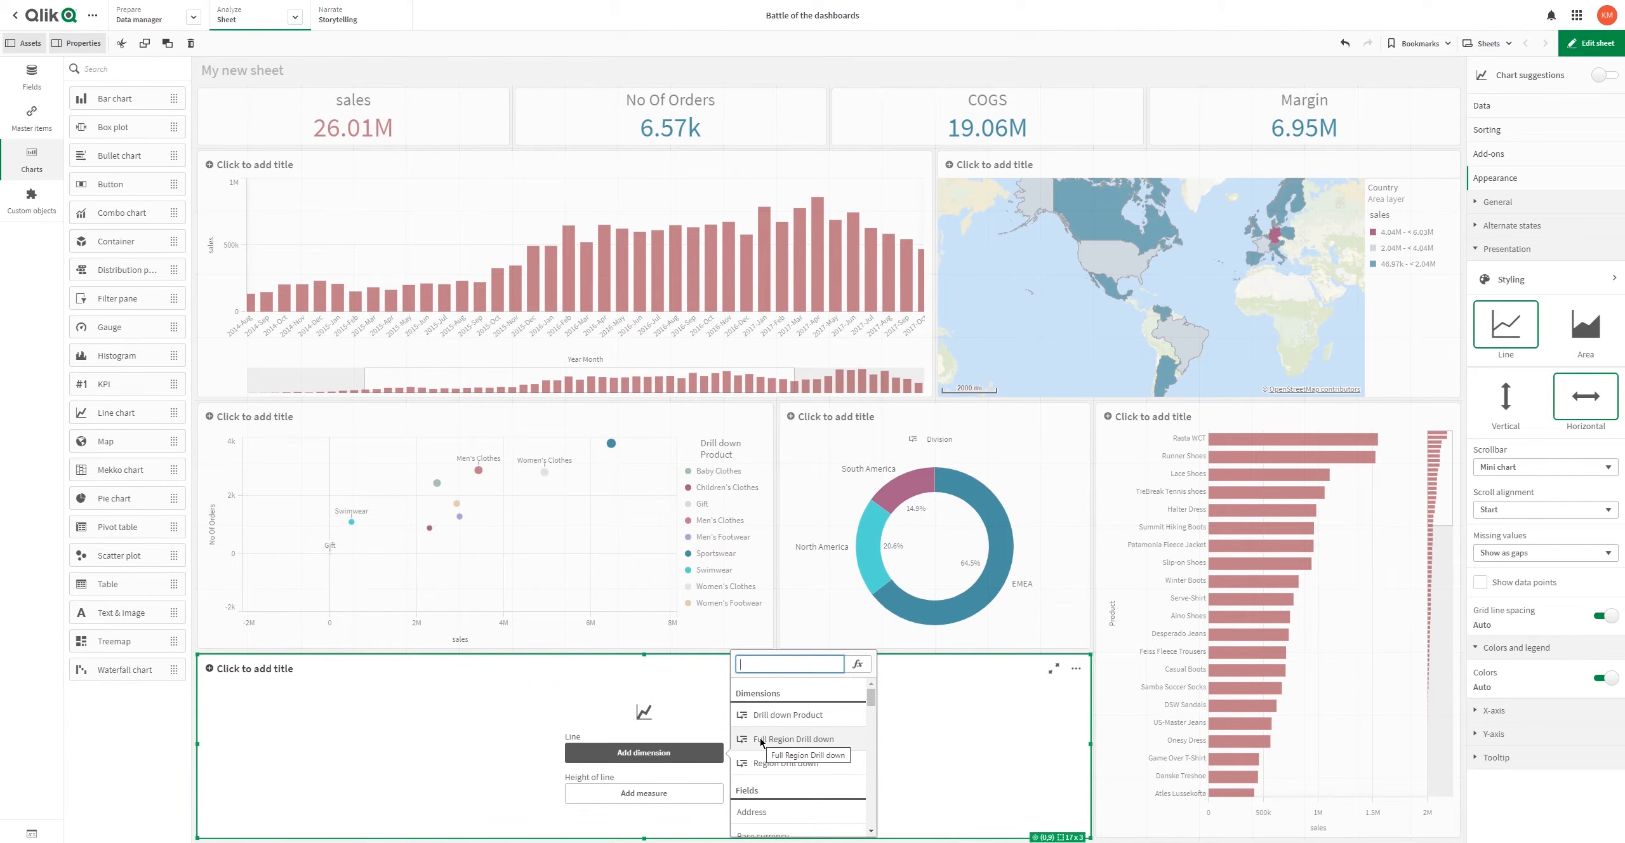
{"action": "scroll", "coordinate": [761, 743], "scroll_direction": "down", "scroll_amount": 2}
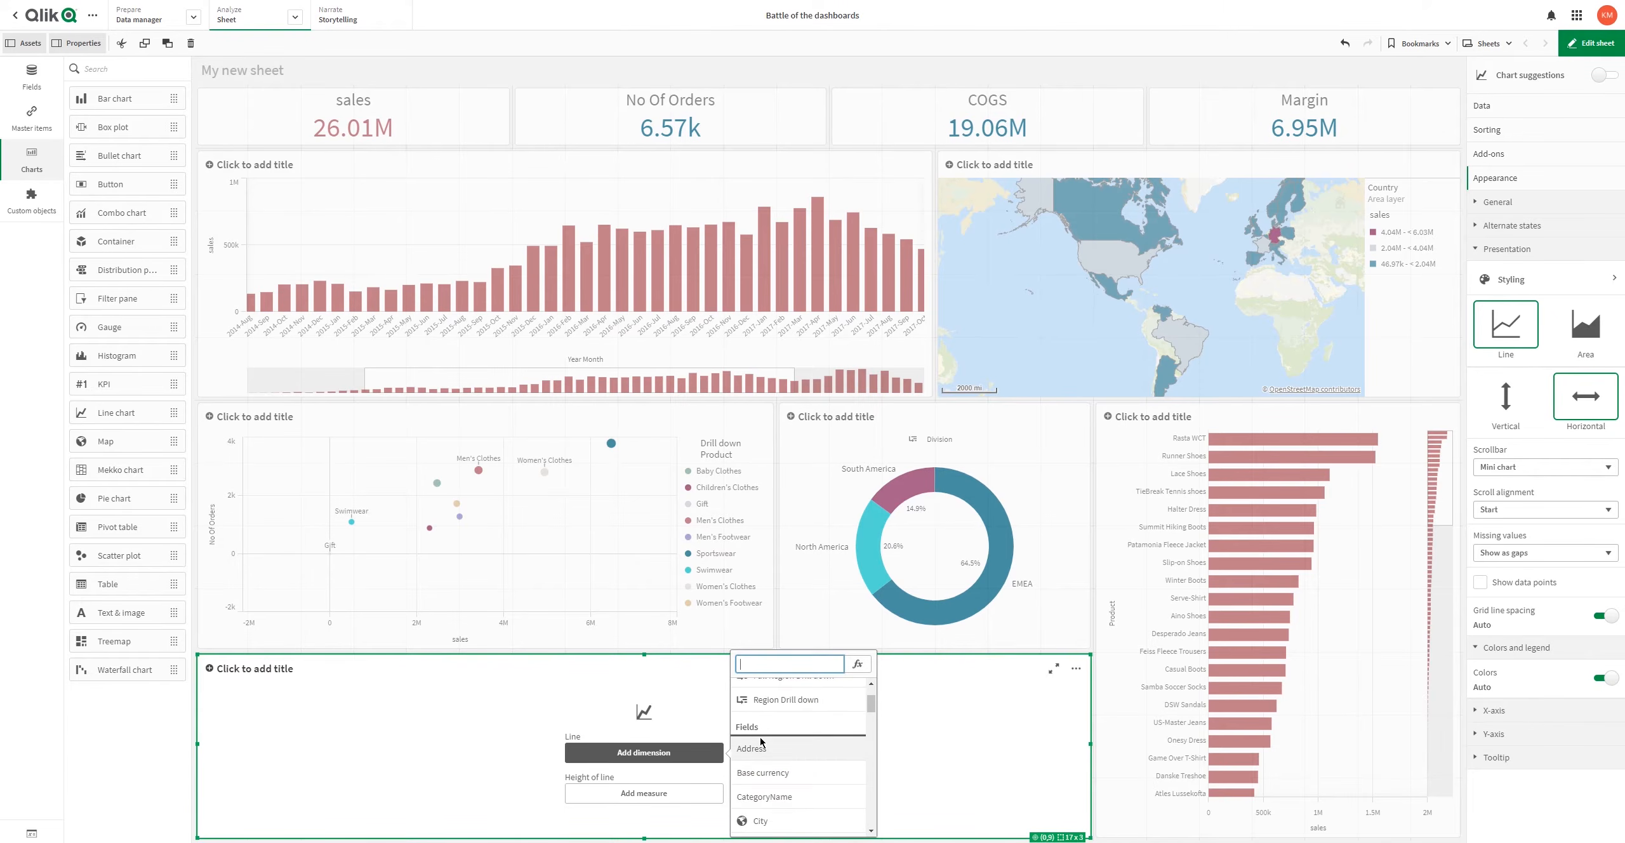
{"action": "scroll", "coordinate": [775, 716], "scroll_direction": "up", "scroll_amount": 1}
{"action": "scroll", "coordinate": [776, 716], "scroll_direction": "up", "scroll_amount": 2}
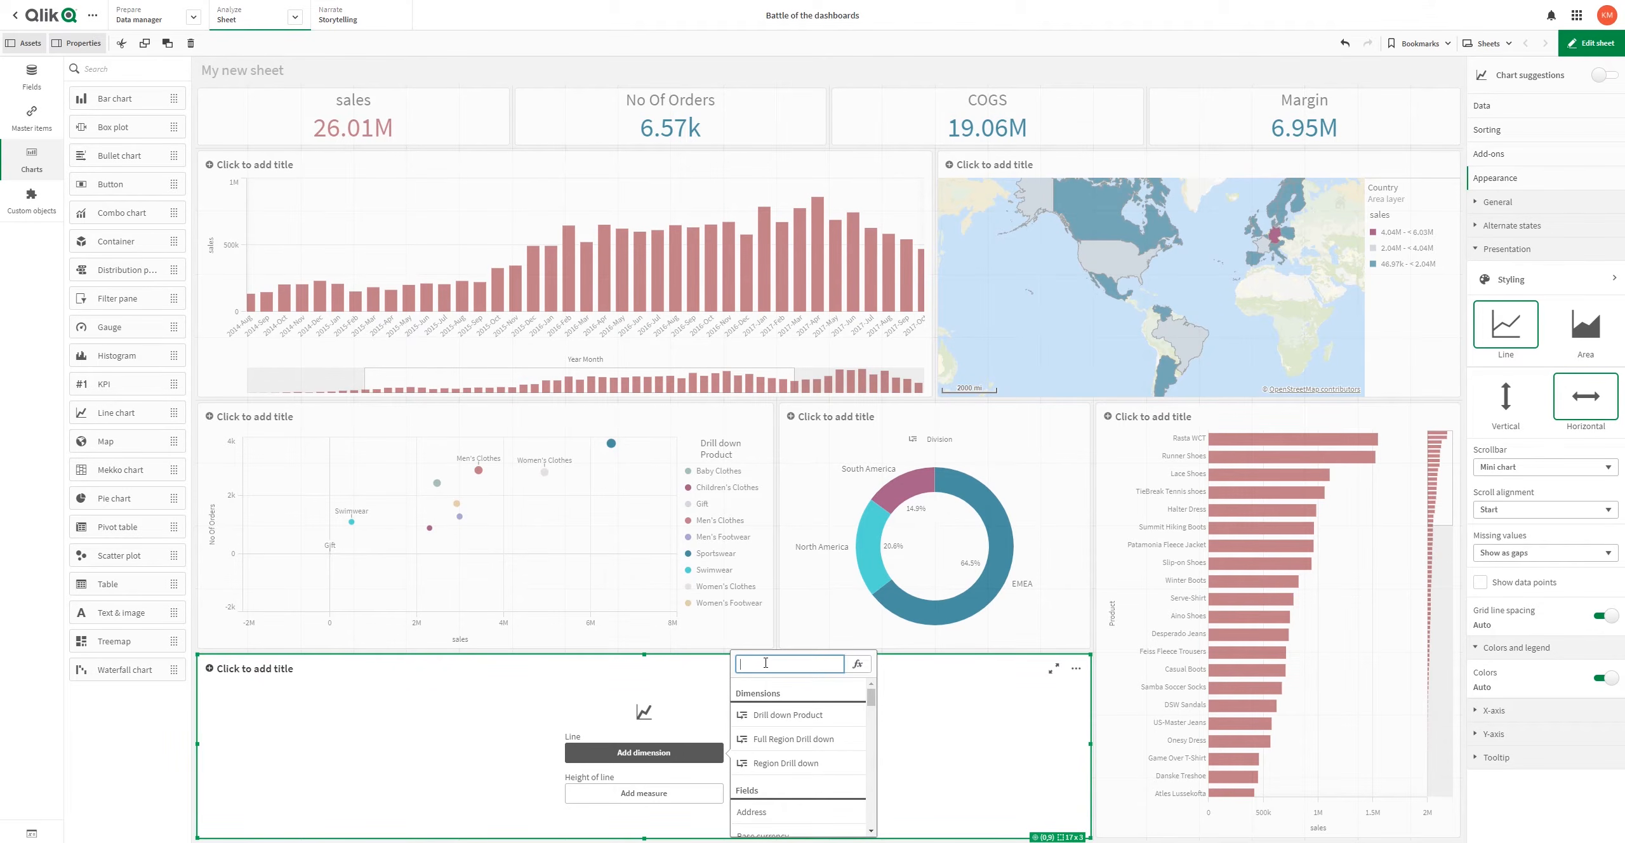
{"action": "type", "text": "yea"}
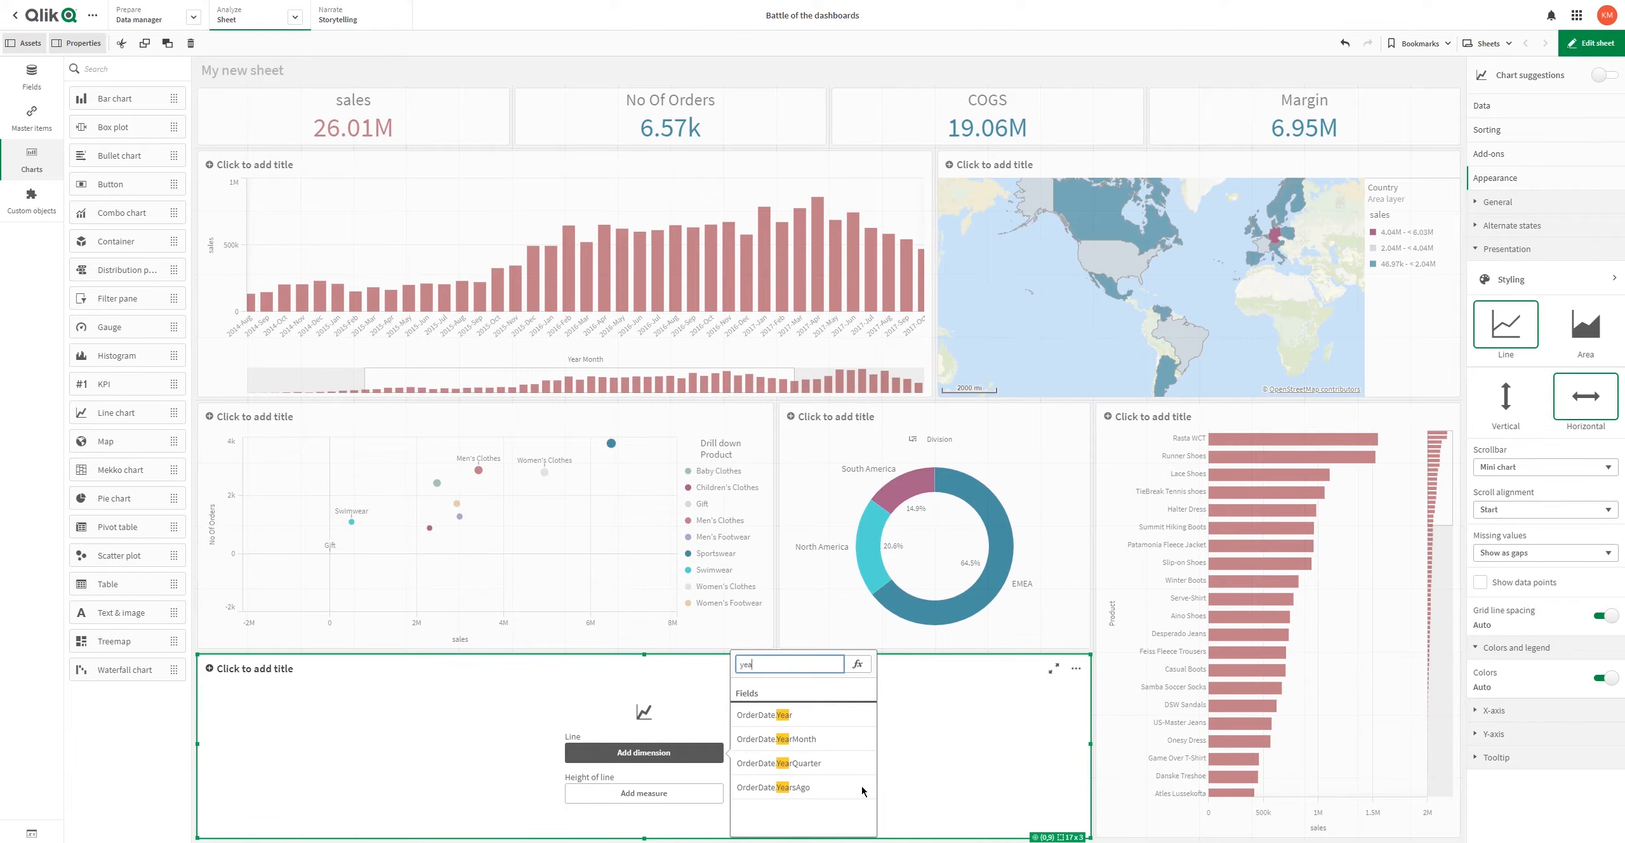
{"action": "left_click", "coordinate": [820, 740]}
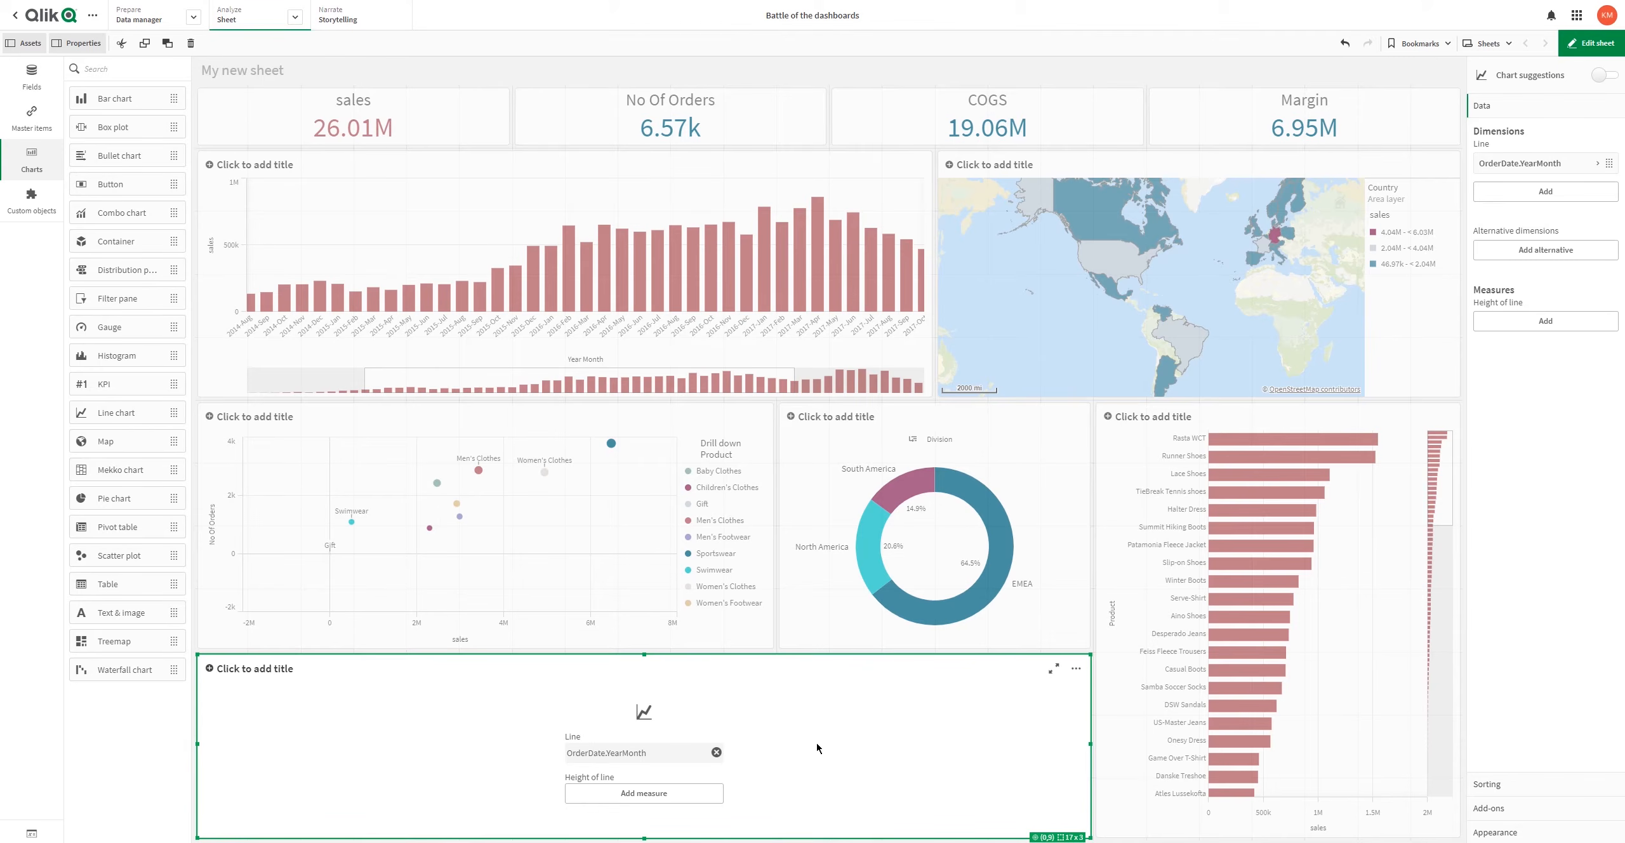
{"action": "left_click", "coordinate": [682, 793]}
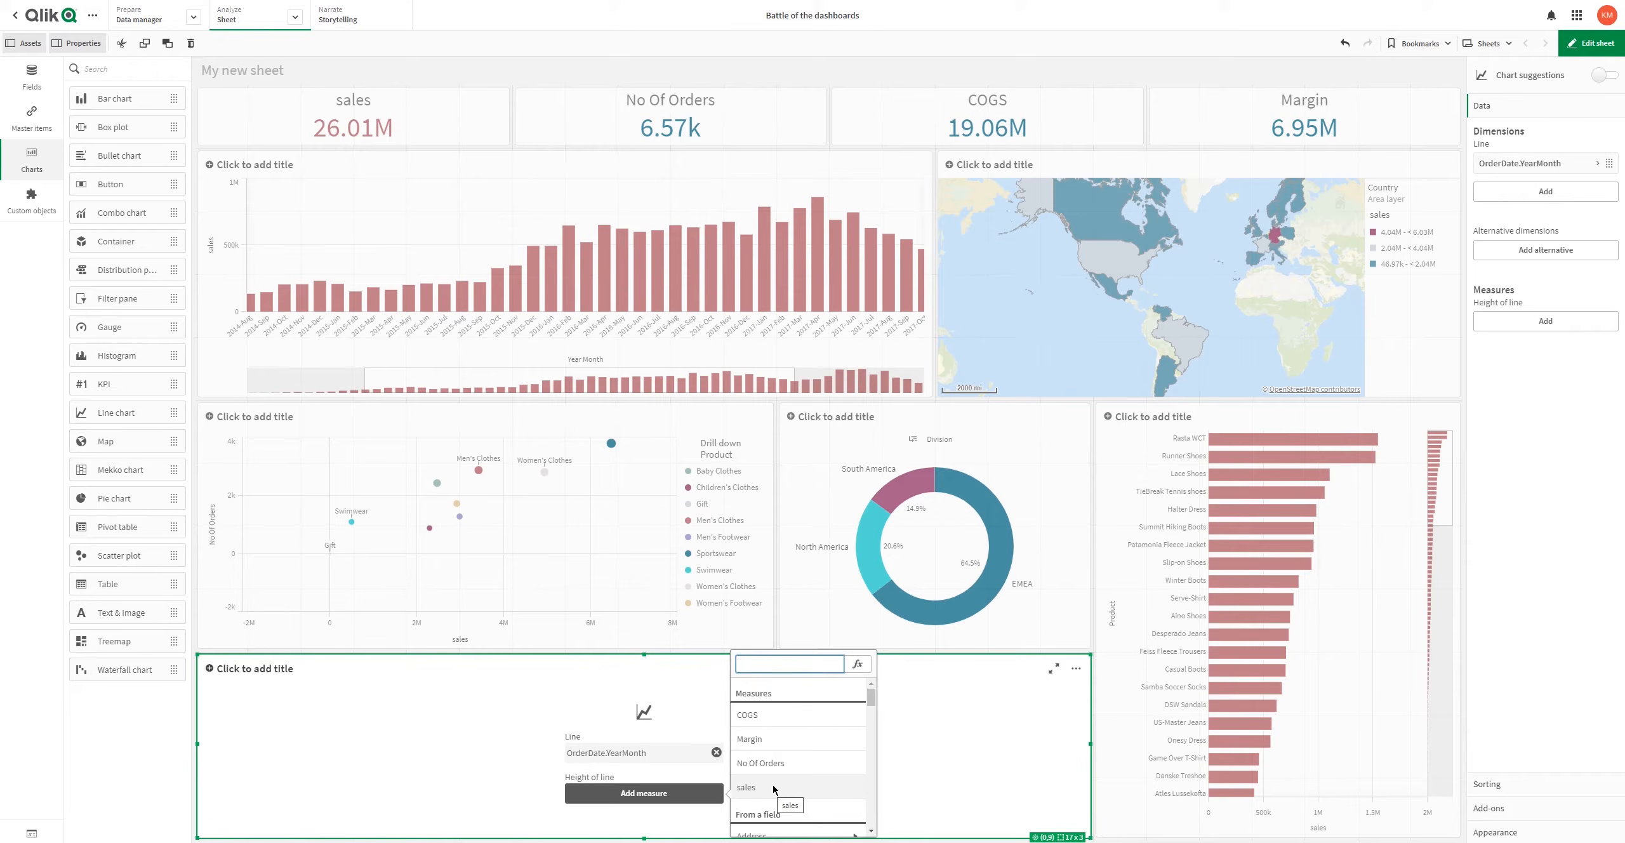
{"action": "left_click", "coordinate": [765, 763]}
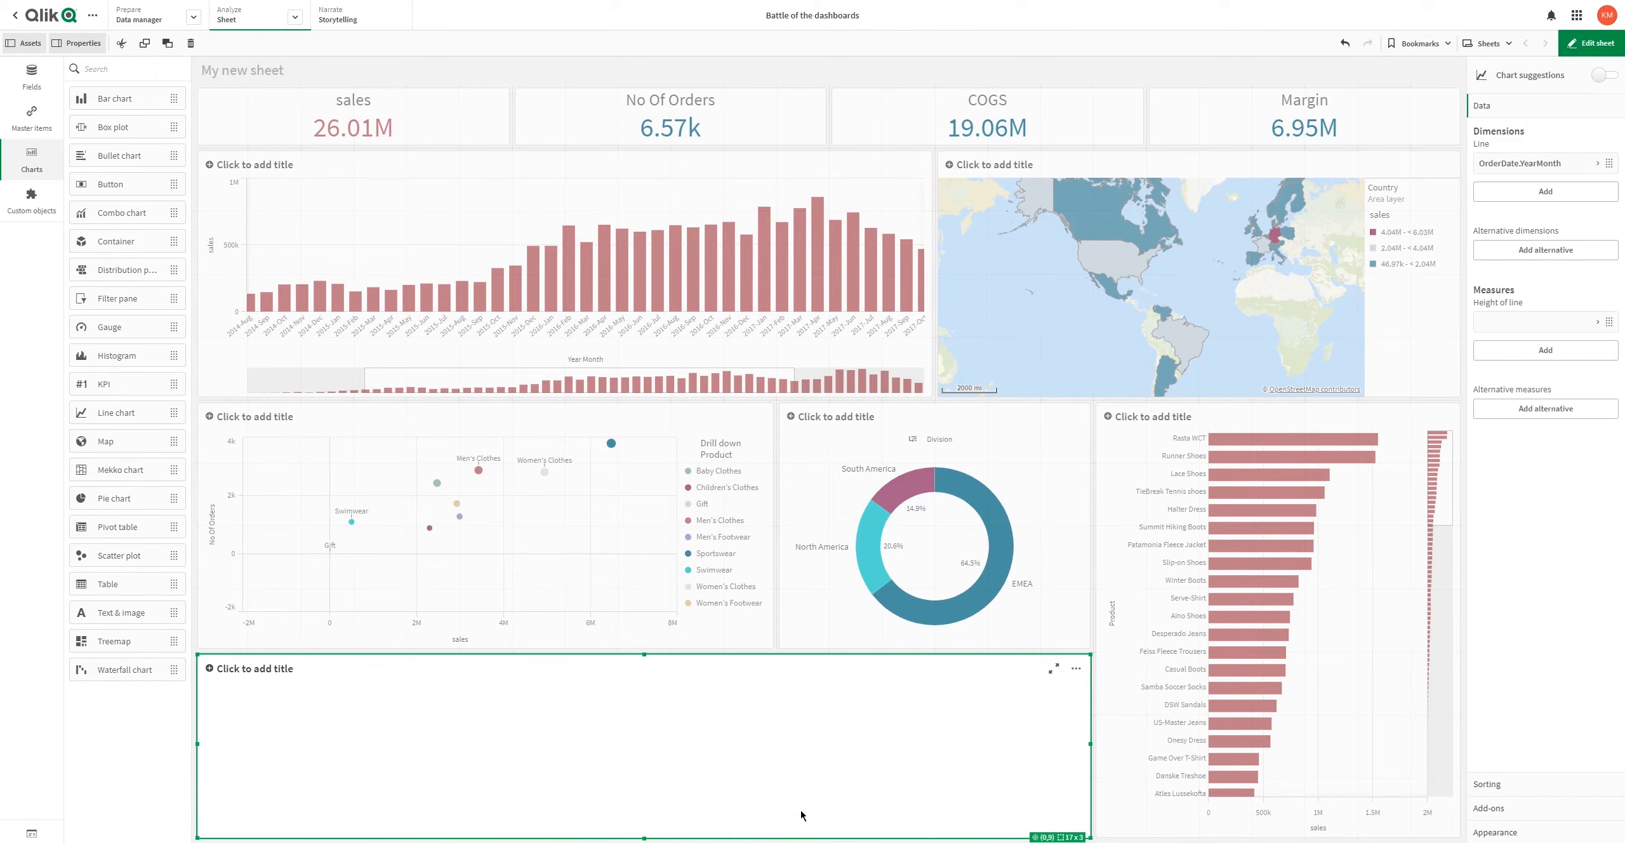
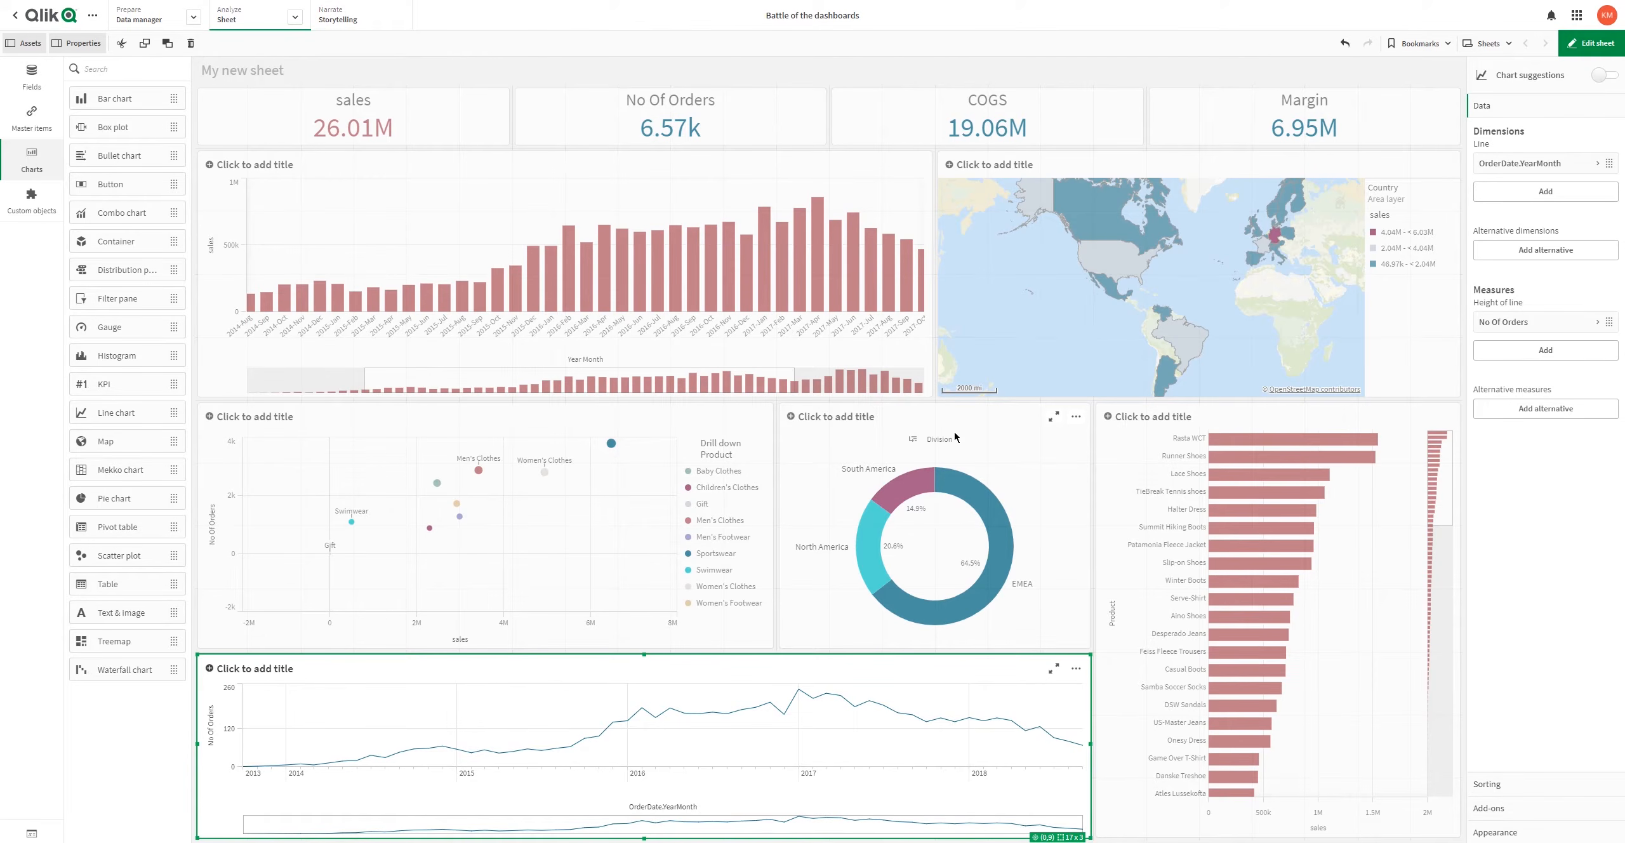
Step: Convert the Year Month sales bar chart to a line chart and display it as an area
{"action": "left_click", "coordinate": [744, 266]}
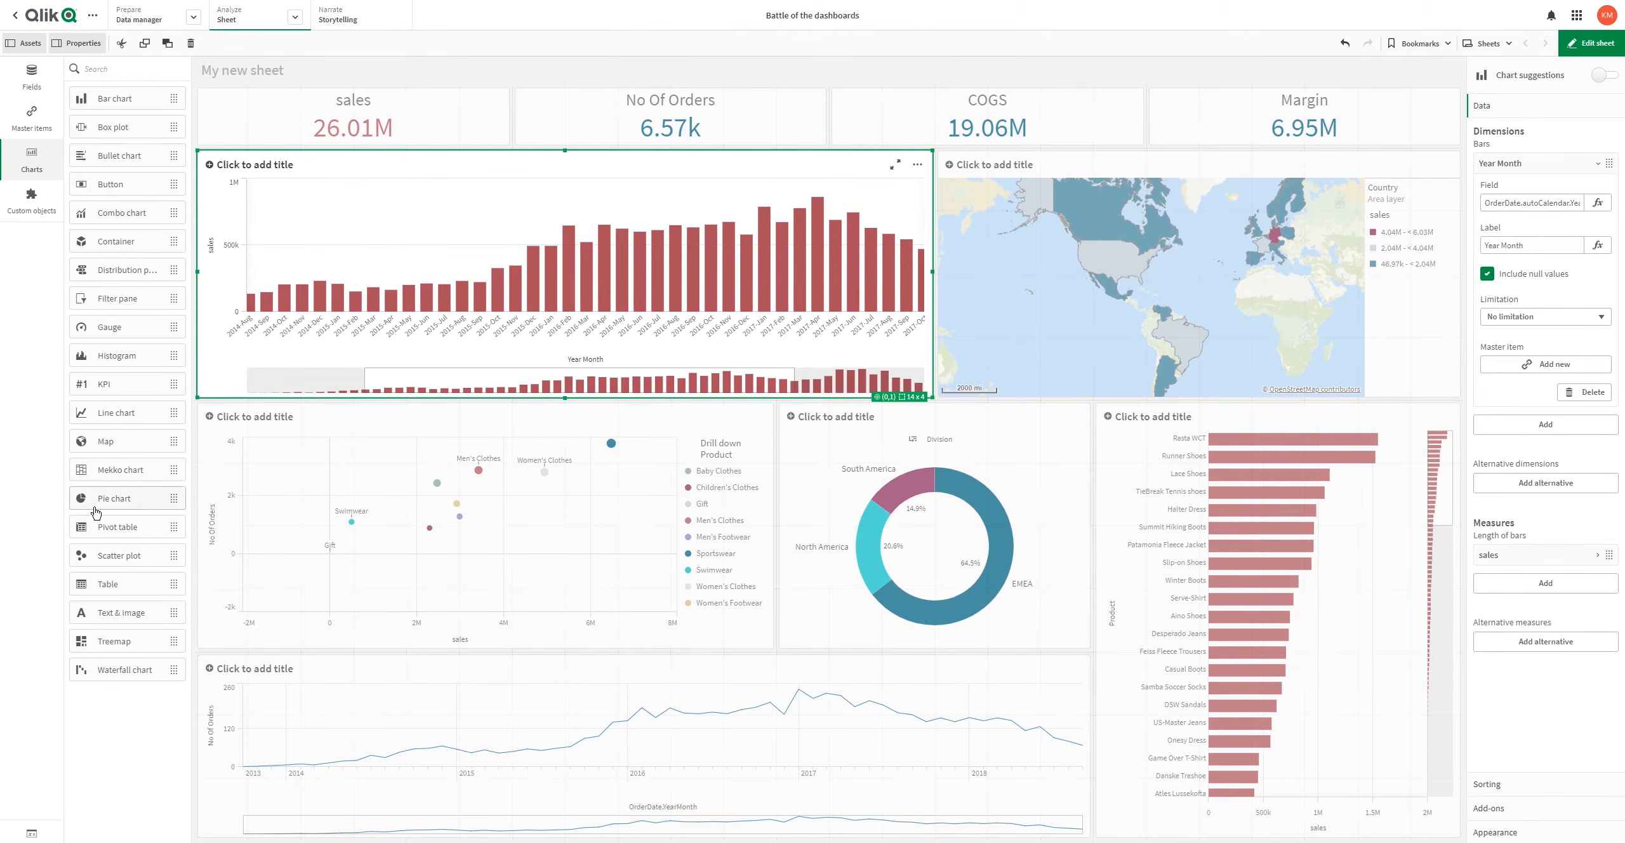
{"action": "left_click_drag", "start_coordinate": [119, 410], "coordinate": [639, 275]}
{"action": "left_click", "coordinate": [596, 298]}
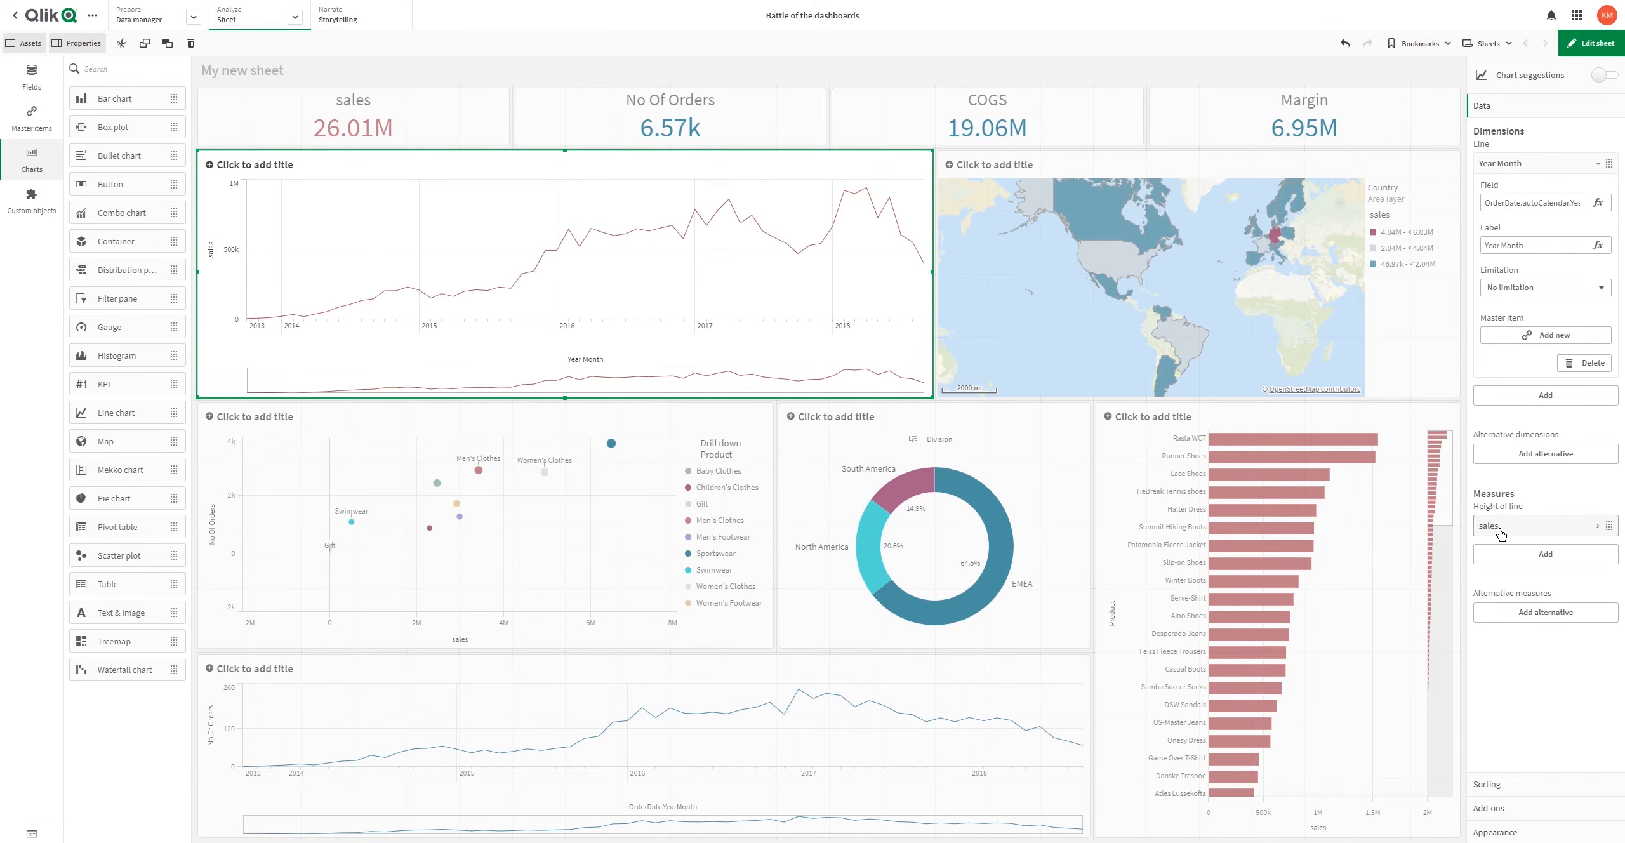
{"action": "left_click", "coordinate": [1515, 825]}
{"action": "left_click", "coordinate": [1585, 325]}
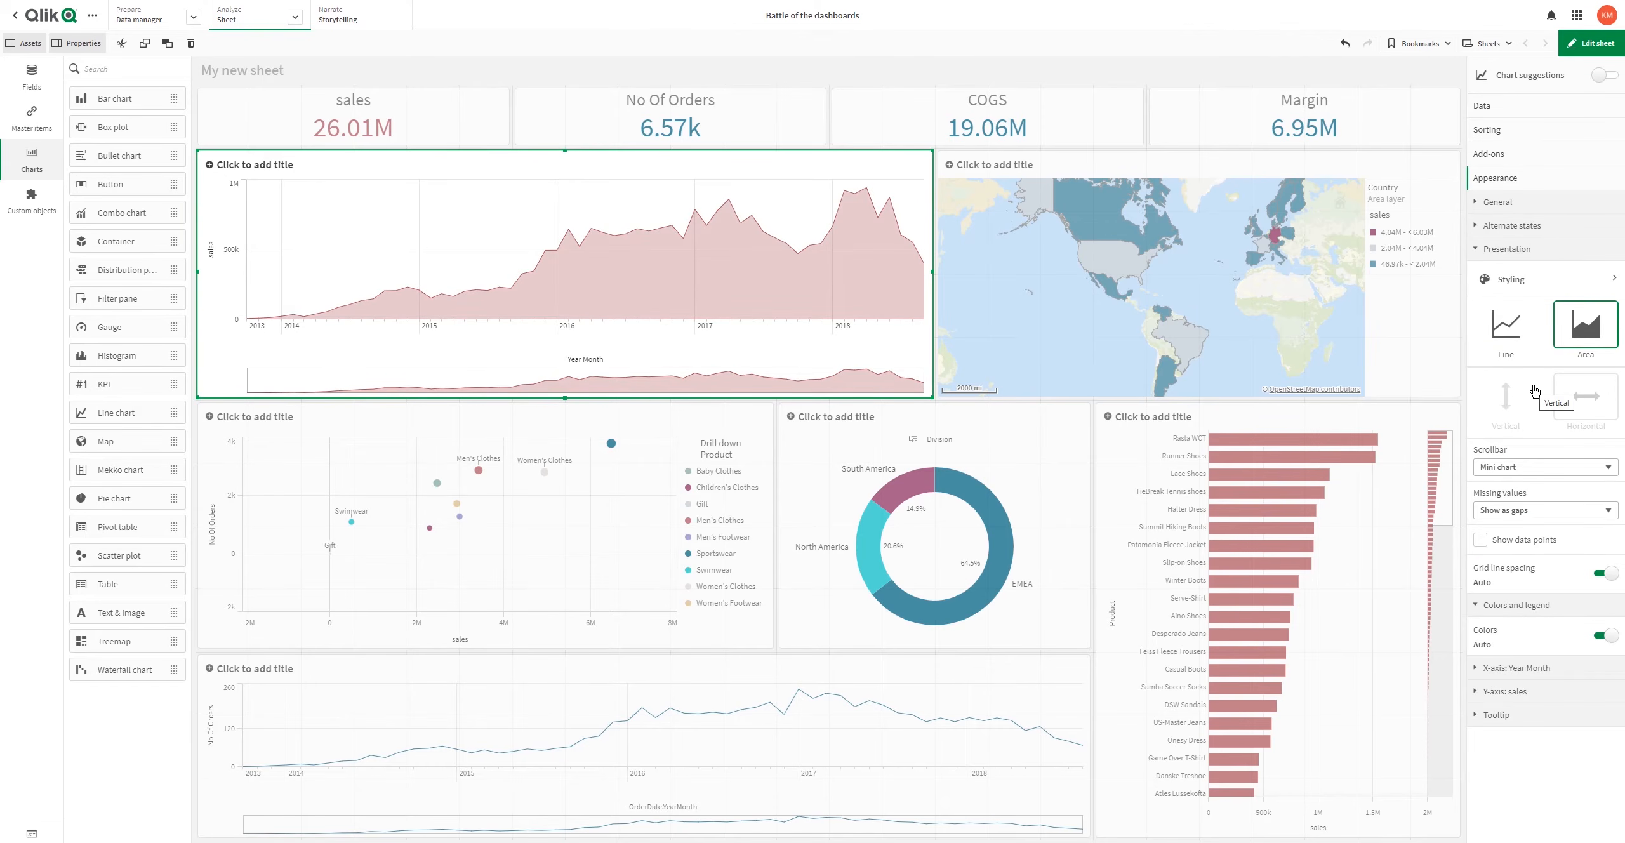
Step: Remove the No Of Orders line chart from the bottom of the sheet
{"action": "right_click", "coordinate": [786, 713]}
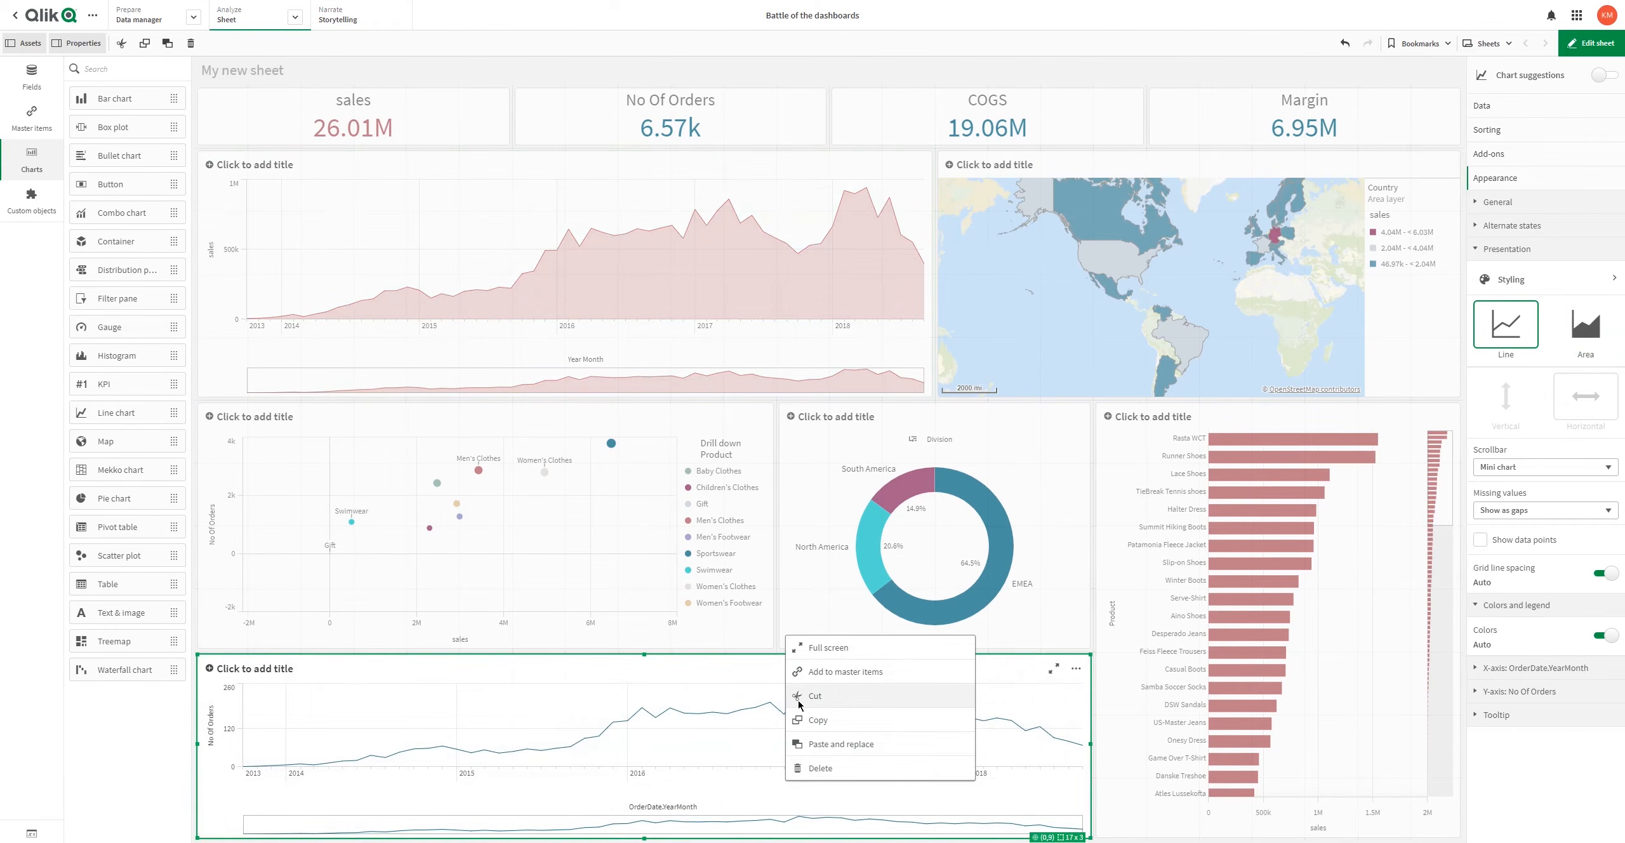
{"action": "left_click", "coordinate": [751, 662]}
Step: Stretch the scatter plot down to the sheet's bottom edge and lower its upper edge by two grid rows
{"action": "left_click", "coordinate": [541, 646]}
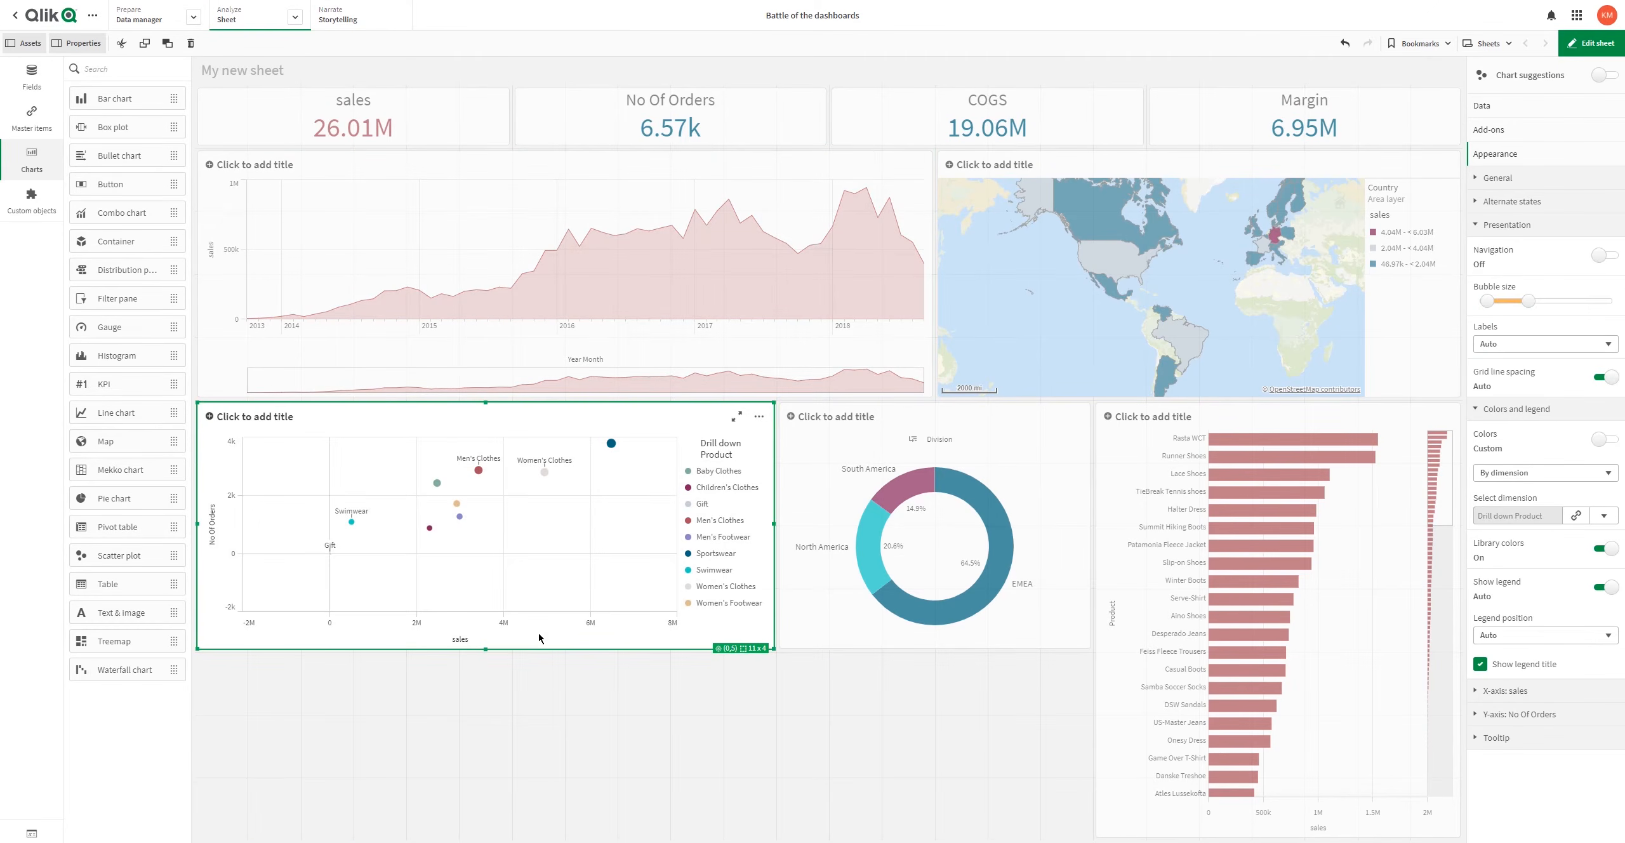
{"action": "left_click_drag", "start_coordinate": [489, 752], "coordinate": [485, 836]}
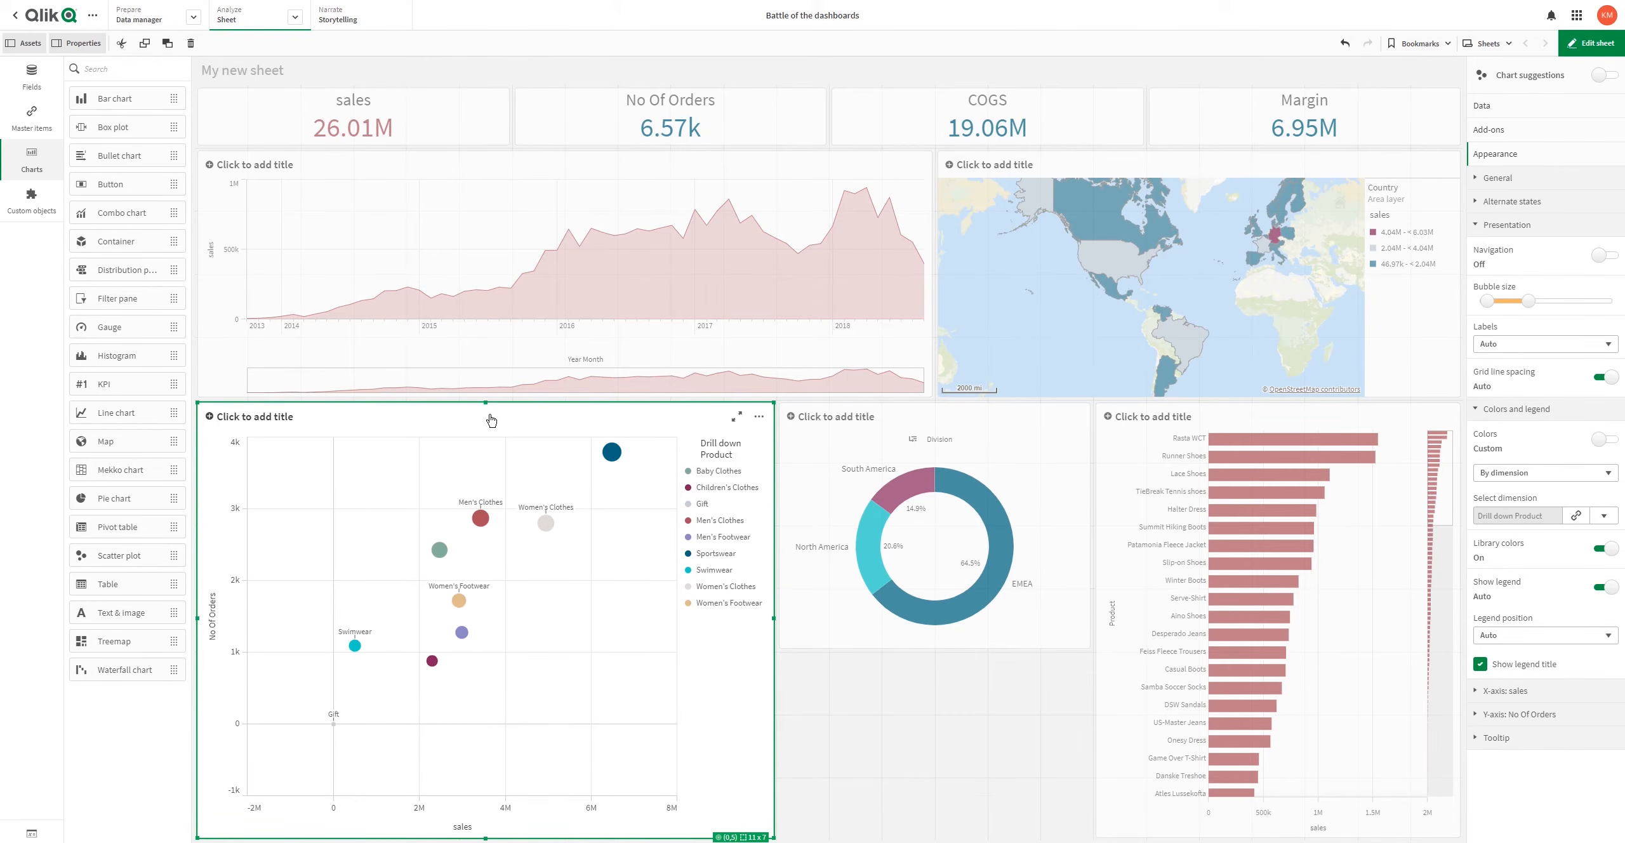
{"action": "left_click_drag", "start_coordinate": [485, 401], "coordinate": [493, 521]}
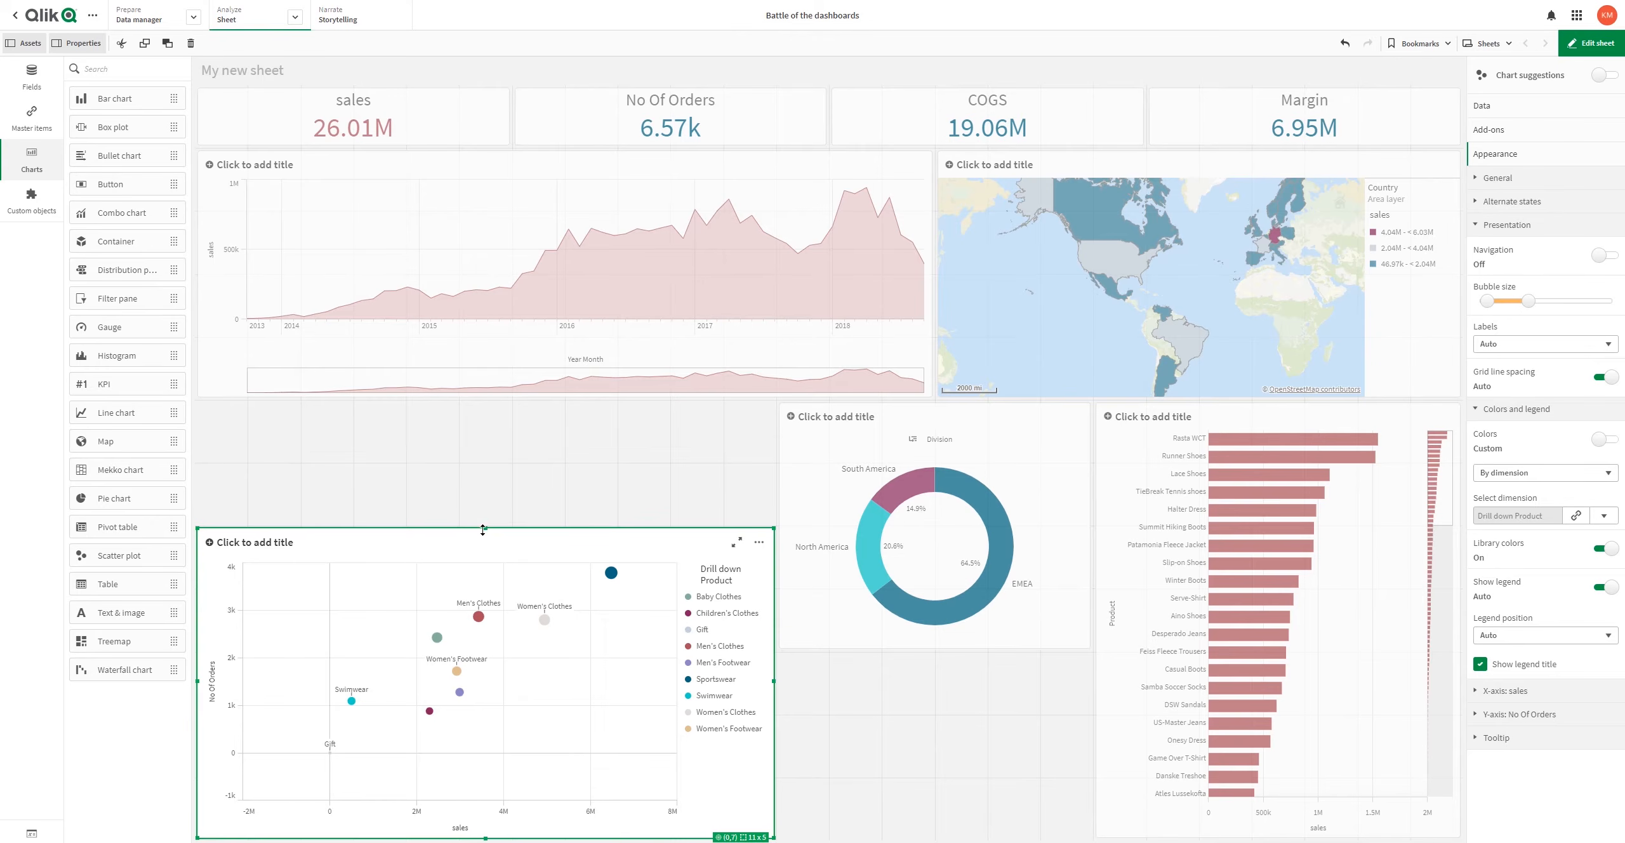
Step: Cut the donut chart and resize the scatter plot to fill the full height beside the product bar chart, about nine grid columns wide
{"action": "right_click", "coordinate": [892, 468]}
{"action": "key", "text": "Escape"}
{"action": "left_click", "coordinate": [749, 610]}
{"action": "left_click_drag", "start_coordinate": [774, 644], "coordinate": [1089, 671]}
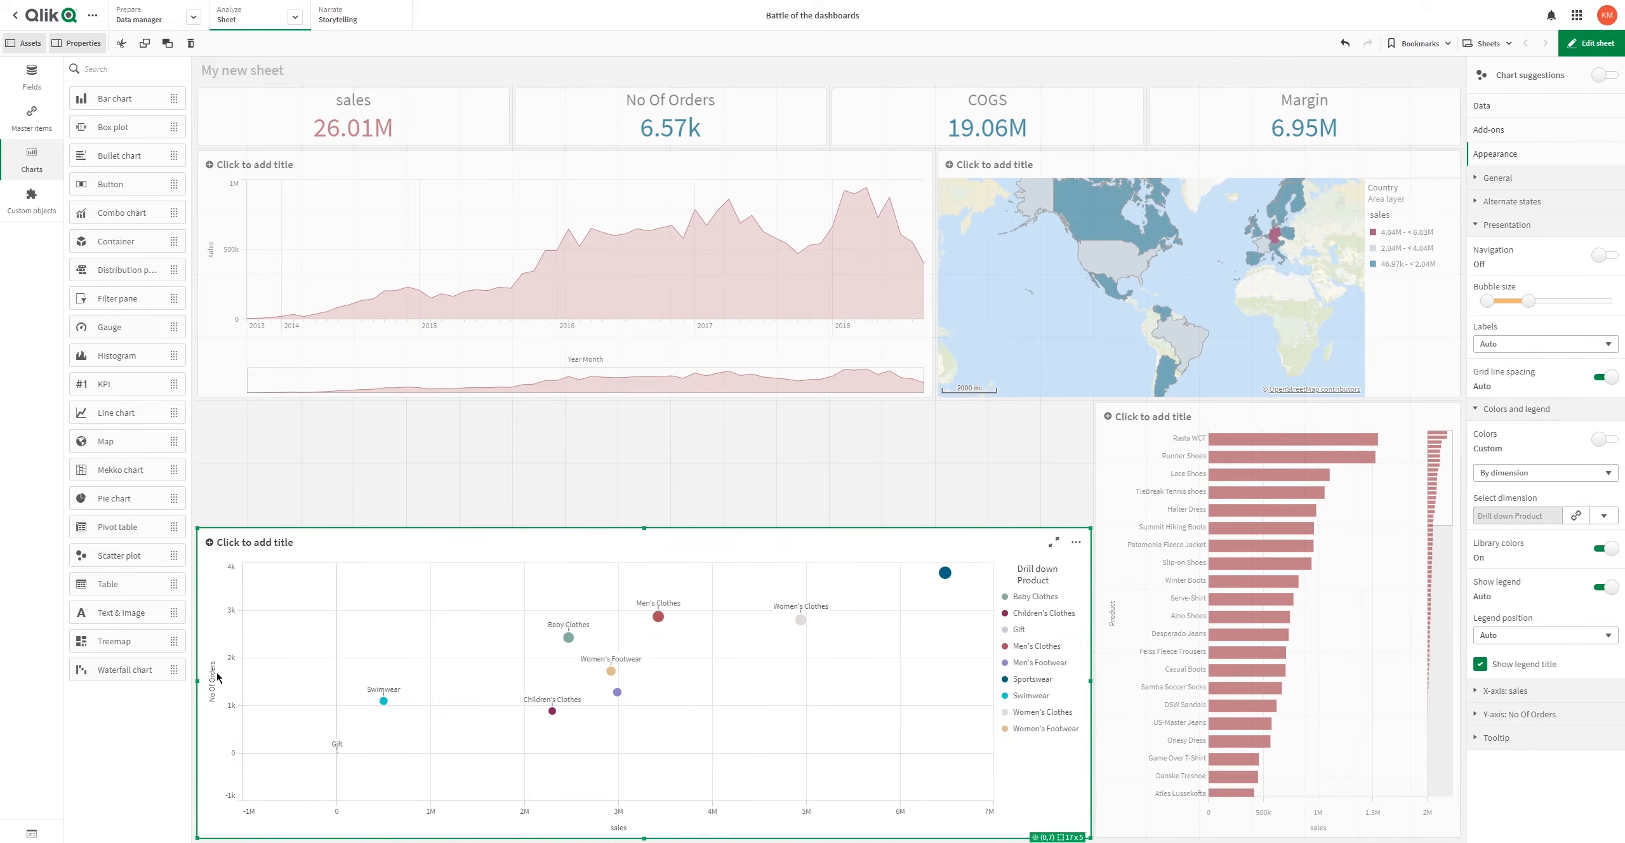
{"action": "left_click_drag", "start_coordinate": [196, 681], "coordinate": [728, 680]}
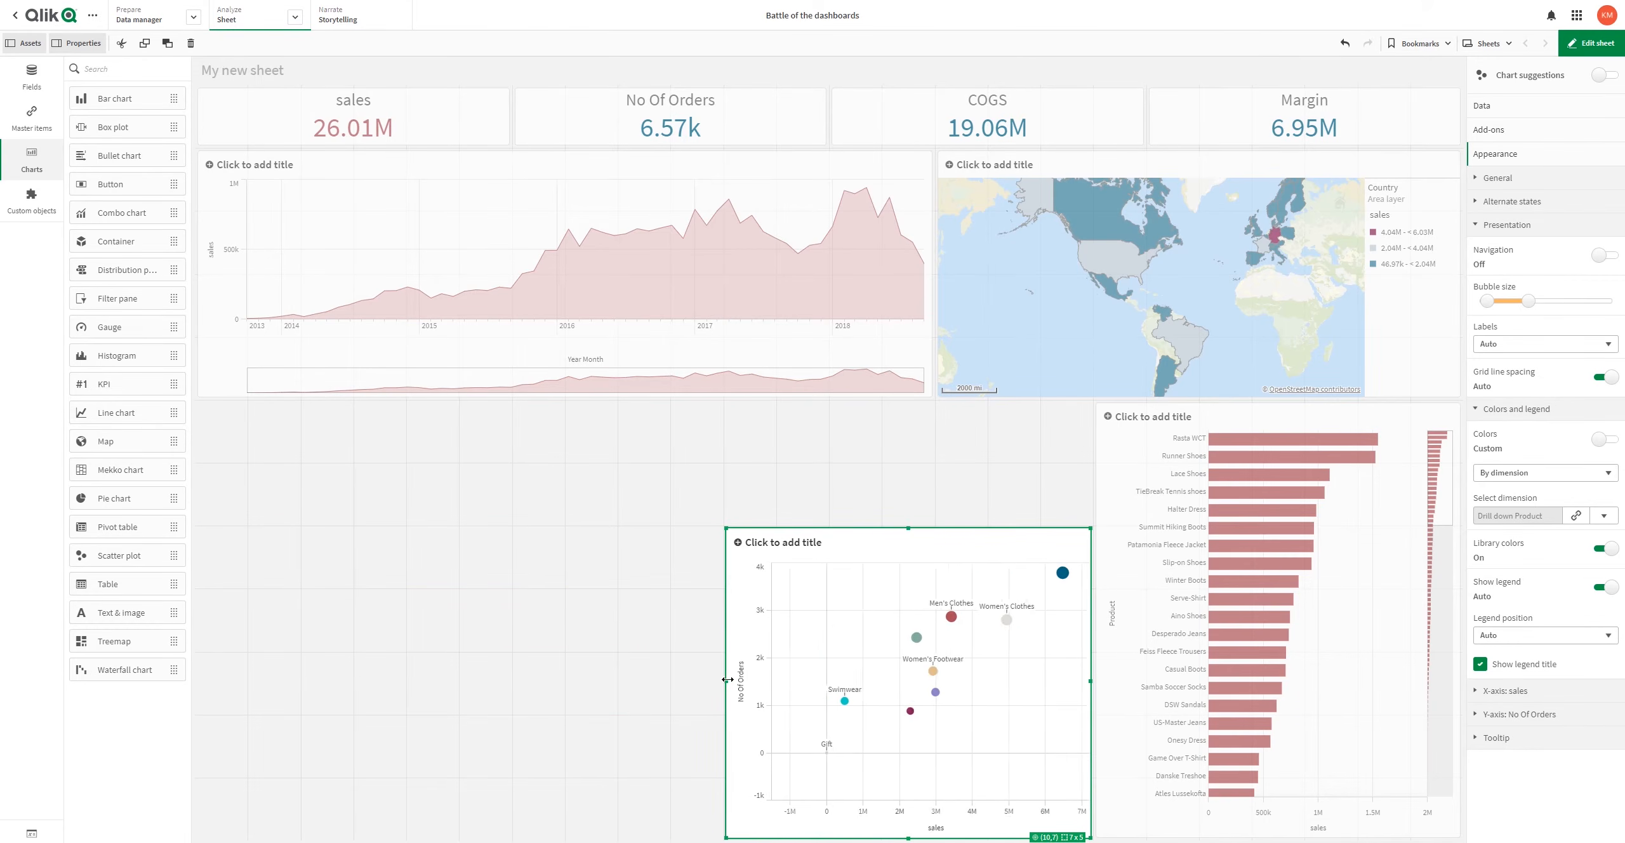
{"action": "left_click_drag", "start_coordinate": [906, 530], "coordinate": [900, 436]}
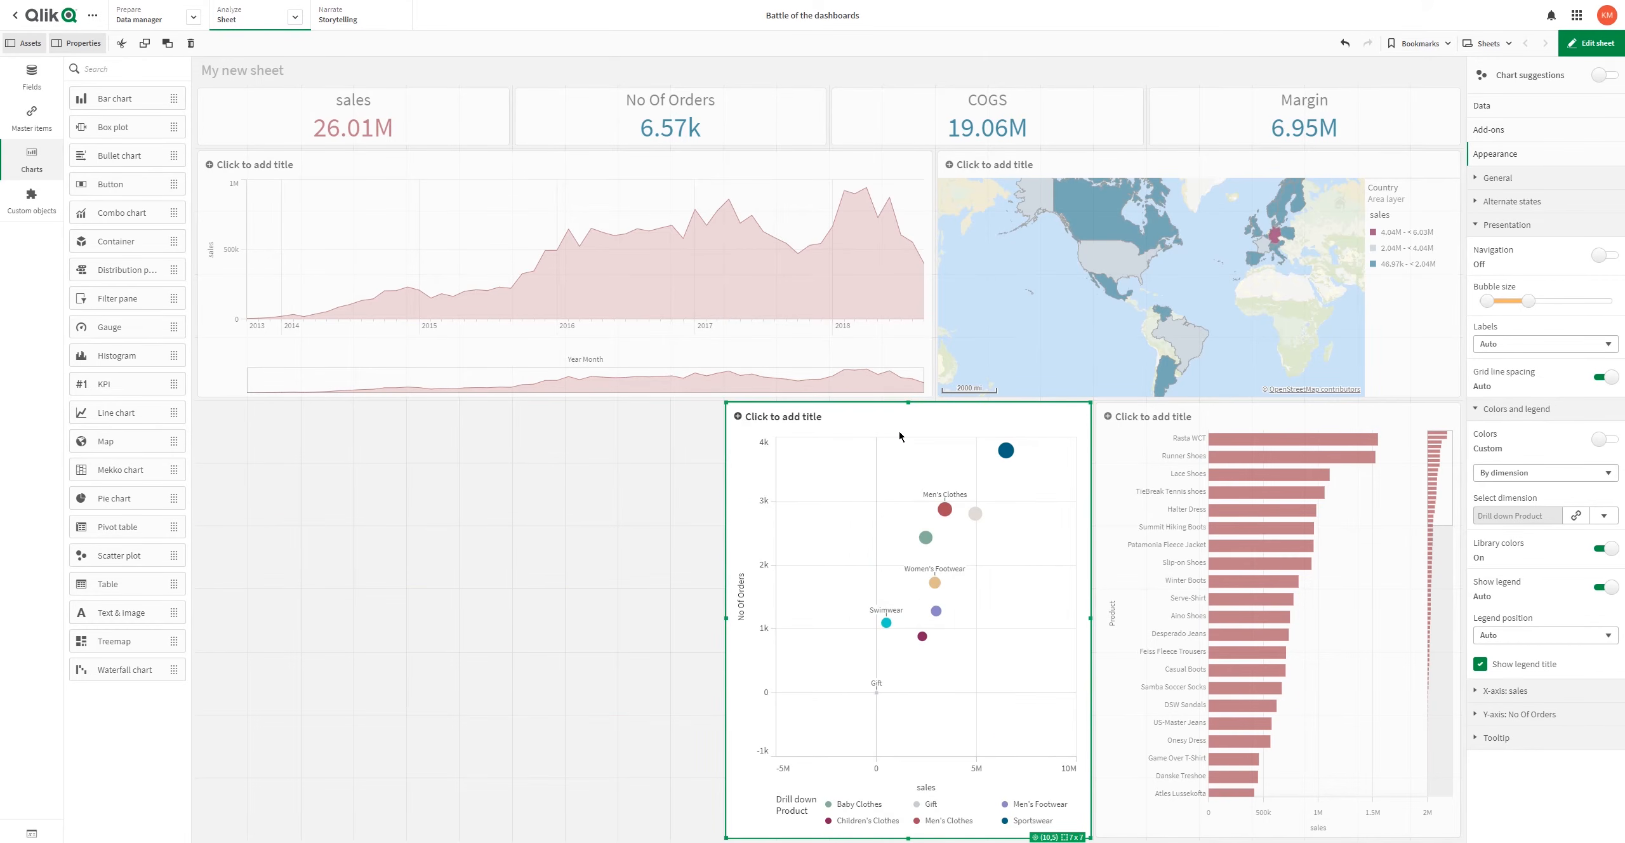
{"action": "left_click_drag", "start_coordinate": [909, 834], "coordinate": [882, 815]}
{"action": "left_click_drag", "start_coordinate": [653, 614], "coordinate": [597, 613]}
Step: Paste the donut chart into the empty area beside the scatter plot and shrink it to fit the bottom corner
{"action": "left_click", "coordinate": [324, 652]}
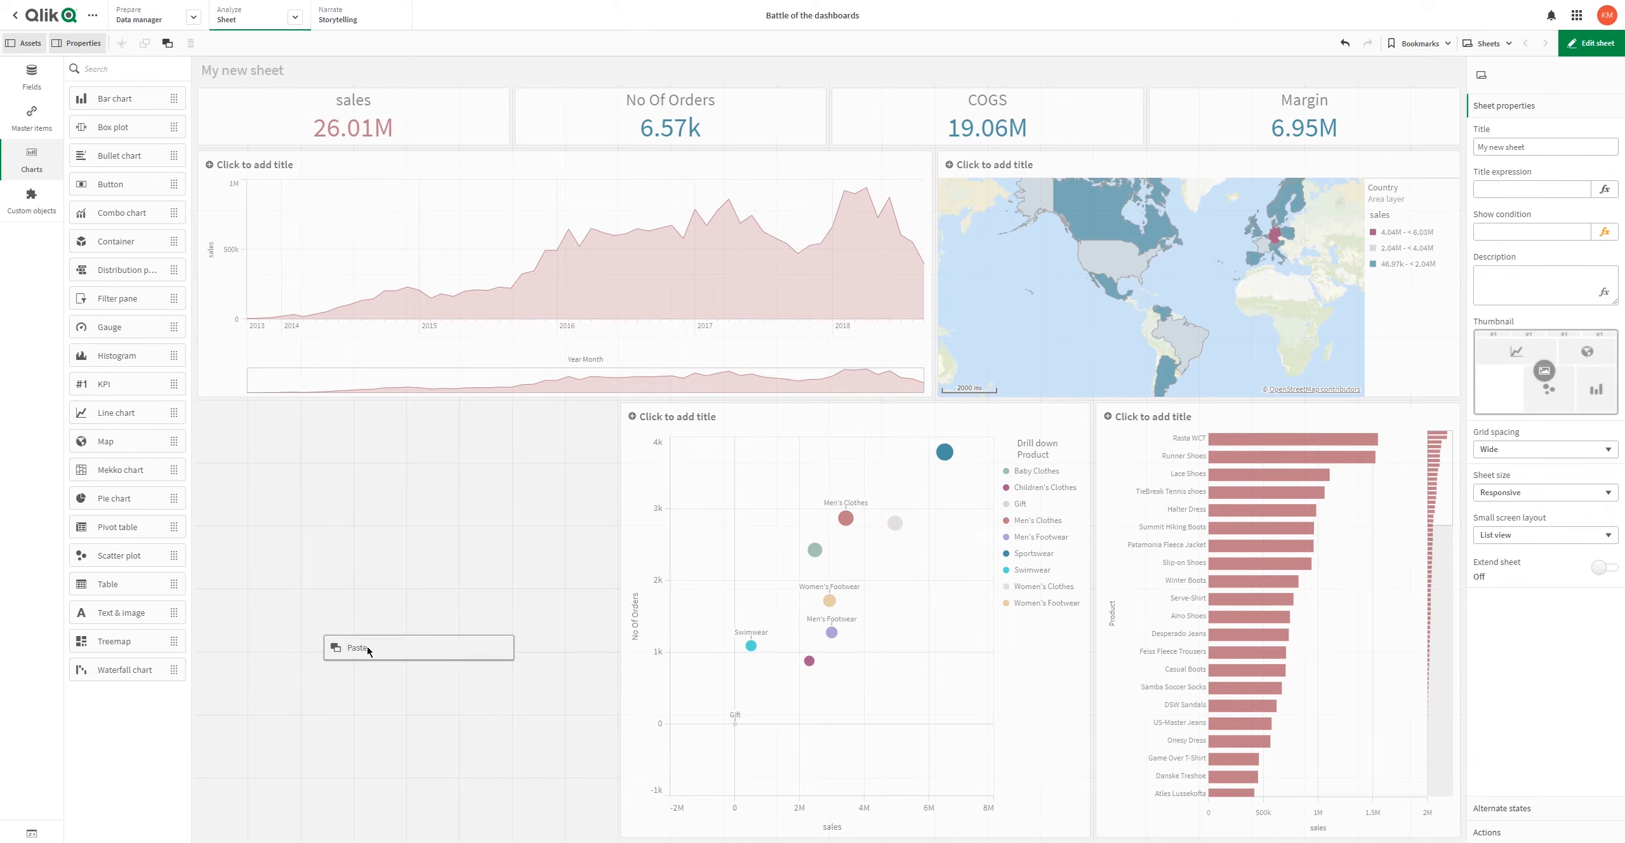
{"action": "key", "text": "ctrl+v"}
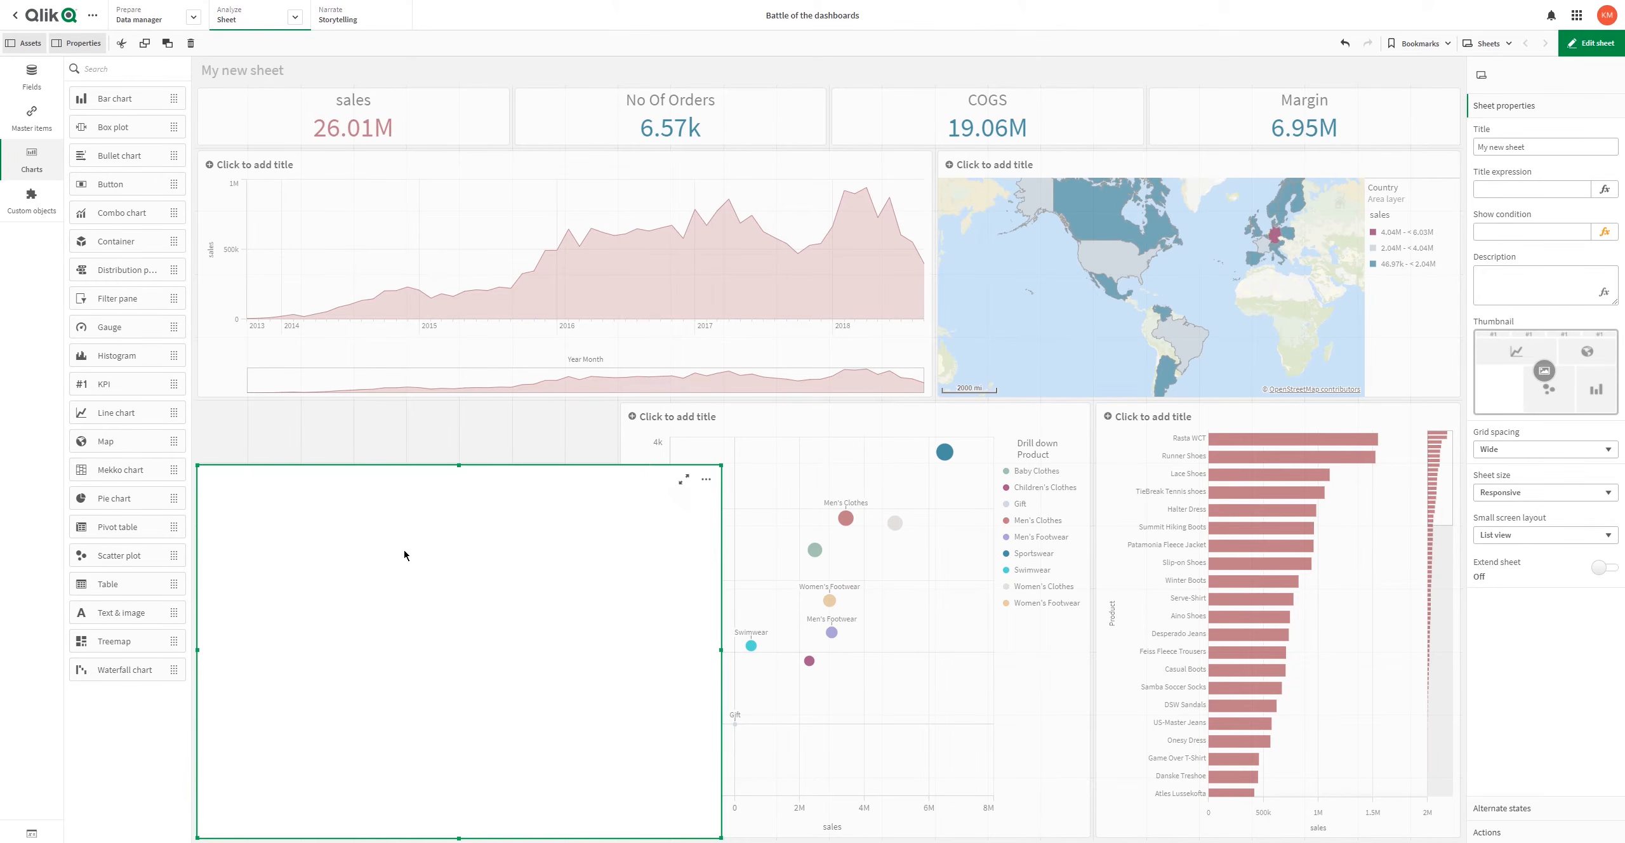
{"action": "left_click_drag", "start_coordinate": [719, 464], "coordinate": [620, 604]}
{"action": "left_click", "coordinate": [444, 457]}
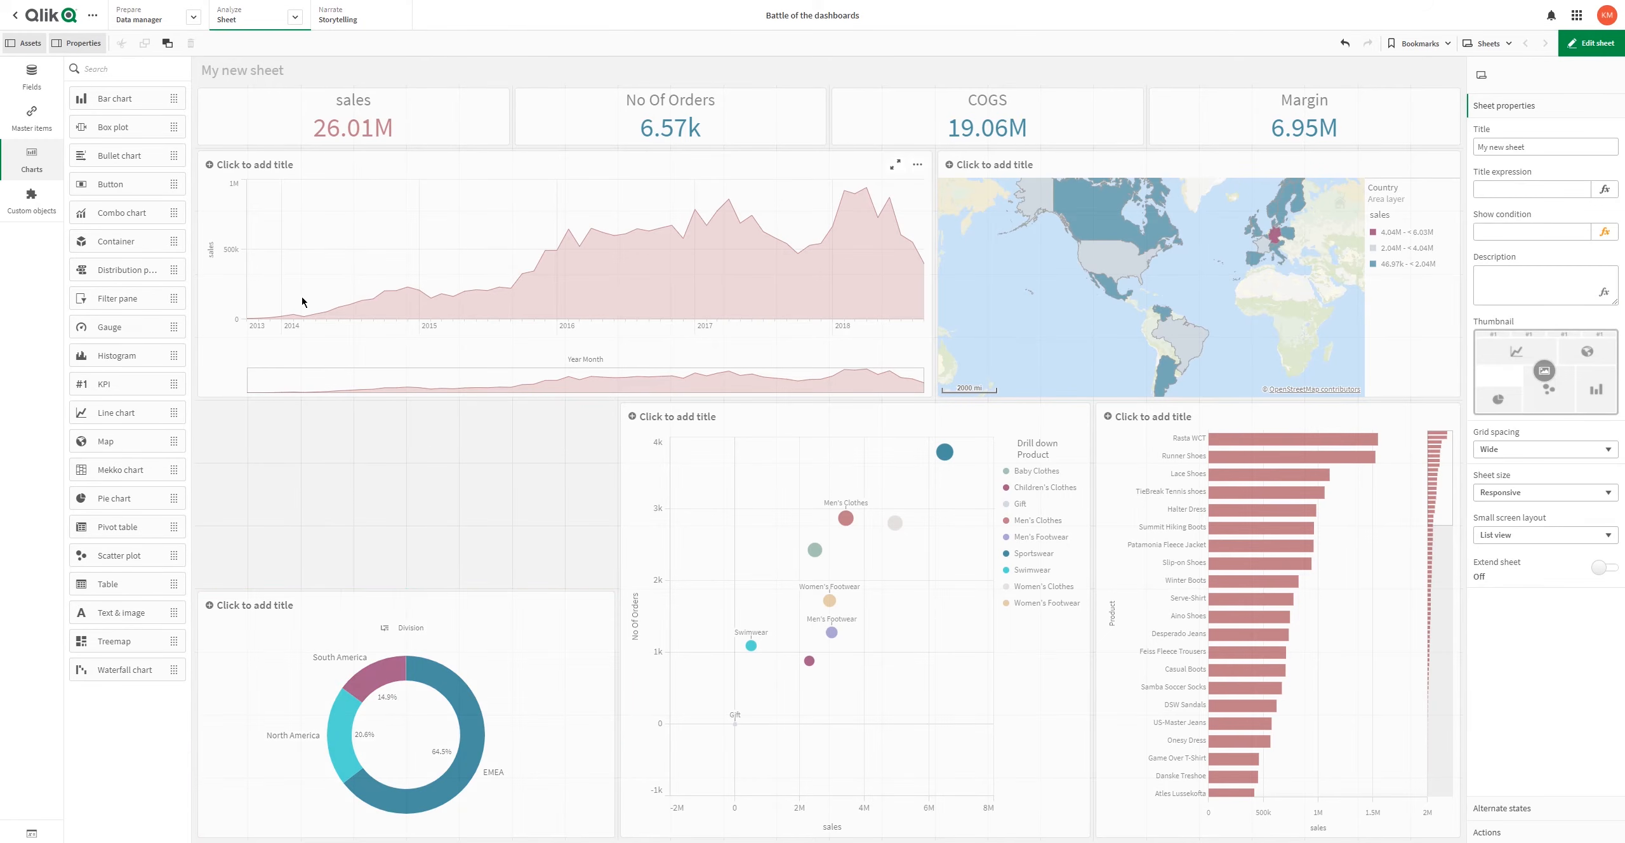
Step: Add a bar chart filling the empty area above the donut chart, with OrderDate.Year as the dimension and sales as the measure
{"action": "left_click_drag", "start_coordinate": [114, 99], "coordinate": [473, 485]}
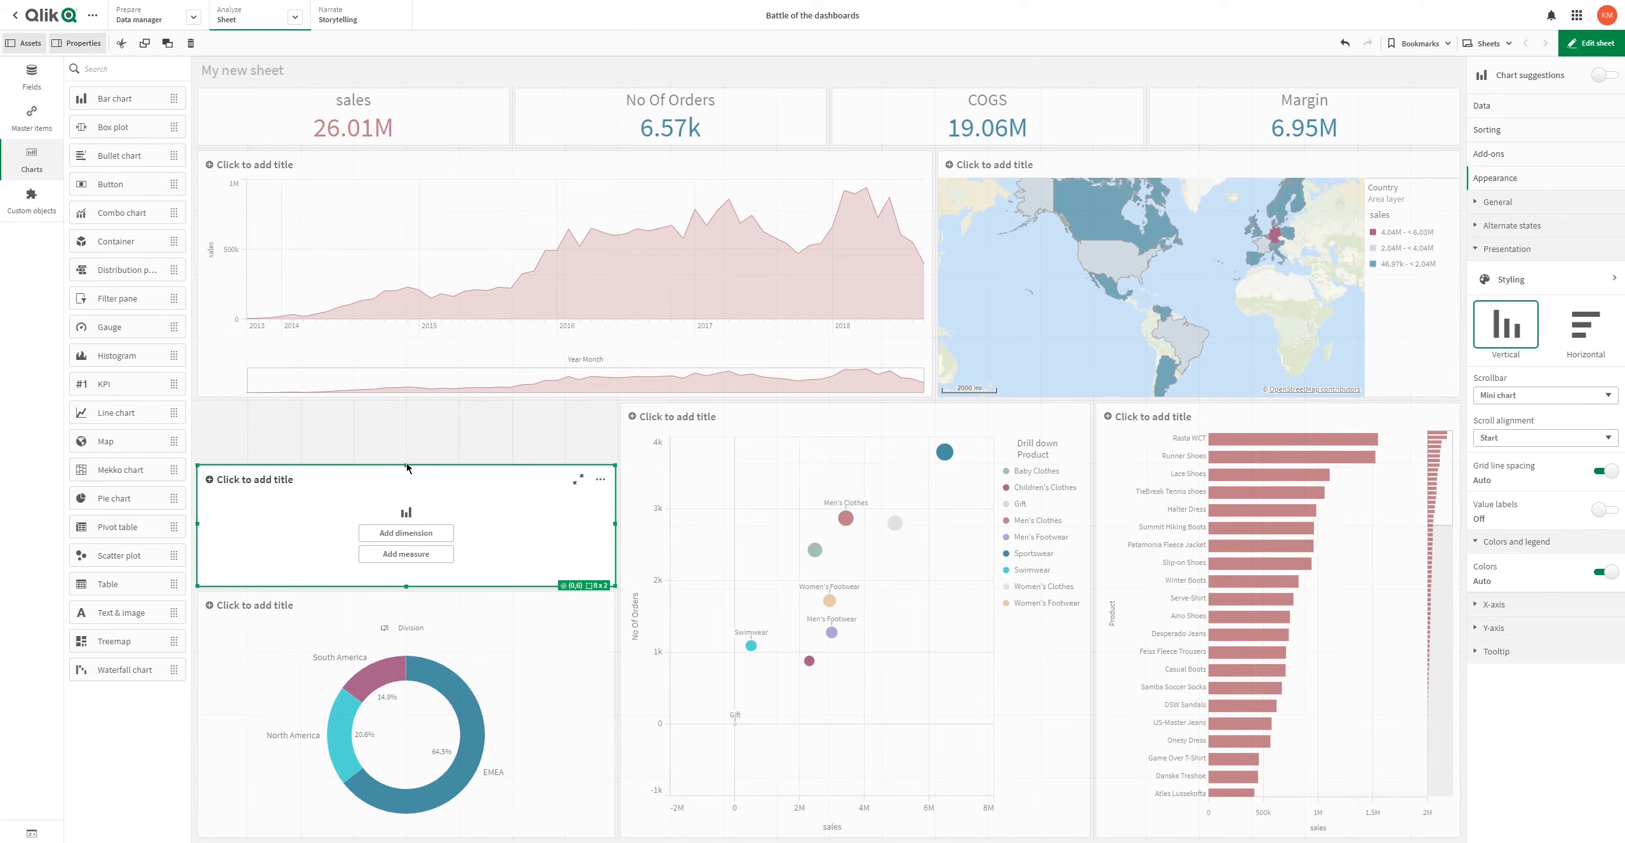
{"action": "left_click_drag", "start_coordinate": [406, 466], "coordinate": [405, 424]}
{"action": "left_click", "coordinate": [430, 502]}
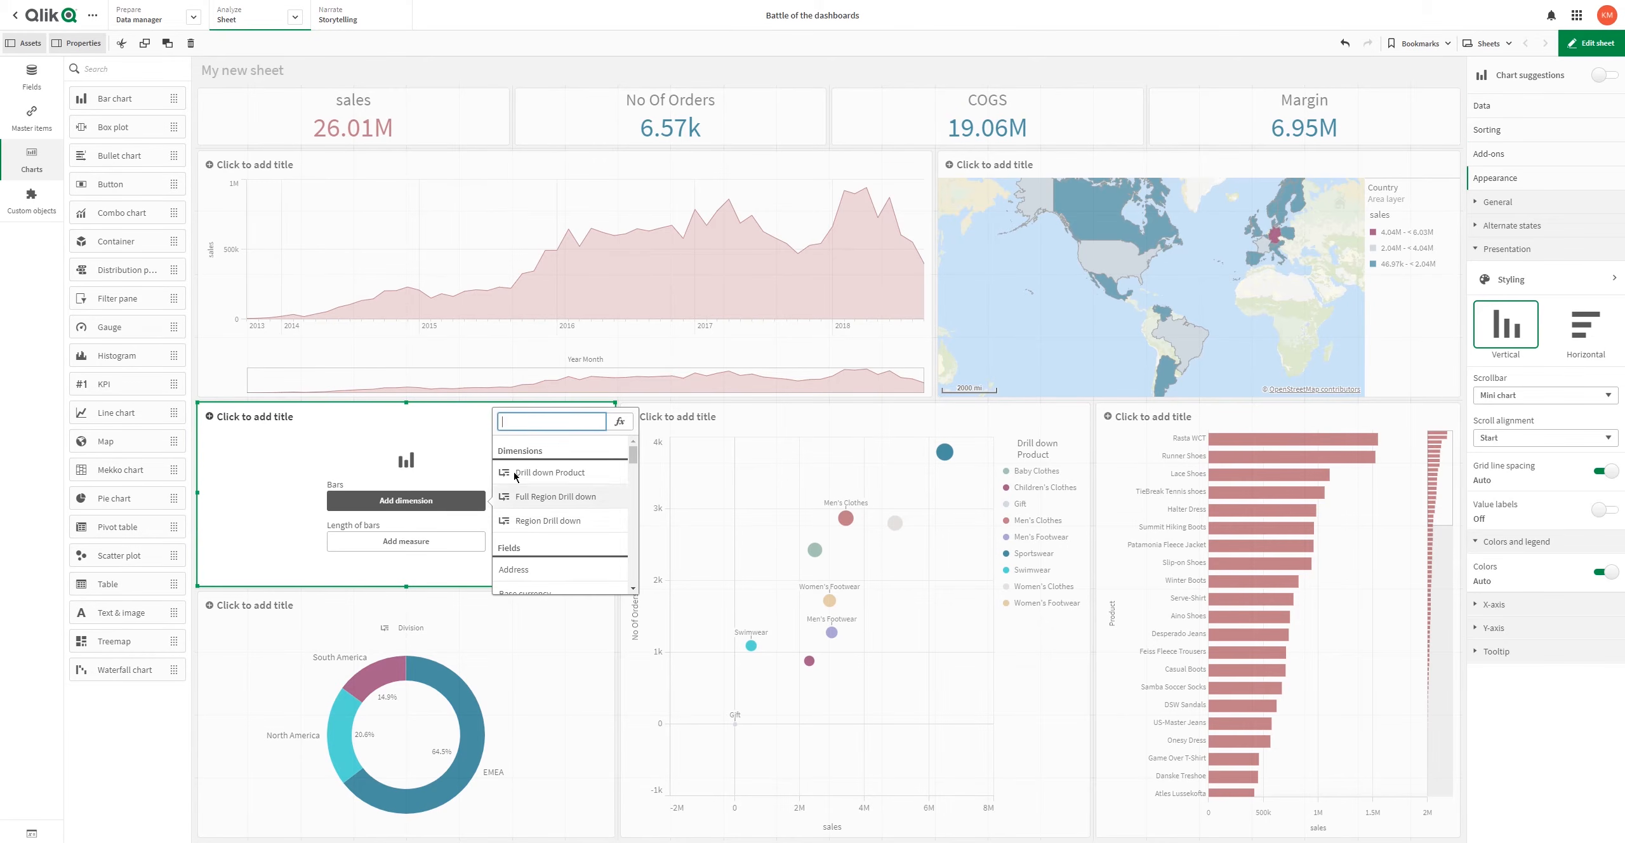
{"action": "type", "text": "year"}
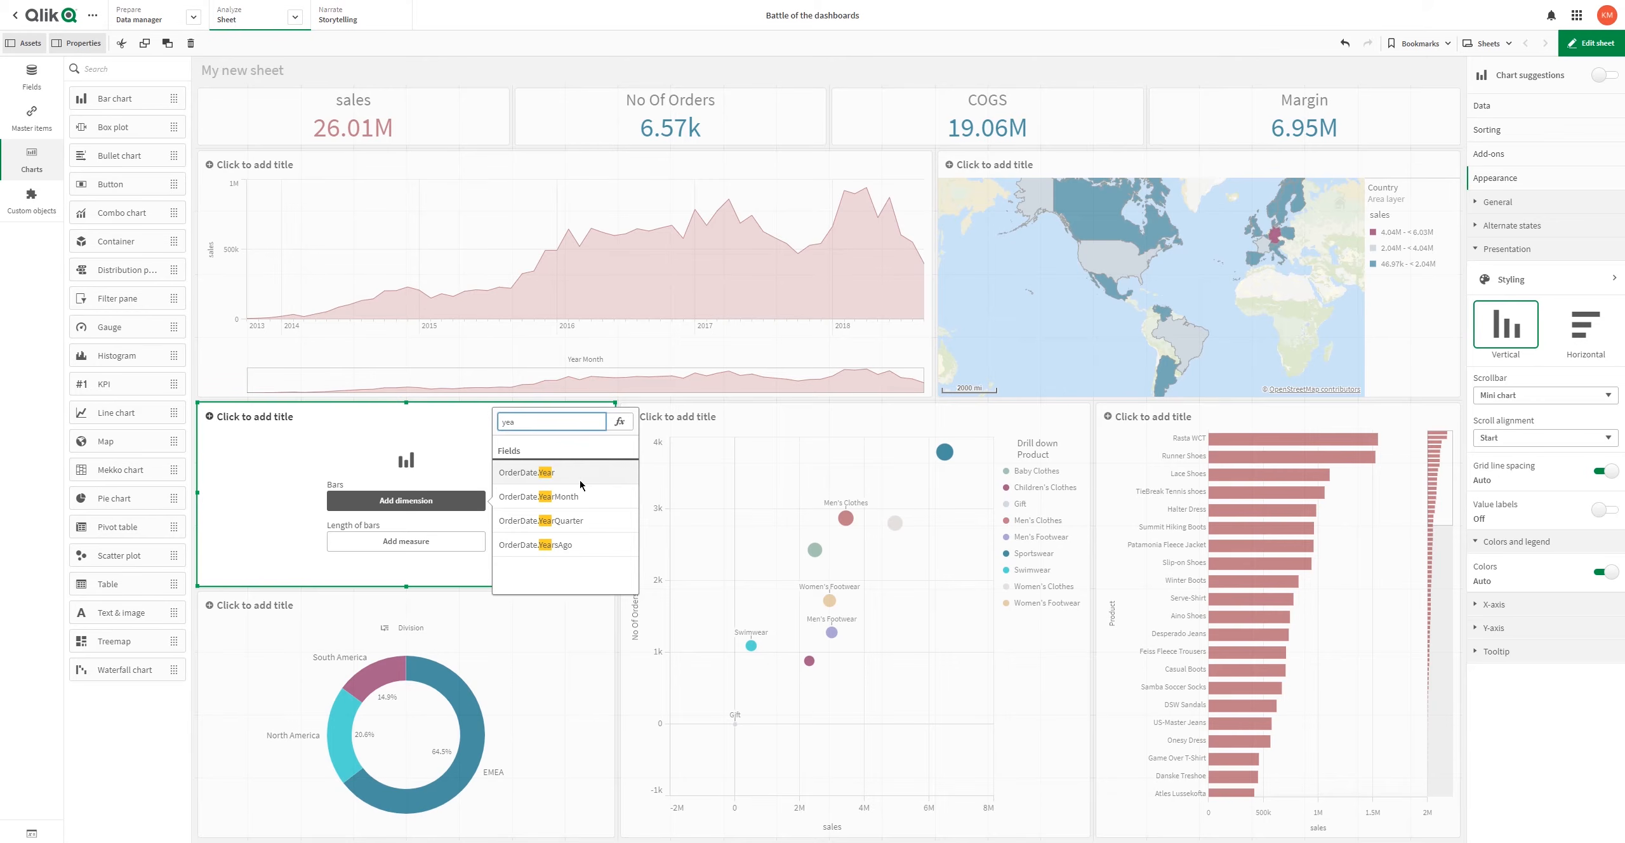
{"action": "left_click", "coordinate": [543, 493]}
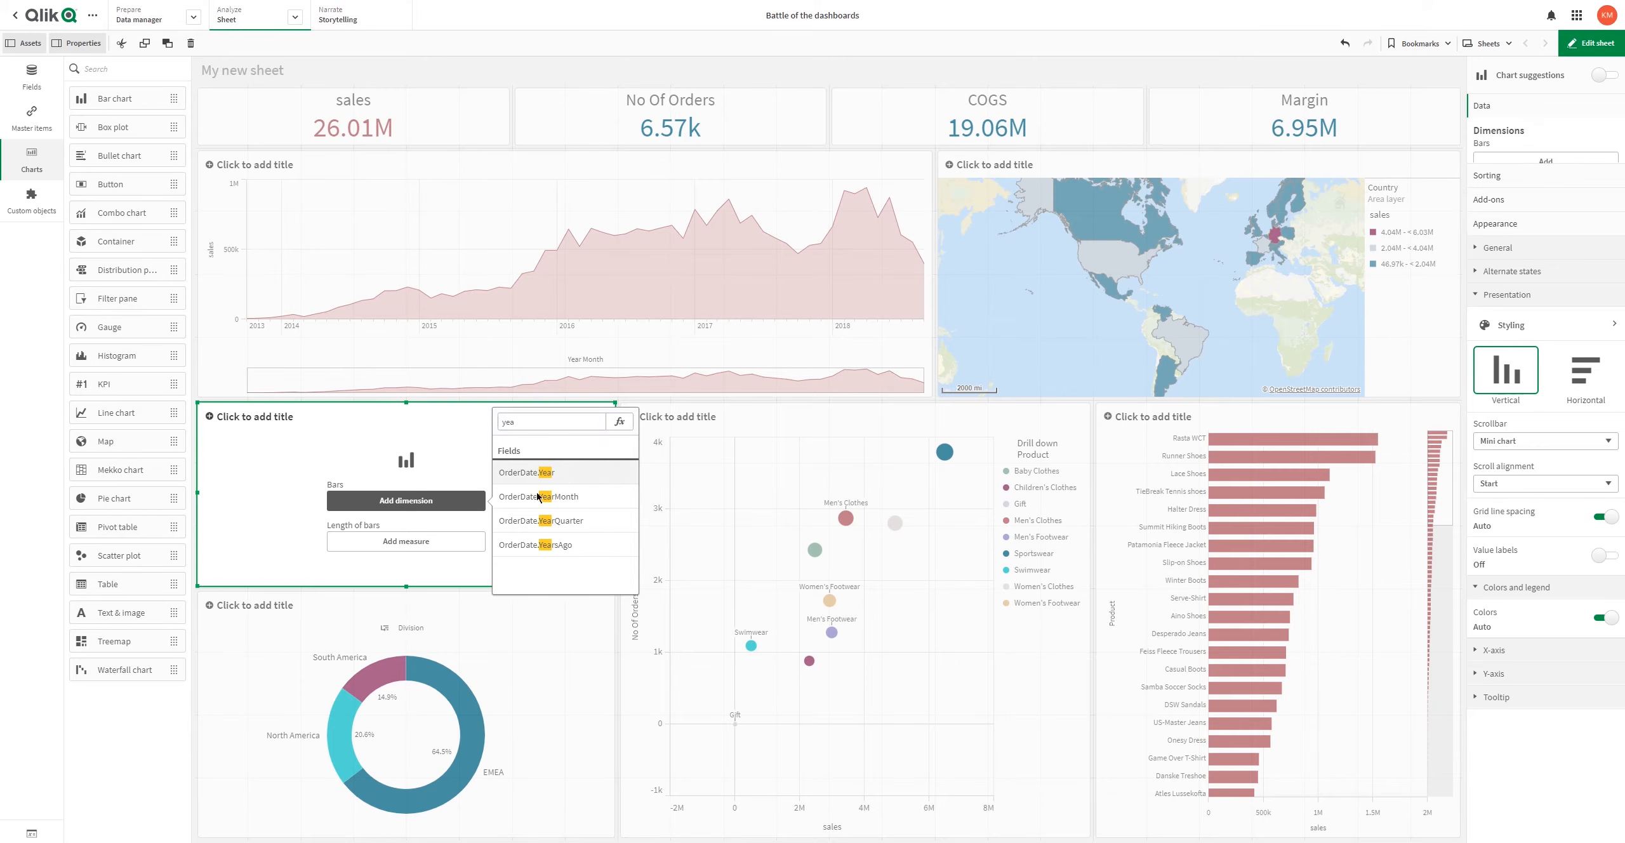
{"action": "left_click", "coordinate": [411, 544]}
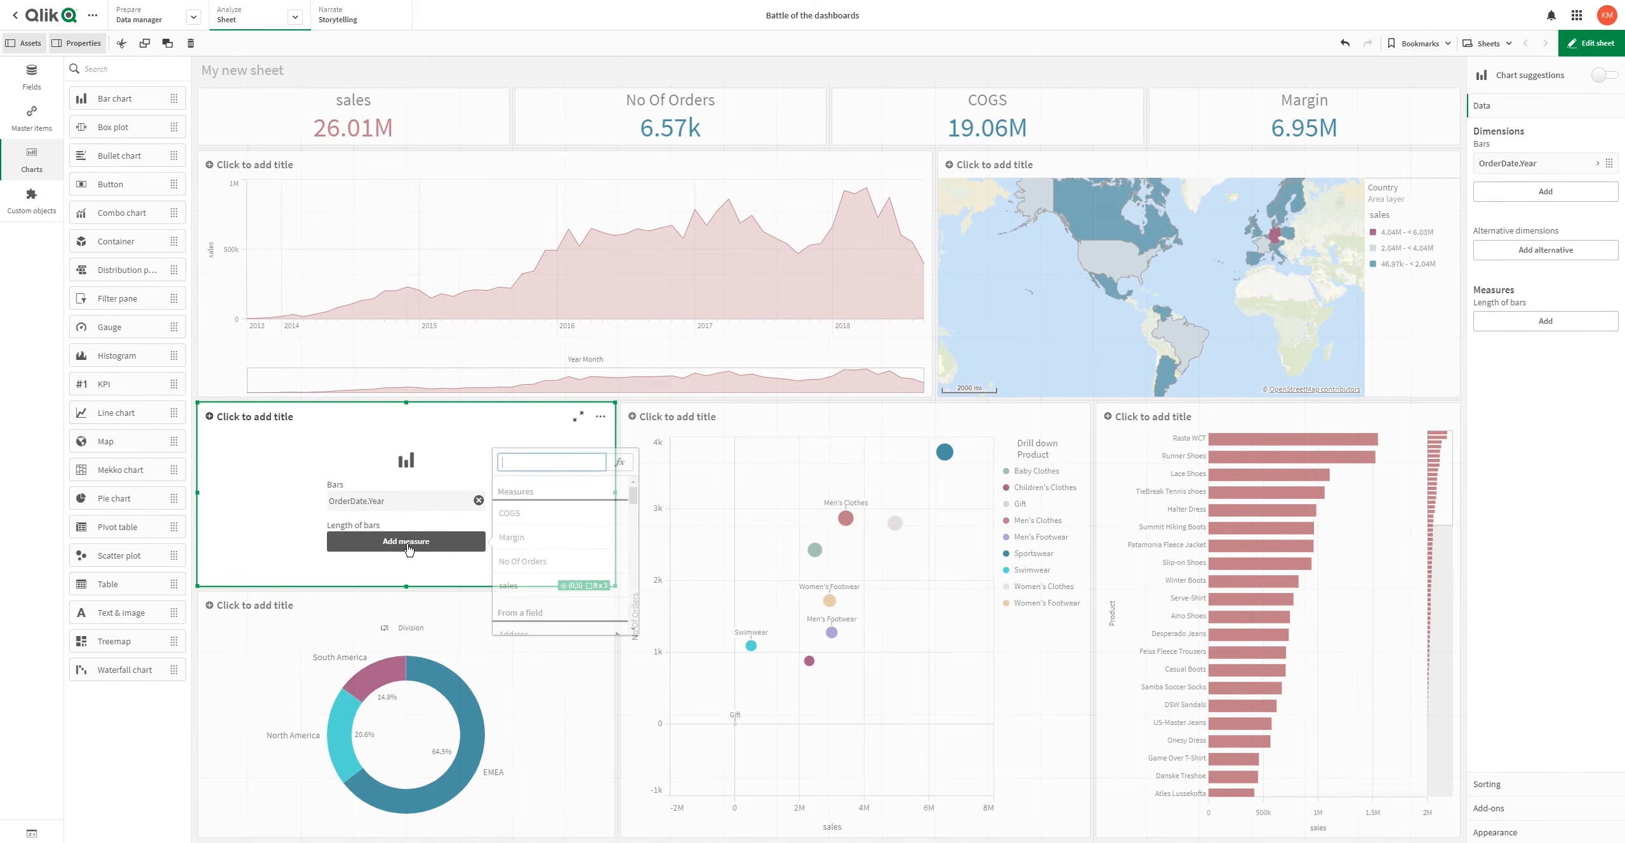
{"action": "left_click", "coordinate": [530, 561]}
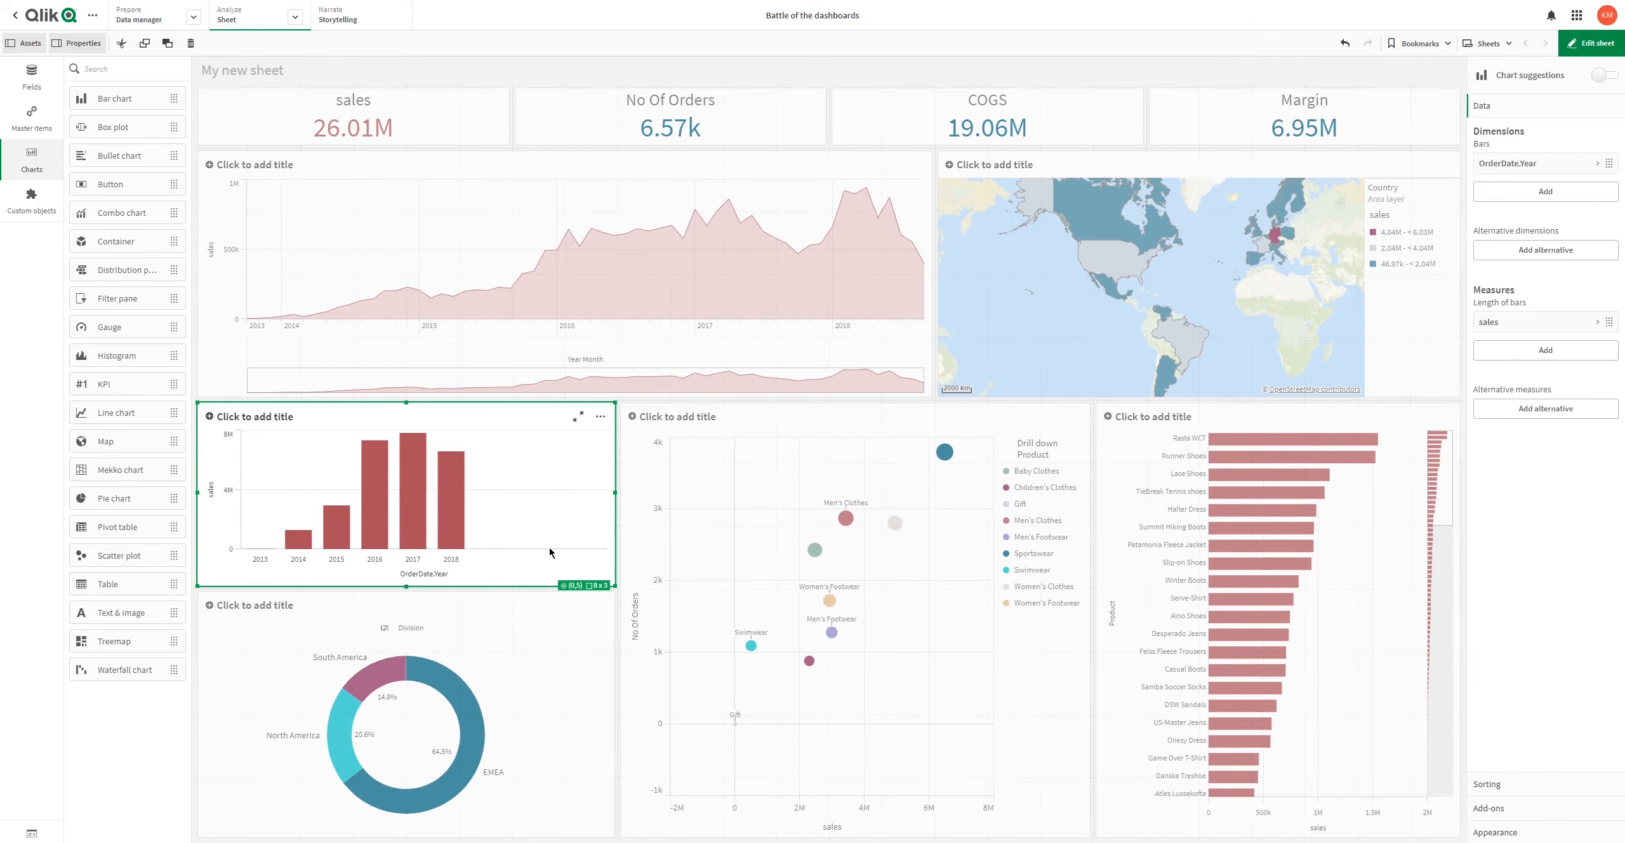
Step: Add No Of Orders as an alternative measure to the sales area chart and finish editing the sheet
{"action": "left_click", "coordinate": [480, 268]}
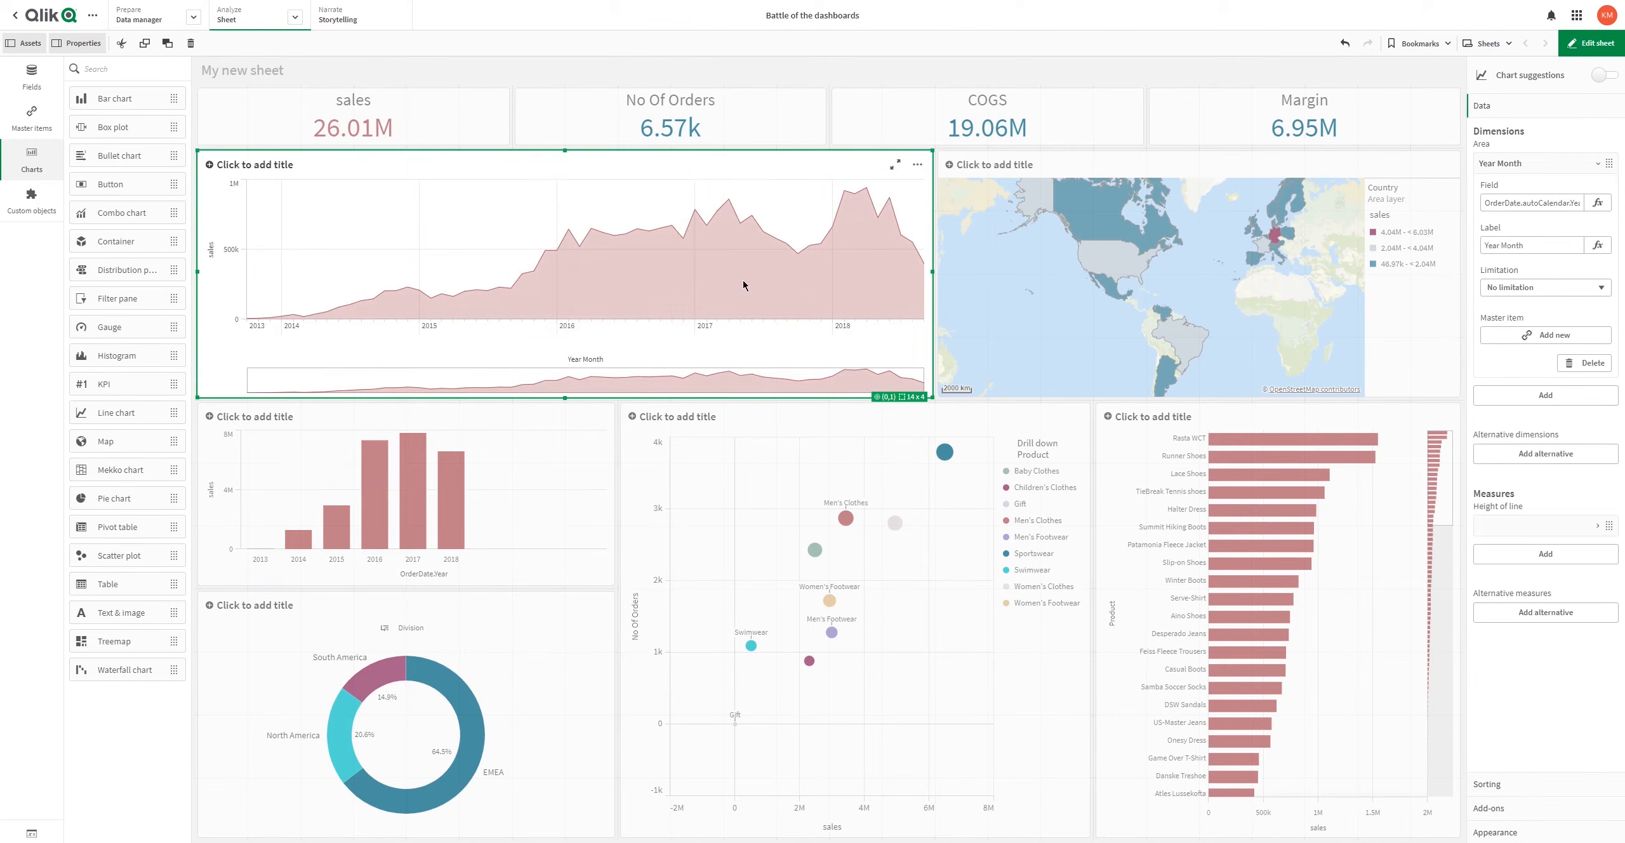
{"action": "left_click", "coordinate": [1573, 166]}
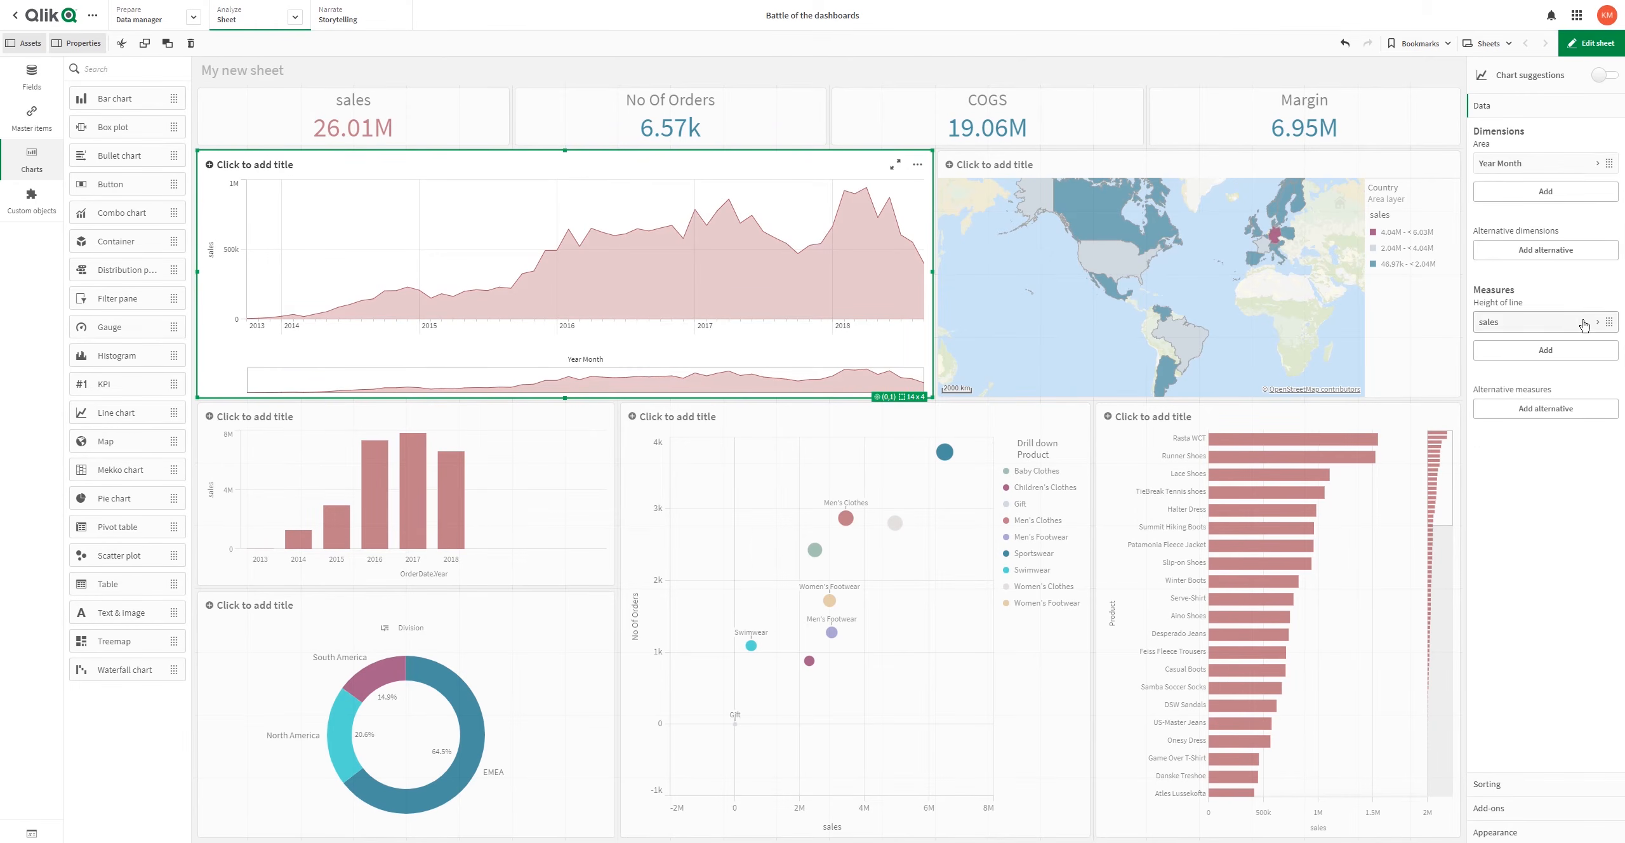
{"action": "left_click", "coordinate": [1562, 355]}
{"action": "left_click", "coordinate": [1562, 355]}
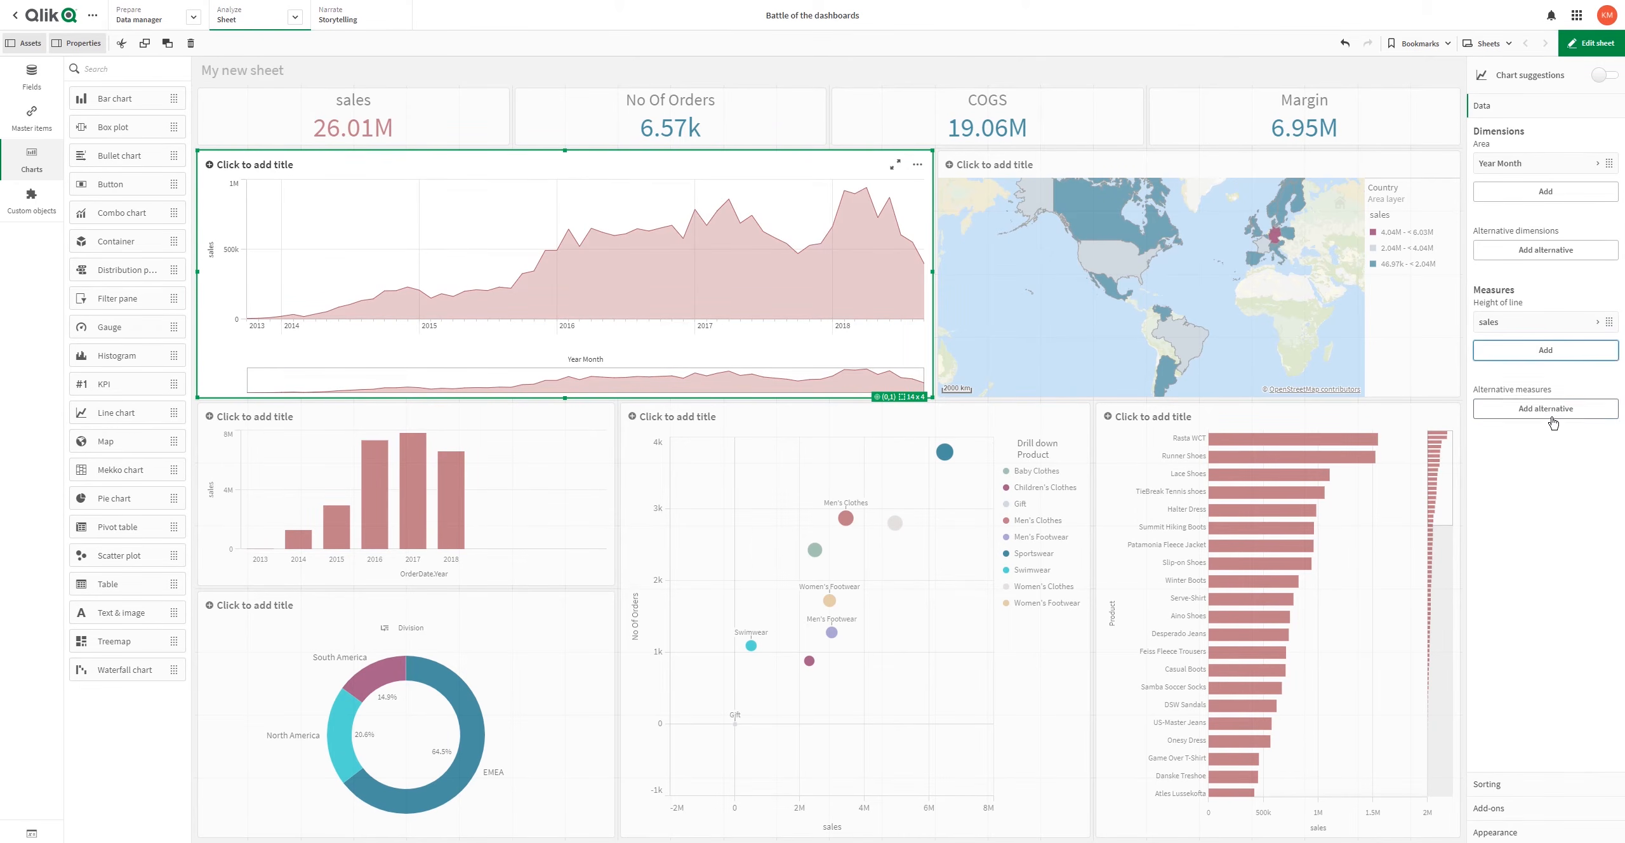
{"action": "left_click", "coordinate": [1551, 415]}
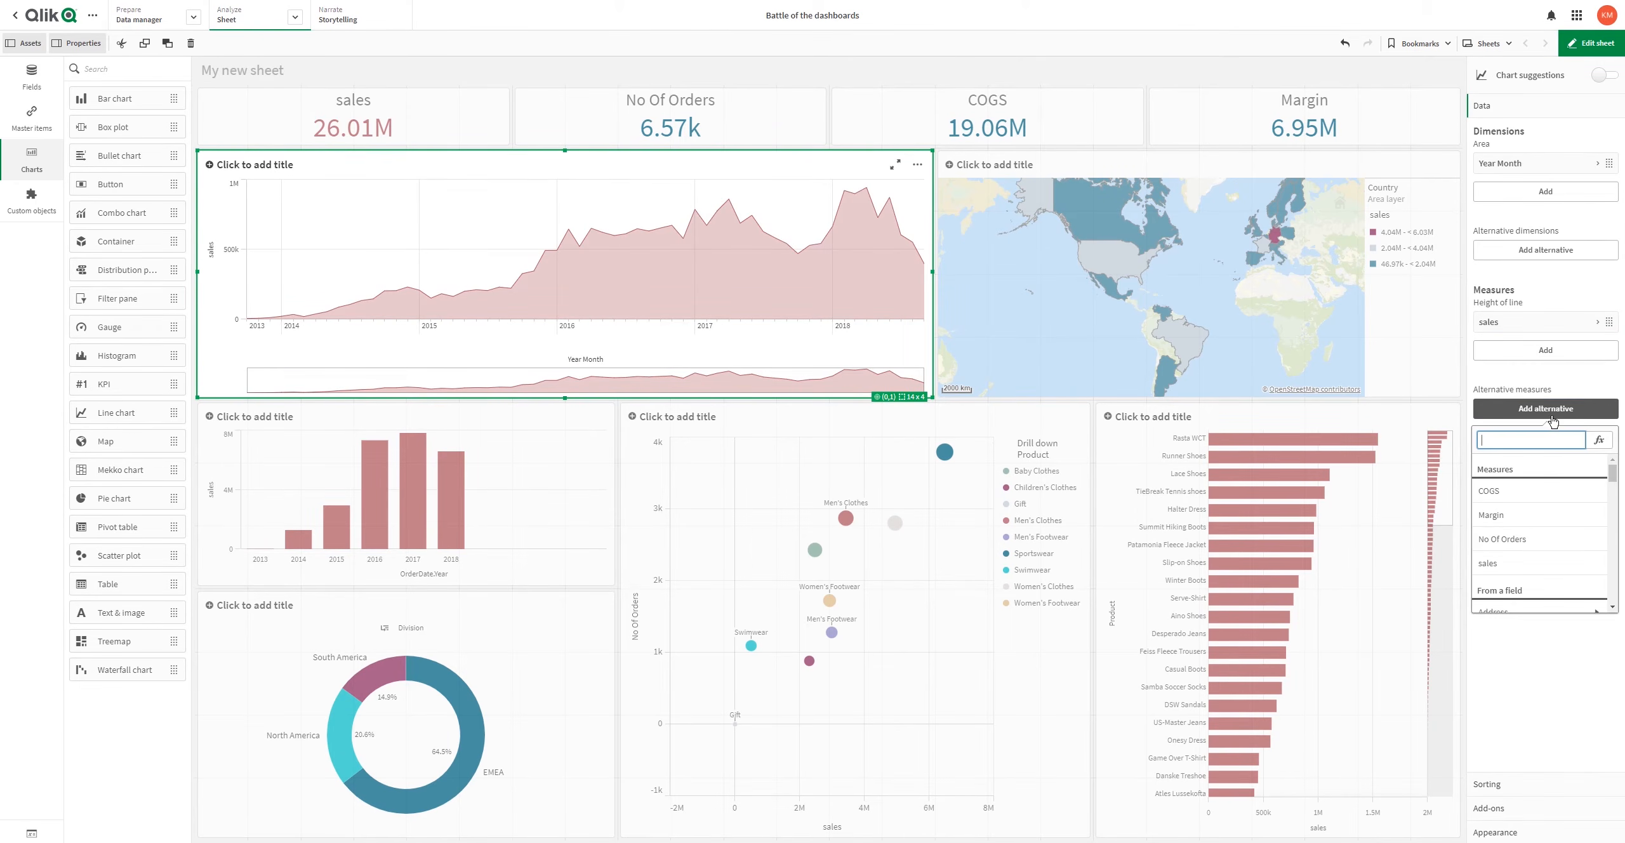
{"action": "left_click", "coordinate": [1521, 540]}
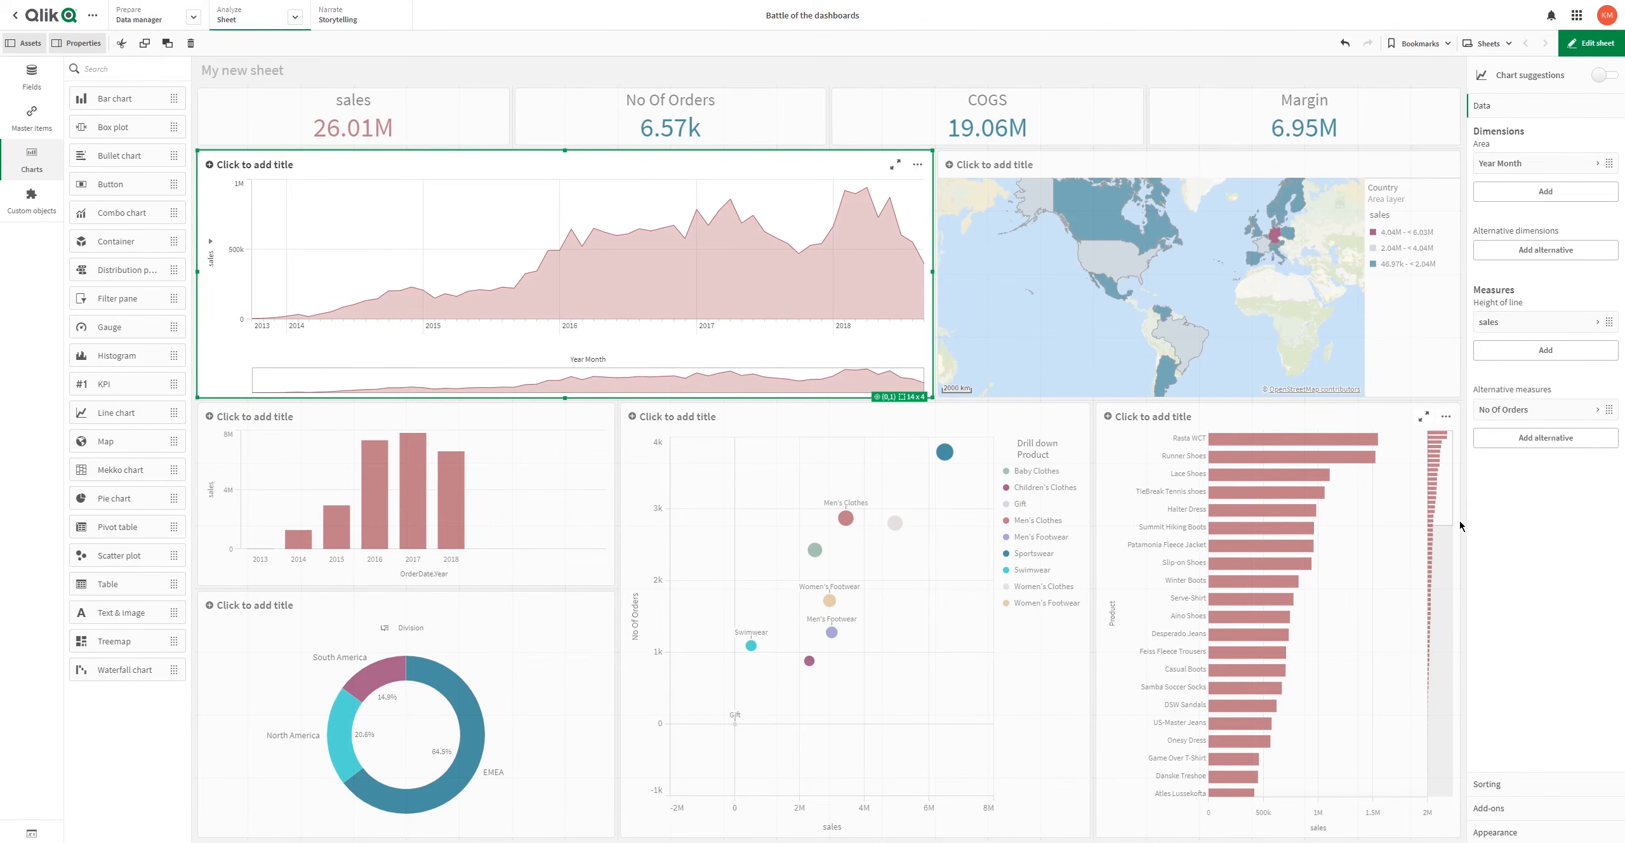
{"action": "left_click", "coordinate": [1596, 46]}
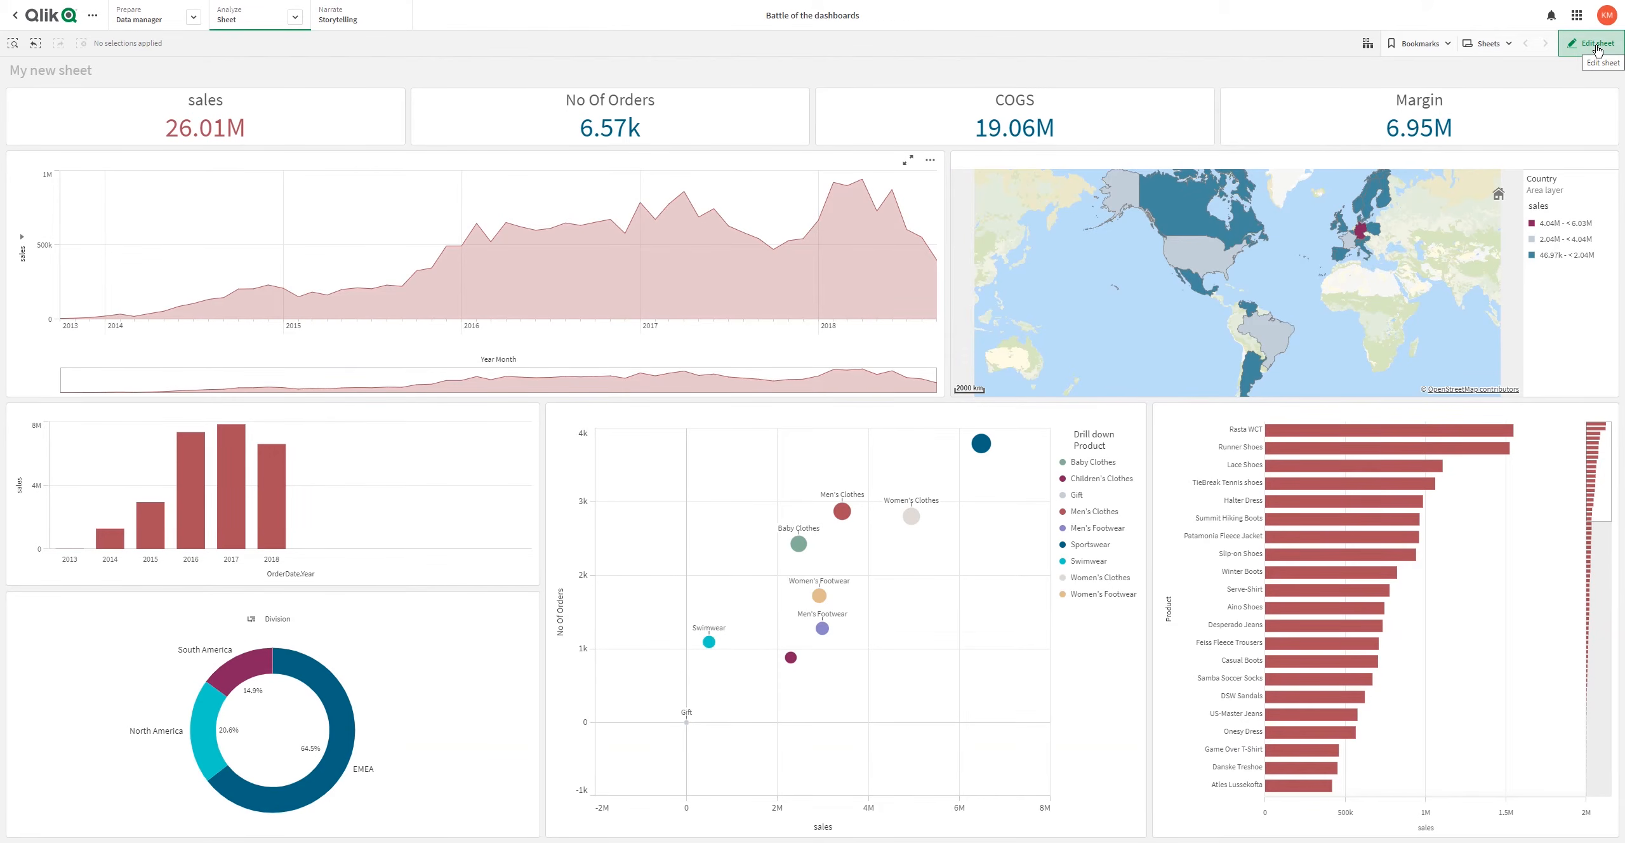
Step: Reopen the sheet for editing and title the area chart "Sales/ No of Orders Per Year" and the product bar chart "Sales per Product"
{"action": "left_click", "coordinate": [1595, 44]}
{"action": "left_click", "coordinate": [275, 163]}
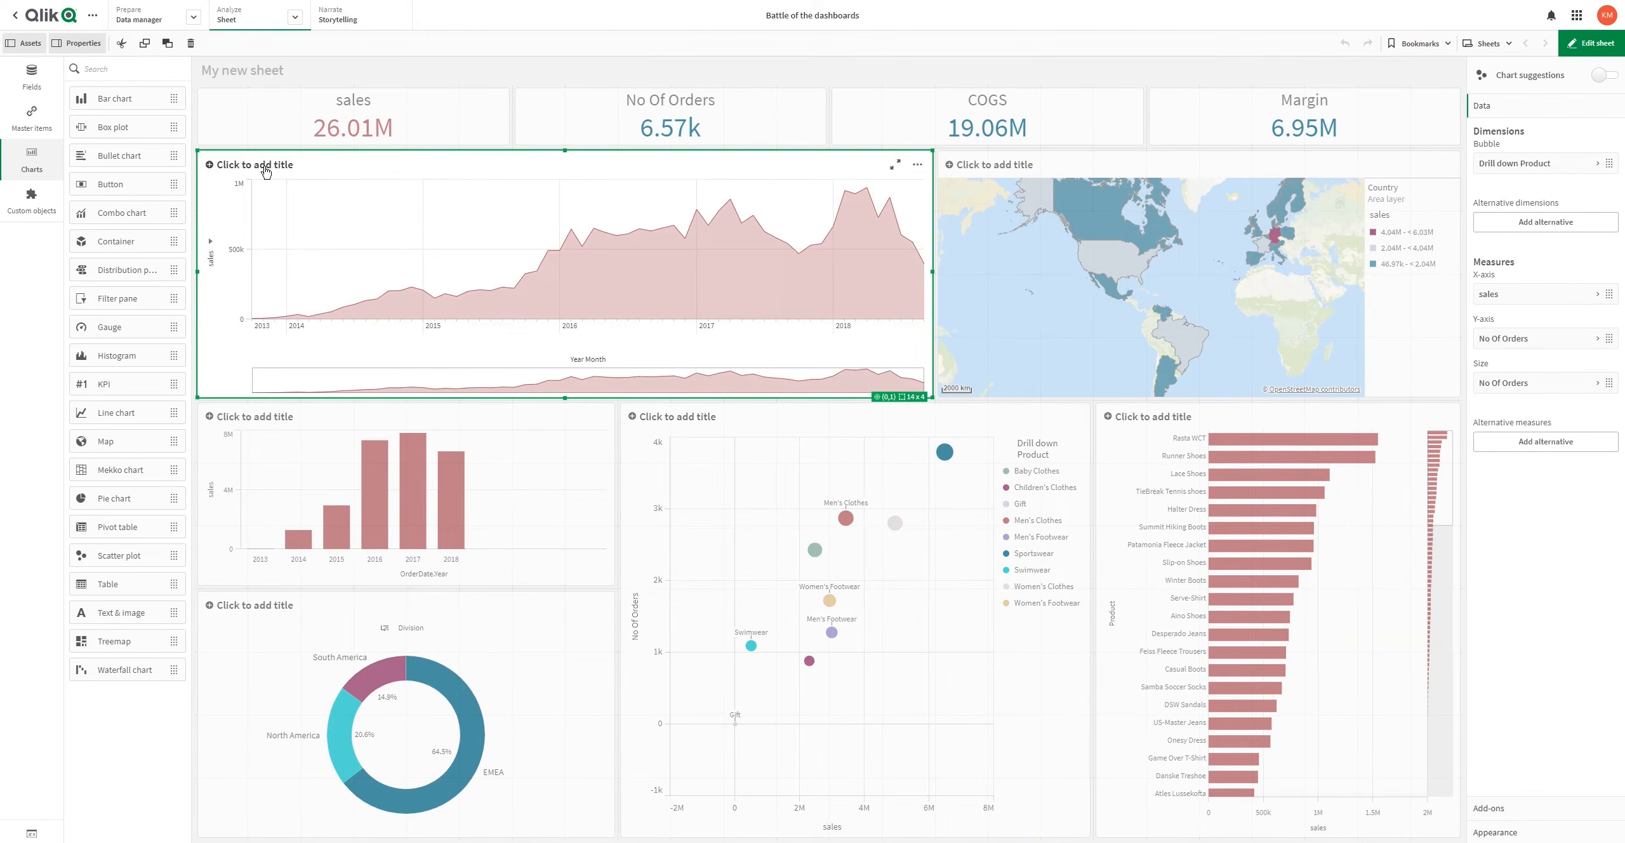
{"action": "left_click", "coordinate": [275, 162]}
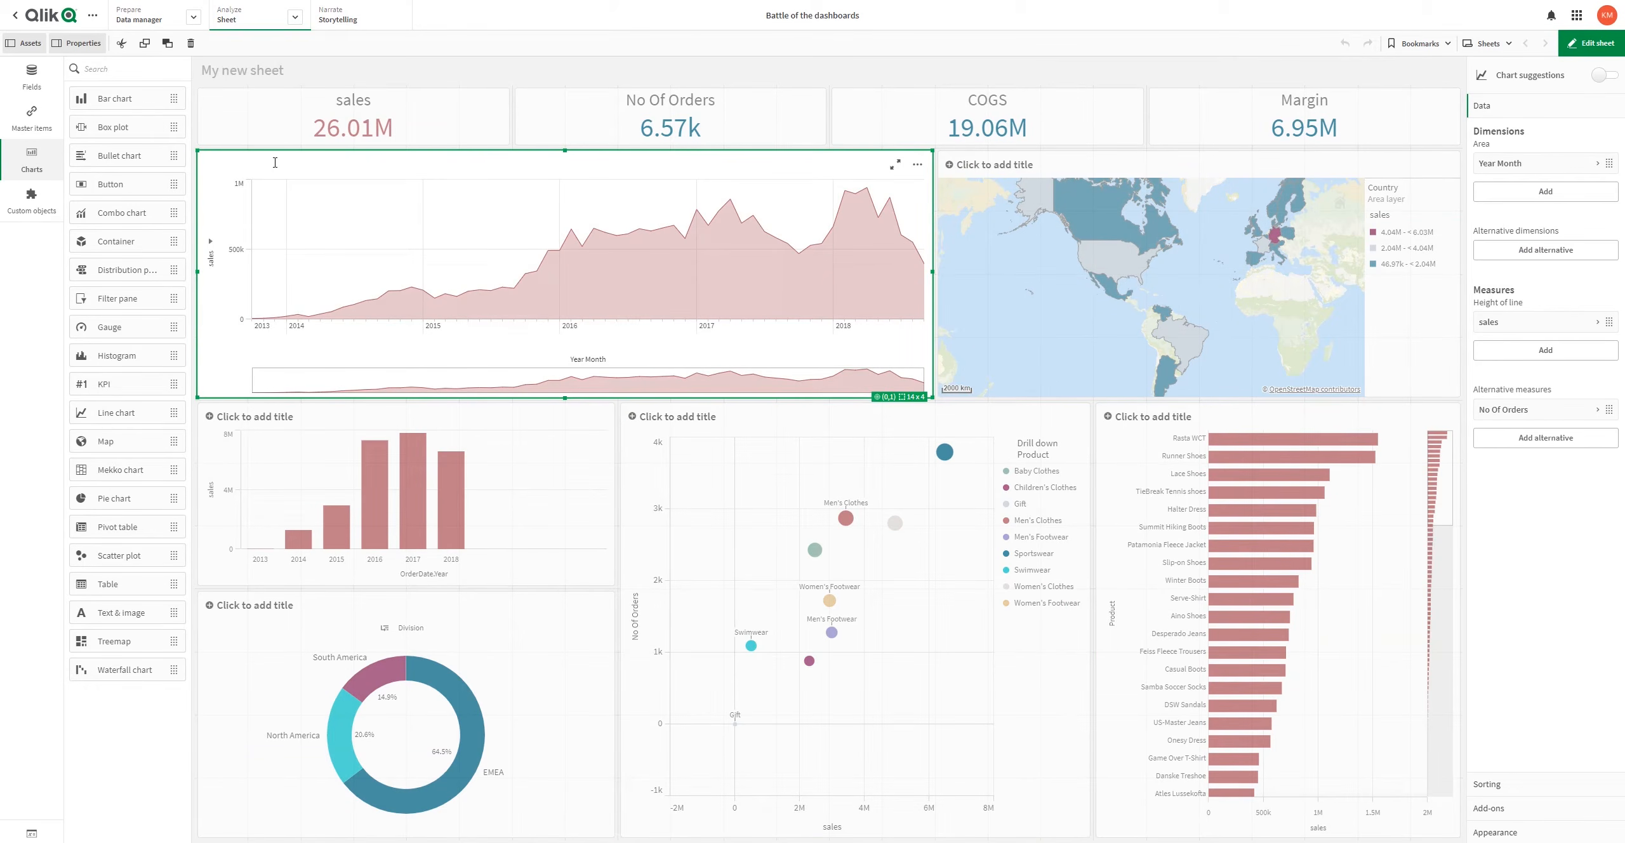
{"action": "type", "text": "Sales/ No of Orders Per Year"}
{"action": "left_click", "coordinate": [1152, 417]}
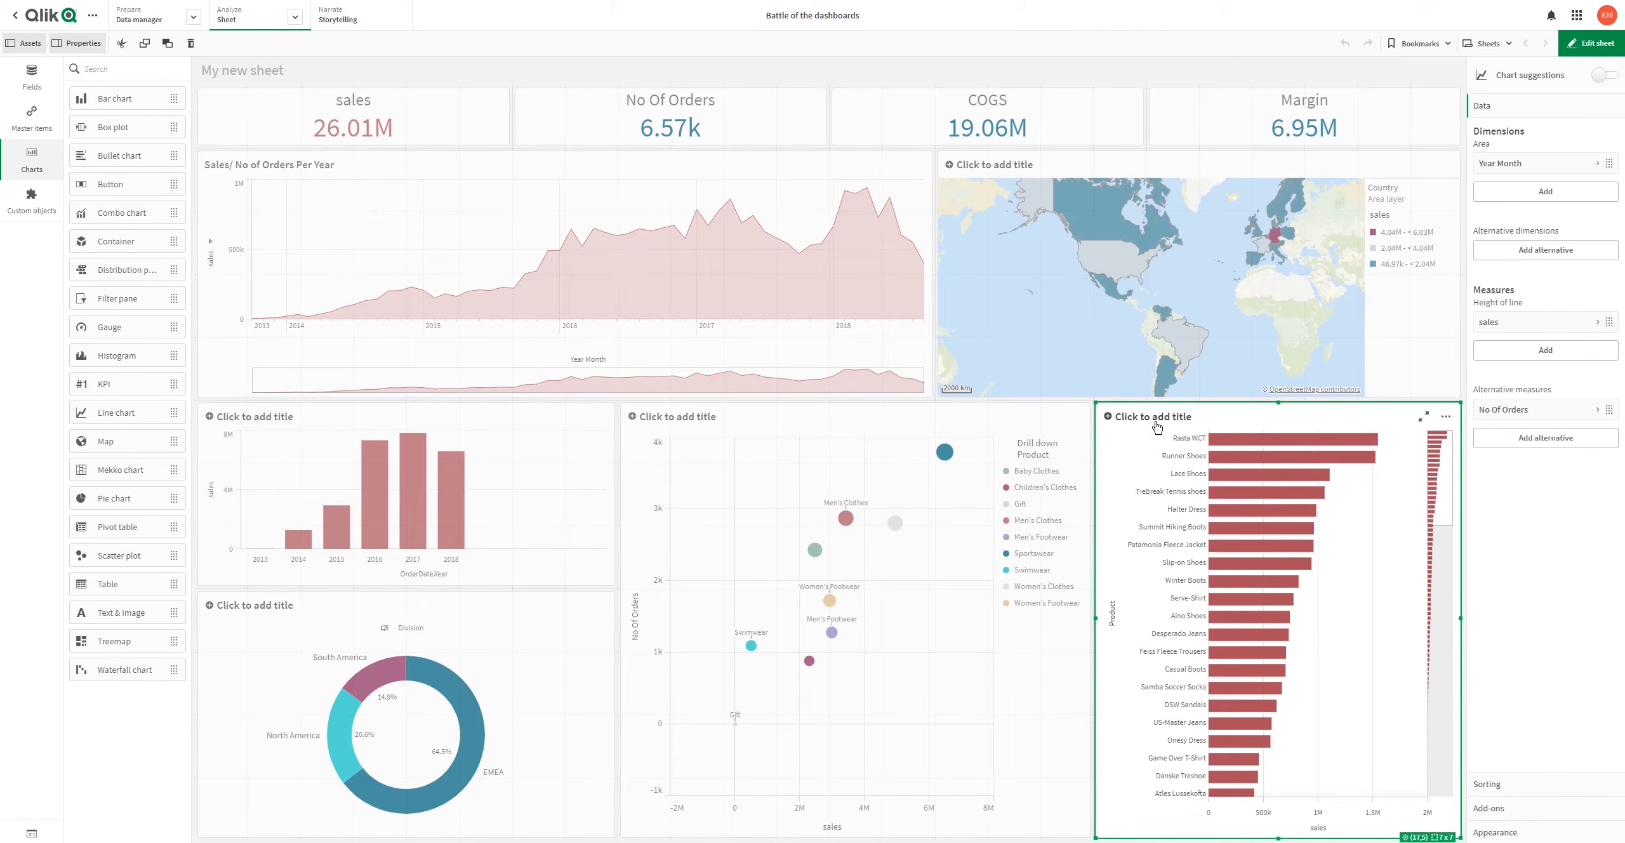
{"action": "type", "text": "Sales"}
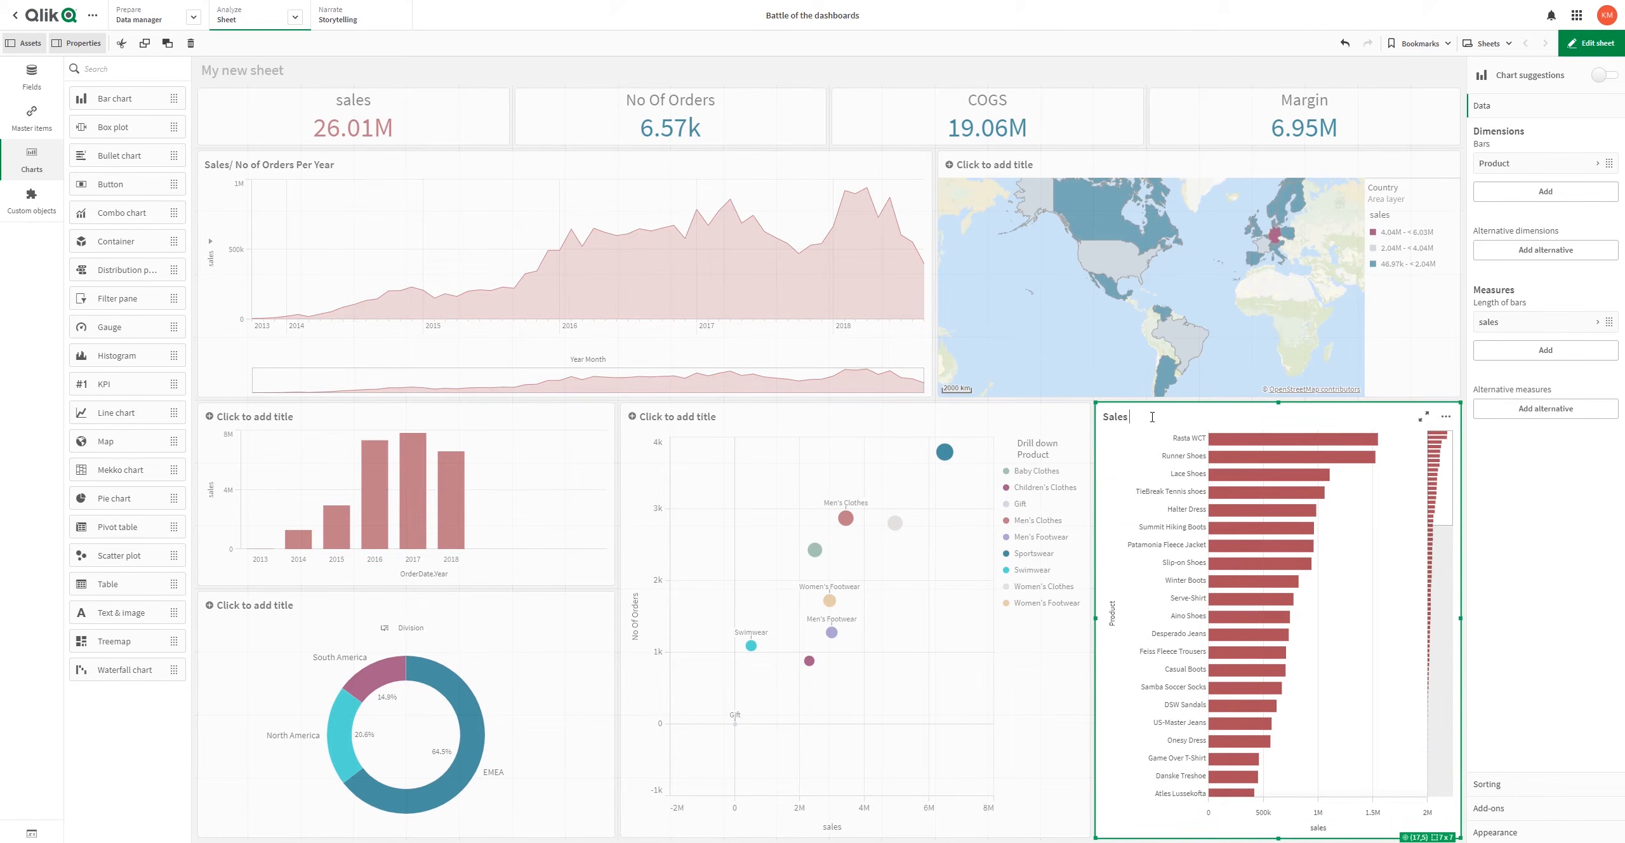
{"action": "type", "text": " per Product"}
Step: Title the scatter plot "No of Orders and Sales Per Product Category"
{"action": "left_click", "coordinate": [740, 512]}
{"action": "left_click", "coordinate": [695, 417]}
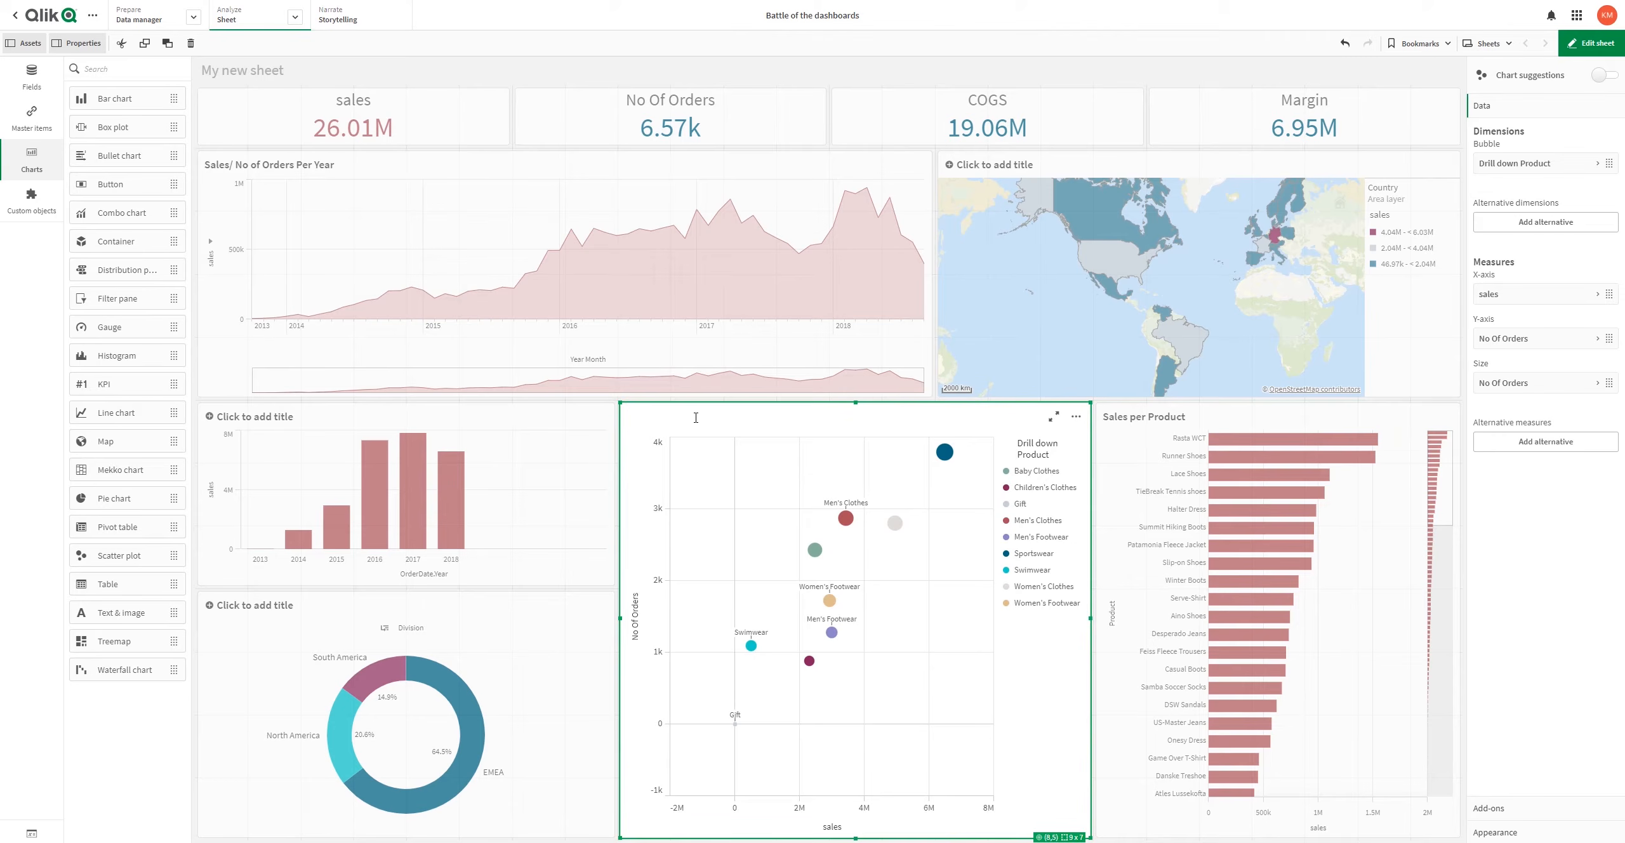
{"action": "type", "text": "No of Orders and Sales Per Product Categir"}
{"action": "type", "text": "y"}
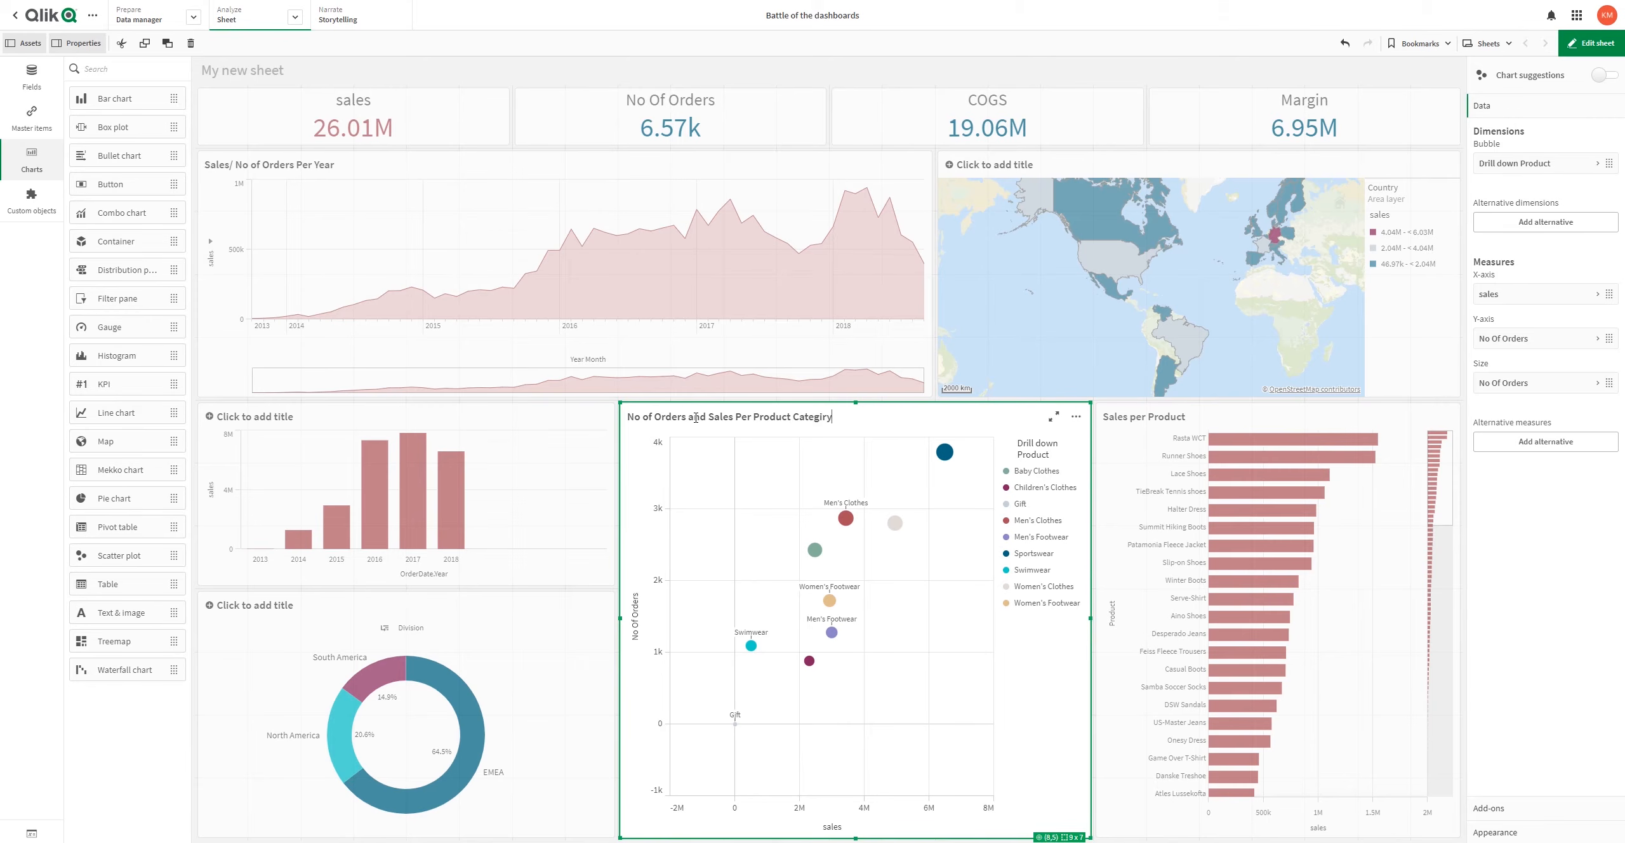
{"action": "key", "text": "BackSpace"}
{"action": "type", "text": "ory"}
Step: Title the yearly bar chart "Sales Per Year" and the donut chart "Sales Per Region Breakdown", and finish editing the sheet
{"action": "left_click", "coordinate": [251, 422]}
{"action": "type", "text": "Sales Per"}
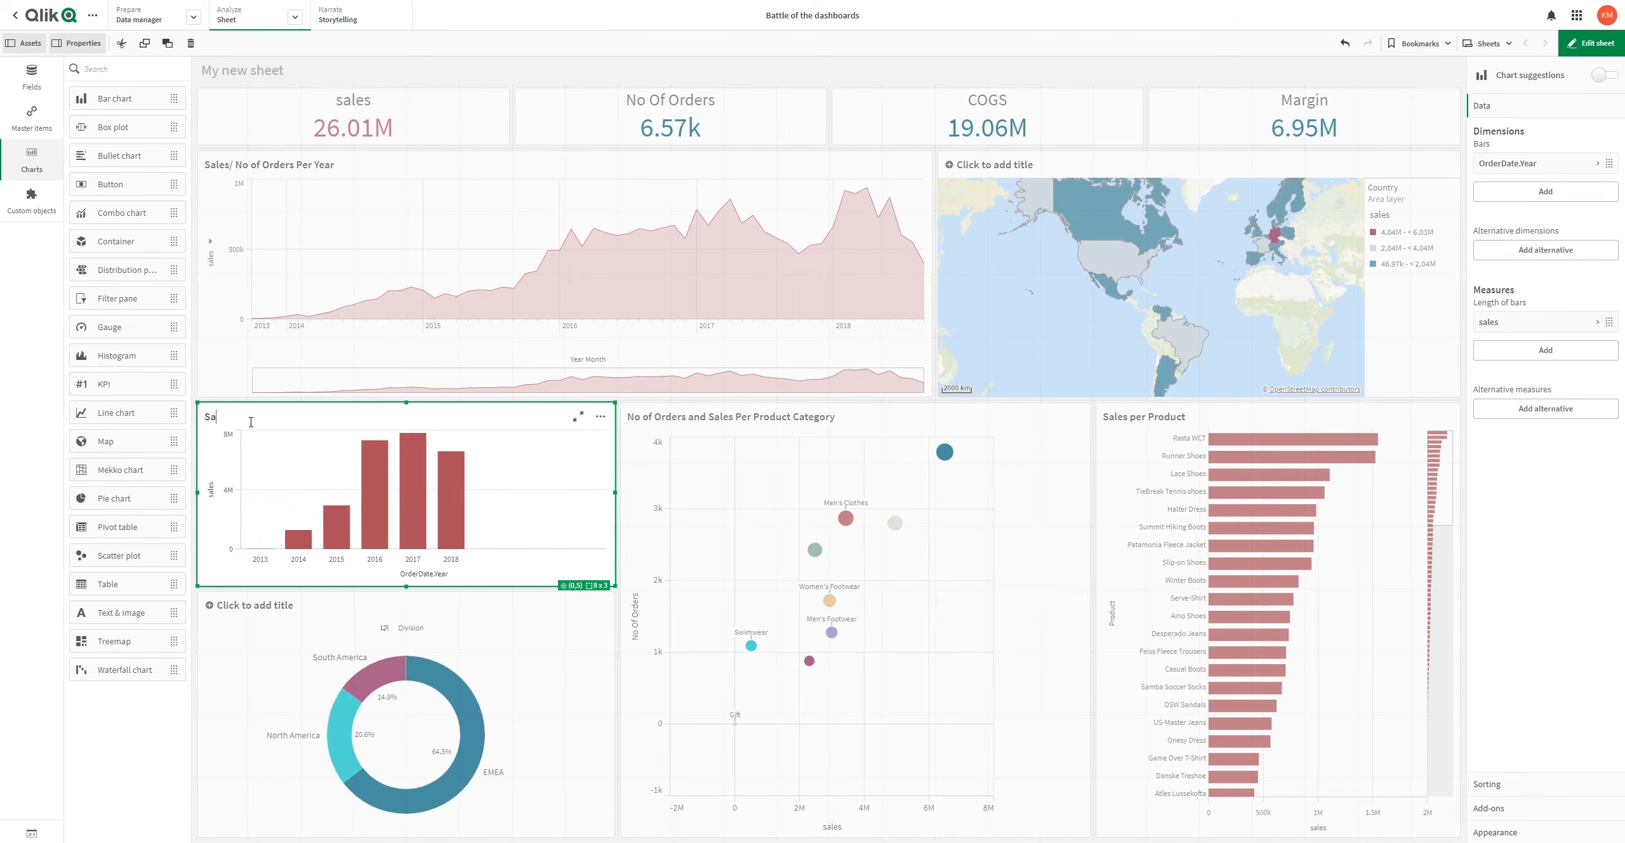
{"action": "type", "text": " Year"}
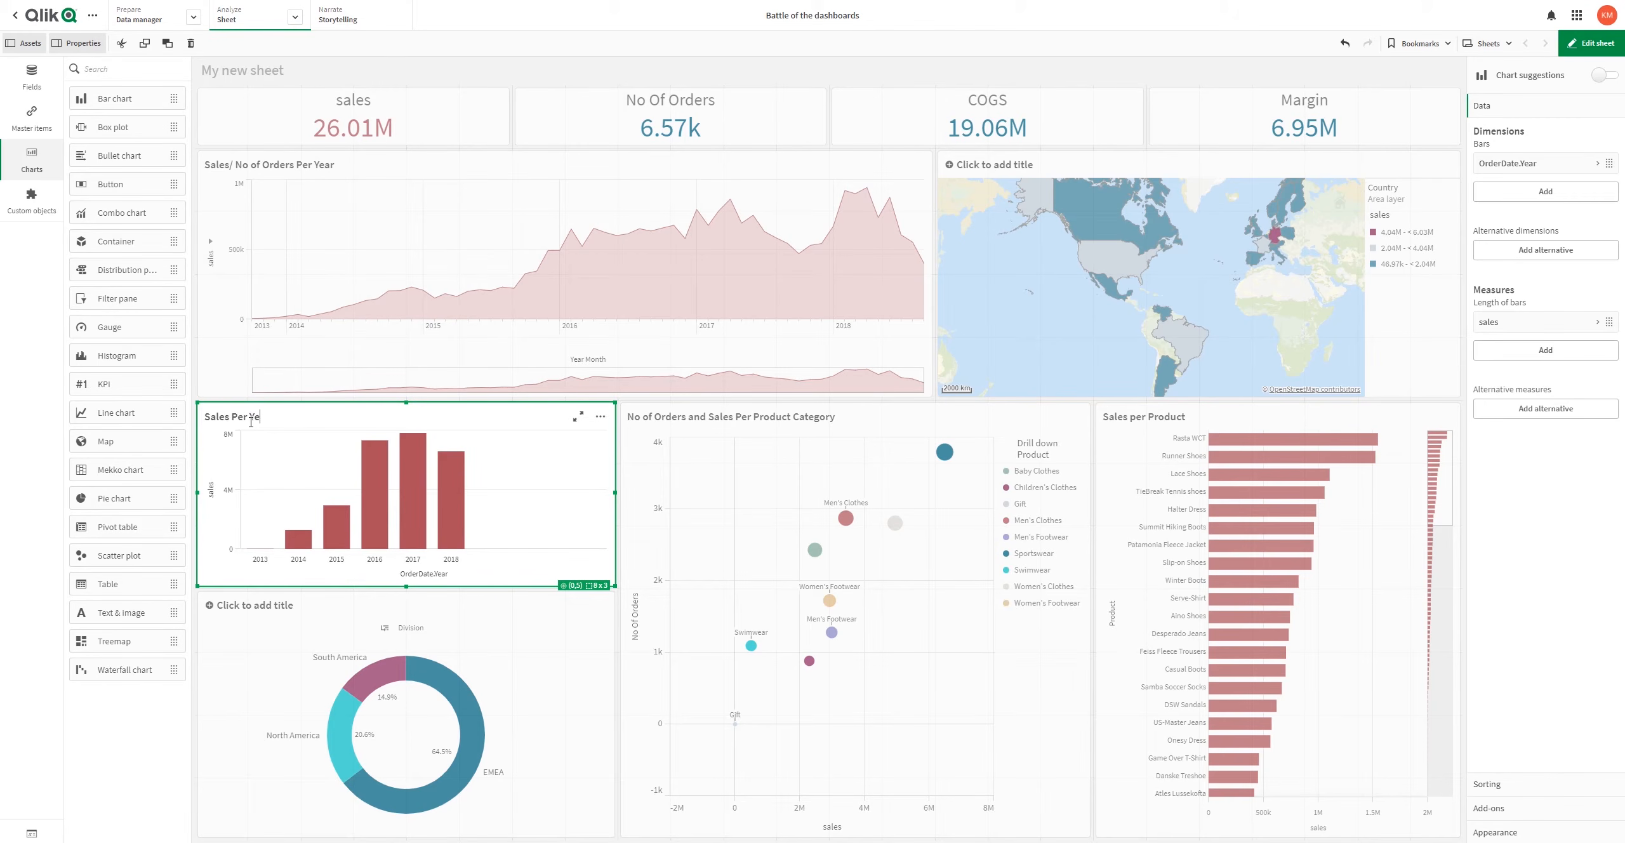
{"action": "left_click", "coordinate": [261, 606]}
{"action": "type", "text": "Sales Per Region Breakdown"}
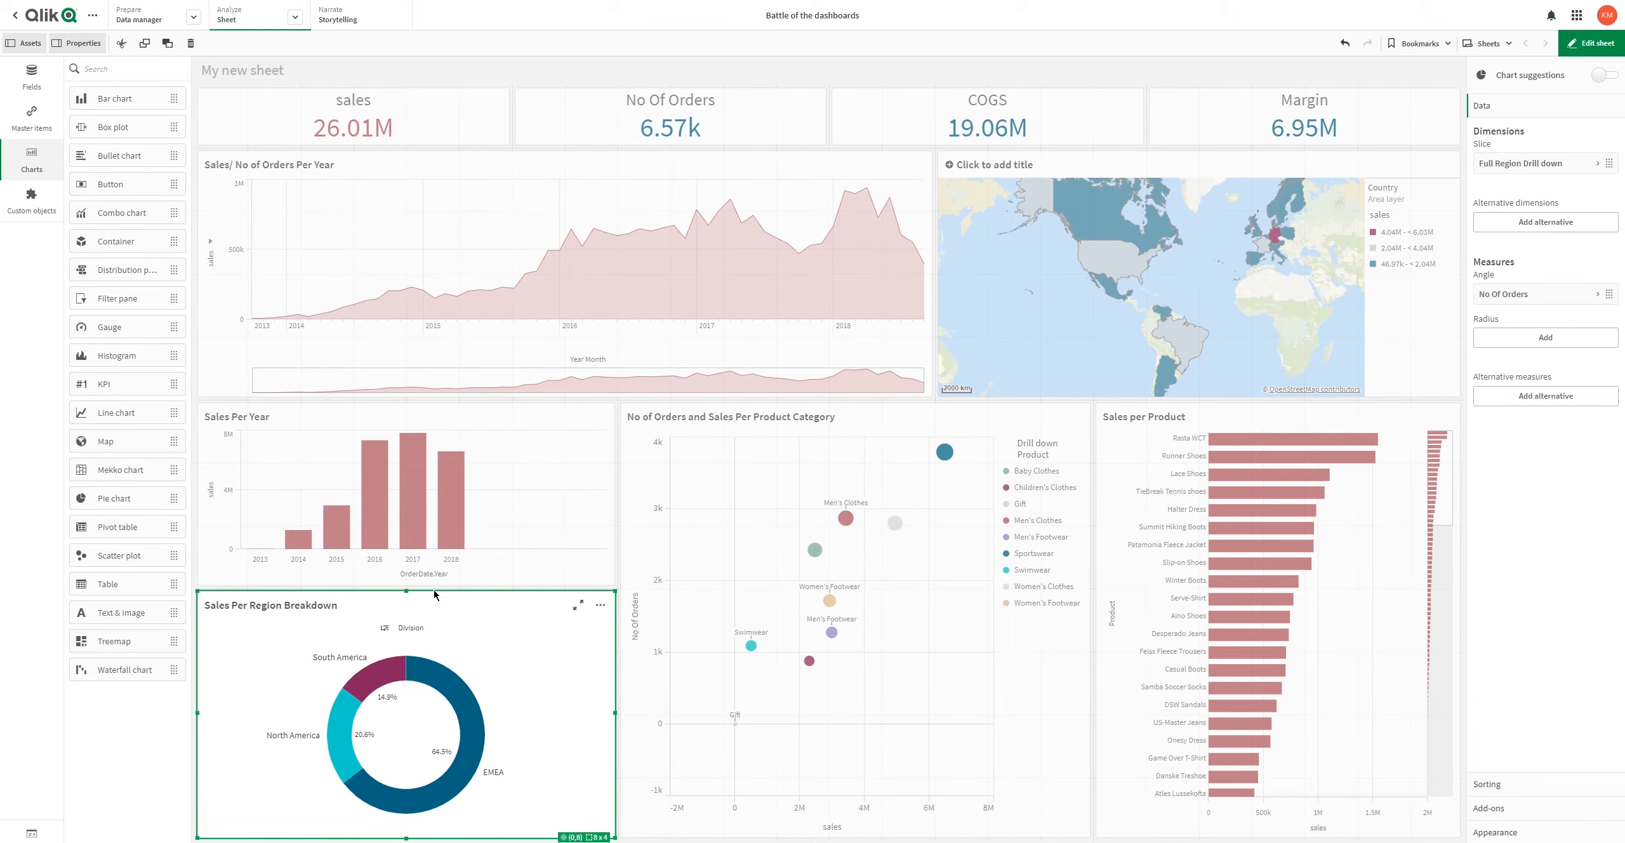
{"action": "left_click", "coordinate": [1595, 43]}
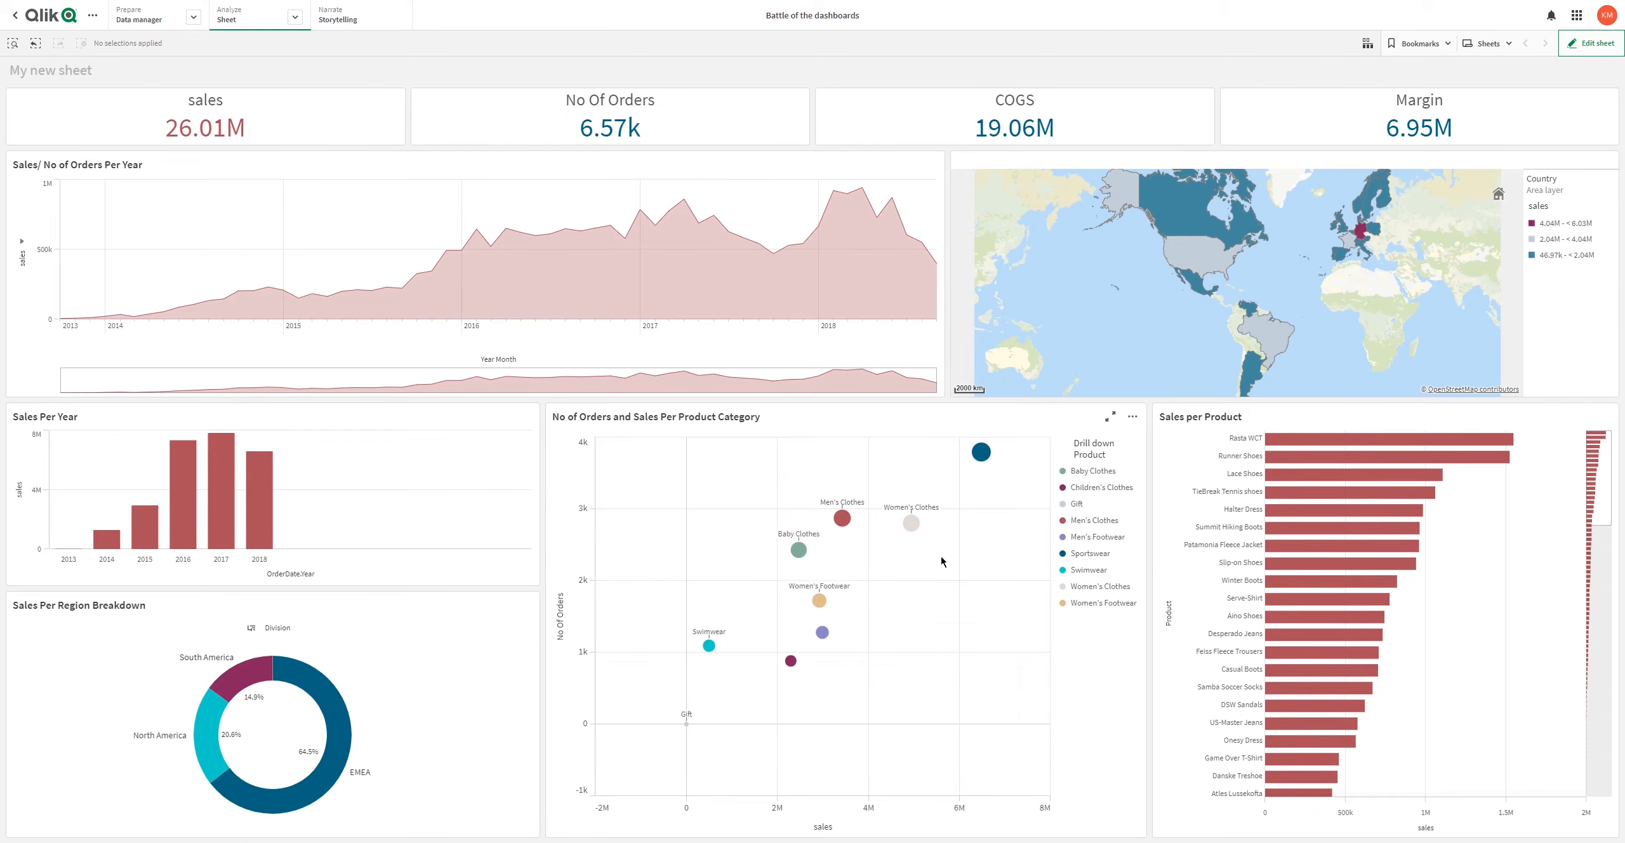
Step: Filter the dashboard through the scatter plot to the Sportswear category and its Patamonia Fleece Jacket product
{"action": "left_click_drag", "start_coordinate": [958, 569], "coordinate": [939, 630]}
{"action": "left_click", "coordinate": [962, 513]}
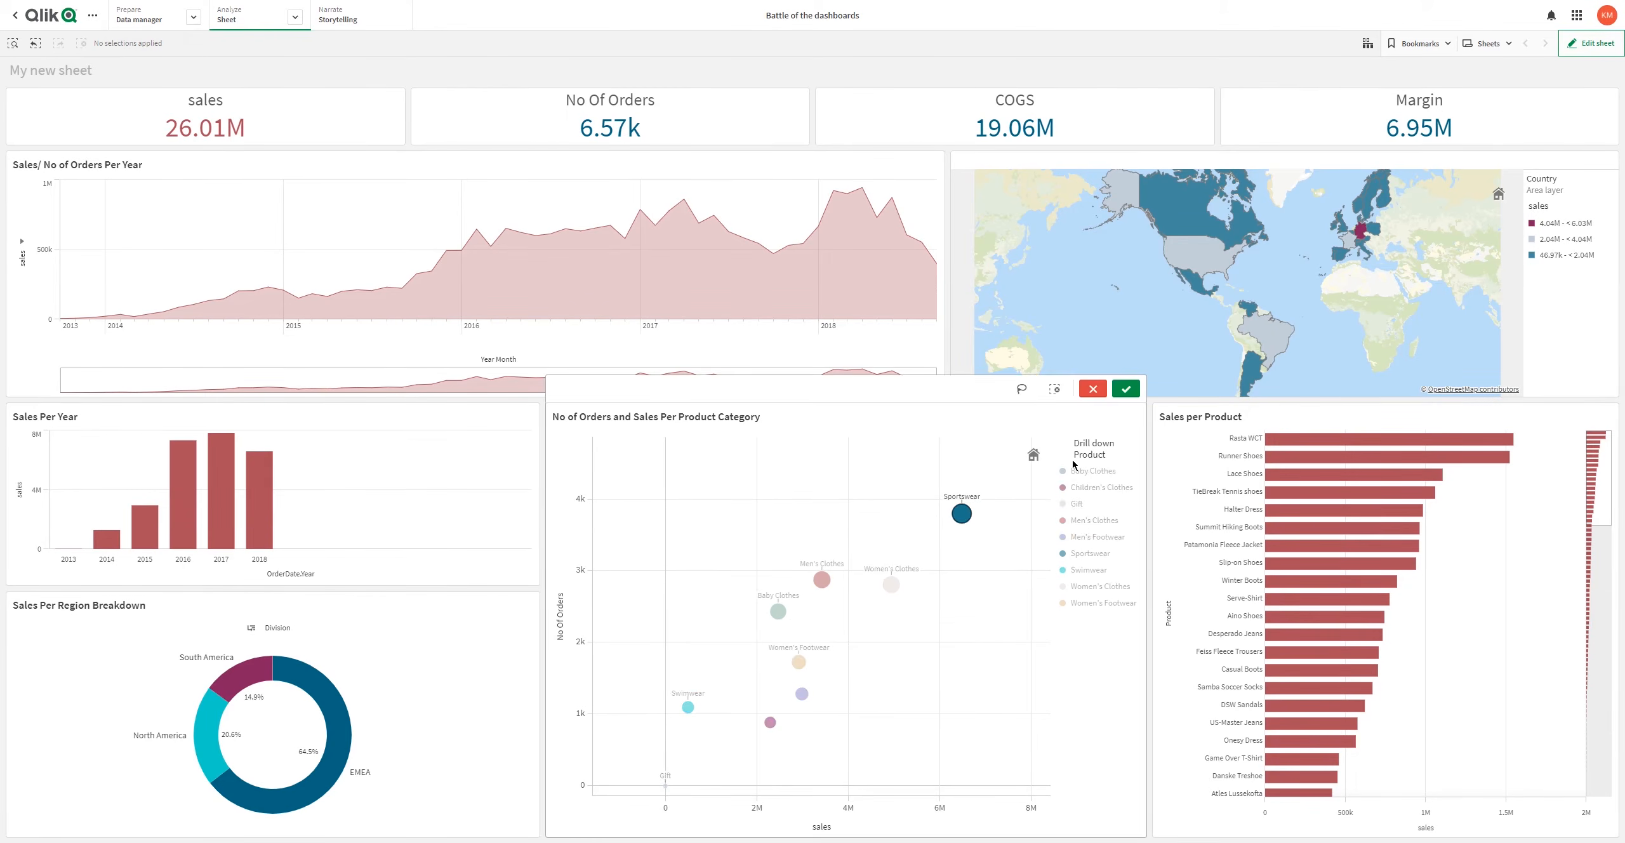
{"action": "left_click", "coordinate": [1126, 392]}
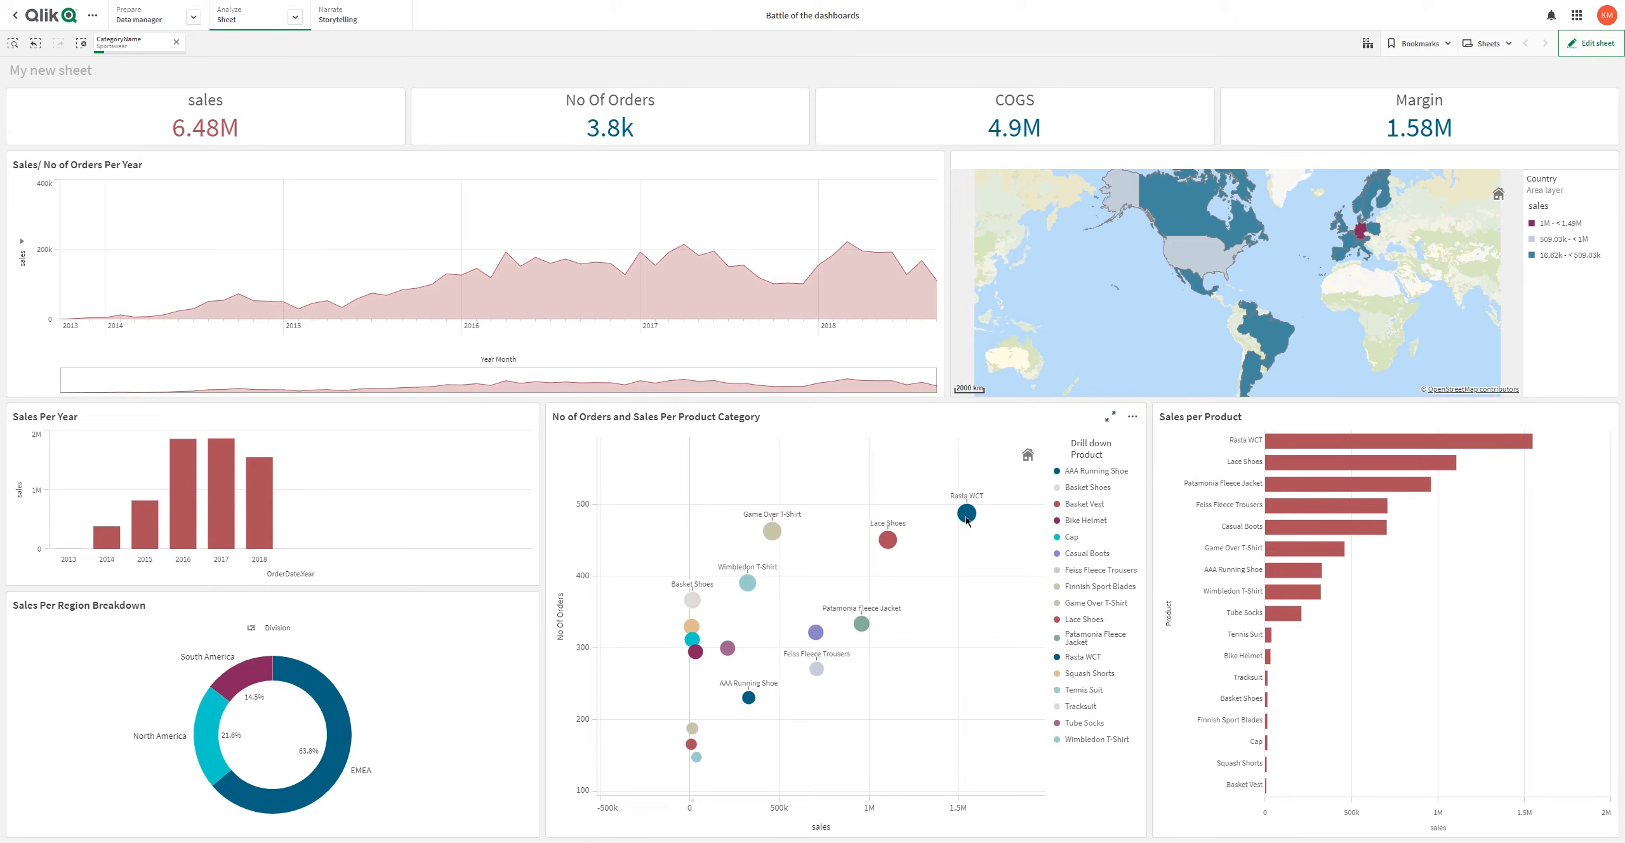
{"action": "left_click", "coordinate": [868, 626]}
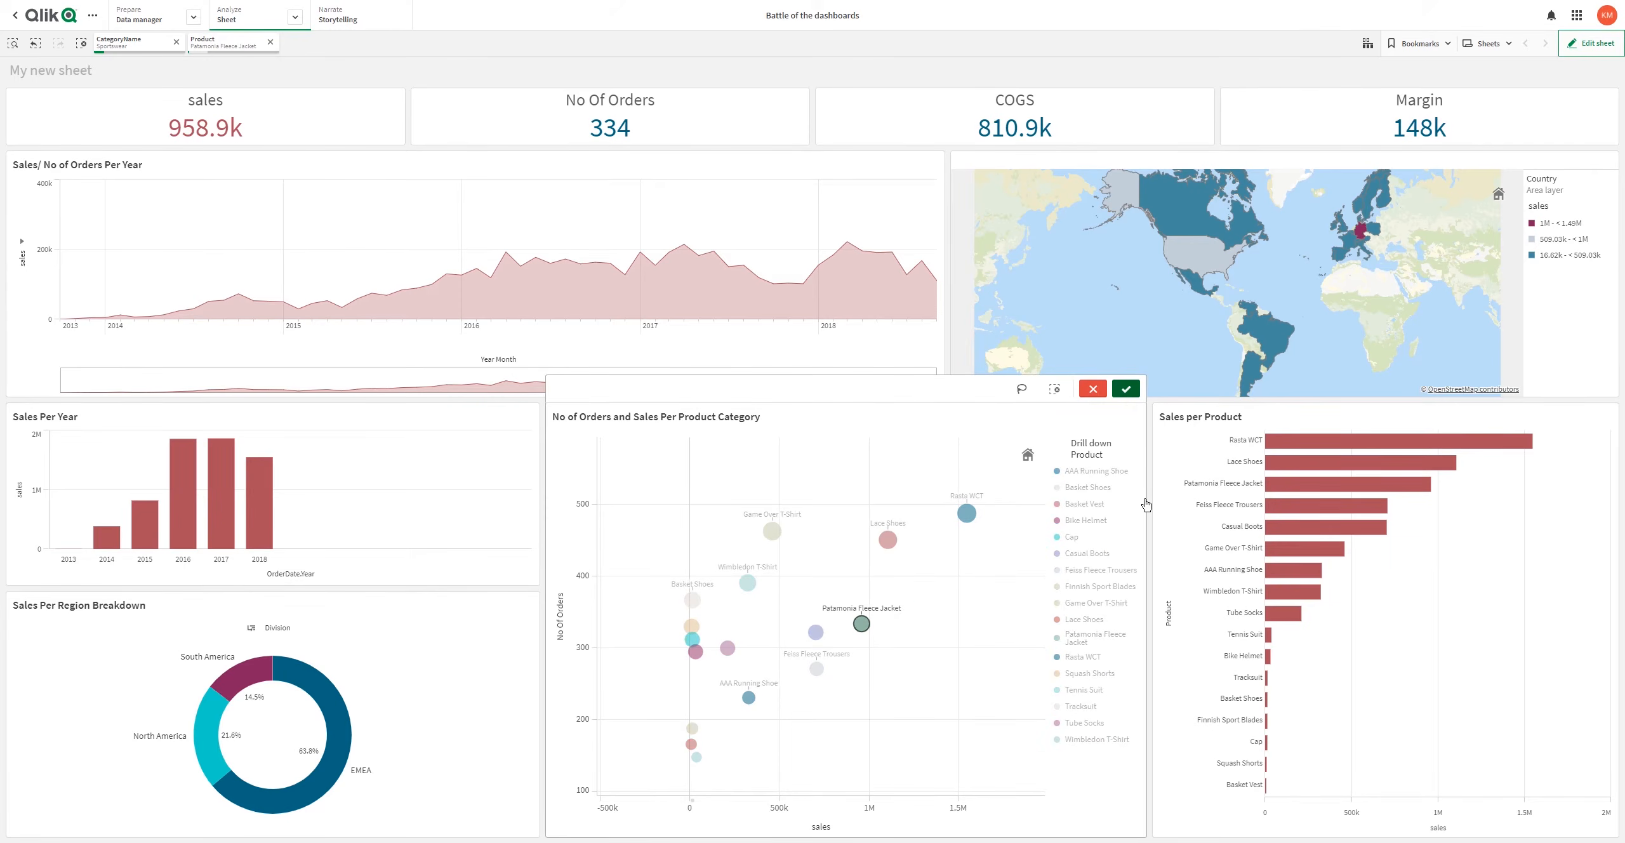
{"action": "left_click", "coordinate": [1152, 622]}
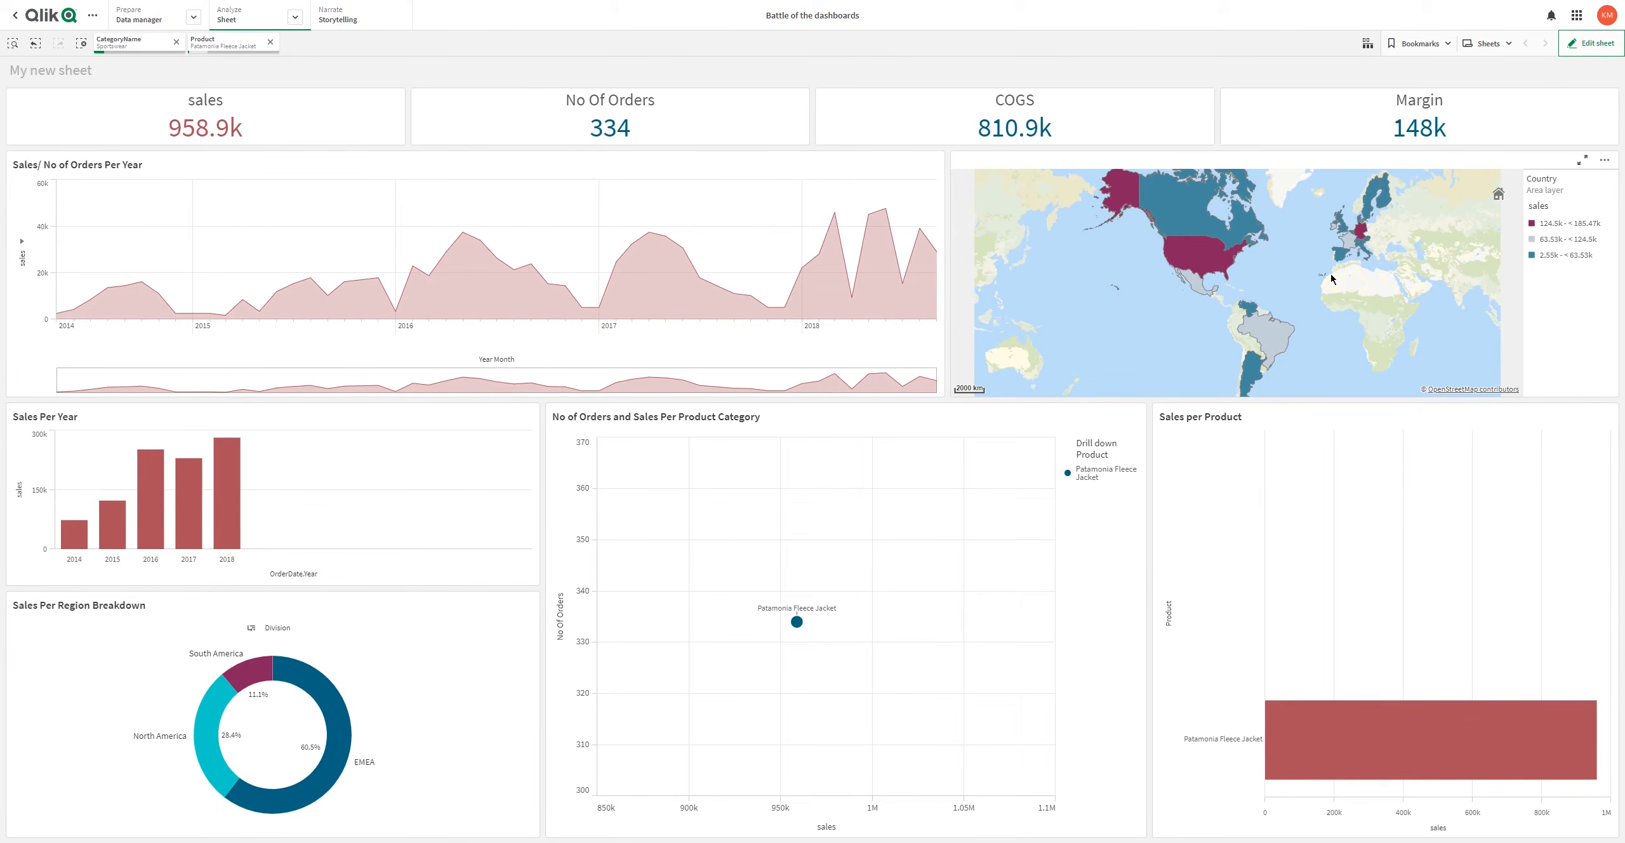
{"action": "left_click_drag", "start_coordinate": [1329, 280], "coordinate": [1303, 335]}
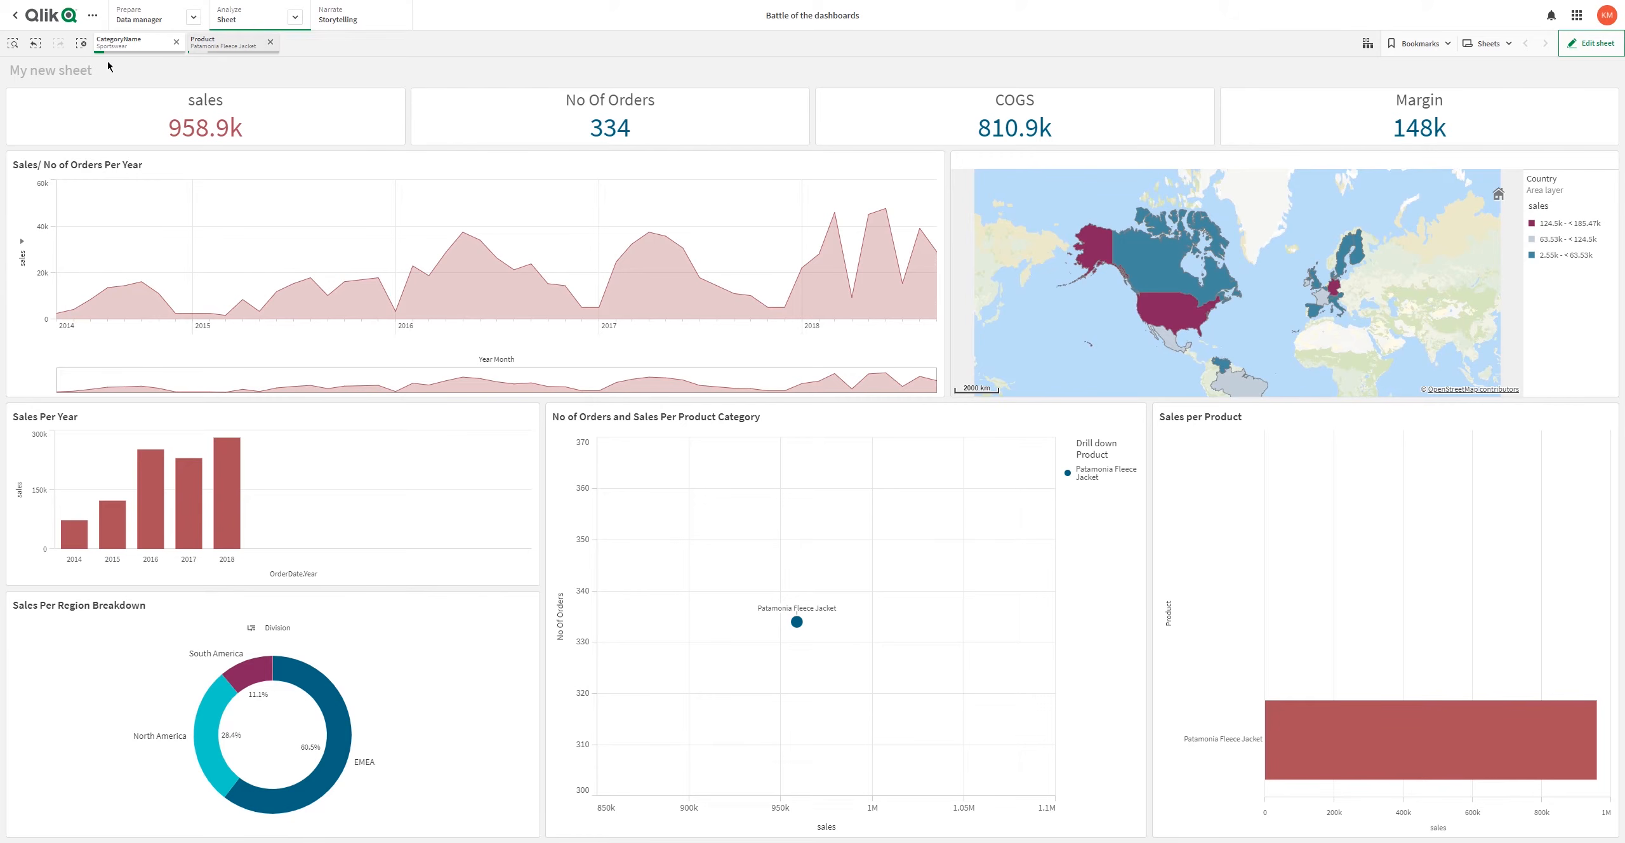
Step: Switch to Tableau and connect to the Excel workbook SalesData_MultiTabs.xlsx in the QuickDataLoad folder
{"action": "key", "text": "ctrl+shift+d"}
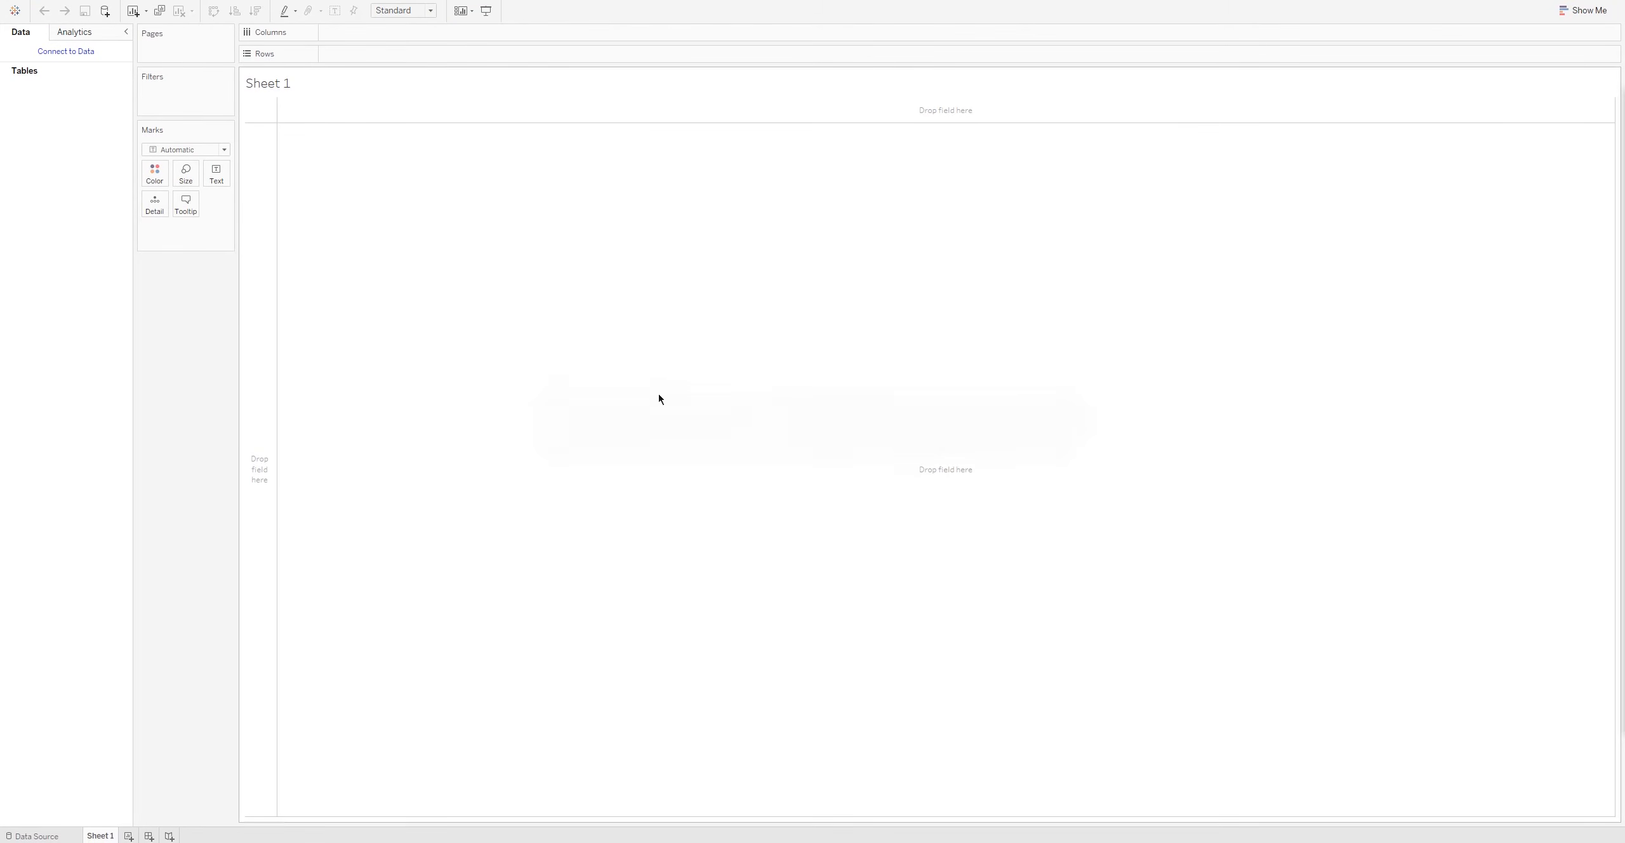
{"action": "left_click", "coordinate": [71, 54]}
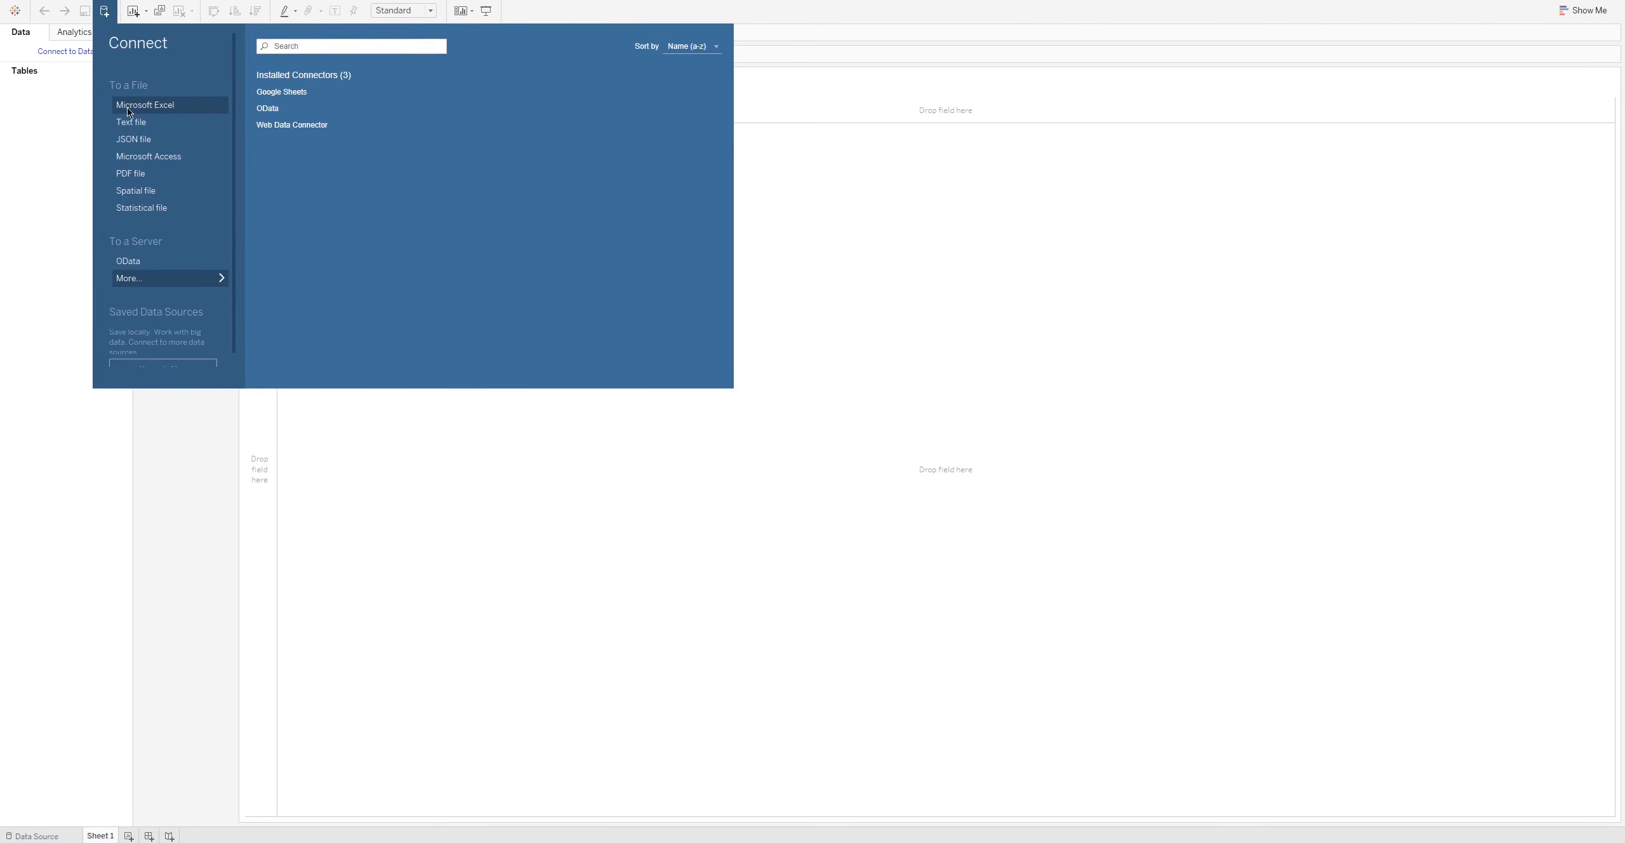
{"action": "left_click", "coordinate": [69, 115]}
{"action": "left_click", "coordinate": [72, 52]}
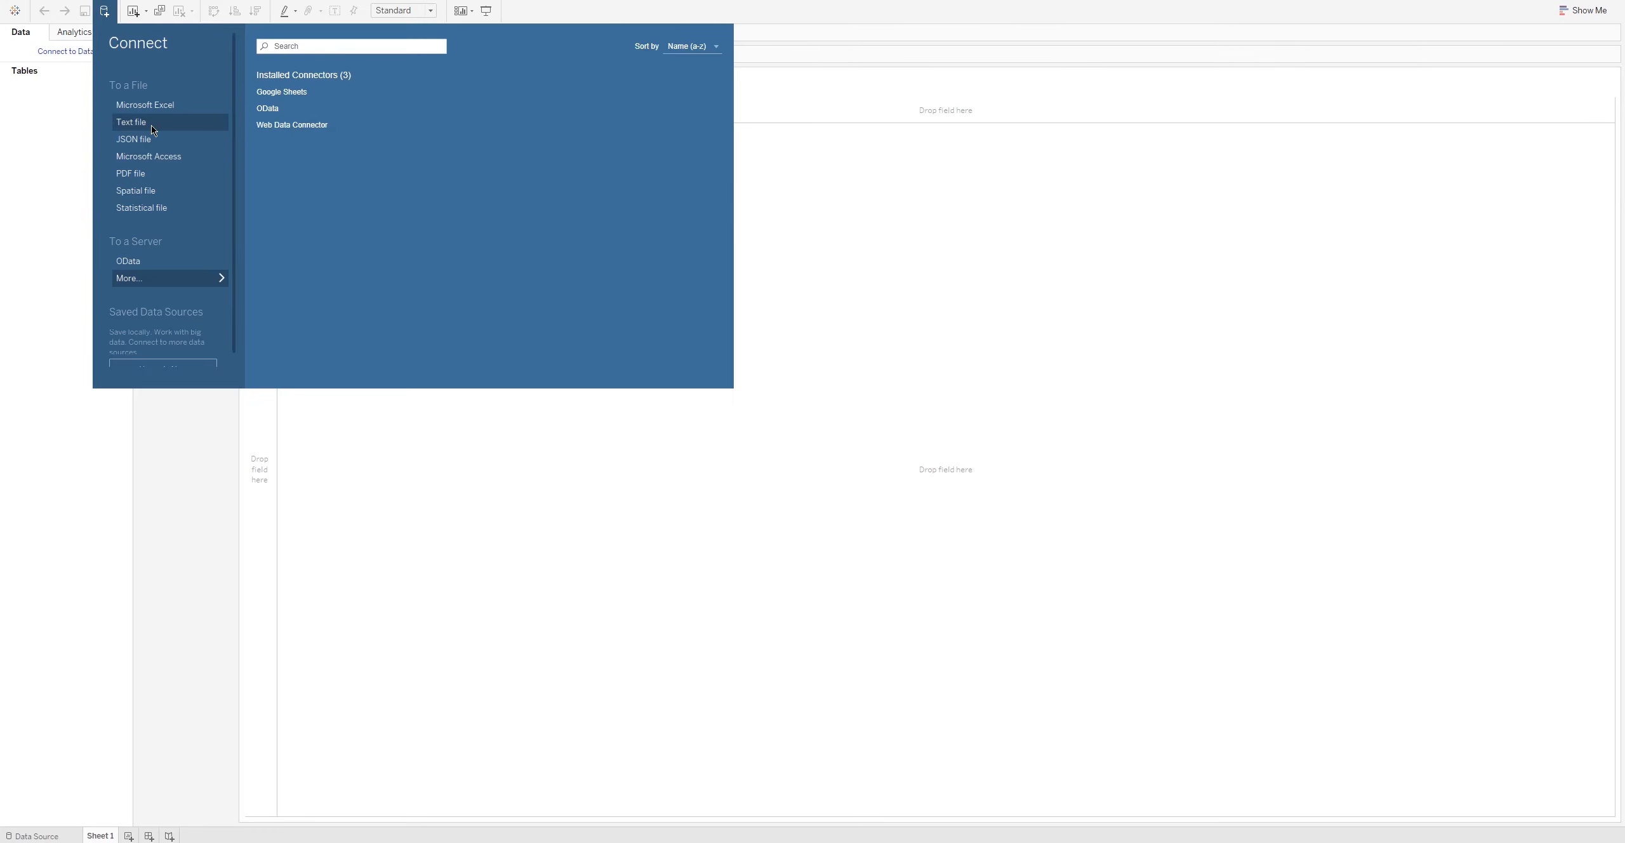
{"action": "left_click", "coordinate": [161, 111]}
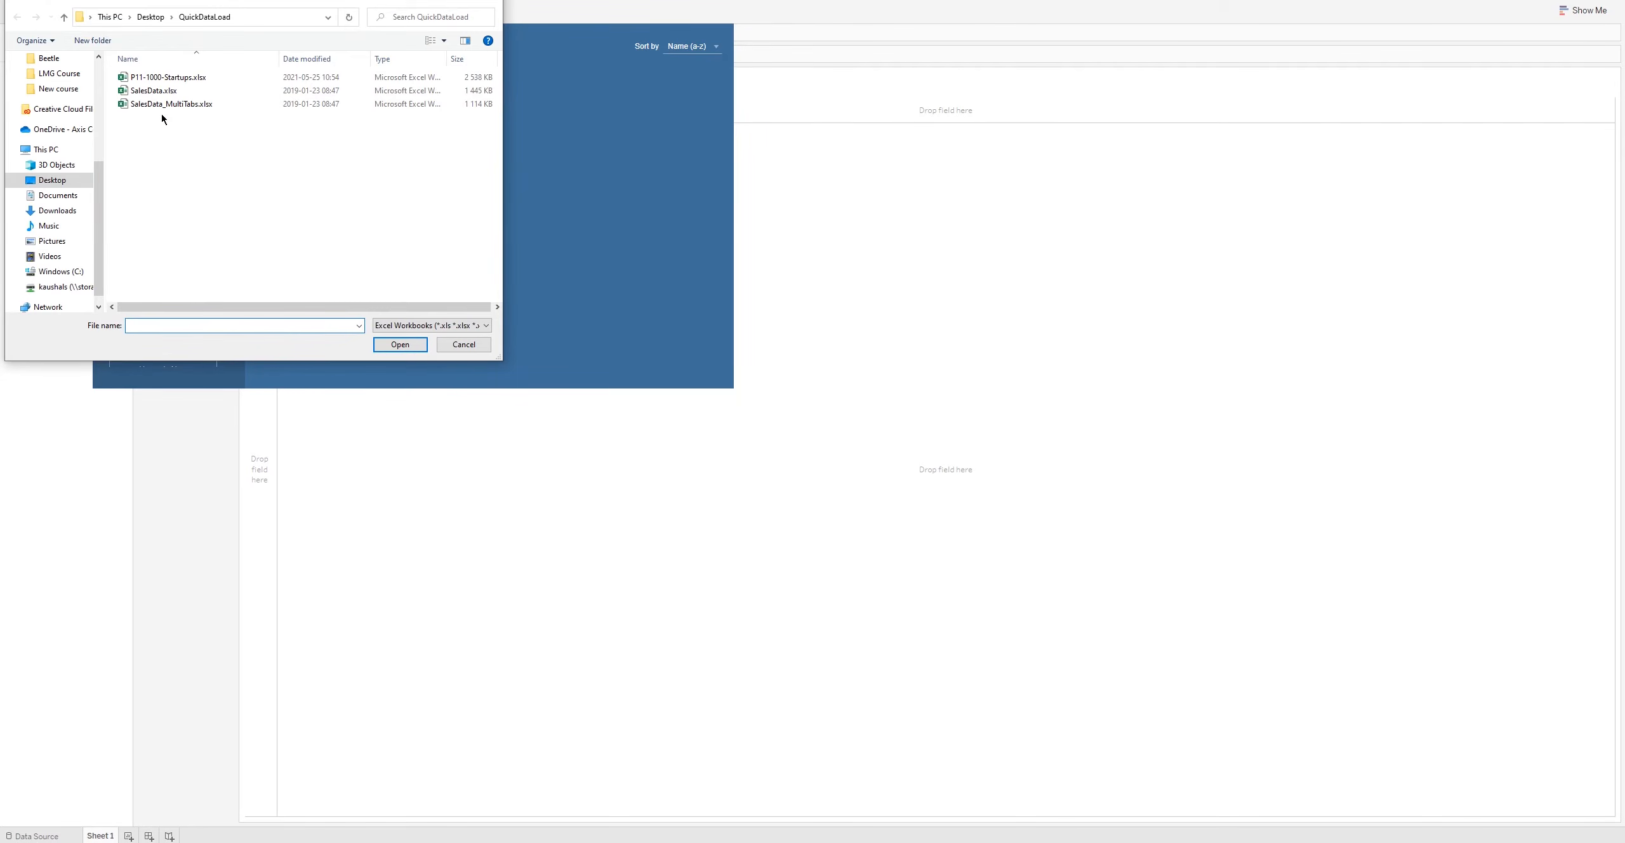
{"action": "left_click", "coordinate": [164, 108]}
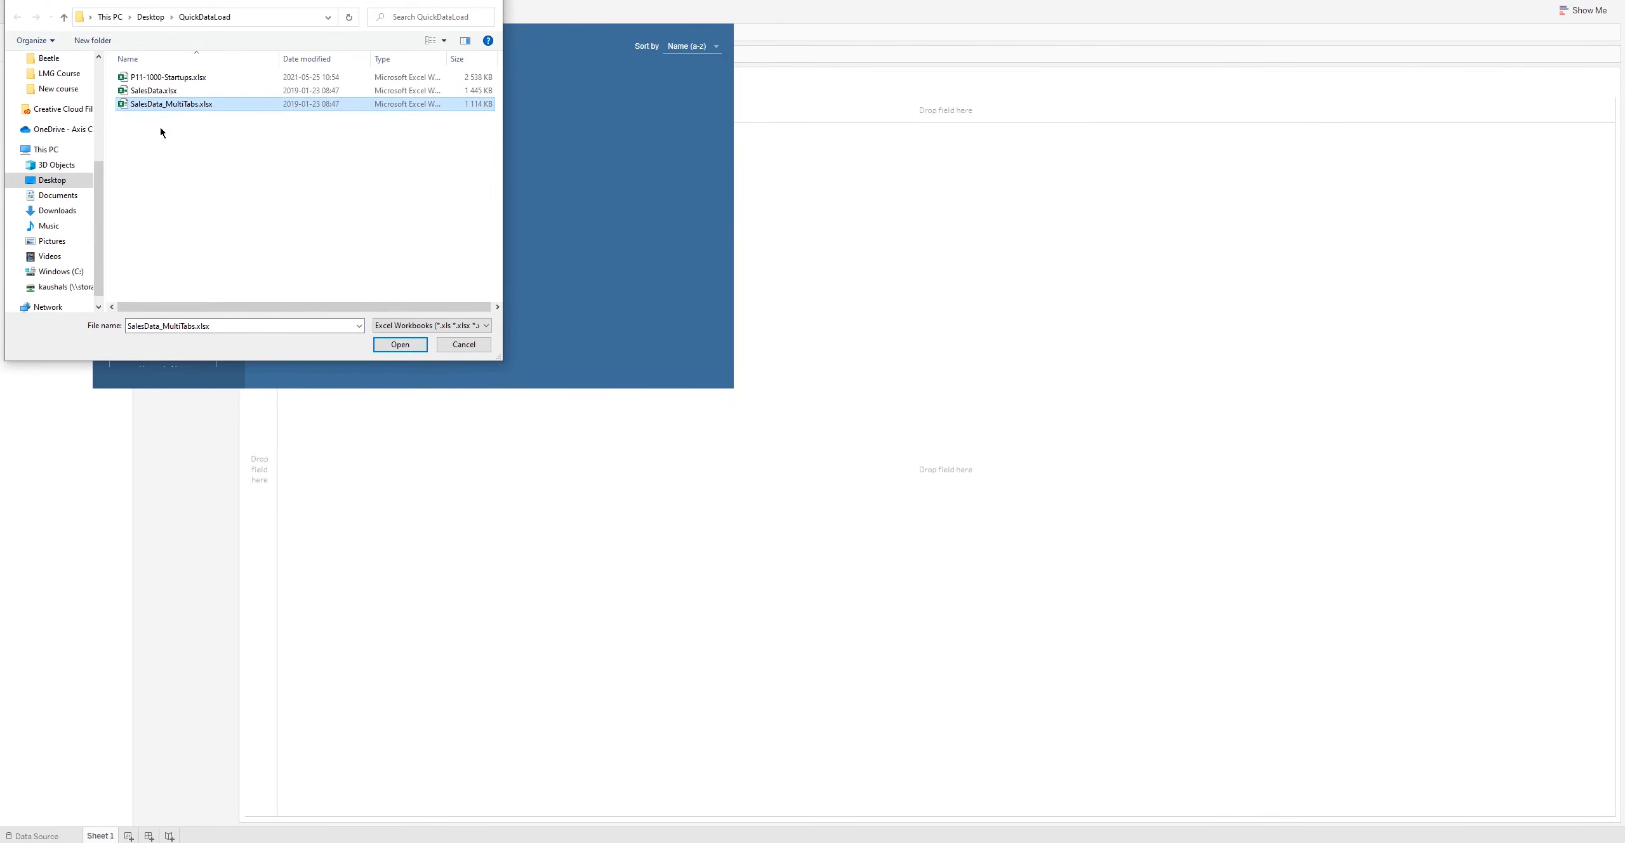
{"action": "left_click", "coordinate": [401, 346]}
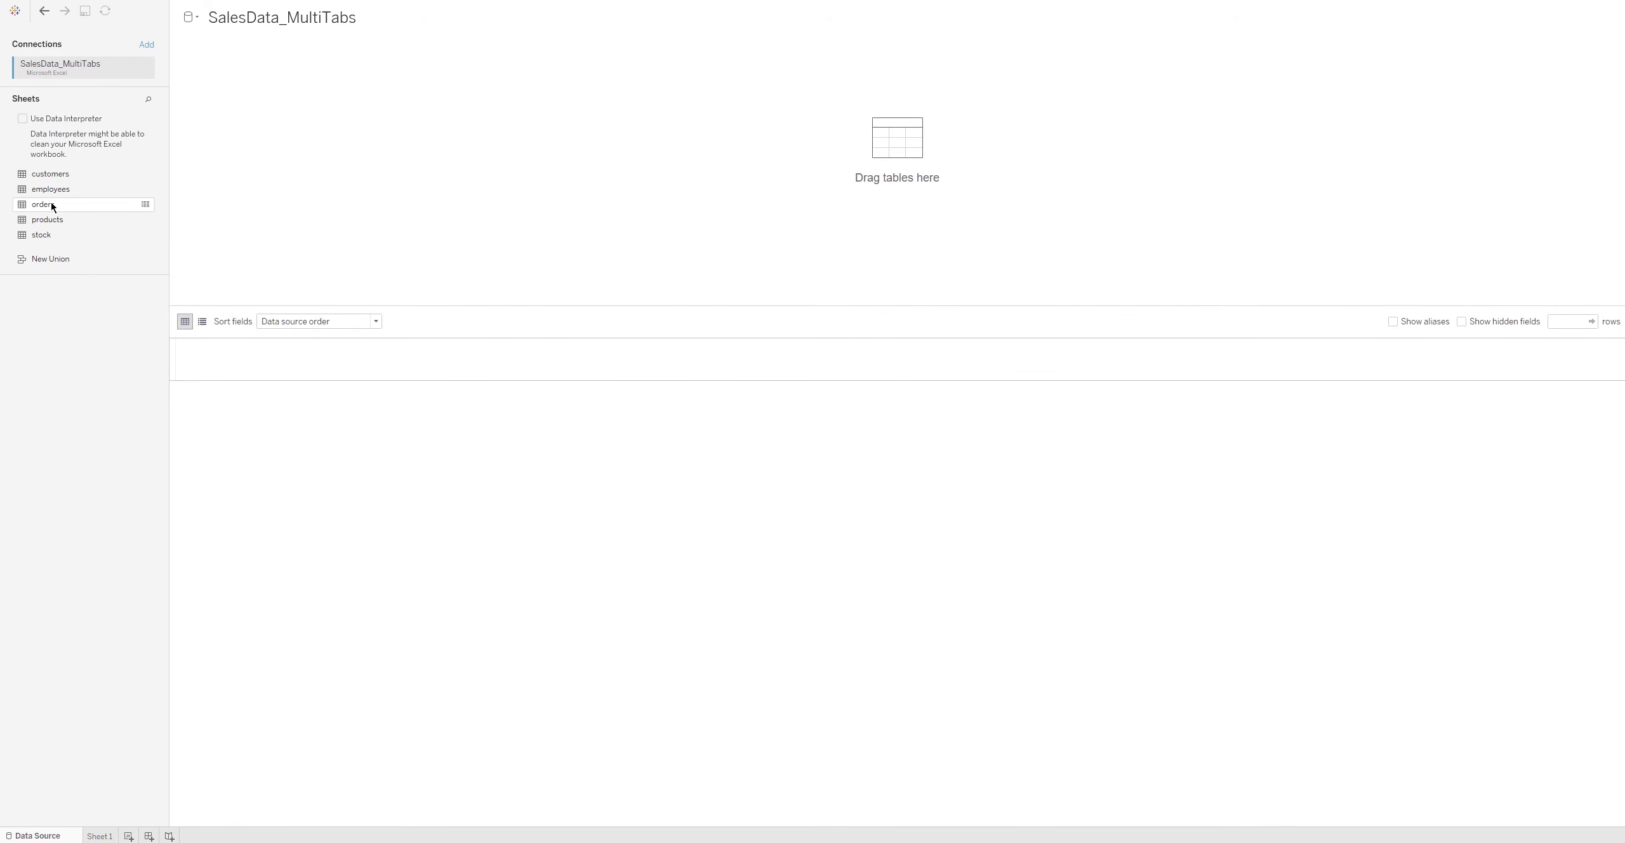
Step: Build the data model by adding customers, orders and products, relating orders to customers on CustomerID and products to orders on ProductID
{"action": "left_click_drag", "start_coordinate": [61, 175], "coordinate": [57, 264]}
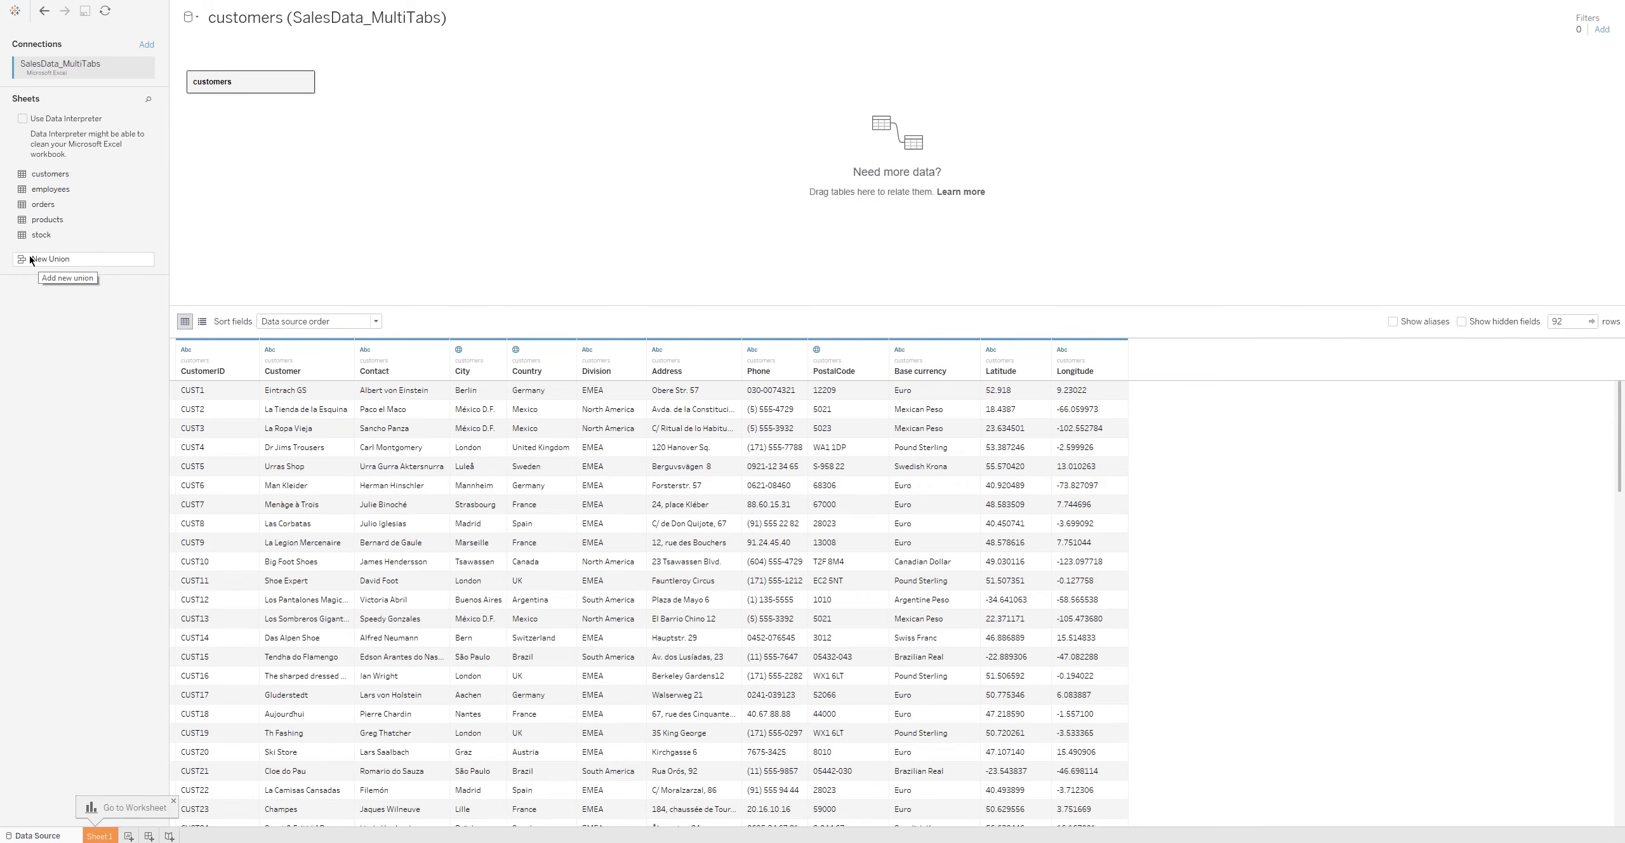
{"action": "left_click_drag", "start_coordinate": [46, 204], "coordinate": [251, 222]}
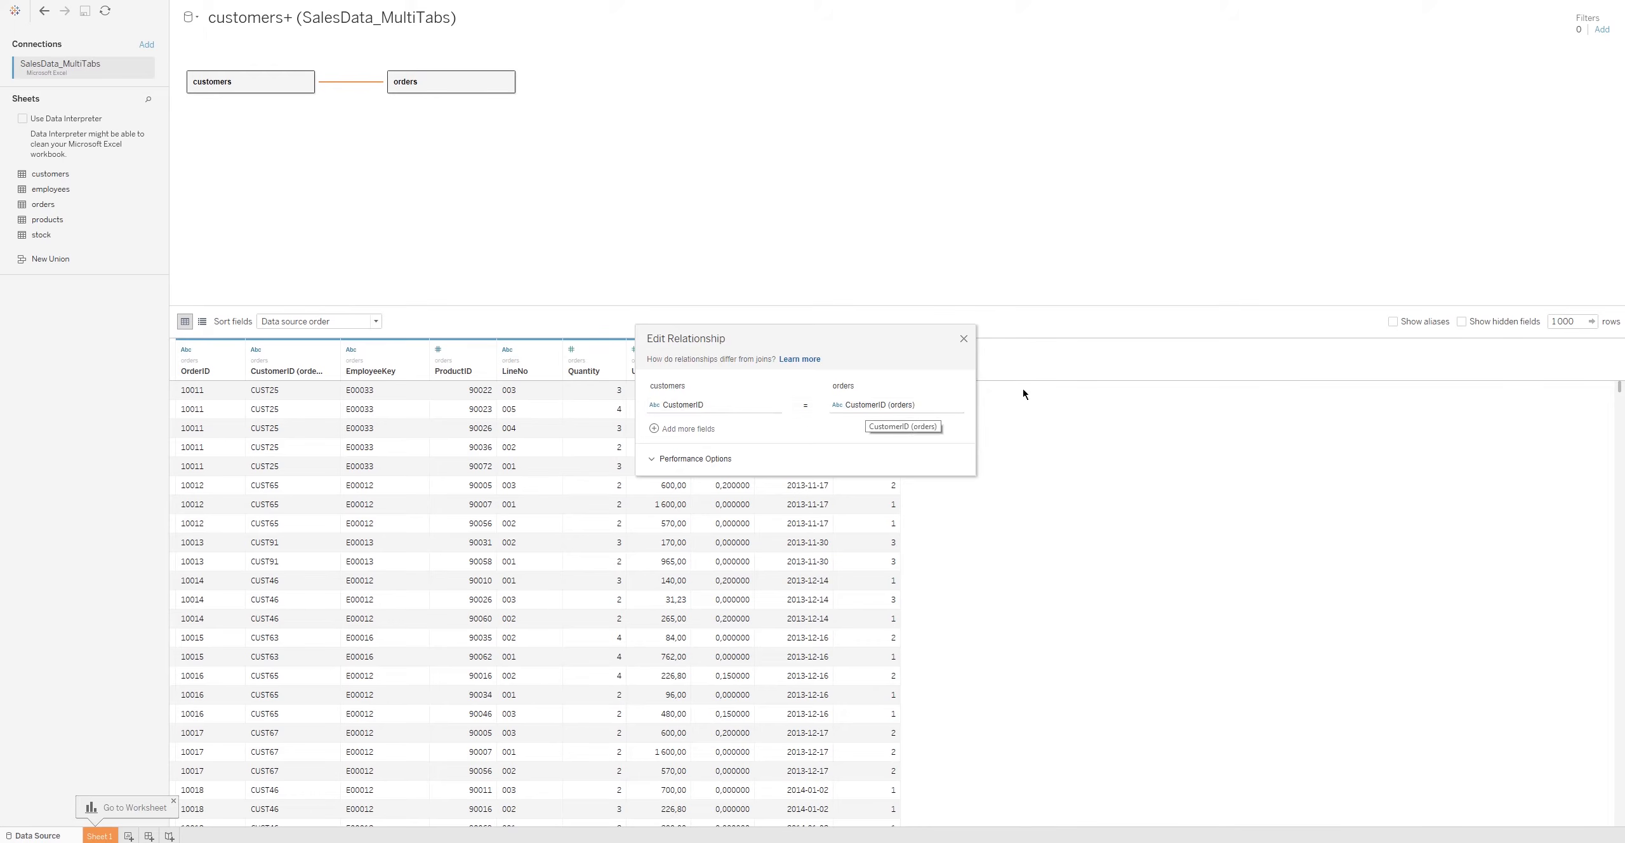
{"action": "left_click", "coordinate": [962, 340]}
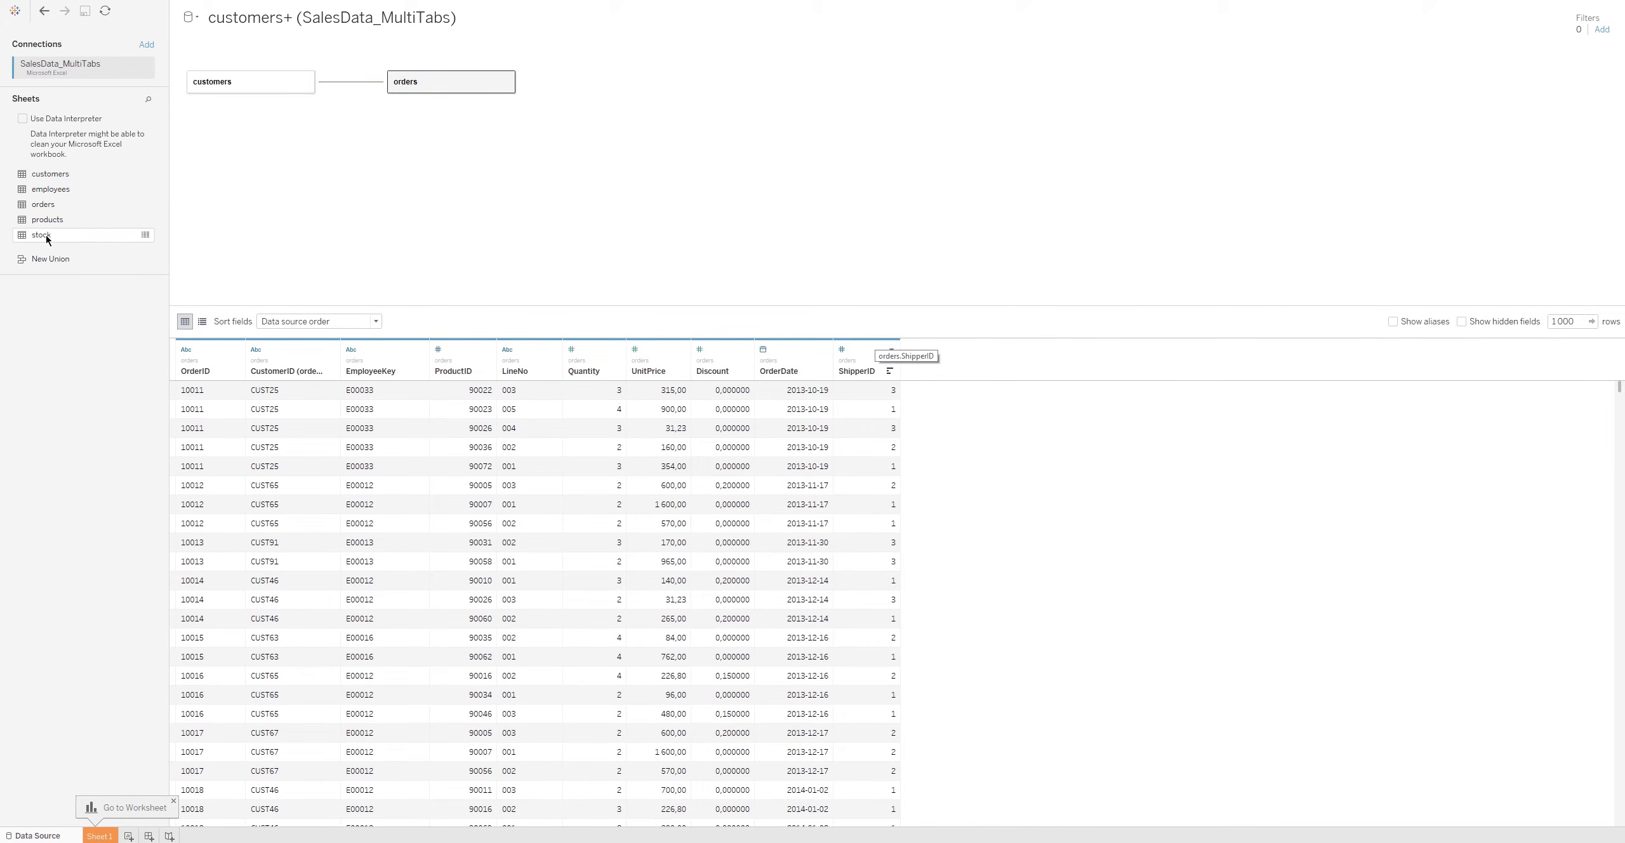
{"action": "left_click_drag", "start_coordinate": [49, 219], "coordinate": [653, 216]}
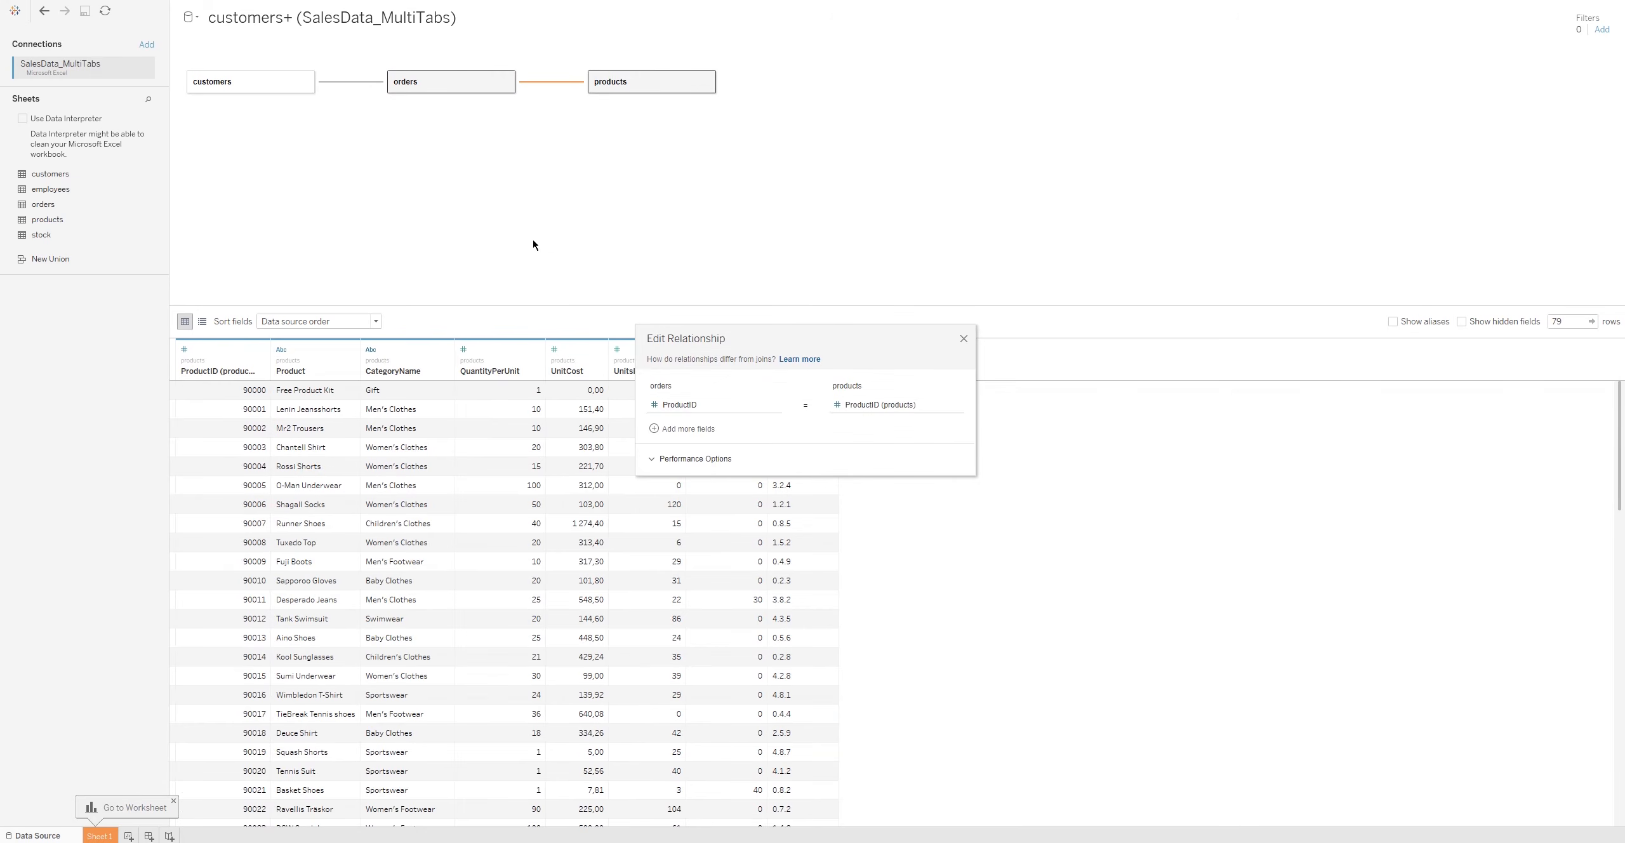
{"action": "left_click", "coordinate": [964, 339]}
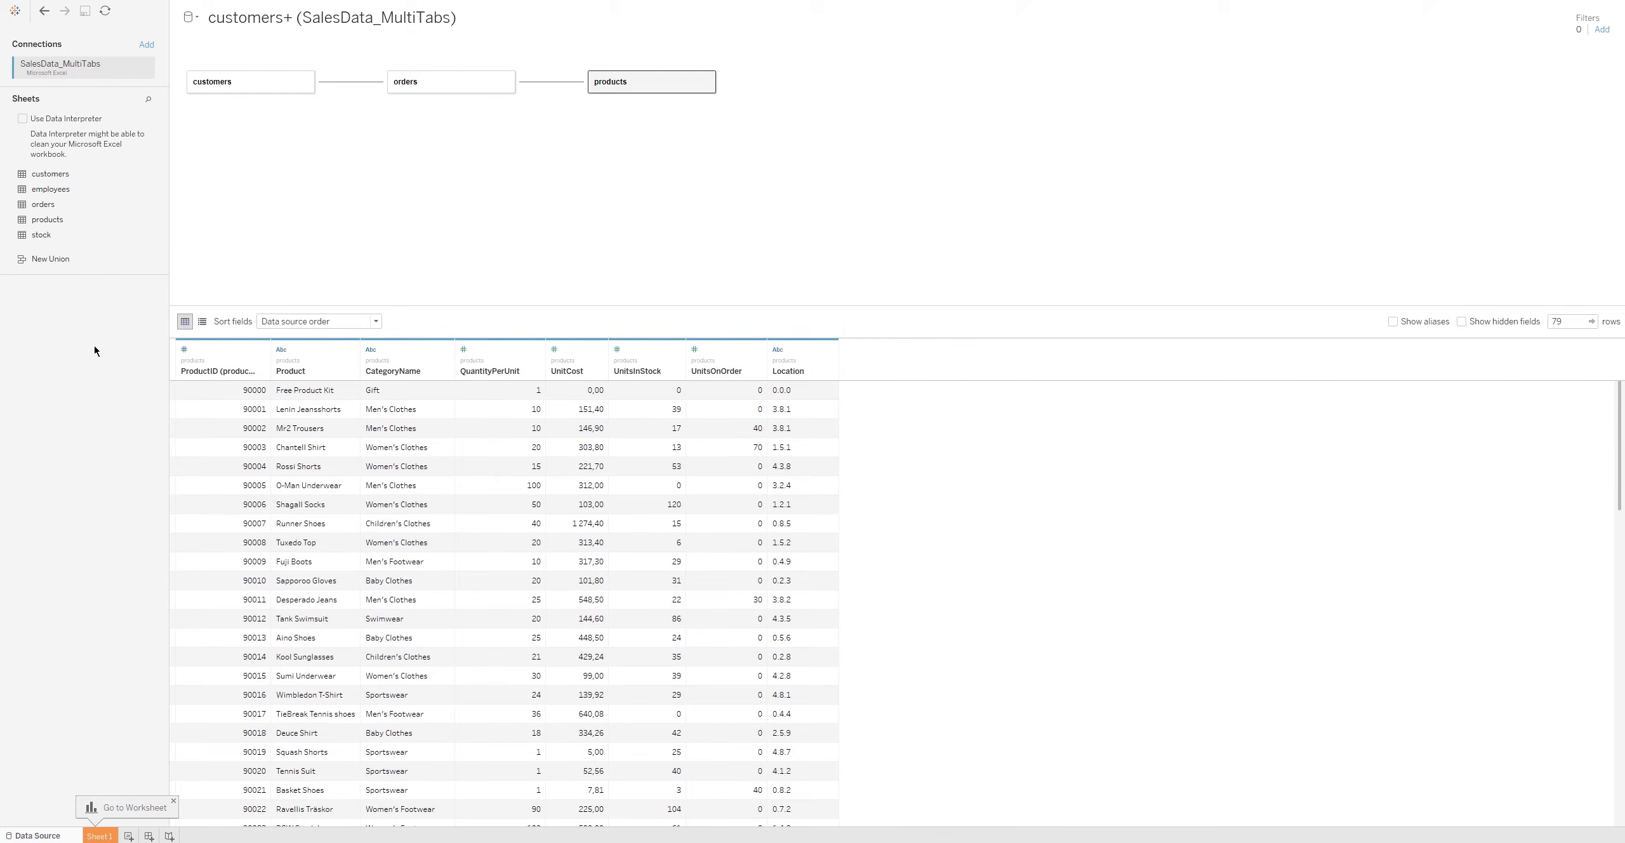
Step: Open Sheet 1 and add OrderDate to the rows of the view
{"action": "left_click", "coordinate": [174, 801]}
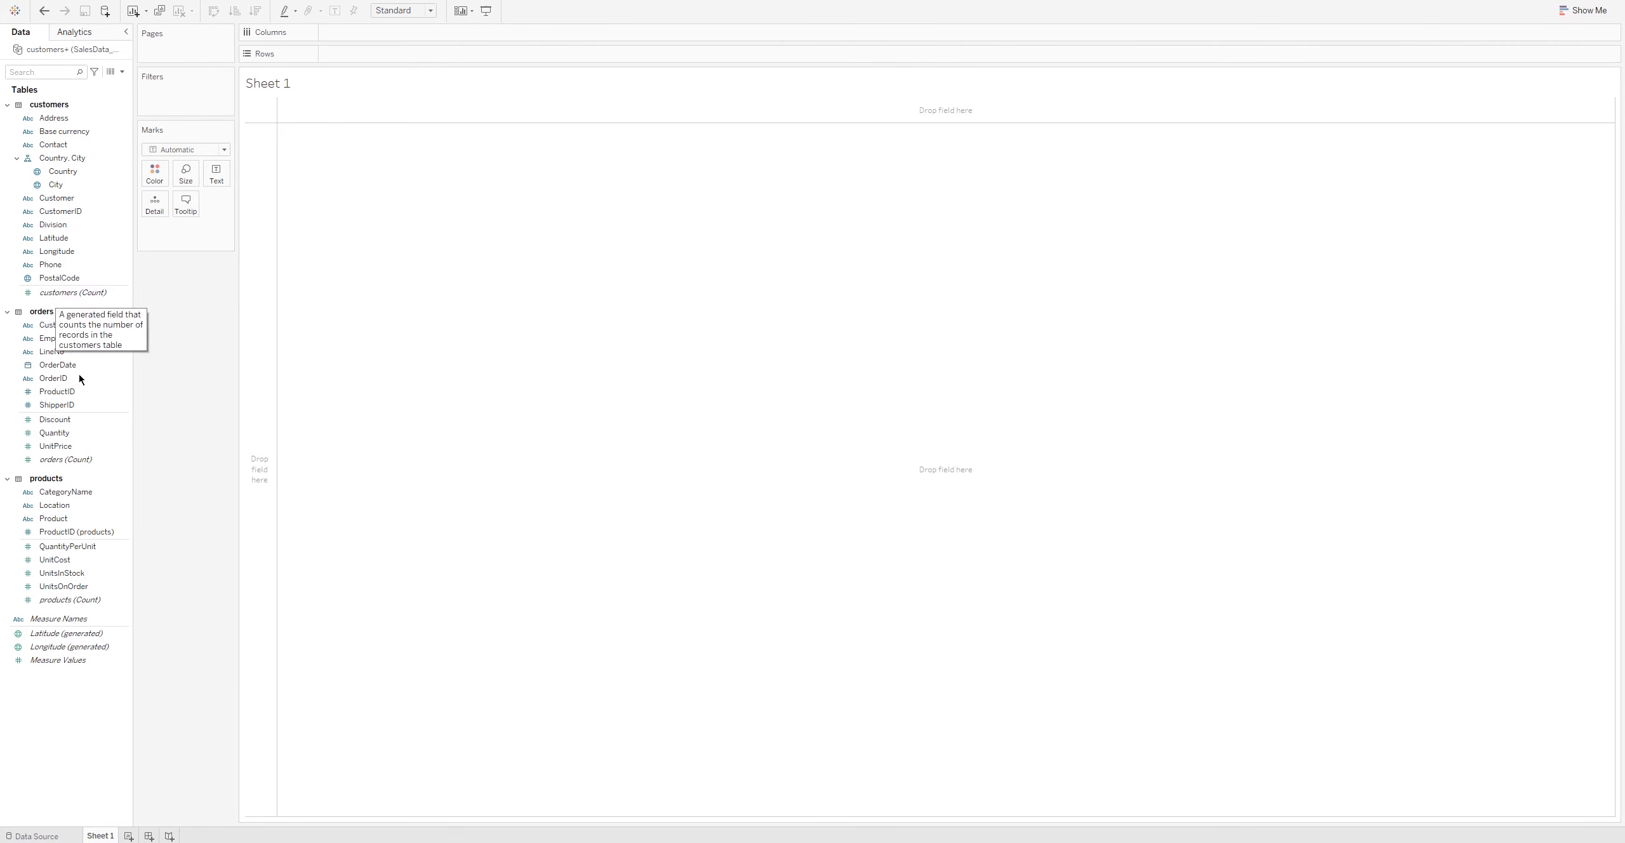
{"action": "left_click_drag", "start_coordinate": [87, 374], "coordinate": [397, 56]}
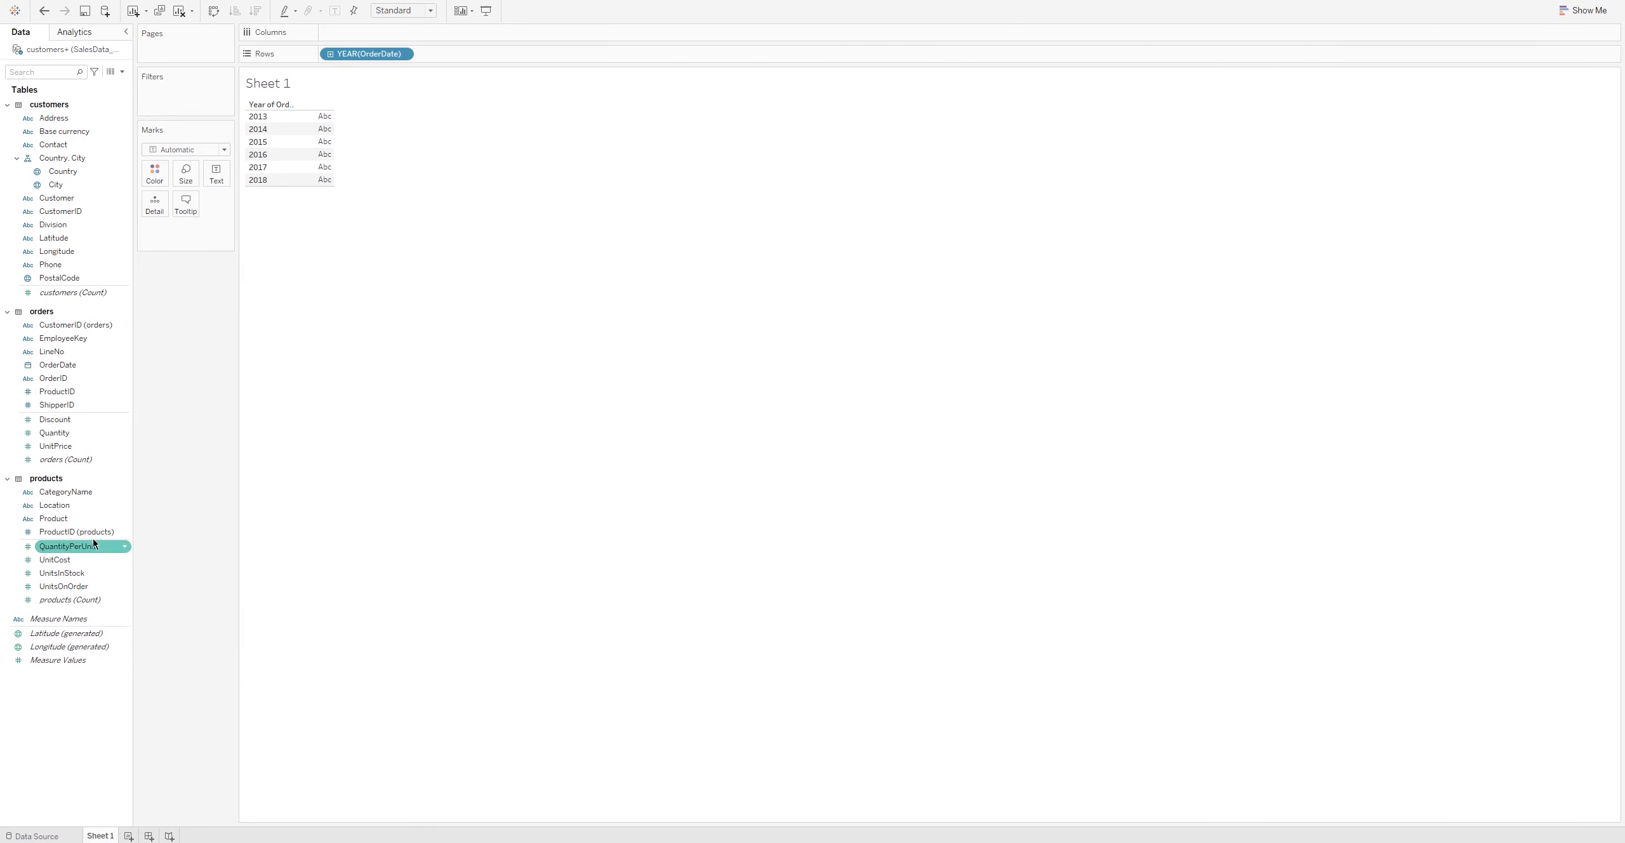
Step: Drill the OrderDate rows down through quarter and month to day, and collapse them back to years
{"action": "left_click", "coordinate": [330, 54]}
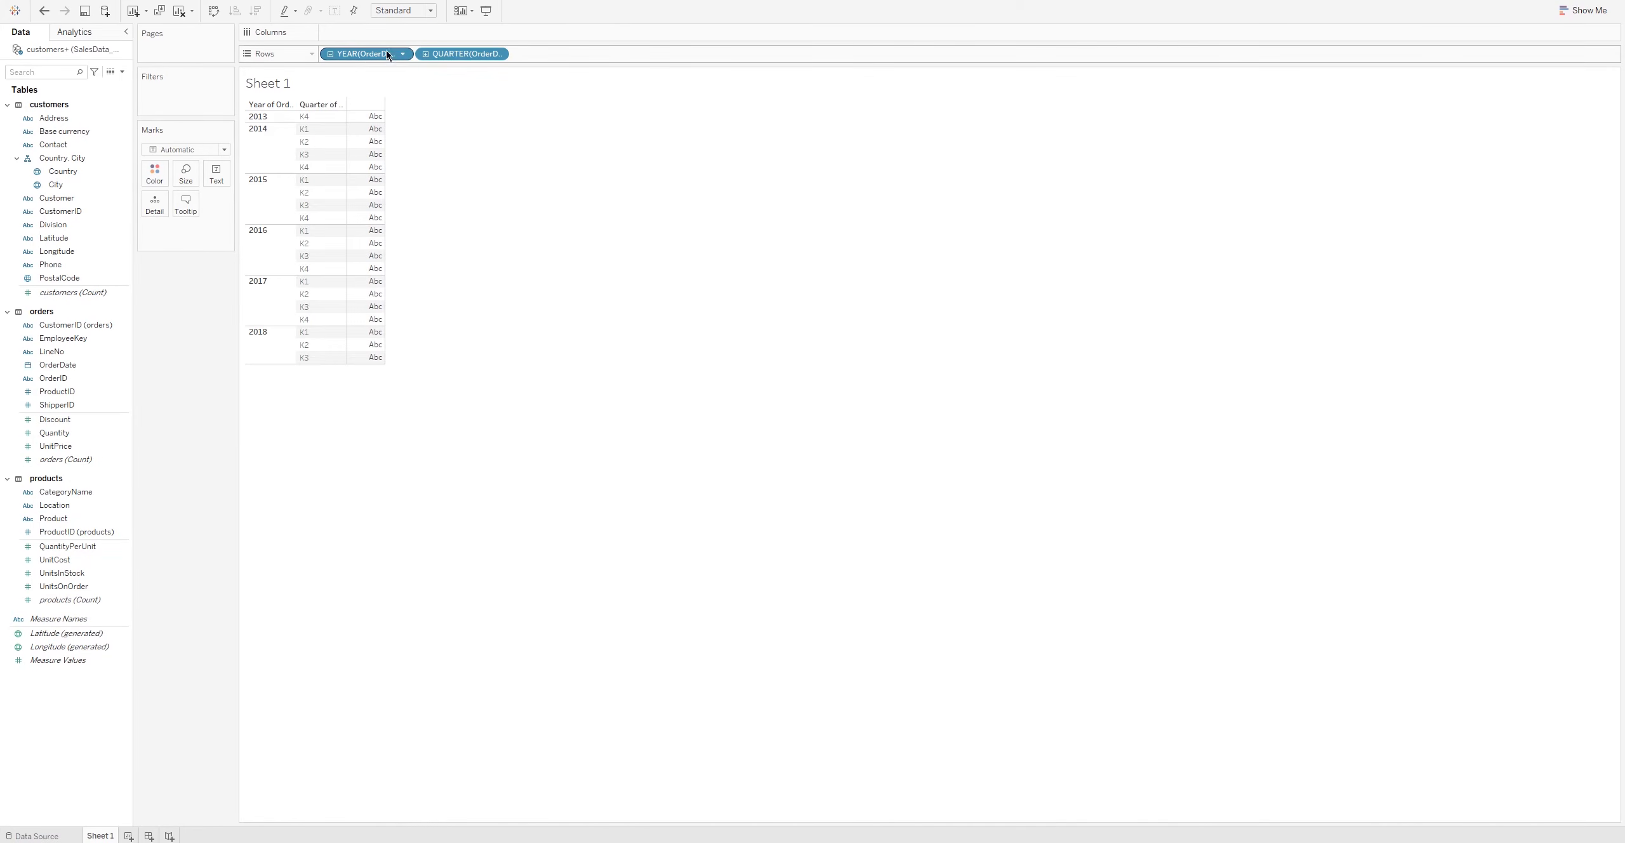
{"action": "left_click", "coordinate": [426, 53]}
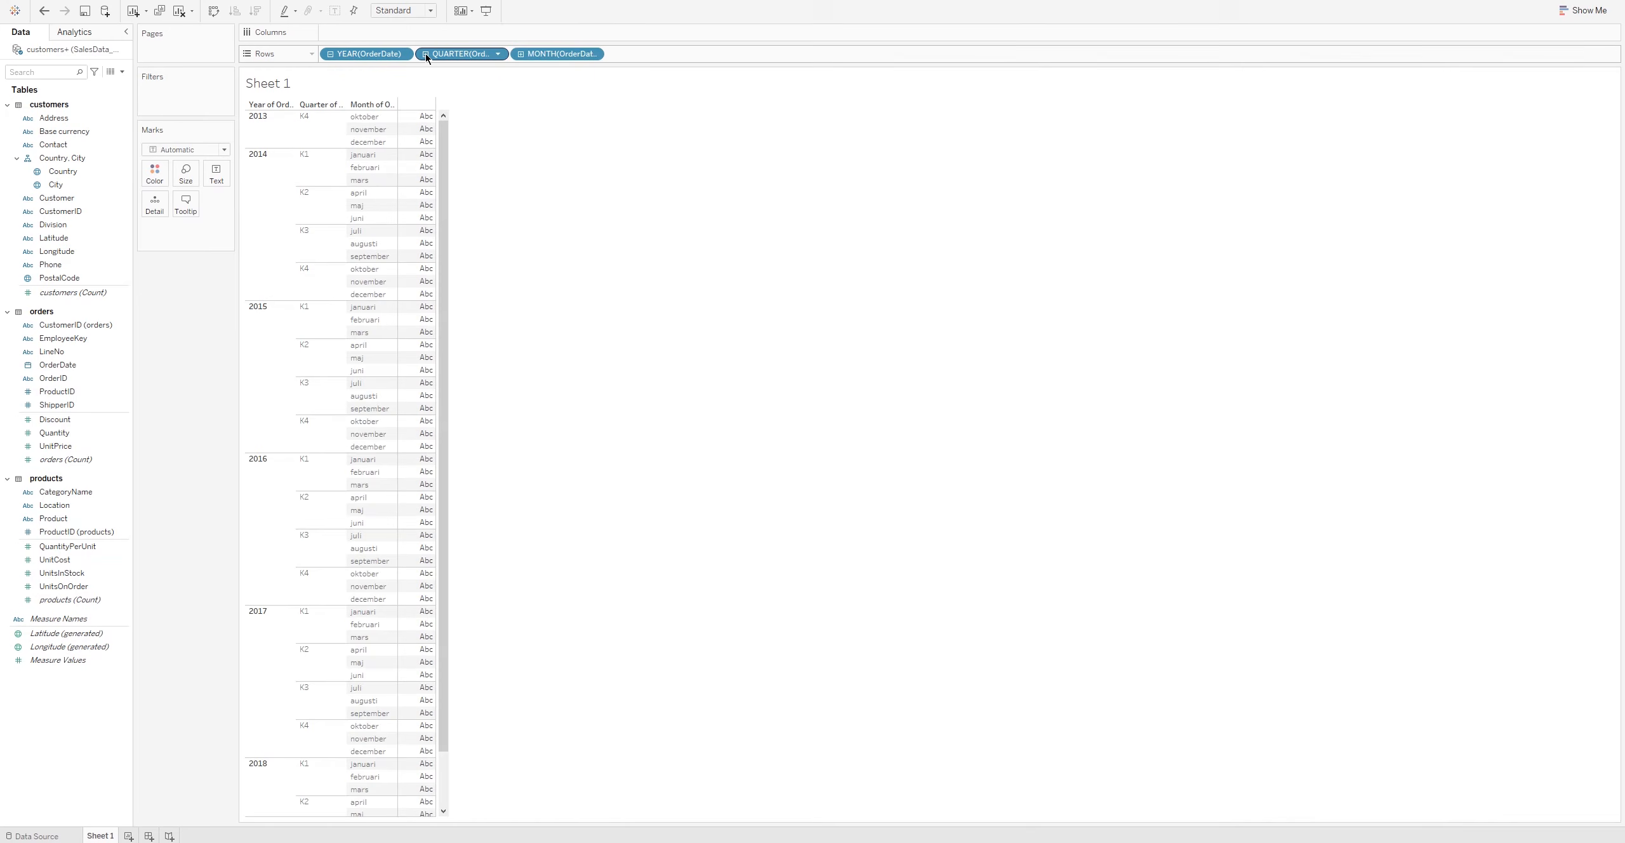
{"action": "left_click", "coordinate": [521, 54]}
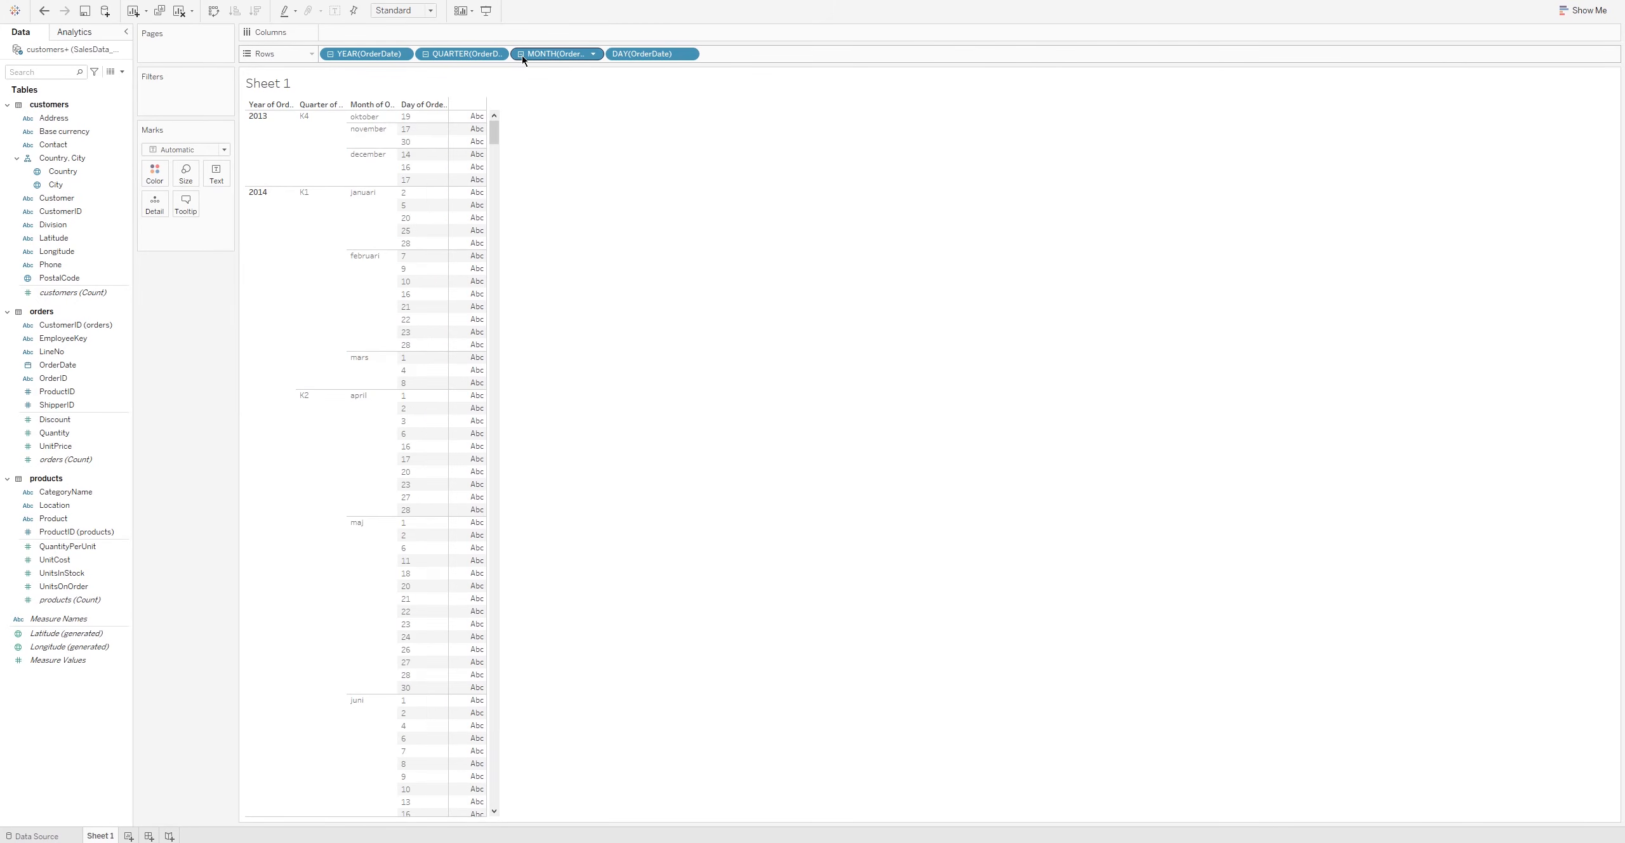
{"action": "left_click", "coordinate": [330, 54]}
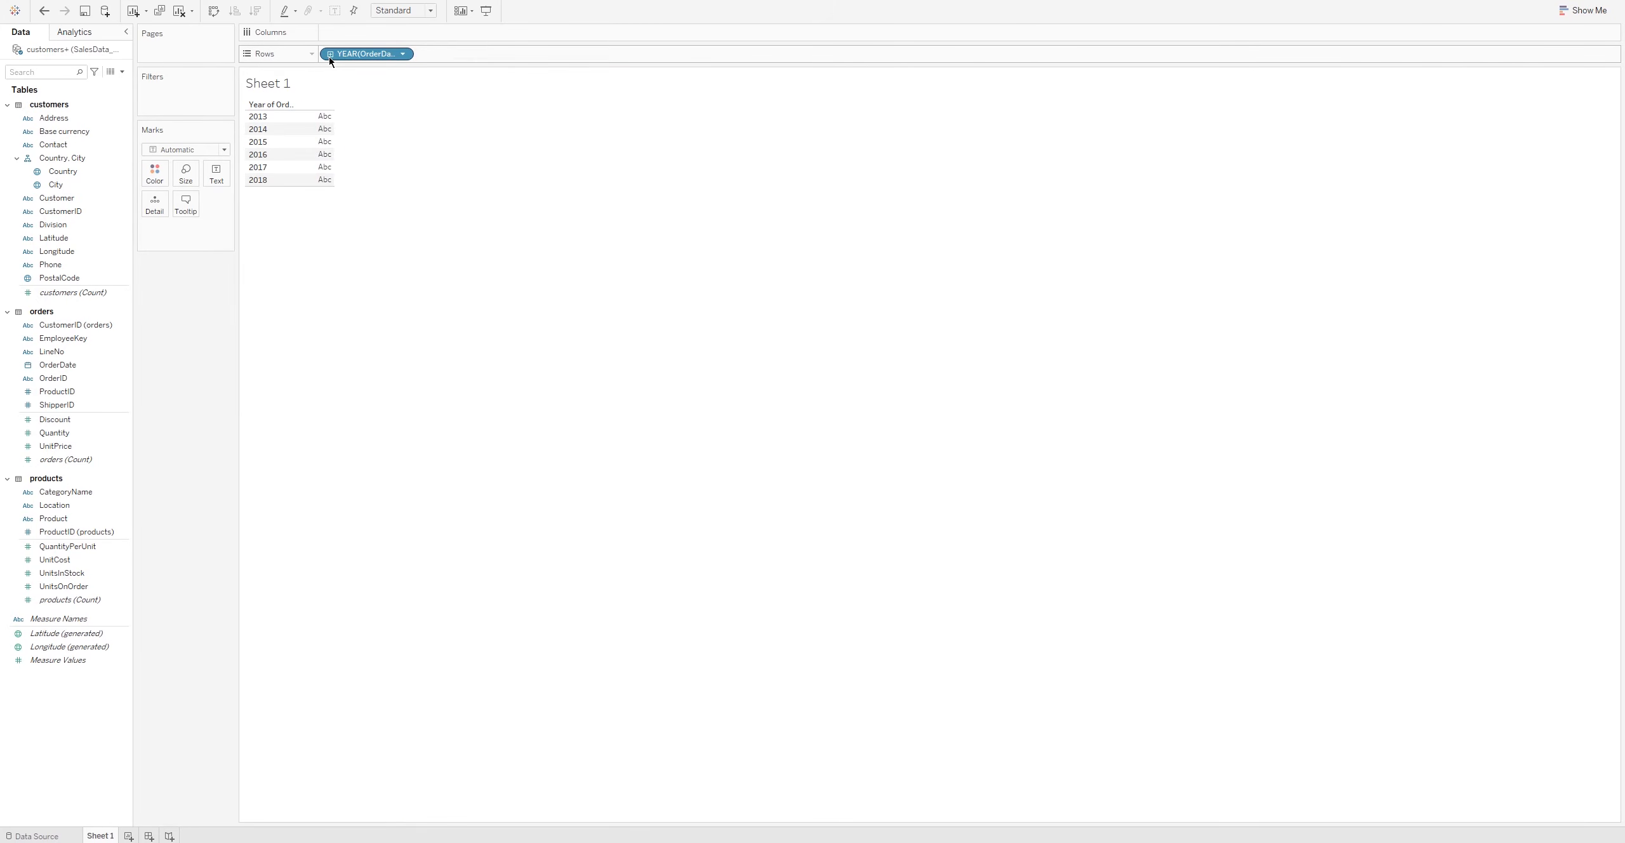
Step: Change the OrderDate rows to a custom date with Month / Year detail as a date part
{"action": "right_click", "coordinate": [345, 56]}
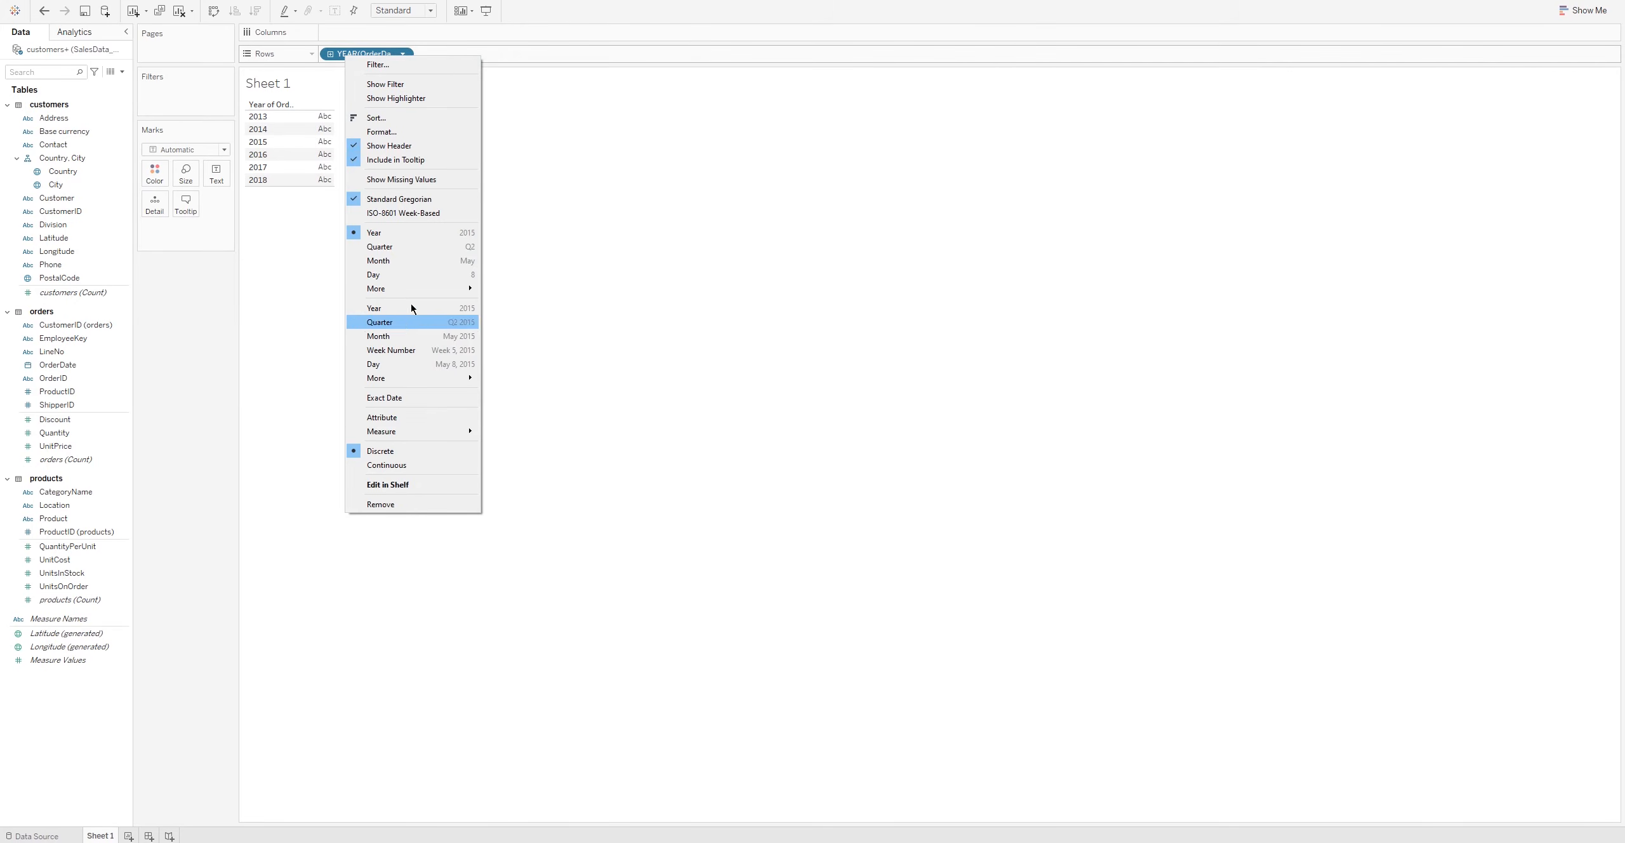
{"action": "mouse_move", "coordinate": [409, 380]}
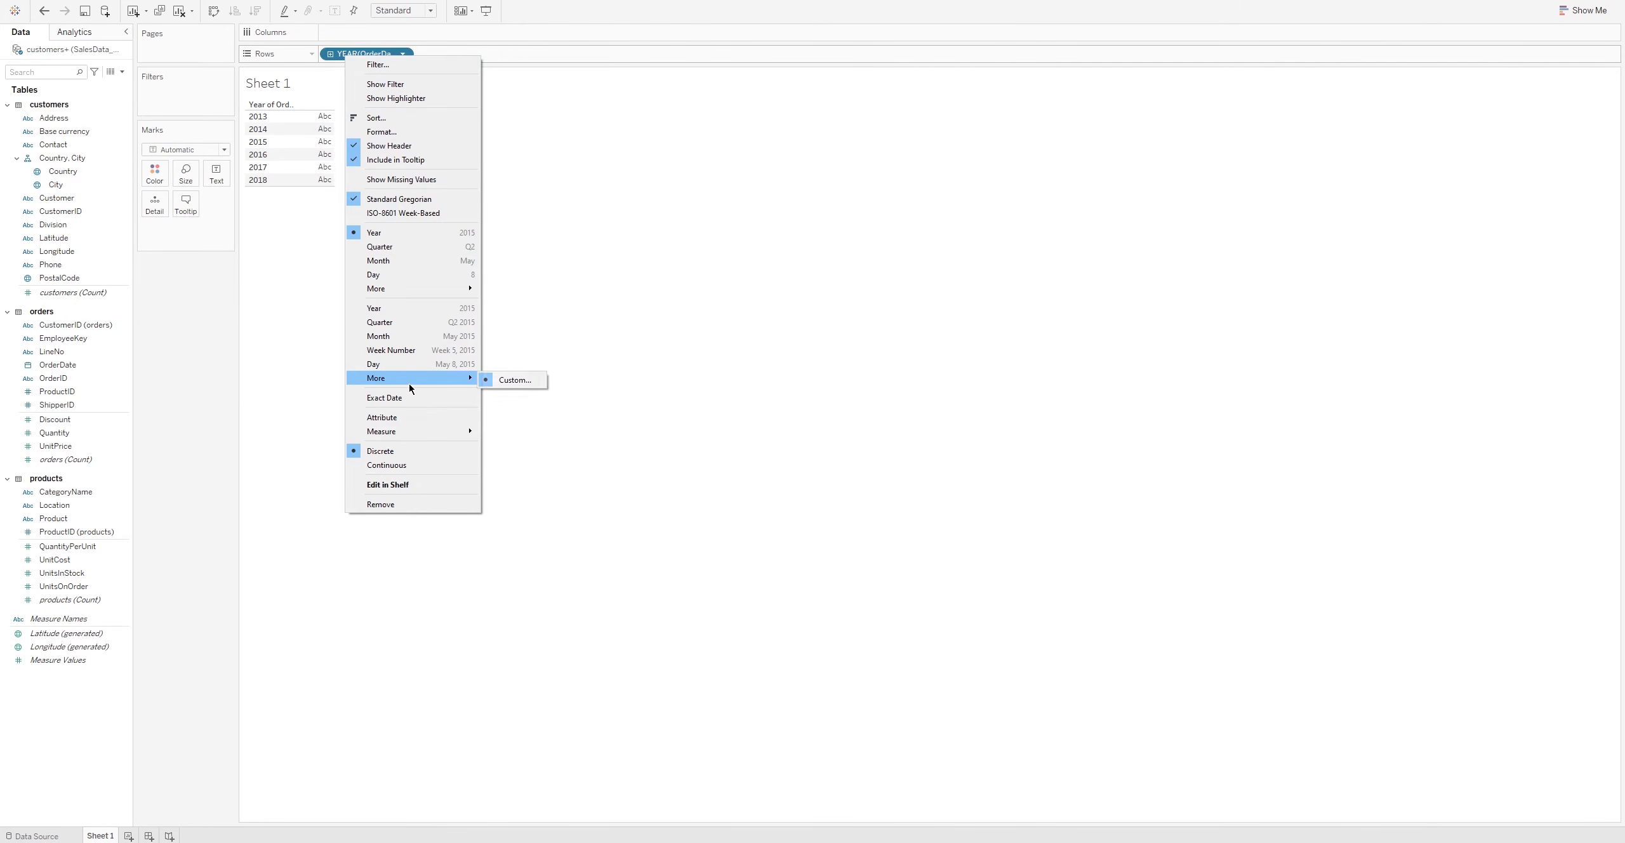
{"action": "left_click", "coordinate": [514, 382]}
{"action": "left_click", "coordinate": [825, 403]}
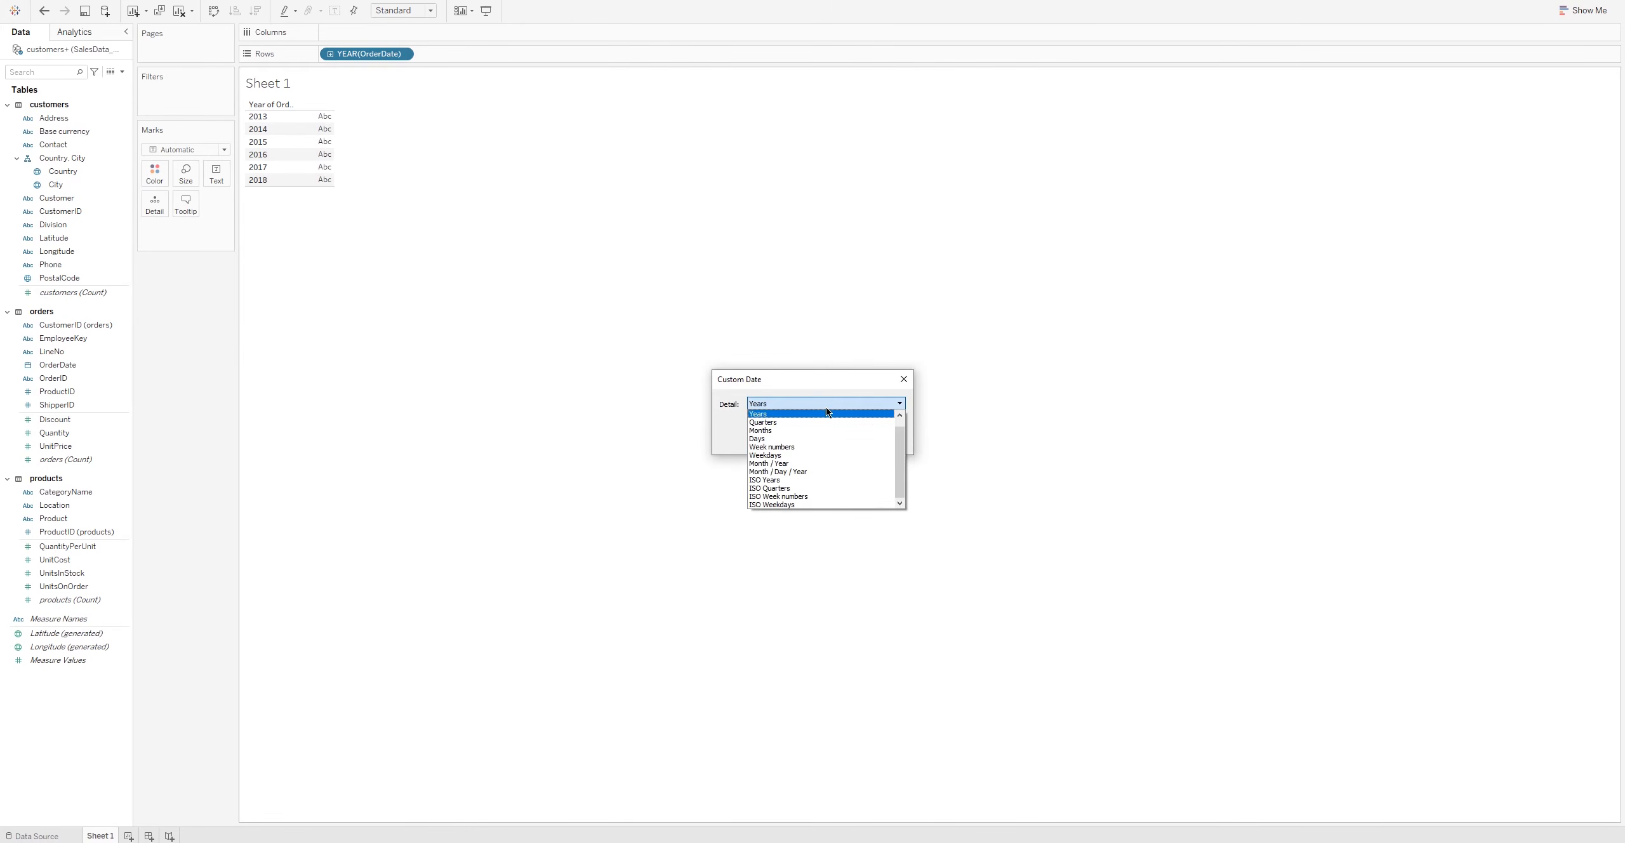
{"action": "left_click", "coordinate": [822, 464]}
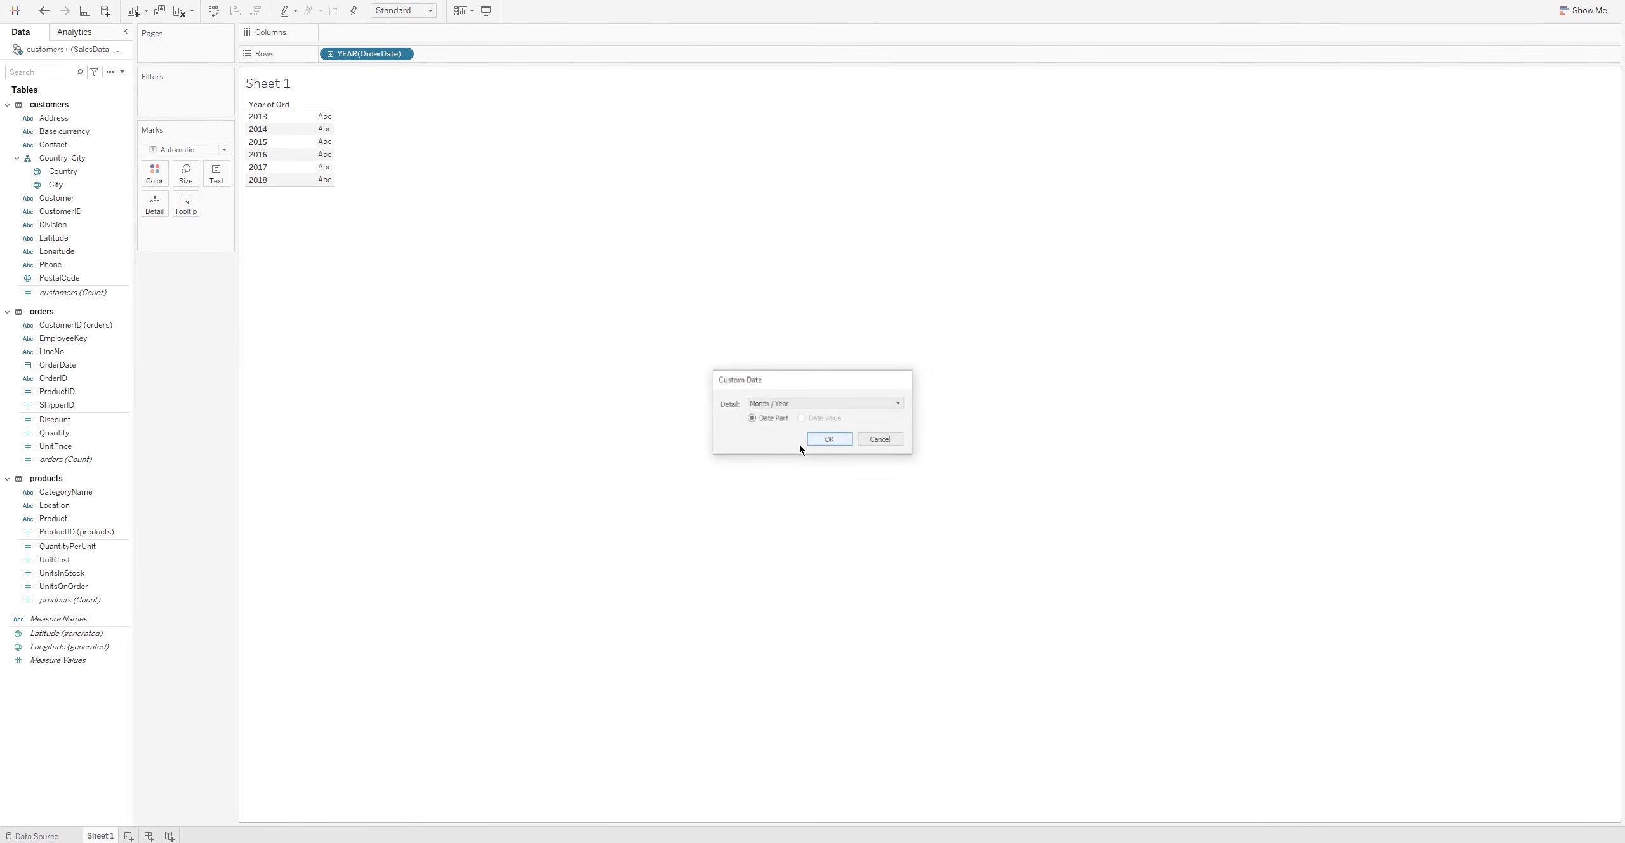
{"action": "left_click", "coordinate": [826, 439]}
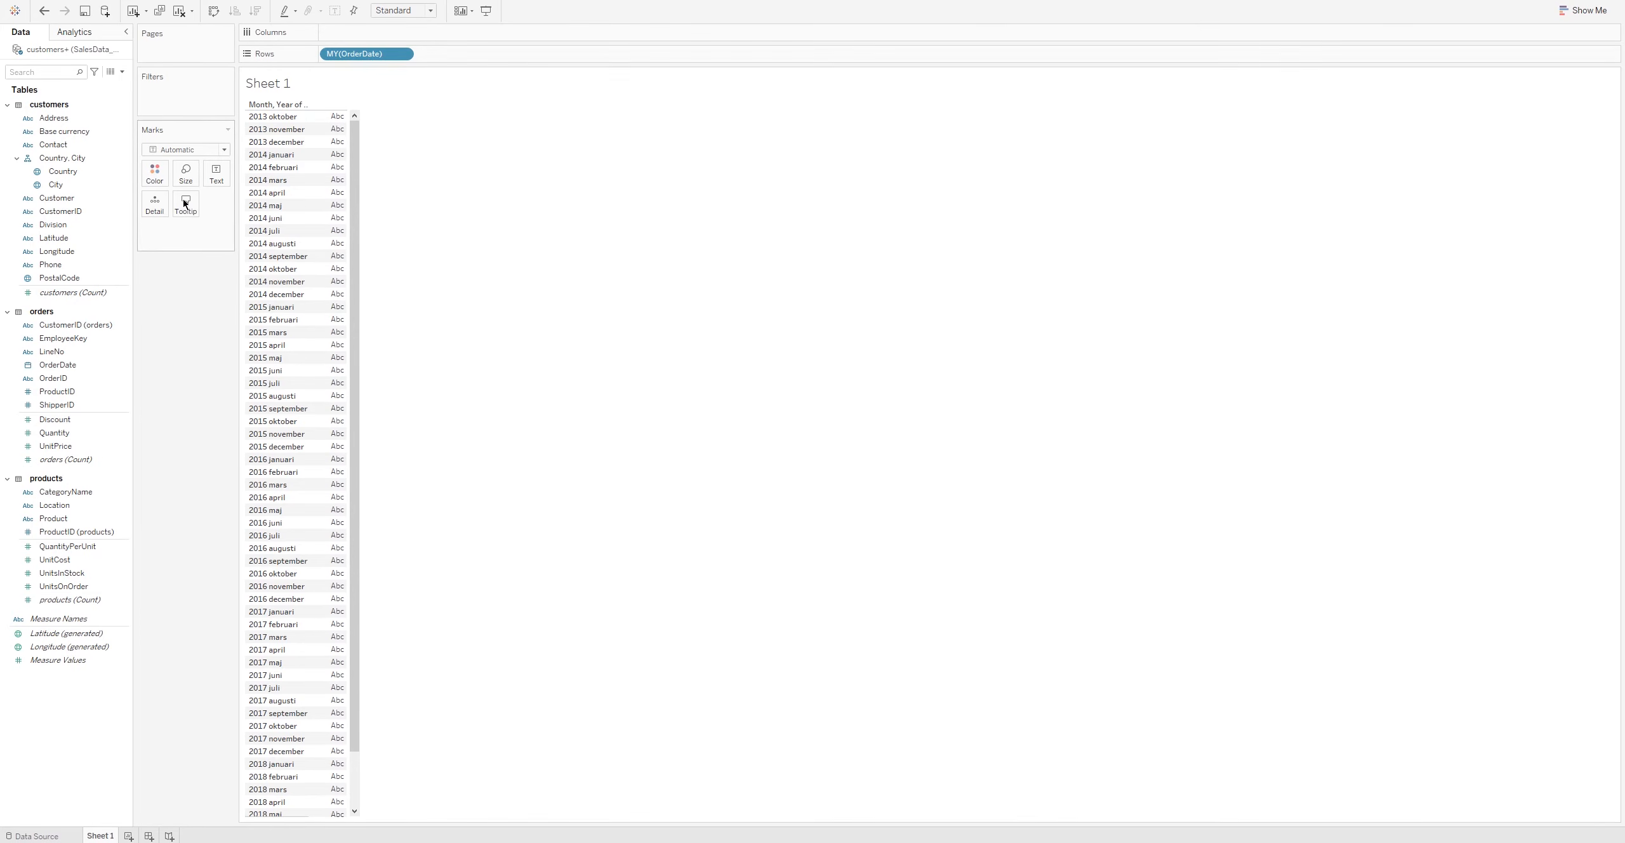
Step: Collapse the Country, City hierarchy in the customers table's field list
{"action": "left_click", "coordinate": [45, 146]}
{"action": "left_click", "coordinate": [16, 159]}
{"action": "left_click", "coordinate": [17, 159]}
{"action": "left_click", "coordinate": [17, 160]}
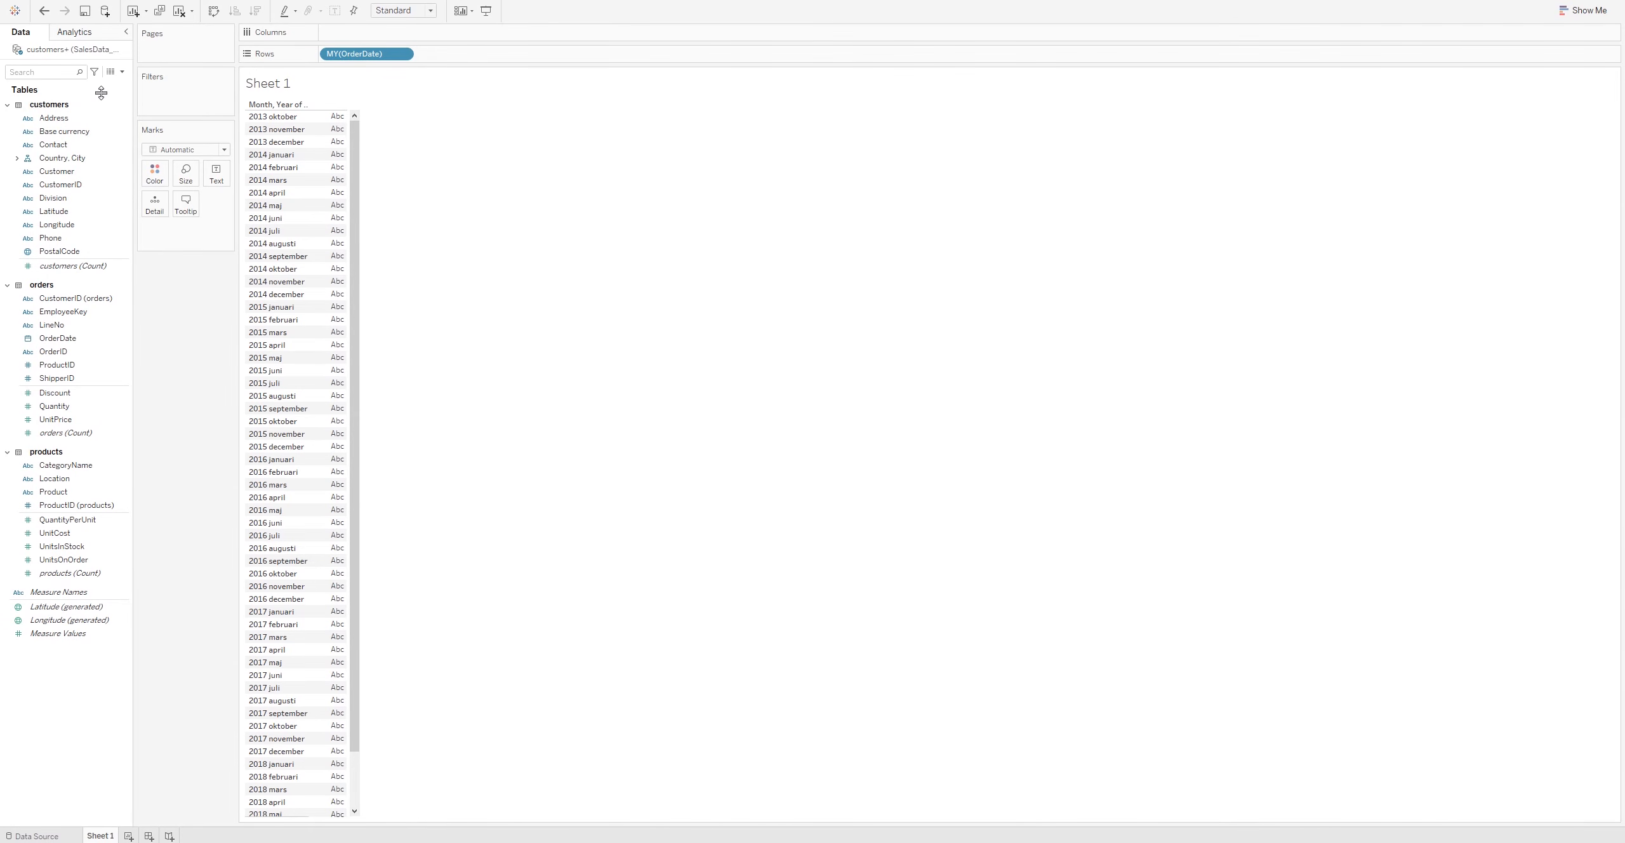
Step: Create a calculated field named Sales and leave its formula empty
{"action": "right_click", "coordinate": [49, 677]}
{"action": "left_click", "coordinate": [83, 686]}
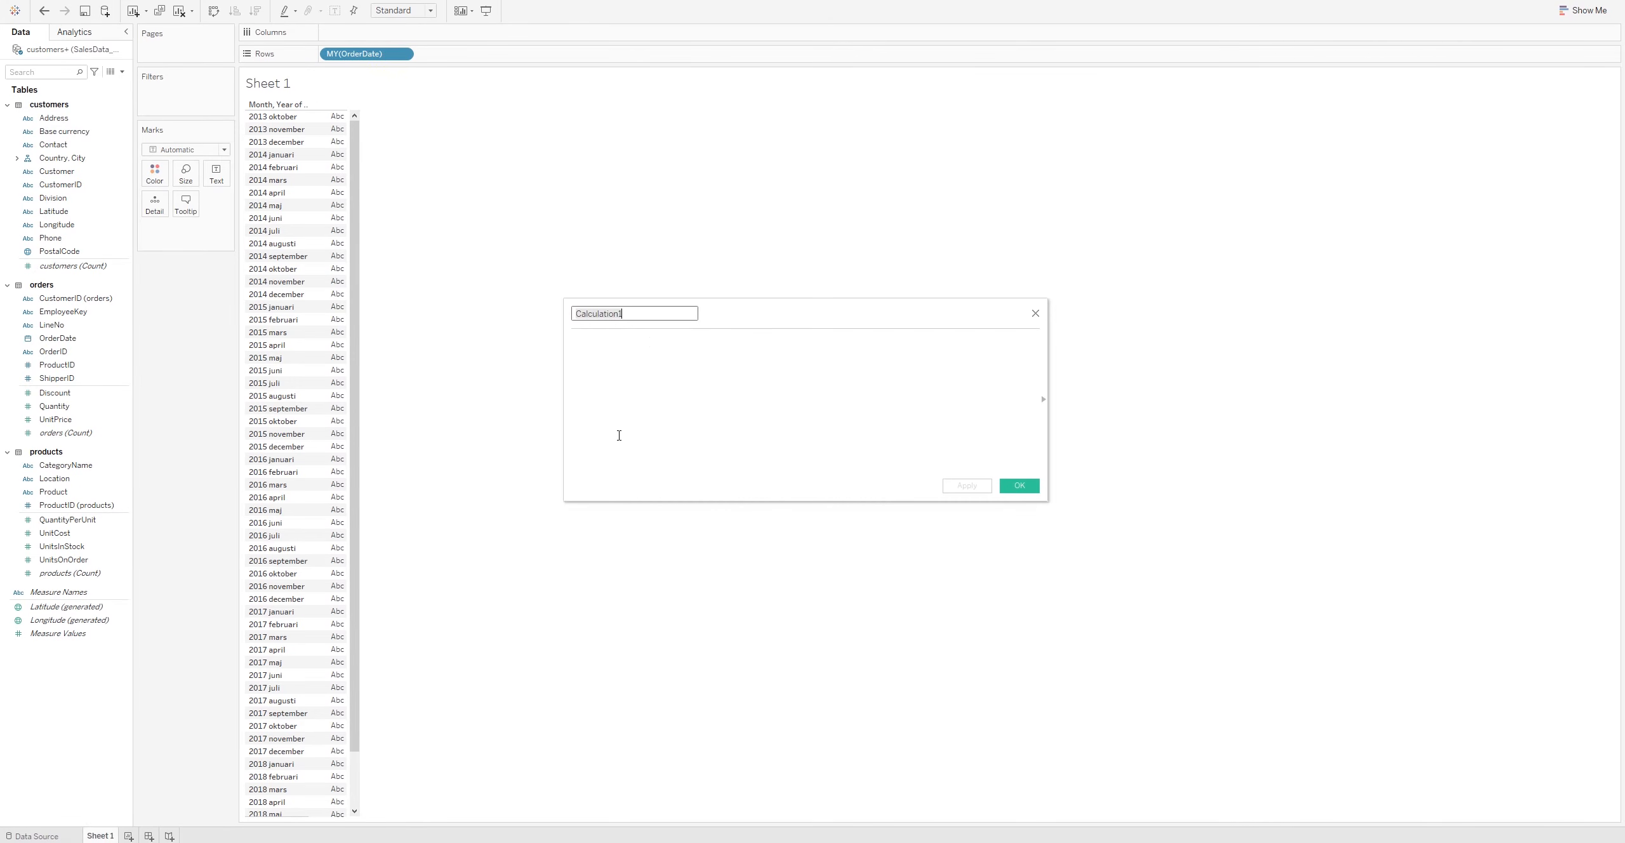
{"action": "left_click", "coordinate": [642, 313]}
{"action": "double_click", "coordinate": [642, 313]}
{"action": "type", "text": "Salessum"}
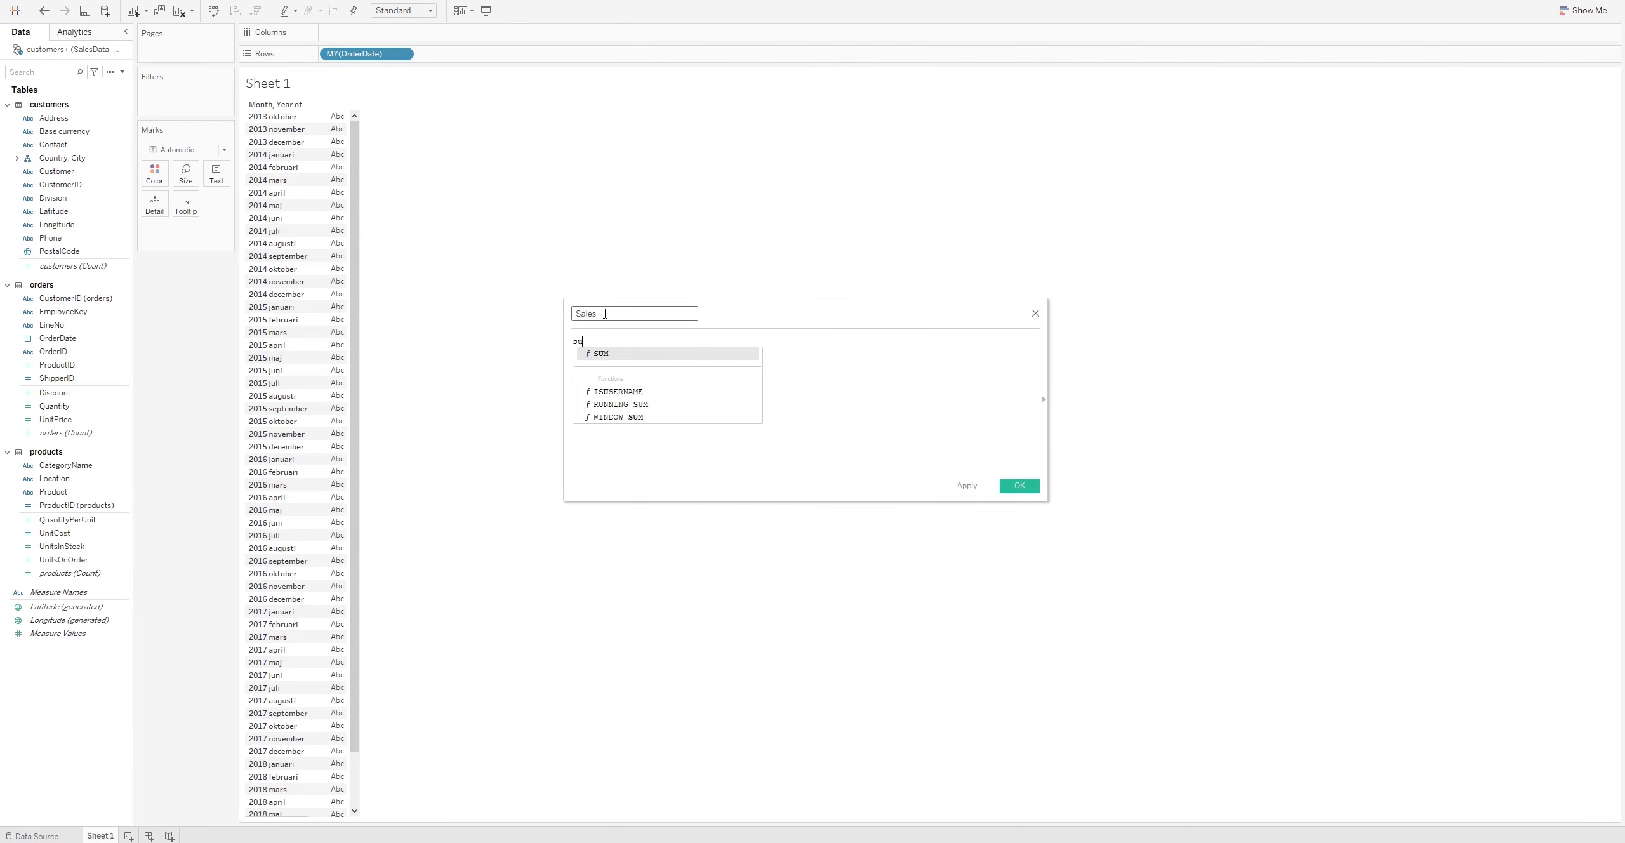
{"action": "key", "text": "BackSpace"}
{"action": "key", "text": "BackSpace"}
{"action": "key", "text": "BackSpace"}
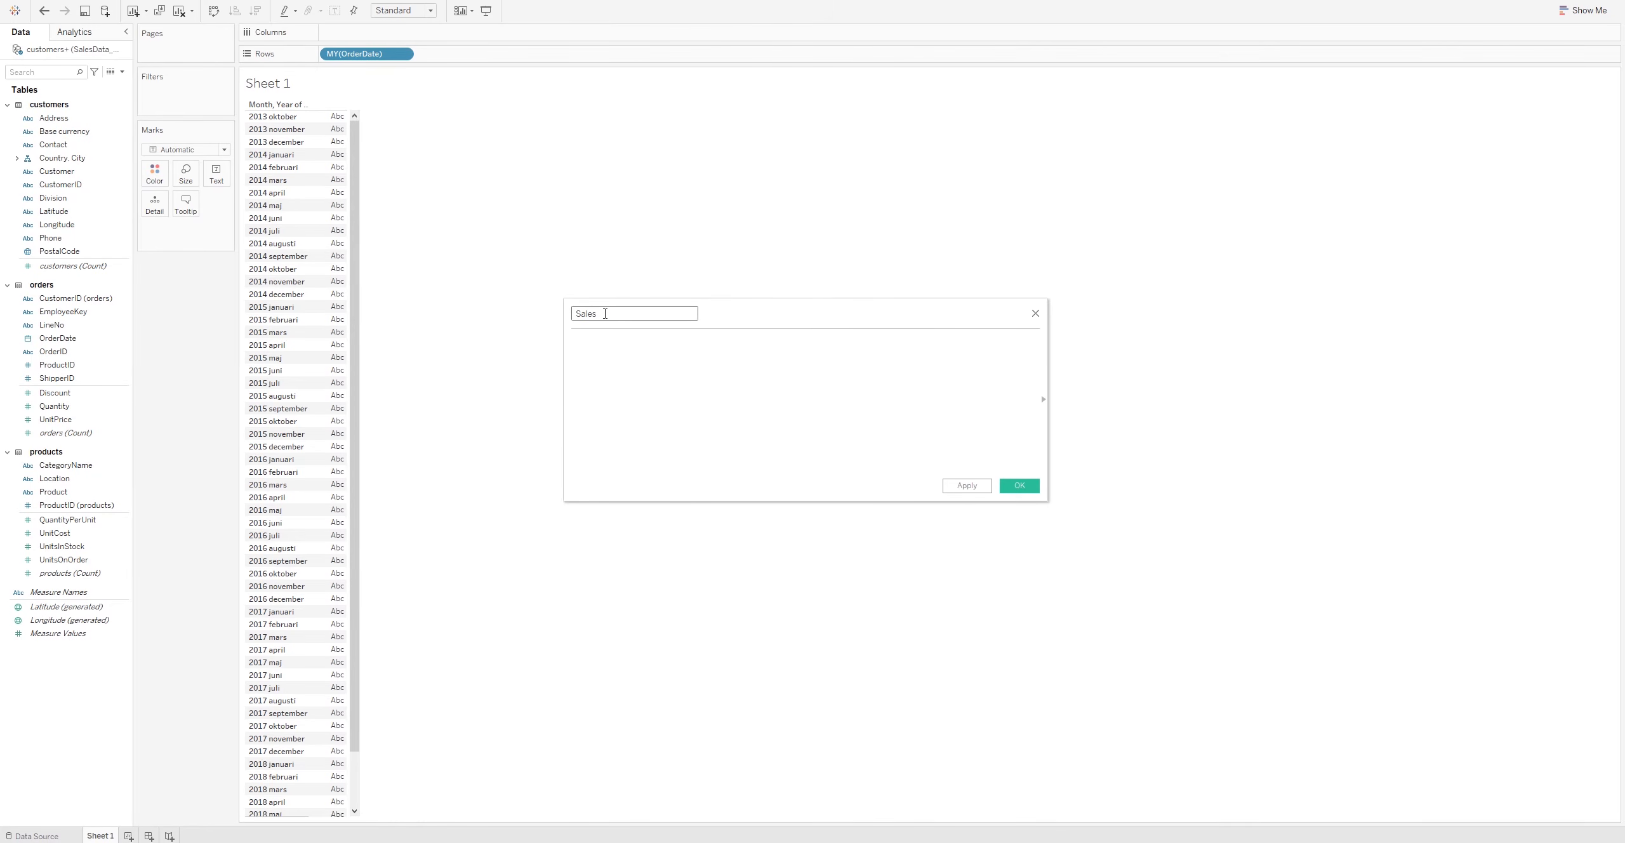
Step: Define the Sales calculation as [UnitPrice]*[Quantity] and save it
{"action": "type", "text": "uni"}
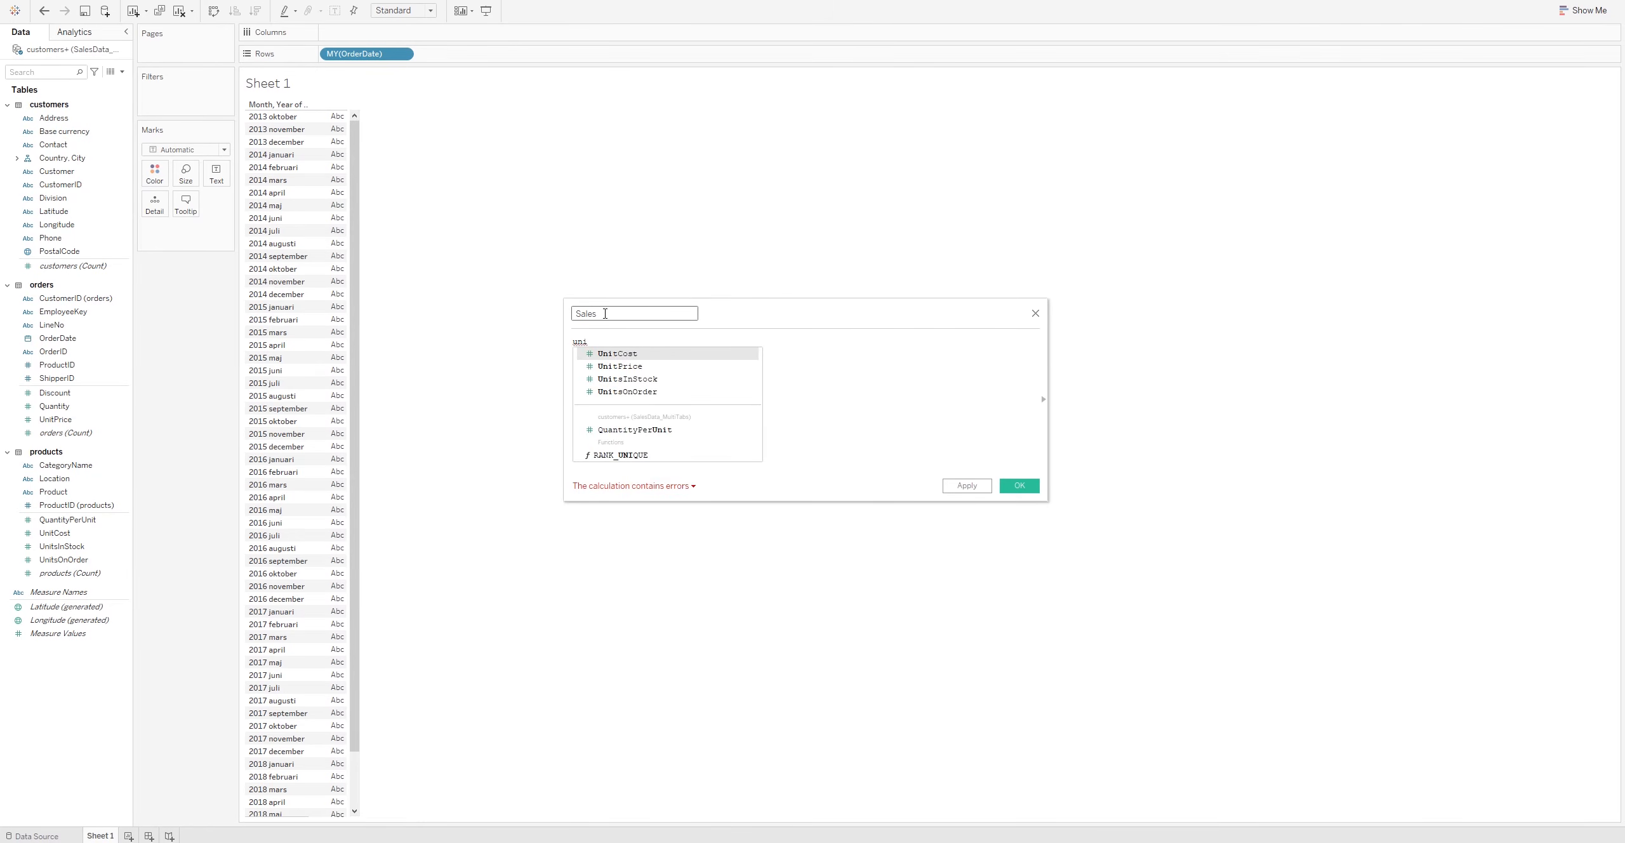
{"action": "key", "text": "Down"}
{"action": "key", "text": "Return"}
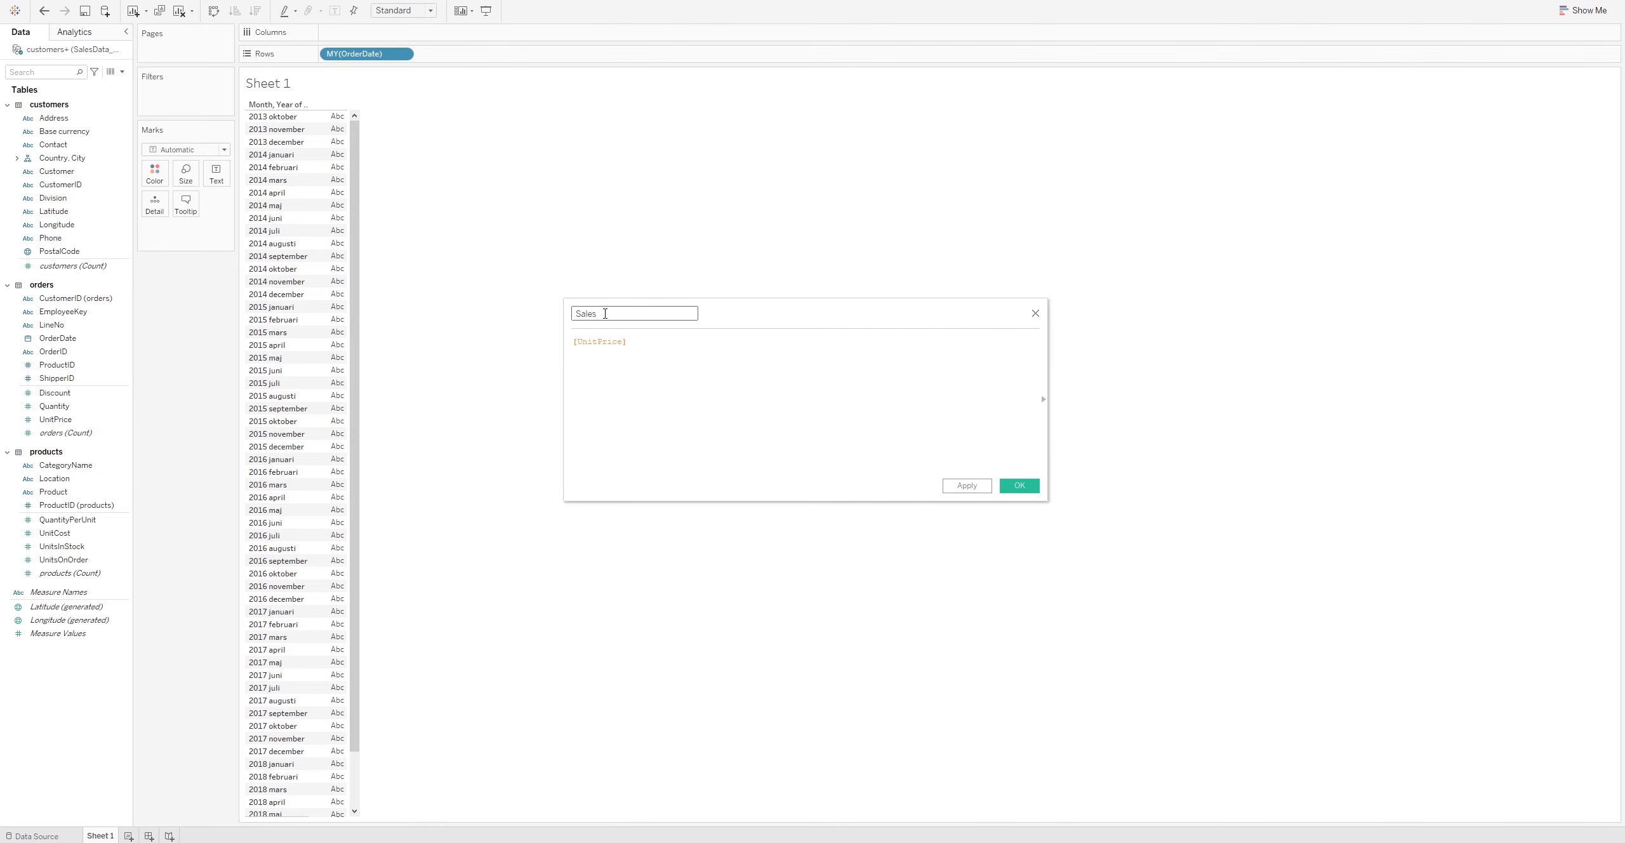
{"action": "type", "text": "*quan"}
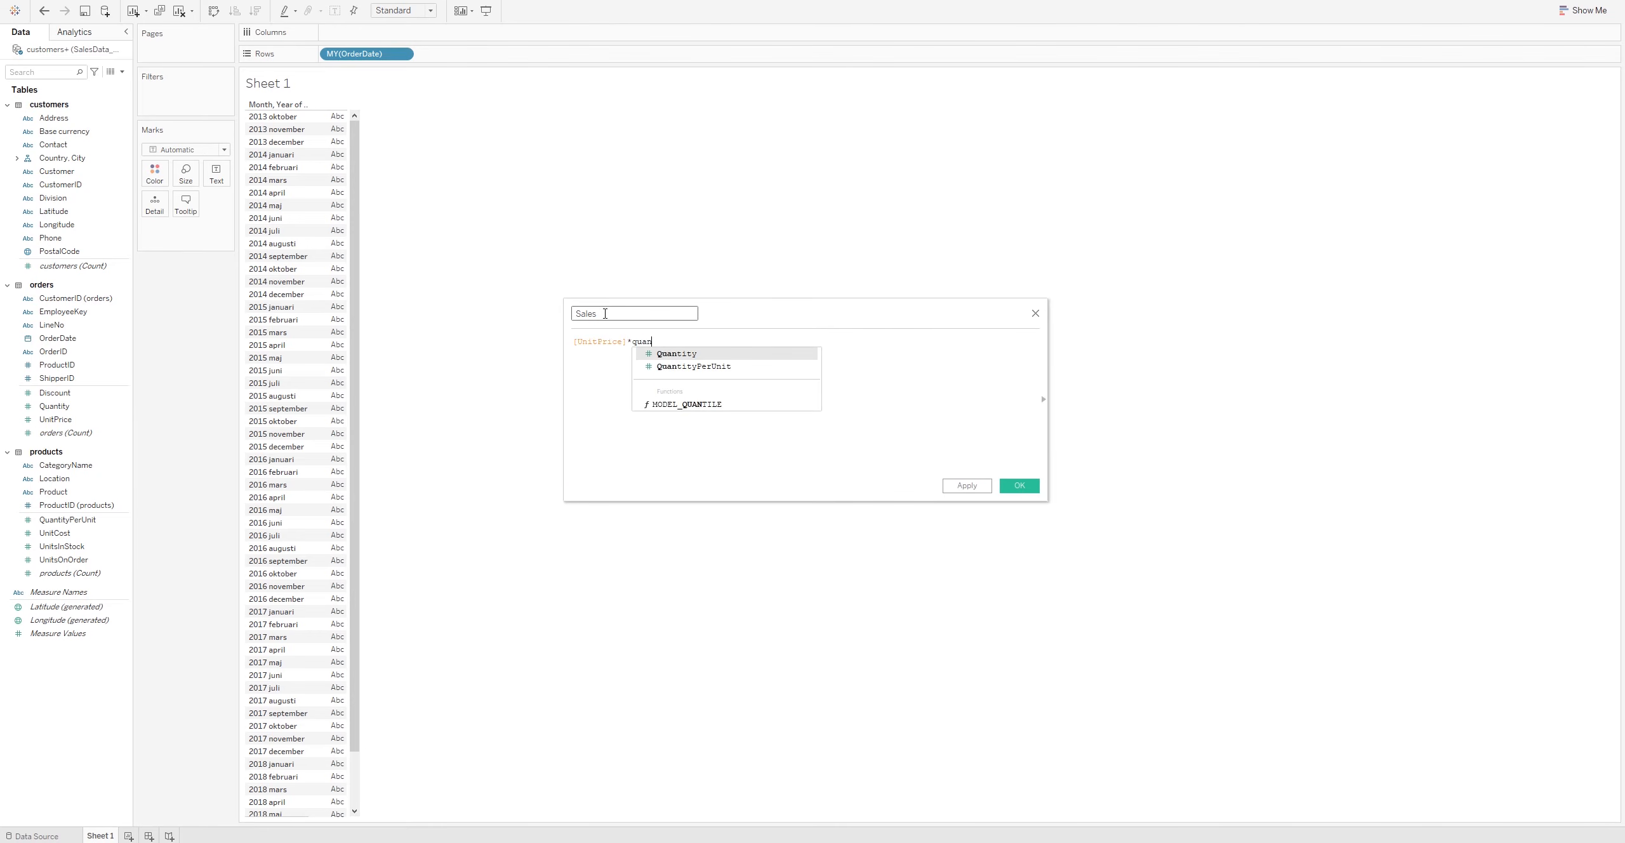
{"action": "key", "text": "Return"}
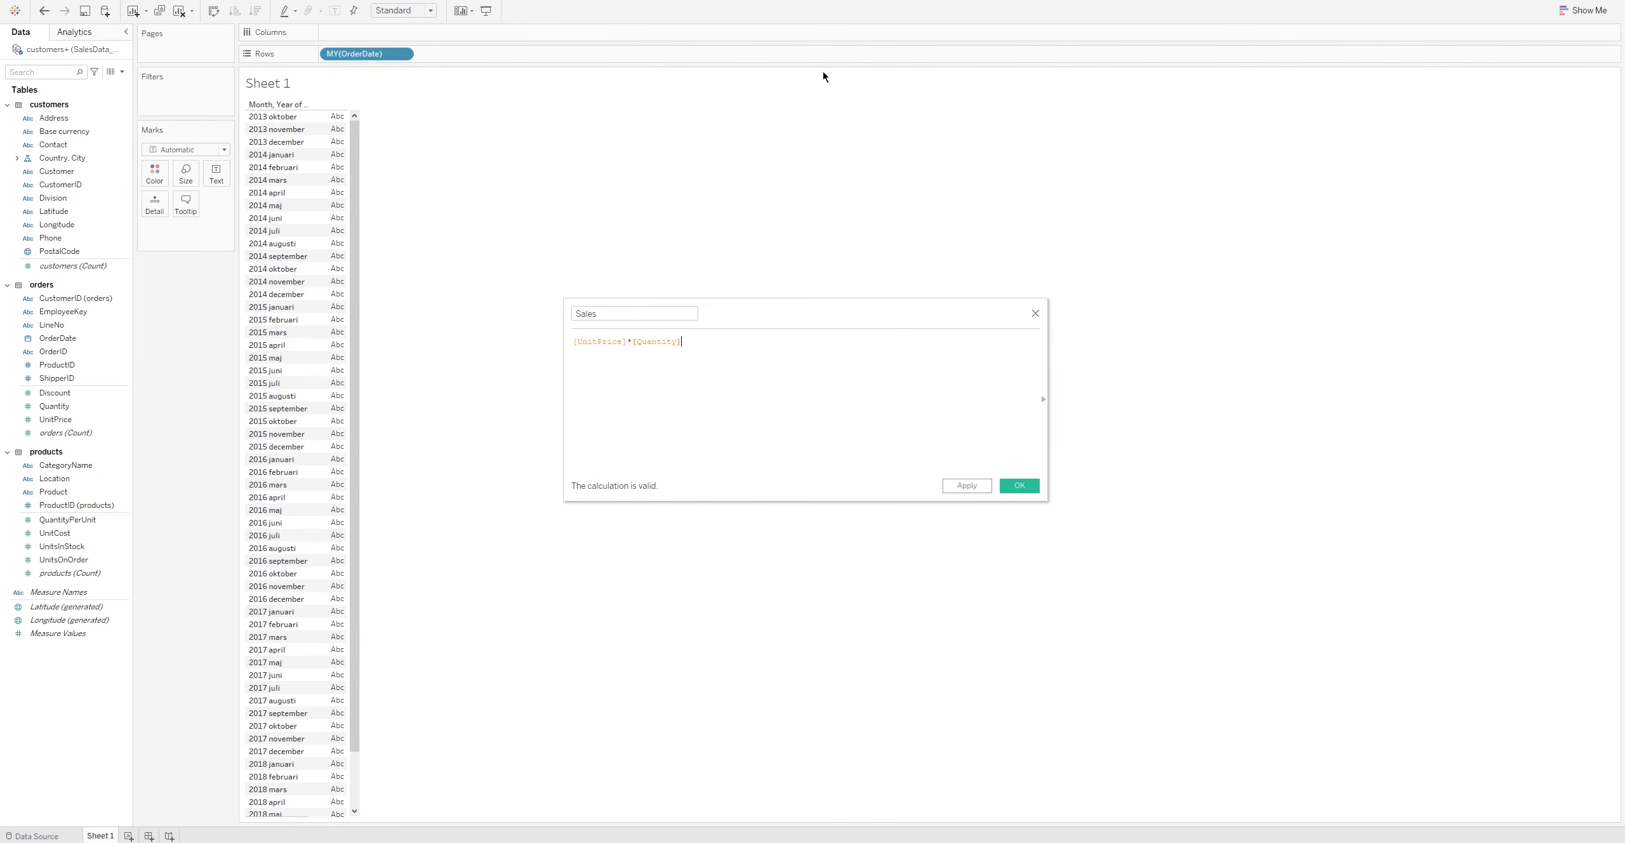
{"action": "left_click", "coordinate": [954, 486]}
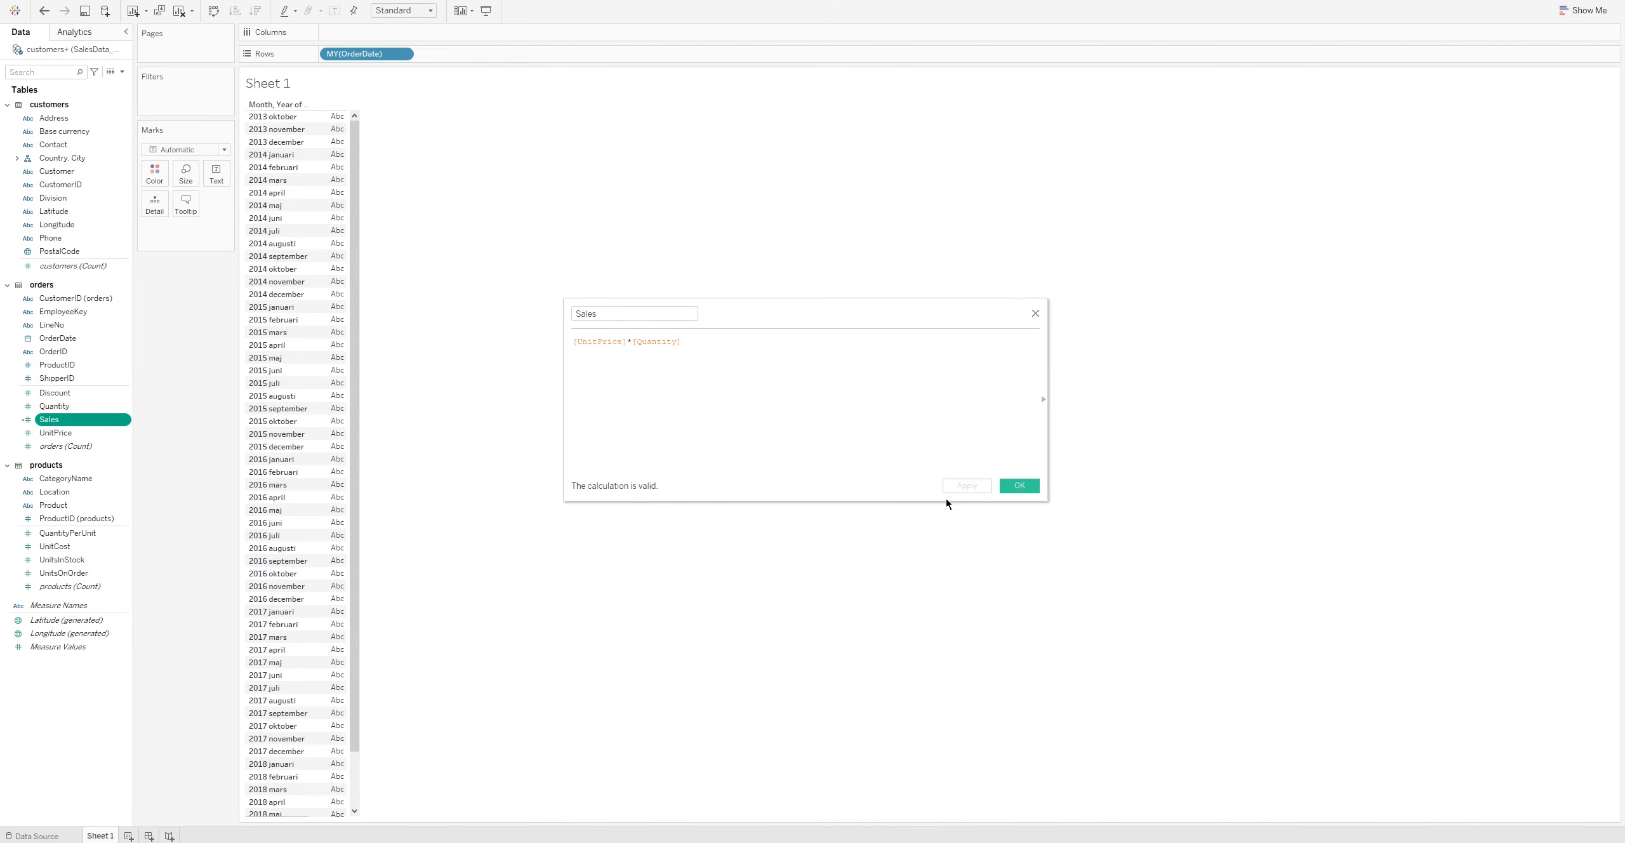
{"action": "left_click", "coordinate": [1019, 486]}
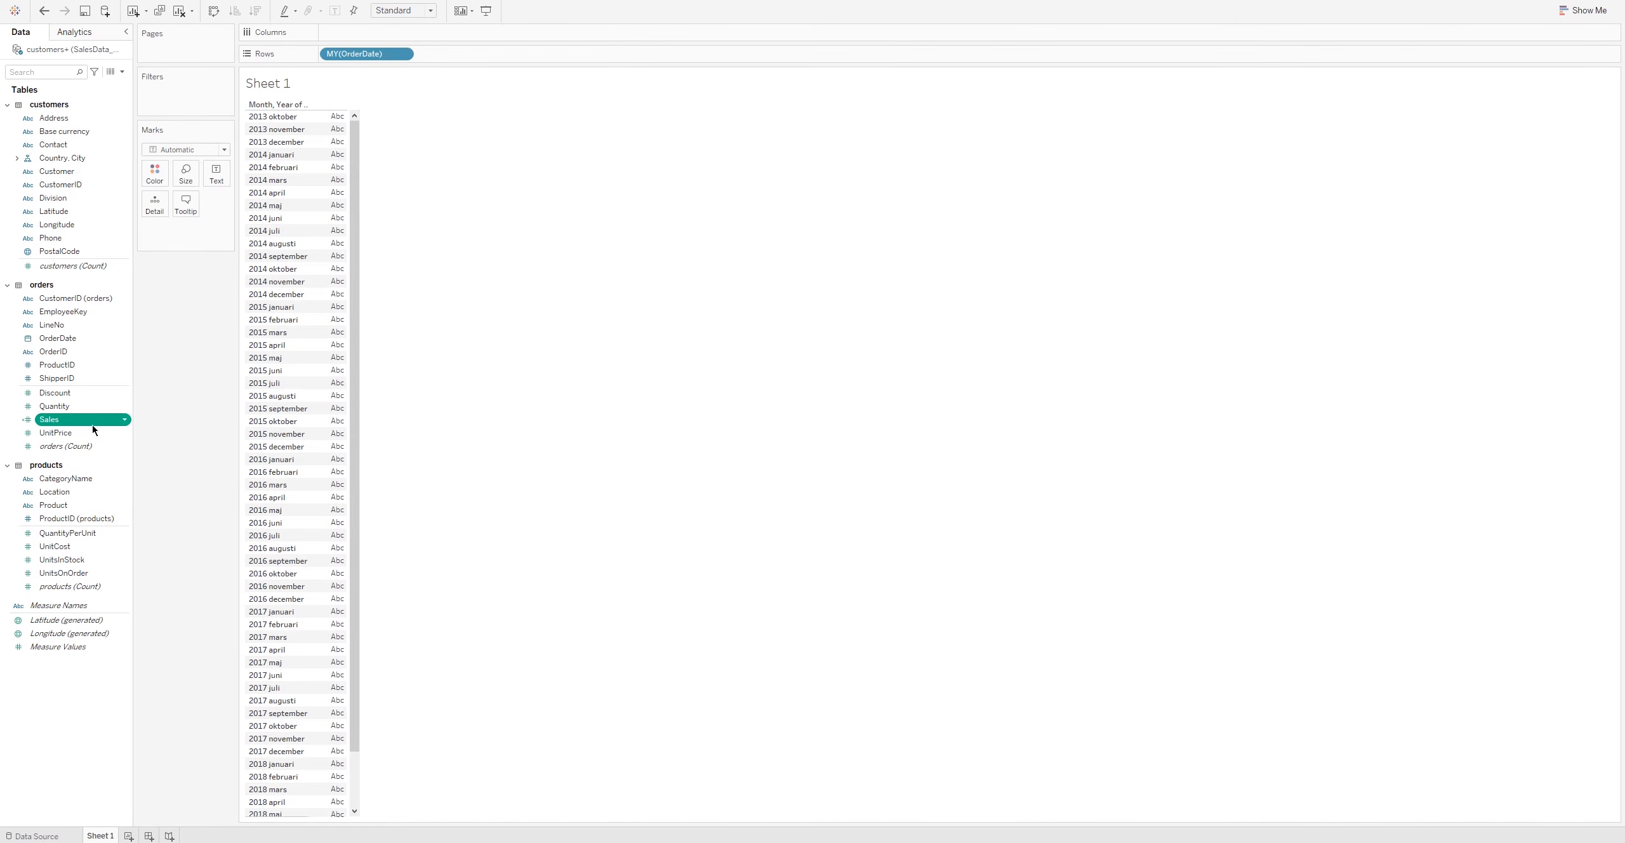
Step: Add Sales to the view and chart it by OrderDate month, first as a discrete line chart and finally as an area chart
{"action": "left_click_drag", "start_coordinate": [95, 419], "coordinate": [381, 33]}
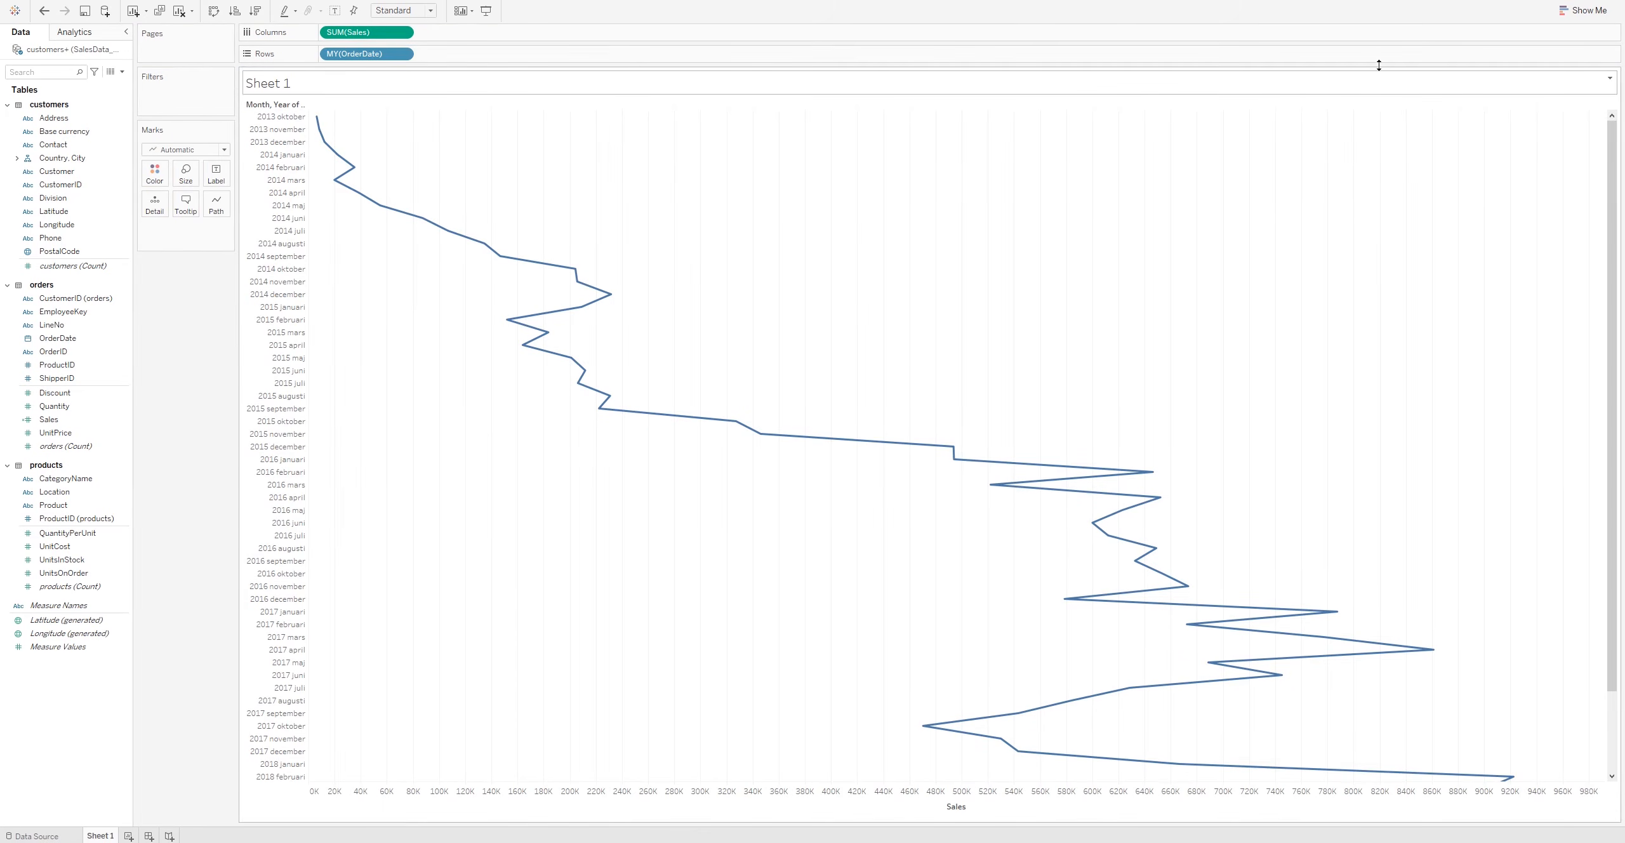
{"action": "left_click", "coordinate": [1569, 13]}
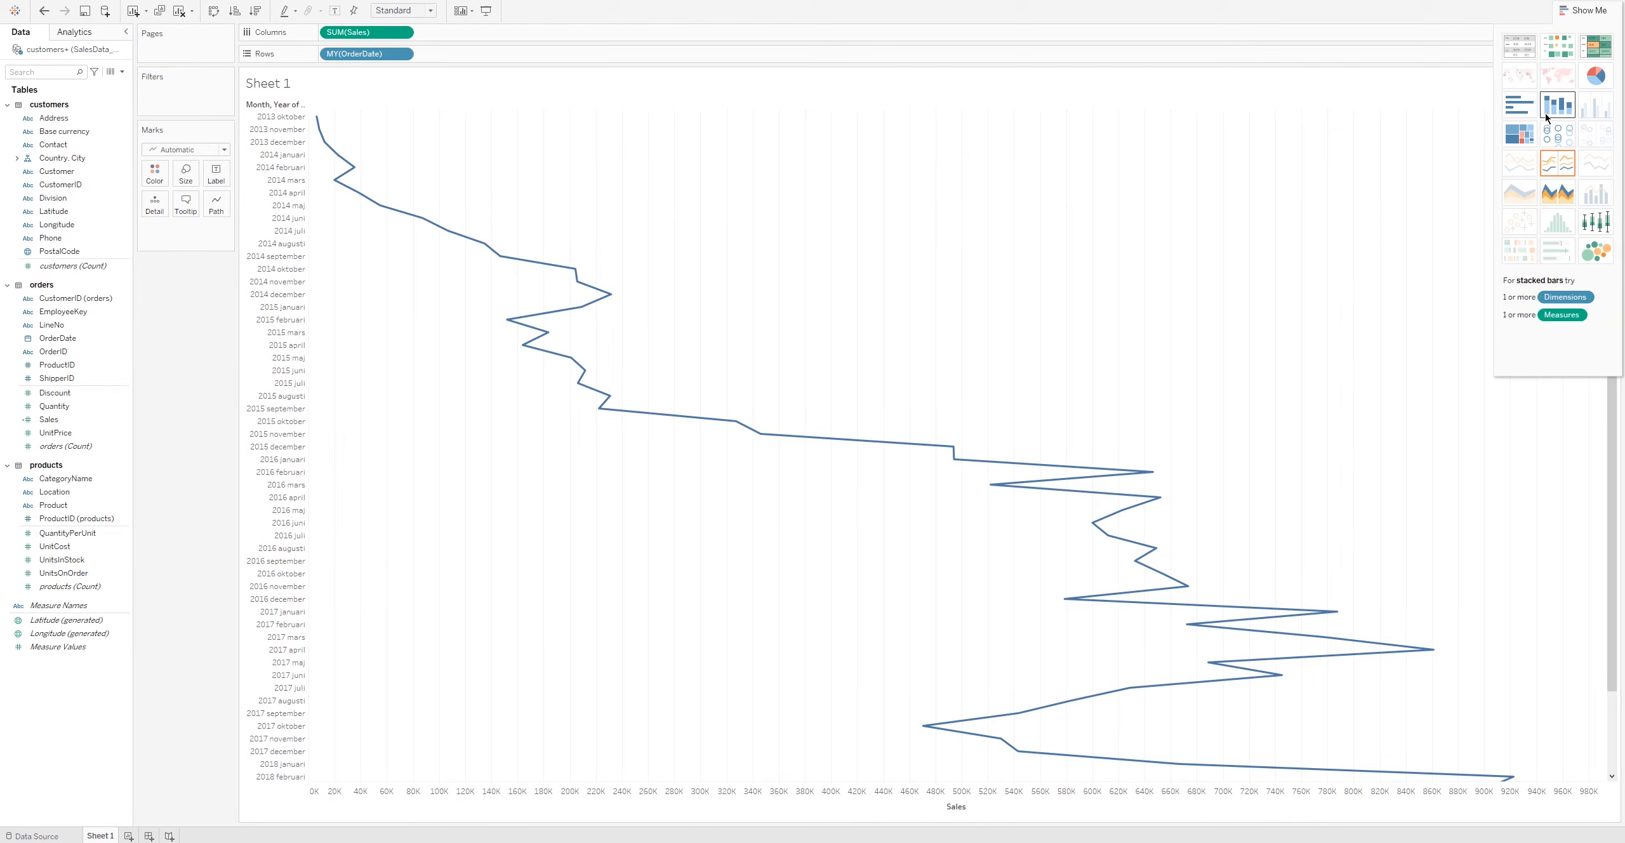
{"action": "left_click", "coordinate": [1553, 171]}
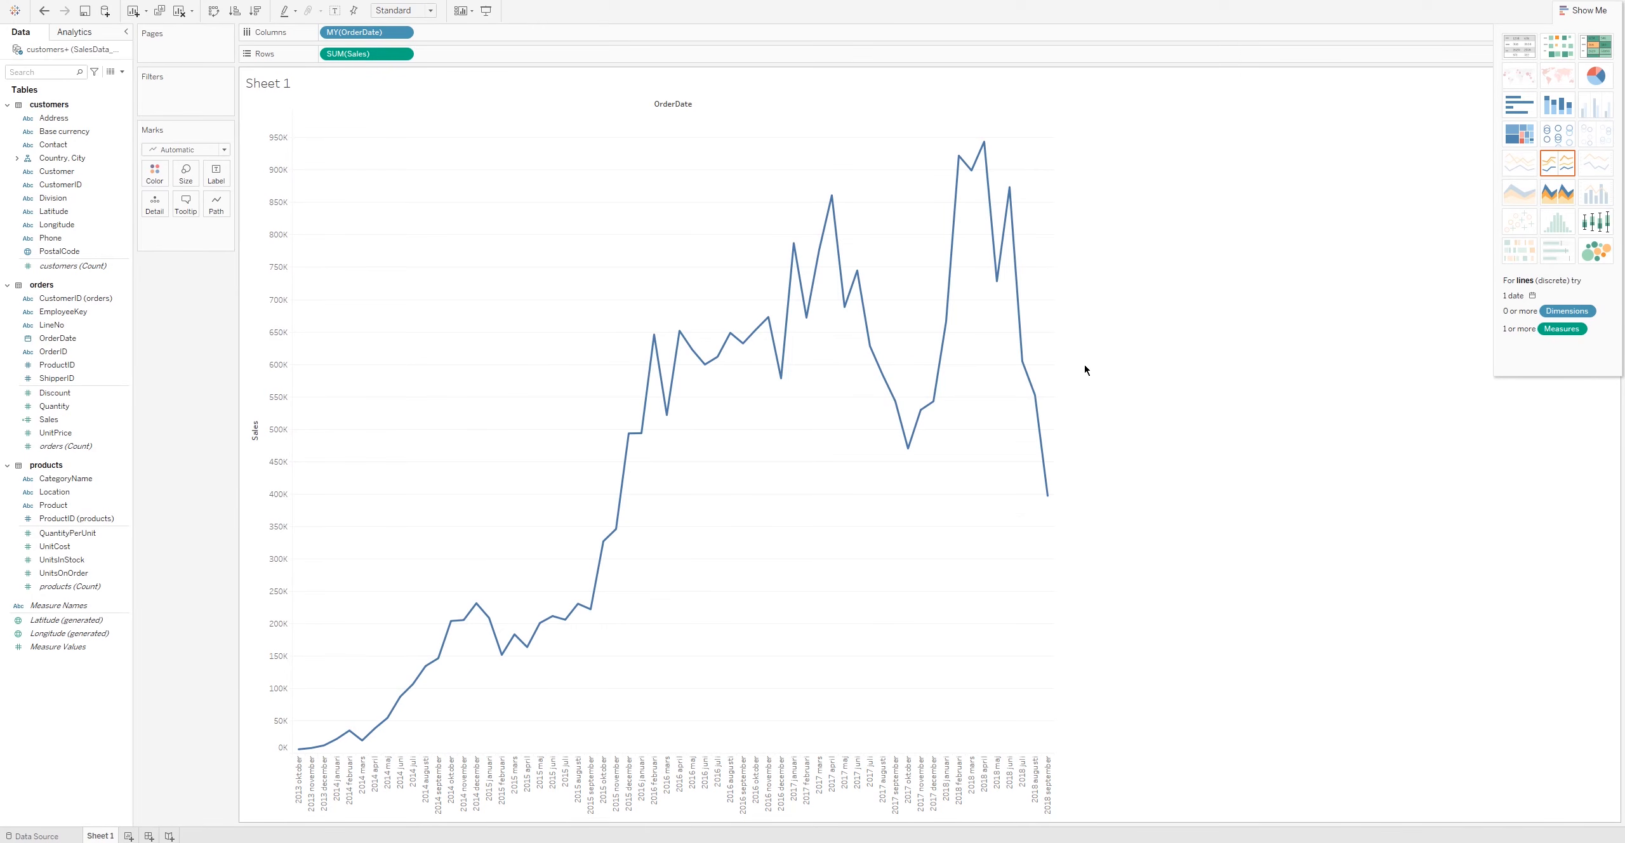
{"action": "left_click", "coordinate": [1557, 192]}
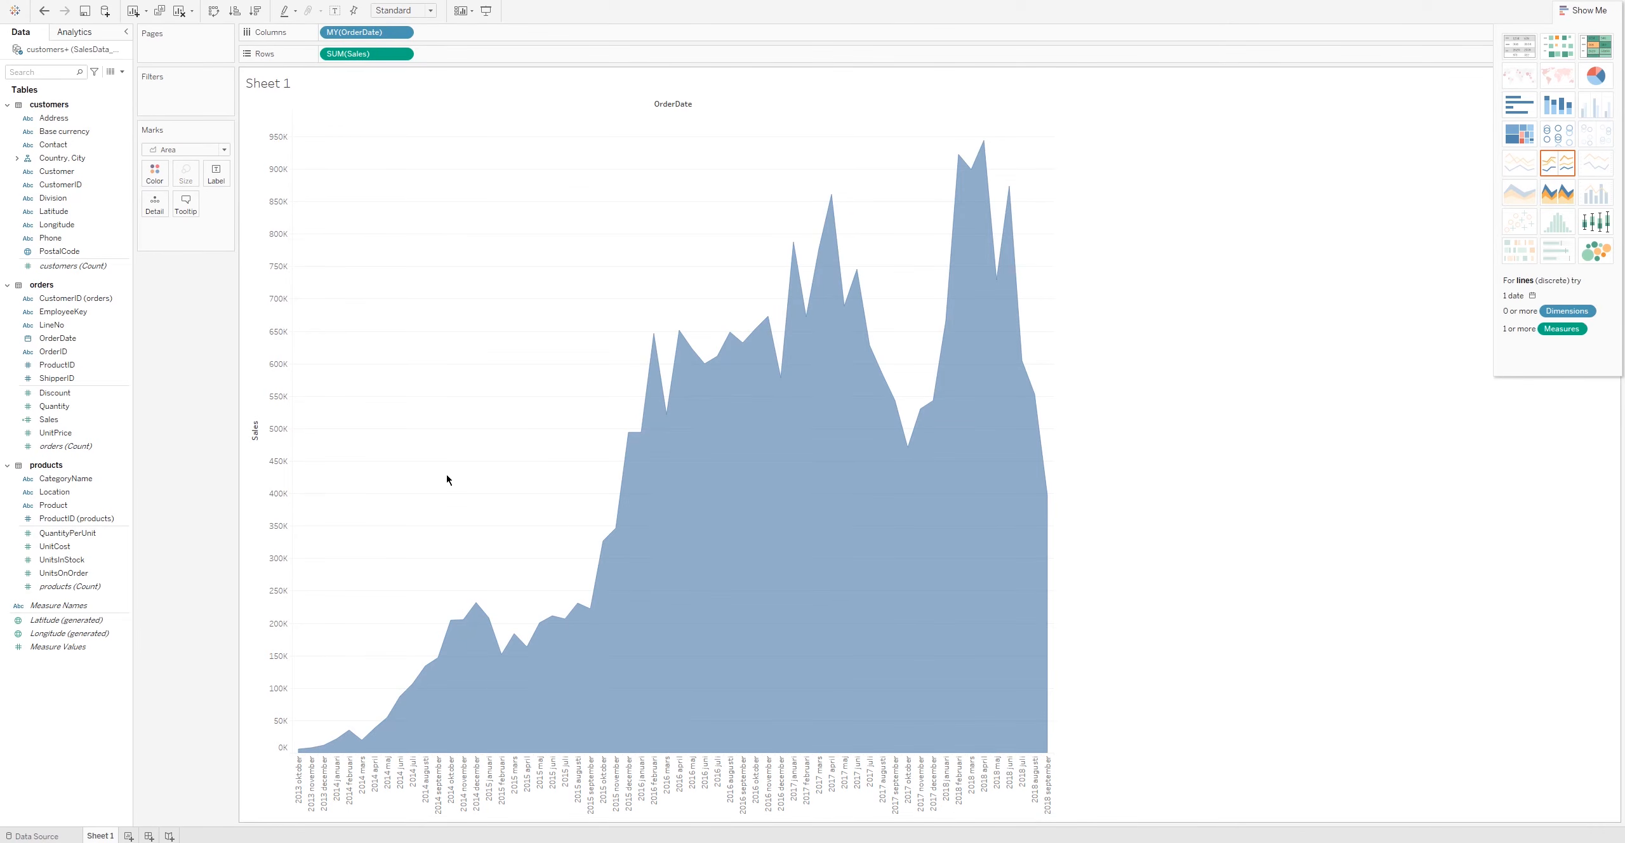
Step: Open the default number format of the Sales field and choose Currency (Custom)
{"action": "right_click", "coordinate": [270, 145]}
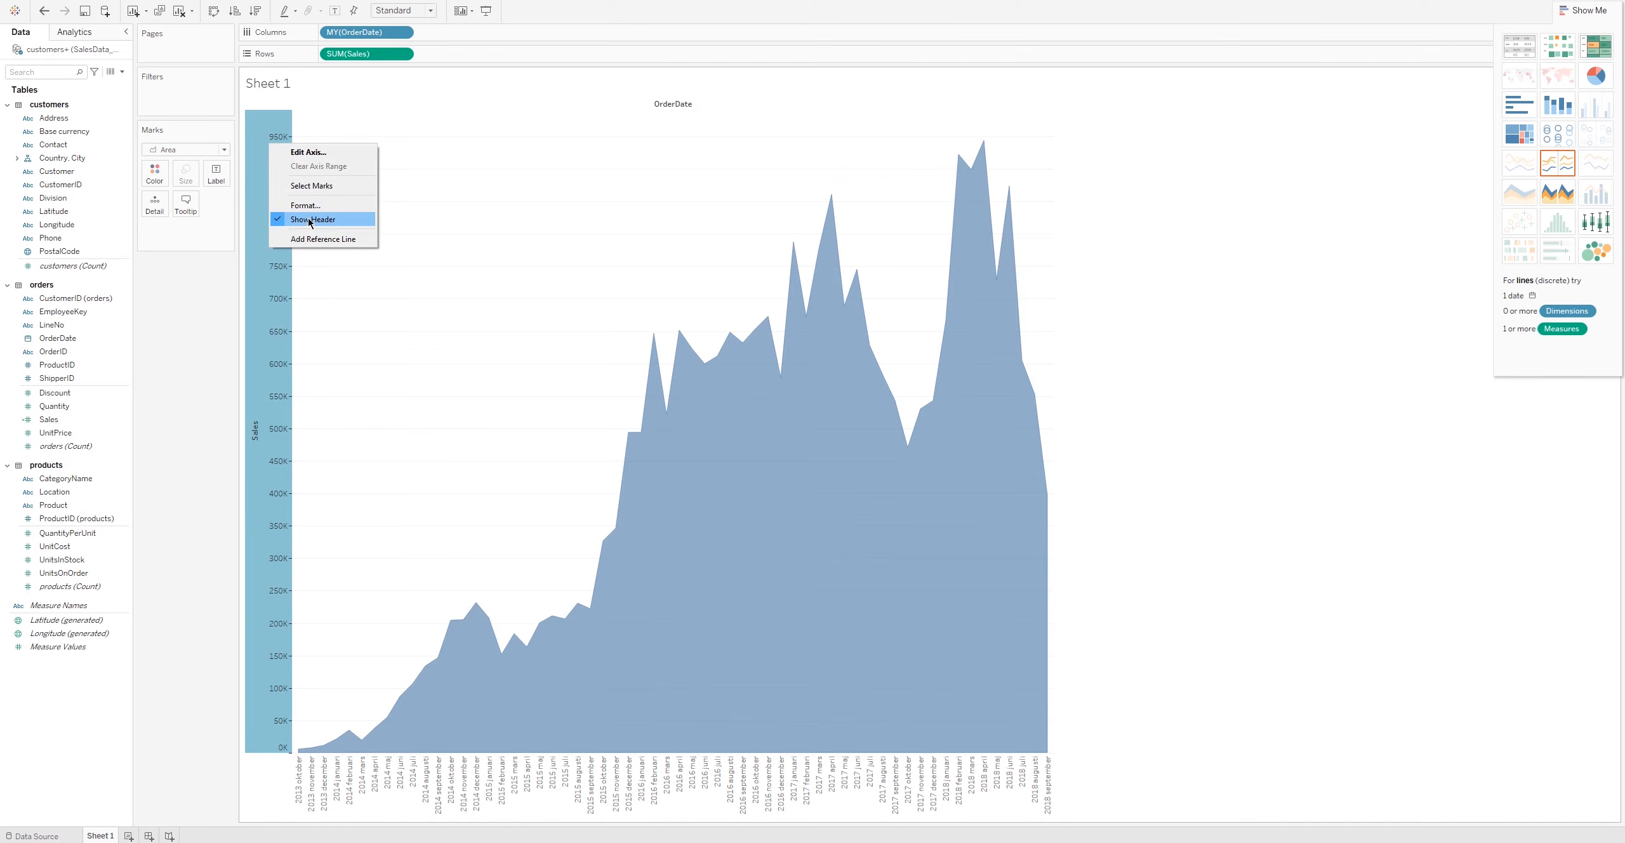
{"action": "left_click", "coordinate": [232, 246]}
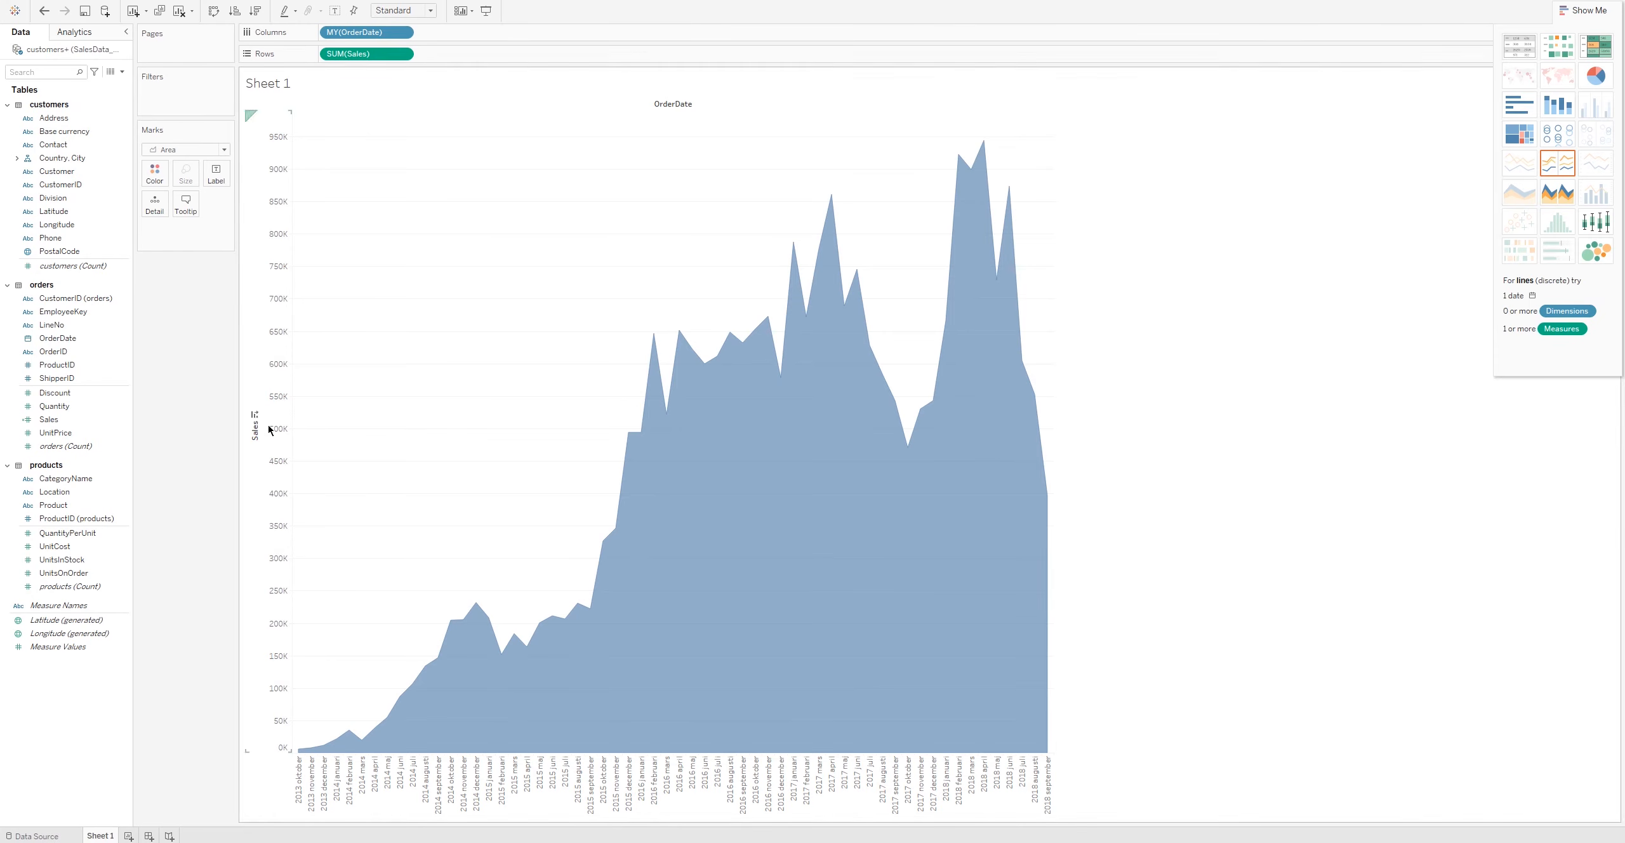
{"action": "right_click", "coordinate": [62, 422]}
{"action": "mouse_move", "coordinate": [112, 653]}
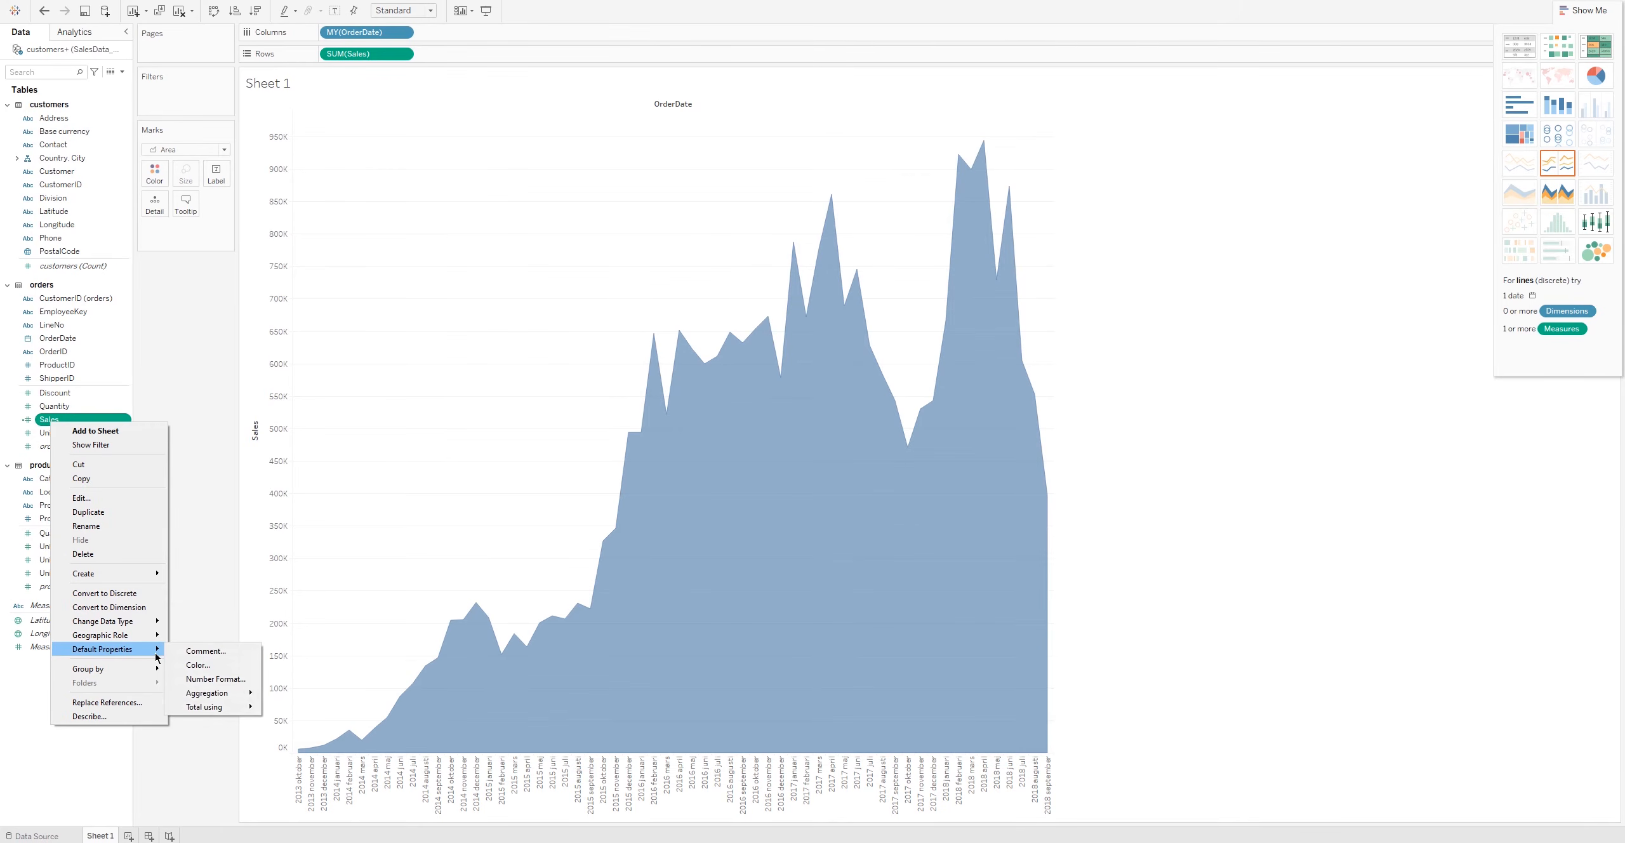
{"action": "mouse_move", "coordinate": [221, 716]}
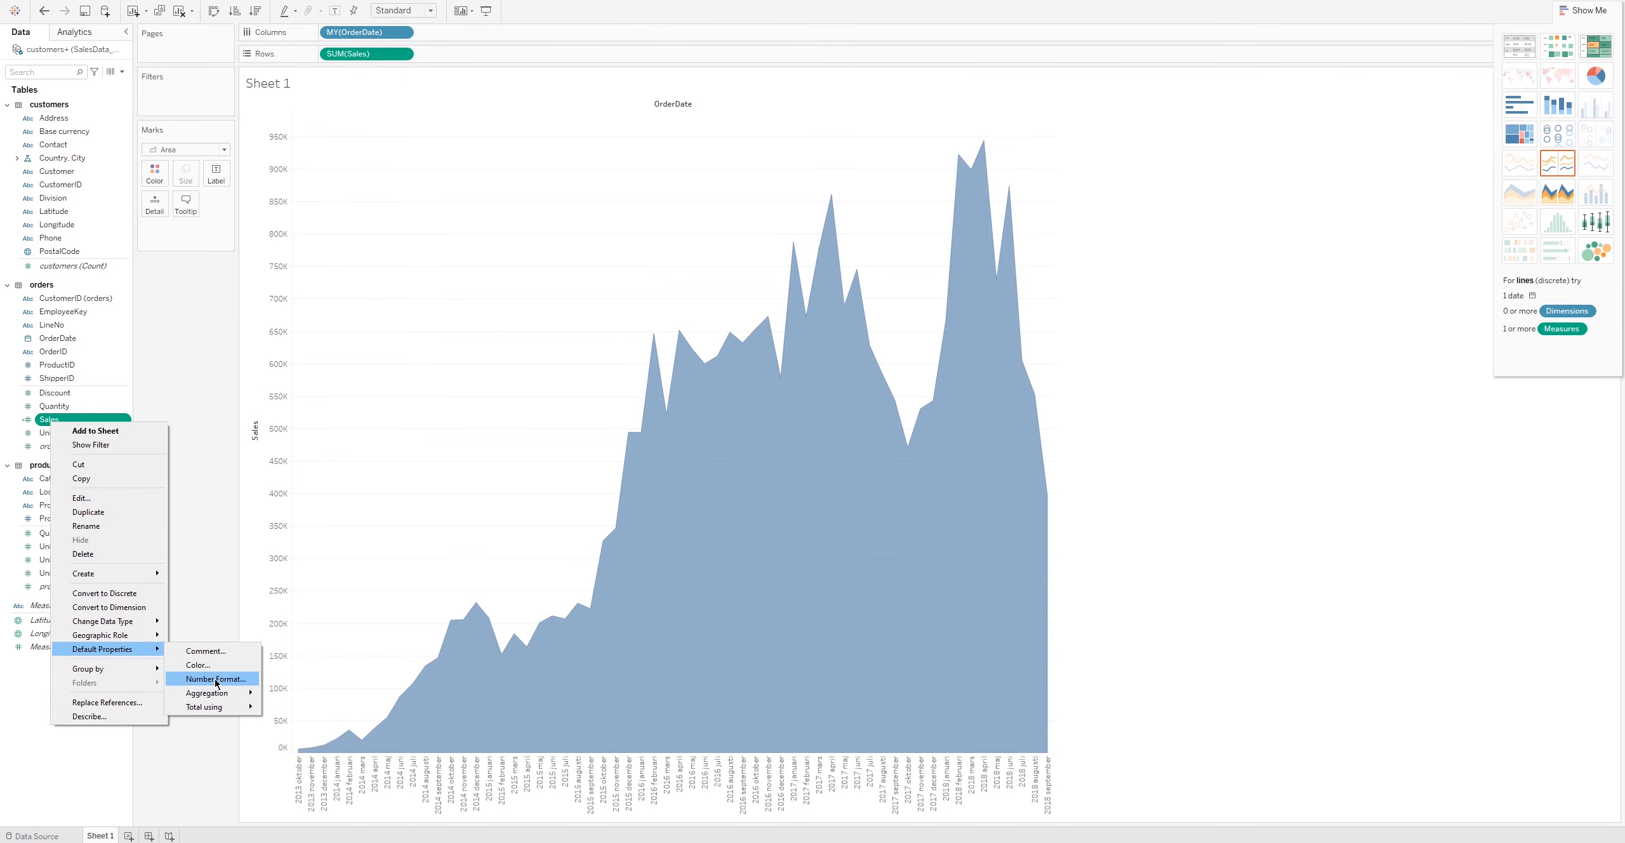
{"action": "left_click", "coordinate": [216, 681]}
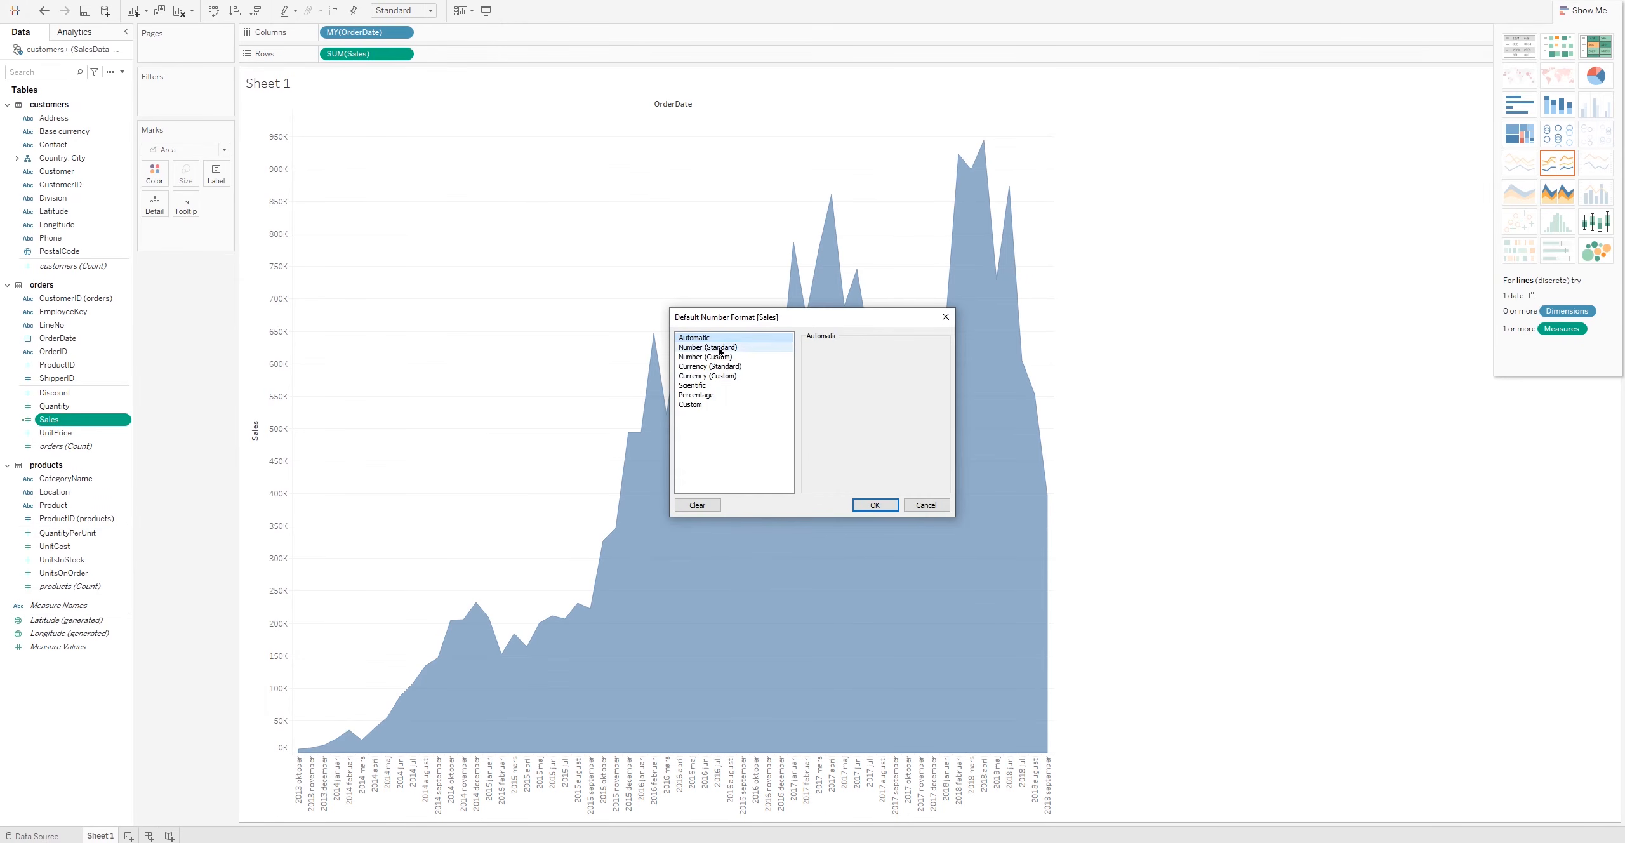
{"action": "left_click", "coordinate": [716, 359]}
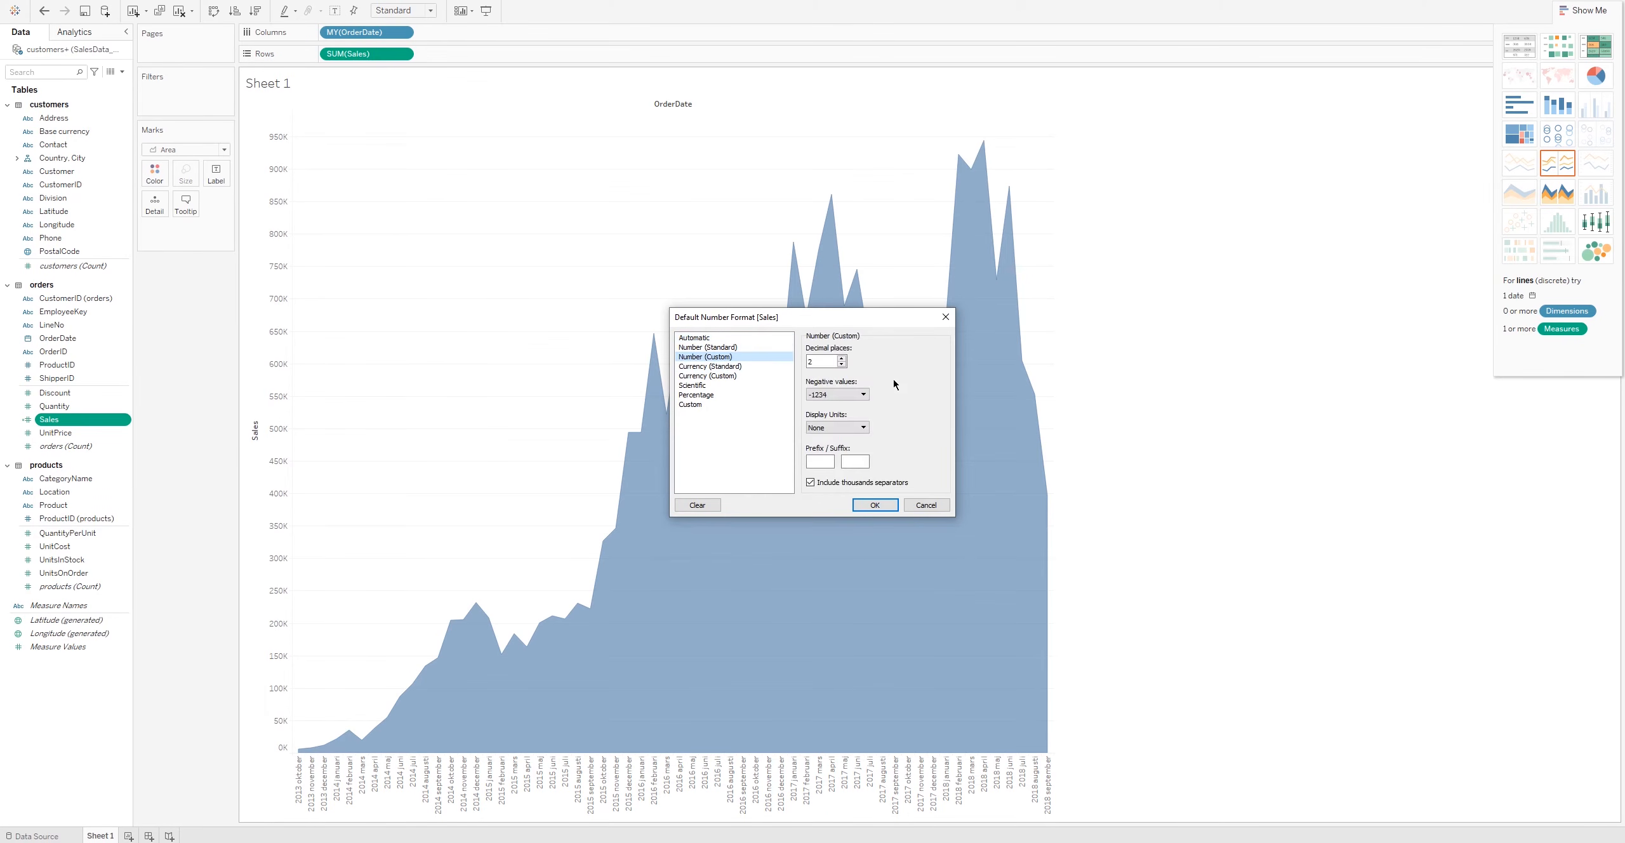
{"action": "left_click", "coordinate": [724, 378]}
Step: Replace the Sales currency suffix with a $ prefix, set display units to Millions (M), and accept the format
{"action": "left_click", "coordinate": [855, 462]}
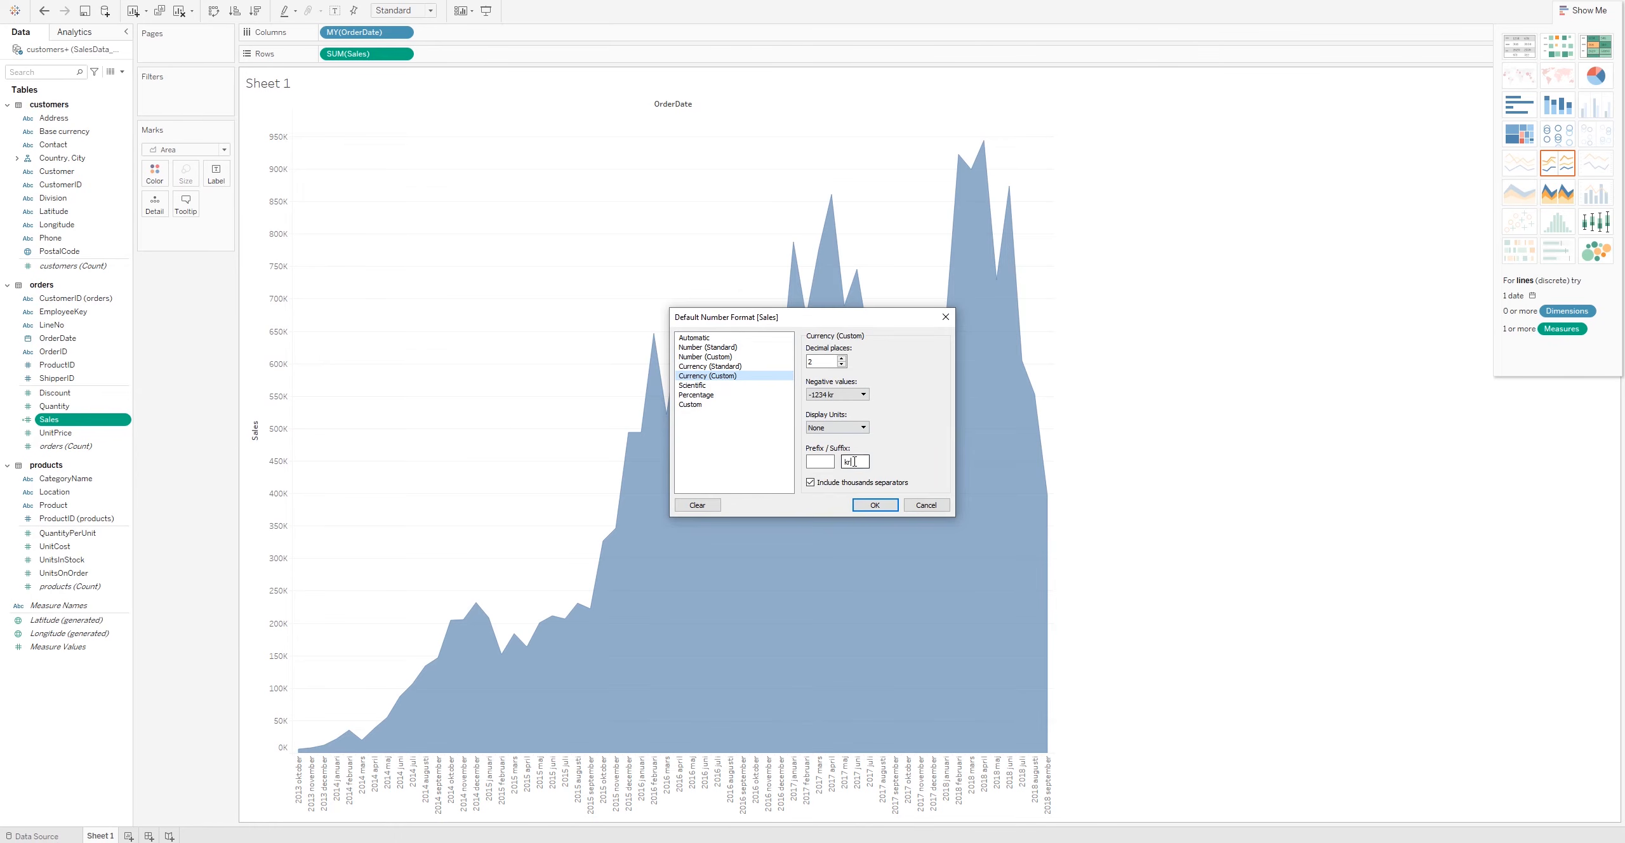
{"action": "key", "text": "Tab"}
{"action": "left_click", "coordinate": [814, 458]}
{"action": "type", "text": "$"}
{"action": "left_click", "coordinate": [825, 427]}
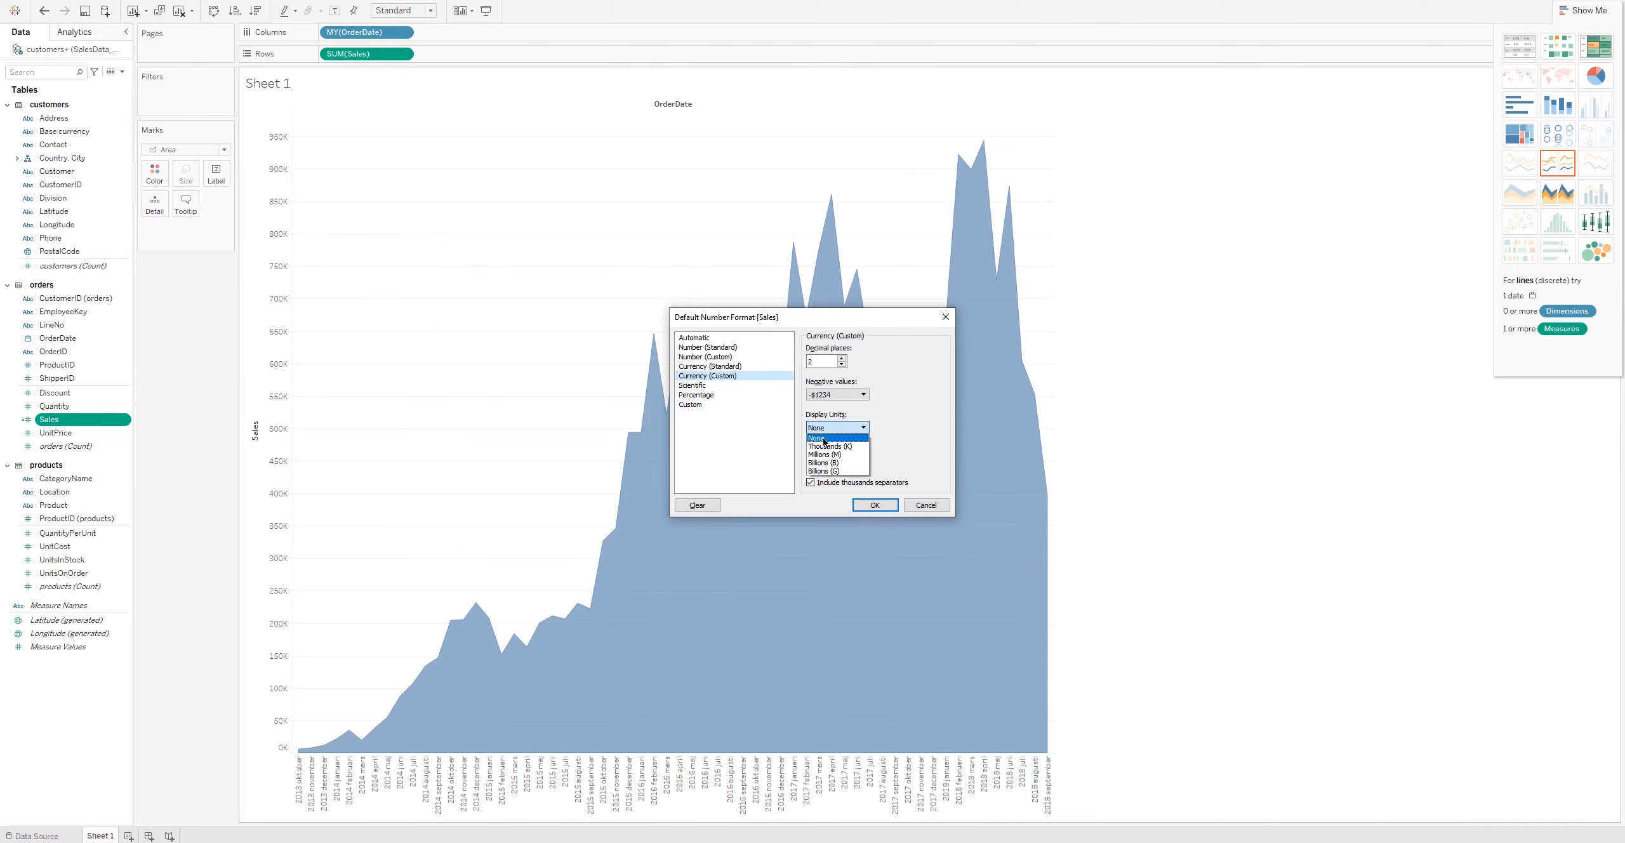
{"action": "left_click", "coordinate": [830, 457]}
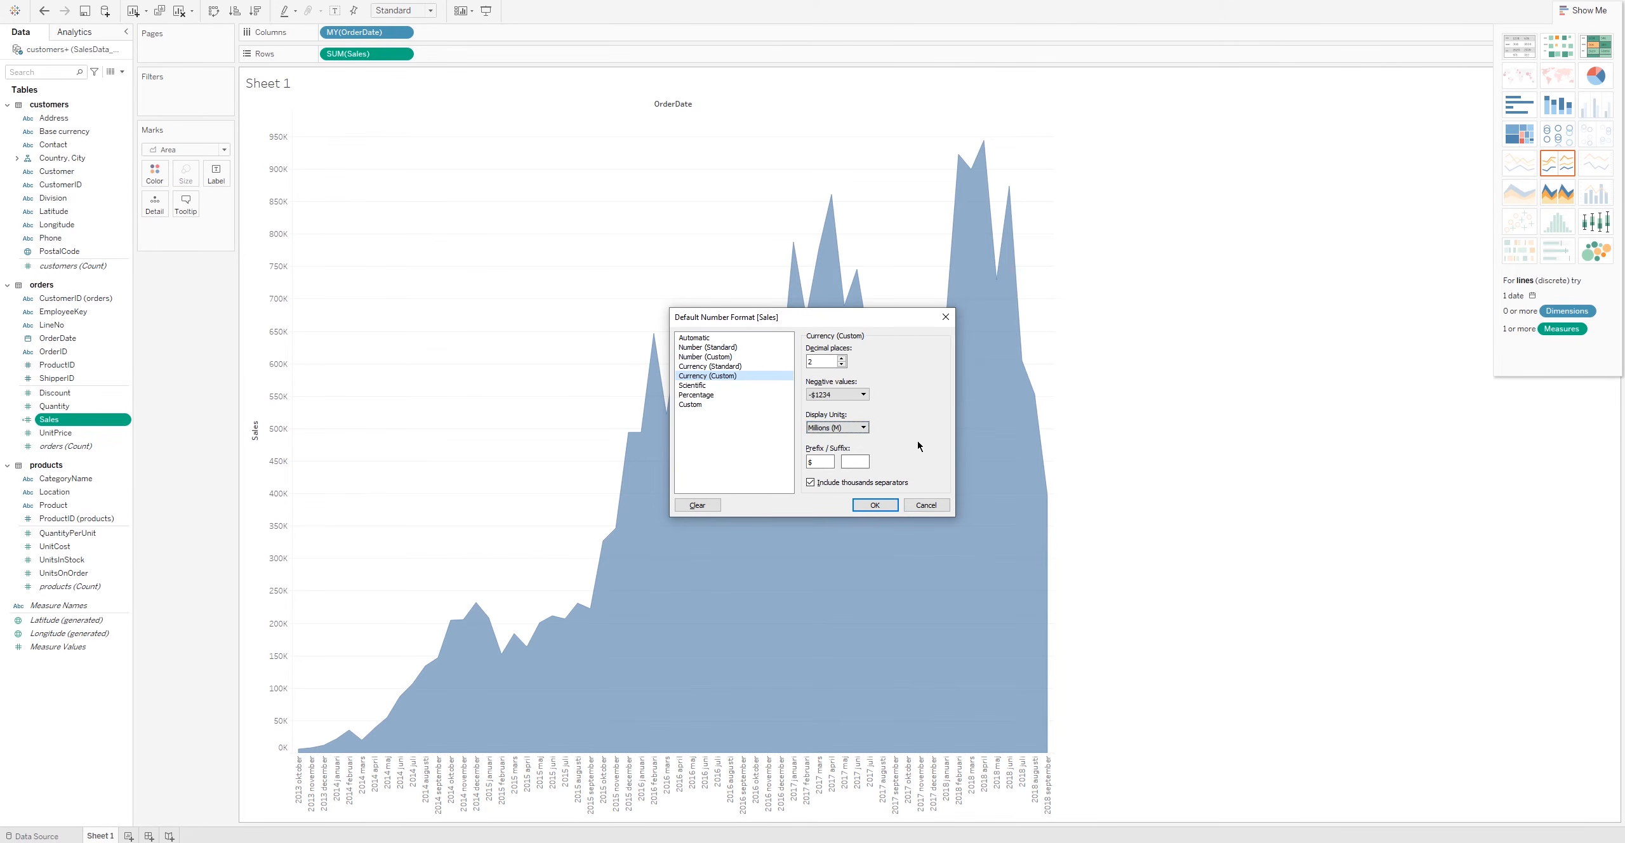
{"action": "left_click", "coordinate": [881, 507]}
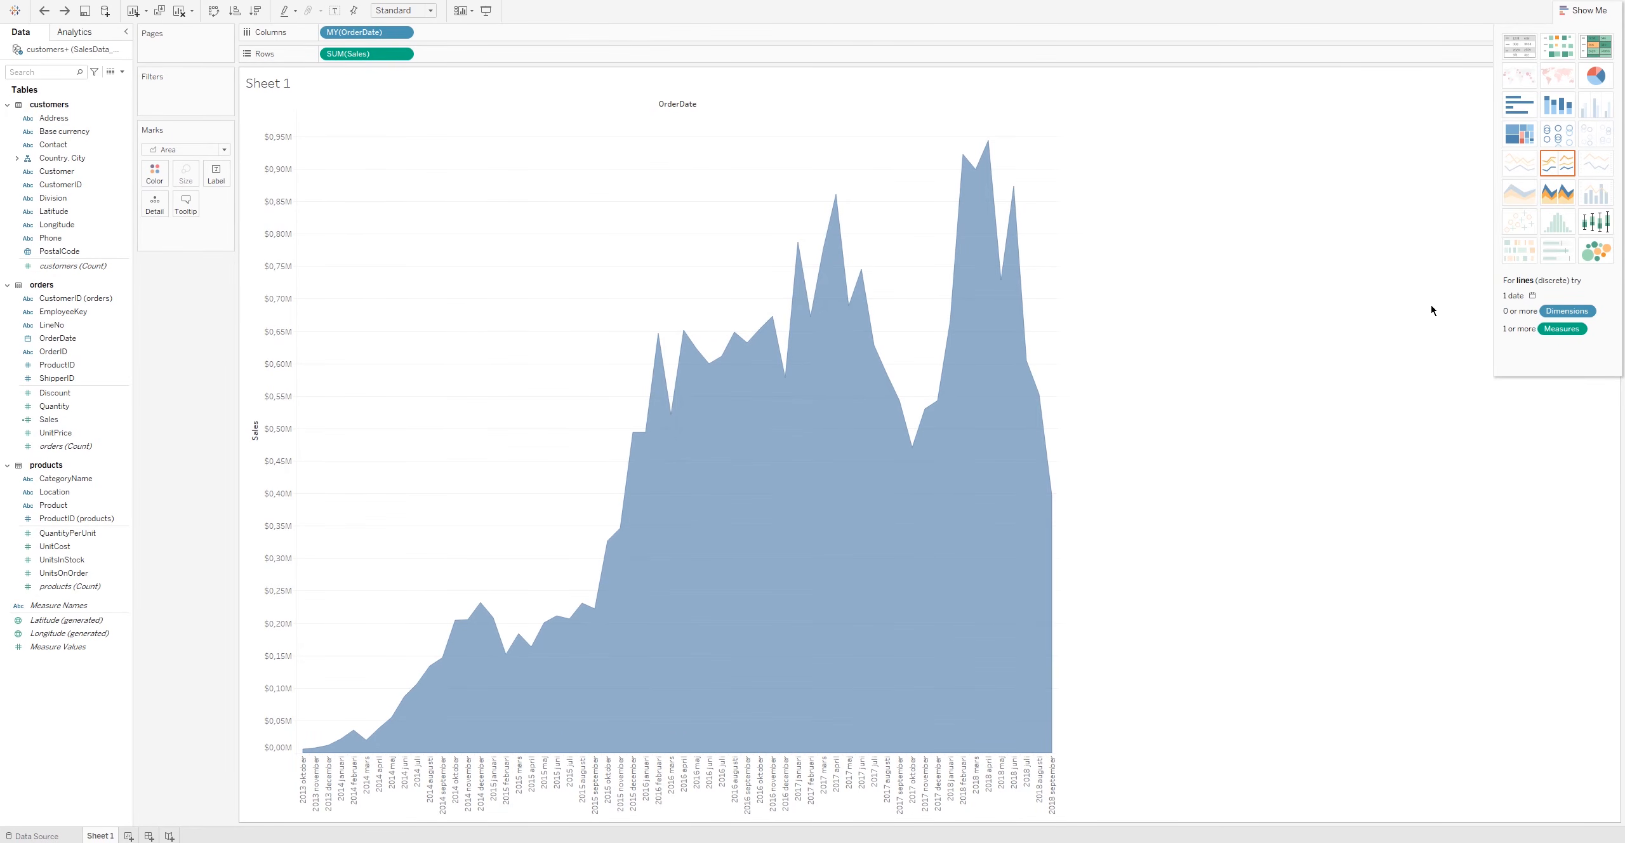
Step: Show a sales forecast on the area chart and reveal the Forecast indicator legend
{"action": "right_click", "coordinate": [687, 256]}
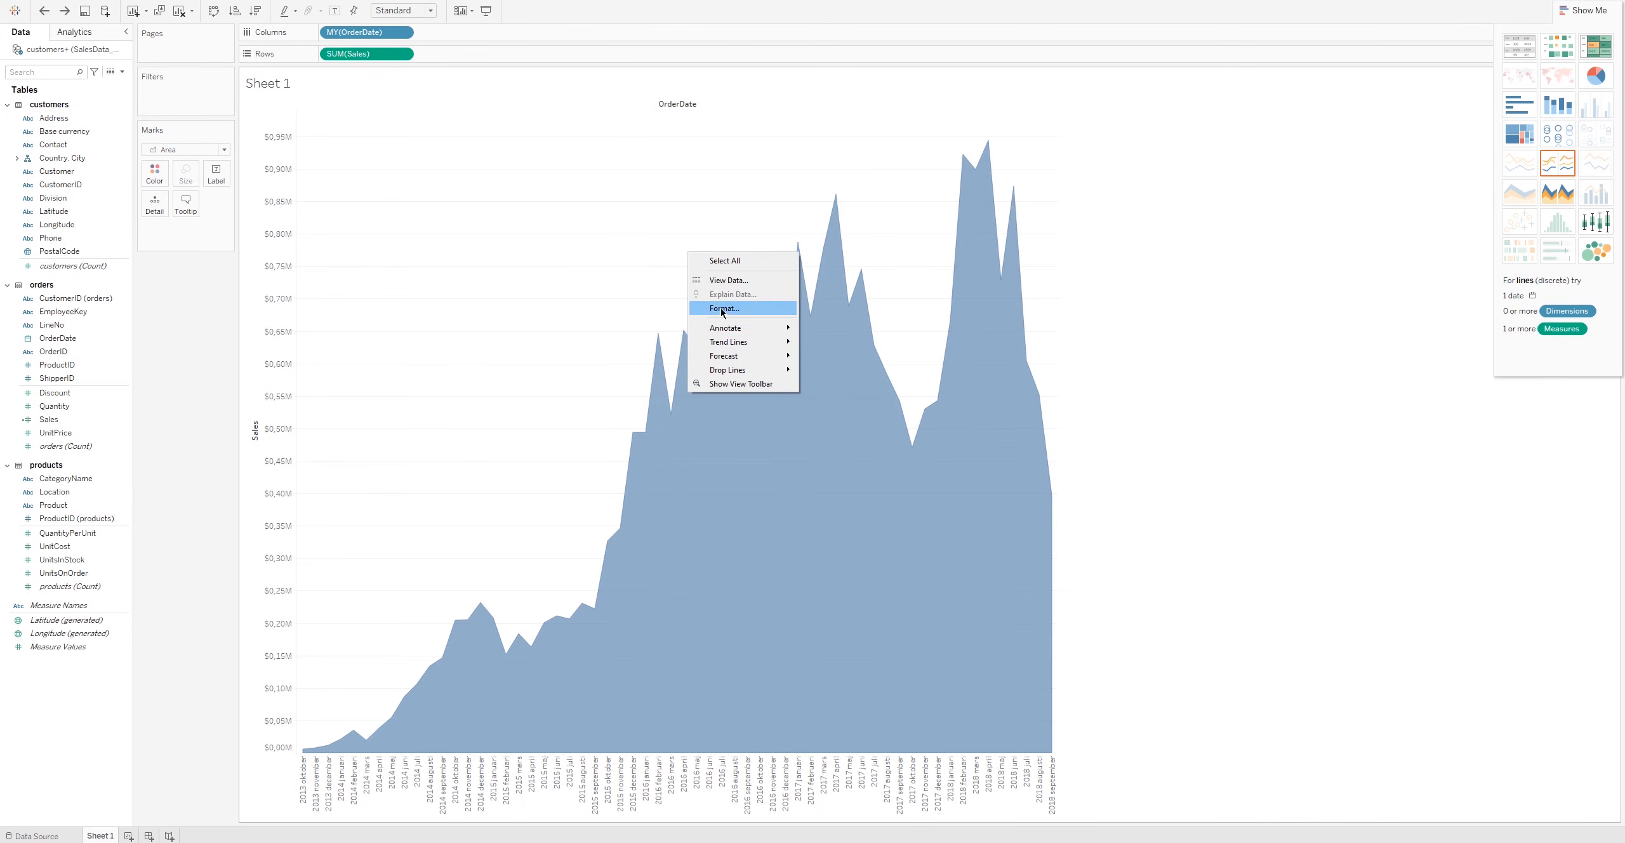
{"action": "mouse_move", "coordinate": [736, 359]}
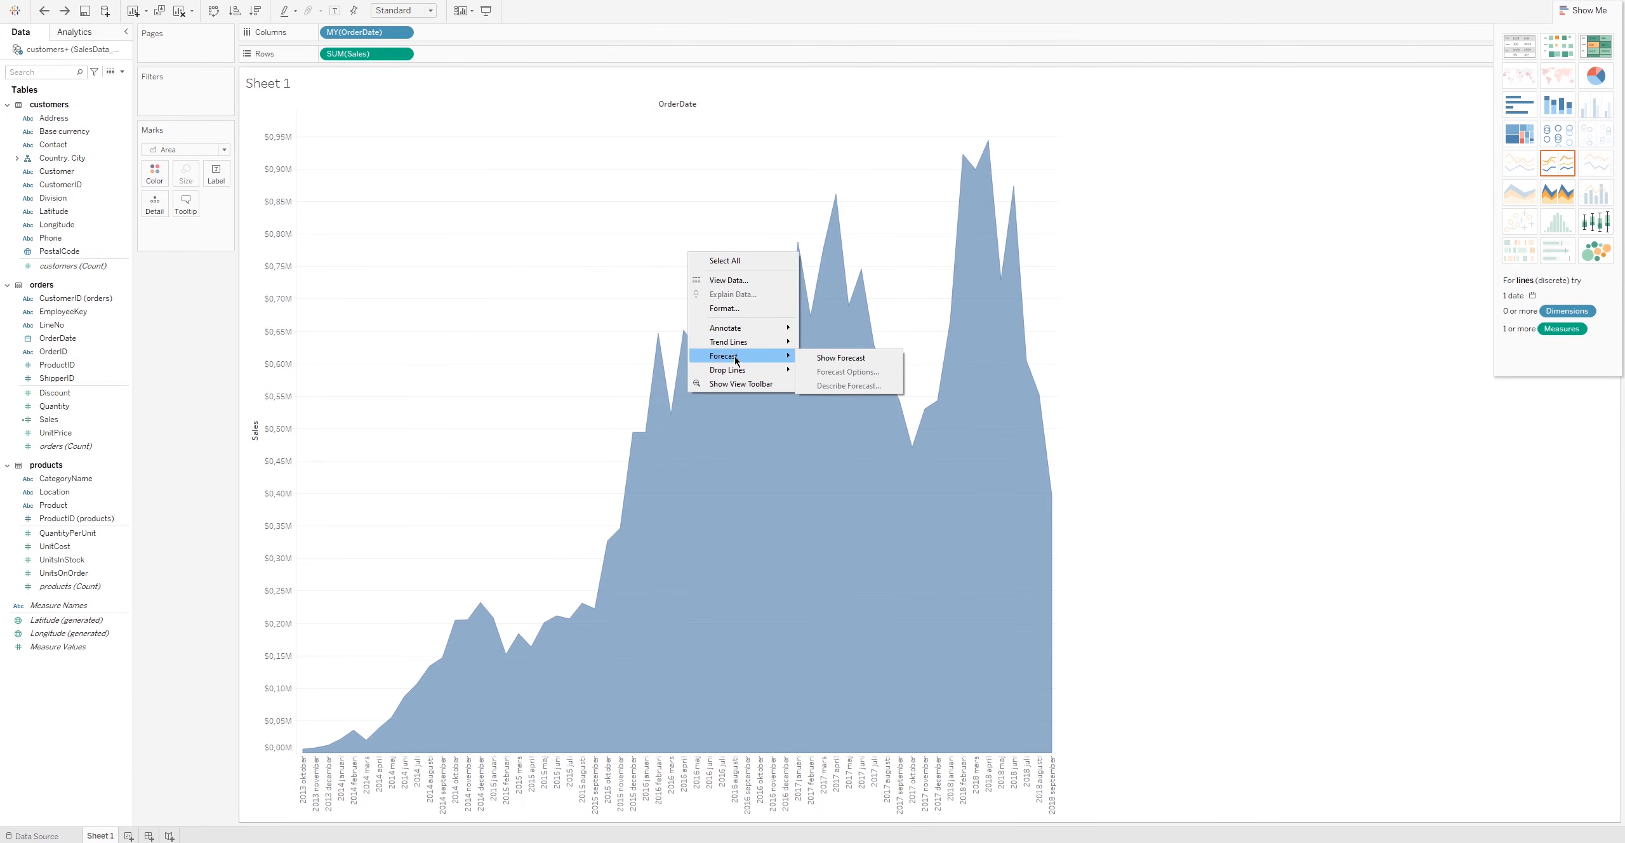
{"action": "left_click", "coordinate": [874, 359]}
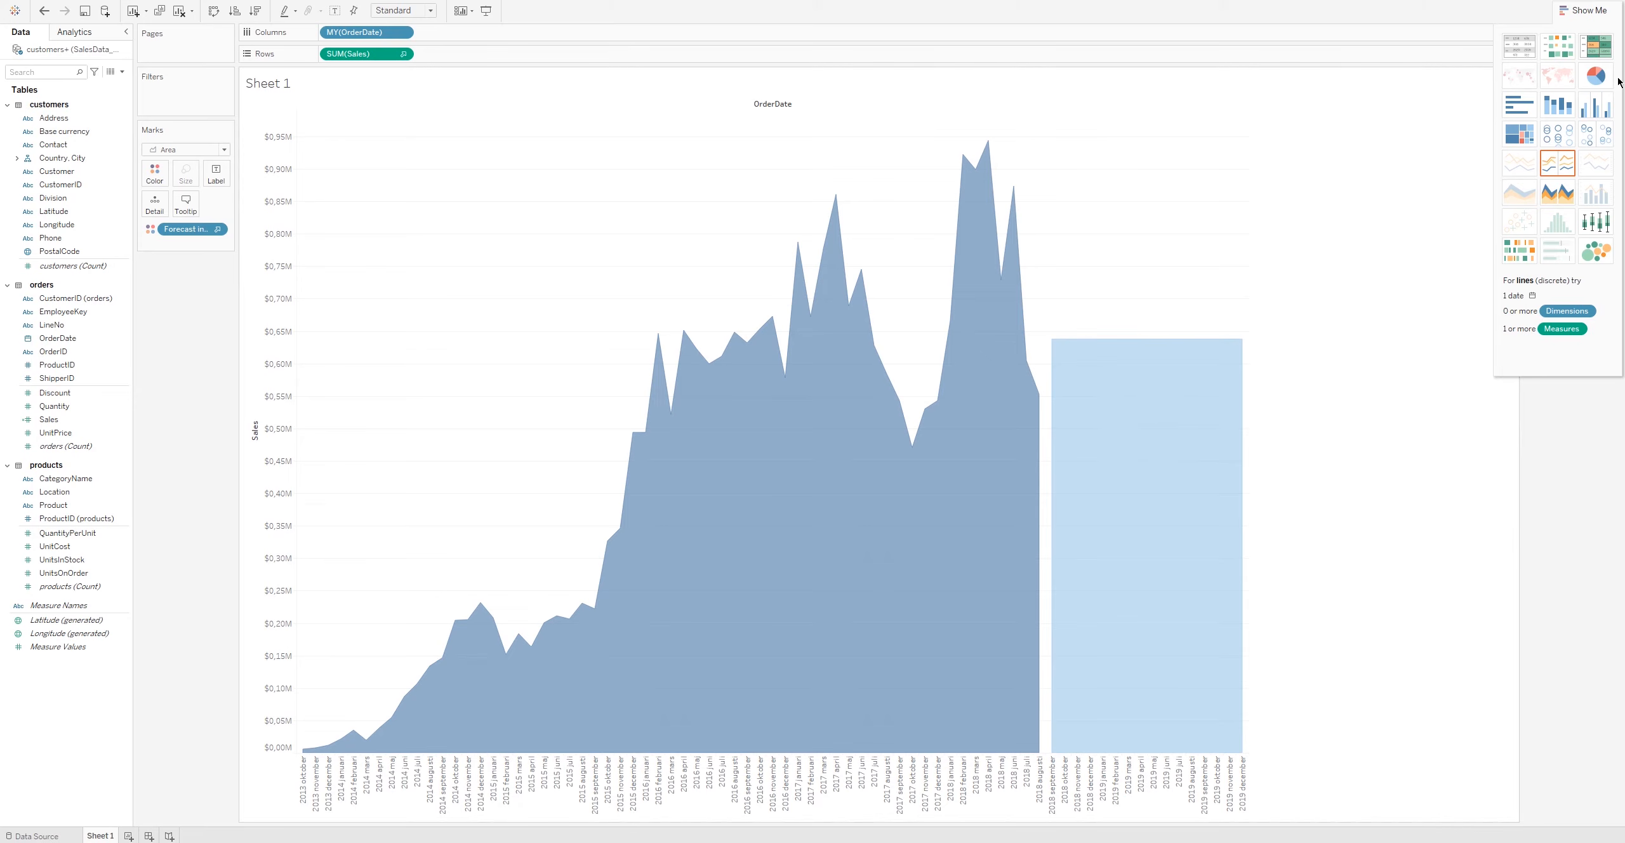
{"action": "left_click", "coordinate": [1578, 13]}
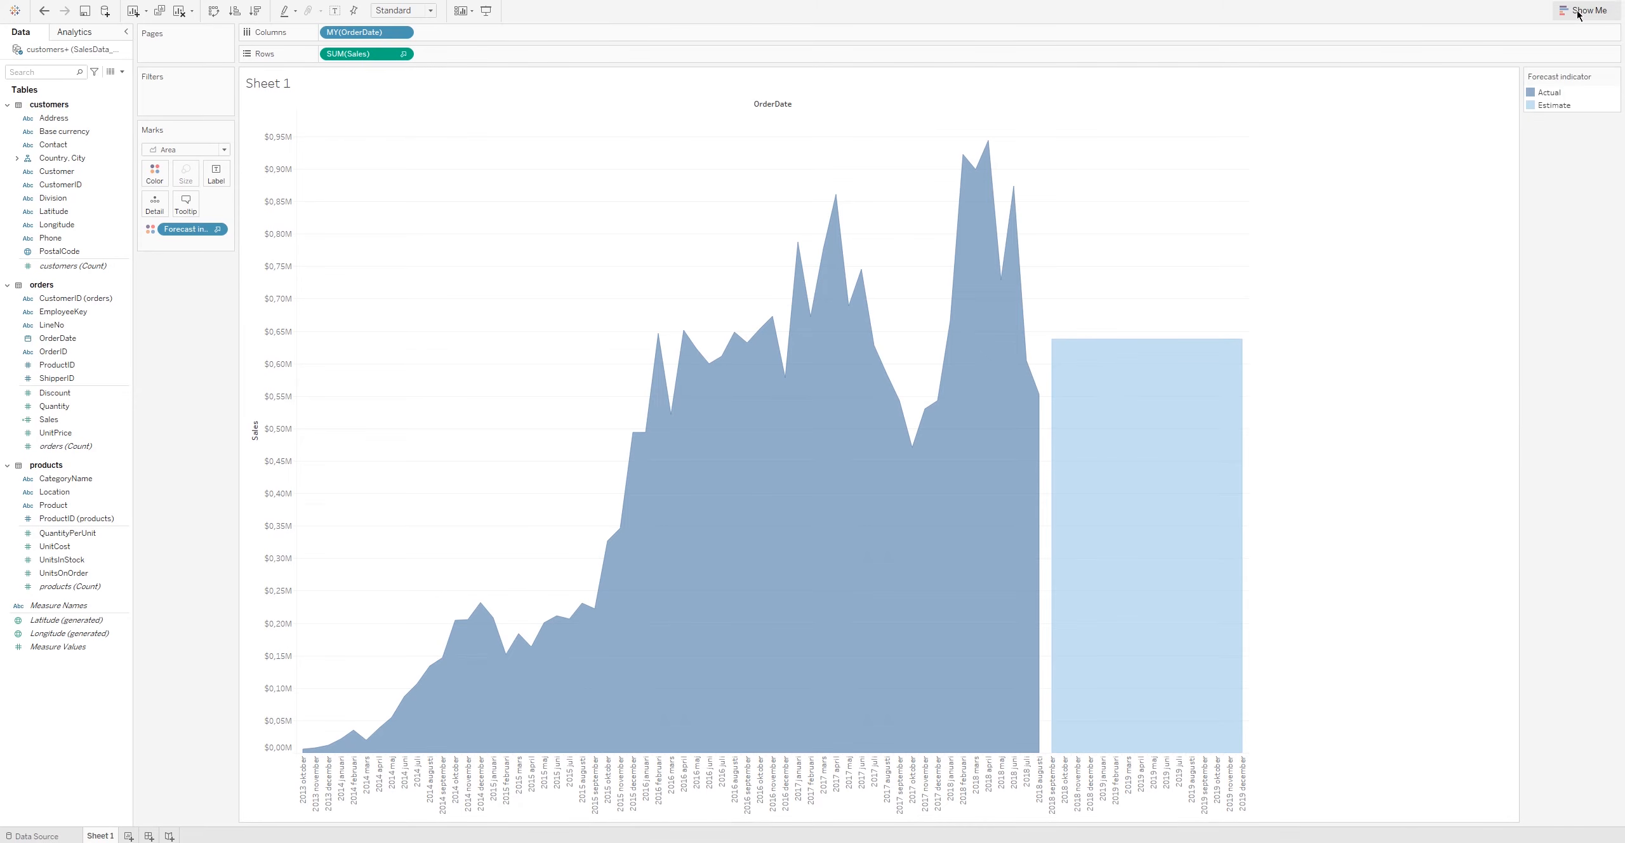
Step: Convert the view to horizontal bars first and finally to stacked bars by month
{"action": "left_click", "coordinate": [1578, 12]}
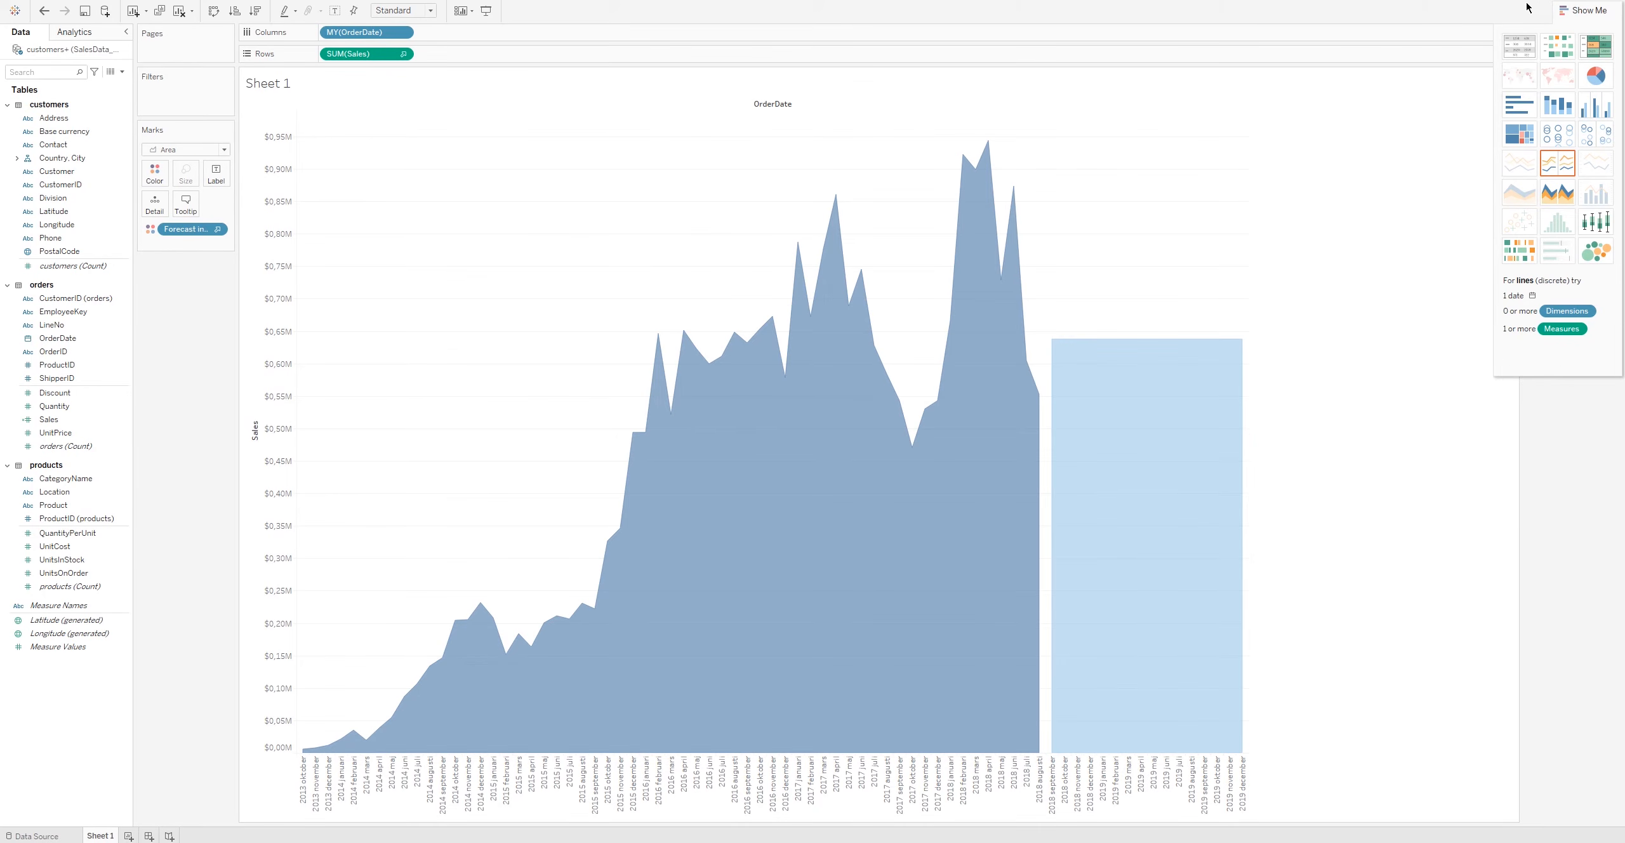
{"action": "left_click", "coordinate": [1523, 111]}
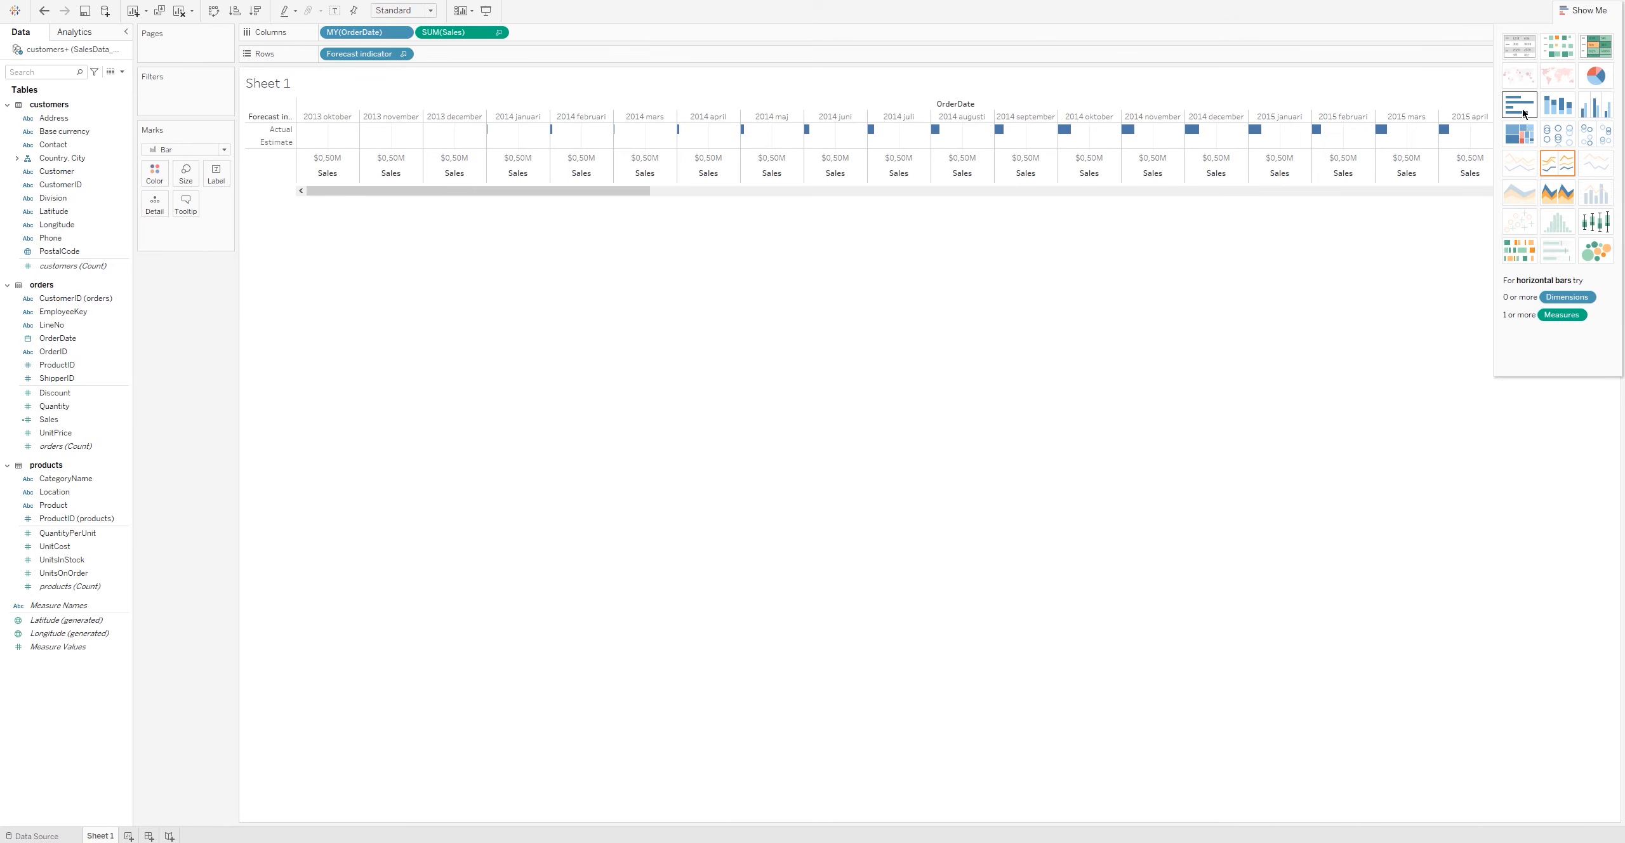
{"action": "left_click", "coordinate": [1548, 112]}
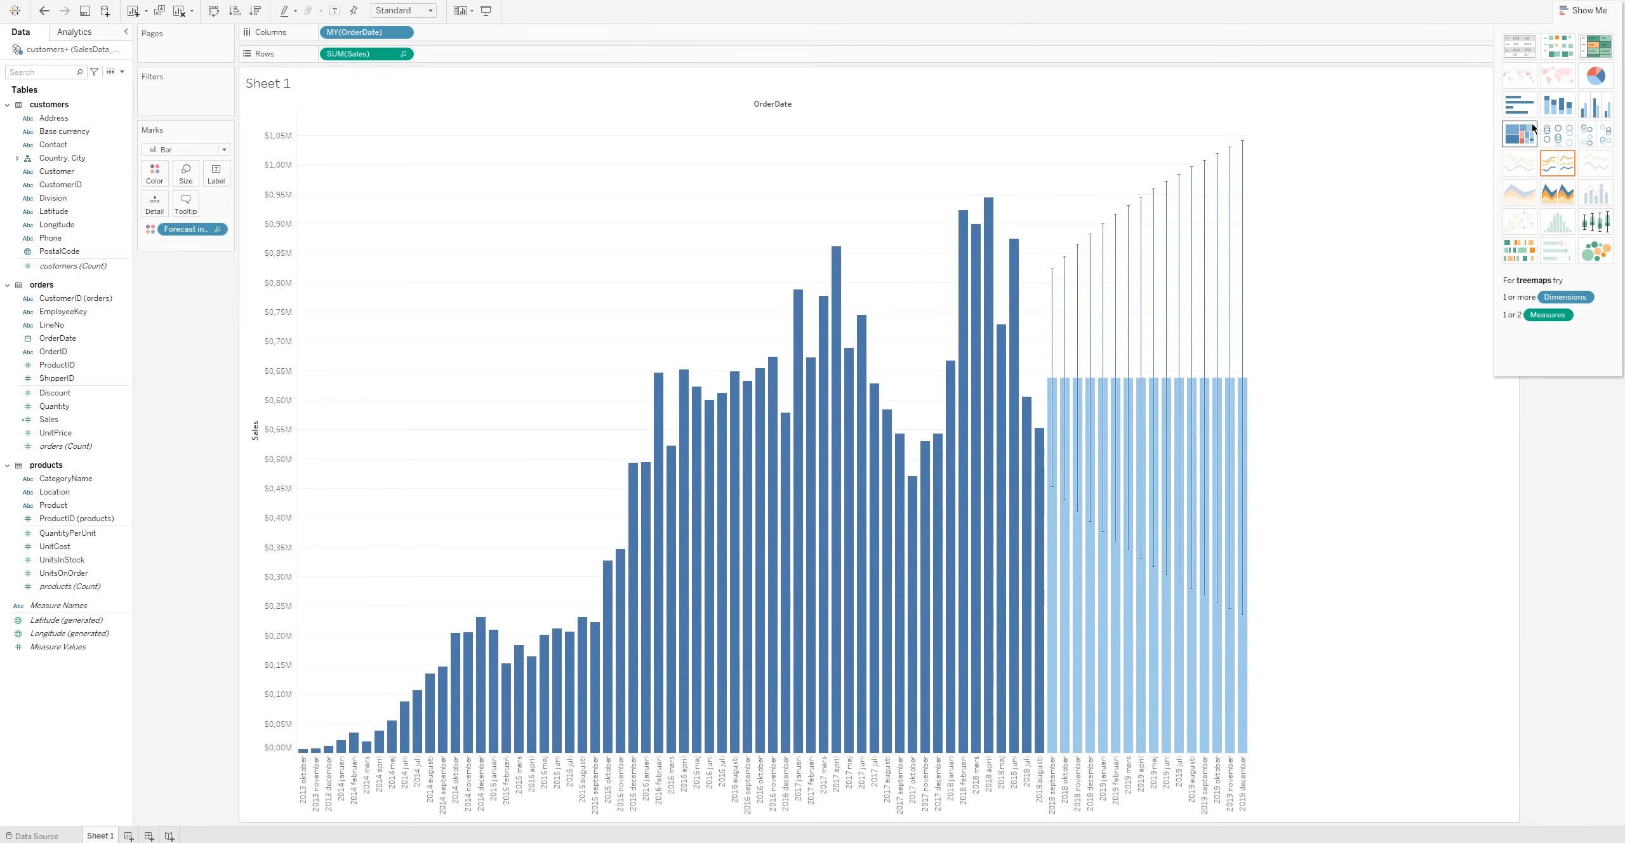
Step: Change the color of the Actual bars to red and apply it
{"action": "left_click", "coordinate": [157, 184]}
{"action": "left_click", "coordinate": [199, 214]}
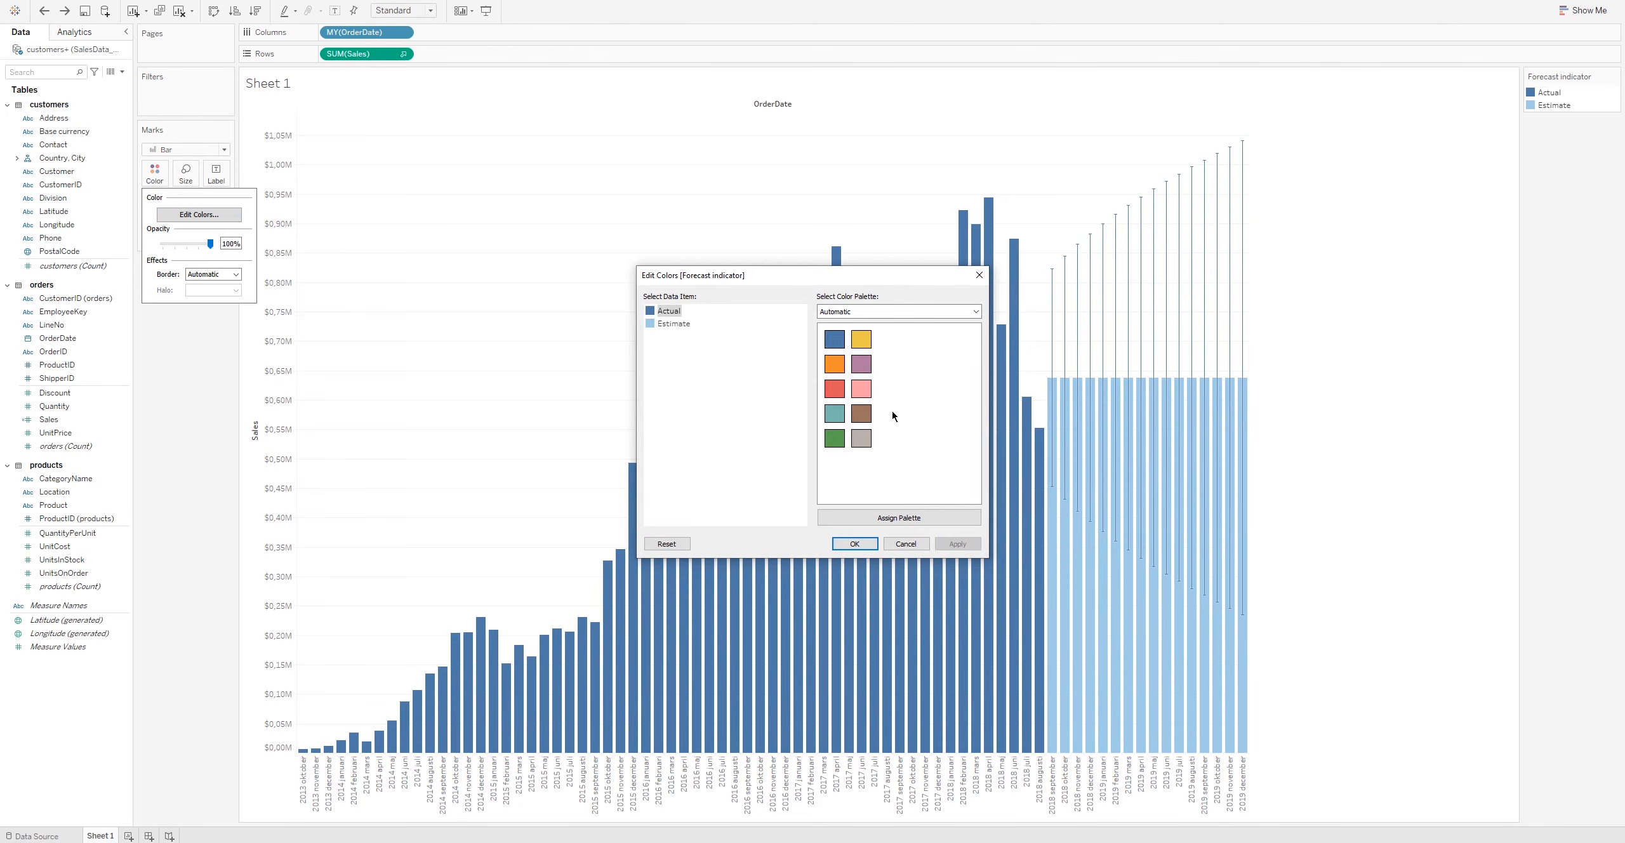
{"action": "left_click", "coordinate": [845, 392]}
{"action": "left_click", "coordinate": [958, 544]}
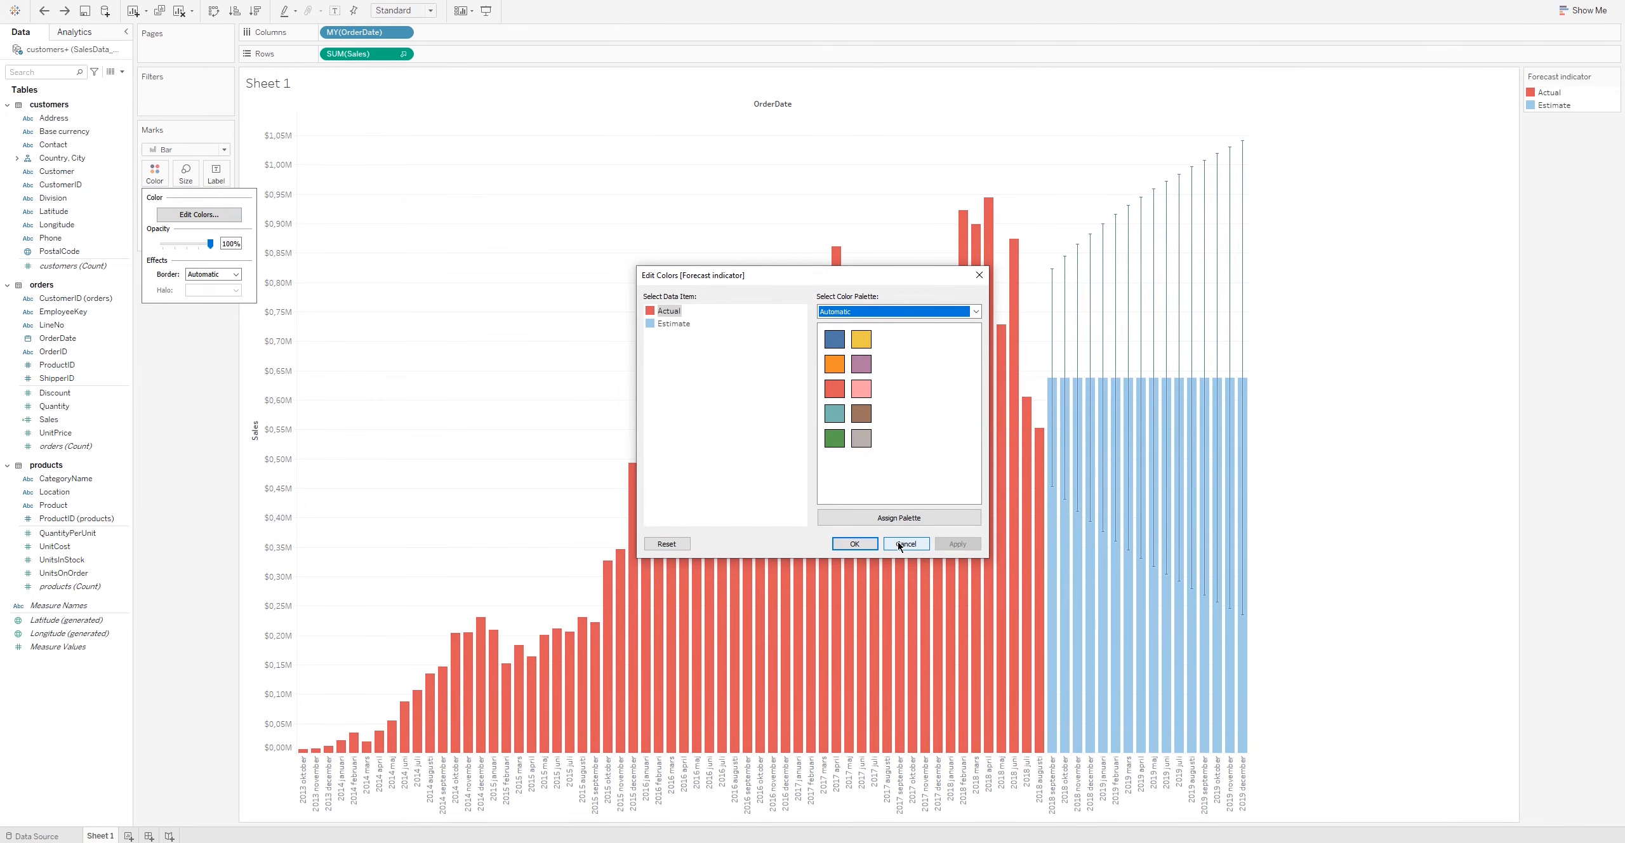
Step: Color the Estimate bars blue first and finally orange, and accept the color changes
{"action": "left_click", "coordinate": [674, 324]}
{"action": "left_click", "coordinate": [834, 339]}
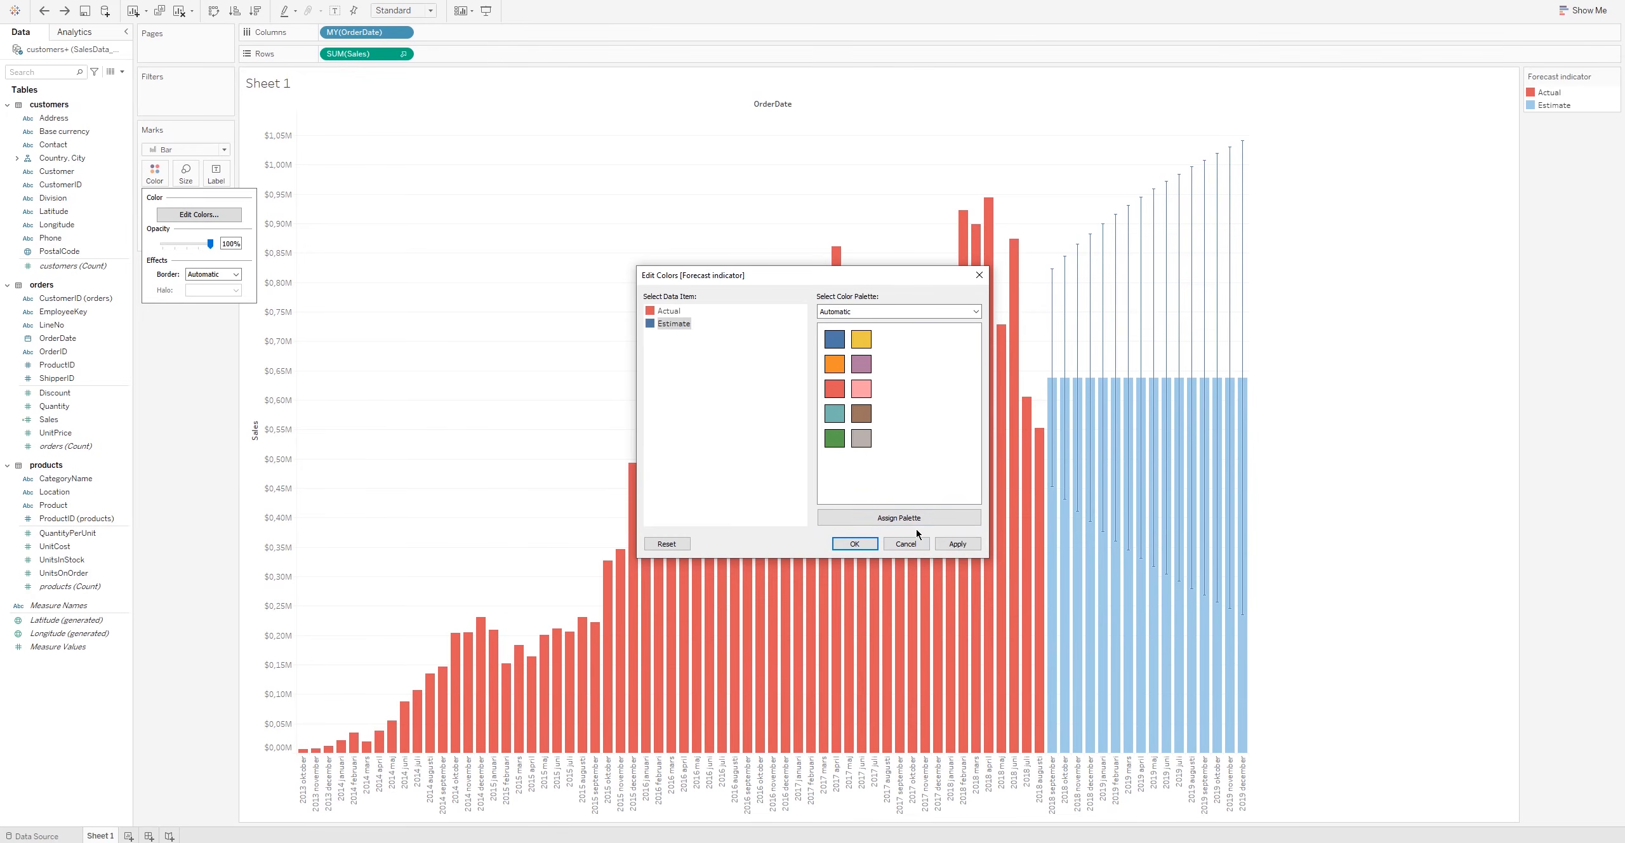
{"action": "left_click", "coordinate": [952, 543]}
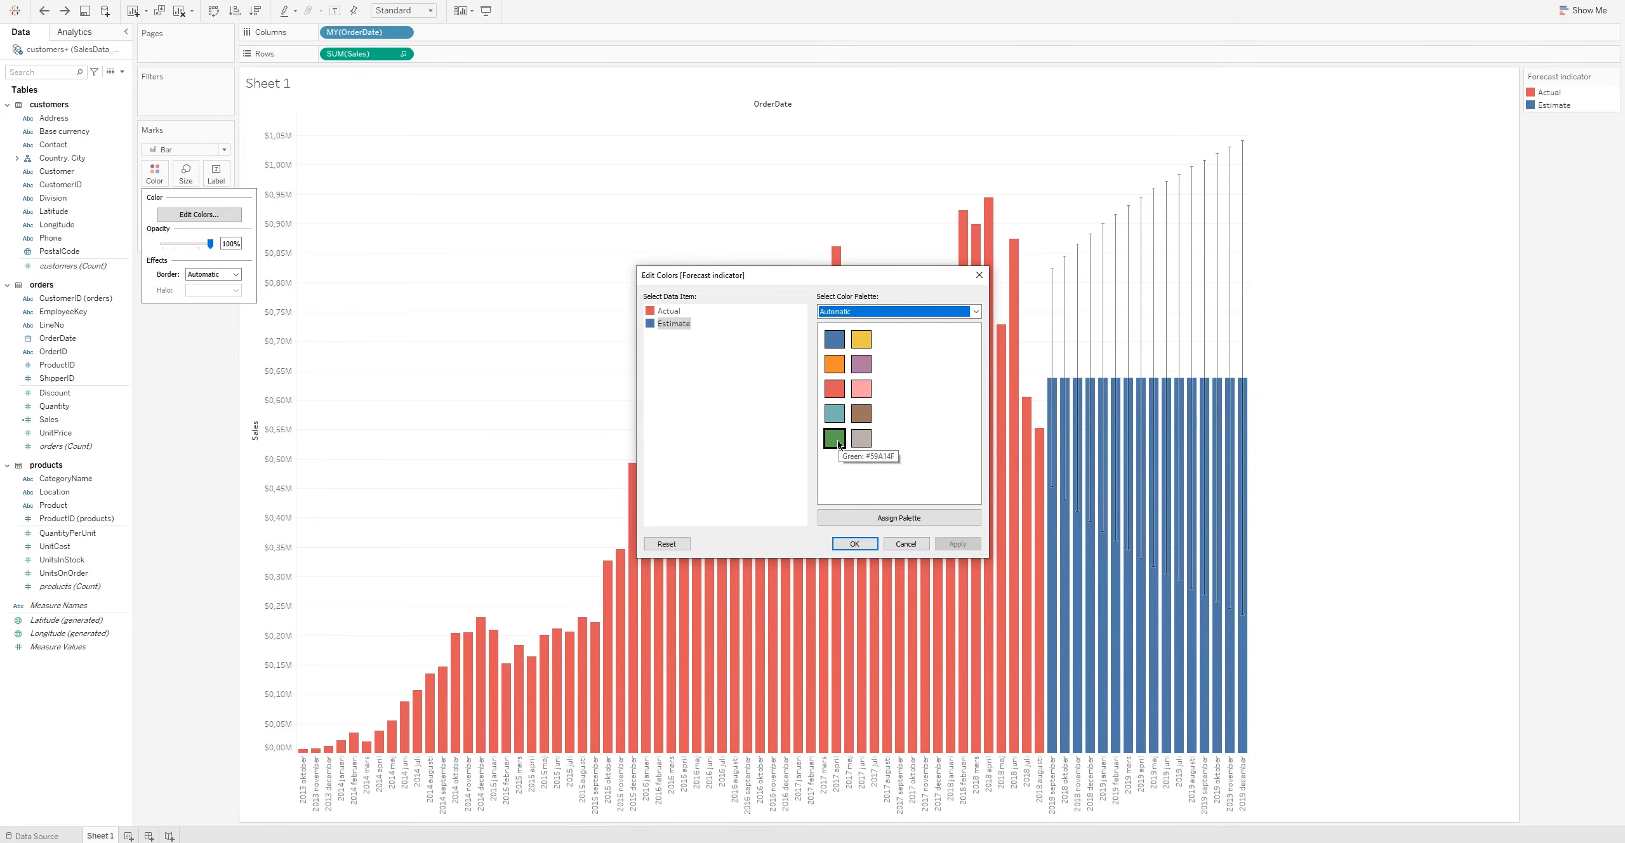
{"action": "left_click", "coordinate": [834, 363]}
{"action": "left_click", "coordinate": [957, 543]}
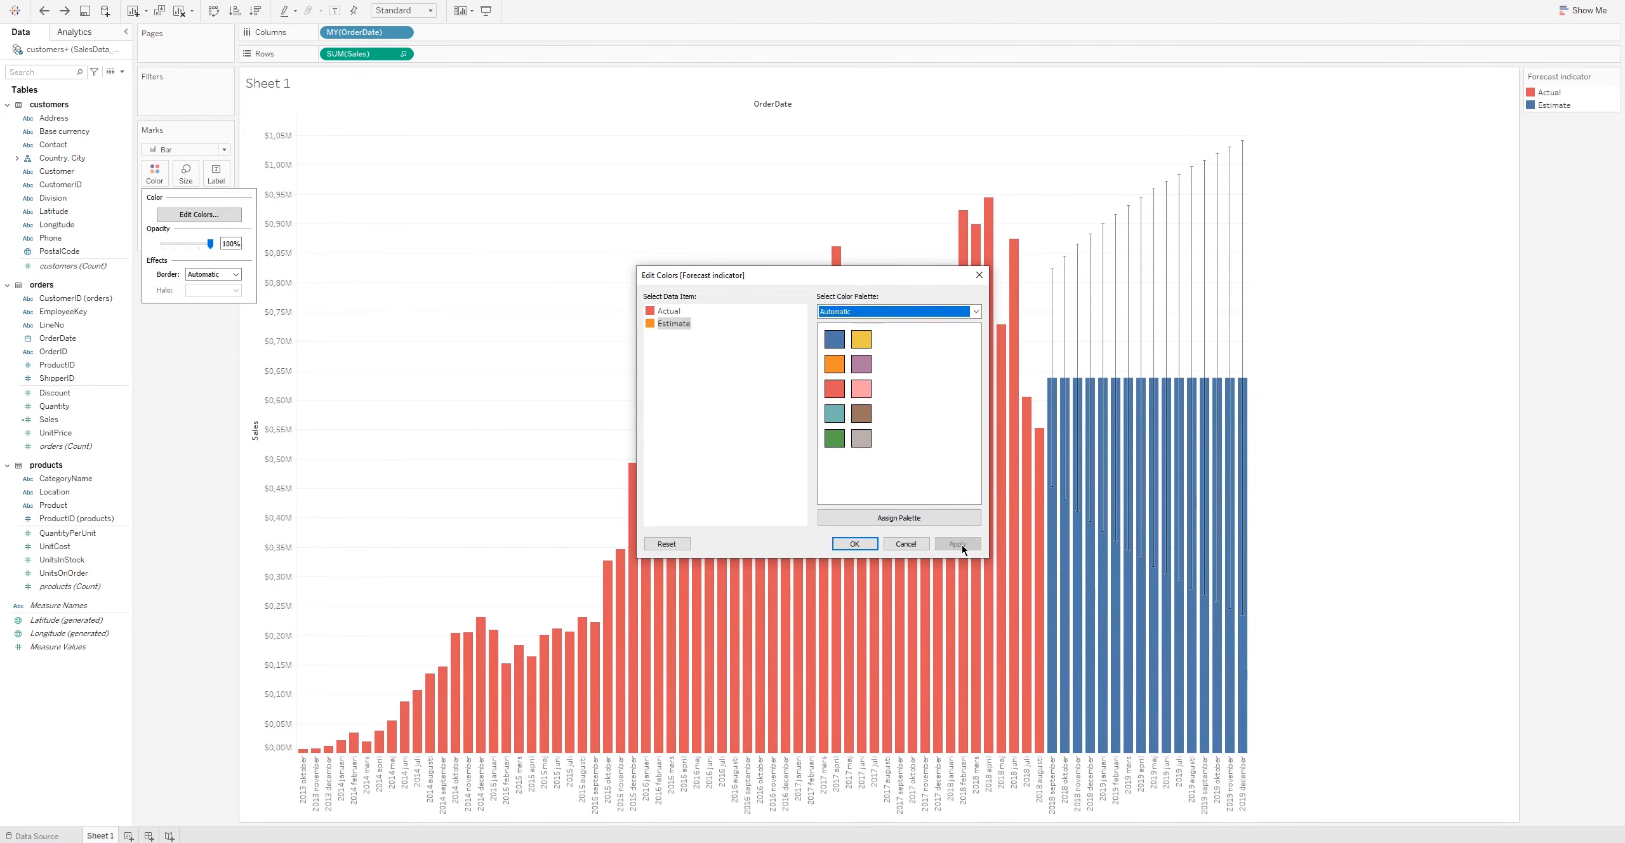
{"action": "left_click", "coordinate": [854, 544]}
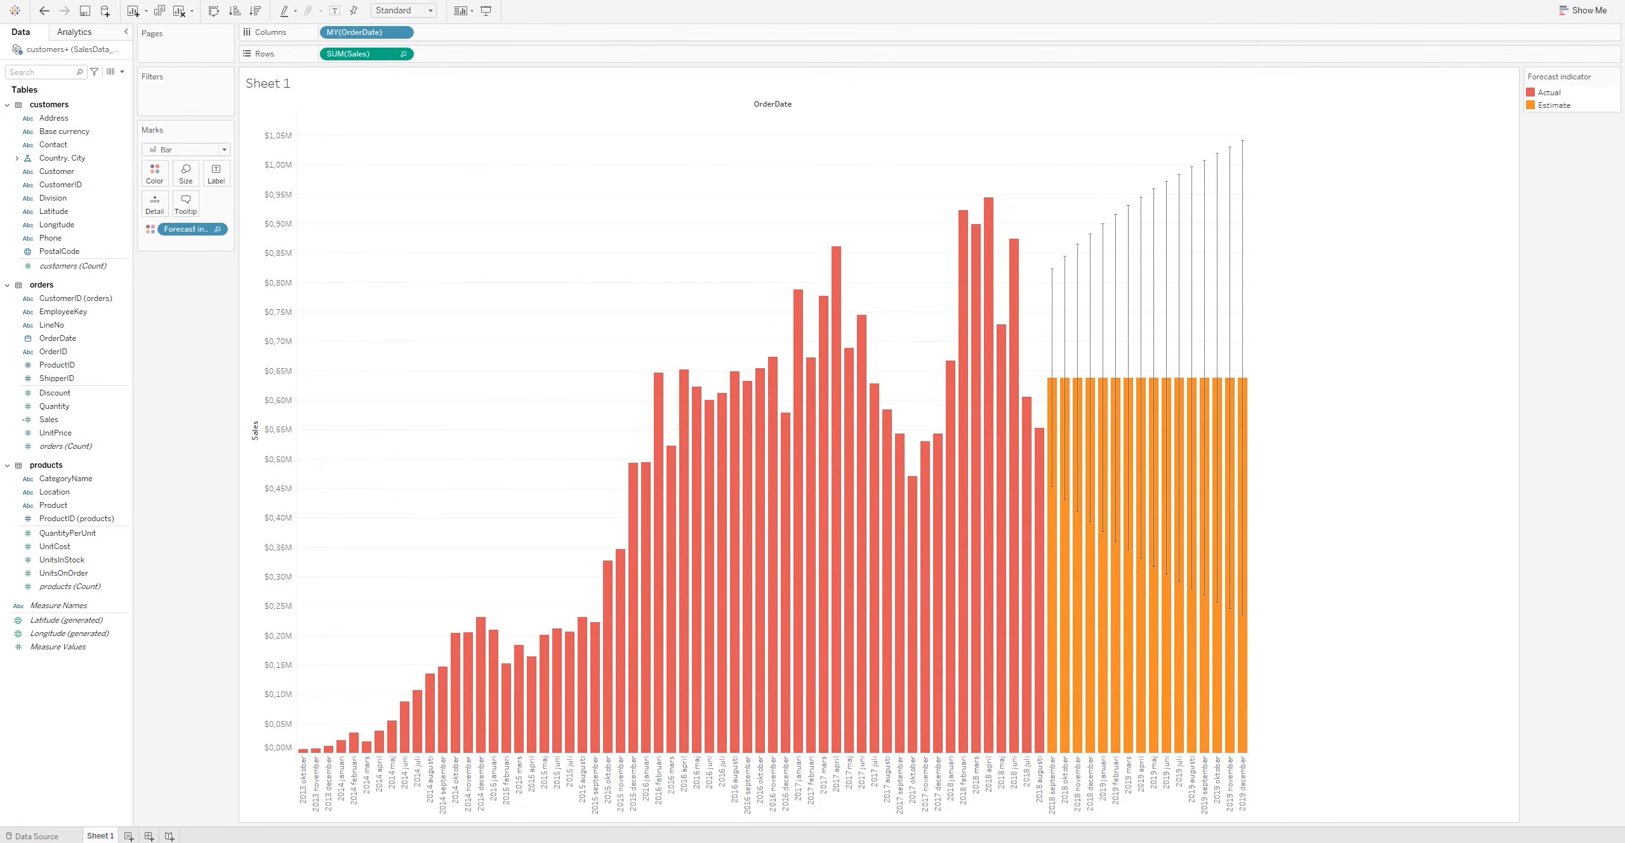
{"action": "left_click", "coordinate": [1583, 11]}
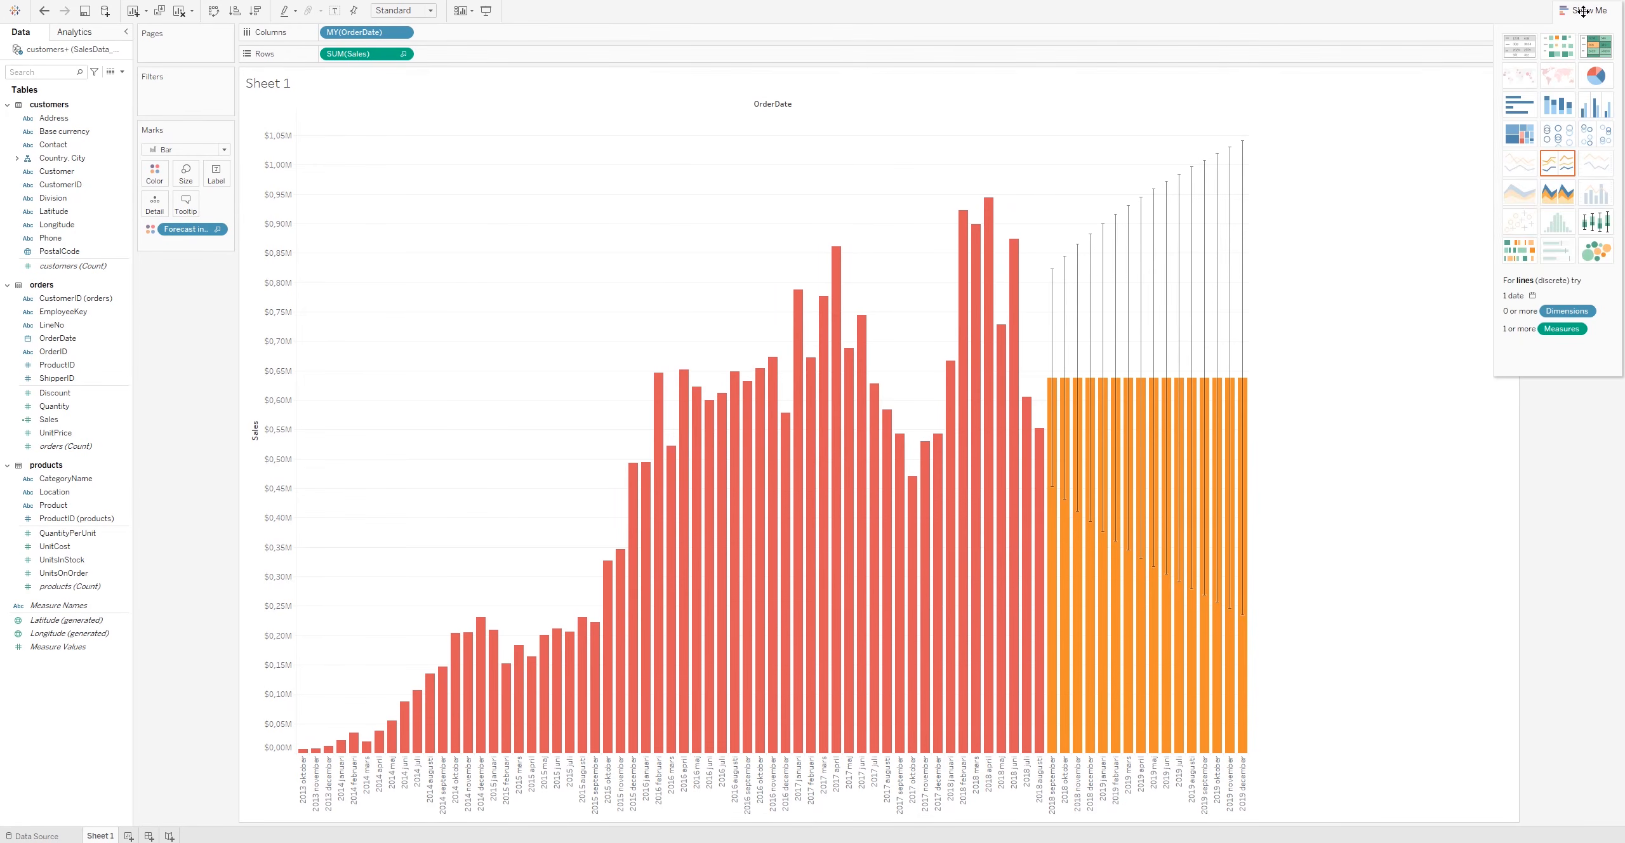
{"action": "left_click", "coordinate": [1582, 16]}
{"action": "double_click", "coordinate": [268, 234]}
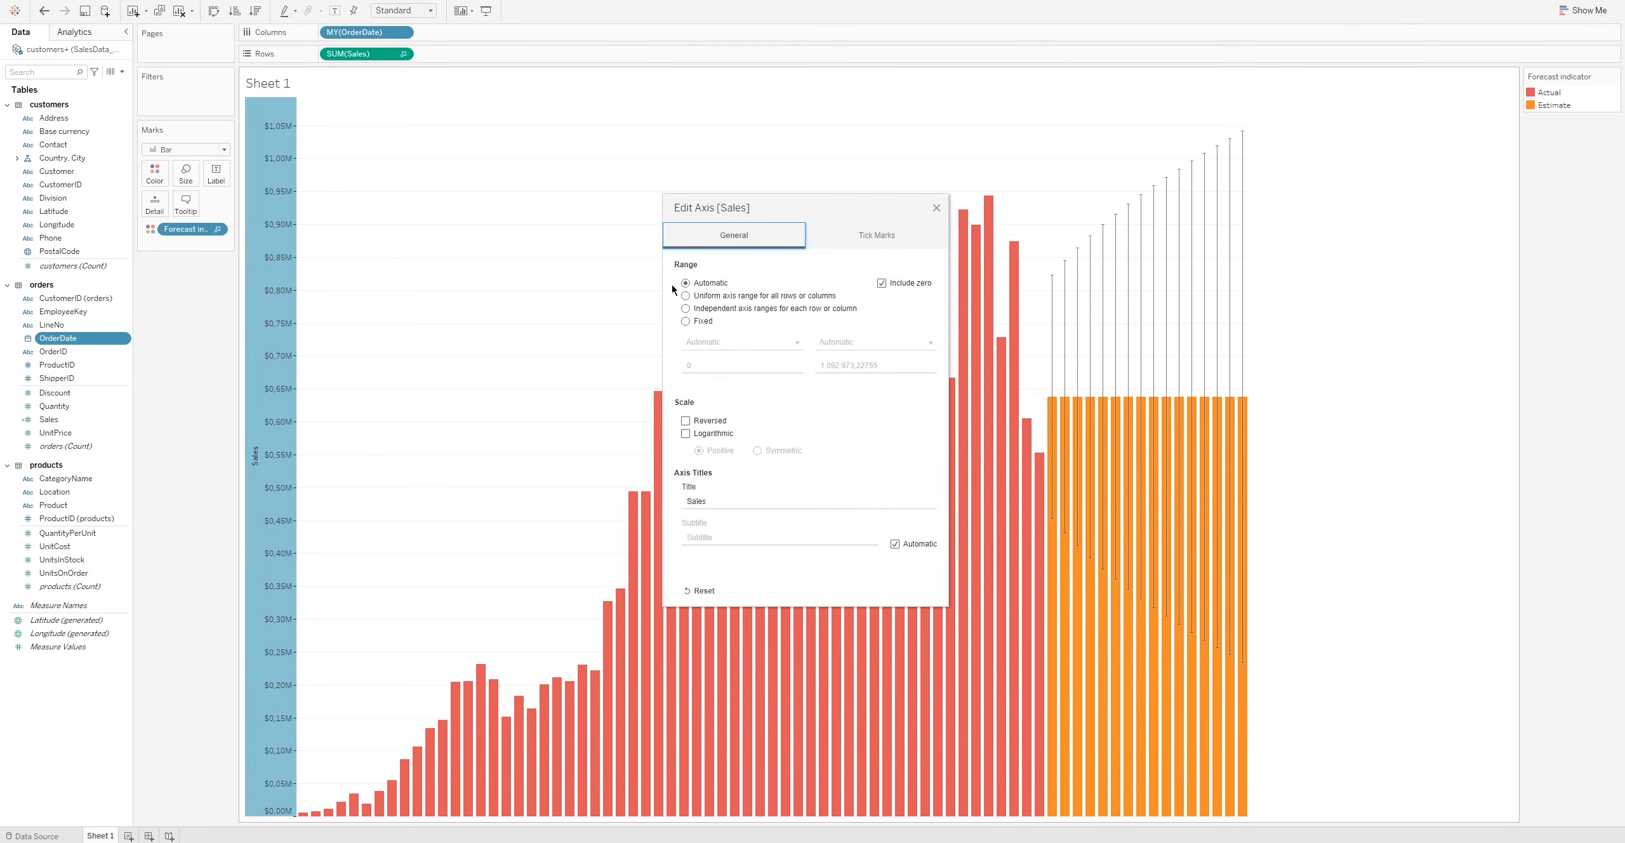
{"action": "left_click", "coordinate": [936, 208]}
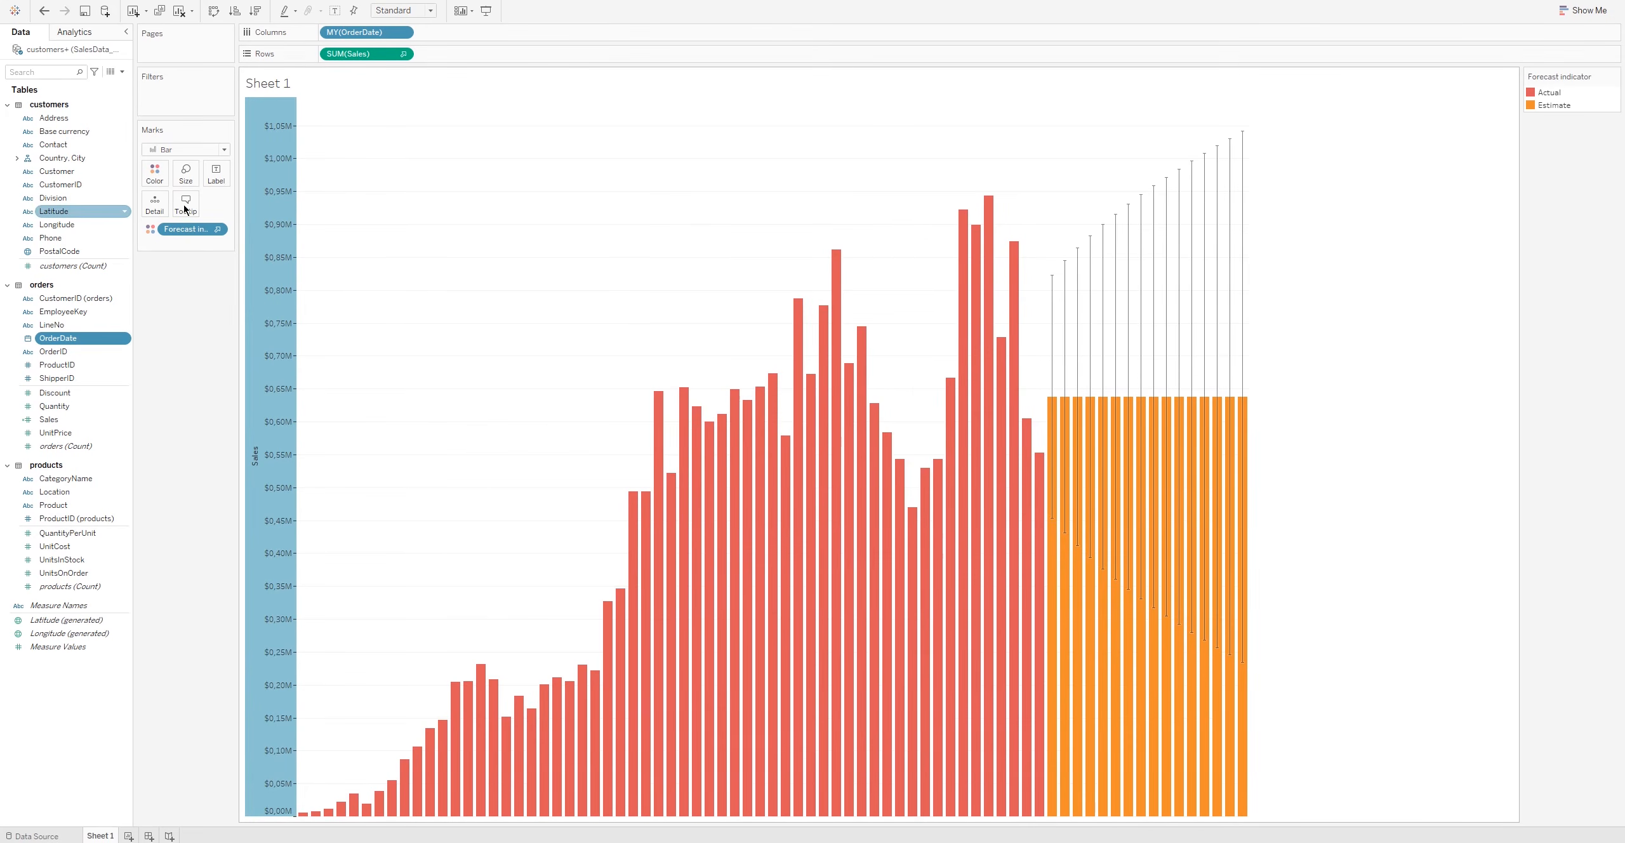
Step: Format the Sales axis with bold text at font size 12
{"action": "right_click", "coordinate": [262, 181]}
{"action": "left_click", "coordinate": [285, 237]}
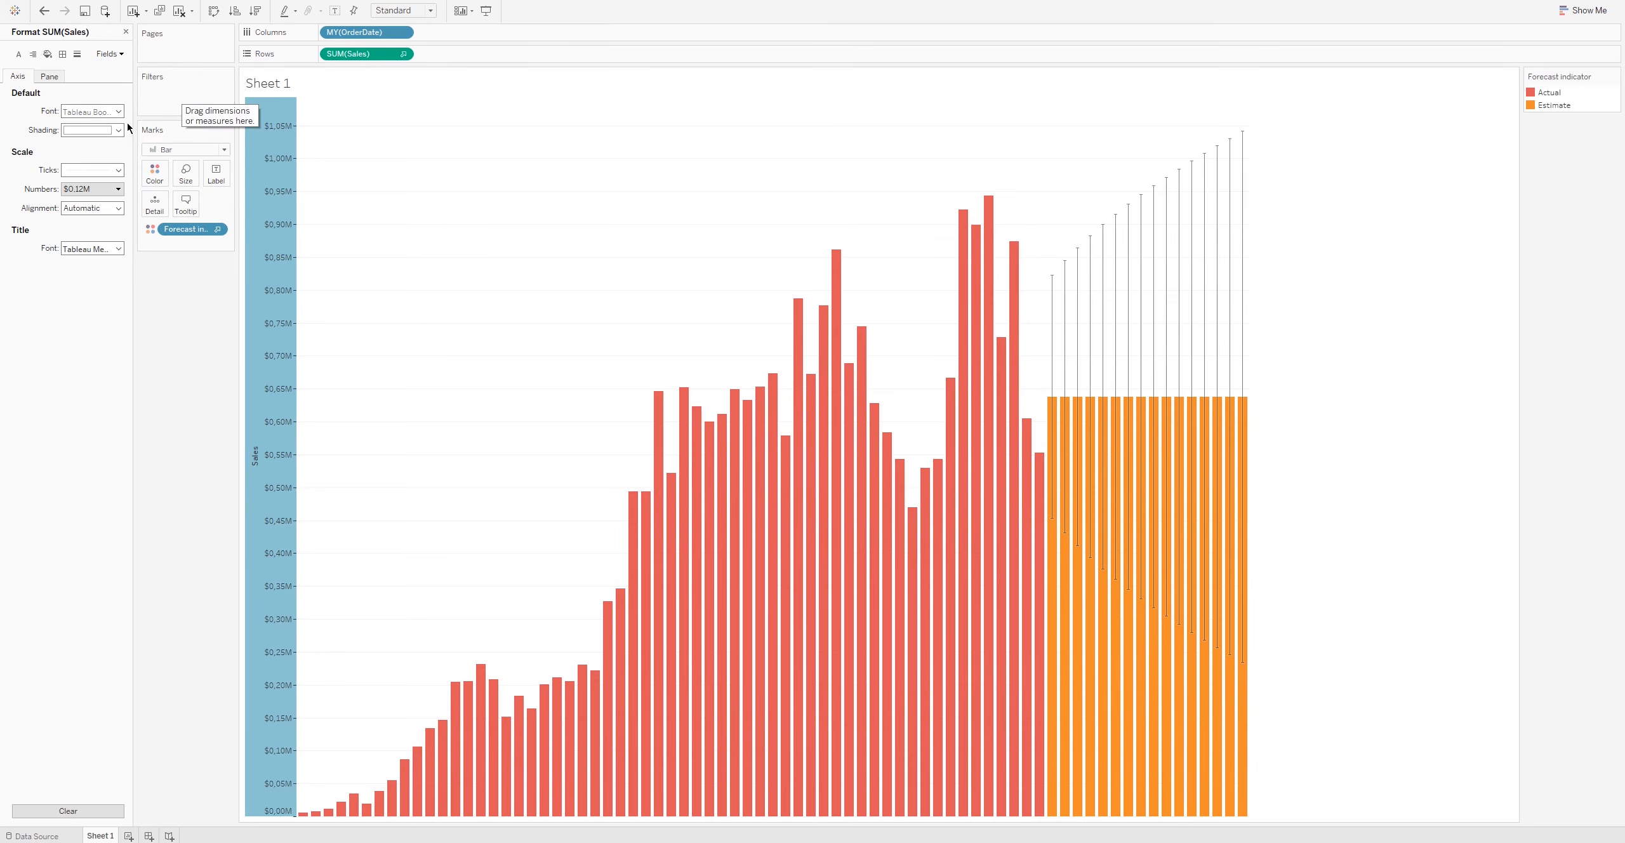
{"action": "left_click", "coordinate": [100, 113]}
{"action": "left_click", "coordinate": [109, 148]}
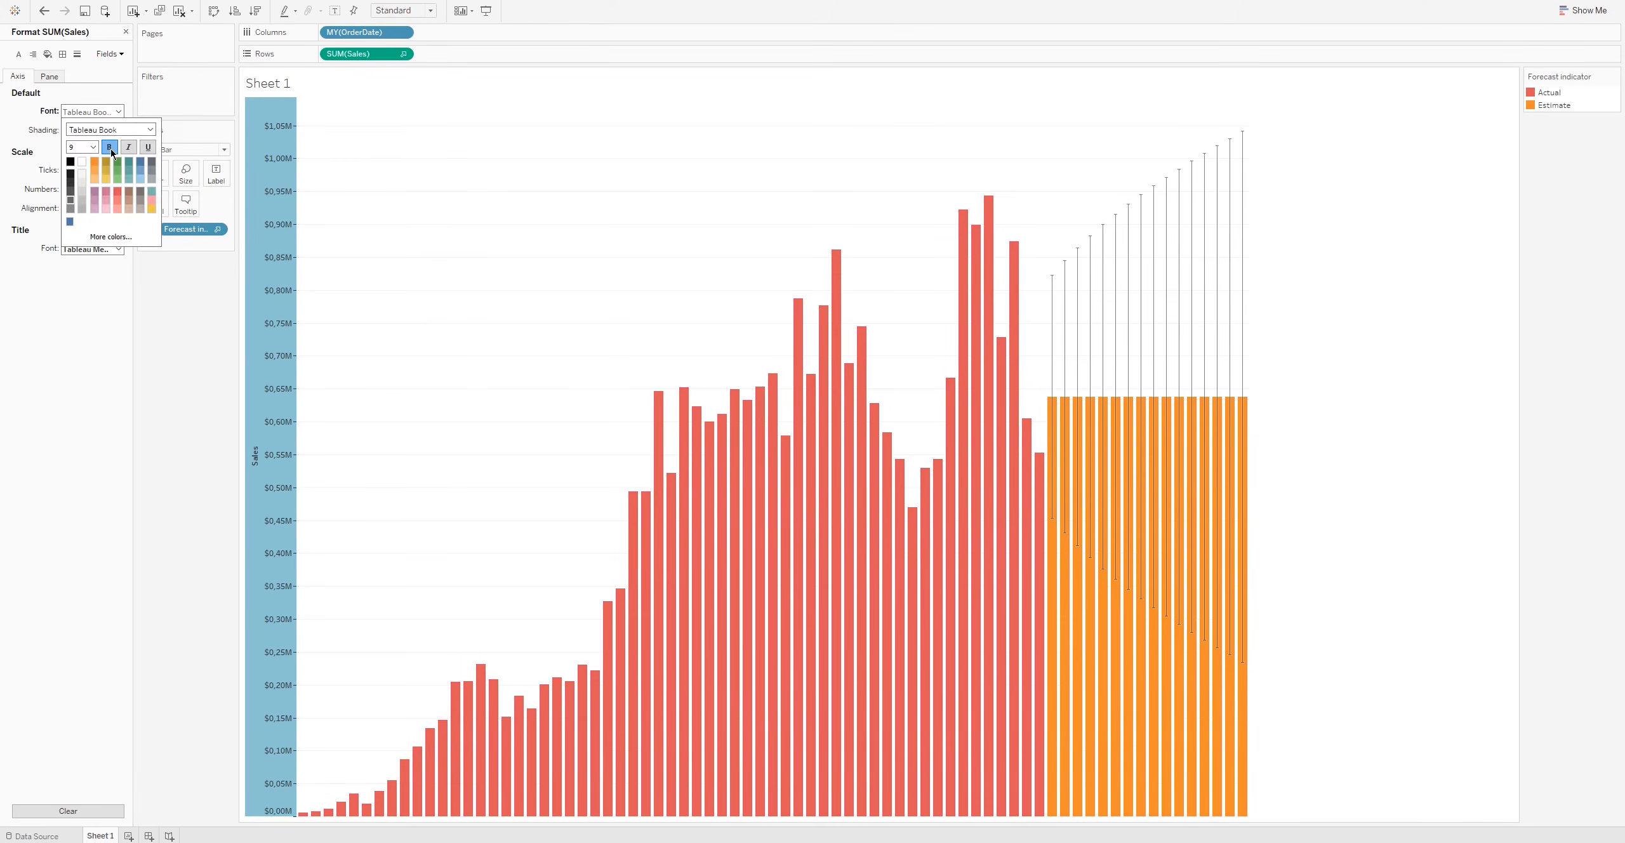
{"action": "left_click", "coordinate": [94, 148]}
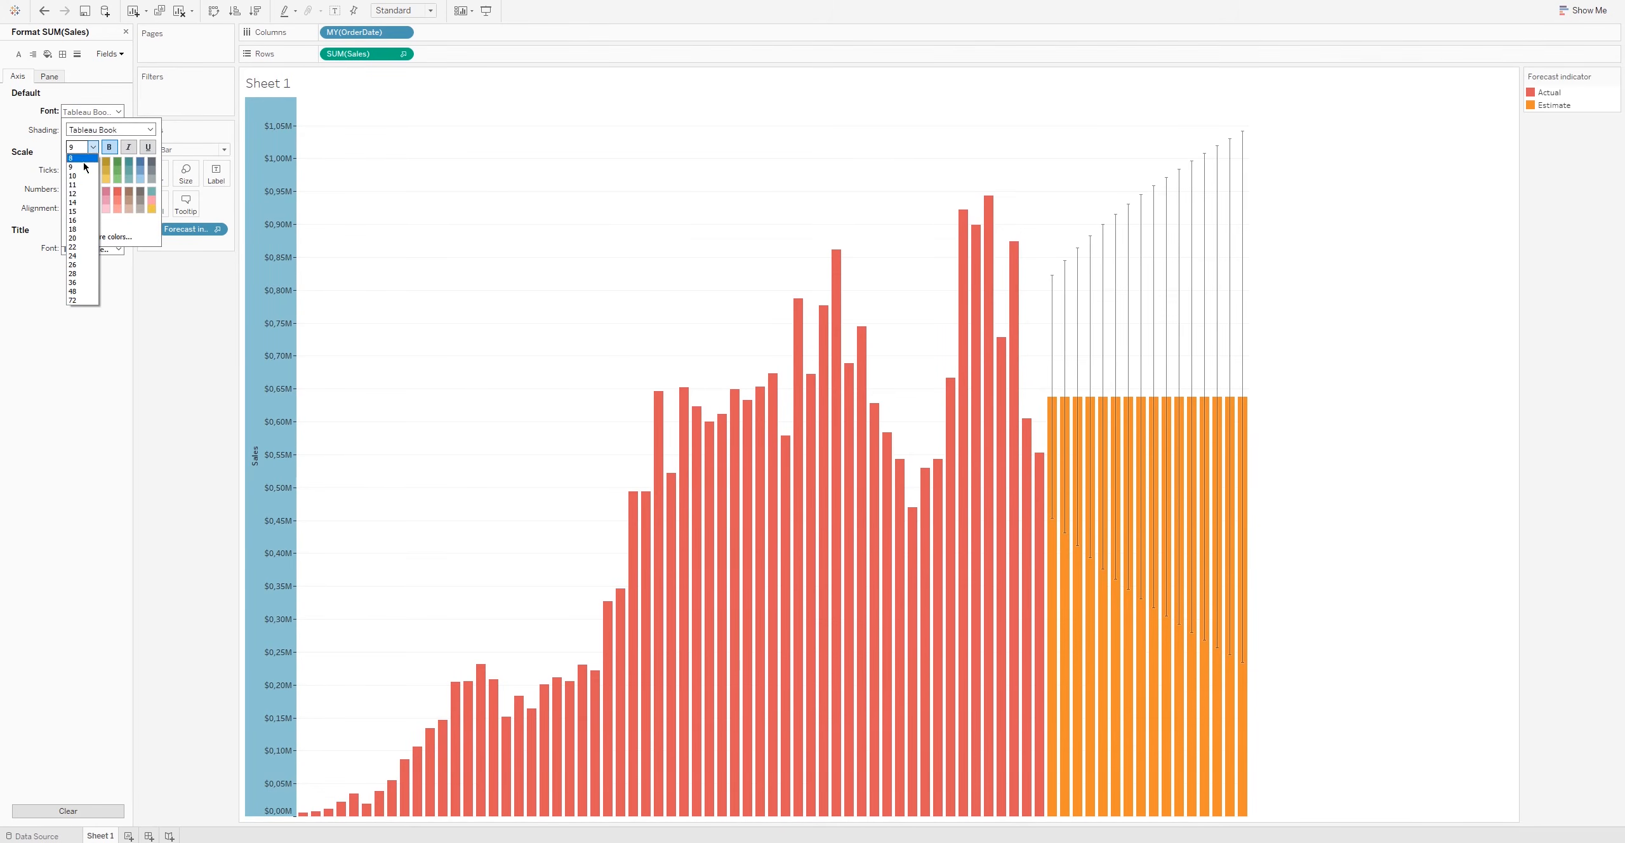
{"action": "left_click", "coordinate": [81, 194]}
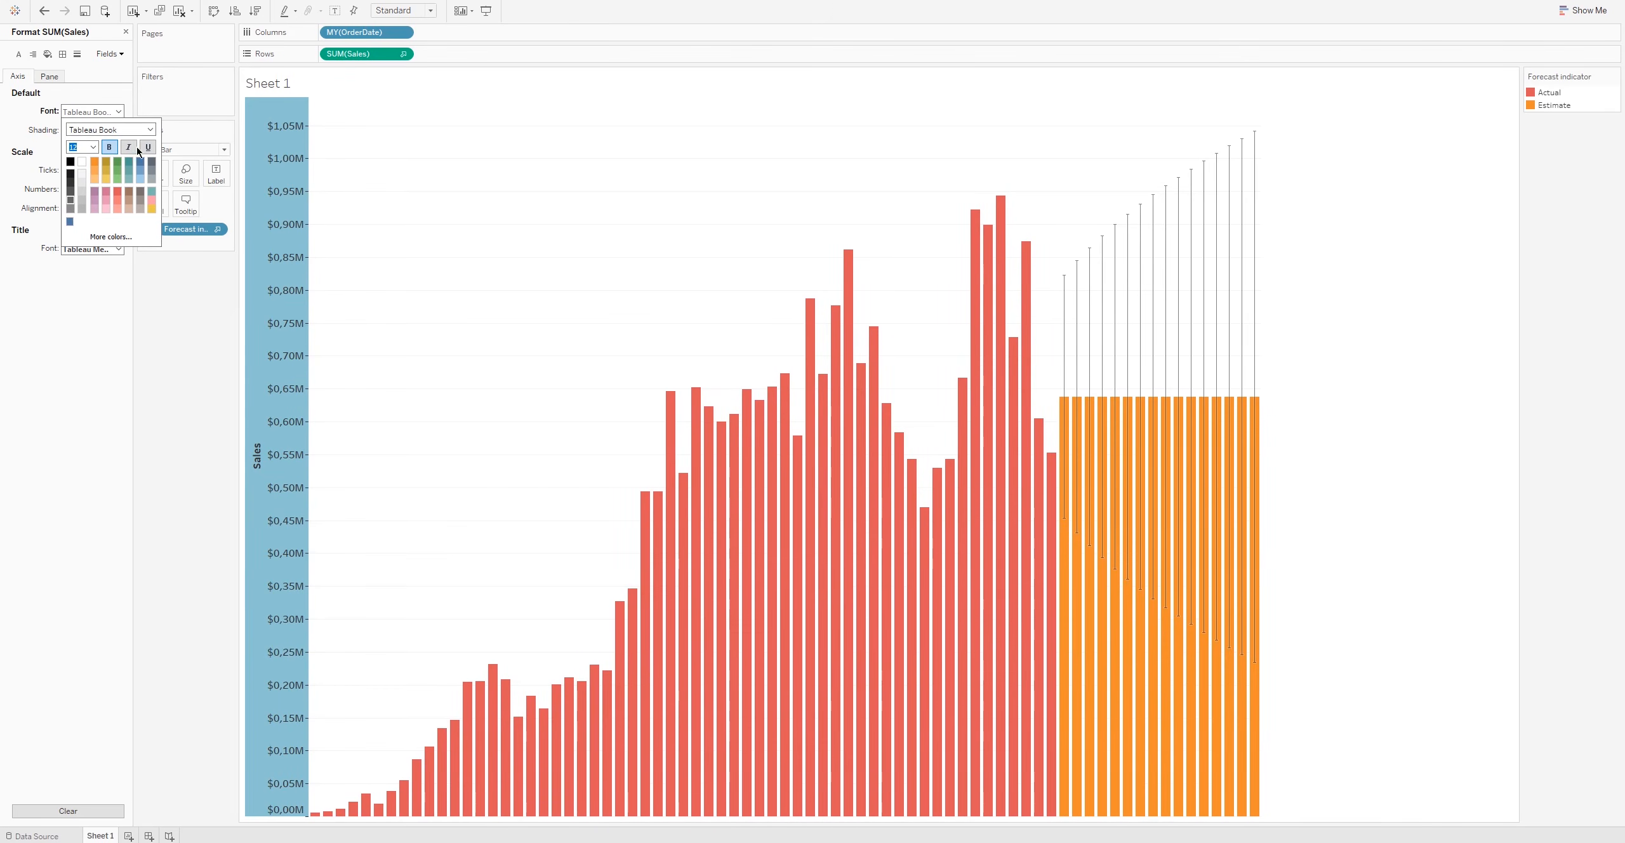
Step: Set the Sales axis font to Tableau Bold and bring back the OrderDate month headers
{"action": "left_click", "coordinate": [149, 130]}
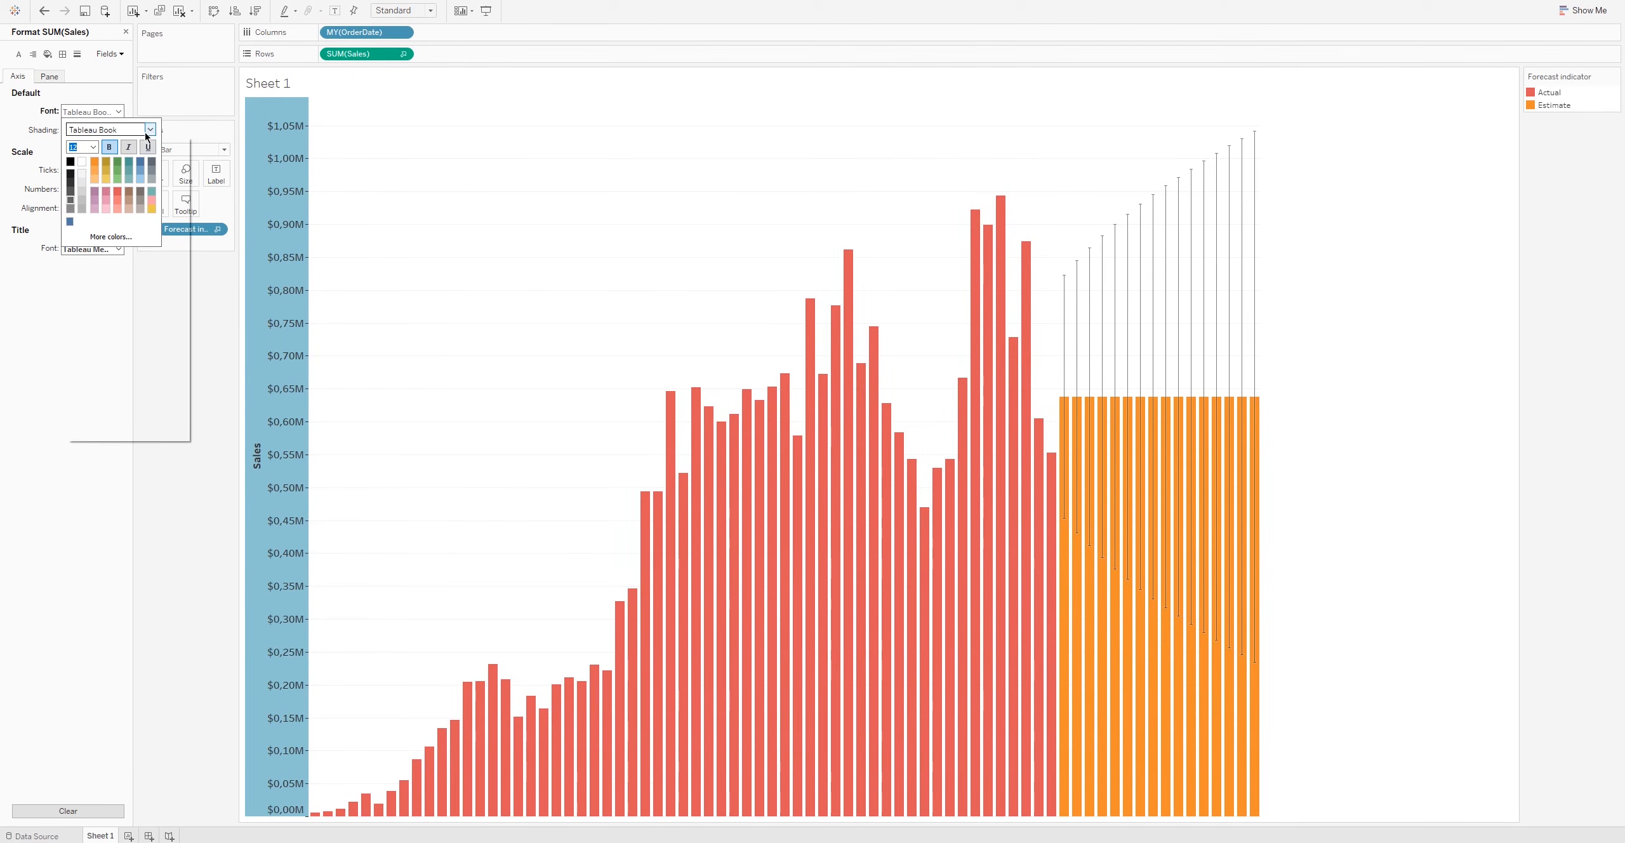
{"action": "left_click", "coordinate": [150, 130]}
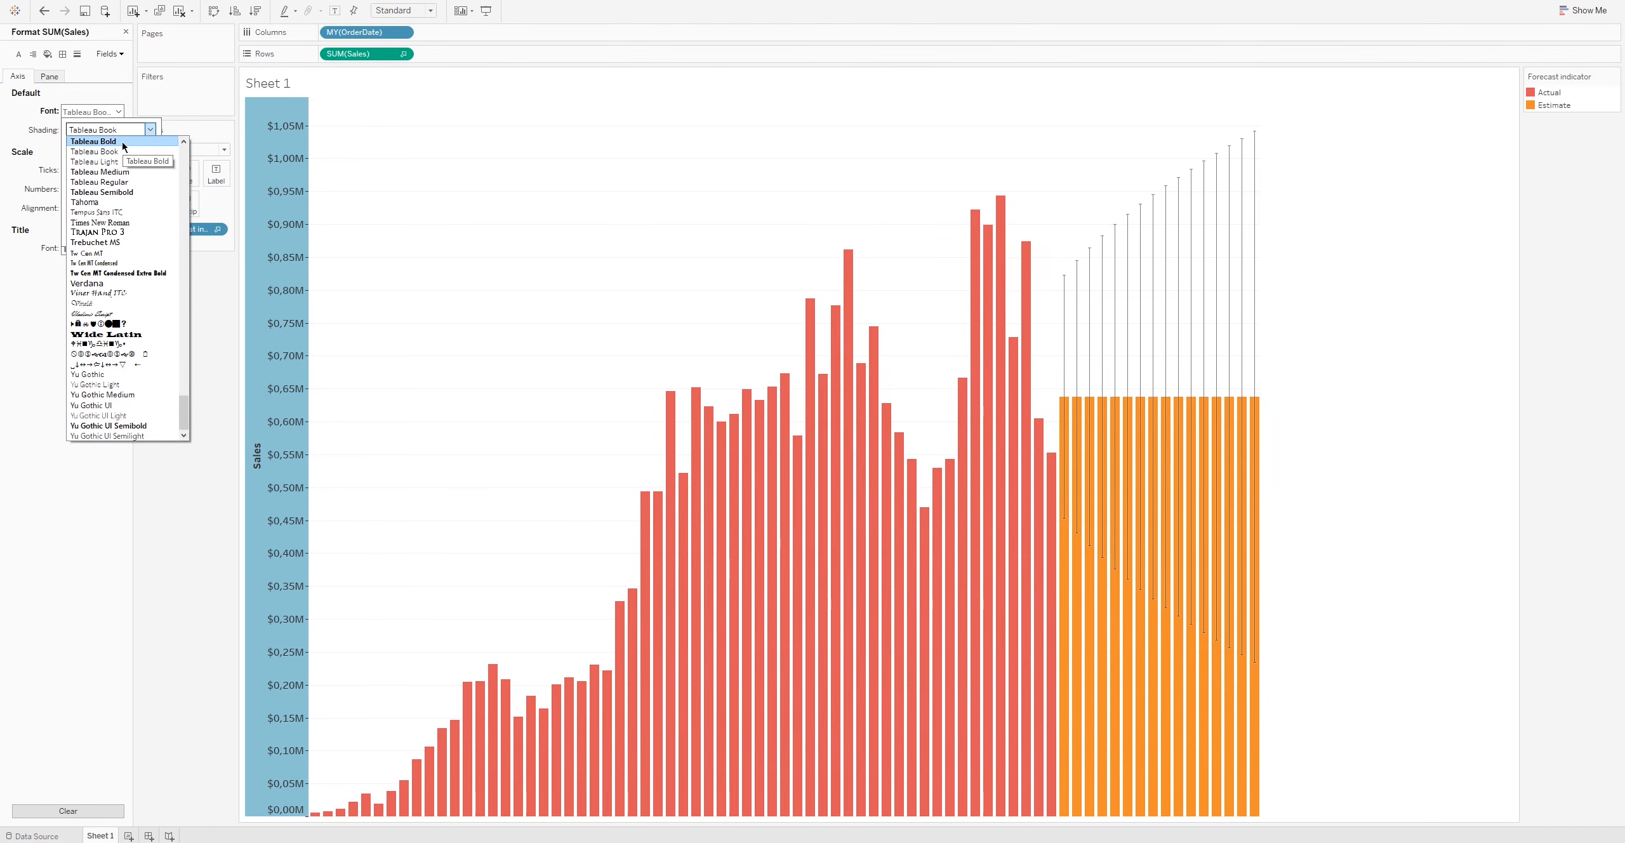
{"action": "scroll", "coordinate": [122, 153], "scroll_direction": "up", "scroll_amount": 2}
{"action": "left_click", "coordinate": [118, 200]}
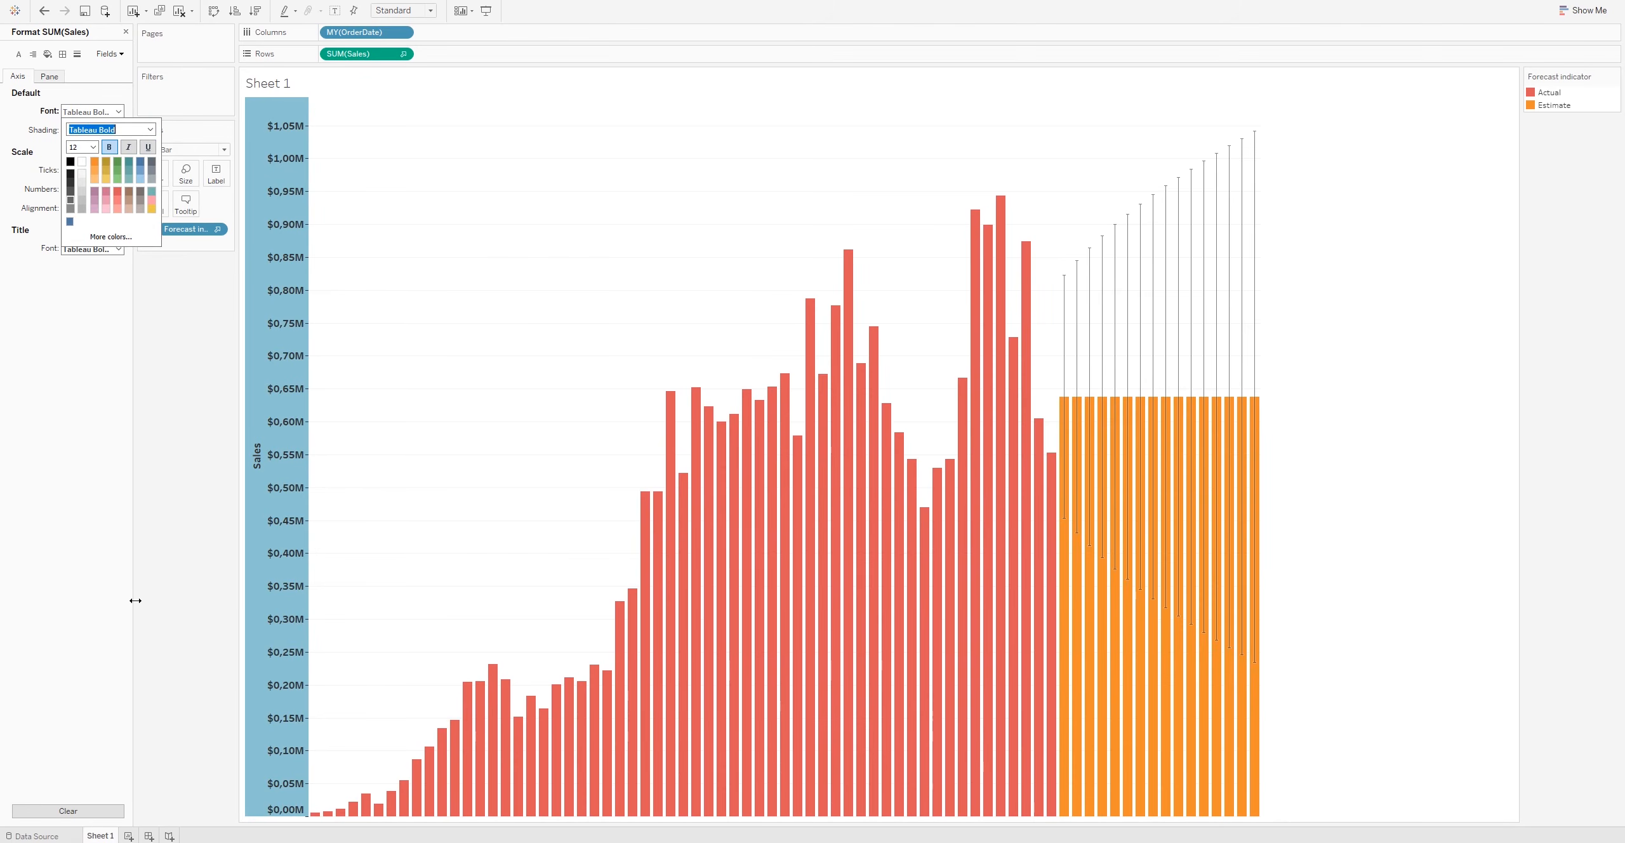
{"action": "left_click", "coordinate": [169, 621]}
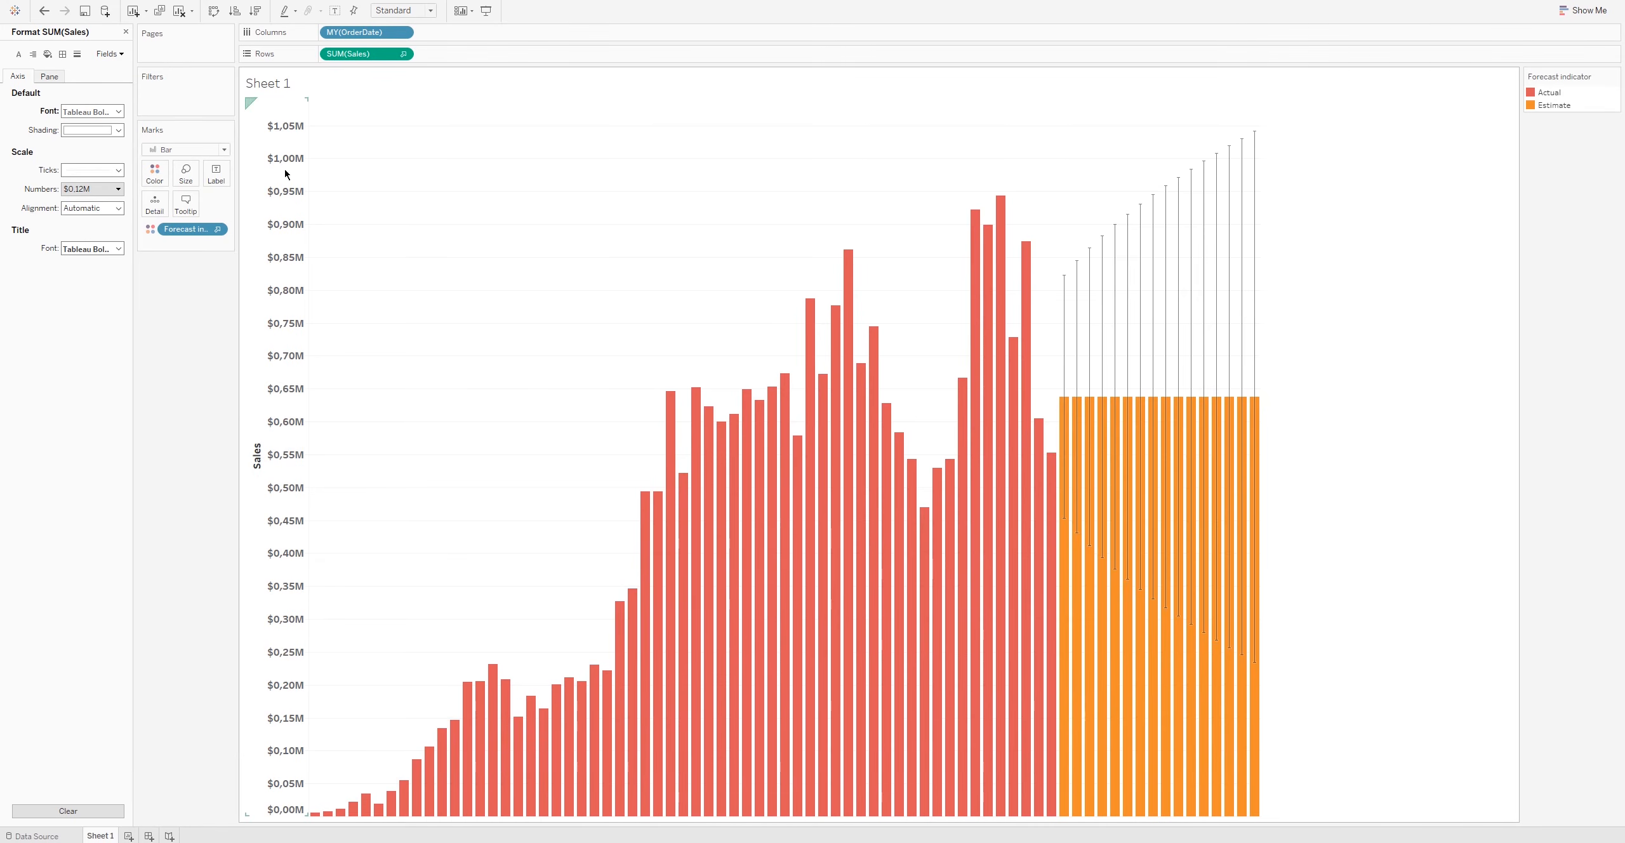
{"action": "key", "text": "ctrl+z"}
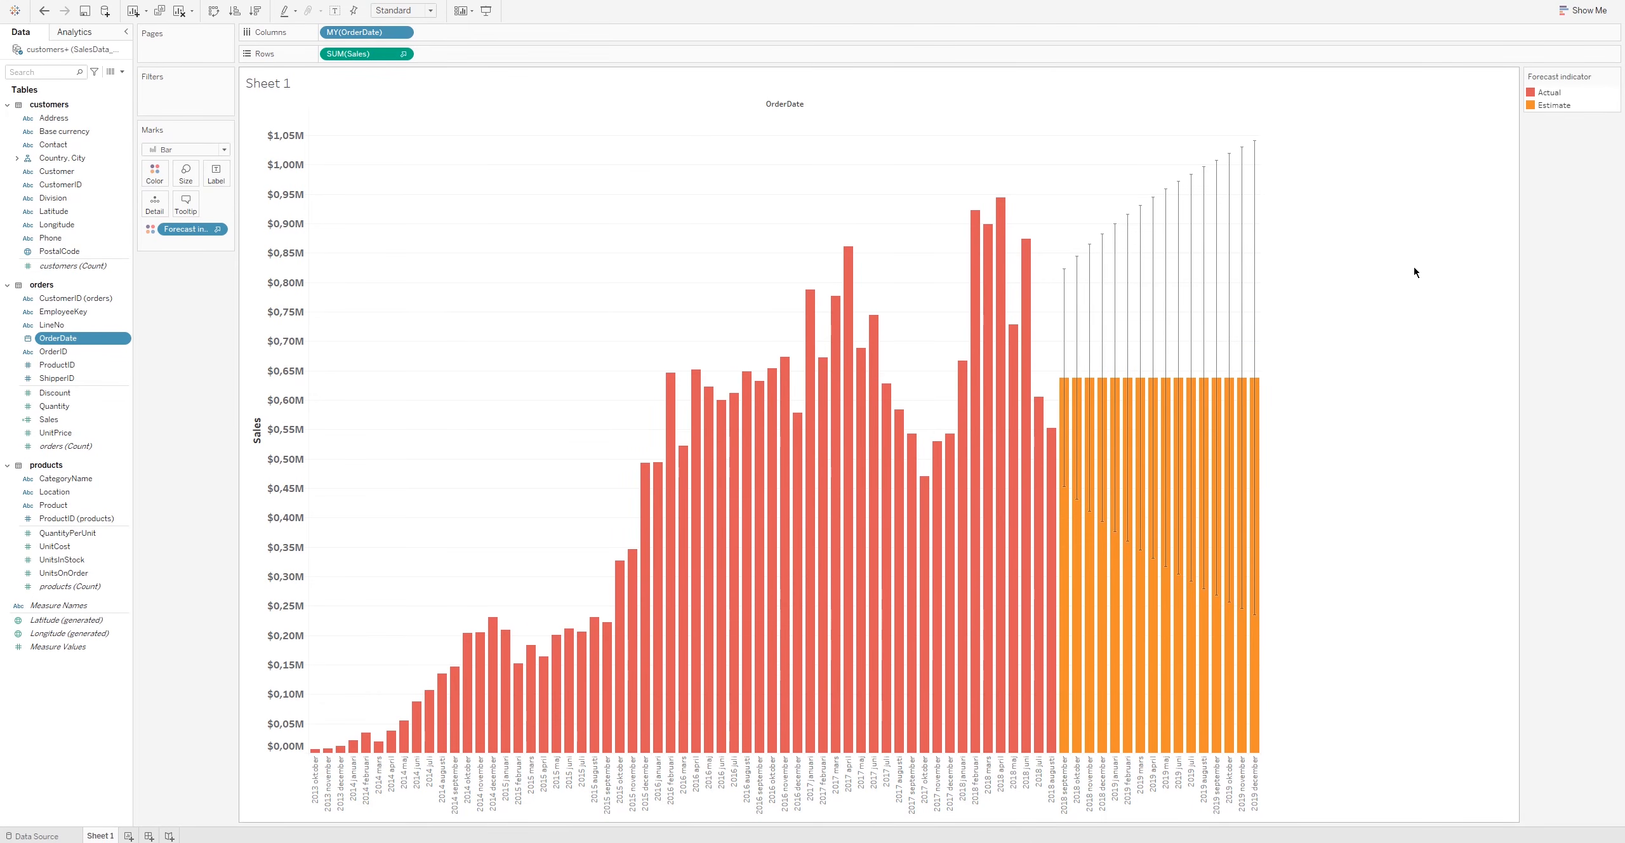
Step: Add a new worksheet and start a calculated field named No of Orders
{"action": "left_click", "coordinate": [128, 835]}
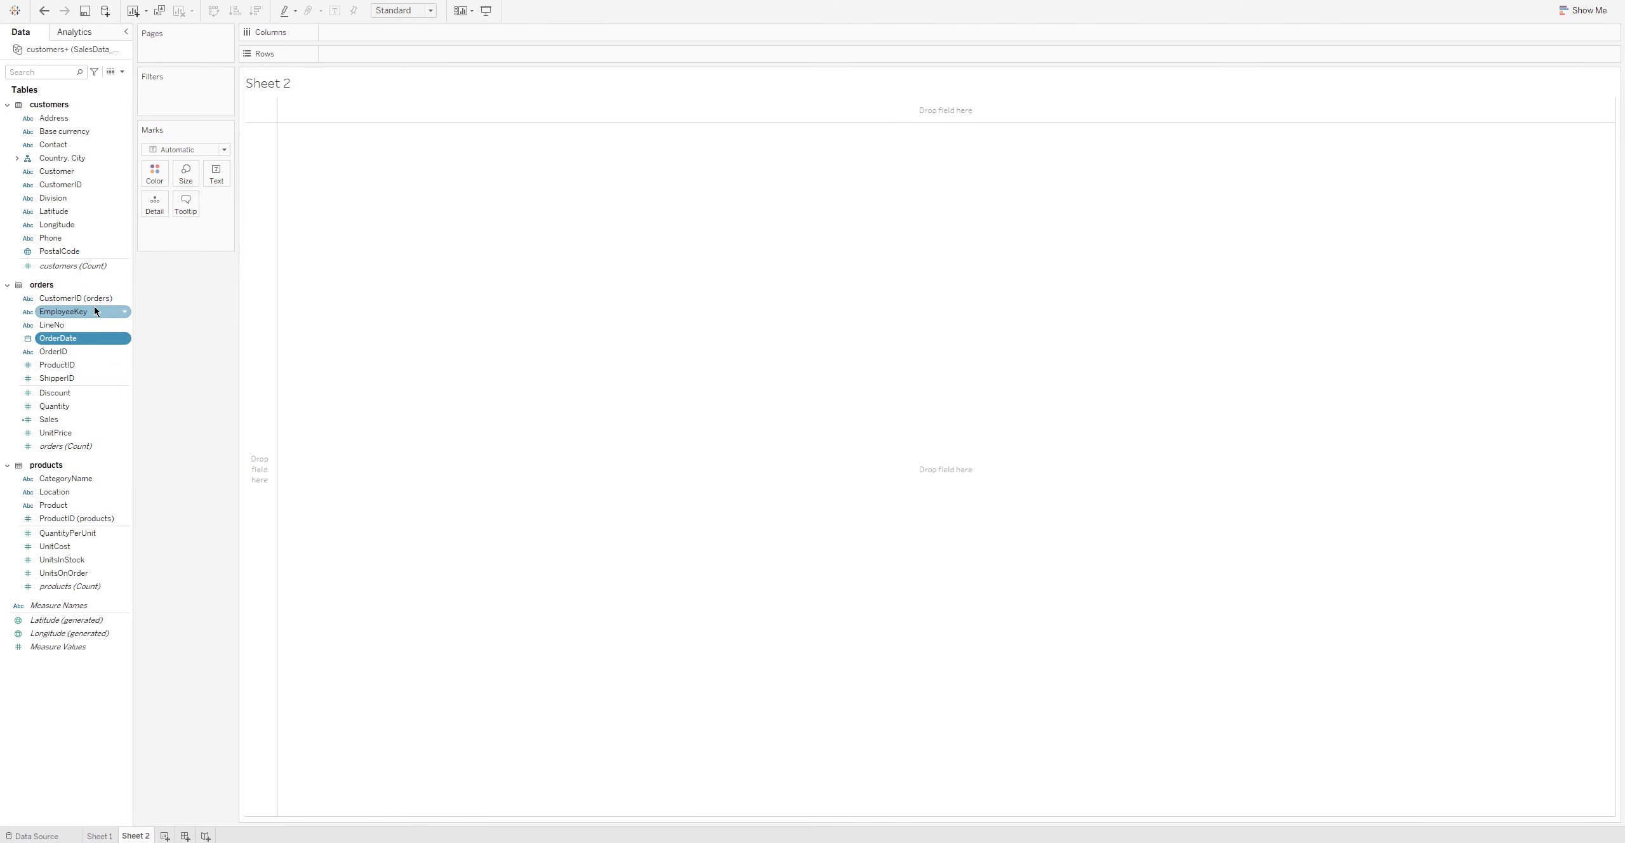
{"action": "right_click", "coordinate": [70, 685]}
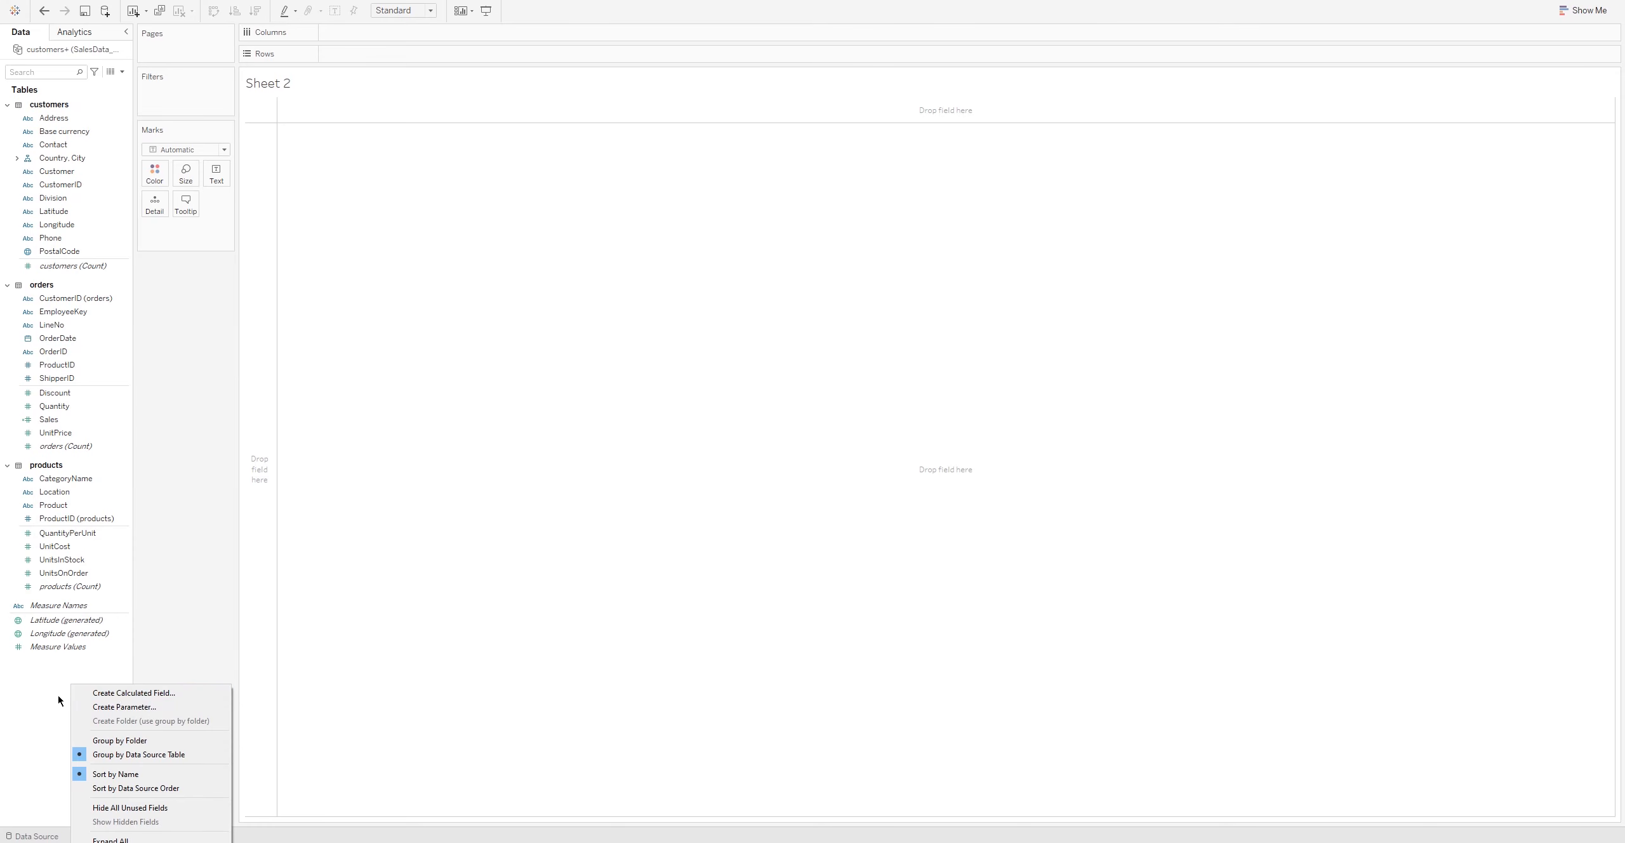
{"action": "left_click", "coordinate": [122, 693]}
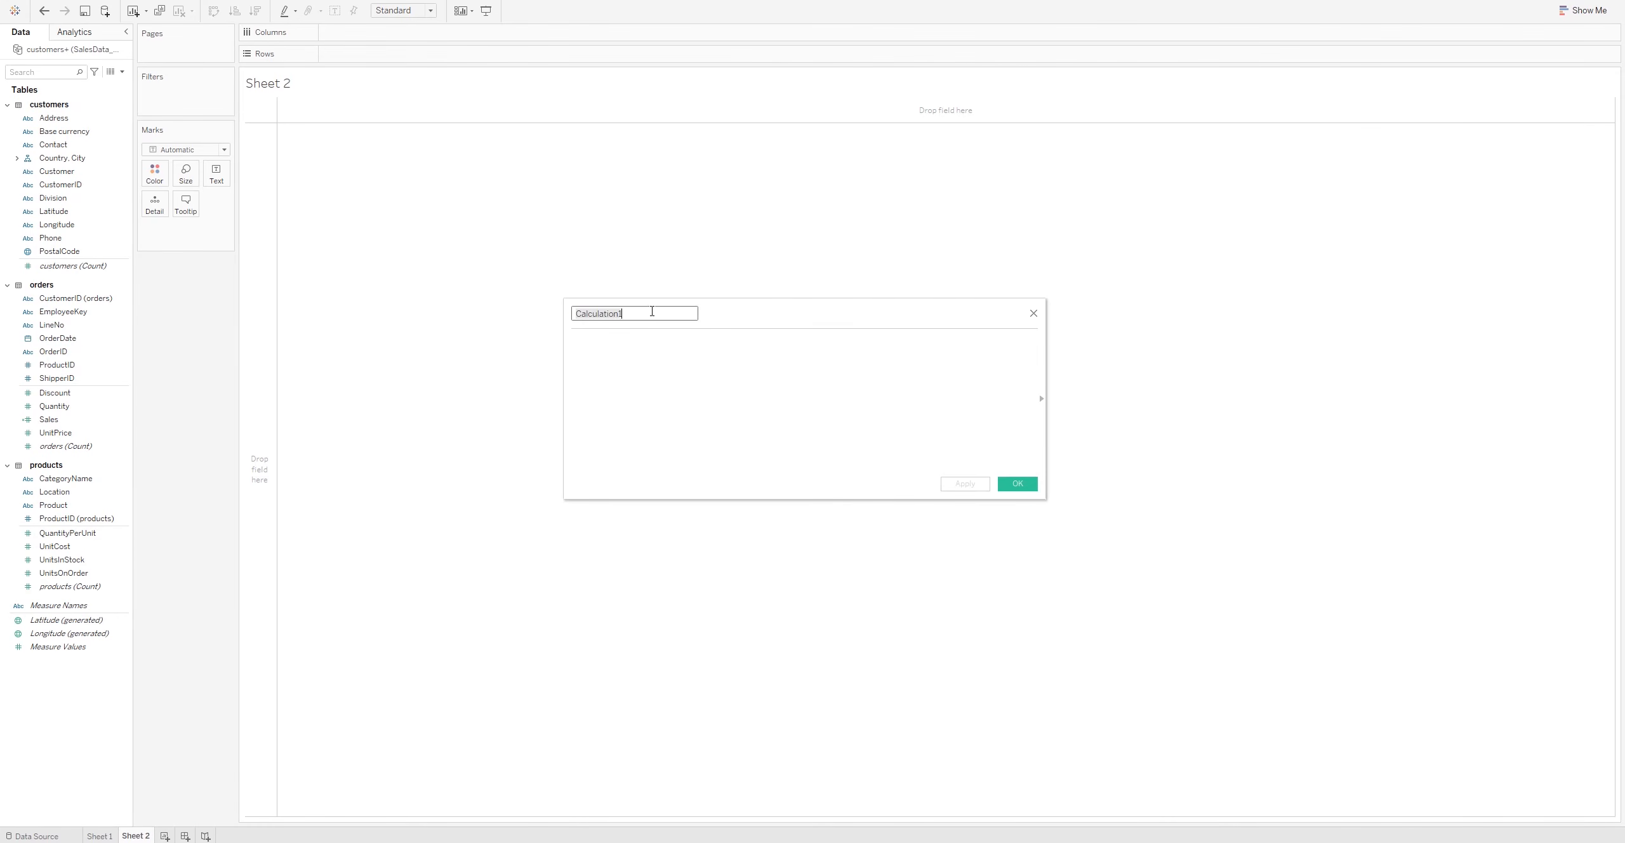
{"action": "type", "text": "No of Orders"}
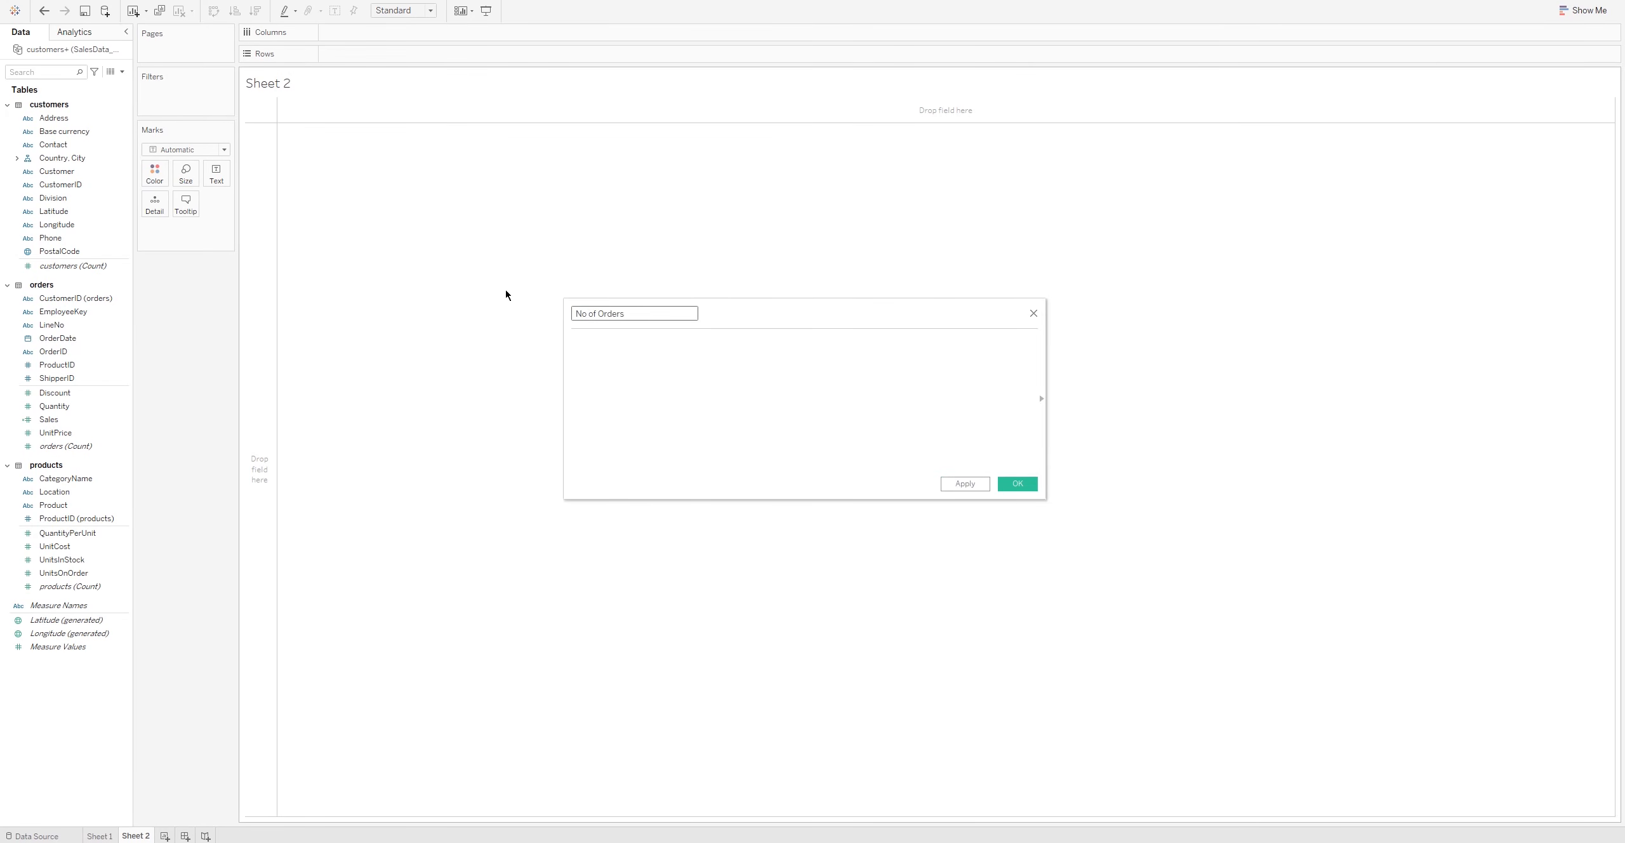
{"action": "key", "text": "Tab"}
Step: Define the calculated field as COUNTD([OrderID]) and save it
{"action": "type", "text": "C"}
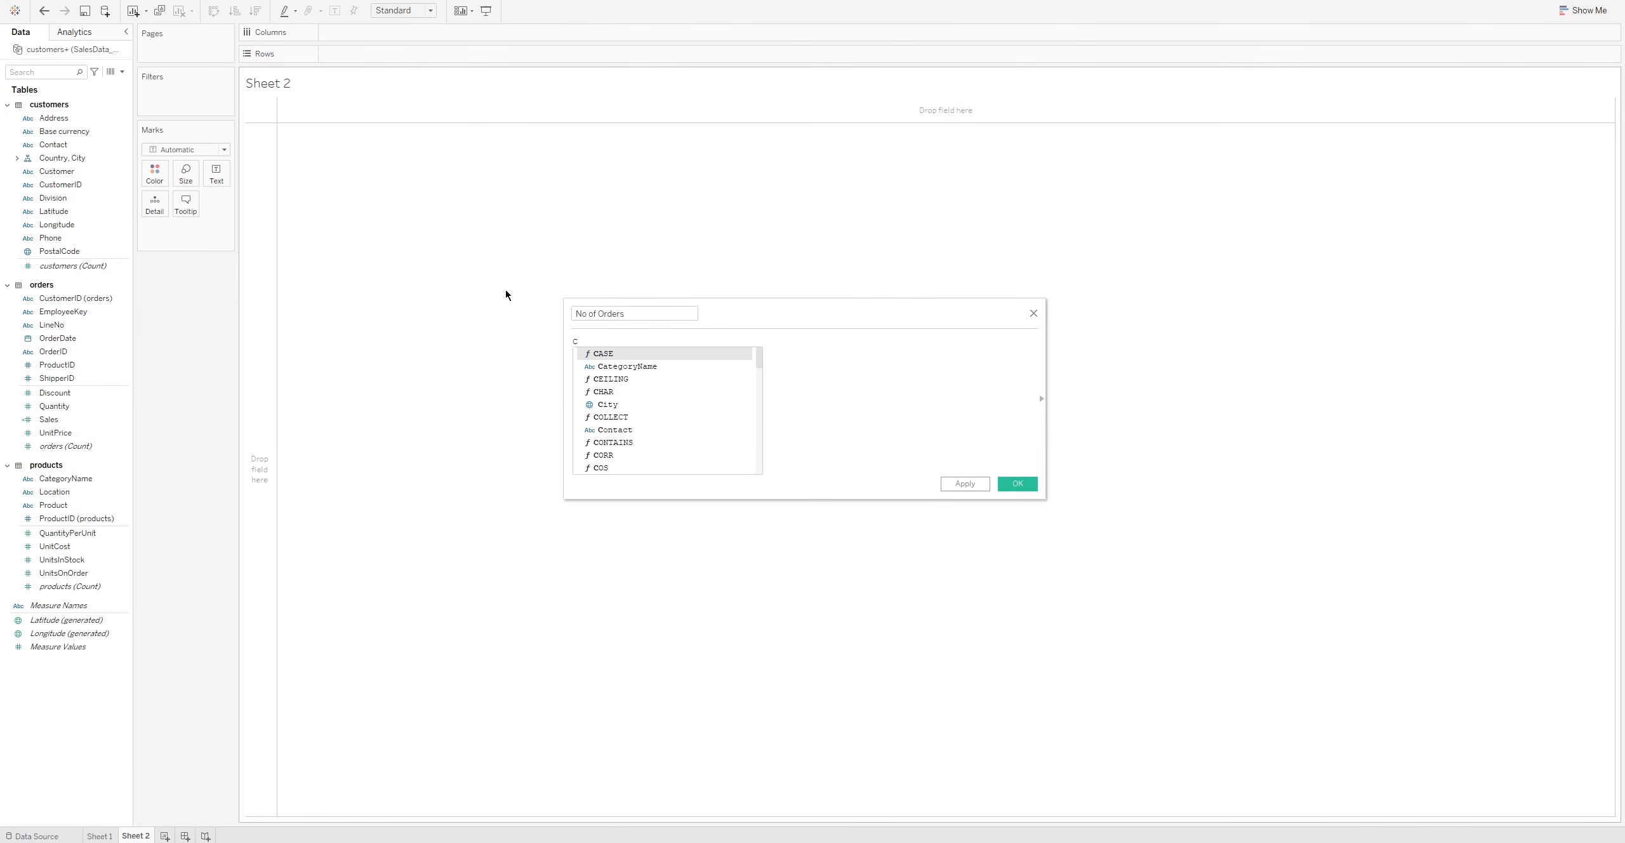
{"action": "type", "text": "oun"}
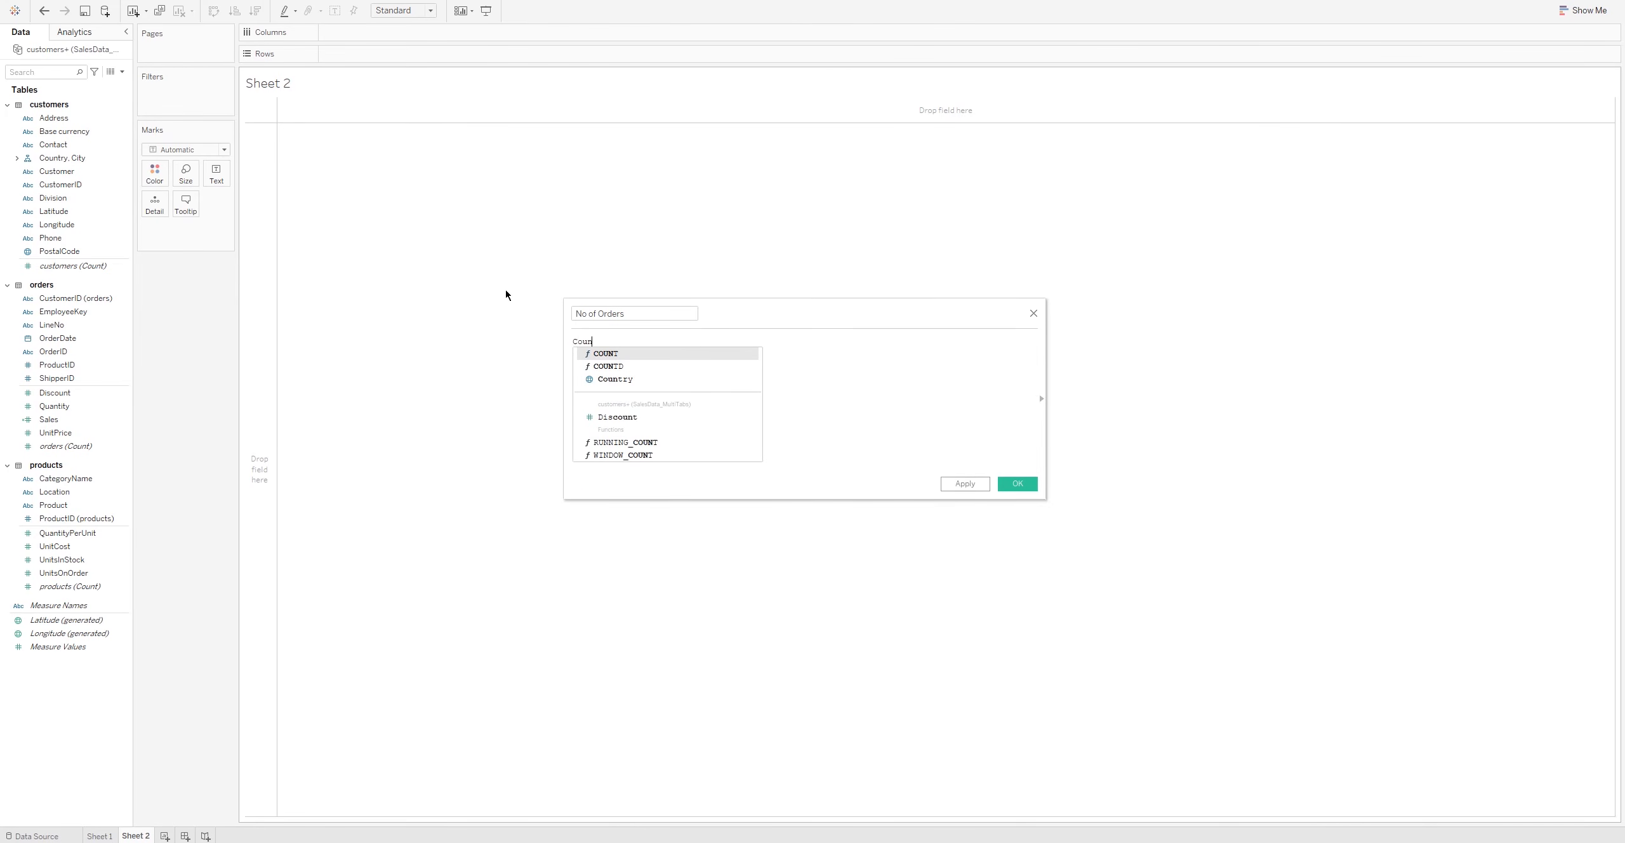
{"action": "key", "text": "Down"}
{"action": "type", "text": "'"}
{"action": "key", "text": "BackSpace"}
{"action": "key", "text": "Down"}
{"action": "key", "text": "Return"}
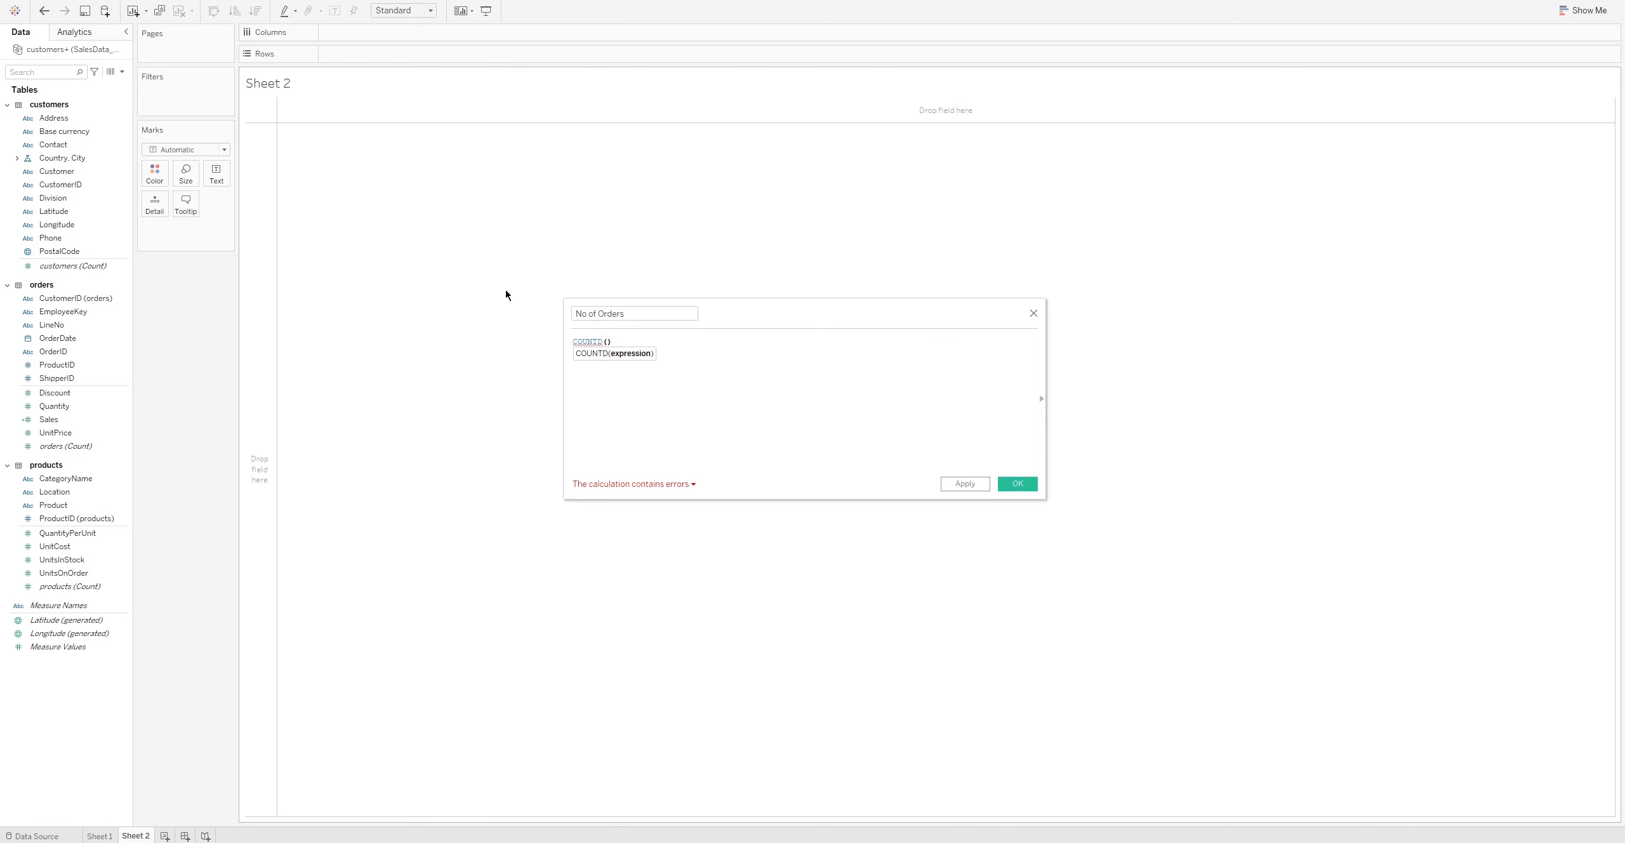
{"action": "type", "text": "Or"}
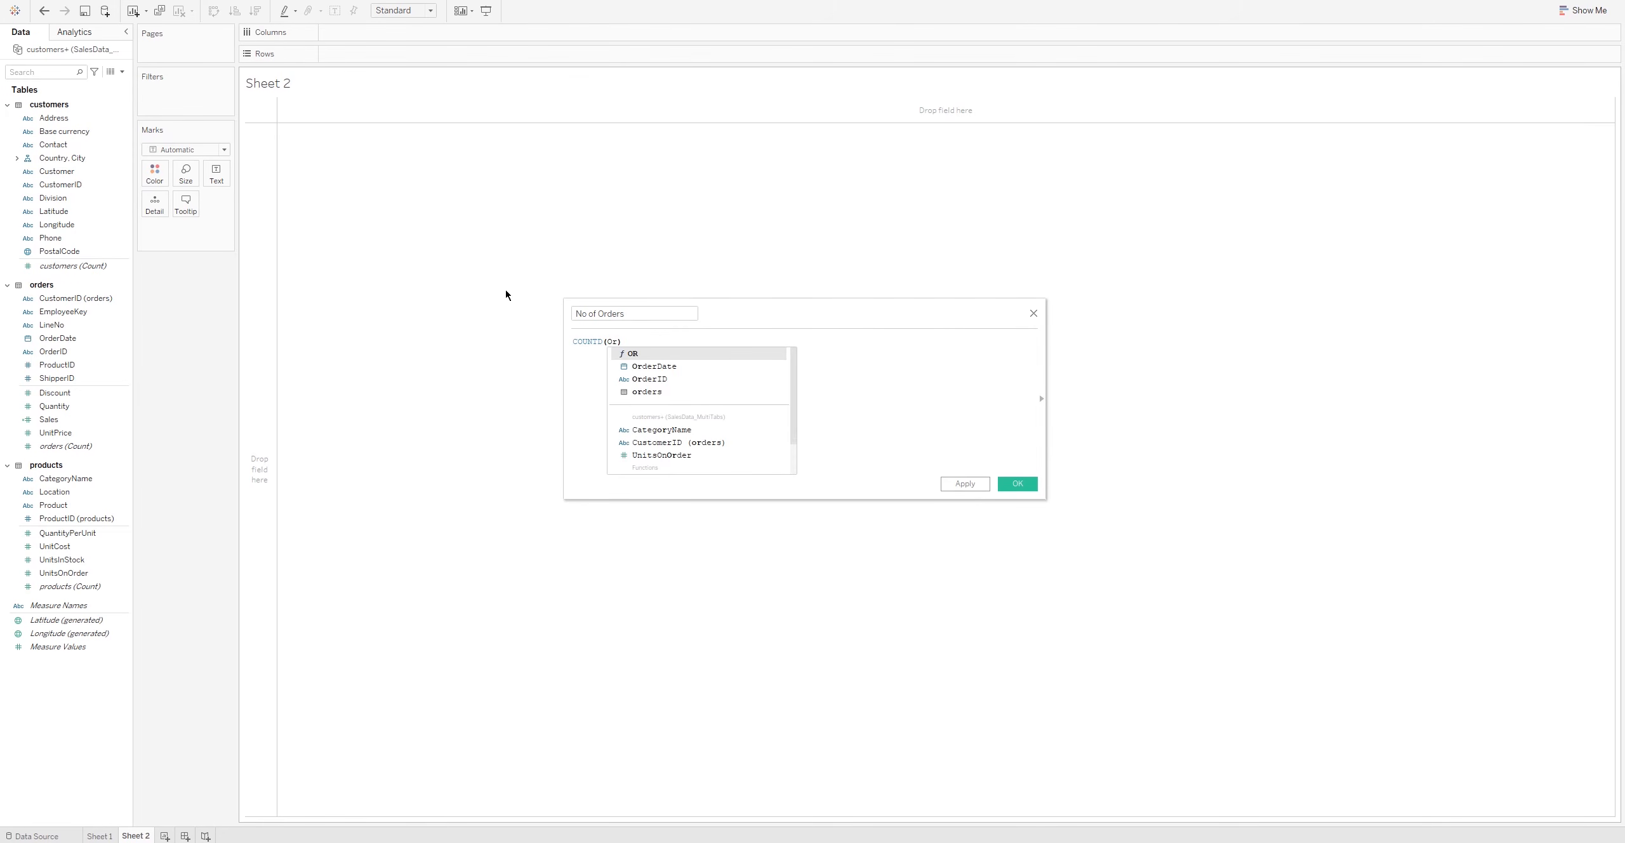
{"action": "key", "text": "Down"}
{"action": "key", "text": "Down"}
{"action": "key", "text": "Return"}
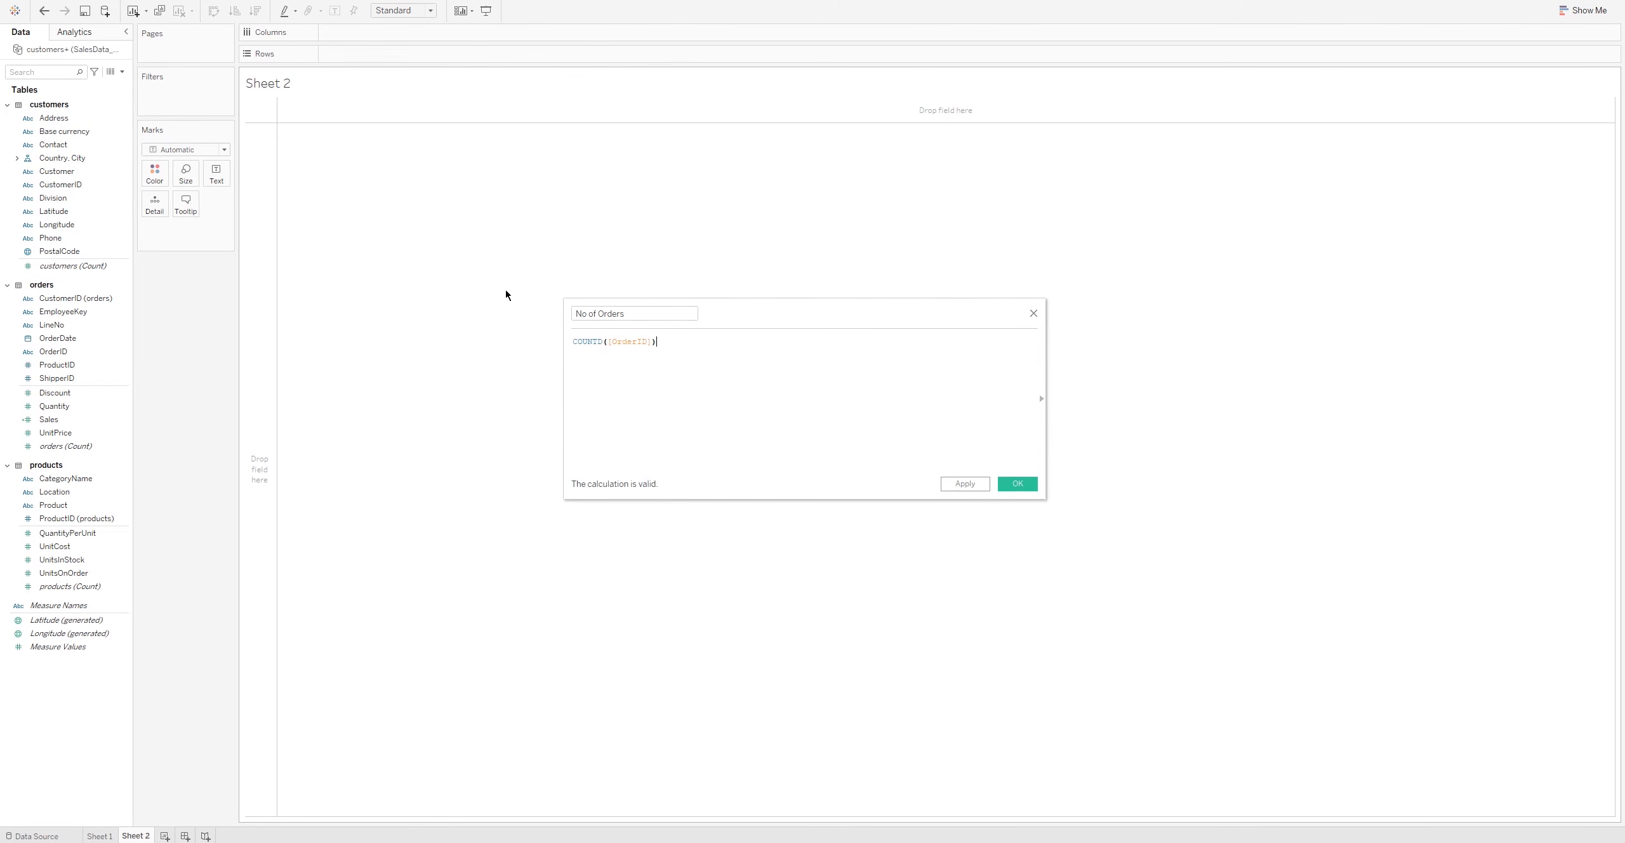
{"action": "left_click", "coordinate": [981, 483]}
{"action": "left_click", "coordinate": [1017, 482]}
Step: Place the No of Orders measure as text in the Sheet 2 view
{"action": "left_click", "coordinate": [43, 698]}
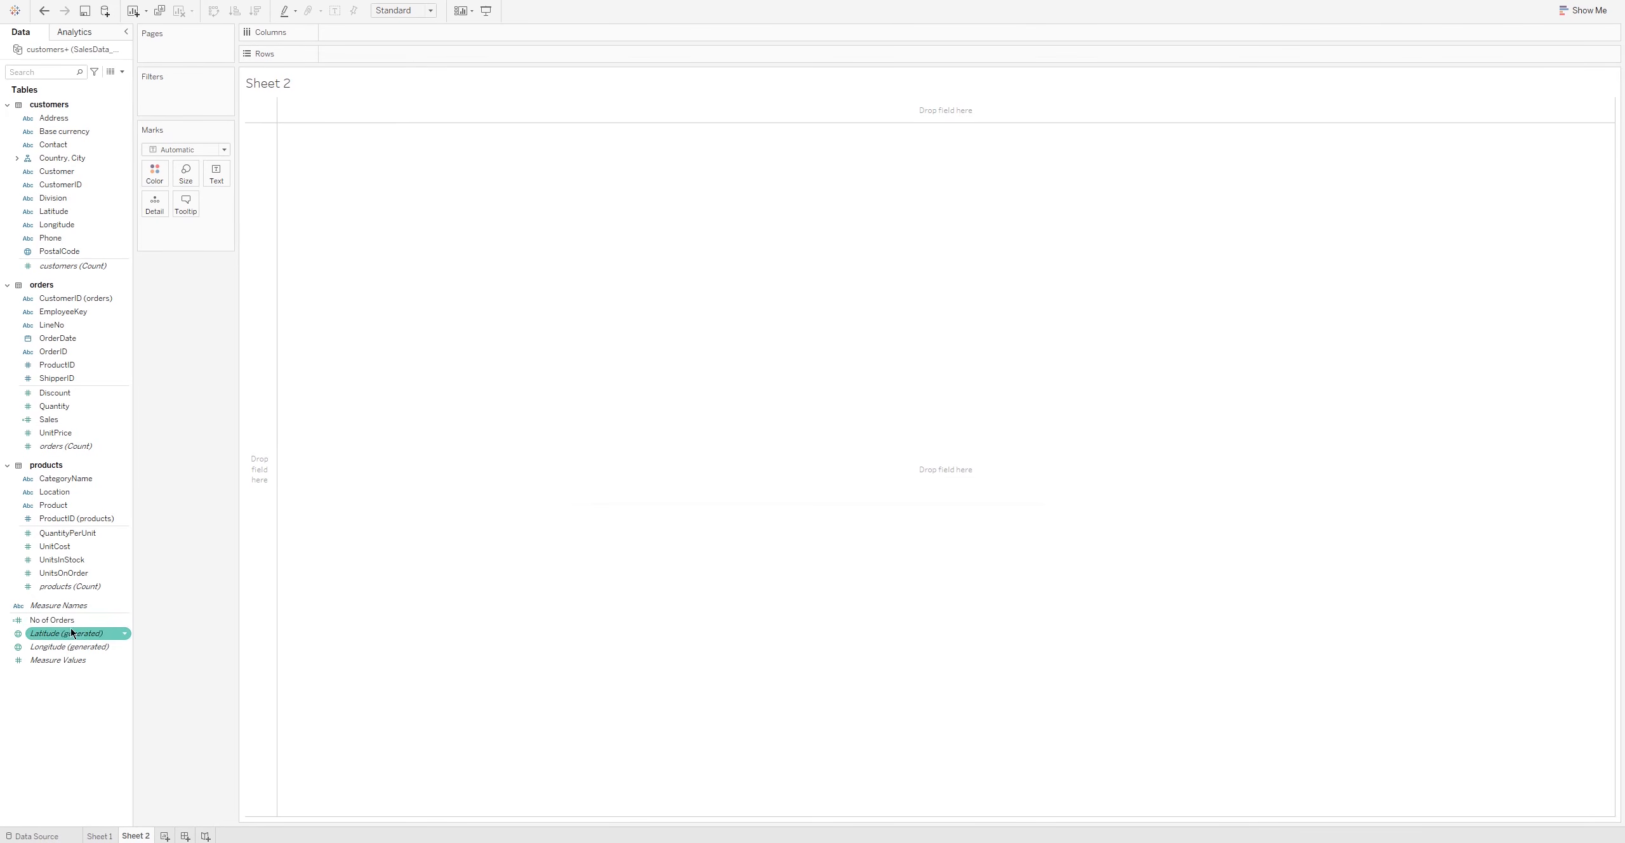
{"action": "left_click_drag", "start_coordinate": [63, 620], "coordinate": [217, 174]}
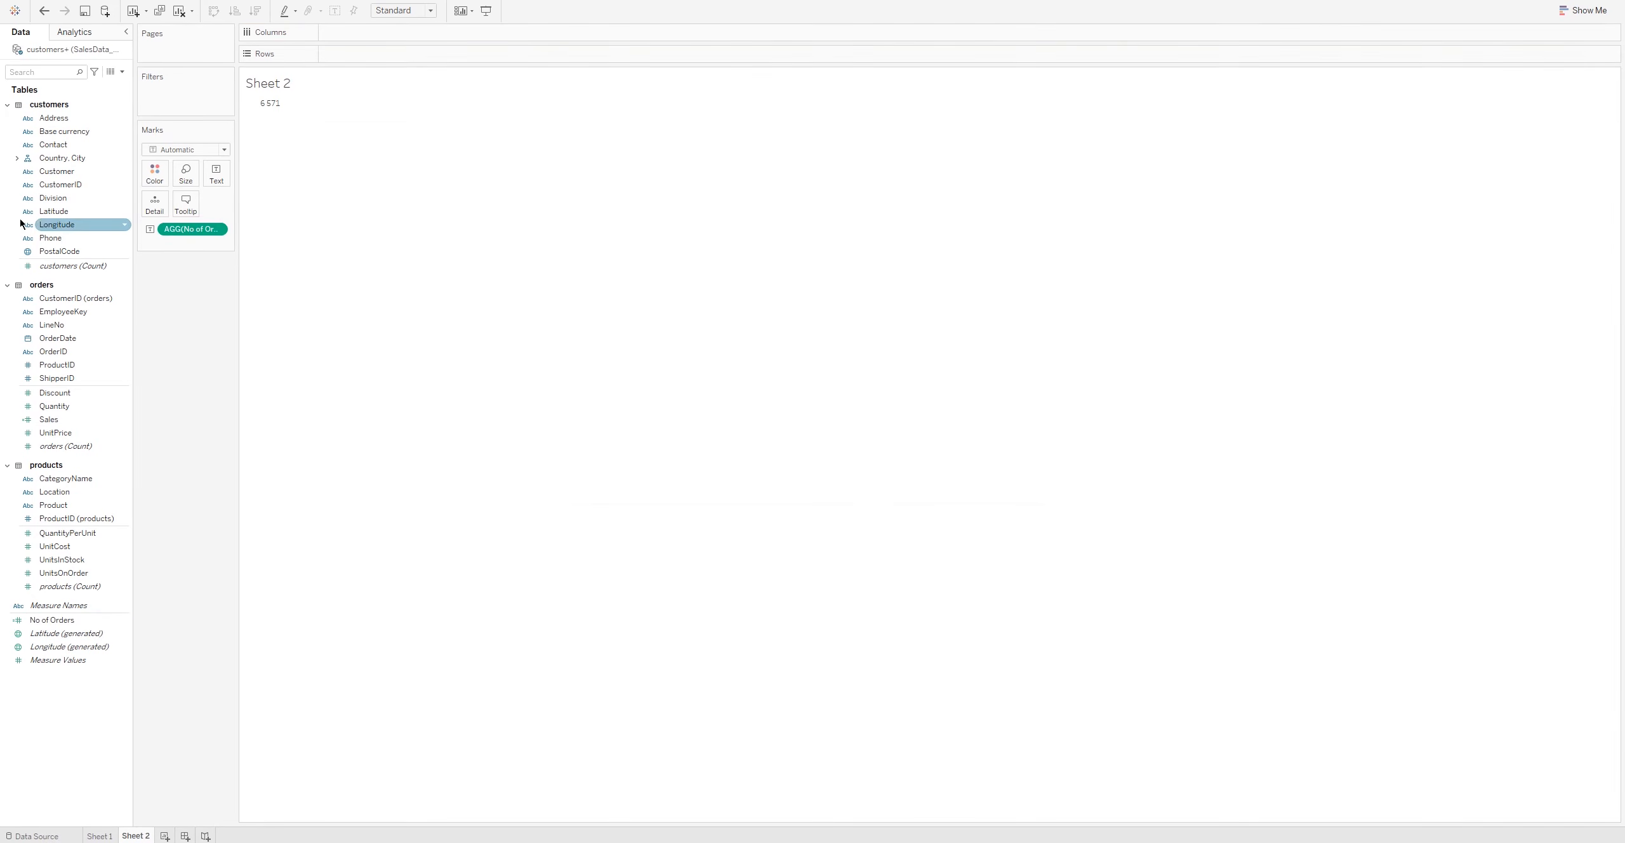
{"action": "left_click", "coordinate": [53, 143]}
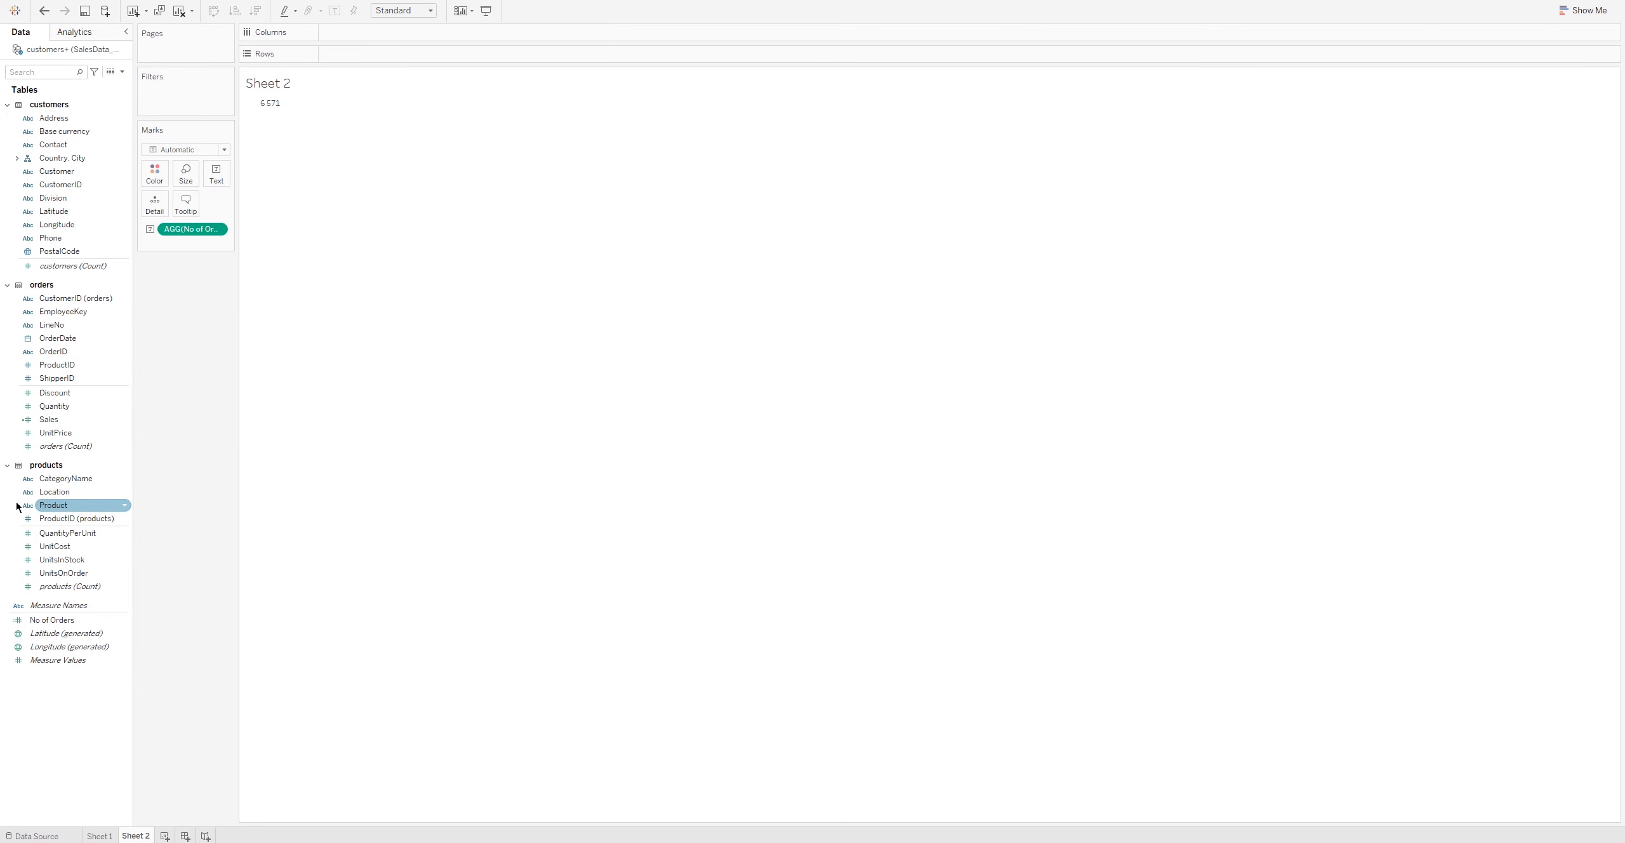
Step: Combine Product and CategoryName into a hierarchy named Product Drill Down
{"action": "left_click_drag", "start_coordinate": [48, 505], "coordinate": [66, 484]}
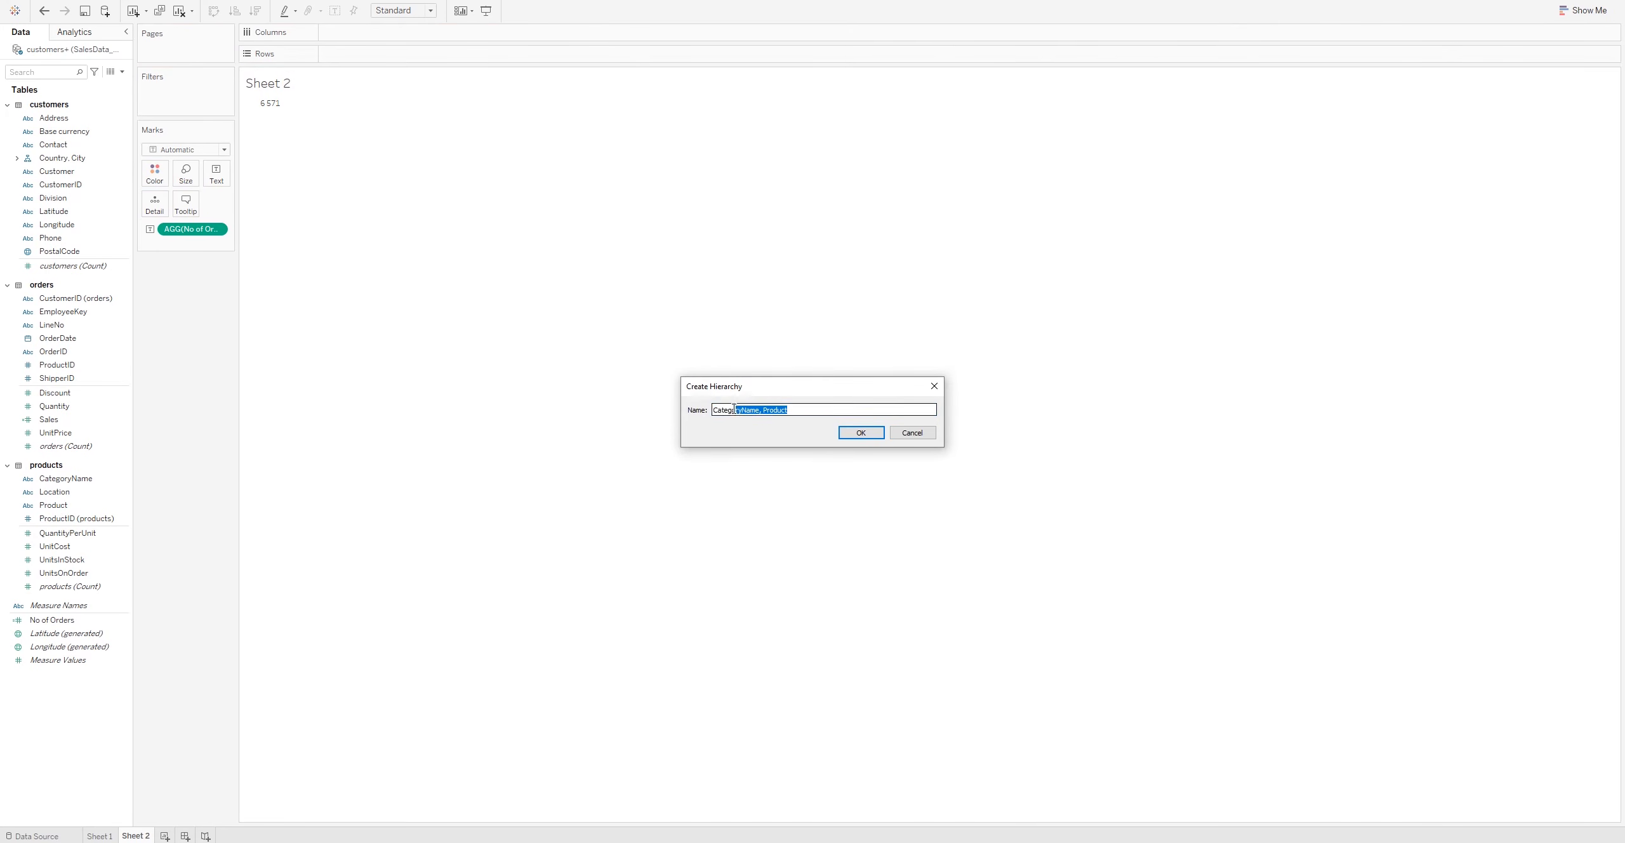
{"action": "type", "text": "Product Drill Down"}
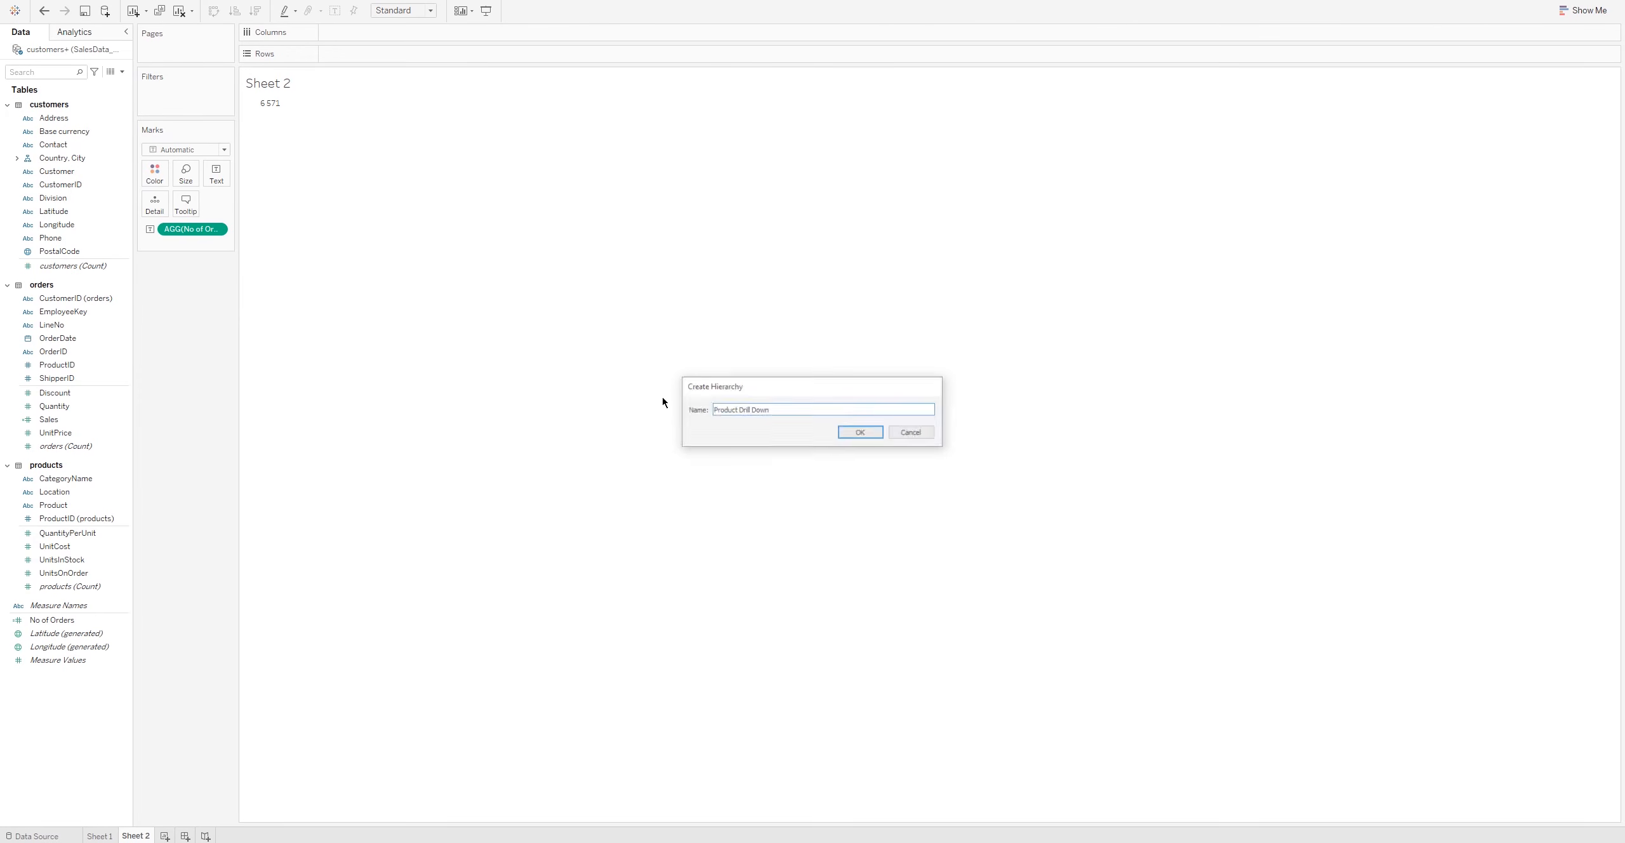
{"action": "key", "text": "Return"}
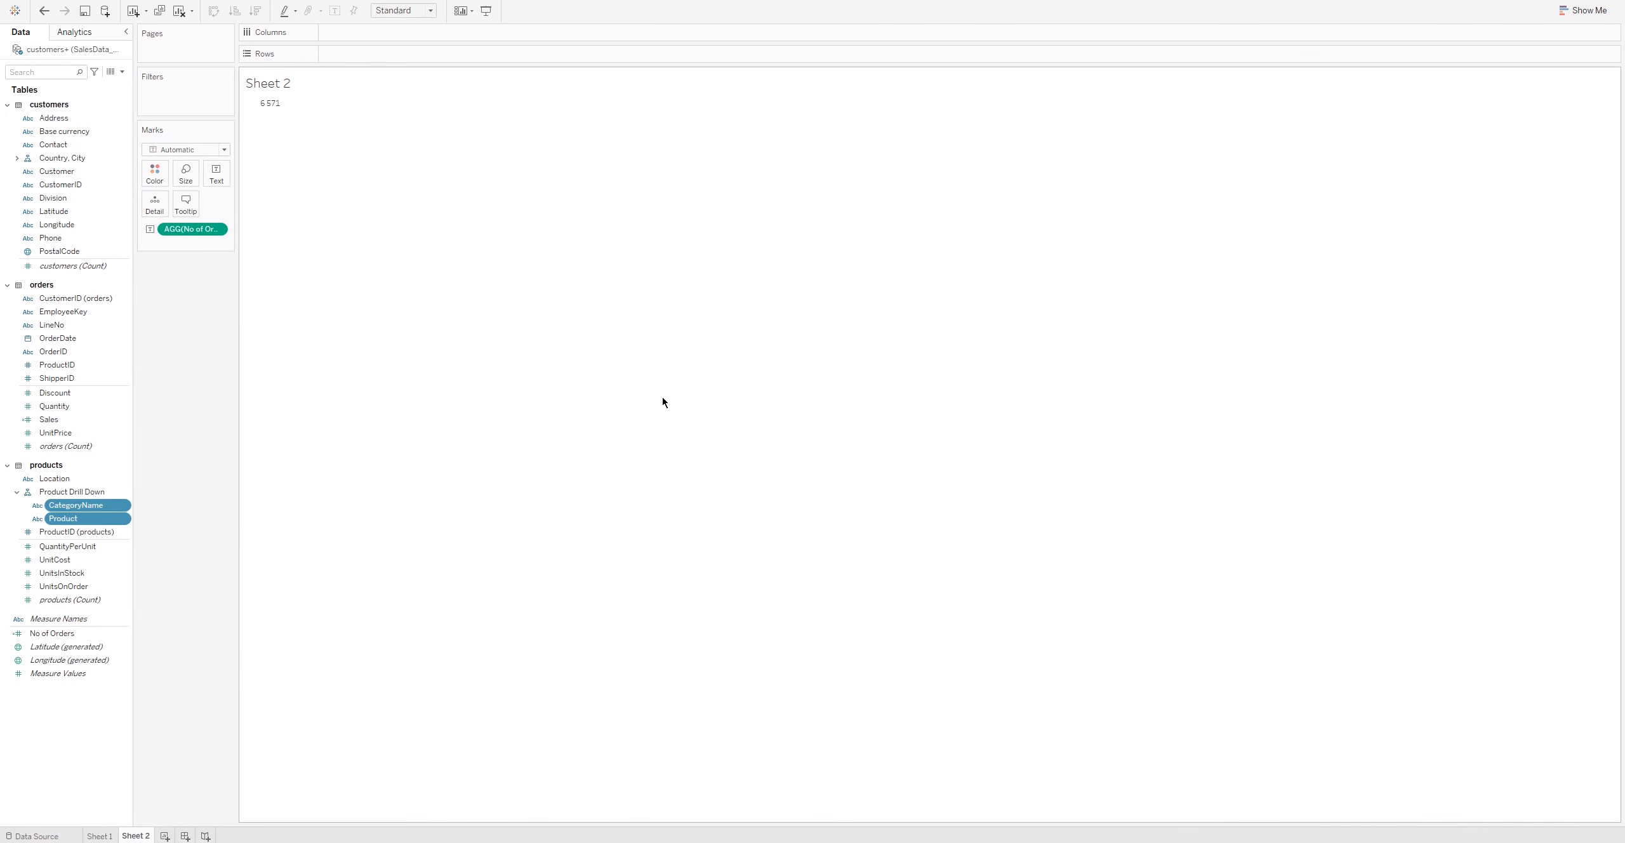
Step: Break No of Orders down by the Product Drill Down hierarchy and show it as a horizontal bar chart
{"action": "left_click", "coordinate": [16, 491]}
{"action": "left_click_drag", "start_coordinate": [43, 492], "coordinate": [321, 124]}
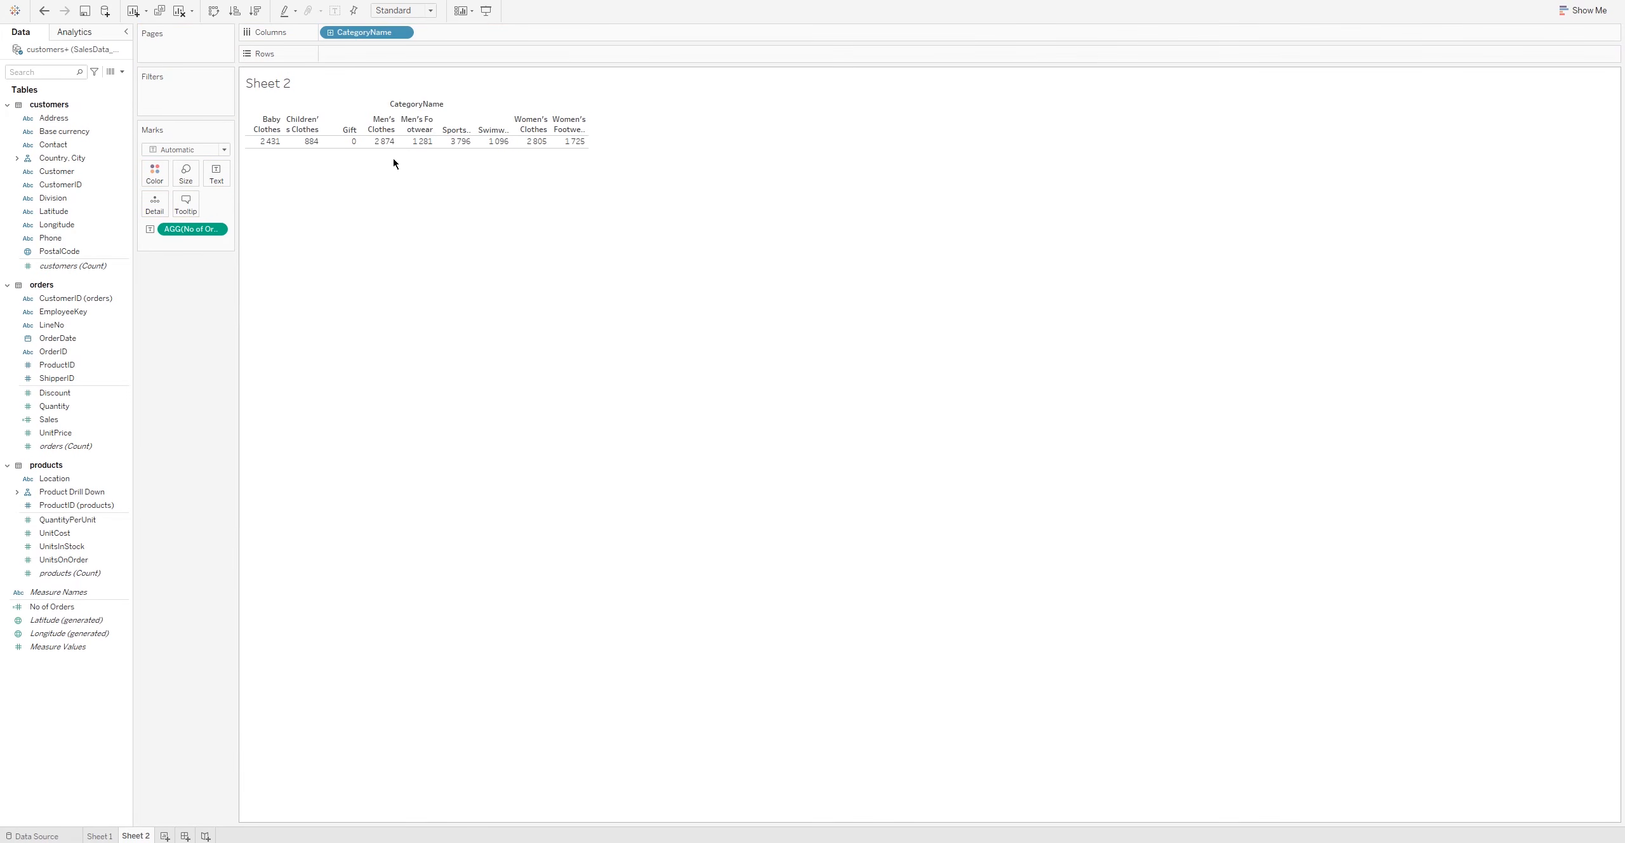
{"action": "left_click", "coordinate": [1582, 17]}
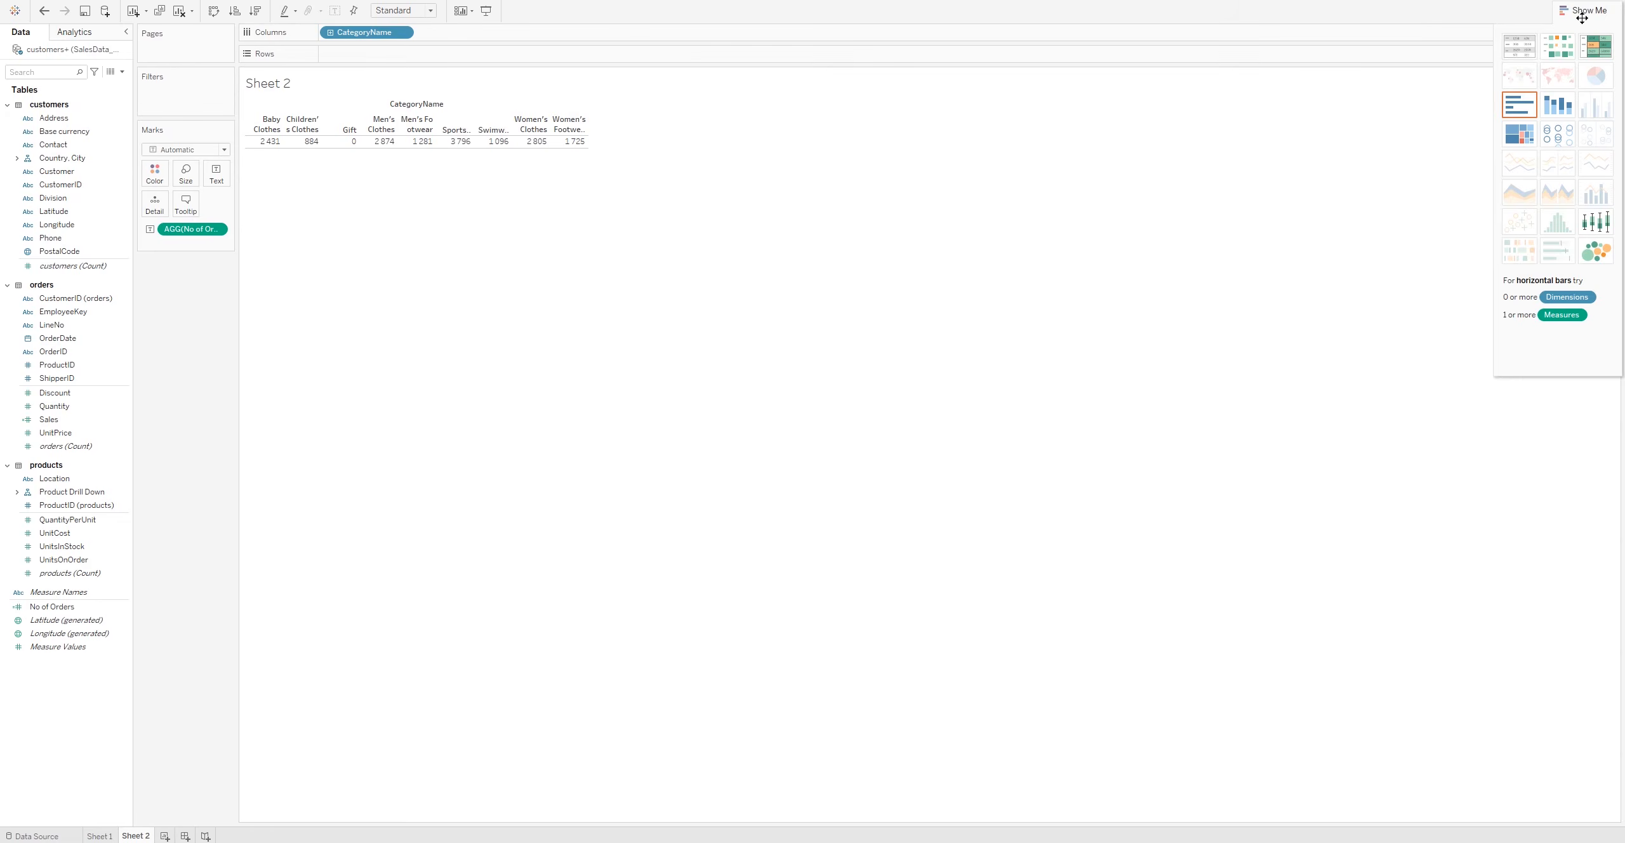
{"action": "left_click", "coordinate": [1517, 107]}
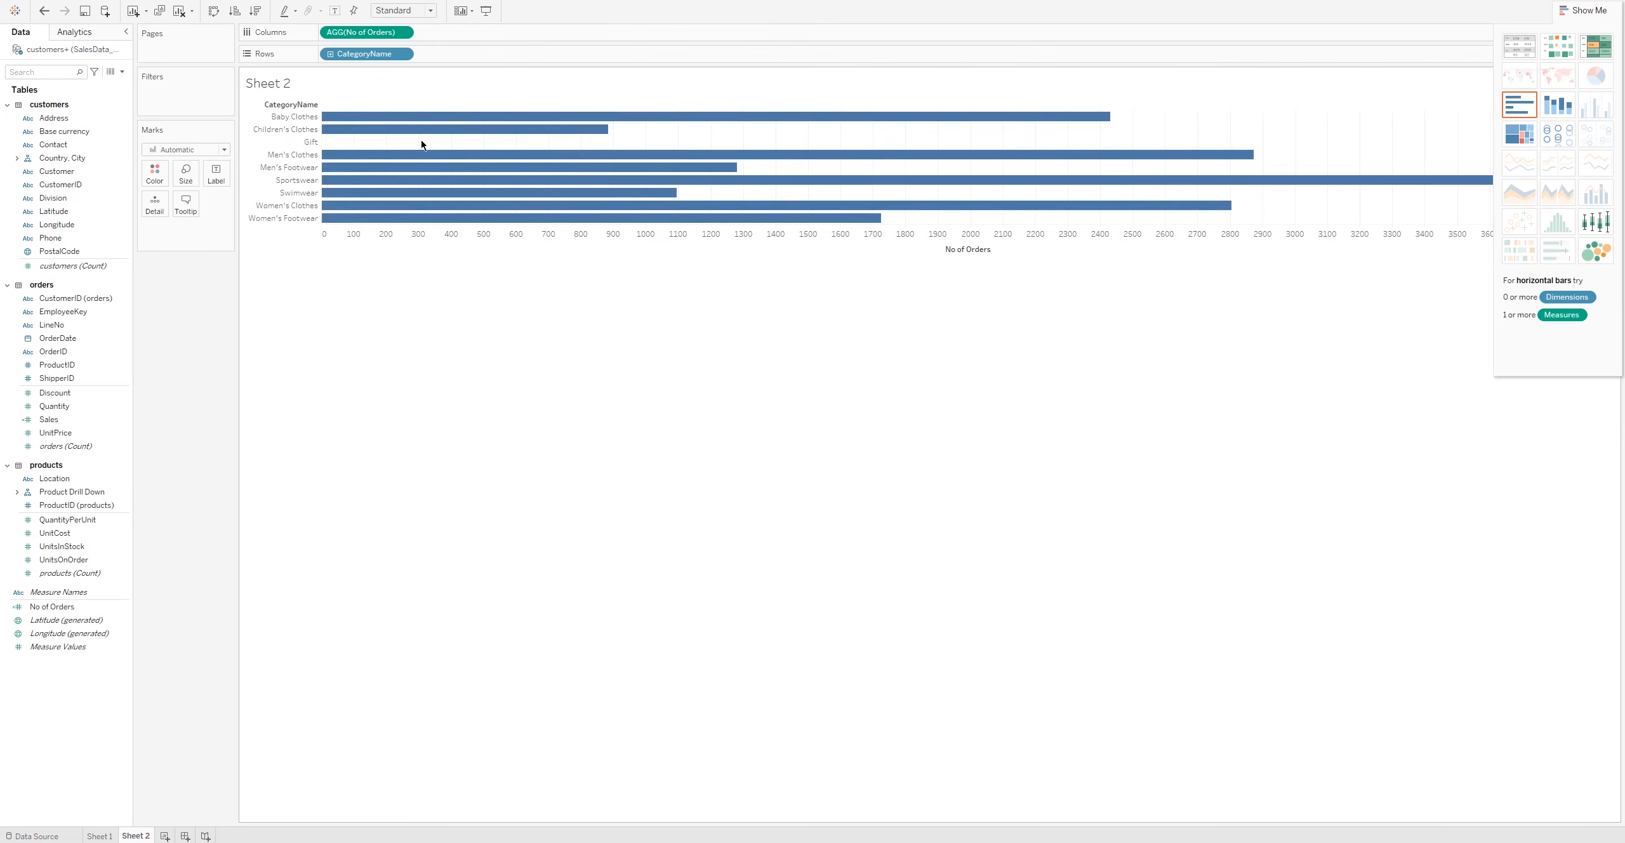
Step: Sort the category bars in descending order by No of Orders and drill down to the Product level
{"action": "left_click", "coordinate": [255, 11]}
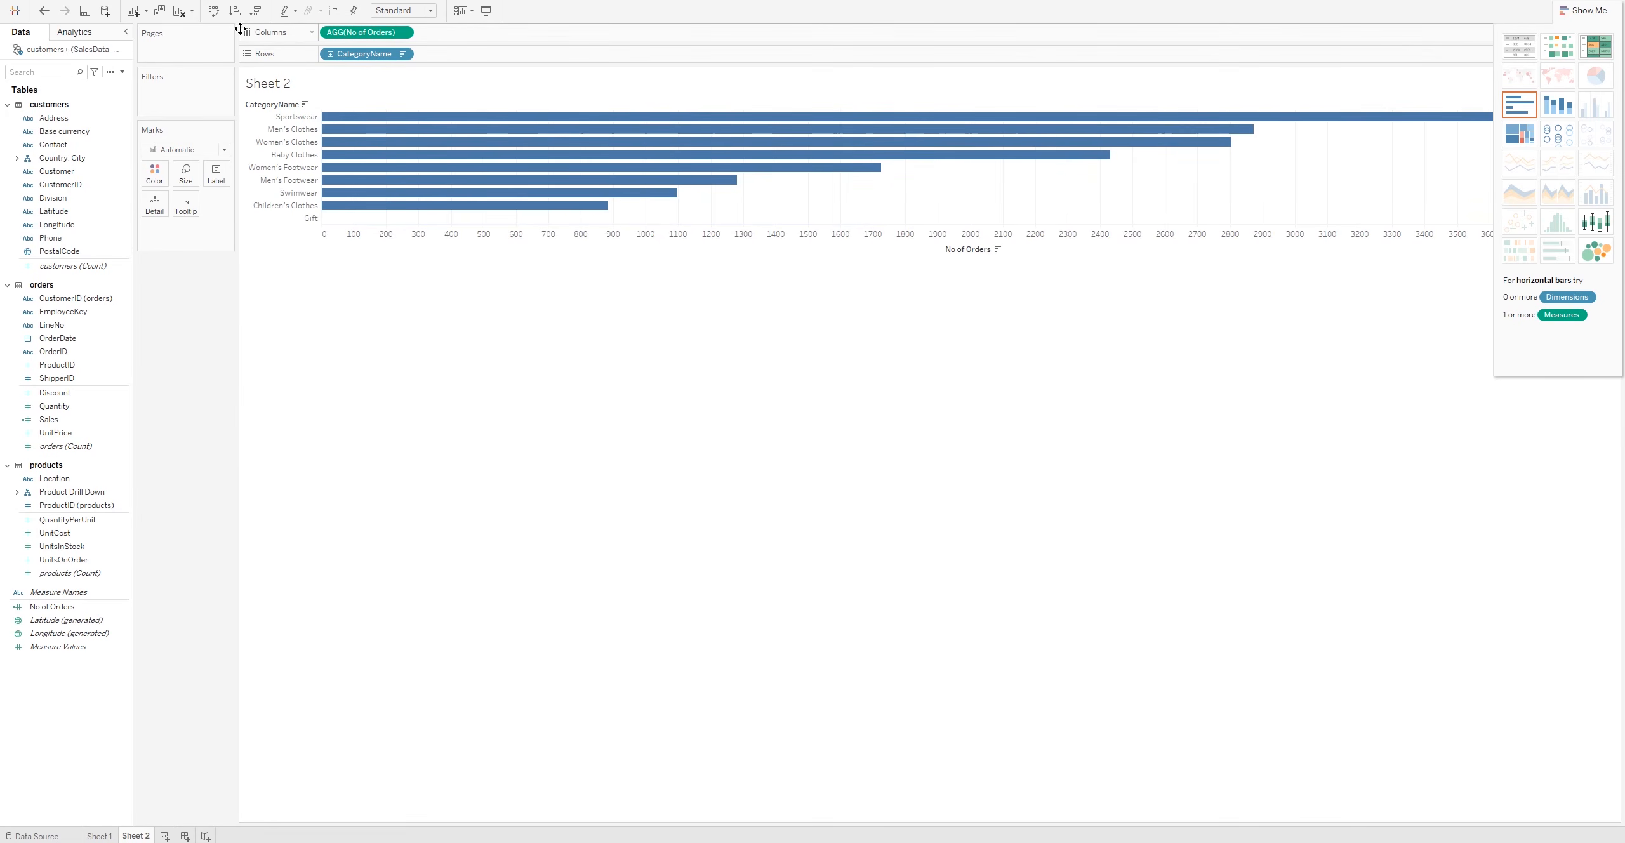
{"action": "left_click", "coordinate": [1574, 10]}
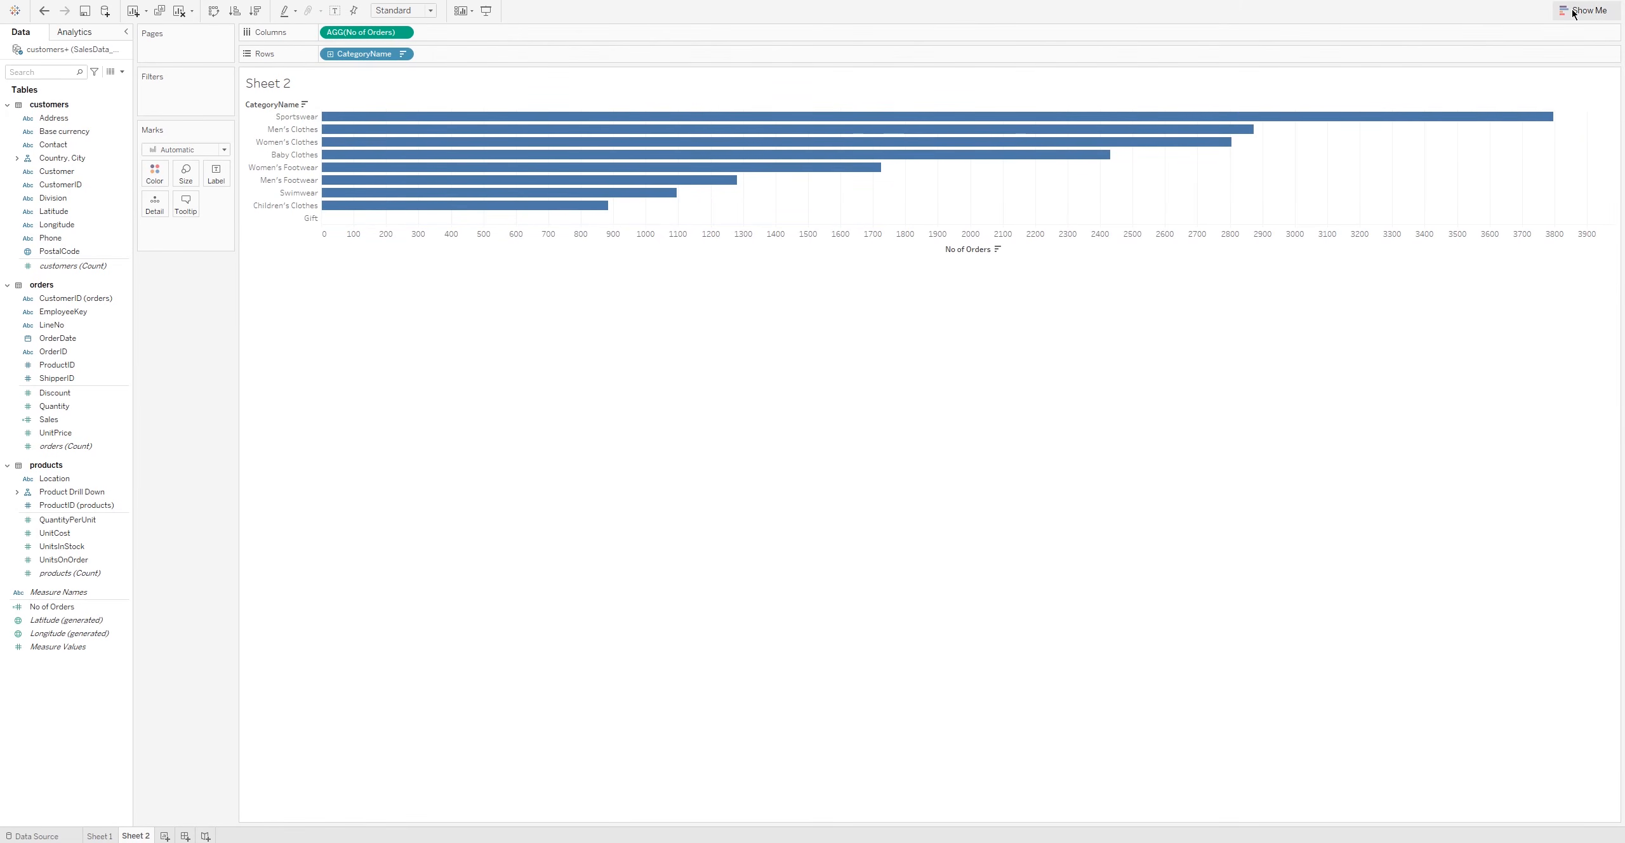
{"action": "left_click", "coordinate": [330, 54]}
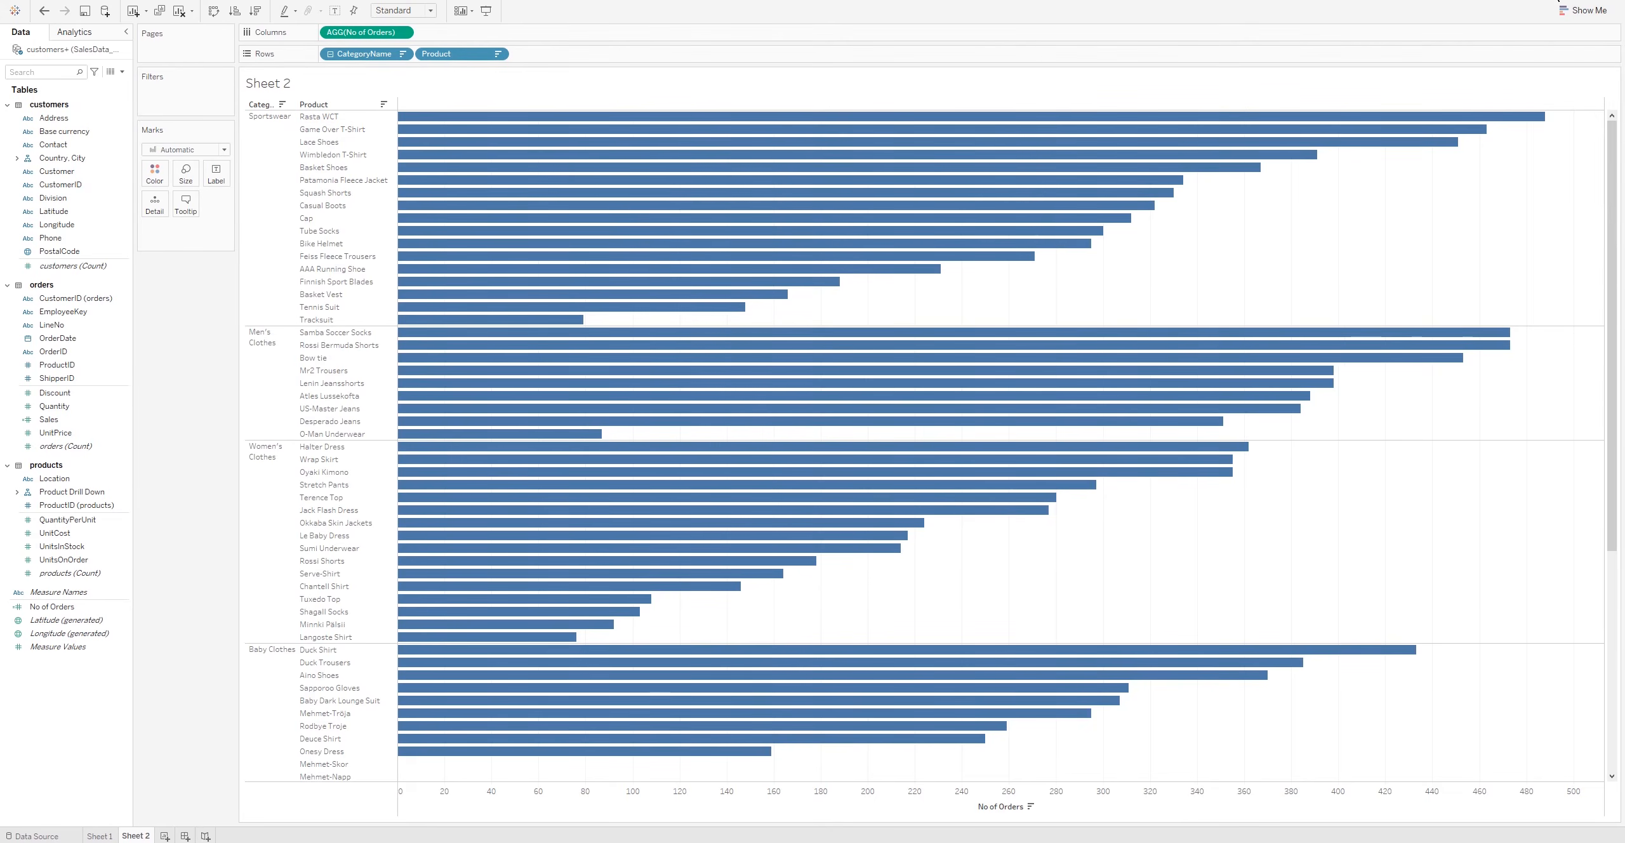
Step: Color the product bars by CategoryName from the Product Drill Down hierarchy
{"action": "left_click", "coordinate": [1565, 16]}
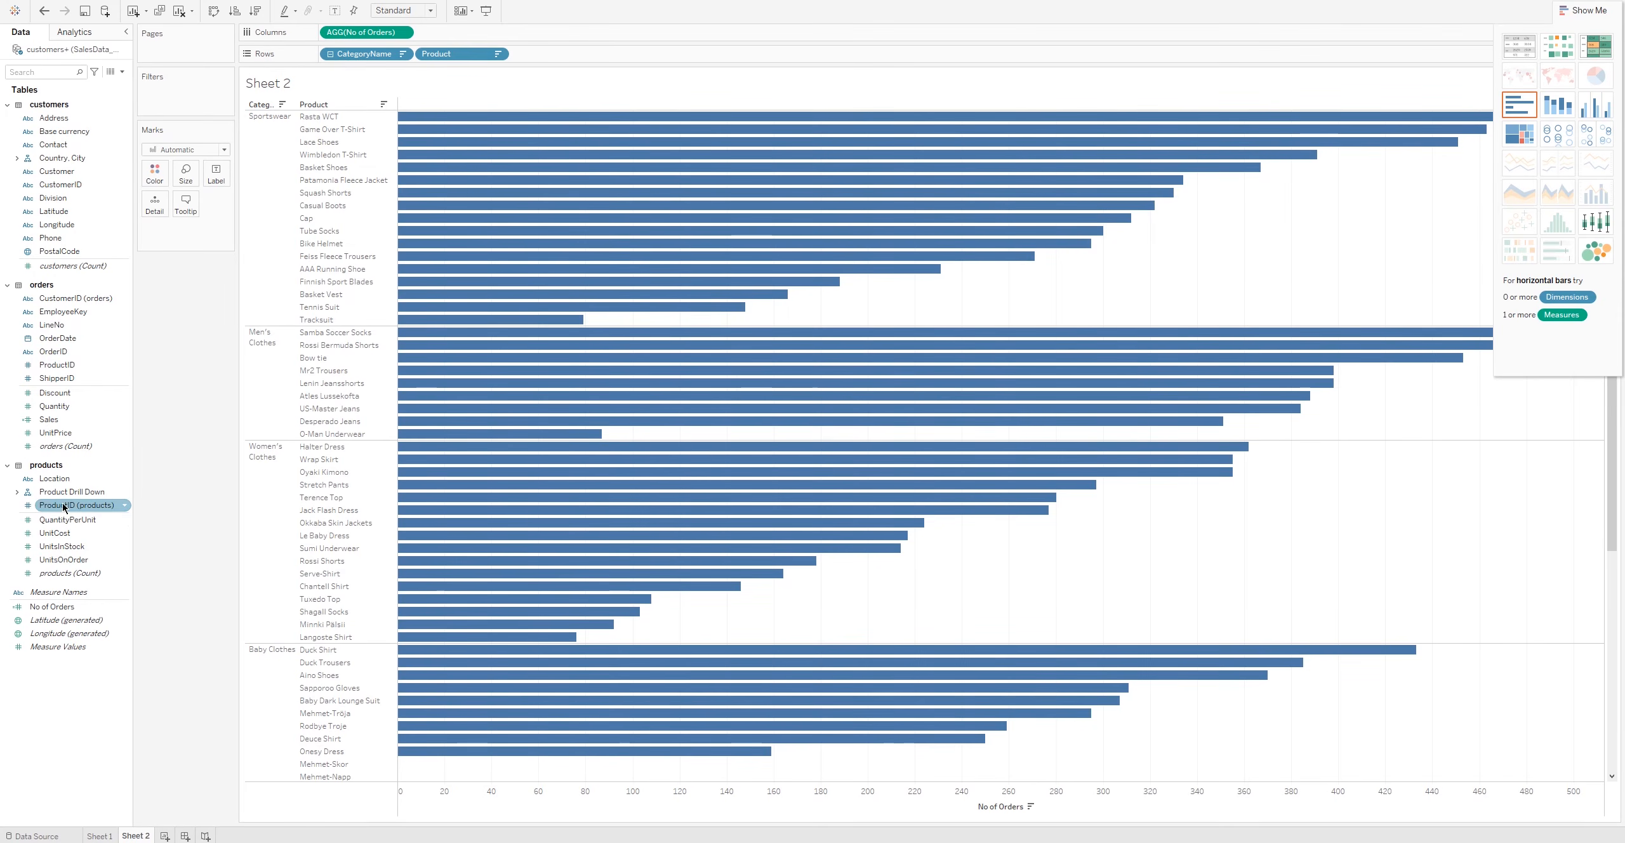
{"action": "left_click", "coordinate": [16, 492]}
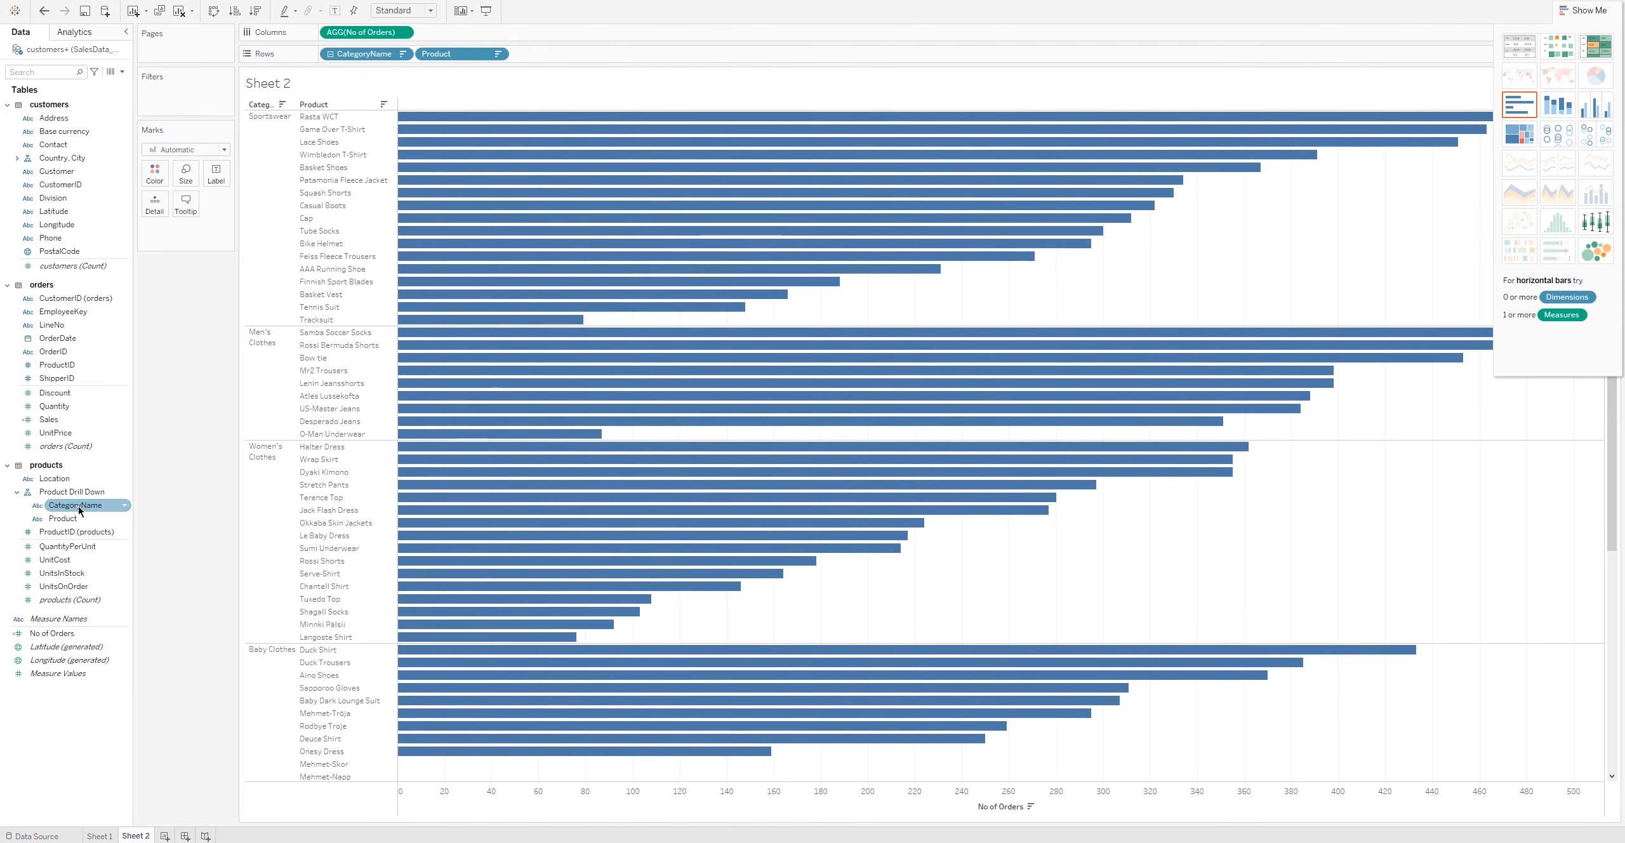
{"action": "left_click_drag", "start_coordinate": [79, 507], "coordinate": [155, 174]}
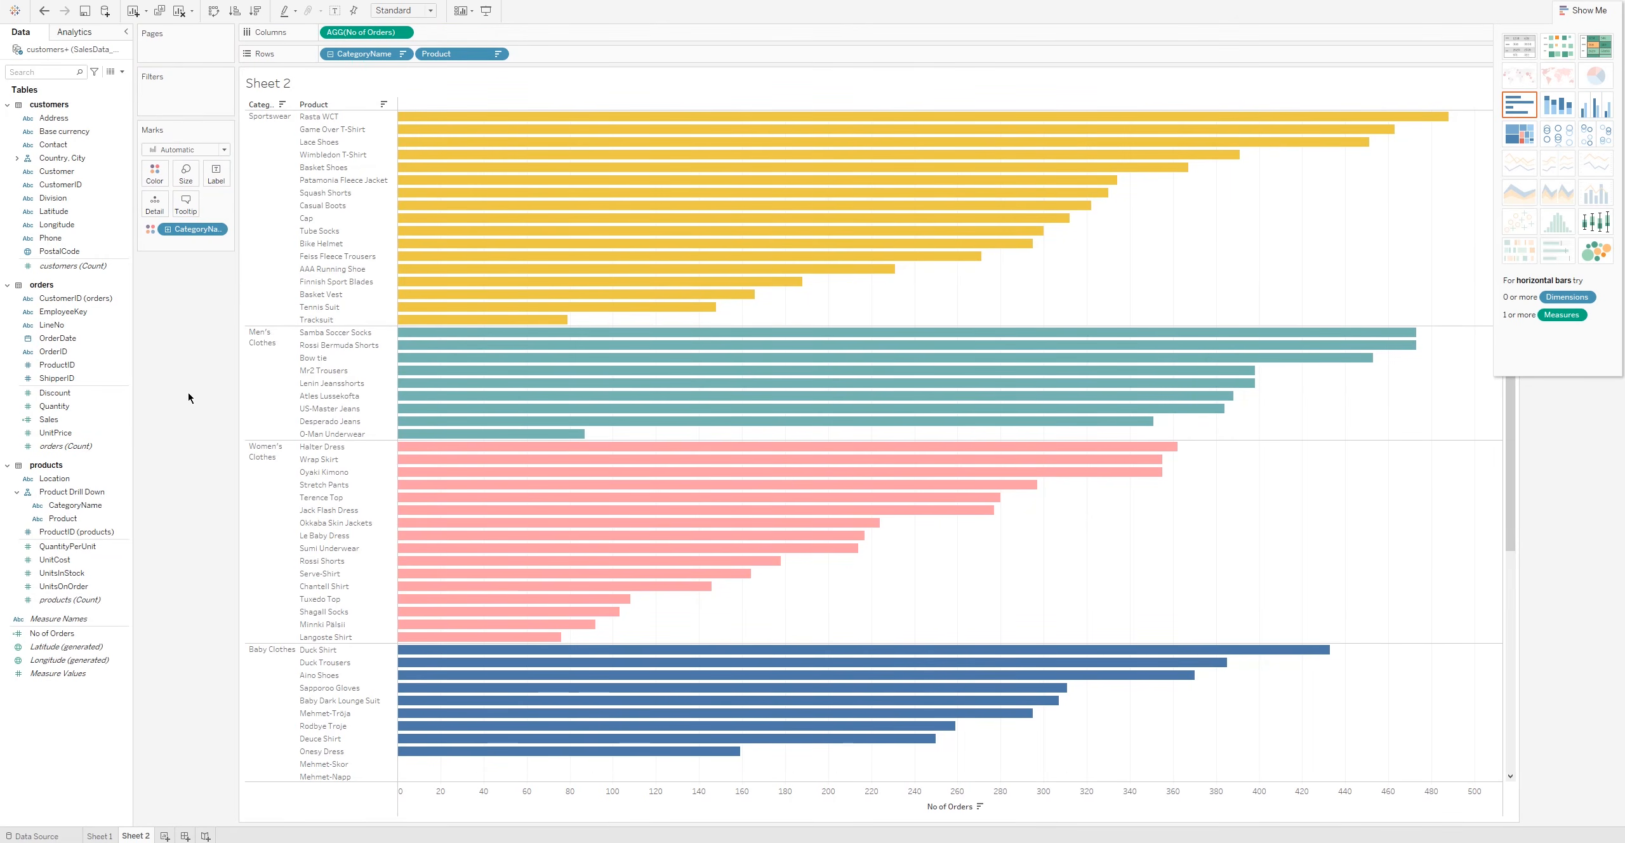
Step: Assign the Color Blind palette to the CategoryName colors and apply it
{"action": "right_click", "coordinate": [189, 228]}
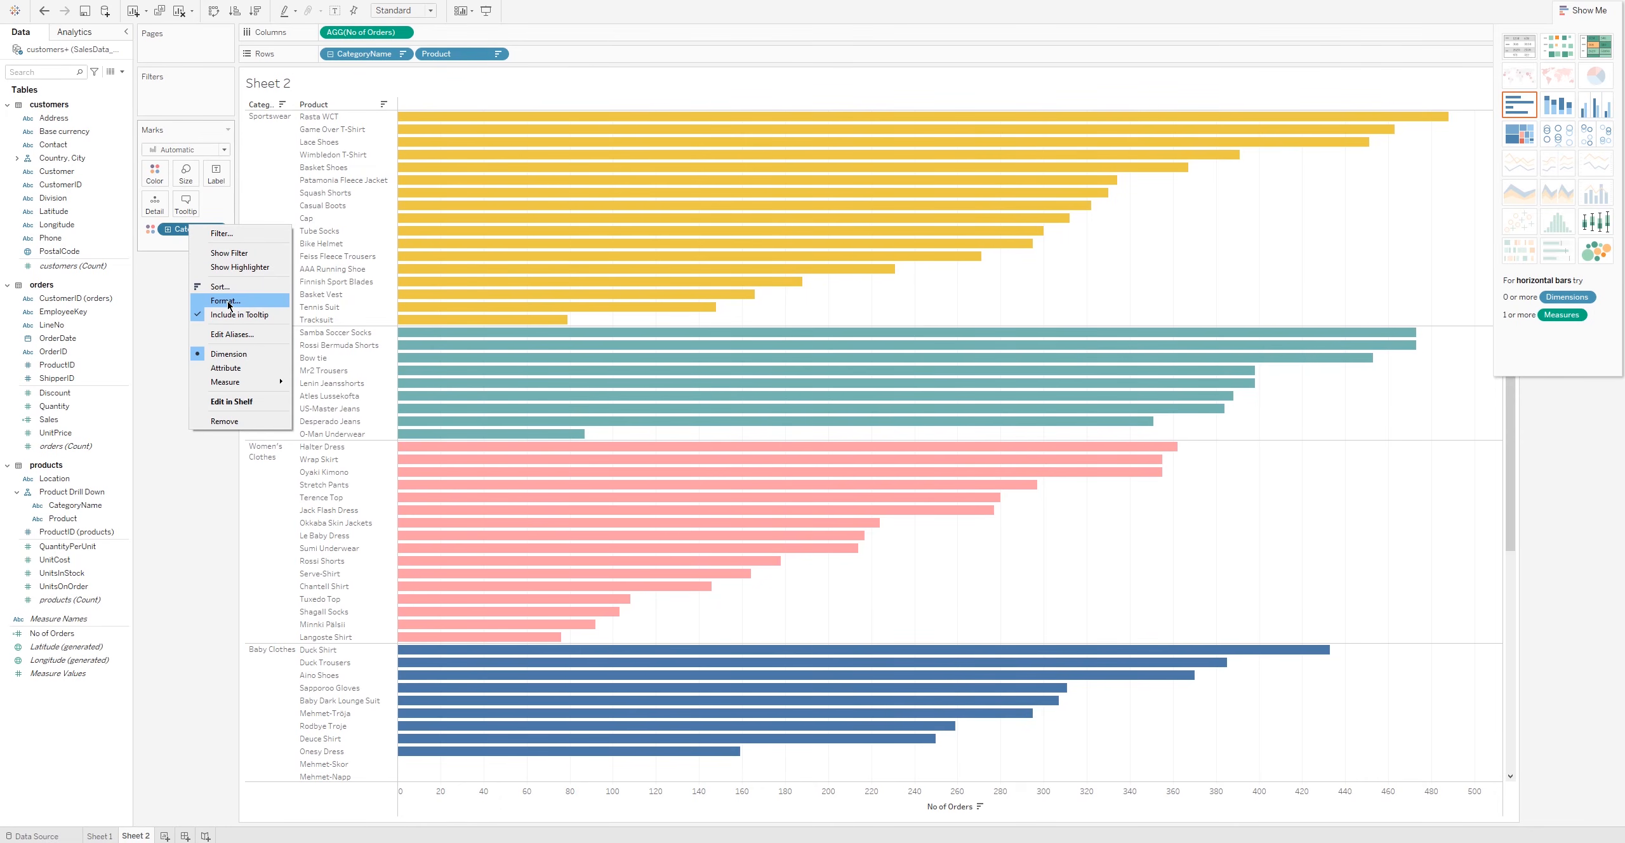
{"action": "left_click", "coordinate": [153, 168]}
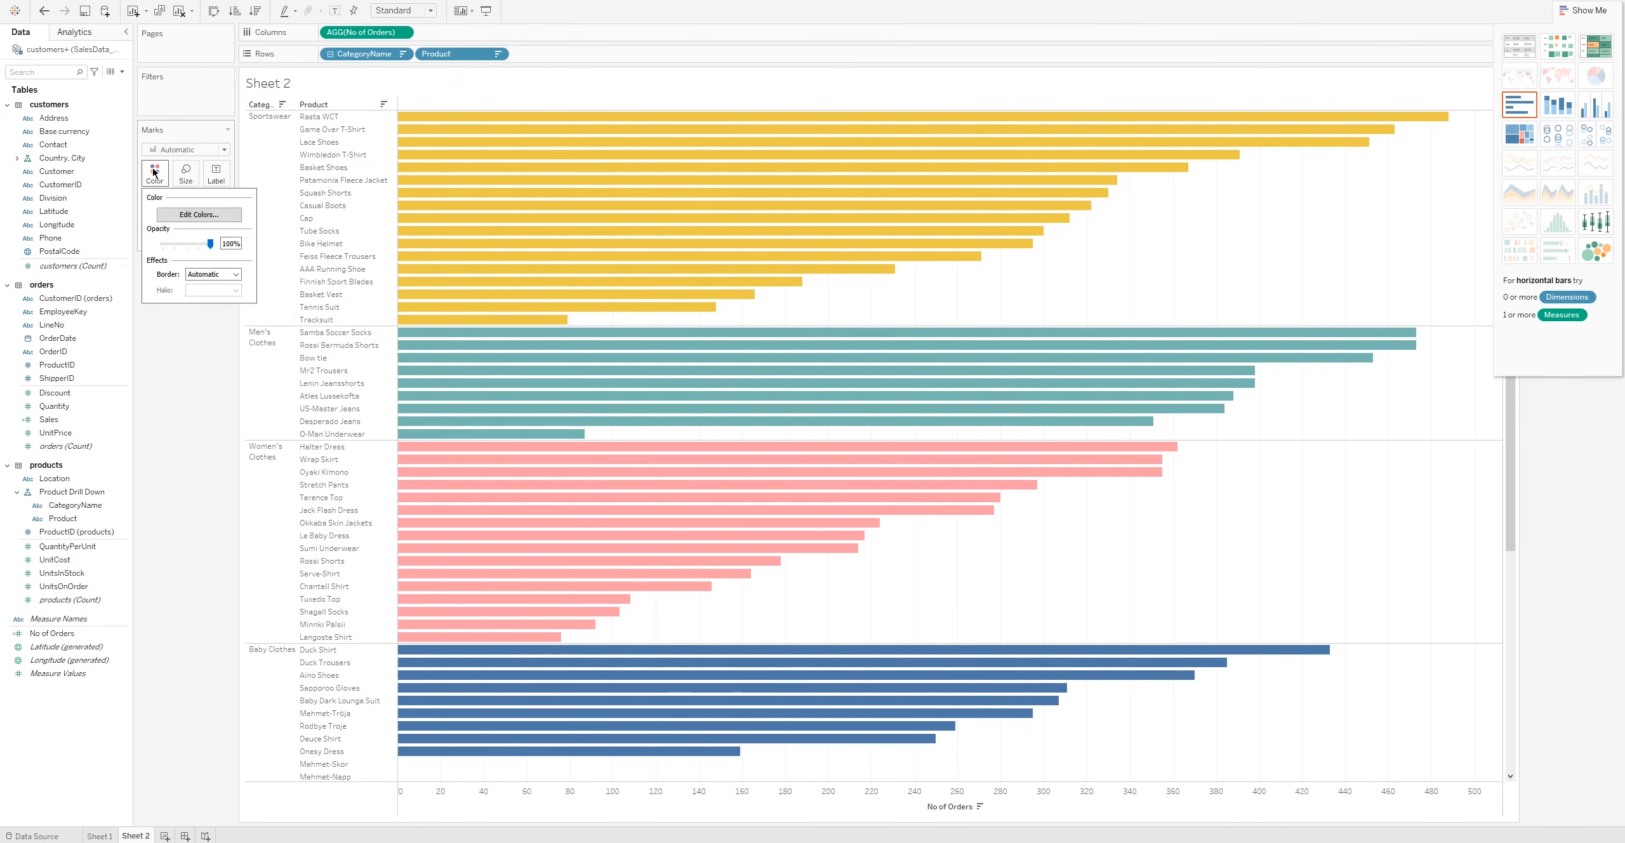
{"action": "left_click", "coordinate": [187, 216]}
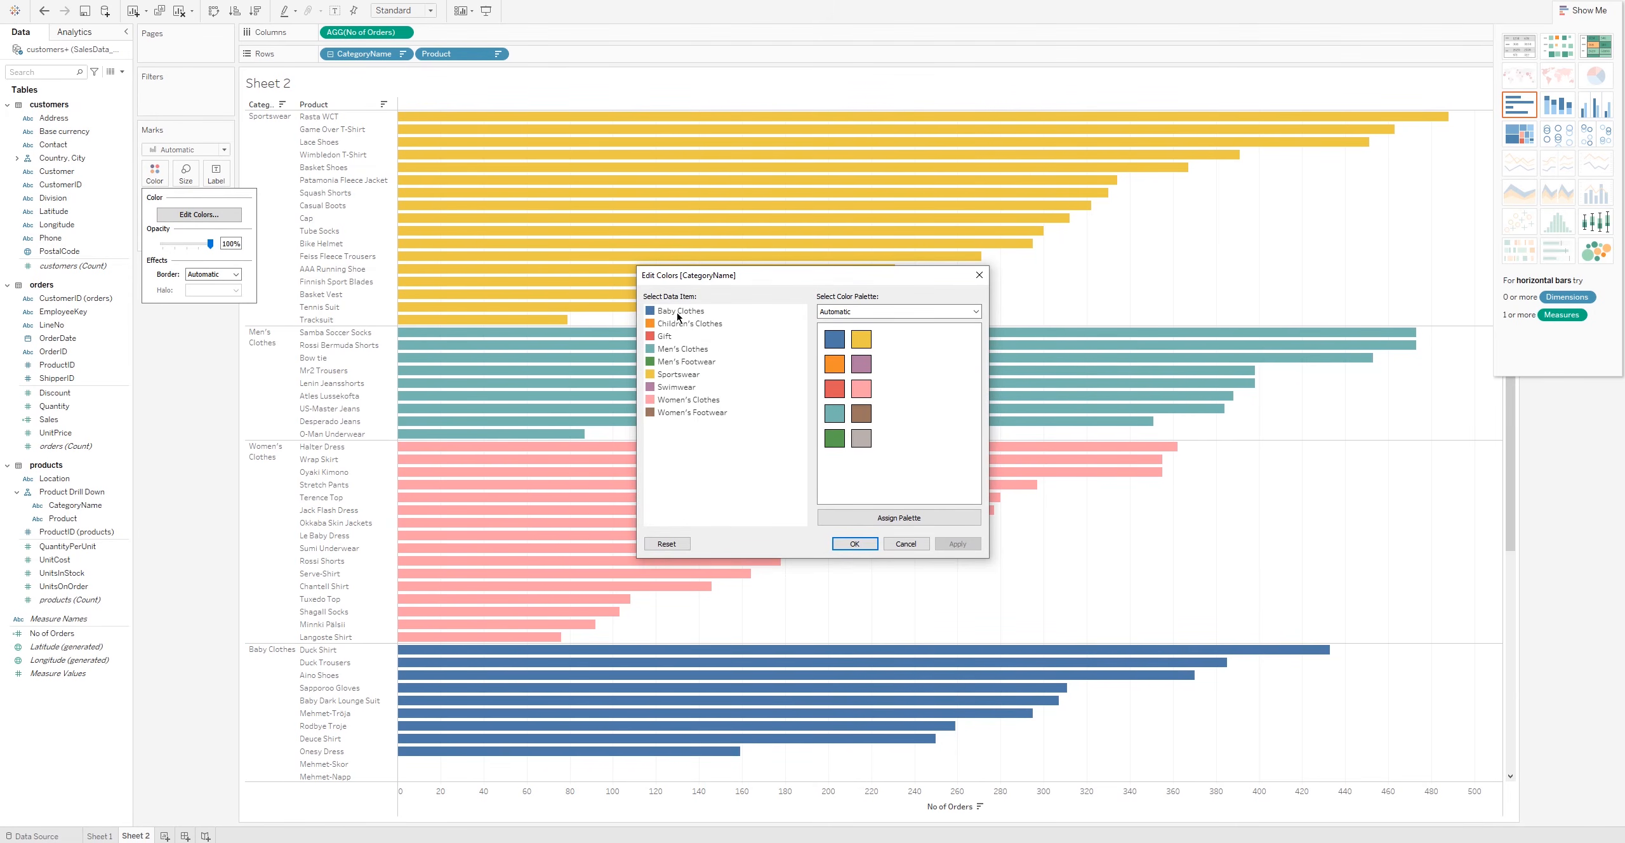
{"action": "left_click", "coordinate": [897, 312]}
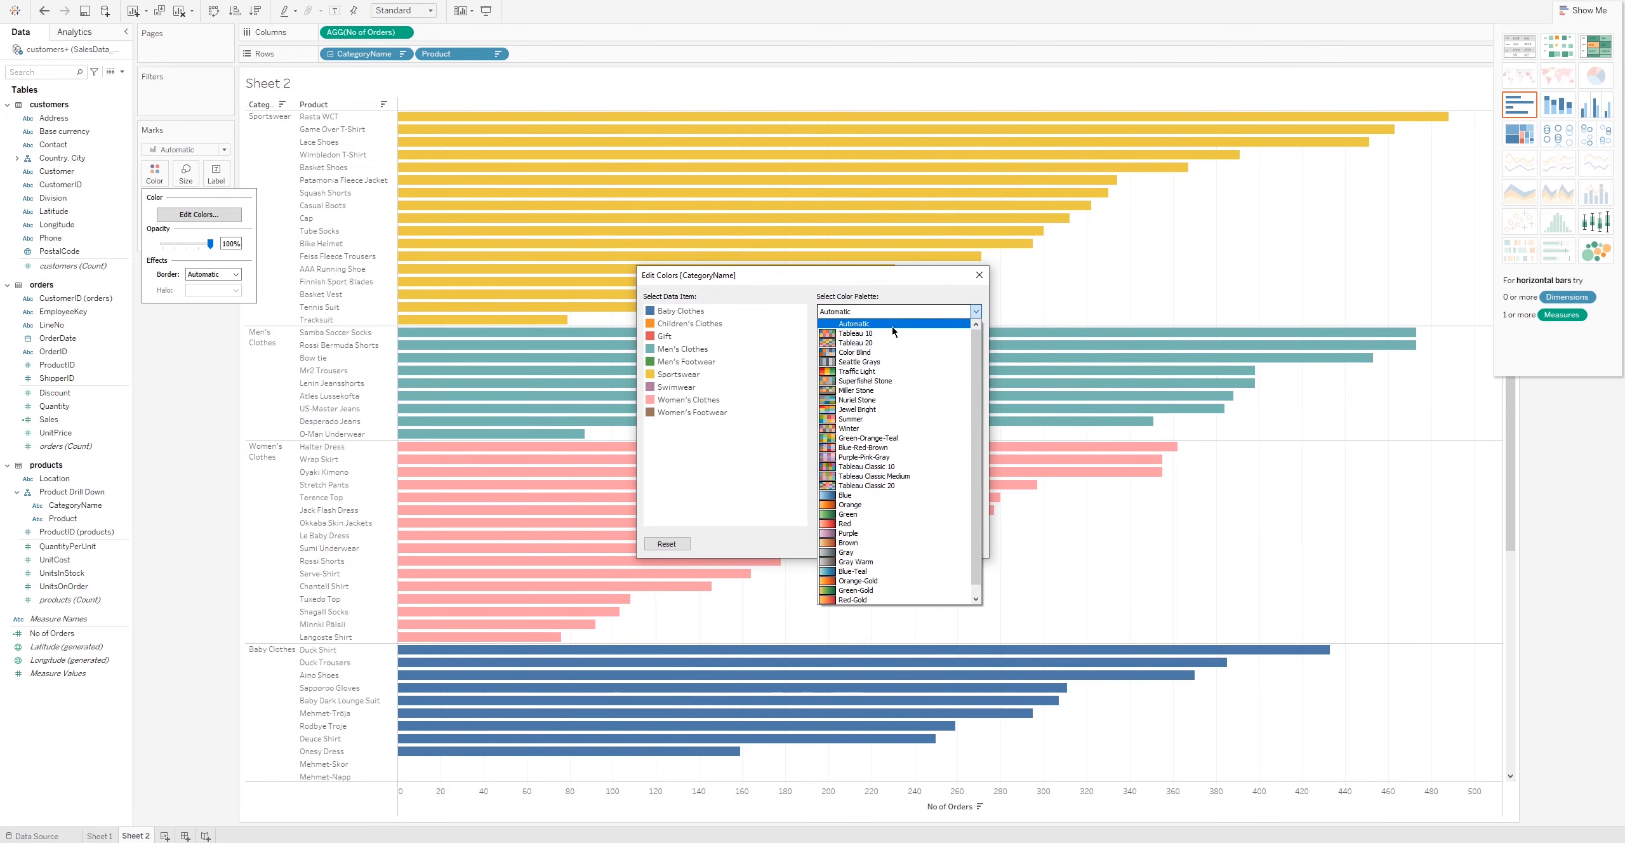
{"action": "left_click", "coordinate": [887, 352]}
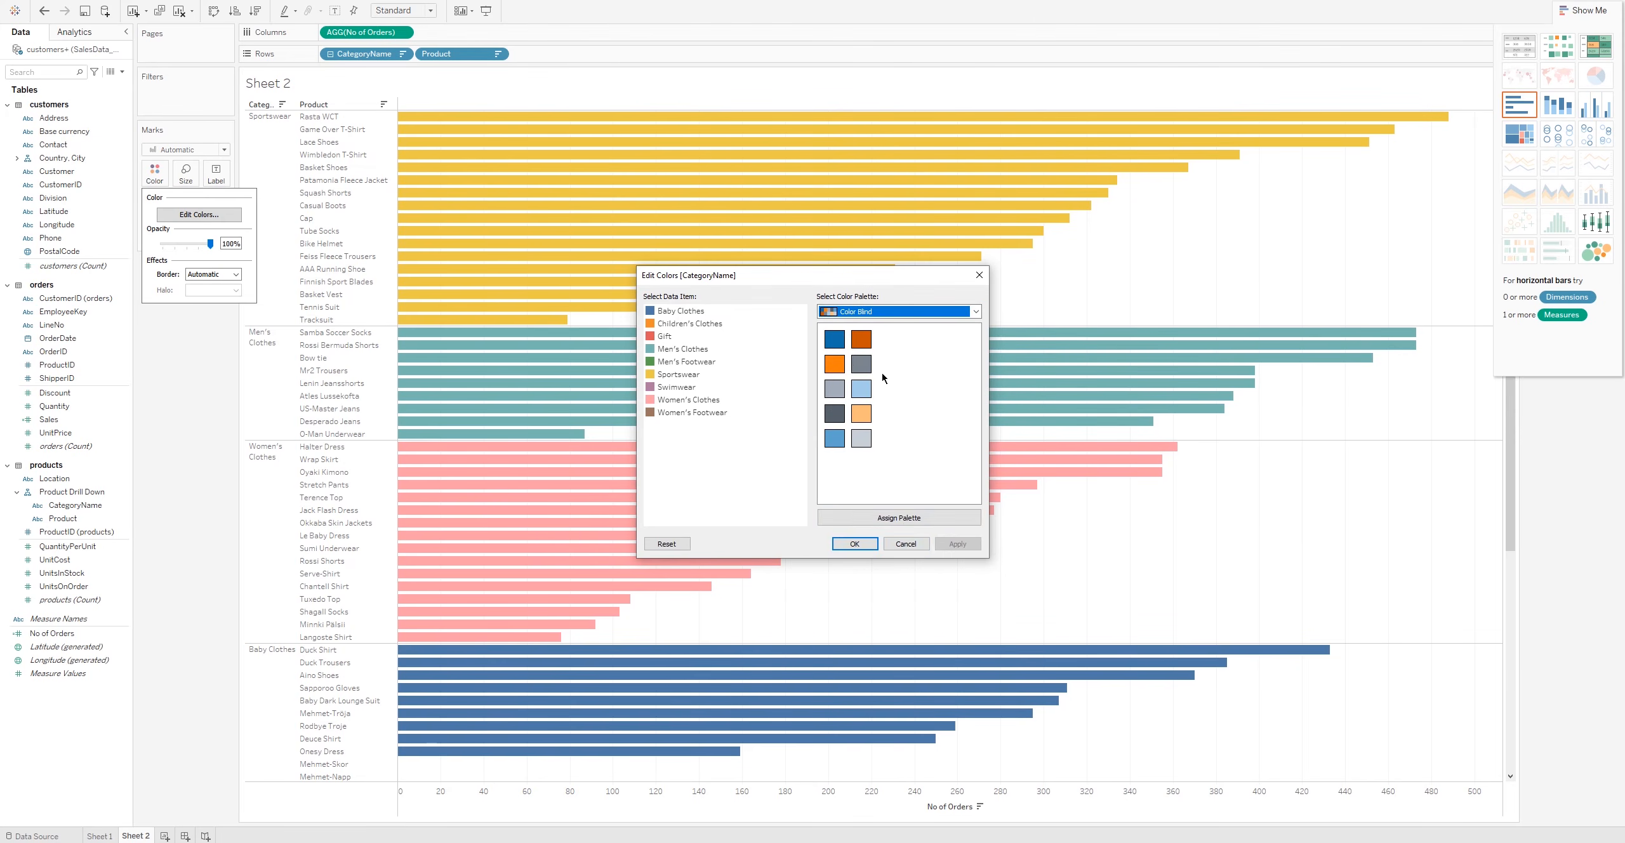
{"action": "left_click", "coordinate": [898, 518]}
{"action": "left_click", "coordinate": [956, 544]}
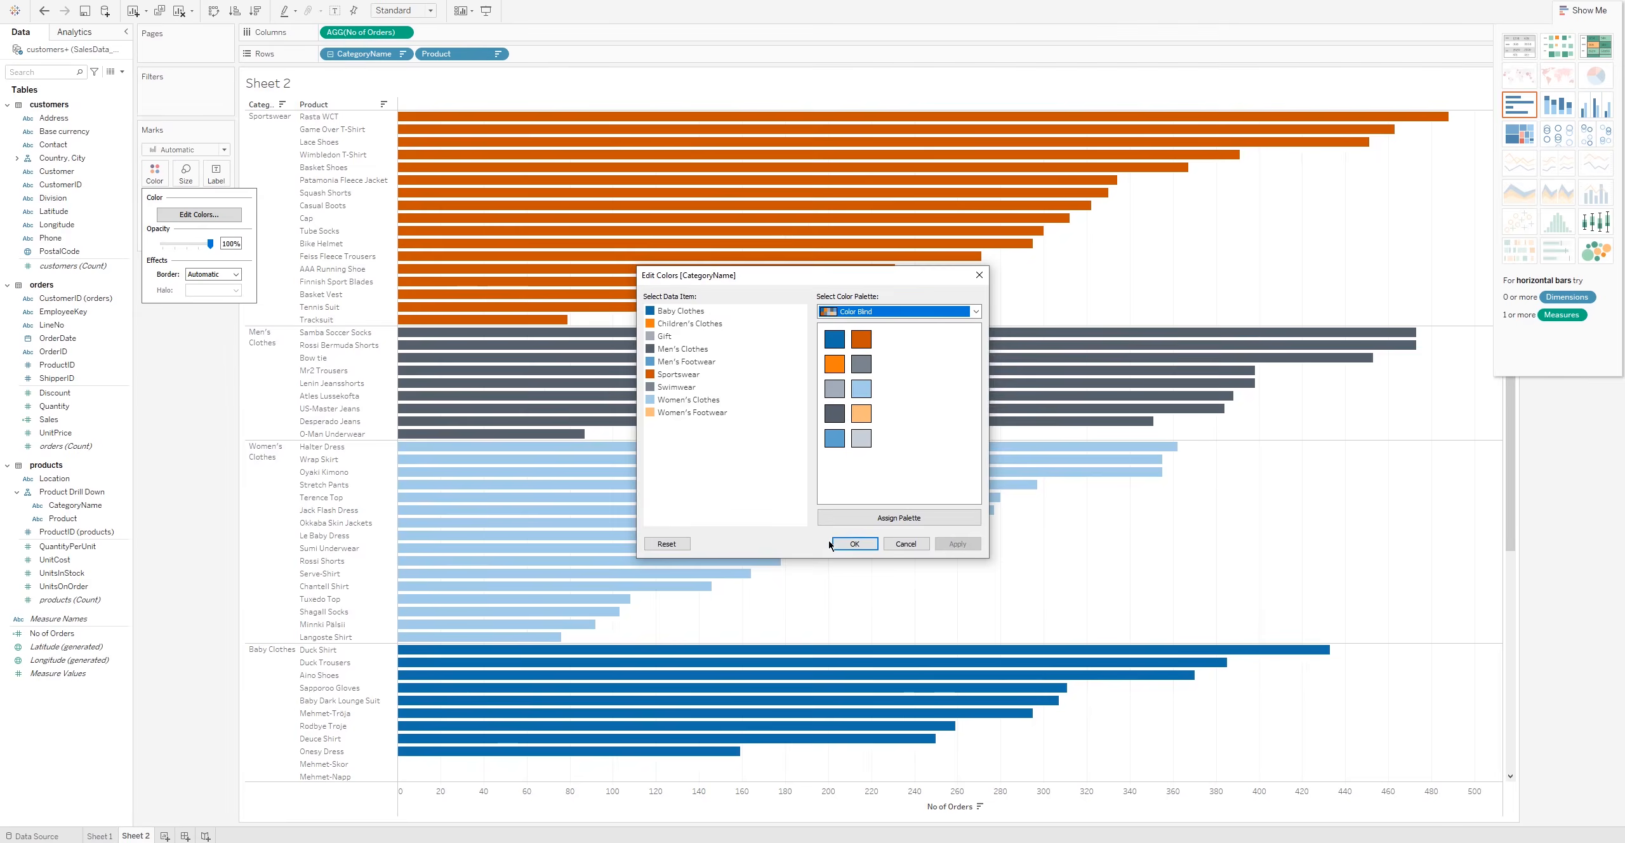
{"action": "left_click", "coordinate": [901, 544]}
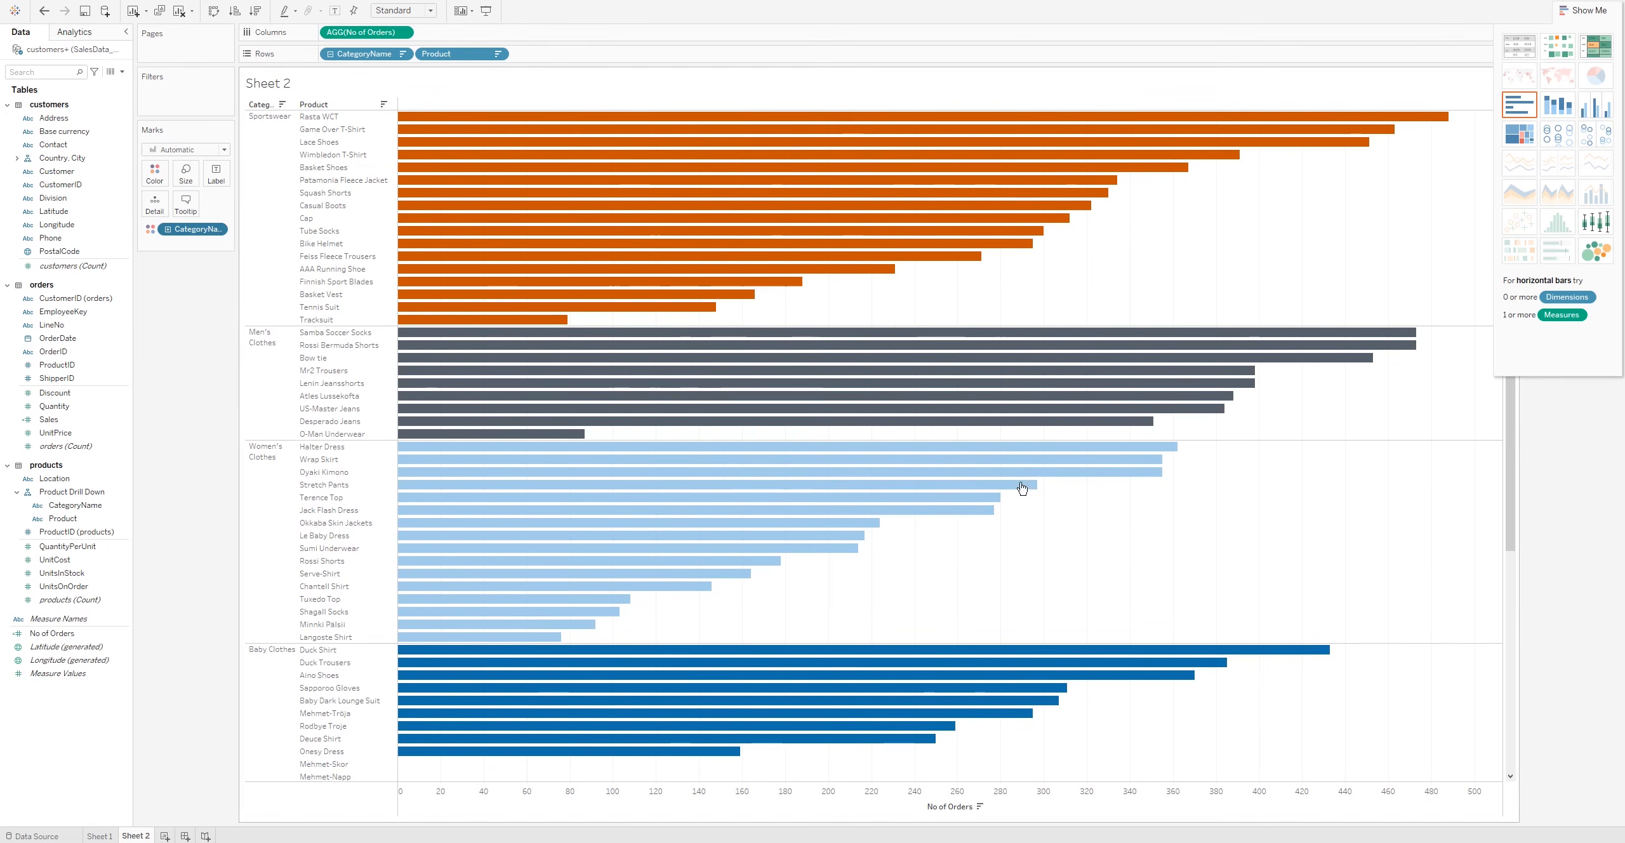
Step: Test the drill-down between CategoryName and Product, leaving the bars collapsed to the category level
{"action": "left_click", "coordinate": [1567, 11]}
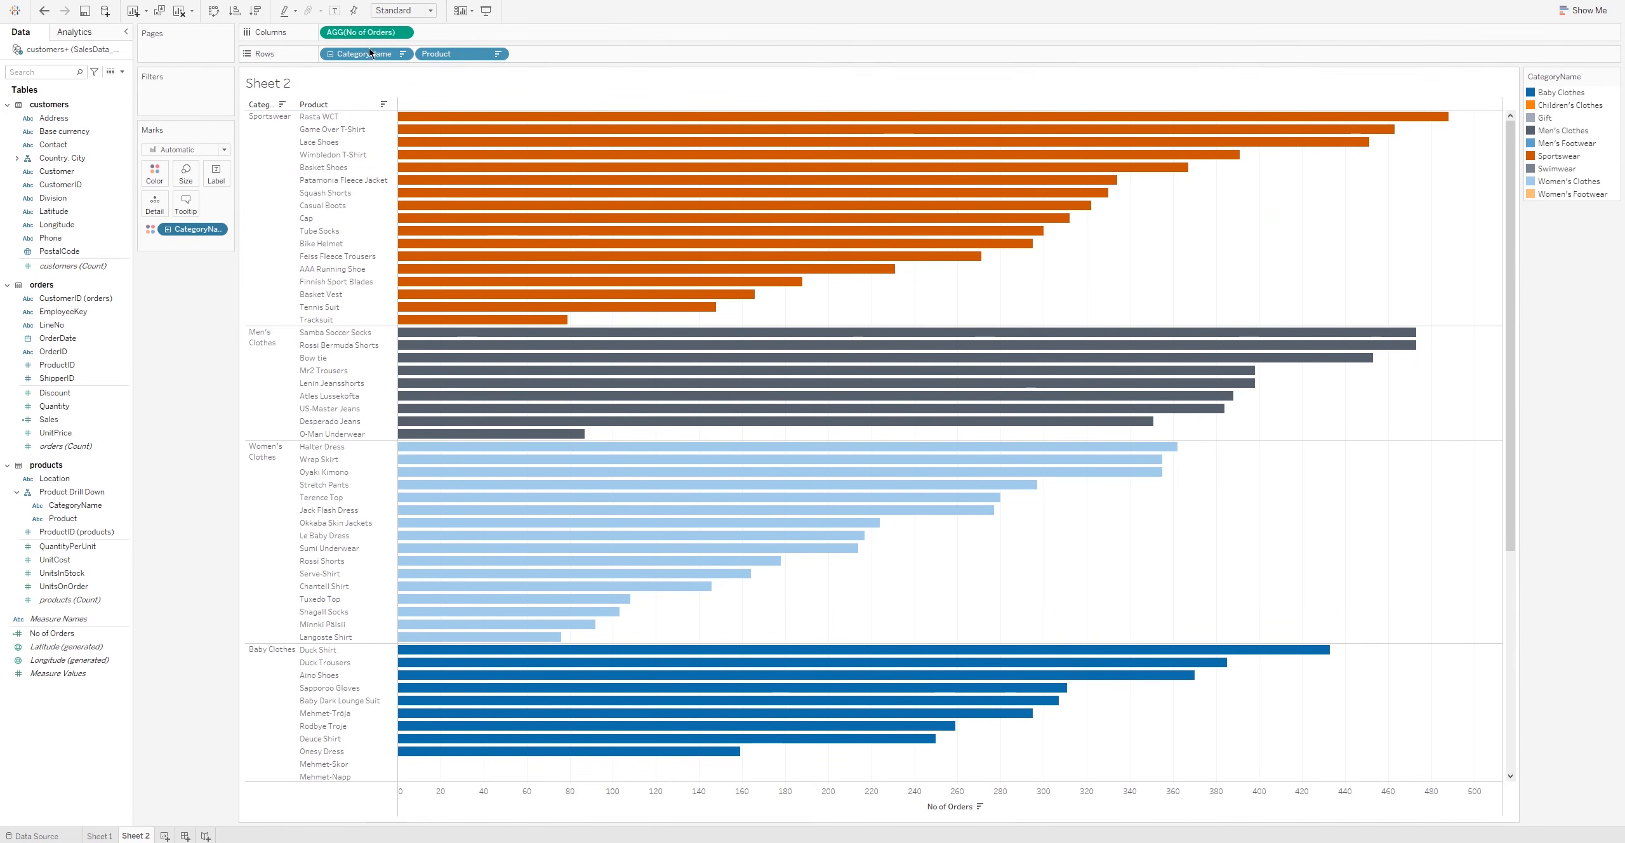
{"action": "left_click", "coordinate": [330, 54]}
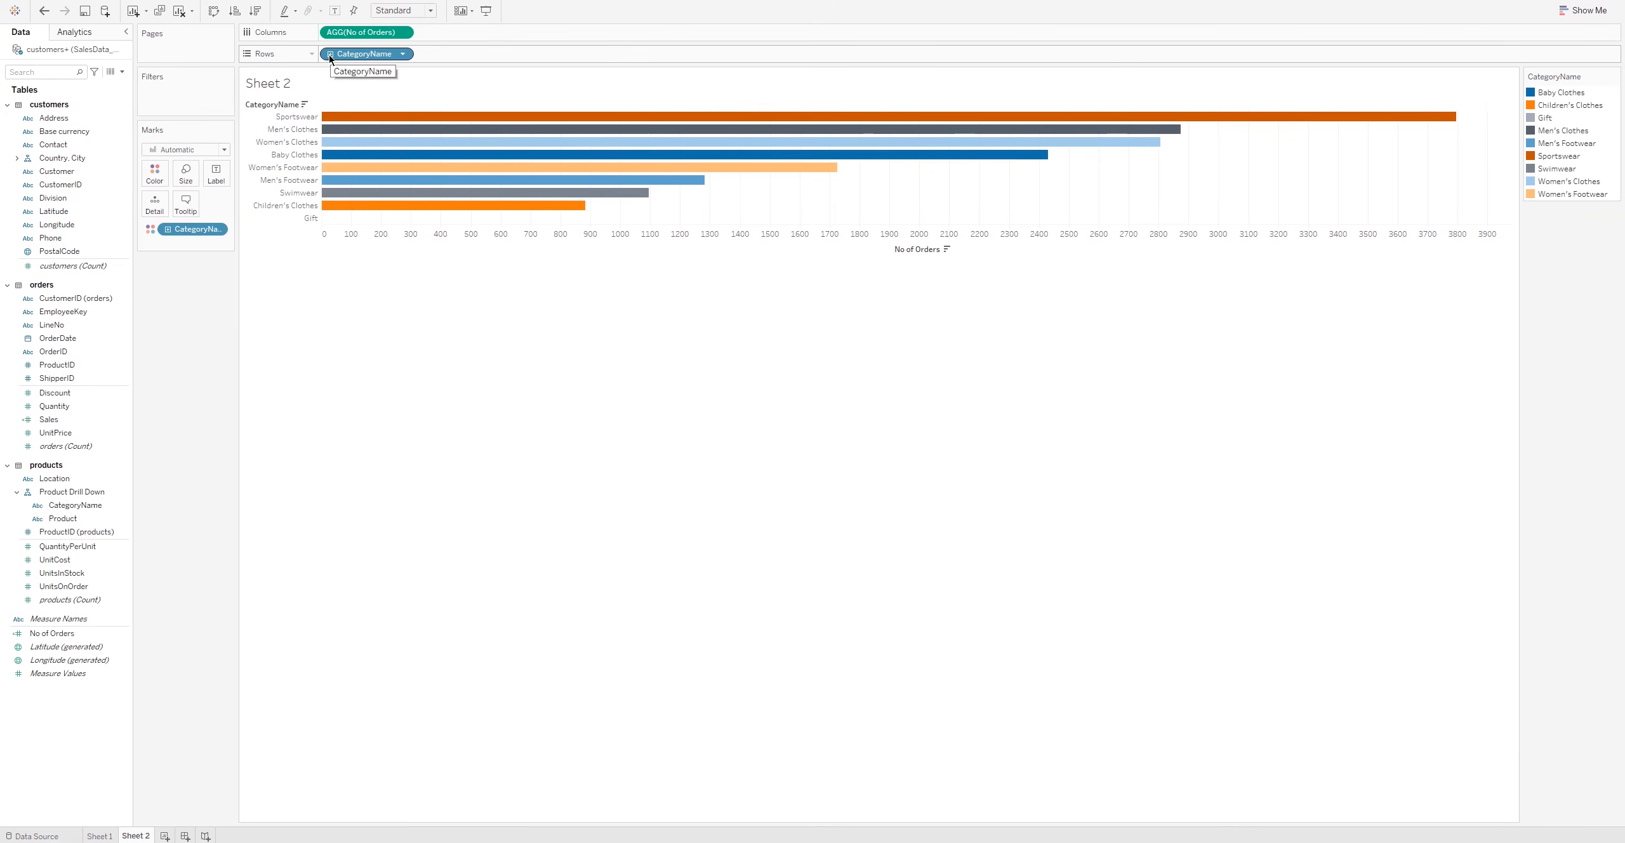
{"action": "left_click", "coordinate": [330, 54]}
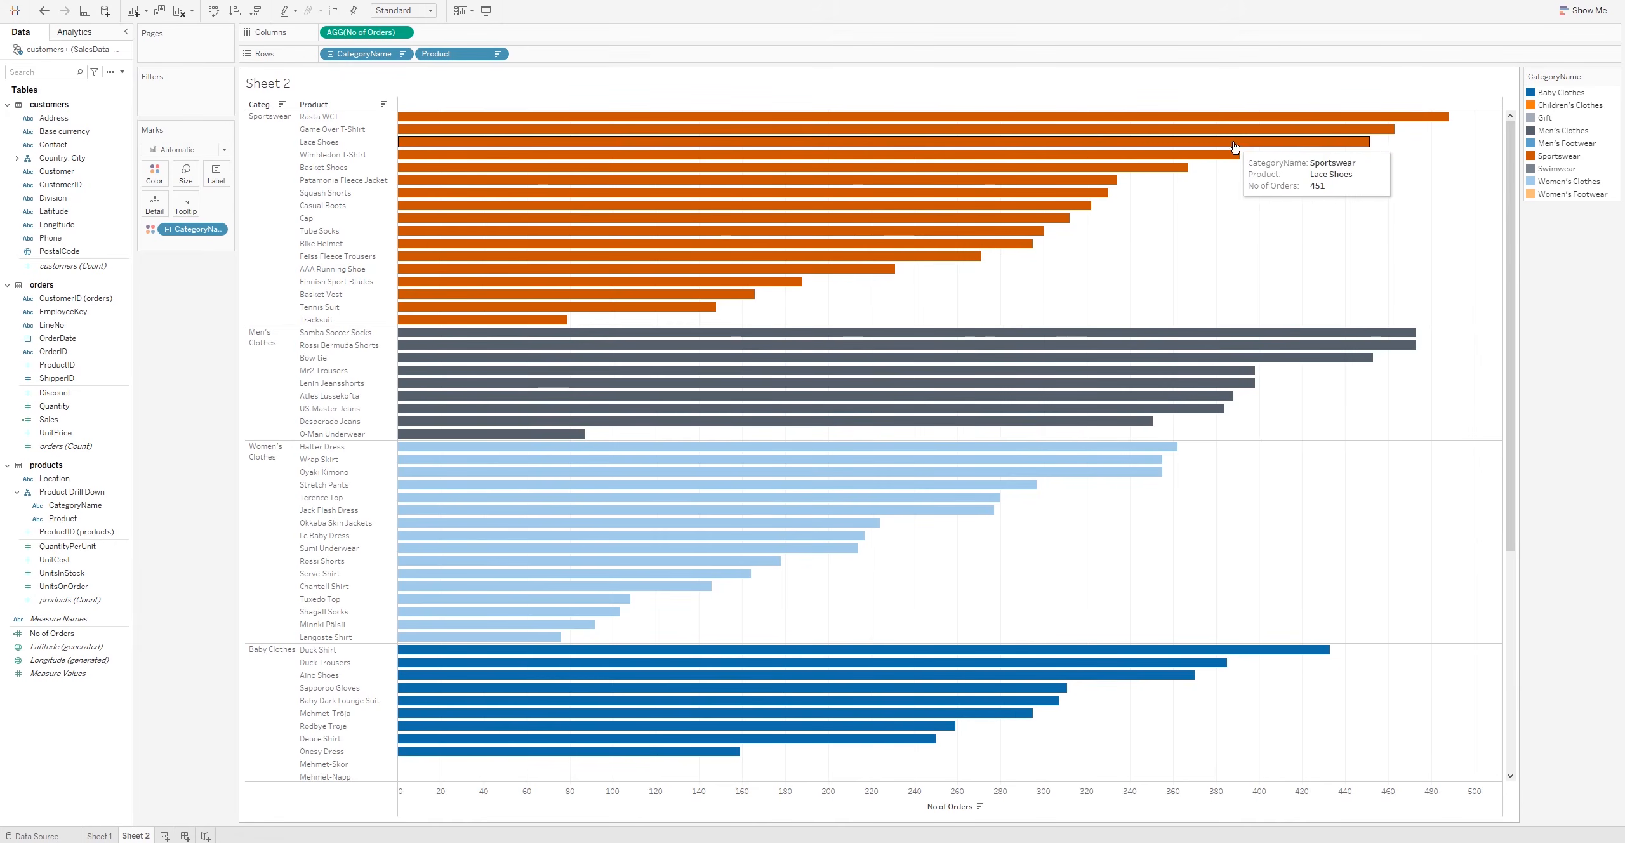
{"action": "left_click", "coordinate": [330, 54]}
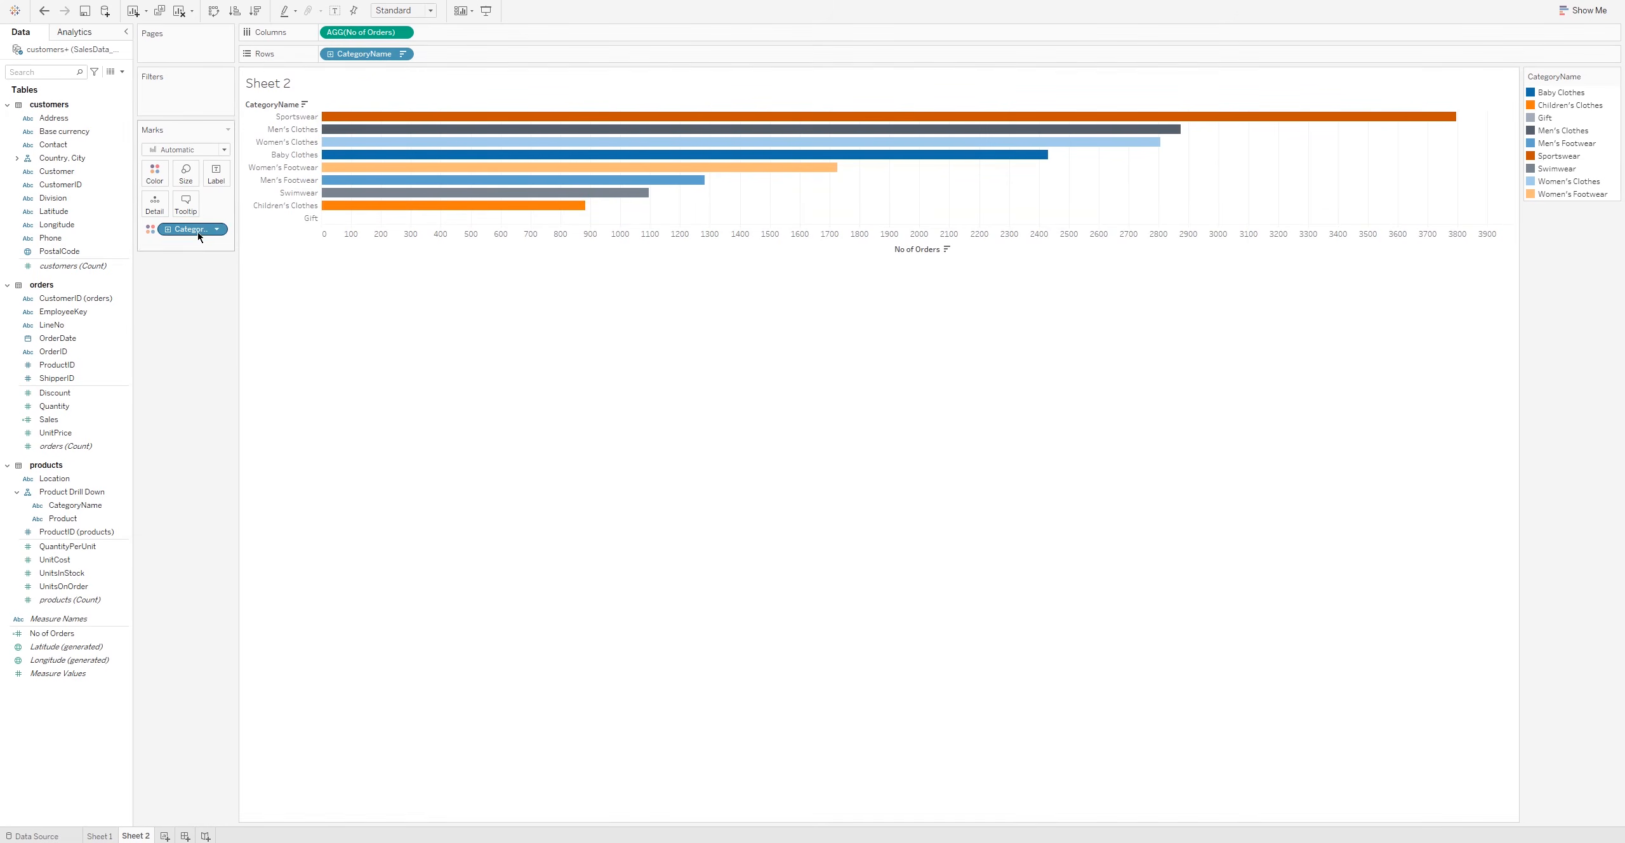
Step: Label and size the category bars by No of Orders, and check the result at the Product and CategoryName levels
{"action": "mouse_move", "coordinate": [231, 166]}
{"action": "left_mouse_down"}
{"action": "mouse_move", "coordinate": [184, 171]}
{"action": "mouse_move", "coordinate": [215, 174]}
{"action": "left_mouse_up"}
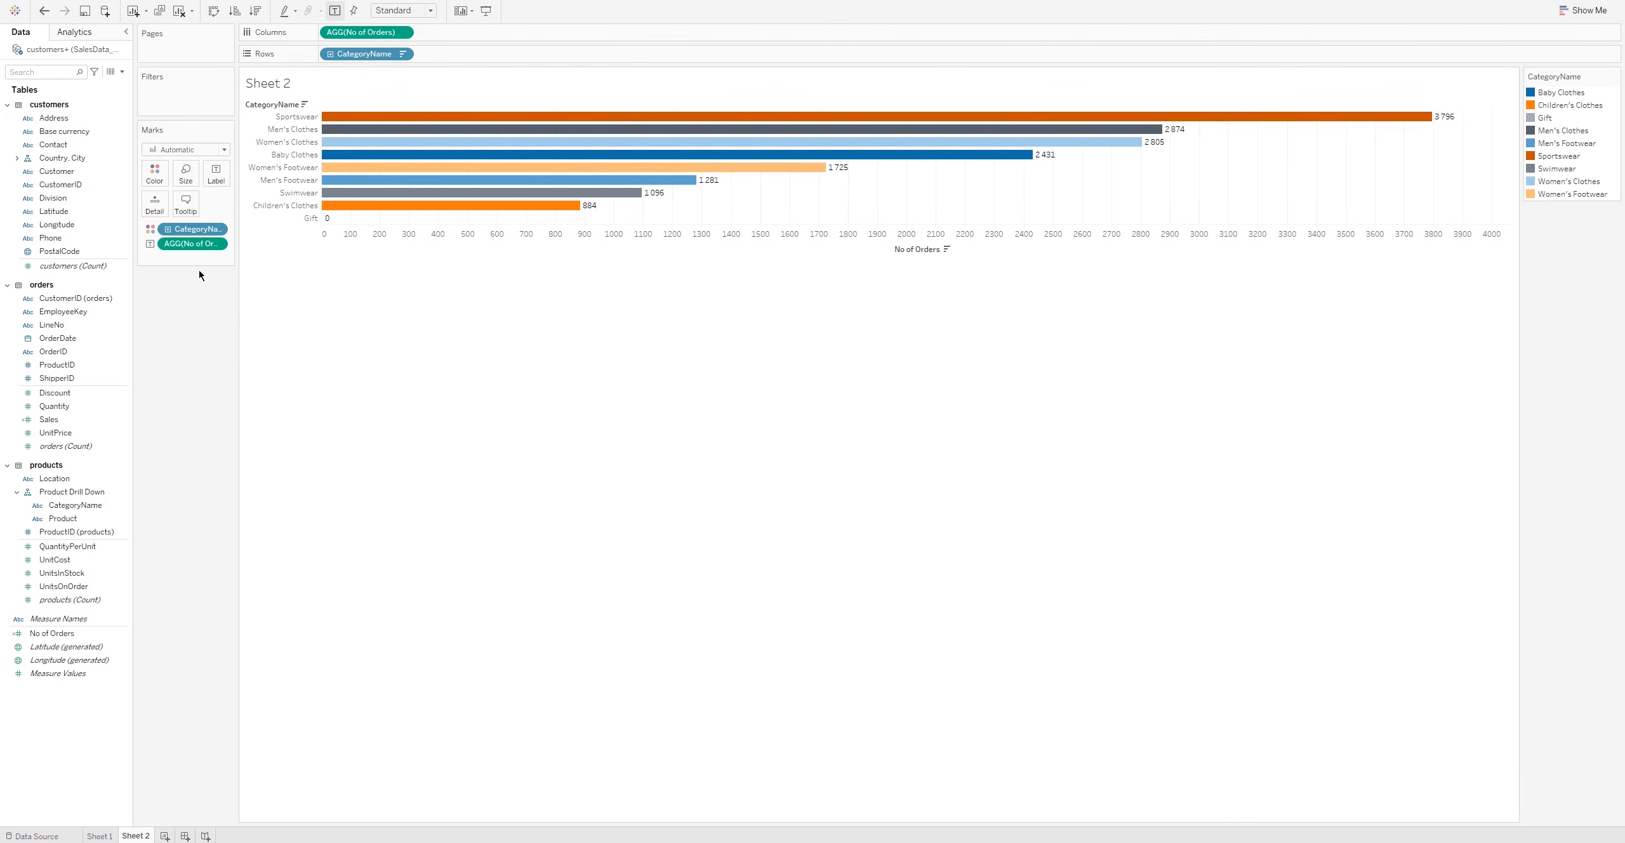
{"action": "left_click_drag", "start_coordinate": [366, 30], "coordinate": [185, 175]}
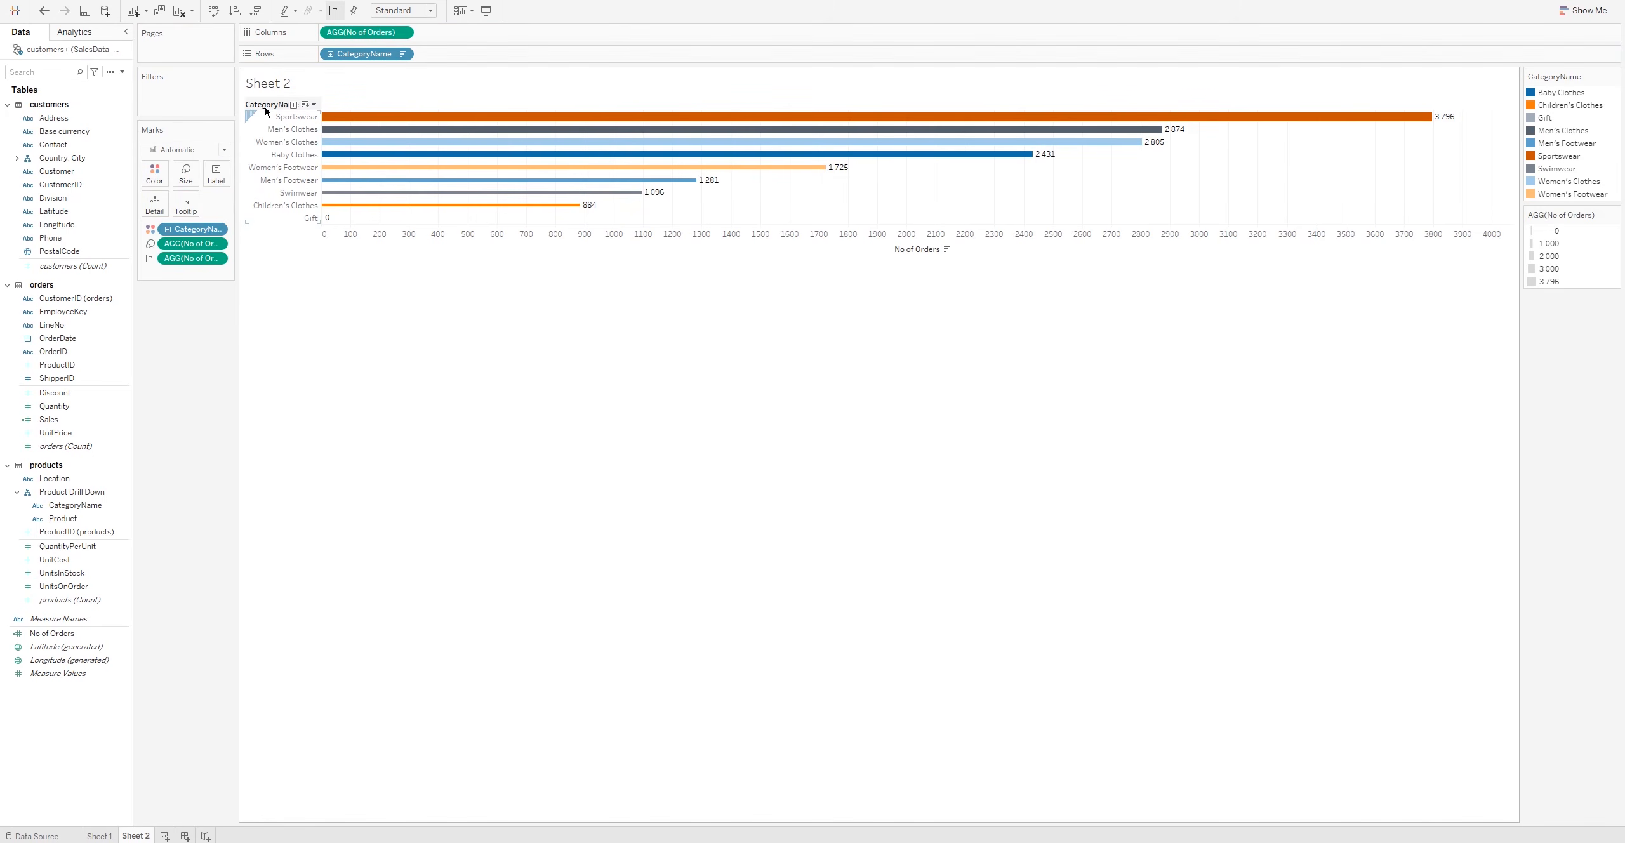
{"action": "left_click", "coordinate": [330, 55]}
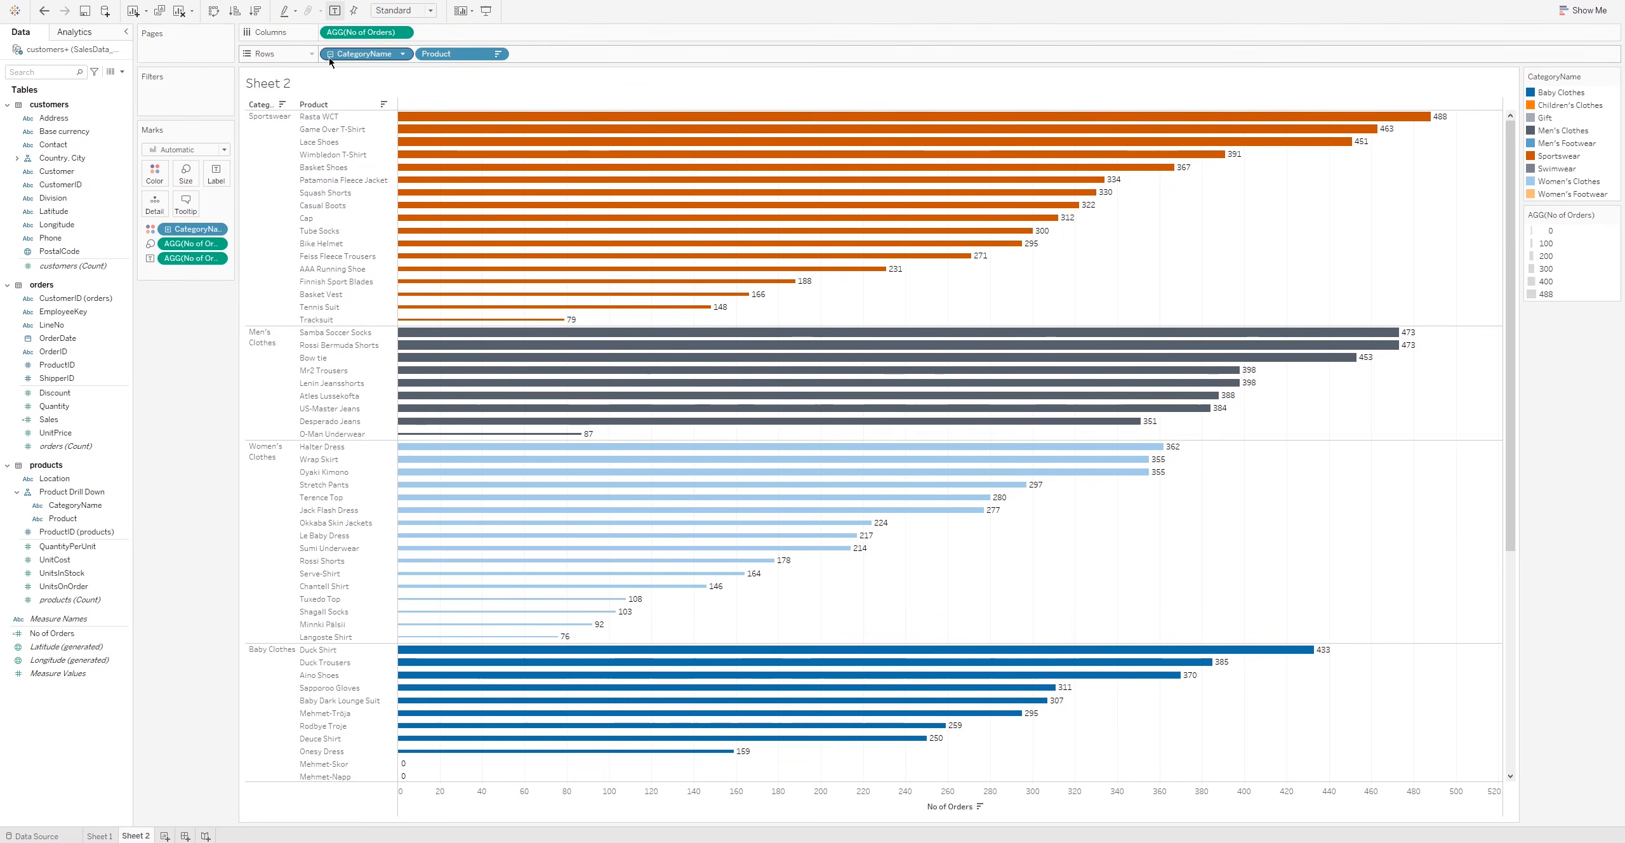
{"action": "left_click", "coordinate": [329, 55]}
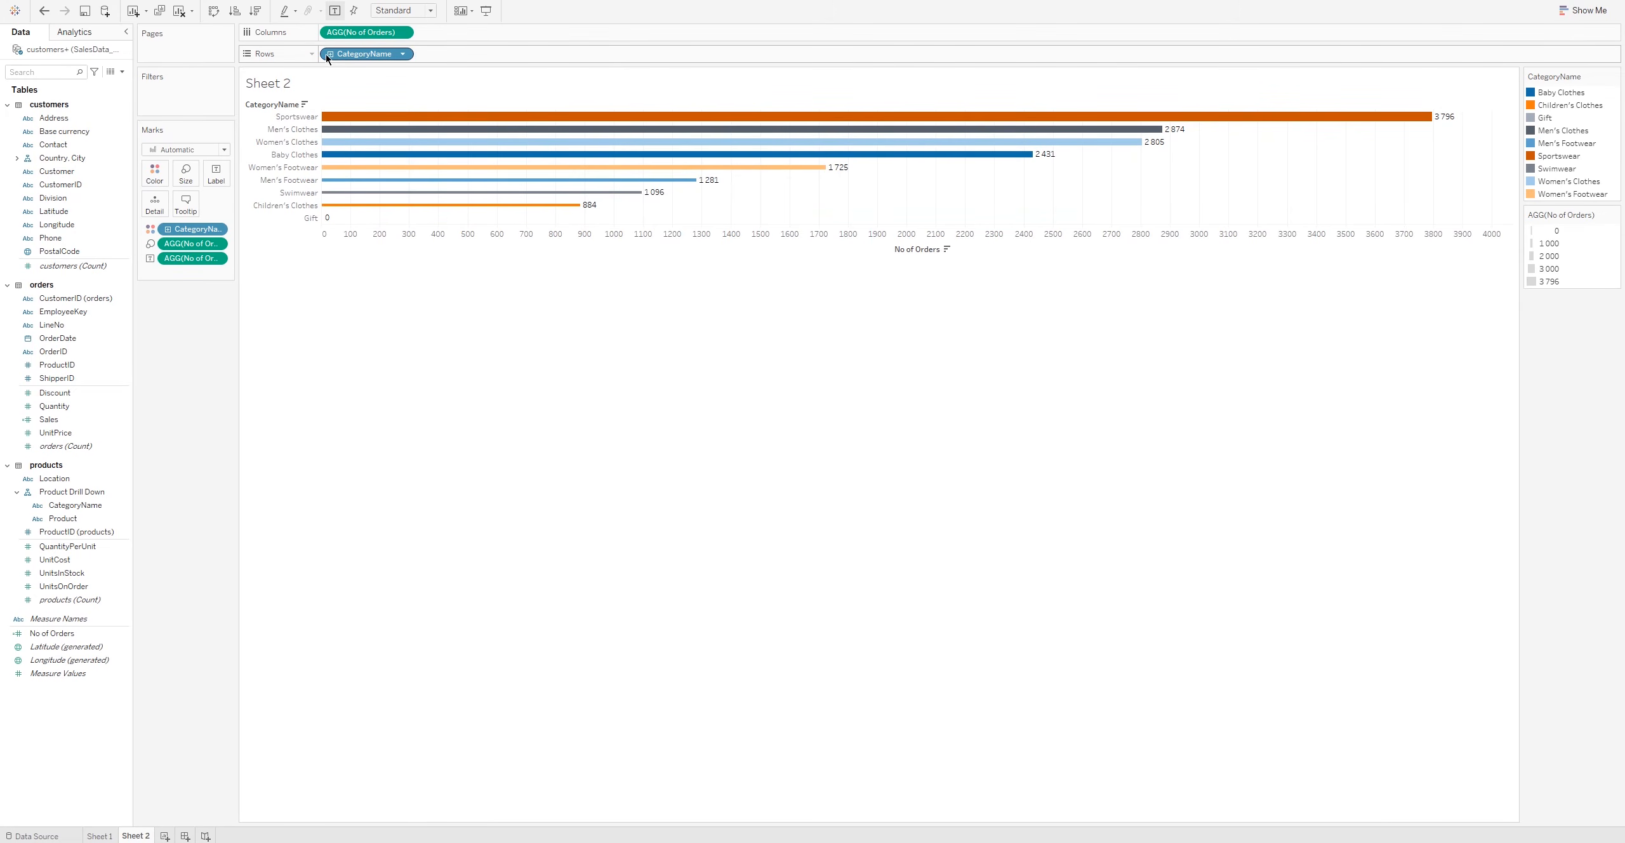
{"action": "mouse_move", "coordinate": [730, 168]}
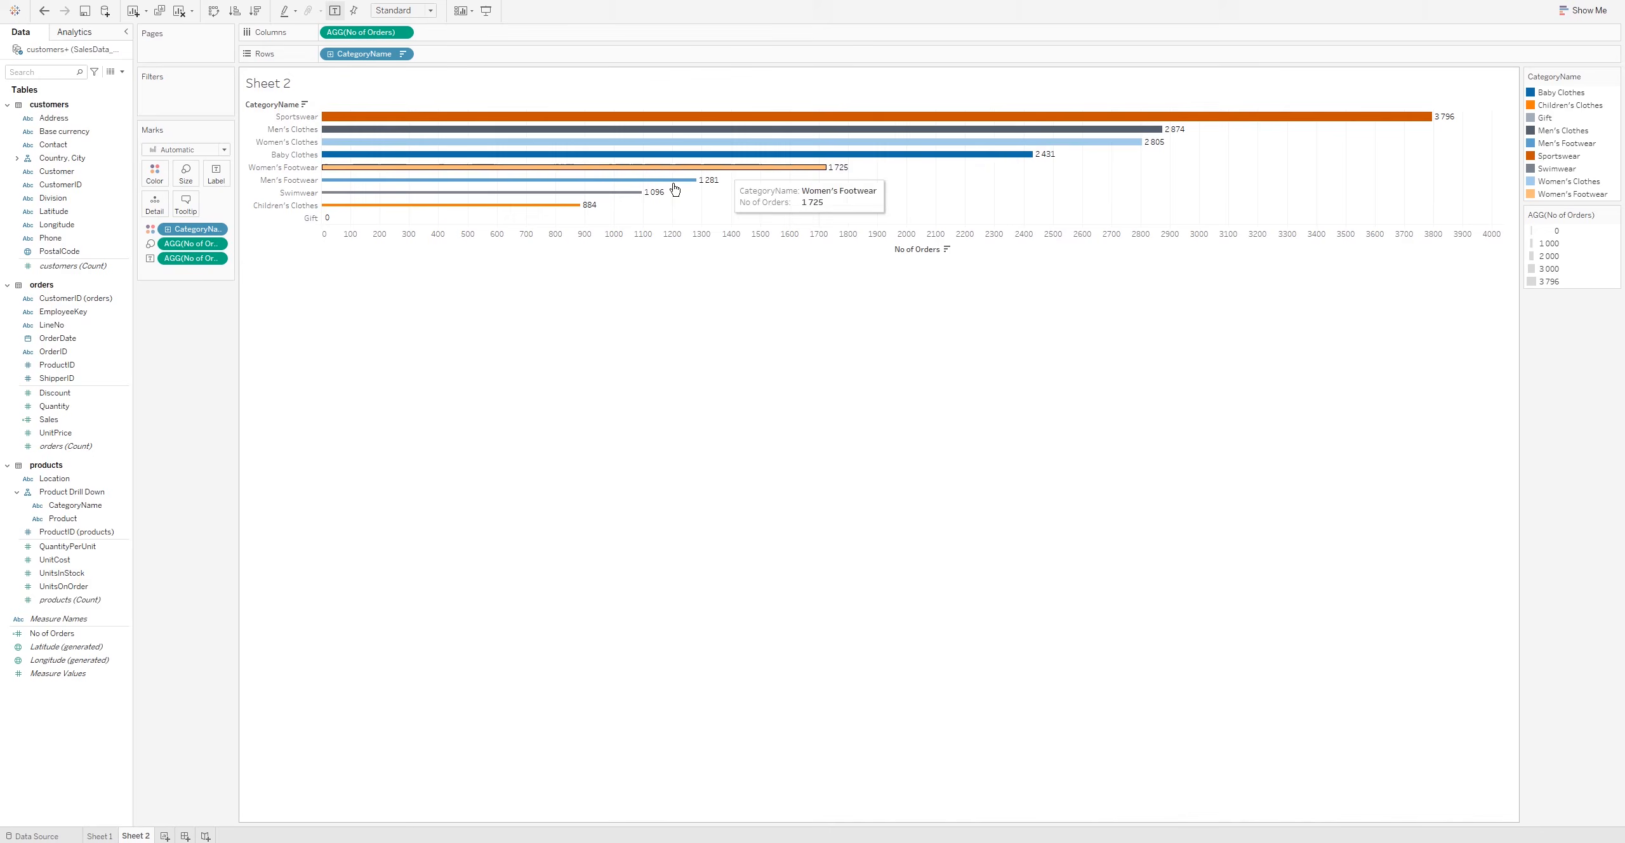
Step: Add a new blank worksheet after Sheet 2
{"action": "left_click", "coordinate": [99, 836]}
{"action": "left_click", "coordinate": [135, 836]}
{"action": "left_click", "coordinate": [165, 836]}
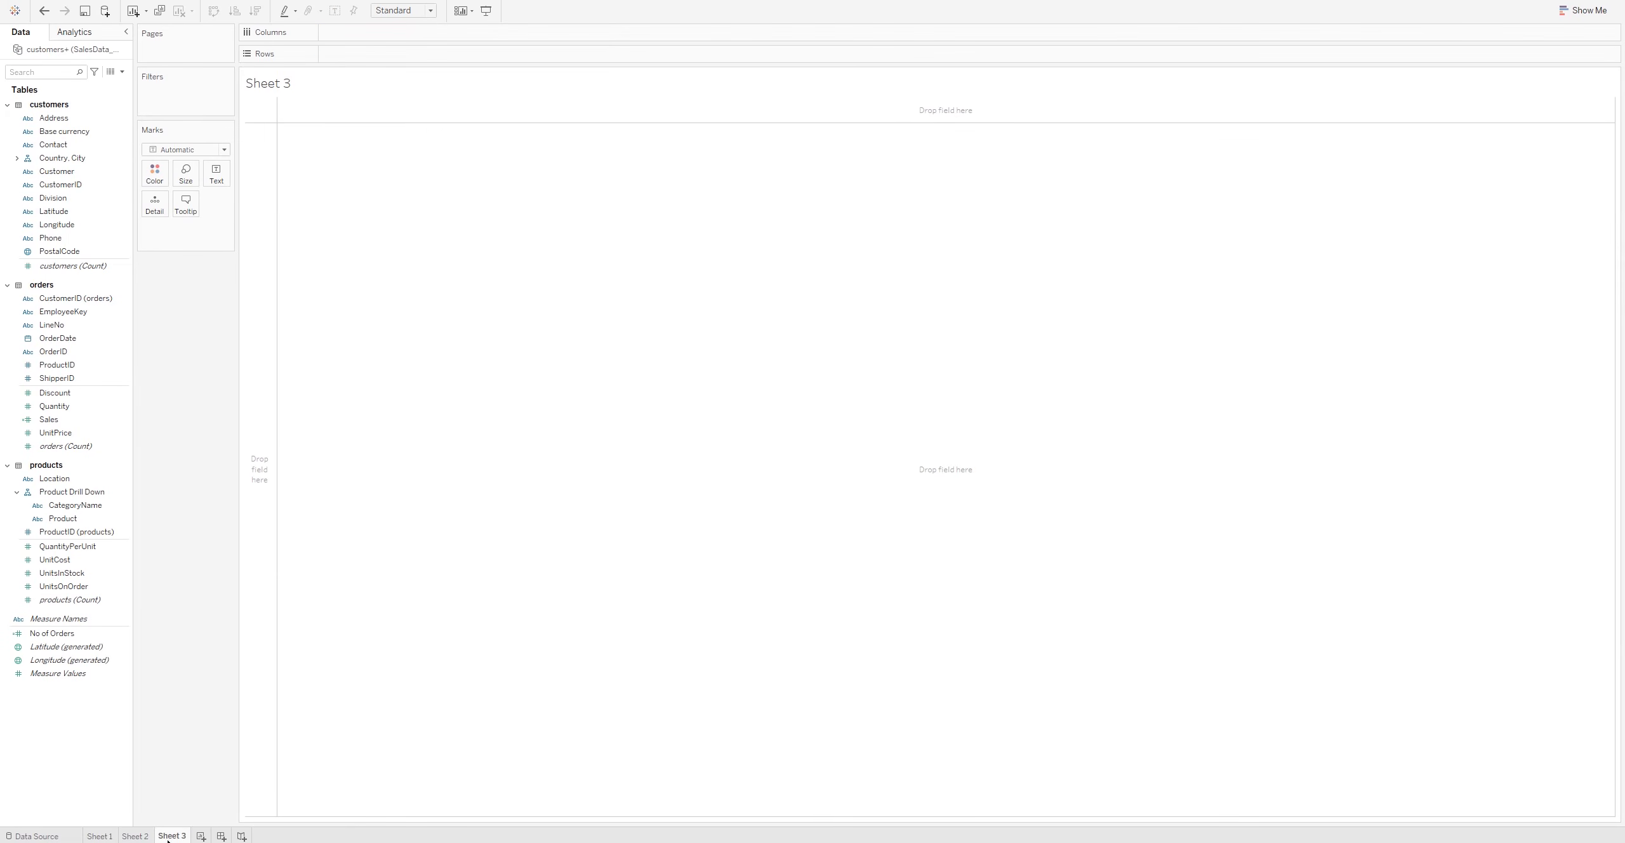
Step: Plot the Country, City hierarchy on the new sheet as a map with one mark per country
{"action": "left_click", "coordinate": [124, 492]}
{"action": "left_click", "coordinate": [141, 477]}
{"action": "left_click", "coordinate": [20, 145]}
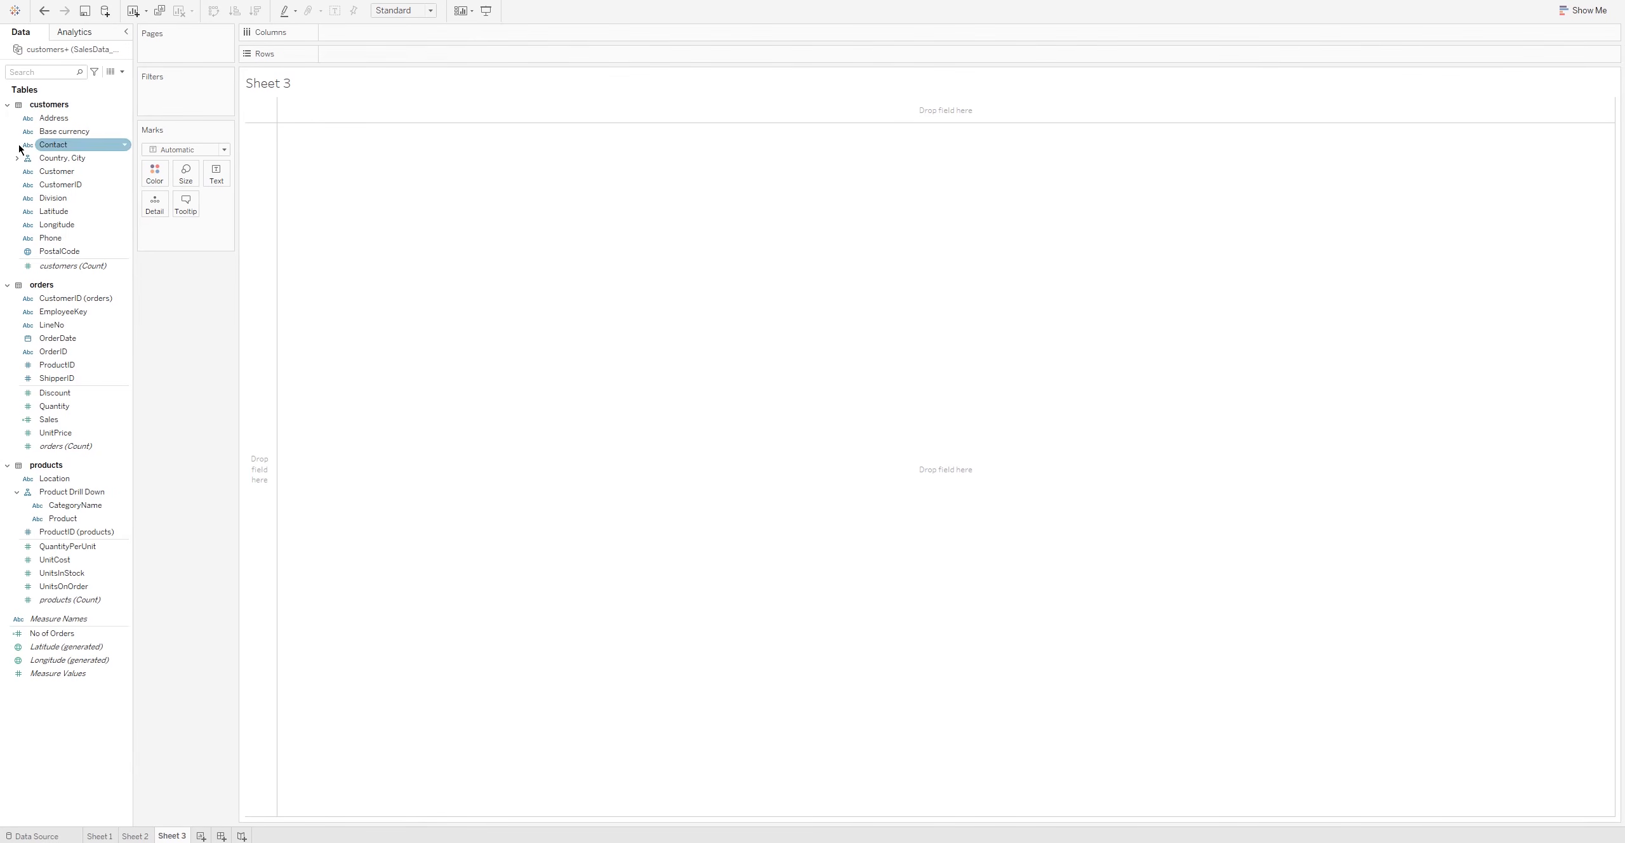
{"action": "left_click", "coordinate": [16, 158]}
{"action": "left_click", "coordinate": [38, 158]}
{"action": "left_click", "coordinate": [54, 171]}
{"action": "left_click", "coordinate": [61, 160]}
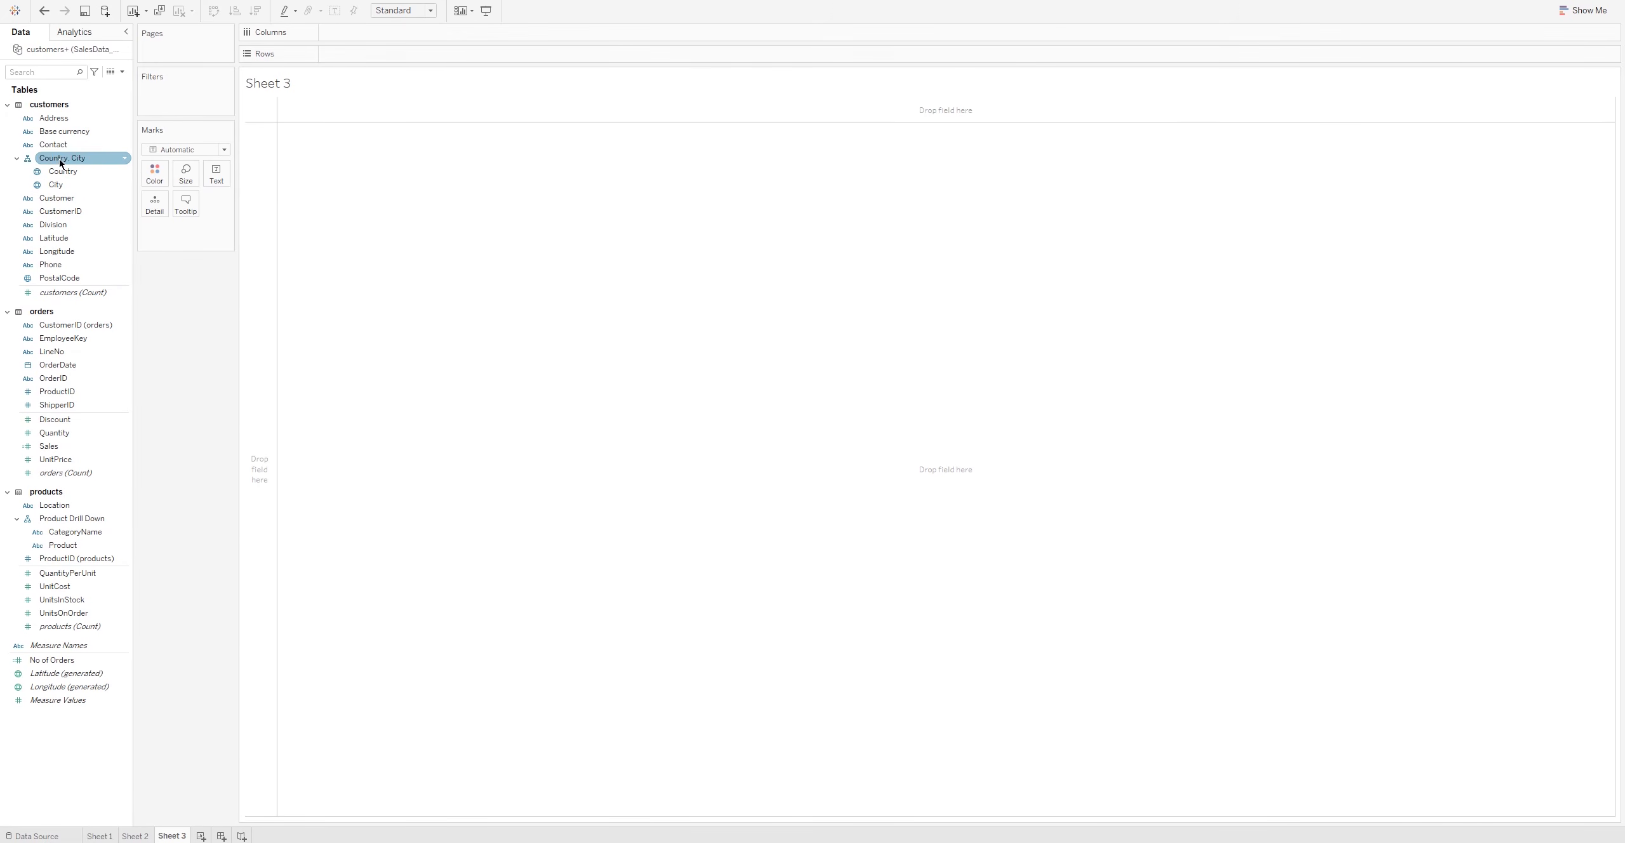
{"action": "left_click_drag", "start_coordinate": [61, 160], "coordinate": [537, 289]}
{"action": "left_click_drag", "start_coordinate": [298, 314], "coordinate": [192, 209]}
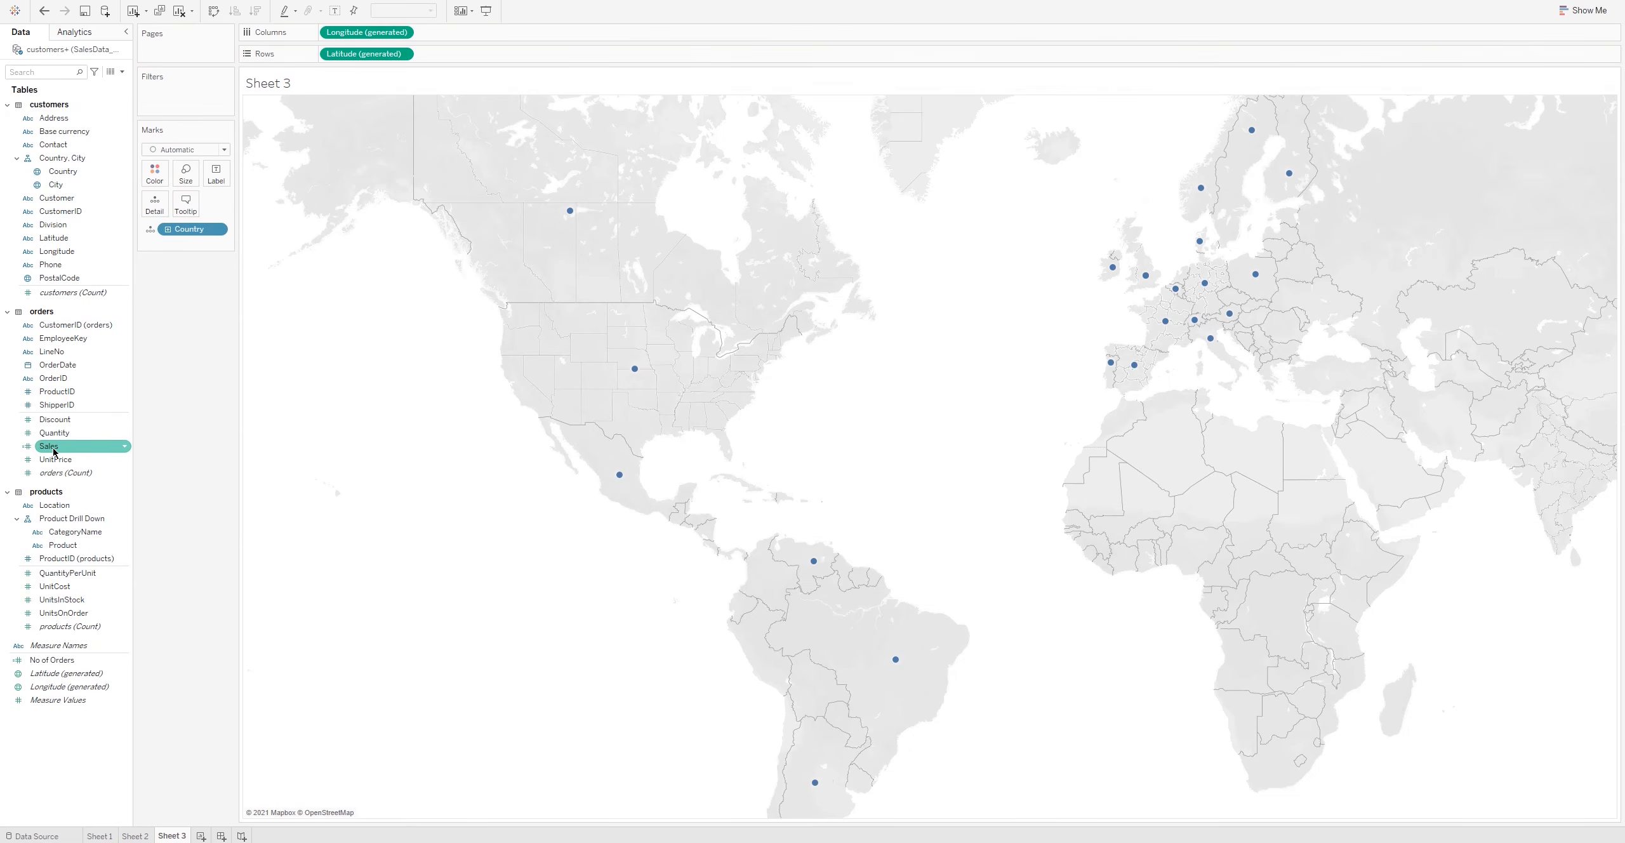
Step: Add Sales to the country map and use it to color the countries
{"action": "left_click_drag", "start_coordinate": [53, 450], "coordinate": [381, 400]}
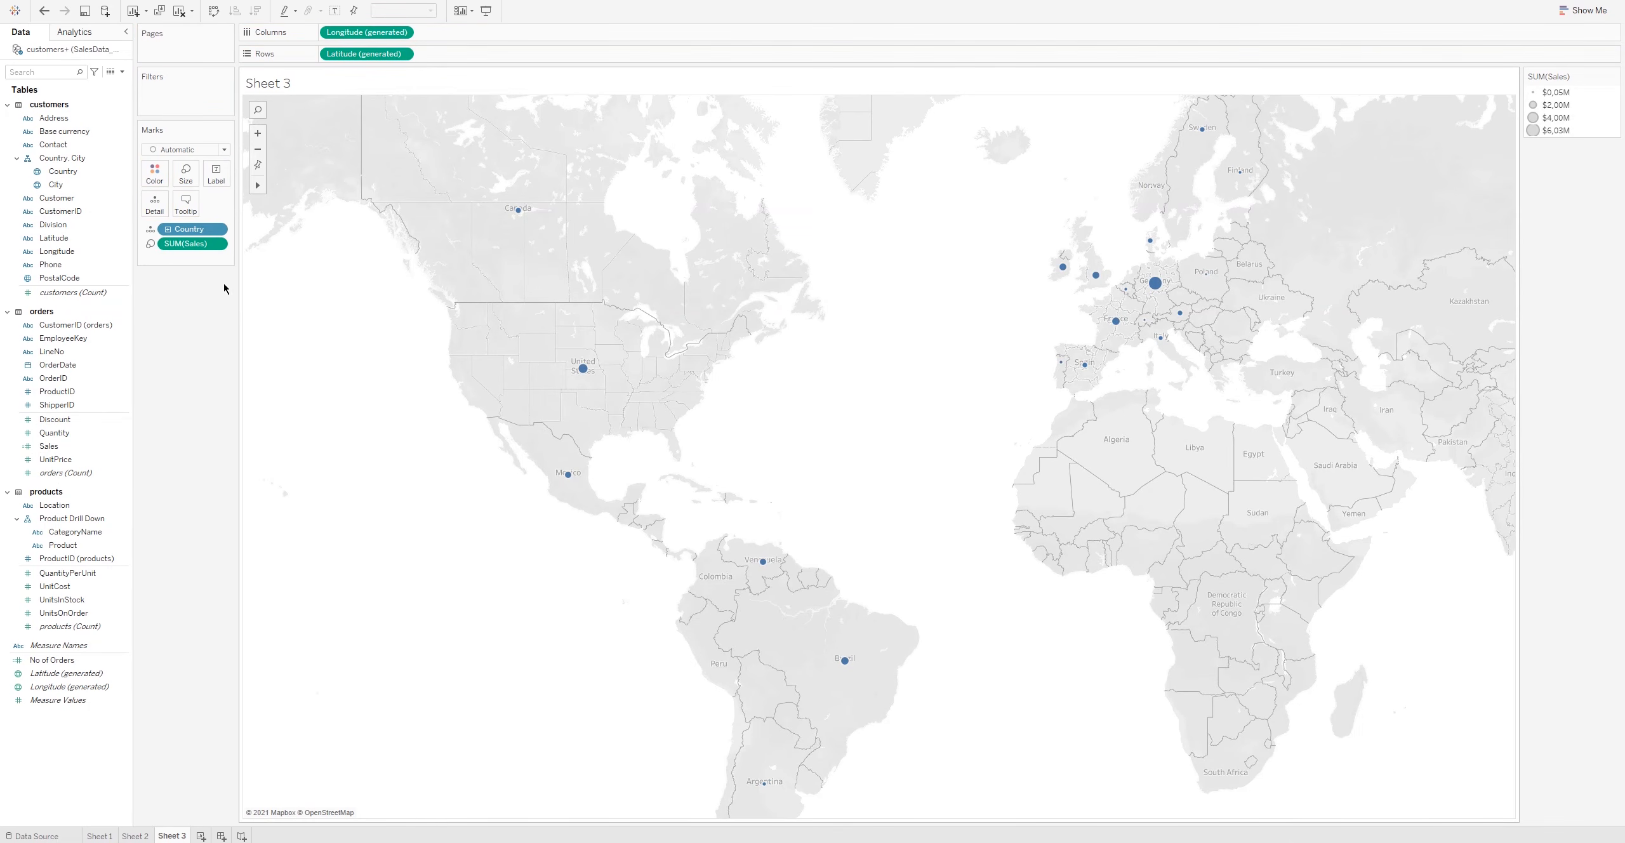
{"action": "mouse_move", "coordinate": [176, 248]}
{"action": "left_mouse_down"}
{"action": "mouse_move", "coordinate": [160, 164]}
{"action": "mouse_move", "coordinate": [221, 338]}
{"action": "mouse_move", "coordinate": [154, 172]}
{"action": "left_mouse_up"}
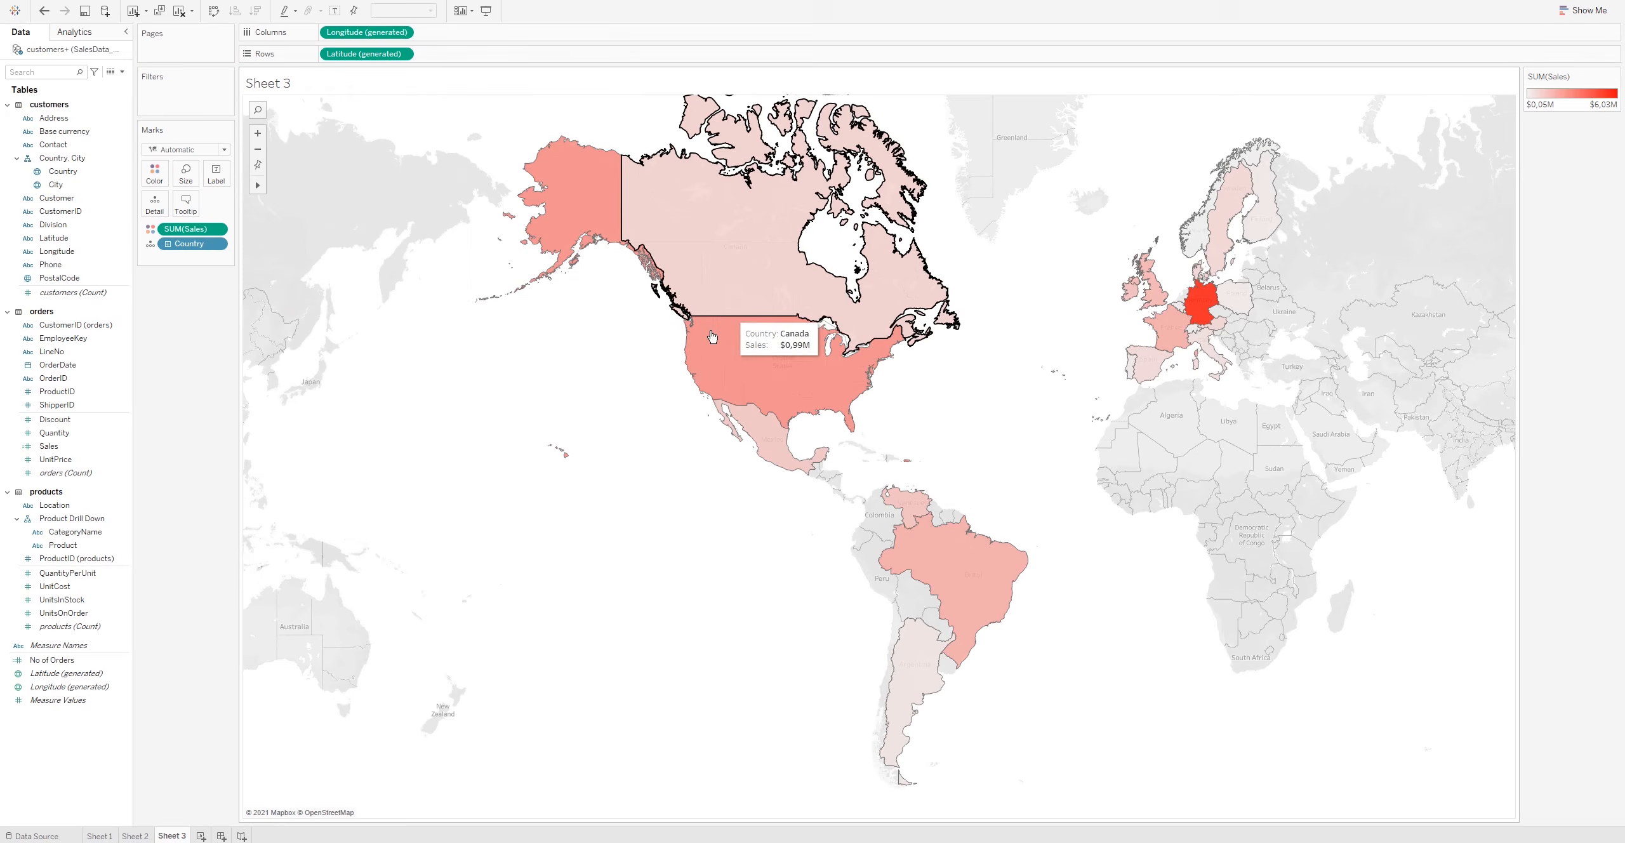
{"action": "scroll", "coordinate": [782, 553], "scroll_direction": "down", "scroll_amount": 2}
{"action": "scroll", "coordinate": [779, 552], "scroll_direction": "down", "scroll_amount": 1}
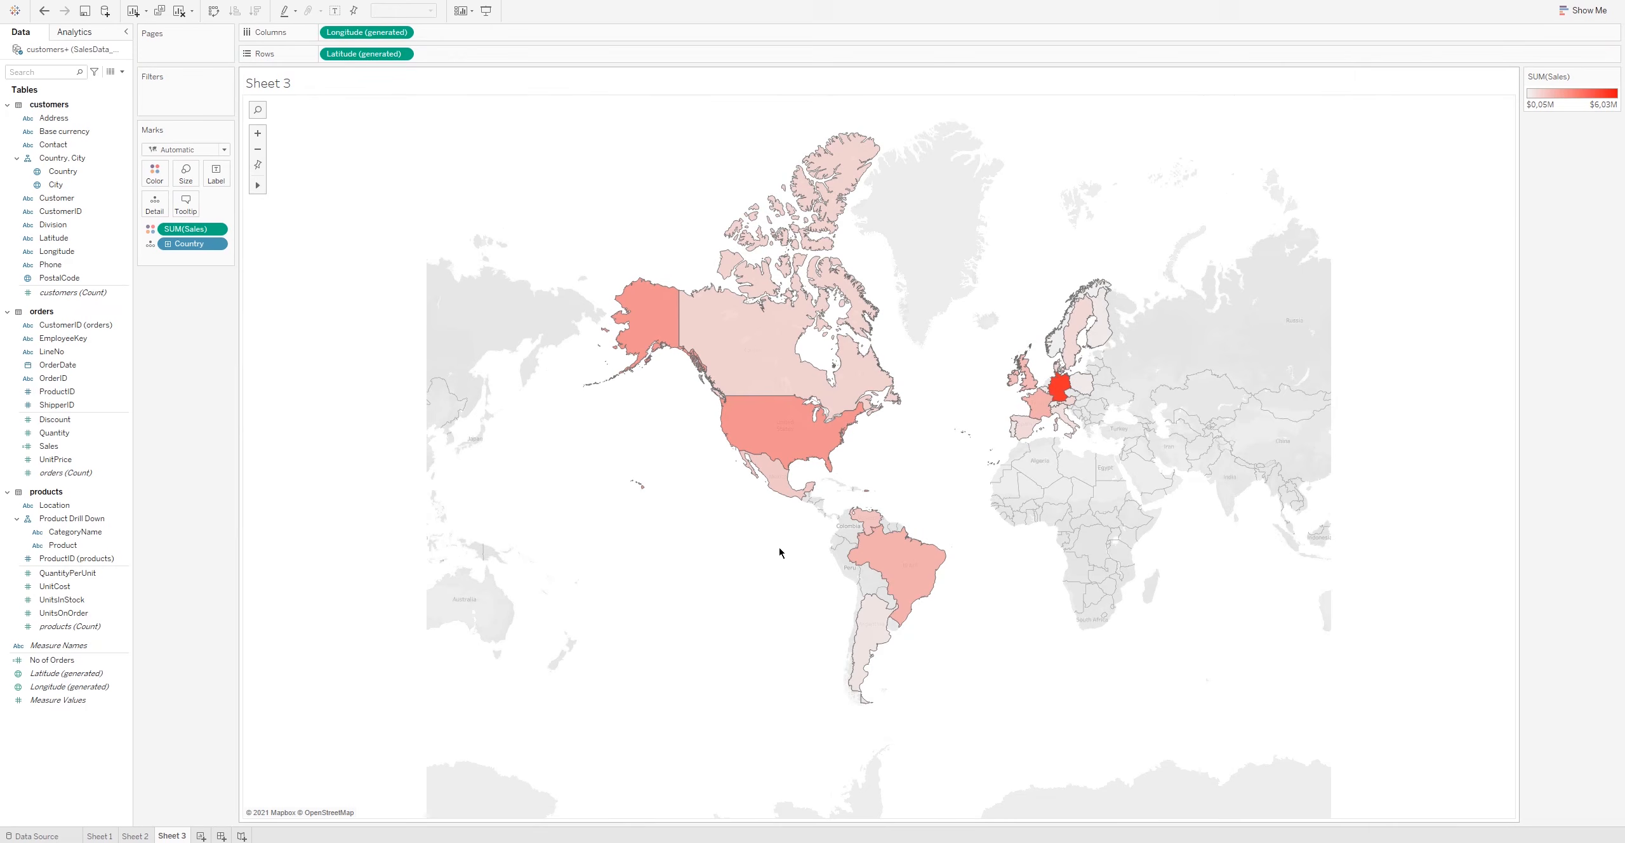
{"action": "scroll", "coordinate": [780, 552], "scroll_direction": "up", "scroll_amount": 1}
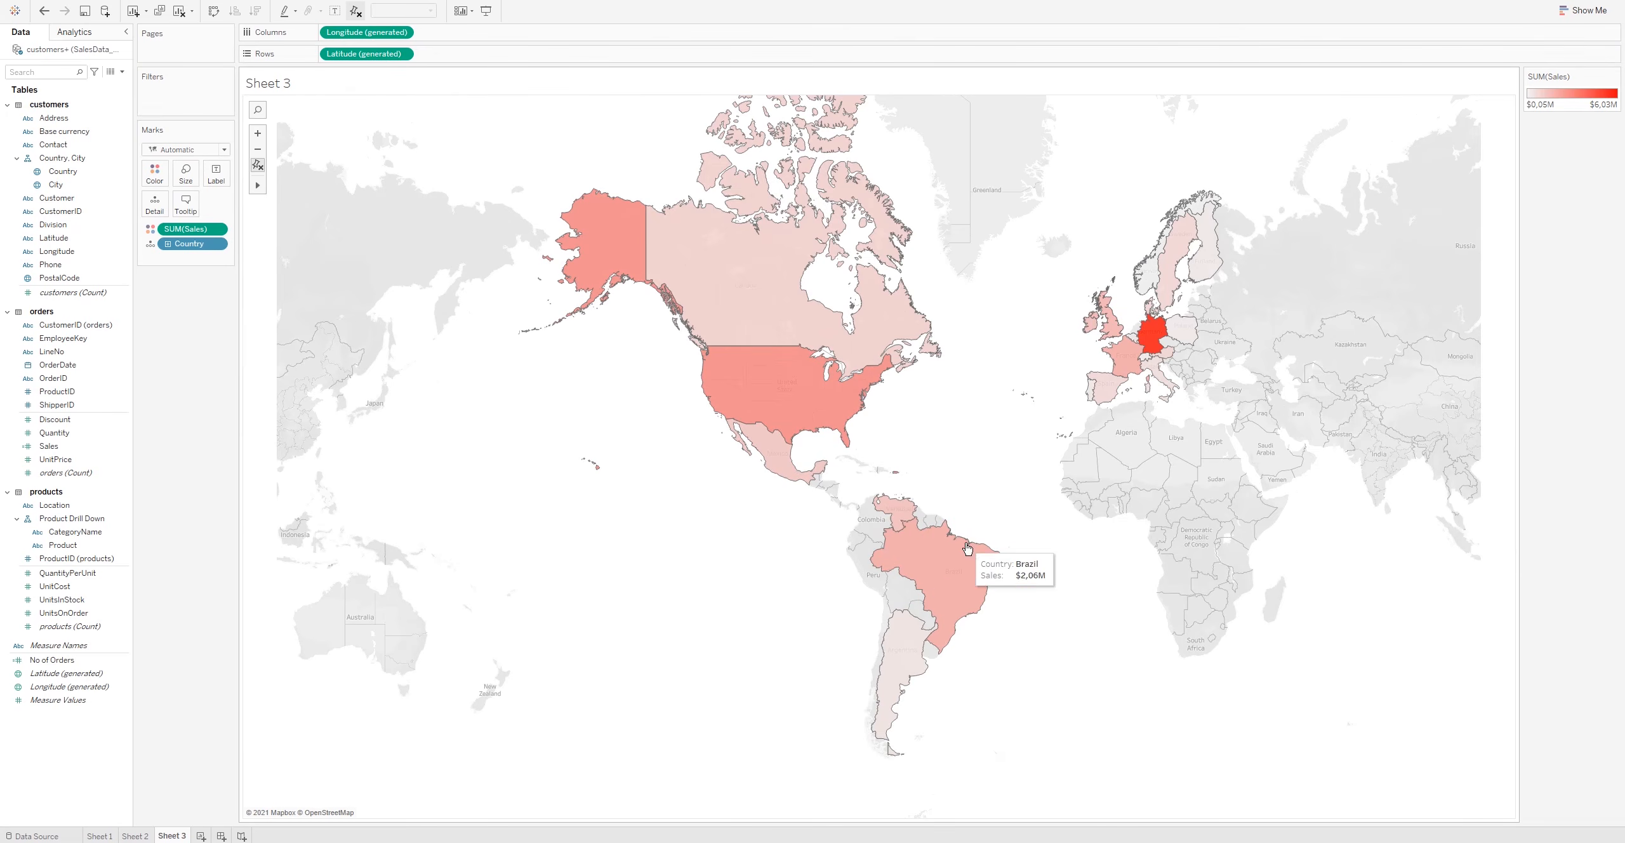
{"action": "scroll", "coordinate": [959, 469], "scroll_direction": "down", "scroll_amount": 1}
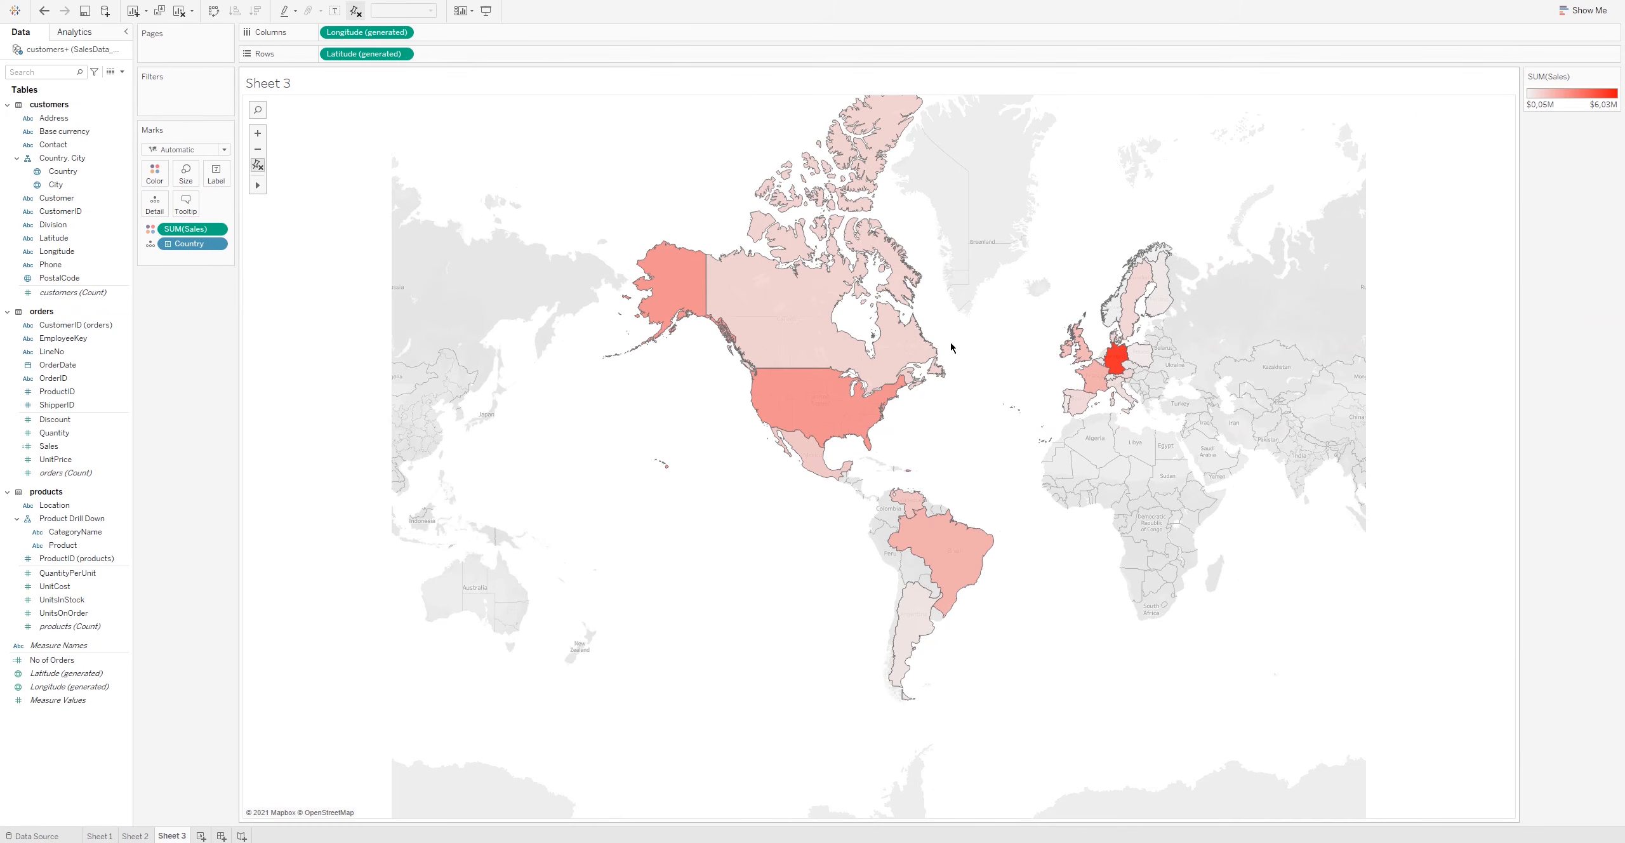
Step: Add another worksheet and place the Product Drill Down hierarchy on its rows at the CategoryName level
{"action": "left_click", "coordinate": [202, 836]}
{"action": "left_click", "coordinate": [1577, 13]}
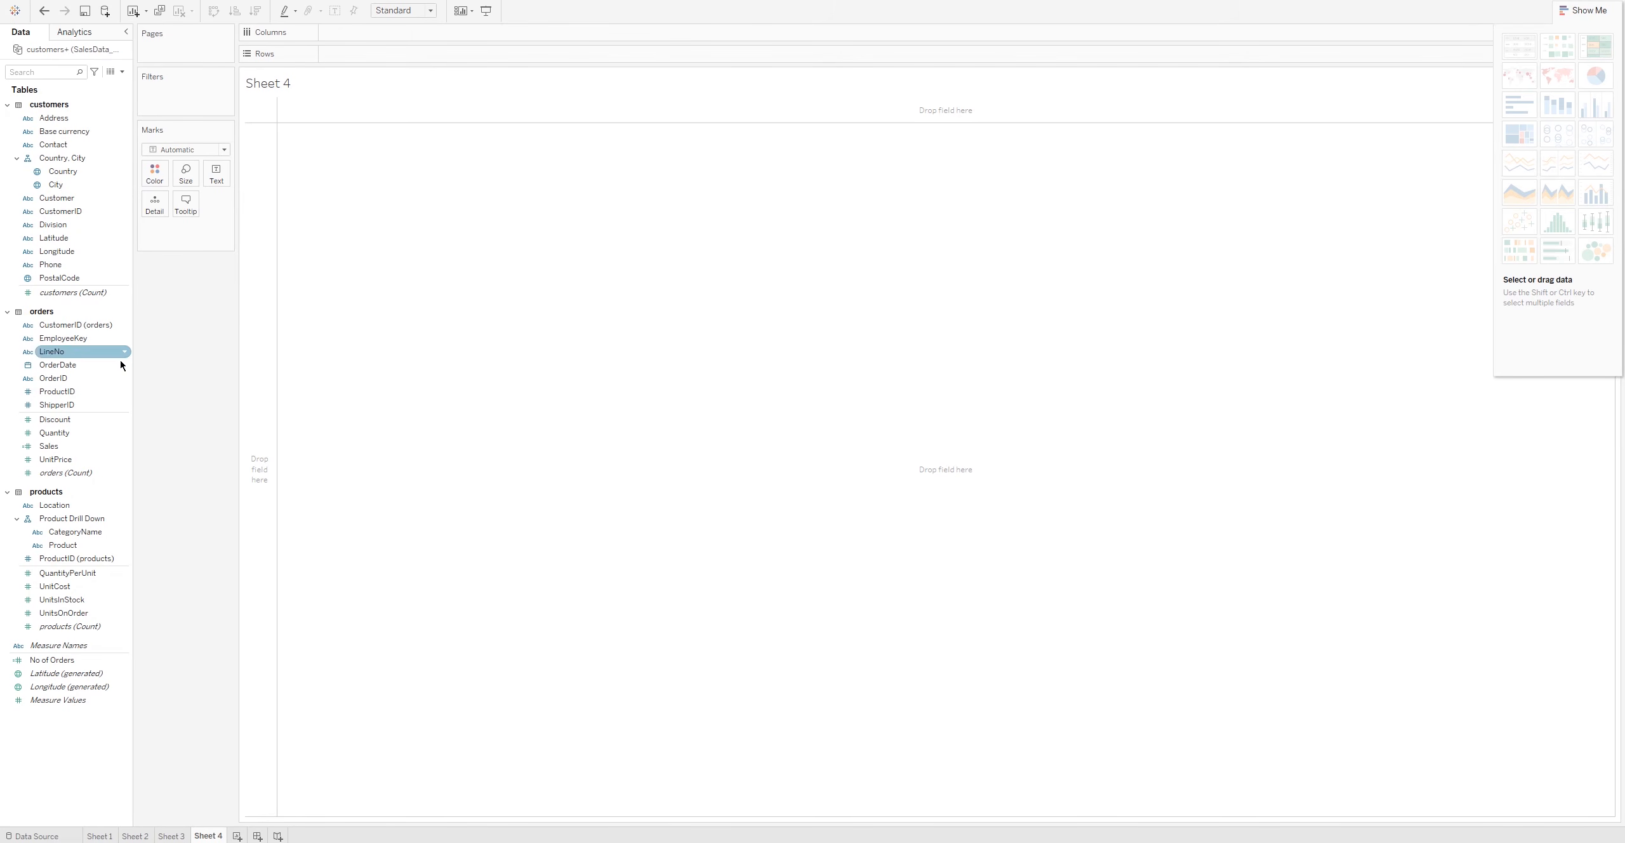
{"action": "left_click", "coordinate": [102, 265]}
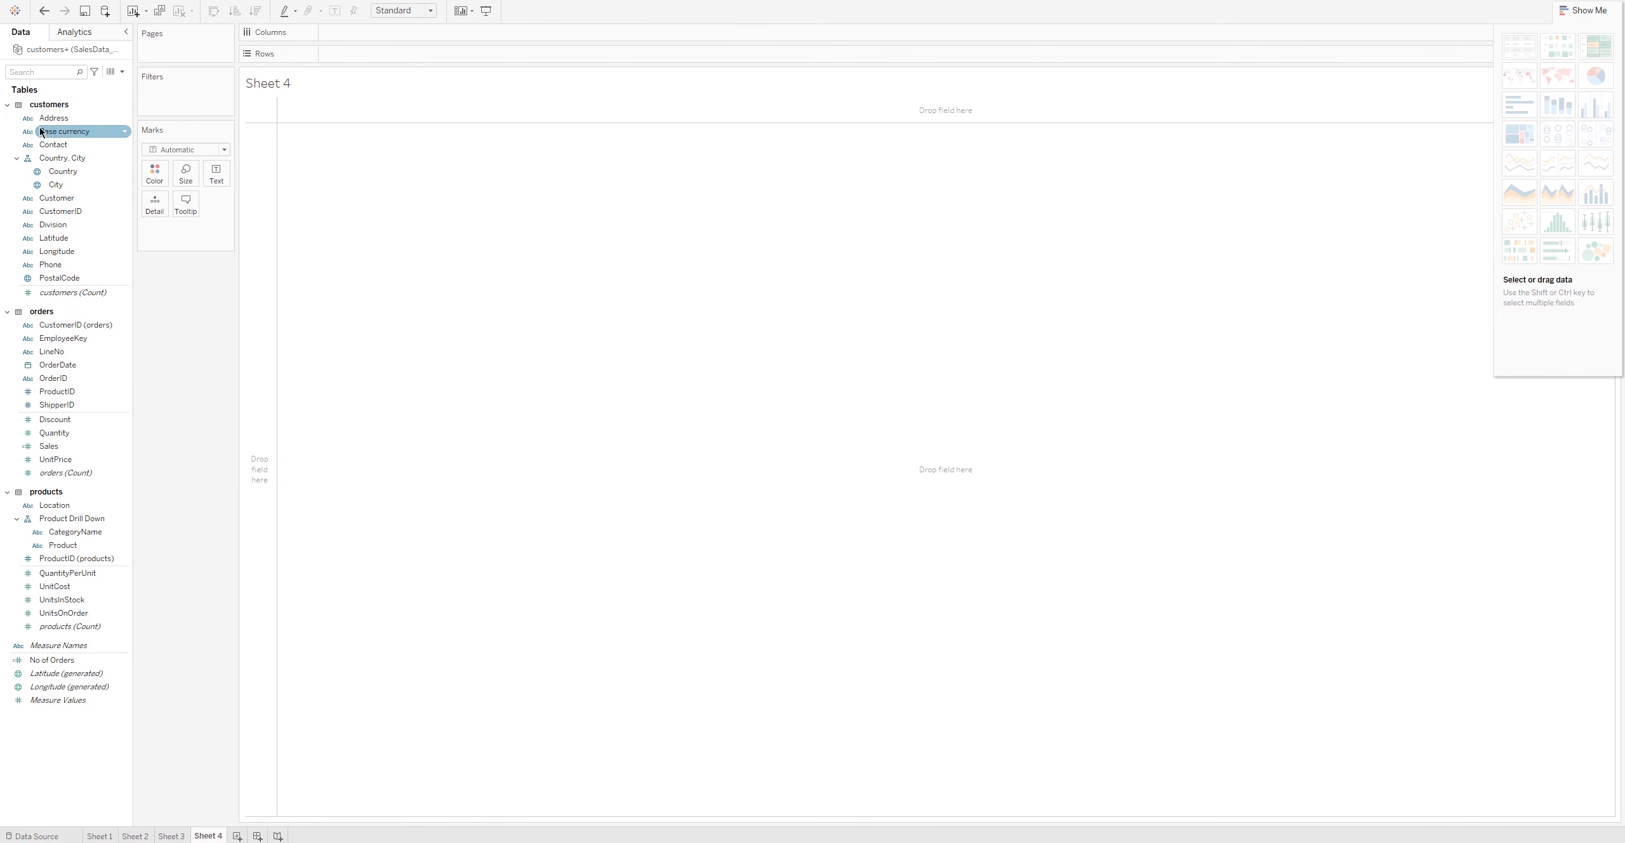
{"action": "left_click", "coordinate": [17, 158]}
{"action": "left_click", "coordinate": [71, 492]}
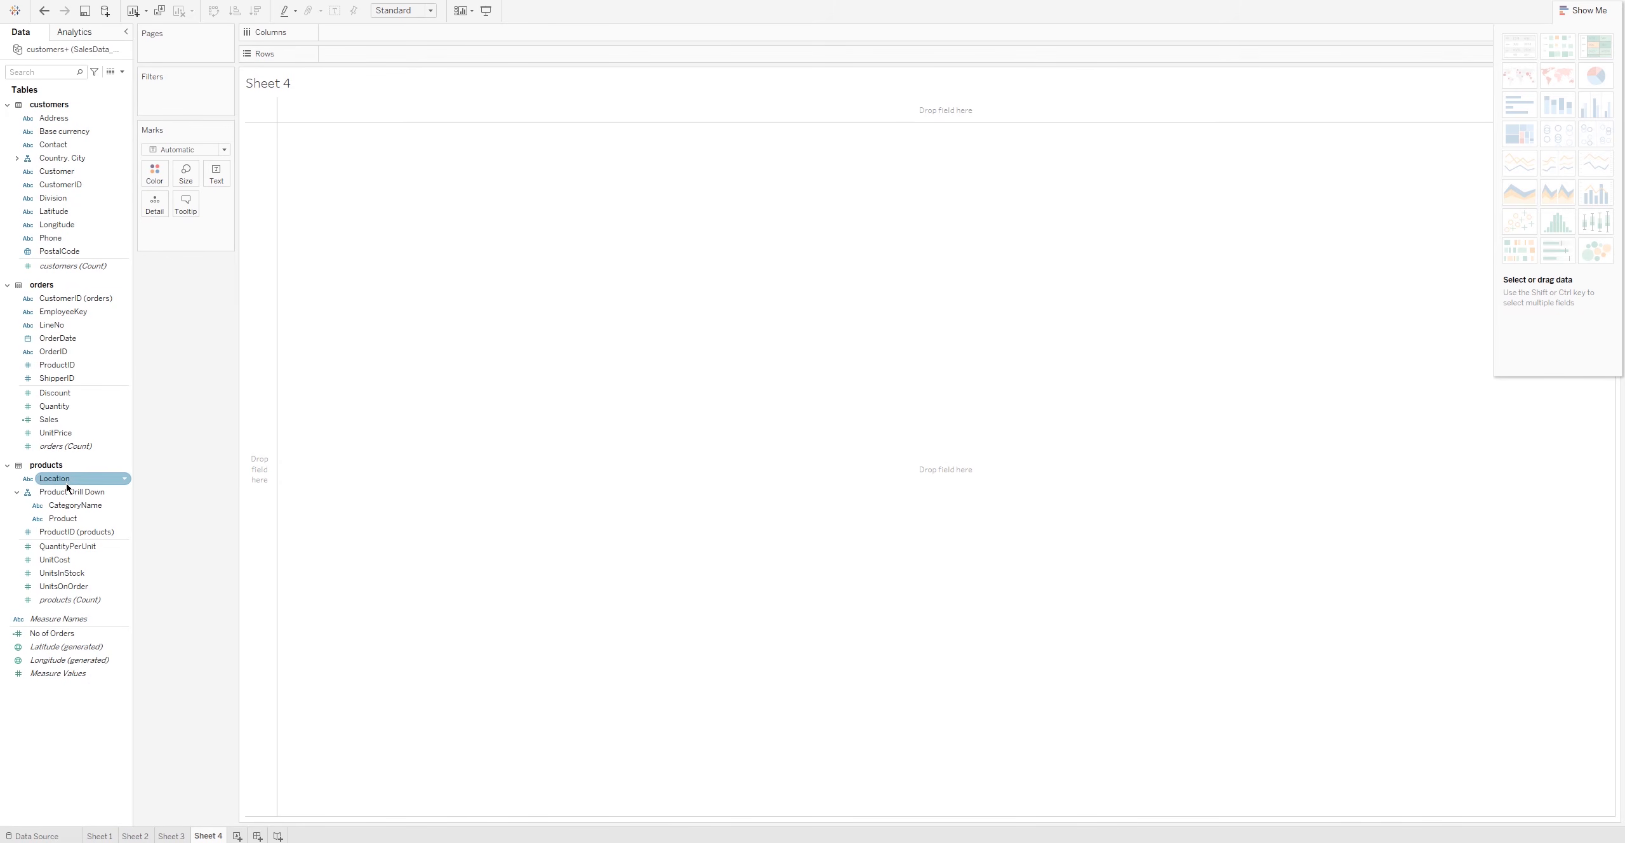
{"action": "left_click", "coordinate": [16, 492]}
{"action": "left_click_drag", "start_coordinate": [119, 495], "coordinate": [413, 158]}
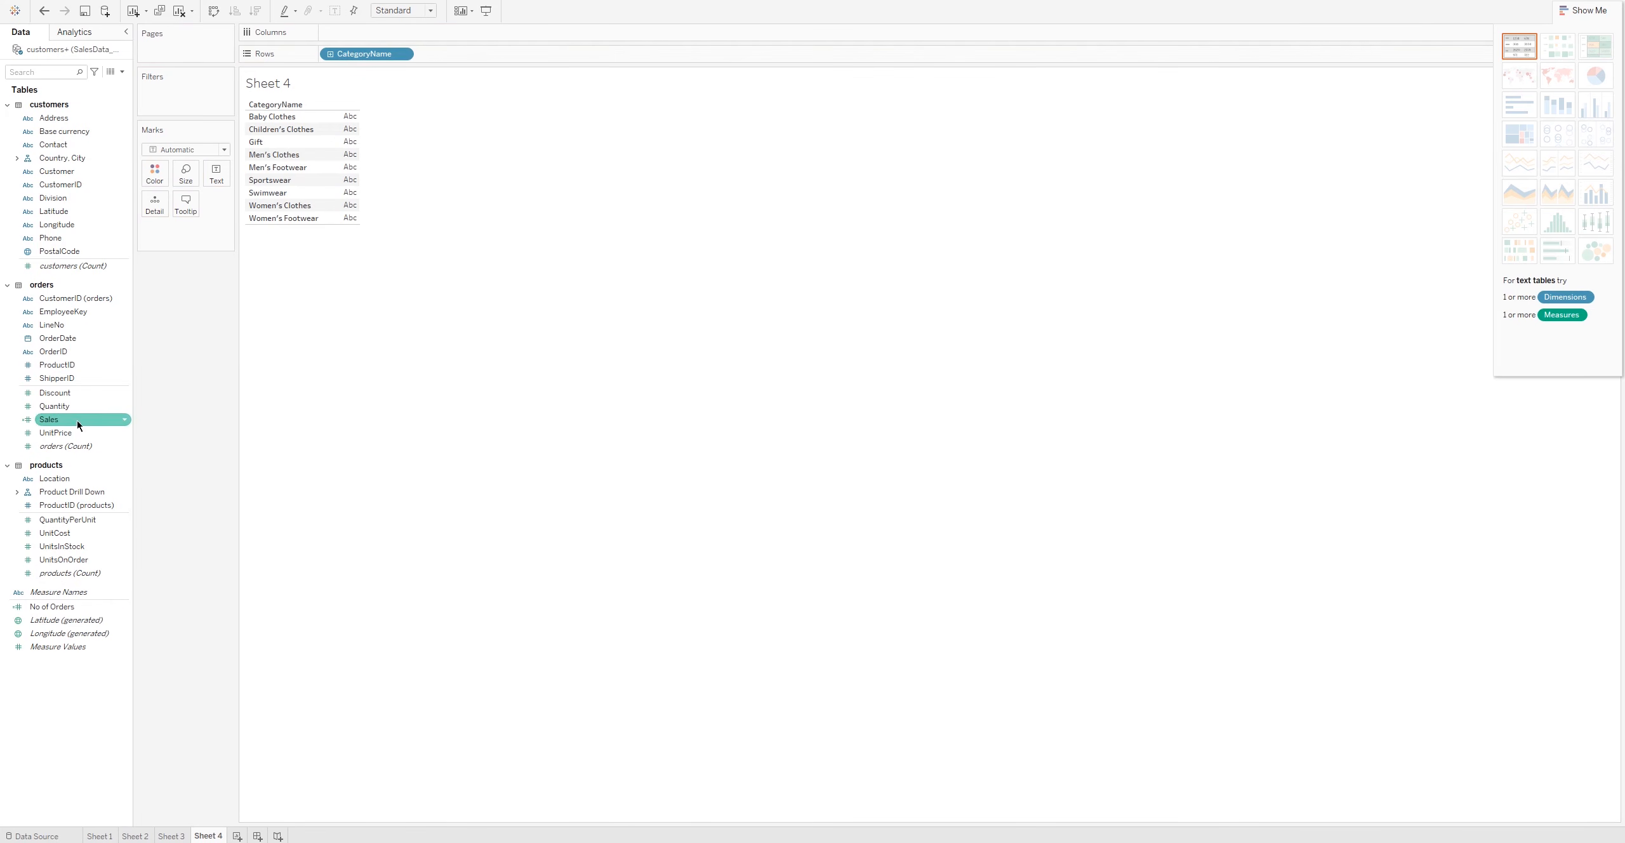
Step: Add No of Orders and Sales as measures on the columns beside the categories
{"action": "left_click", "coordinate": [59, 595]}
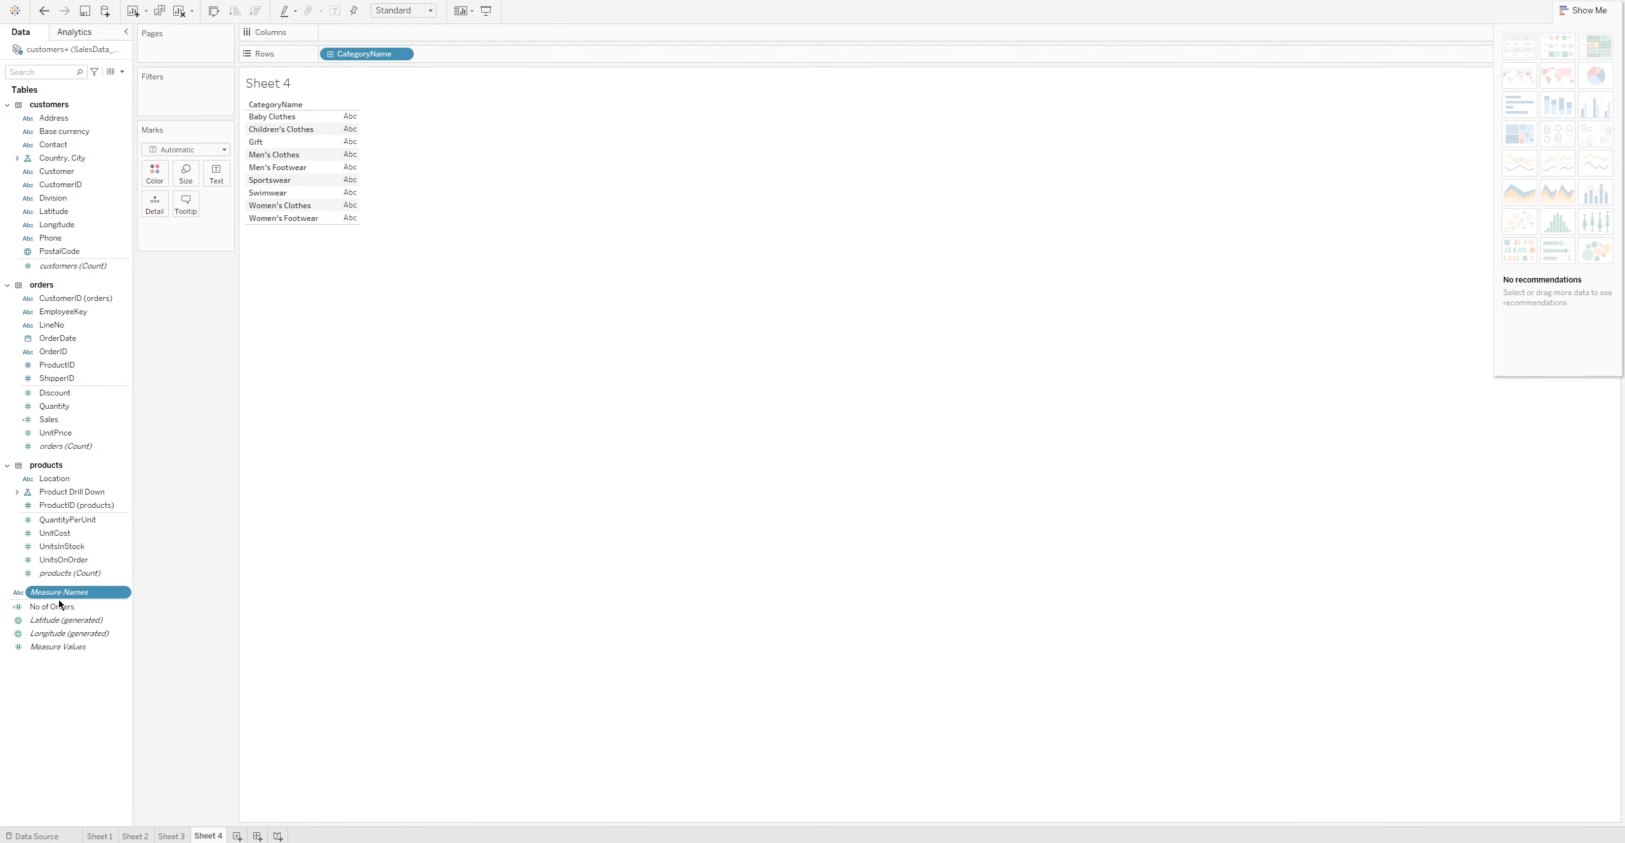
{"action": "left_click_drag", "start_coordinate": [56, 611], "coordinate": [427, 395]}
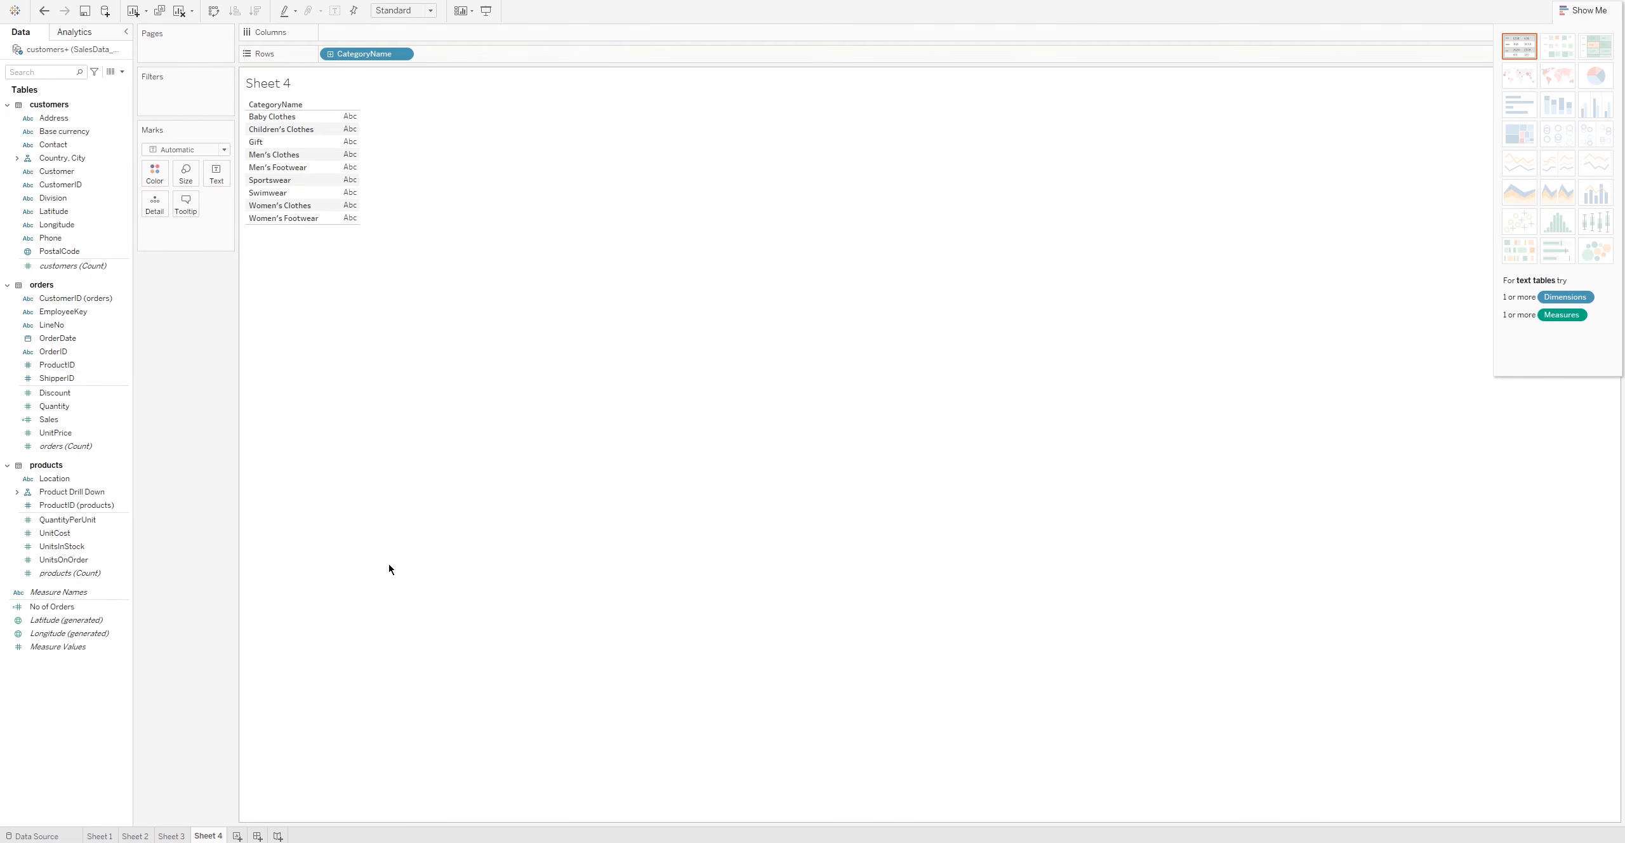
{"action": "right_click", "coordinate": [127, 407]}
{"action": "left_click", "coordinate": [55, 608]}
{"action": "left_click_drag", "start_coordinate": [54, 610], "coordinate": [381, 33]}
{"action": "left_click", "coordinate": [49, 607]}
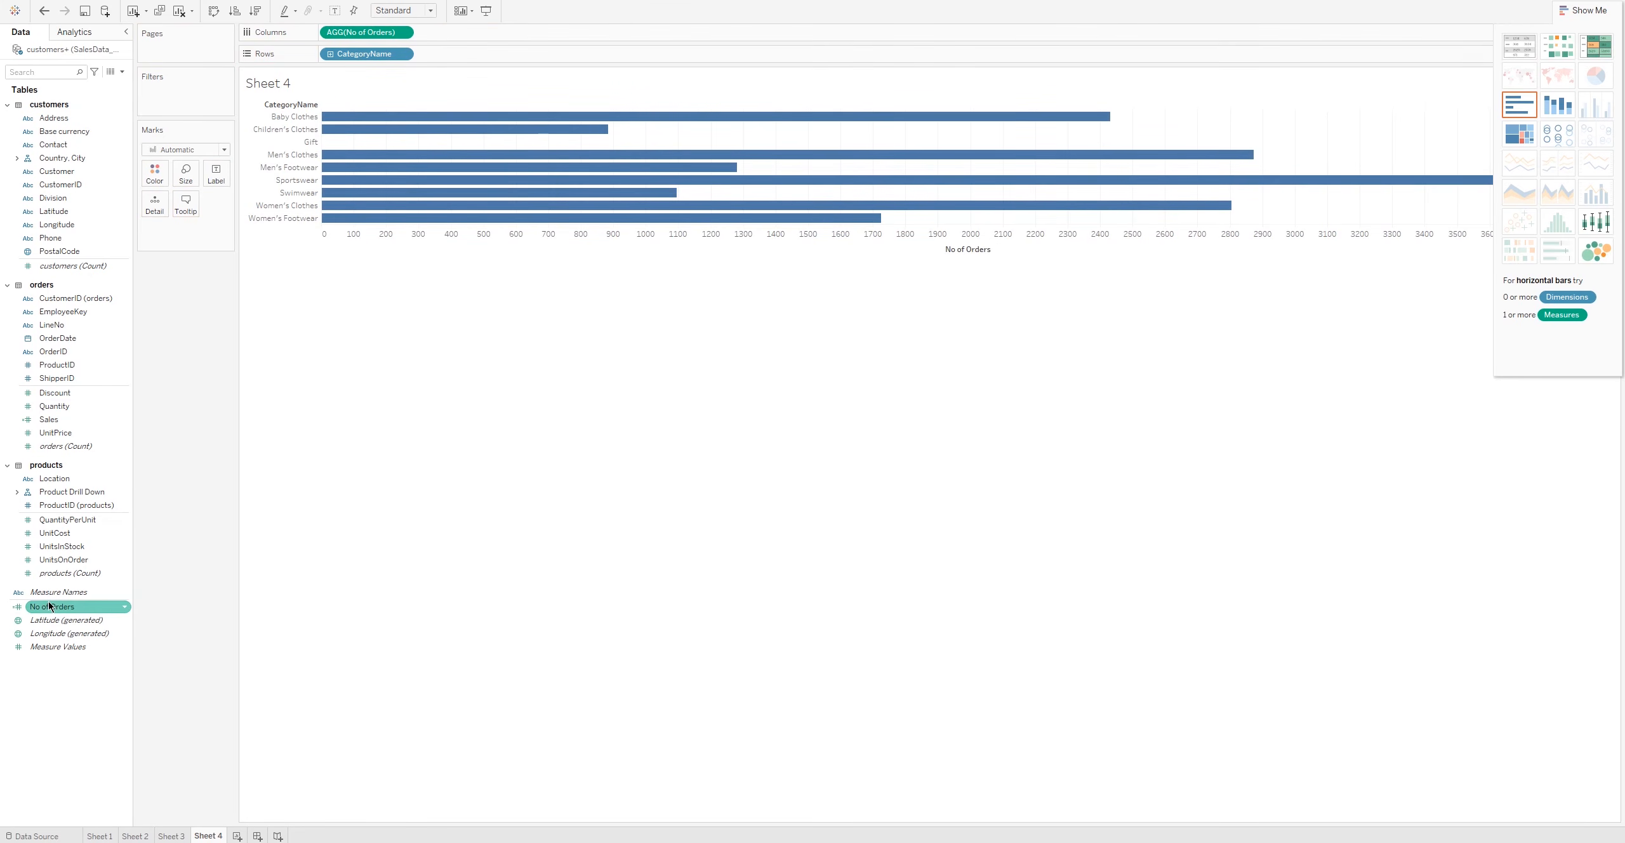
{"action": "left_click_drag", "start_coordinate": [59, 430], "coordinate": [526, 33]}
Step: Try showing the categories as a pie chart fitted to Entire View
{"action": "left_click", "coordinate": [1596, 75]}
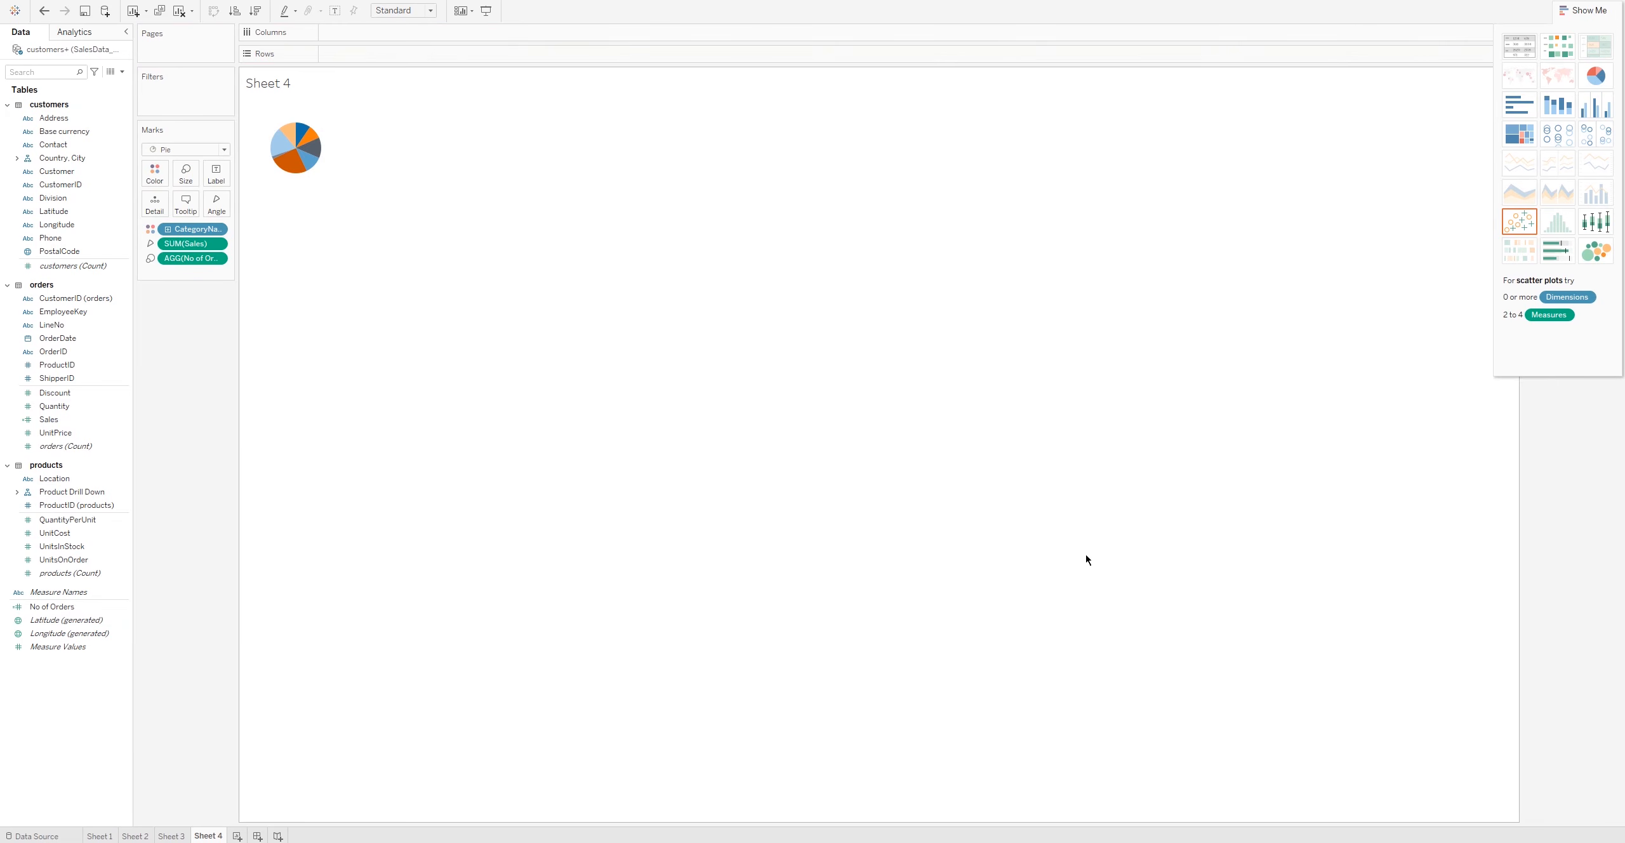
{"action": "left_click", "coordinate": [410, 10]}
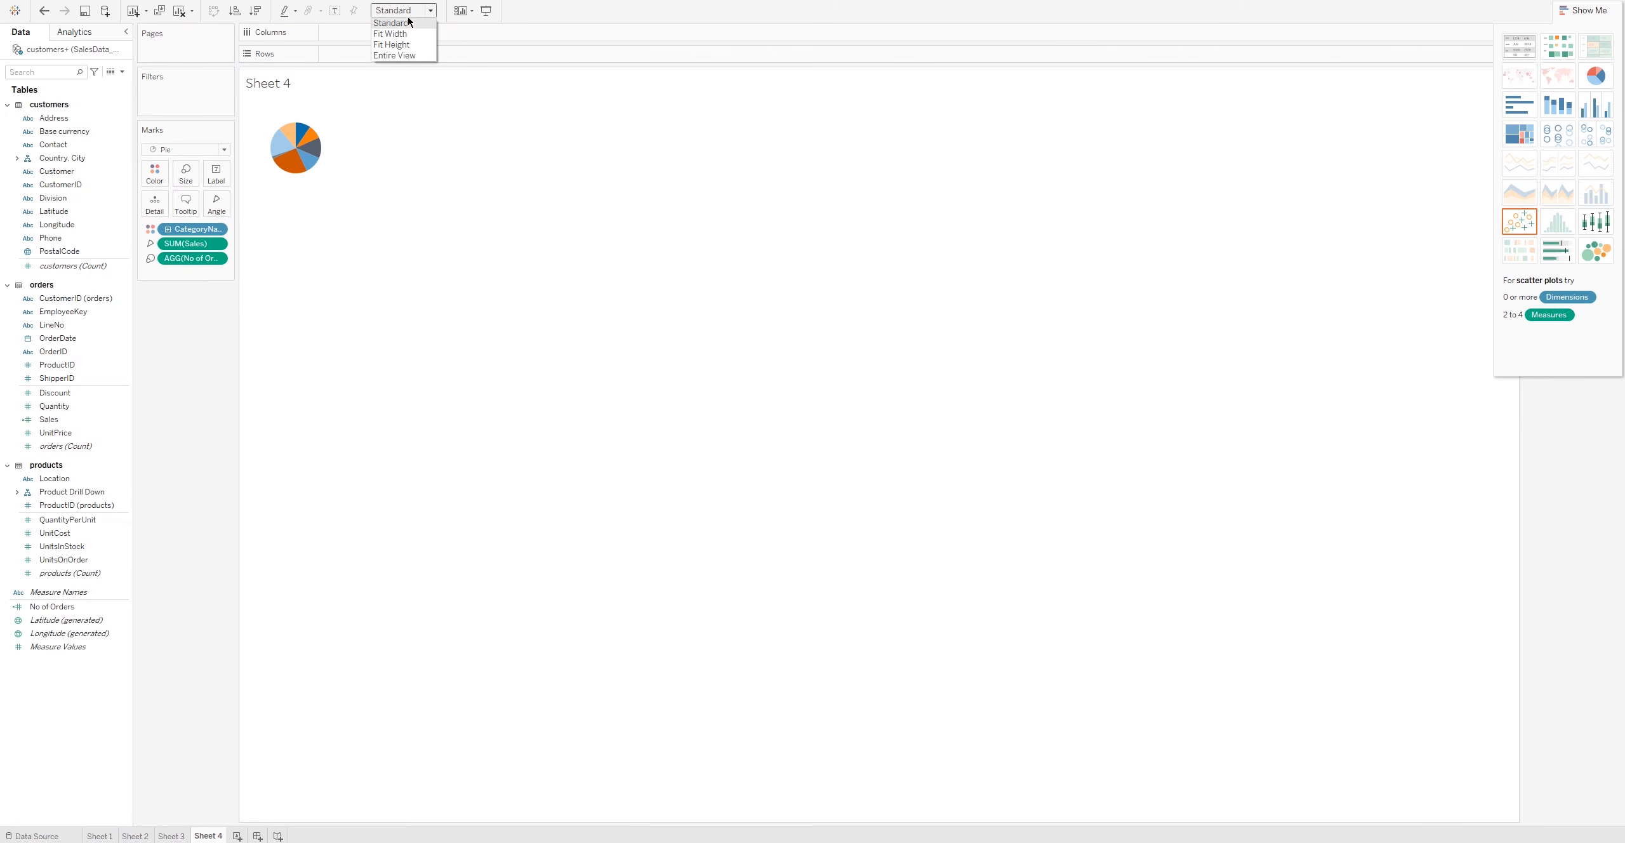
{"action": "left_click", "coordinate": [396, 56]}
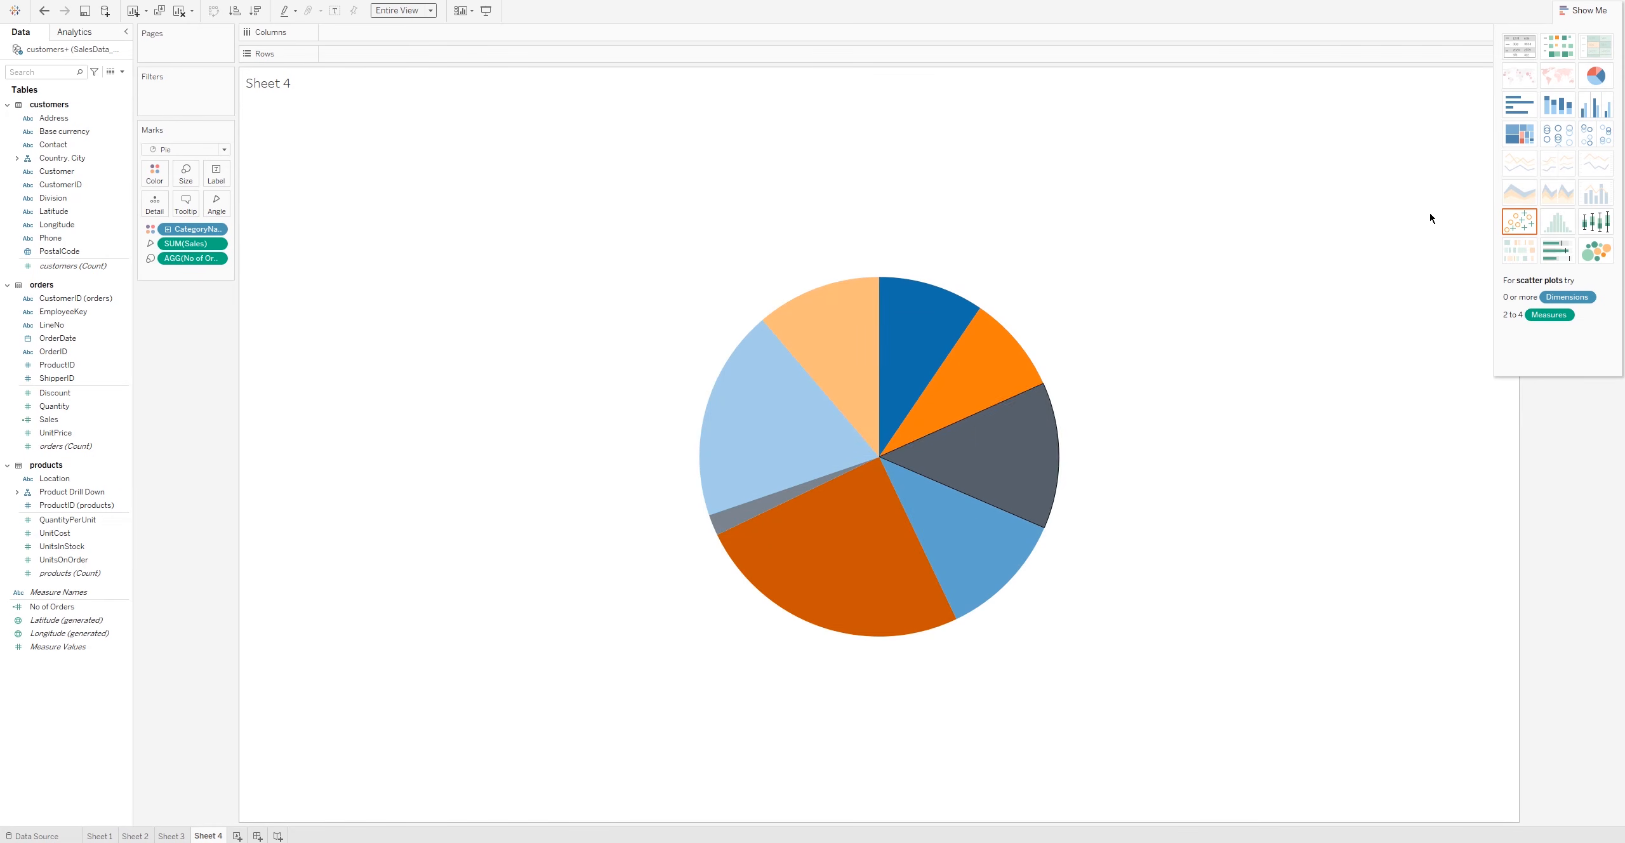
Step: Convert the chart to a scatter plot of Sales against No of Orders and color its marks by CategoryName
{"action": "left_click", "coordinate": [1522, 230]}
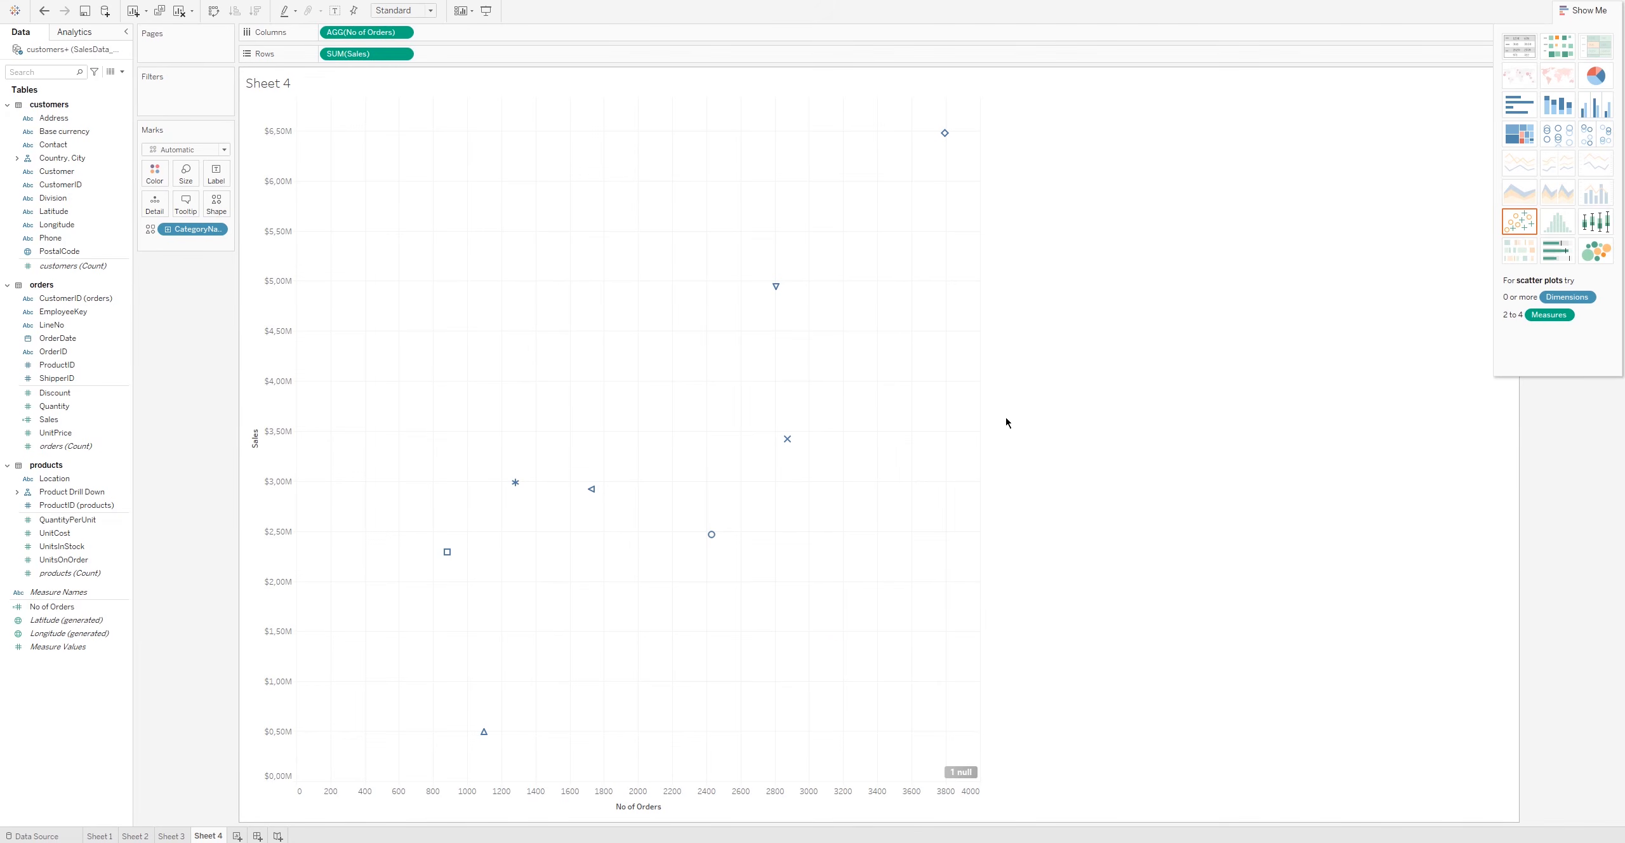
{"action": "left_click", "coordinate": [1583, 10]}
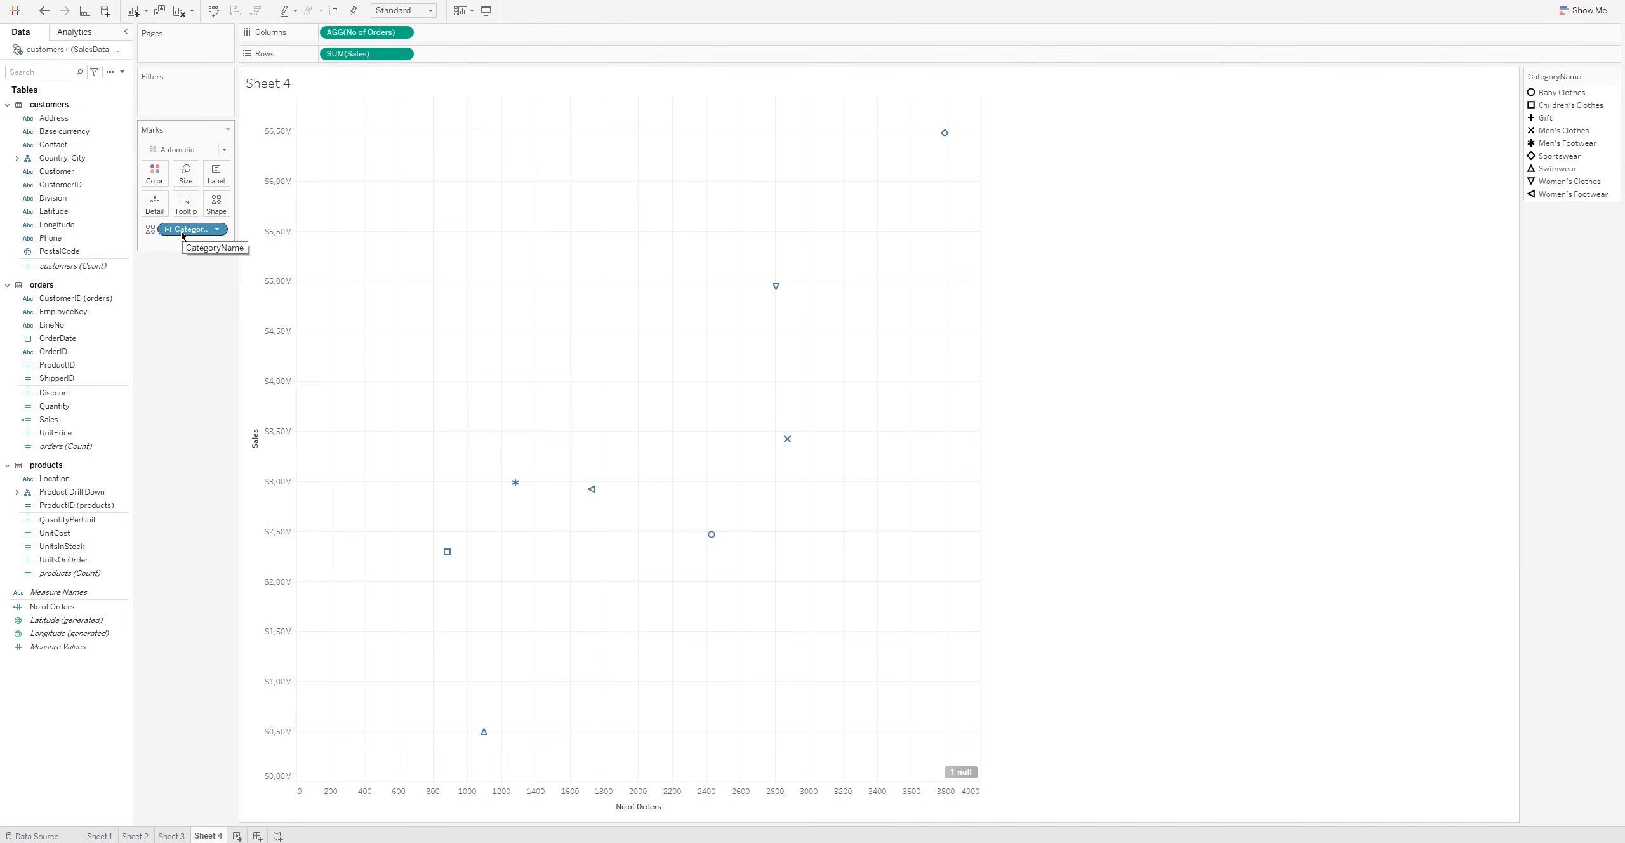
{"action": "left_click_drag", "start_coordinate": [181, 231], "coordinate": [155, 174]}
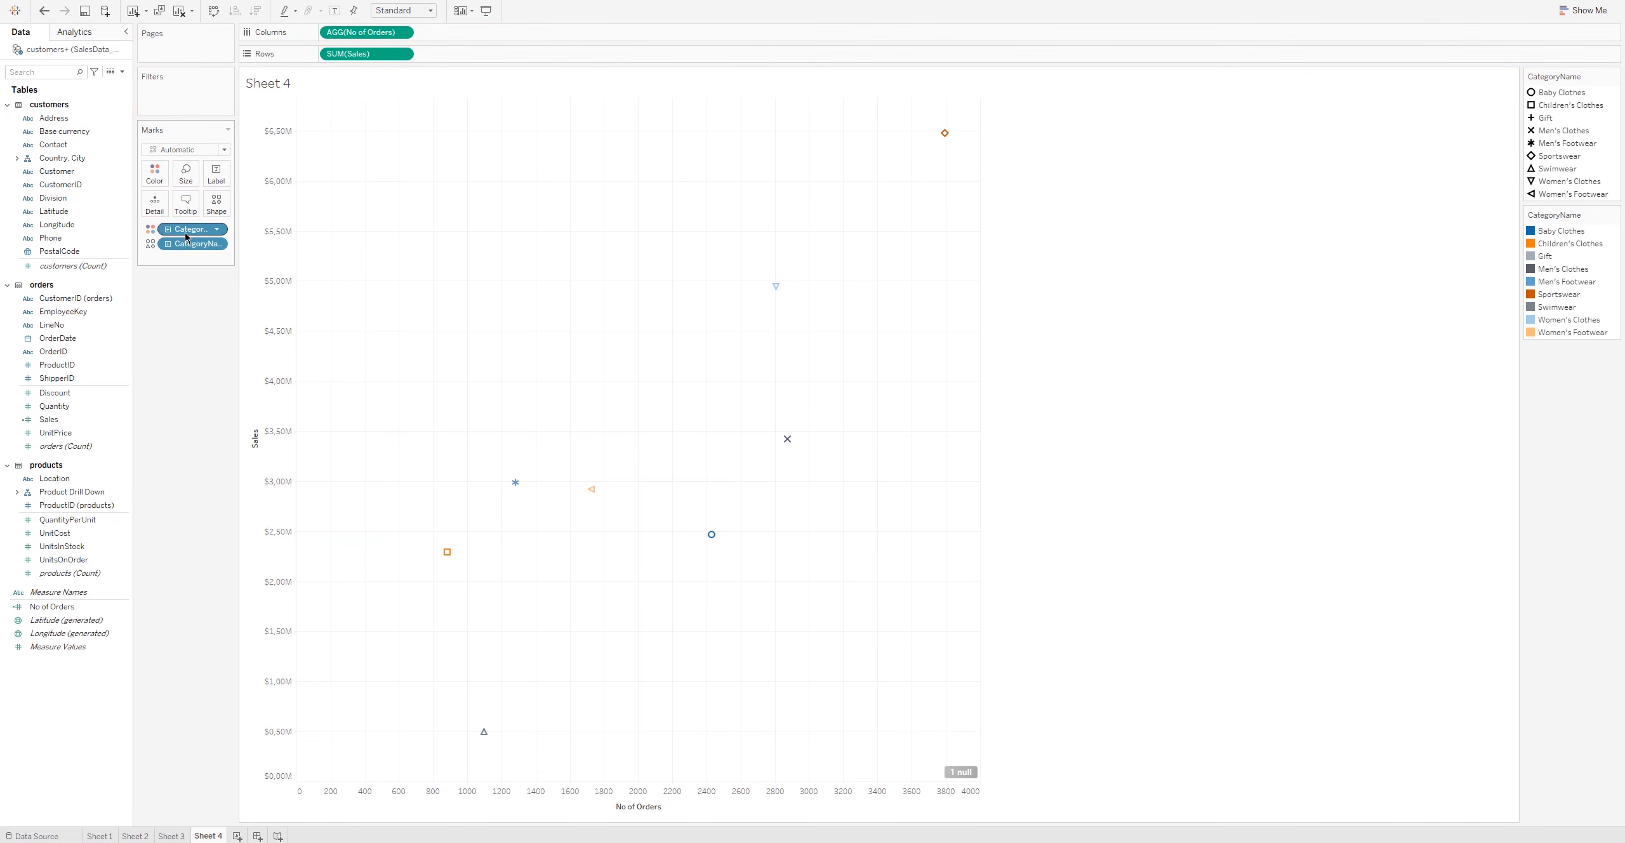
Step: Encode CategoryName as mark size instead of shape and enlarge the scatter plot marks
{"action": "left_click_drag", "start_coordinate": [188, 250], "coordinate": [185, 174]}
{"action": "left_click_drag", "start_coordinate": [185, 244], "coordinate": [188, 355]}
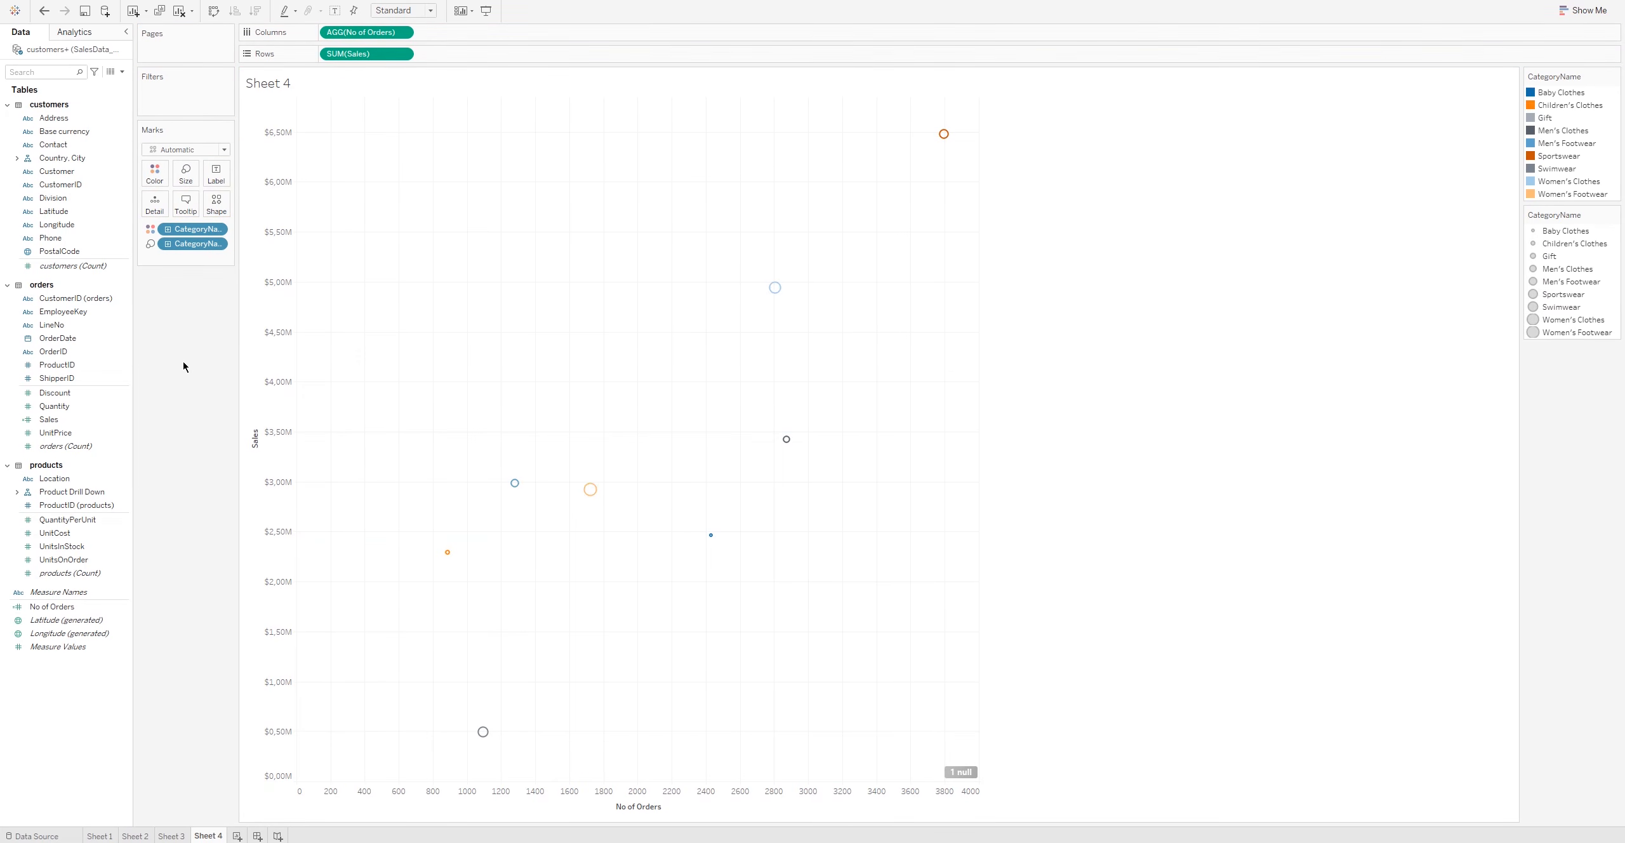
{"action": "left_click", "coordinate": [186, 183]}
{"action": "left_click_drag", "start_coordinate": [227, 211], "coordinate": [228, 211]}
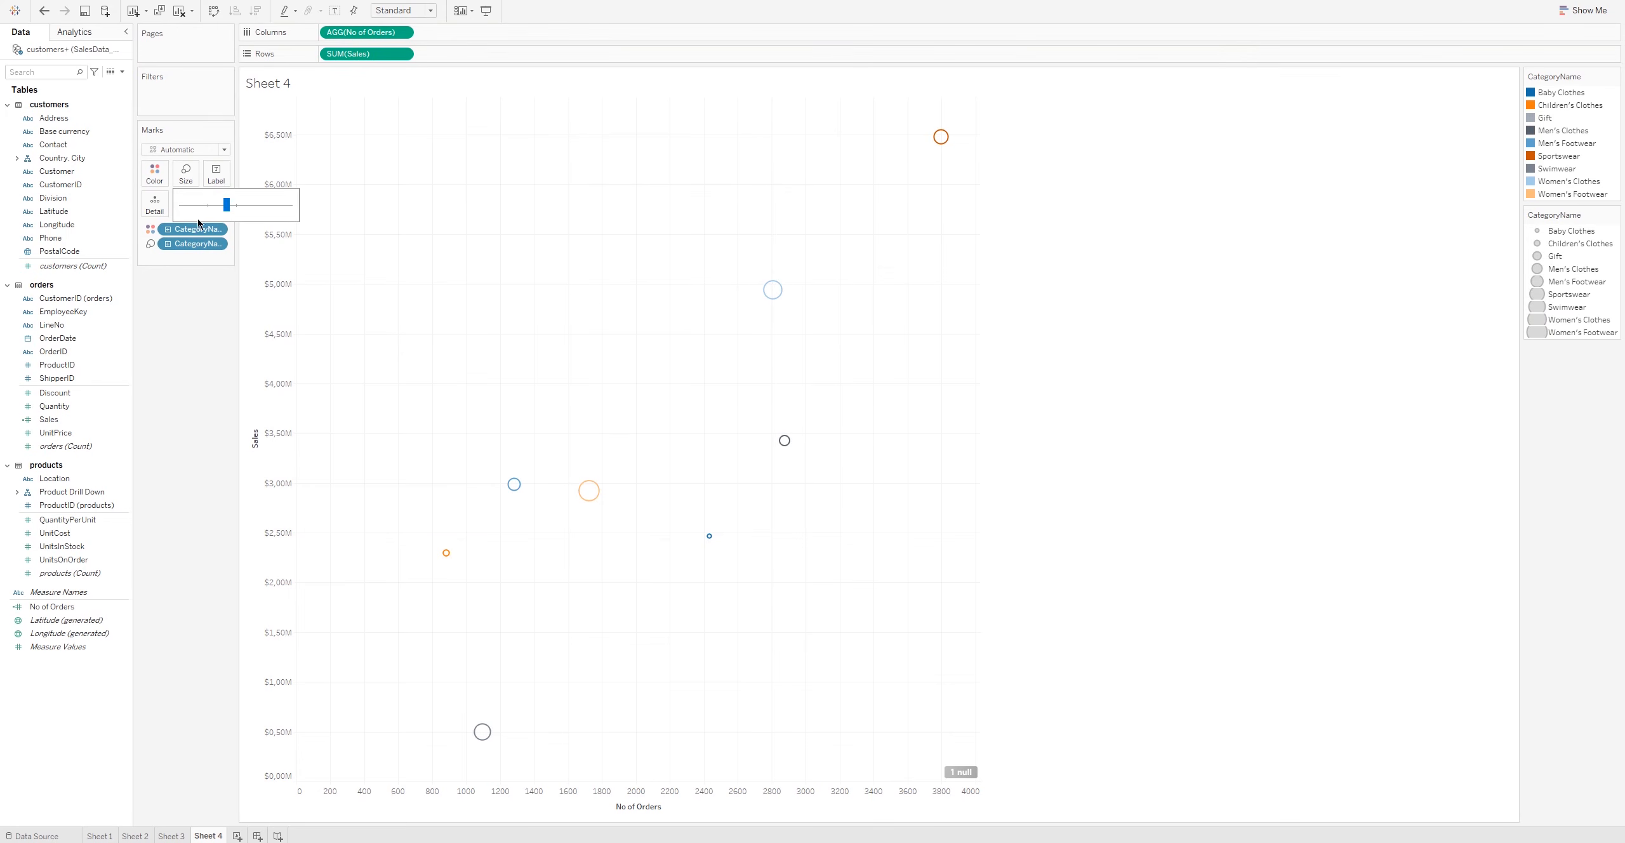
Step: Set the mark type to Circle and label the scatter plot marks with CategoryName
{"action": "left_click", "coordinate": [222, 151]}
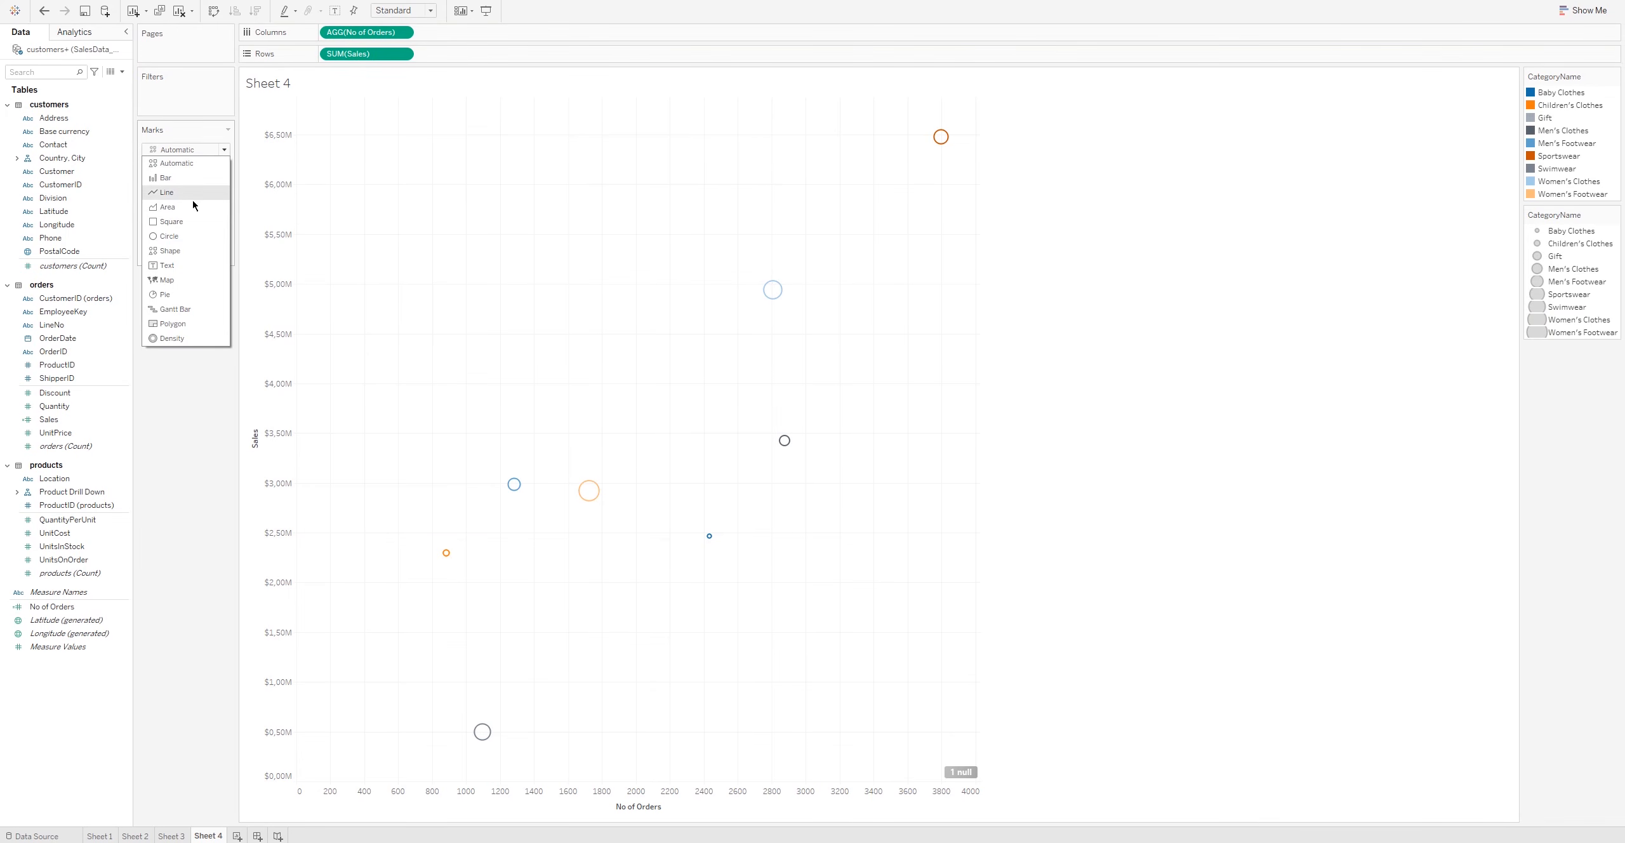
{"action": "left_click", "coordinate": [175, 236]}
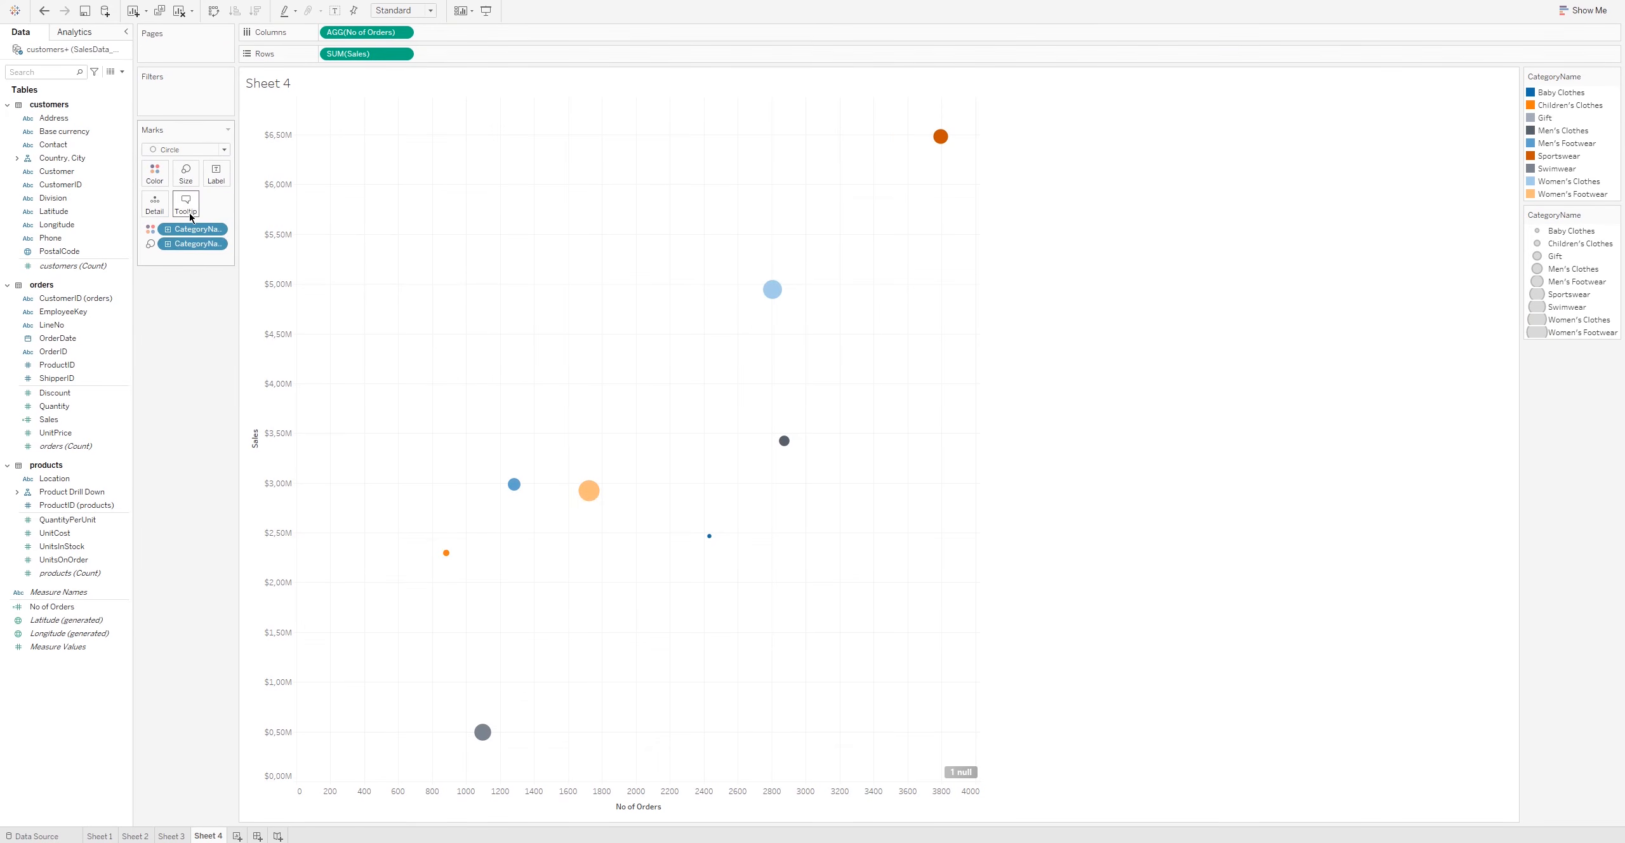
{"action": "left_click_drag", "start_coordinate": [195, 236], "coordinate": [229, 295]}
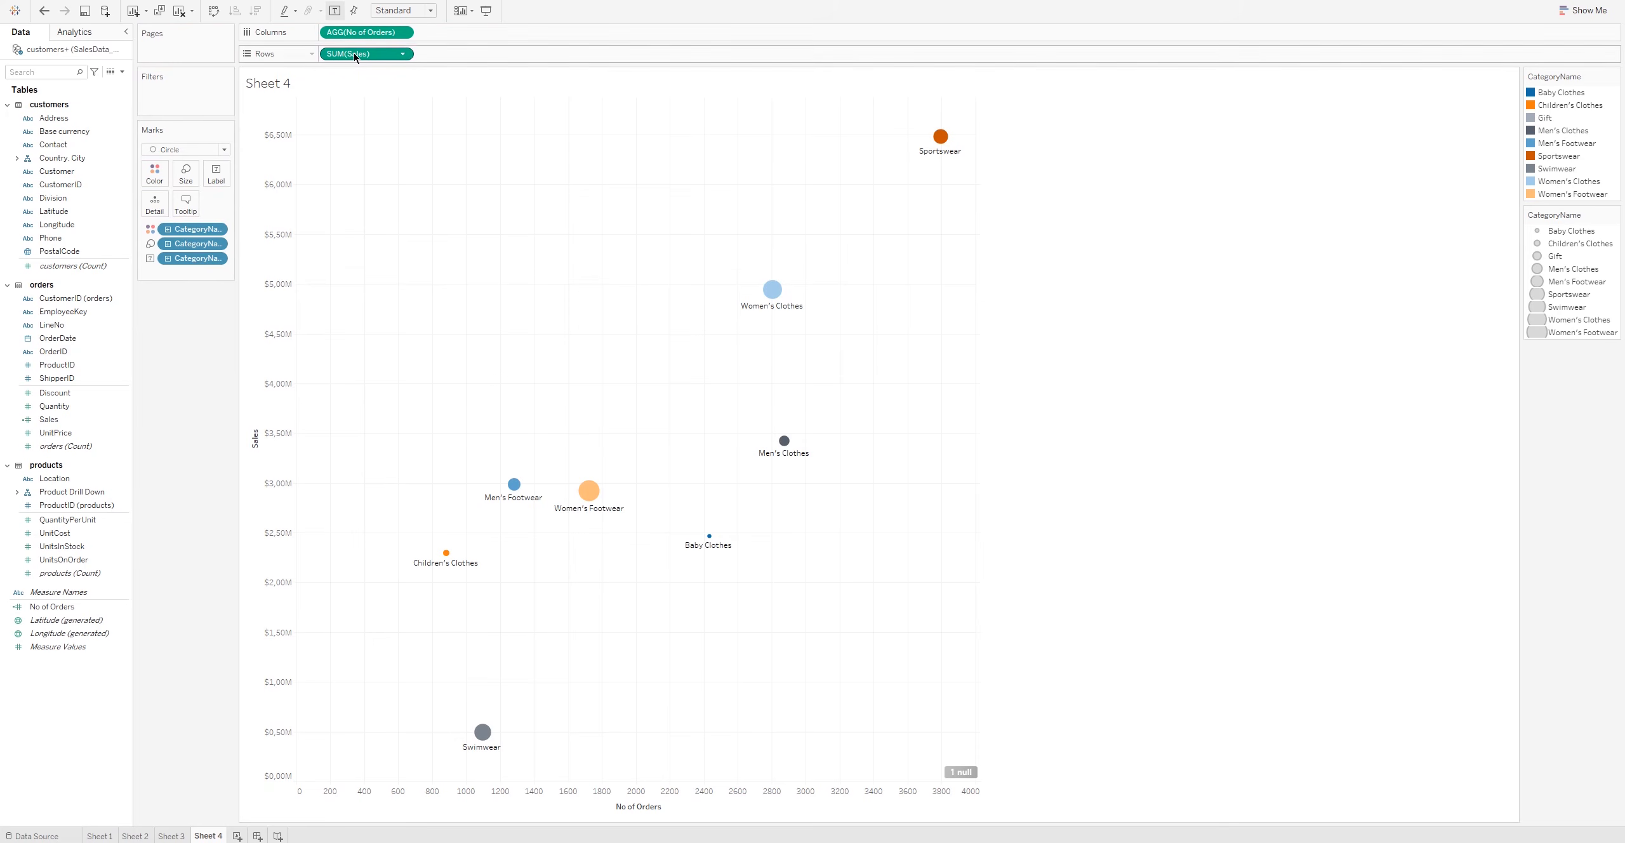
Step: Swap the scatter plot axes to put Sales on columns and No of Orders on rows, and inspect the Women's Footwear mark
{"action": "left_click", "coordinate": [214, 10]}
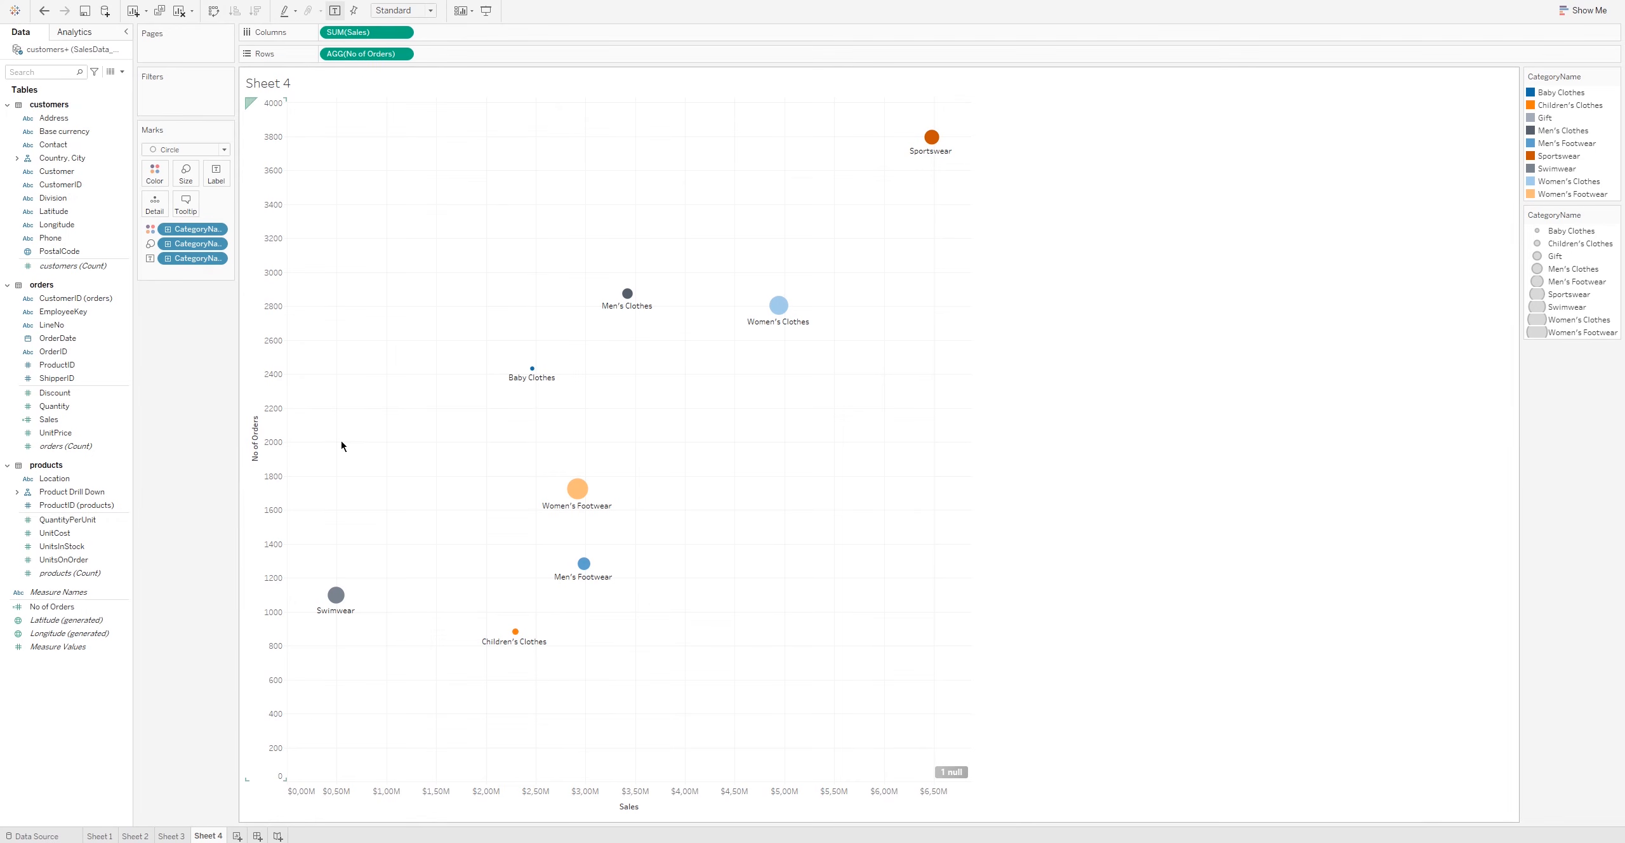
{"action": "mouse_move", "coordinate": [582, 495]}
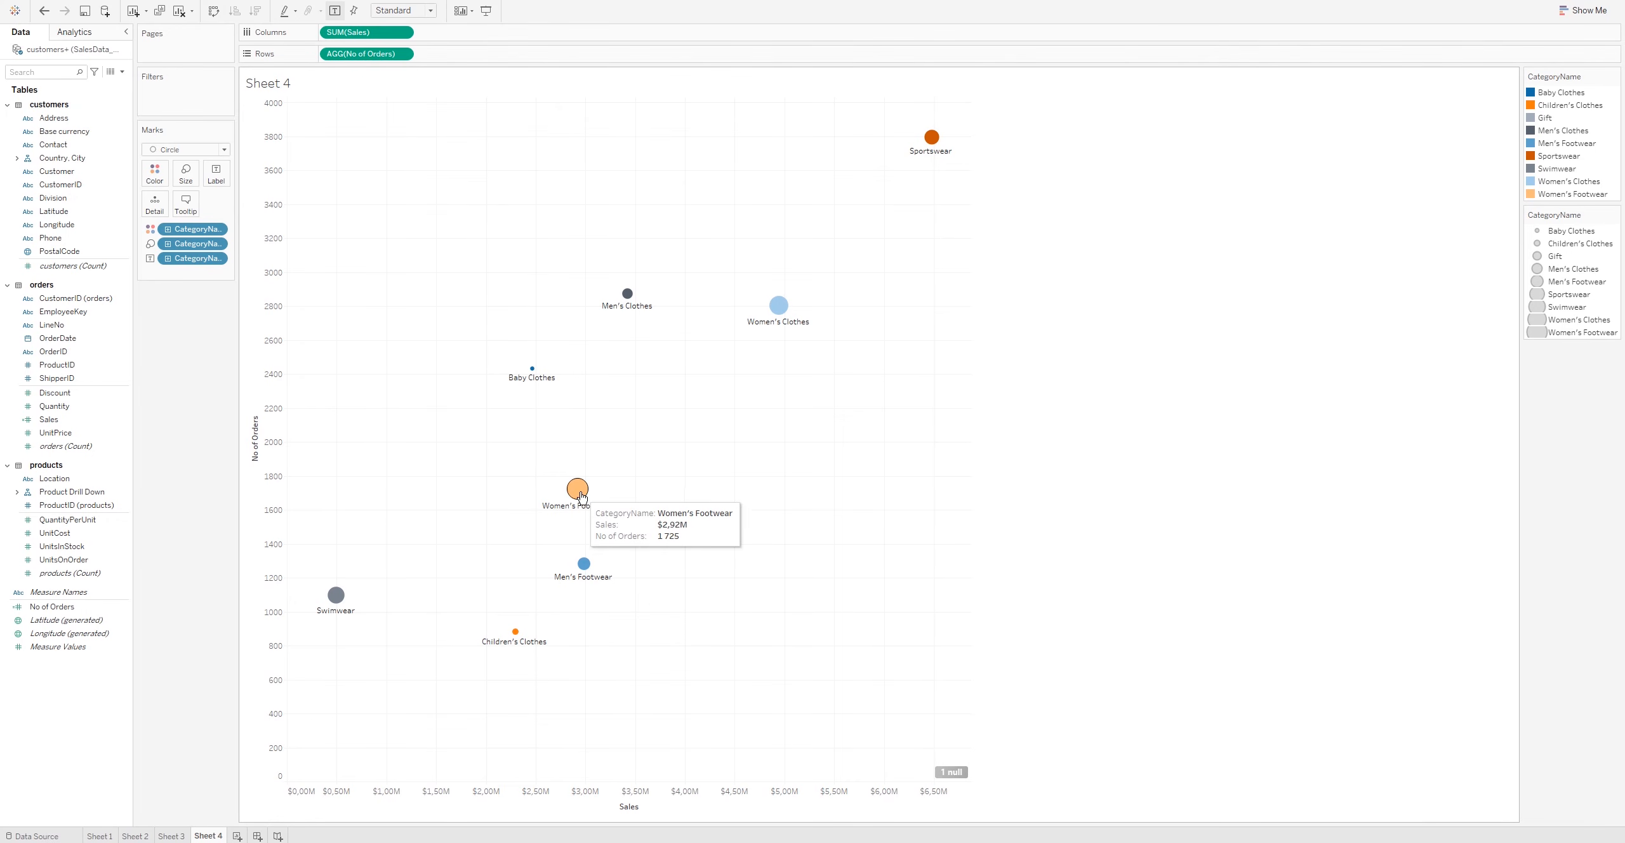
{"action": "left_click", "coordinate": [582, 495]}
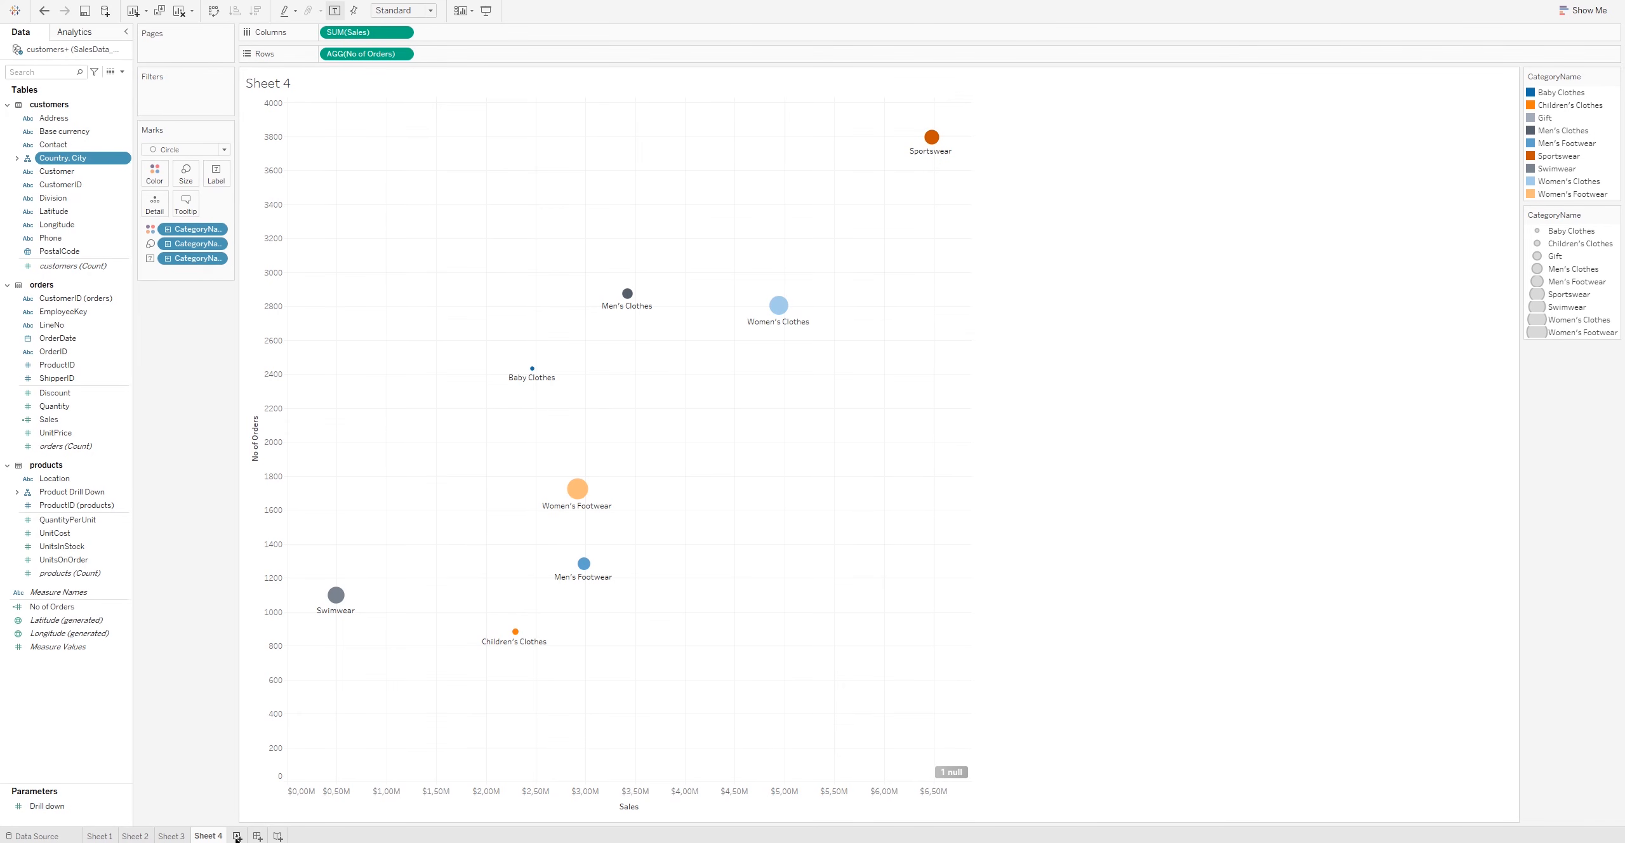
Step: Create a new dashboard, add Sheet 1 to it and widen the Sales chart toward its legend
{"action": "left_click", "coordinate": [257, 836]}
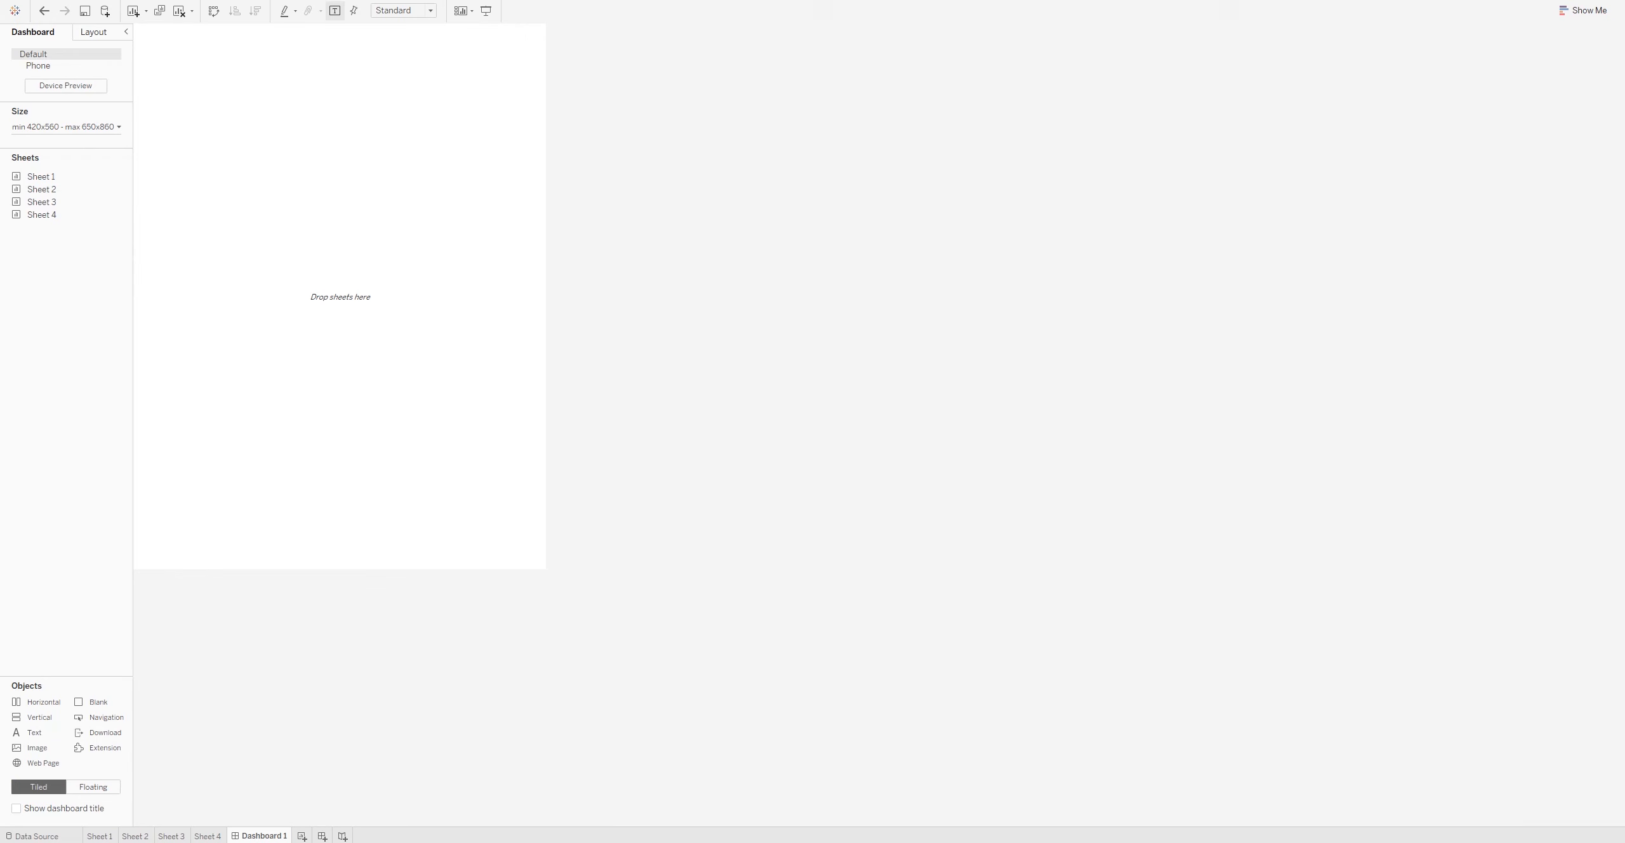
{"action": "mouse_move", "coordinate": [42, 183]}
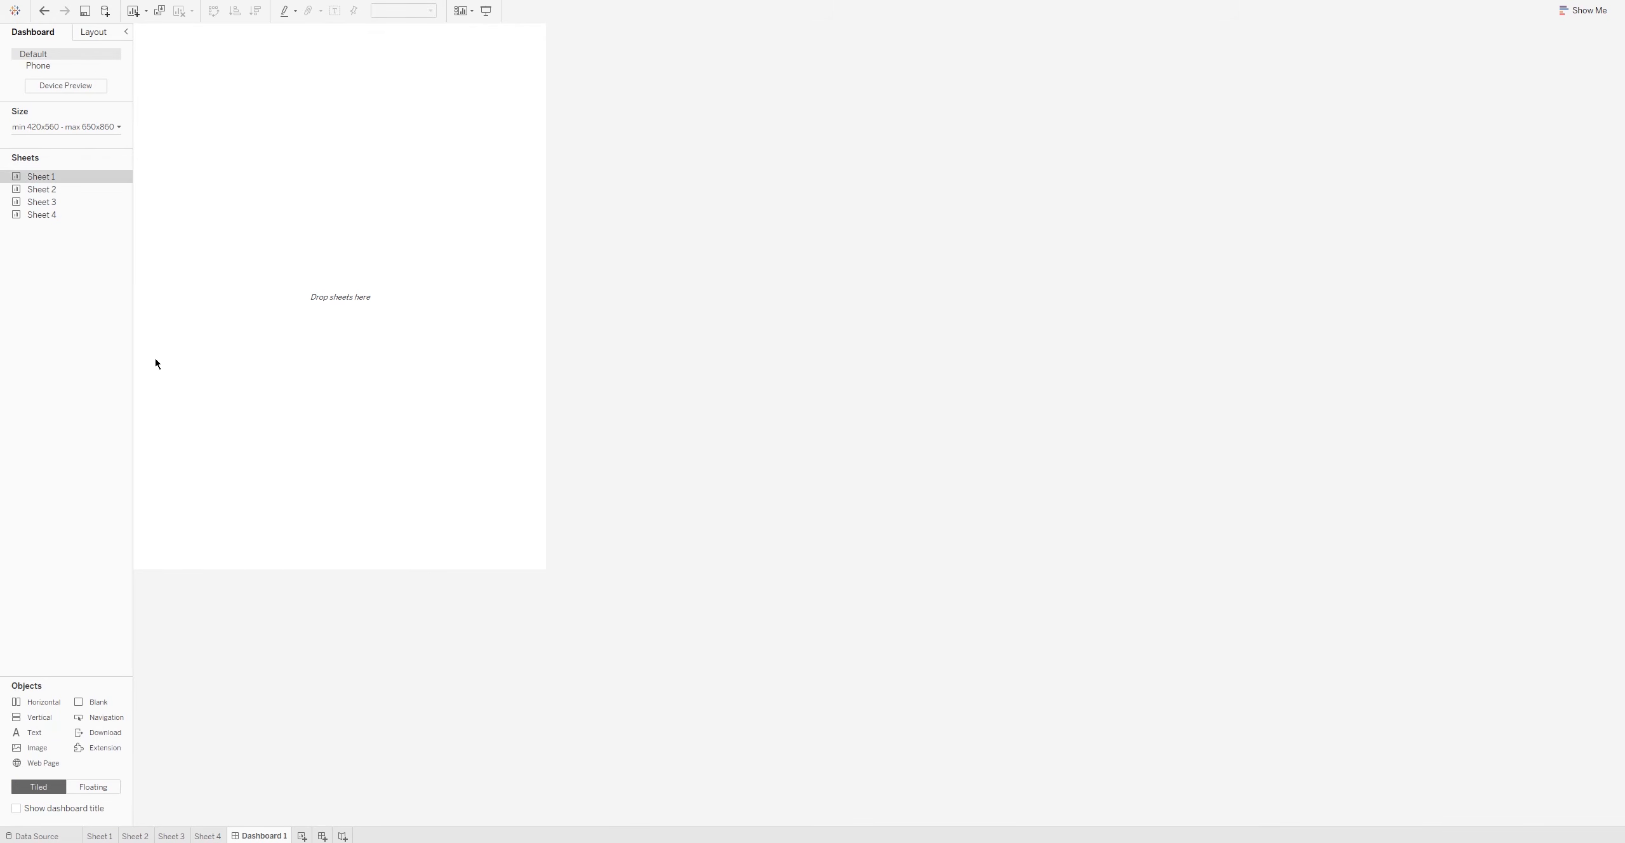
{"action": "left_click_drag", "start_coordinate": [49, 182], "coordinate": [188, 275]}
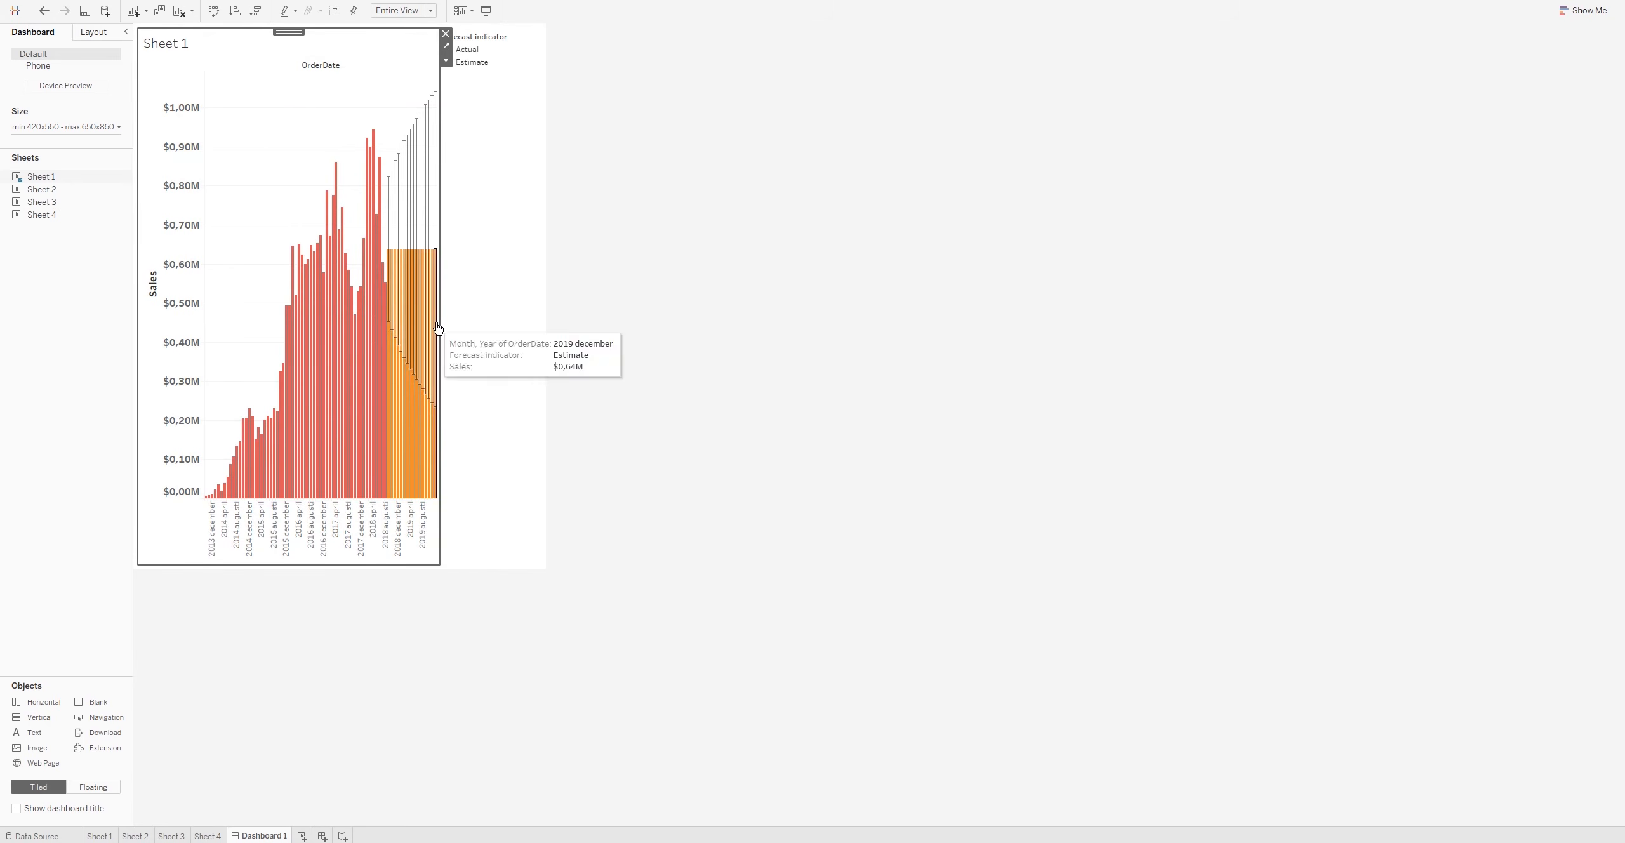
{"action": "left_click_drag", "start_coordinate": [442, 320], "coordinate": [512, 323]}
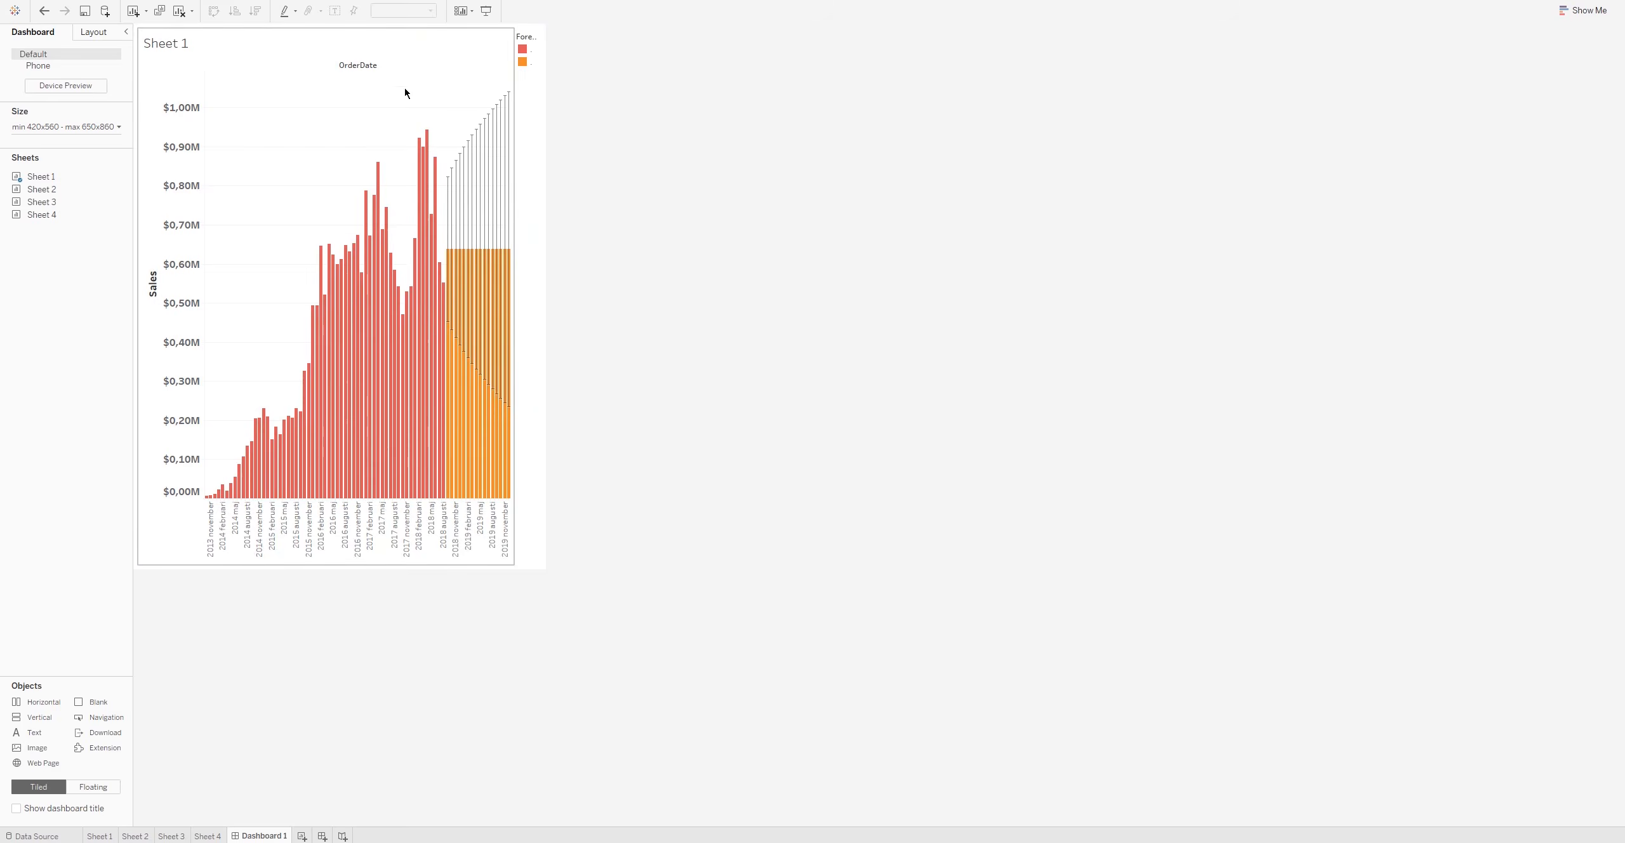
Step: Change the dashboard size from a range to Automatic
{"action": "left_click", "coordinate": [66, 127]}
{"action": "left_click", "coordinate": [65, 150]}
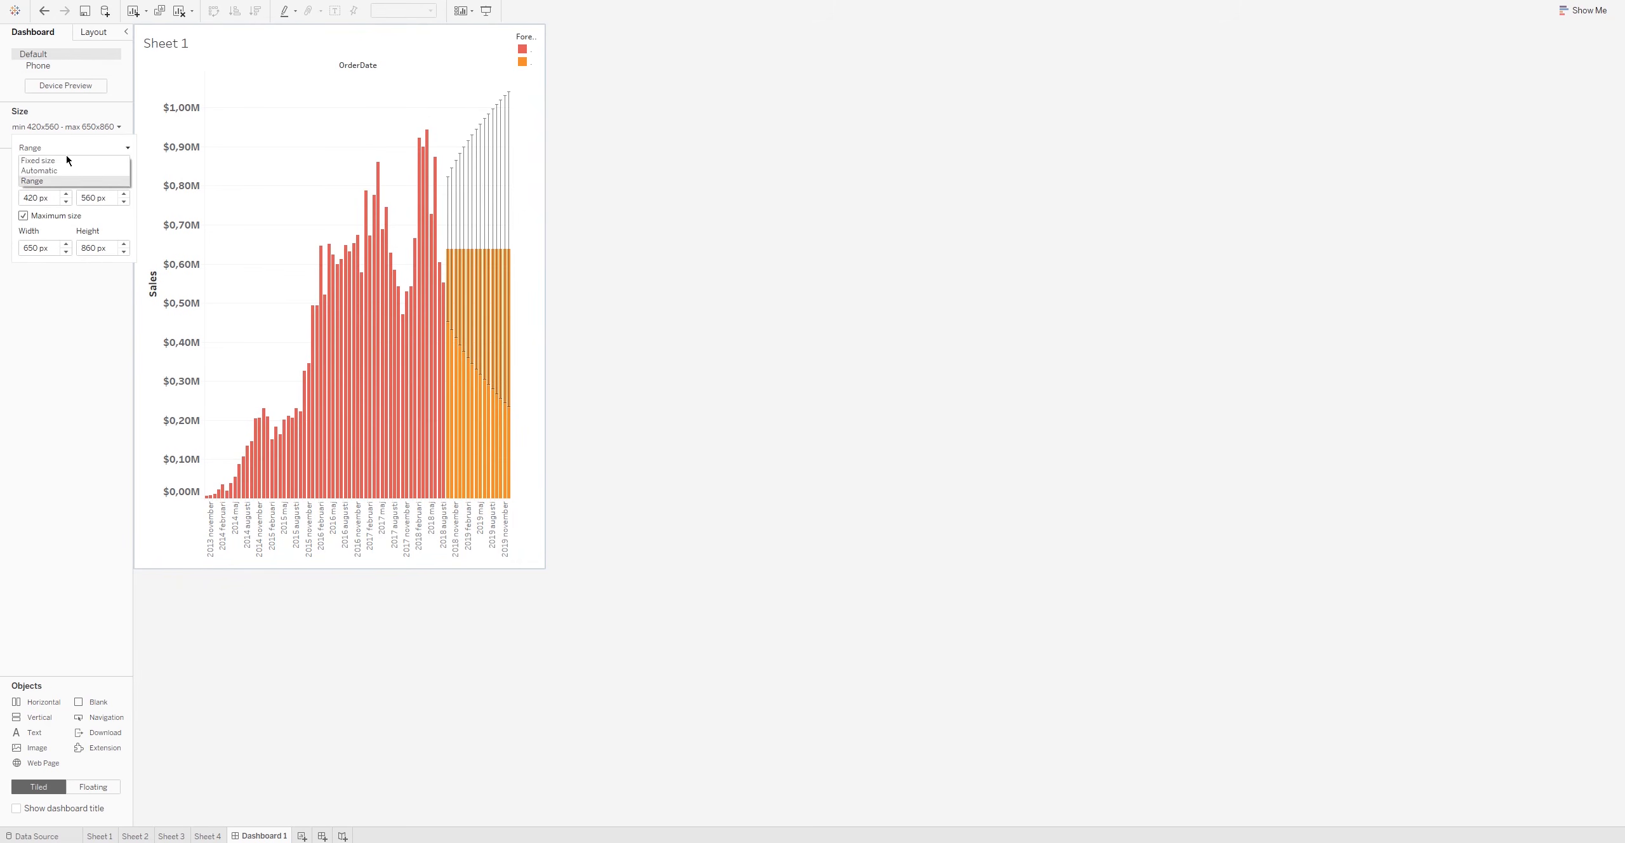
{"action": "left_click", "coordinate": [59, 173]}
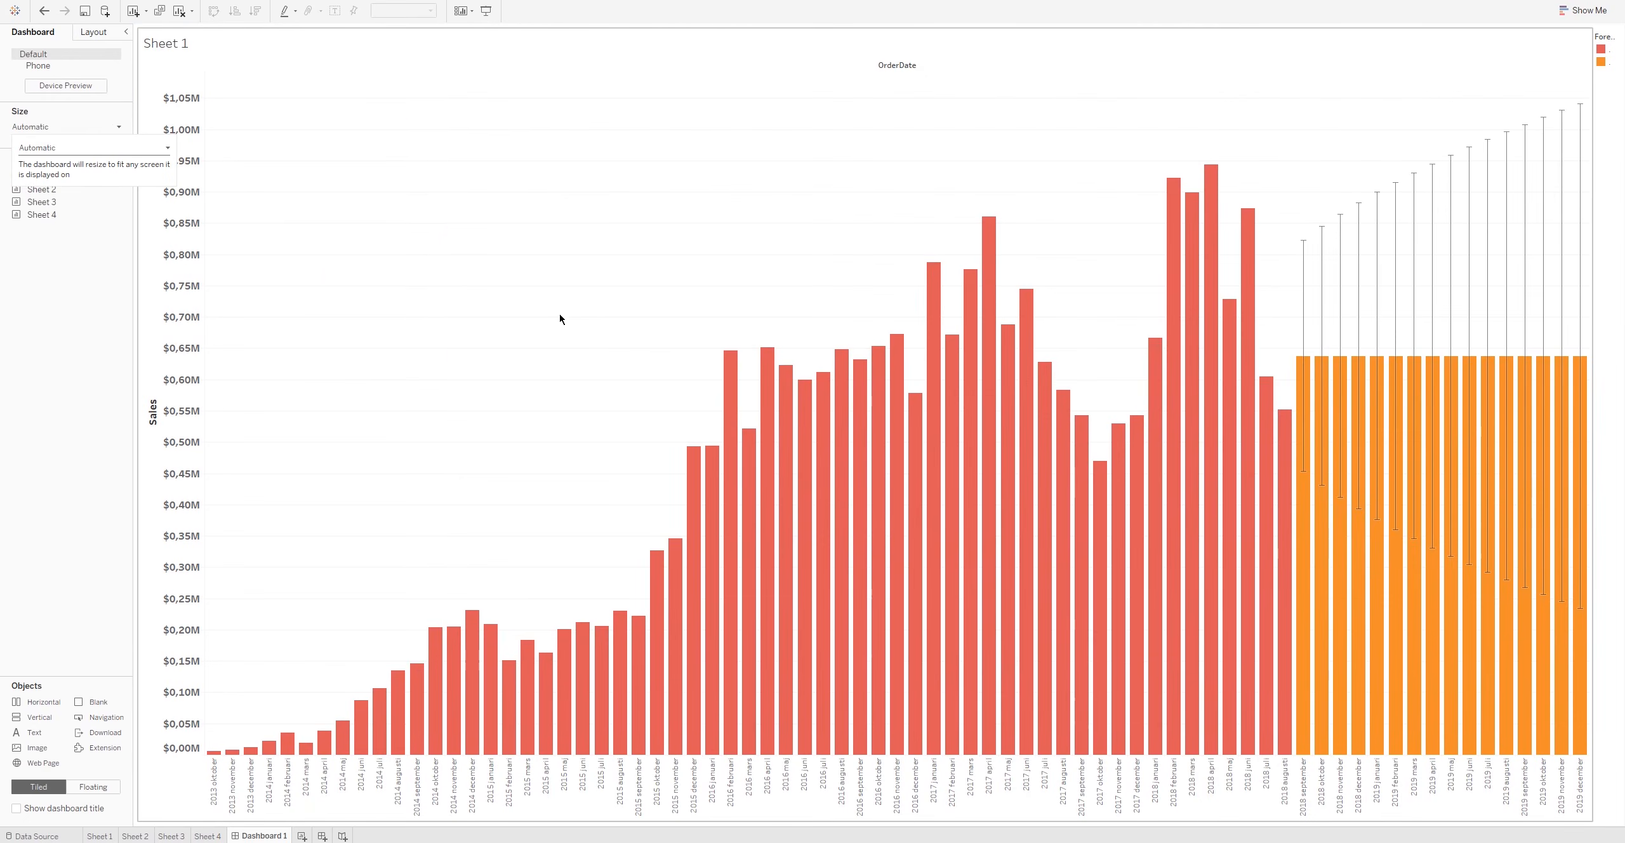
Step: Place Sheet 3 beside Sheet 1 on the dashboard and Sheet 2 beneath the Sheet 3 map
{"action": "mouse_move", "coordinate": [42, 190]}
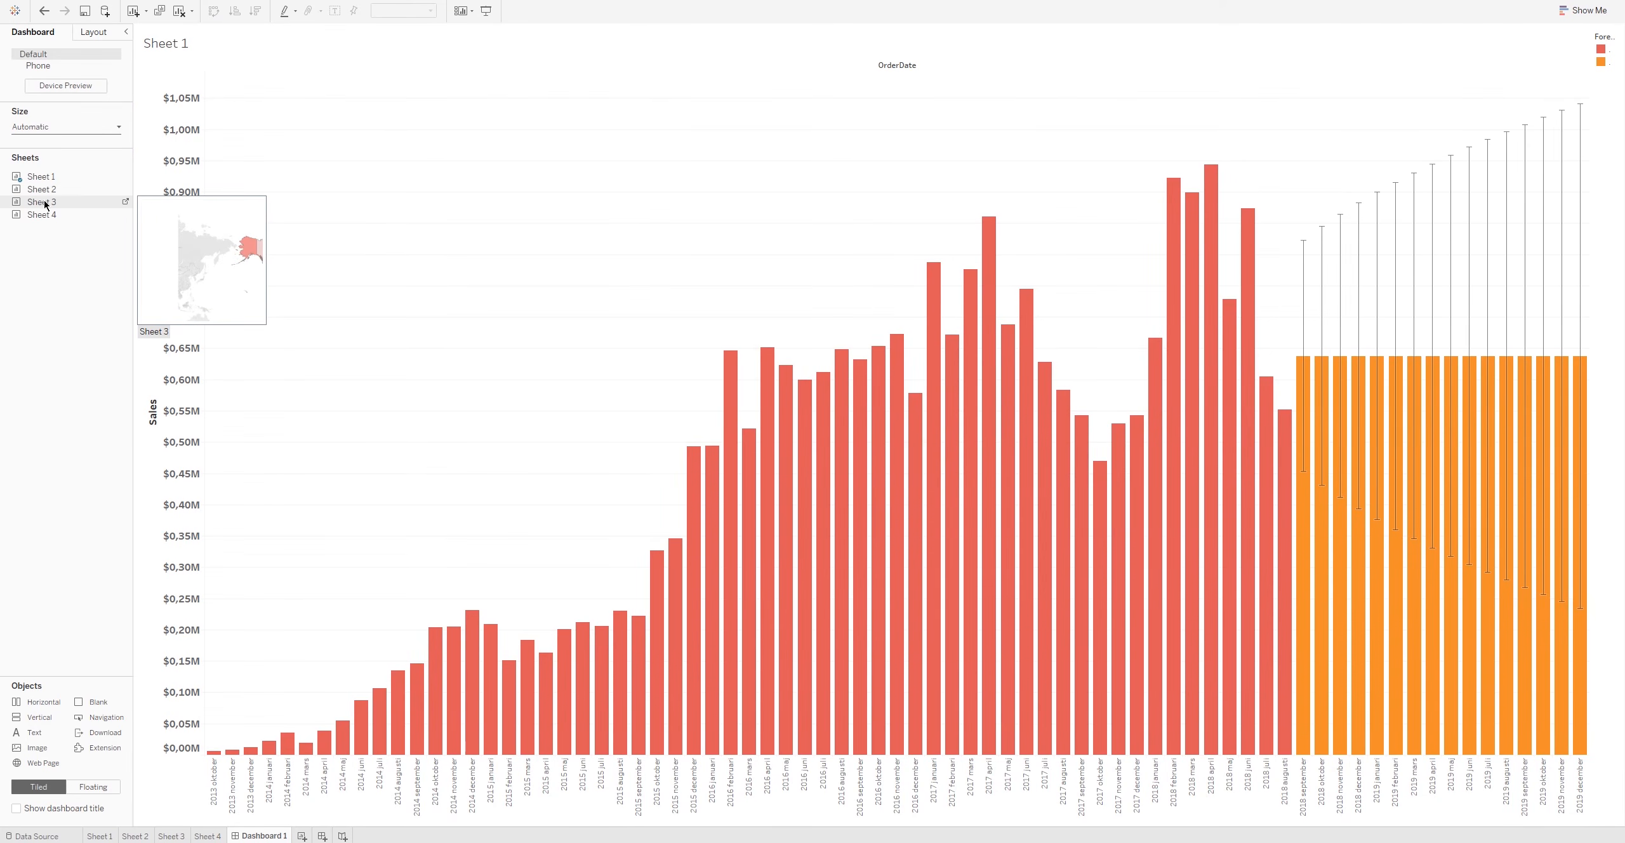
{"action": "left_click_drag", "start_coordinate": [43, 201], "coordinate": [1363, 258]}
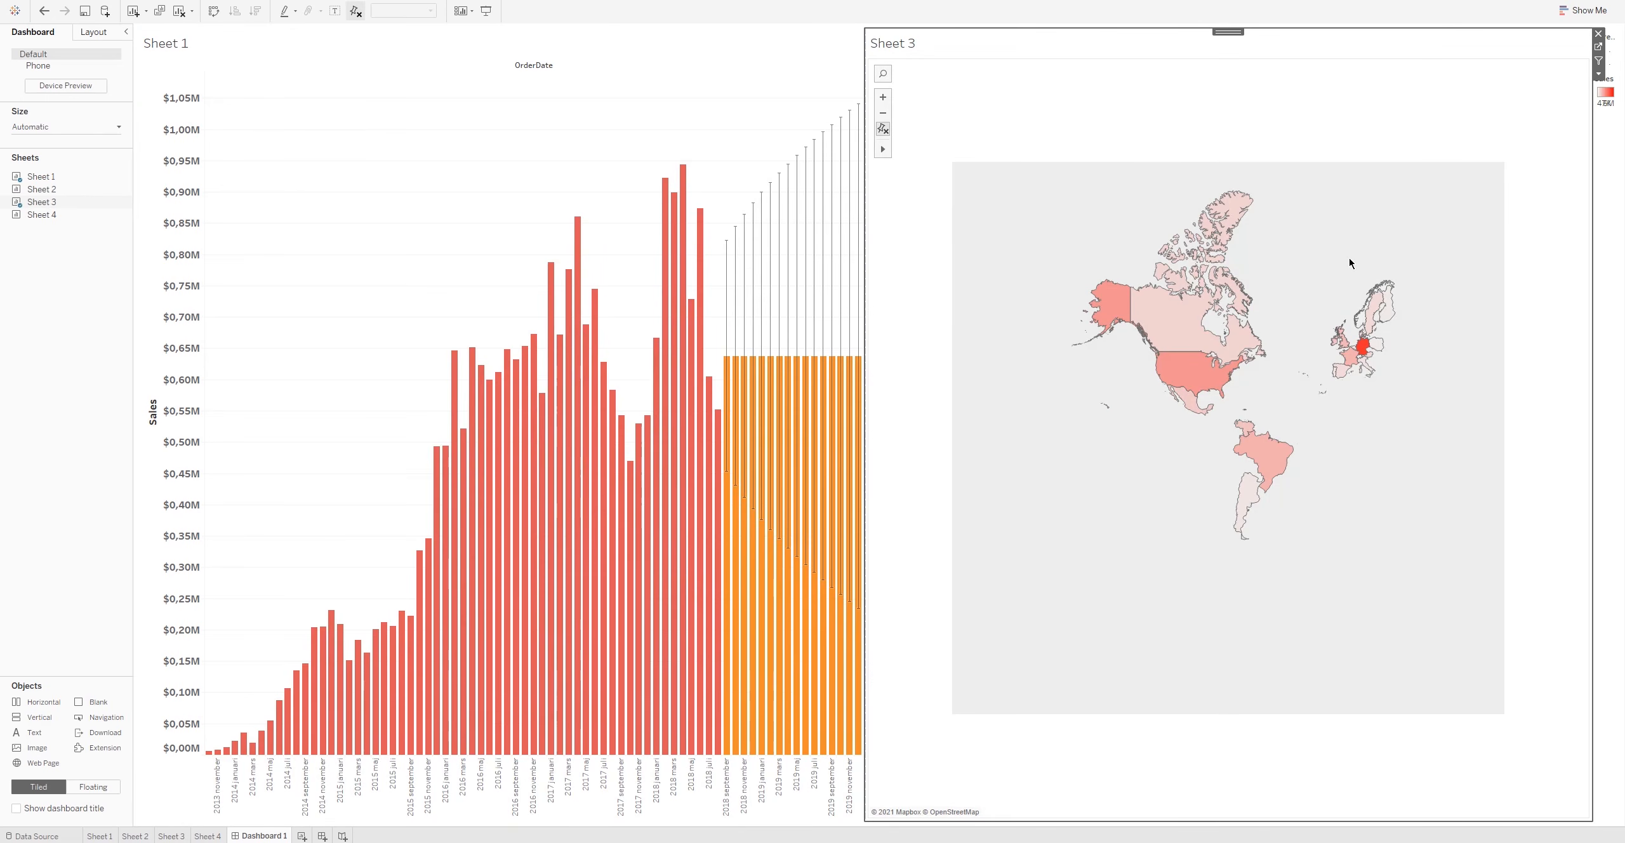
{"action": "mouse_move", "coordinate": [30, 190]}
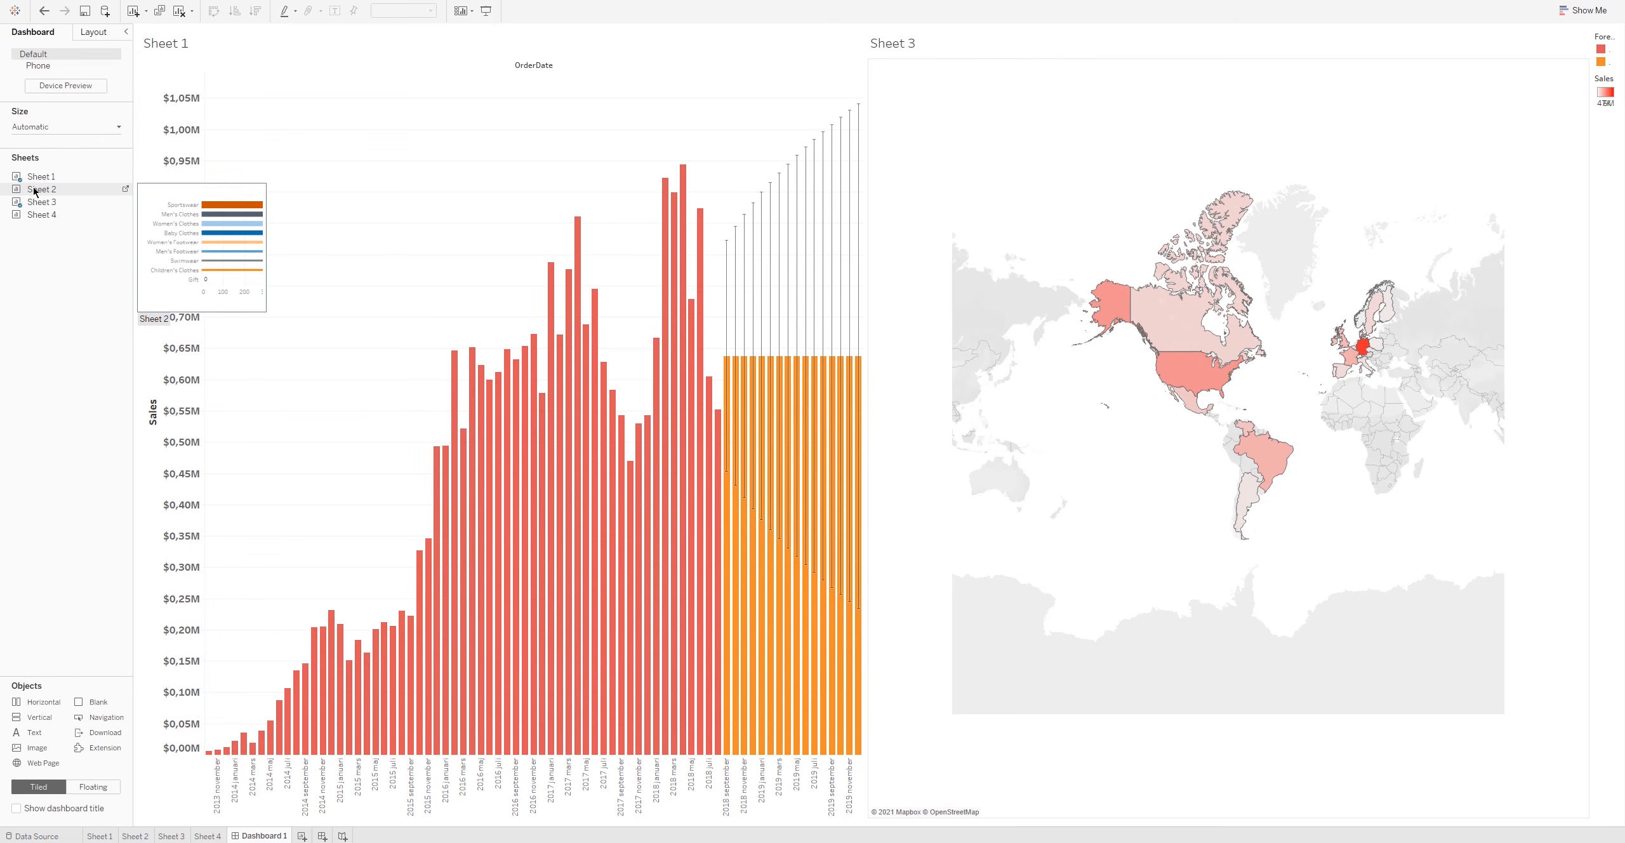
{"action": "left_click_drag", "start_coordinate": [42, 193], "coordinate": [1243, 620]}
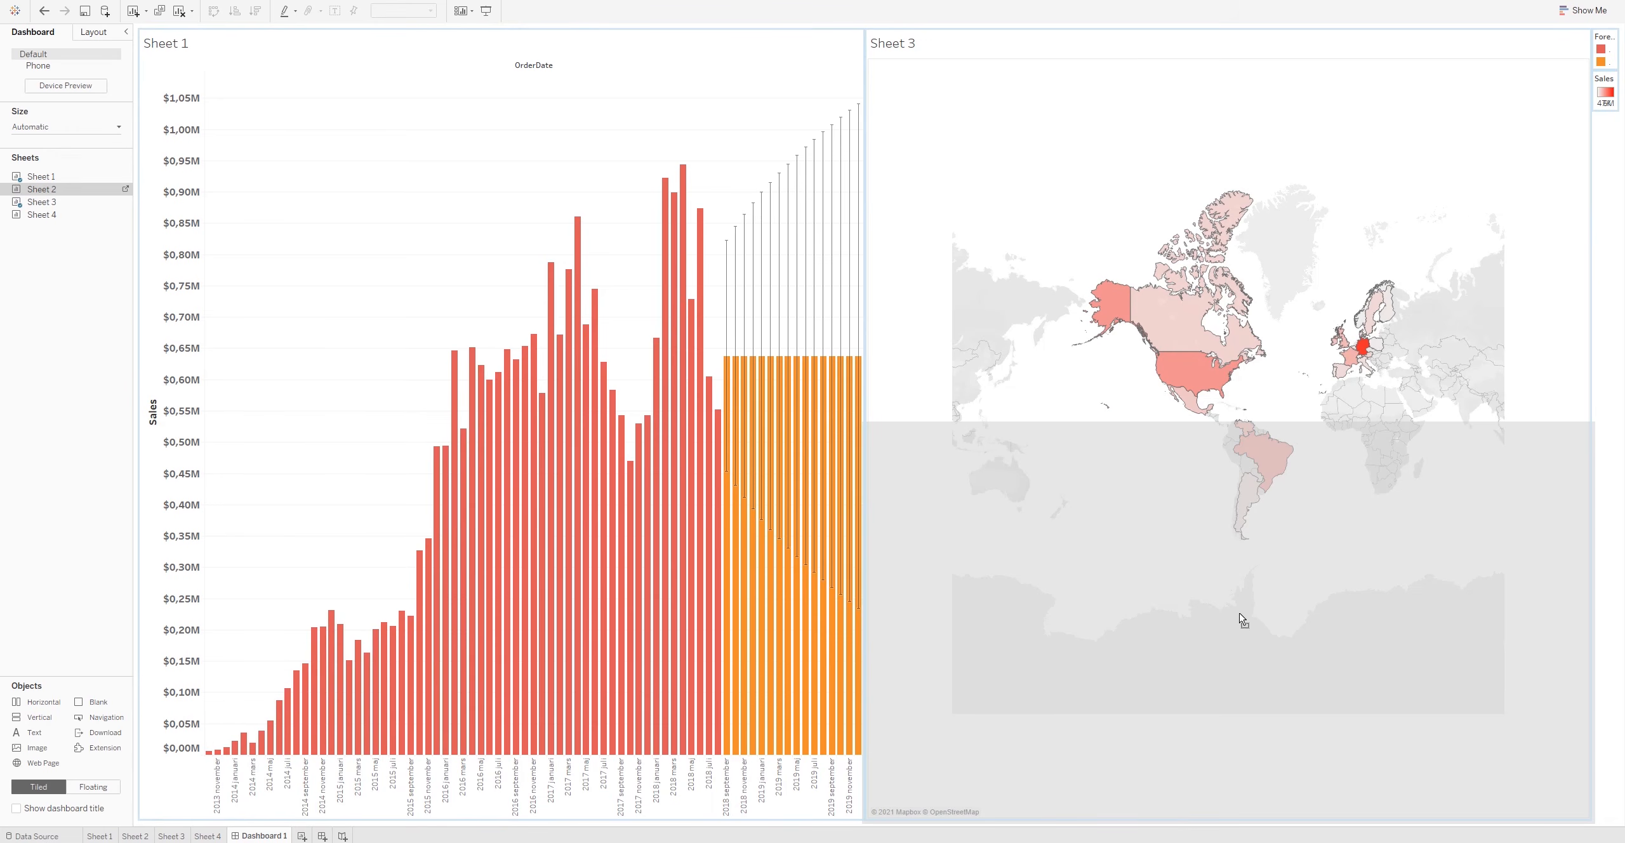
{"action": "left_click_drag", "start_coordinate": [1238, 619], "coordinate": [1234, 618]}
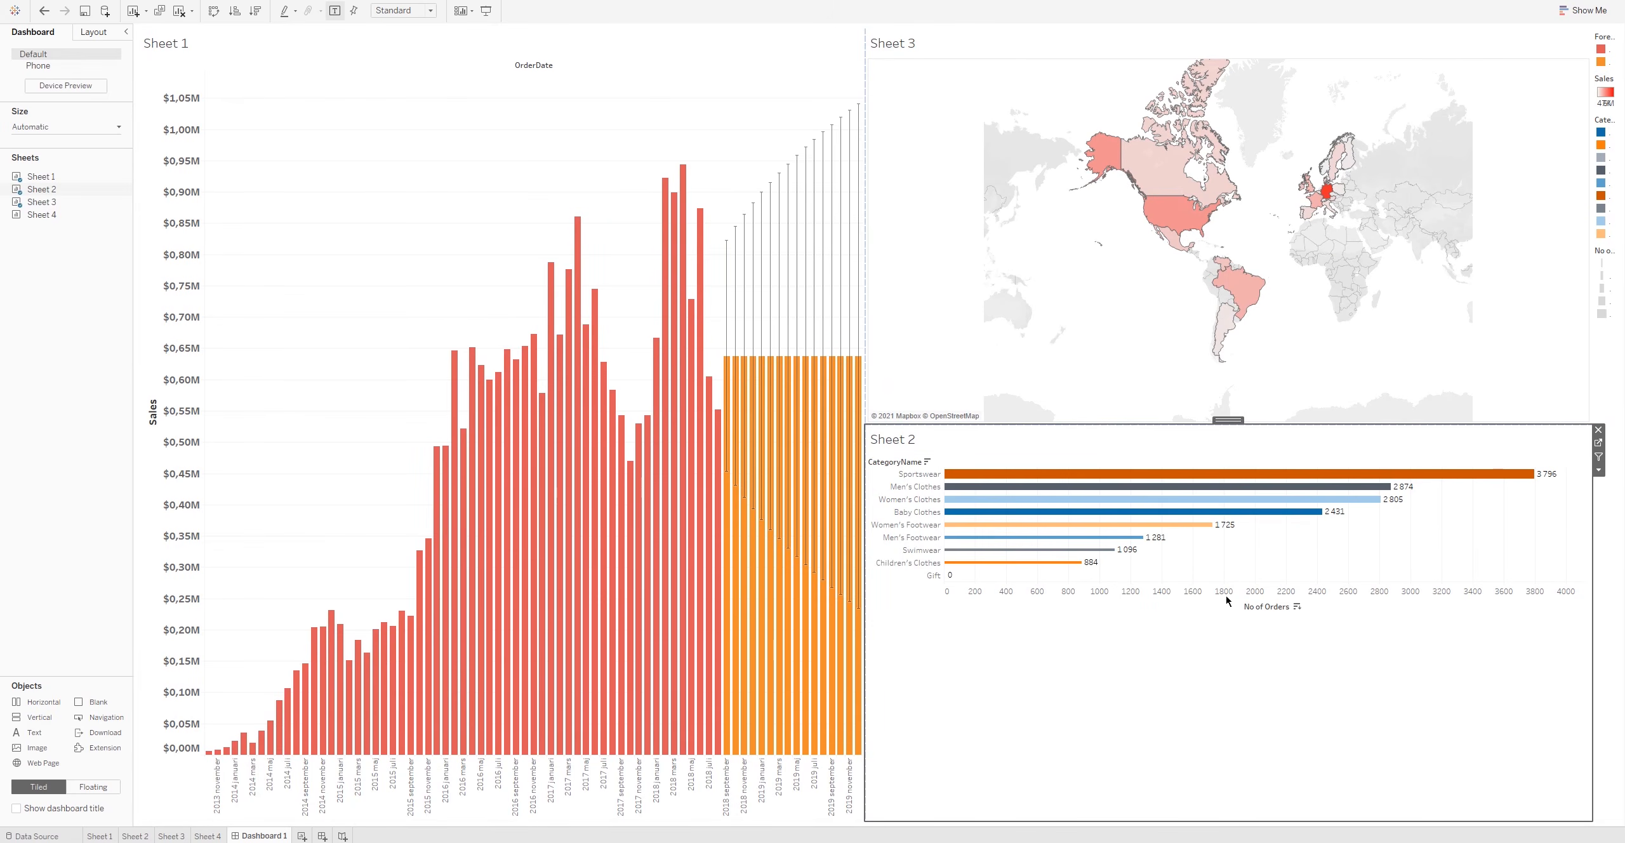
Step: Make the bar rows of Sheet 2 taller and place Sheet 4 beneath Sheet 1
{"action": "left_click_drag", "start_coordinate": [1231, 582], "coordinate": [1234, 617]}
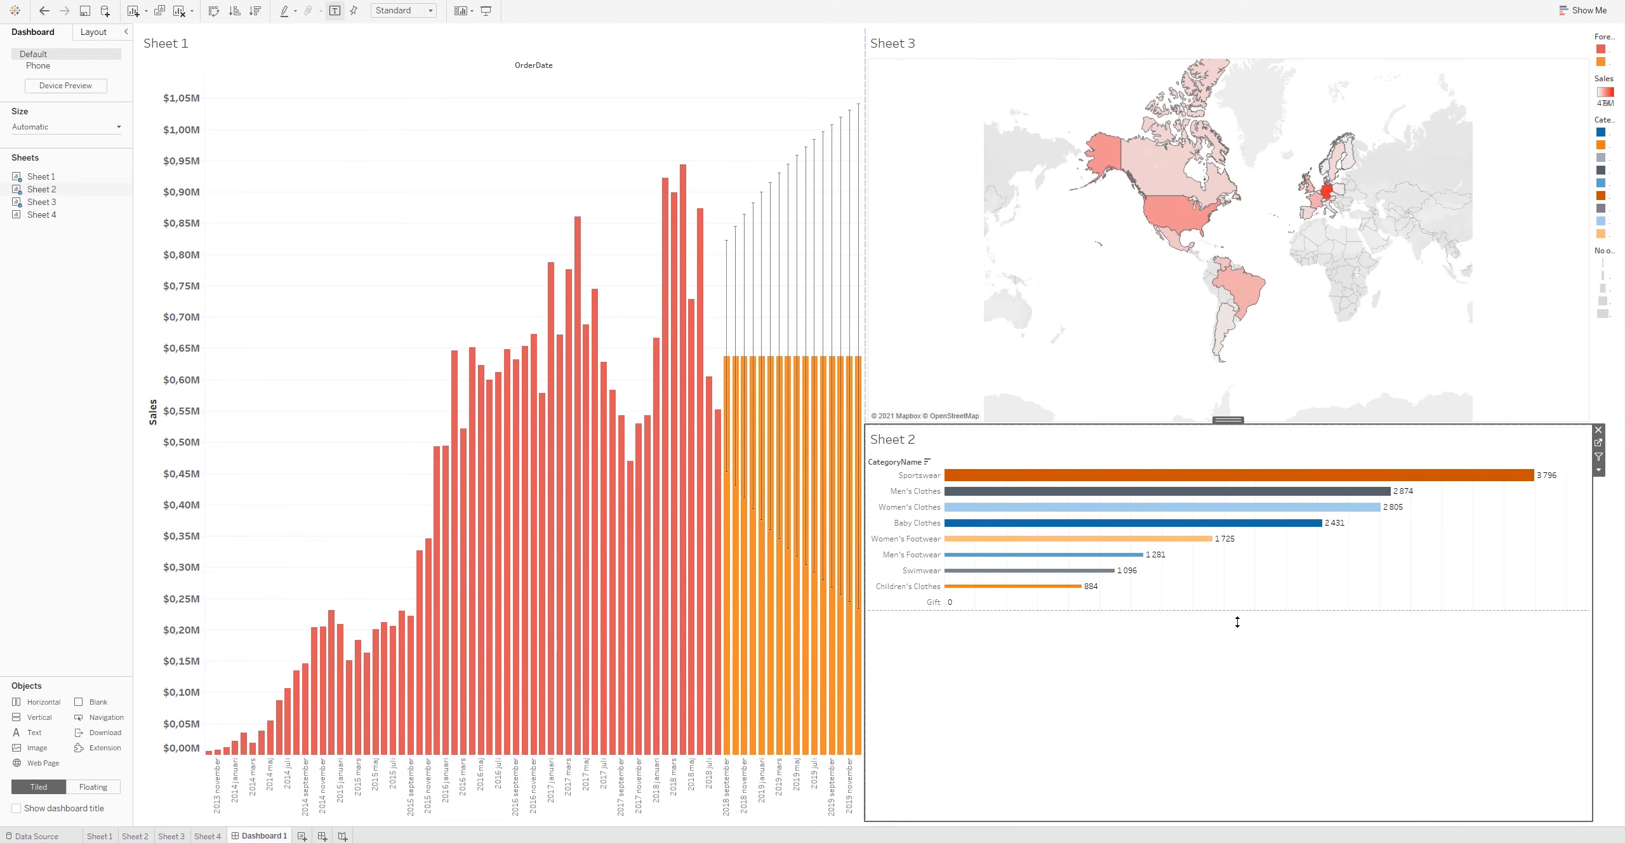
{"action": "mouse_move", "coordinate": [41, 214]}
{"action": "left_mouse_down"}
{"action": "mouse_move", "coordinate": [140, 215]}
{"action": "mouse_move", "coordinate": [550, 668]}
{"action": "left_mouse_up"}
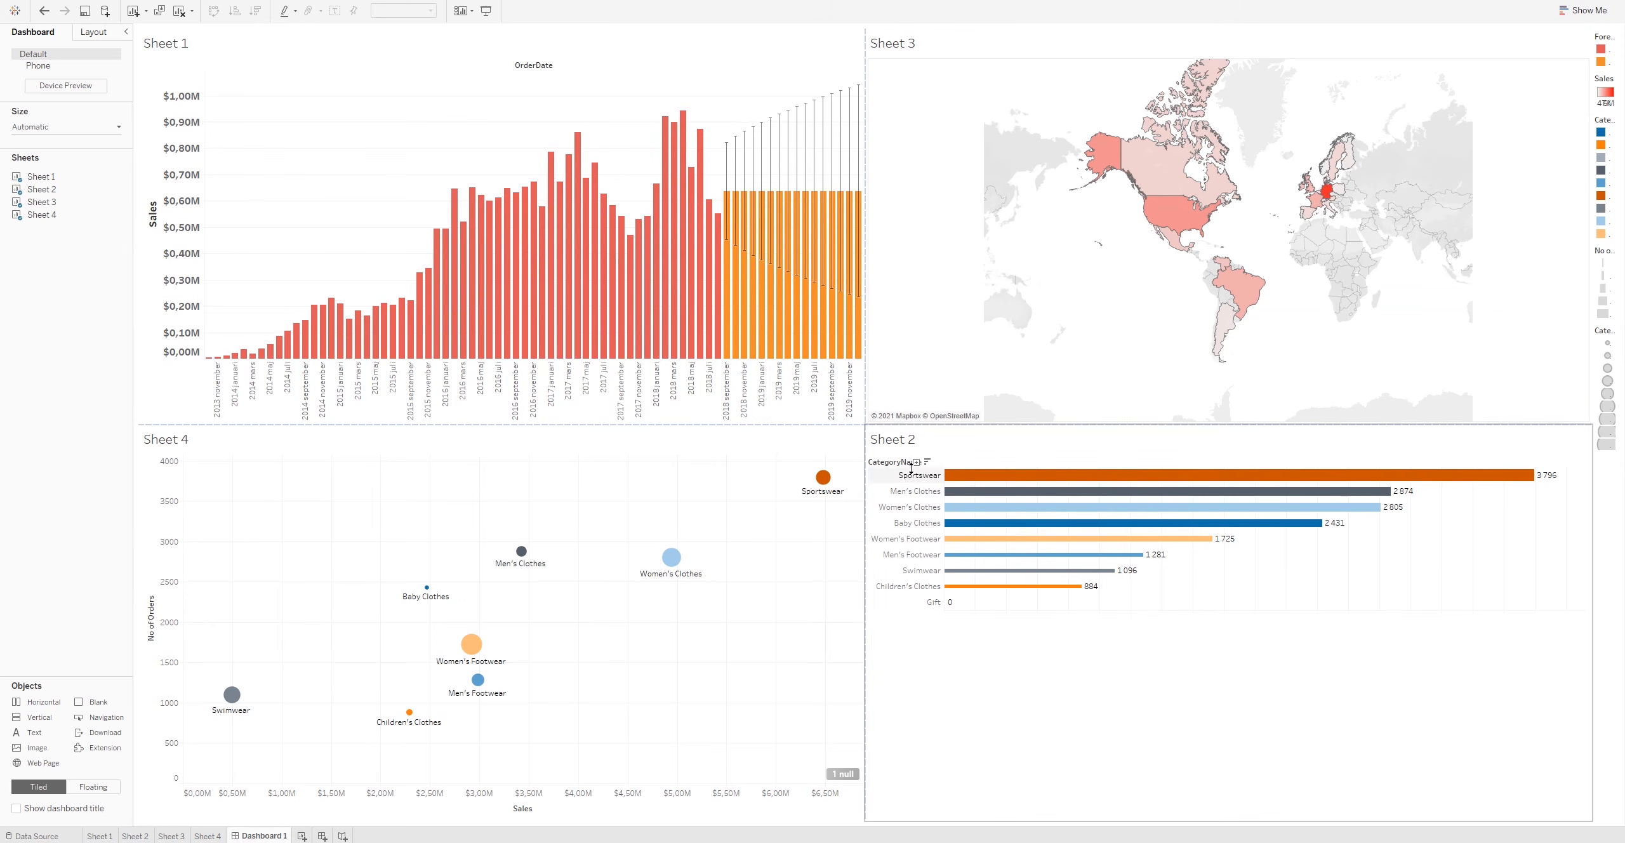
Step: Drill Sheet 2 down from CategoryName to Product and look through the product bars
{"action": "left_click", "coordinate": [916, 463]}
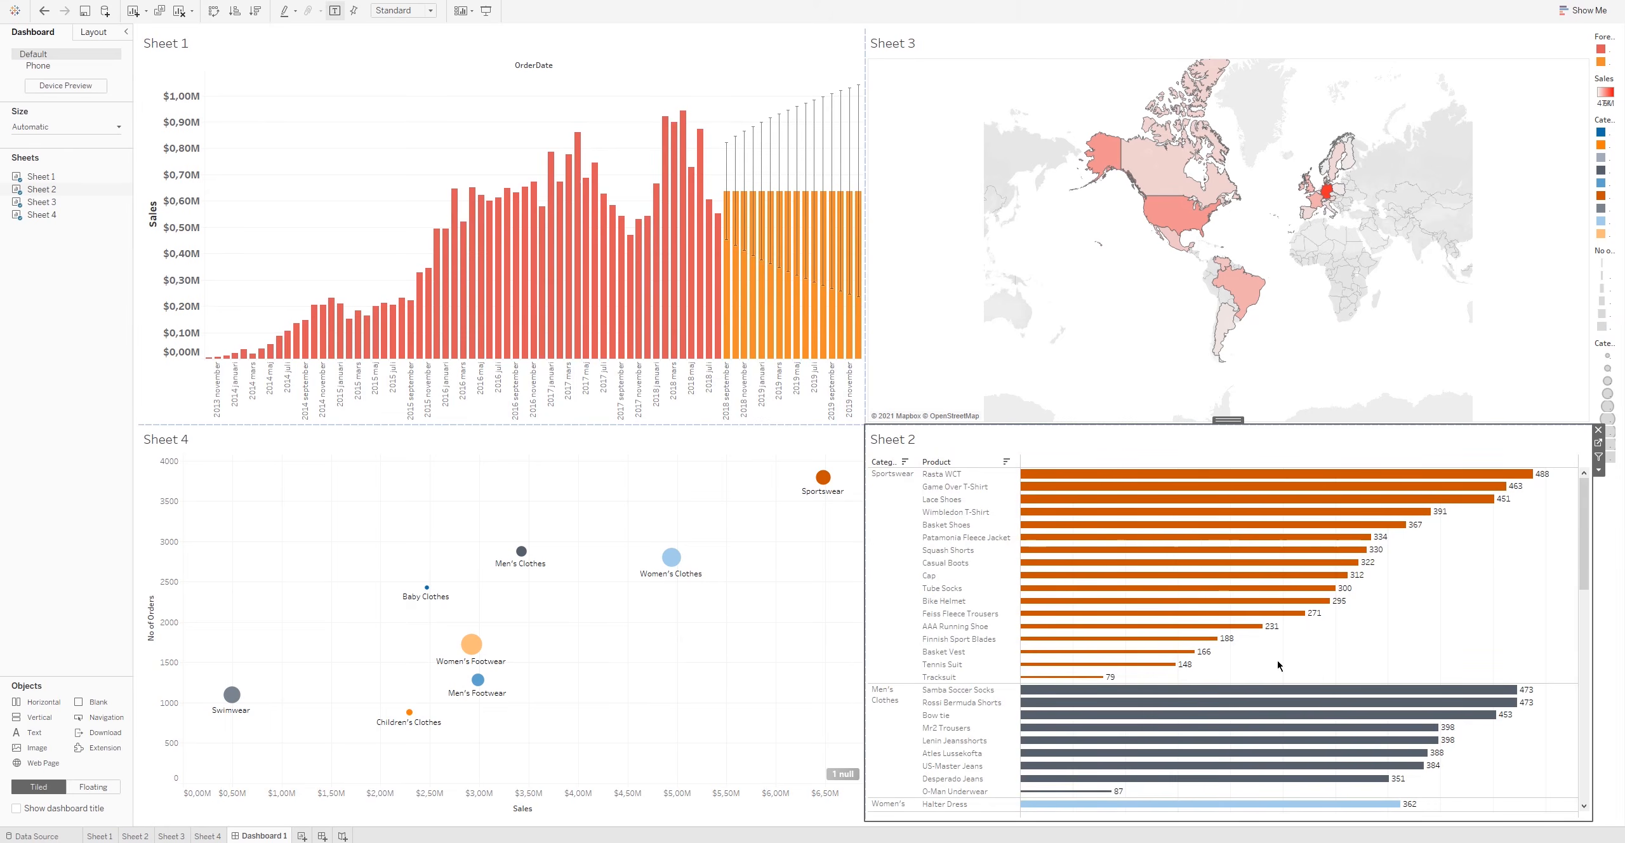
{"action": "scroll", "coordinate": [1279, 665], "scroll_direction": "down", "scroll_amount": 10}
{"action": "scroll", "coordinate": [1210, 636], "scroll_direction": "up", "scroll_amount": 10}
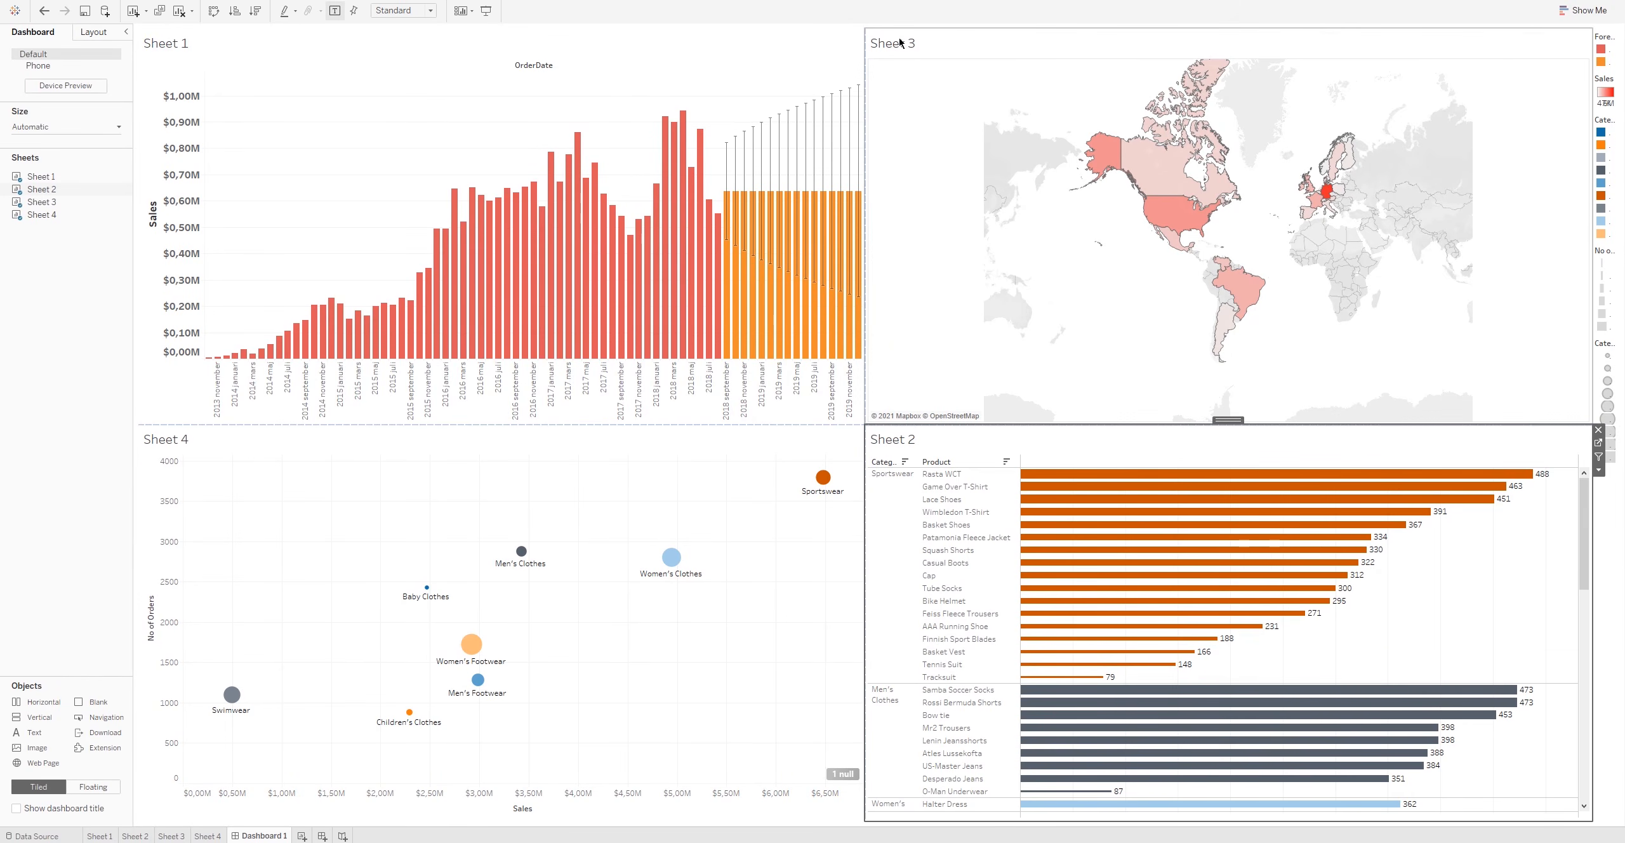
{"action": "right_click", "coordinate": [739, 45]}
{"action": "left_click", "coordinate": [42, 413]}
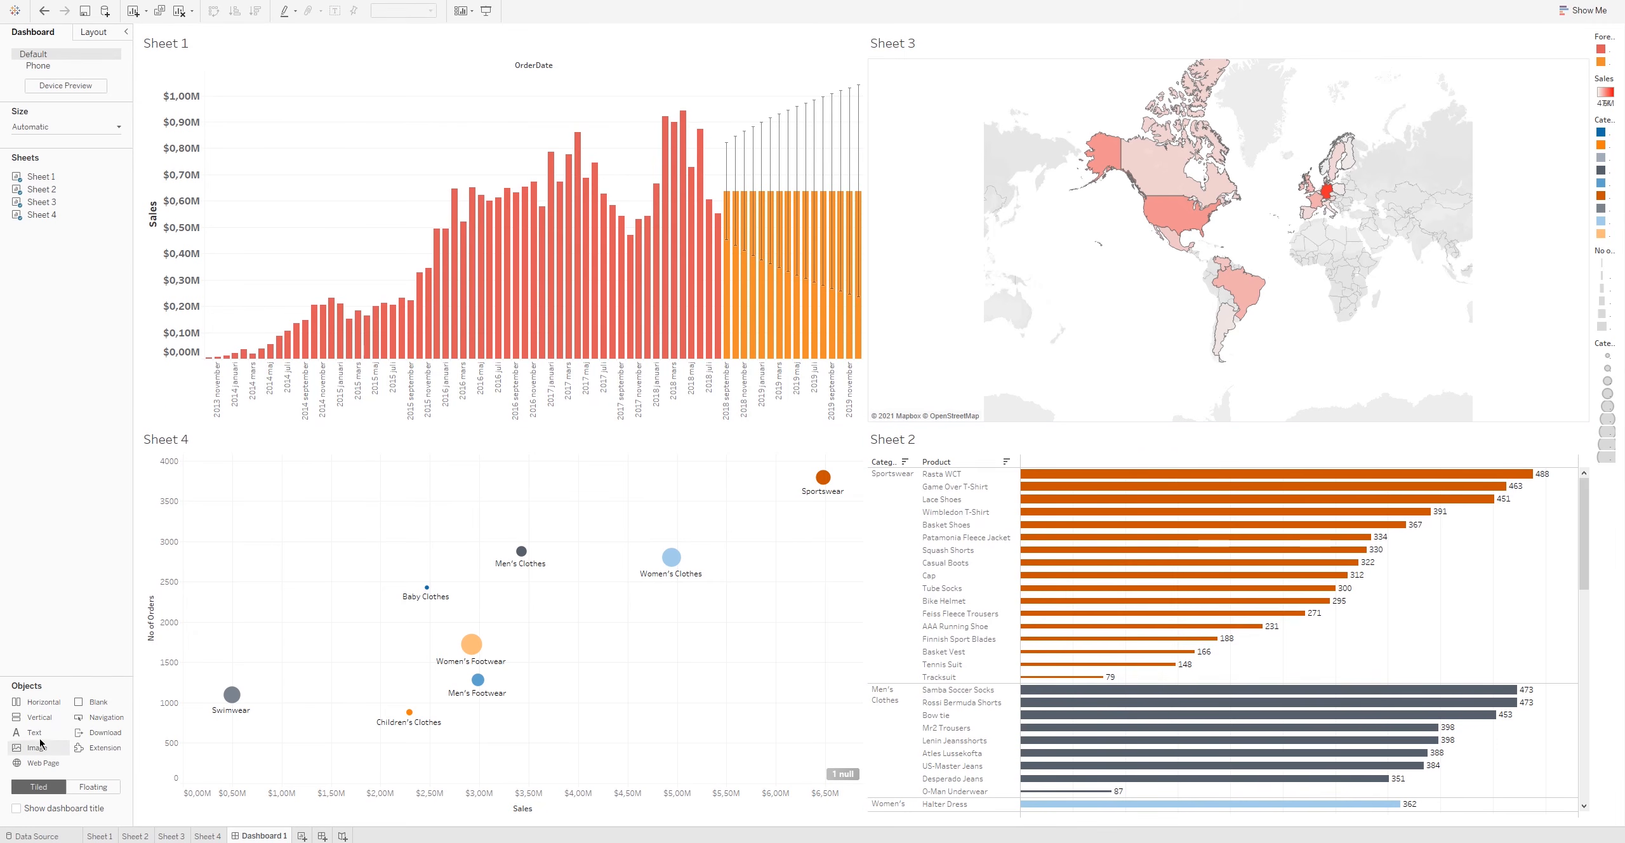
Step: Add a text object above Sheet 1 reading "Sales Overview"
{"action": "mouse_move", "coordinate": [42, 746]}
{"action": "left_mouse_down"}
{"action": "mouse_move", "coordinate": [272, 632]}
{"action": "mouse_move", "coordinate": [661, 148]}
{"action": "mouse_move", "coordinate": [801, 16]}
{"action": "mouse_move", "coordinate": [816, 36]}
{"action": "mouse_move", "coordinate": [819, 14]}
{"action": "mouse_move", "coordinate": [740, 36]}
{"action": "mouse_move", "coordinate": [351, 44]}
{"action": "mouse_move", "coordinate": [874, 57]}
{"action": "mouse_move", "coordinate": [743, 47]}
{"action": "mouse_move", "coordinate": [641, 96]}
{"action": "left_mouse_up"}
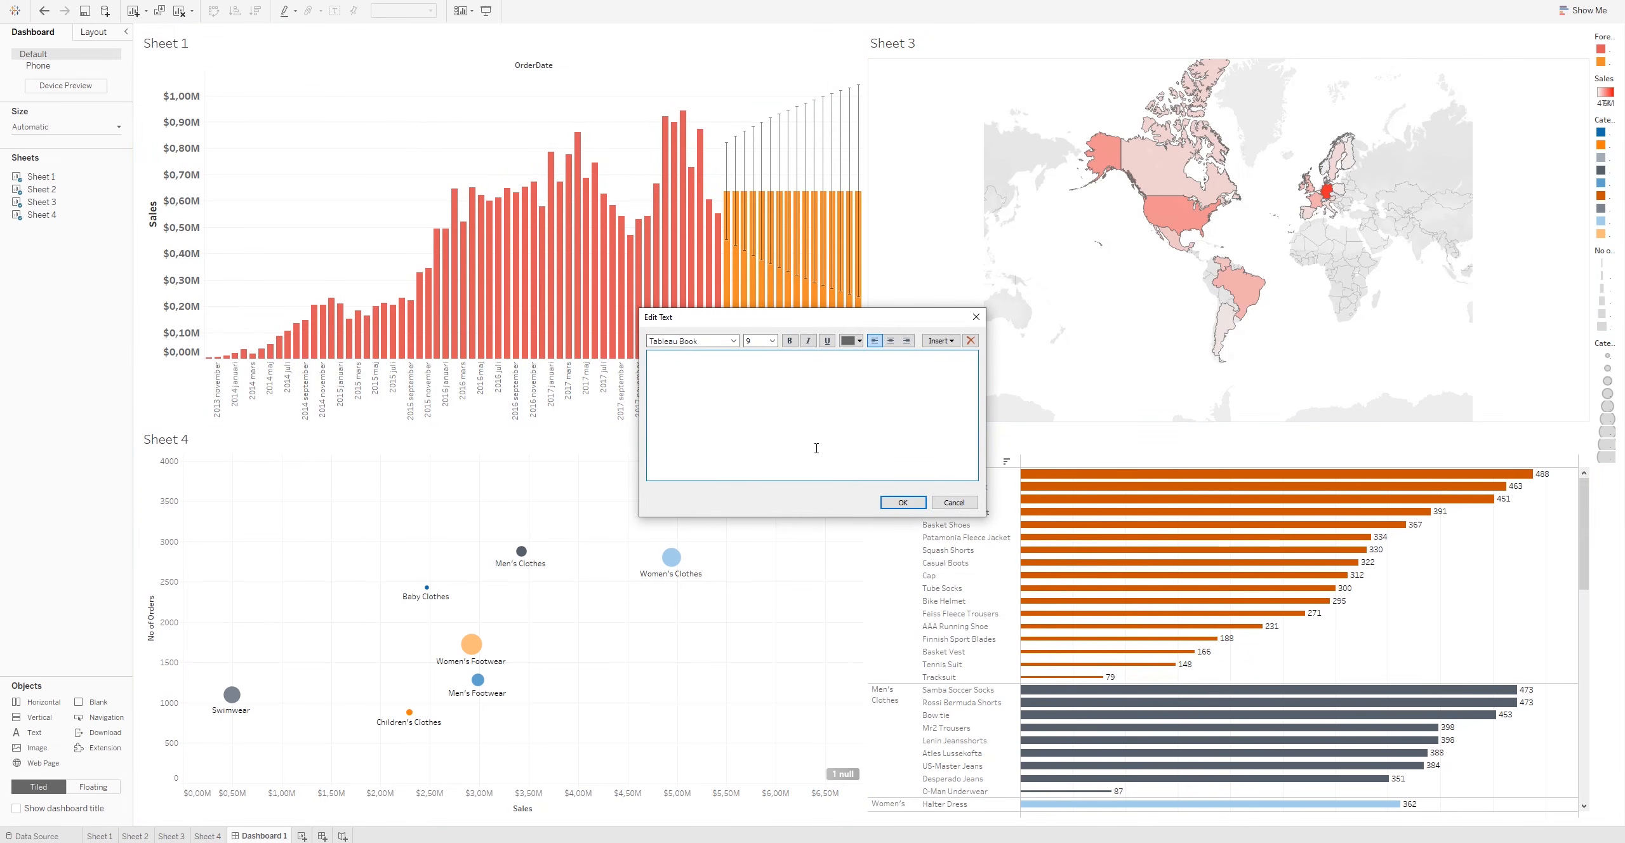
{"action": "type", "text": "Sales Overview"}
{"action": "key", "text": "ctrl+a"}
Step: Format the Sales Overview text in Tableau Bold, size 16, bold and blue
{"action": "left_click", "coordinate": [734, 341]}
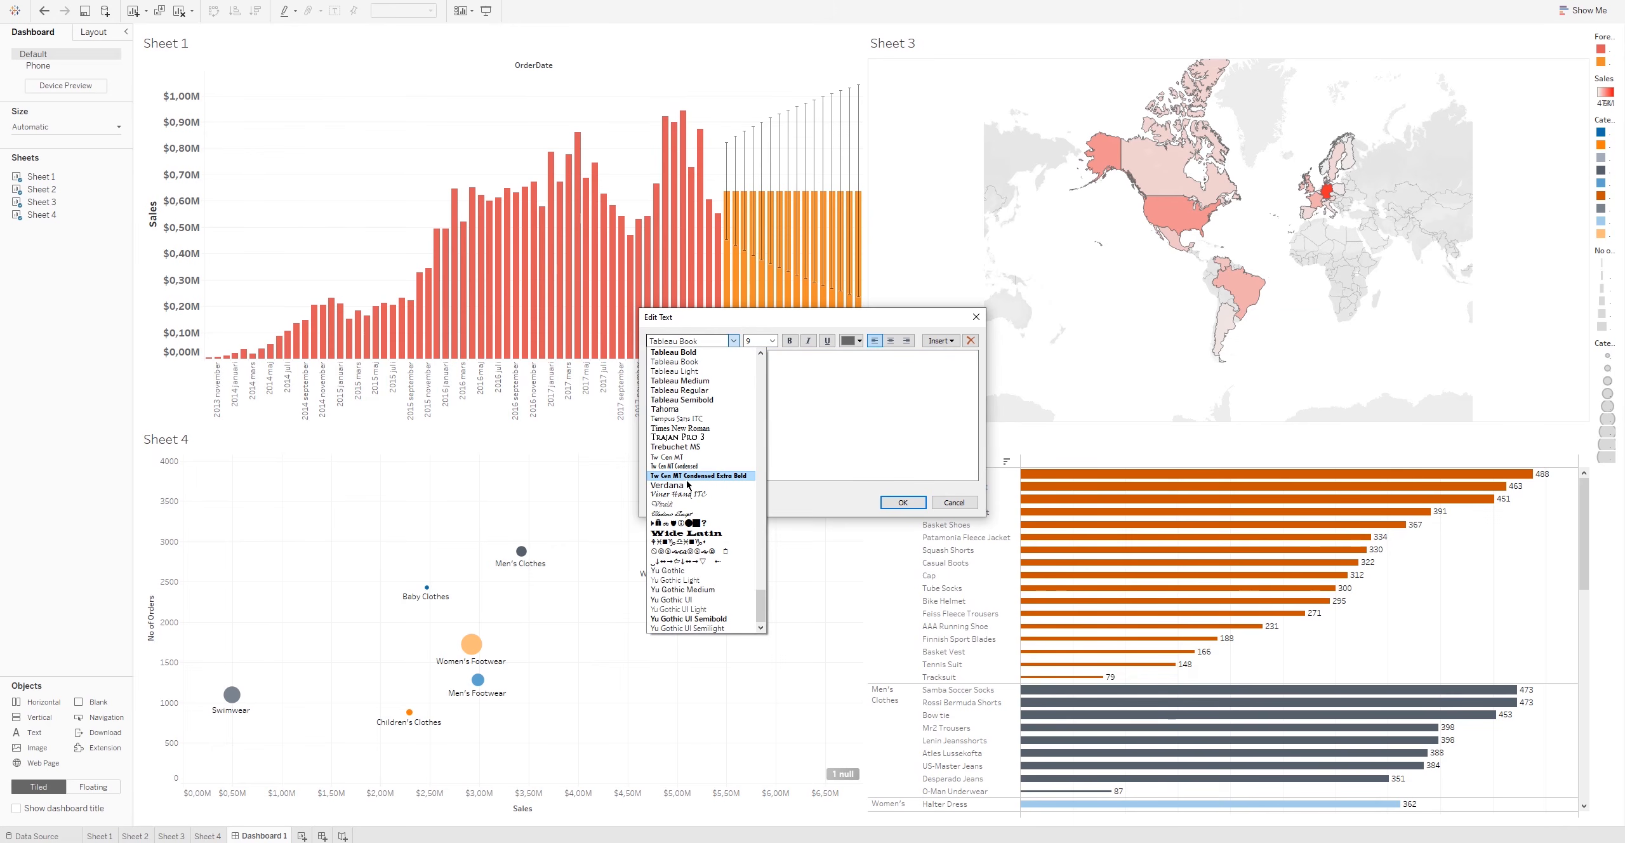
{"action": "scroll", "coordinate": [687, 485], "scroll_direction": "up", "scroll_amount": 3}
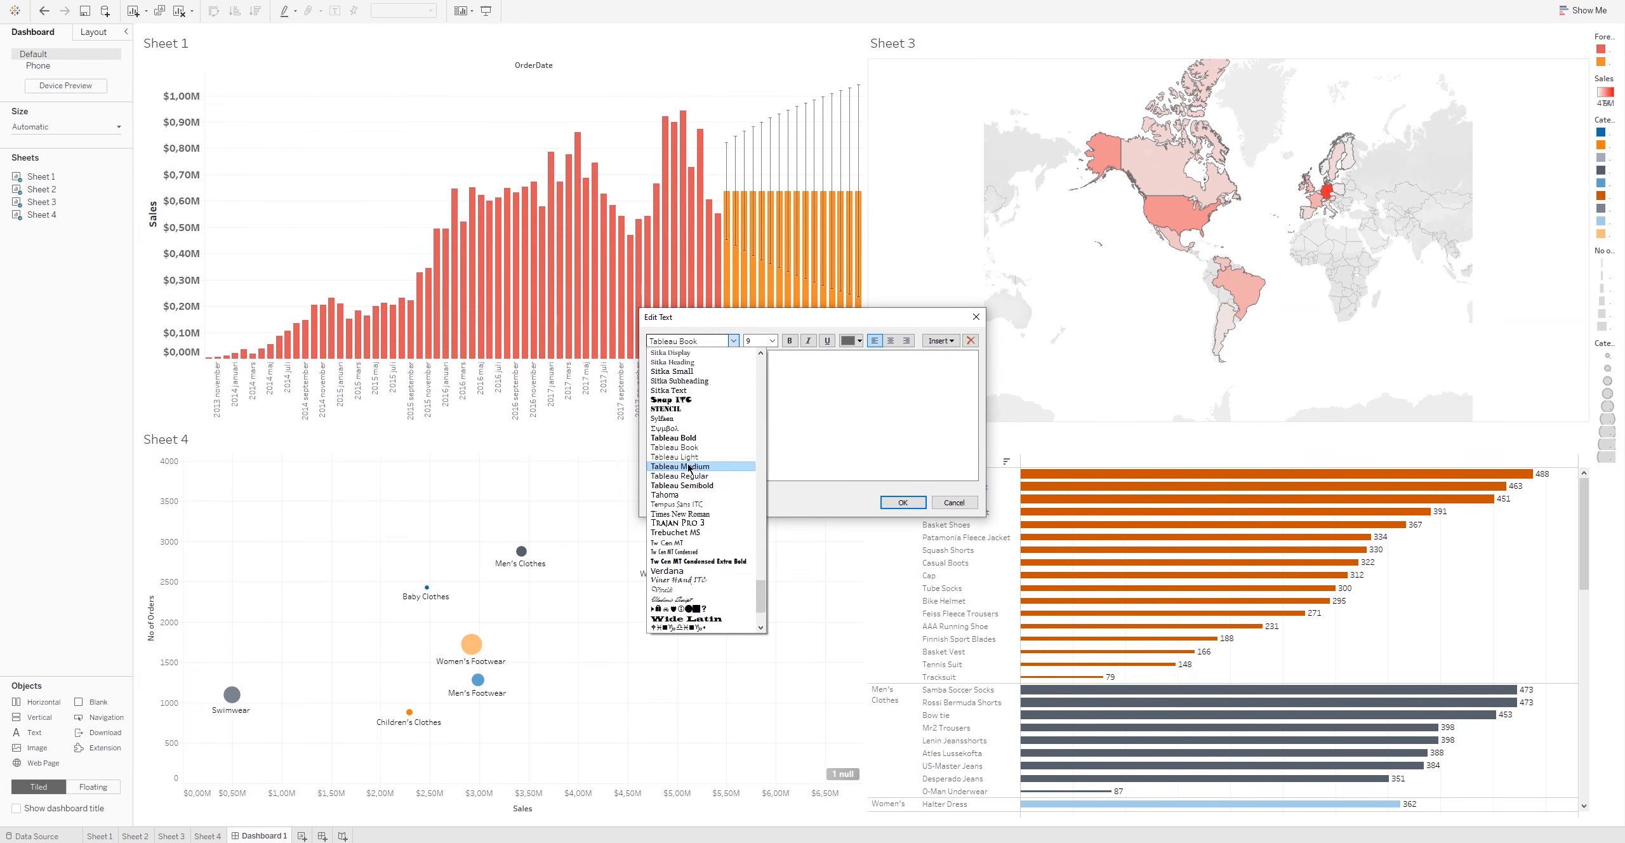
{"action": "left_click", "coordinate": [673, 437]}
{"action": "left_click", "coordinate": [772, 341]}
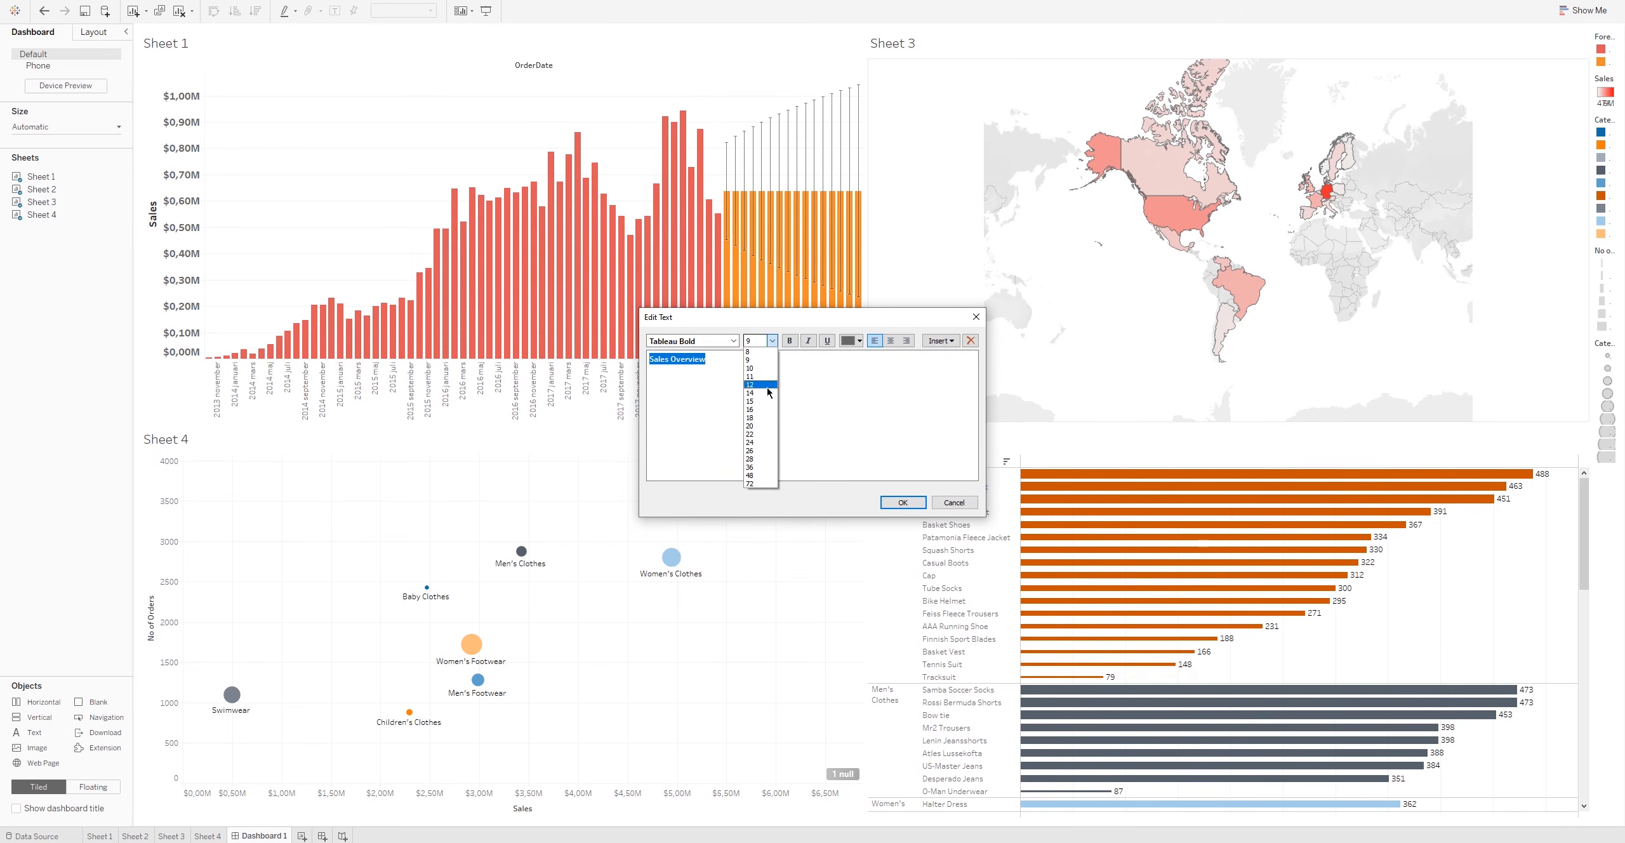
{"action": "left_click", "coordinate": [758, 414]}
{"action": "left_click", "coordinate": [787, 344]}
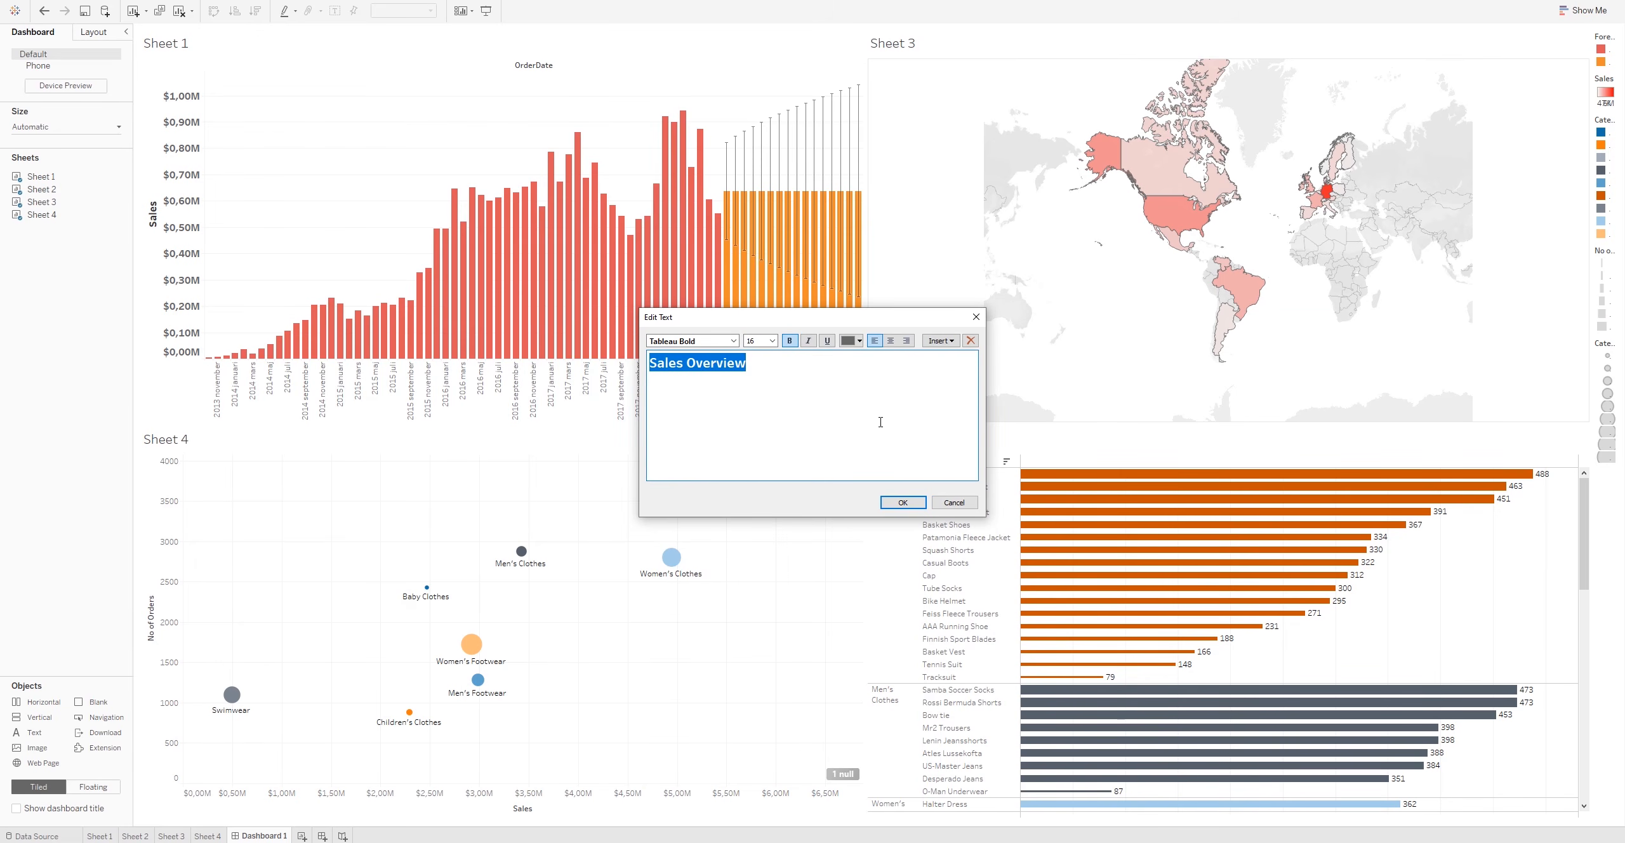
{"action": "left_click", "coordinate": [857, 341]}
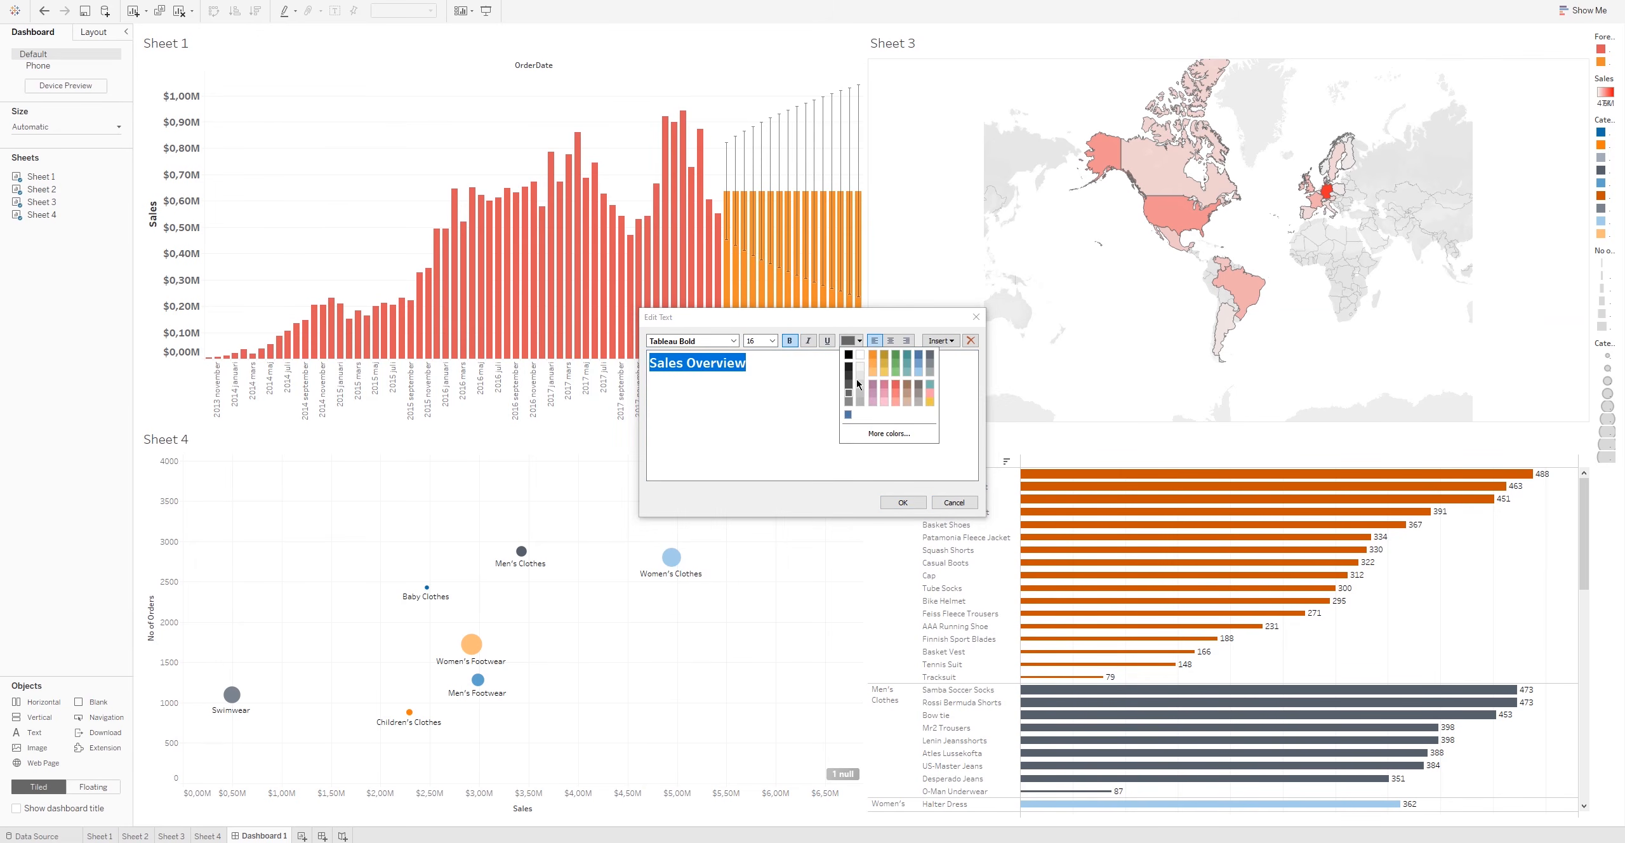
{"action": "left_click", "coordinate": [848, 414]}
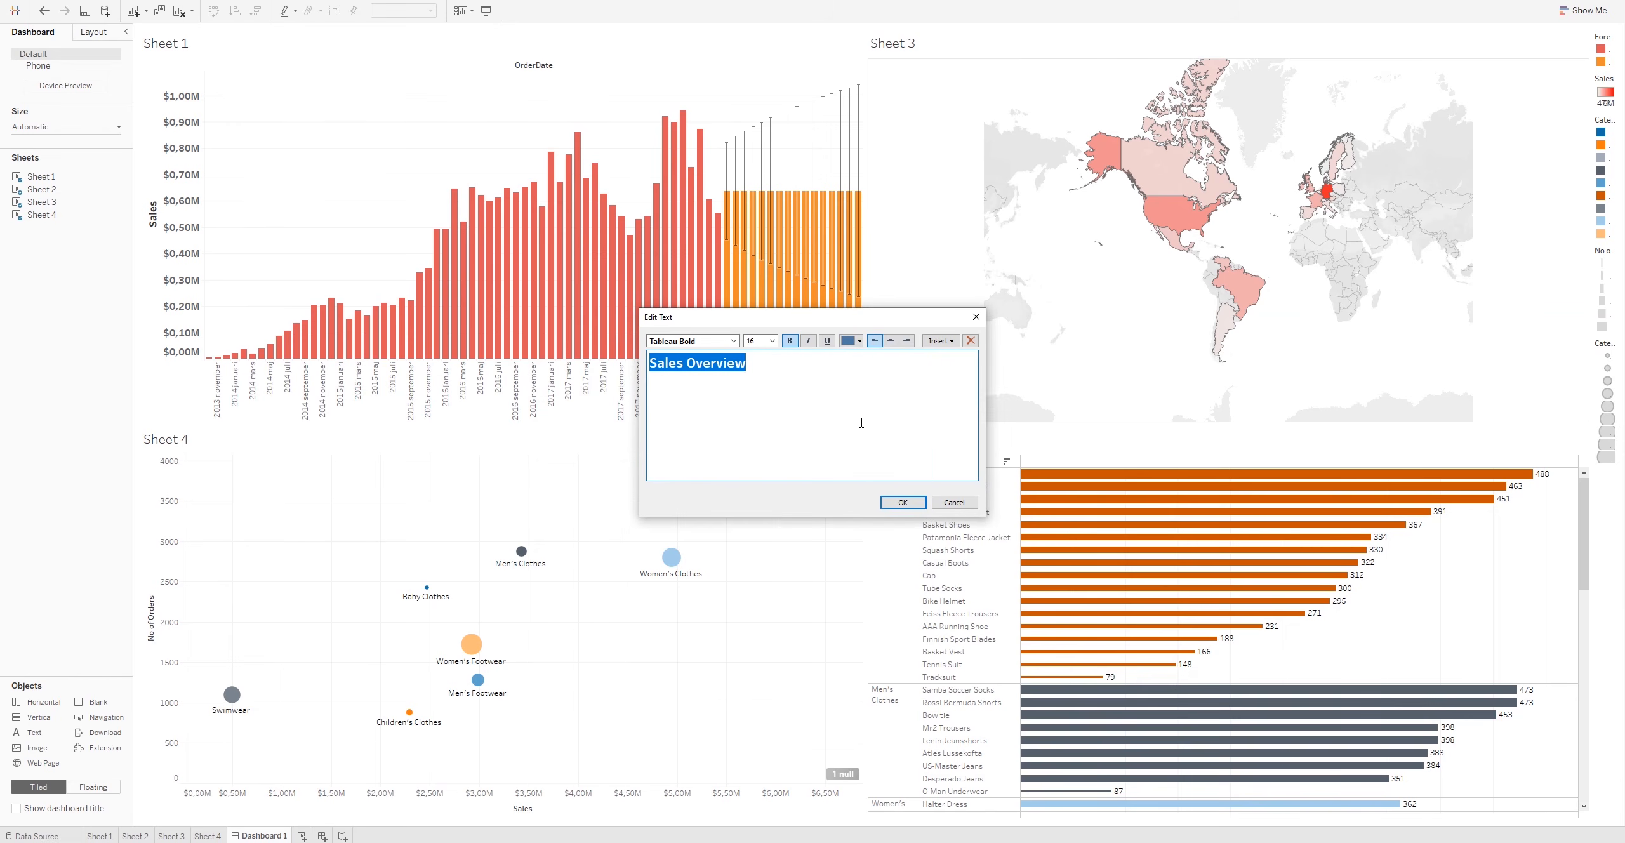
{"action": "left_click", "coordinate": [902, 502]}
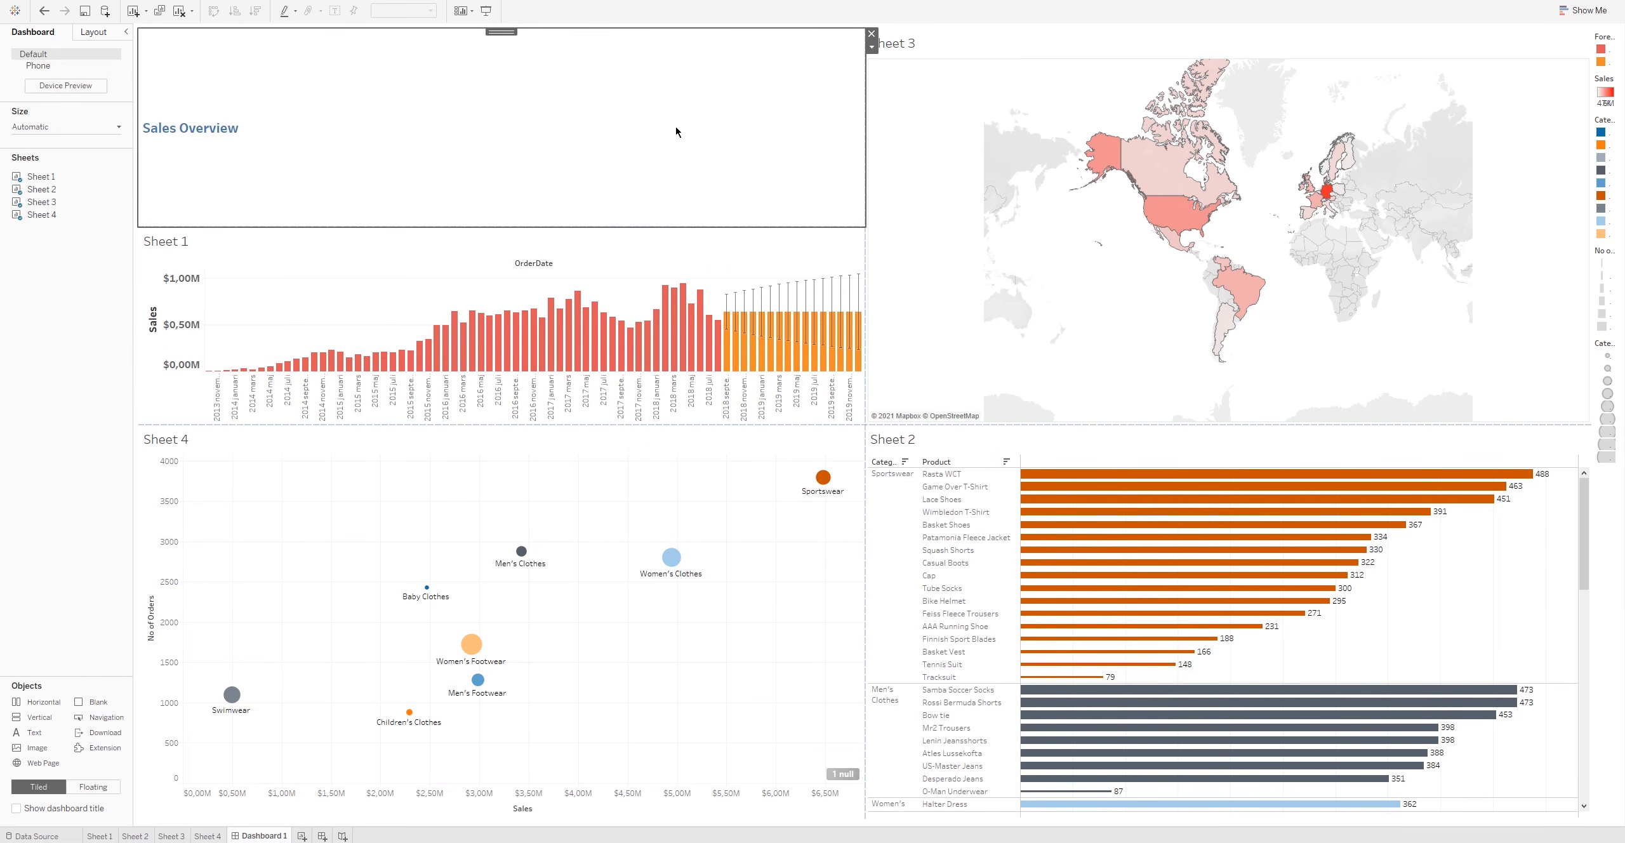
Step: Center the Sales Overview text and reduce the height of its text object to give Sheet 1 more room
{"action": "right_click", "coordinate": [676, 129]}
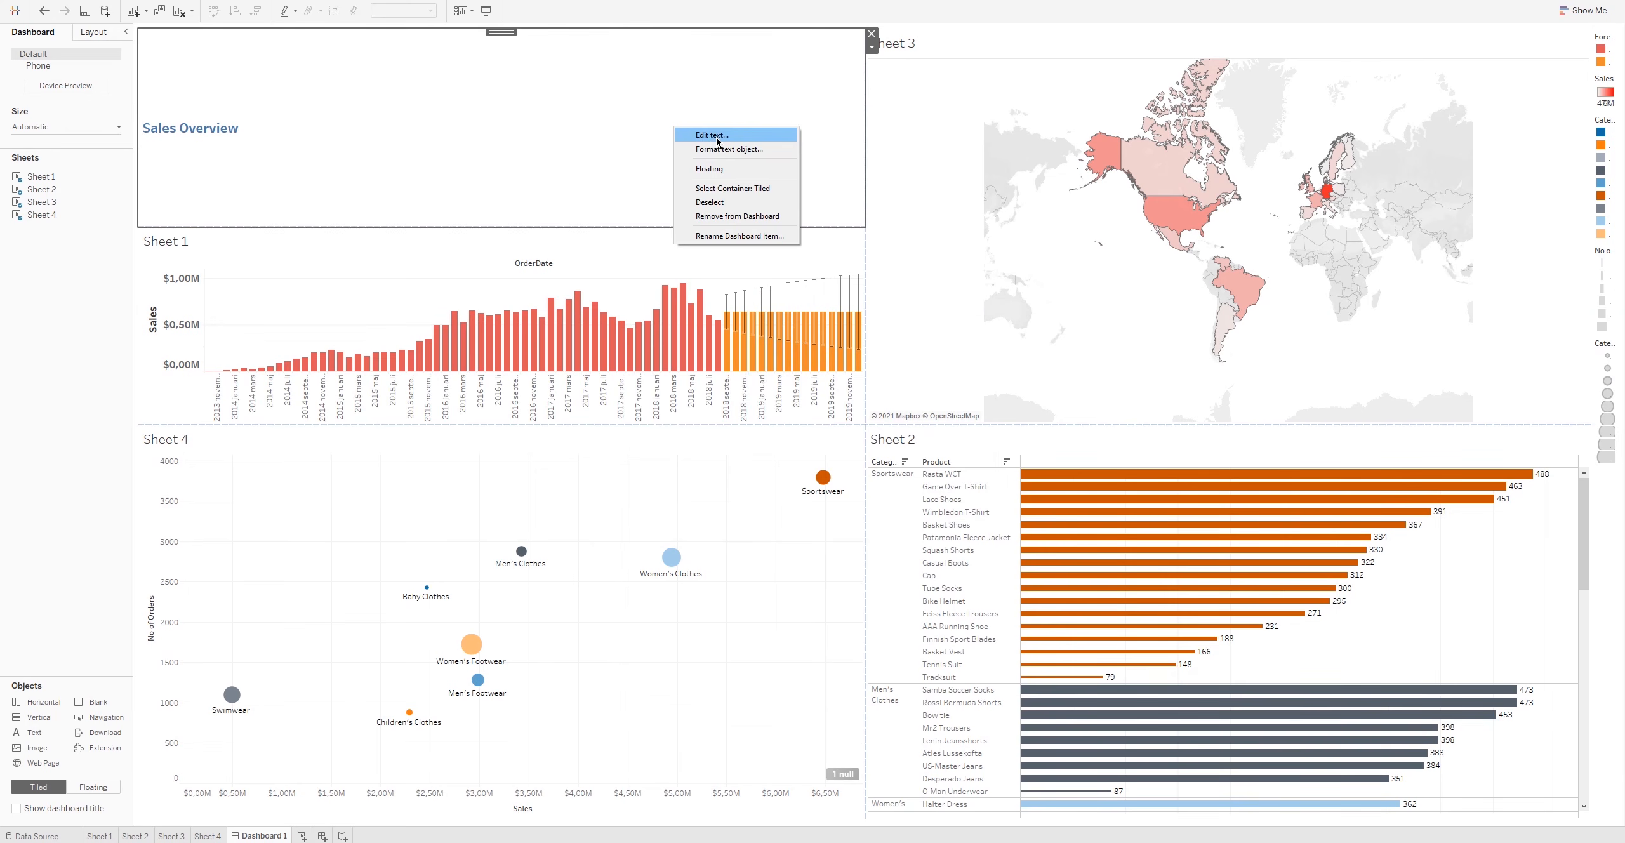
{"action": "left_click", "coordinate": [717, 141]}
{"action": "left_click", "coordinate": [902, 341]}
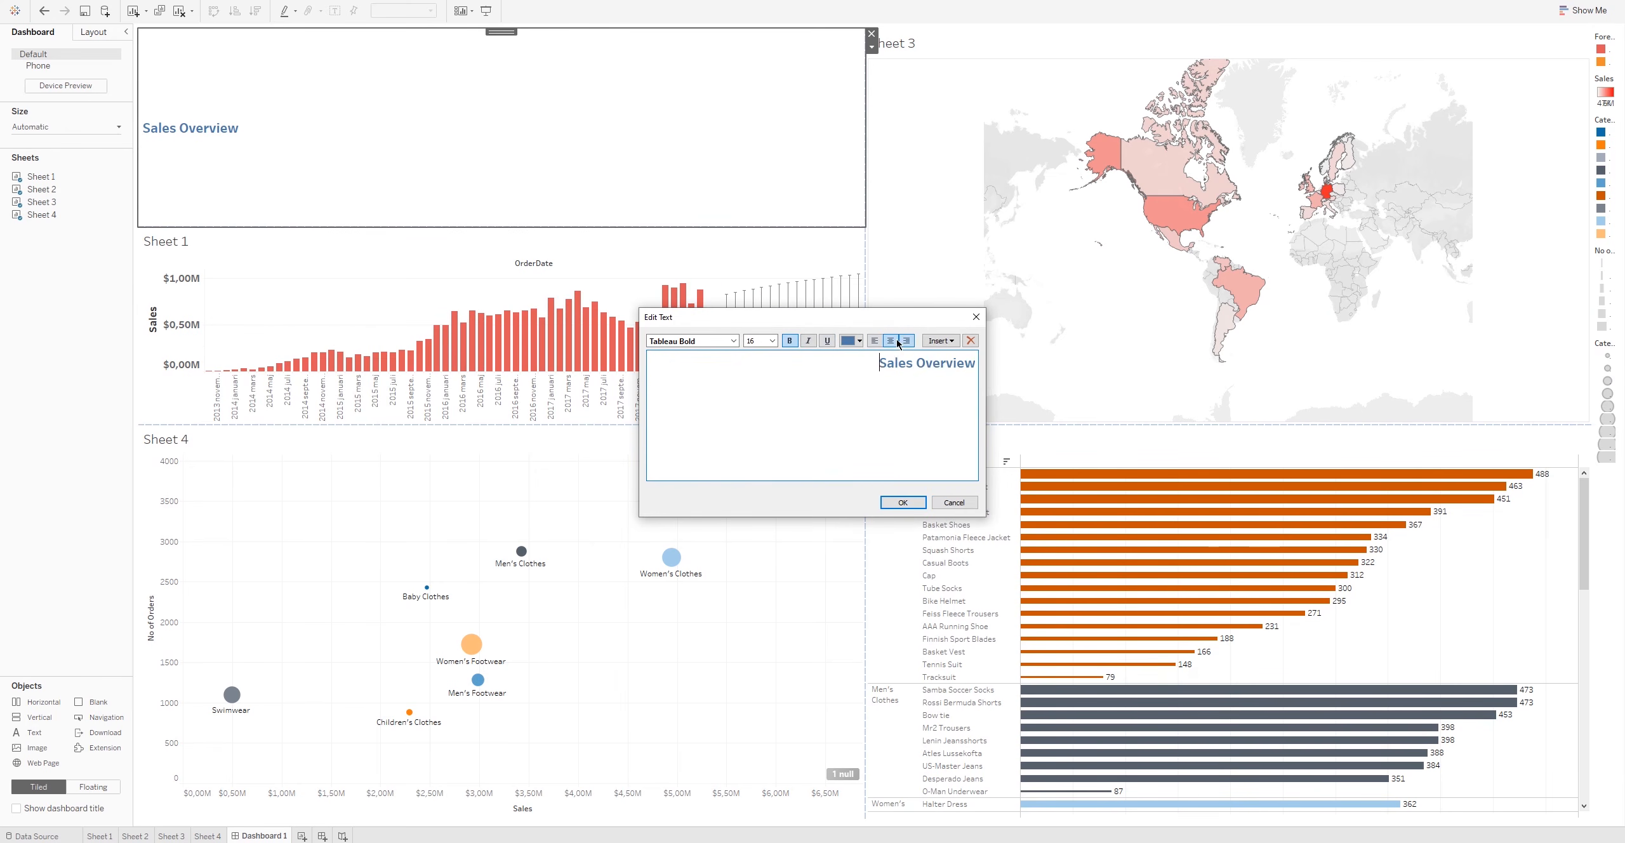
{"action": "left_click", "coordinate": [892, 341]}
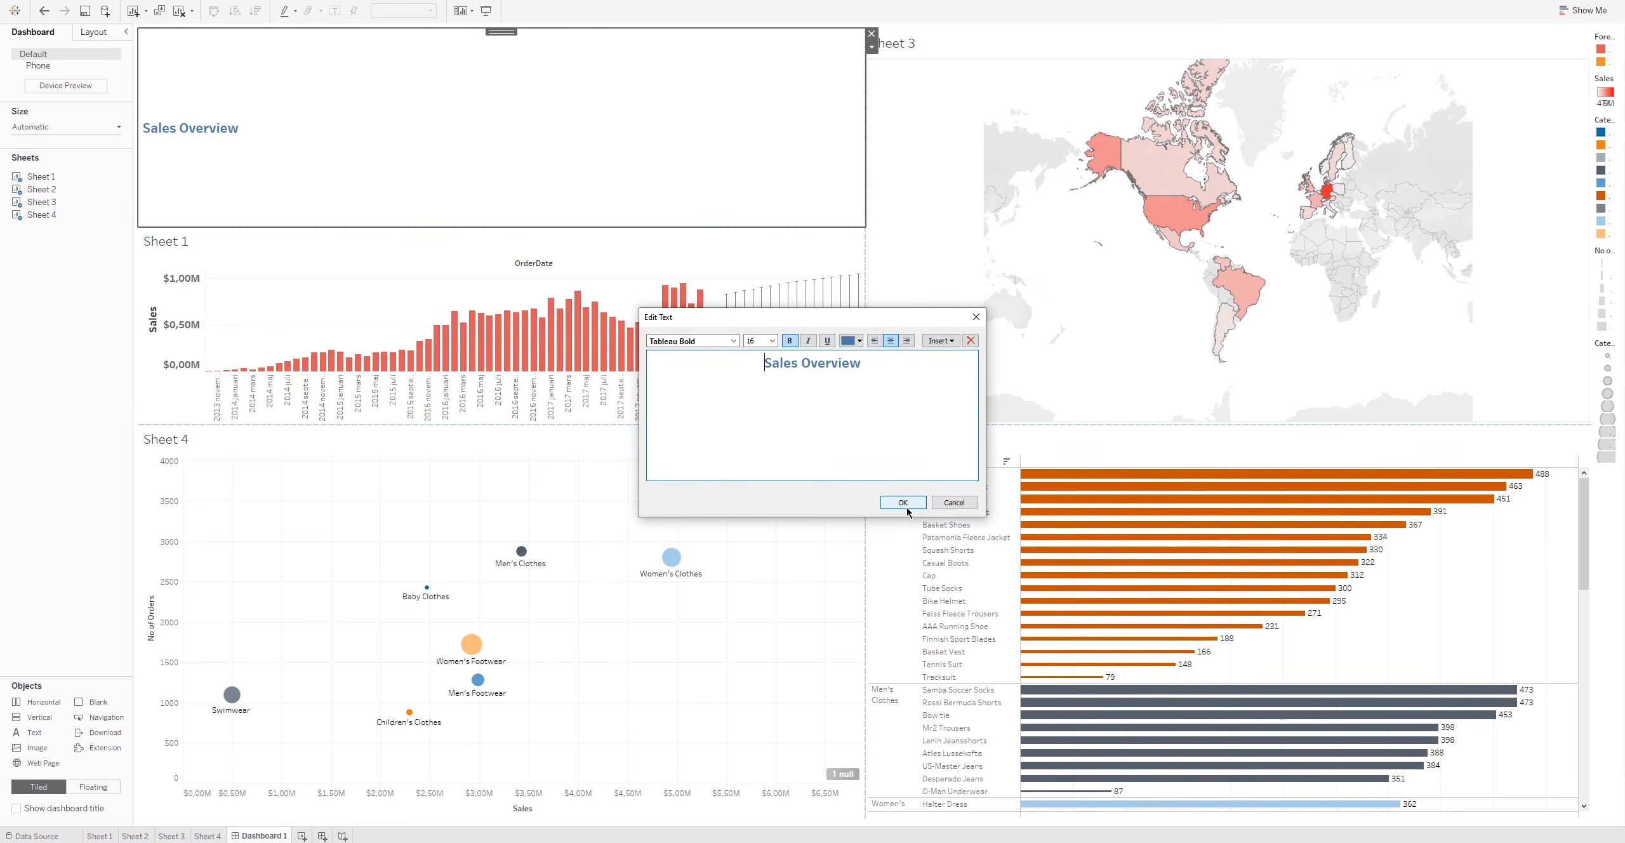
{"action": "left_click", "coordinate": [907, 506]}
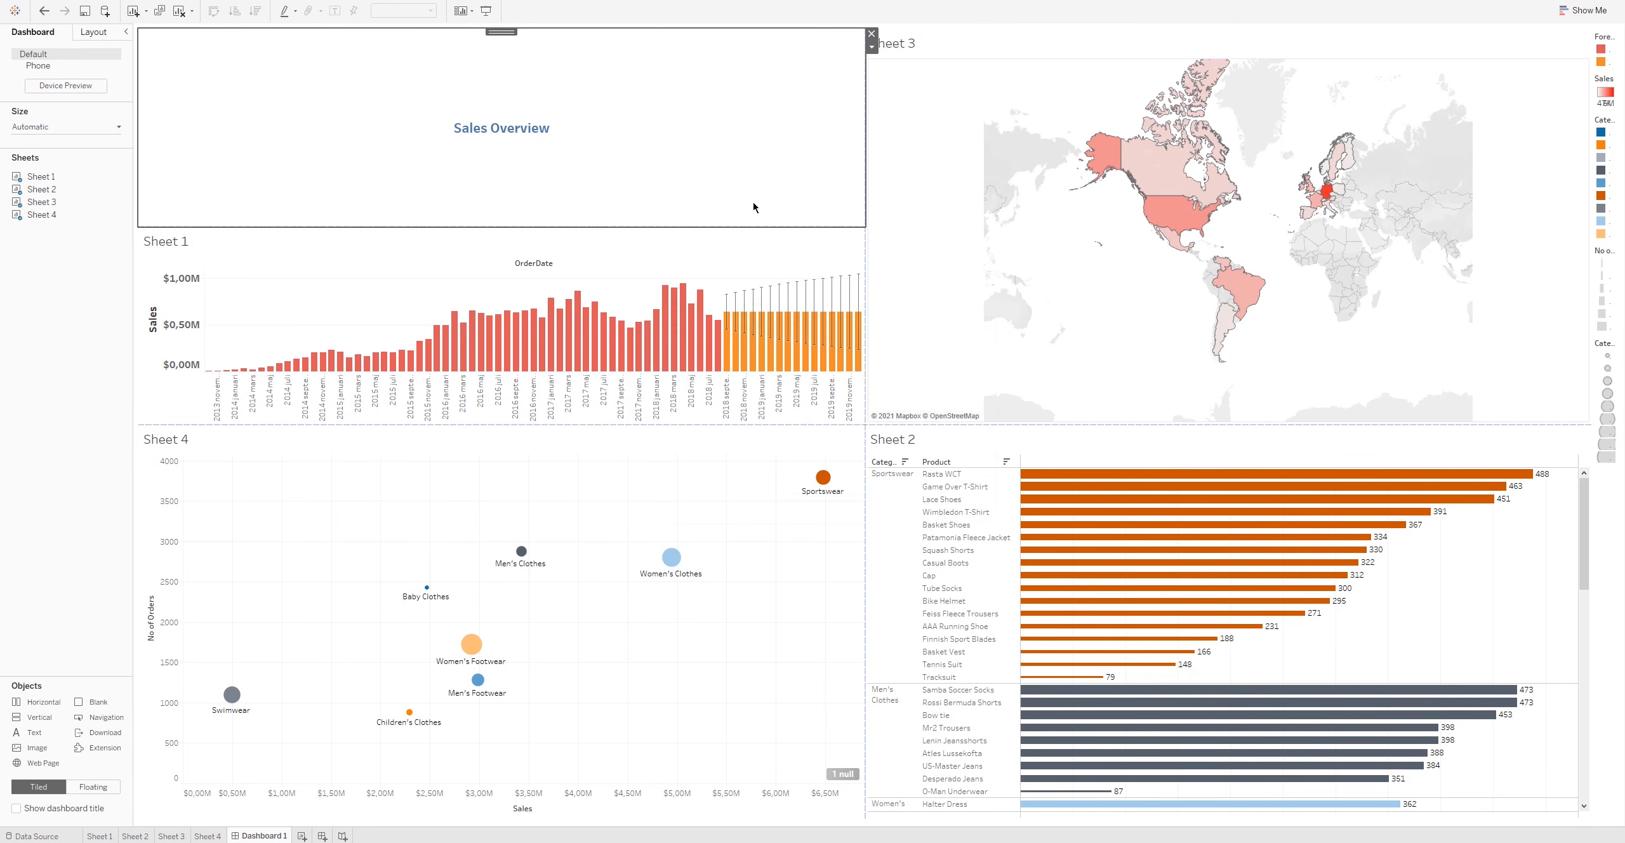
{"action": "left_click_drag", "start_coordinate": [526, 227], "coordinate": [527, 120]}
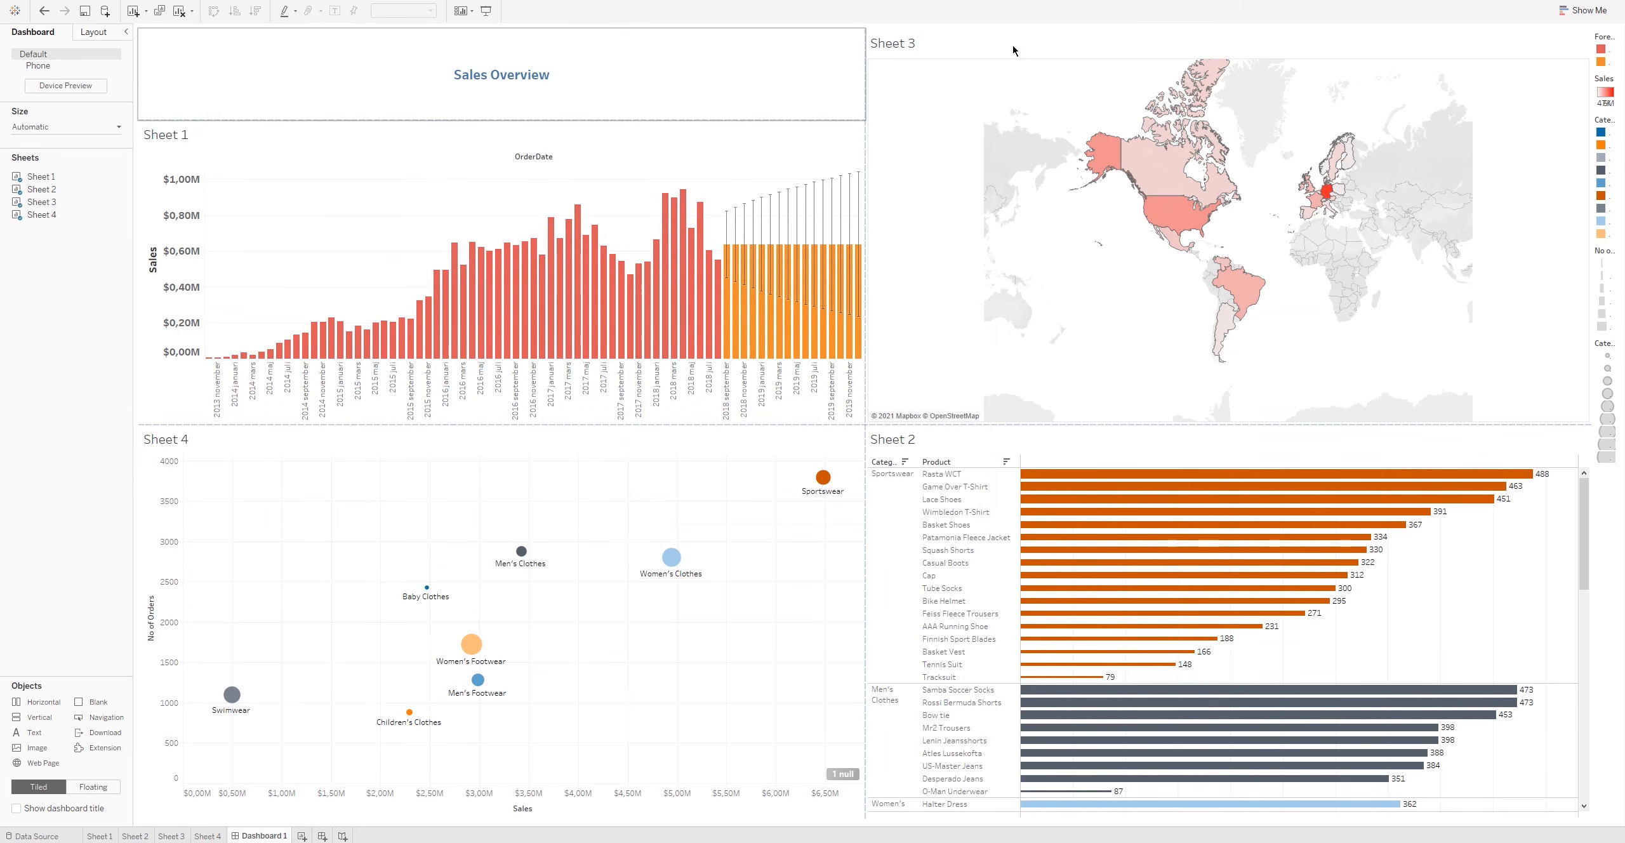
Step: Try to extend the Sales Overview title area across the space above the Sheet 3 map
{"action": "left_click", "coordinate": [865, 75]}
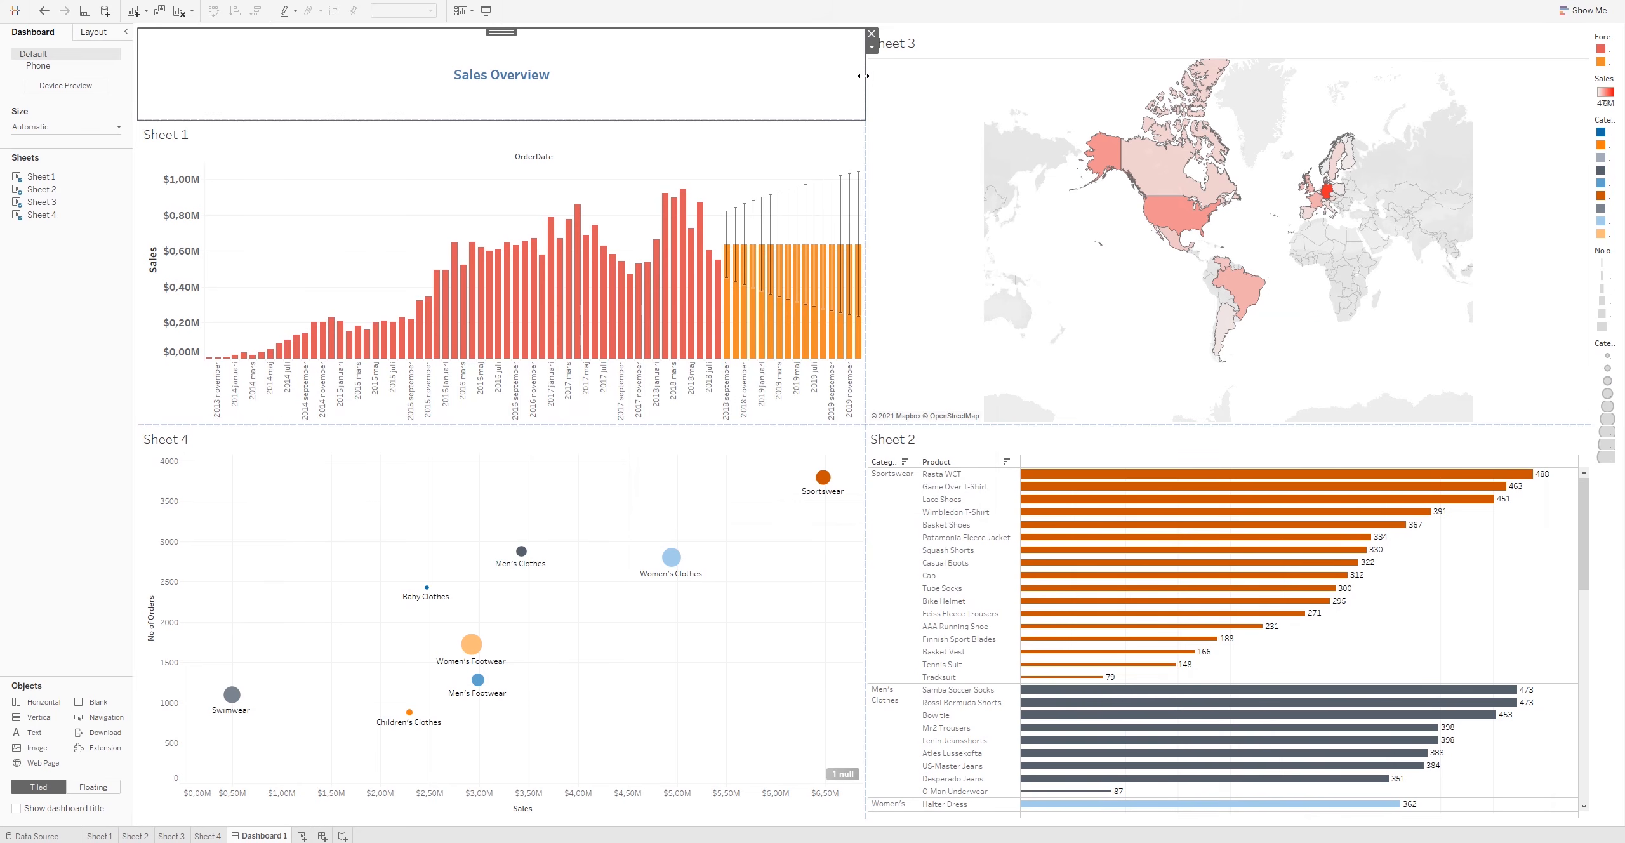
{"action": "mouse_move", "coordinate": [863, 75]}
{"action": "left_mouse_down"}
{"action": "mouse_move", "coordinate": [952, 75]}
{"action": "mouse_move", "coordinate": [865, 78]}
{"action": "left_mouse_up"}
{"action": "left_click", "coordinate": [994, 34]}
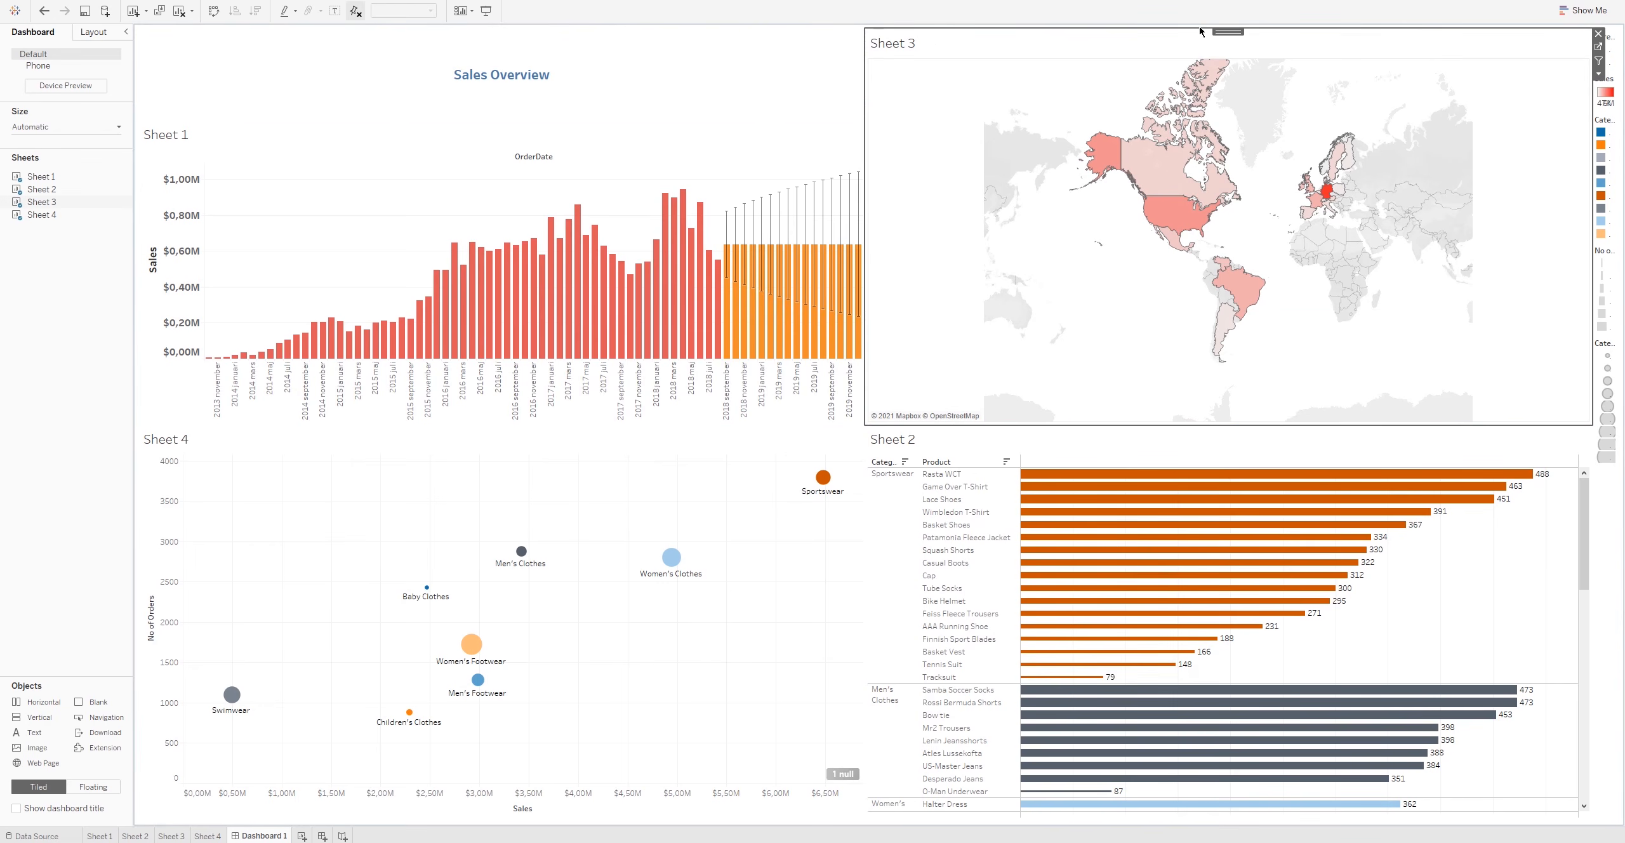
{"action": "left_click_drag", "start_coordinate": [1215, 32], "coordinate": [1197, 35]}
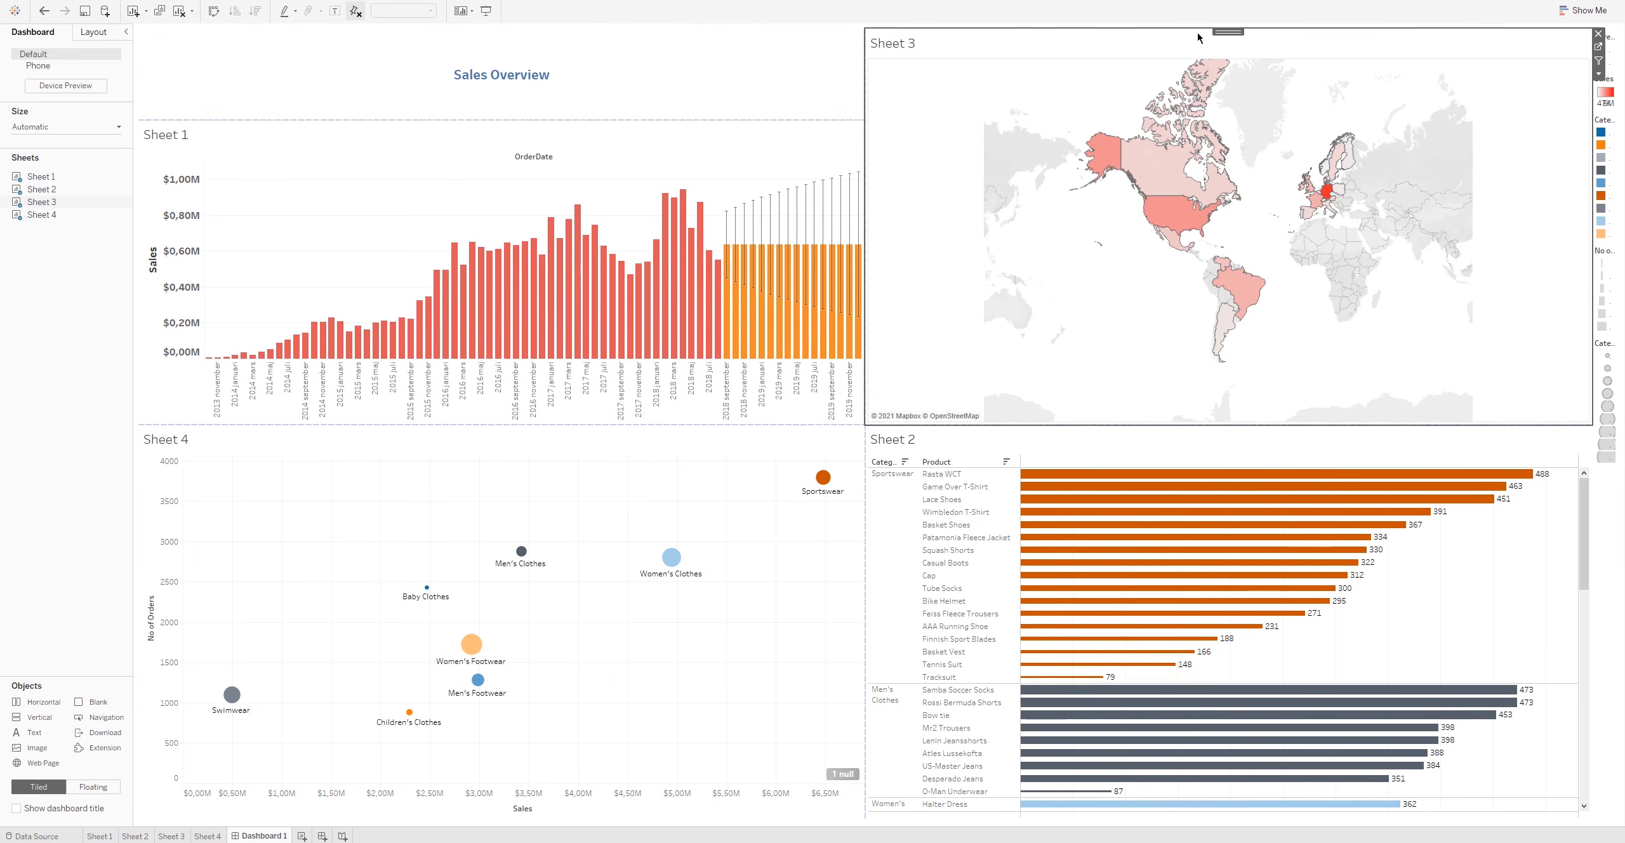
{"action": "left_click", "coordinate": [863, 33]}
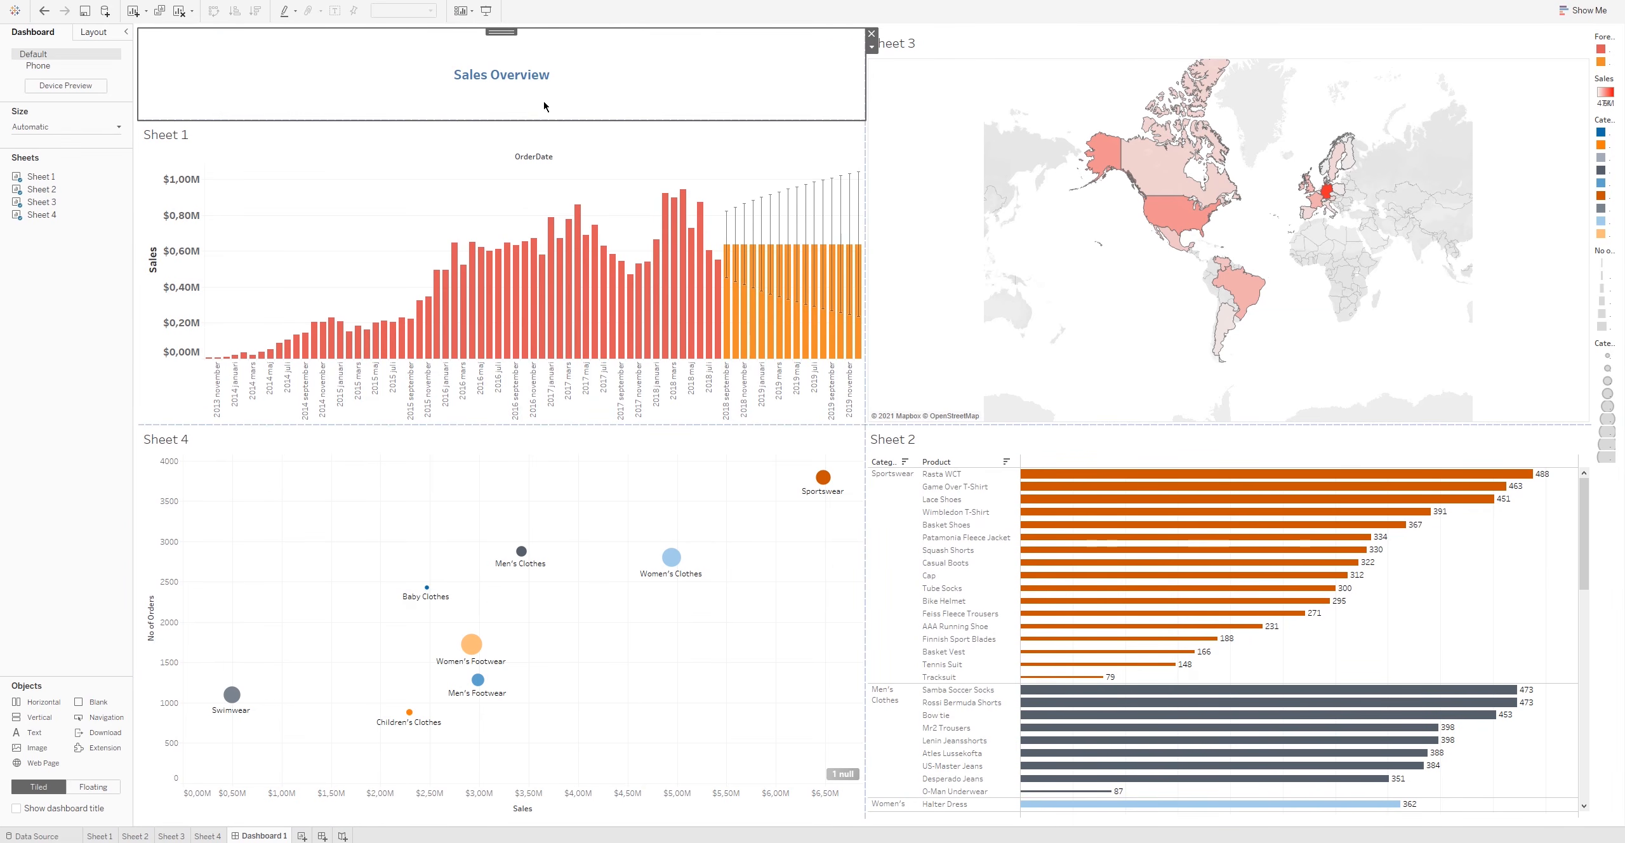
Step: Reduce the height of the Sales Overview title object and extend its text to "Sales Overview Dashbaord"
{"action": "left_click_drag", "start_coordinate": [543, 117], "coordinate": [543, 89]}
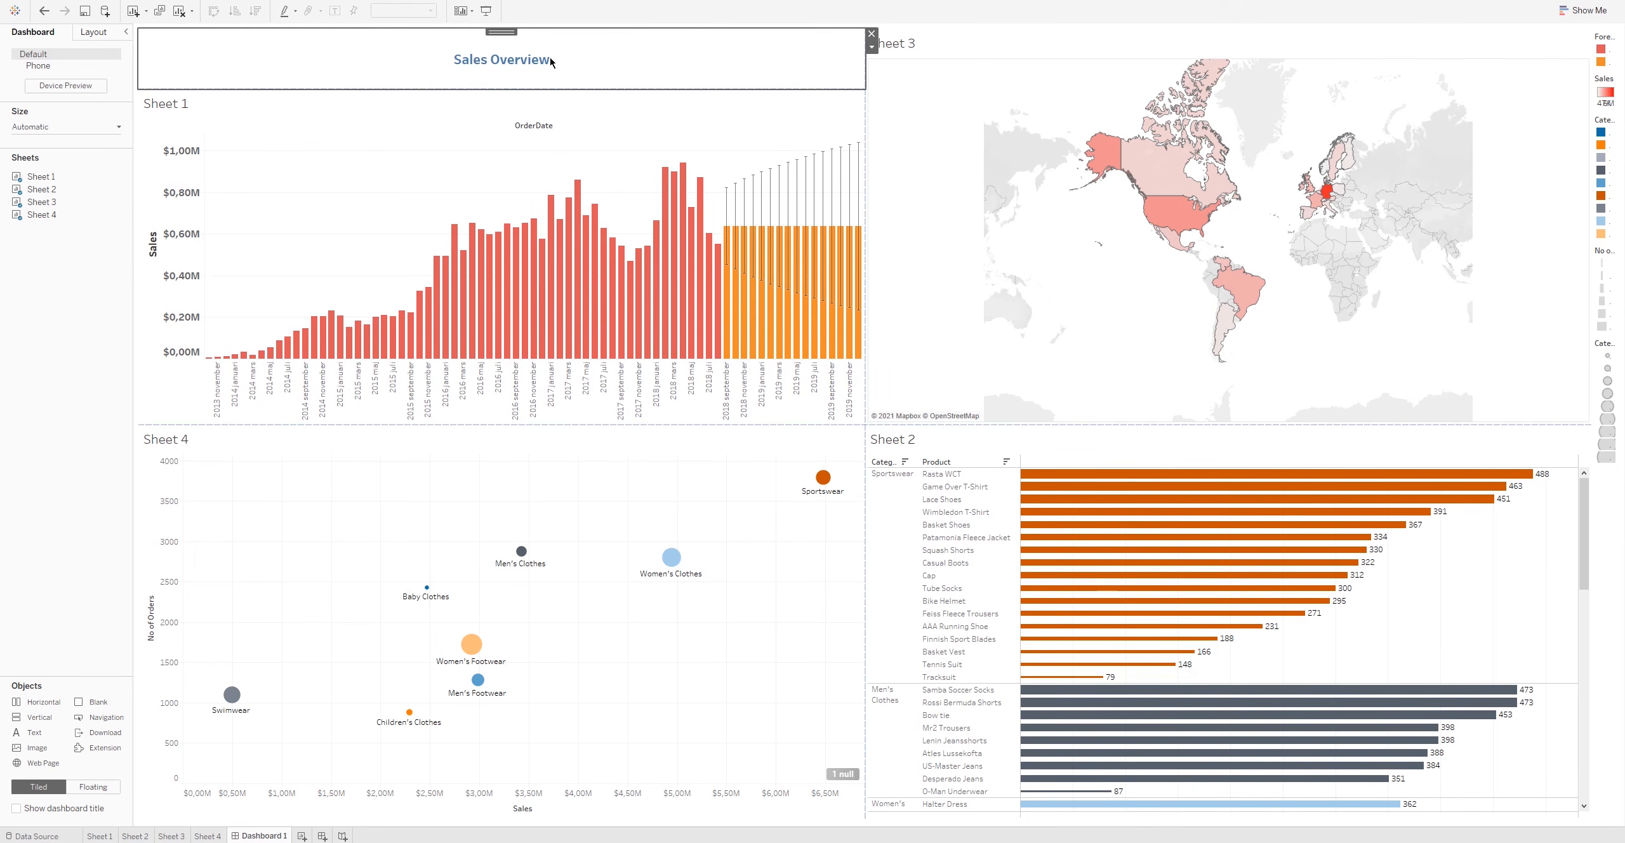
{"action": "double_click", "coordinate": [560, 61]}
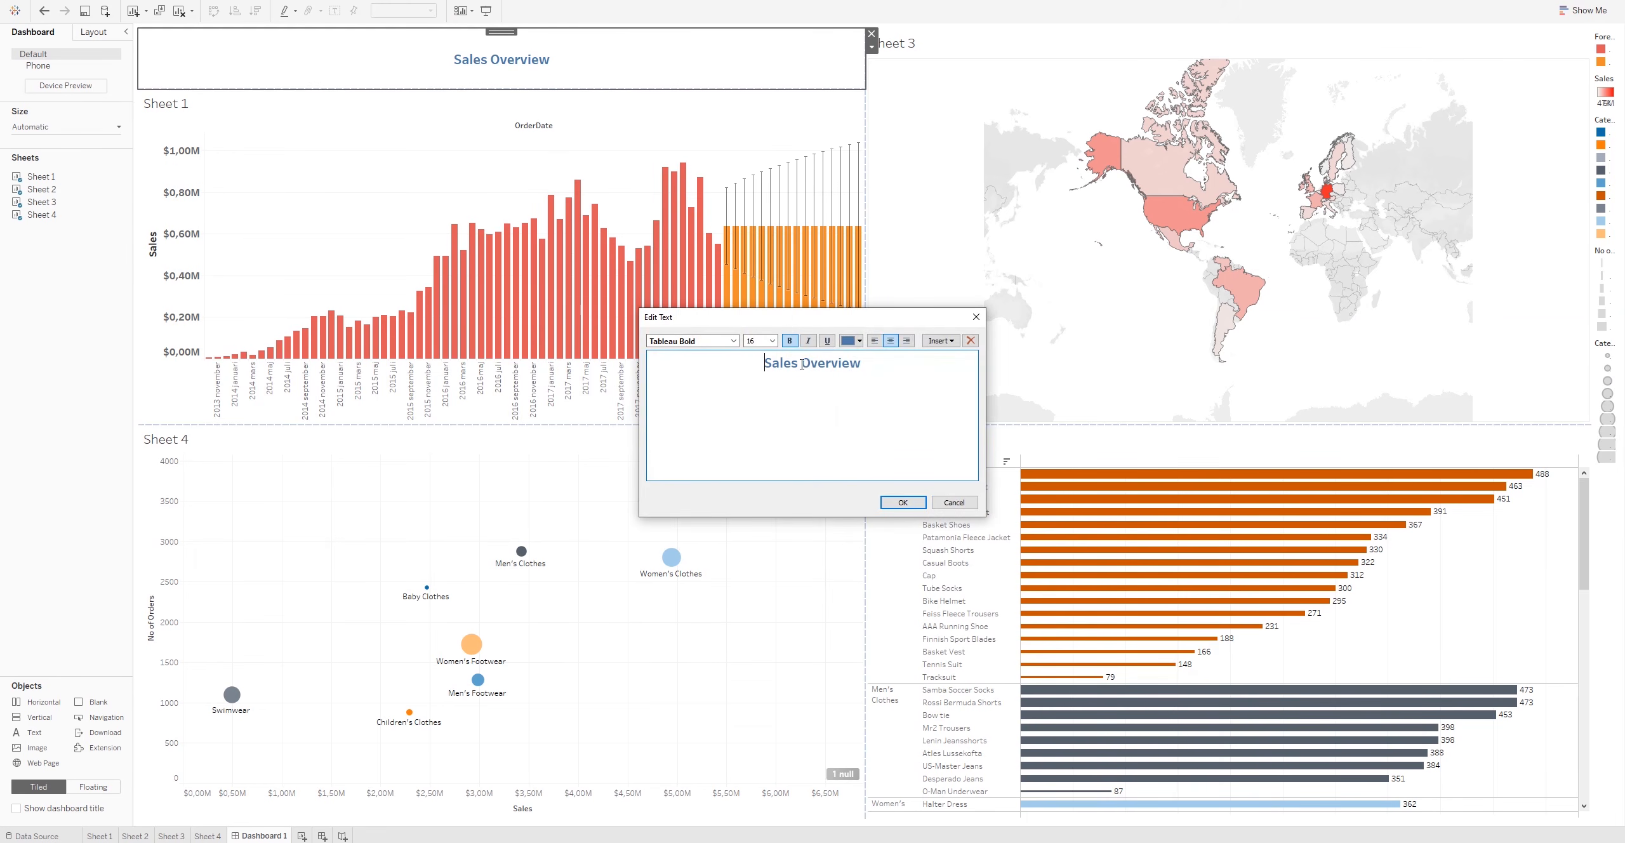
{"action": "left_click_drag", "start_coordinate": [802, 364], "coordinate": [903, 366]}
{"action": "left_click", "coordinate": [905, 370]}
{"action": "type", "text": "Dashbaord"}
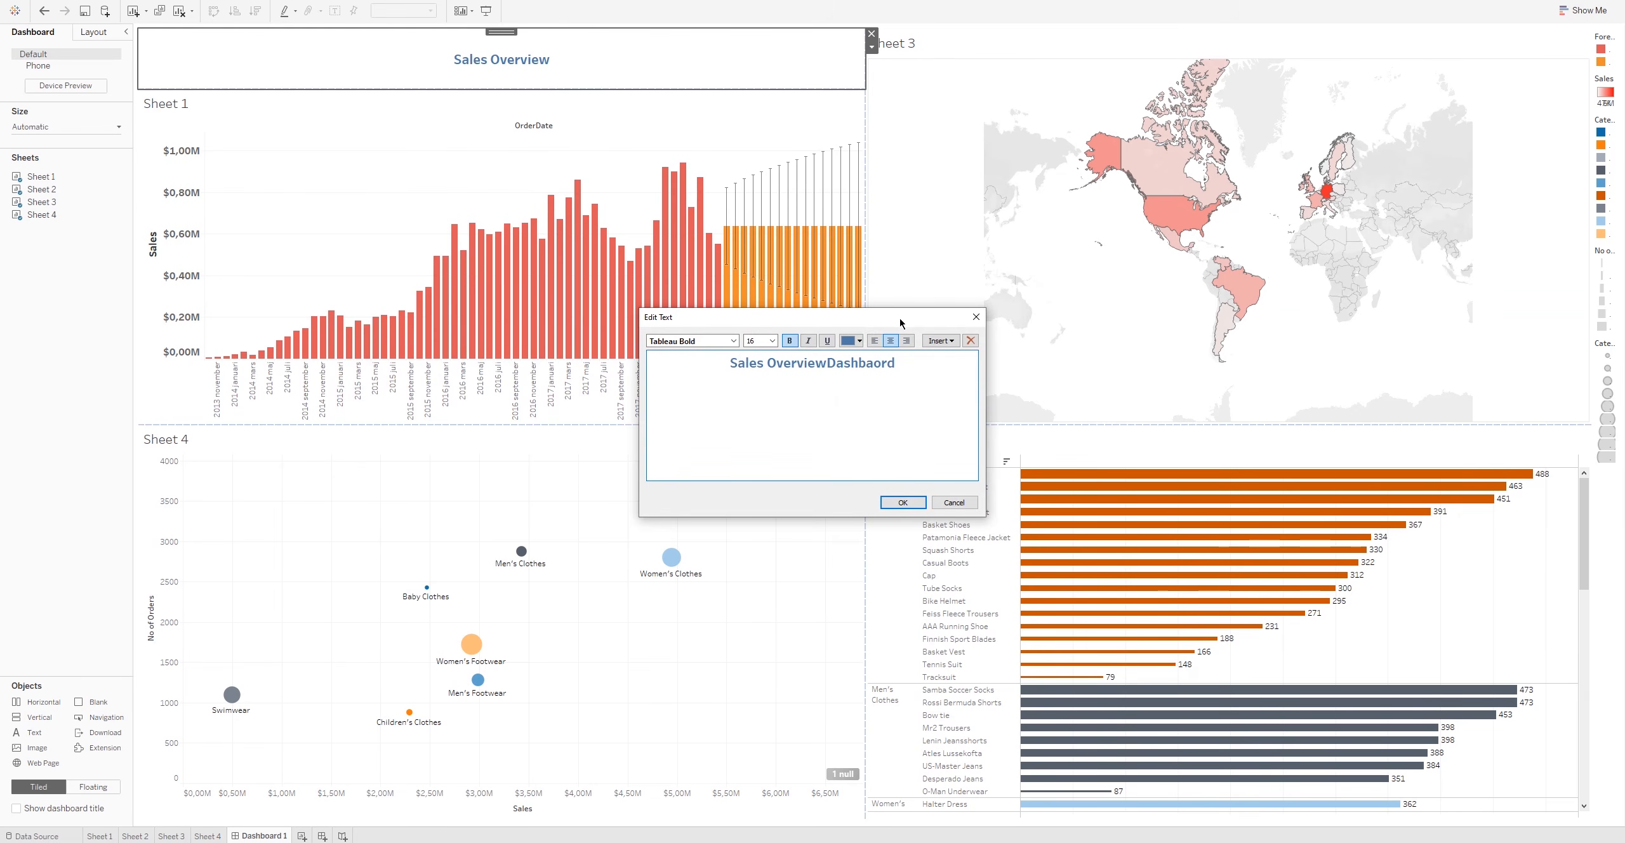
{"action": "key", "text": "Left"}
{"action": "key", "text": "Left"}
{"action": "key", "text": "Left"}
{"action": "left_click", "coordinate": [912, 500]}
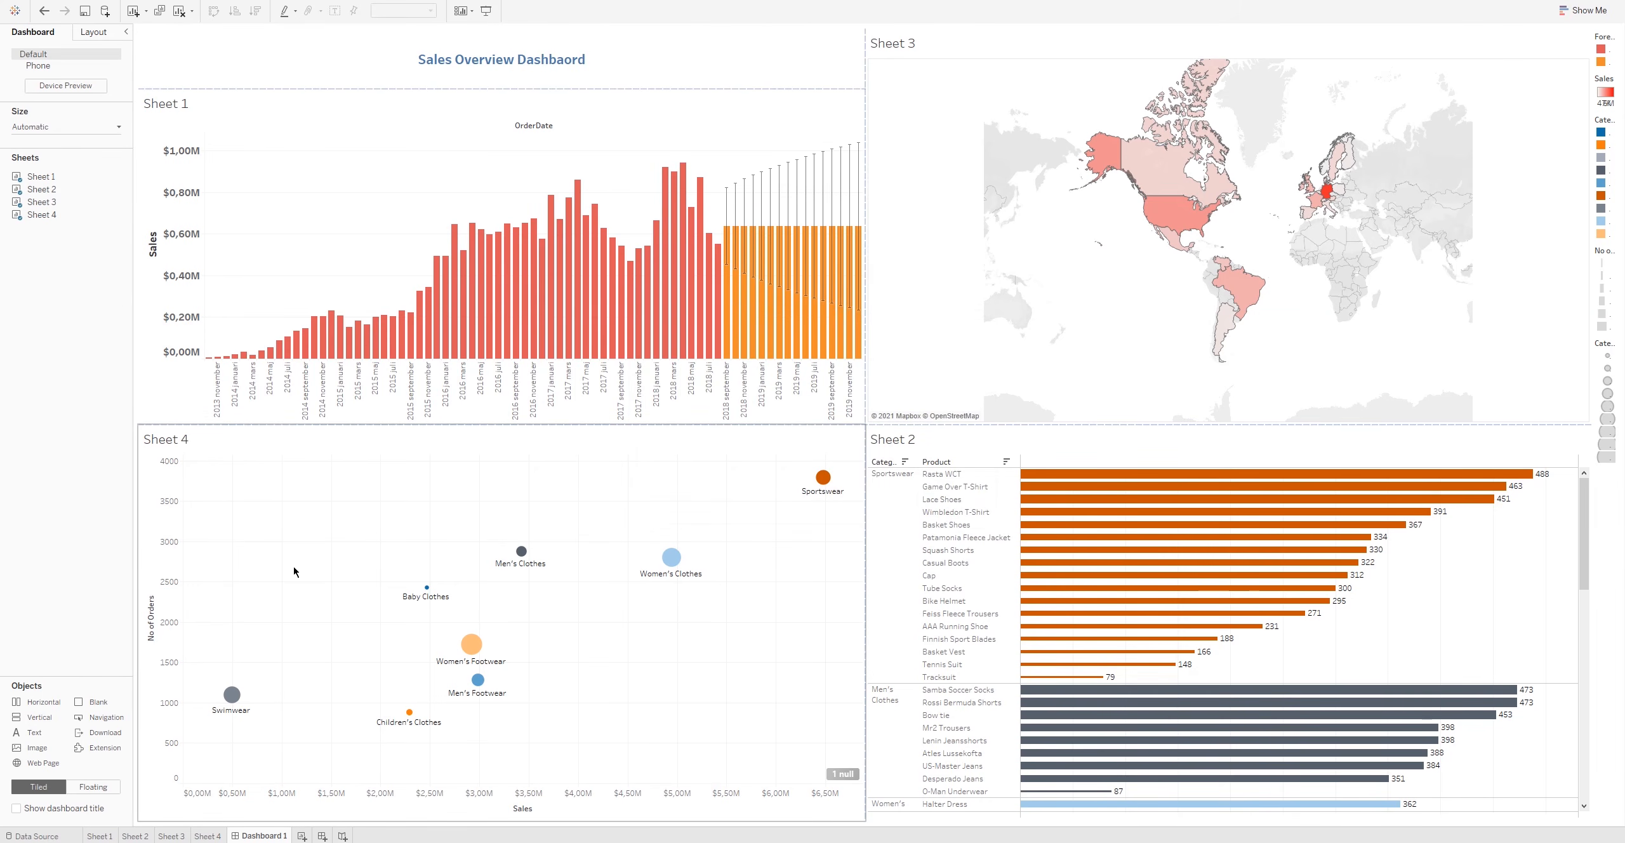
Step: Clear the title text of the Sheet 4 scatter plot and apply the blank title
{"action": "left_click", "coordinate": [170, 481]}
{"action": "right_click", "coordinate": [177, 441]}
{"action": "left_click", "coordinate": [211, 447]}
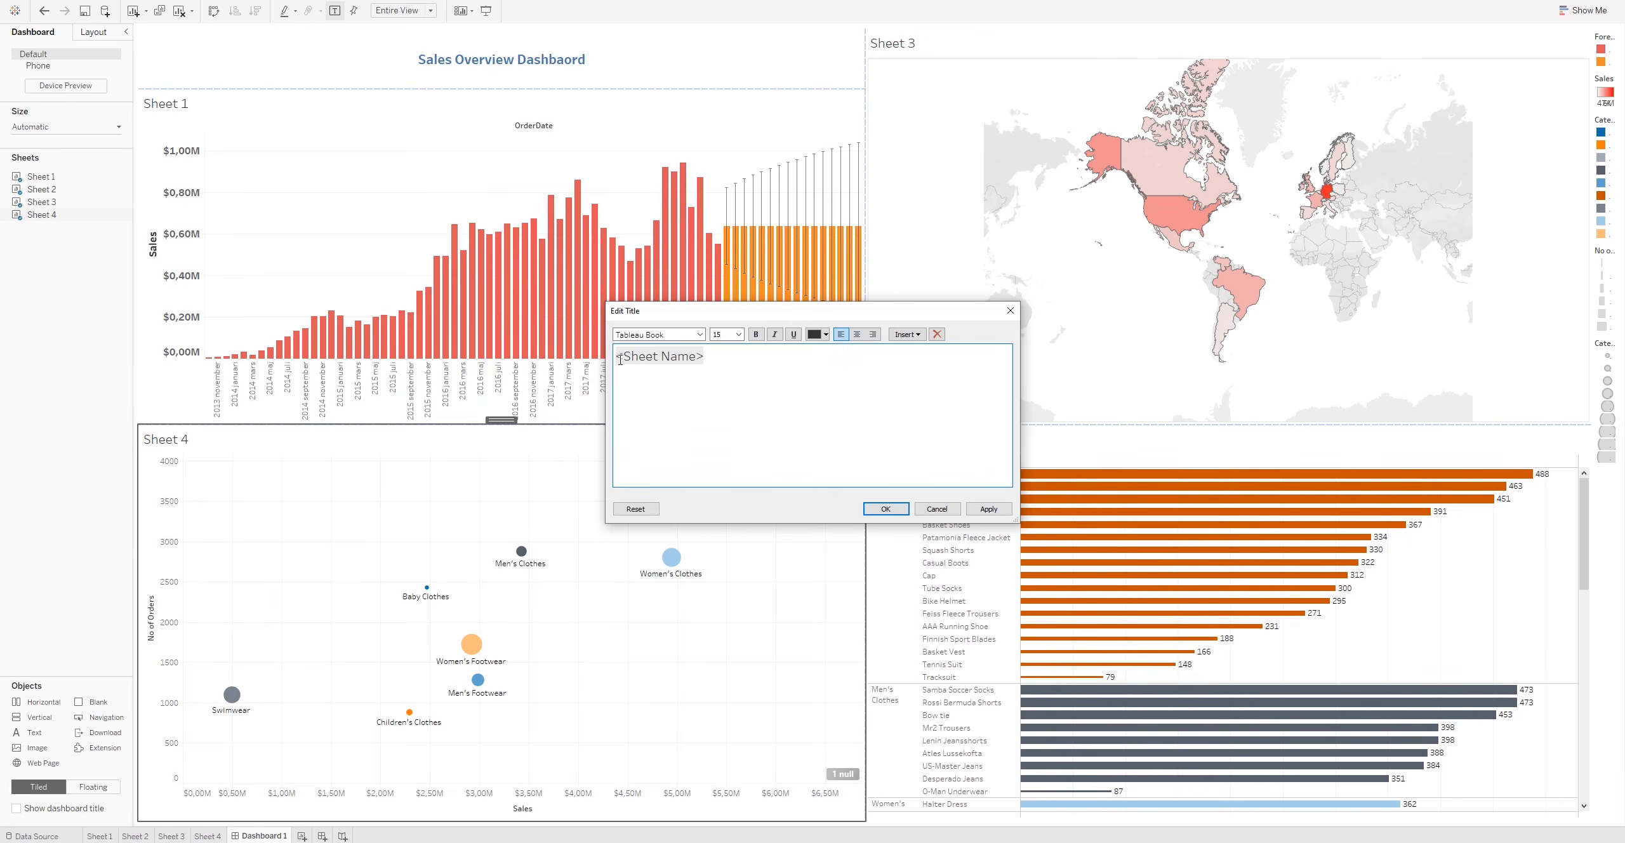
{"action": "key", "text": "BackSpace"}
{"action": "key", "text": "BackSpace"}
{"action": "key", "text": "BackSpace"}
{"action": "key", "text": "BackSpace"}
{"action": "key", "text": "BackSpace"}
{"action": "key", "text": "BackSpace"}
{"action": "key", "text": "BackSpace"}
{"action": "key", "text": "BackSpace"}
{"action": "key", "text": "BackSpace"}
{"action": "key", "text": "BackSpace"}
{"action": "key", "text": "BackSpace"}
{"action": "key", "text": "BackSpace"}
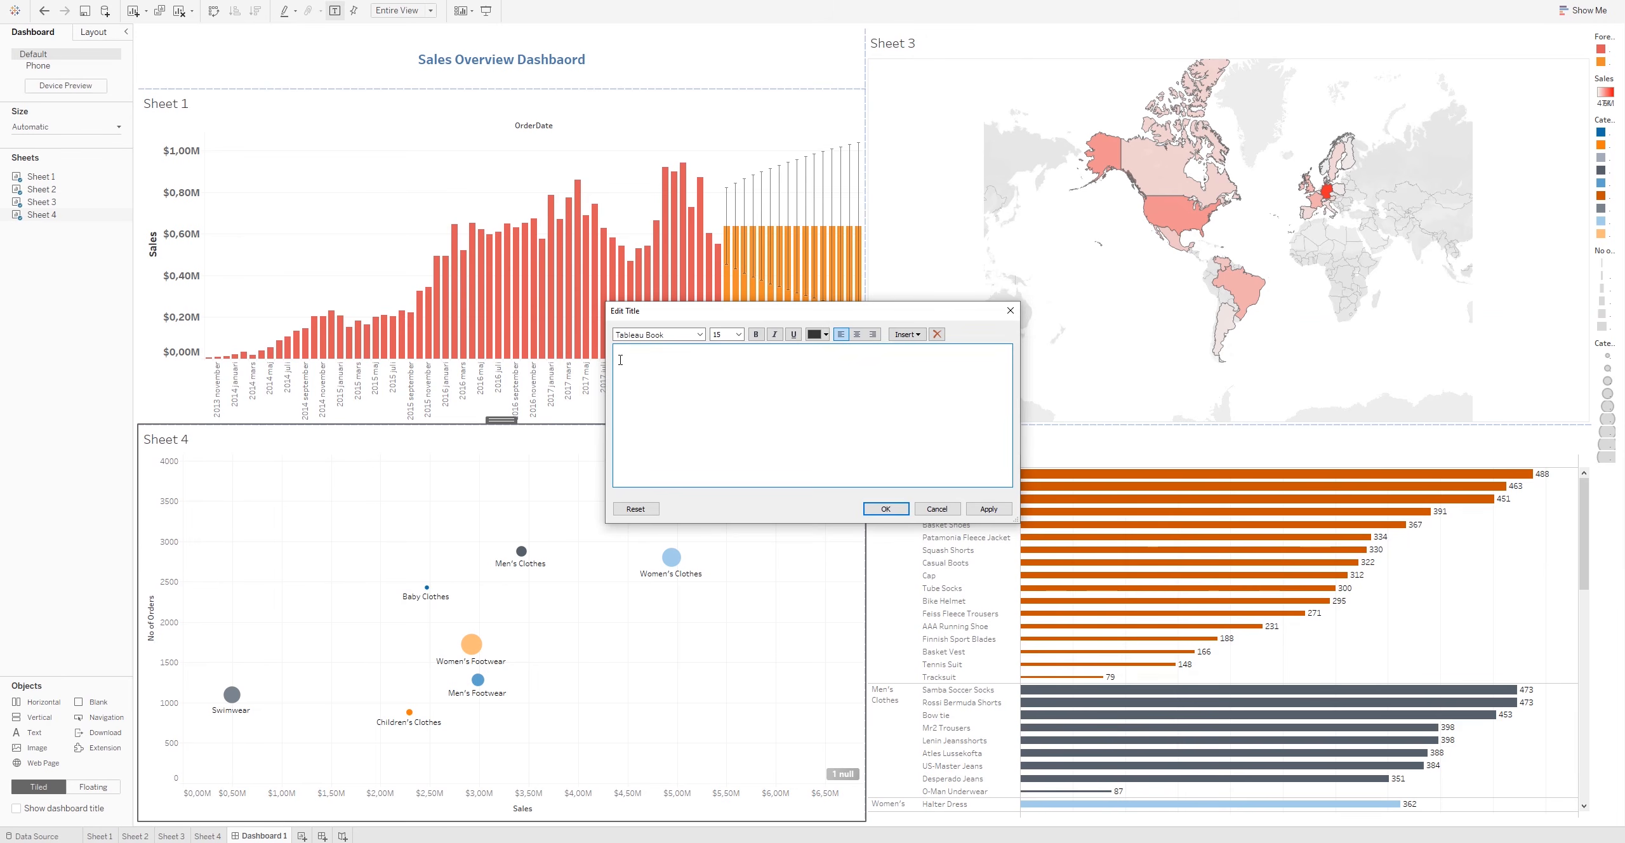
{"action": "type", "text": "Sales"}
{"action": "key", "text": "BackSpace"}
{"action": "key", "text": "BackSpace"}
{"action": "key", "text": "BackSpace"}
{"action": "key", "text": "BackSpace"}
{"action": "key", "text": "BackSpace"}
{"action": "left_click", "coordinate": [987, 508]}
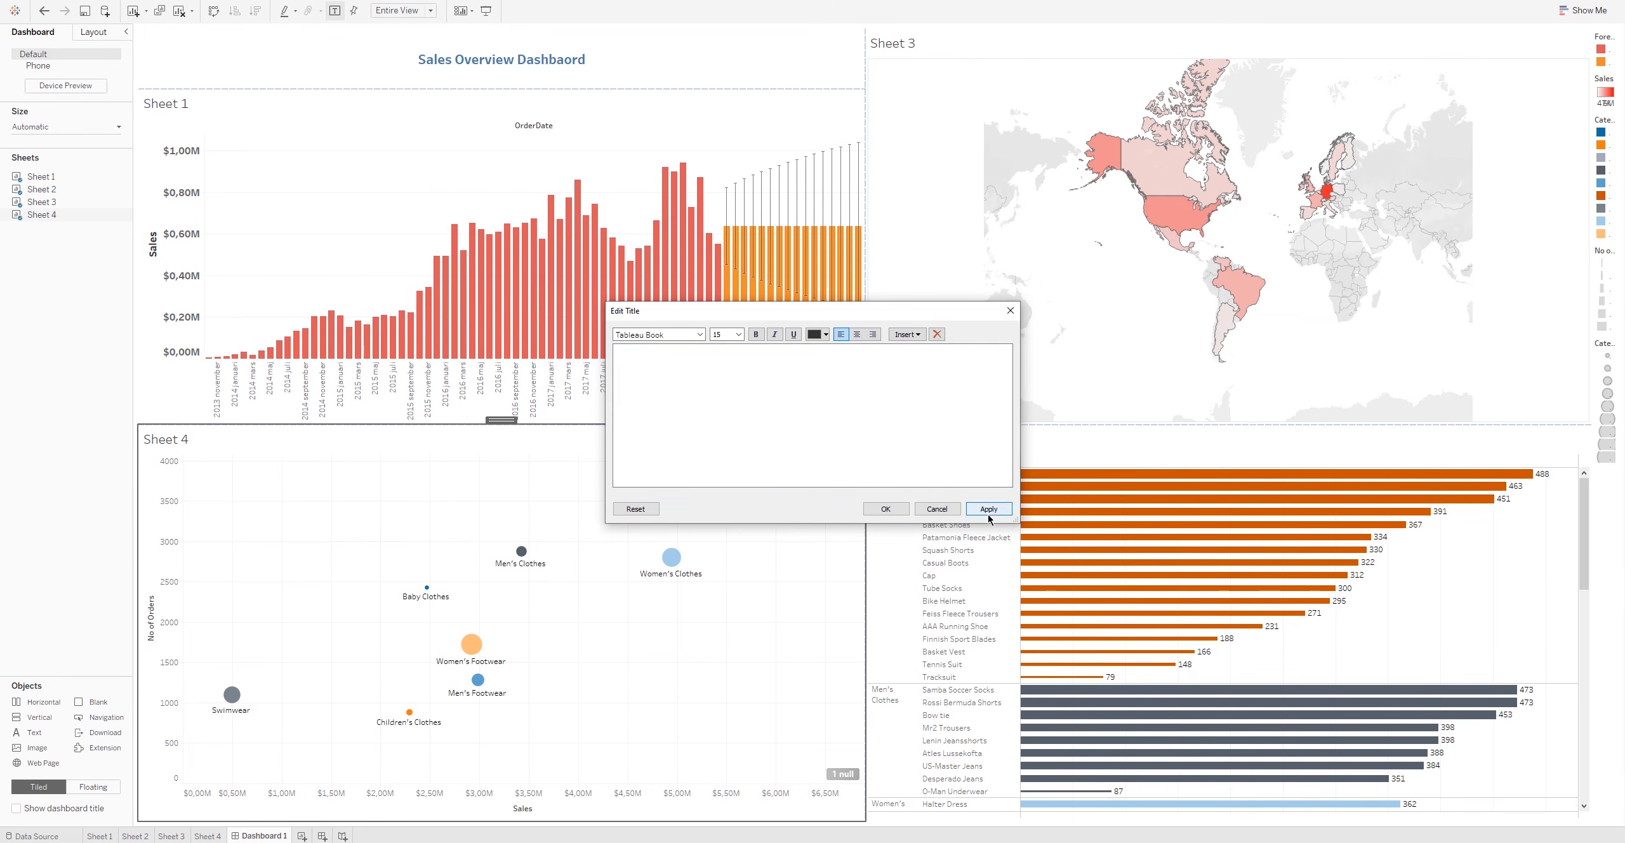
{"action": "left_click", "coordinate": [1010, 311]}
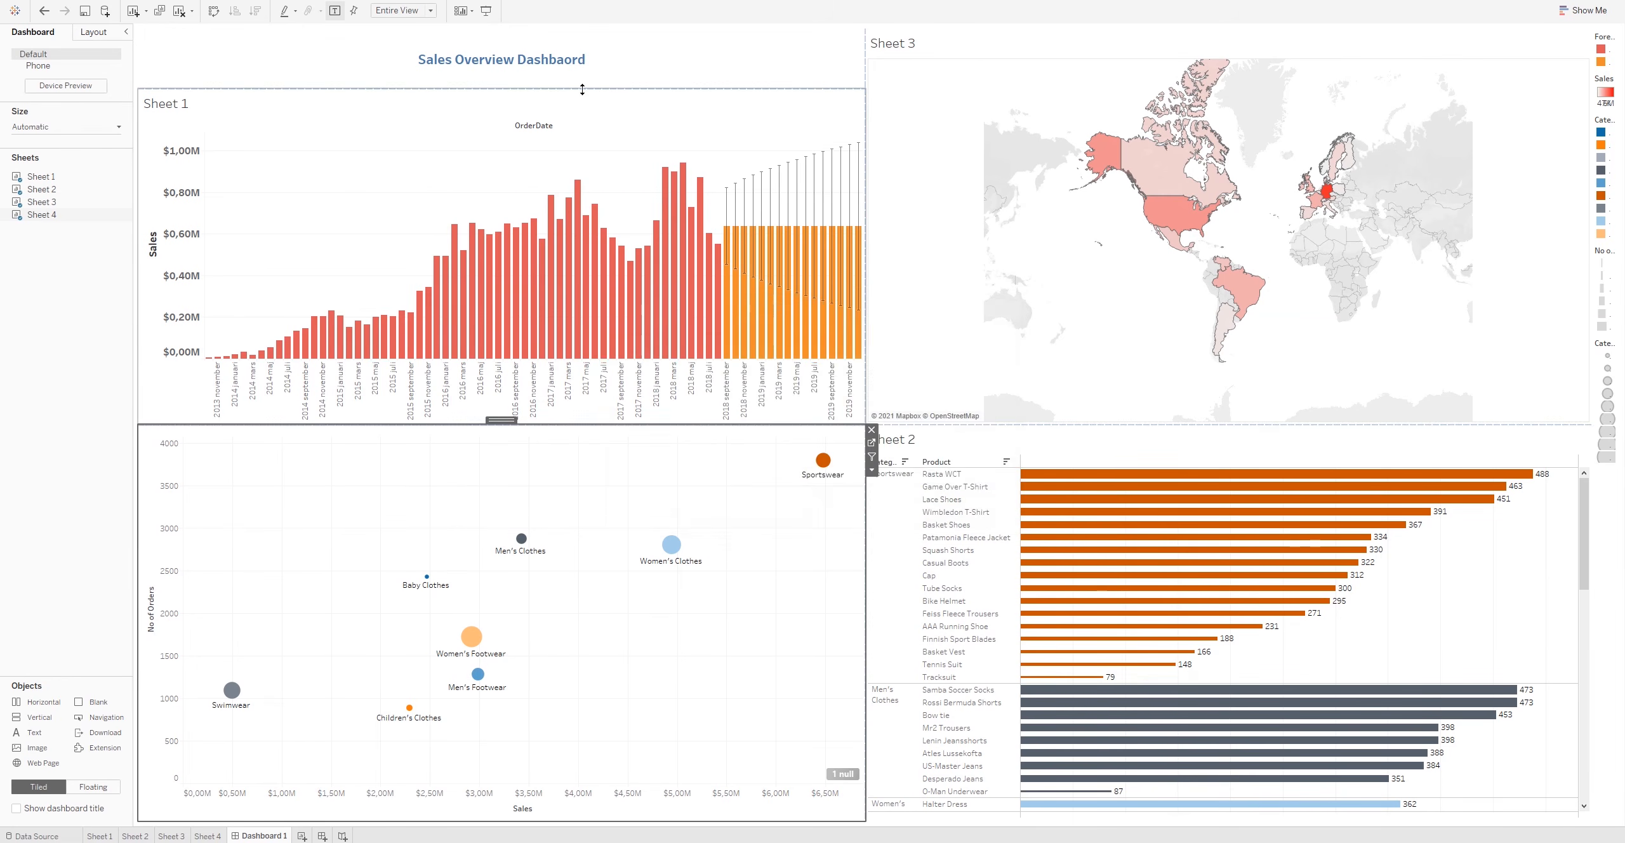
Step: Hide the titles of the Sheet 1 forecast chart and the Sheet 3 map
{"action": "left_click", "coordinate": [153, 107]}
{"action": "right_click", "coordinate": [166, 107]}
{"action": "left_click", "coordinate": [201, 140]}
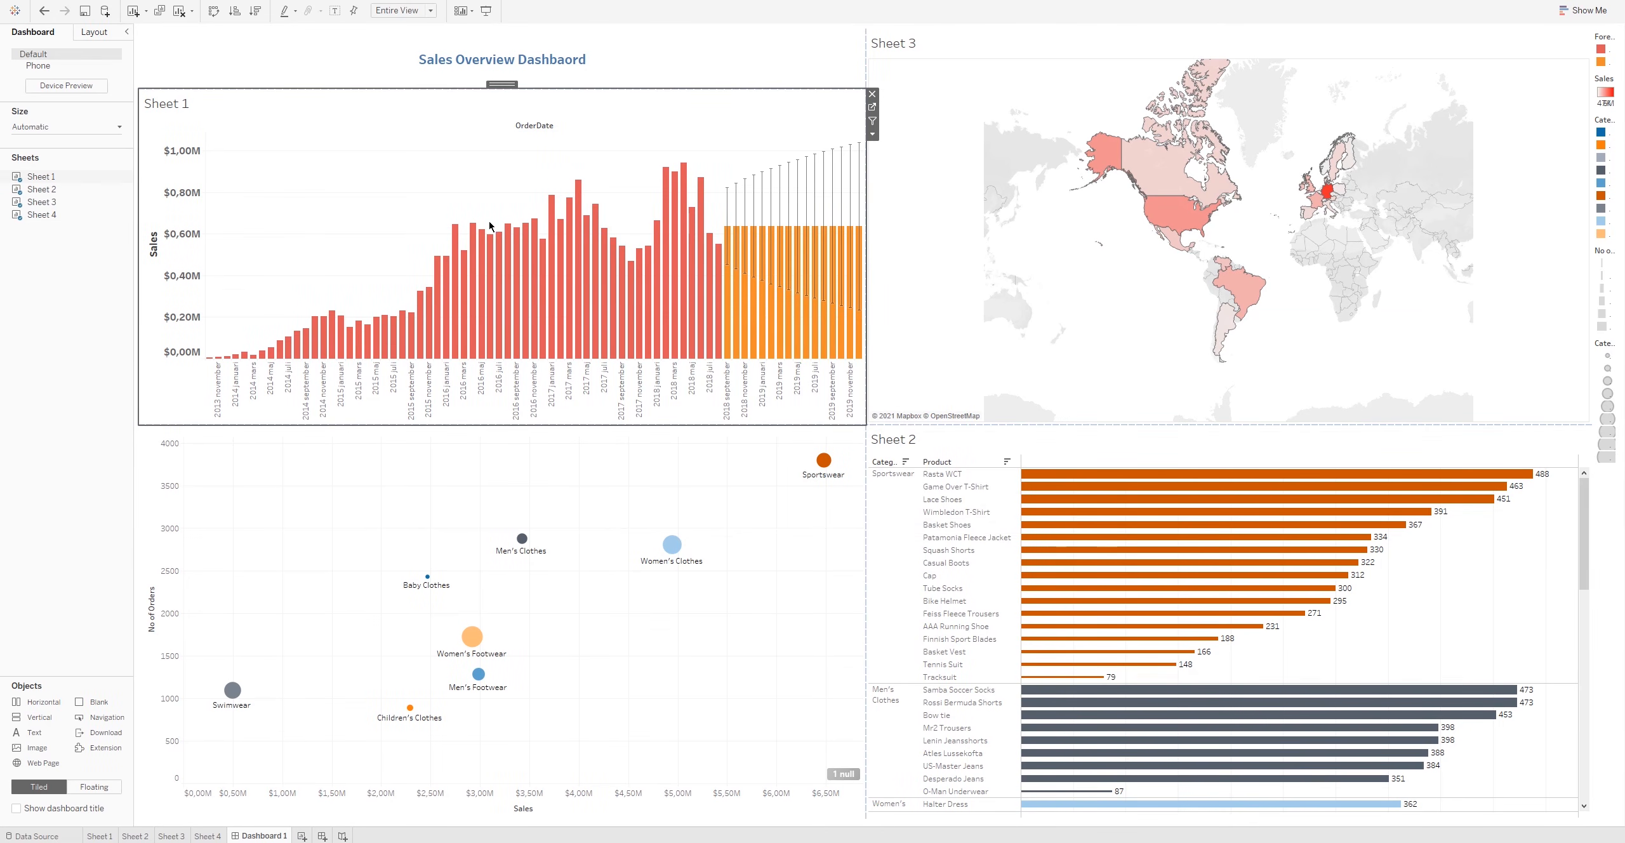
{"action": "left_click", "coordinate": [1030, 152]}
{"action": "right_click", "coordinate": [946, 51]}
{"action": "left_click", "coordinate": [981, 86]}
Step: Hide the title of the Sheet 2 order bars
{"action": "left_click", "coordinate": [947, 444]}
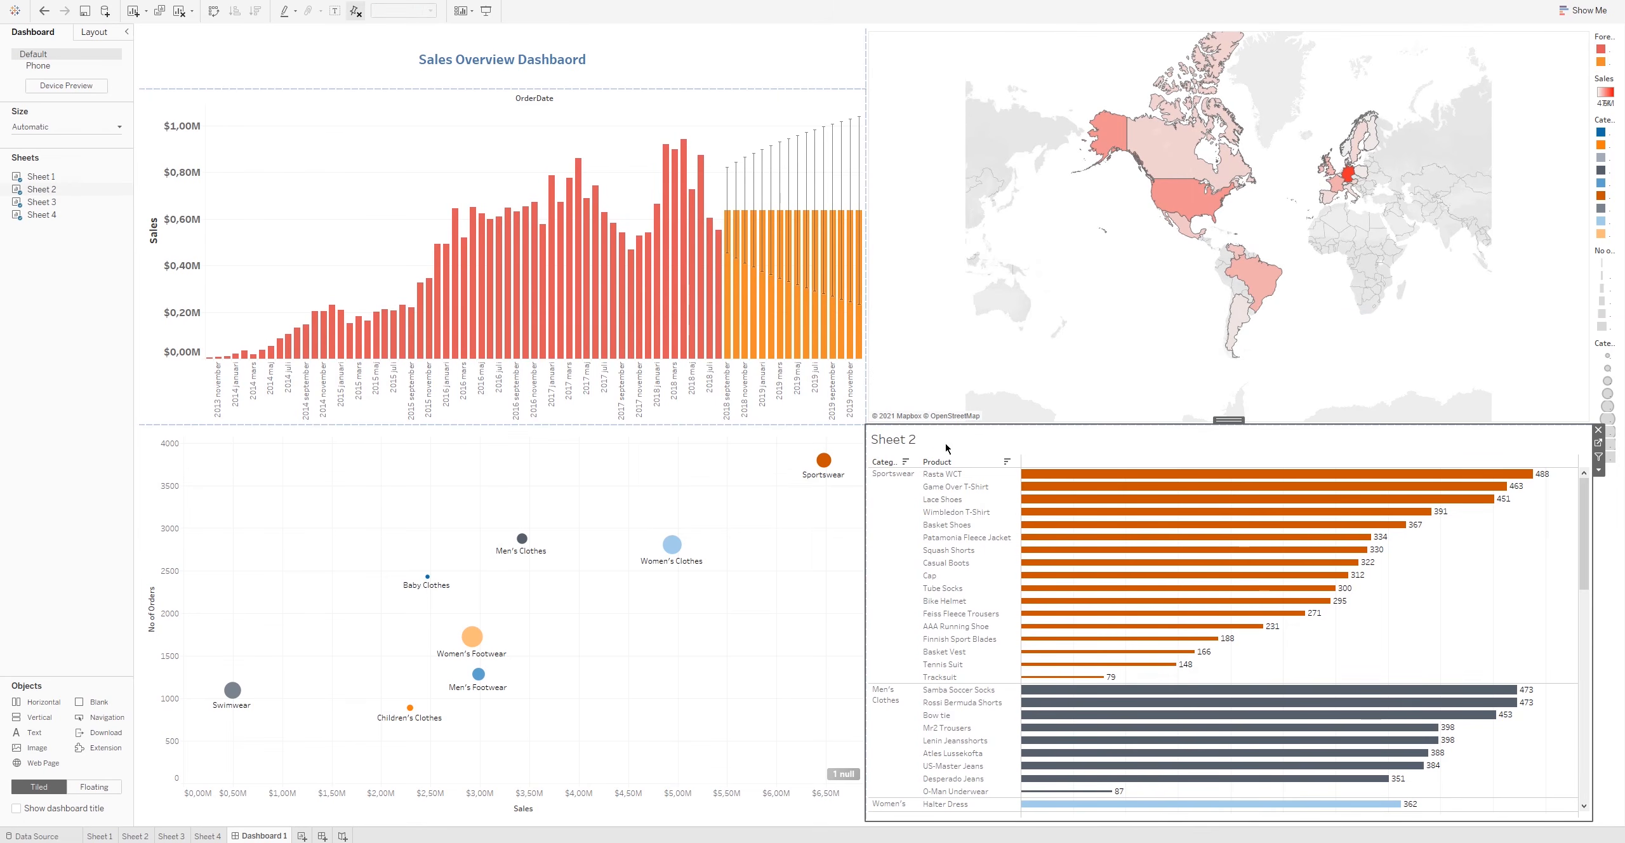
{"action": "right_click", "coordinate": [938, 438]}
{"action": "left_click", "coordinate": [976, 445]}
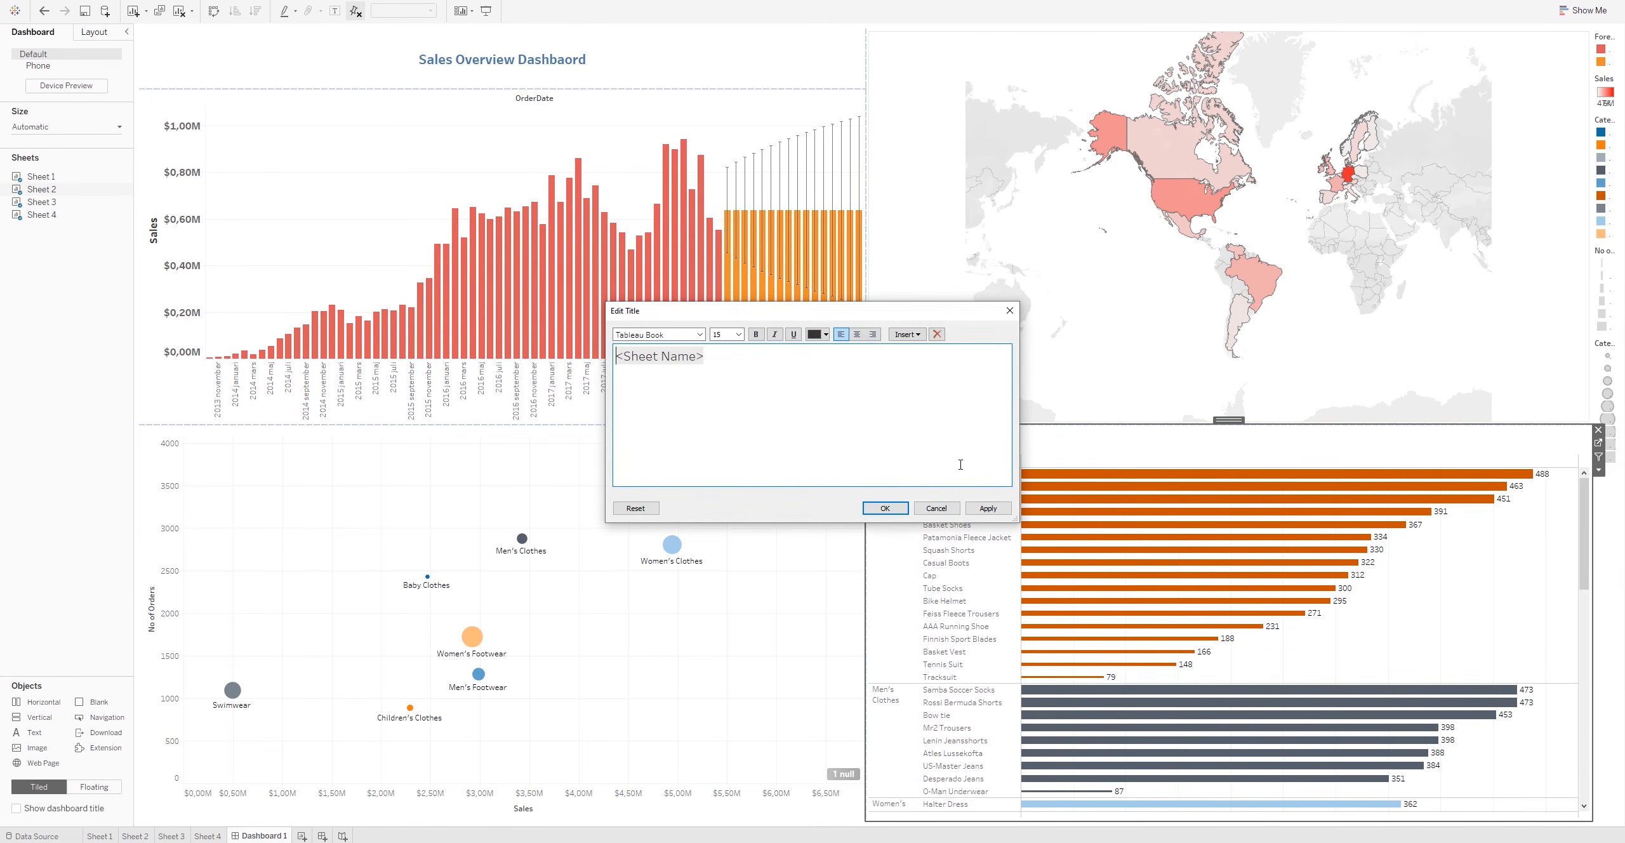
{"action": "left_click", "coordinate": [936, 508]}
{"action": "right_click", "coordinate": [969, 441]}
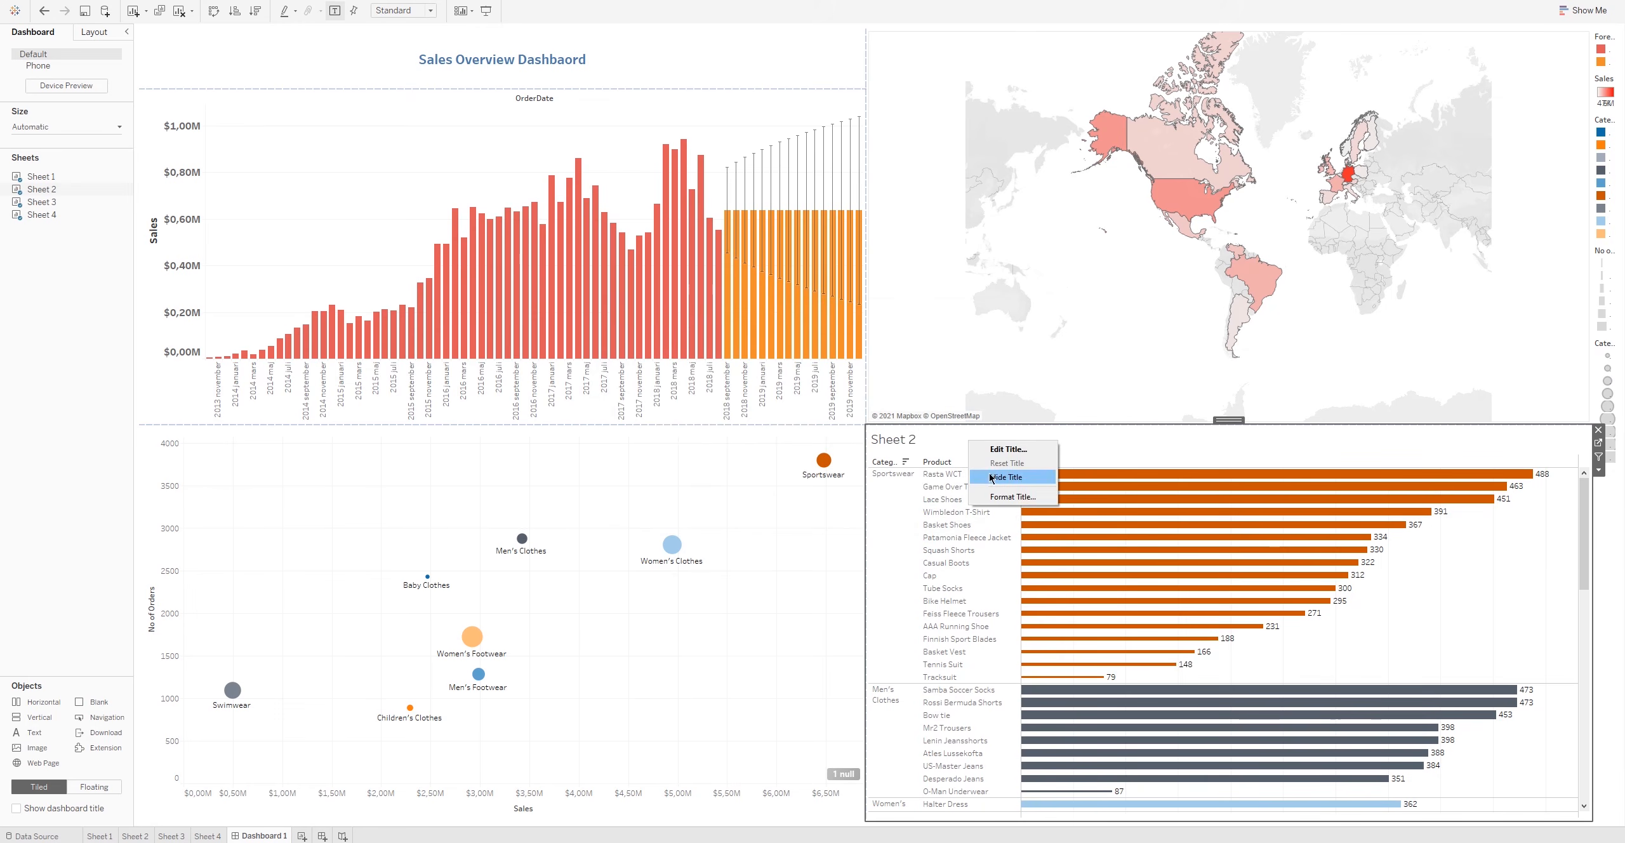
{"action": "left_click", "coordinate": [1003, 479]}
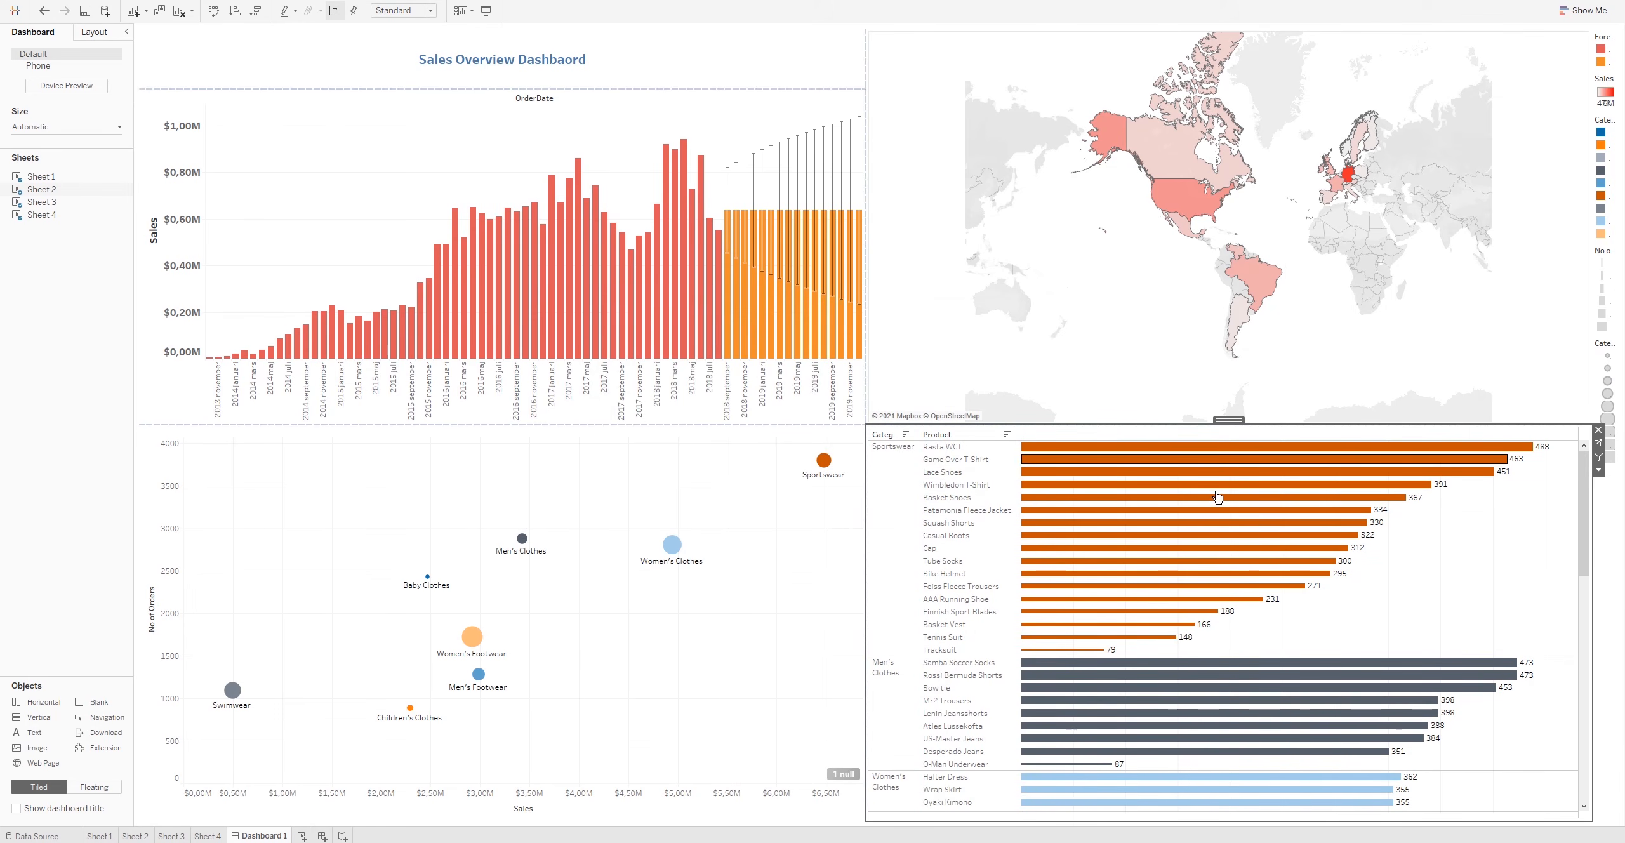
Step: Try to resize the dashboard title object at its edge beside the map
{"action": "left_click", "coordinate": [581, 29]}
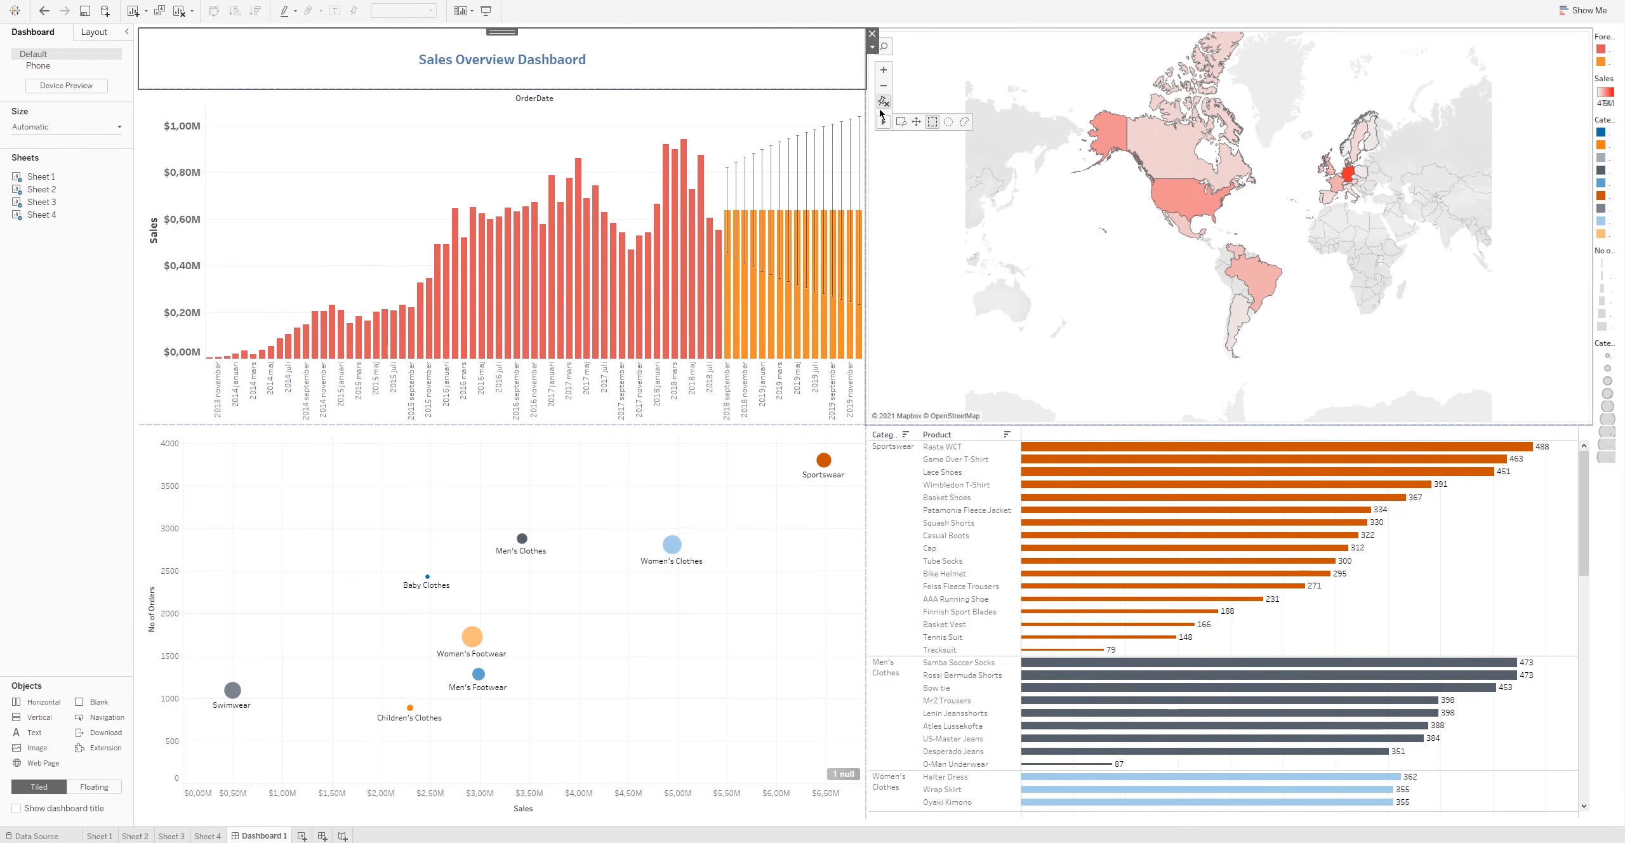
{"action": "mouse_move", "coordinate": [863, 63]}
{"action": "left_mouse_down"}
{"action": "mouse_move", "coordinate": [1067, 73]}
{"action": "mouse_move", "coordinate": [860, 77]}
{"action": "left_mouse_up"}
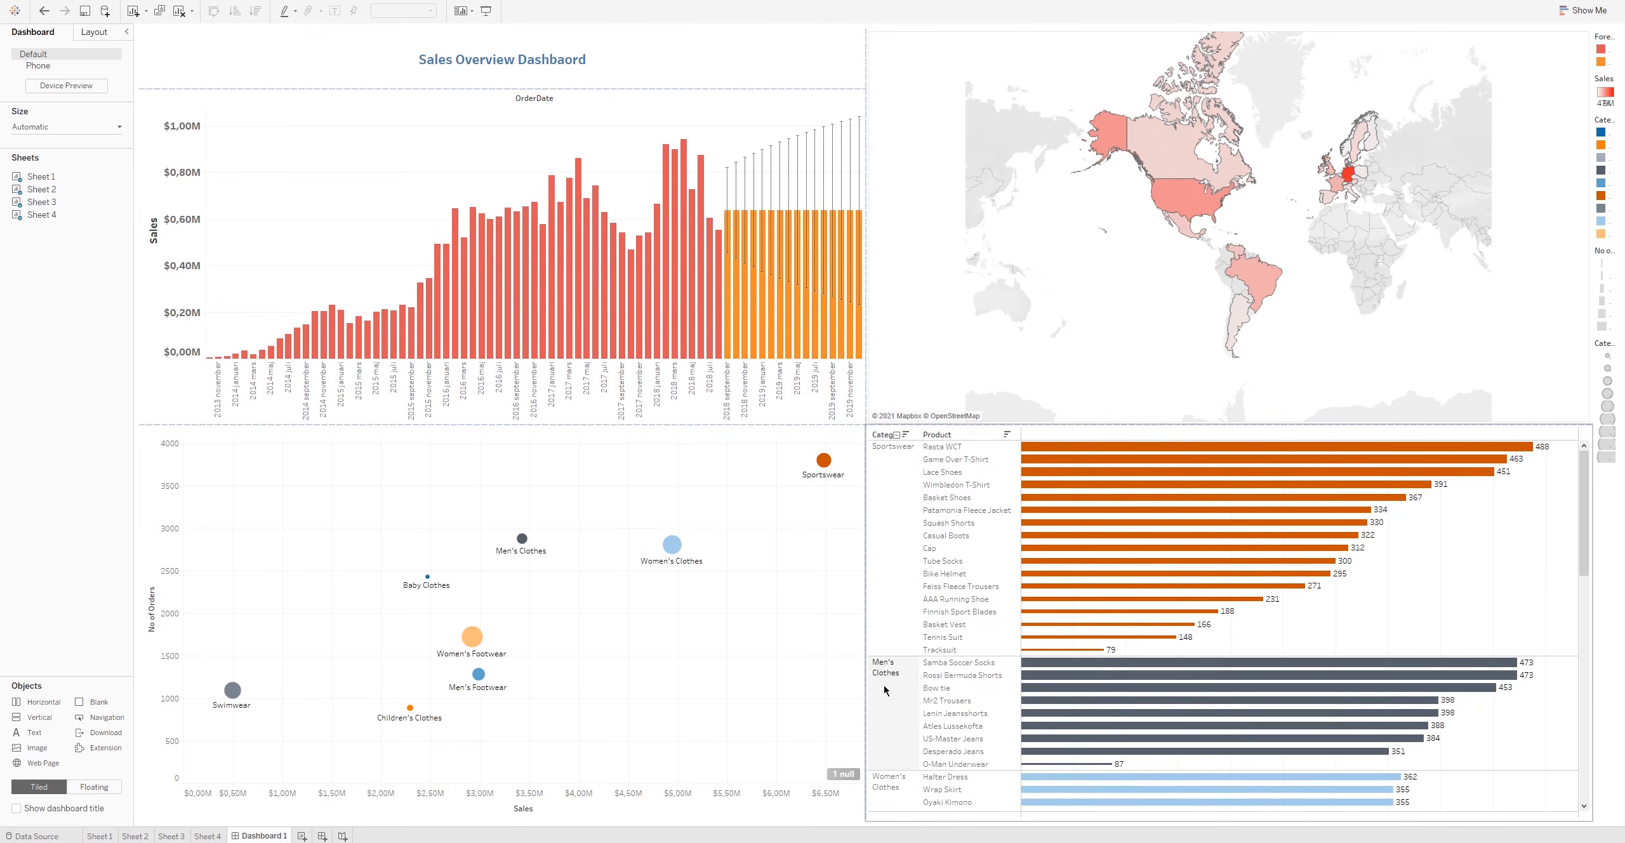
Step: Look through the product bars and highlight the Women's Clothes mark in the scatter plot, clearing the selection again
{"action": "scroll", "coordinate": [884, 690], "scroll_direction": "down", "scroll_amount": 10}
{"action": "scroll", "coordinate": [909, 697], "scroll_direction": "up", "scroll_amount": 10}
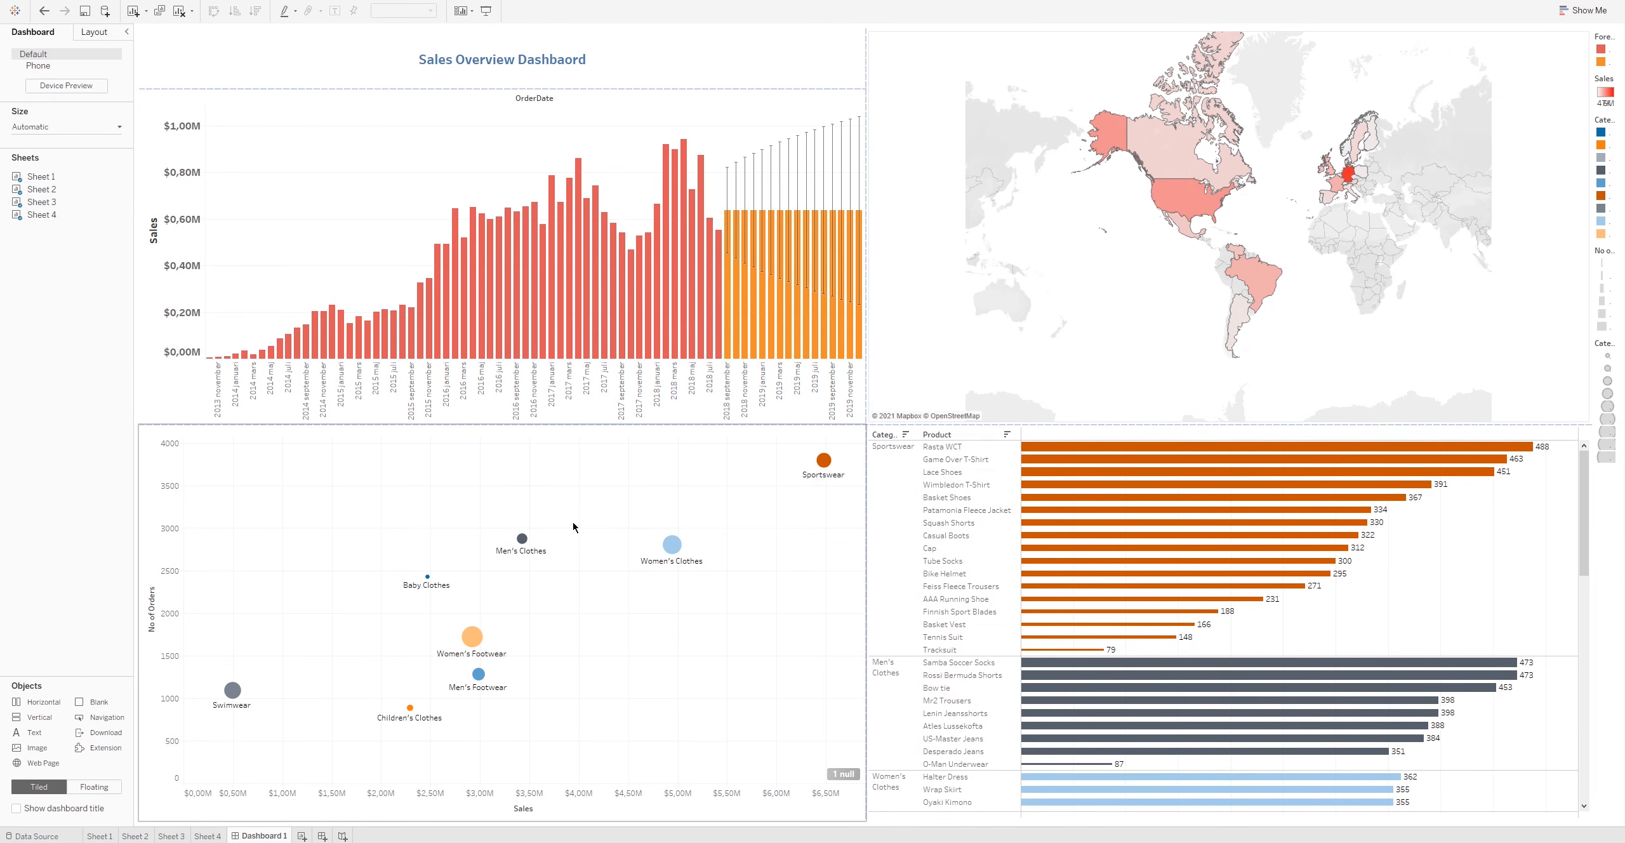
{"action": "mouse_move", "coordinate": [673, 550]}
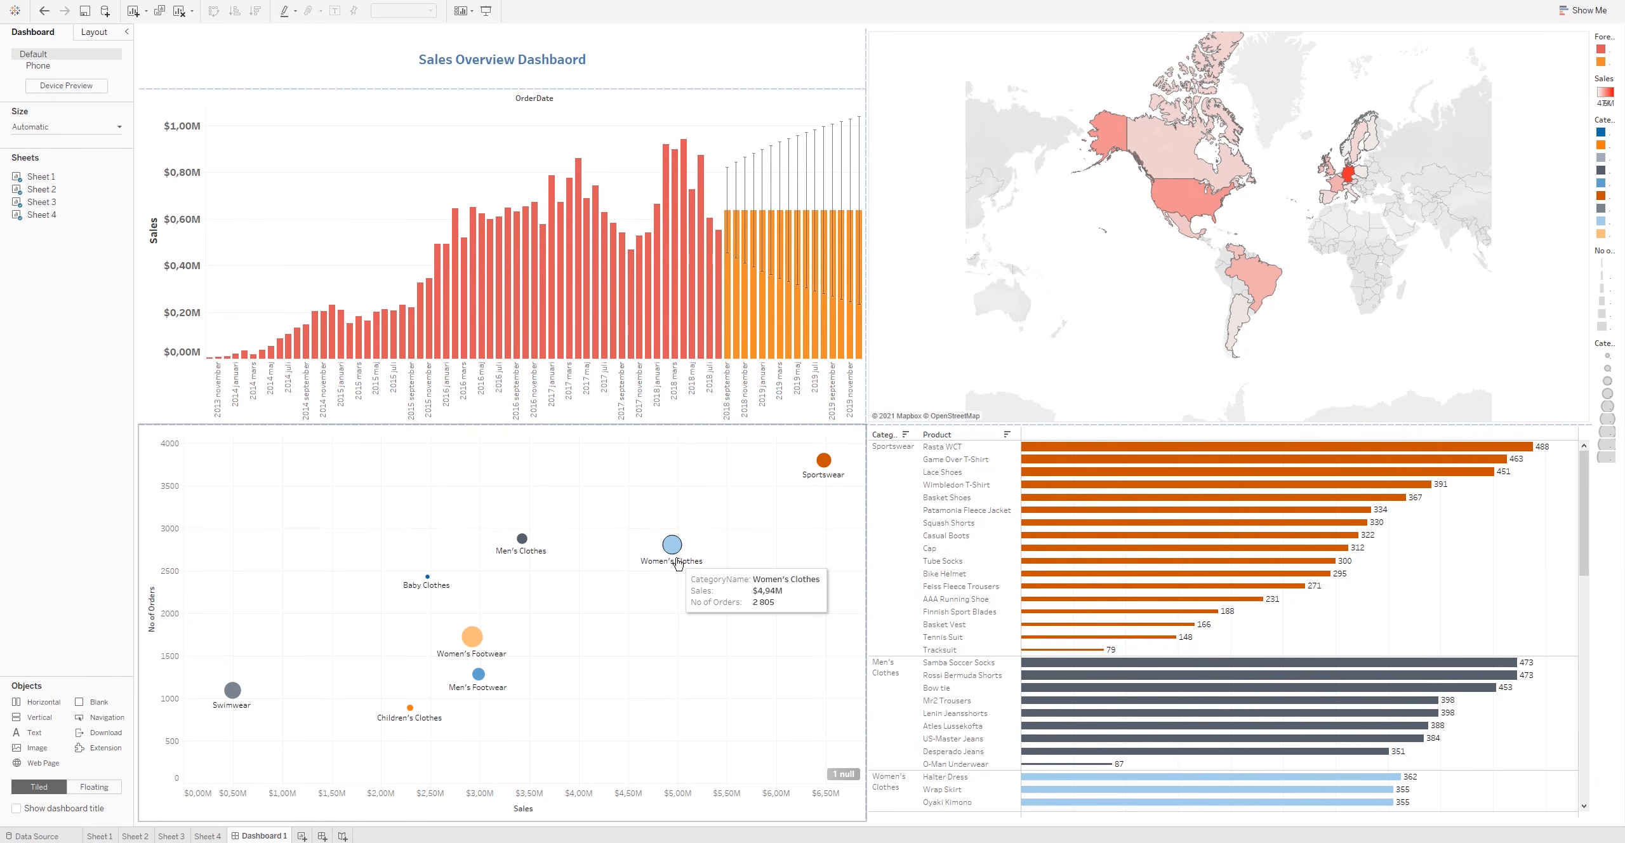
{"action": "left_click", "coordinate": [673, 550]}
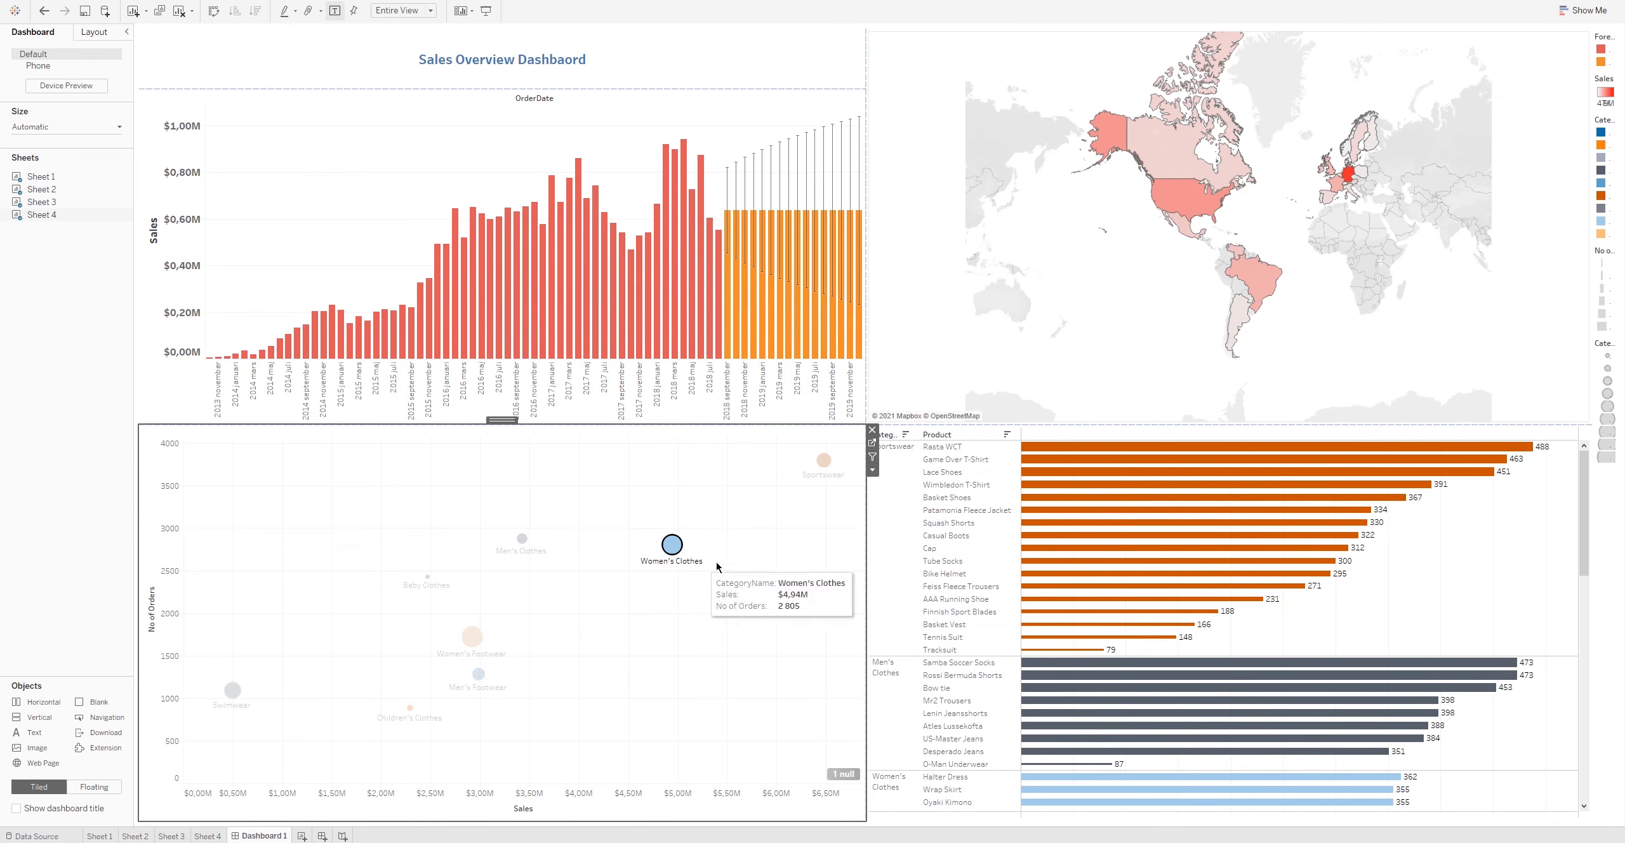
{"action": "left_click", "coordinate": [777, 589]}
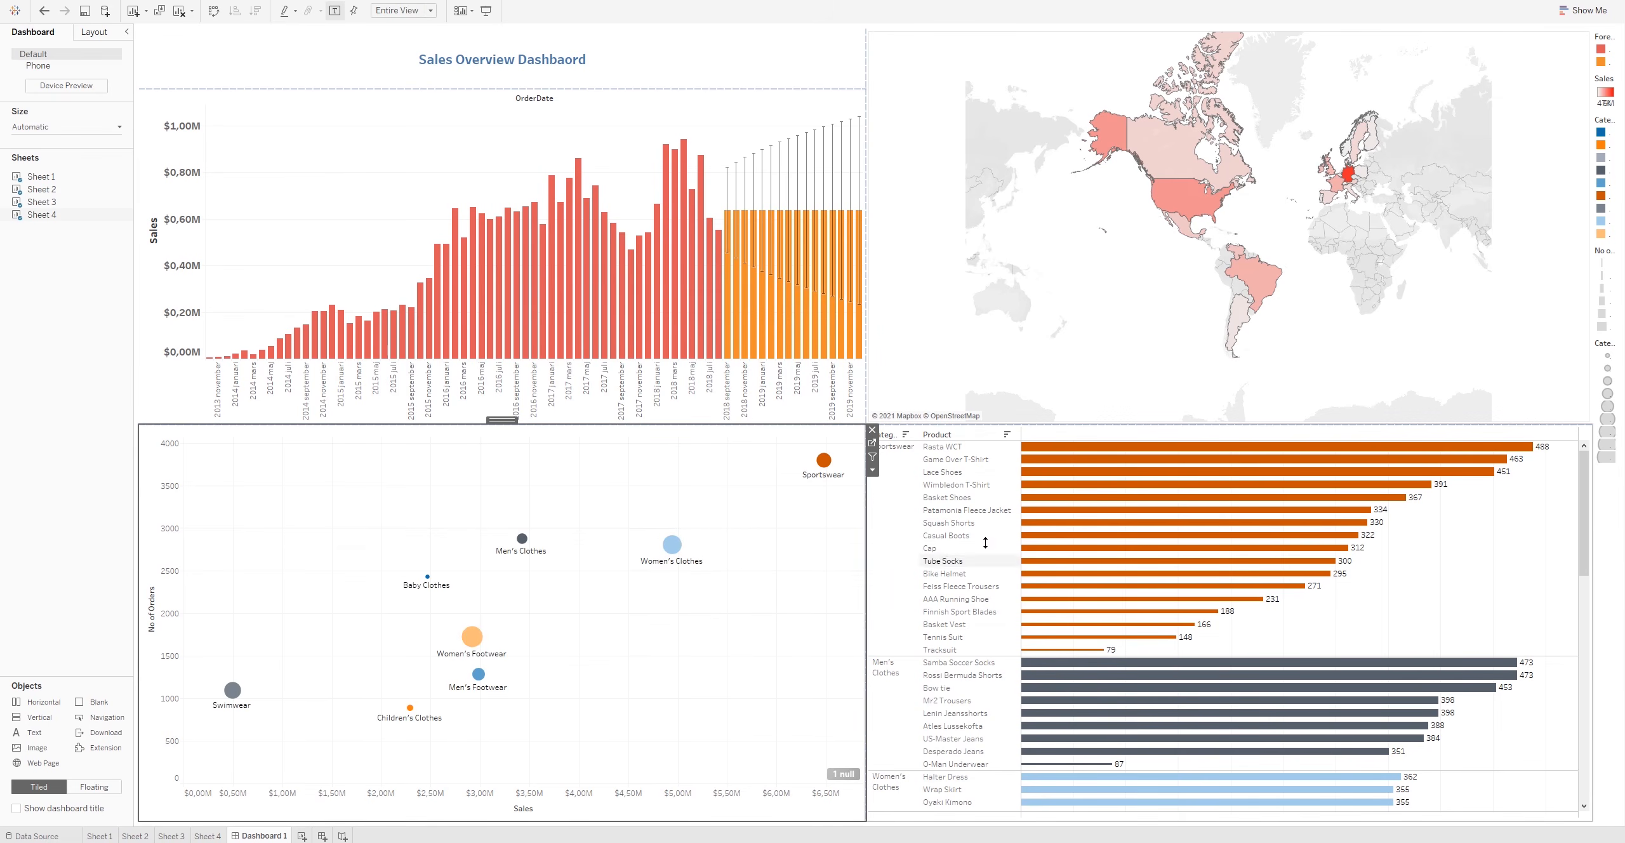
Step: Check the order bars' drill-down by collapsing them to category level and expanding them back to products
{"action": "left_click", "coordinate": [900, 435]}
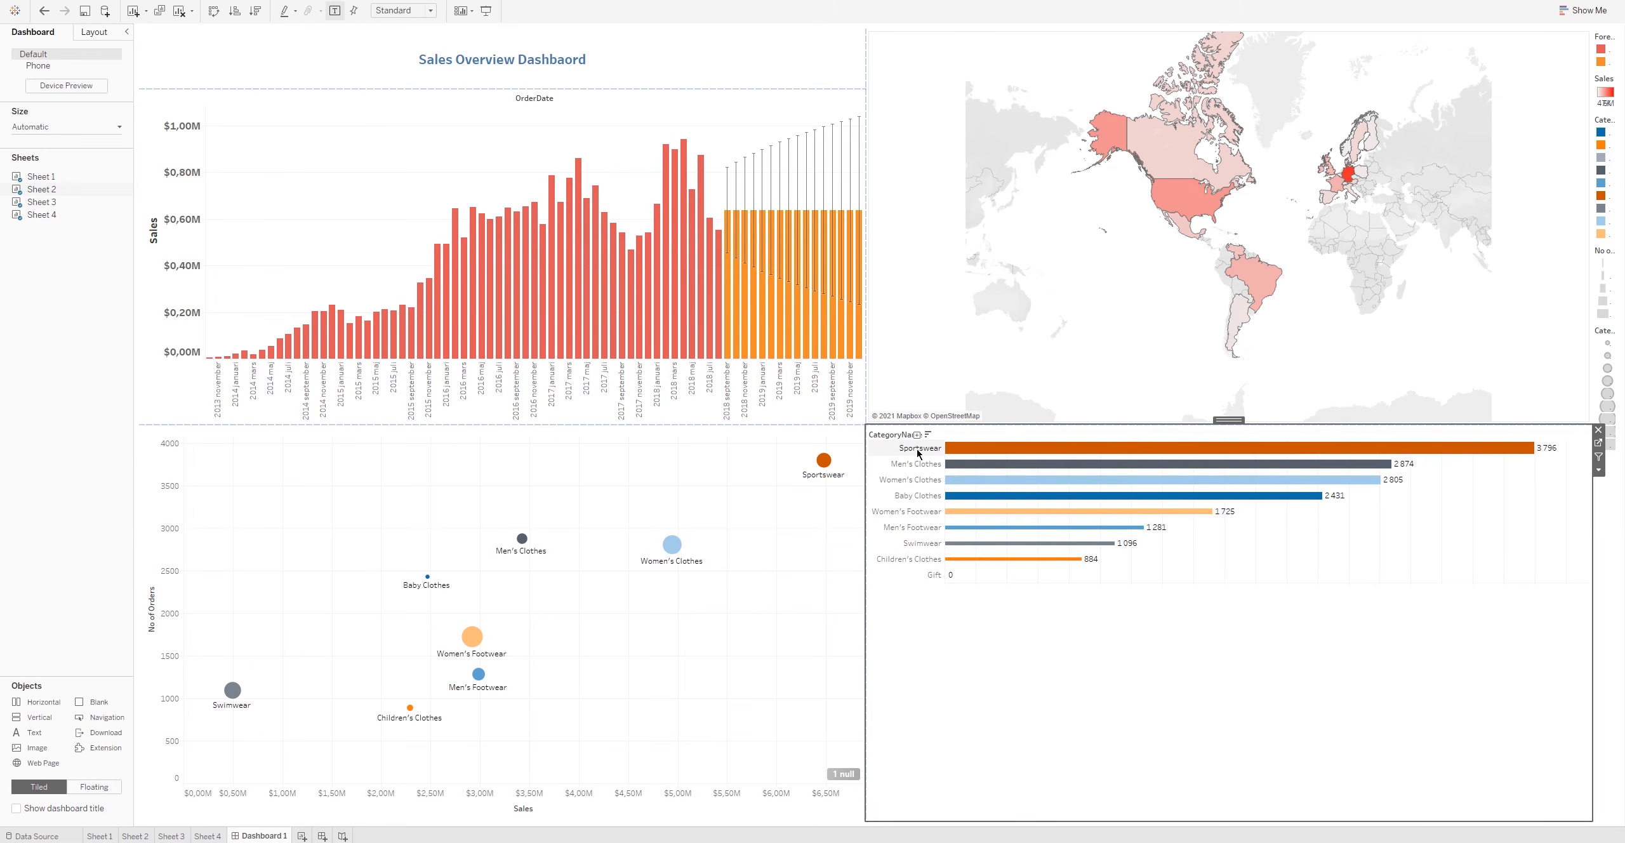
{"action": "left_click", "coordinate": [916, 436]}
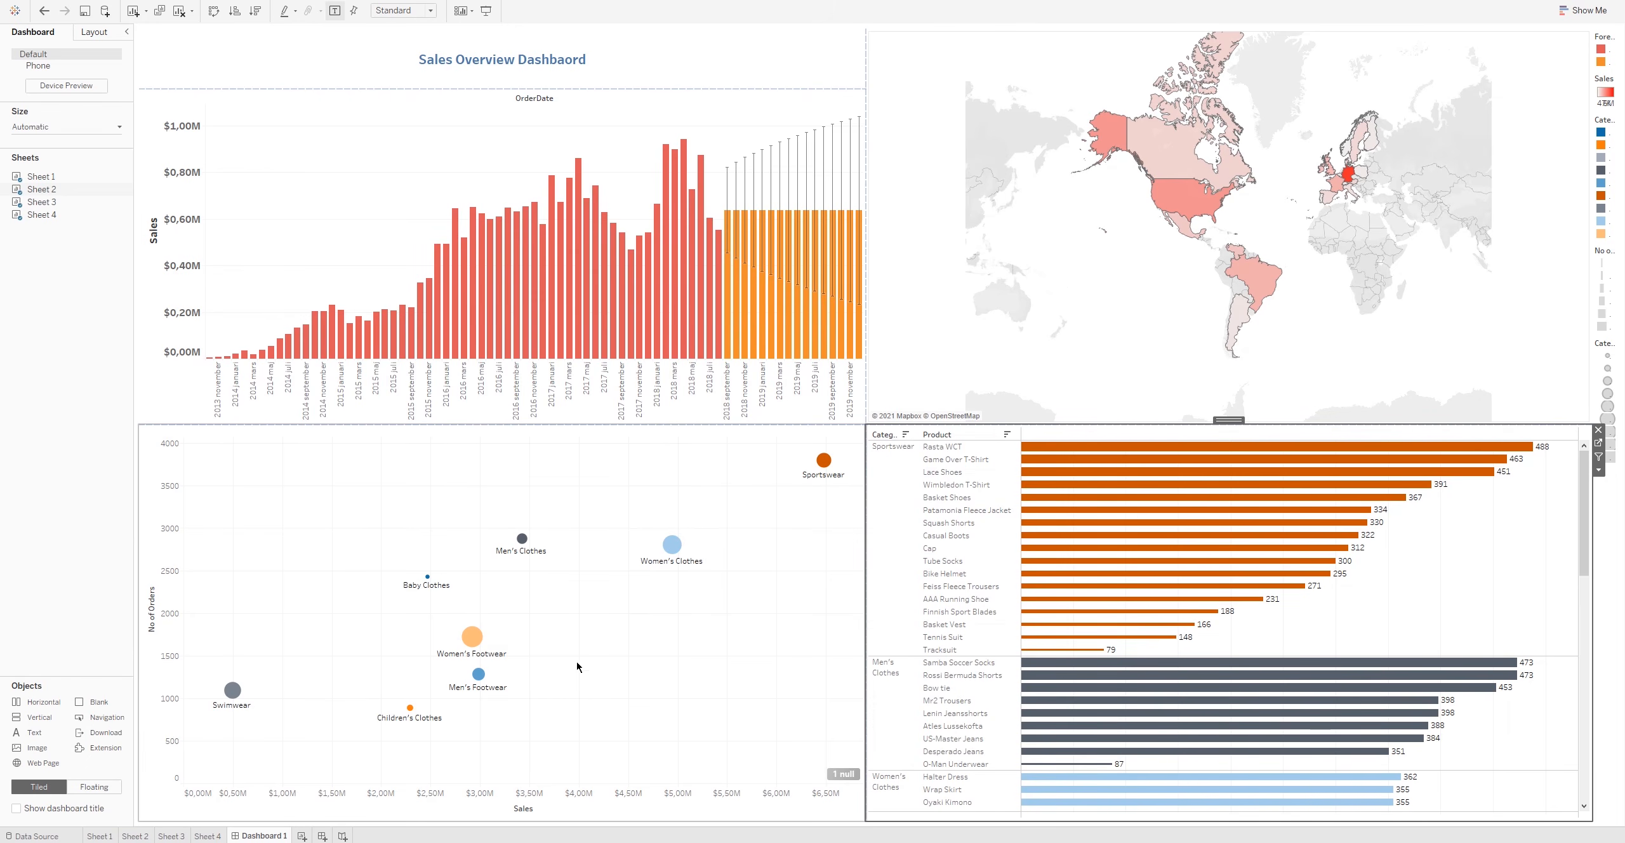
{"action": "mouse_move", "coordinate": [672, 544]}
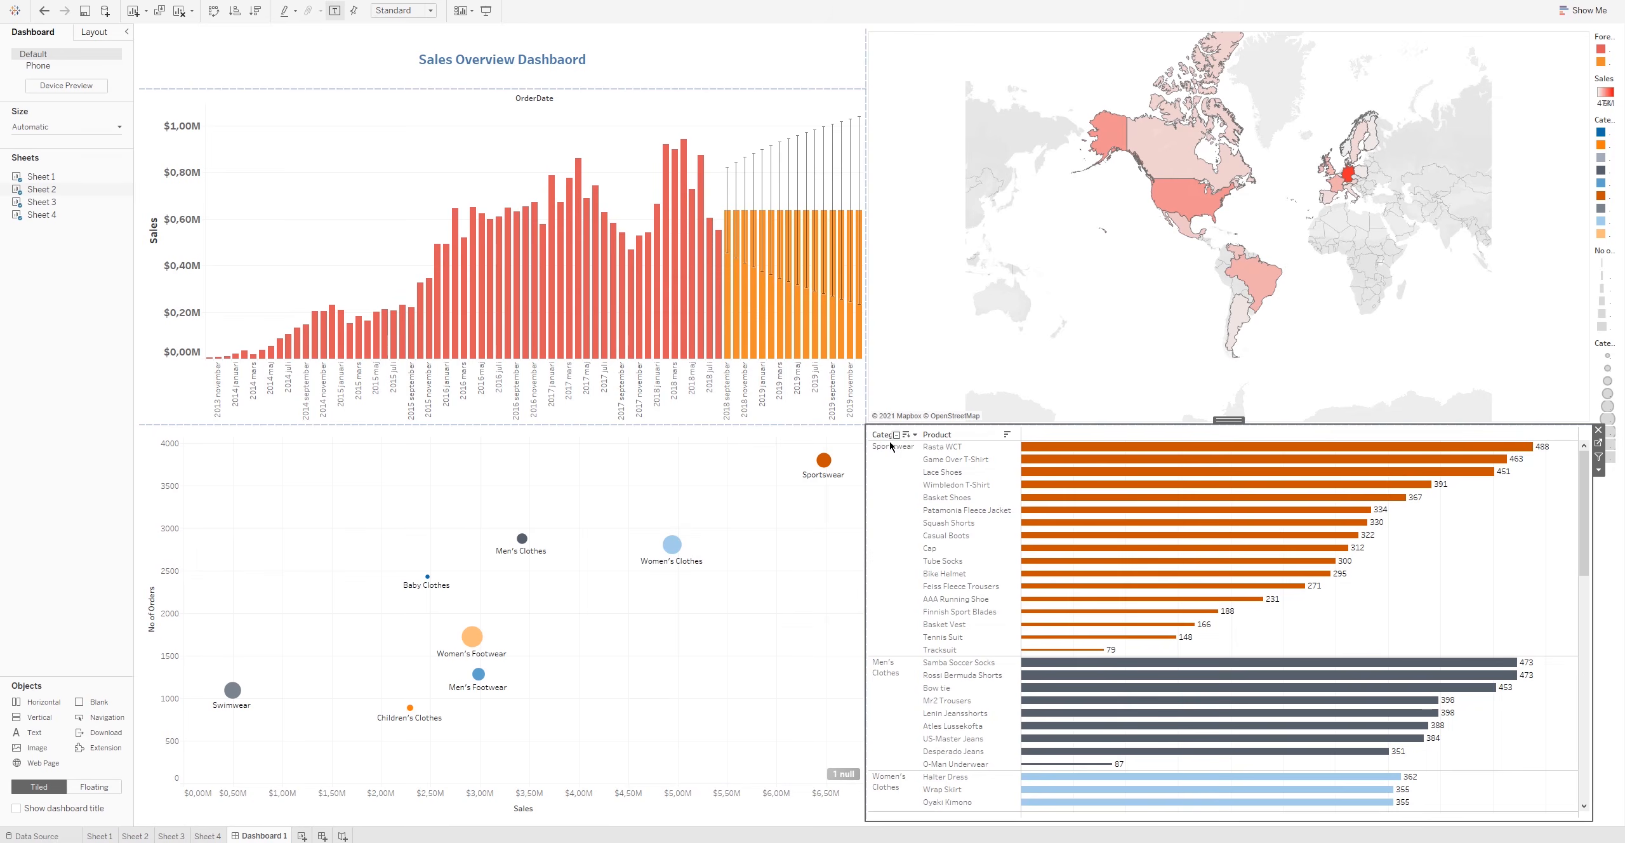
{"action": "left_click", "coordinate": [896, 434]}
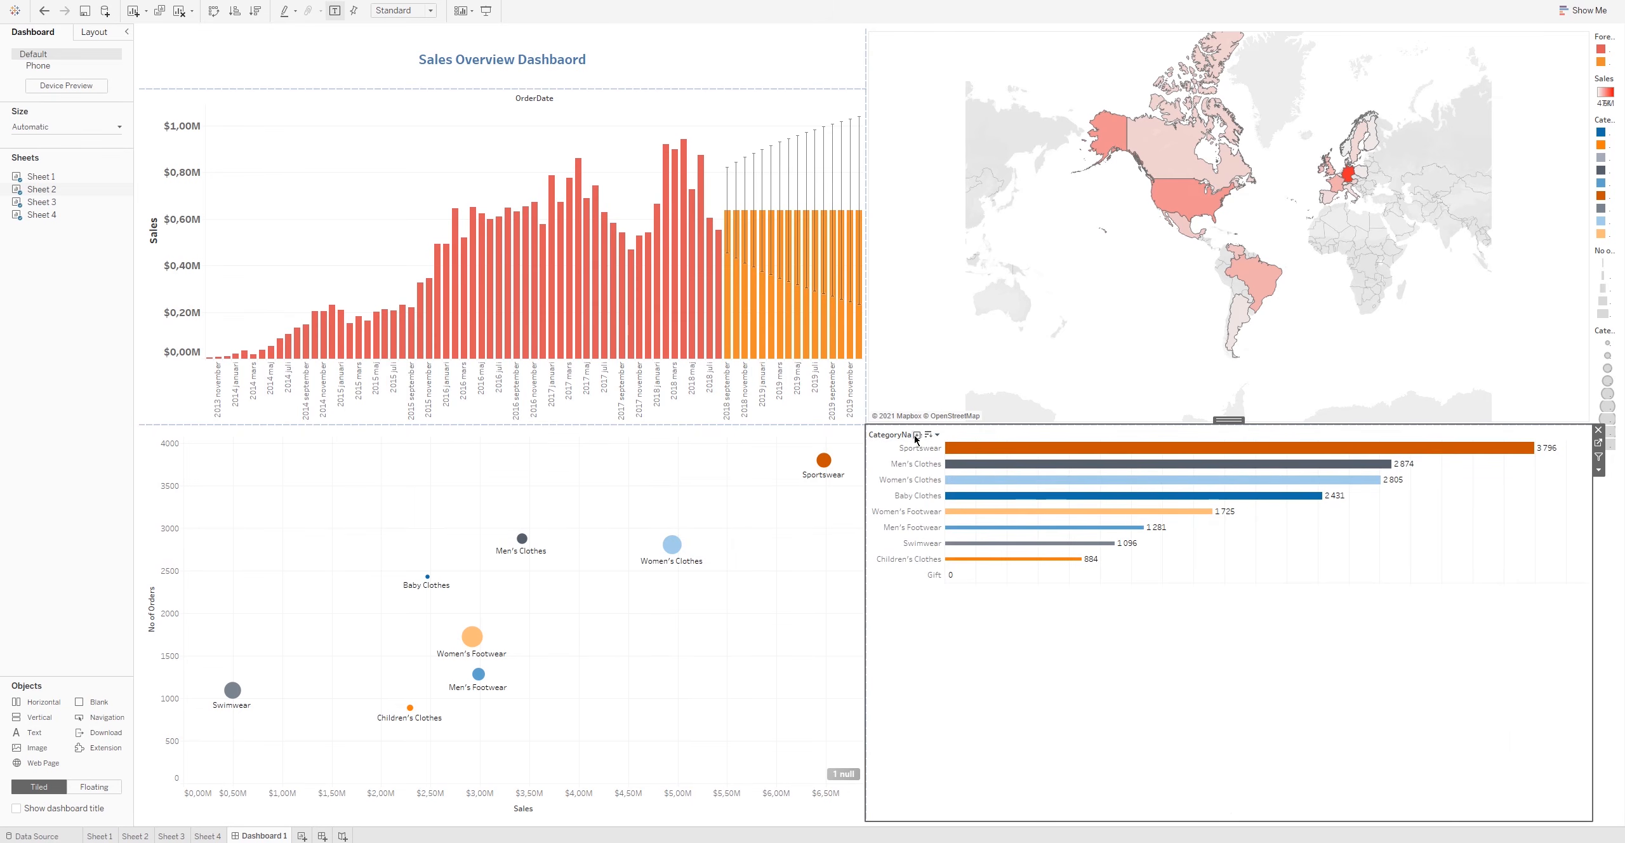
{"action": "left_click", "coordinate": [916, 435]}
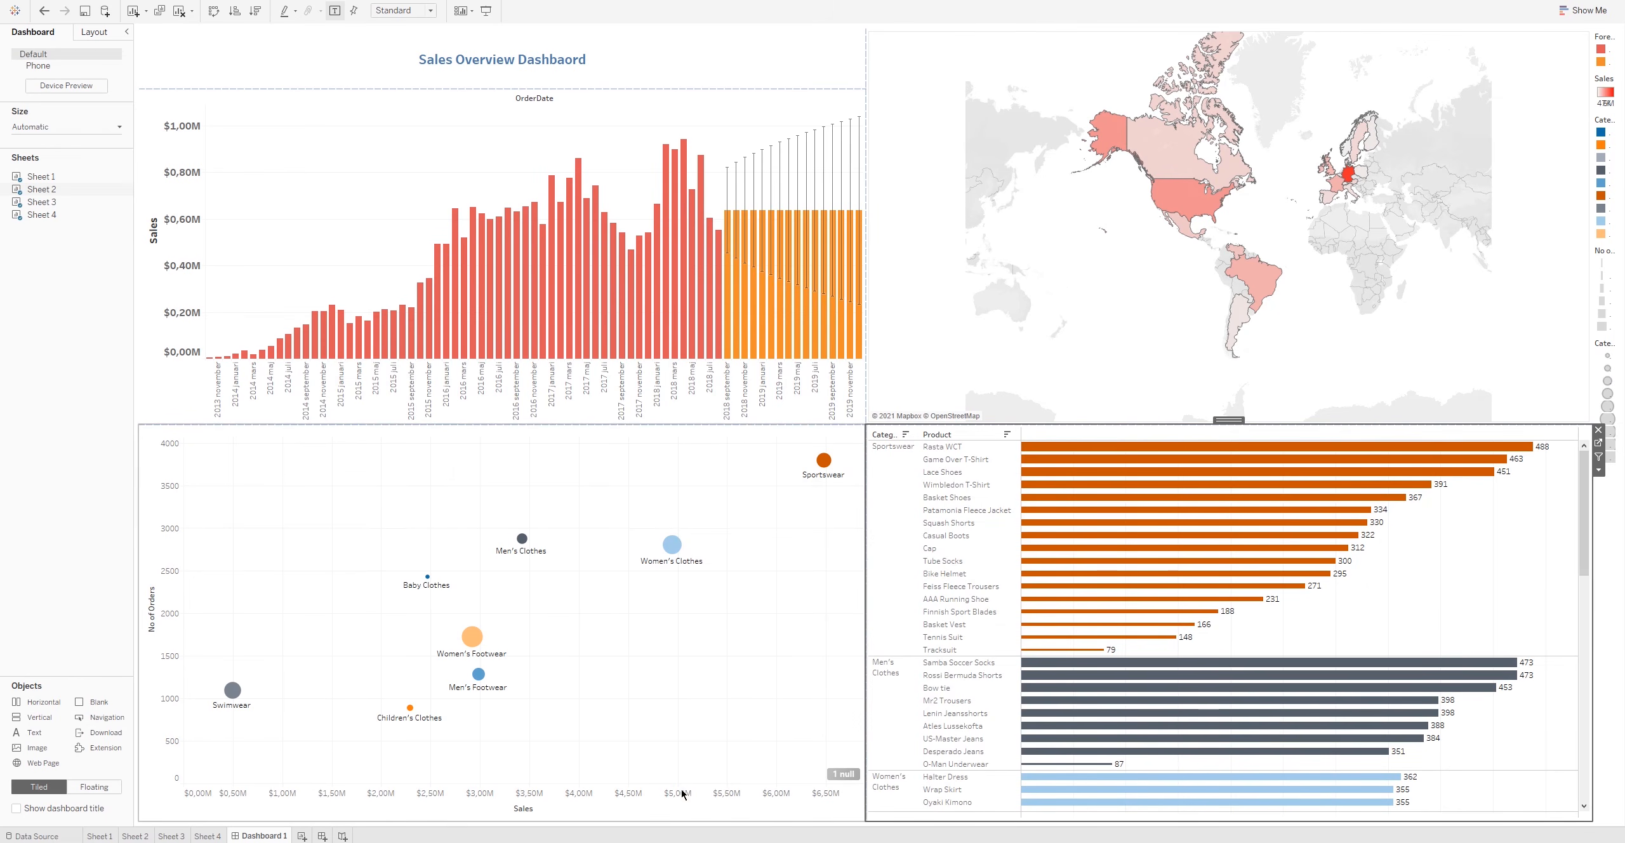
{"action": "left_click", "coordinate": [79, 523]}
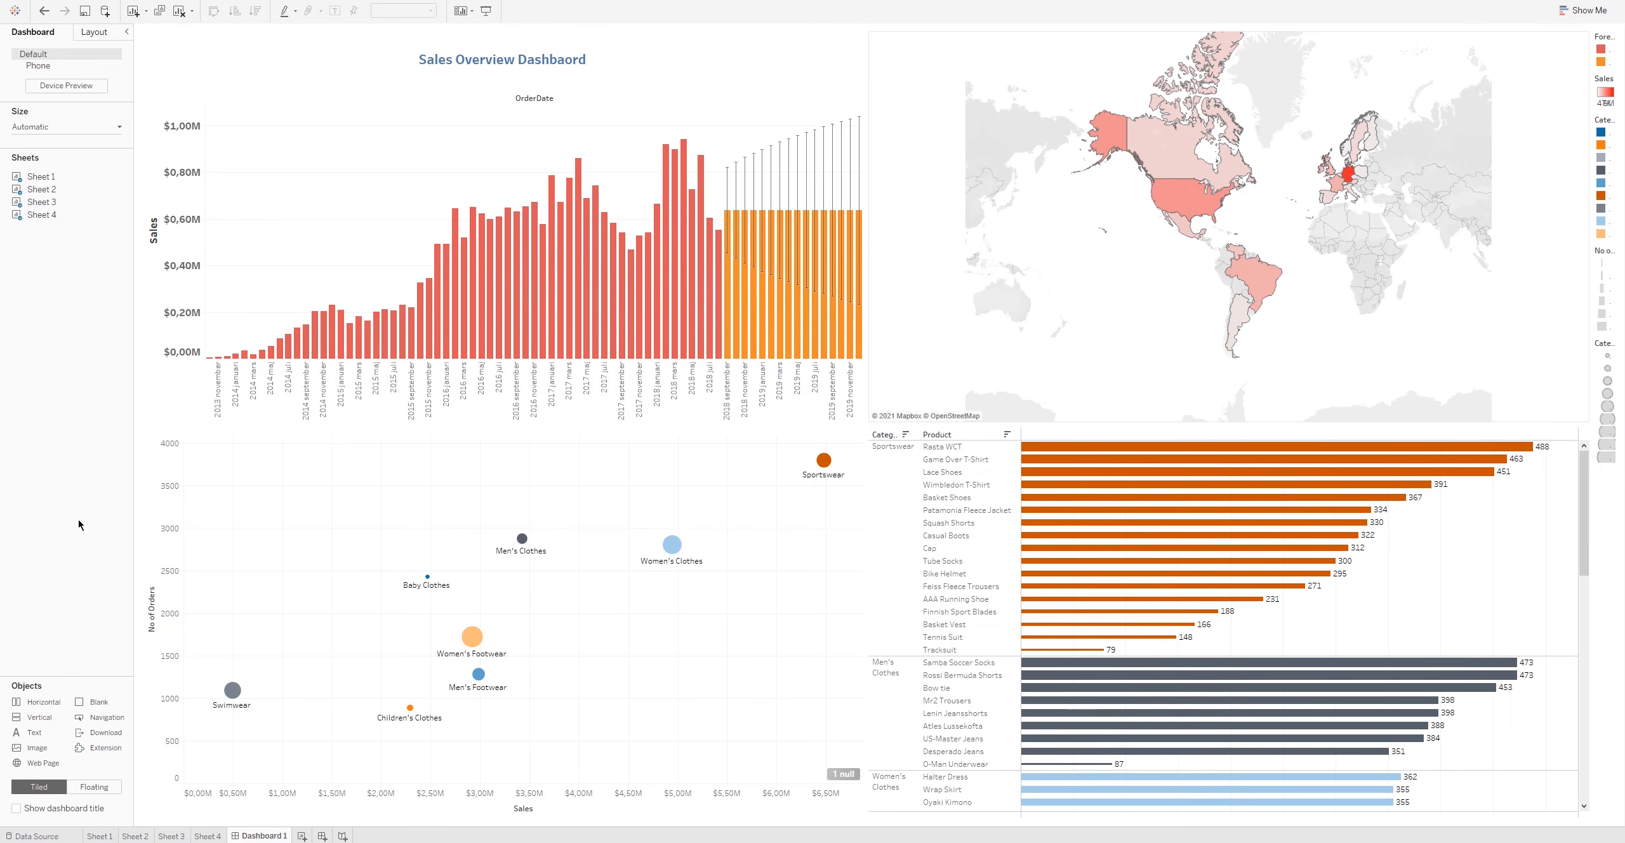
Step: Widen the legend column beside the map so that the legend names and values are readable
{"action": "mouse_move", "coordinate": [1303, 494]}
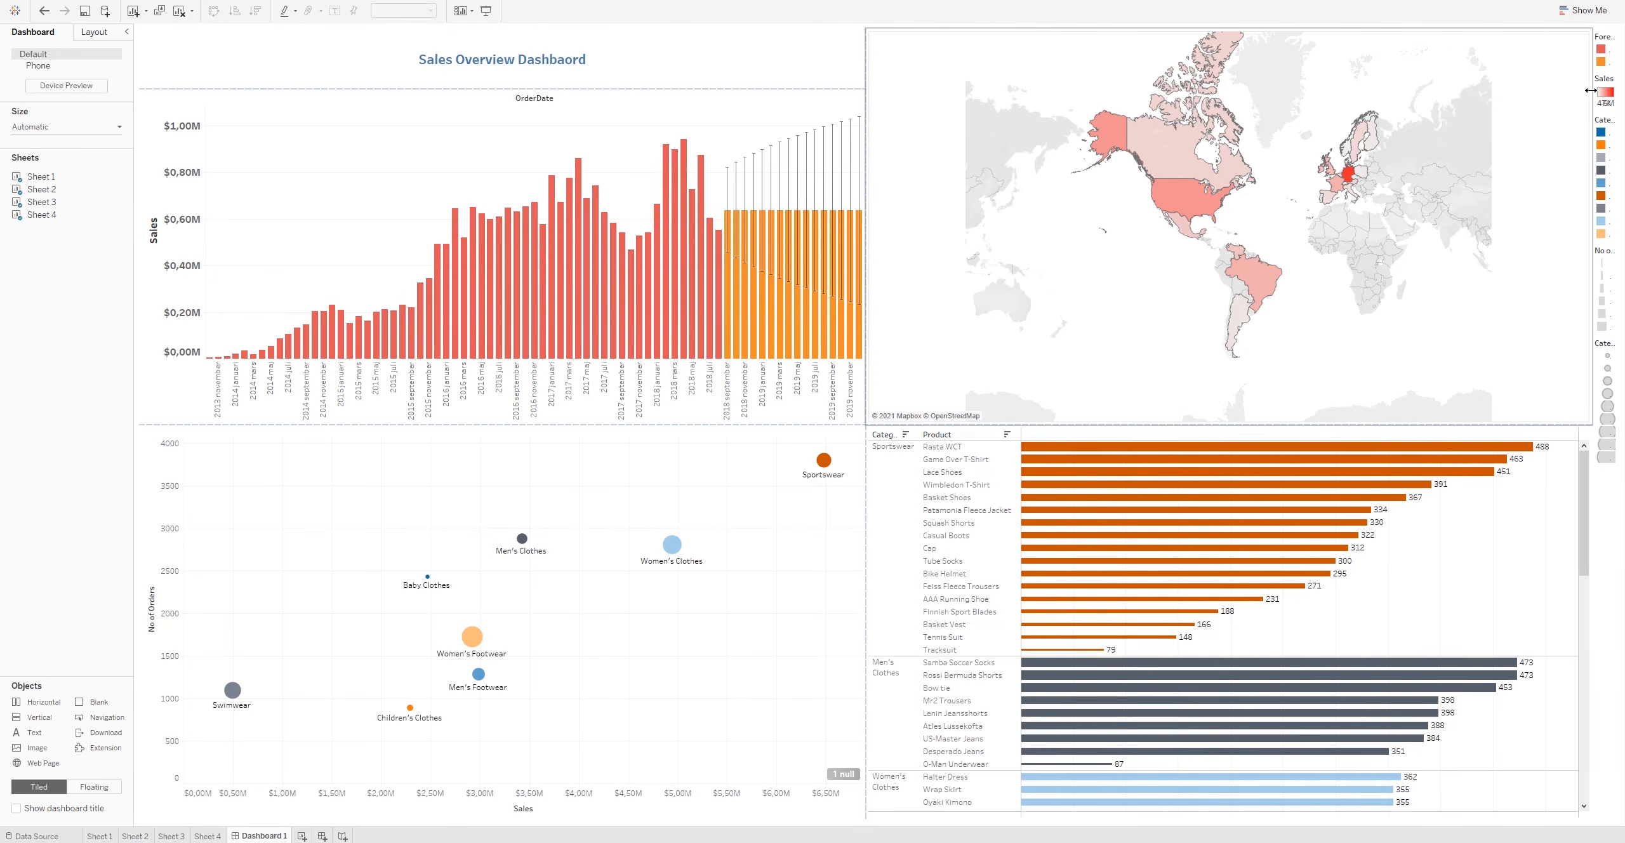
{"action": "left_click_drag", "start_coordinate": [1590, 89], "coordinate": [1541, 89]}
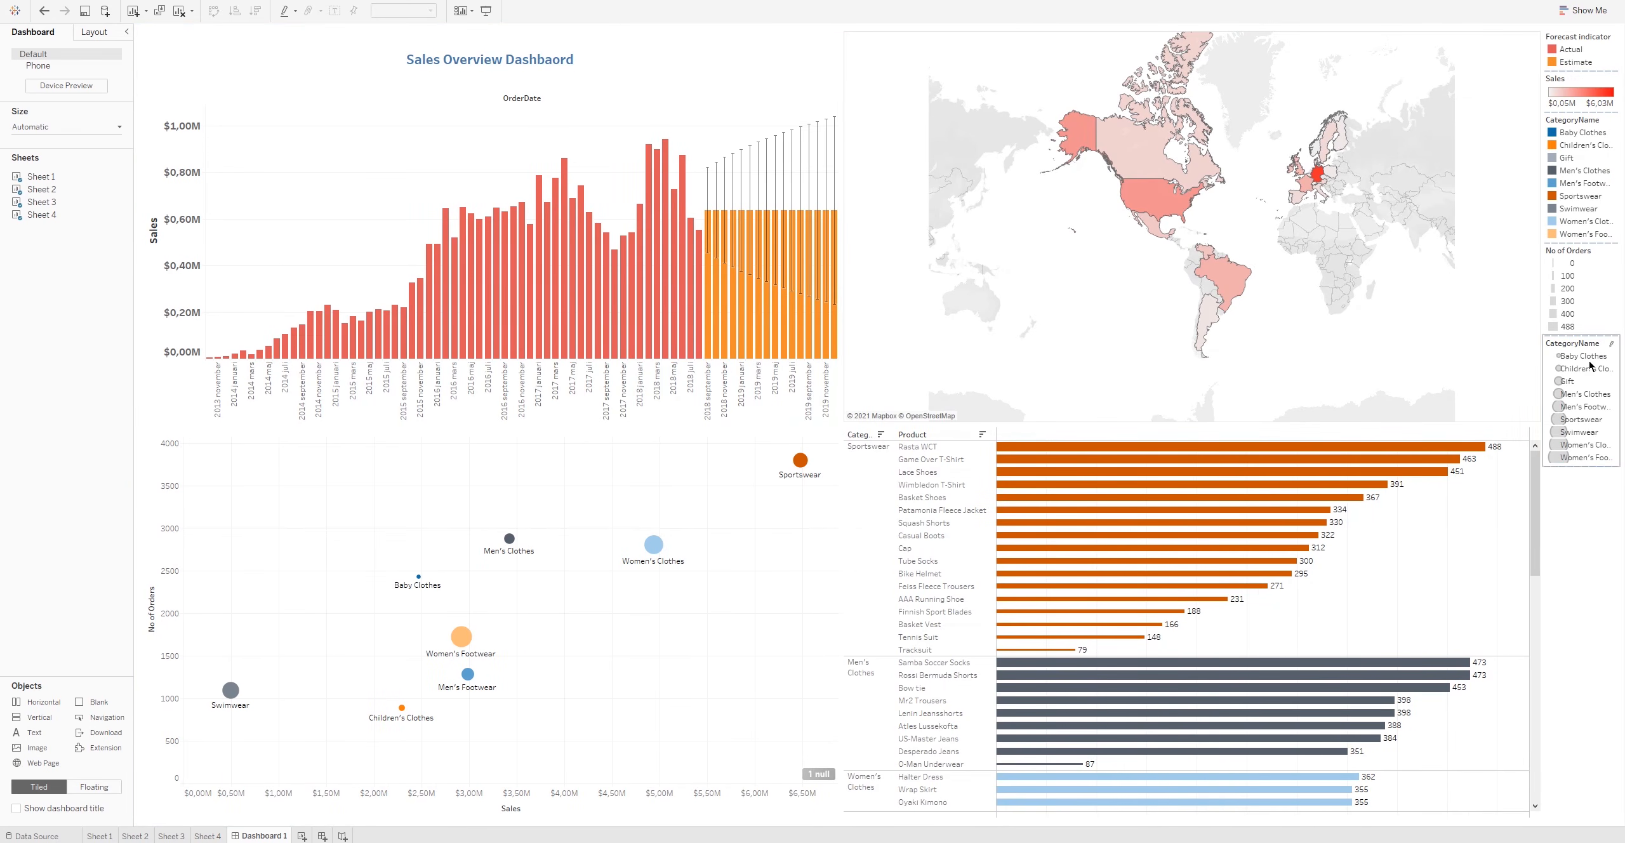
{"action": "left_click", "coordinate": [1591, 447]}
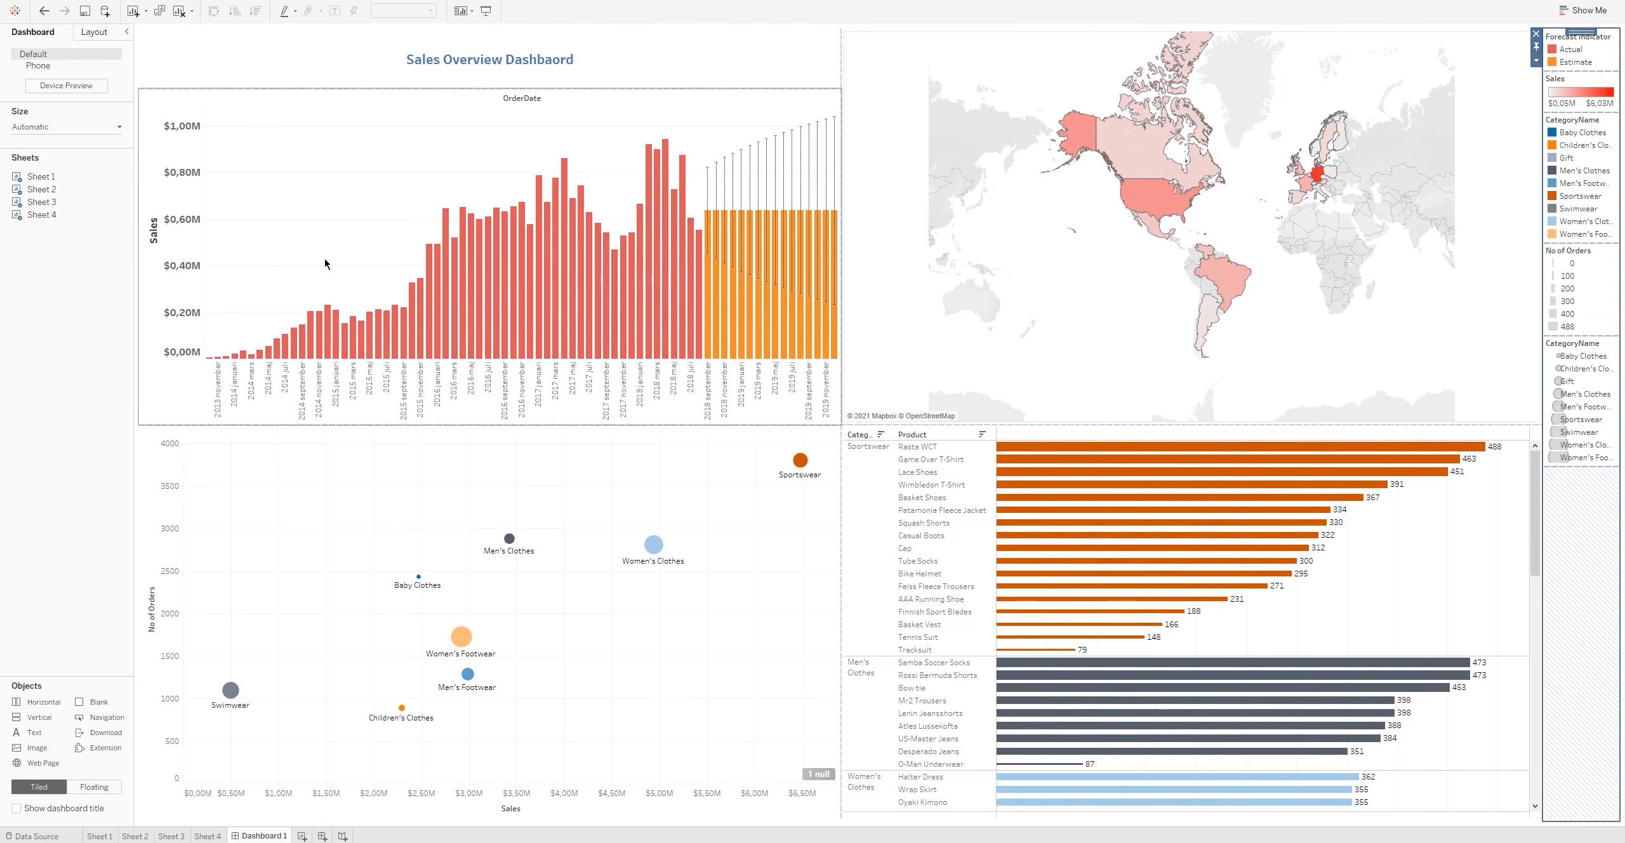
{"action": "left_click", "coordinate": [78, 484]}
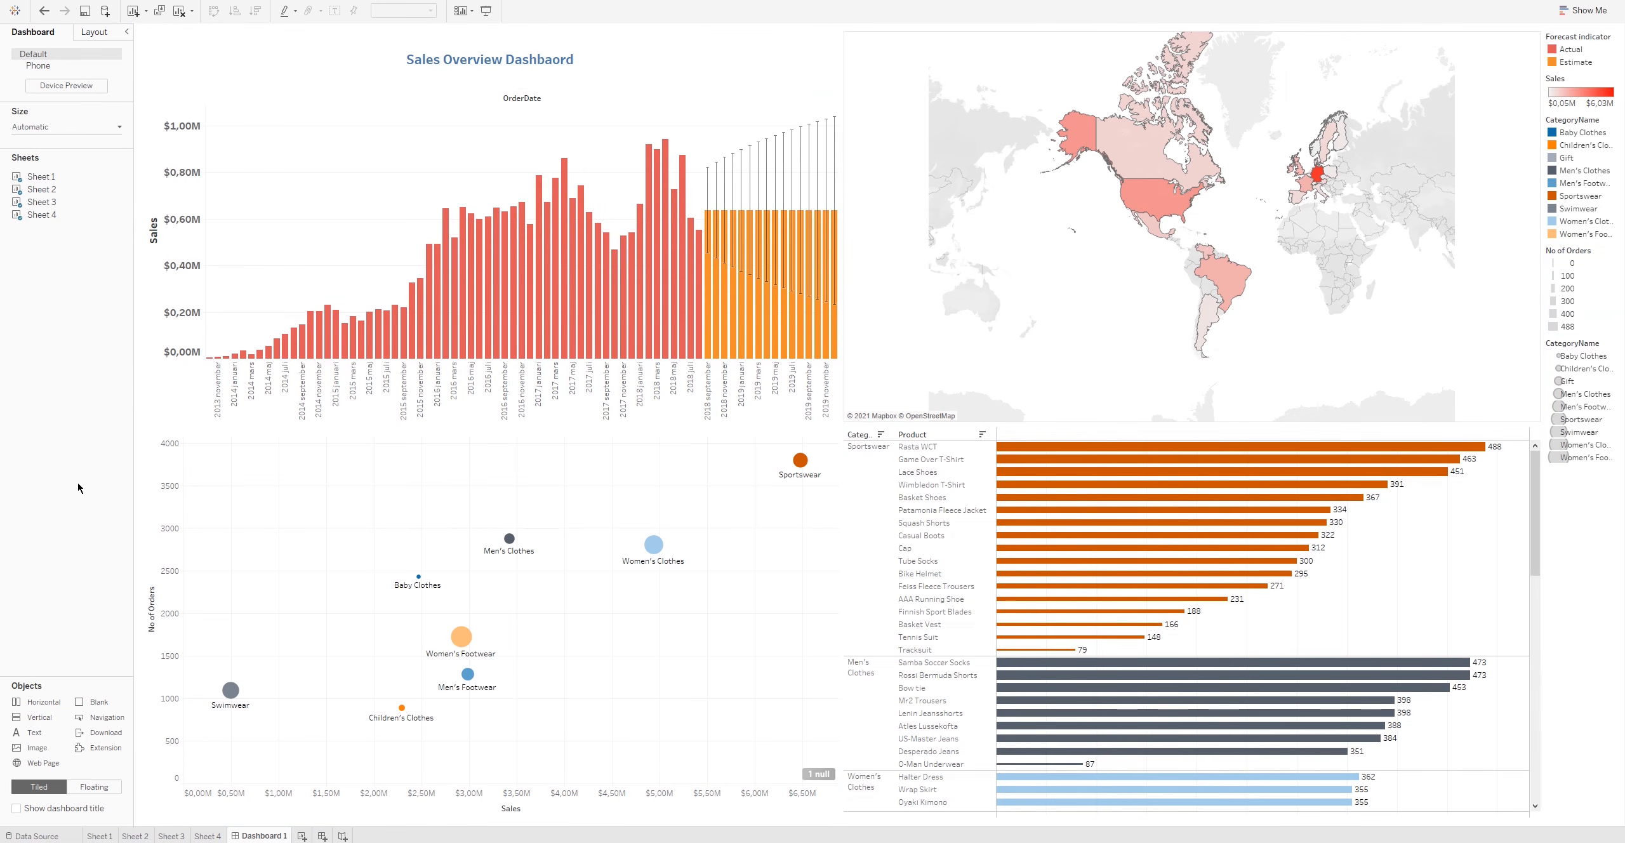